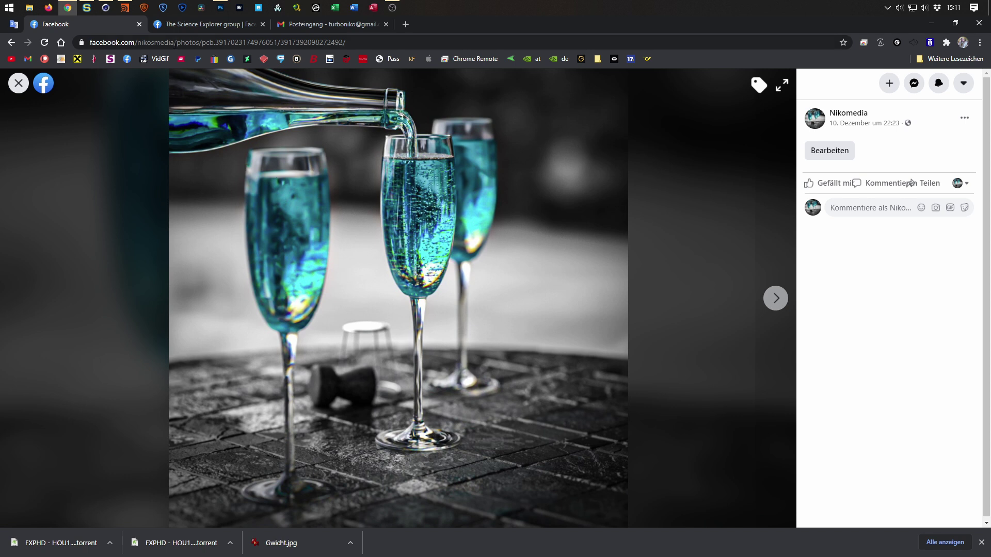
Switch to the Sparkling_Wine_Tut scene in Cinema 4D
mouse_move(110, 9)
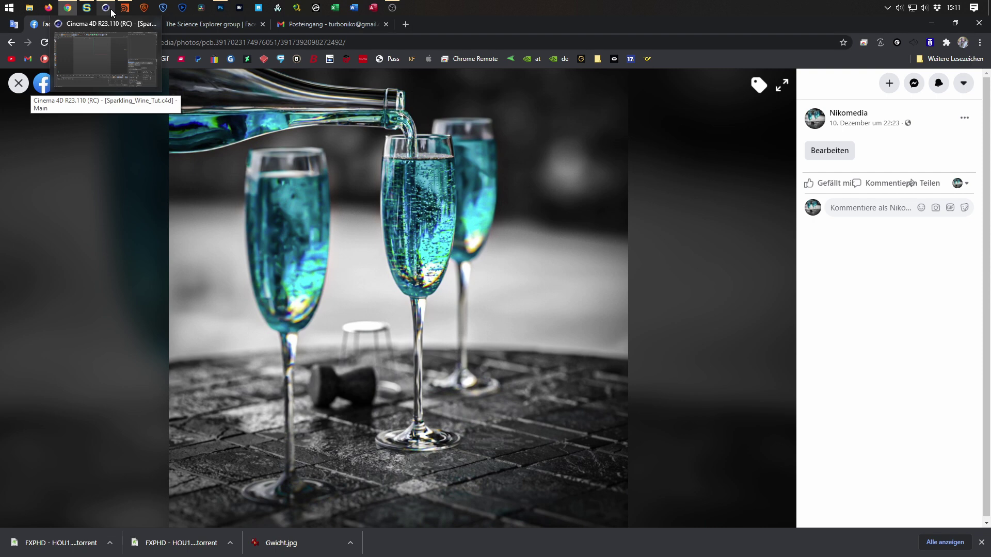
click(111, 9)
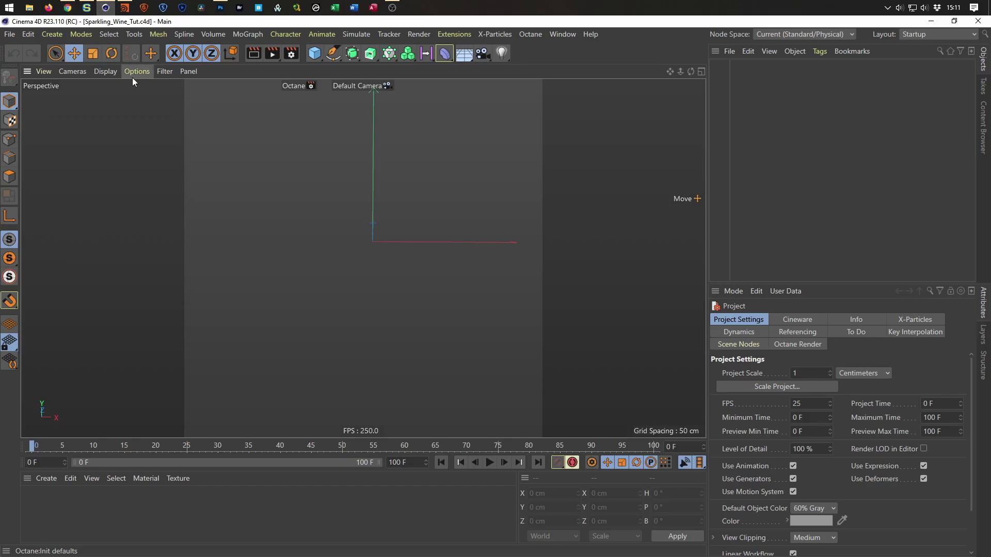
middle_click(280, 234)
middle_click(386, 312)
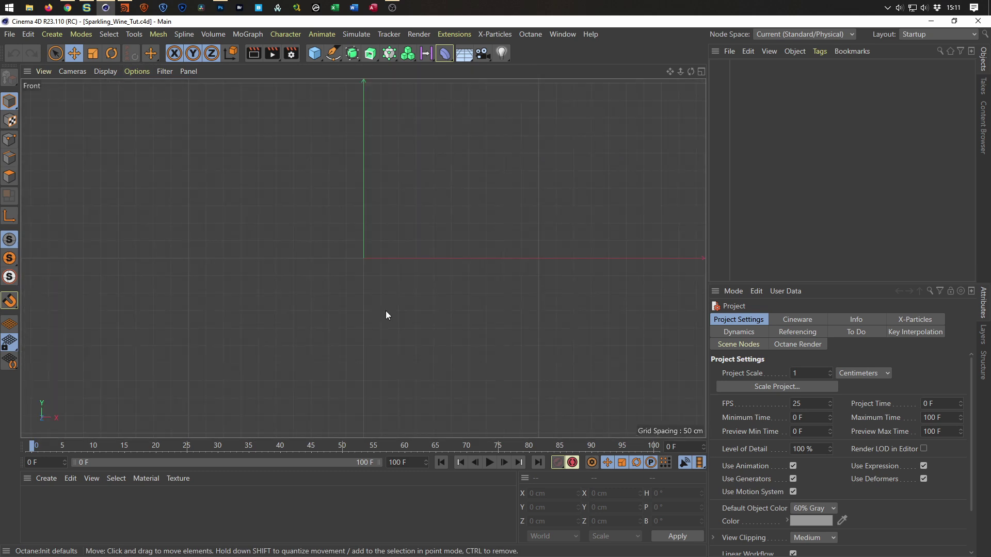
middle_click(284, 258)
middle_click(257, 210)
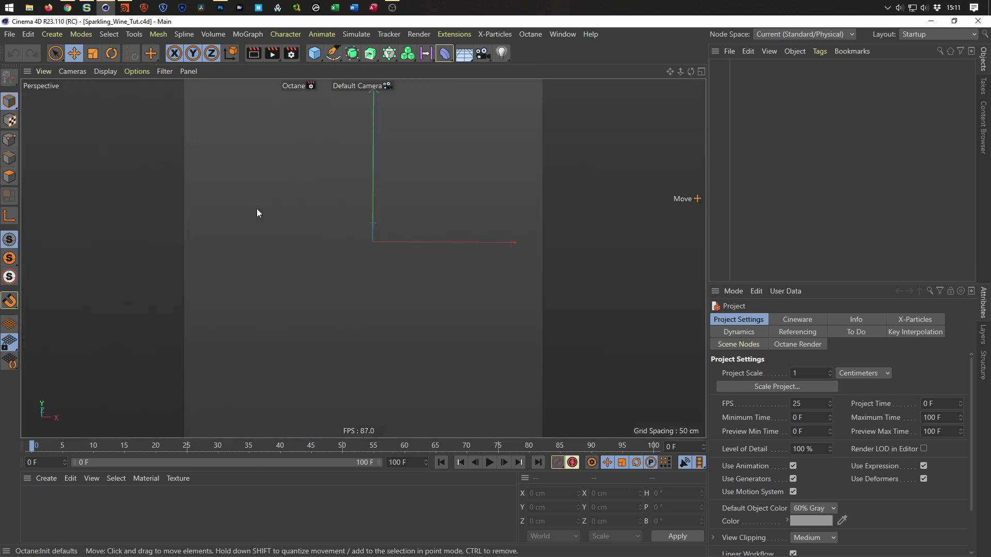
Add a cylinder primitive to the empty scene
click(315, 57)
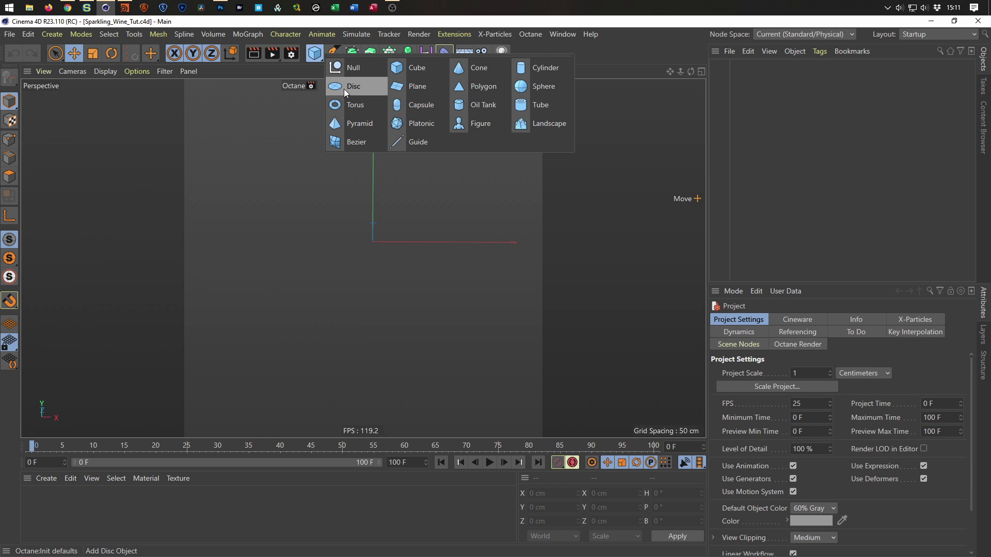
click(539, 70)
scroll(379, 197, up, 6)
scroll(382, 171, down, 2)
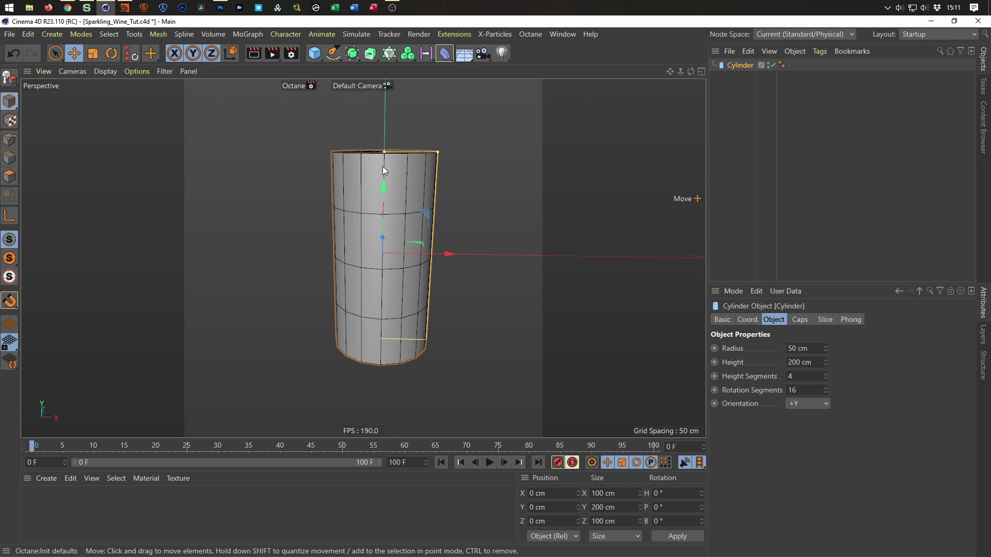
Set the cylinder's radius to 3 cm, its height segments to 1 and its rotation segments to 8
click(812, 349)
text(3)
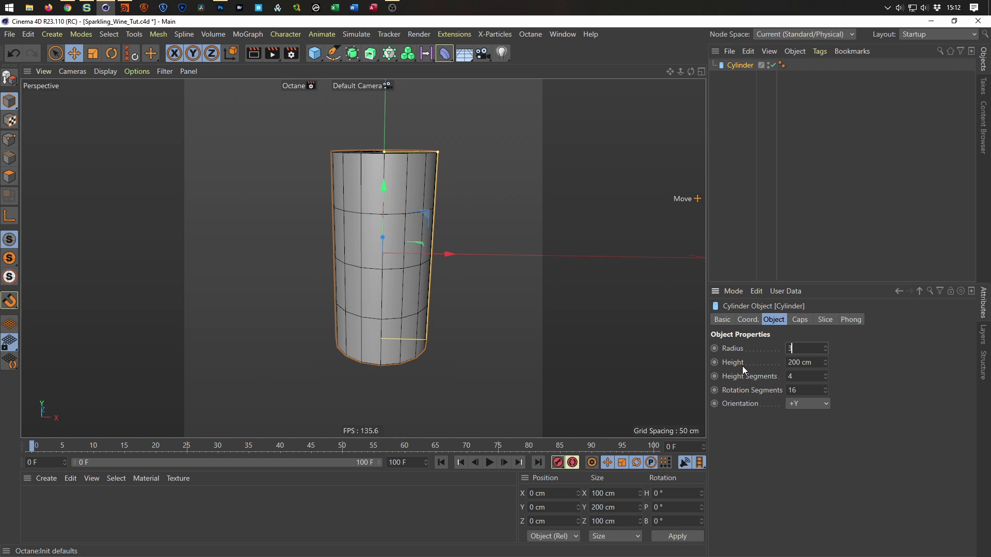
key(Tab)
key(Tab)
text(1)
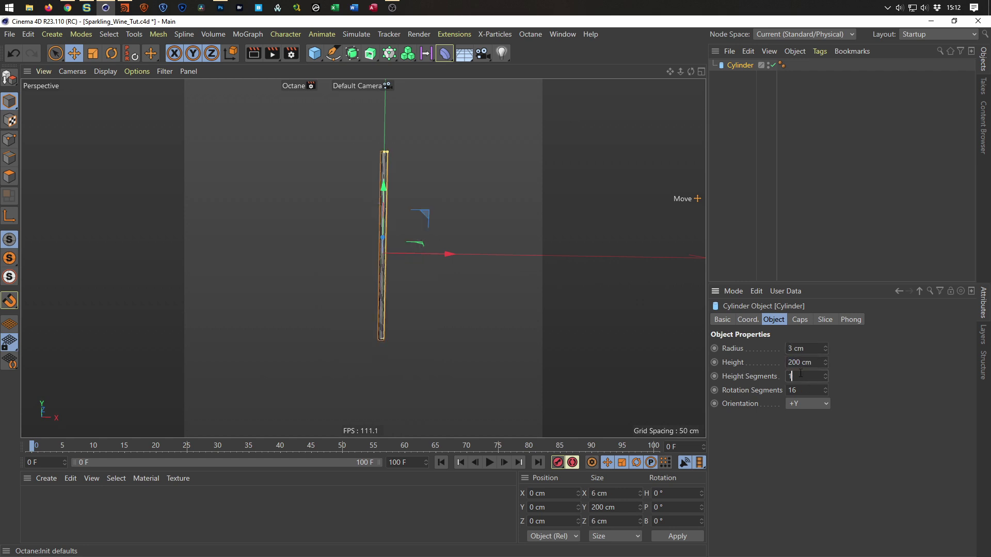
key(Tab)
text(3)
key(Return)
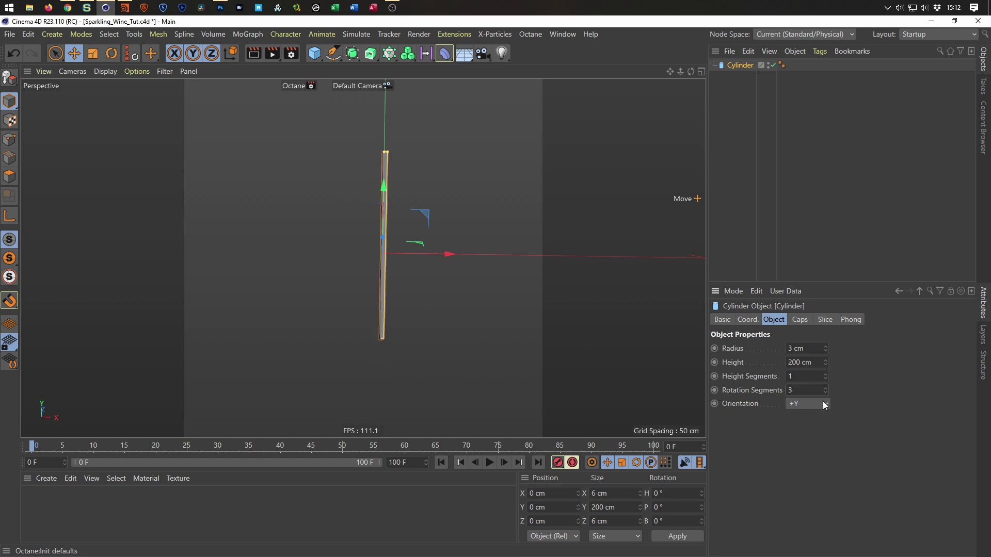
text(8)
key(Return)
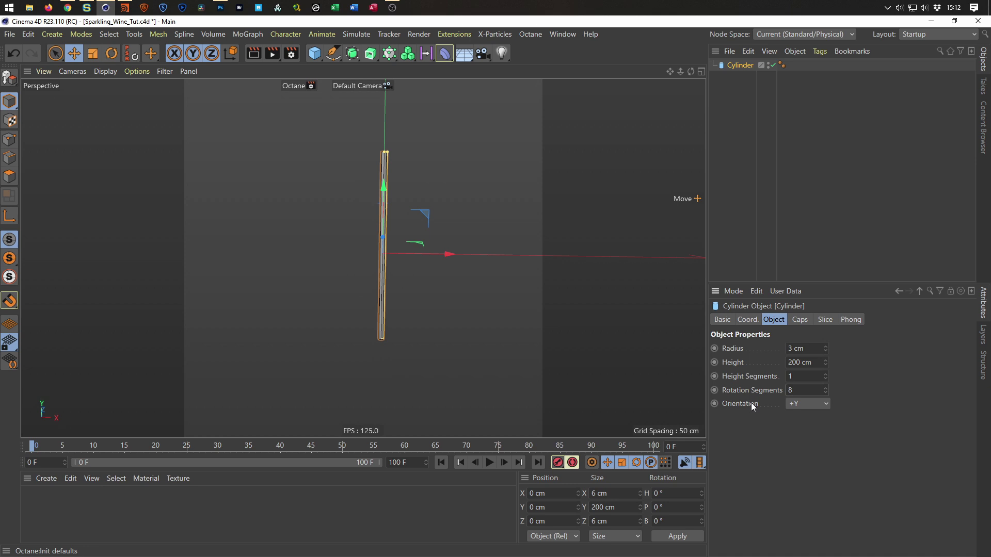
Try cylinder heights of 0.5 cm and 30 cm
double_click(802, 362)
text(0.5)
key(Return)
scroll(384, 247, up, 5)
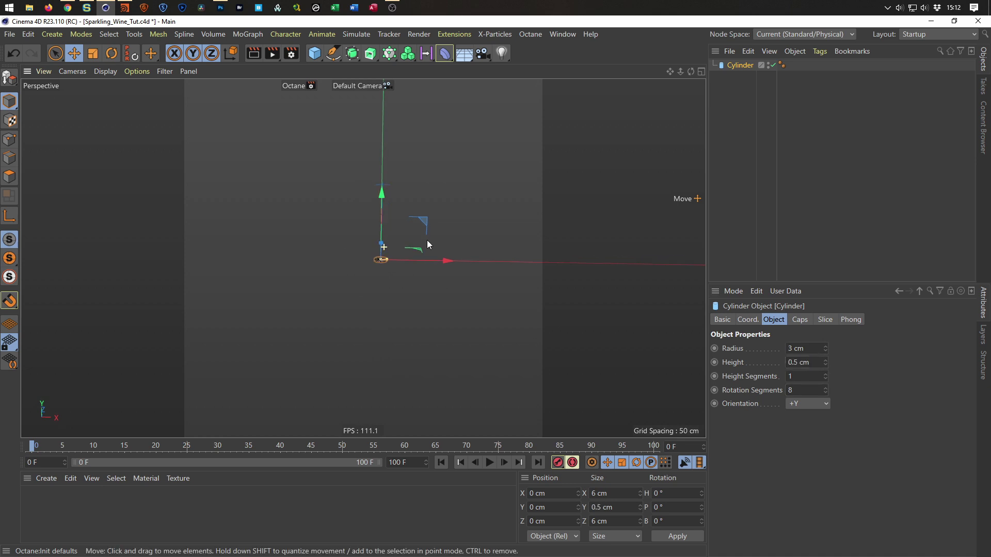
alt+drag(504, 228, 369, 363)
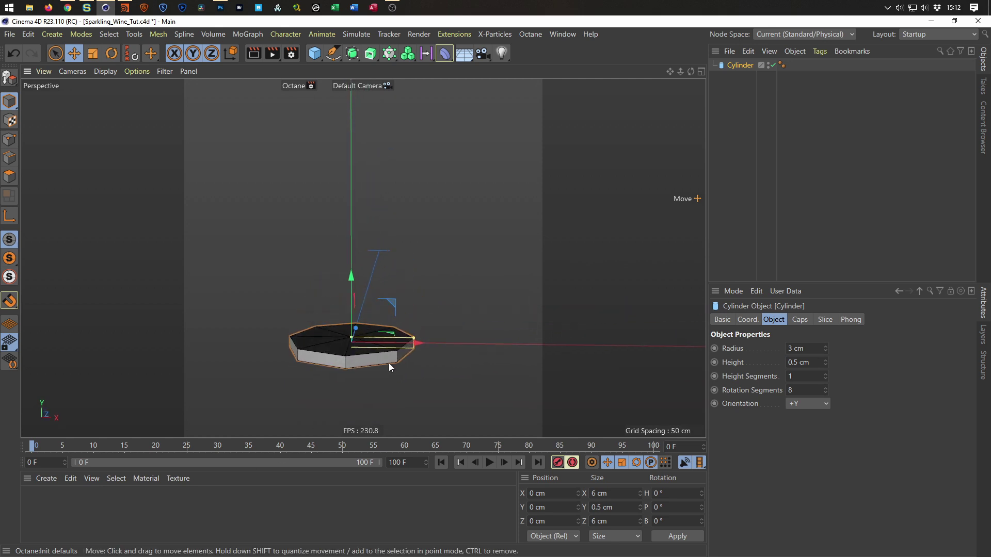
click(808, 363)
text(30)
key(Return)
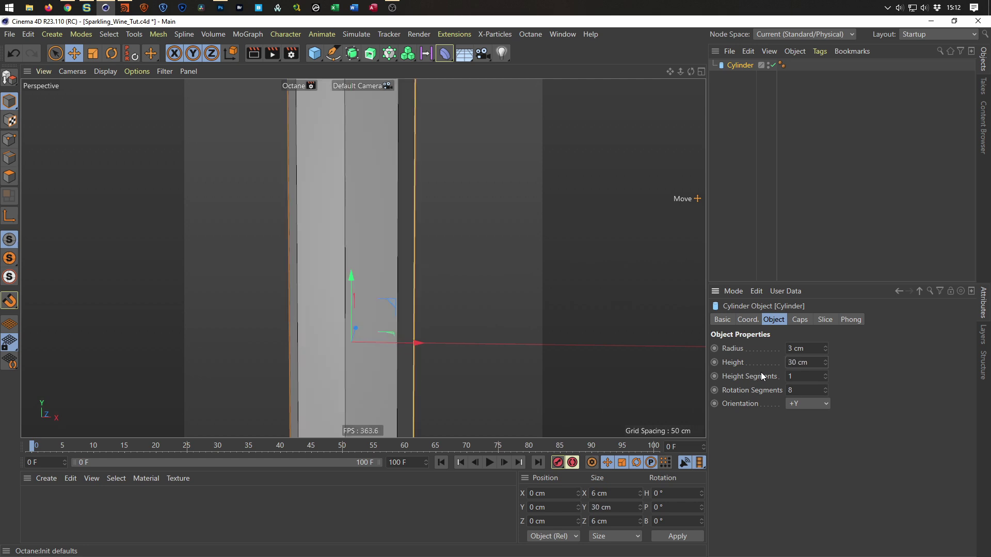
Set the cylinder's height to 0.3 cm
drag(811, 364, 754, 376)
text(0.3)
key(Return)
Convert the flat cylinder into an editable polygon object
middle_click(439, 382)
middle_click(429, 406)
middle_click(429, 407)
middle_click(249, 163)
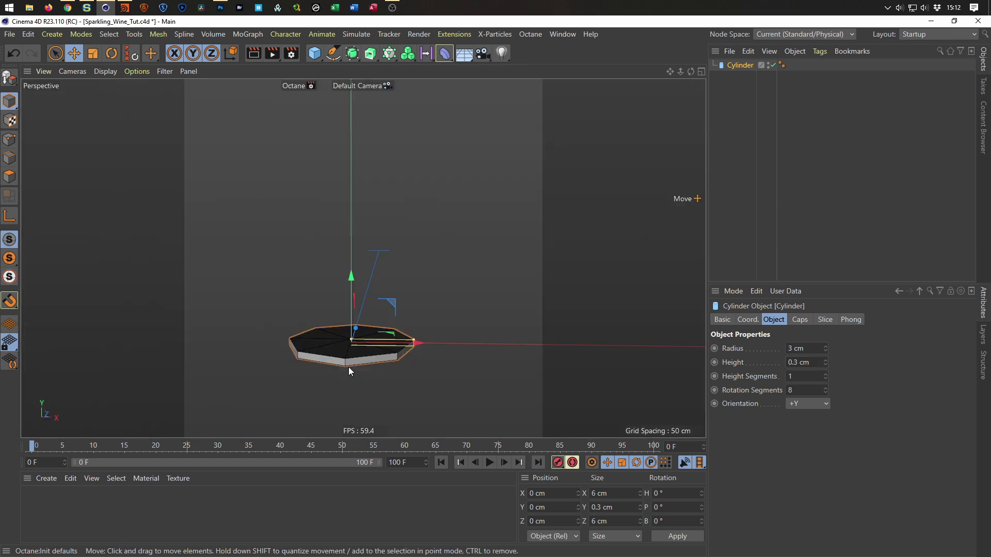
key(h)
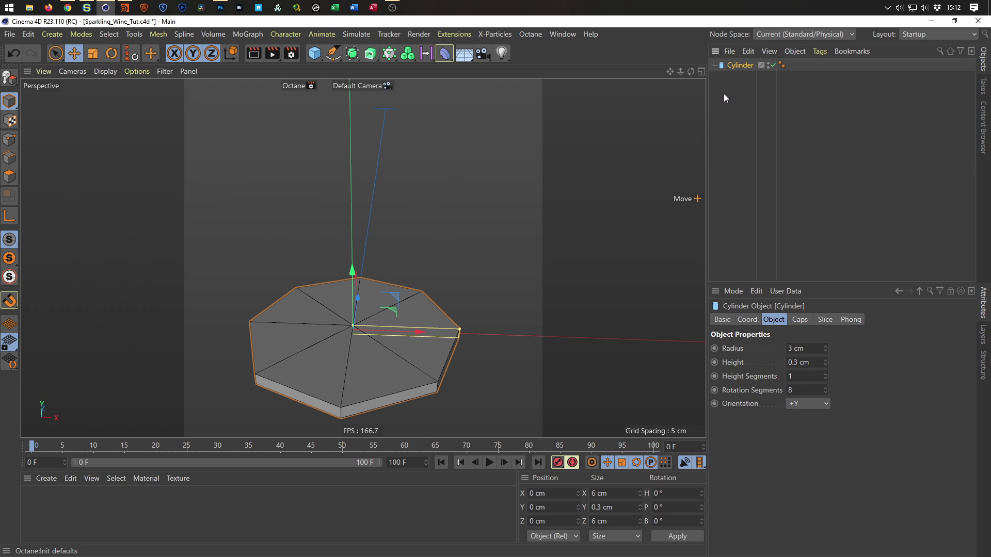
key(c)
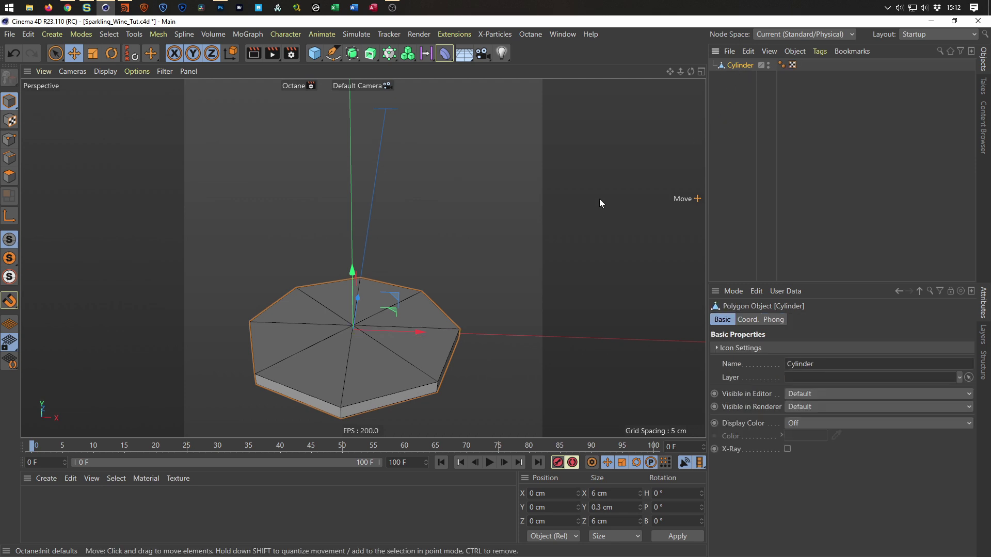
Select all the polygons of the disc's top cap with Loop Selection in polygon mode
click(15, 175)
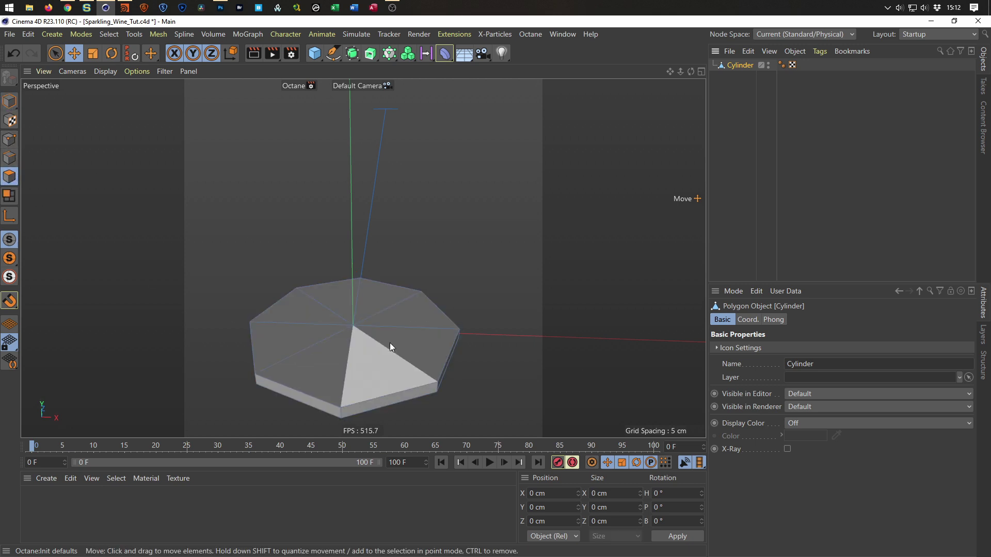
middle_drag(413, 333, 418, 290)
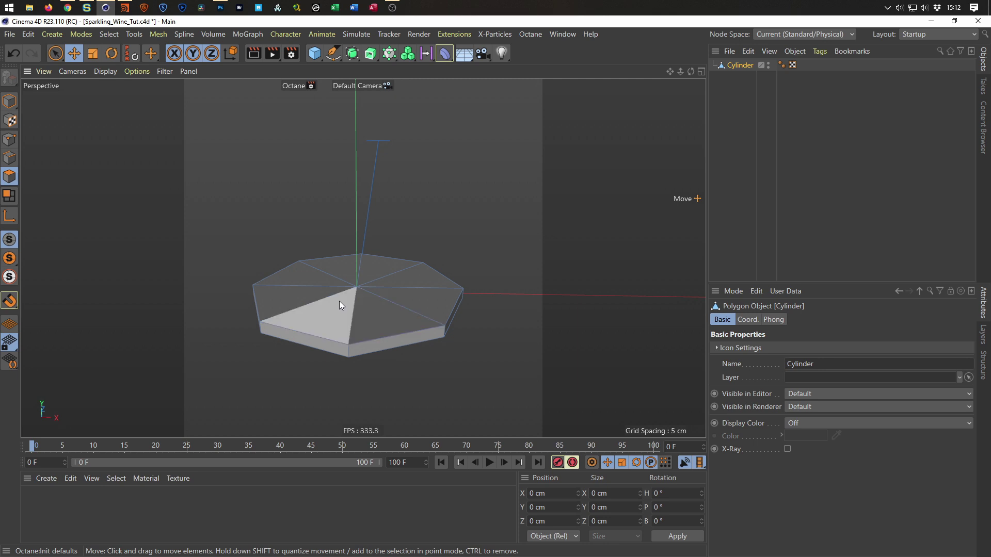
key(u)
key(l)
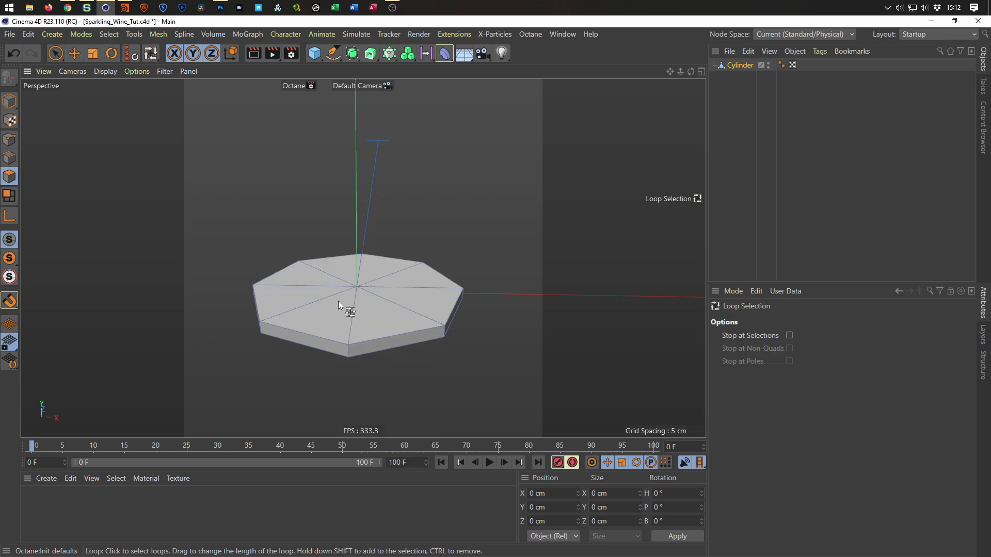
click(336, 299)
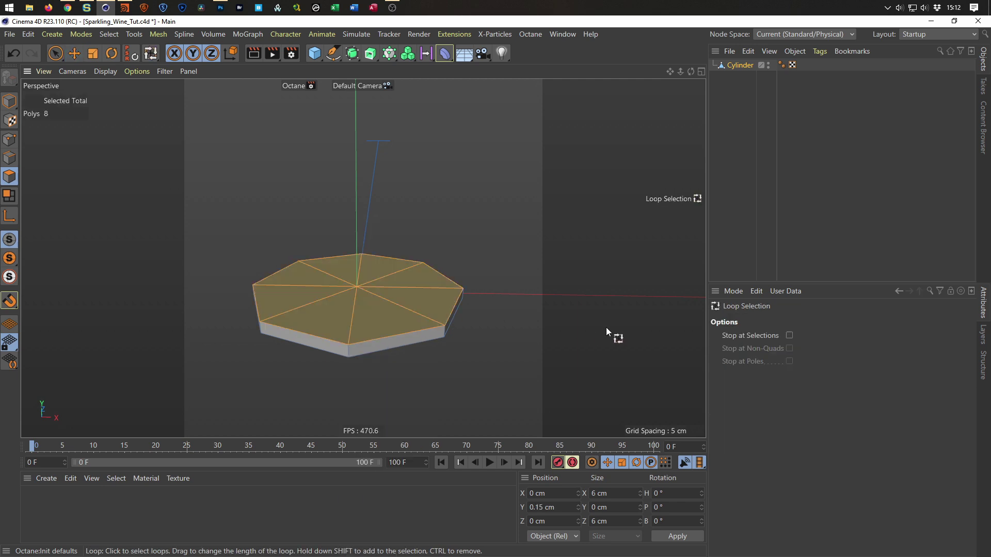
Inset the selected top polygons by about 0.92 cm and raise them in the front view to a Y position of about 0.2 cm
key(i)
mouse_move(555, 312)
mouse_down()
mouse_move(573, 312)
mouse_move(545, 315)
mouse_up()
middle_click(545, 315)
middle_click(545, 315)
scroll(338, 246, up, 8)
scroll(408, 279, up, 6)
scroll(405, 281, up, 2)
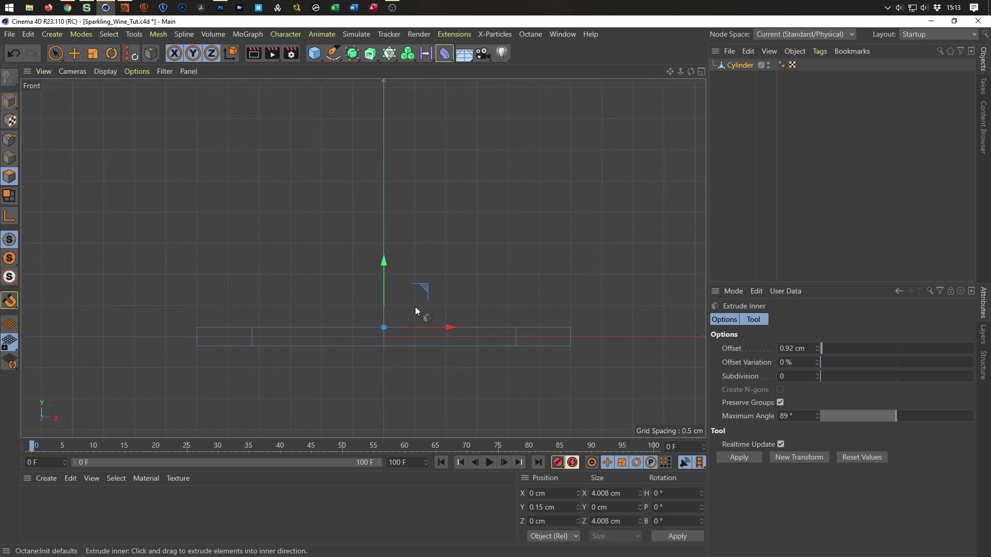
middle_click(415, 307)
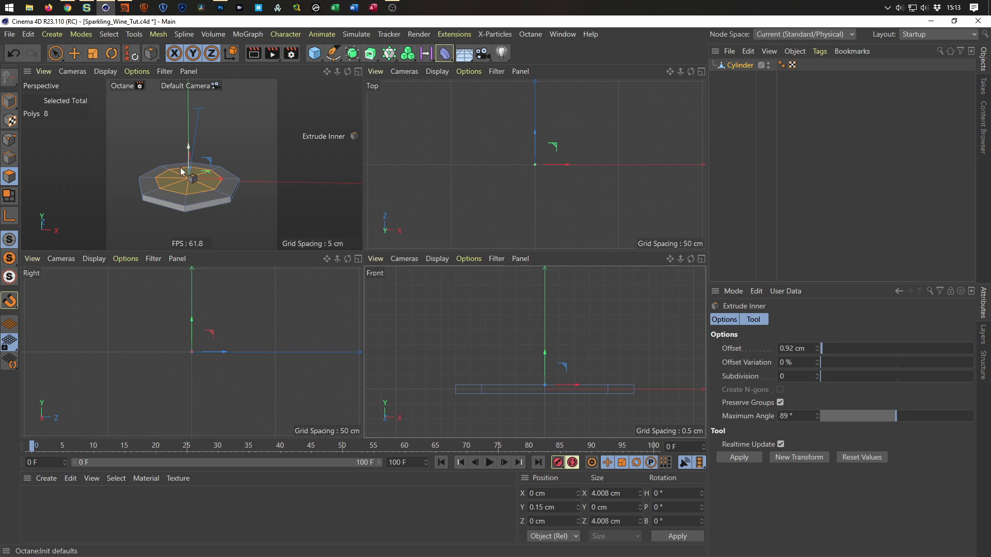
middle_click(588, 387)
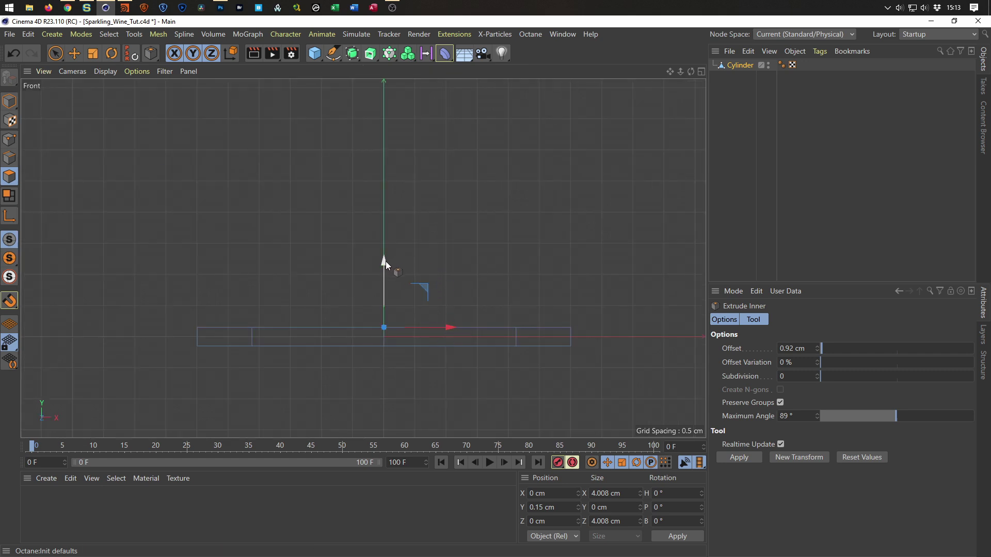
drag(385, 261, 387, 259)
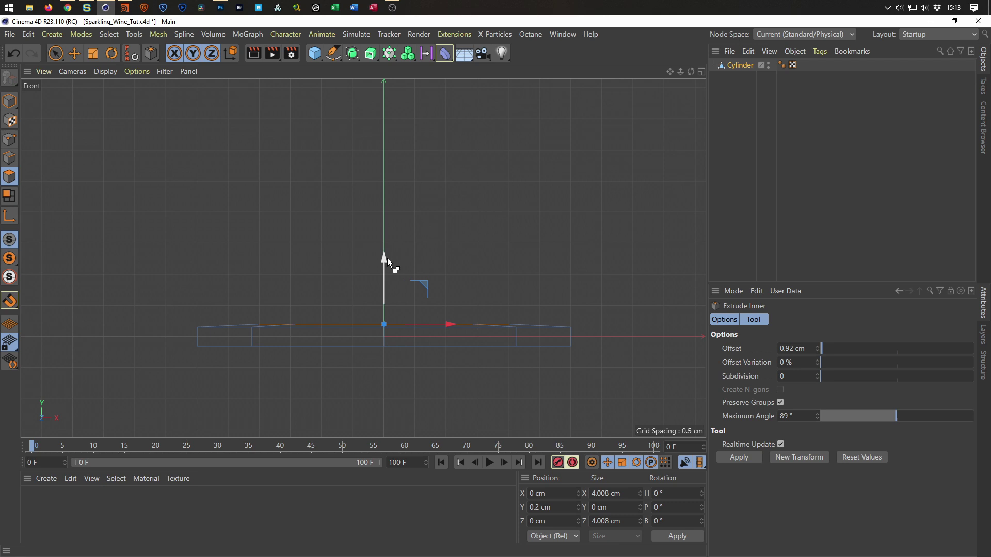
Extrude the inset polygons up to Y about 0.43 cm and scale them inward to slope the foot
mouse_move(387, 258)
mouse_down()
mouse_move(395, 233)
mouse_move(398, 245)
mouse_up()
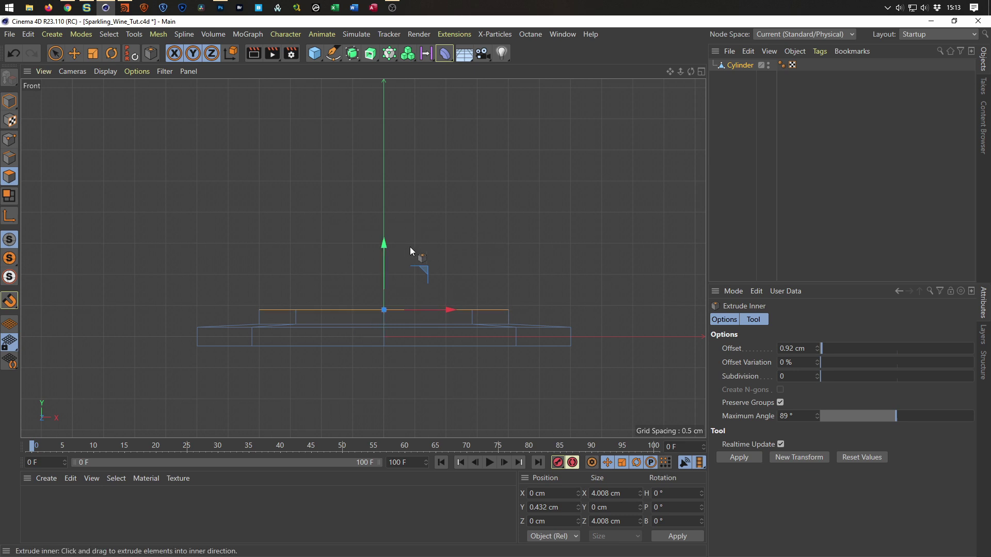
key(t)
drag(511, 253, 260, 299)
Extrude the foot's top polygons up to Y about 0.7 cm and scale them down to about 0.55 cm wide
key(e)
drag(389, 247, 389, 226)
key(t)
drag(437, 274, 208, 327)
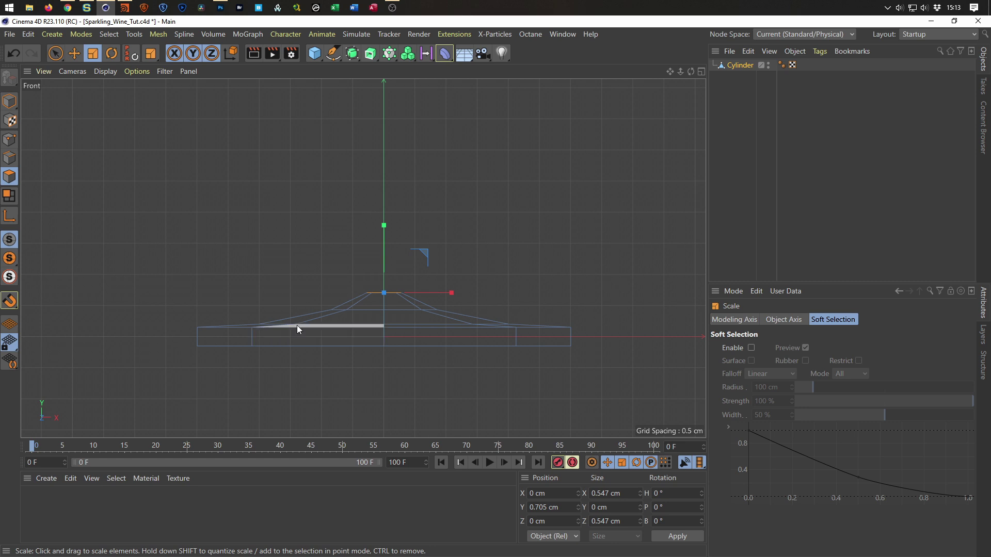
Extrude the foot's narrow top to Y about 1.03 cm and scale it down to about 0.38 cm wide
key(e)
drag(388, 225, 398, 205)
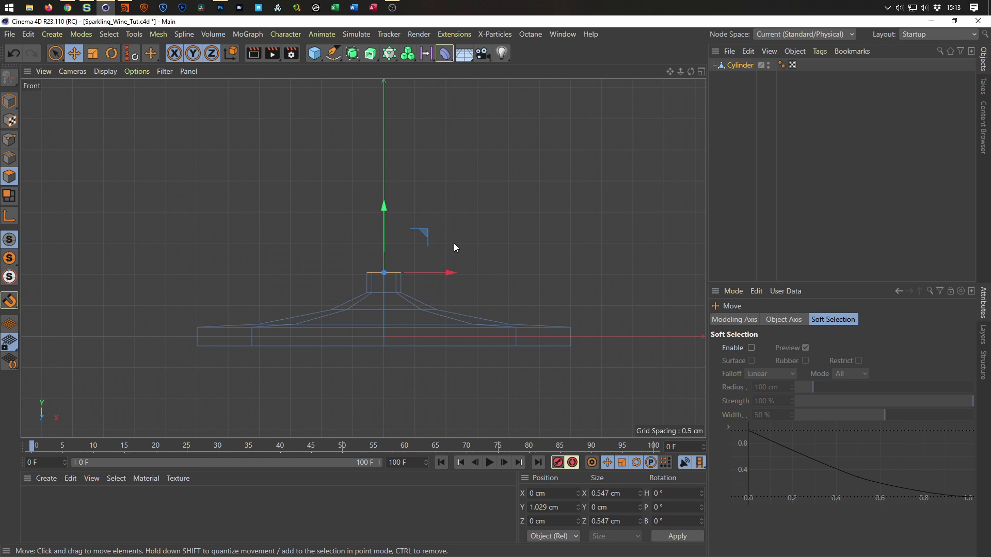
key(t)
drag(585, 331, 464, 346)
Extrude the narrow top polygons upward into a long stem ending at Y about 7.97 cm
scroll(413, 307, down, 3)
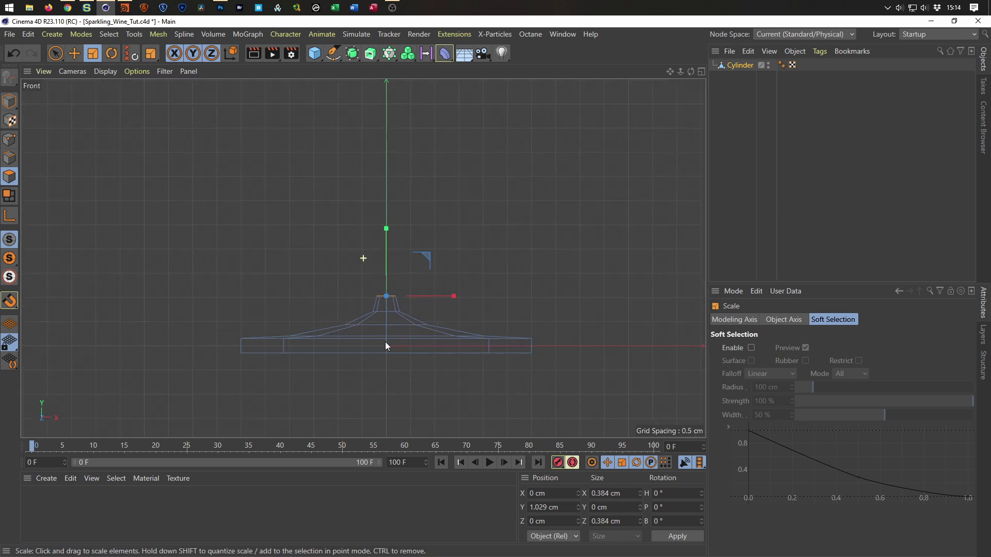
scroll(361, 369, down, 1)
key(e)
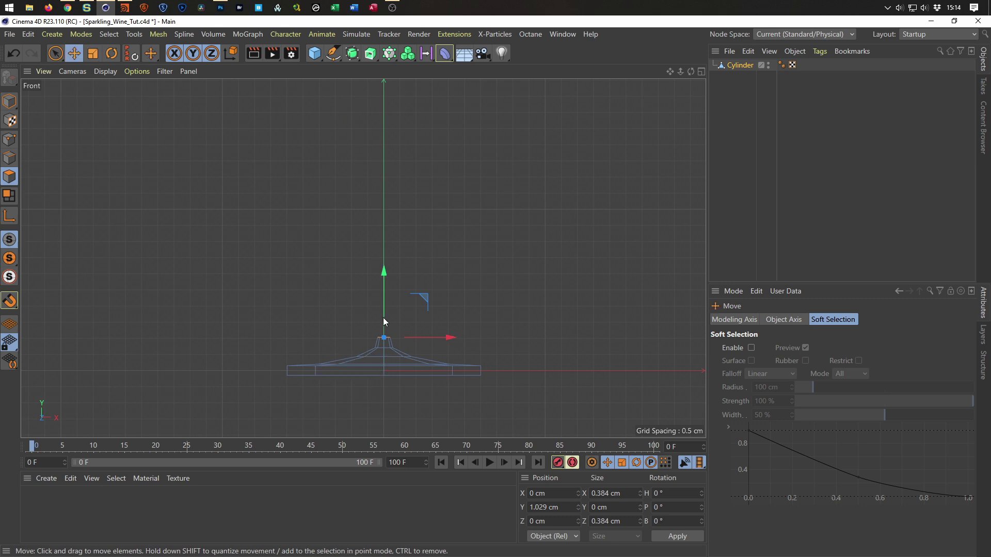
drag(386, 266, 384, 72)
scroll(392, 371, down, 1)
alt+middle_drag(392, 370, 388, 434)
scroll(385, 345, down, 3)
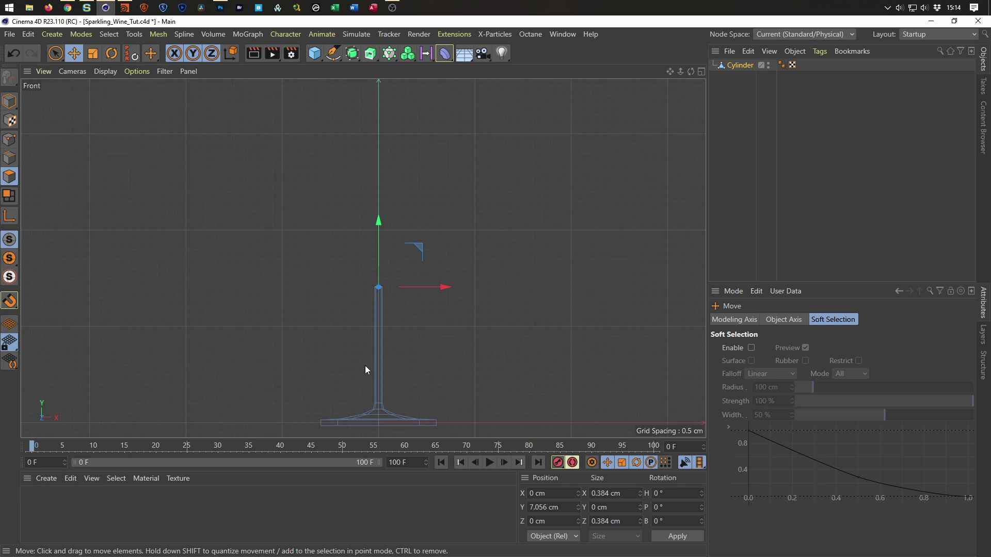
drag(382, 200, 388, 191)
Extrude the stem's top to Y about 8.14 cm and widen it to about 0.9 cm to start the bowl
scroll(392, 254, up, 5)
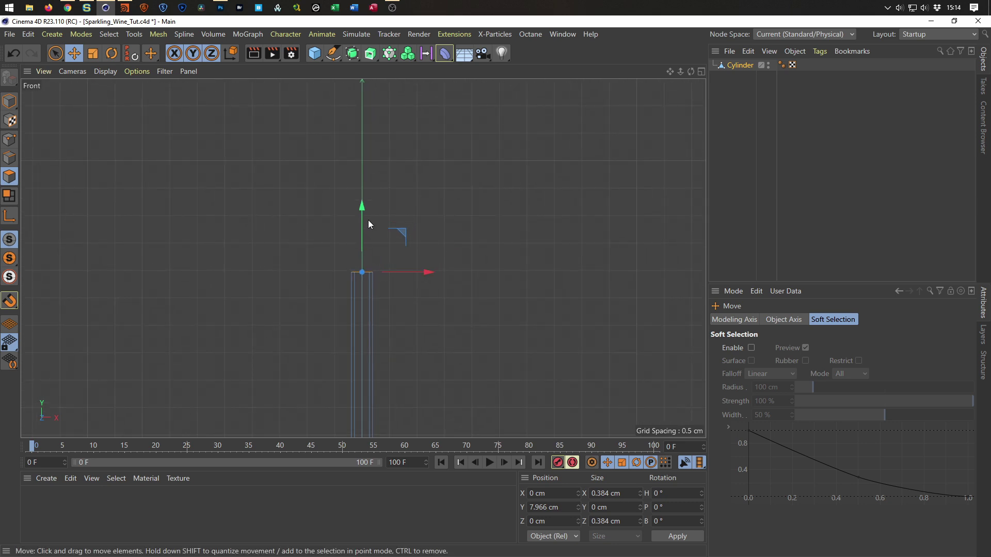
drag(363, 205, 367, 197)
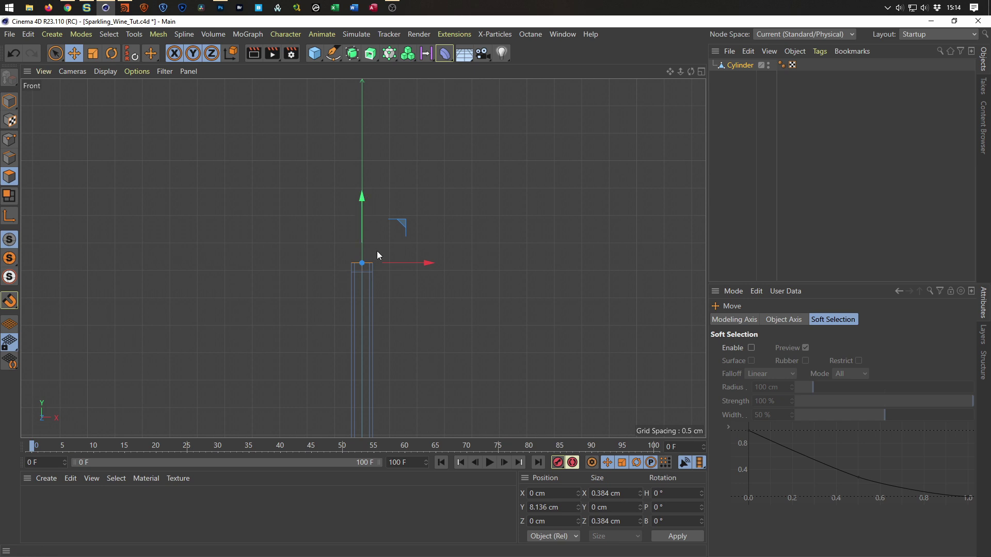
key(t)
mouse_move(494, 428)
mouse_down()
mouse_move(718, 366)
mouse_move(671, 372)
mouse_move(769, 360)
mouse_move(496, 428)
mouse_up()
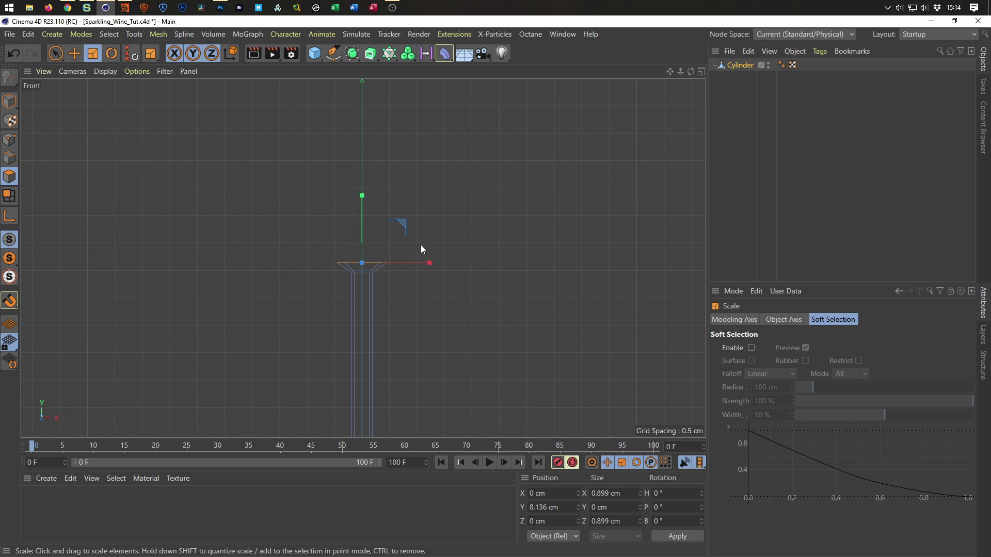
Extrude the widened stem top upward twice, to Y about 8.36 cm and about 8.54 cm
key(e)
drag(364, 196, 364, 185)
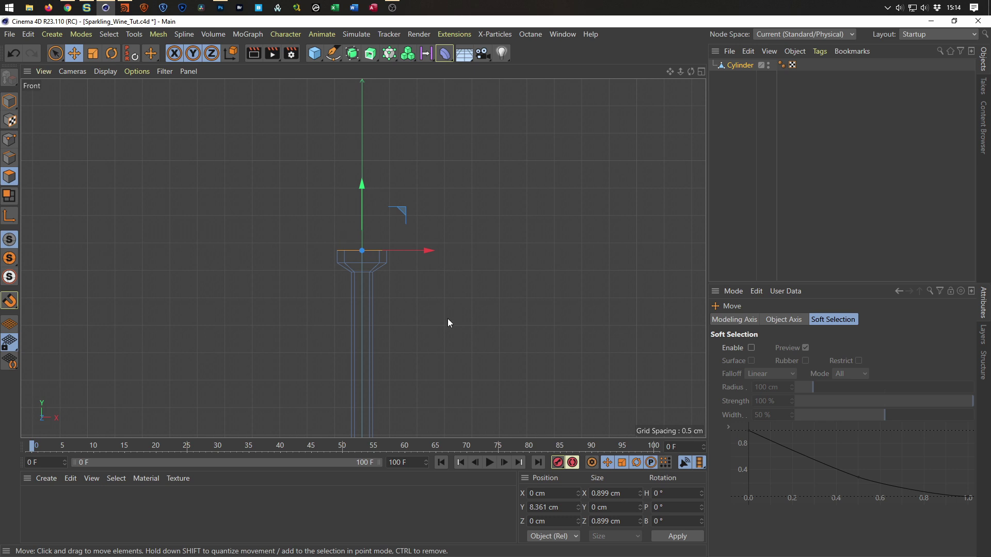
drag(362, 184, 364, 177)
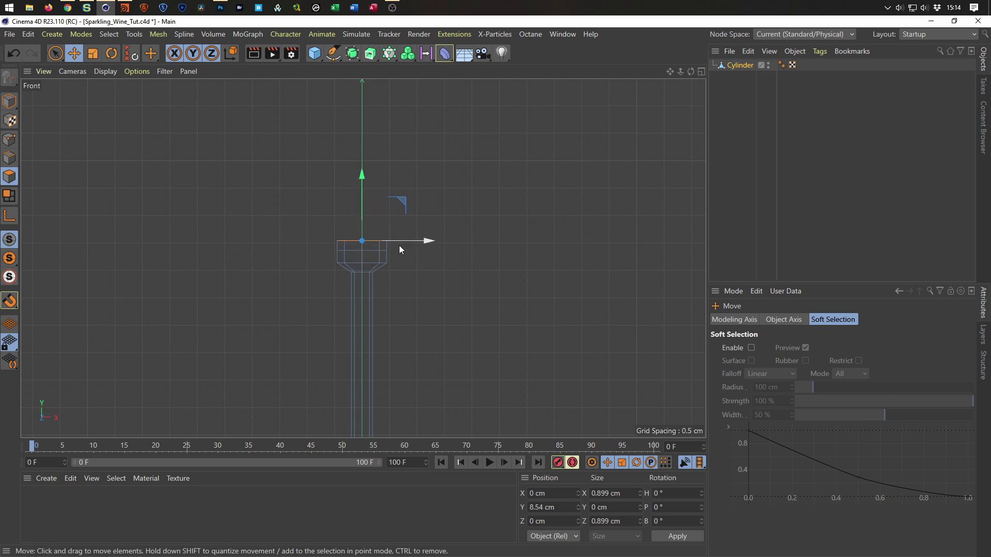
Scale the topmost polygons down to about 0.42 cm wide to close the bead above the stem
key(t)
drag(476, 392, 248, 409)
scroll(344, 367, up, 2)
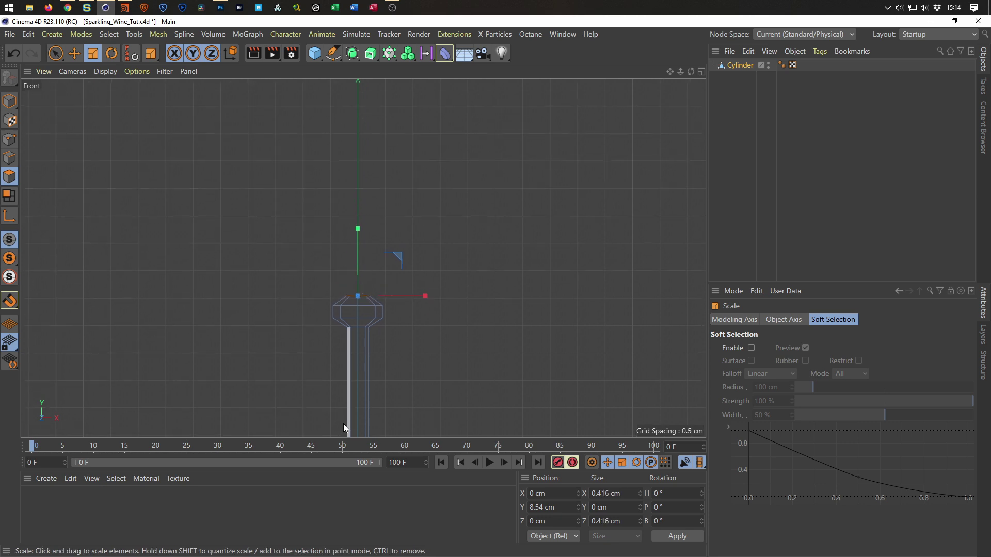
Extrude the narrow top of the bead to Y about 8.65 cm and widen it to about 0.84 cm
key(e)
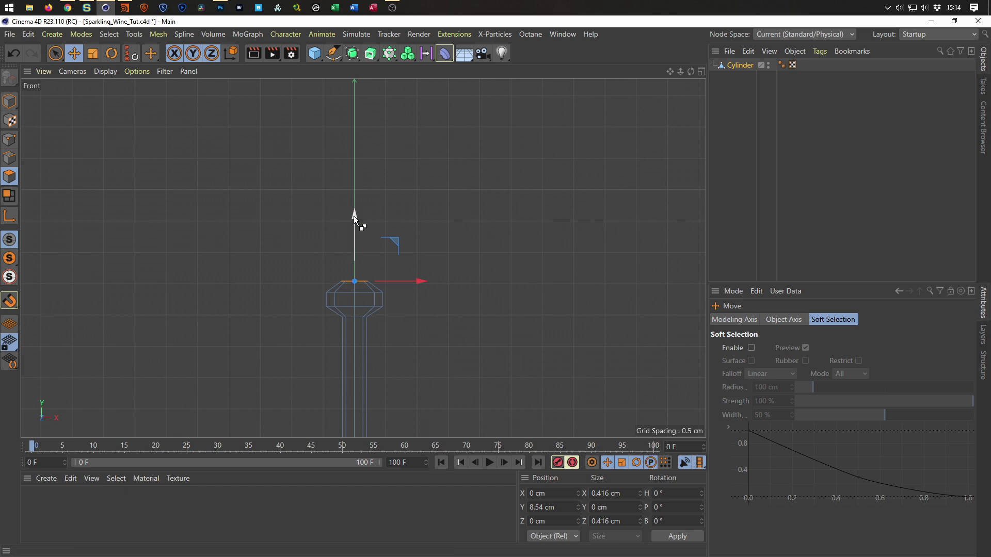
drag(355, 215, 355, 212)
key(t)
drag(408, 297, 924, 289)
Extrude the top polygons to Y about 8.77 cm and widen them to about 1.71 cm
key(e)
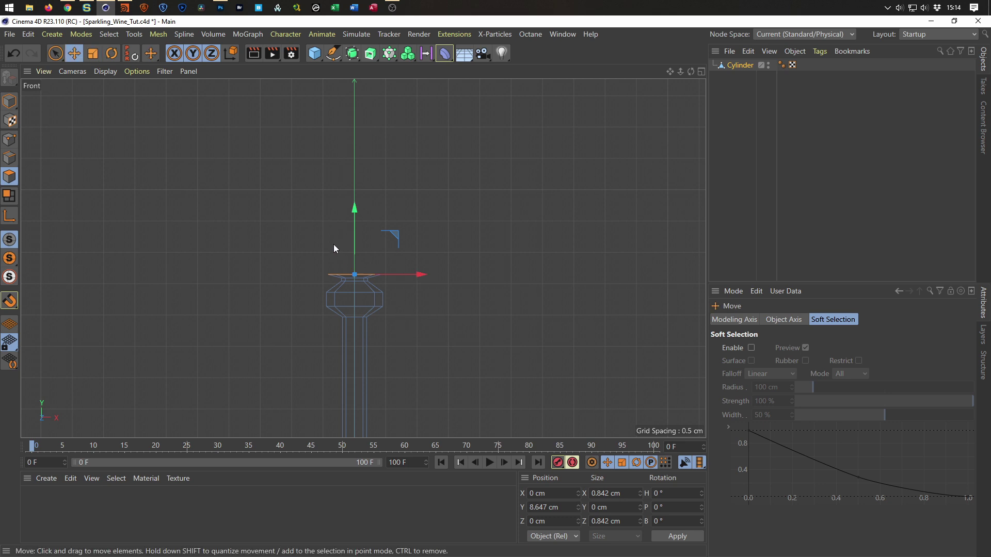
drag(355, 206, 355, 199)
key(t)
drag(391, 318, 671, 314)
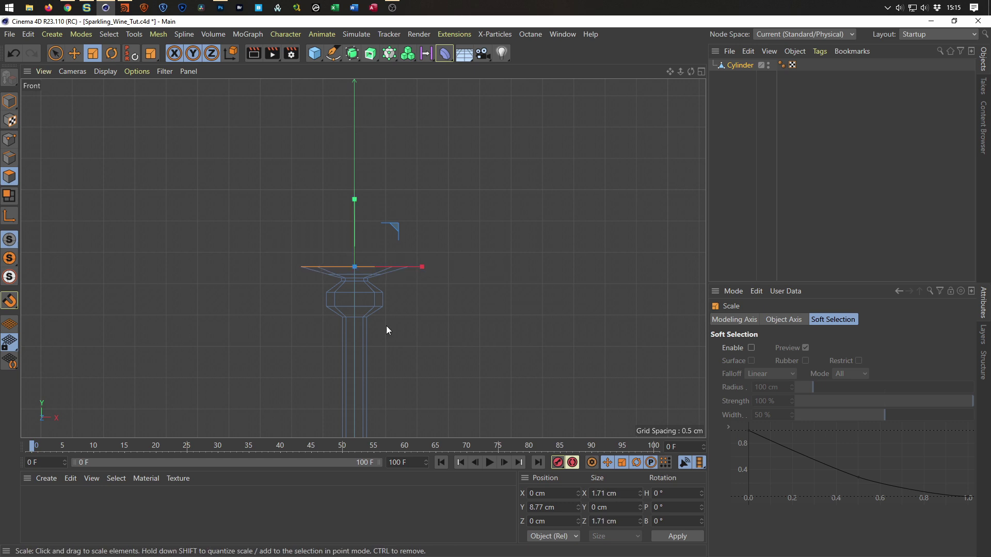
Extrude the flared top to Y about 8.97 cm and widen it to about 2.48 cm
key(e)
drag(355, 198, 357, 186)
key(t)
drag(413, 318, 579, 259)
mouse_move(567, 266)
alt+right_down()
mouse_move(425, 305)
mouse_move(487, 300)
mouse_move(506, 305)
mouse_move(498, 330)
mouse_move(511, 322)
alt+right_up()
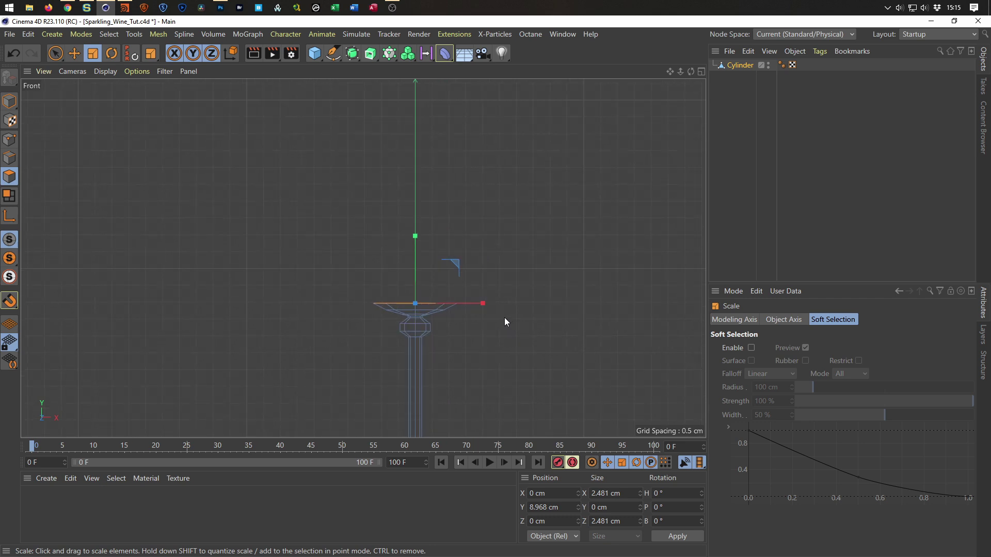
Extrude the bowl's top polygons to Y about 9.2 cm and widen them to about 4.28 cm
key(e)
drag(417, 237, 416, 228)
key(t)
drag(493, 345, 426, 366)
scroll(413, 367, down, 6)
scroll(388, 282, up, 5)
scroll(419, 225, up, 2)
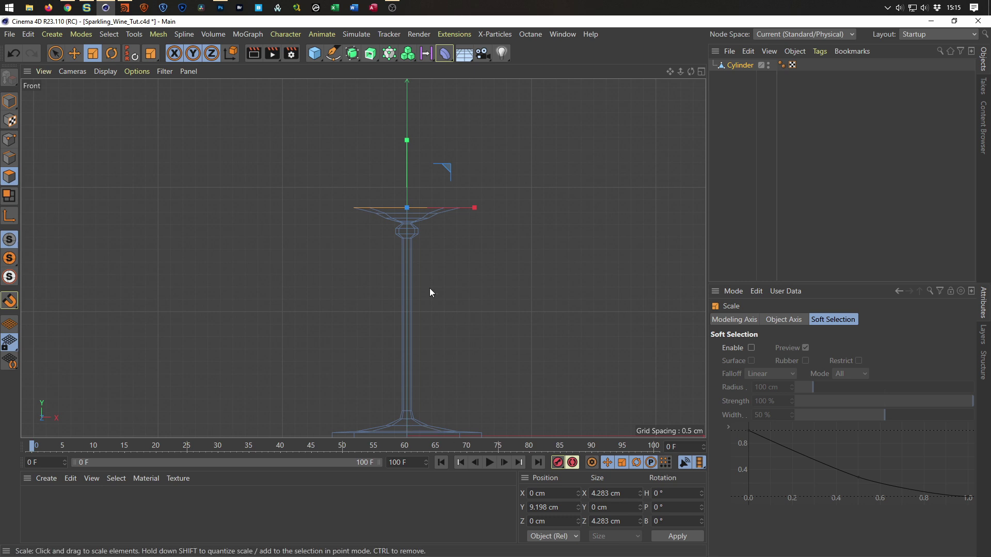
Widen the bowl's top to about 5.08 cm and raise it to Y about 9.48 cm
scroll(413, 203, up, 4)
drag(450, 255, 522, 298)
key(e)
drag(405, 148, 404, 134)
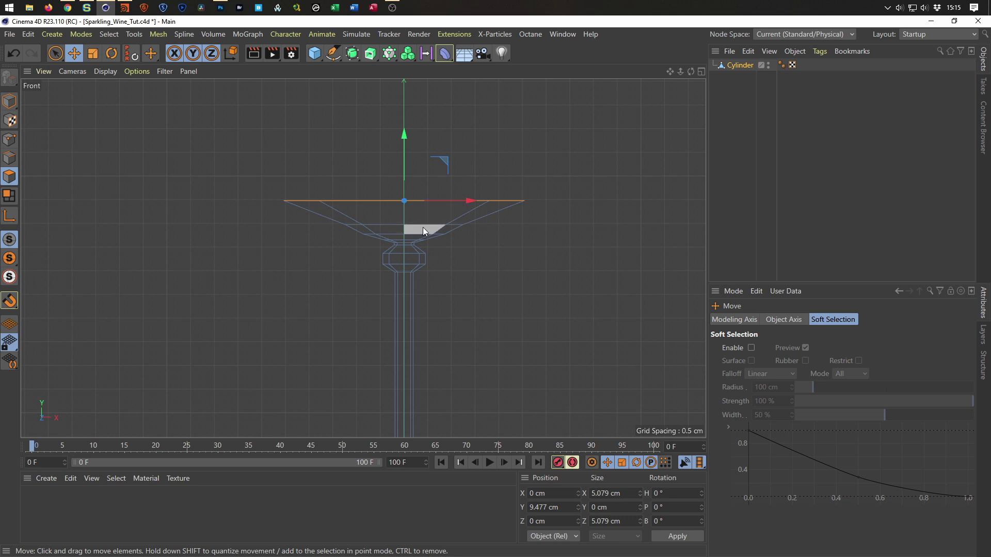
Loop-select the edge ring just below the bowl's rim and scale it up to about 3.41 cm wide
key(u)
key(u)
key(Return)
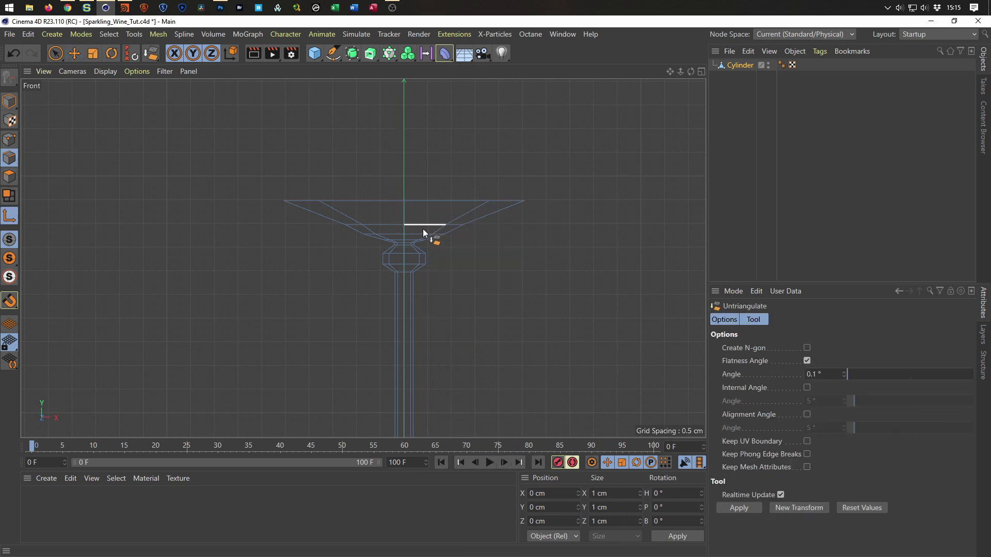
click(426, 225)
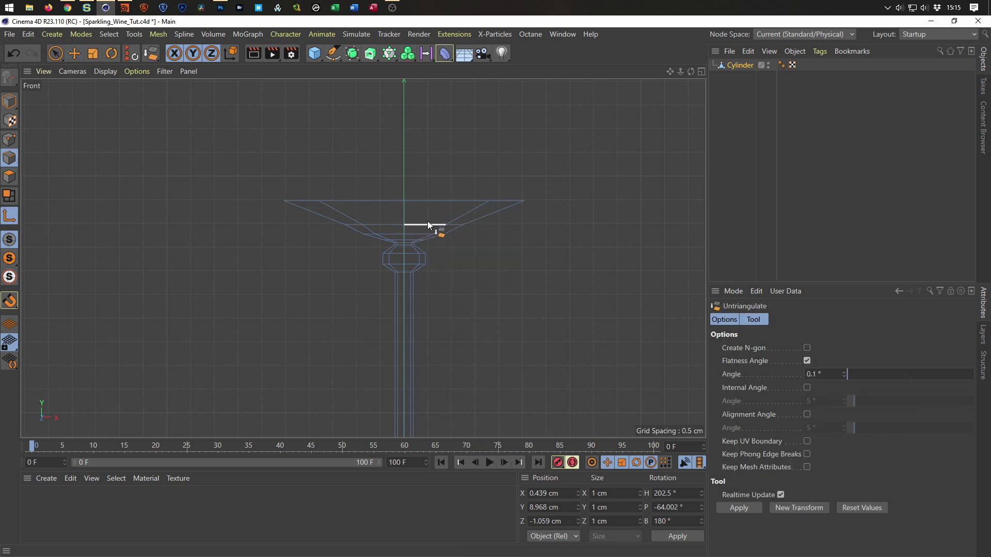
key(u)
key(l)
click(426, 224)
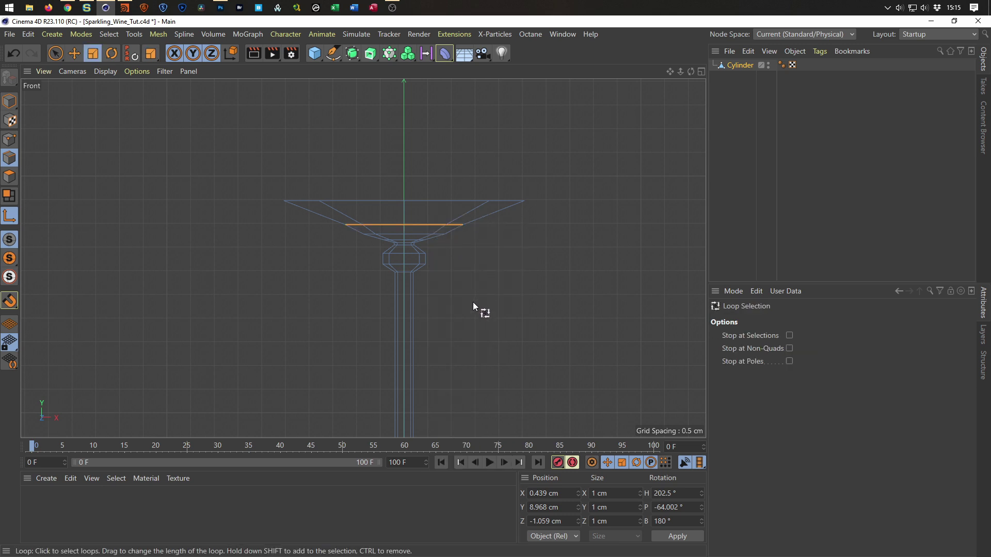
key(t)
drag(475, 309, 507, 300)
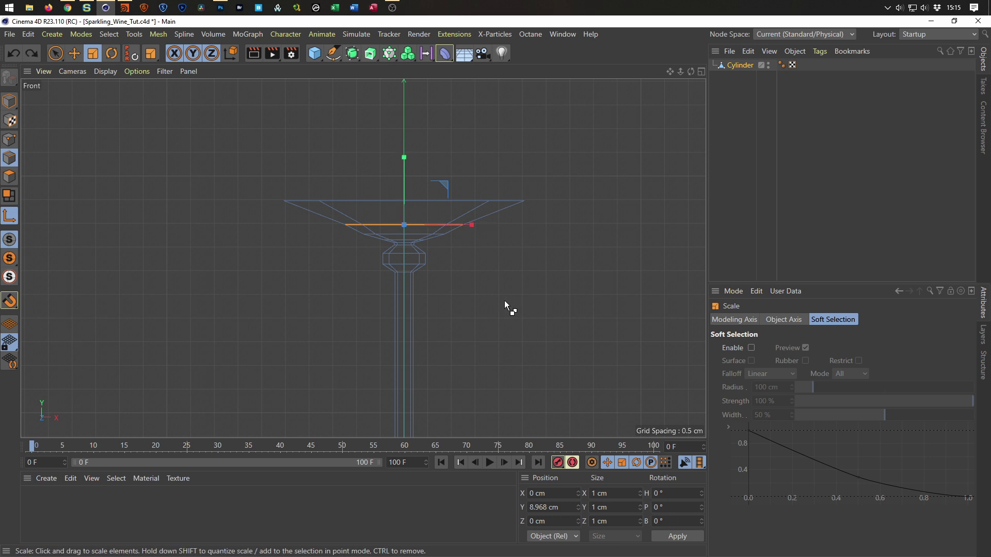
key(l)
drag(462, 313, 633, 292)
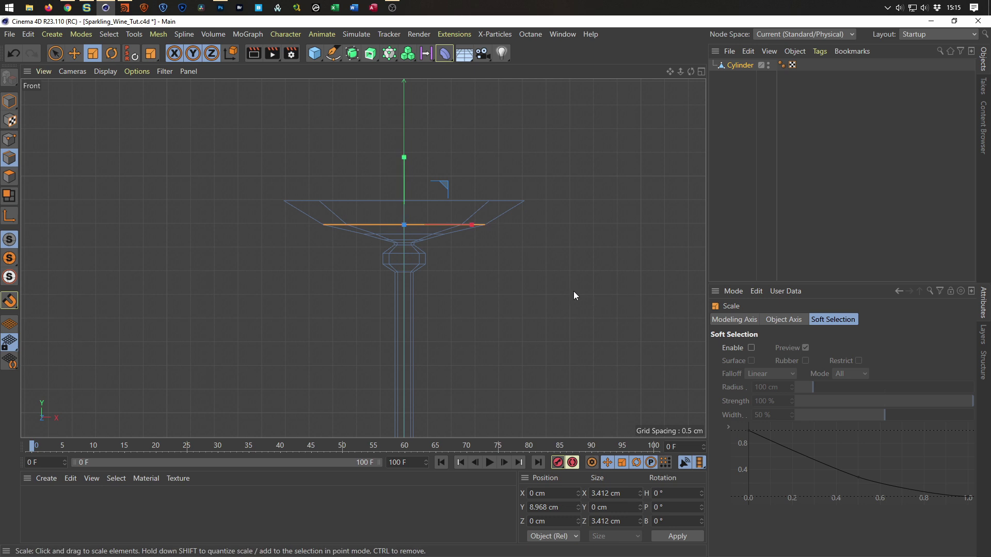
Move the widened edge ring below the rim up to Y about 9.13 cm
scroll(301, 222, down, 4)
scroll(298, 224, up, 3)
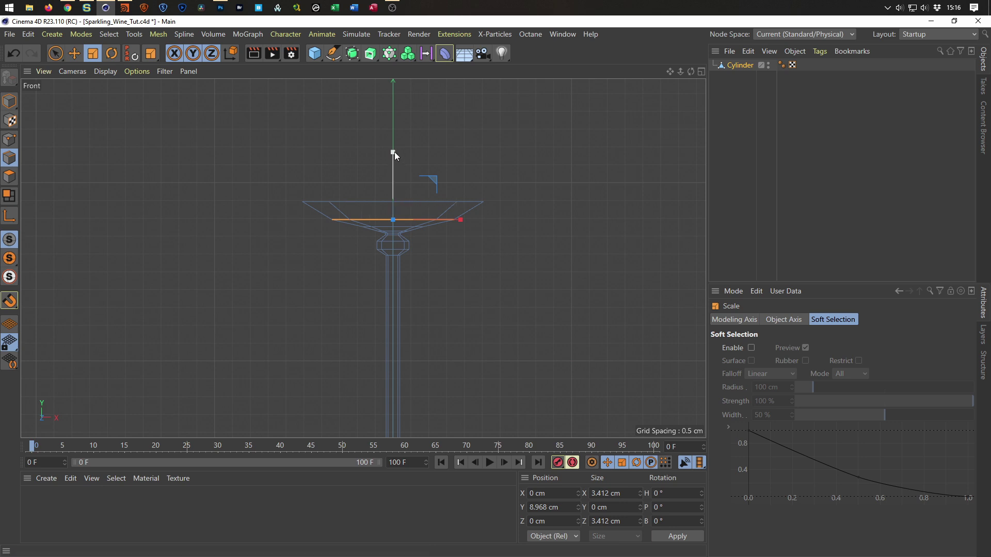
key(e)
drag(391, 154, 391, 150)
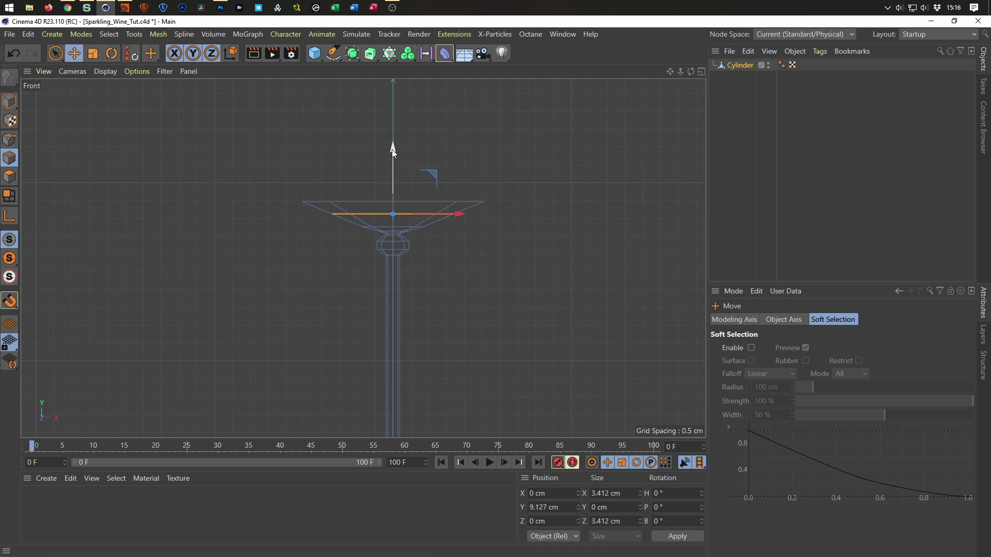
Try to raise the bowl's rim edge loop
click(376, 201)
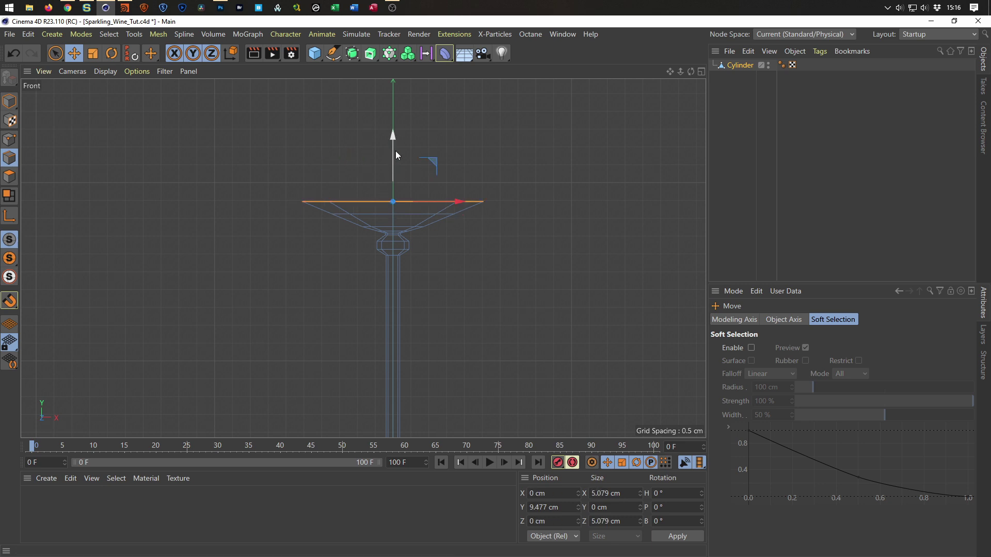
drag(395, 137, 394, 119)
key(ctrl+z)
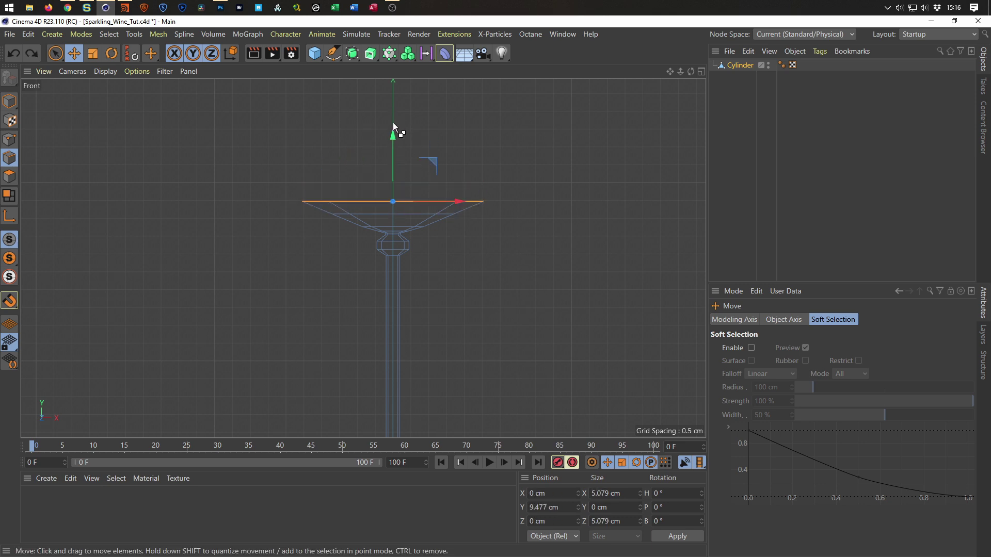
Select the centre point of the cap closing the bowl in the perspective view and delete it to open the bowl
middle_click(443, 278)
middle_click(295, 177)
scroll(344, 212, down, 8)
alt+middle_drag(375, 146, 361, 204)
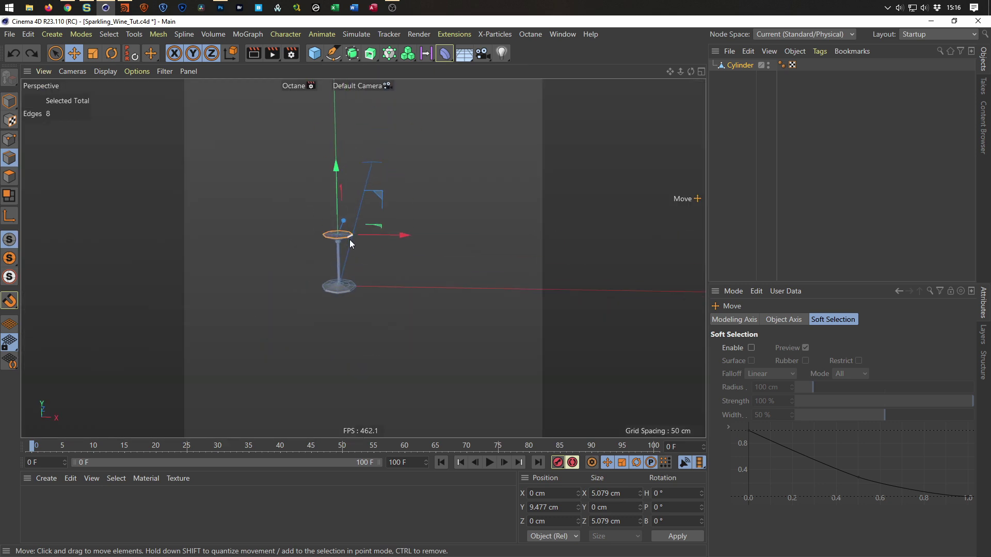
scroll(337, 227, up, 7)
scroll(356, 268, up, 5)
click(48, 151)
key(u)
key(l)
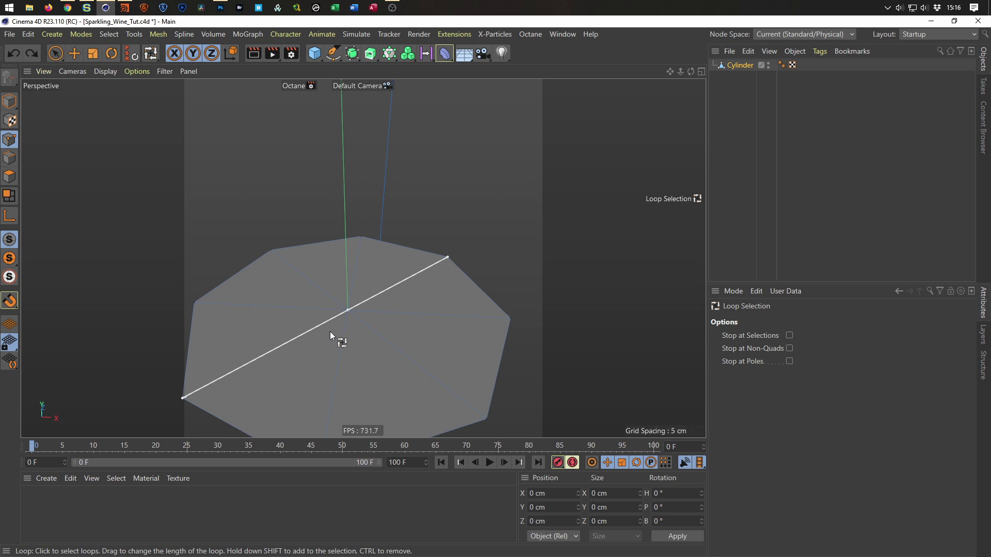
key(9)
click(342, 314)
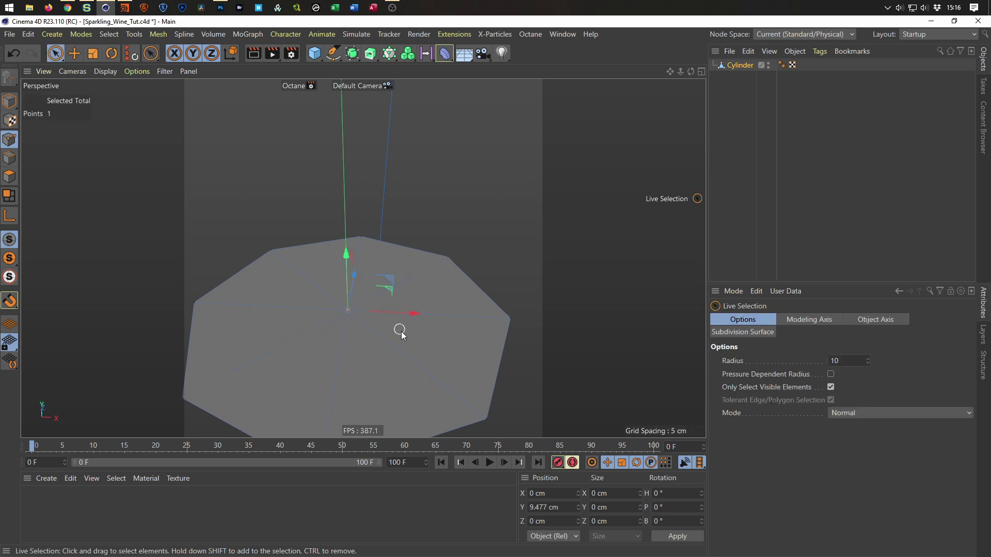
click(401, 331)
alt+drag(387, 310, 417, 223)
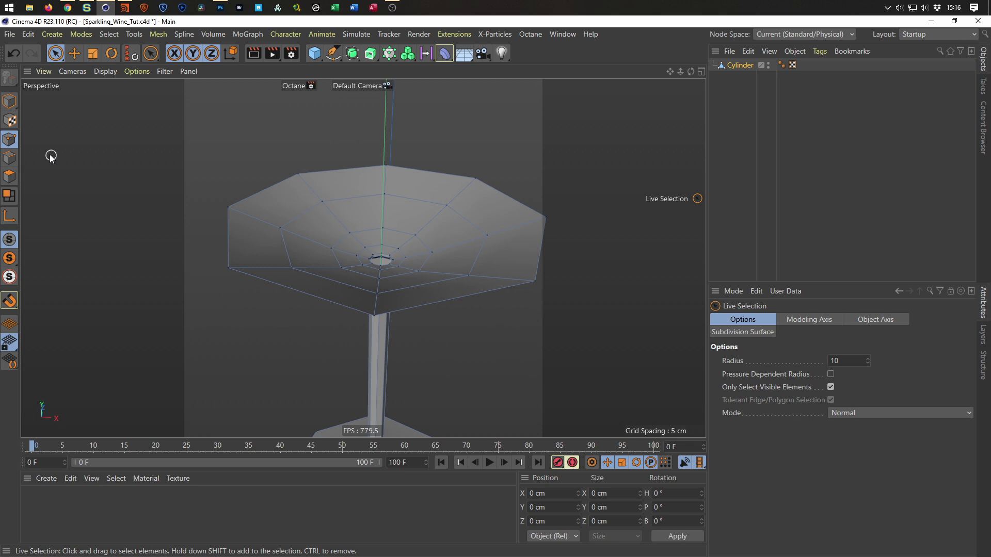
Raise the open bowl's rim edge loop to Y about 9.93 cm in the front view
click(9, 158)
middle_click(322, 378)
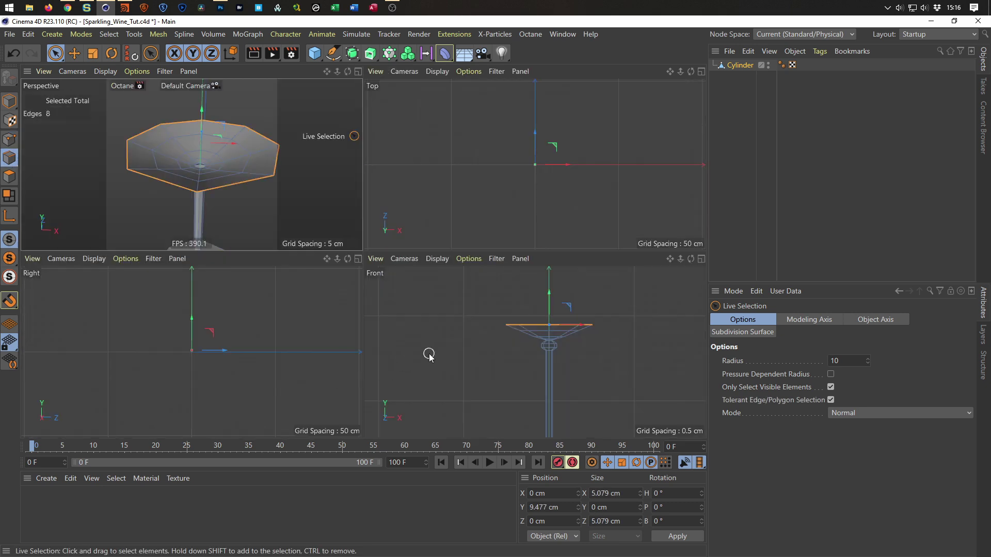
middle_click(429, 355)
alt+middle_drag(413, 239, 413, 294)
drag(398, 194, 397, 179)
scroll(380, 221, down, 5)
scroll(352, 232, up, 5)
Extrude the rim edges upward to Y about 14.26 cm and widen them to about 6.37 cm
key(e)
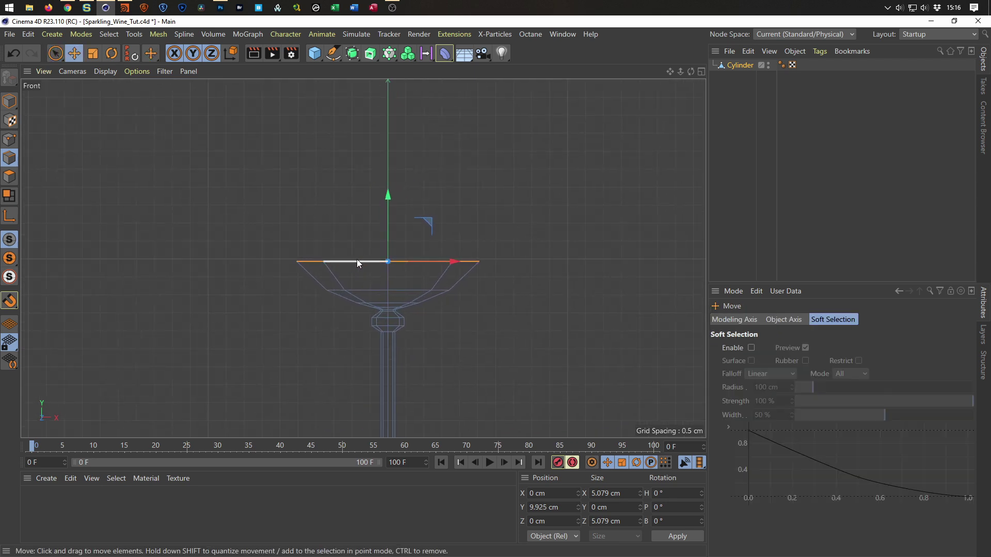
drag(388, 198, 402, 71)
scroll(362, 311, down, 5)
alt+middle_drag(375, 316, 364, 287)
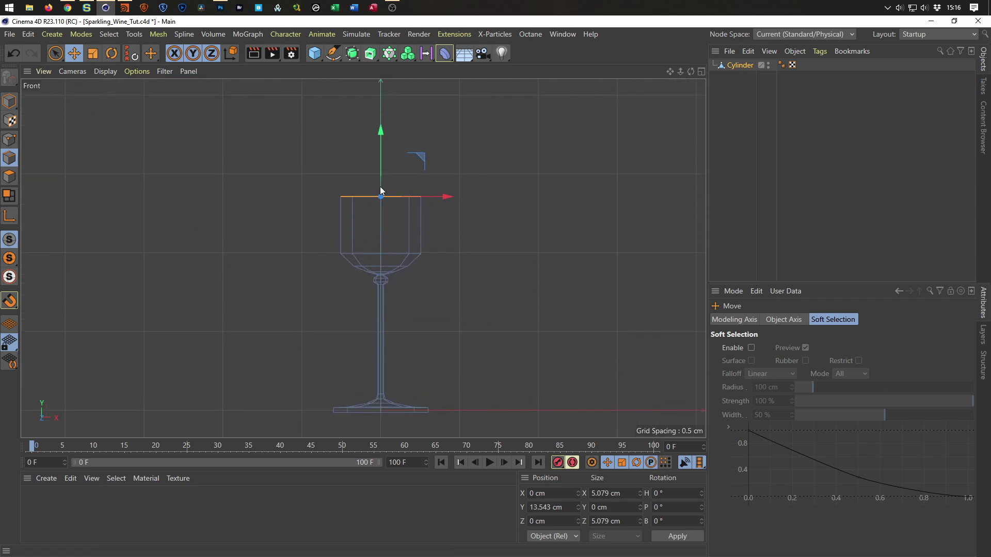
drag(379, 132, 380, 119)
key(t)
drag(483, 376, 571, 335)
alt+middle_drag(391, 261, 395, 273)
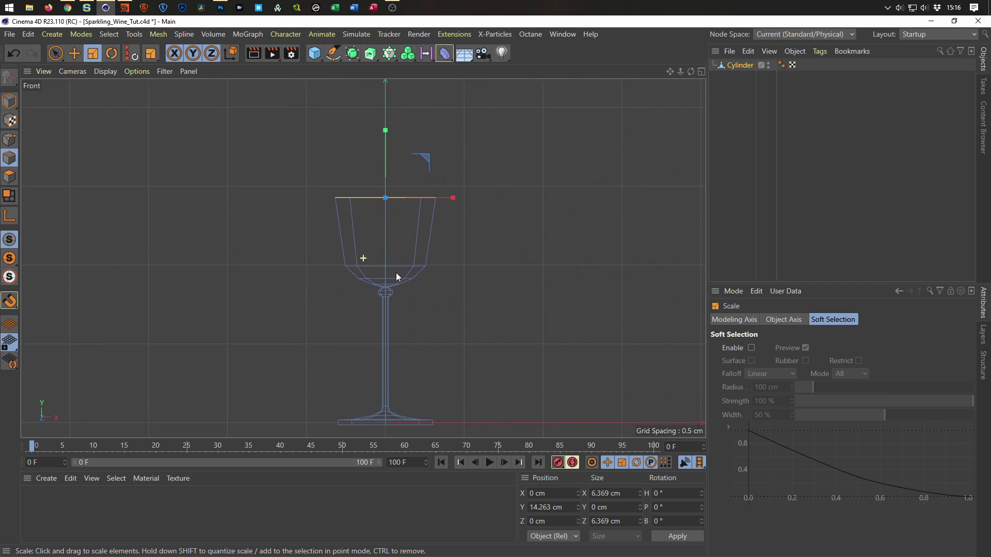
Extrude the rim edges upward twice in roughly equal segments, ending at Y about 21.4 cm
key(e)
drag(386, 131, 386, 77)
scroll(396, 206, up, 4)
drag(387, 191, 384, 91)
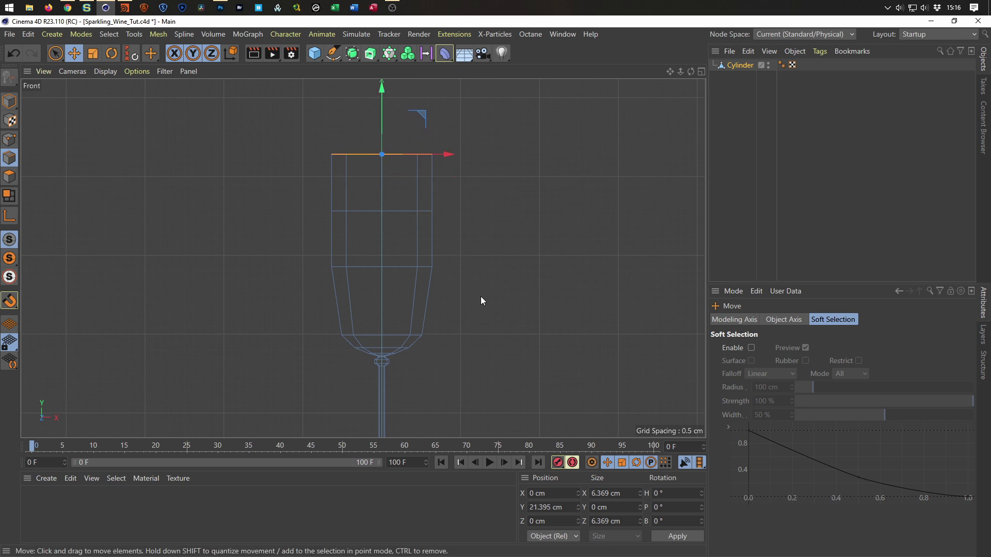
Scale the glass's rim edge loop down to about 5.26 cm wide to taper the bowl's mouth
key(t)
drag(497, 302, 438, 339)
scroll(420, 338, down, 3)
scroll(415, 279, up, 3)
scroll(413, 237, down, 1)
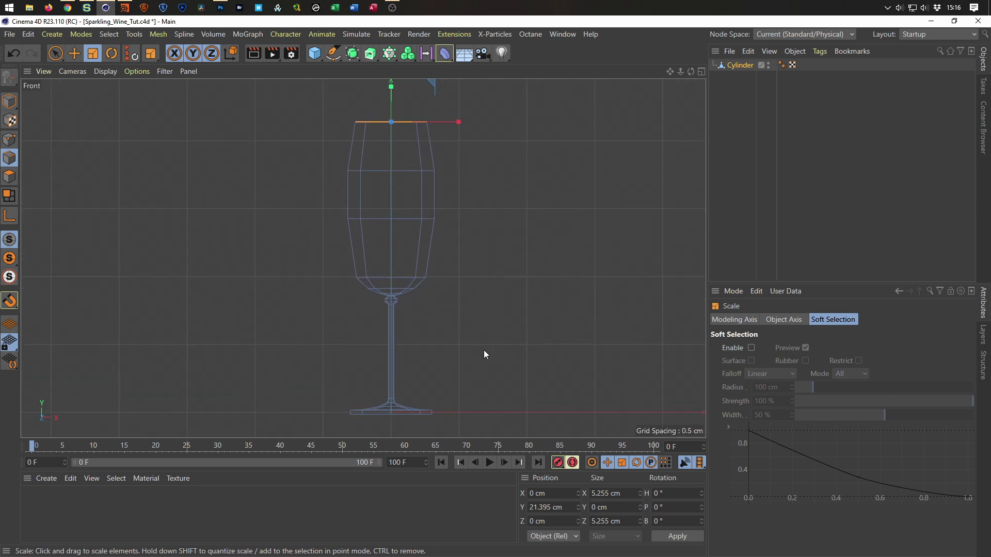
scroll(416, 262, up, 2)
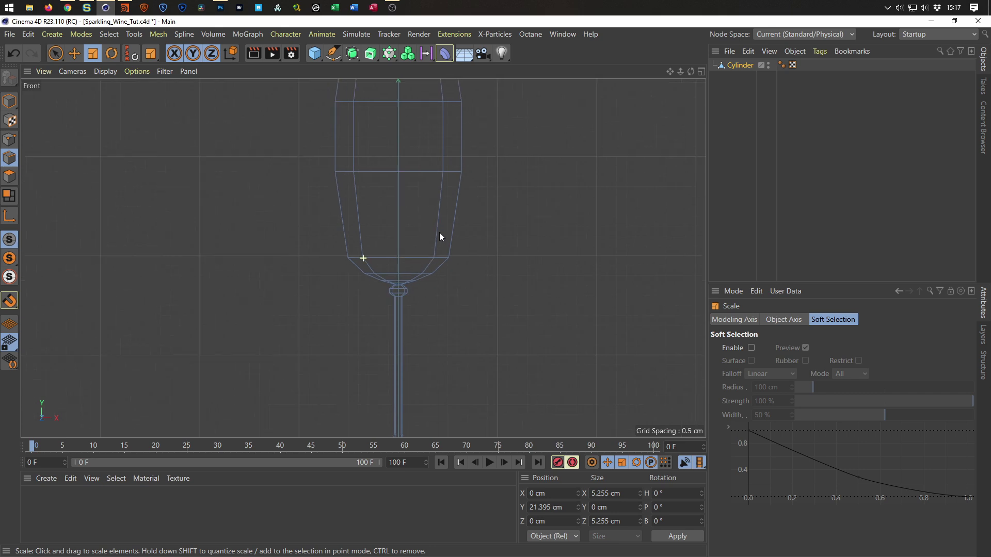
scroll(422, 240, down, 1)
scroll(416, 267, up, 2)
scroll(415, 266, down, 2)
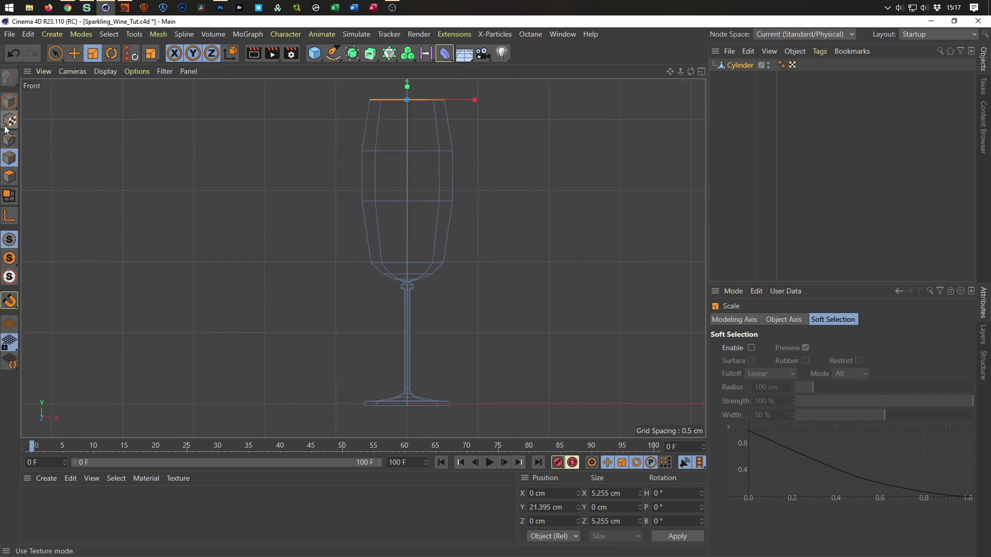
Loop-select the rim and the four edge rings of the bowl below it and scale them in X and Z to about 94 %
key(u)
key(l)
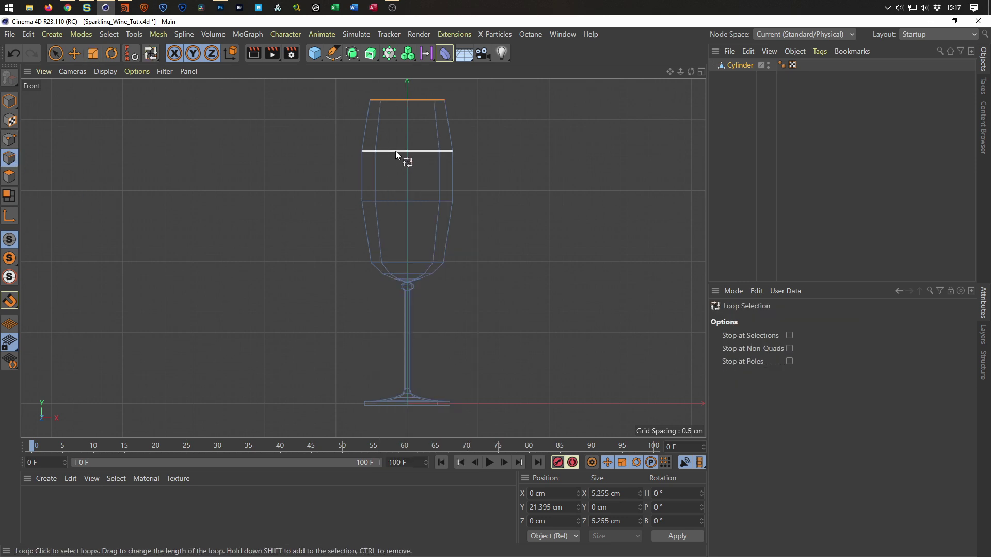
shift+click(395, 151)
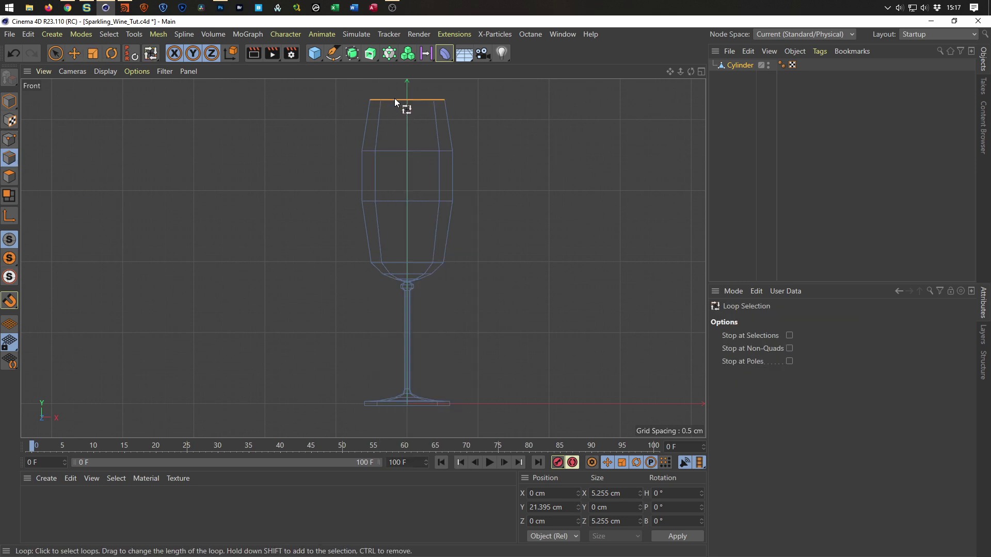
shift+click(395, 200)
shift+click(398, 263)
shift+click(401, 273)
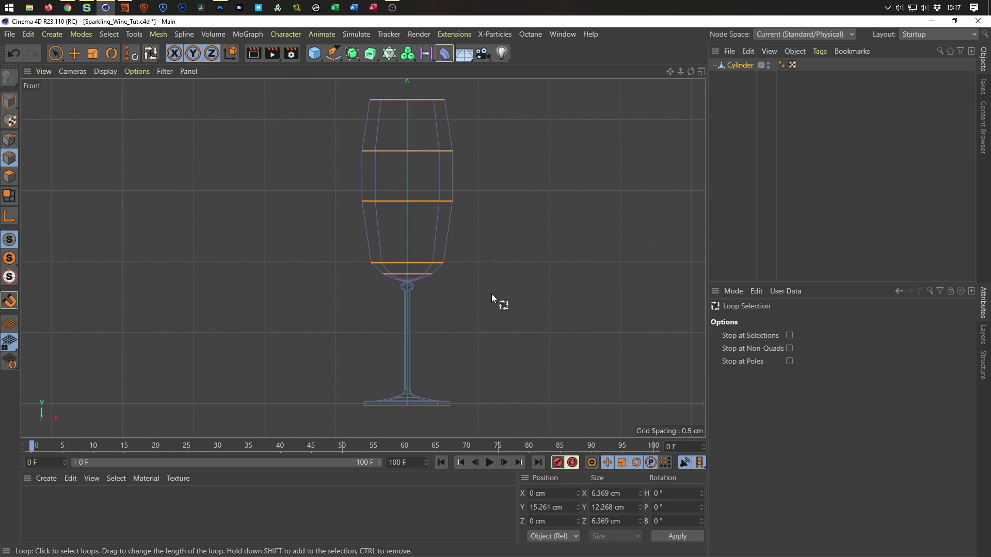
key(t)
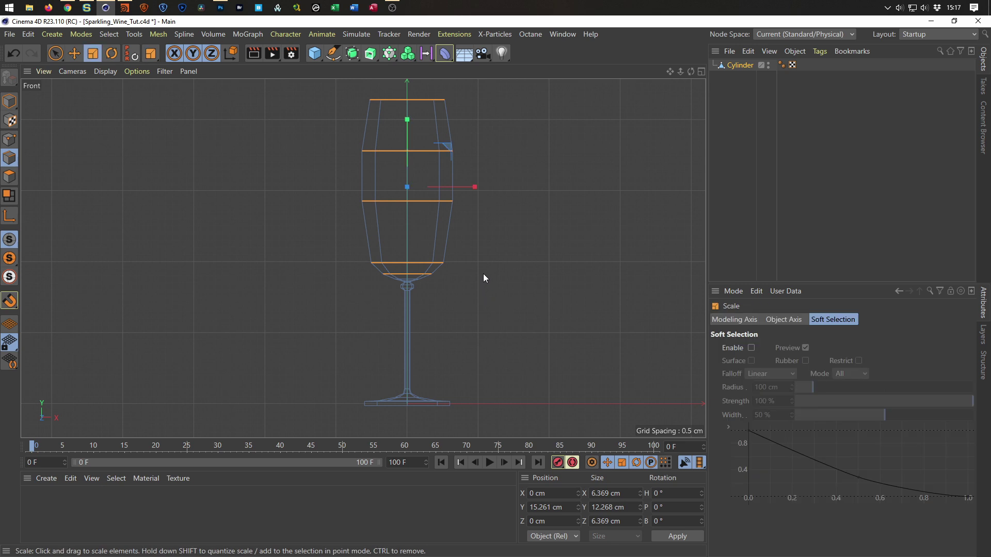
click(406, 119)
mouse_move(407, 119)
mouse_down()
mouse_move(393, 128)
mouse_move(408, 122)
mouse_up()
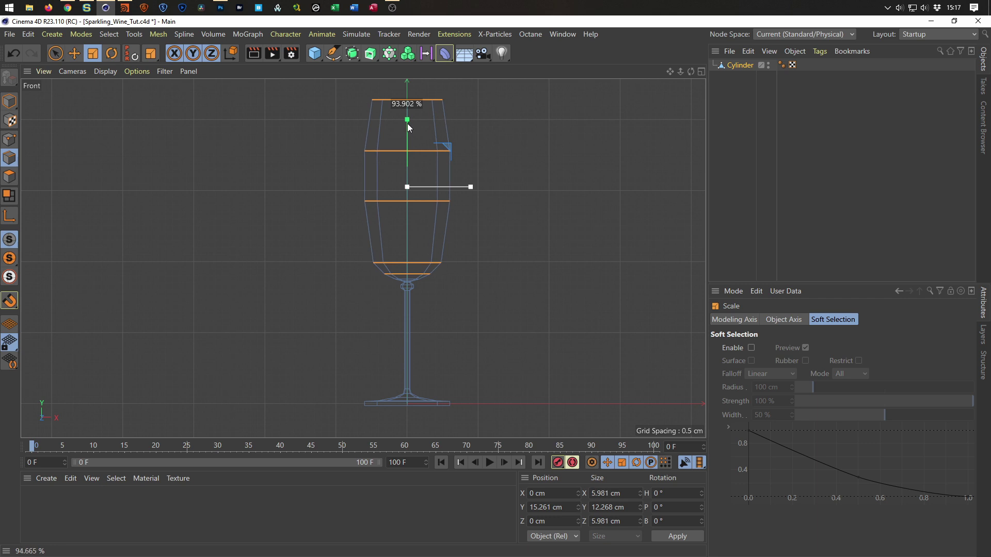
drag(407, 124, 407, 124)
click(544, 299)
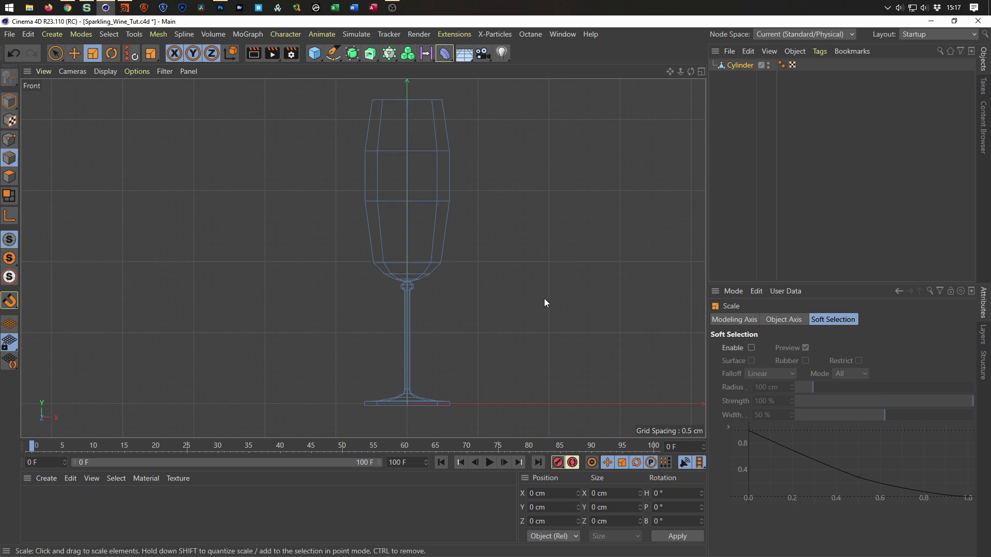
middle_click(544, 298)
middle_click(282, 203)
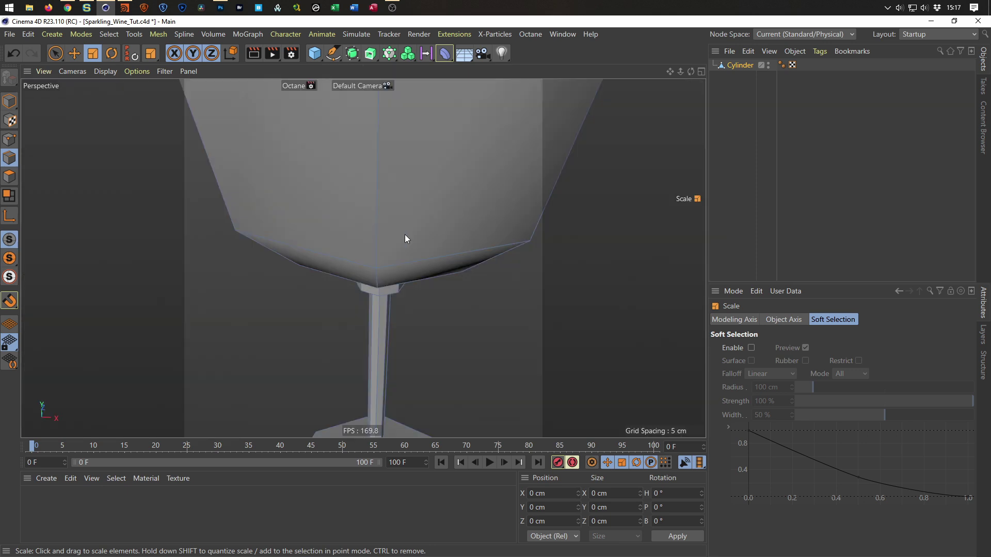
Loop-select the bowl's rim edges and extrude them inward to about 4.54 cm wide to start the glass thickness
scroll(324, 234, down, 5)
scroll(400, 228, up, 6)
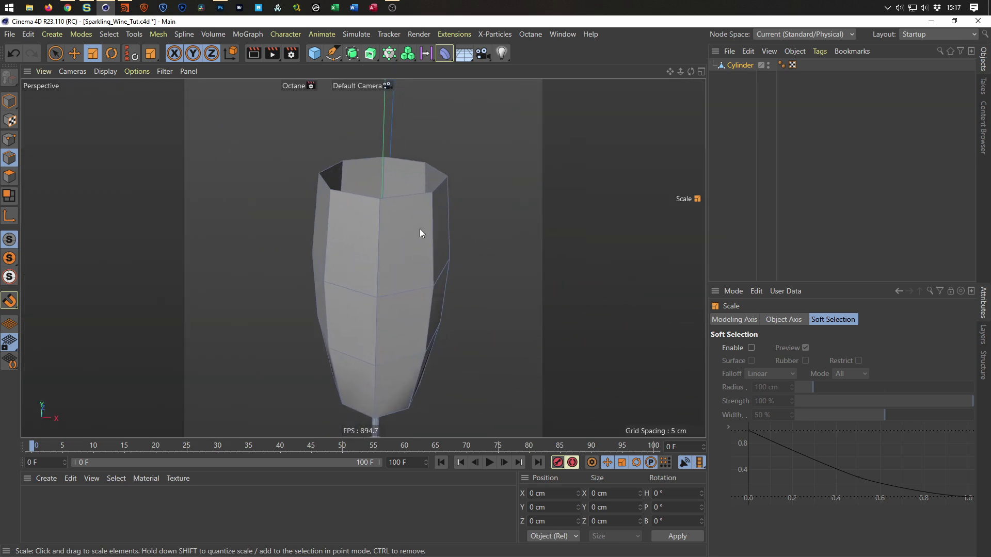
scroll(417, 223, up, 5)
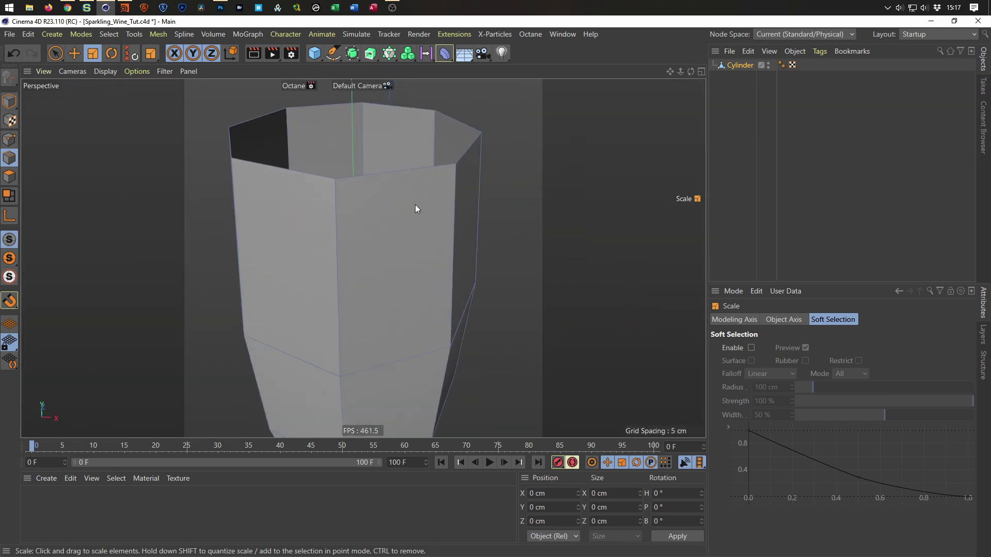
scroll(388, 236, down, 3)
alt+drag(368, 253, 372, 232)
double_click(377, 213)
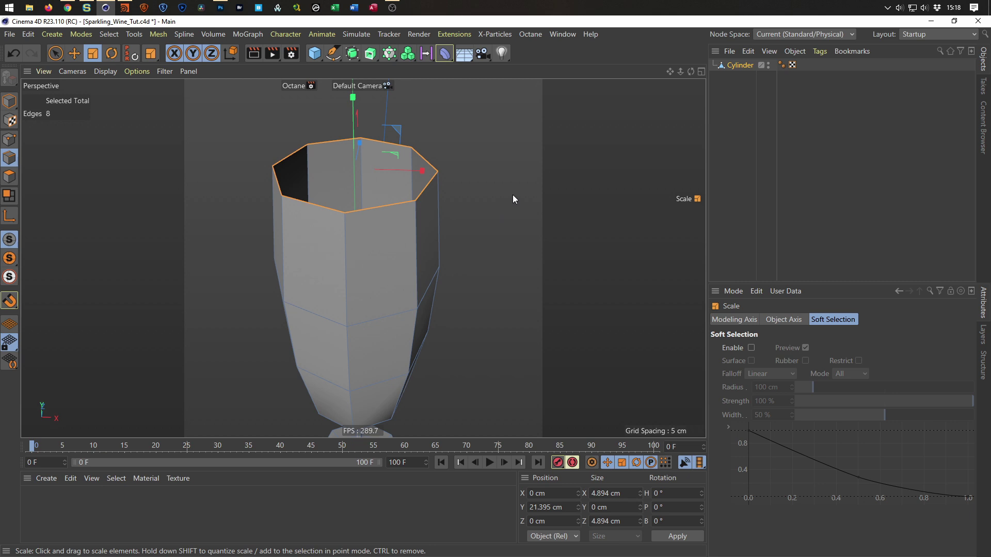
drag(534, 220, 514, 223)
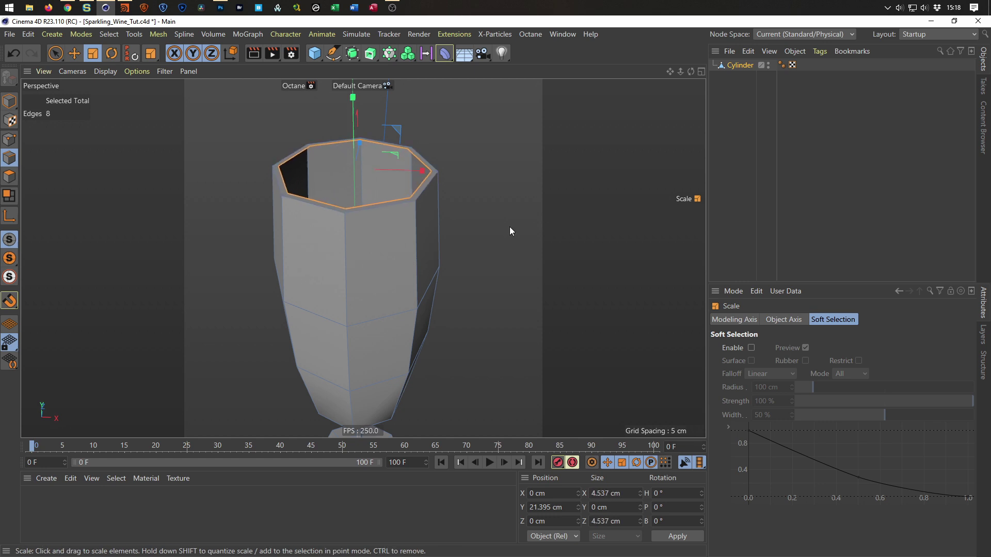
In the front view, extrude the inner rim edges down to Y about 17.82 cm and widen them to about 5.58 cm
middle_click(509, 227)
middle_click(491, 262)
scroll(415, 175, up, 3)
key(e)
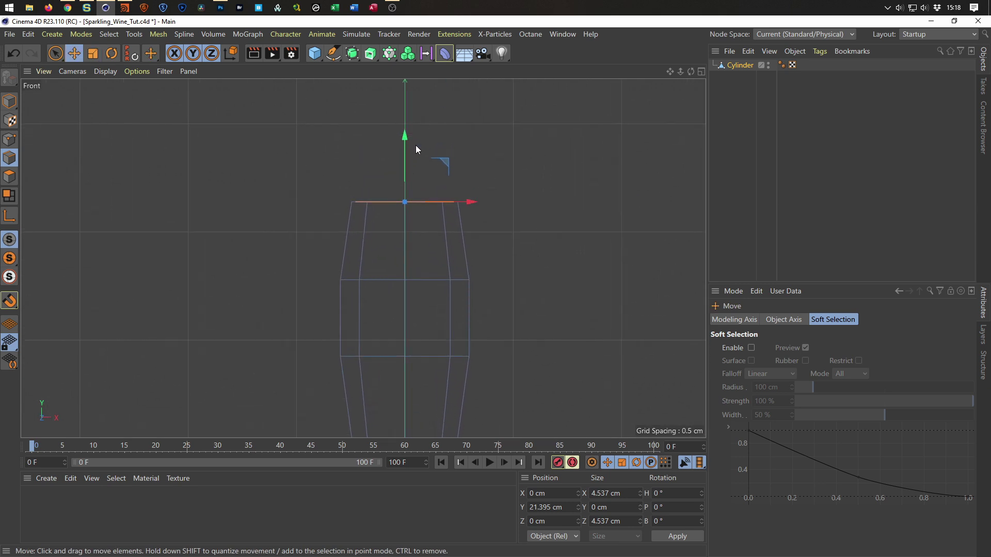
drag(406, 135, 397, 213)
key(t)
drag(488, 302, 567, 269)
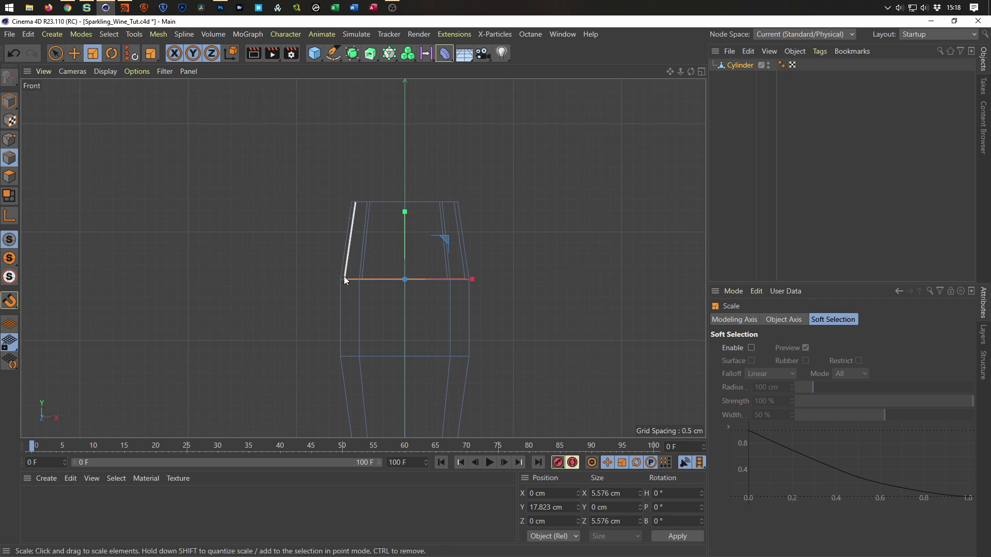
Continue extruding the inner wall down along the outer profile to Y about 9.96 cm, narrowing its edges to about 4.28 cm
alt+middle_drag(426, 314, 417, 222)
key(e)
drag(395, 125, 401, 287)
key(t)
drag(535, 354, 441, 380)
scroll(401, 387, up, 2)
middle_drag(426, 366, 420, 323)
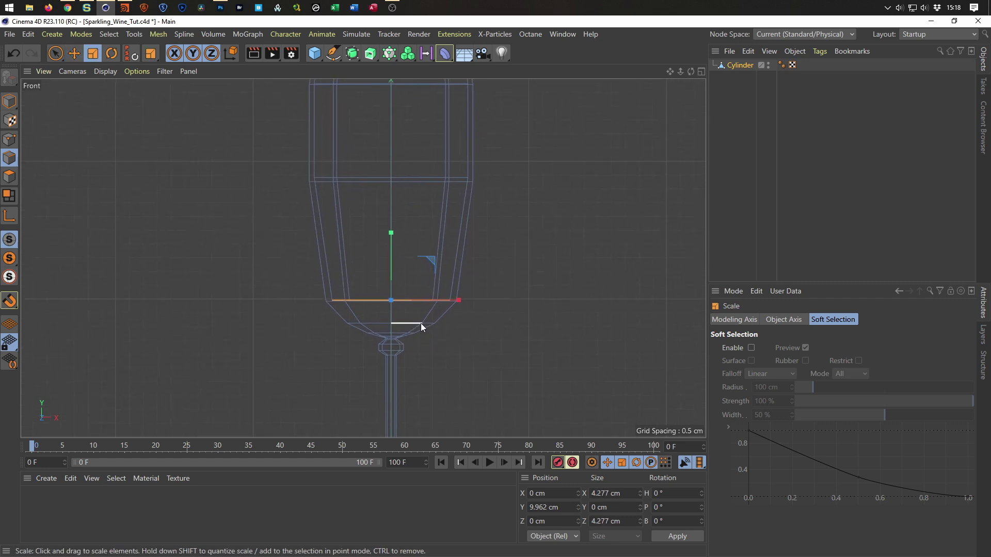
Extrude the inner wall's bottom edges down to Y about 9.16 cm and shrink them to about 2.61 cm wide
key(e)
drag(391, 236, 391, 256)
key(t)
drag(518, 360, 339, 383)
Close the hole at the bottom of the bowl's inner wall with an N-gon using Close Polygon Hole
middle_click(453, 369)
middle_click(297, 219)
alt+drag(370, 345, 419, 222)
scroll(380, 272, up, 6)
scroll(394, 264, up, 3)
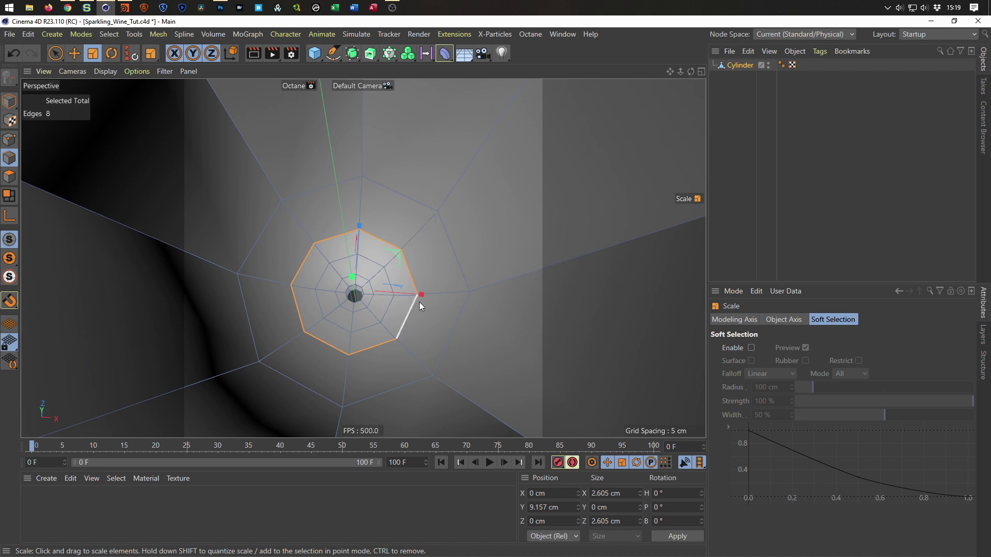
key(m)
key(d)
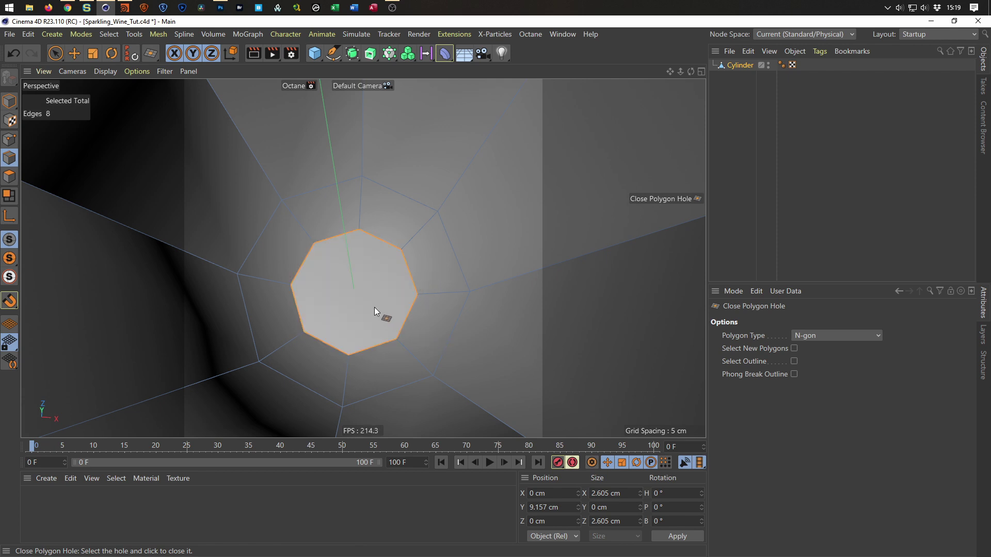
Divide the bowl's inner bottom cap into four quads with two crossing line cuts between opposite corner points
key(k)
key(k)
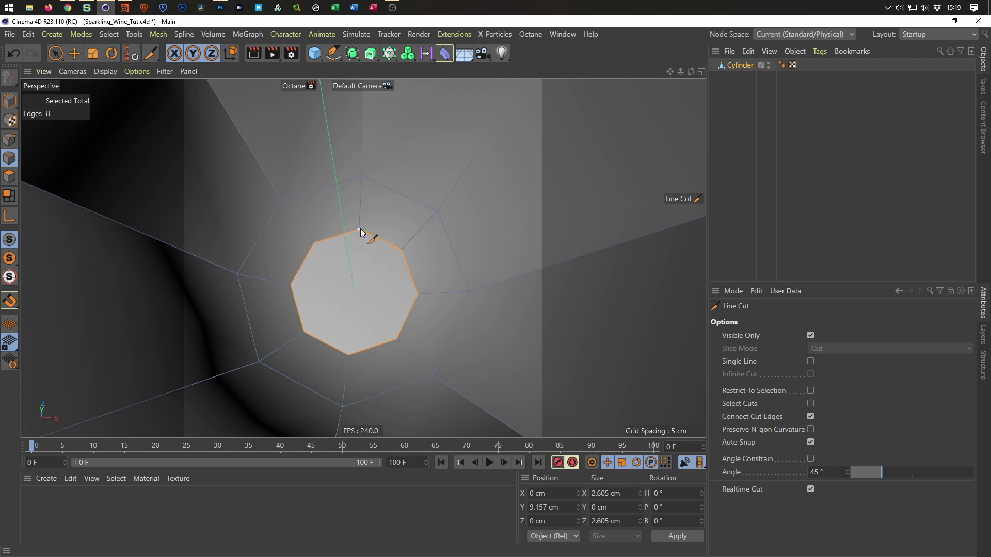
click(359, 231)
click(349, 355)
click(291, 285)
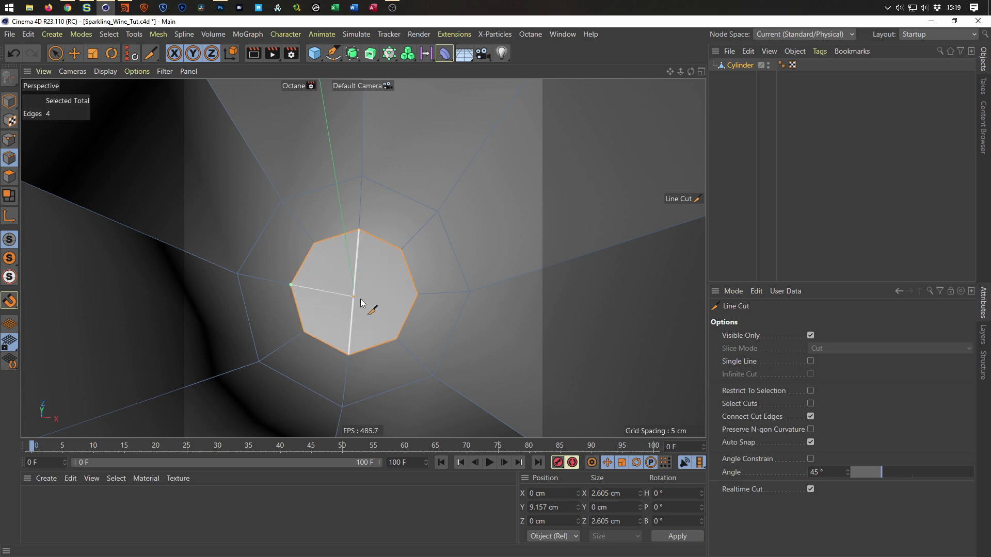
click(421, 297)
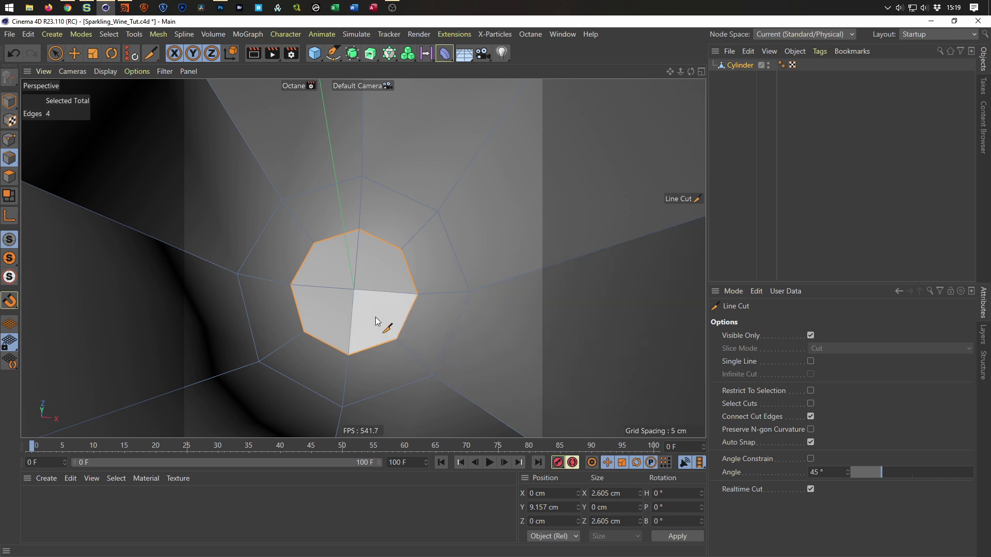
scroll(336, 320, down, 10)
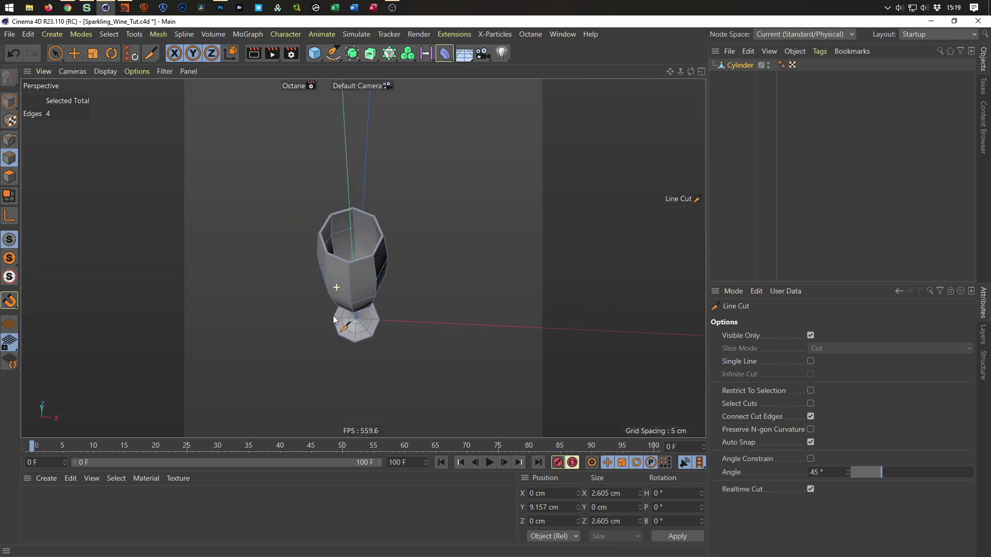
alt+drag(334, 319, 250, 310)
key(Return)
Add a Subdivision Surface as parent of the Cylinder and check the smoothed bowl and rim
scroll(343, 286, up, 3)
mouse_move(343, 285)
alt+mouse_down()
mouse_move(347, 235)
mouse_move(343, 270)
alt+mouse_up()
scroll(343, 270, down, 2)
alt+drag(329, 303, 343, 288)
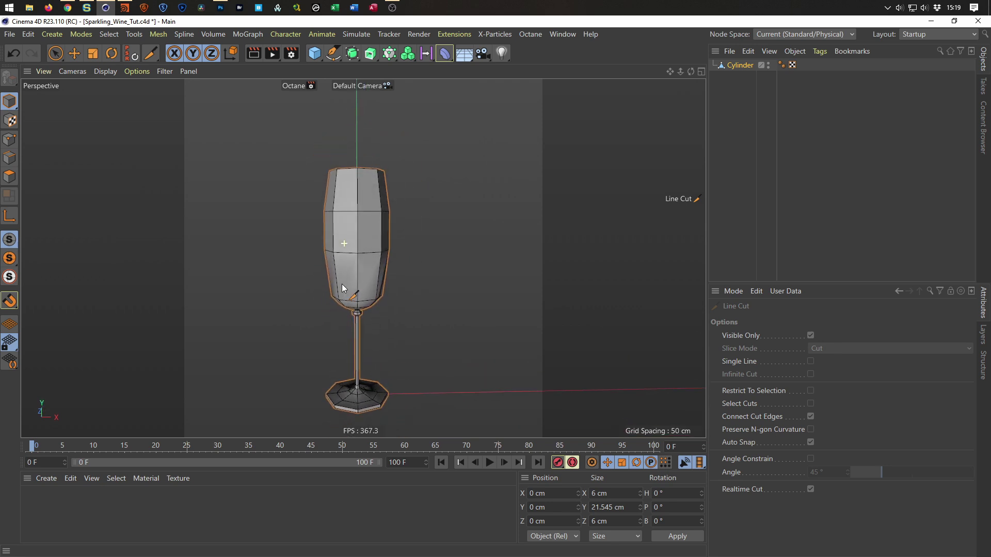
click(738, 65)
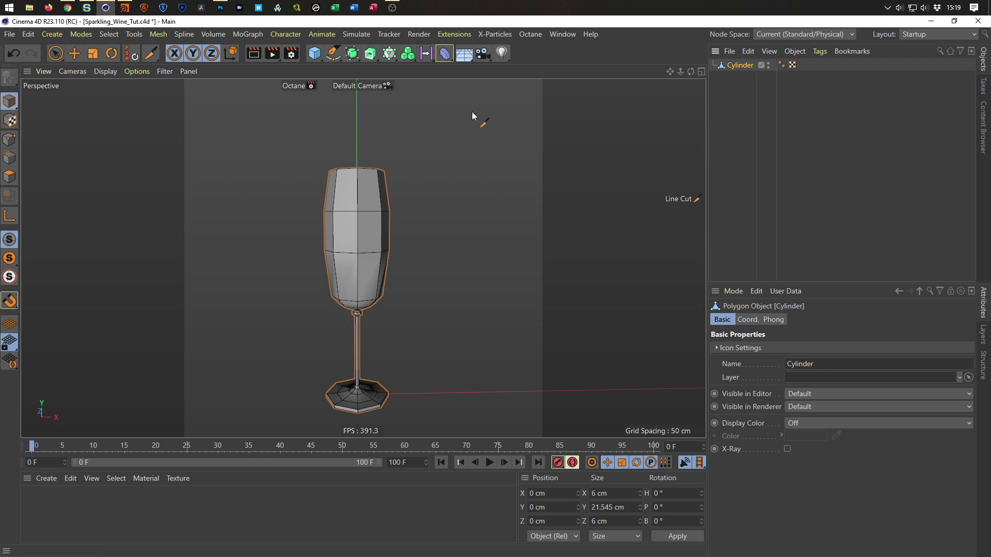
alt+click(353, 53)
scroll(366, 233, up, 10)
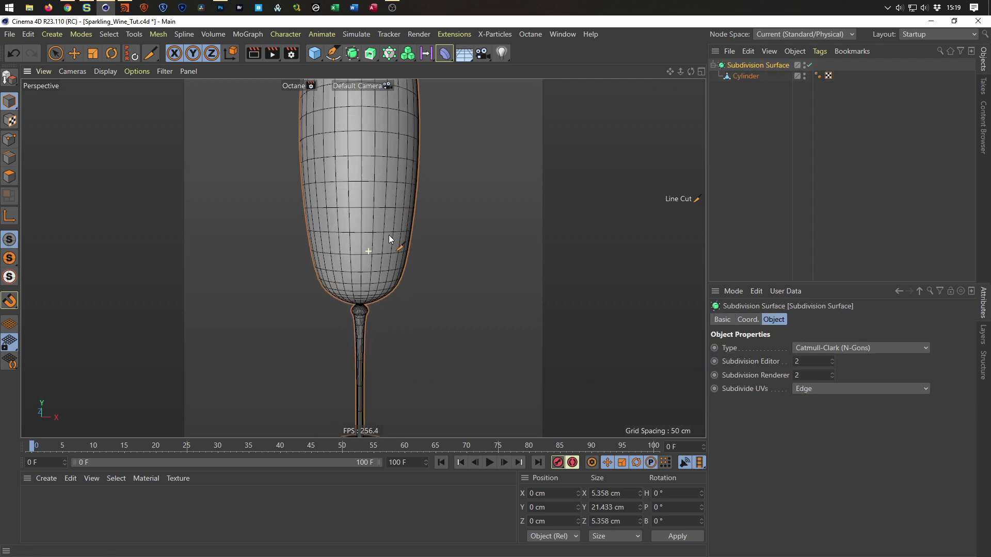
scroll(400, 185, down, 8)
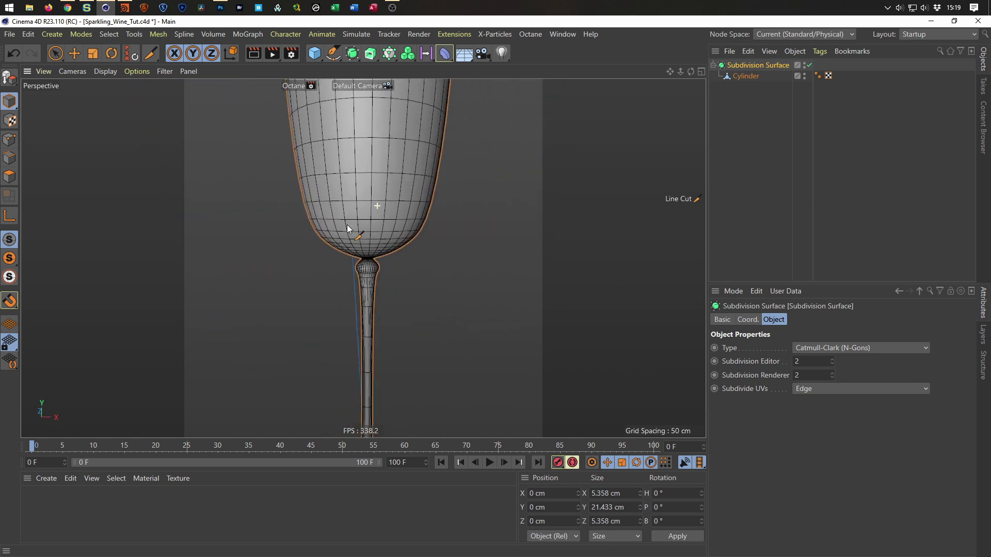
alt+drag(365, 276, 366, 224)
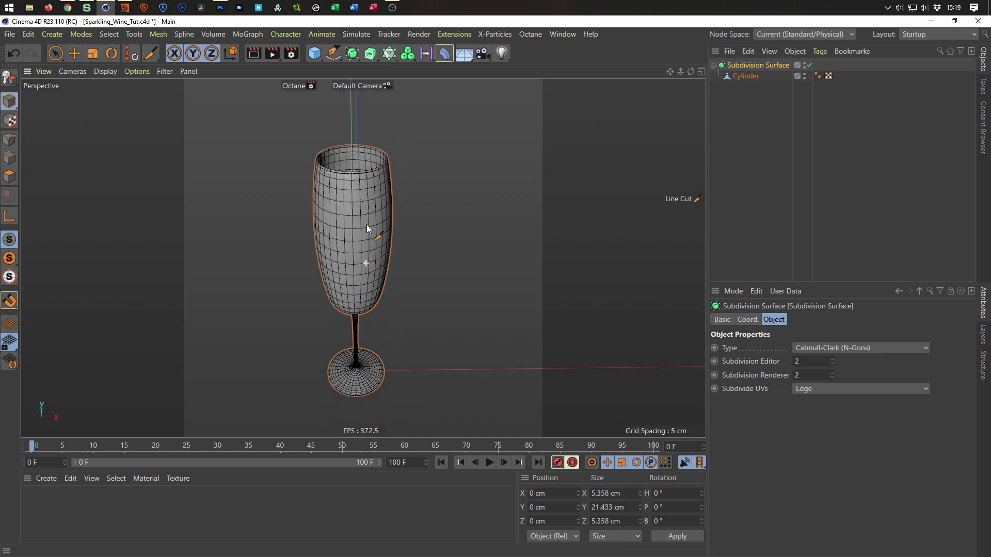
scroll(379, 195, up, 10)
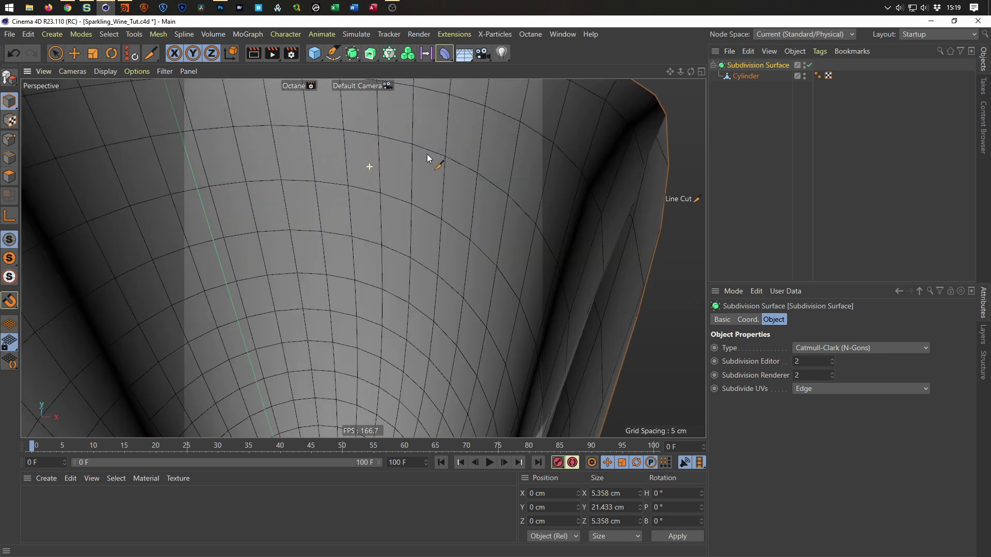
alt+drag(485, 213, 422, 200)
alt+drag(476, 153, 462, 270)
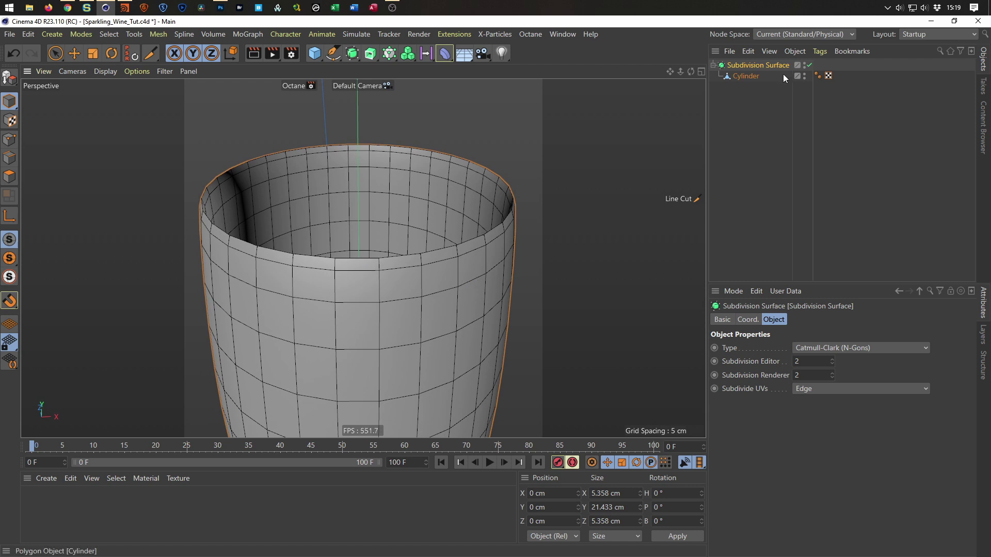
Disable the Subdivision Surface and add a horizontal plane cut through the Cylinder just below the rim at Y about 21.11 cm
click(809, 65)
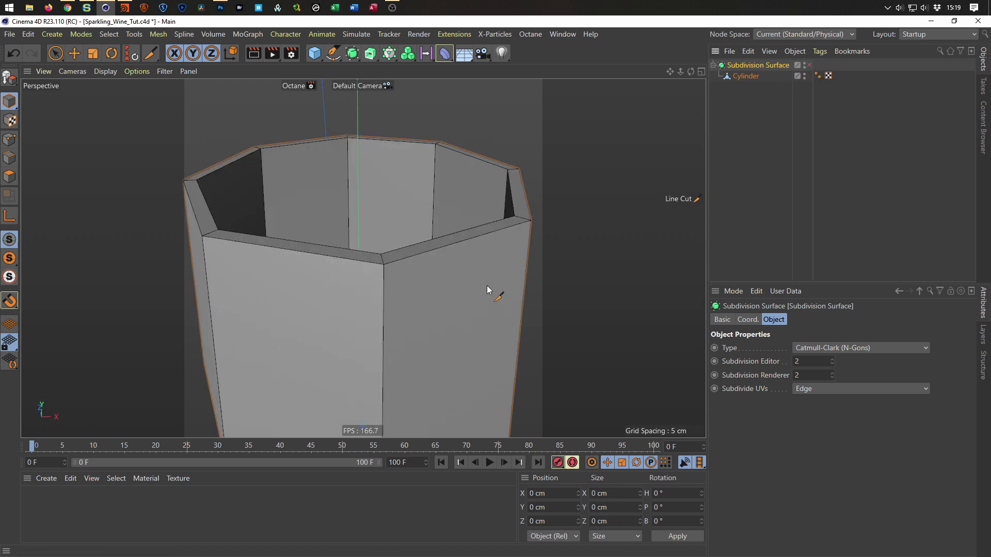
scroll(485, 273, down, 3)
alt+drag(460, 279, 429, 290)
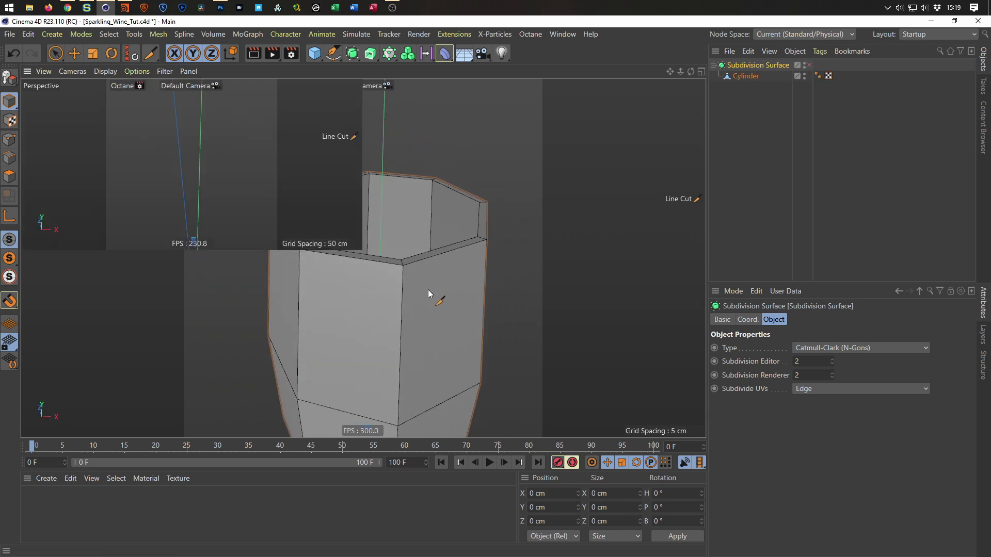
key(F4)
scroll(404, 191, up, 5)
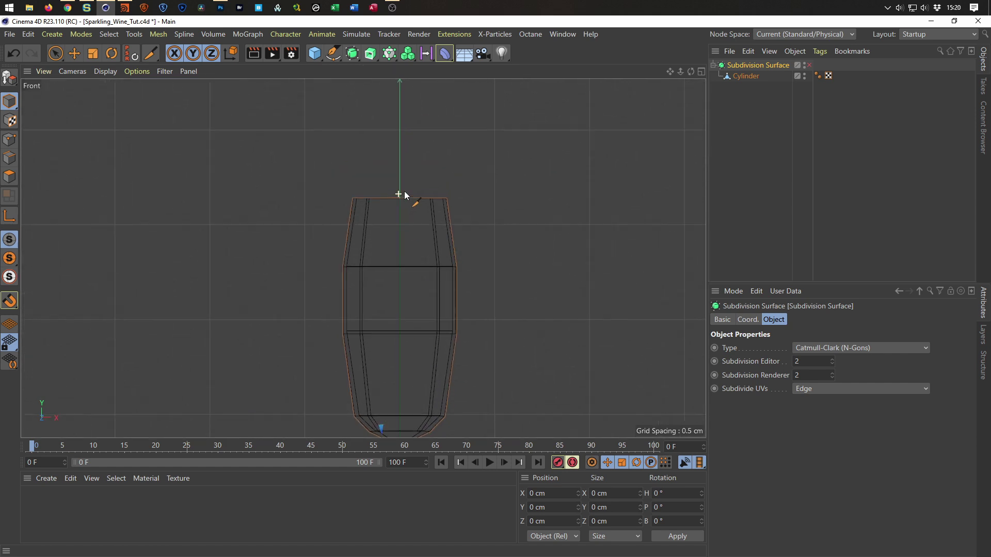
click(739, 76)
click(10, 157)
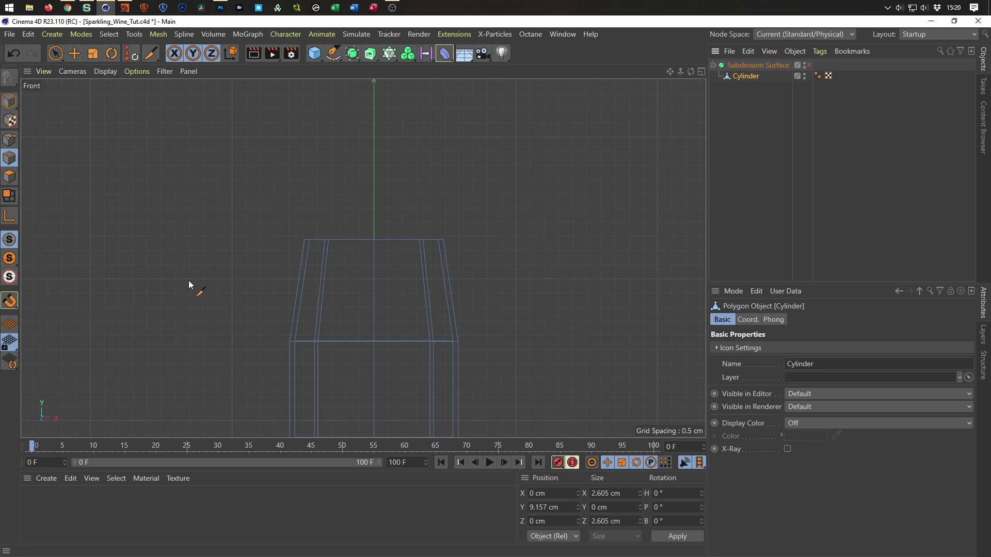
key(k)
key(j)
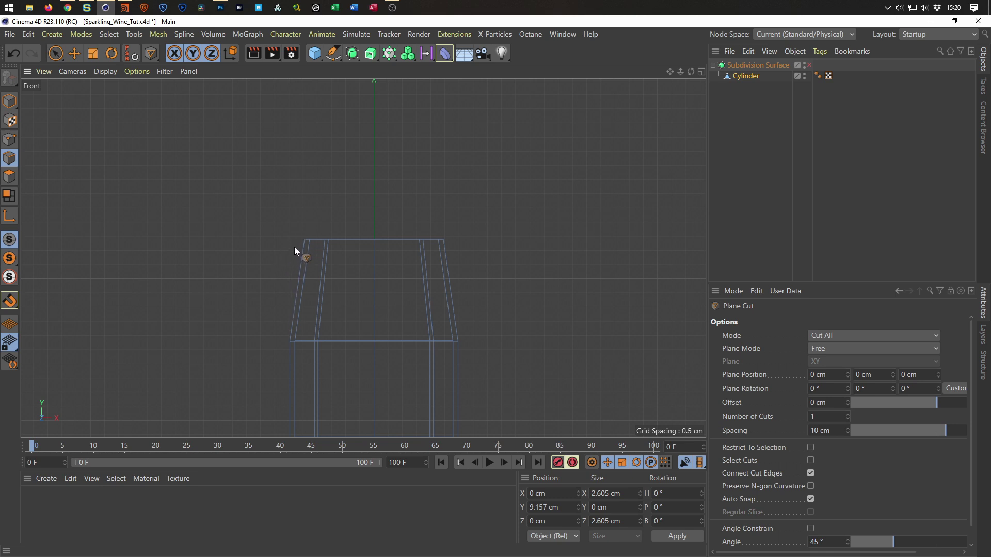
drag(293, 250, 517, 254)
Re-enable the Subdivision Surface and inspect the tightened rim up close in the perspective view
middle_click(490, 268)
middle_click(265, 201)
alt+drag(416, 327, 577, 213)
click(809, 65)
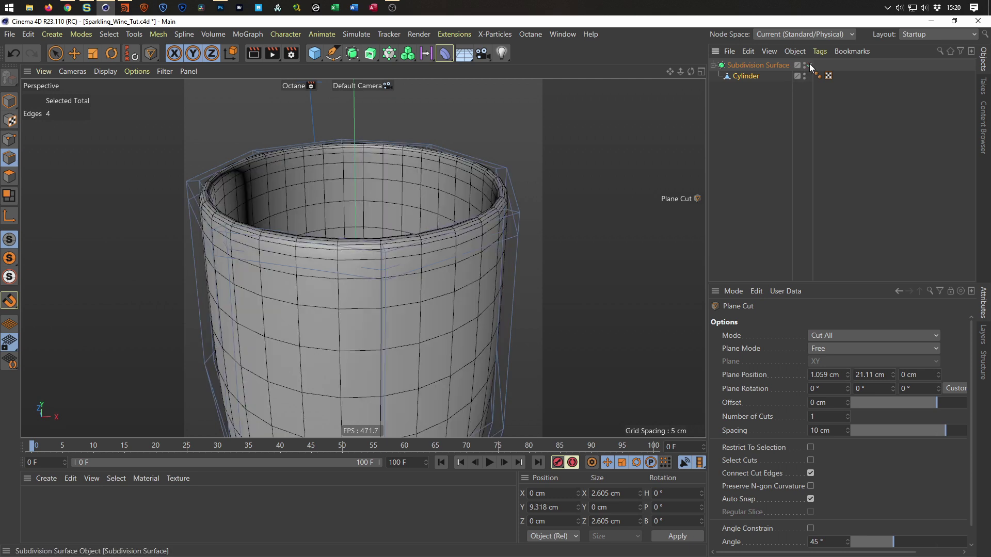
scroll(482, 213, up, 5)
scroll(449, 235, down, 2)
drag(449, 234, 453, 259)
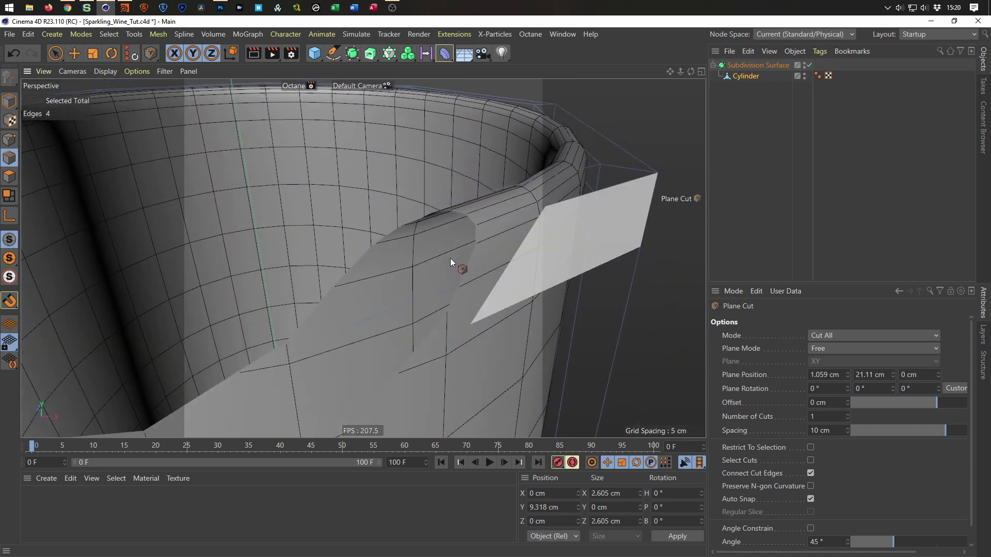
Set the project's View Clipping to Small
key(ctrl+d)
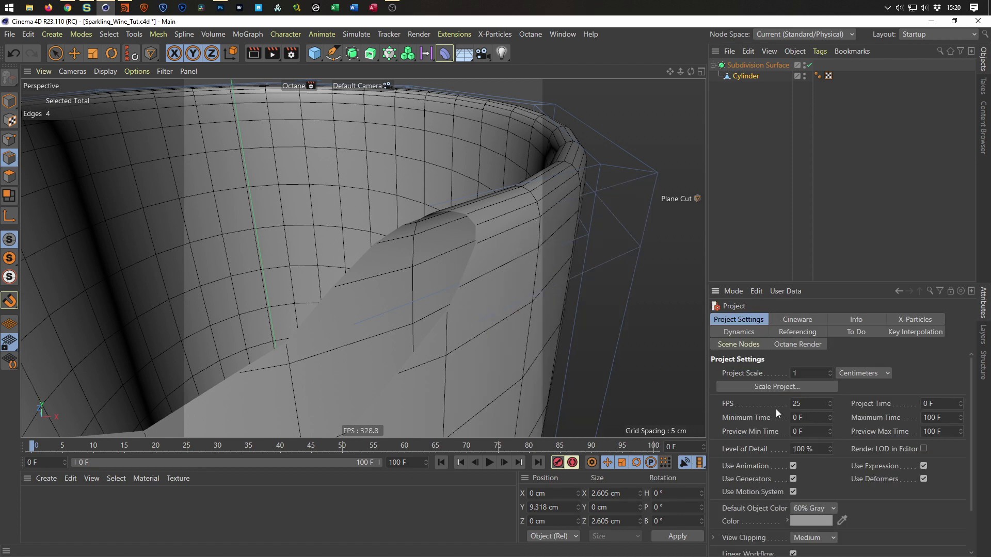
drag(879, 282, 871, 178)
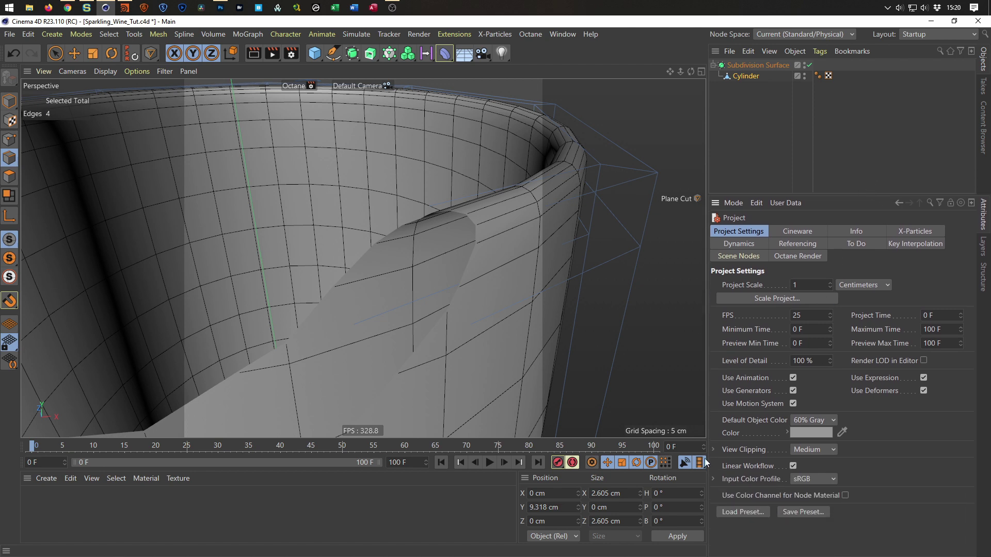
click(815, 450)
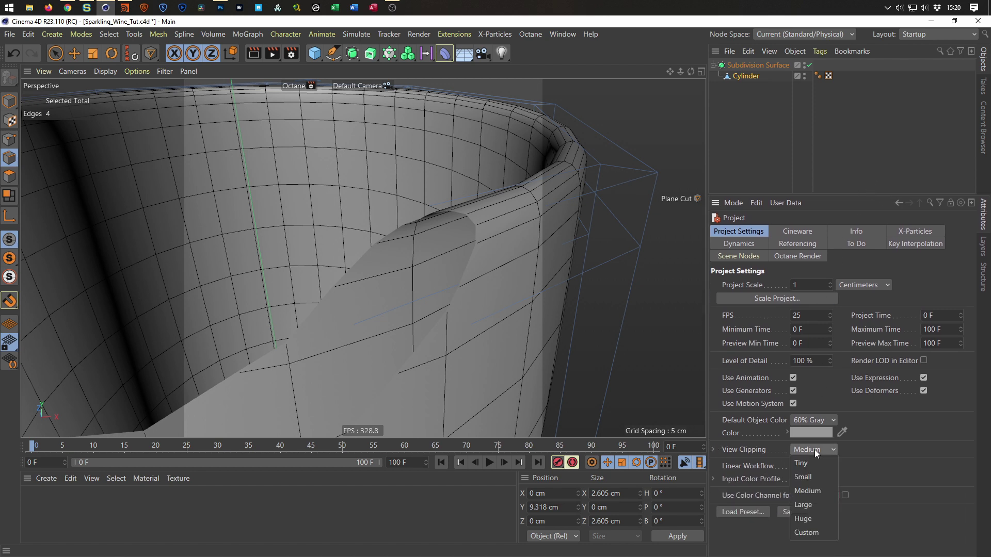
click(814, 478)
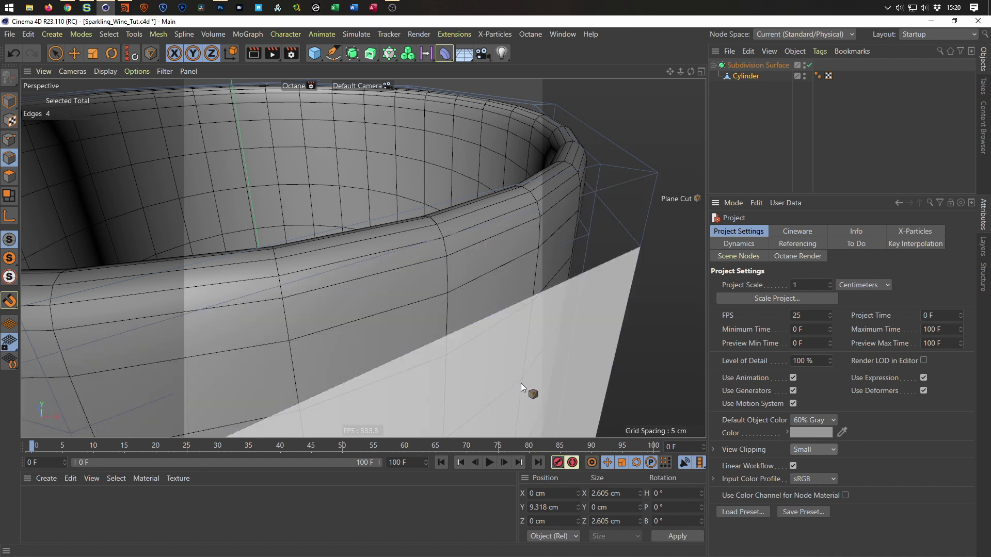
Set both the editor and renderer subdivision levels of the Subdivision Surface to 3
click(777, 66)
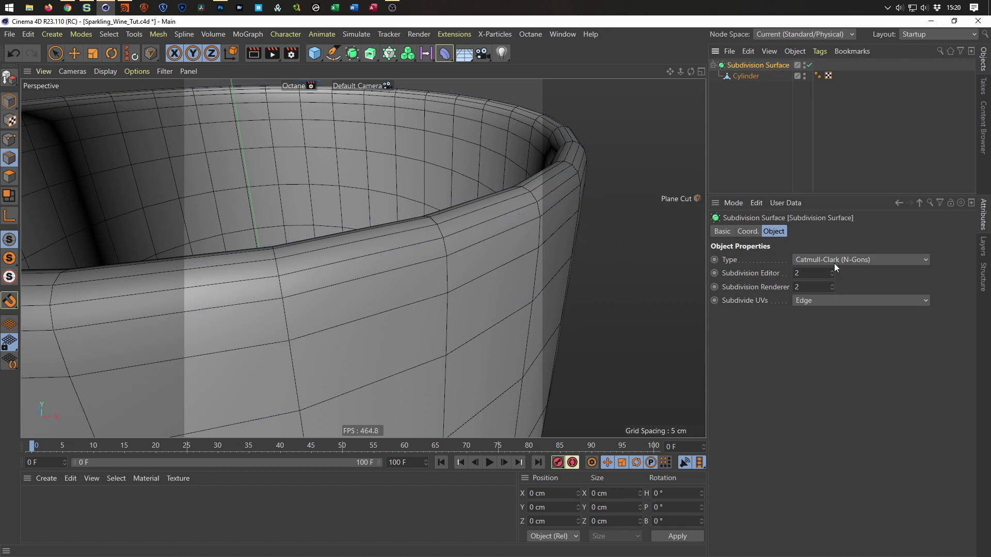
double_click(815, 278)
text(3)
key(Tab)
text(3)
Disable the Subdivision Surface and select the Cylinder, ready for editing the underside of the foot
scroll(424, 288, down, 15)
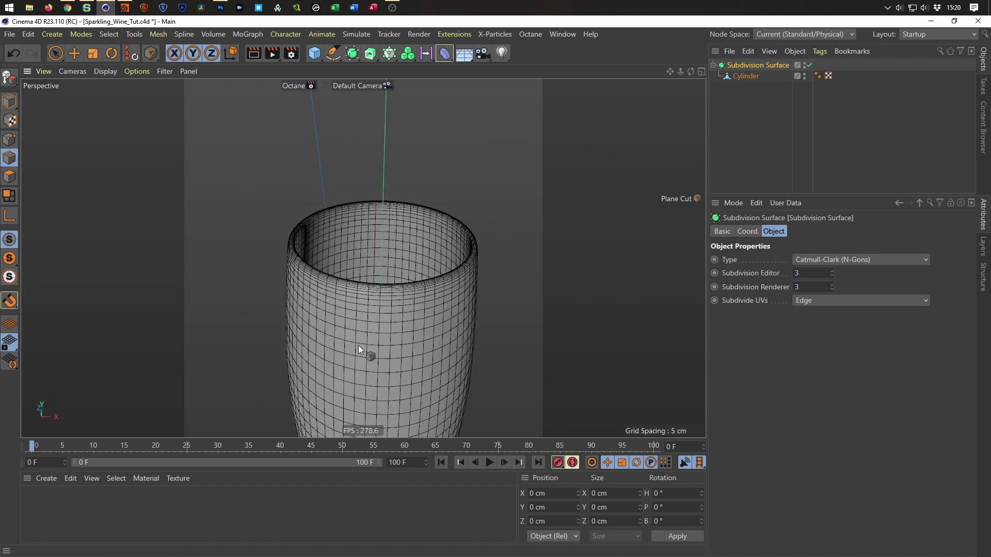
scroll(380, 290, up, 12)
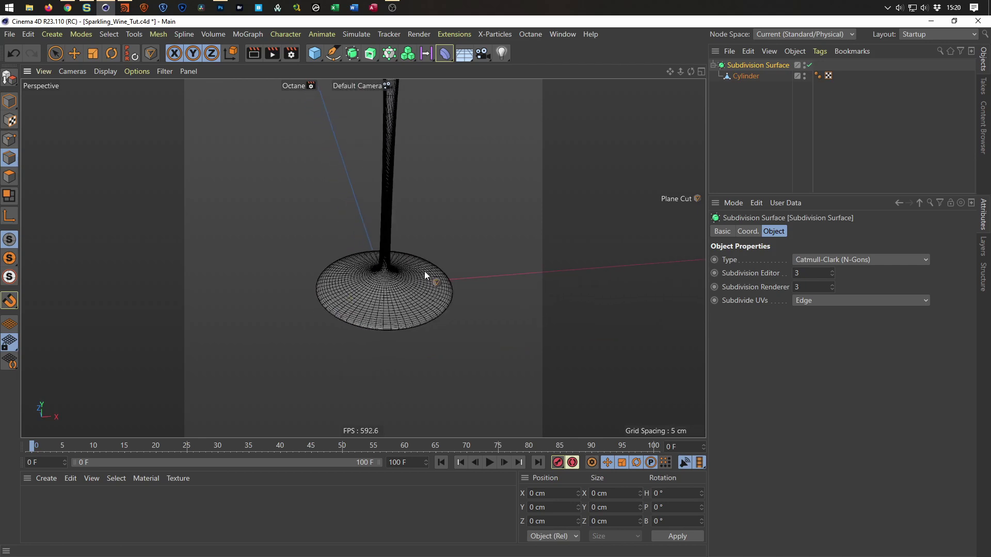
scroll(433, 306, up, 5)
mouse_move(451, 290)
alt+mouse_down()
mouse_move(449, 339)
mouse_move(453, 284)
alt+mouse_up()
scroll(453, 283, up, 3)
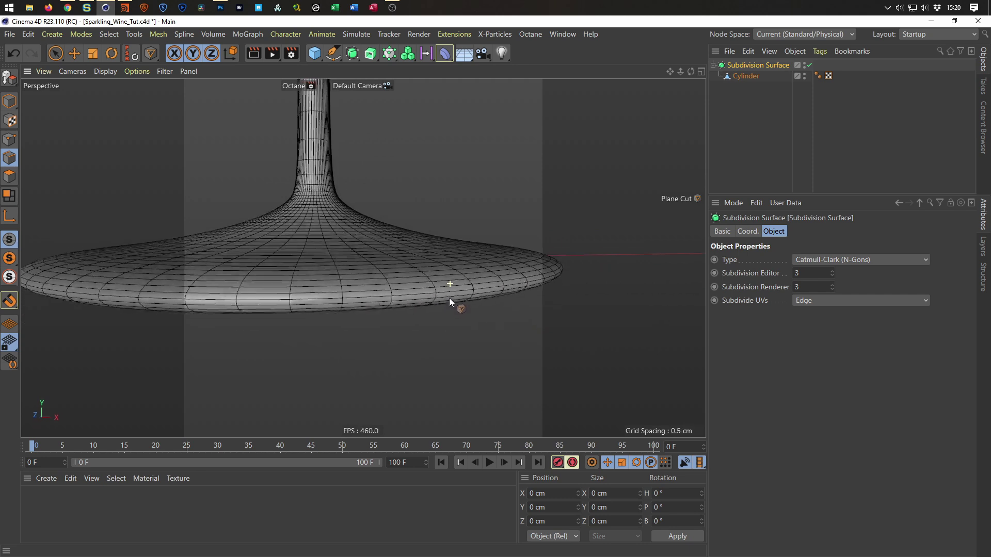
click(810, 65)
click(745, 77)
alt+drag(428, 268, 411, 303)
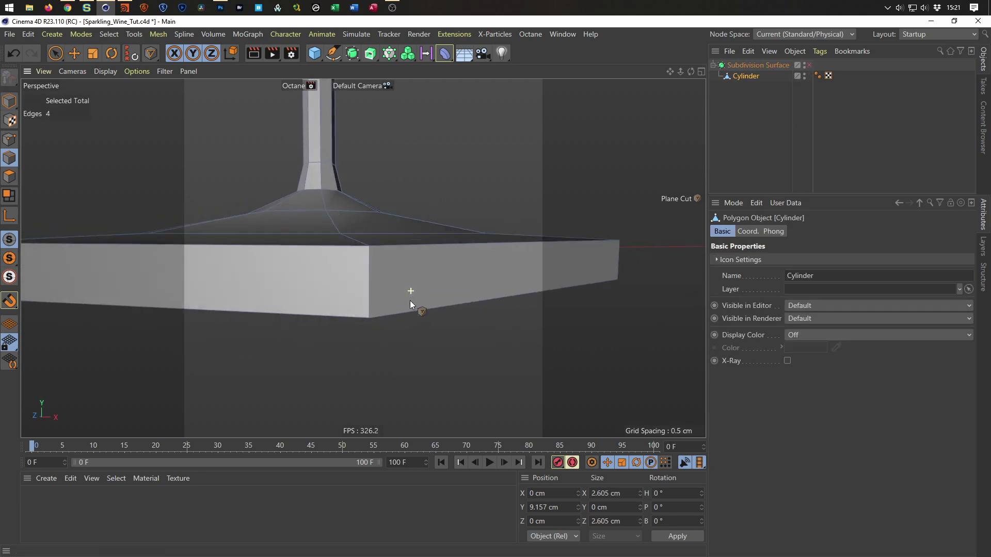
scroll(361, 327, down, 4)
mouse_move(365, 331)
alt+mouse_down()
mouse_move(370, 367)
mouse_move(373, 274)
mouse_move(359, 316)
alt+mouse_up()
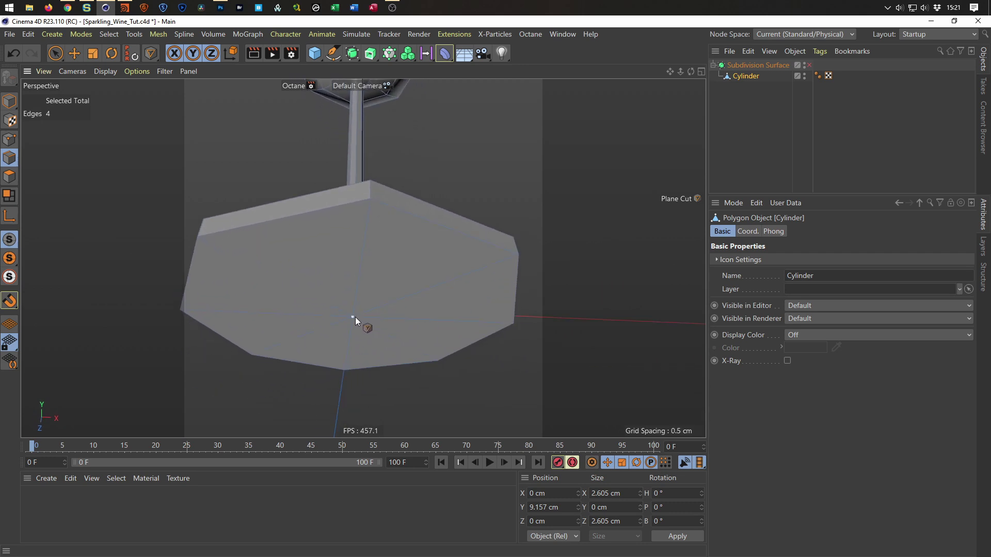
Select the centre point on the underside of the foot and raise it to Y about 0.092 cm
key(u)
key(l)
click(10, 139)
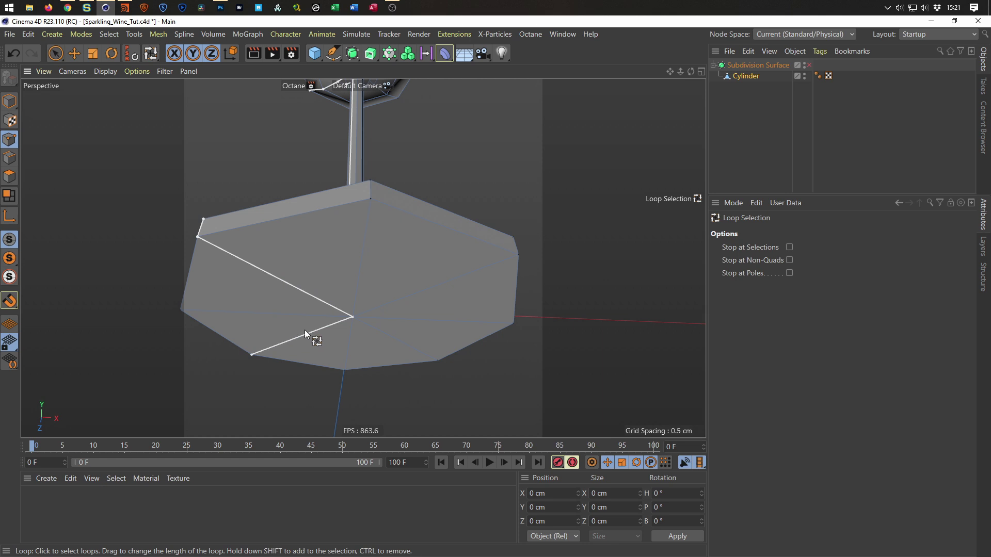
key(9)
click(357, 318)
middle_click(345, 369)
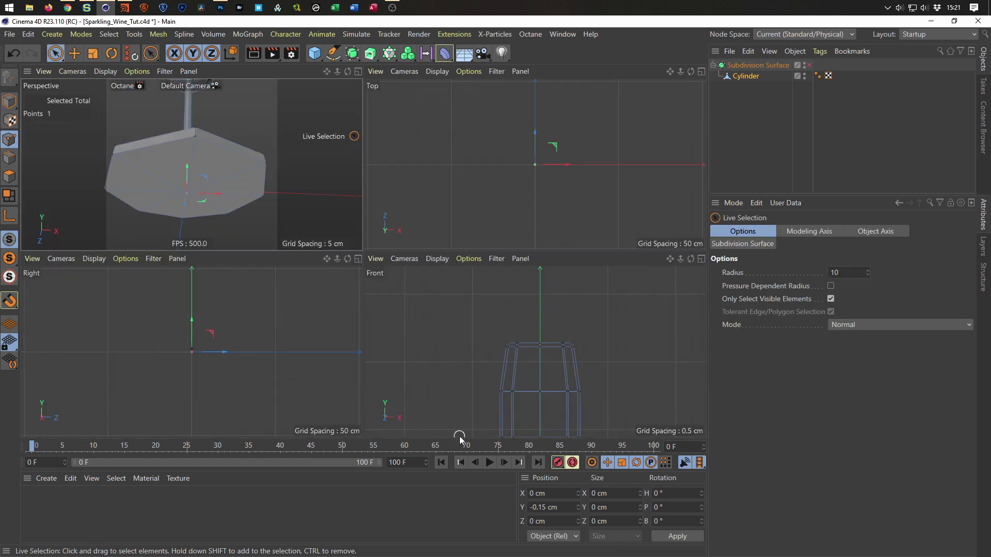
middle_click(460, 437)
scroll(420, 398, down, 3)
scroll(429, 358, up, 5)
drag(436, 258, 434, 229)
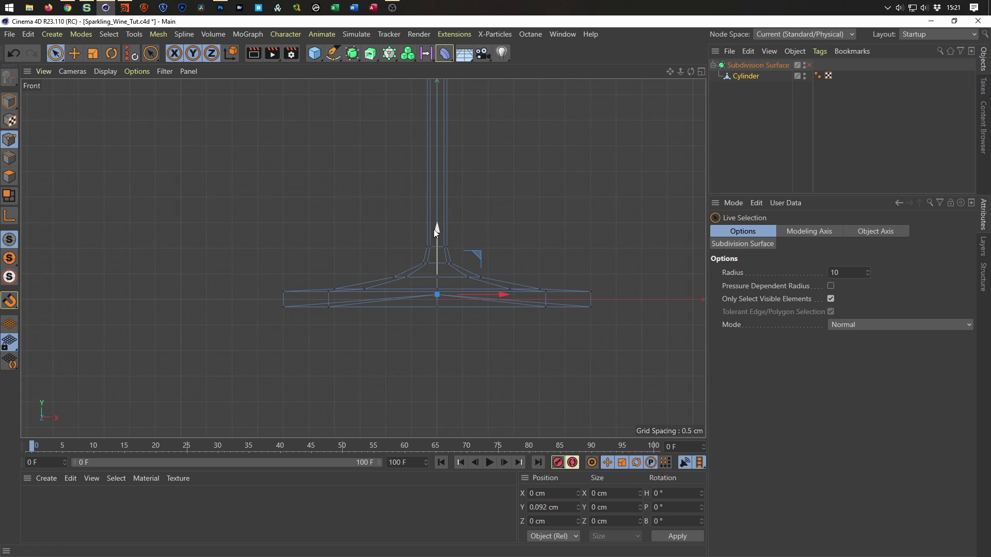
Bevel the centre point on the foot's underside with a fixed-distance offset of 0.9 cm
middle_click(434, 229)
middle_click(254, 248)
alt+drag(301, 240, 295, 271)
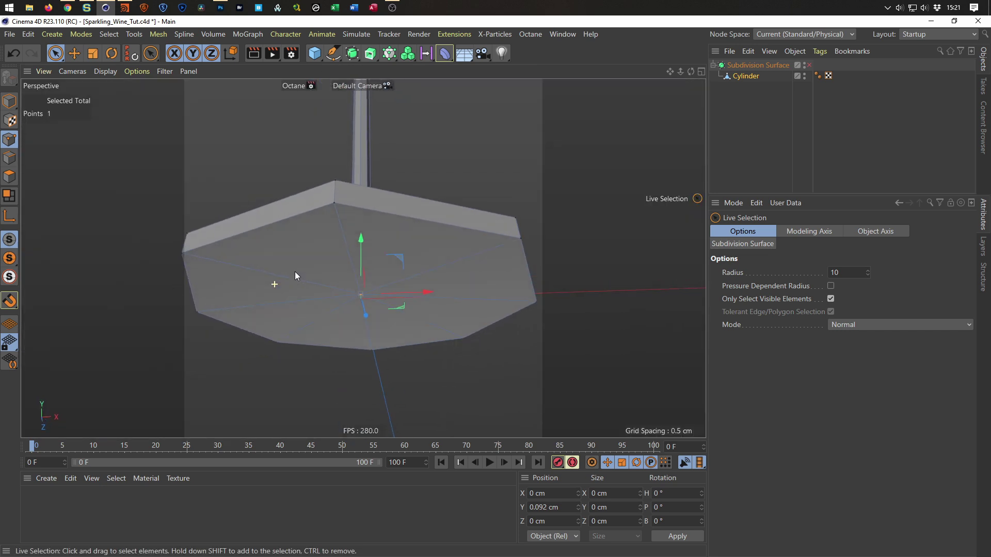
right_click(295, 289)
click(382, 386)
mouse_move(392, 388)
mouse_down()
mouse_move(407, 388)
mouse_move(388, 388)
mouse_up()
Join opposite points of the beveled centre with two crossing line cuts and check the smoothed underside with the Subdivision Surface briefly enabled
right_click(376, 378)
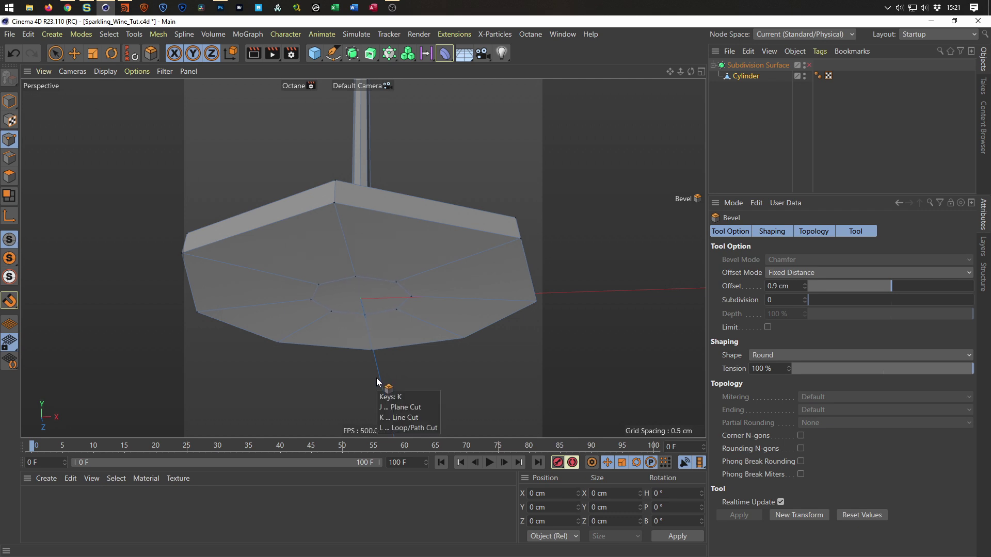
click(405, 413)
click(355, 276)
click(365, 315)
key(Escape)
click(311, 299)
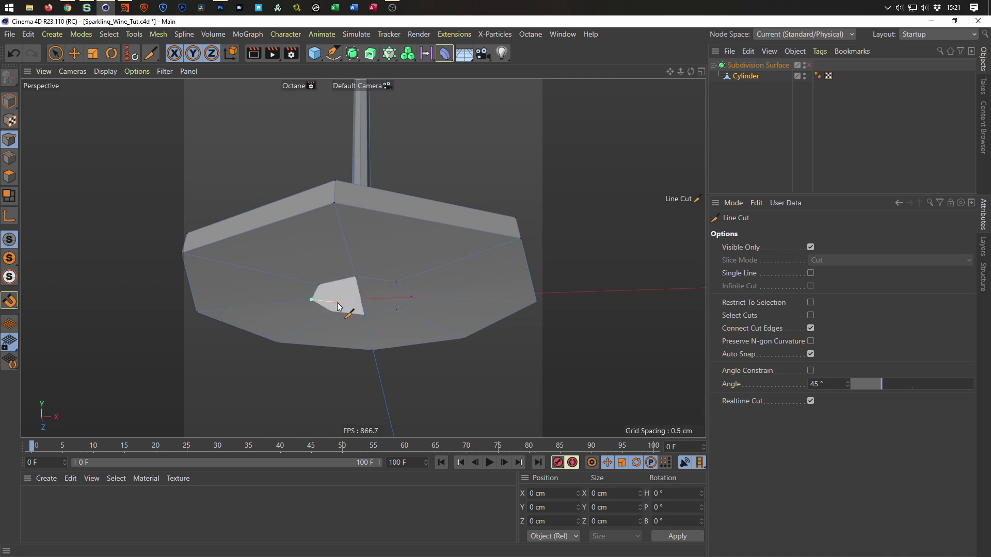
click(411, 297)
key(Escape)
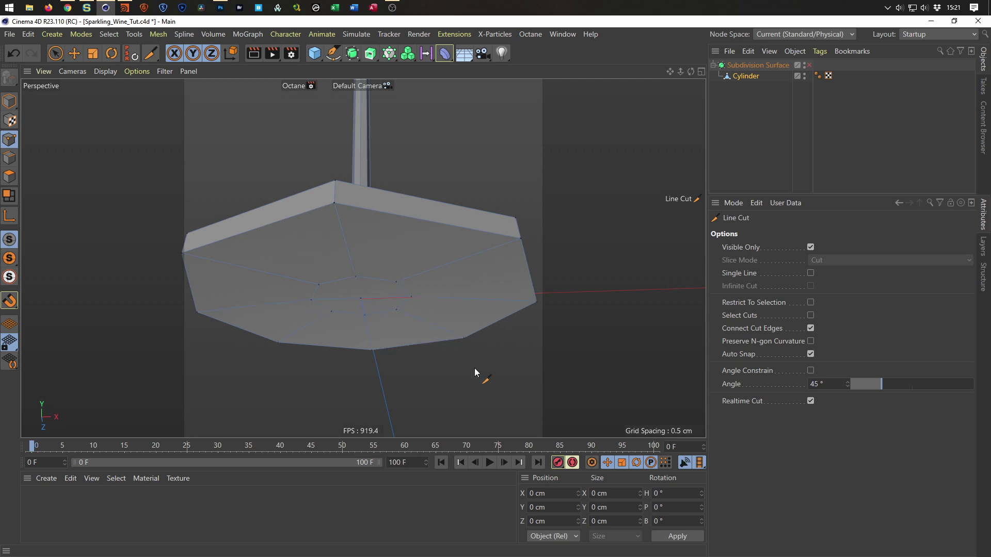
click(809, 65)
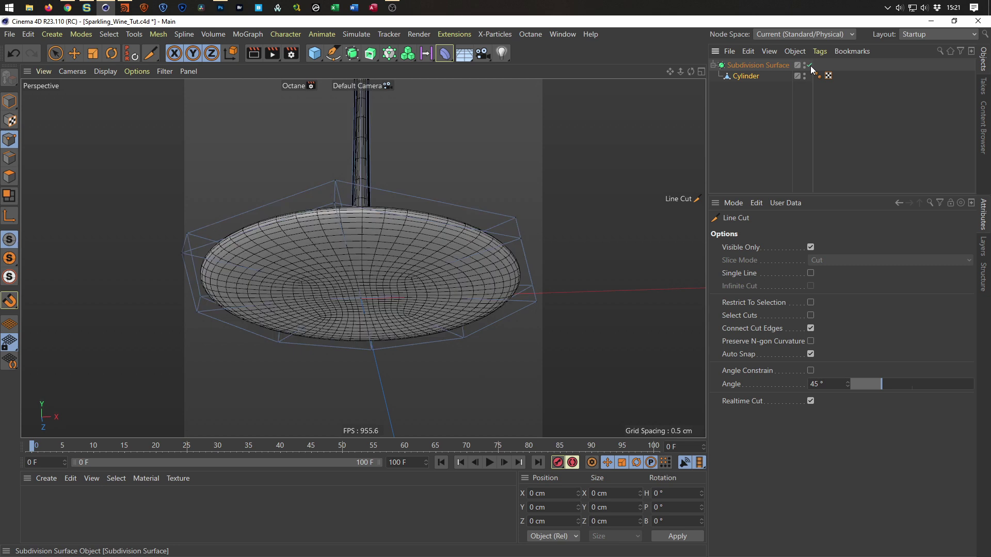
click(810, 66)
Add a loop cut near the foot's outer edge on its top and another on its underside at about 9.56 % offset
alt+drag(363, 305, 358, 368)
alt+drag(441, 288, 413, 154)
scroll(399, 227, up, 4)
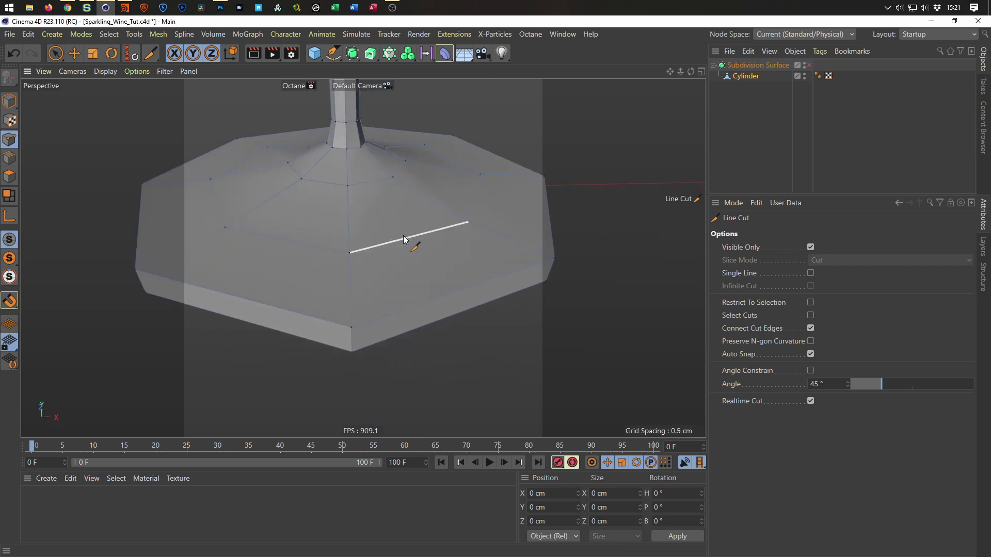
right_click(403, 235)
click(419, 287)
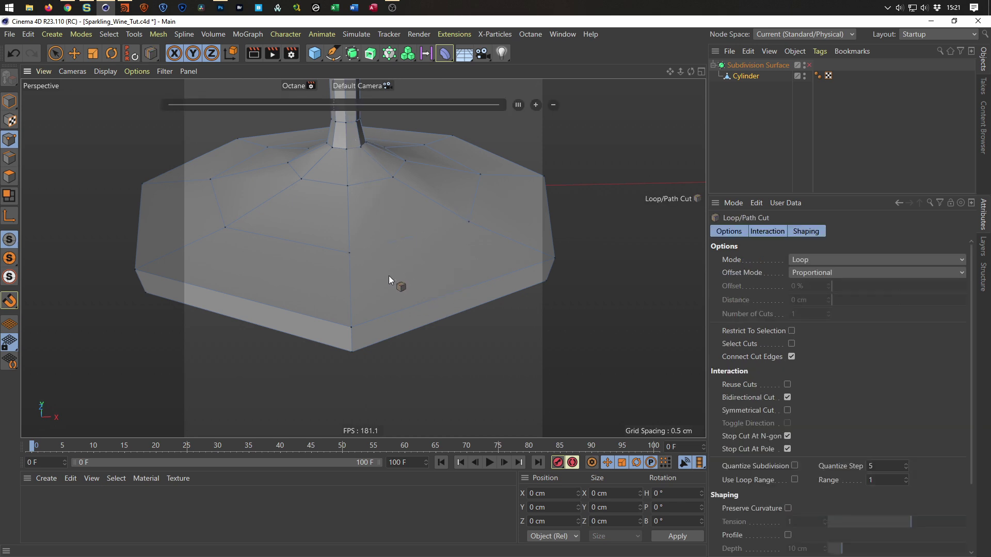
click(351, 315)
alt+drag(351, 332, 351, 256)
click(353, 345)
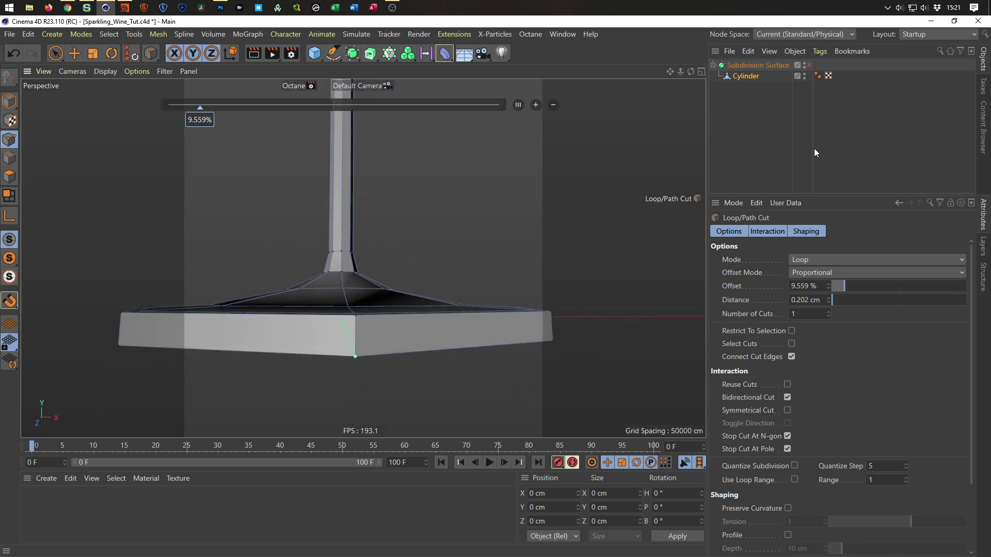
Enable the Subdivision Surface and inspect the foot's thickness and edge in the front and perspective views
click(809, 65)
alt+drag(426, 336, 386, 343)
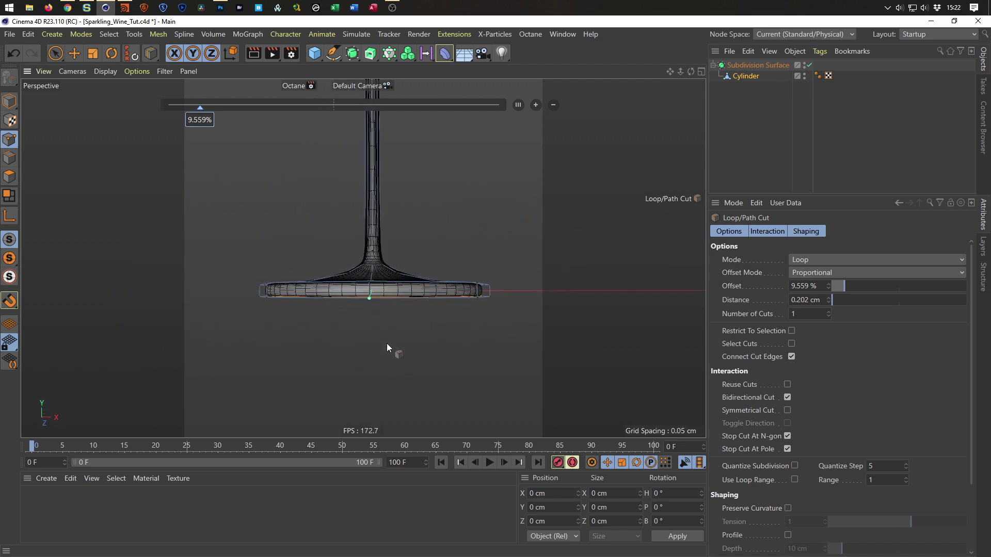
middle_click(386, 343)
scroll(405, 360, up, 2)
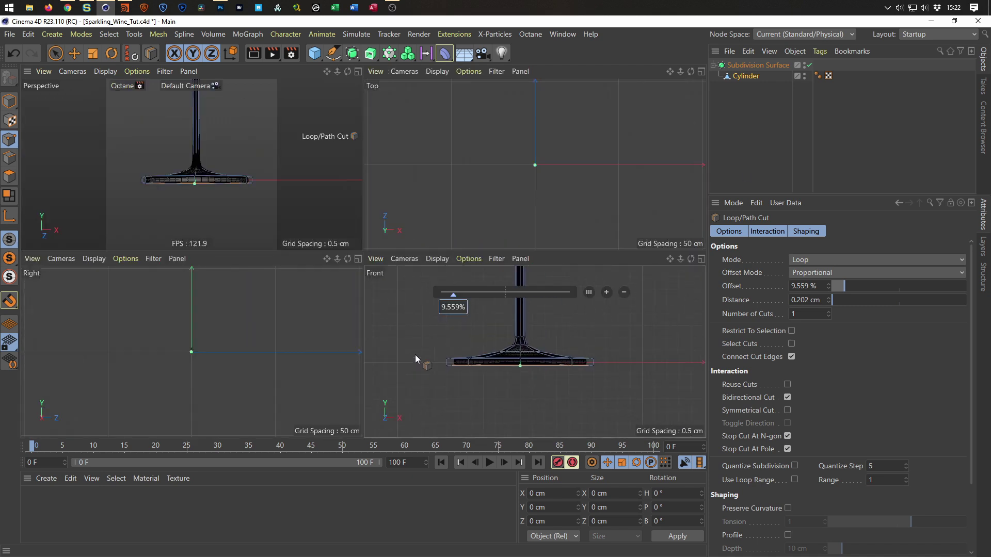
middle_click(415, 354)
scroll(355, 341, down, 4)
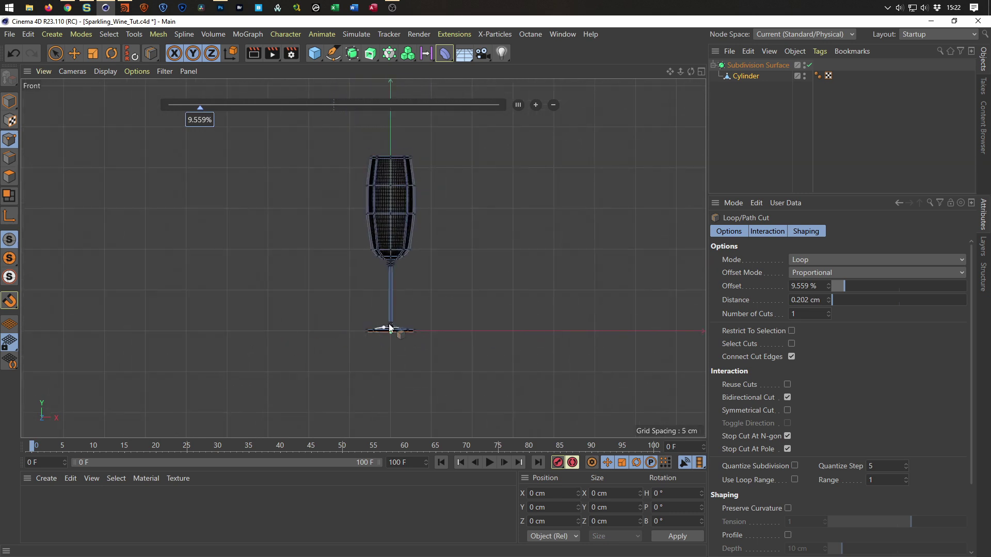
scroll(472, 291, up, 6)
scroll(391, 315, up, 3)
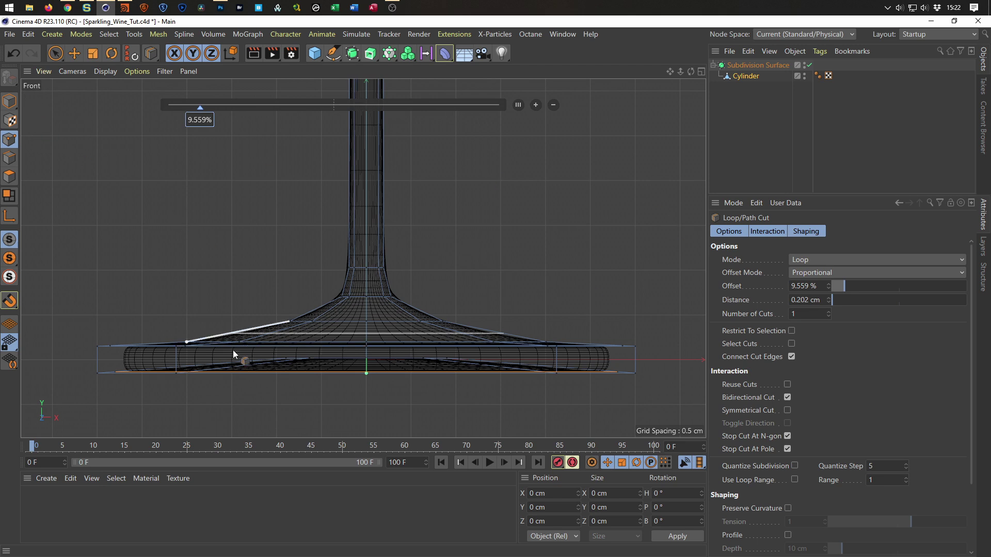
middle_click(234, 334)
middle_click(224, 216)
alt+drag(255, 319, 504, 238)
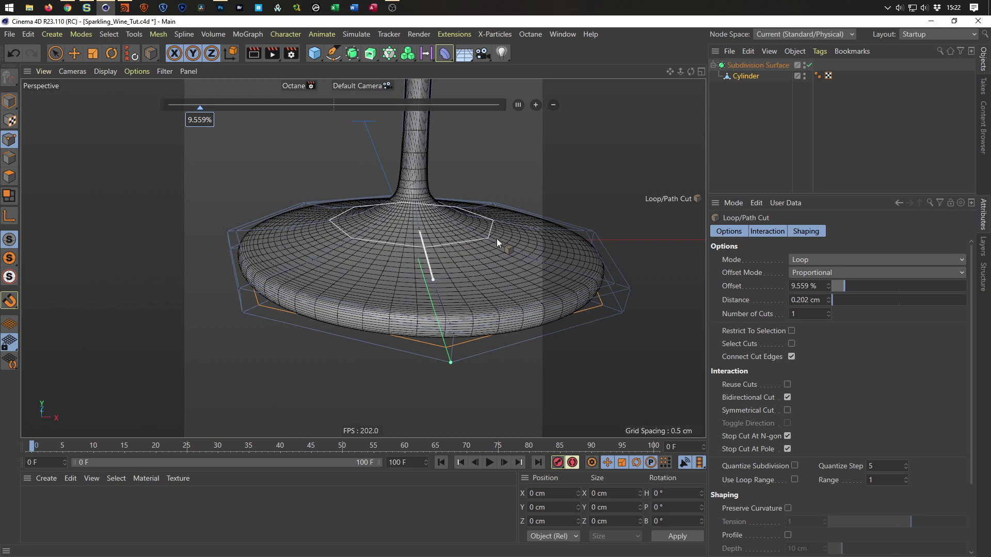
Loop-select both outer point rings on top of the foot and lower them to Y about 0.046 cm with the Subdivision Surface enabled
click(809, 65)
key(u)
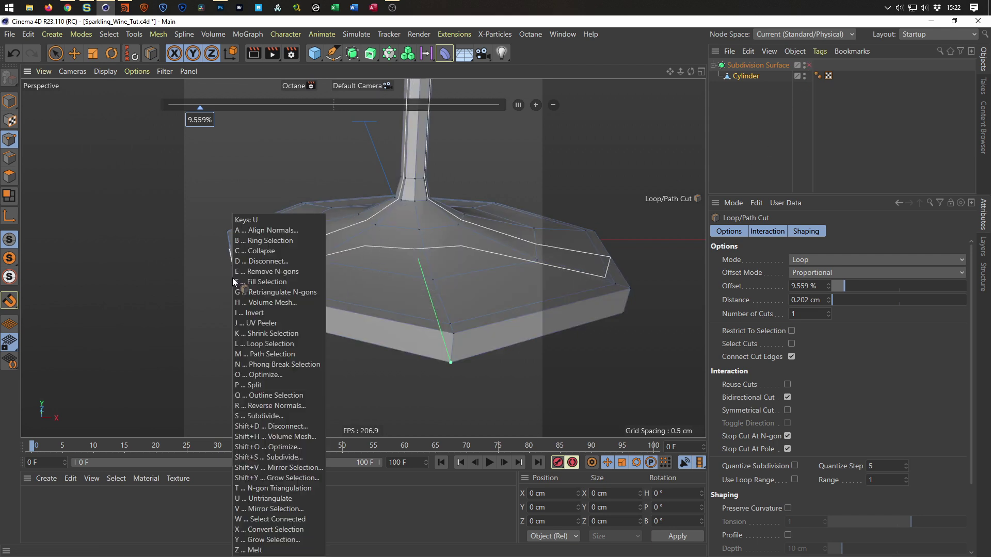
key(l)
click(316, 305)
shift+click(328, 300)
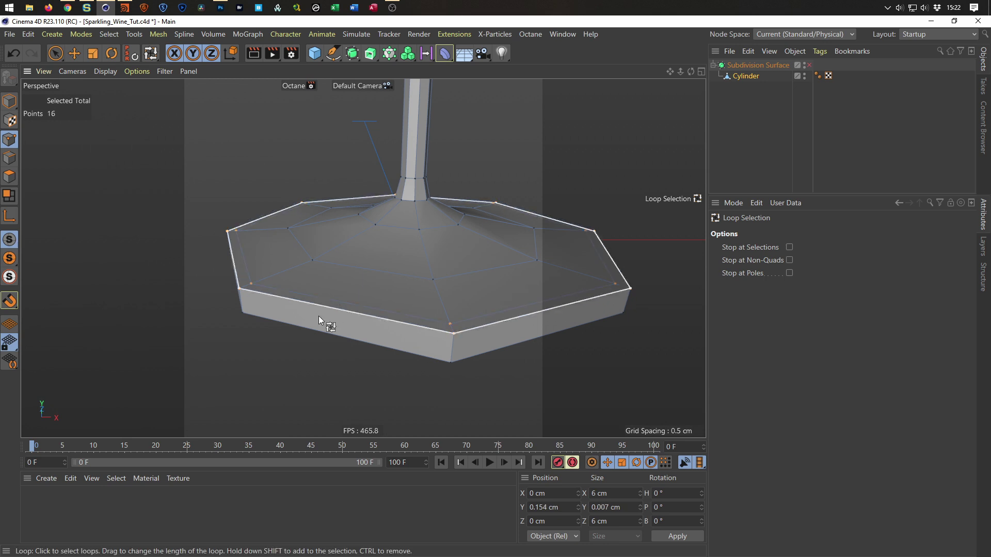
middle_click(283, 357)
middle_click(371, 362)
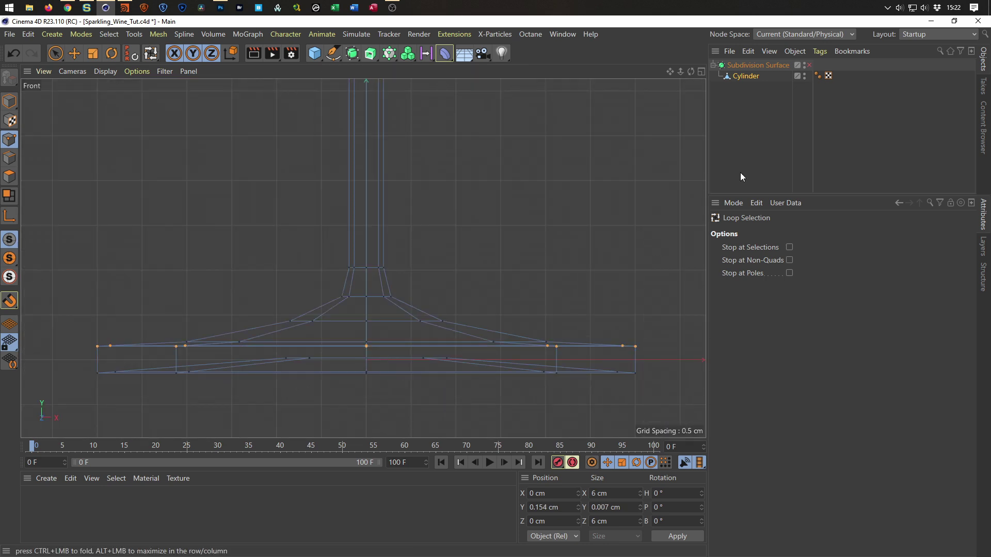
click(809, 65)
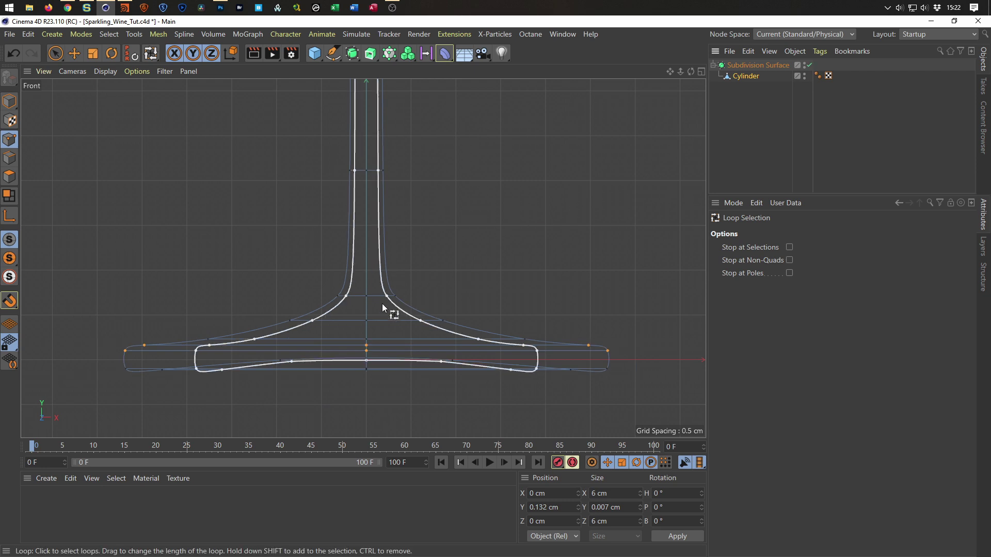
key(e)
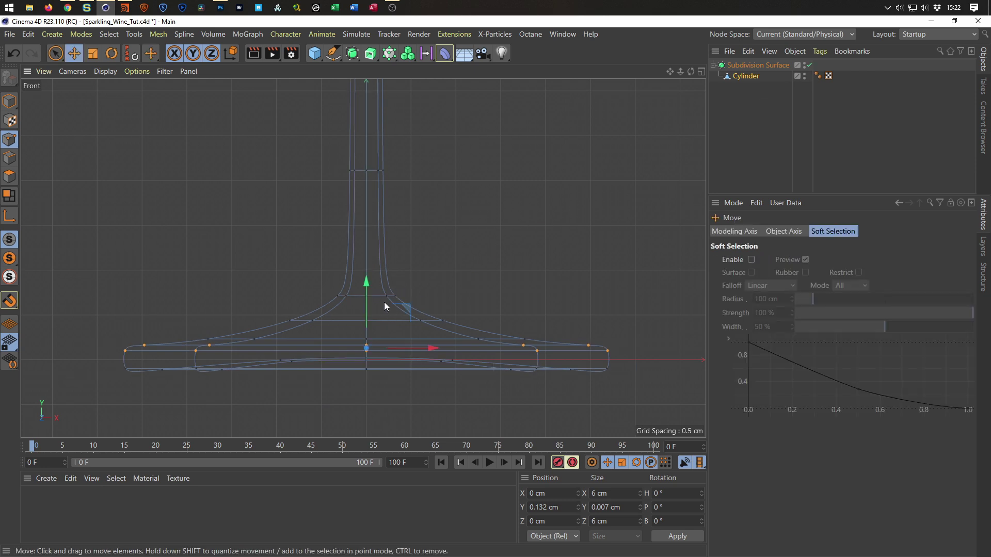
drag(365, 283, 357, 320)
Save the project and switch from point editing to Model mode
middle_click(364, 292)
middle_click(281, 215)
scroll(335, 315, up, 3)
scroll(335, 335, down, 3)
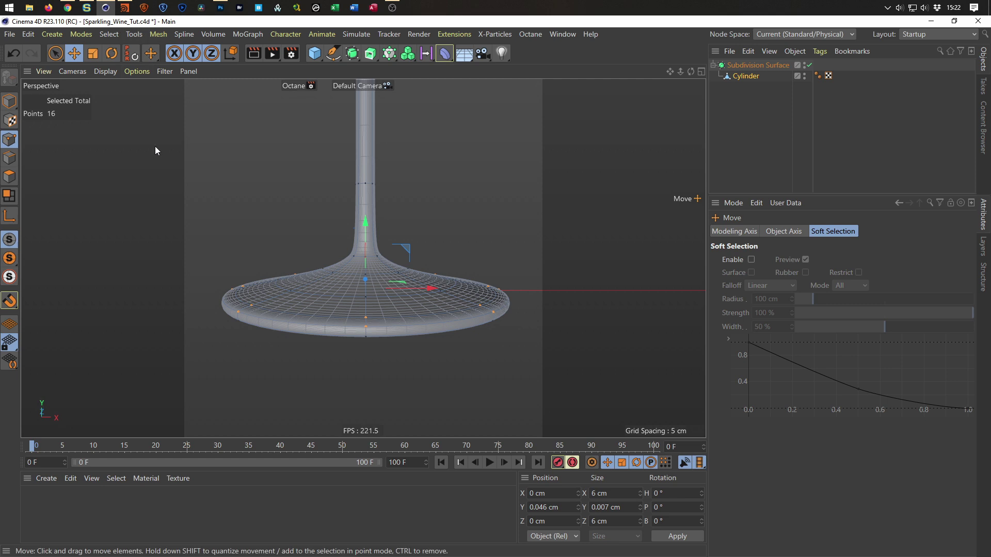
key(ctrl+s)
click(10, 101)
key(h)
scroll(398, 230, up, 5)
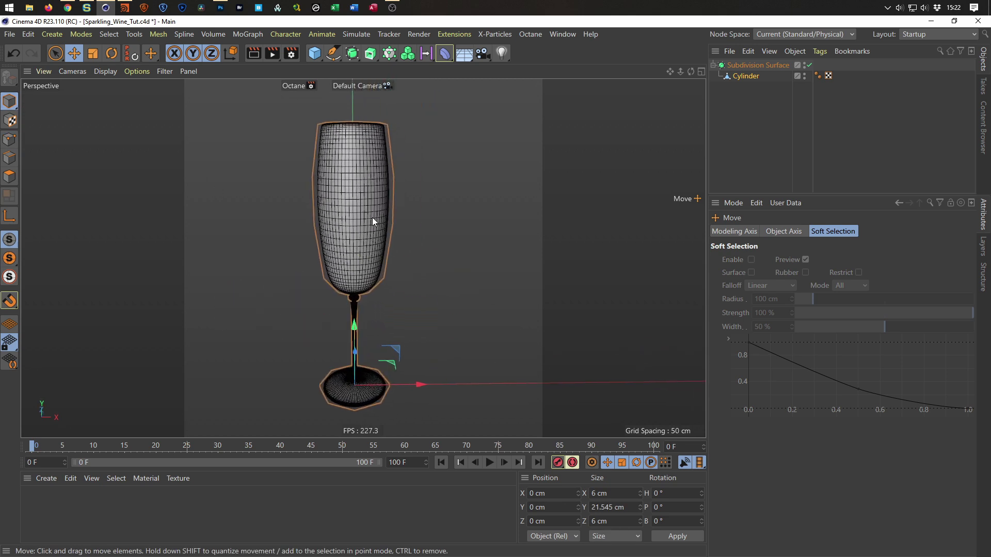
Compare the whole glass in Isoparms display with its Wireframe display
key(n)
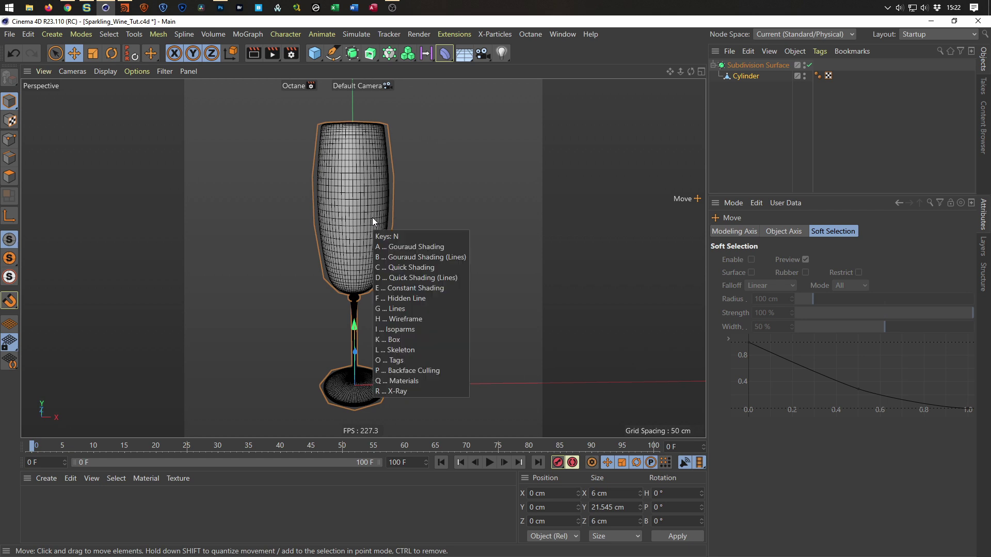
key(i)
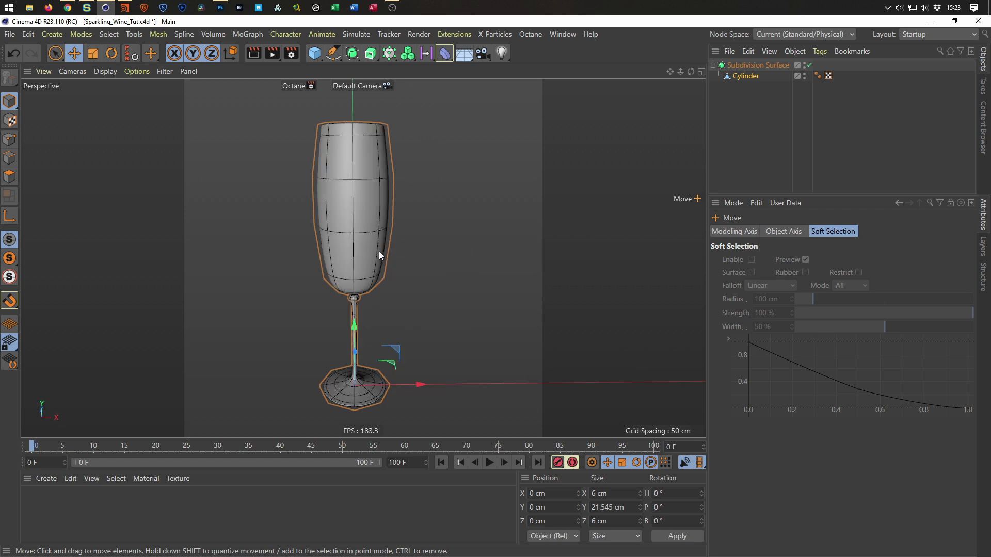
key(n)
key(i)
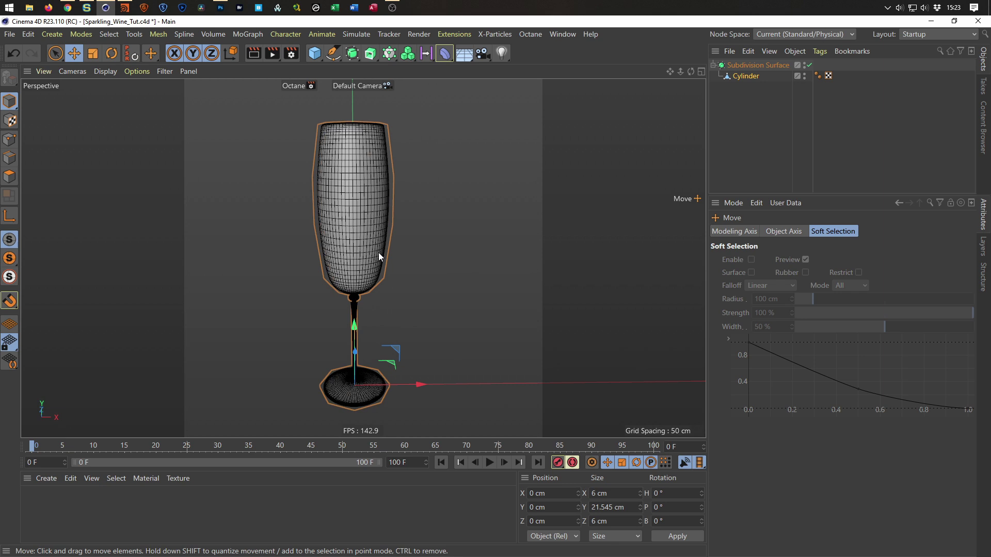
Add a Display tag to the Subdivision Surface object
click(756, 64)
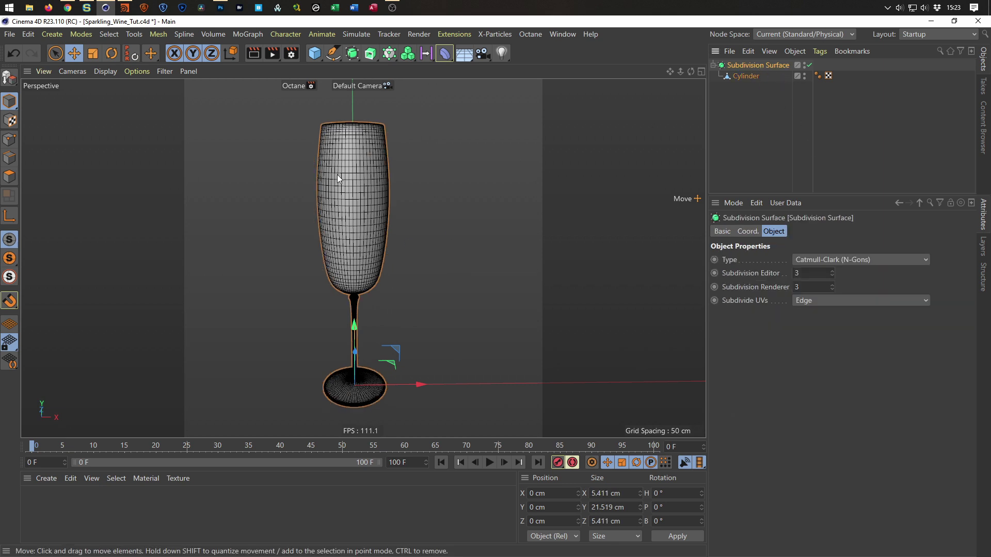
scroll(338, 178, up, 5)
right_click(772, 67)
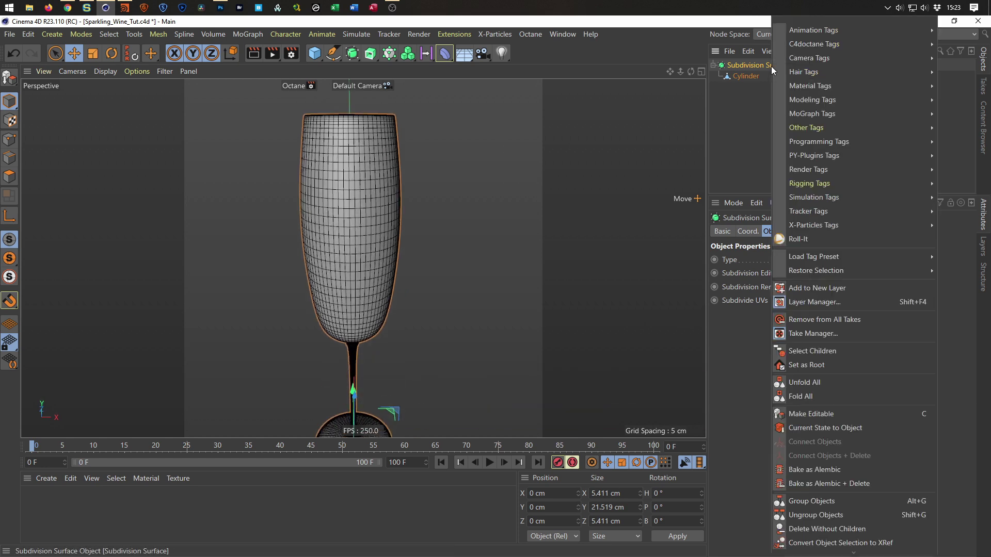
mouse_move(881, 168)
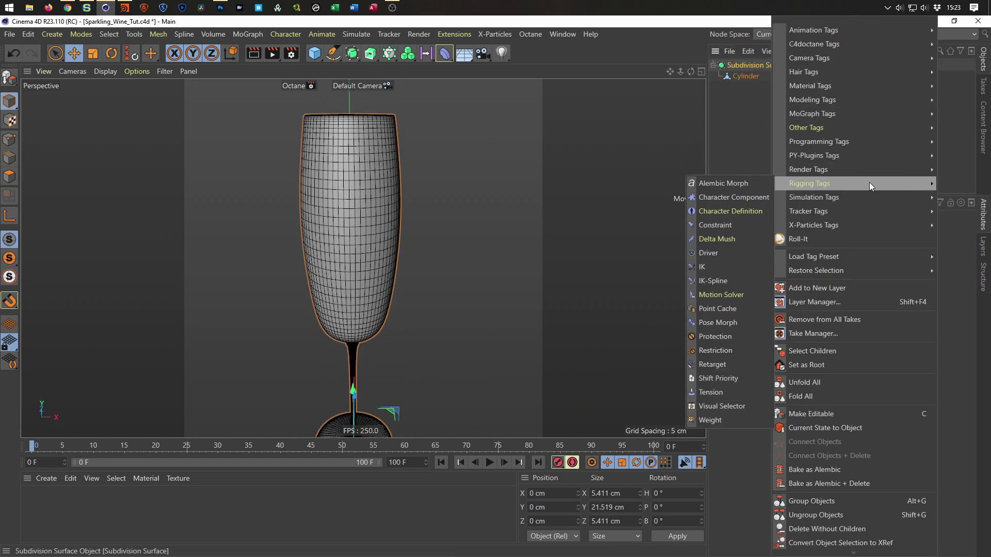
click(723, 197)
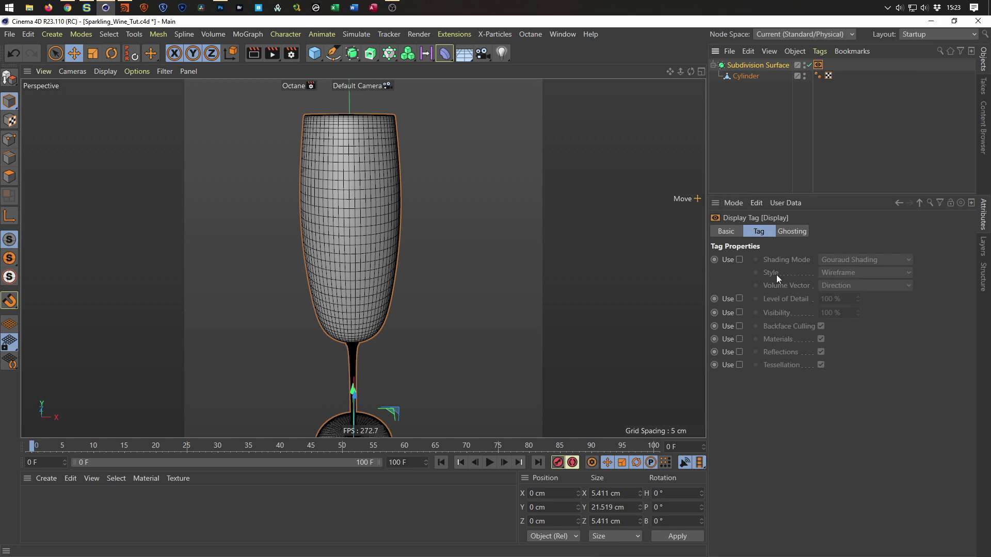
Enable the shading mode override on the Display tag, using Gouraud Shading (Lines) with the Isoparms style
click(740, 259)
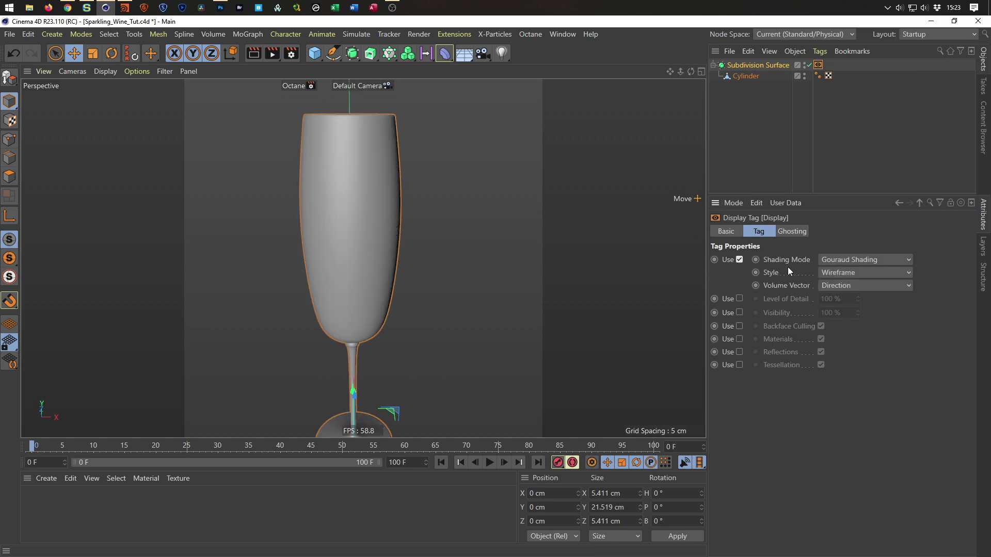
click(852, 261)
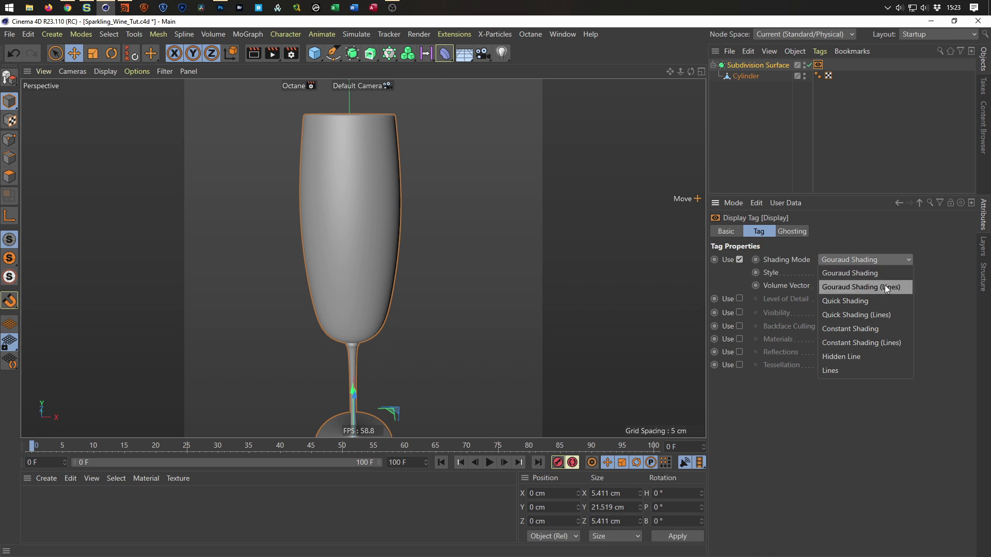
click(885, 287)
click(846, 272)
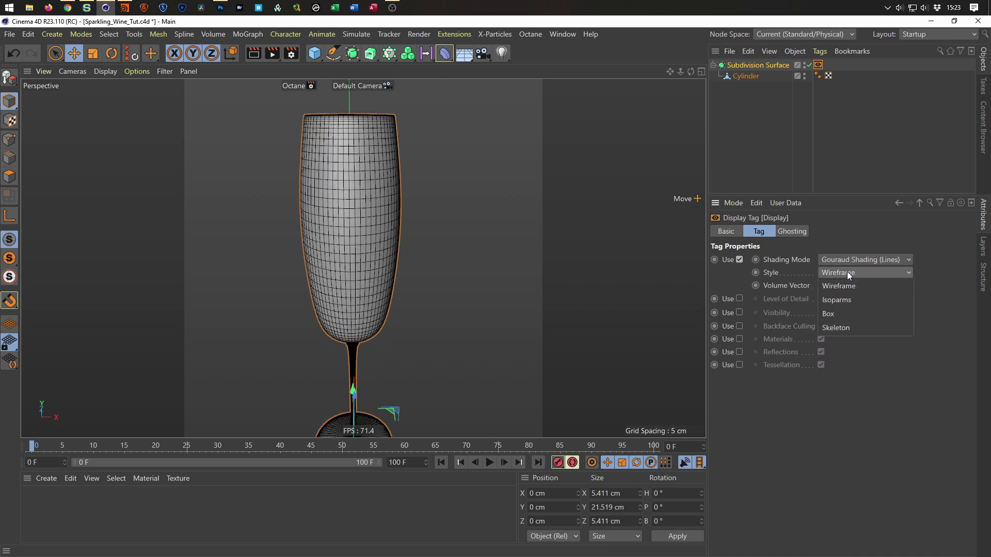
click(848, 300)
alt+drag(523, 227, 531, 178)
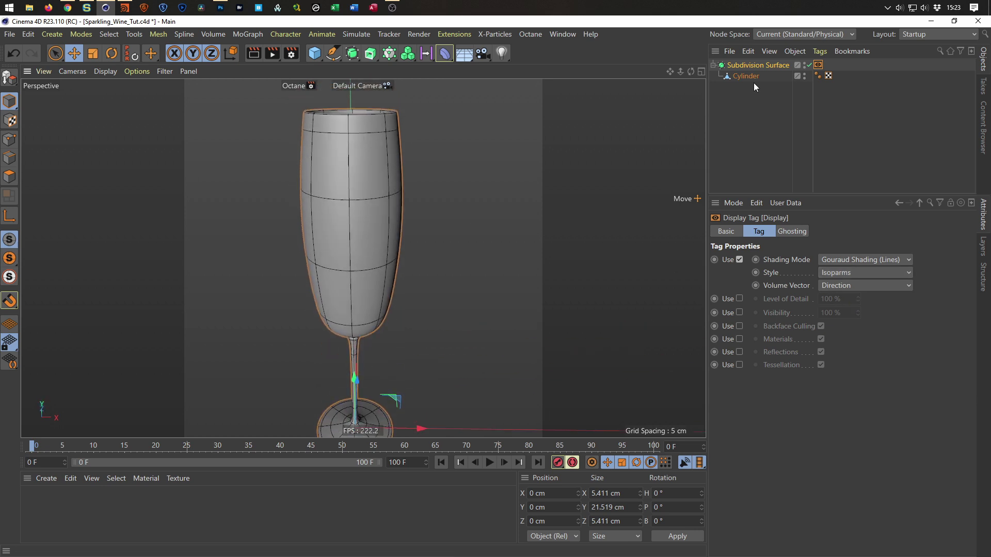
scroll(316, 181, down, 5)
scroll(319, 195, up, 6)
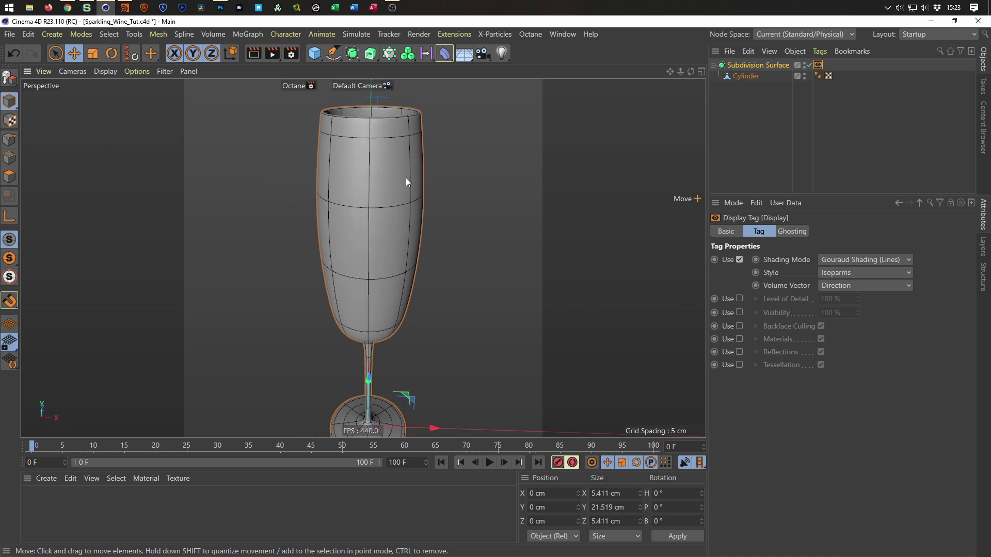
Save the project and frame the whole glass in the perspective view
key(ctrl+s)
scroll(406, 178, down, 3)
scroll(362, 176, up, 2)
mouse_move(355, 229)
alt+mouse_down()
mouse_move(351, 262)
mouse_move(357, 194)
mouse_move(367, 219)
alt+mouse_up()
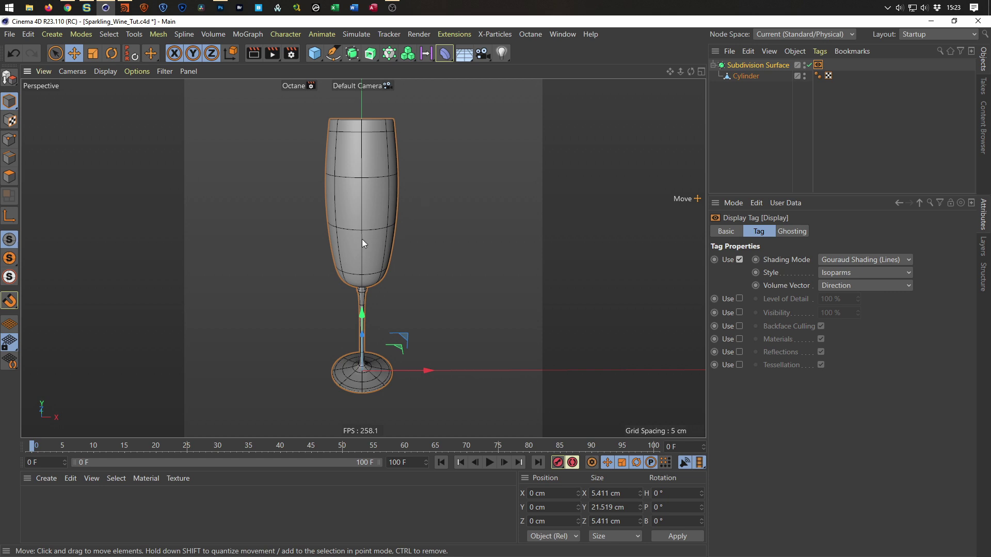
alt+drag(363, 240, 400, 216)
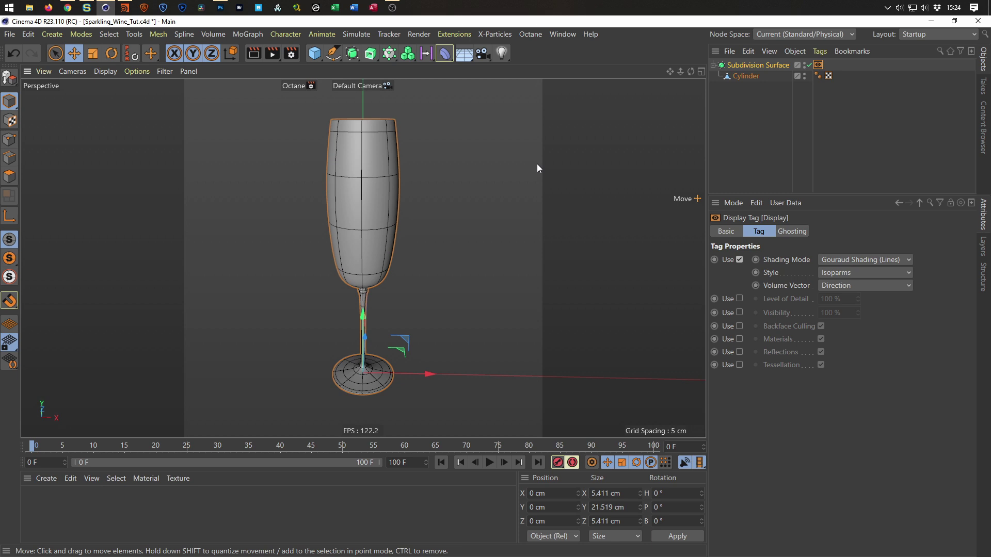
Insert the Octane rig with the InsertRig_OCTANE script from Nikomedias Scripts and check the glass foot in the Front view
click(460, 37)
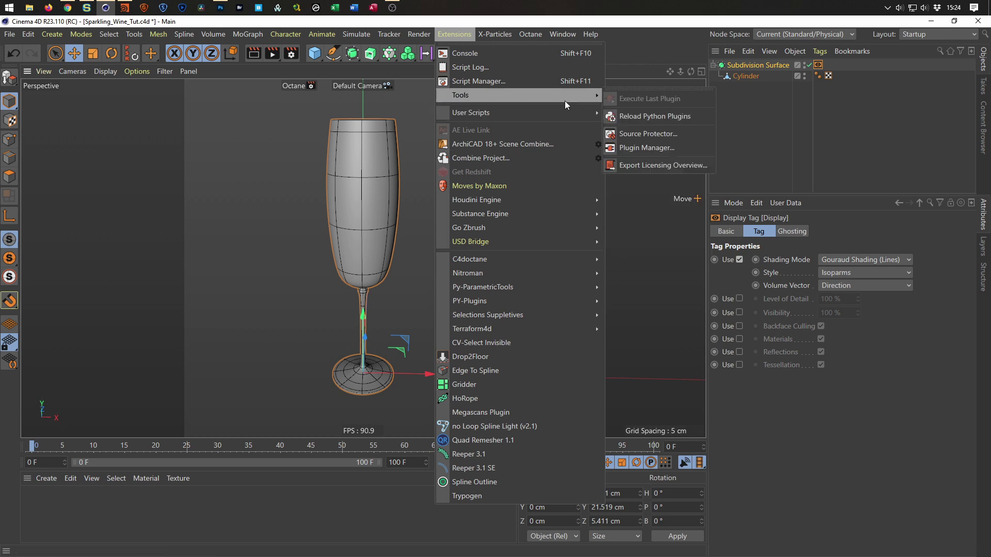
click(617, 45)
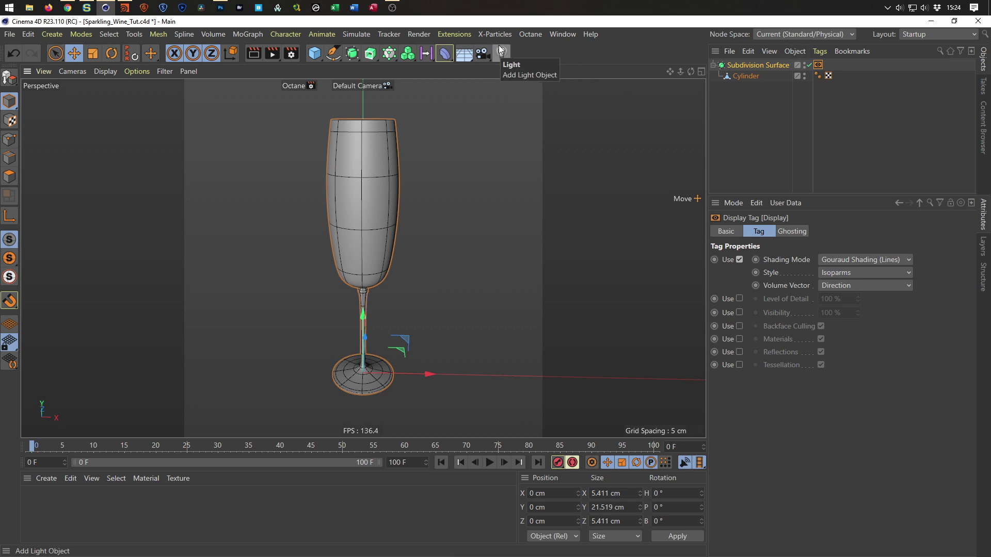
click(463, 38)
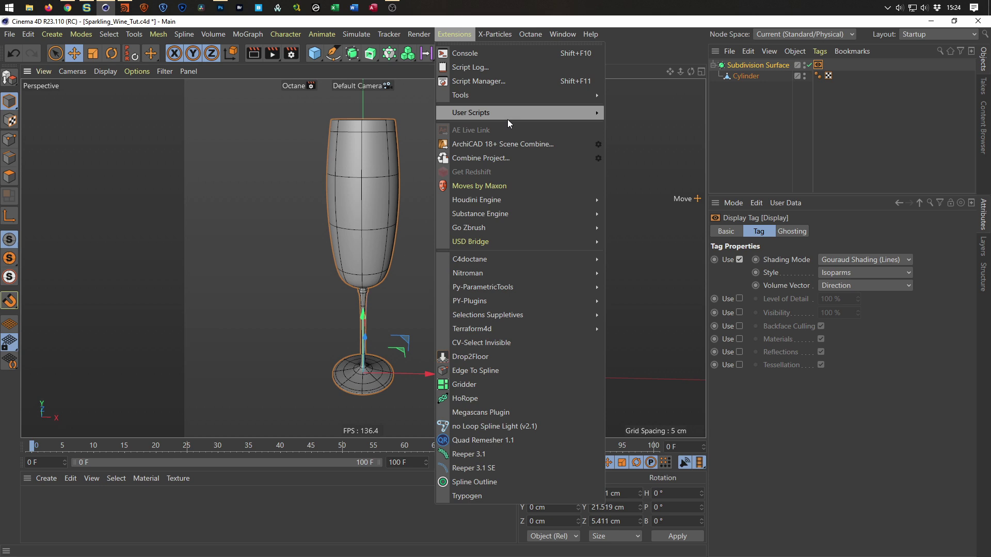
mouse_move(514, 117)
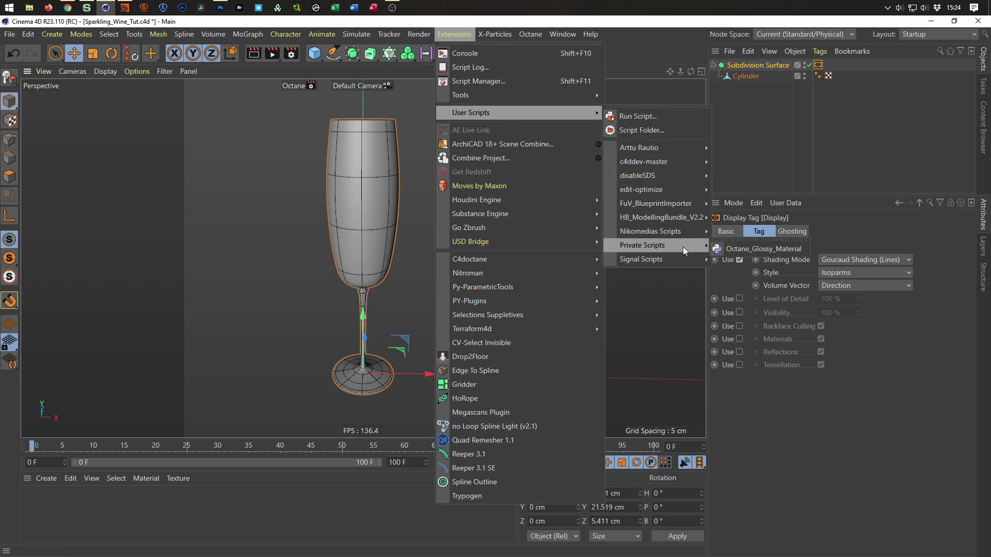
mouse_move(678, 231)
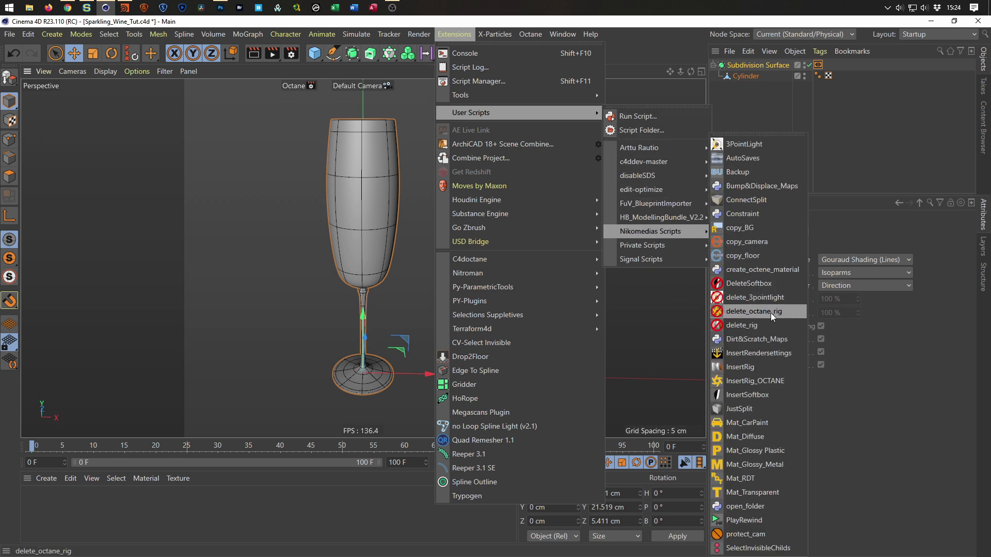
click(768, 382)
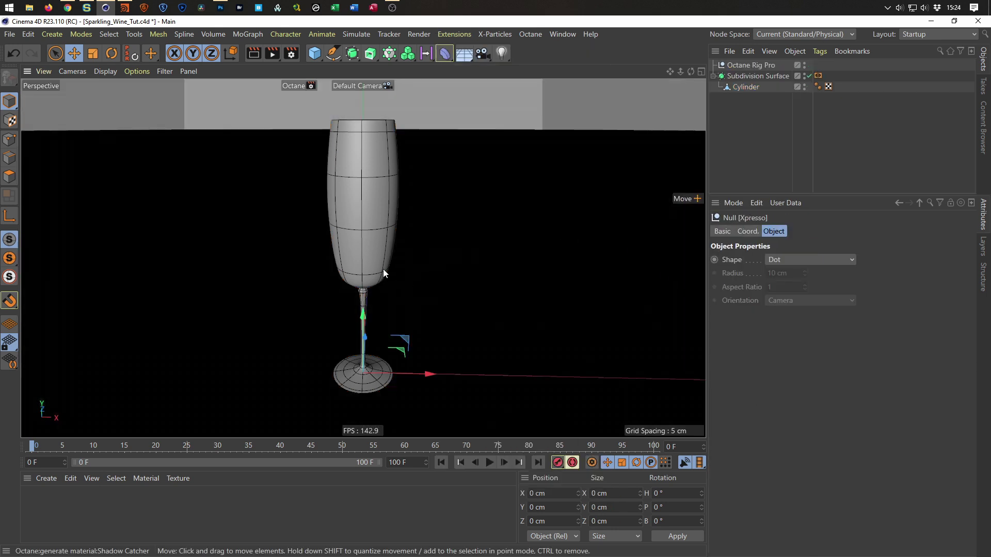
middle_click(394, 318)
middle_click(394, 370)
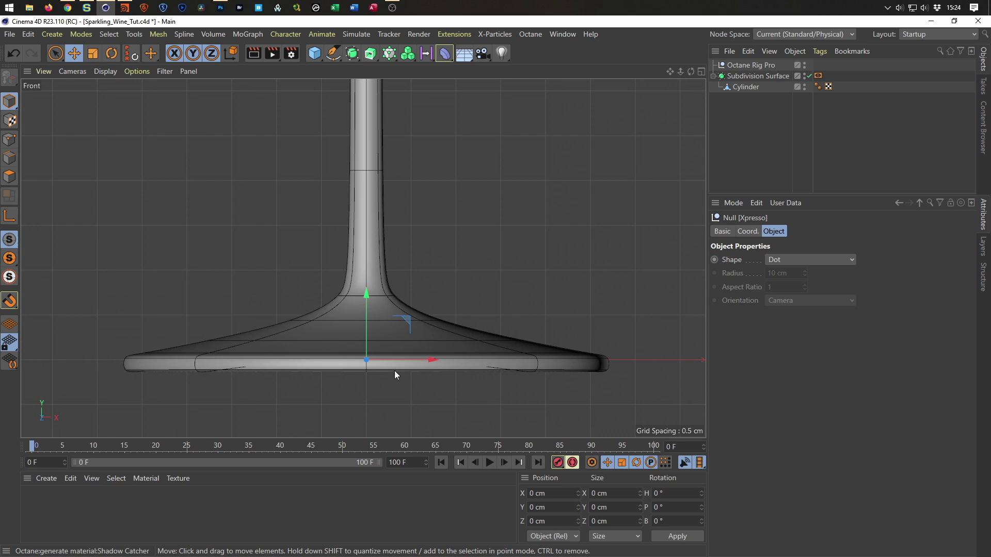
middle_click(299, 357)
middle_click(311, 199)
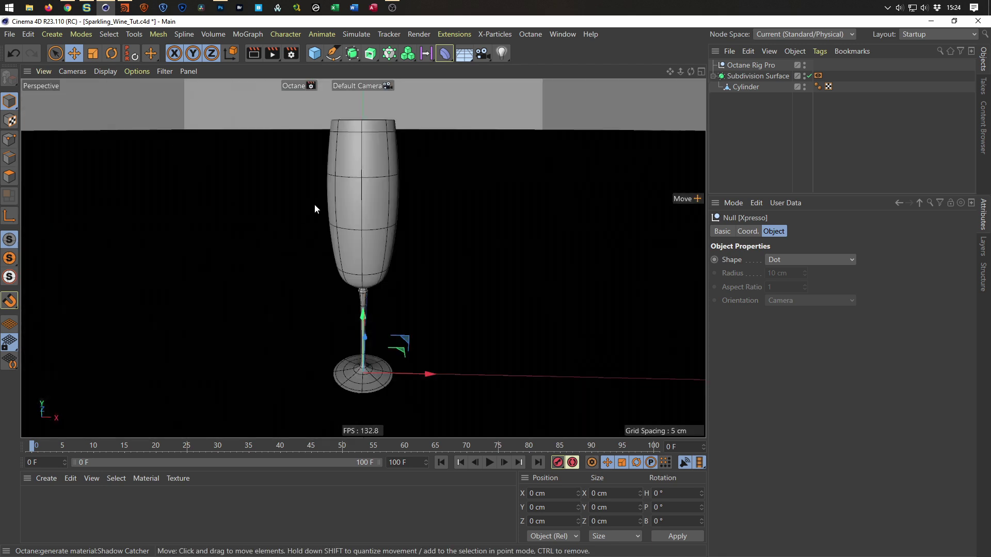
Open the Octane Live Viewer and render the glass with the Octane Rig Pro lighting
click(752, 65)
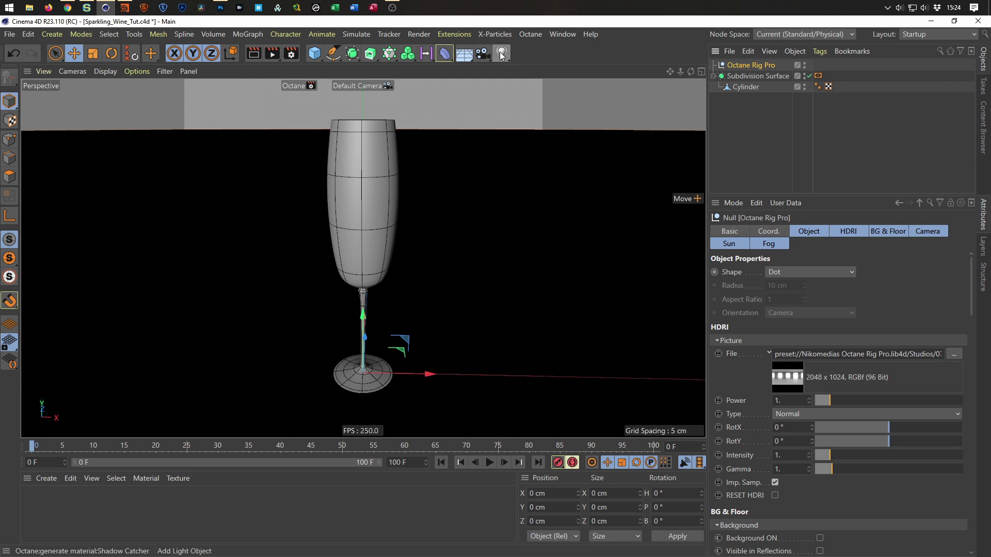
click(530, 34)
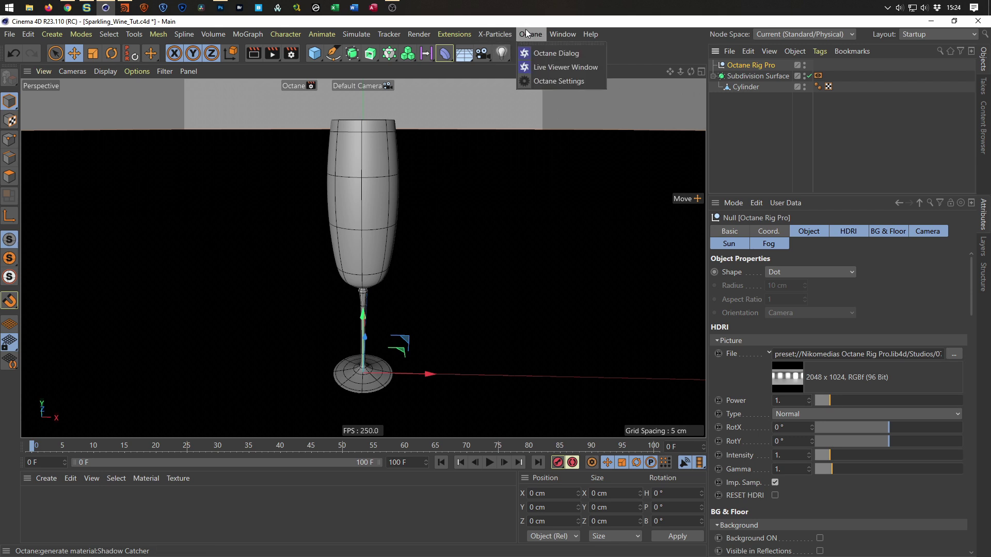
click(552, 68)
drag(393, 194, 715, 177)
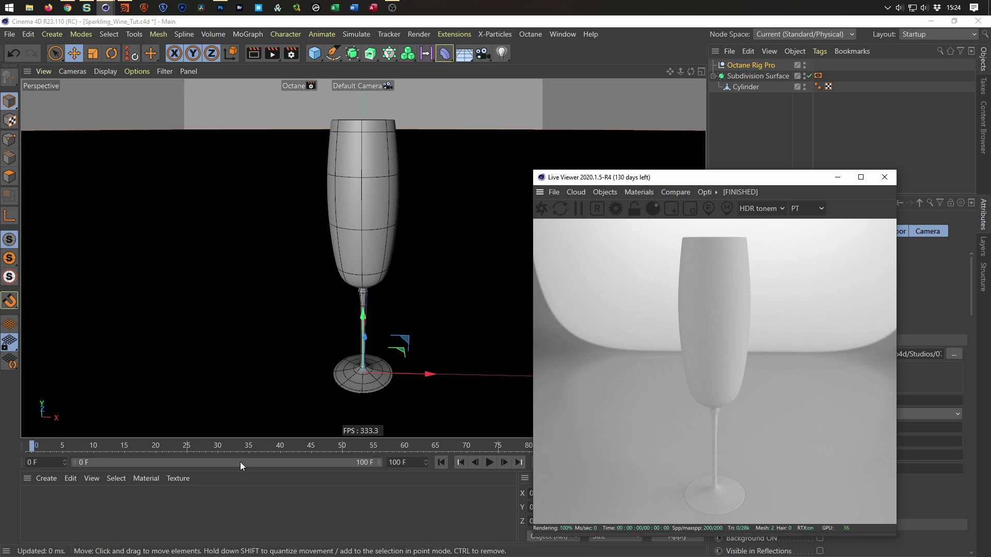
Create an Octane Specular material and open it in the Octane Node Editor
click(640, 193)
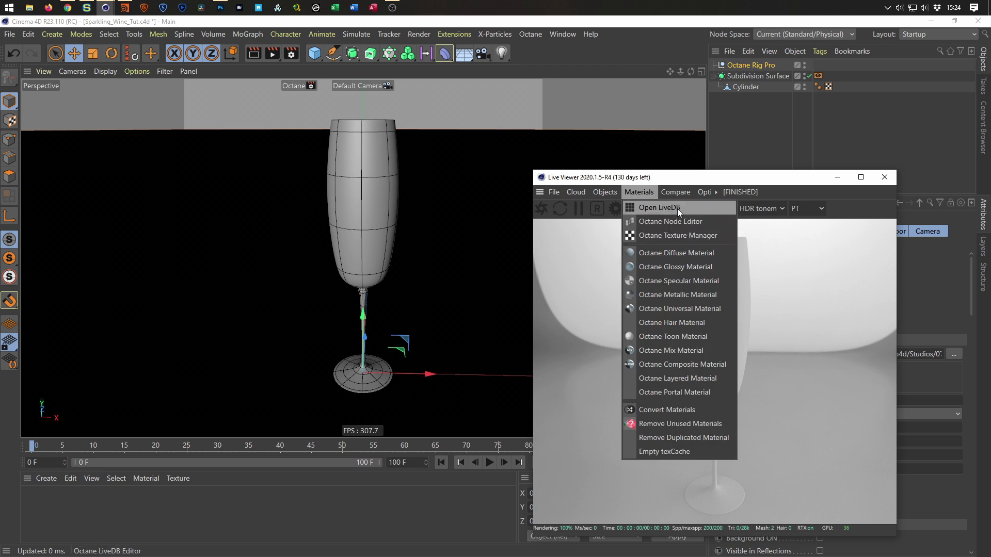
click(685, 280)
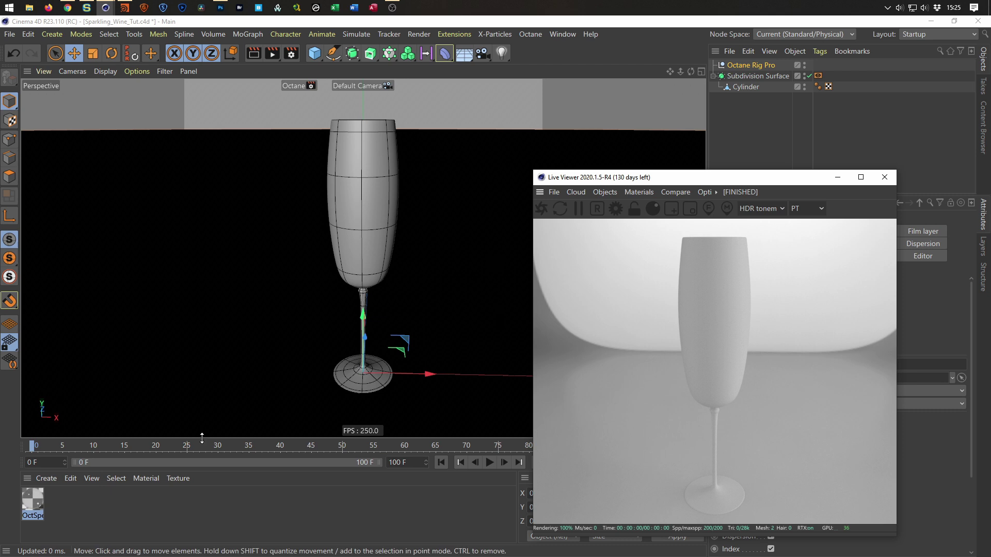
click(36, 500)
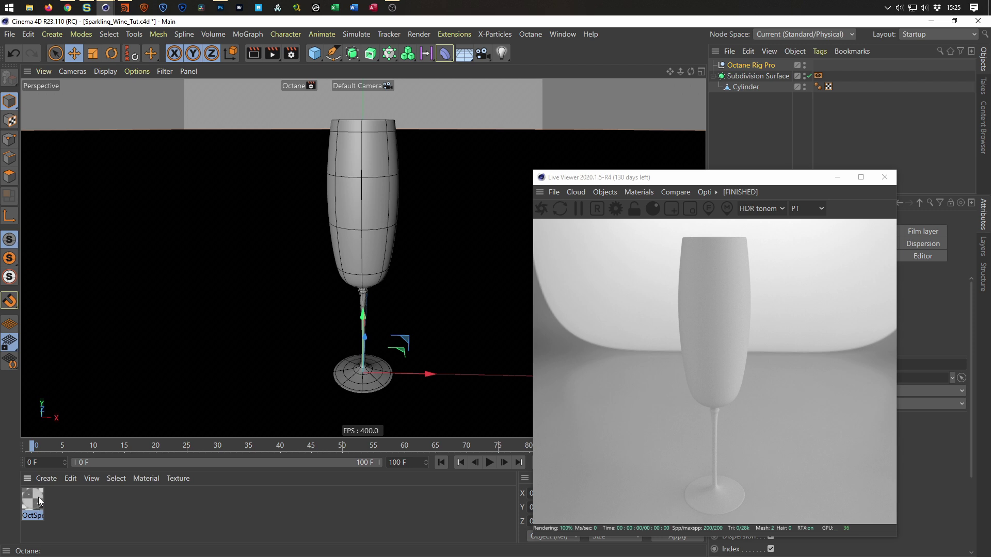
double_click(39, 500)
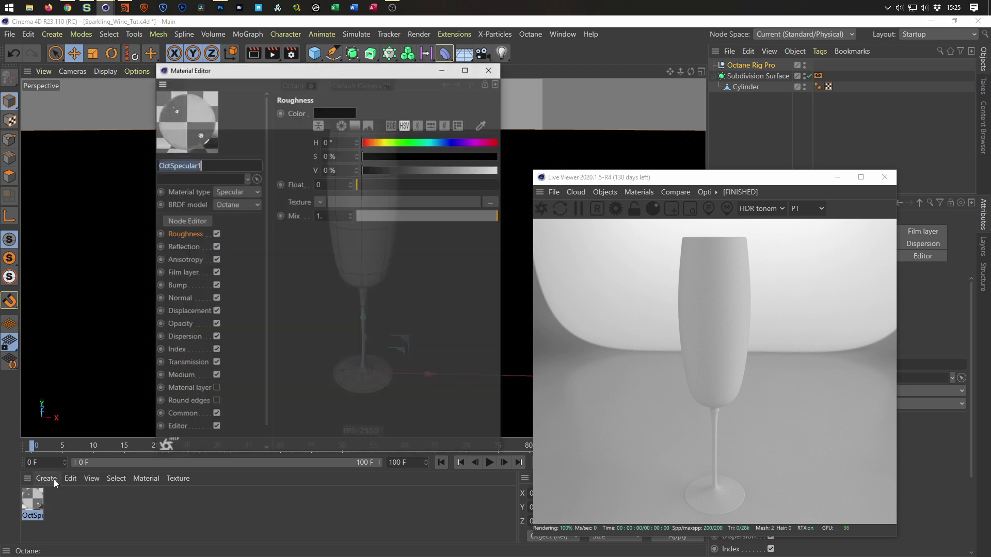
click(186, 220)
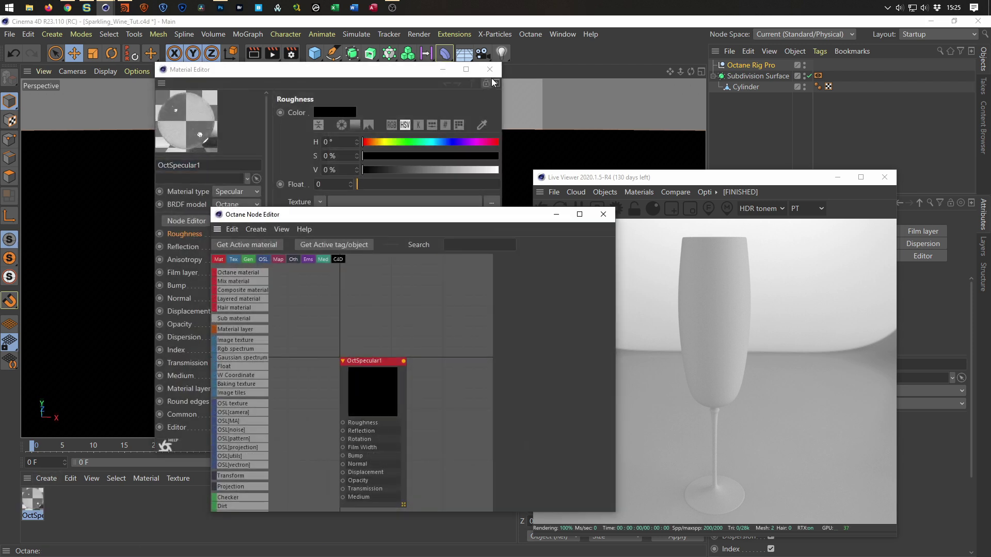
click(470, 219)
drag(469, 219, 333, 133)
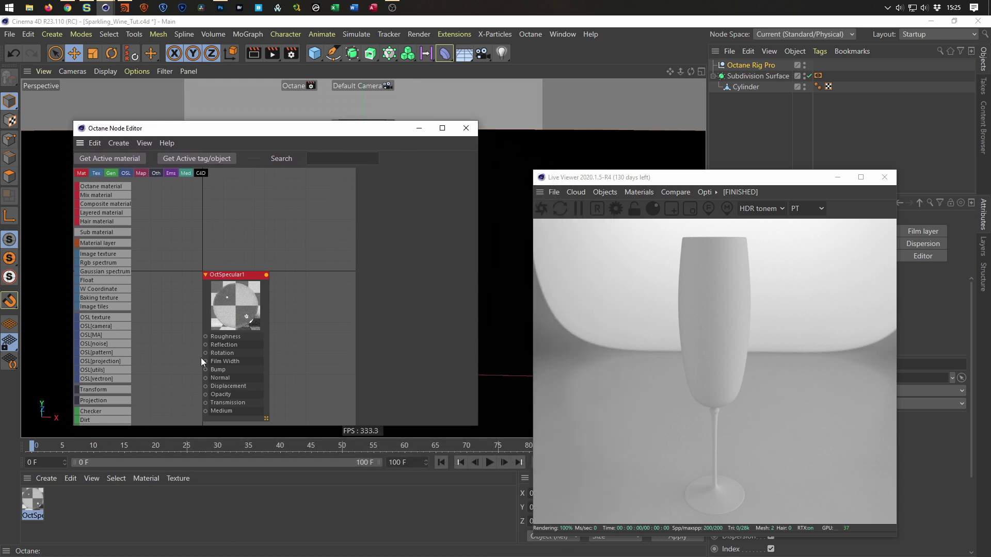
Set the specular material's refraction index to 1.517
drag(229, 276, 282, 214)
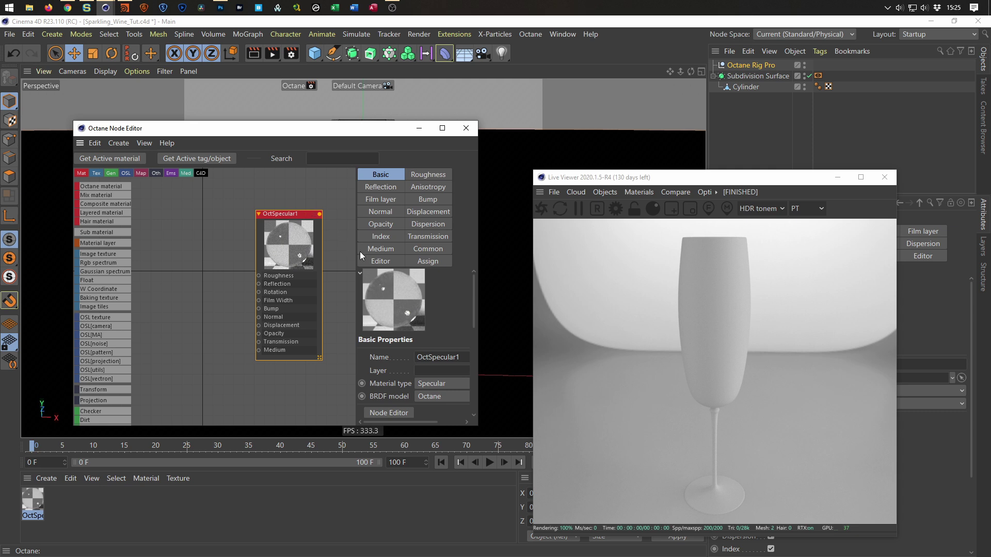
click(387, 235)
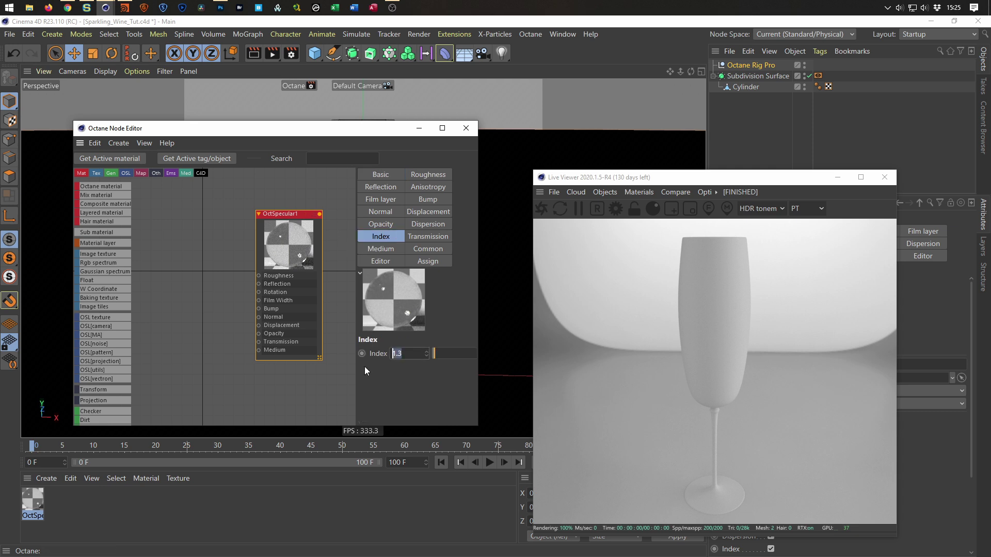
text(1.517)
key(Return)
Apply the specular material to the Cylinder and arrange the windows so the live render and object list are both visible
drag(33, 500, 754, 86)
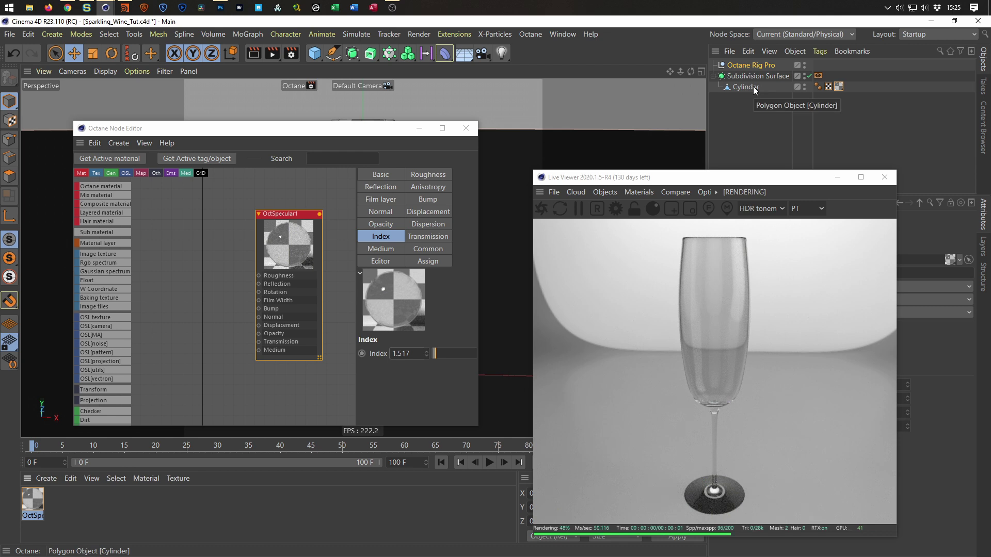
drag(749, 182, 760, 148)
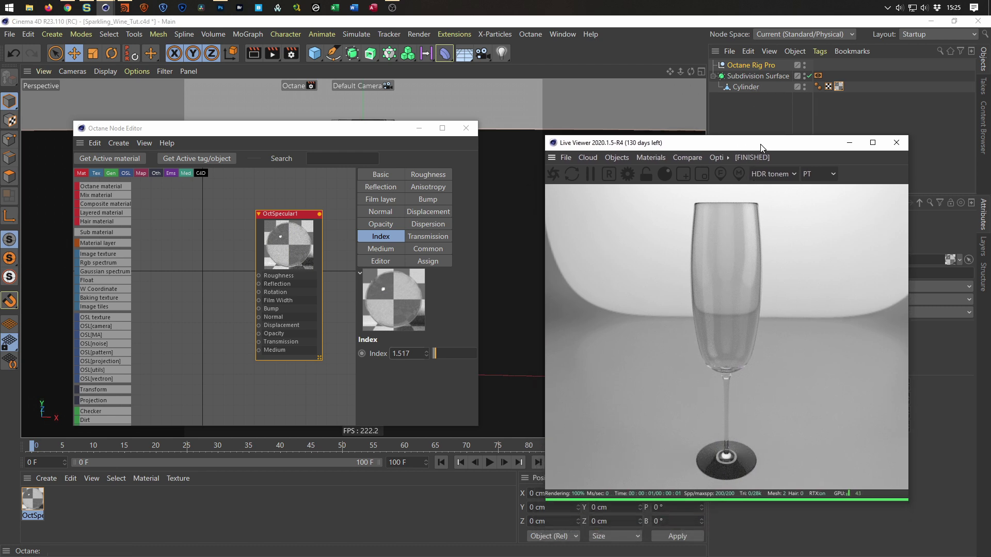
drag(374, 128, 333, 267)
drag(758, 143, 565, 164)
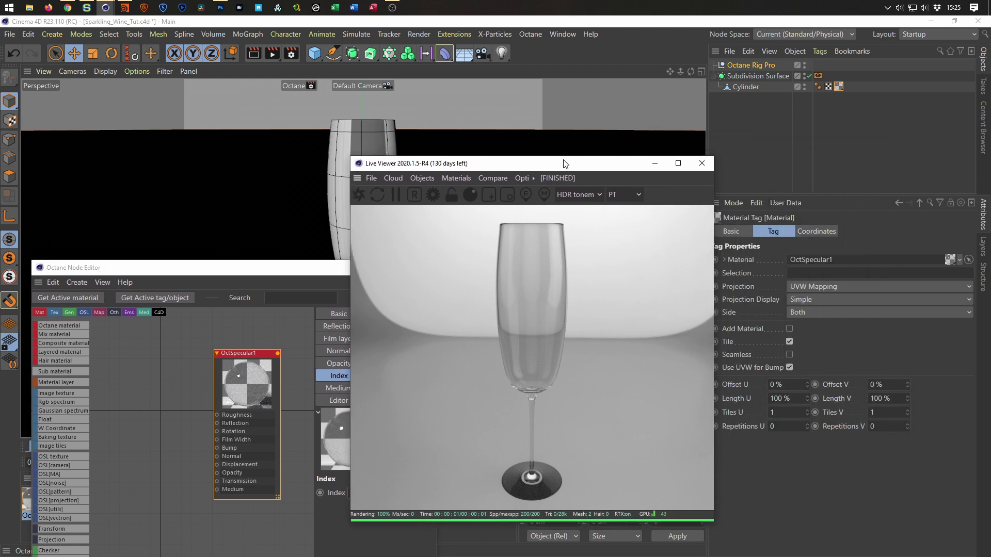
Add an Octane camera from the Octane Dialog and make it the active view camera
click(789, 52)
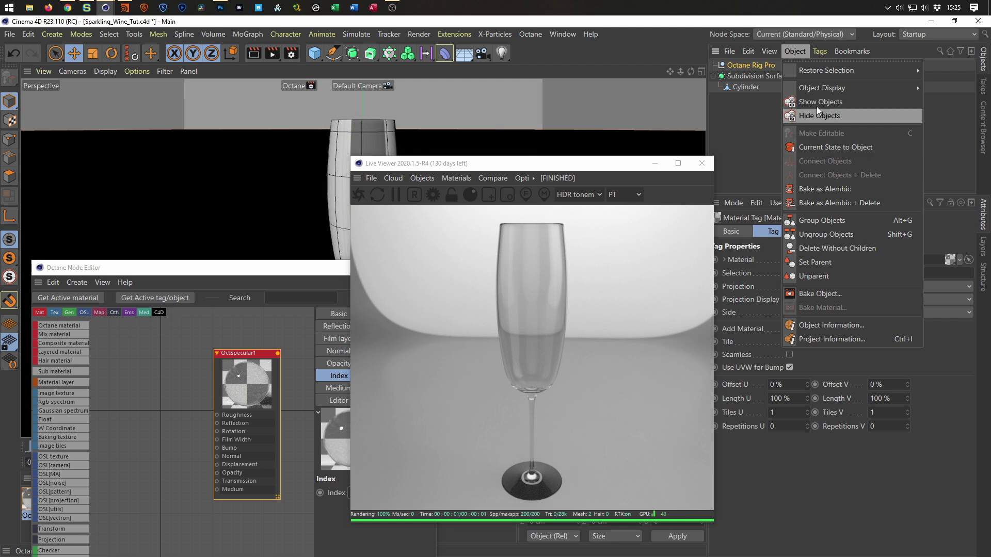
click(794, 50)
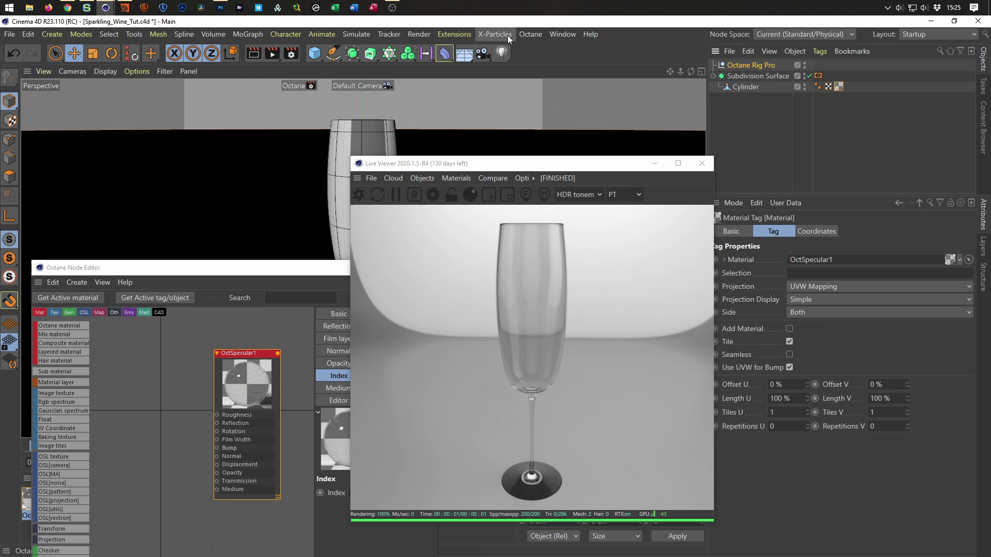
click(531, 34)
click(556, 53)
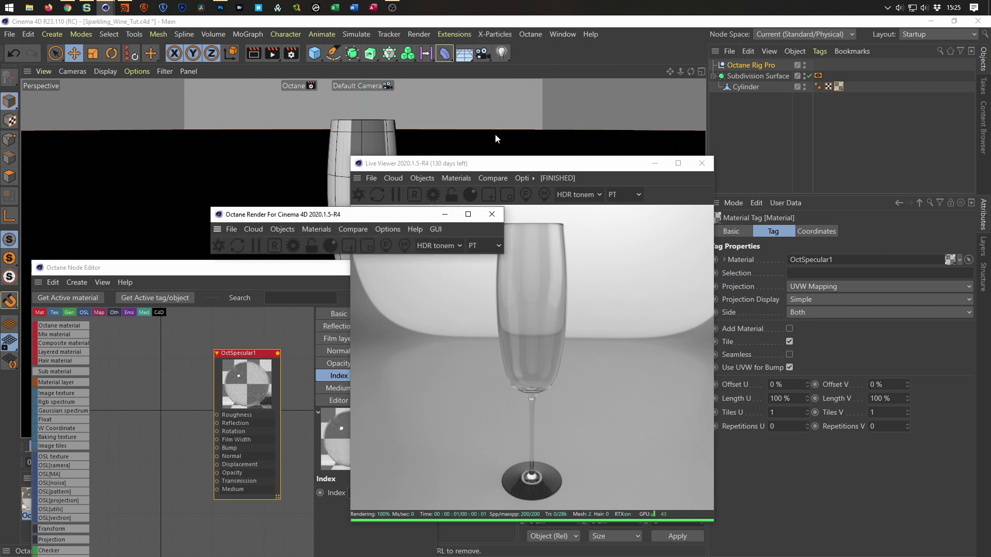
drag(377, 215, 187, 95)
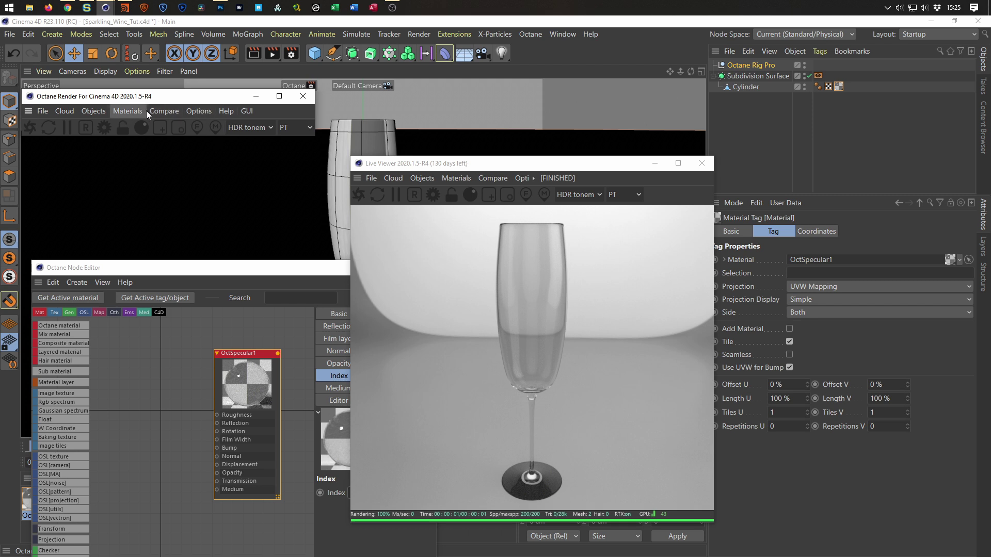
click(94, 115)
click(116, 127)
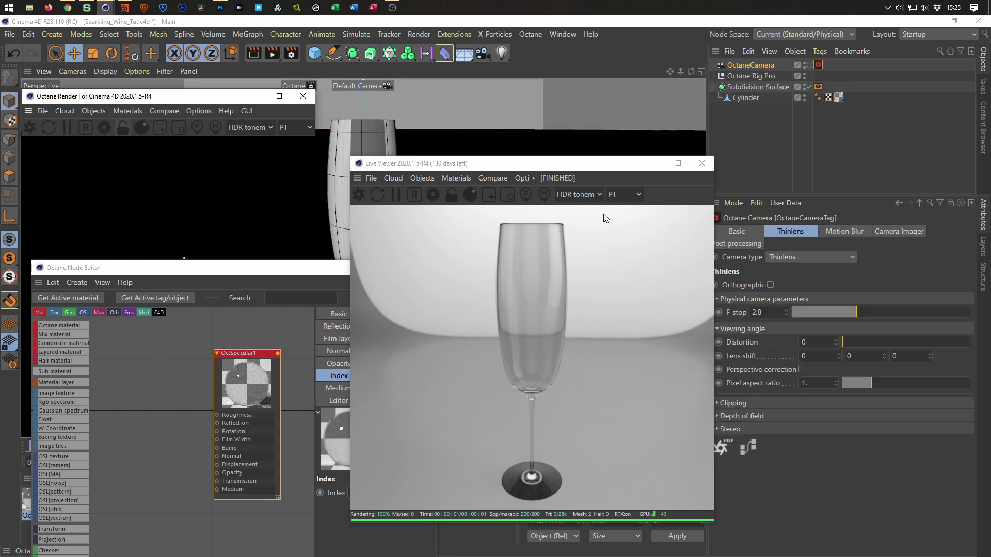
click(811, 67)
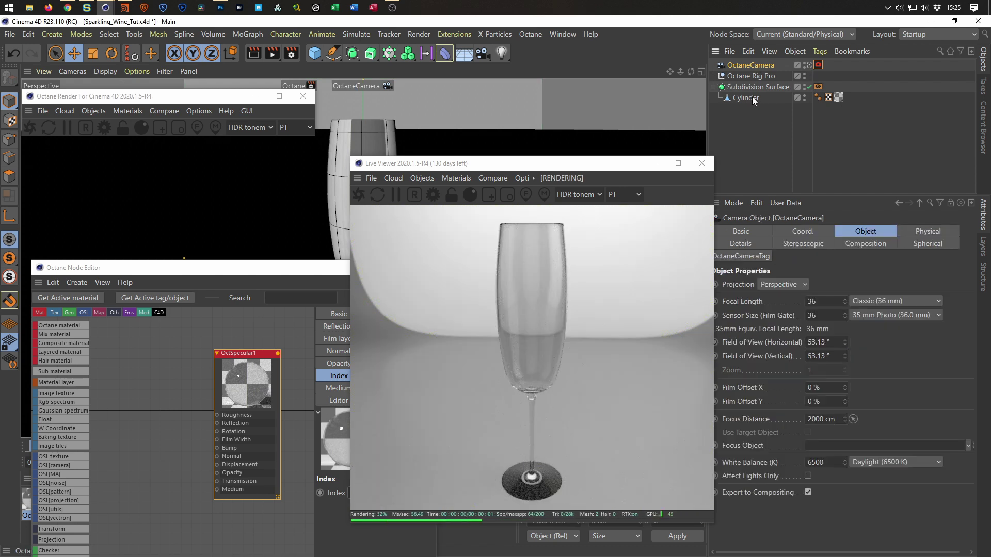
Set the OctaneCamera's focal length to 80 mm and reframe the view so the whole glass fits in the live render
click(826, 304)
text(80)
key(Return)
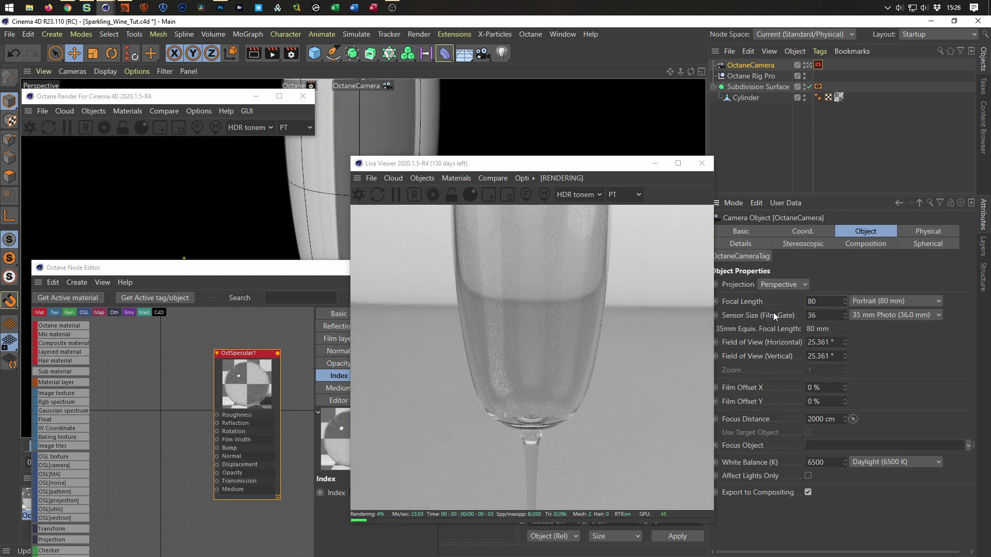
mouse_move(329, 212)
alt+right_down()
mouse_move(236, 220)
mouse_move(336, 210)
mouse_move(332, 226)
mouse_move(343, 197)
mouse_move(342, 215)
alt+right_up()
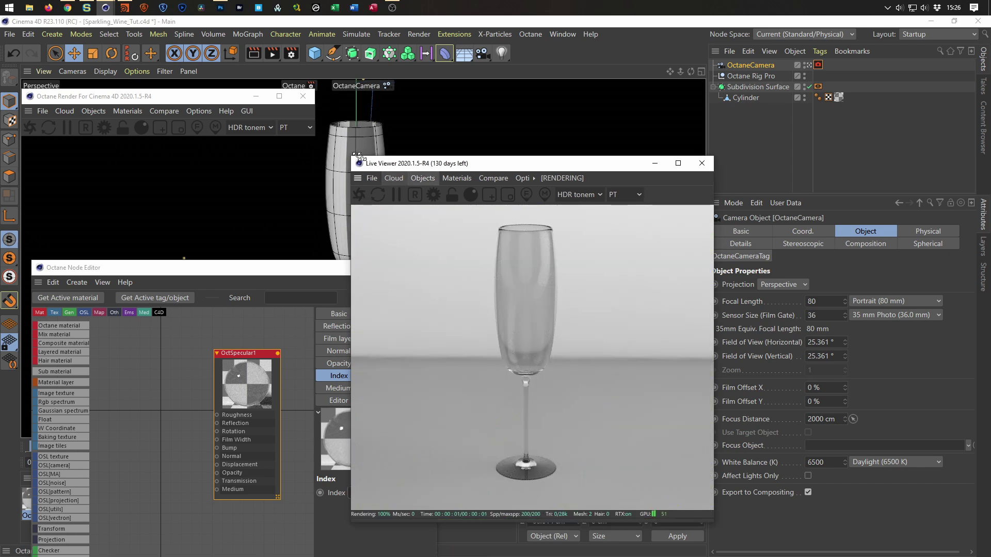
drag(357, 165, 421, 162)
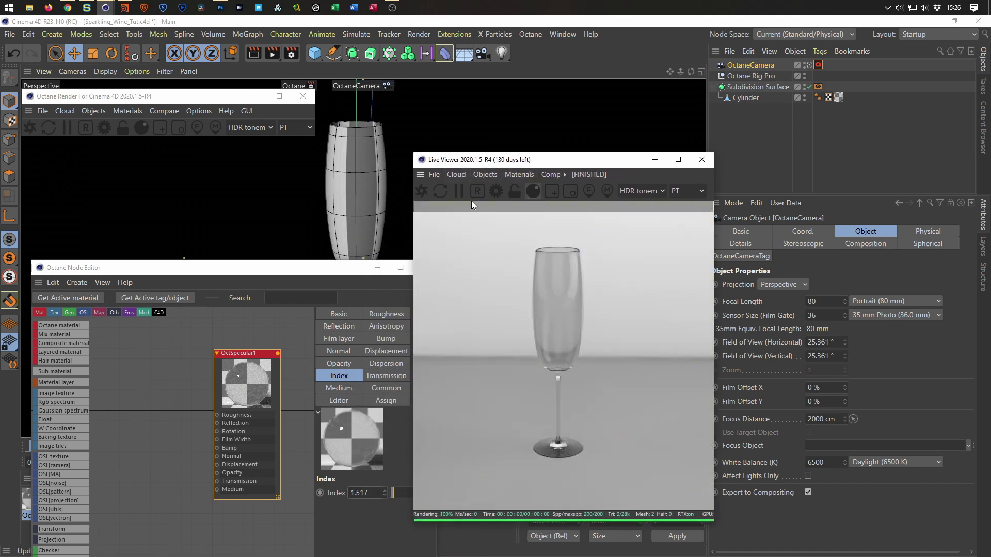
alt+right_drag(360, 220, 379, 225)
Enable Fake shadows in the common settings of the OctSpecular1 glass material
drag(627, 161, 693, 164)
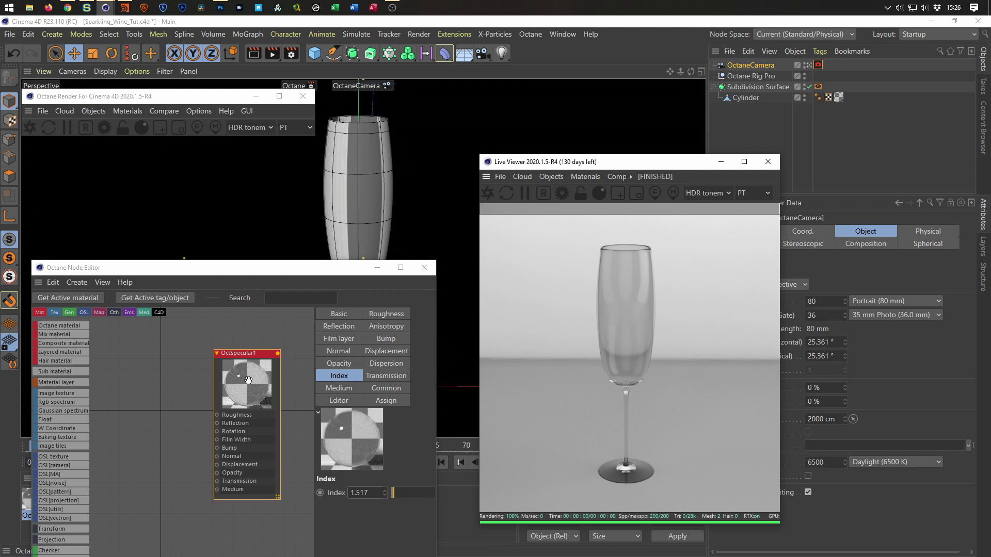
click(250, 360)
drag(283, 268, 283, 171)
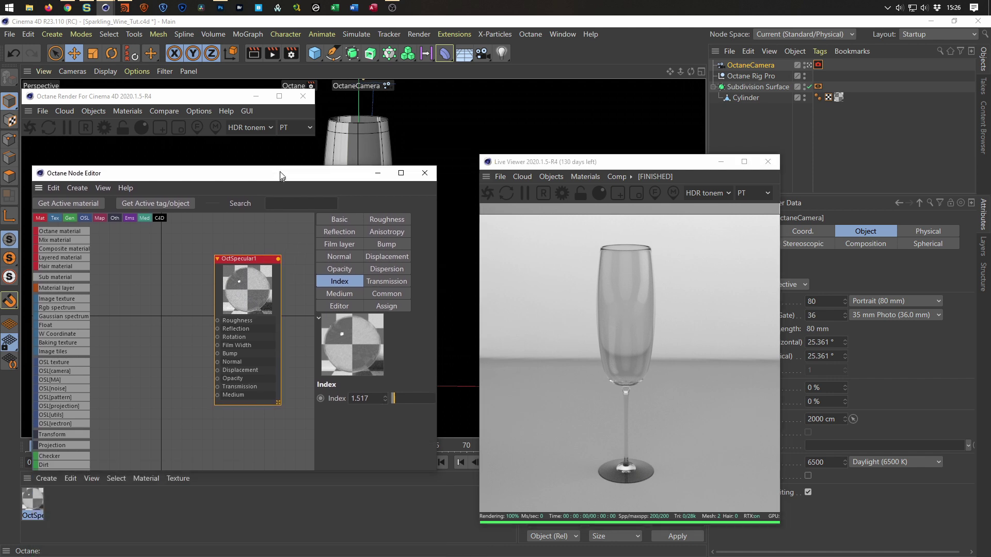
click(386, 290)
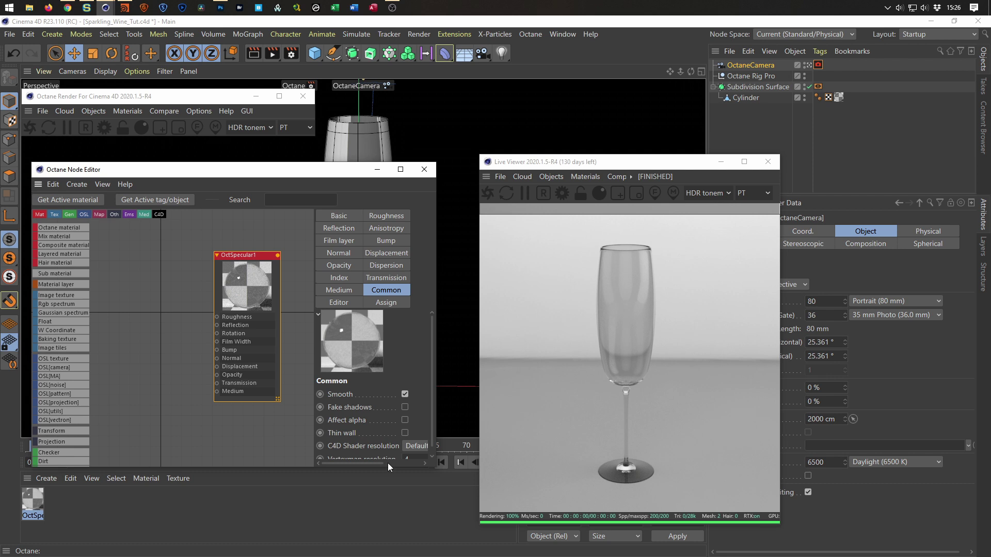
drag(412, 471, 412, 533)
click(406, 407)
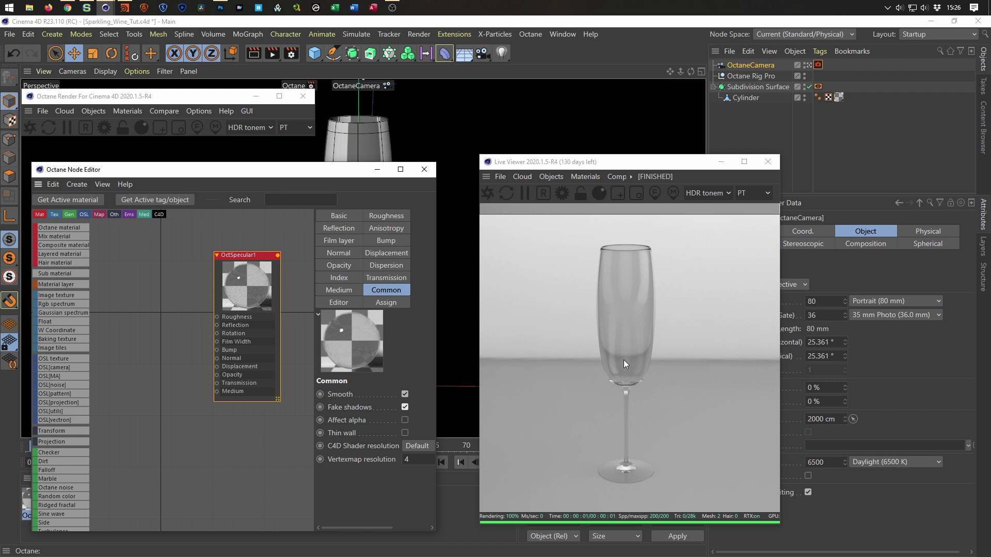
Rotate the Octane Rig Pro's HDRI by setting RotX to 46°
drag(643, 169, 548, 173)
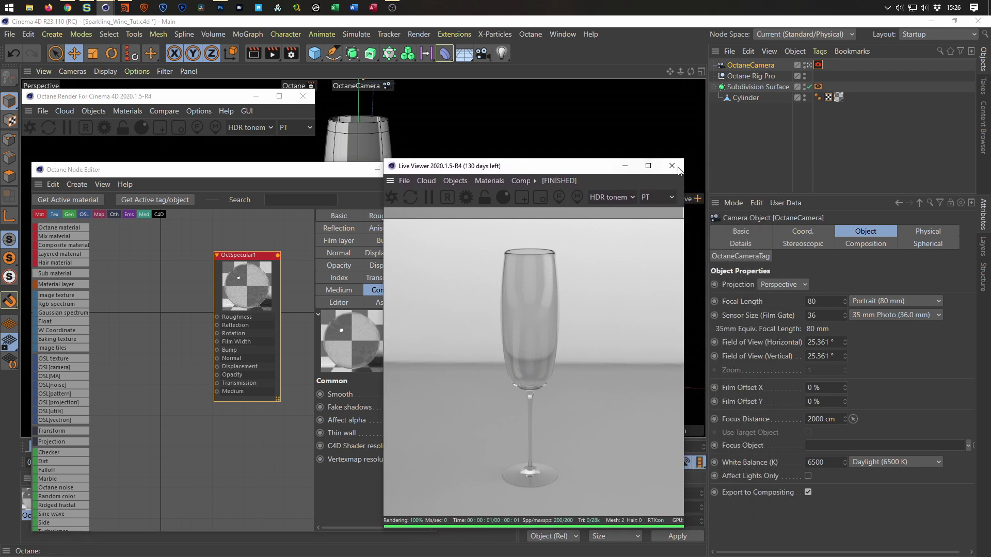
click(757, 65)
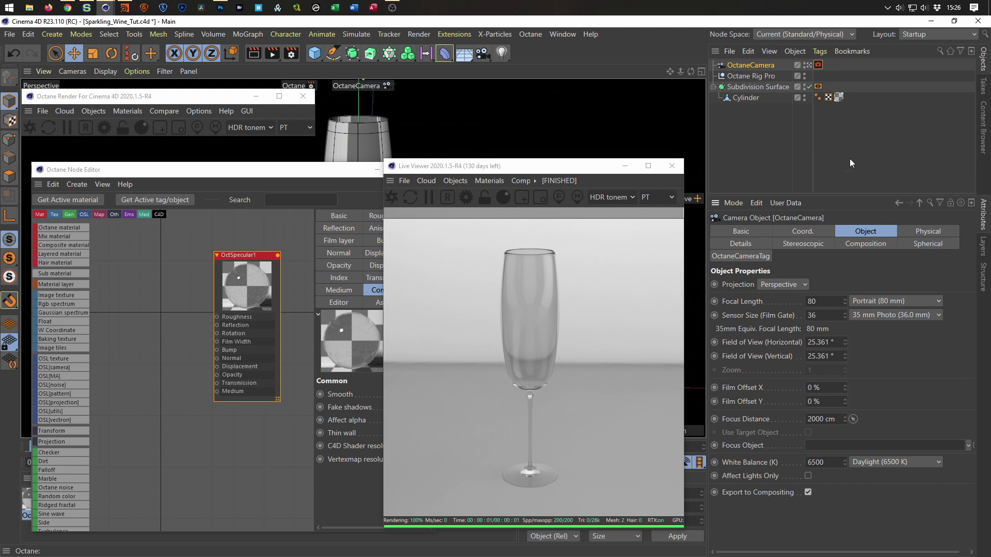
double_click(751, 76)
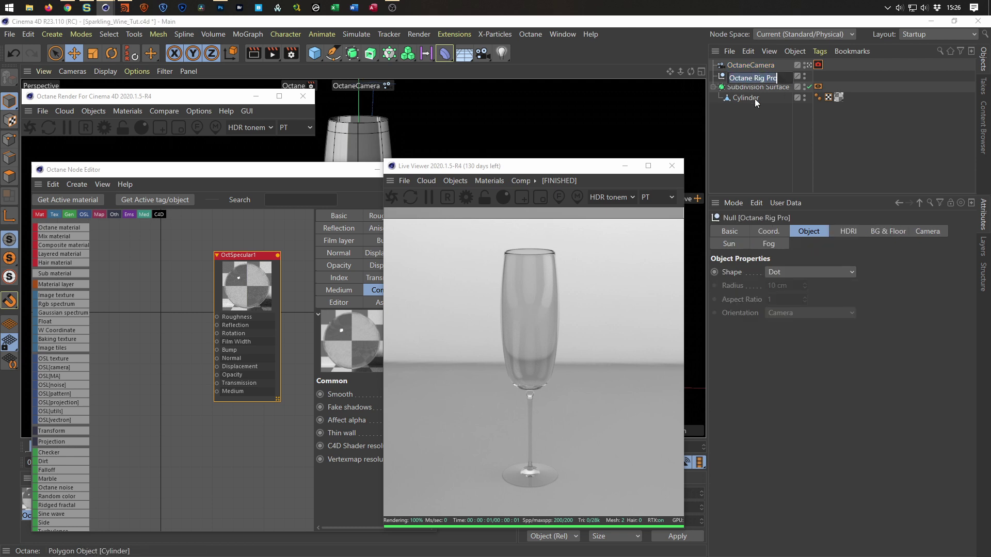
click(849, 234)
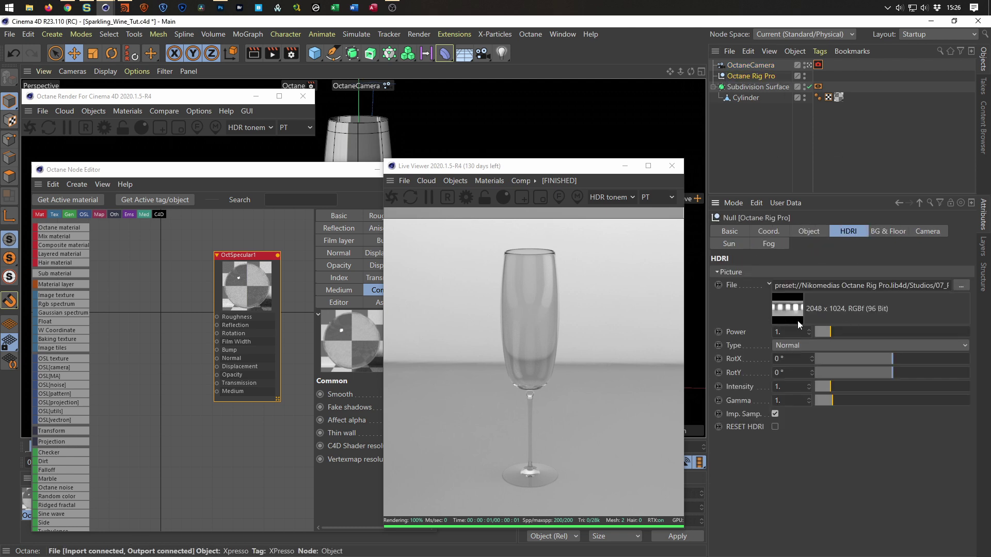
drag(893, 361, 913, 358)
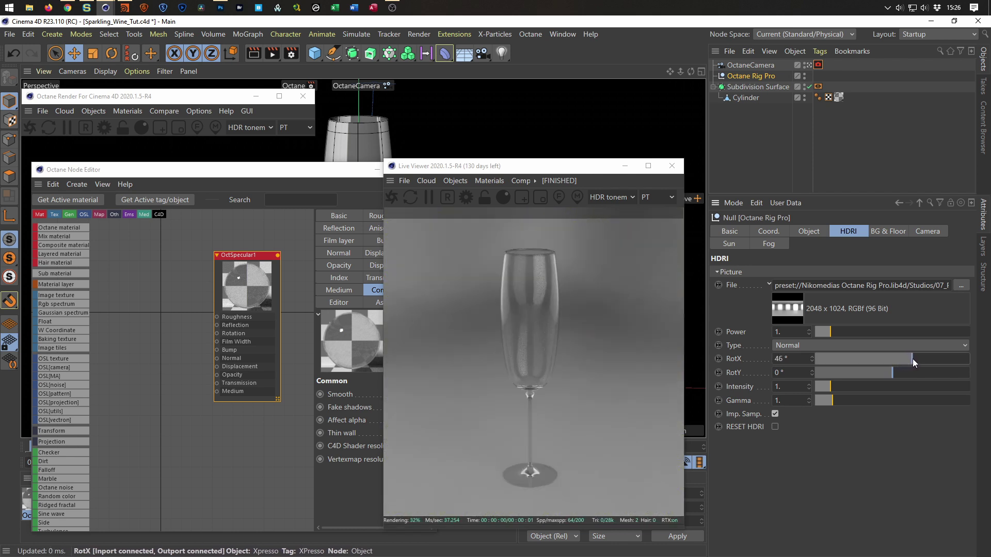
Set the OctSpecular1 material's dispersion coefficient to about 0.011 and close the node editor
drag(582, 170, 716, 148)
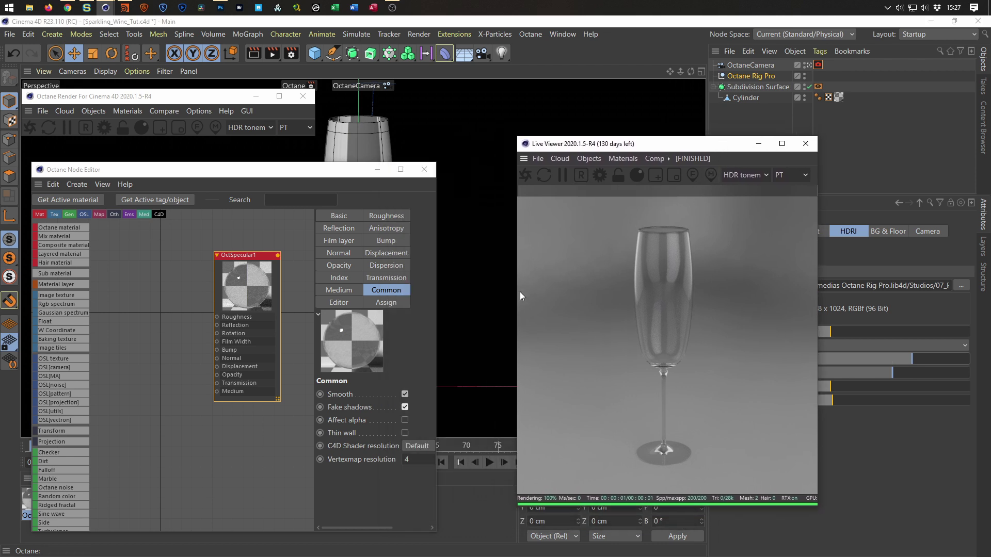
drag(258, 255, 244, 255)
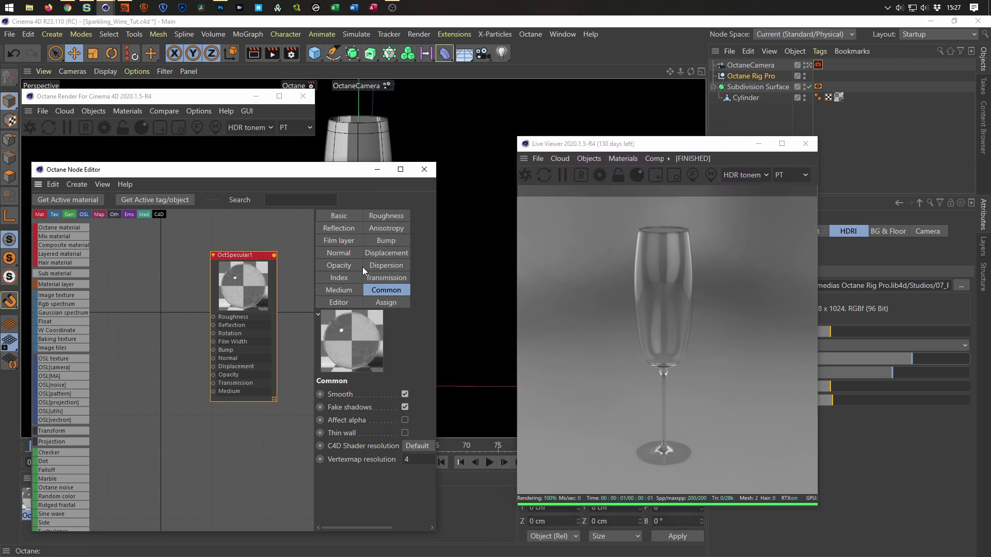
click(387, 266)
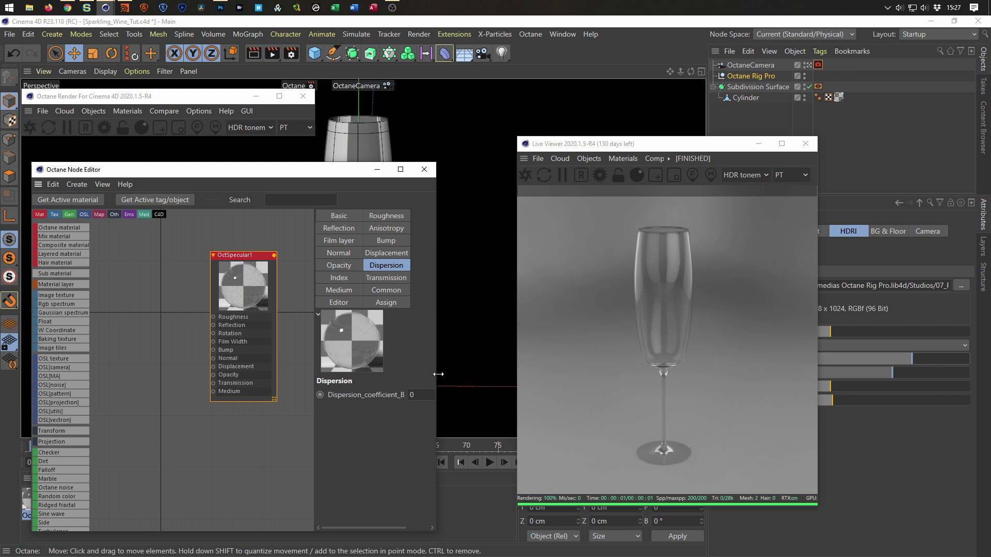
drag(439, 374, 497, 373)
drag(355, 336, 304, 329)
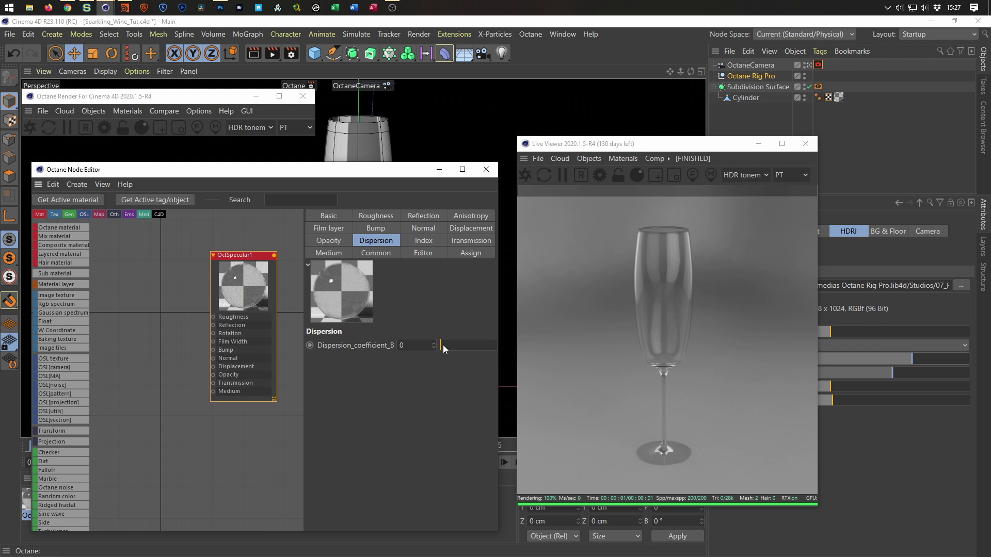
drag(442, 345, 504, 351)
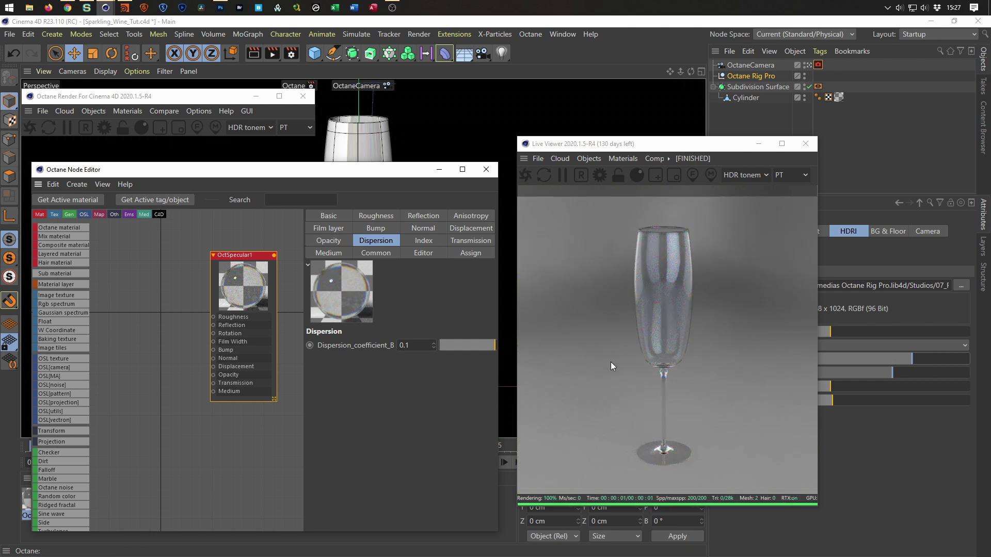
click(447, 349)
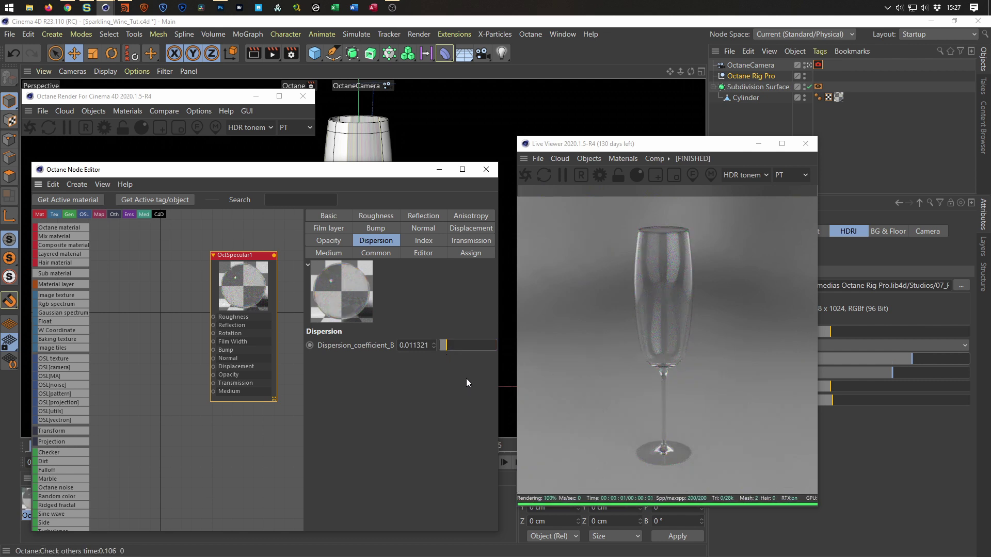
click(486, 169)
Raise the Cylinder in the Front view to Y 0.155 cm so the glass foot rests on the floor line
middle_click(409, 337)
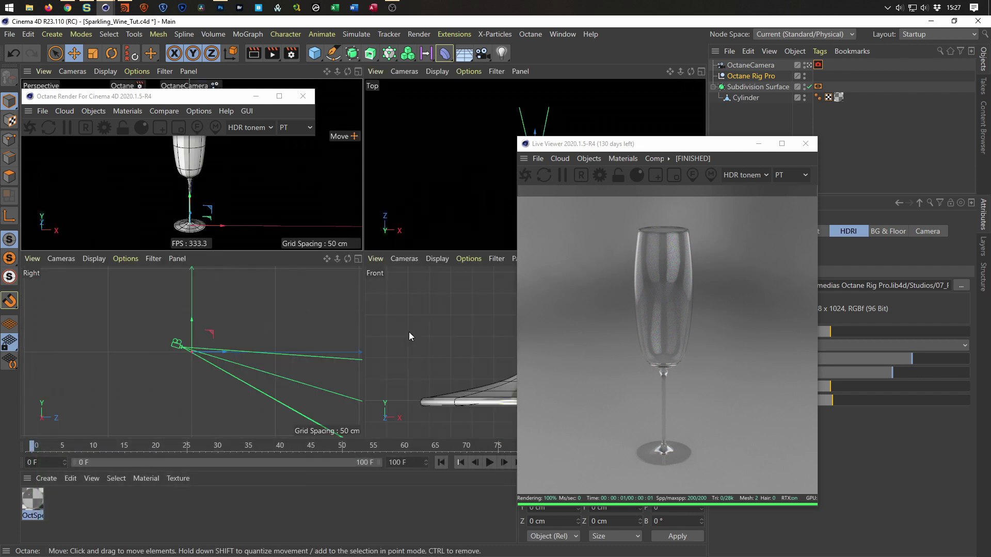
middle_click(321, 381)
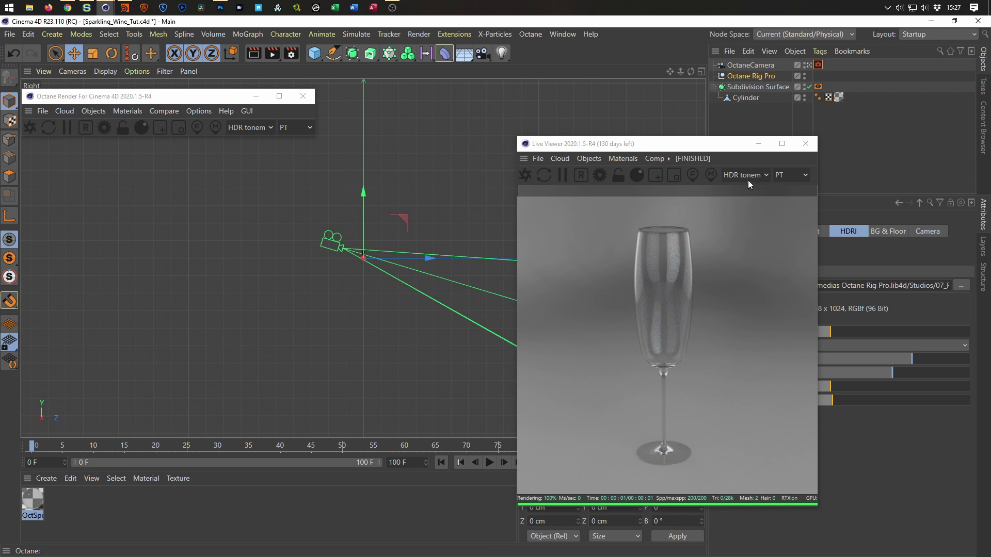
drag(723, 144, 865, 157)
middle_click(532, 281)
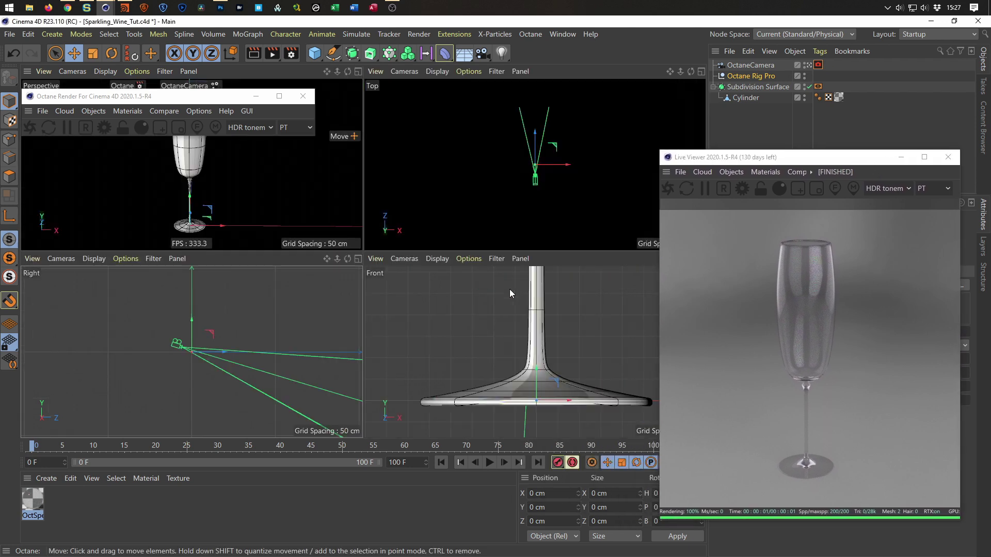
middle_click(502, 330)
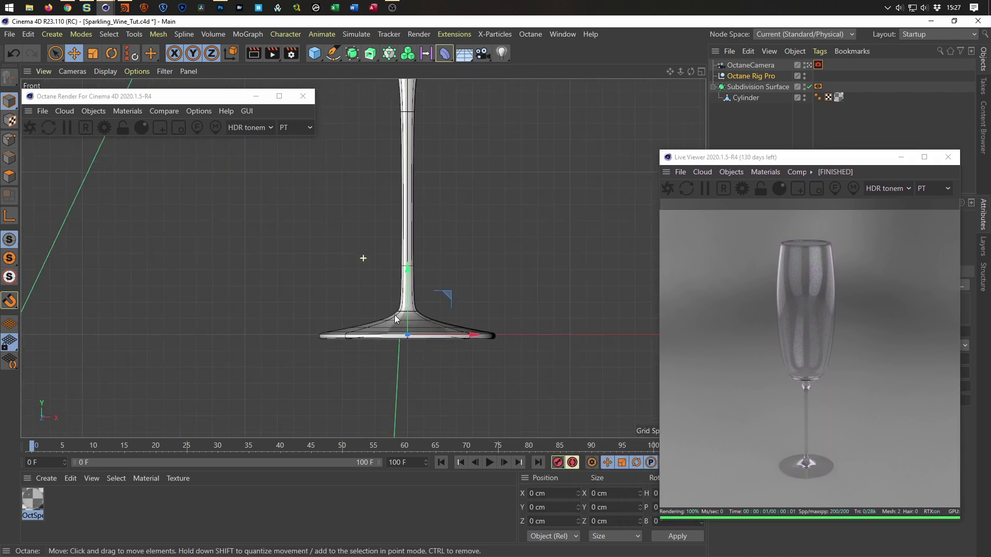
alt+middle_drag(394, 315, 317, 319)
scroll(443, 321, up, 5)
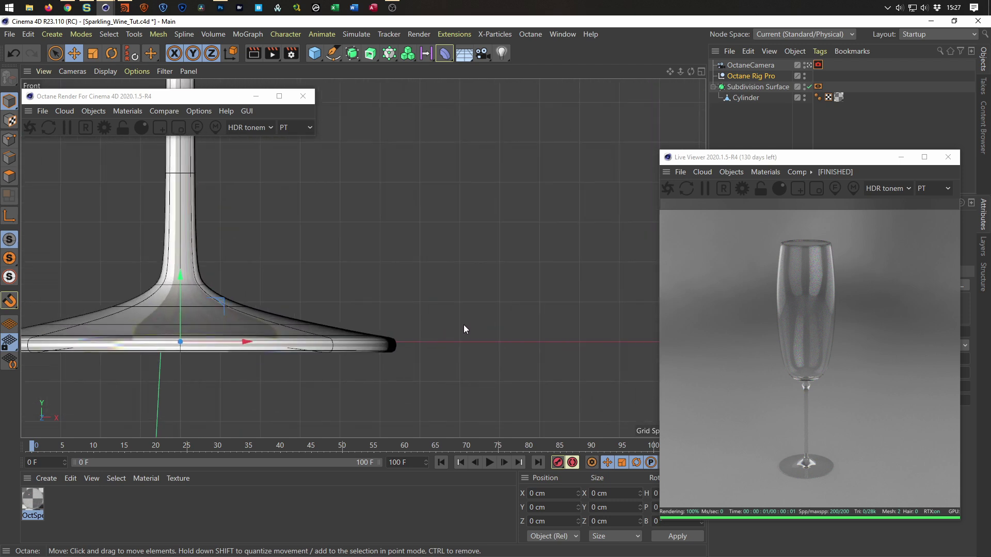
scroll(351, 342, down, 3)
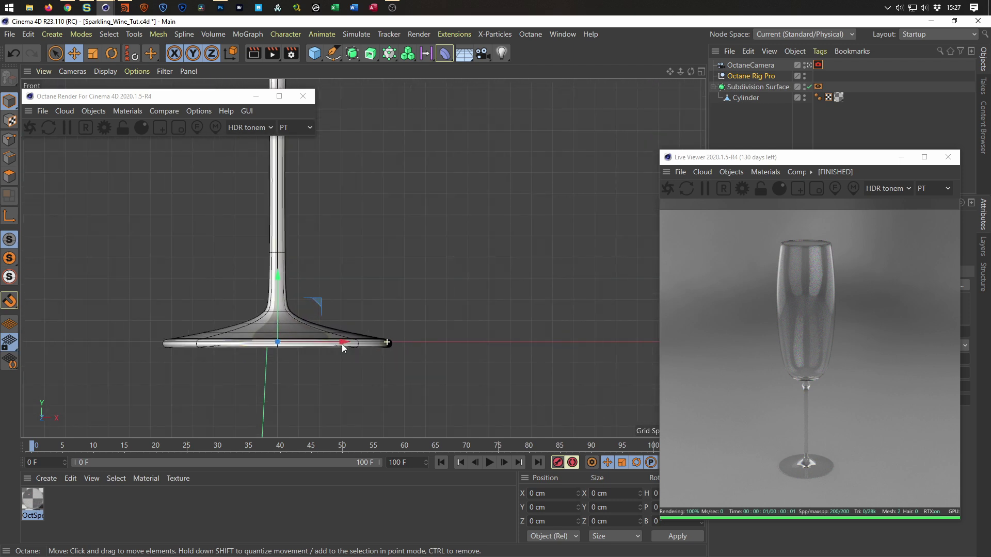
click(748, 87)
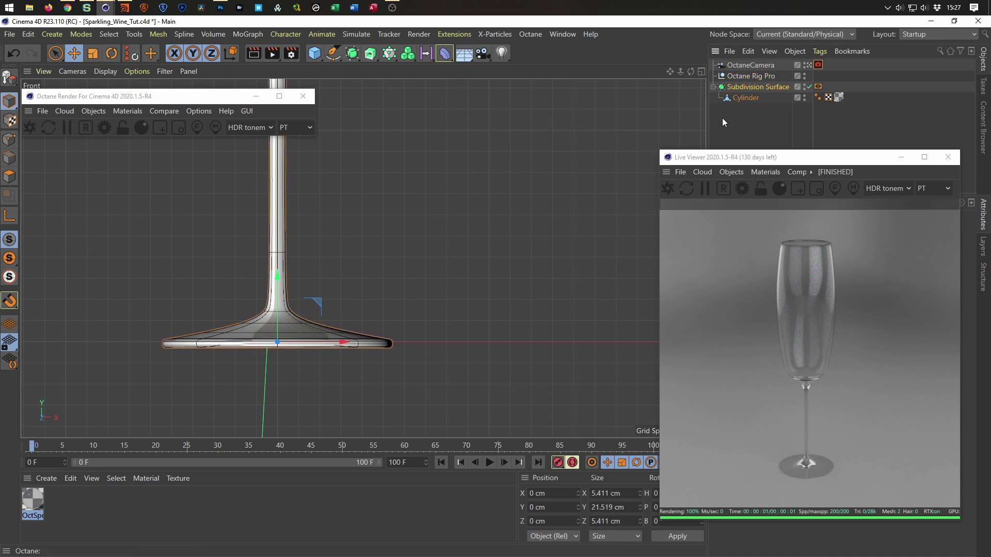
click(744, 98)
scroll(271, 308, up, 3)
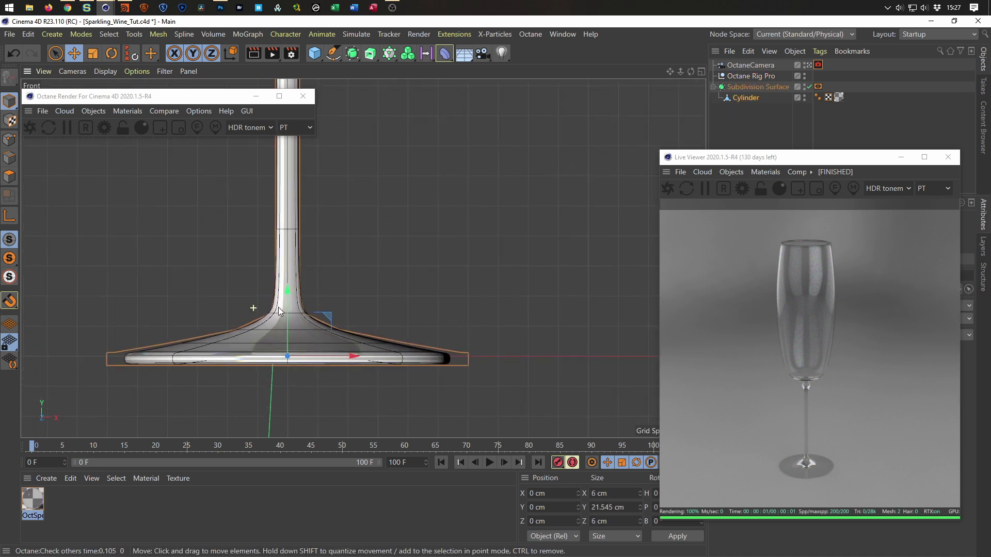
drag(286, 294, 281, 280)
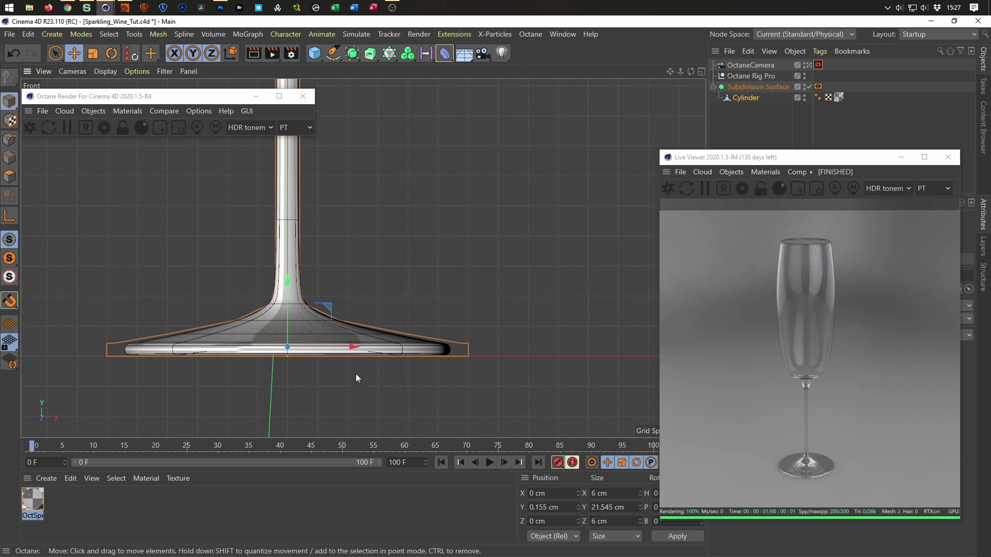
Lower the camera angle on the glass slightly in the perspective view and hide Octane Rig Pro in the viewport
middle_click(385, 339)
middle_click(302, 211)
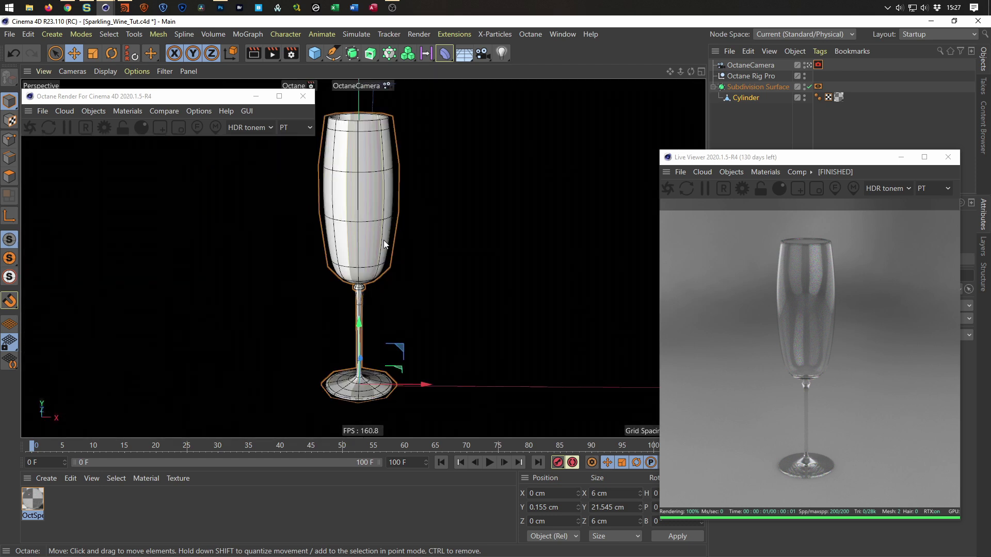
mouse_move(378, 244)
alt+mouse_down()
mouse_move(376, 277)
mouse_move(374, 239)
alt+mouse_up()
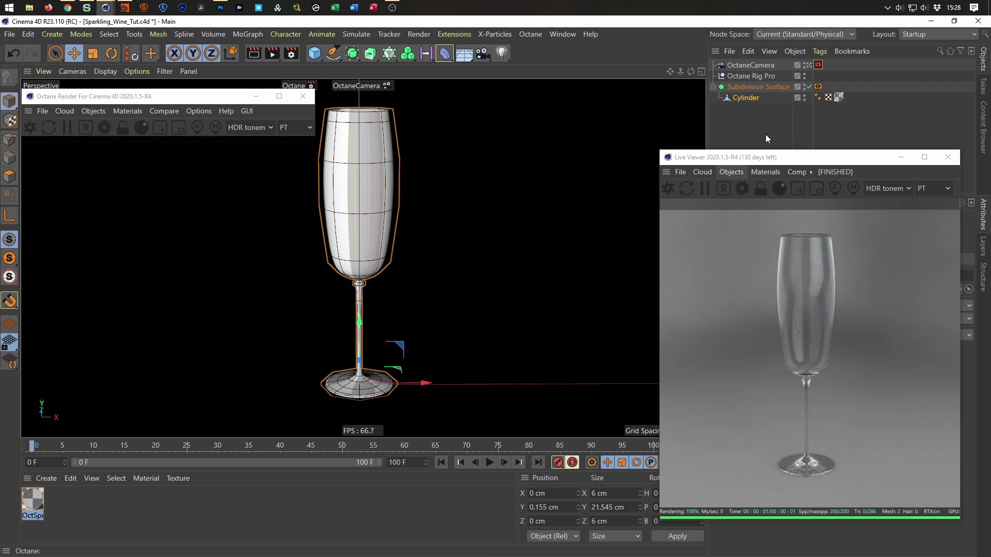
click(804, 76)
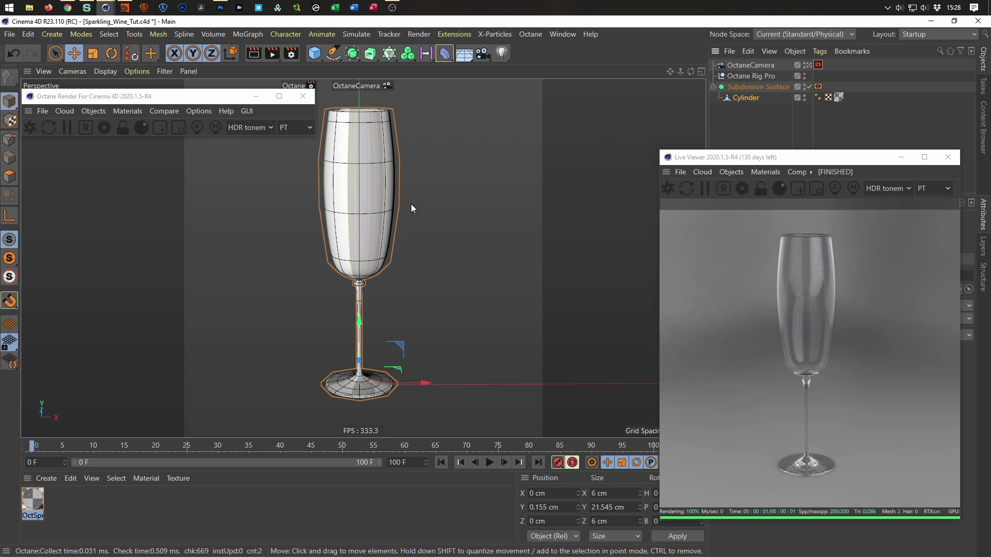
Switch to File Explorer and look through the Sparkling_Wine_OCTANE project folder on the Desktop
drag(835, 157, 748, 152)
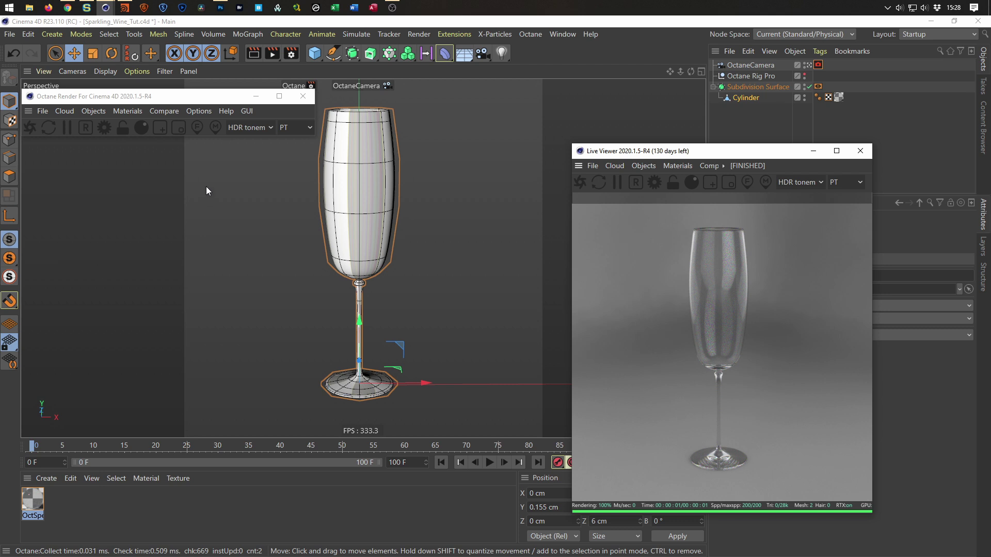
click(30, 7)
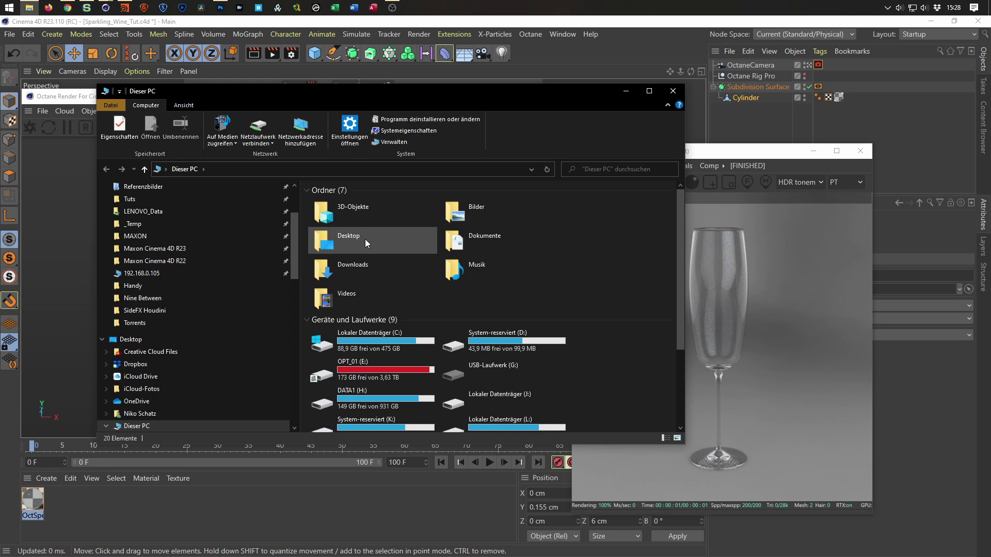
double_click(362, 239)
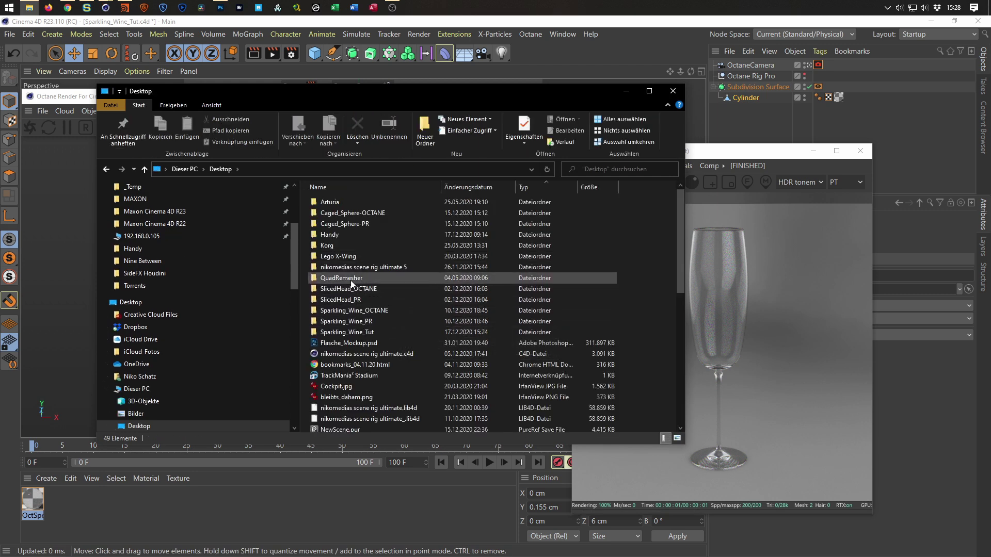
double_click(362, 311)
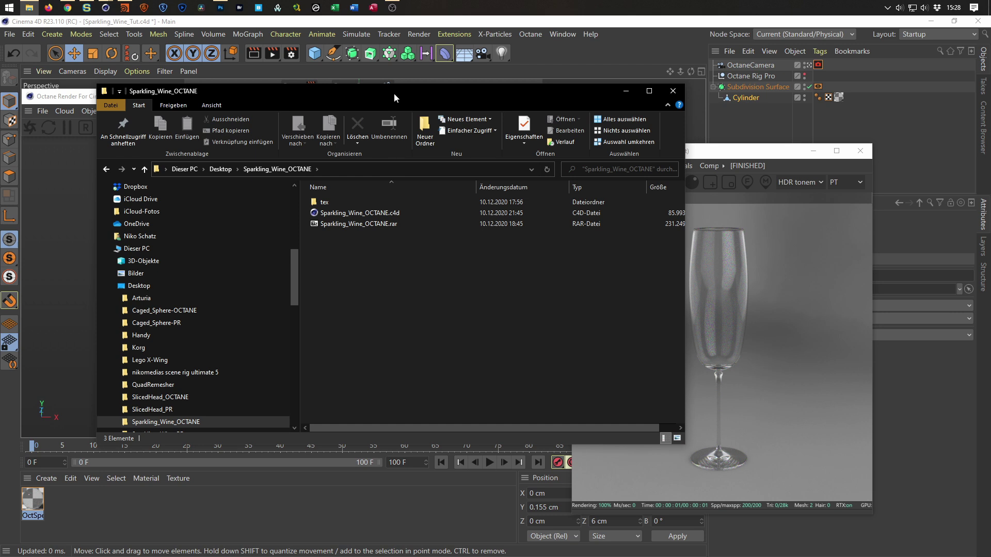
drag(395, 92, 324, 113)
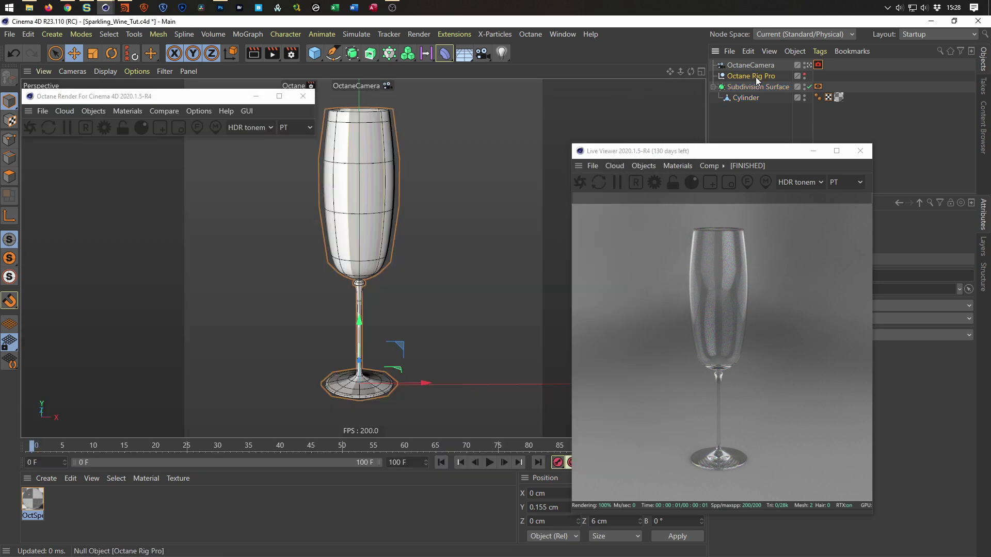
Load hdrvfx_nyany_1_n2_v101_Ref.hdr from the project's tex folder as the Octane Rig Pro HDRI picture
click(756, 77)
drag(782, 155, 517, 94)
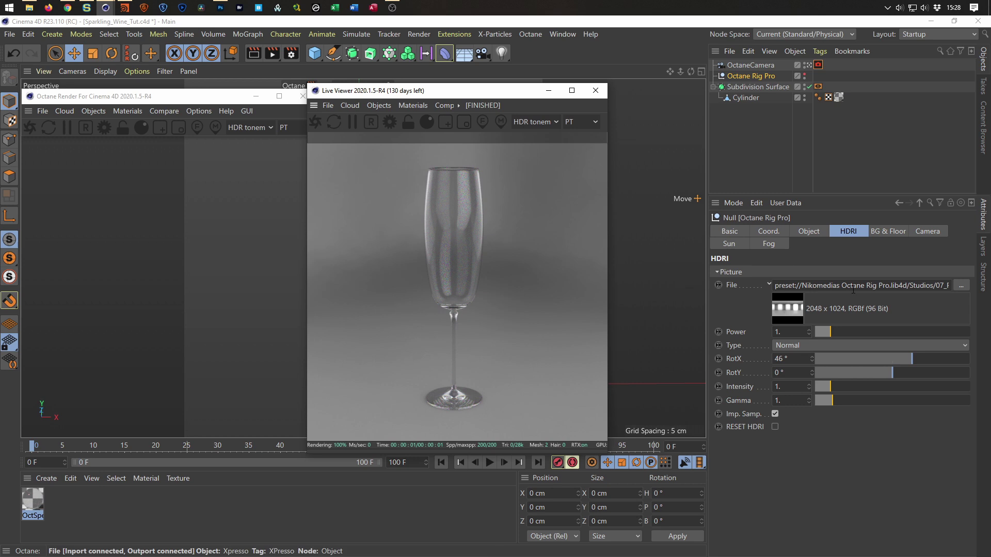
key(alt+Tab)
key(alt+Tab)
key(Tab)
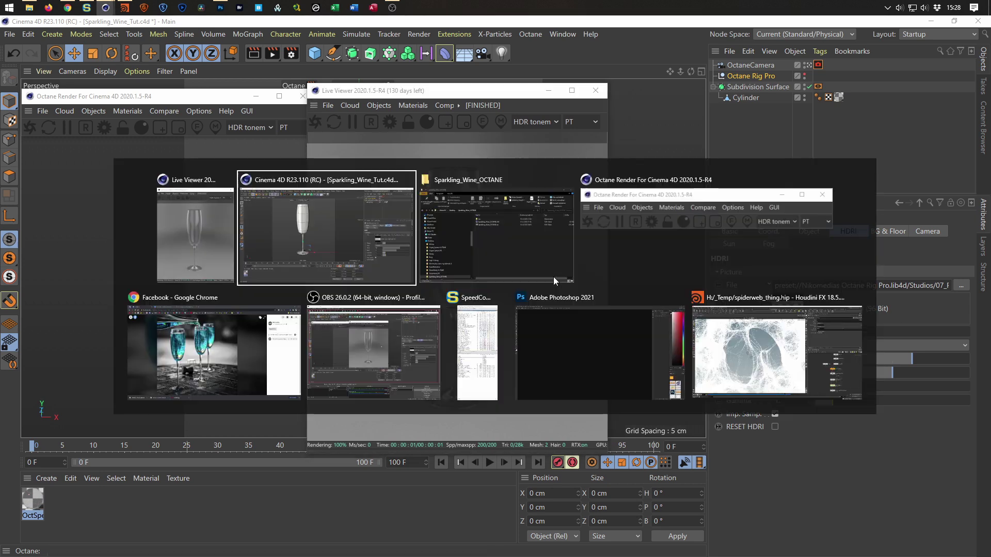
double_click(262, 223)
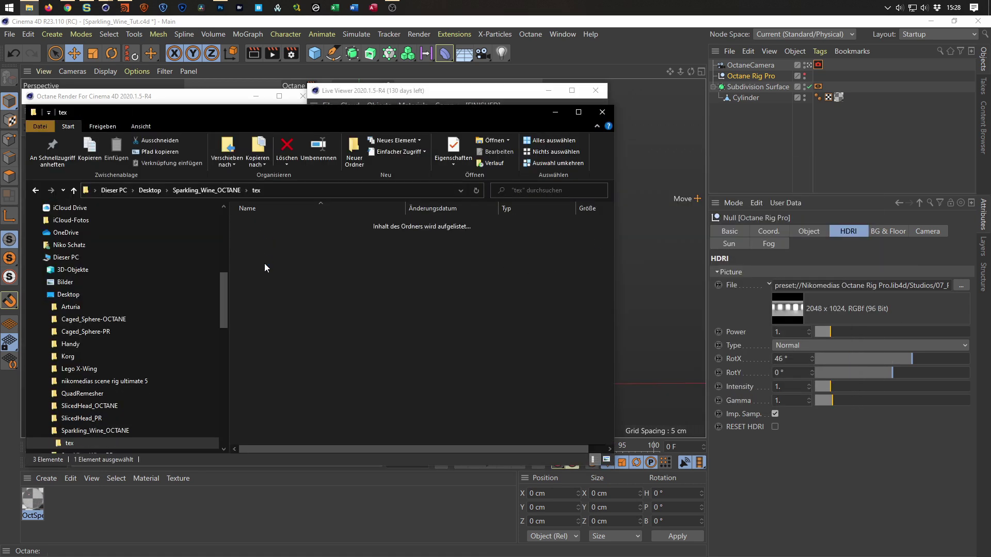
click(269, 249)
drag(269, 235, 865, 287)
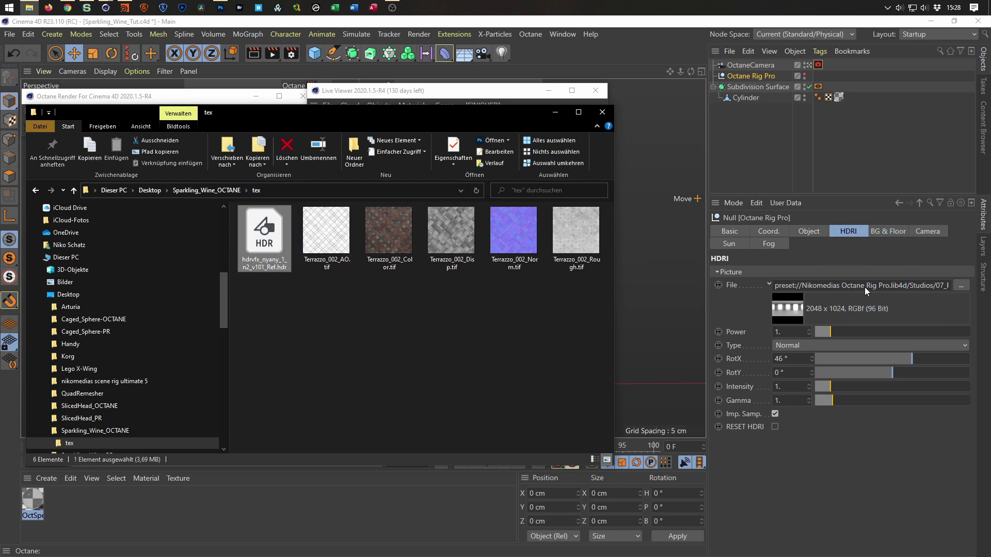
click(539, 337)
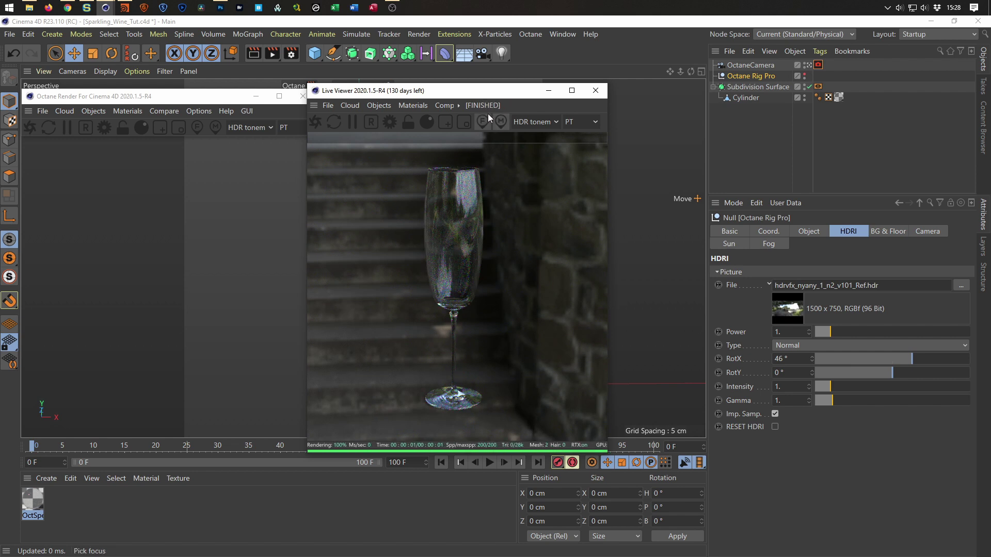
Rotate the Octane Rig Pro HDRI to RotX 111° so the stone wall and greenery form the background
drag(487, 97, 572, 134)
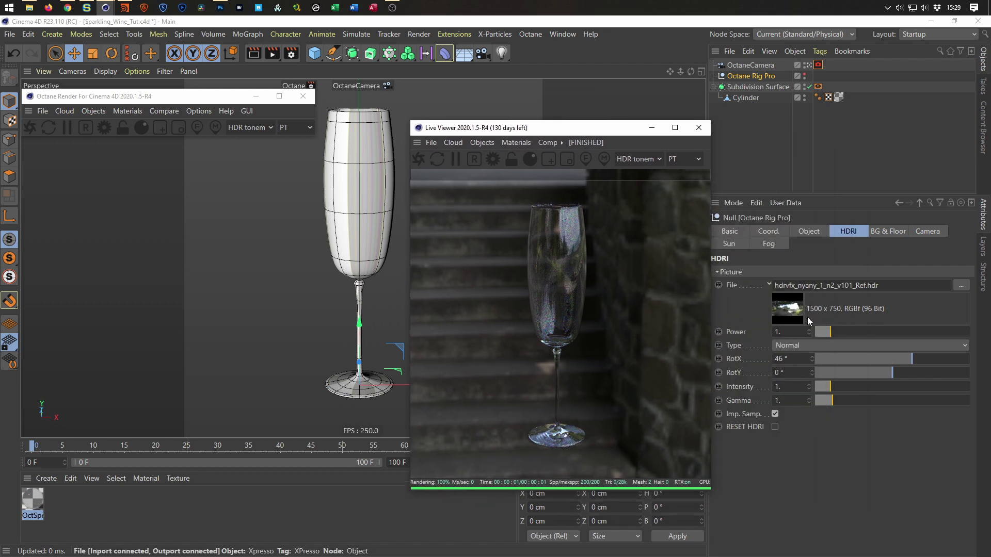
drag(912, 358, 941, 308)
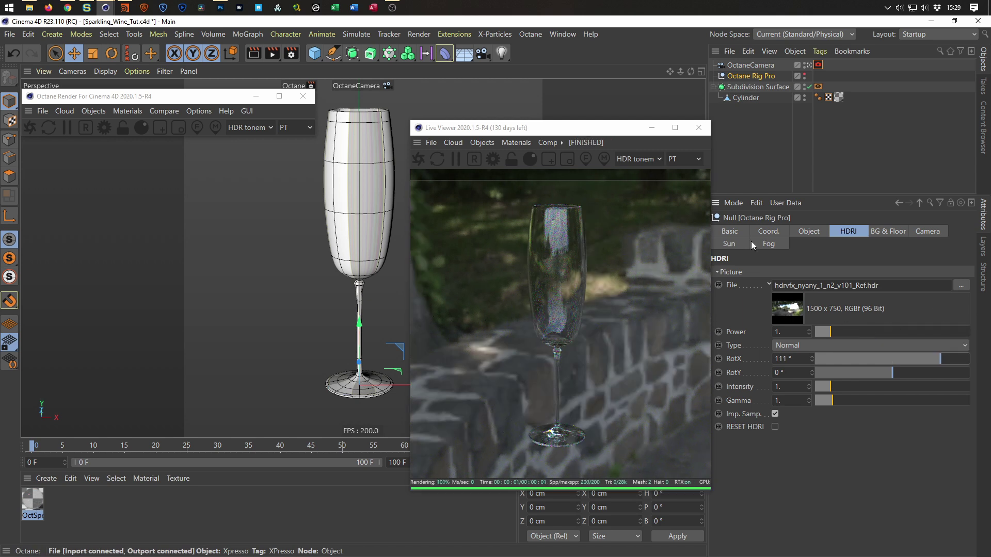
drag(619, 132, 783, 141)
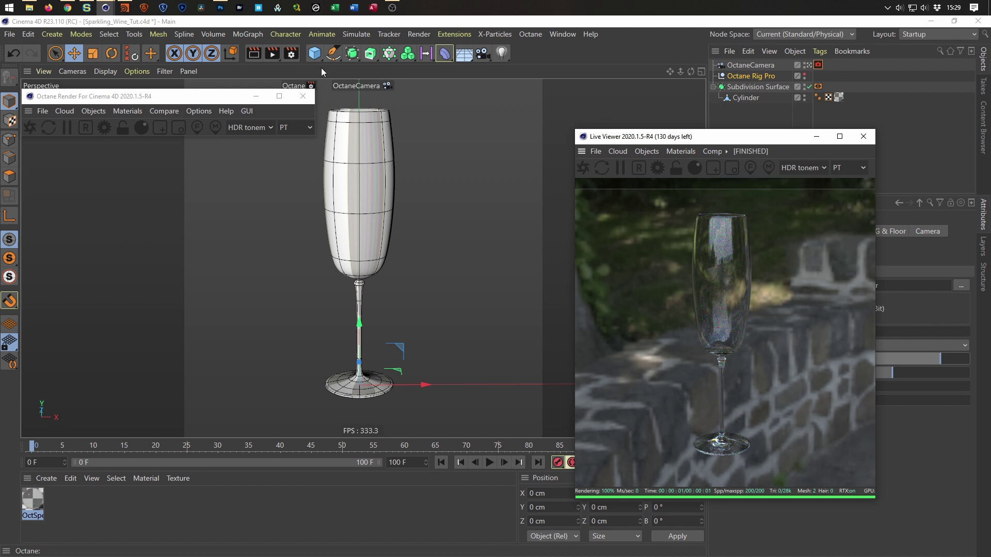
Add a Disc primitive at the origin as a table surface beneath the glass
click(318, 54)
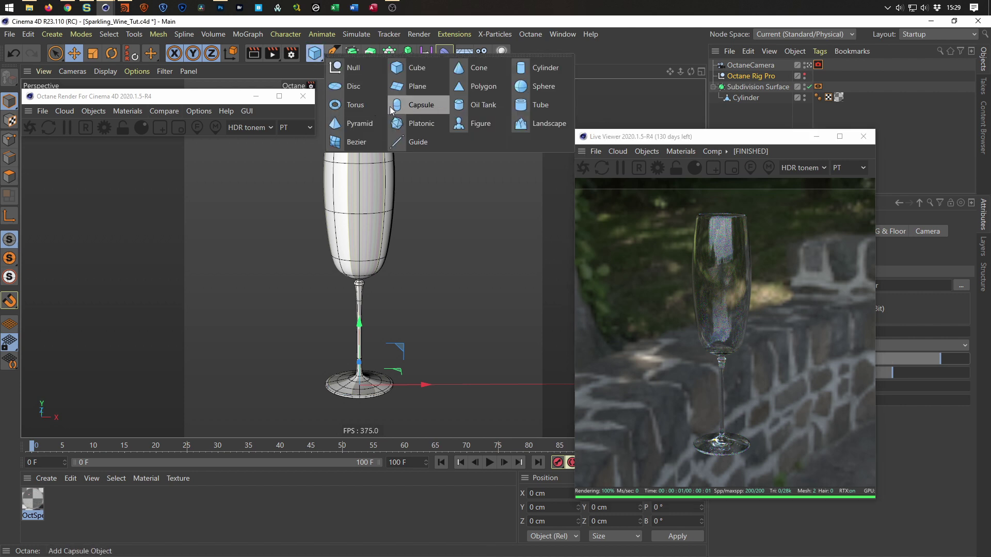
click(361, 86)
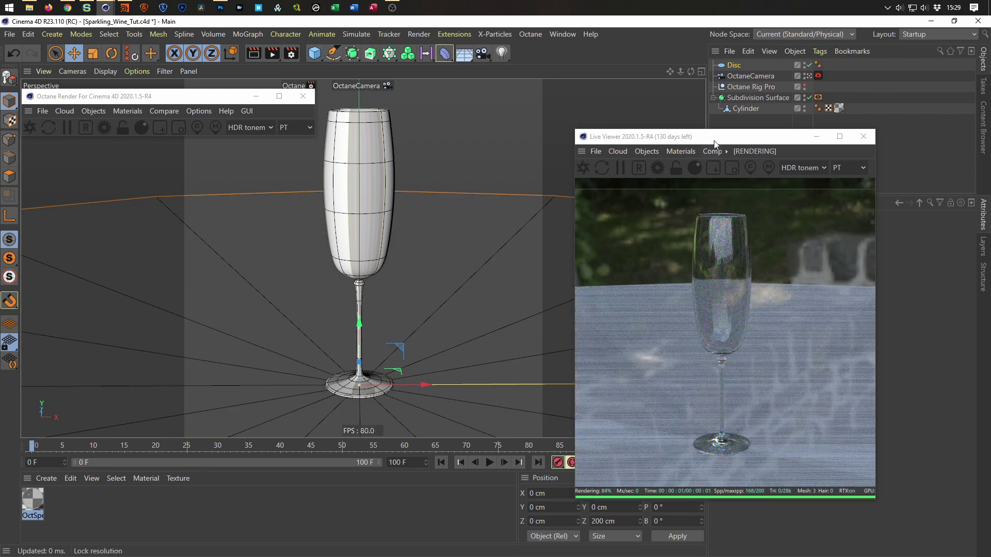
drag(715, 142, 472, 114)
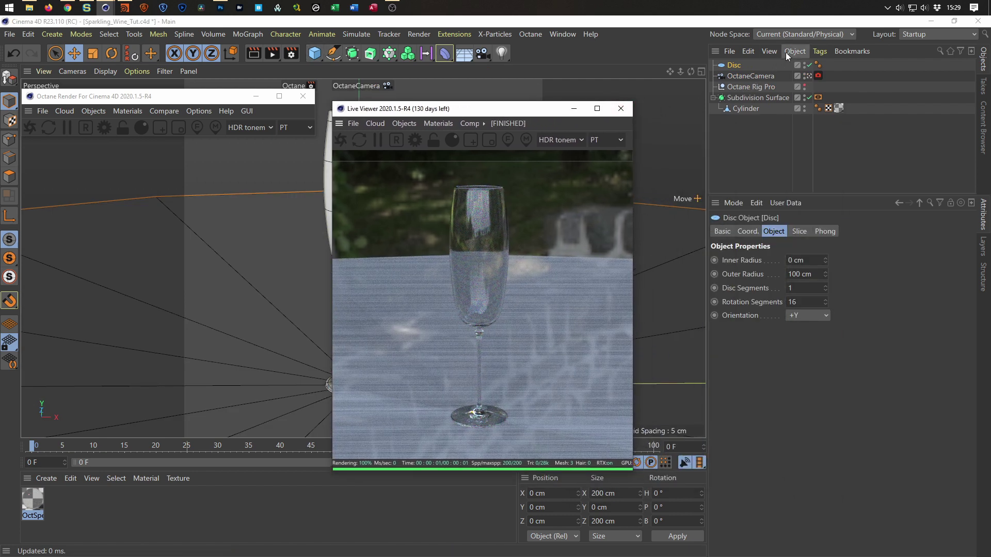
Turn off the Shadow Catcher in the Octane Rig Pro floor settings
click(770, 86)
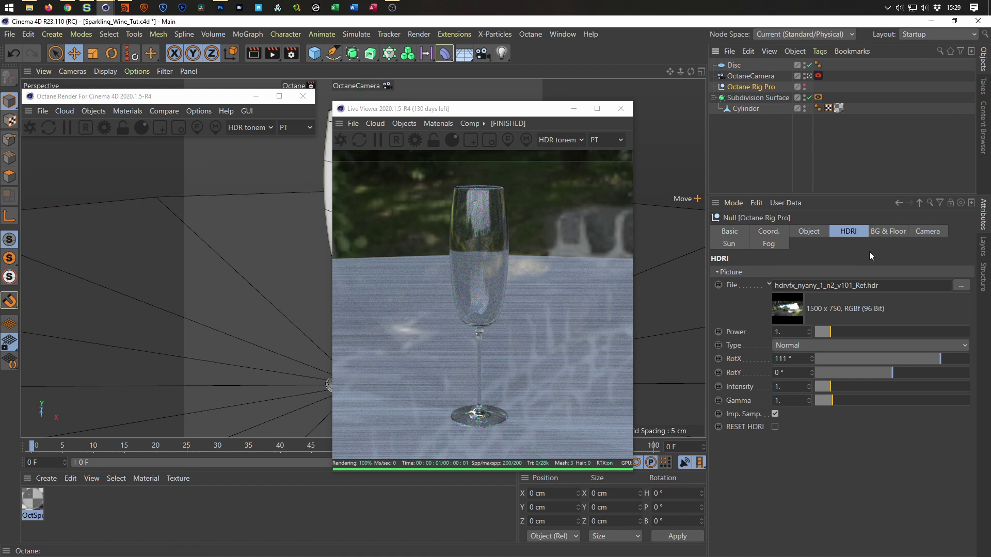
click(888, 231)
click(759, 483)
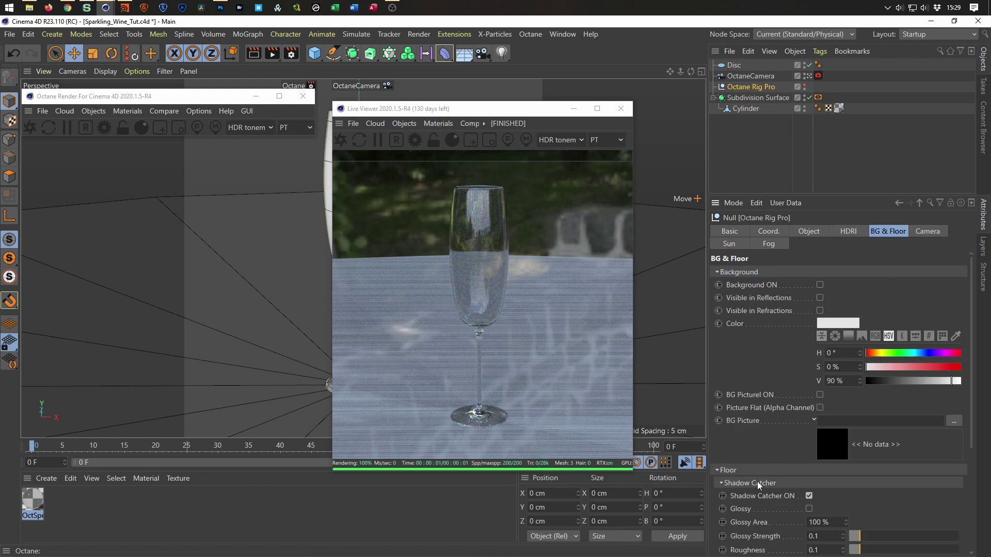
click(808, 496)
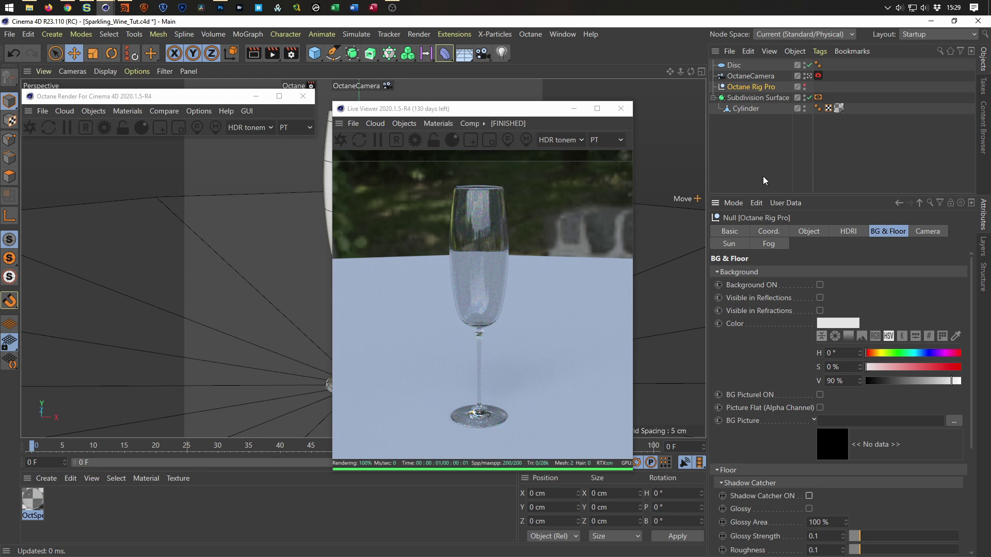
drag(542, 111, 588, 119)
Set the Disc's rotation segments to 50
click(734, 65)
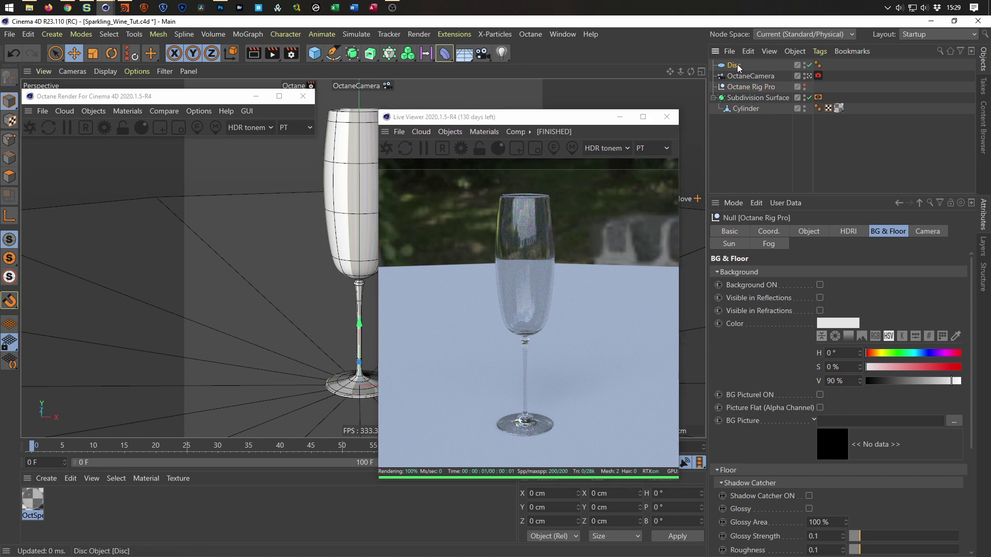
double_click(803, 302)
text(50)
key(Return)
drag(566, 123, 725, 136)
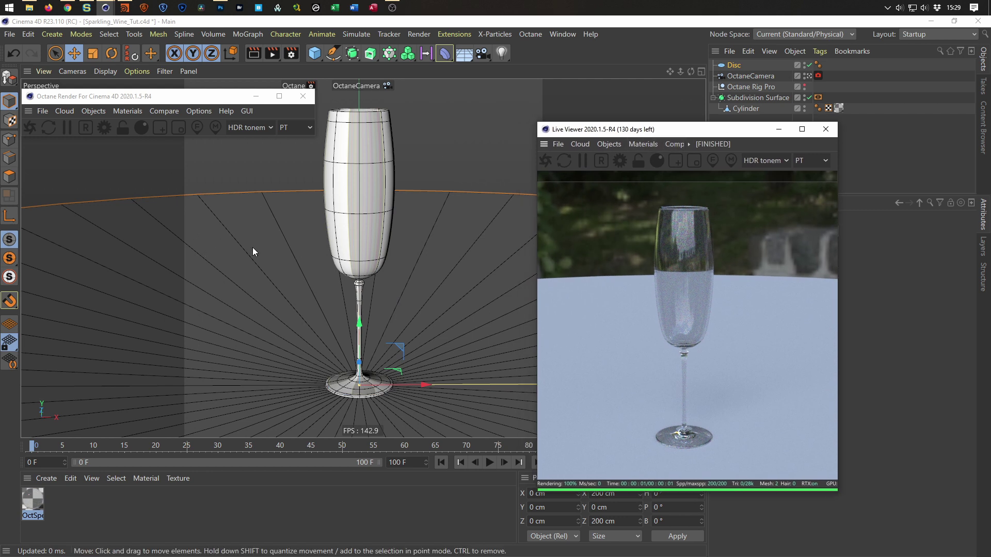
Scale the Disc down to about 67.3 cm across and fine-tune the camera framing around the glass
key(t)
drag(410, 327, 91, 345)
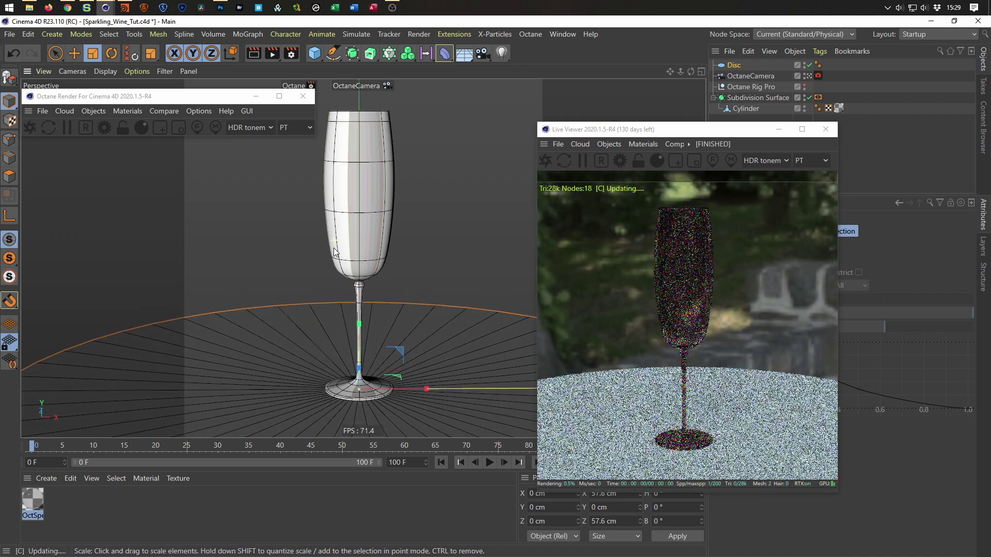
drag(334, 253, 335, 248)
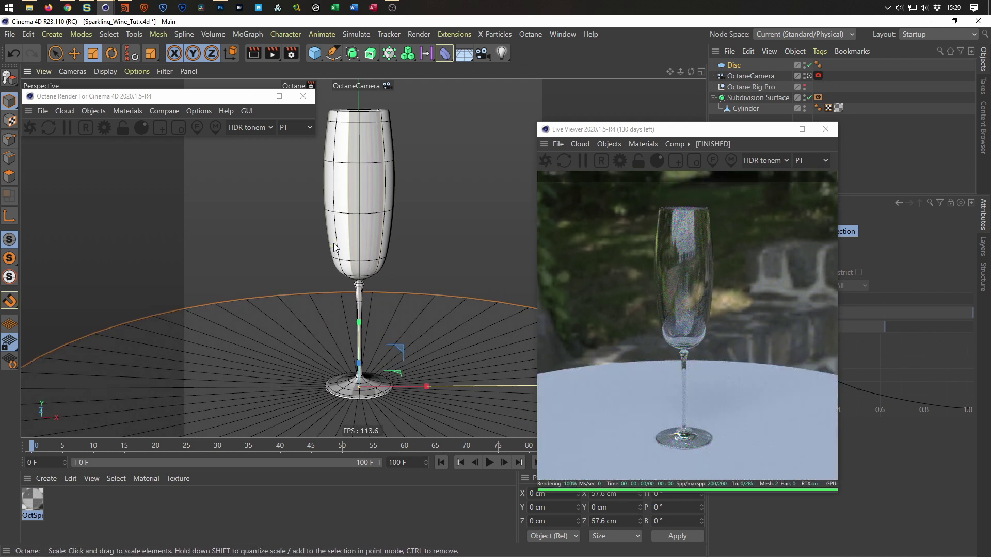
drag(356, 242, 357, 237)
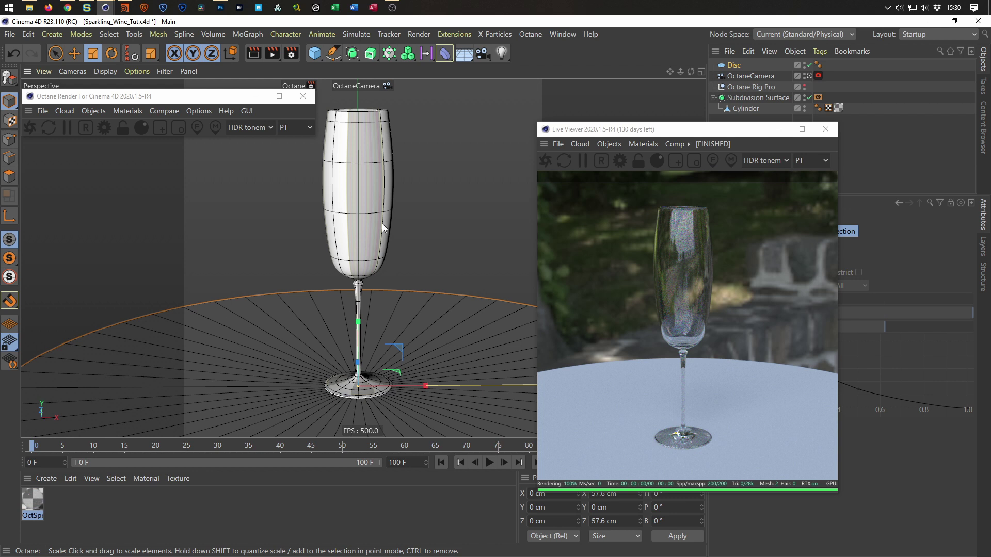
drag(416, 349, 490, 336)
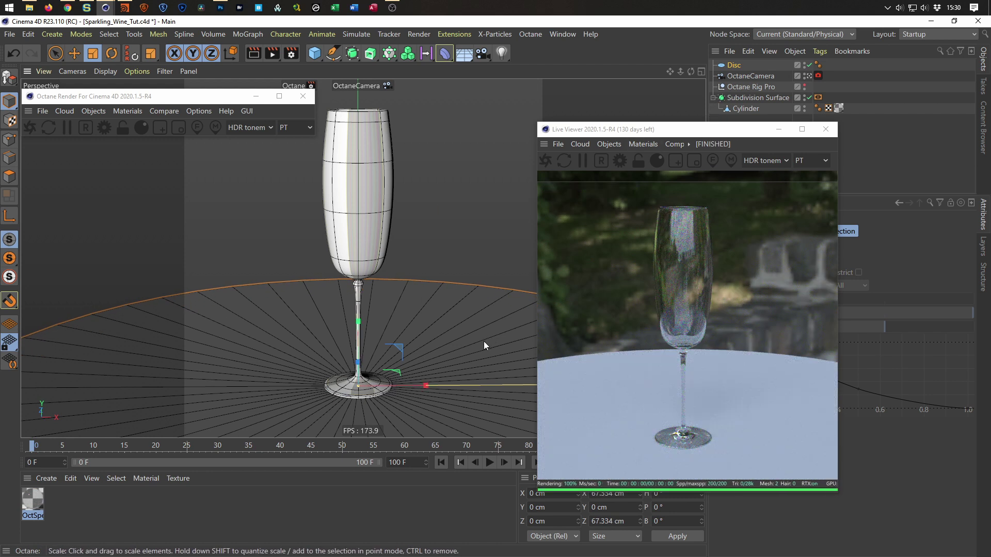
Save the scene and close the Octane Live Viewer
drag(665, 134, 721, 133)
key(ctrl+s)
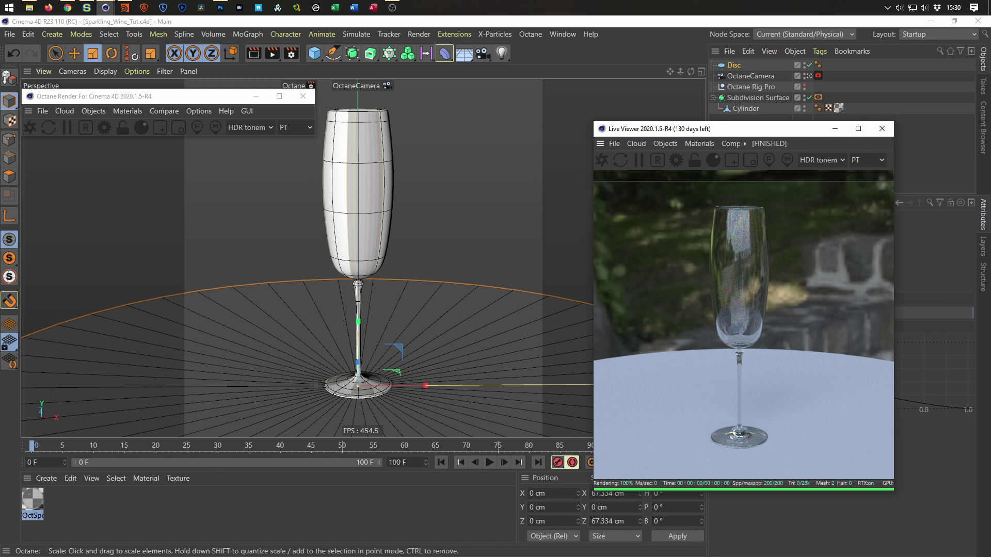
click(882, 129)
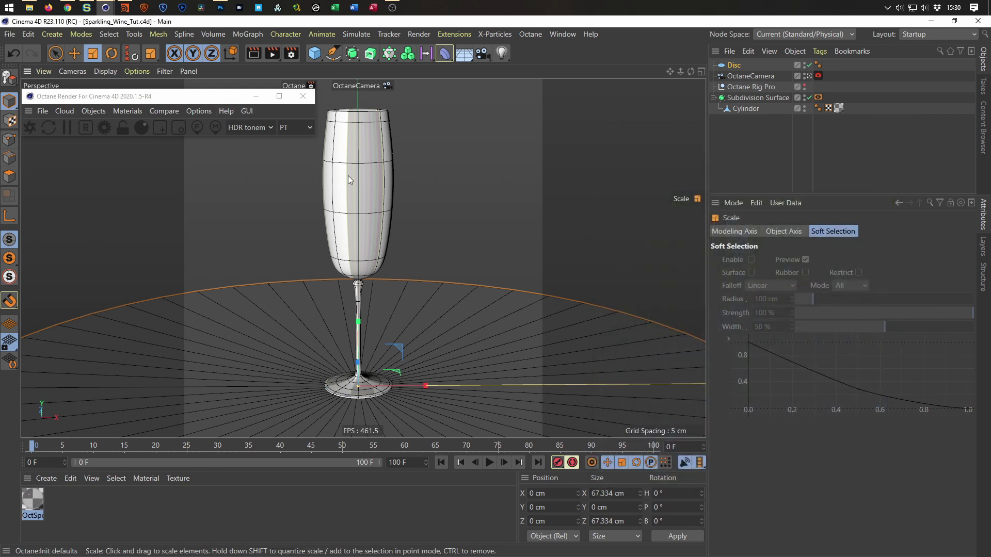
Add a Protection tag to OctaneCamera and switch the viewport to the default camera
click(743, 76)
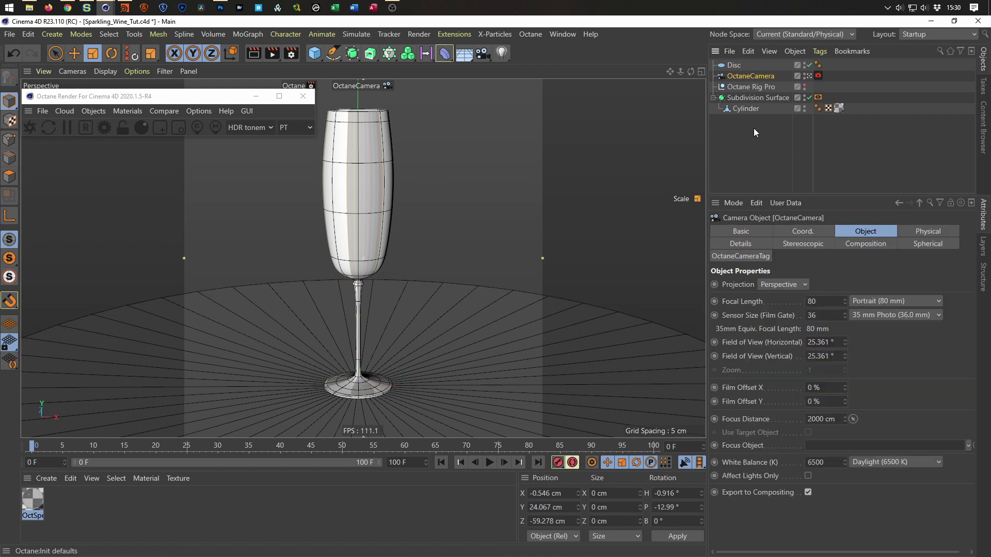
right_click(765, 78)
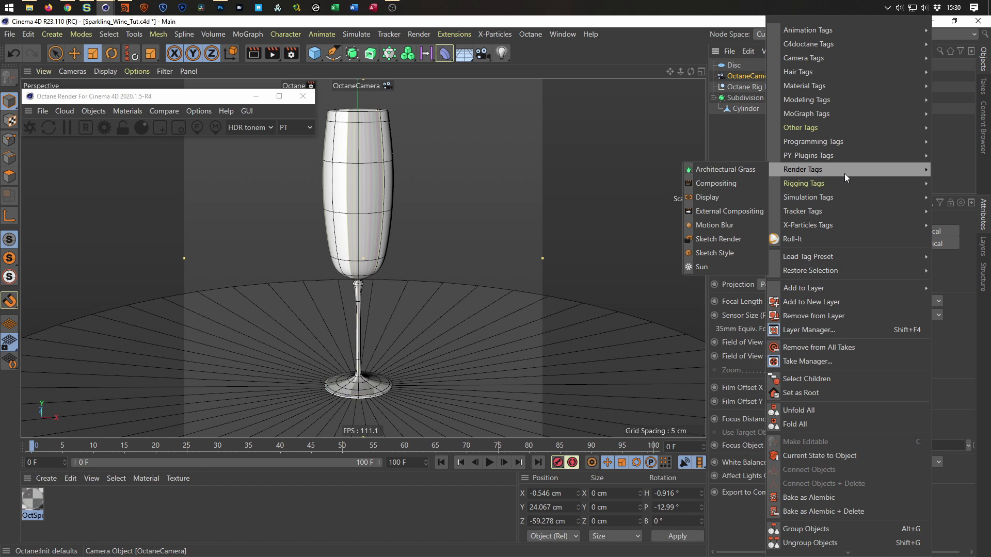
mouse_move(845, 182)
click(710, 337)
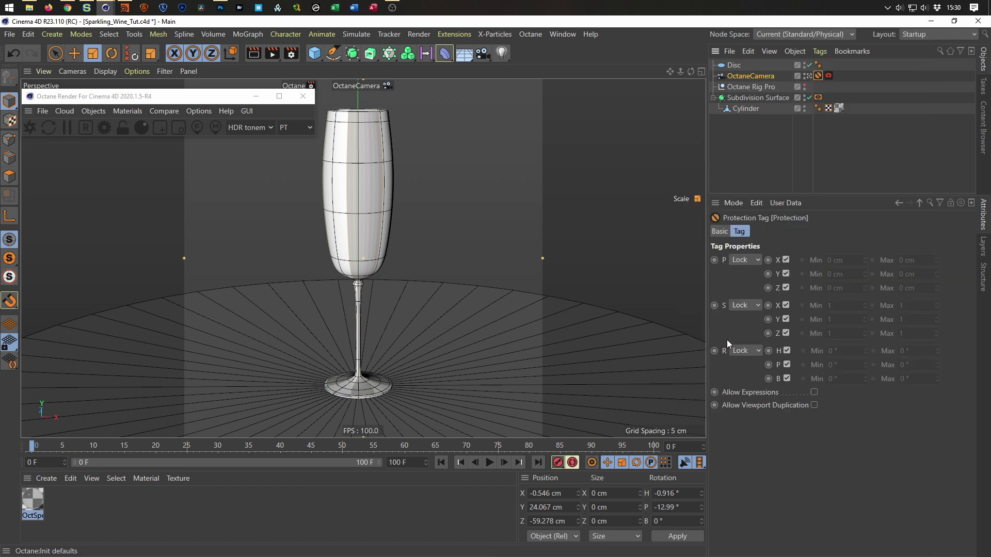
click(808, 76)
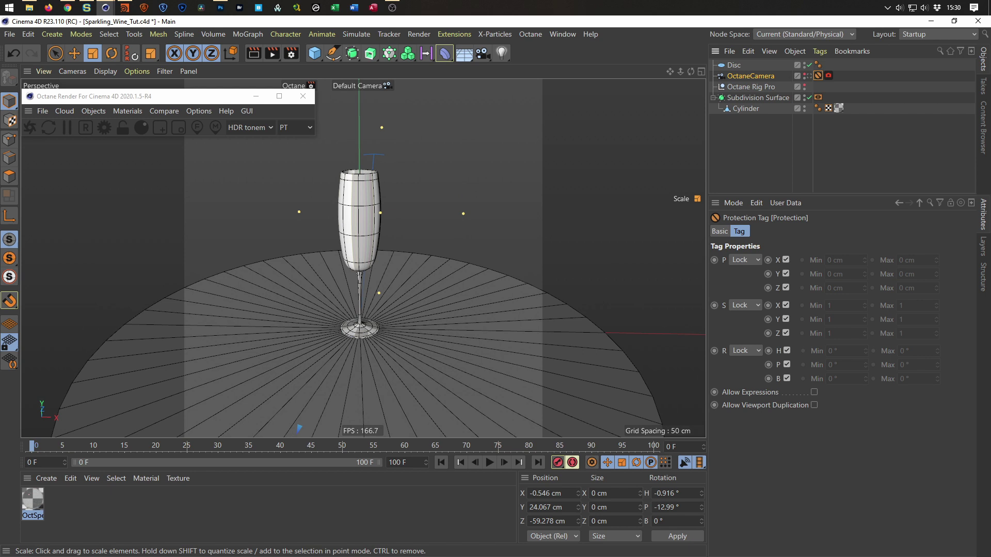
click(392, 8)
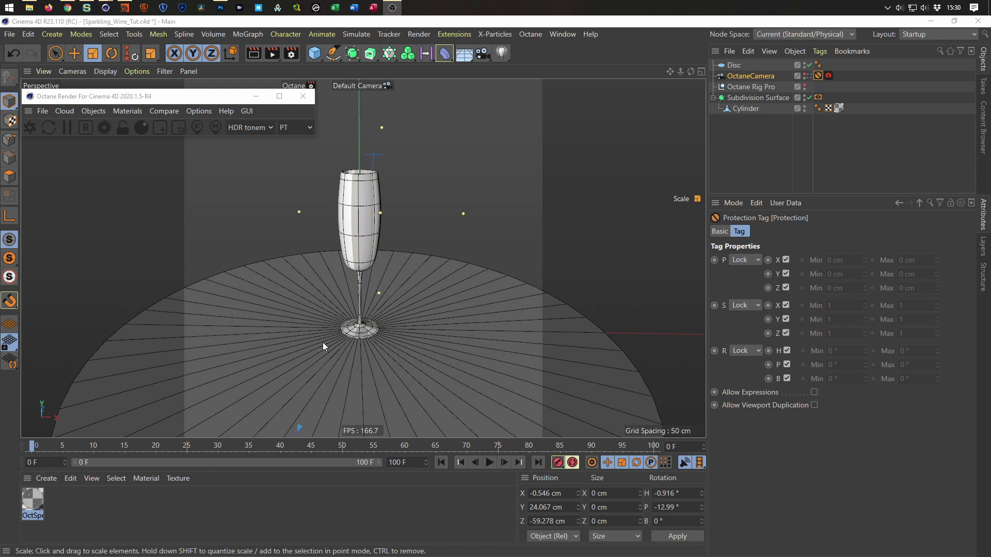
Disable the Subdivision Surface and put the Cylinder in polygon mode with the glass opening in close view
click(808, 97)
scroll(373, 252, up, 10)
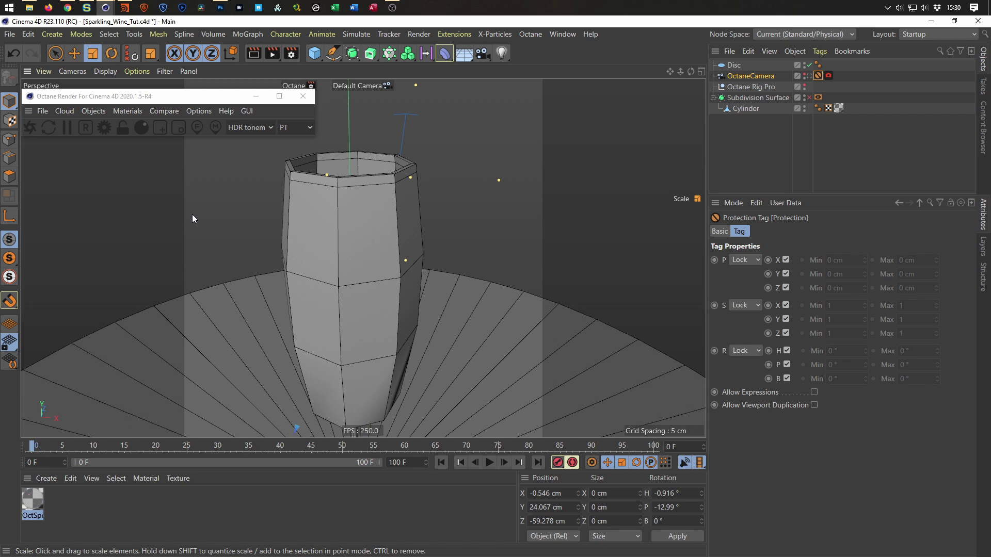
scroll(348, 207, up, 5)
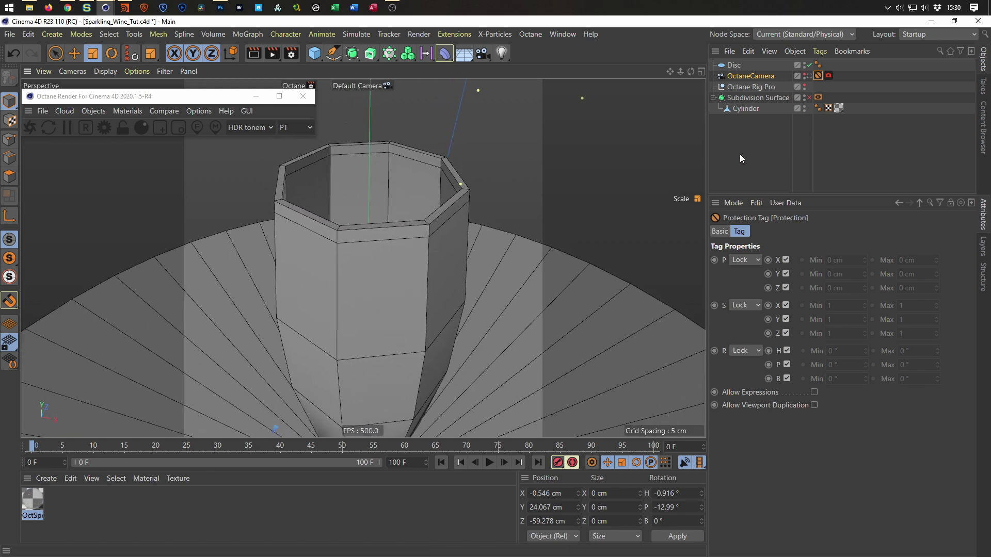
click(746, 109)
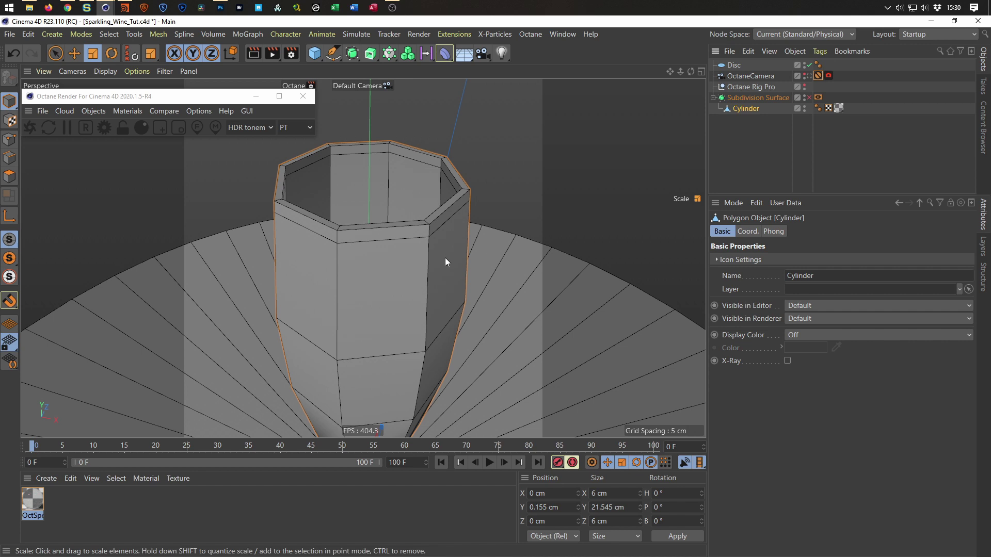
click(9, 176)
mouse_move(345, 250)
alt+mouse_down()
mouse_move(334, 279)
mouse_move(339, 267)
alt+mouse_up()
Select all inner bowl faces of the Cylinder, using a loop selection below the rim and Fill Selection for the rest
key(u)
key(l)
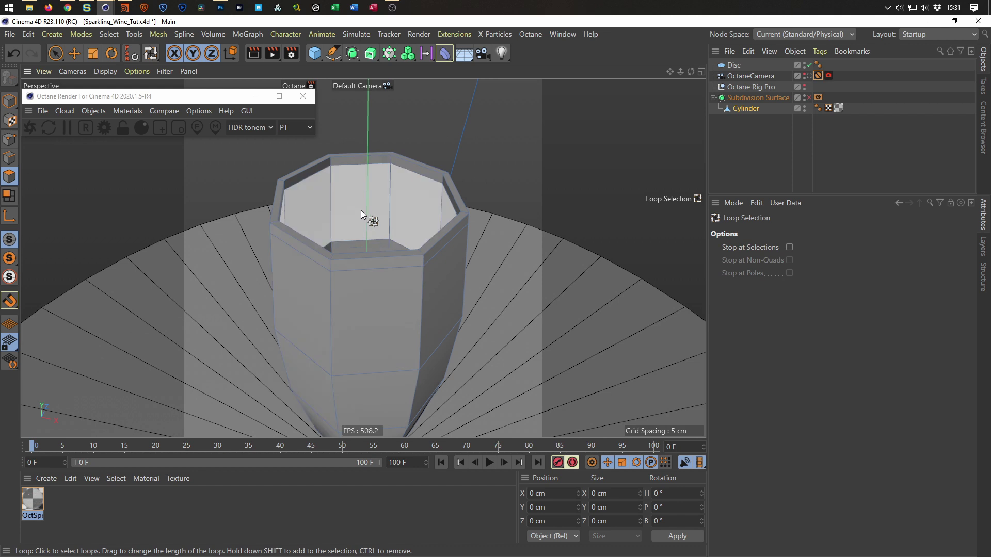
click(383, 194)
alt+drag(363, 275, 364, 215)
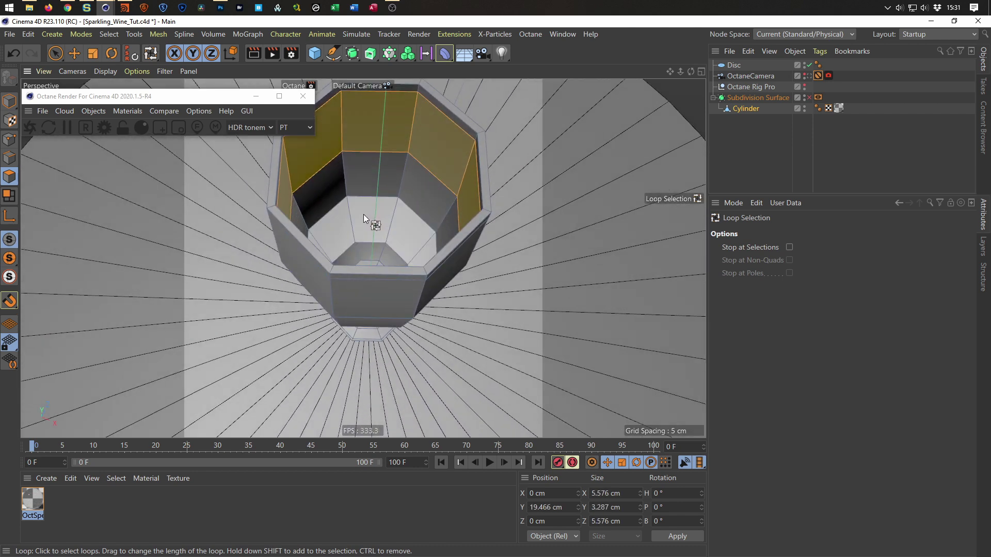
key(u)
key(f)
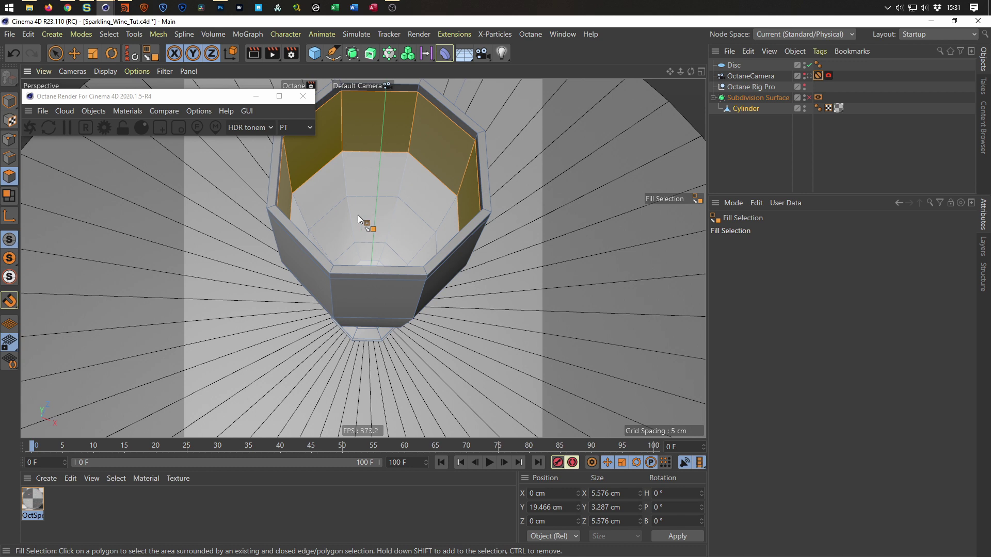
click(377, 198)
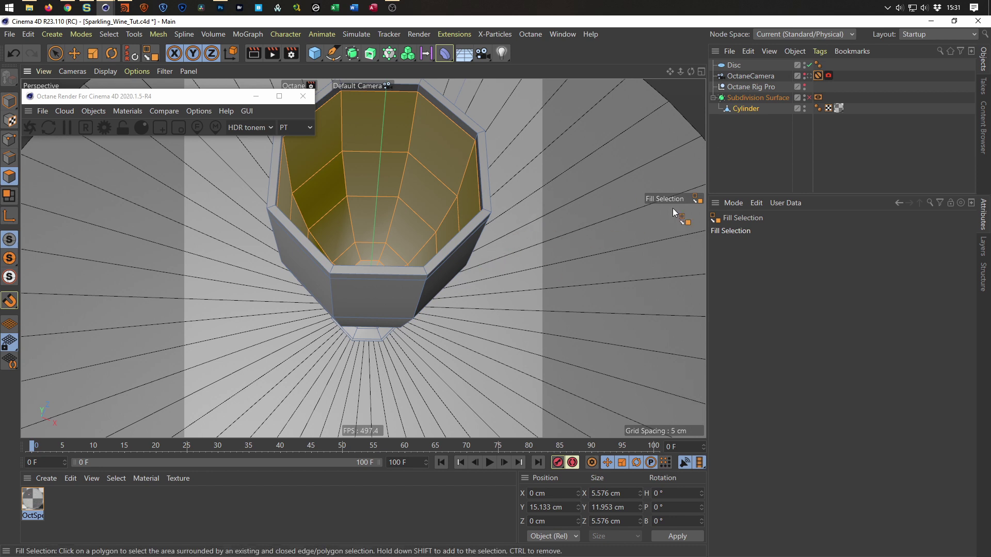
Split the selected inner bowl faces into a separate object and name it Fluid
right_click(745, 135)
click(764, 155)
double_click(752, 121)
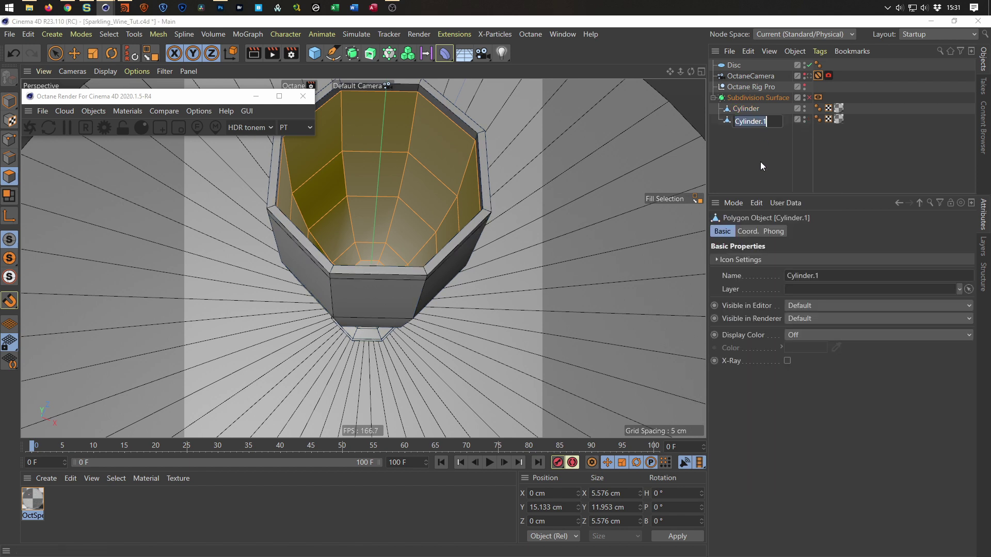
text(Fluid)
key(Return)
Rename the original Cylinder as Glass and save the scene
key(Up)
key(Return)
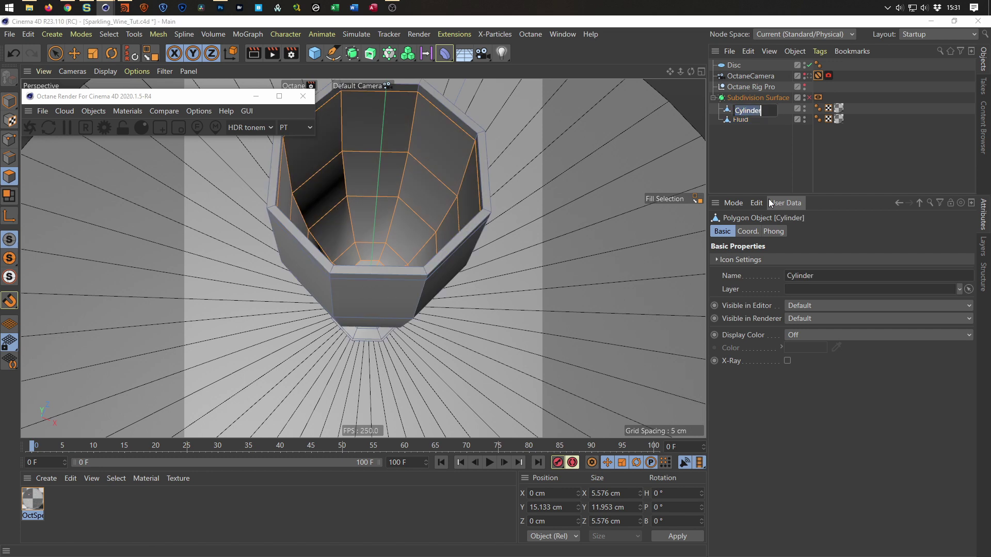
text(Glass)
key(Return)
key(ctrl+s)
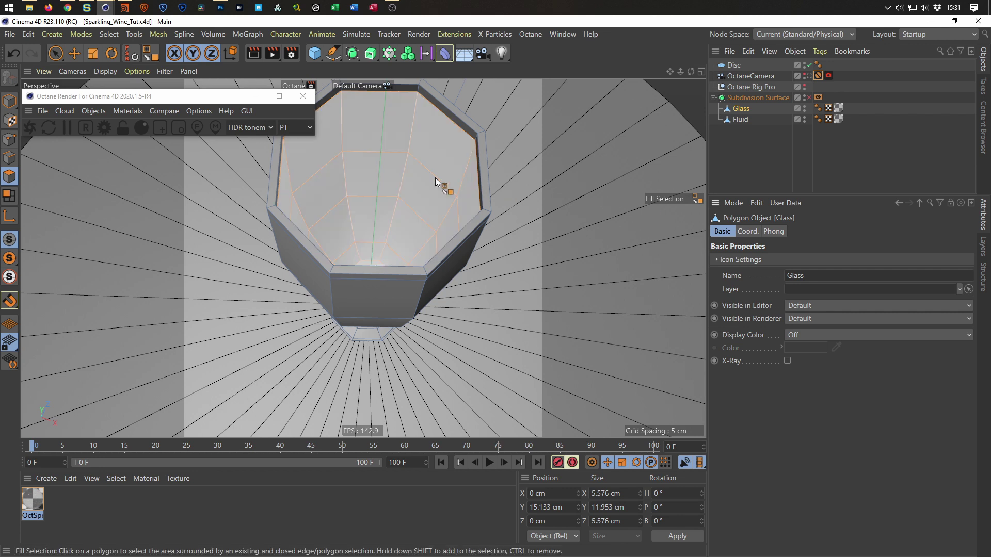
Hide the Glass and the Disc so only the Fluid mesh is shown
click(410, 162)
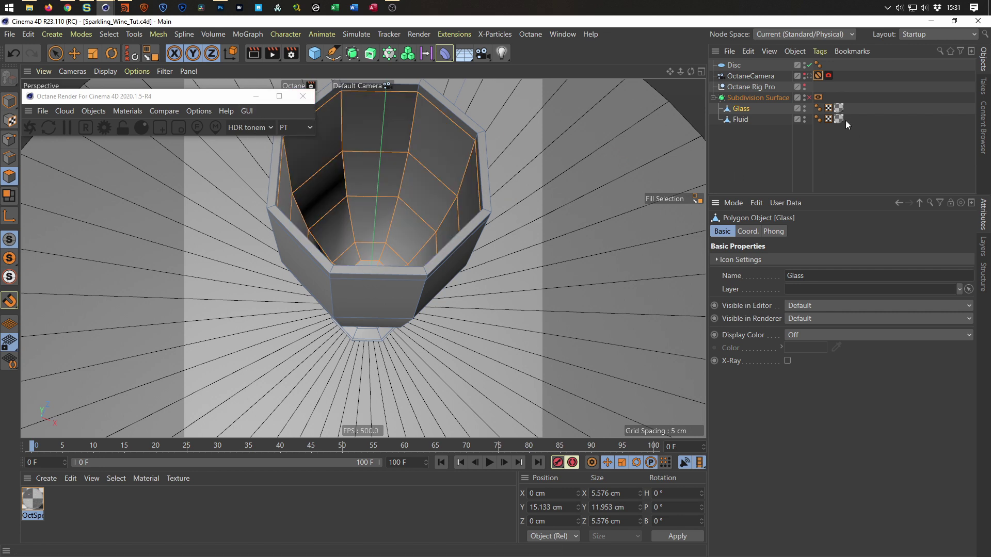
ctrl+click(805, 110)
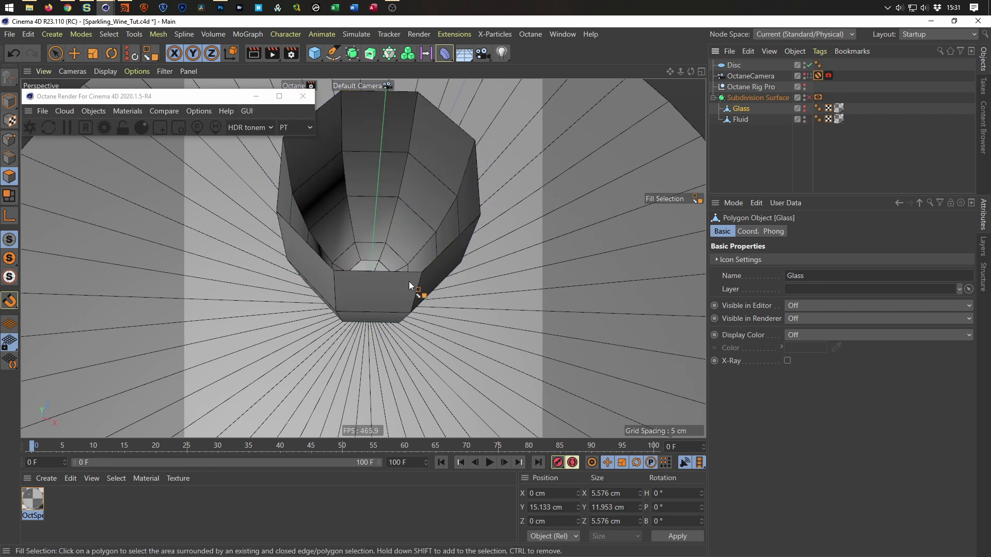
alt+drag(408, 281, 405, 338)
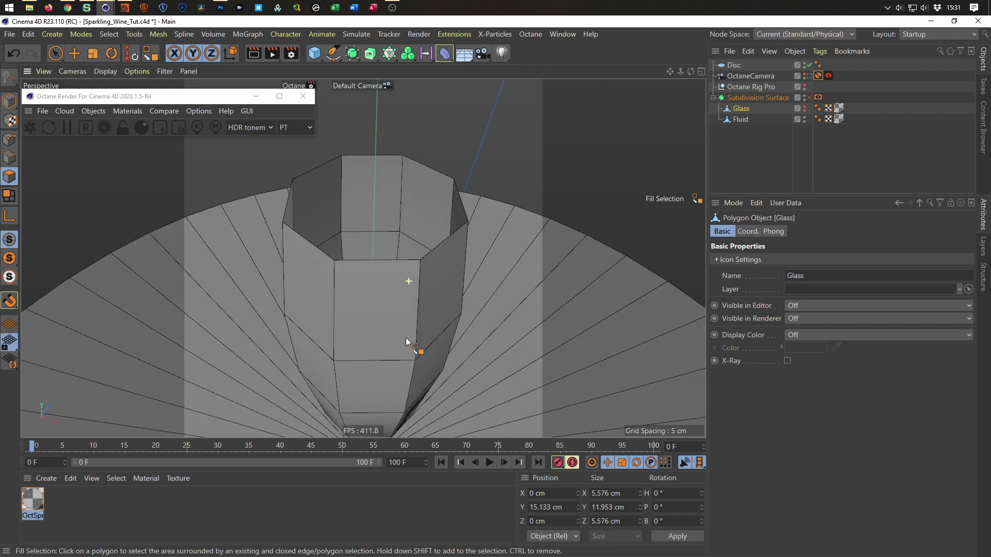
ctrl+click(806, 66)
mouse_move(414, 289)
alt+mouse_down()
mouse_move(401, 280)
mouse_move(393, 221)
mouse_move(373, 305)
mouse_move(385, 193)
mouse_move(382, 324)
mouse_move(394, 203)
mouse_move(388, 302)
mouse_move(393, 204)
mouse_move(408, 209)
mouse_move(416, 279)
alt+mouse_up()
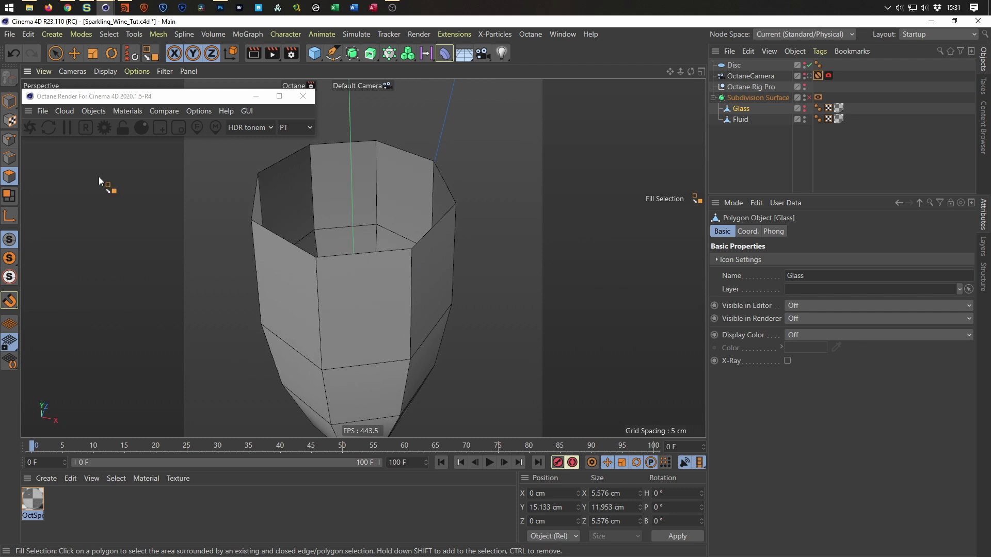
Reverse the normals of the Fluid object's polygons so they face outward
click(10, 180)
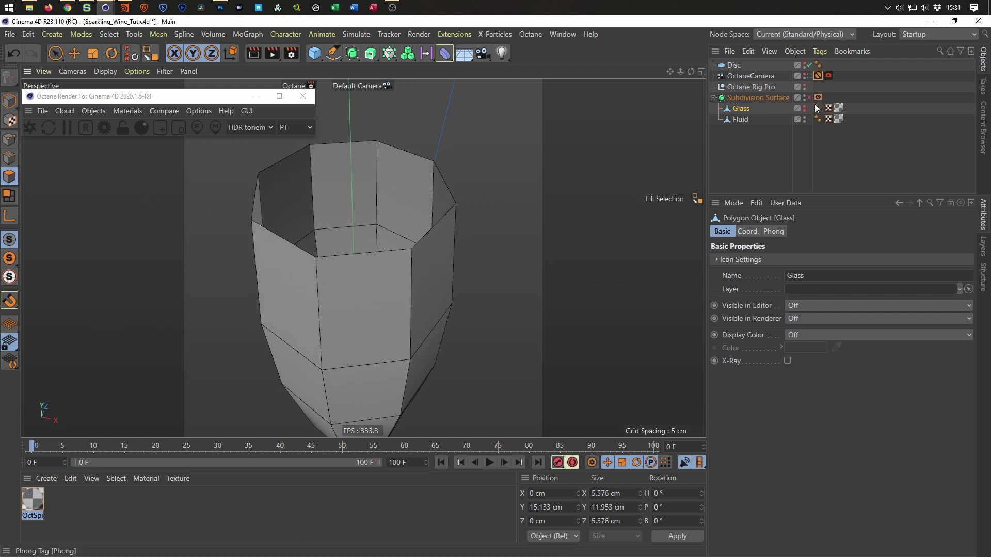
click(740, 121)
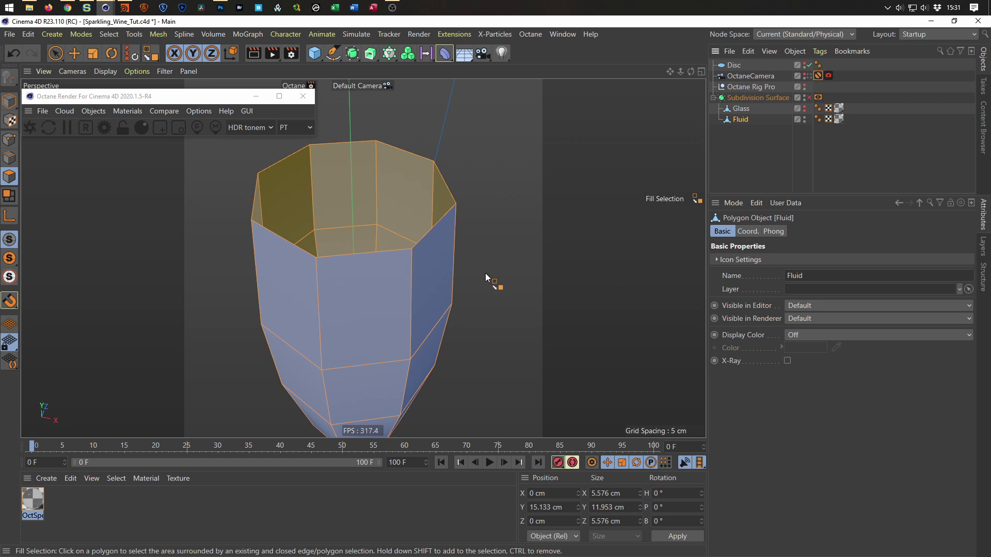
alt+drag(474, 281, 417, 249)
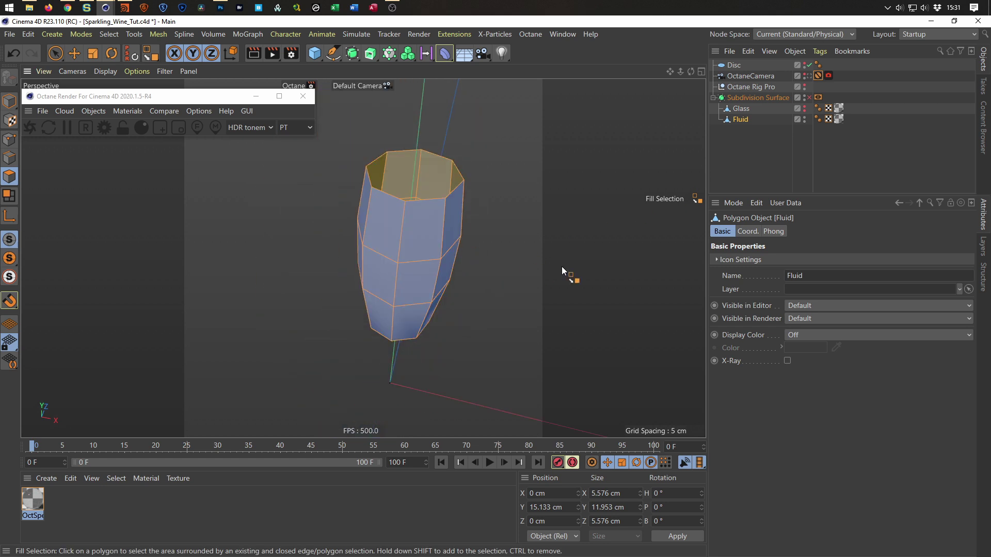
mouse_move(436, 325)
alt+mouse_down()
mouse_move(416, 412)
mouse_move(432, 317)
mouse_move(431, 338)
alt+mouse_up()
alt+drag(438, 291, 425, 323)
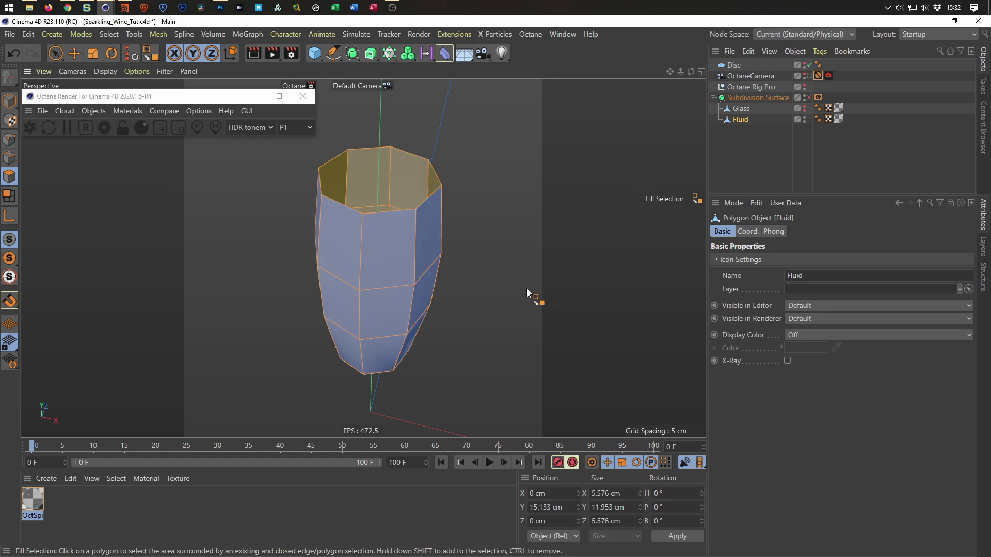
right_click(513, 216)
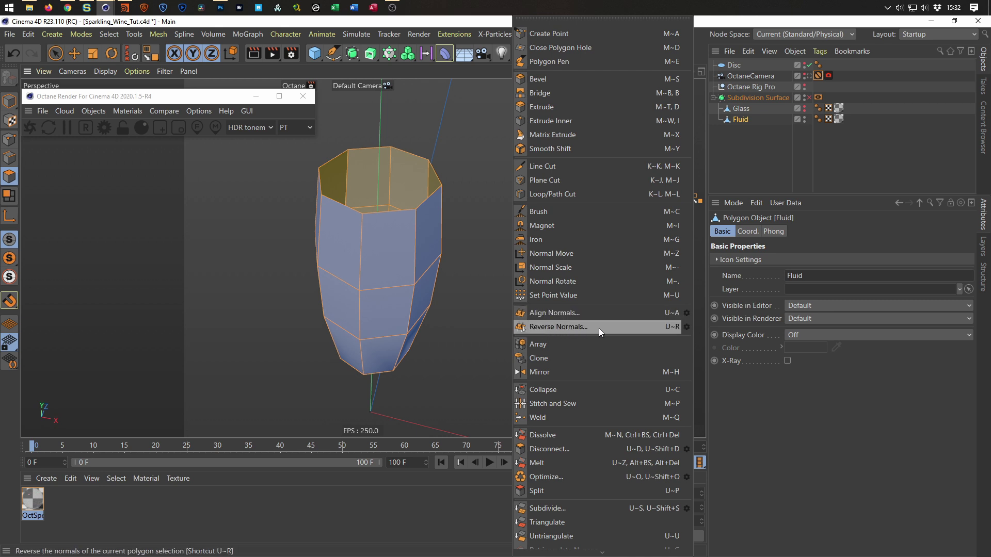
click(577, 326)
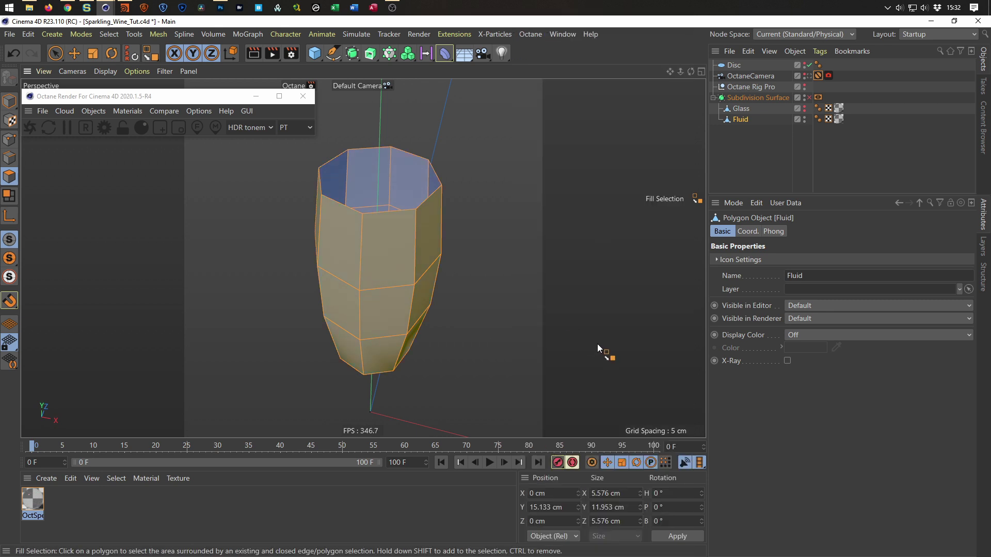
Close the open top of the Fluid mesh with an N-gon using Close Polygon Hole
right_click(503, 274)
click(521, 287)
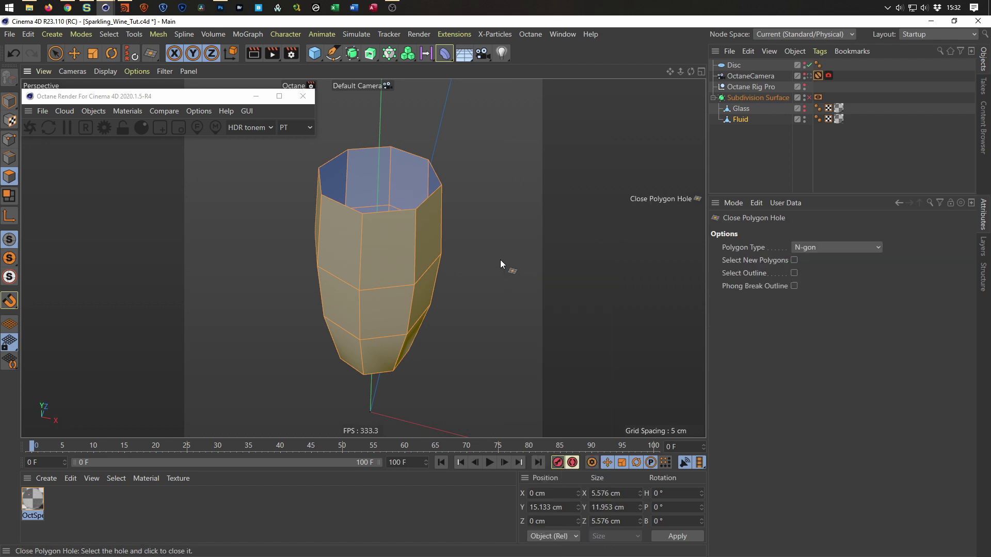
click(411, 158)
alt+drag(463, 214, 406, 284)
Select only the new cap polygon on top of the Fluid with Live Selection
key(u)
key(l)
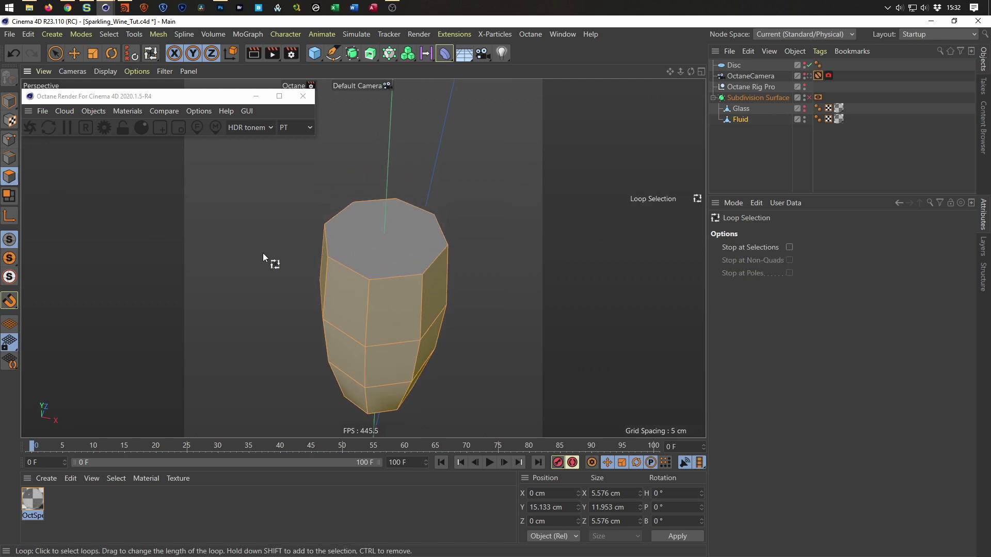
key(9)
click(389, 256)
scroll(407, 256, up, 5)
scroll(401, 261, up, 2)
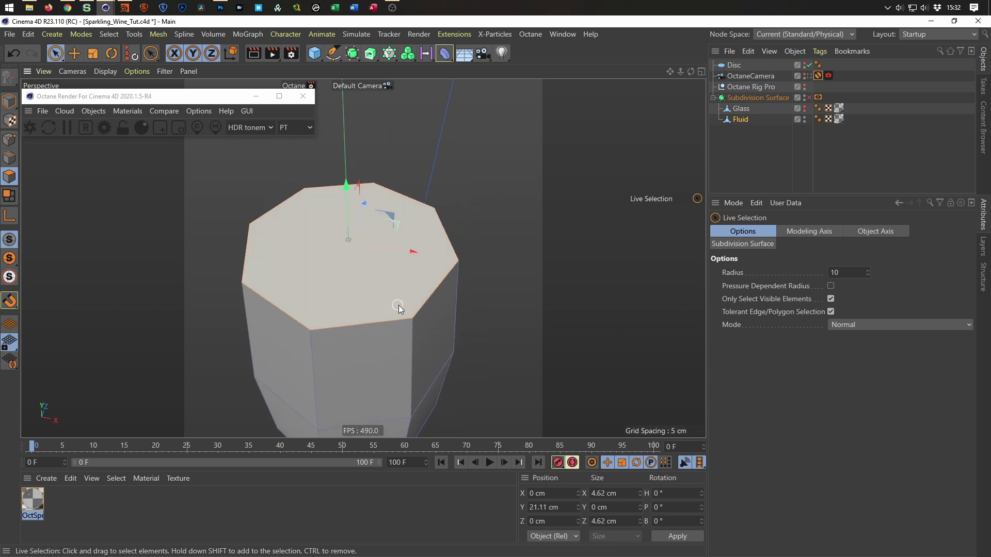
Inset the cap polygon by 0.1 cm with Extrude Inner and lower it by about 0.08 cm
key(i)
drag(491, 311, 437, 313)
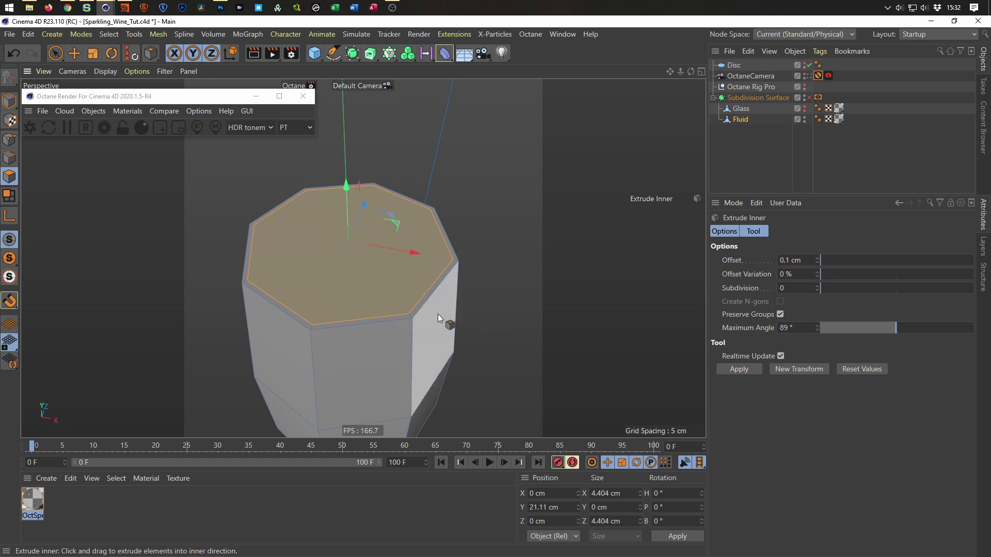
drag(347, 186, 346, 189)
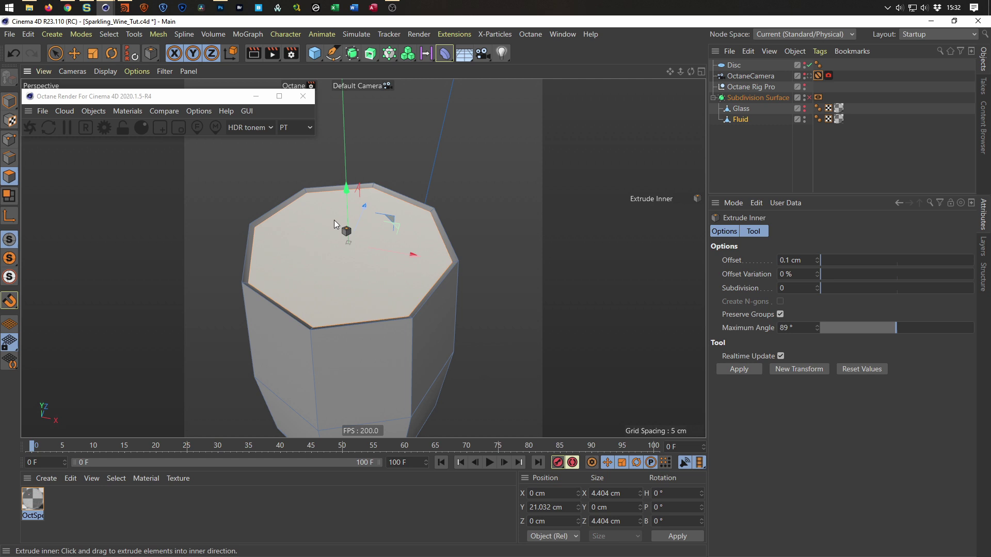
mouse_move(395, 303)
alt+mouse_down()
mouse_move(373, 314)
mouse_move(406, 267)
mouse_move(391, 320)
alt+mouse_up()
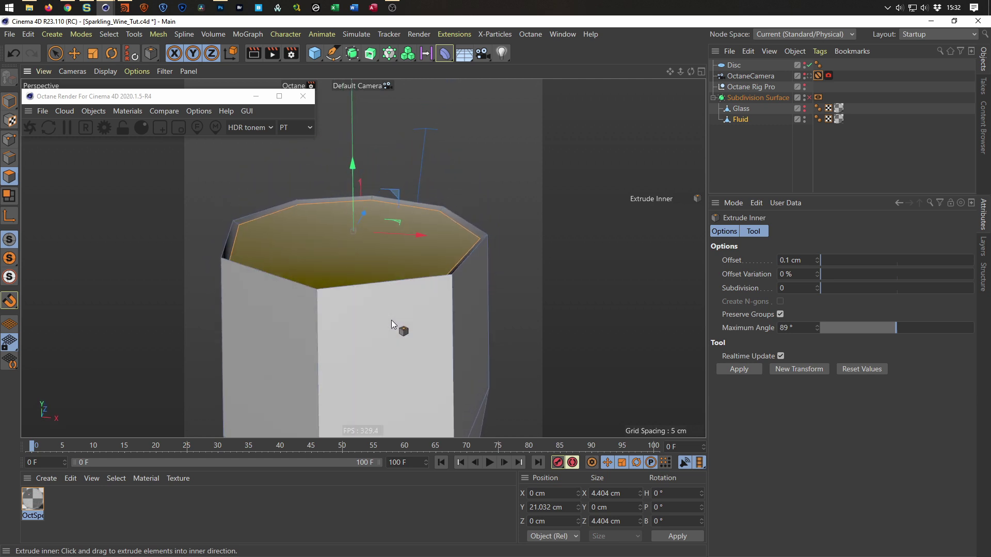
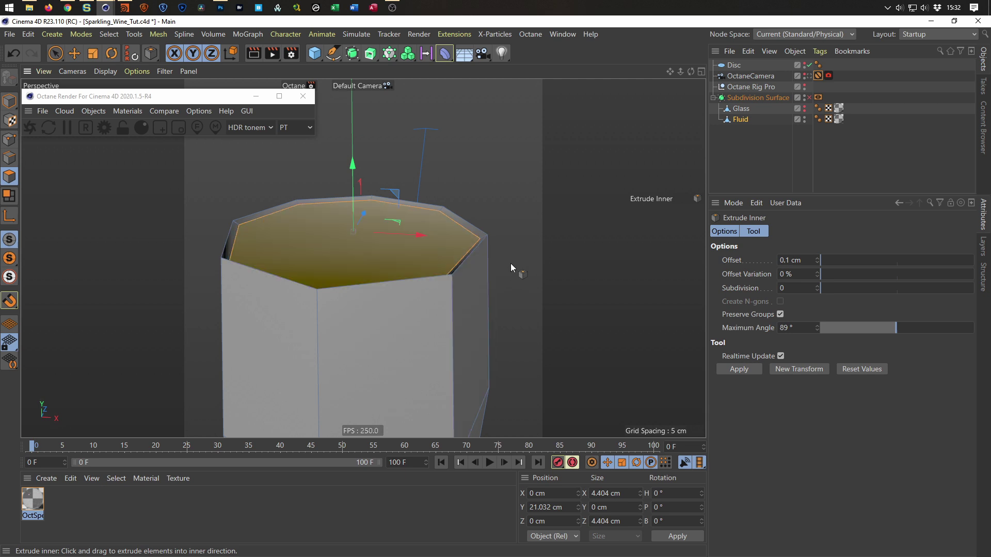
Scale the lowered cap face slightly and inset it by 0.05 cm and again by 1.2 cm
key(t)
mouse_move(518, 327)
mouse_down()
mouse_move(526, 321)
mouse_move(516, 316)
mouse_up()
key(i)
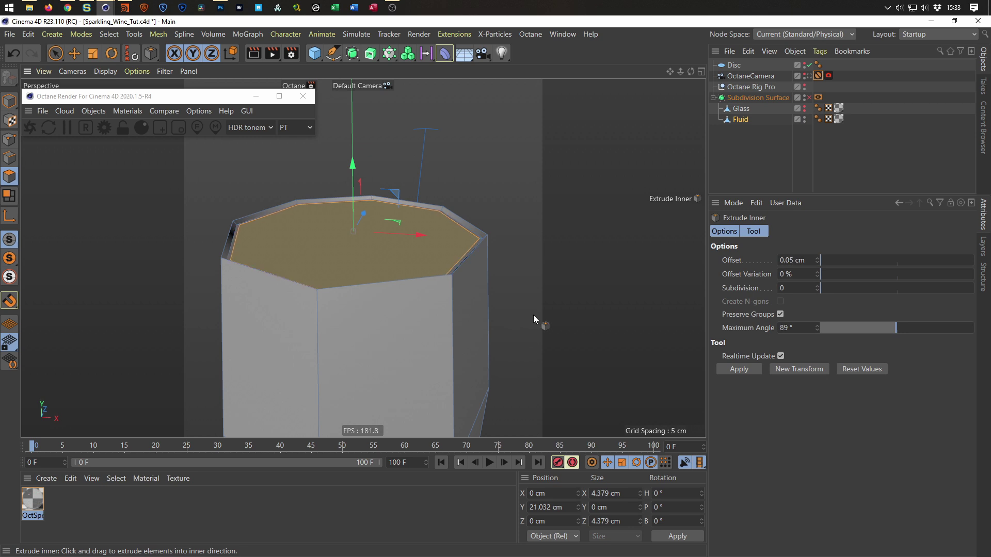
drag(541, 313, 571, 313)
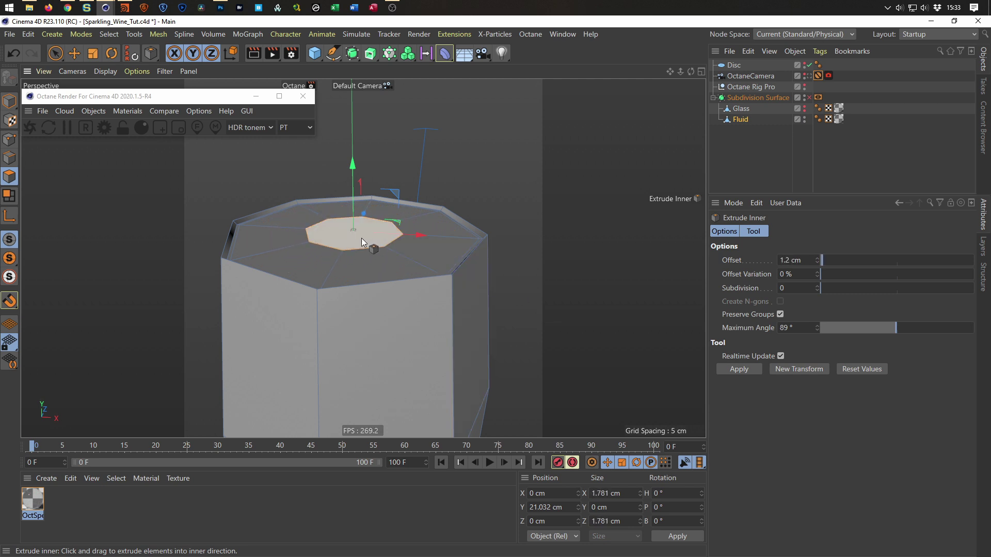
Cut the small central octagon of the Fluid cap into four quads with two crossing corner-to-corner line cuts
scroll(362, 238, up, 4)
alt+drag(380, 209, 396, 200)
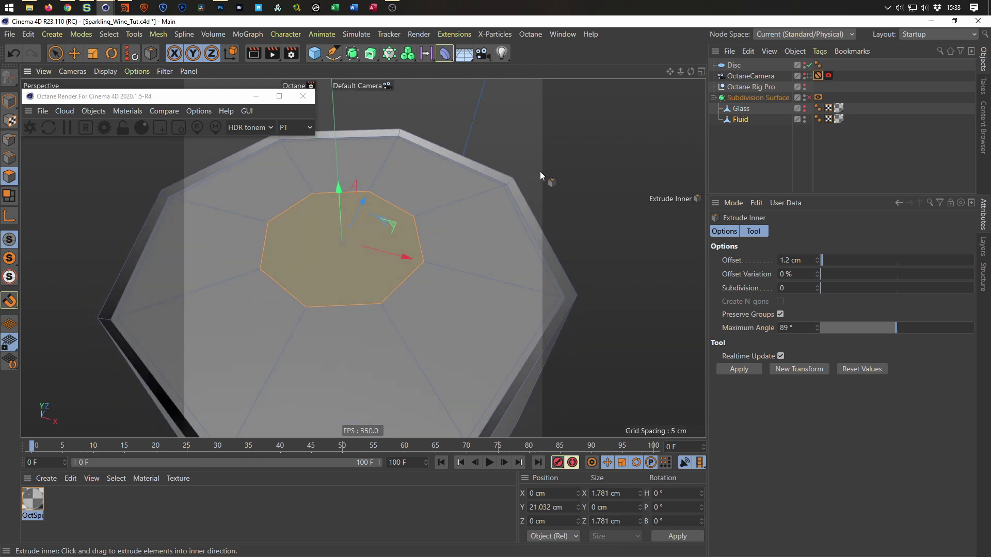
key(k)
key(k)
click(314, 193)
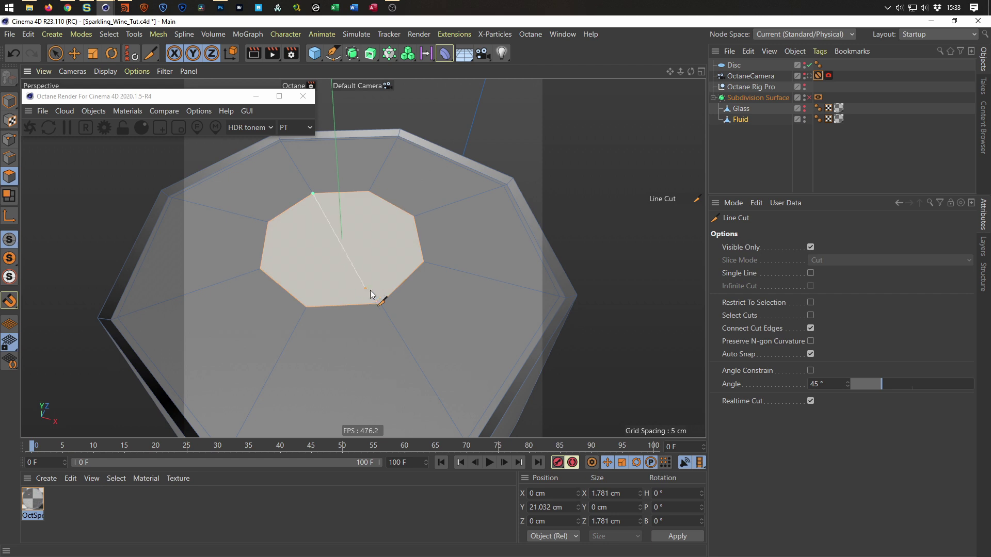
click(381, 304)
click(260, 269)
click(413, 216)
alt+drag(397, 305, 394, 262)
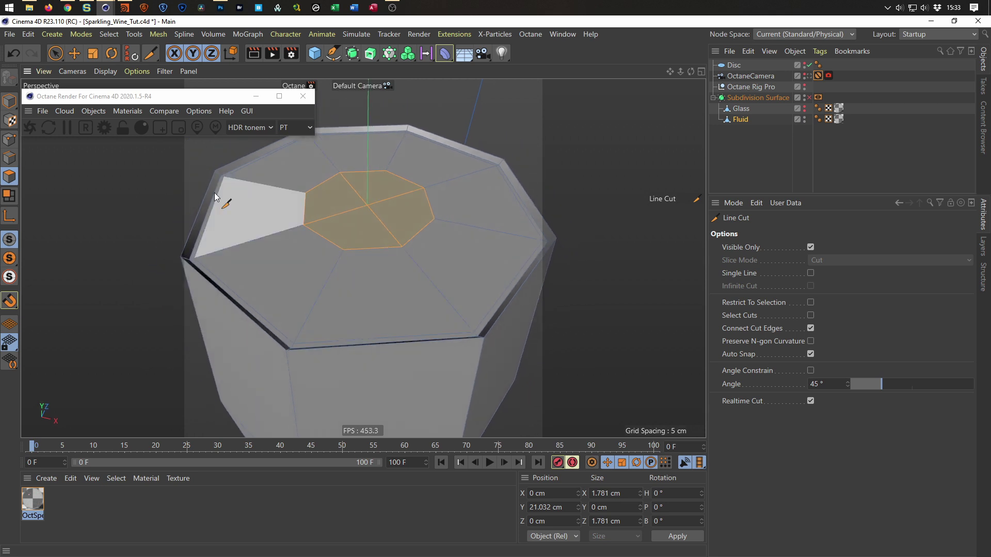
Switch to model mode and add a Null object named Glass
click(9, 101)
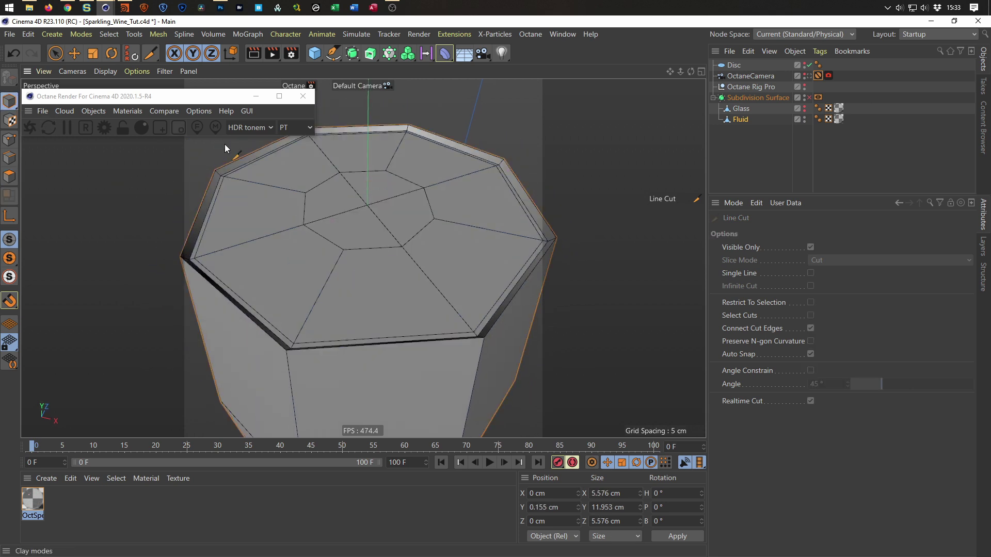
click(741, 109)
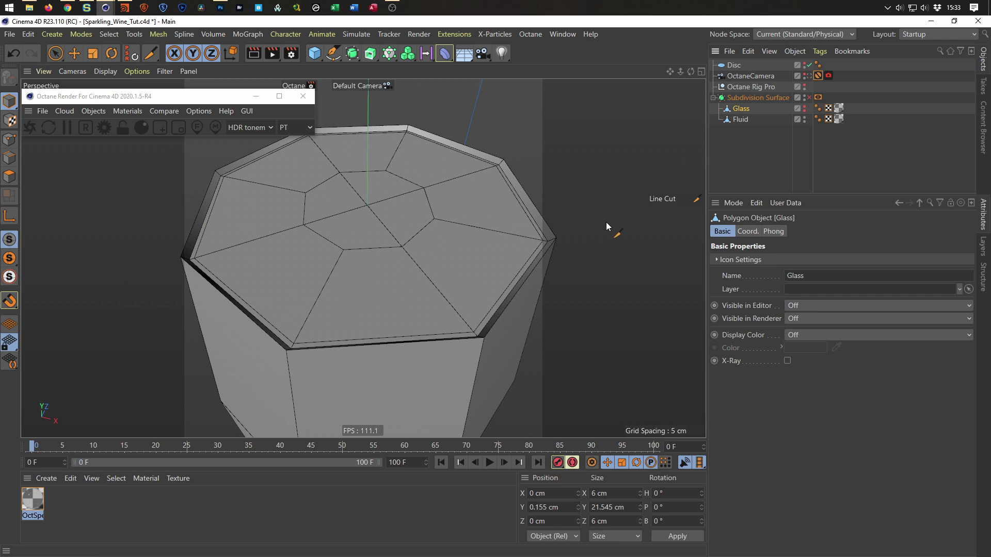
scroll(422, 291, down, 5)
scroll(434, 281, up, 8)
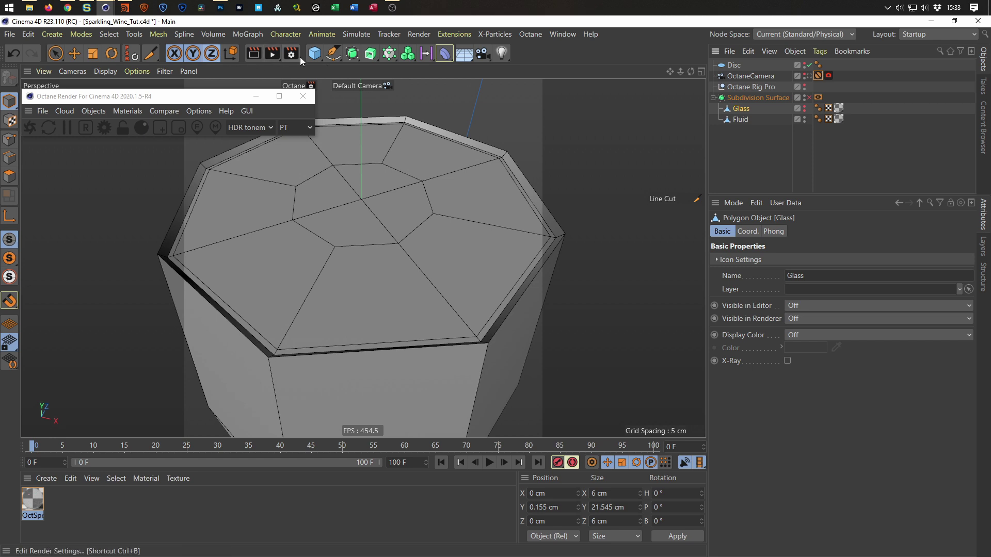
click(318, 55)
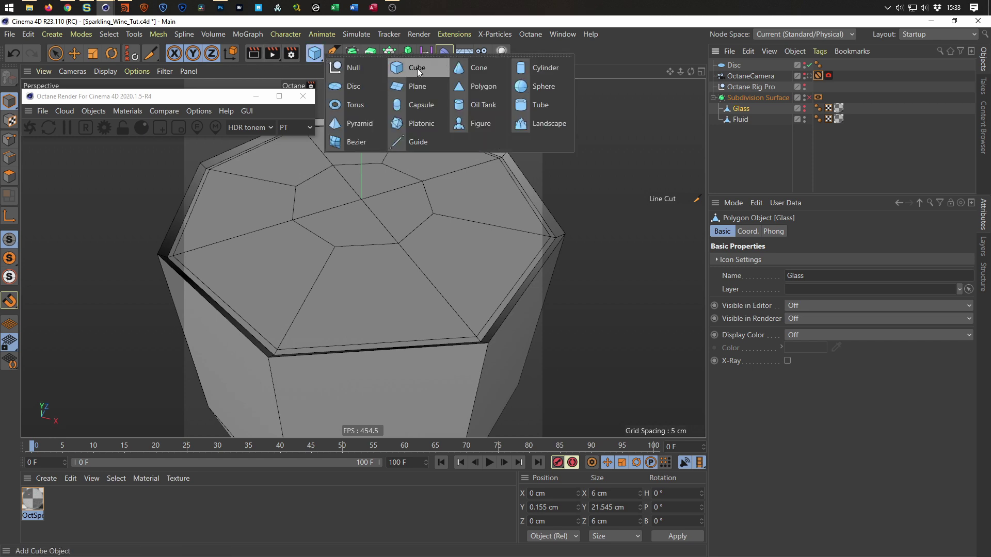
click(352, 67)
double_click(736, 65)
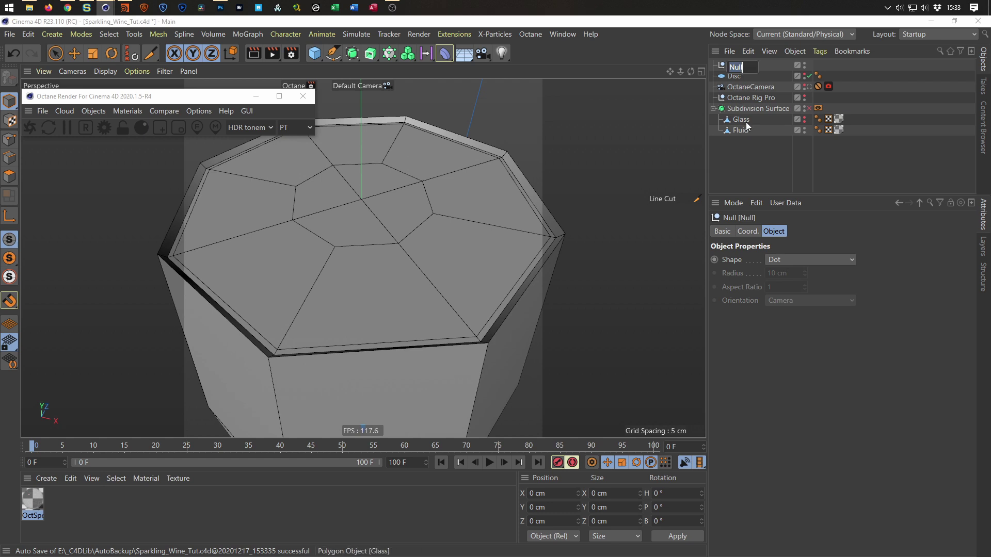
text(Glas)
key(Return)
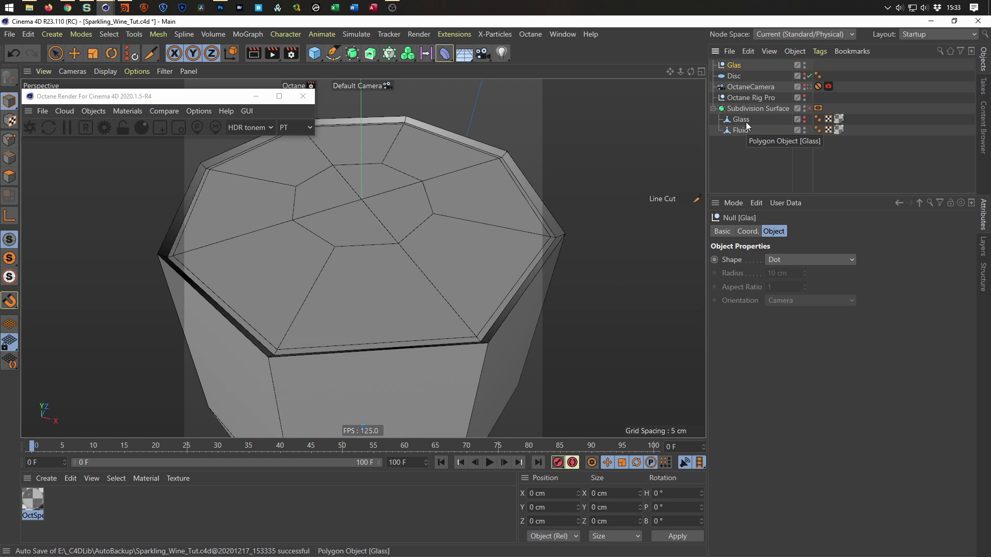
text(s)
key(Return)
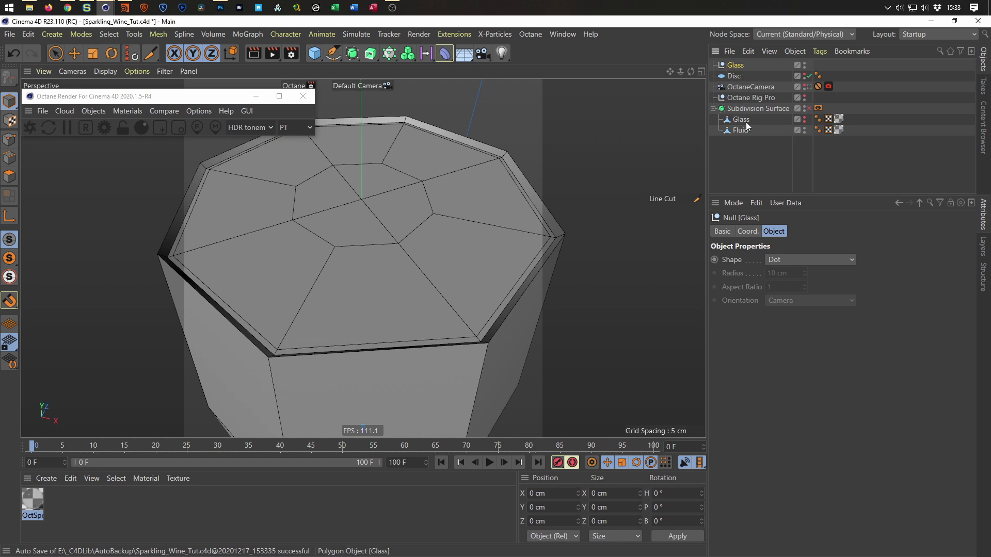
Place the Glass null inside the Subdivision Surface as parent of the Glass and Fluid meshes, and enable the Subdivision Surface
drag(736, 65, 744, 111)
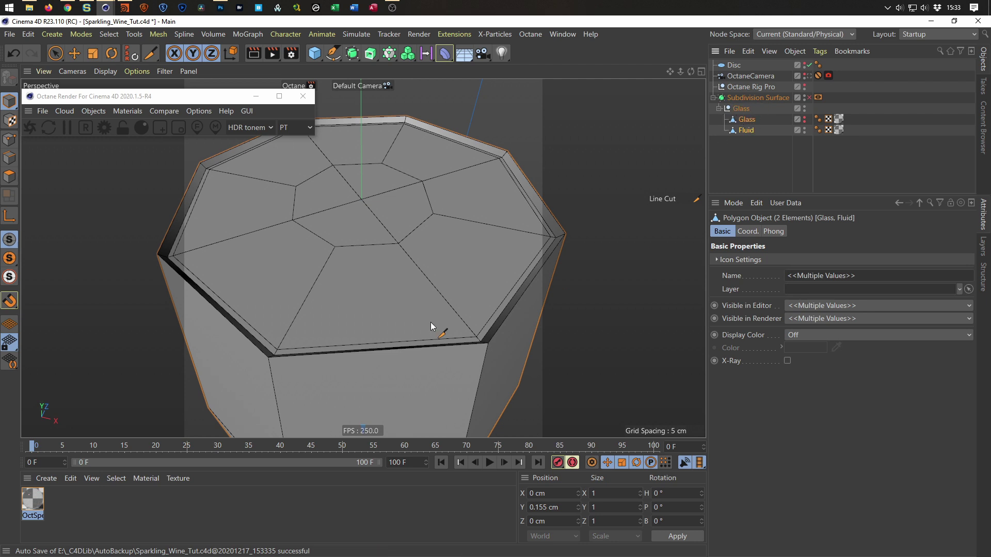
alt+drag(447, 324, 579, 255)
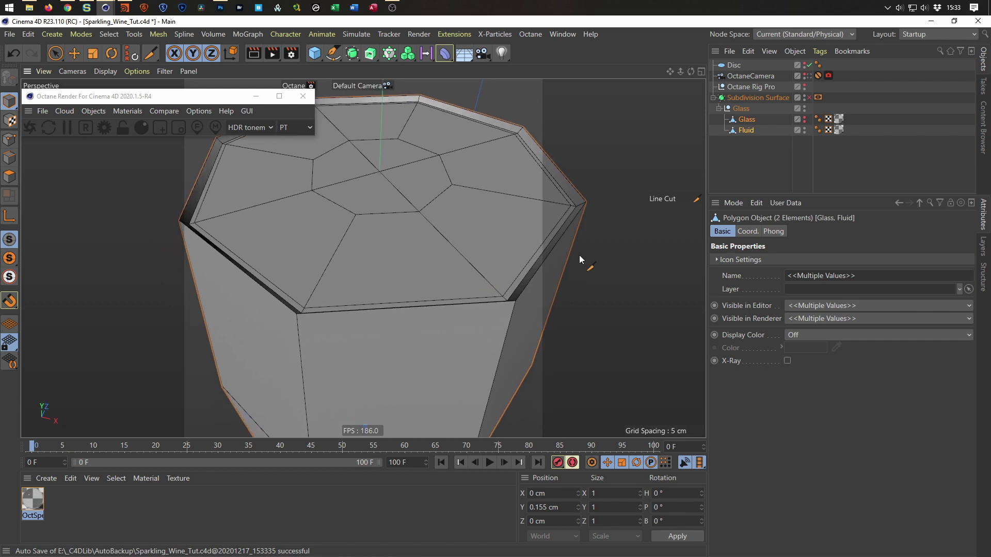
click(808, 98)
alt+drag(547, 302, 525, 333)
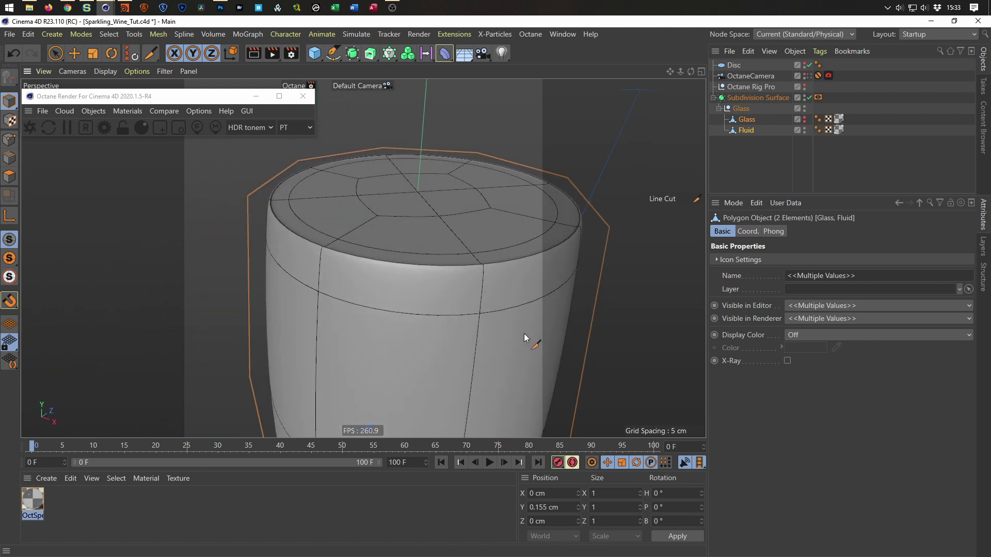
Unhide the Glass mesh and compare the fluid level with the glass rim in perspective and front view
alt+right_drag(262, 227, 413, 290)
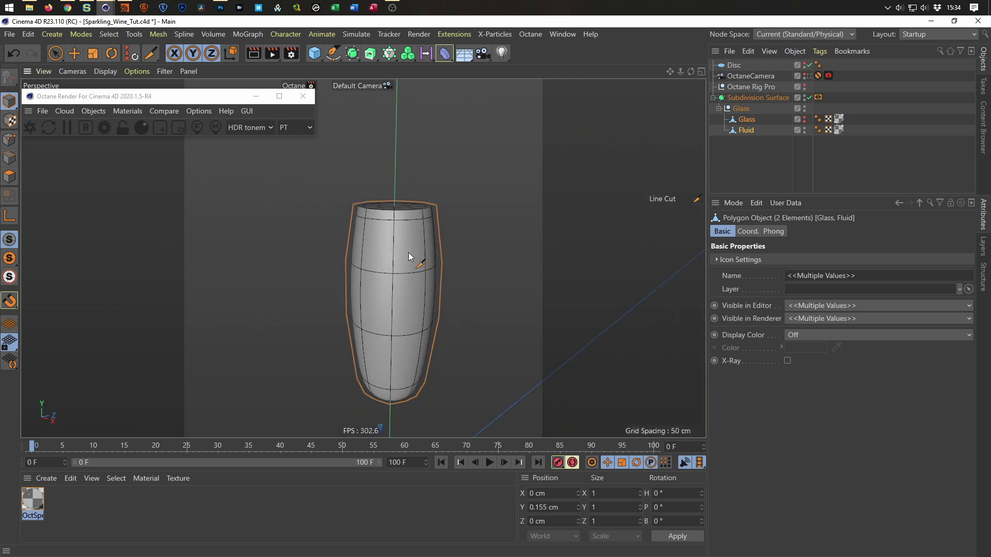
alt+drag(408, 264, 397, 245)
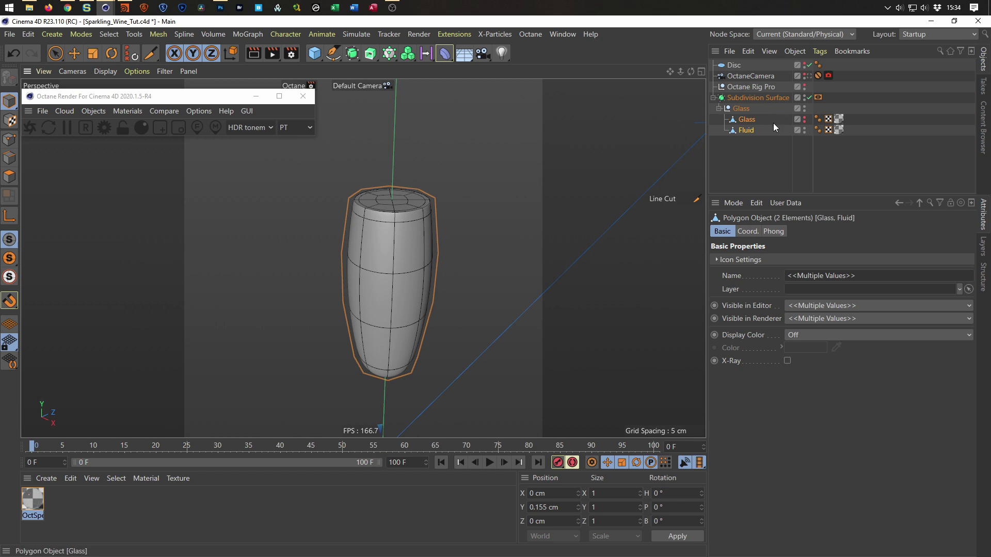
click(805, 120)
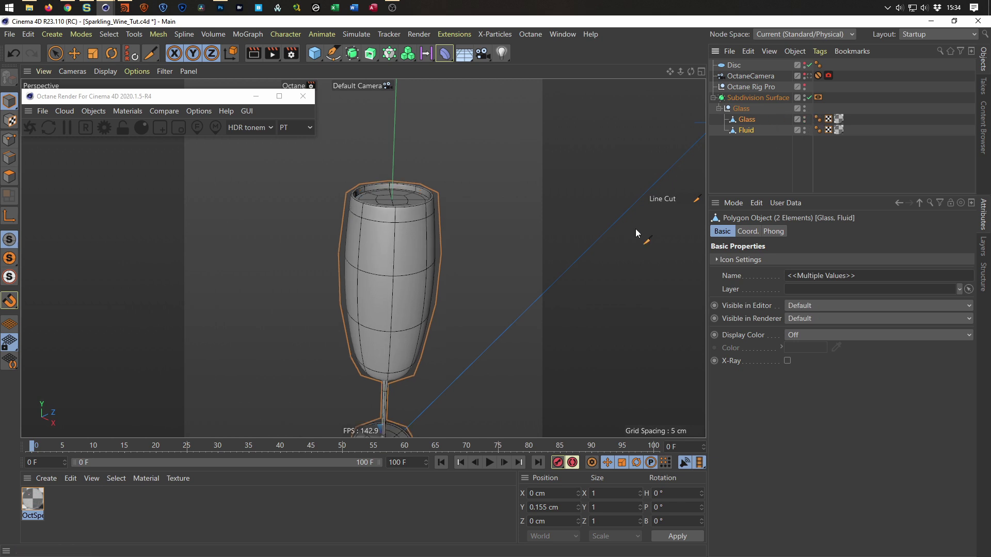
scroll(382, 219, up, 5)
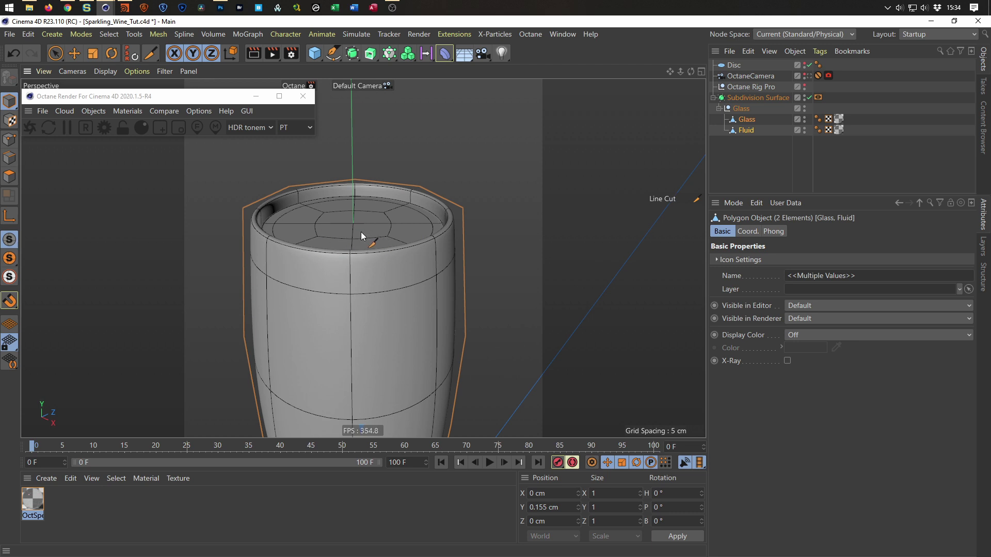
middle_click(392, 278)
middle_click(450, 308)
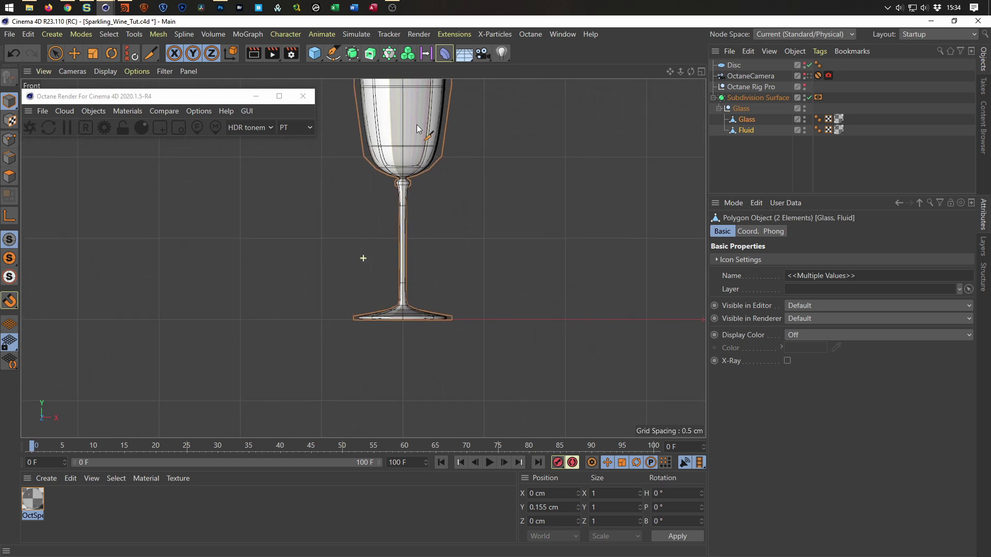
alt+middle_drag(416, 125, 415, 318)
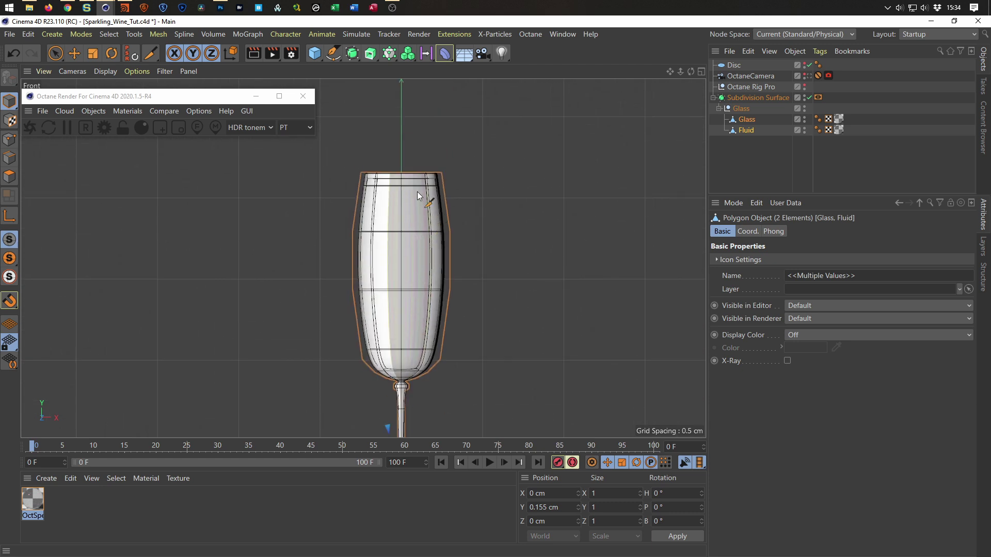
scroll(413, 183, up, 3)
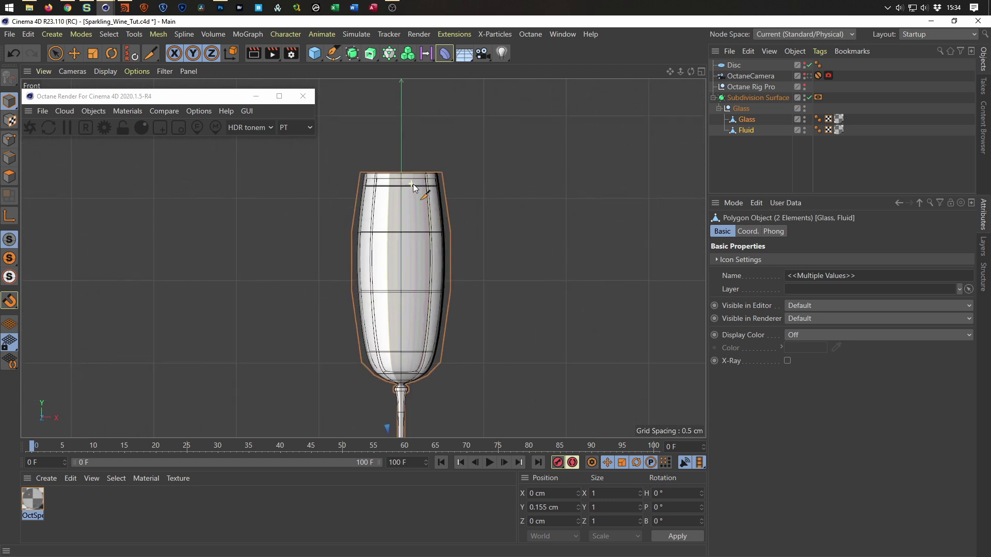
Disable the Subdivision Surface and hide the Glass mesh so only the low-poly Fluid mesh is displayed
click(751, 131)
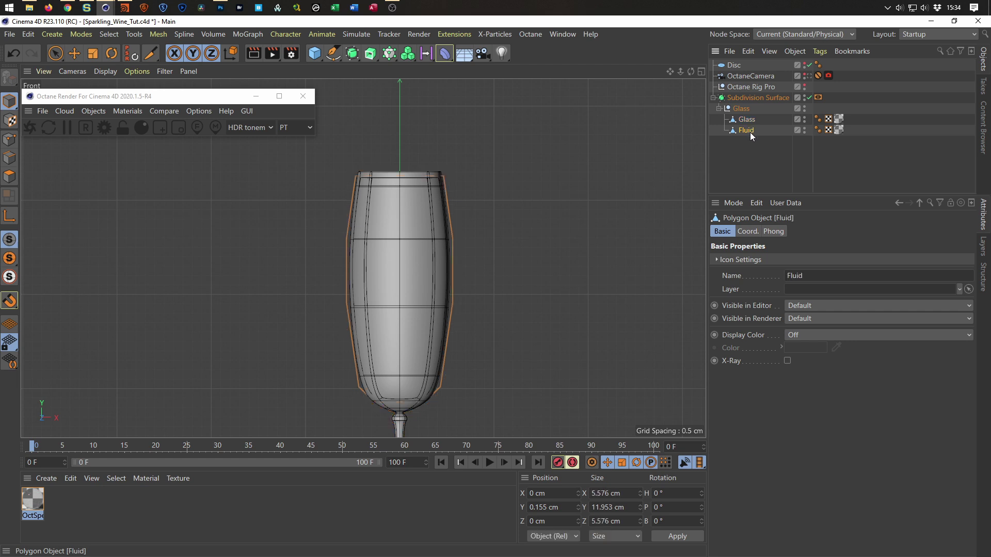
scroll(444, 190, up, 3)
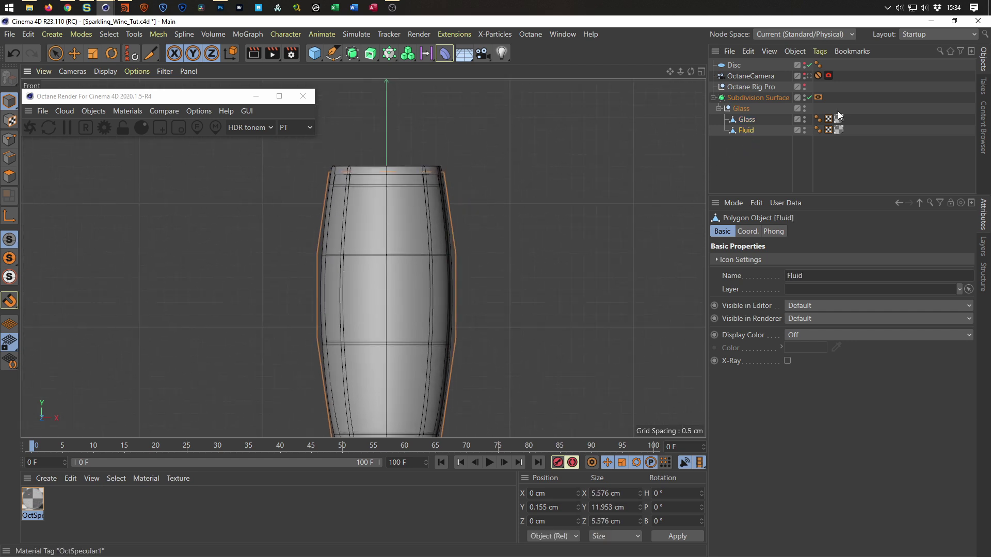
click(818, 97)
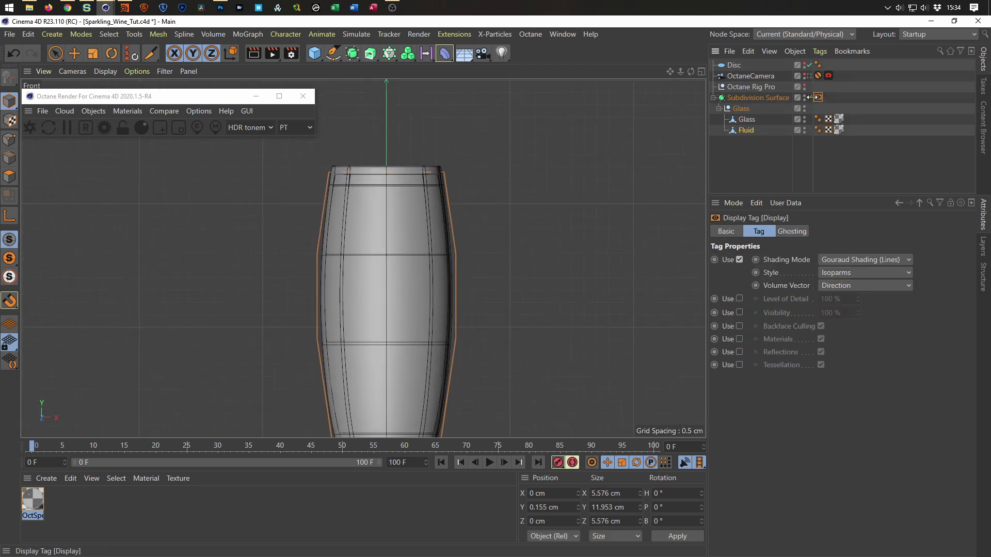
click(808, 97)
middle_drag(437, 233, 435, 250)
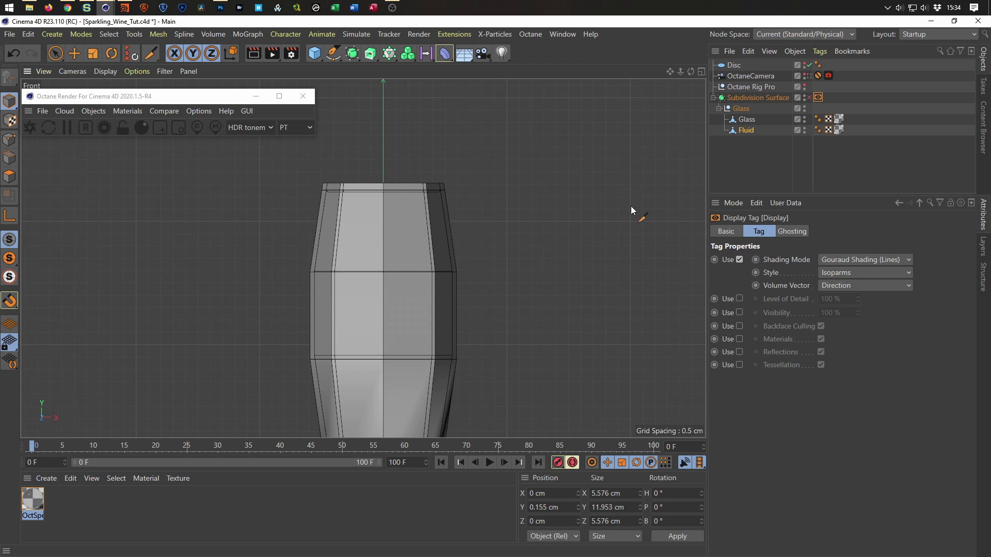
click(804, 120)
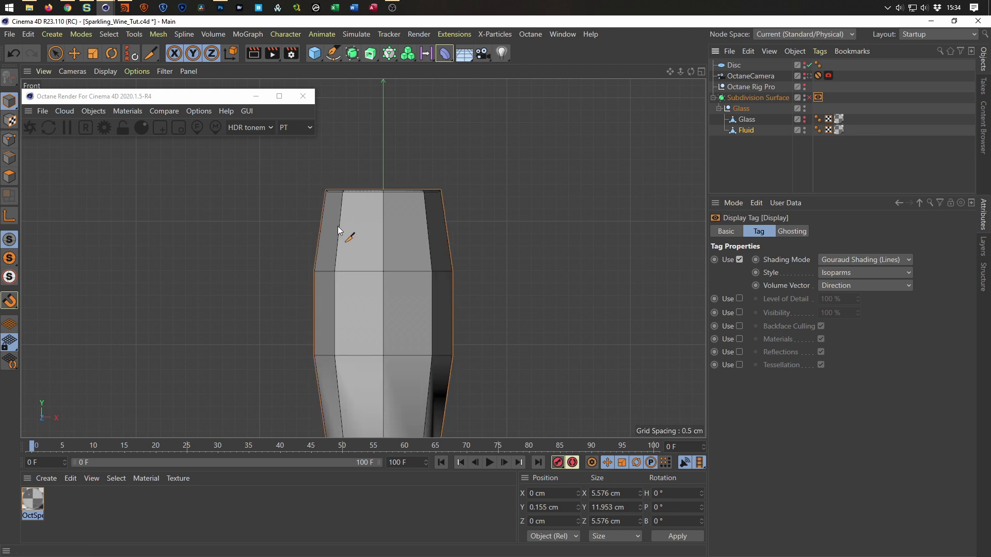
Plane-cut the Fluid mesh horizontally about midway between its top rim and the first edge loop below it
click(744, 131)
key(Return)
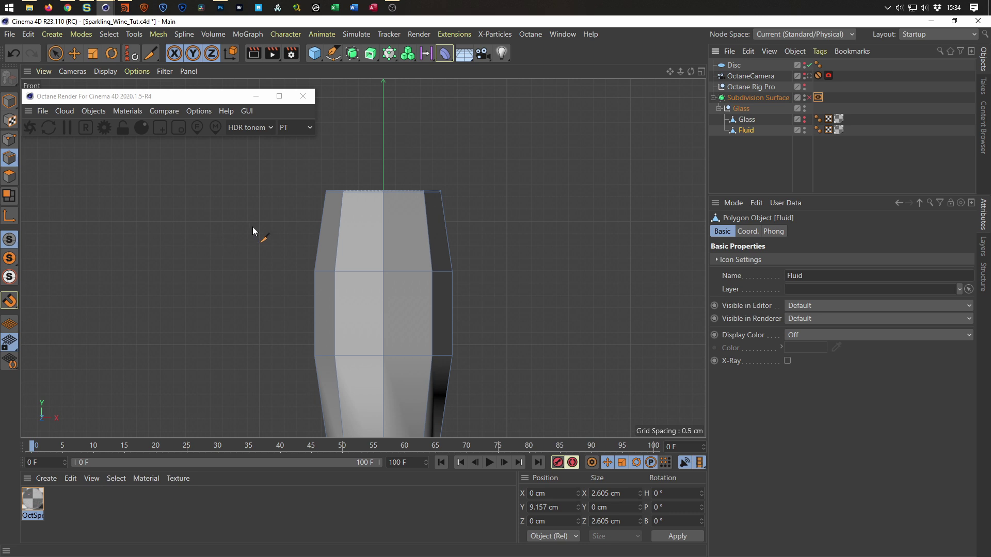
key(k)
key(j)
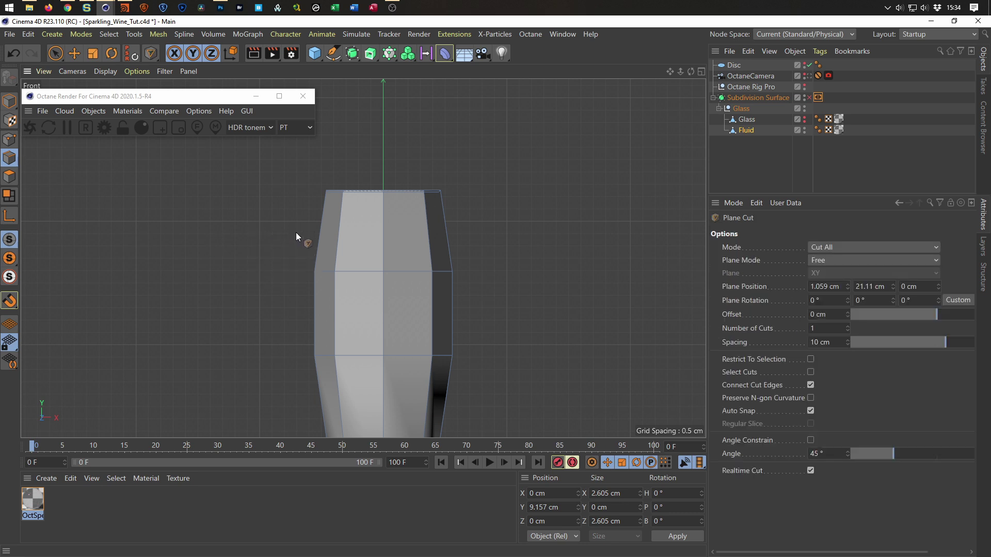
drag(298, 230, 587, 244)
Select all Fluid points above the new plane cut, including the old cap, and delete them
key(0)
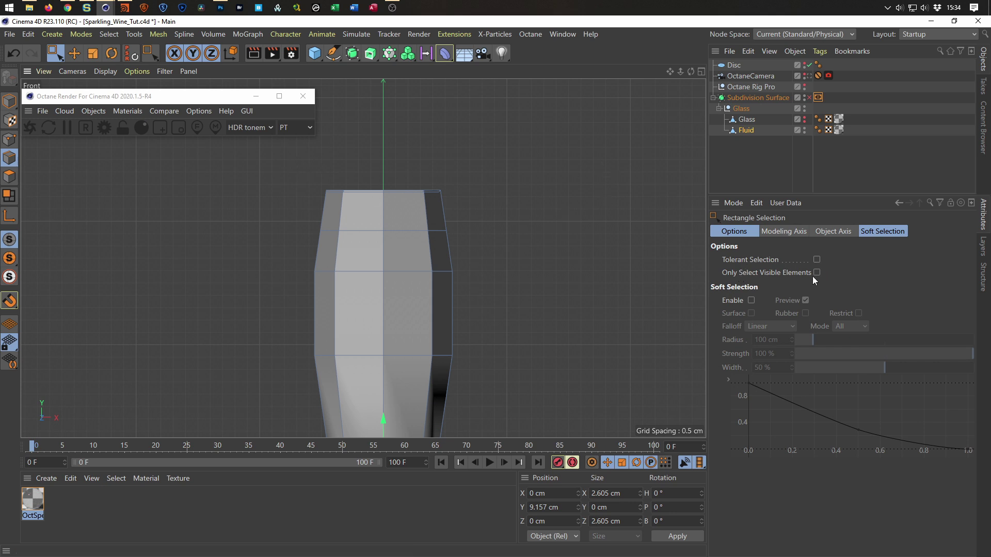
click(9, 139)
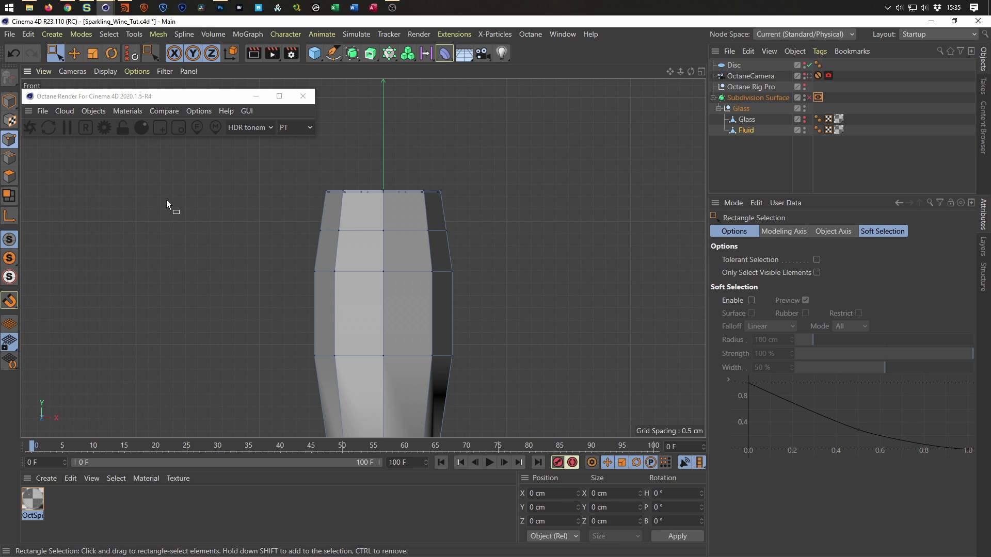
drag(283, 159, 549, 213)
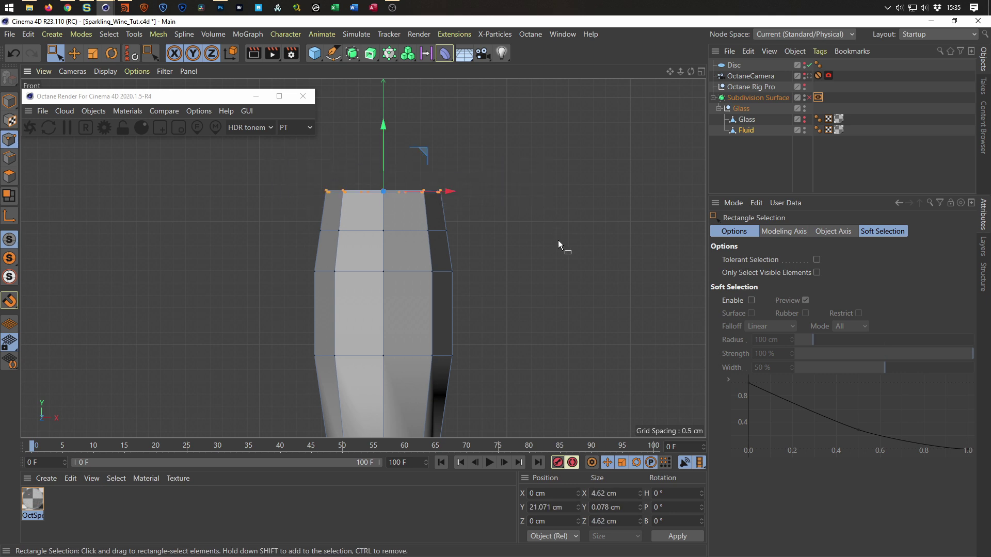
click(558, 240)
Close the open top of the Fluid mesh with an N-gon cap in the perspective view
key(F5)
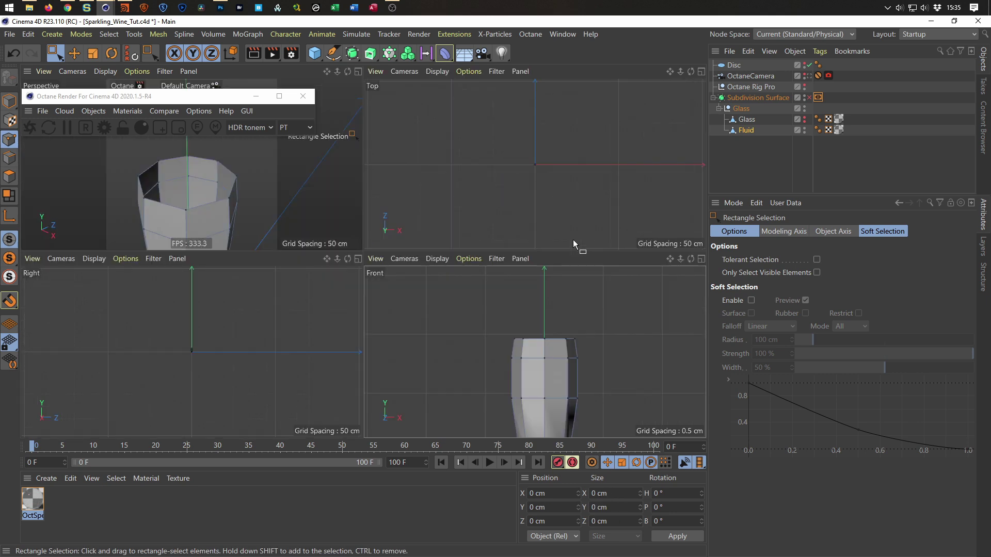
middle_click(321, 203)
scroll(361, 362, up, 2)
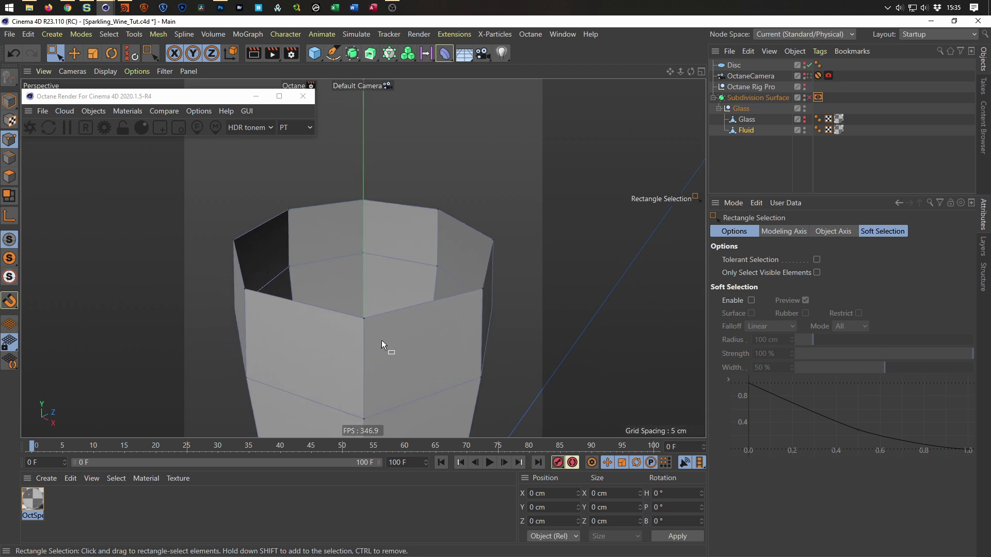
key(m)
key(d)
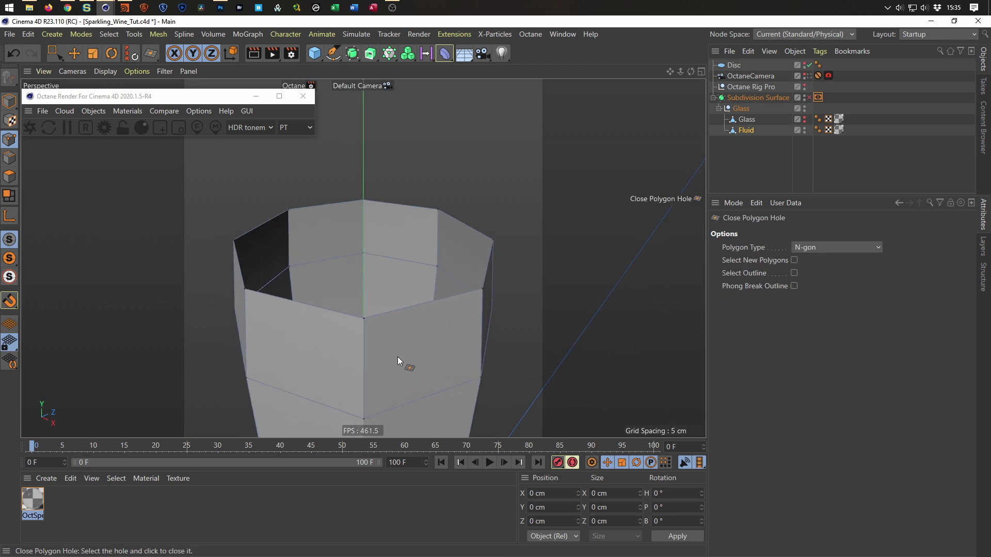
click(448, 302)
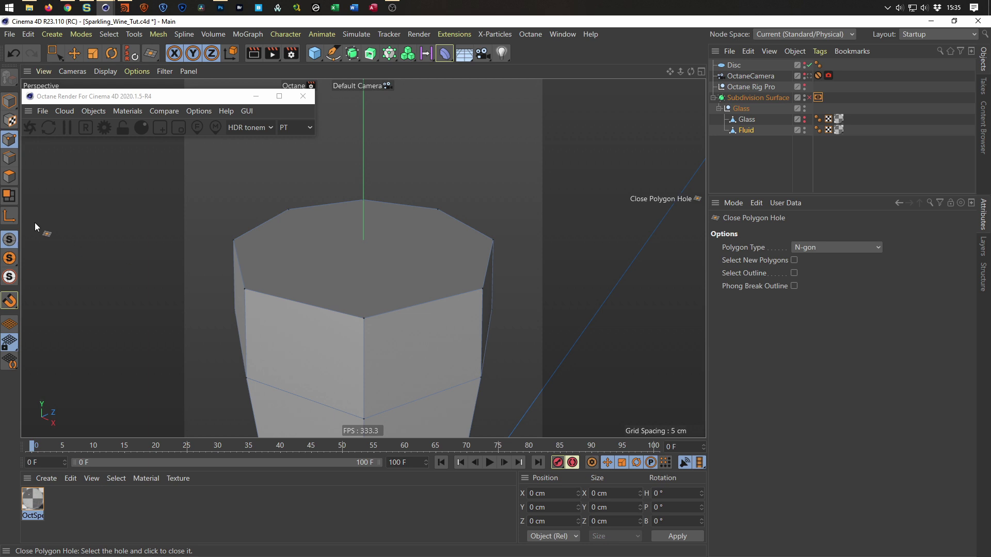
Inset the new Fluid cap polygon by 0.04 cm and lower the inner face slightly to about Y 19.4 cm
click(14, 177)
key(9)
click(291, 234)
key(i)
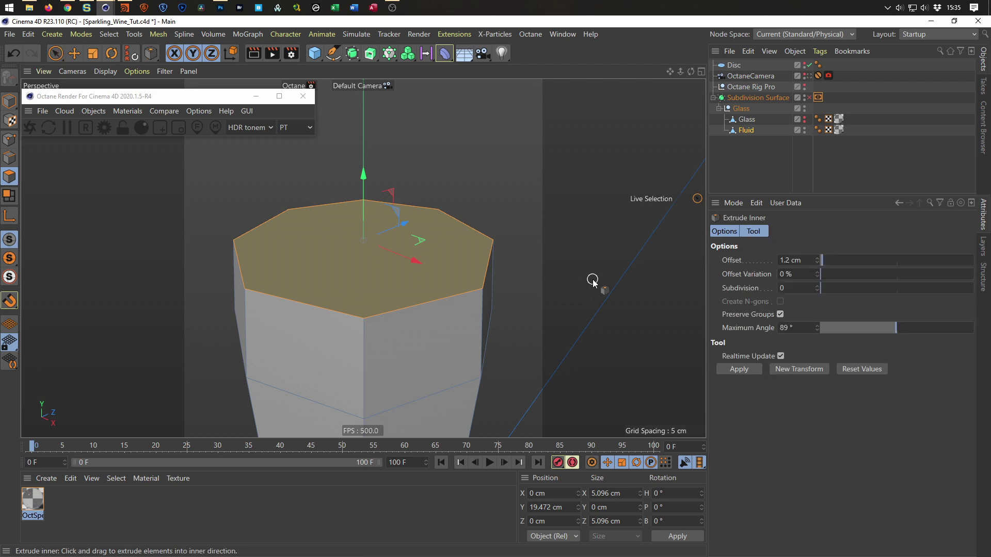
scroll(506, 272, up, 2)
drag(515, 271, 518, 272)
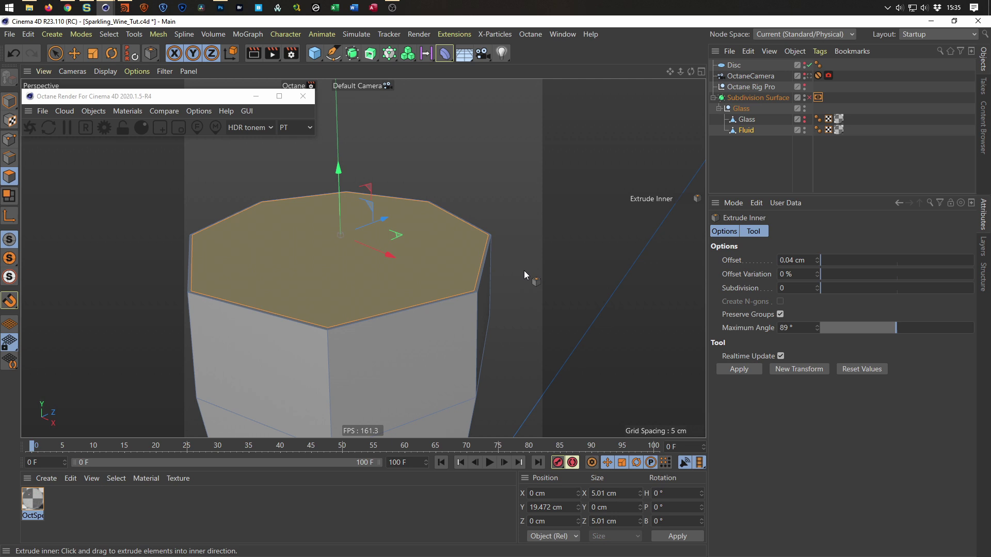
key(e)
drag(340, 172, 341, 178)
Inset the lowered cap face by 1.16 cm and scale the central octagon down to about 2.14 cm wide
key(i)
drag(581, 311, 544, 303)
alt+drag(372, 254, 423, 242)
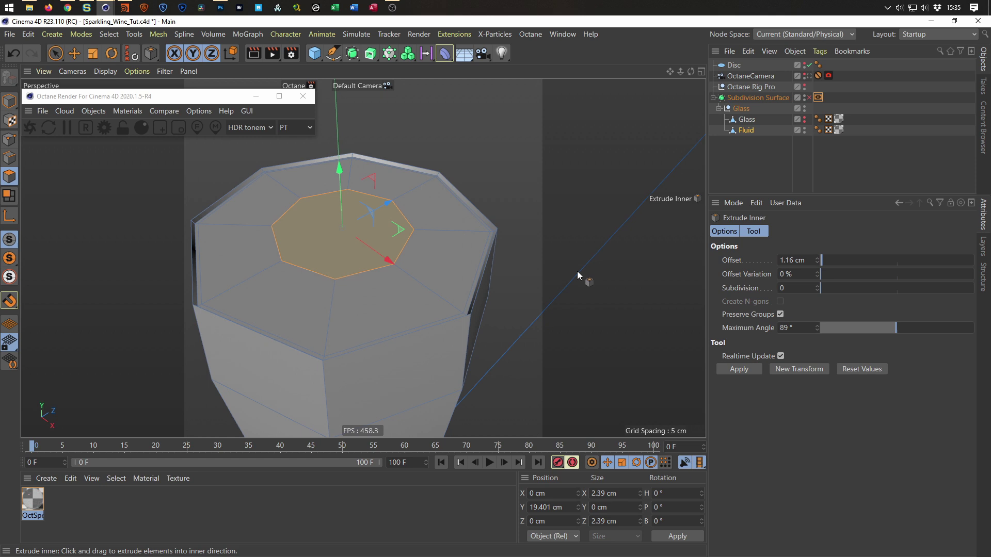
key(t)
drag(568, 301, 538, 316)
alt+drag(401, 298, 358, 313)
Cut the central octagon of the Fluid cap into four quads with two crossing corner-to-corner line cuts
key(k)
key(k)
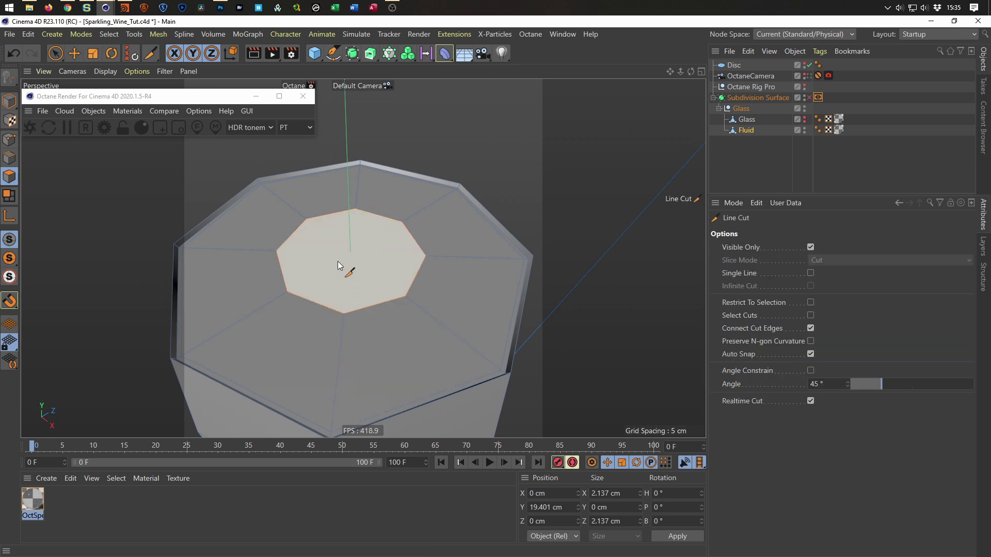
click(307, 219)
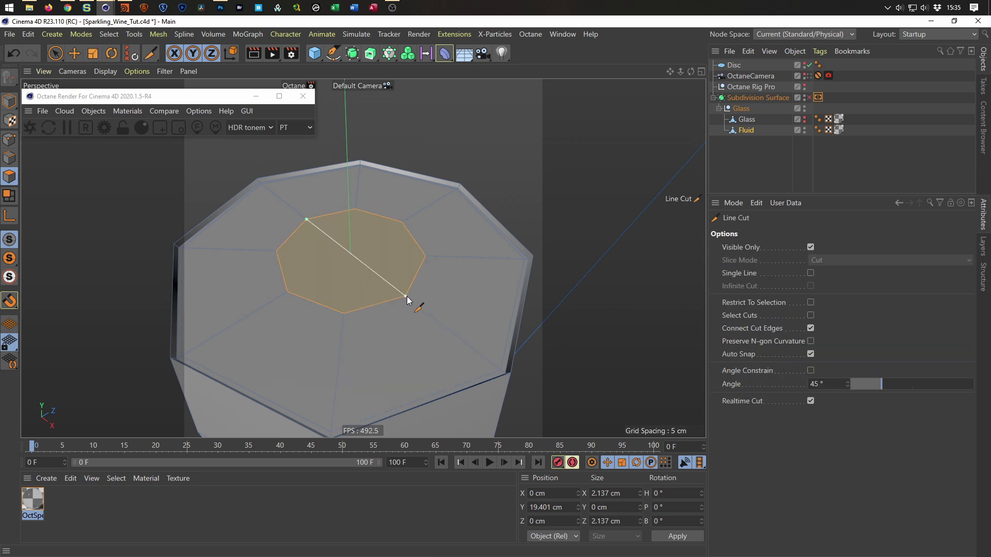
key(Escape)
click(401, 222)
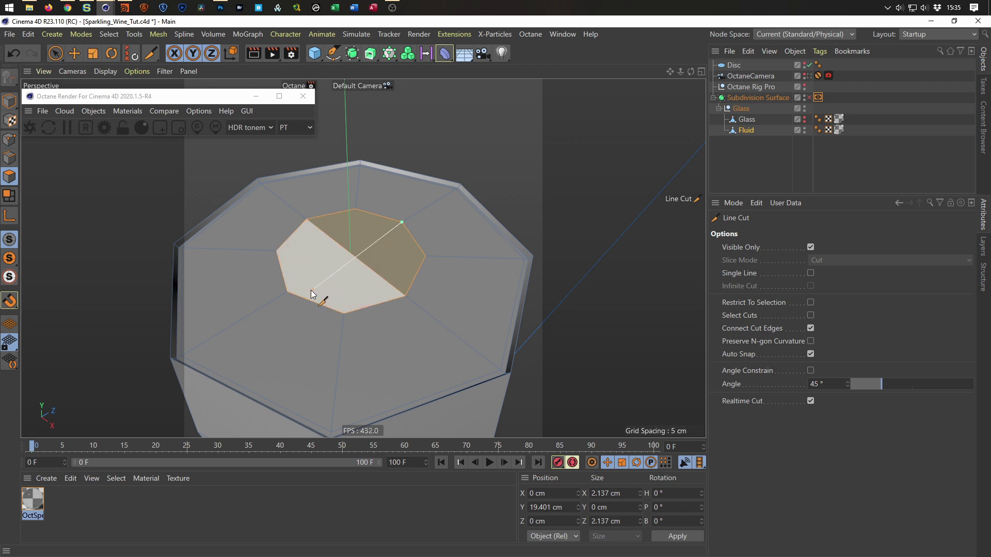
click(288, 292)
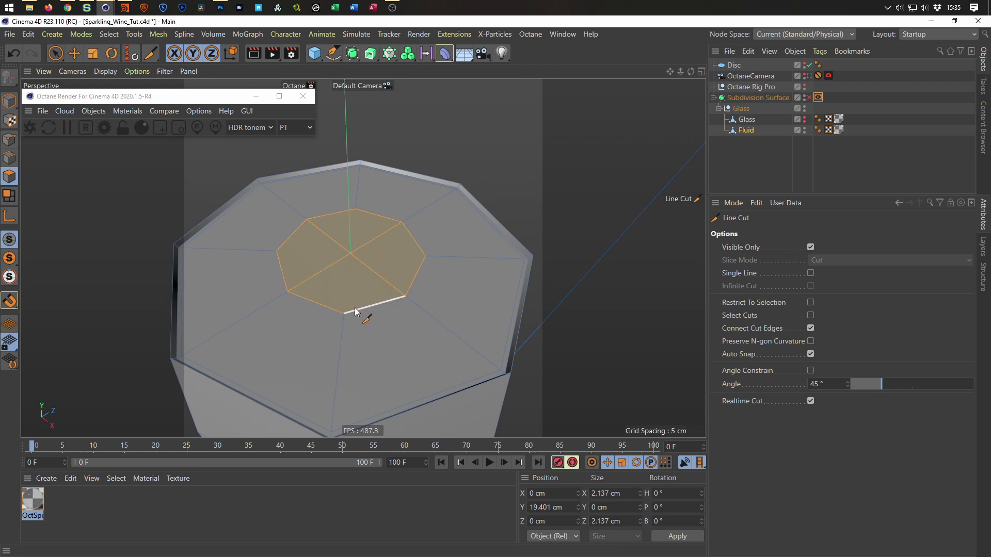
Return to model mode, re-enable the Subdivision Surface and unhide the Glass mesh
click(10, 101)
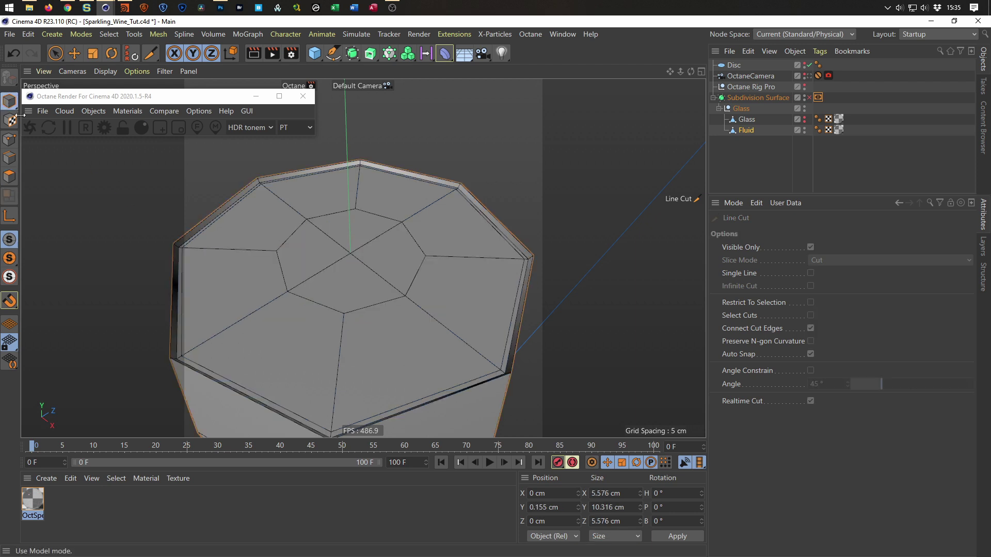
click(810, 98)
scroll(467, 305, up, 5)
scroll(435, 354, down, 10)
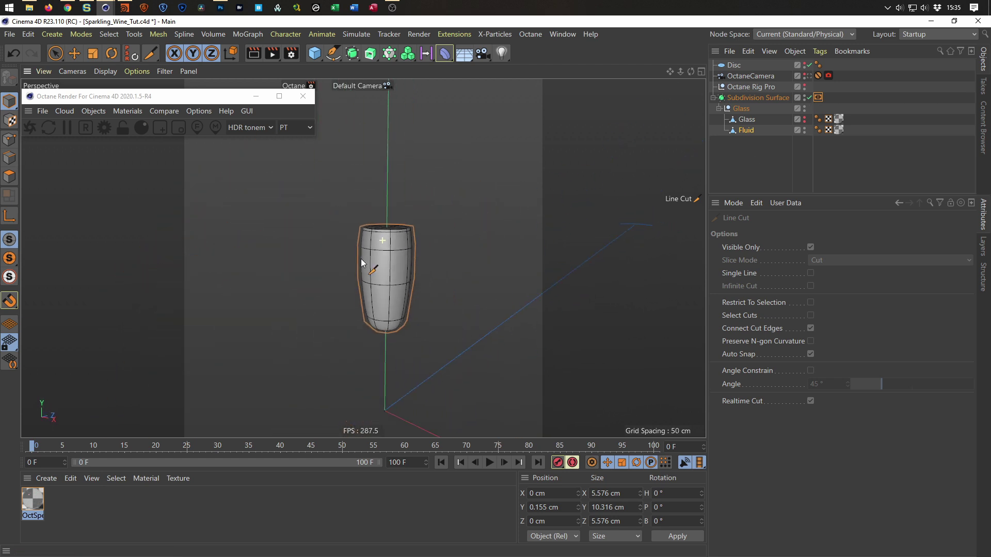
alt+middle_drag(386, 262, 376, 289)
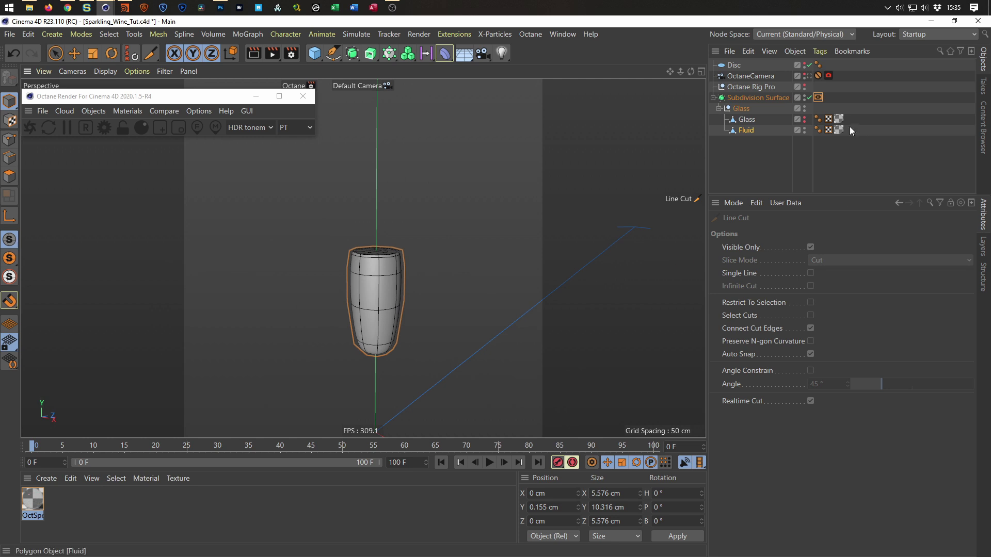
click(804, 119)
alt+drag(395, 301, 407, 320)
Look through the OctaneCamera and start an Octane Live Viewer render, placing its window beside the glass
click(809, 76)
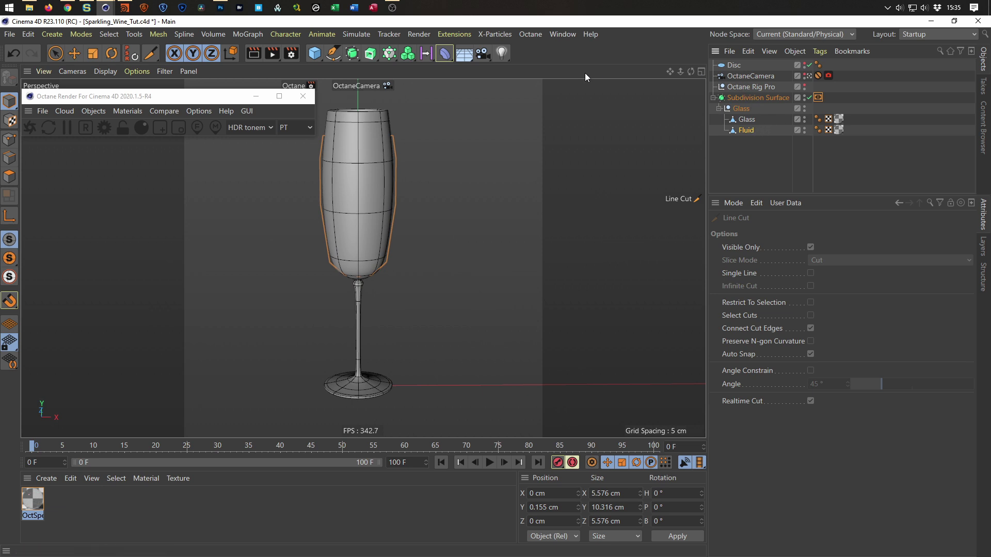
click(31, 128)
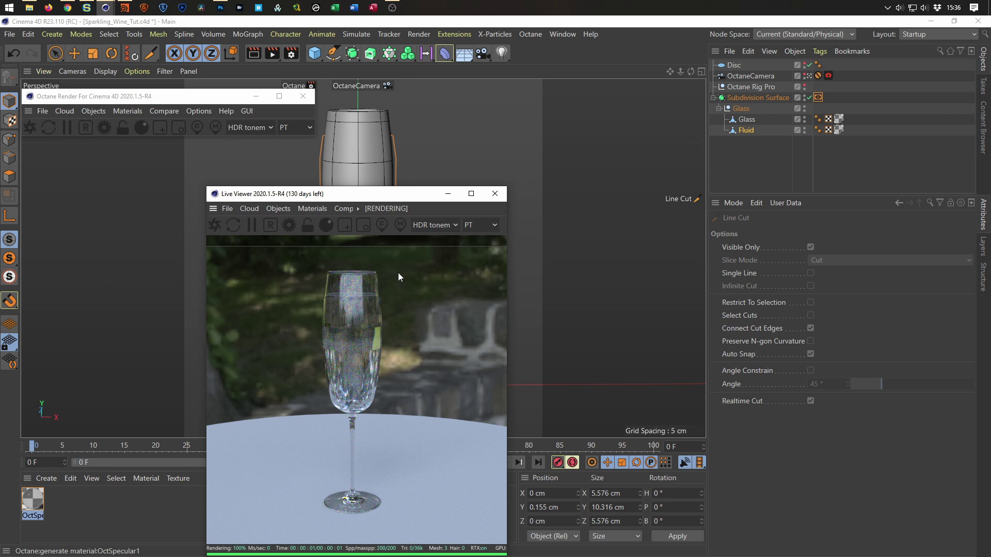
drag(399, 197, 744, 188)
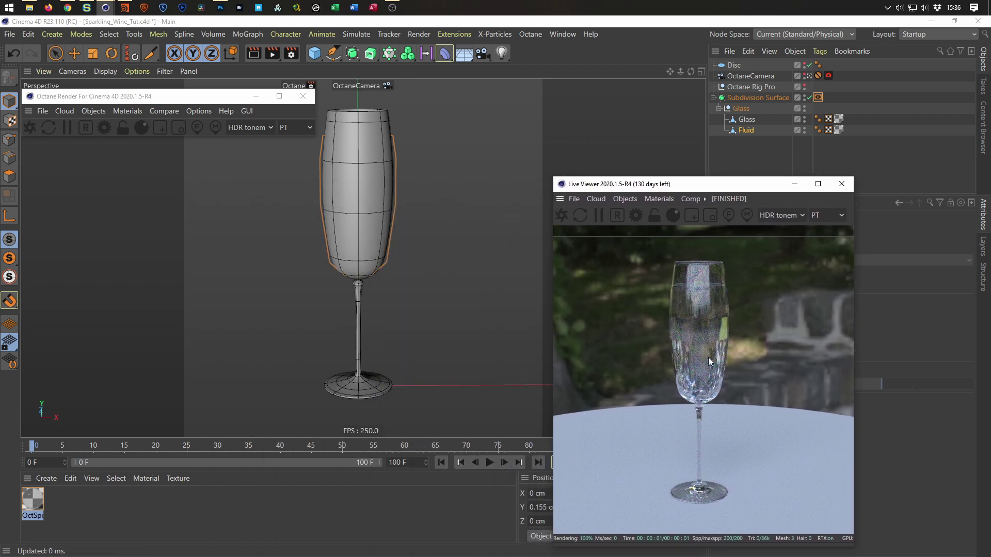
Leave the OctaneCamera view and examine the fluid's surface and base in the render from low, close and high angles
click(808, 76)
alt+drag(316, 338, 348, 328)
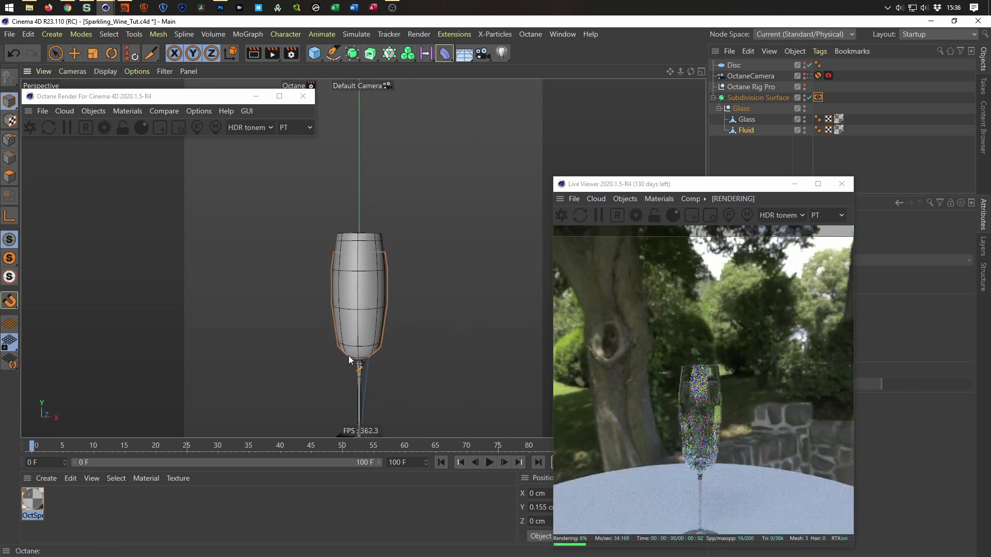
alt+right_drag(349, 356, 370, 341)
alt+middle_drag(368, 319, 367, 354)
alt+right_drag(367, 354, 389, 327)
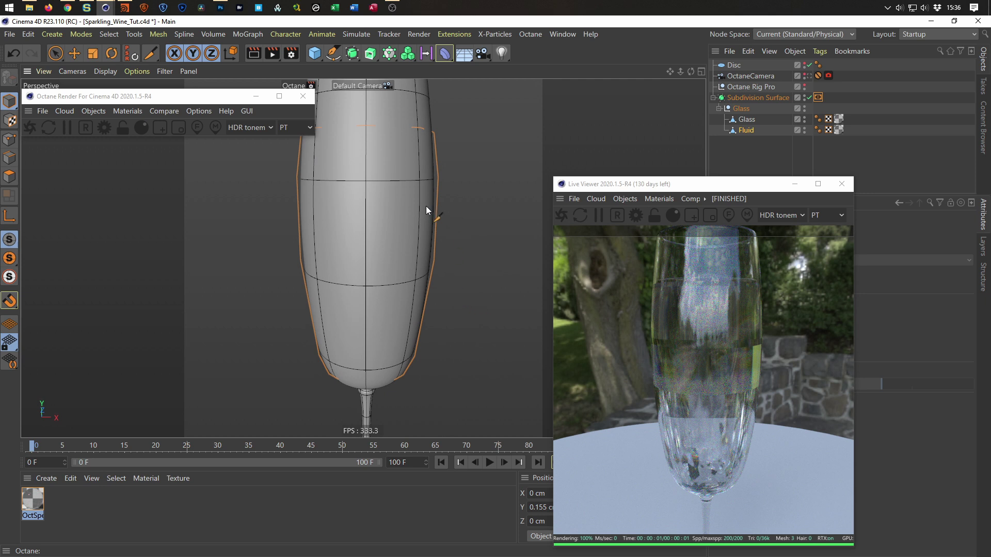
alt+drag(398, 208, 408, 181)
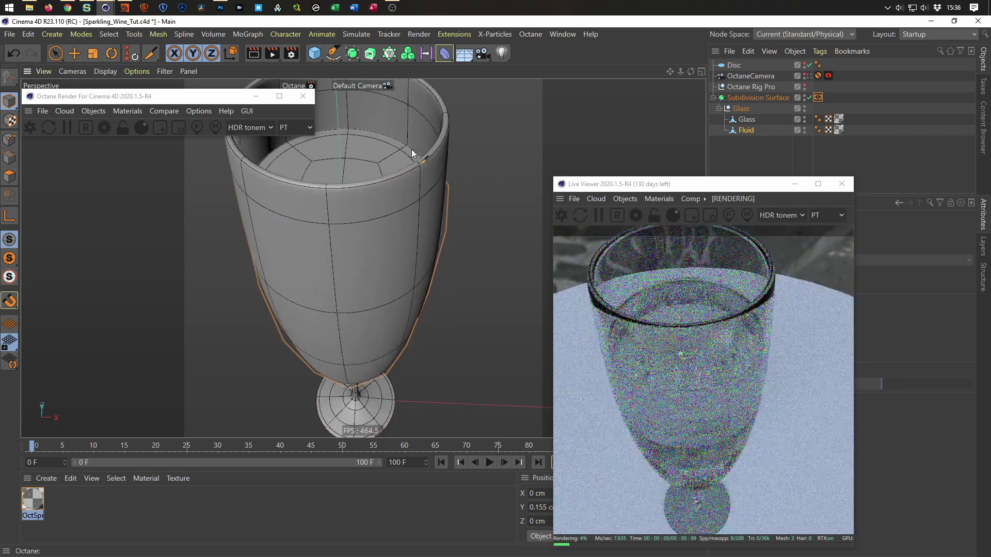
alt+drag(416, 237, 387, 314)
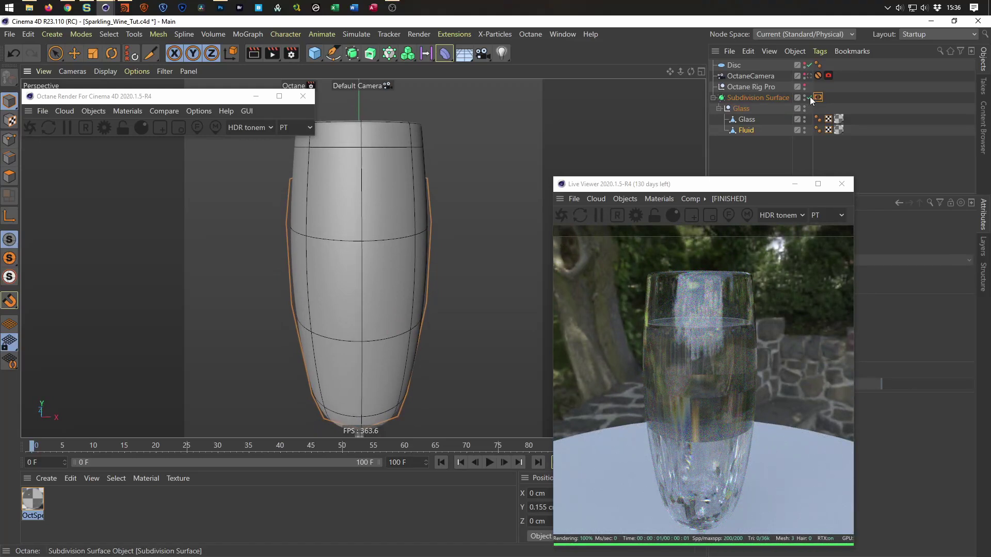
Center the Fluid mesh's axis on all of its points with the Axis Center tool
click(751, 130)
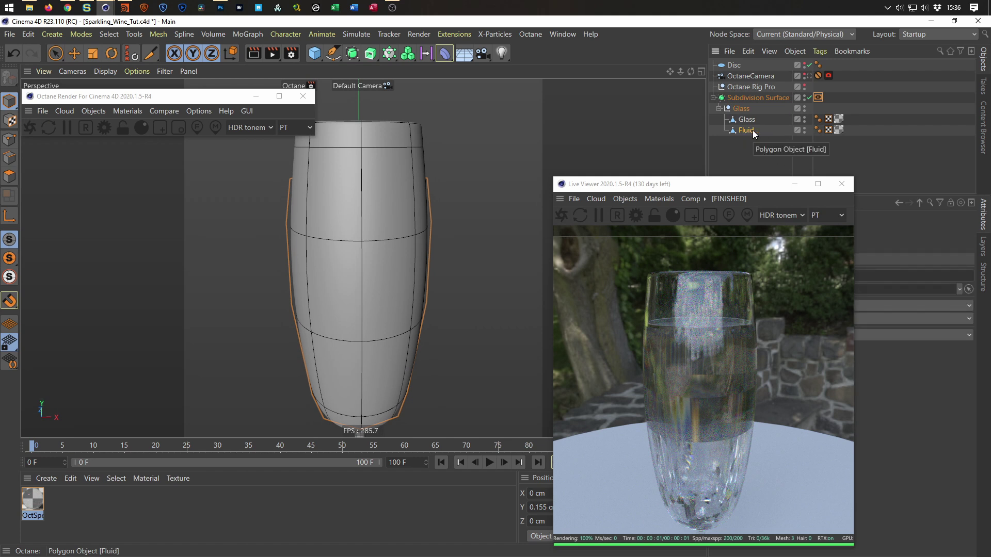
key(t)
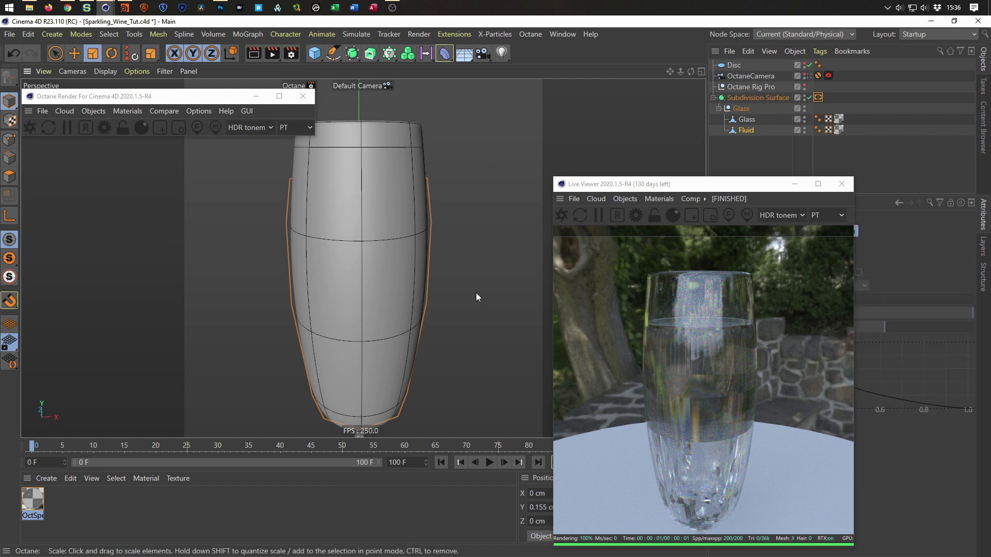
click(745, 130)
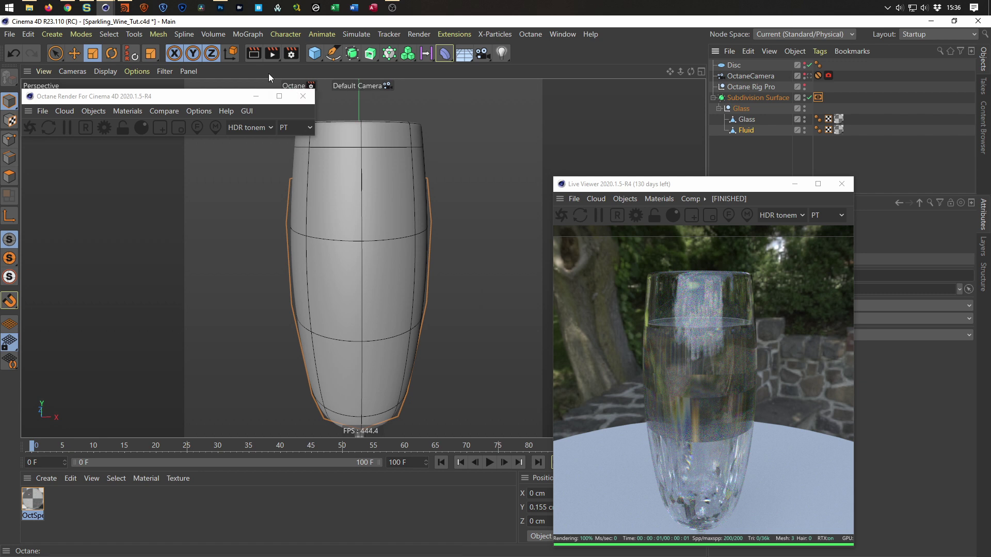
click(107, 34)
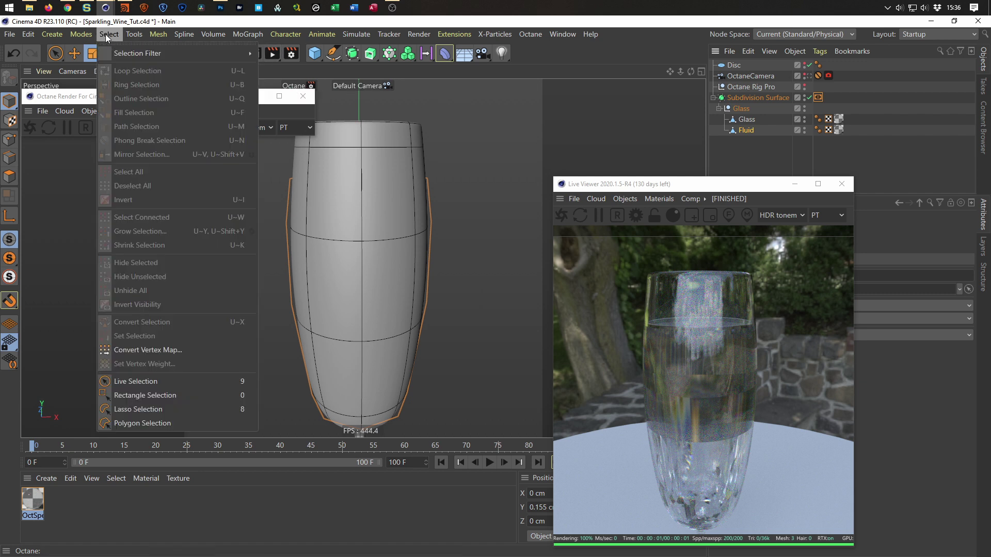
mouse_move(129, 34)
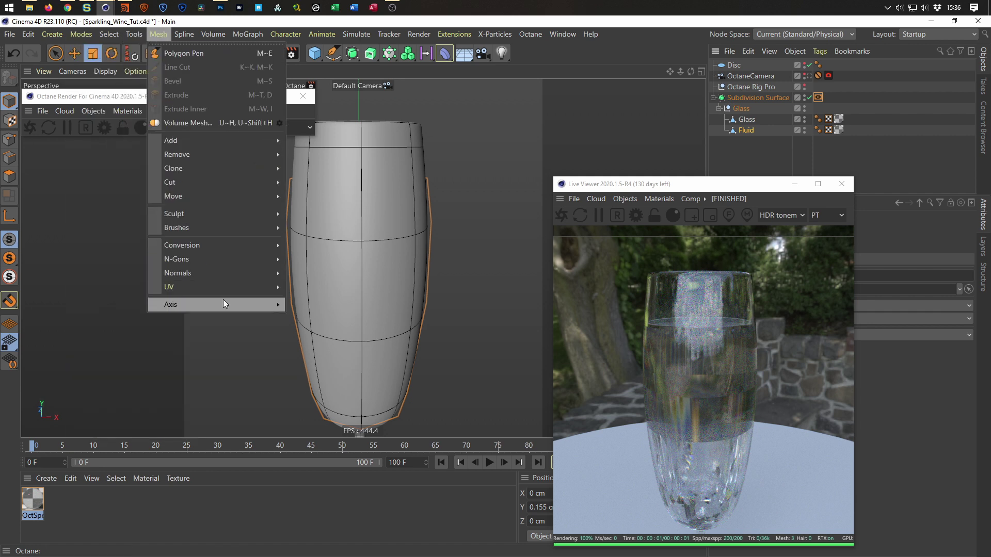
mouse_move(230, 306)
click(329, 309)
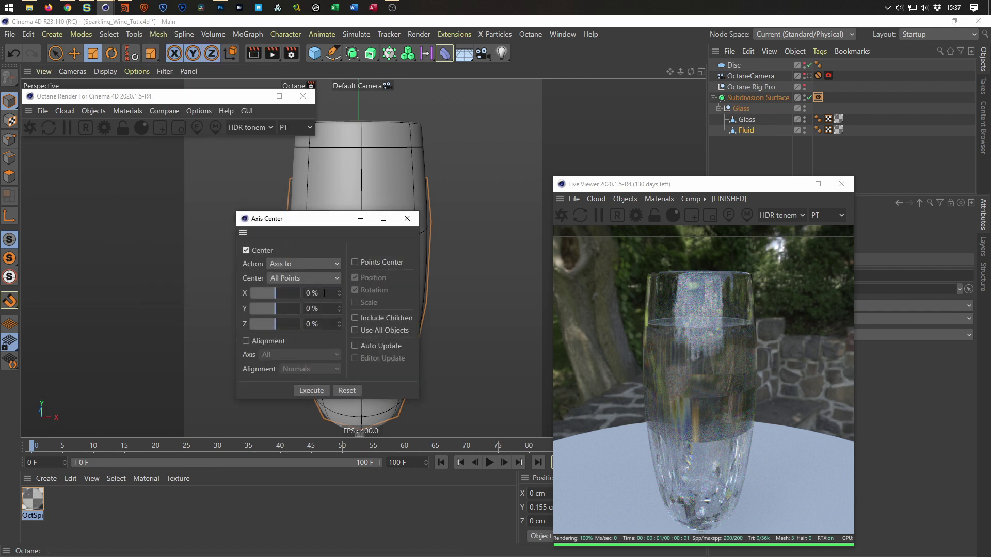
click(311, 391)
drag(330, 222, 176, 246)
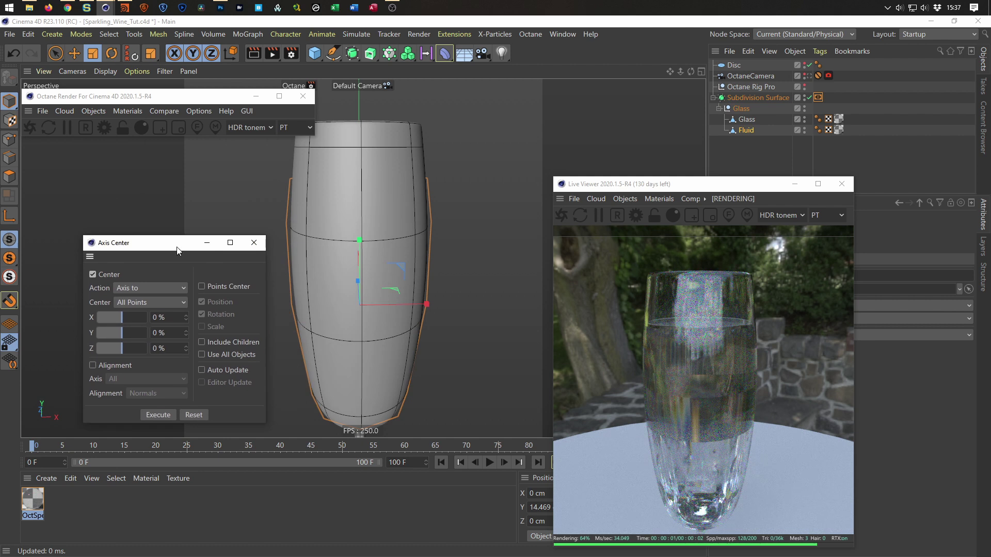
click(253, 242)
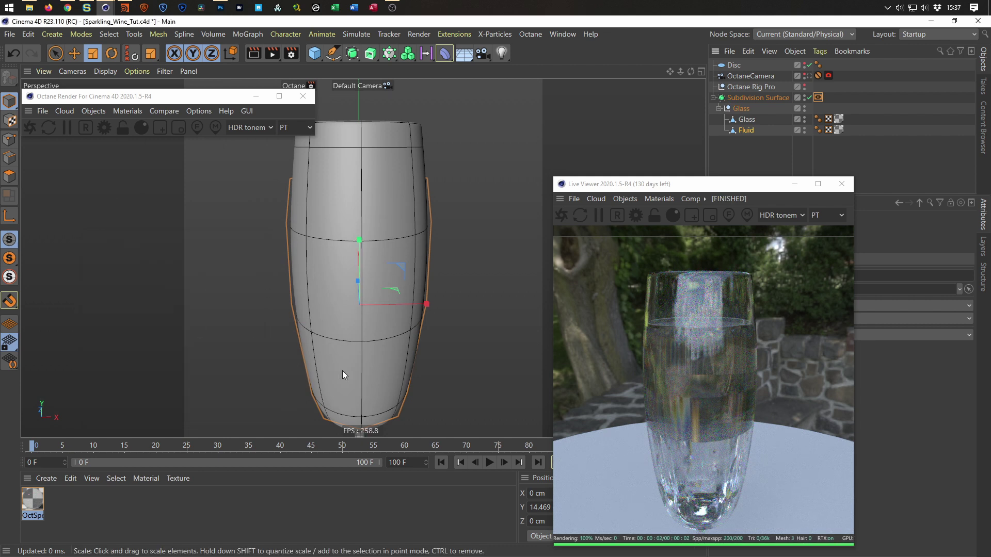
Try scaling the Fluid mesh up very slightly so it overlaps the glass wall, and undo the scaling
drag(389, 346, 392, 345)
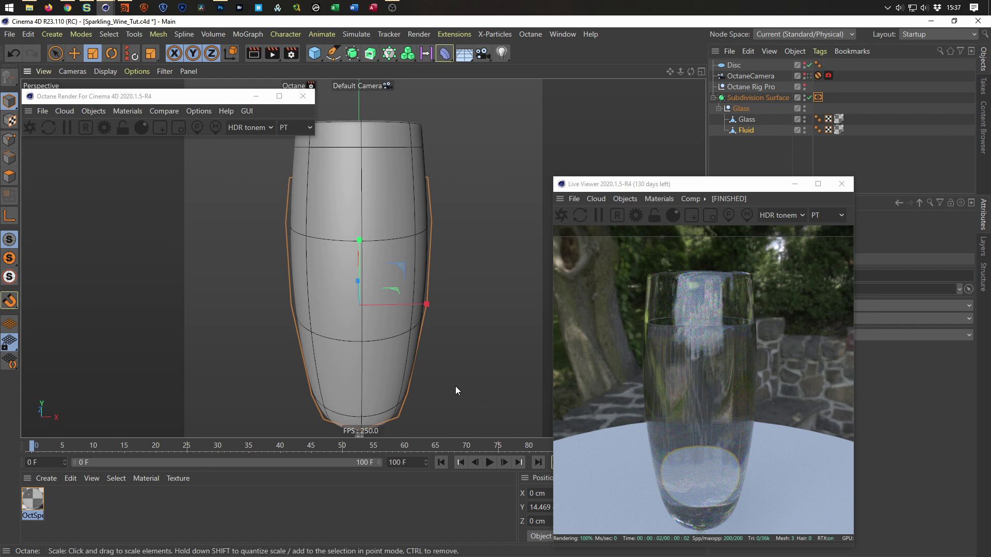
key(ctrl+z)
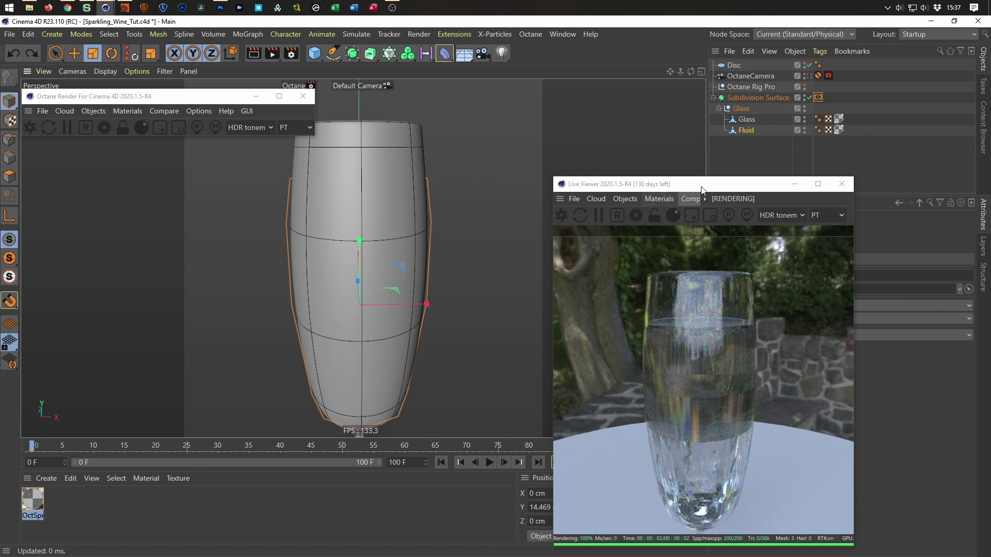
Close the Live Viewer and add a Py-Normal Move Modifier as a child of the Fluid mesh
click(848, 186)
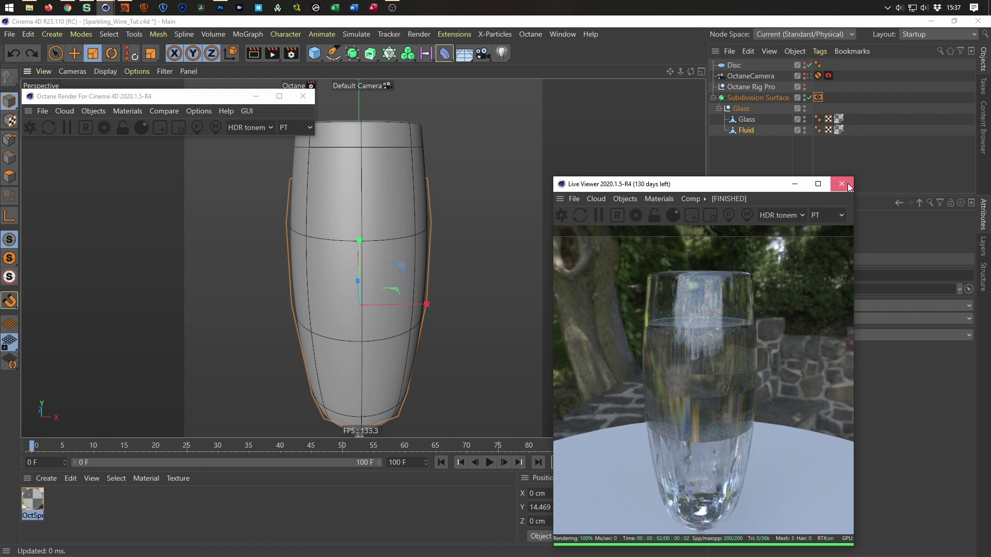
click(847, 185)
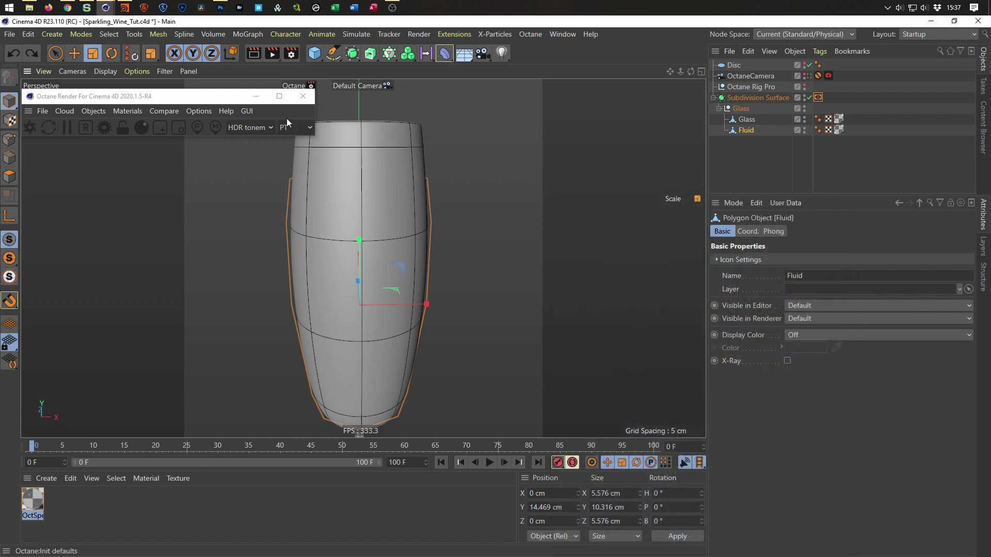
click(236, 100)
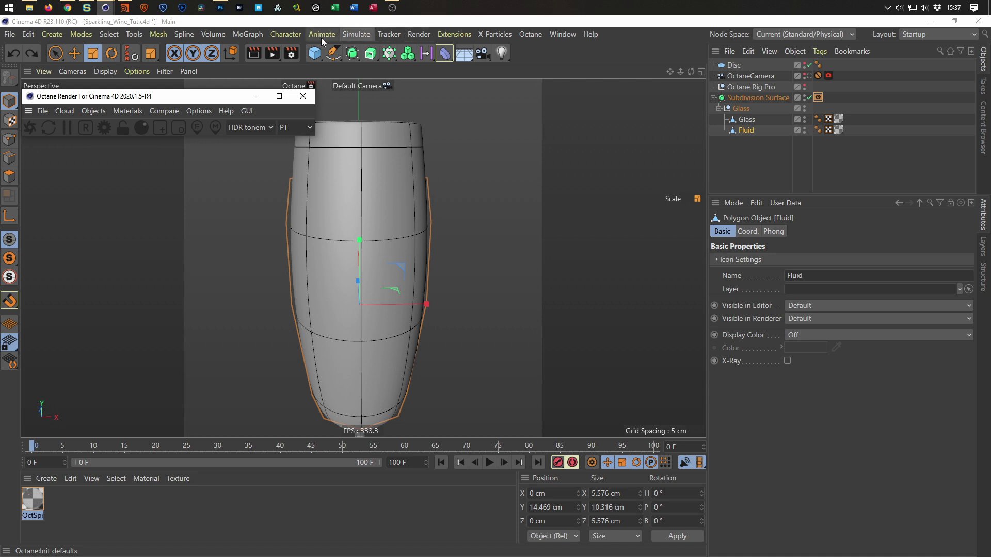
click(444, 35)
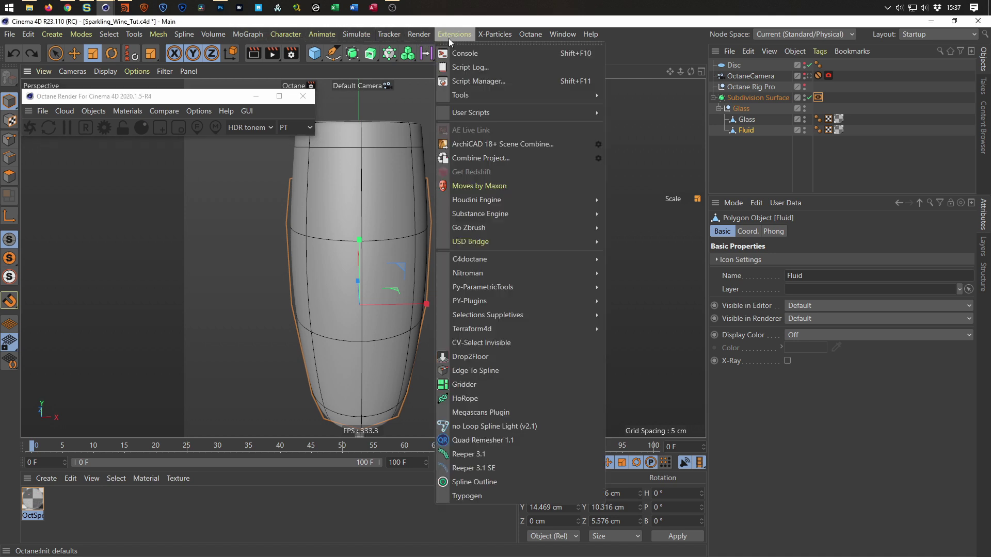
mouse_move(551, 288)
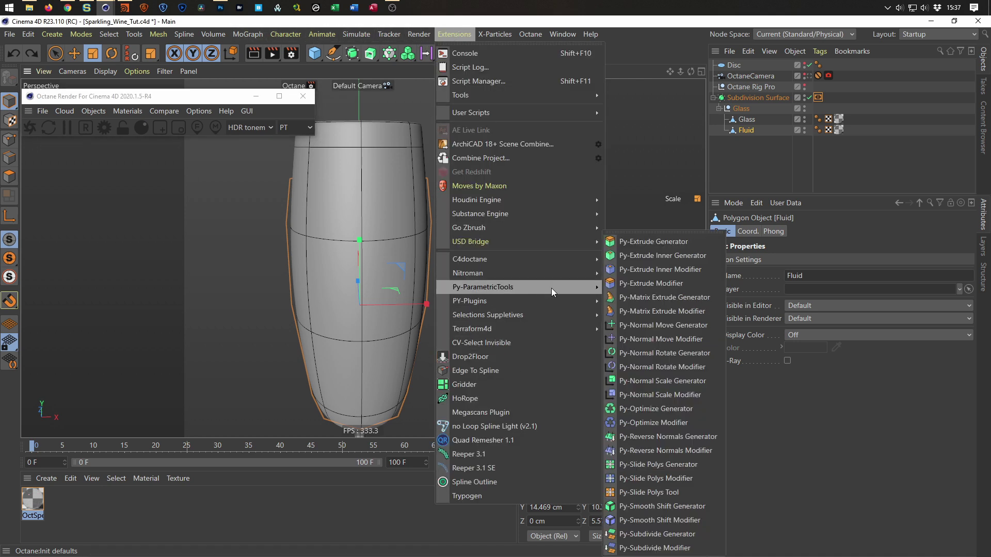
click(657, 338)
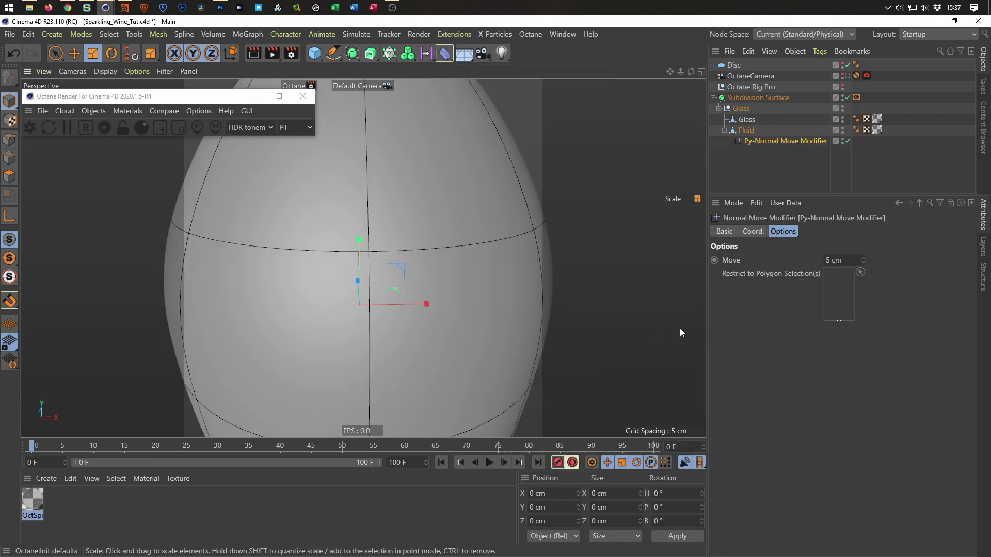
Set the Py-Normal Move Modifier's Move distance to 0 cm
scroll(417, 288, down, 3)
scroll(427, 282, up, 2)
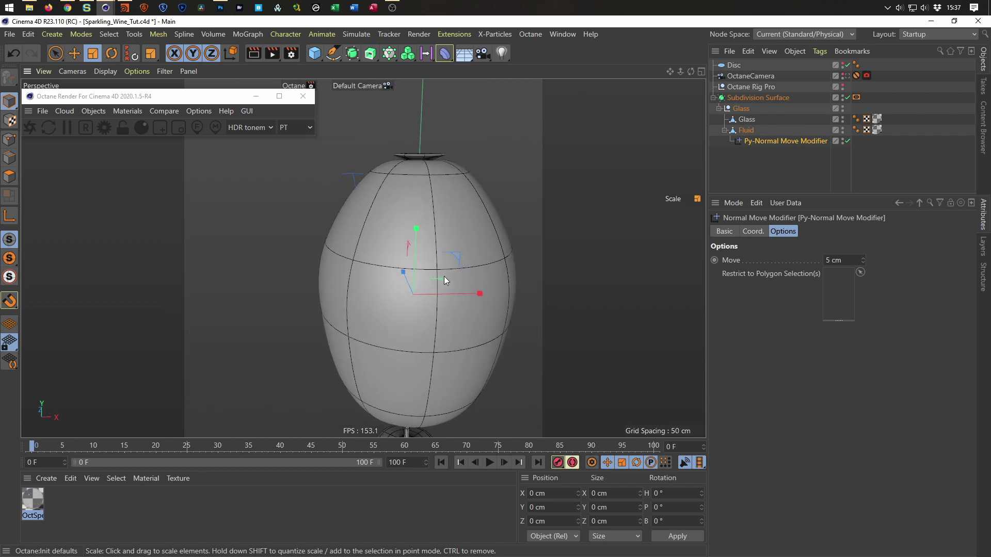
double_click(846, 259)
text(0)
key(Return)
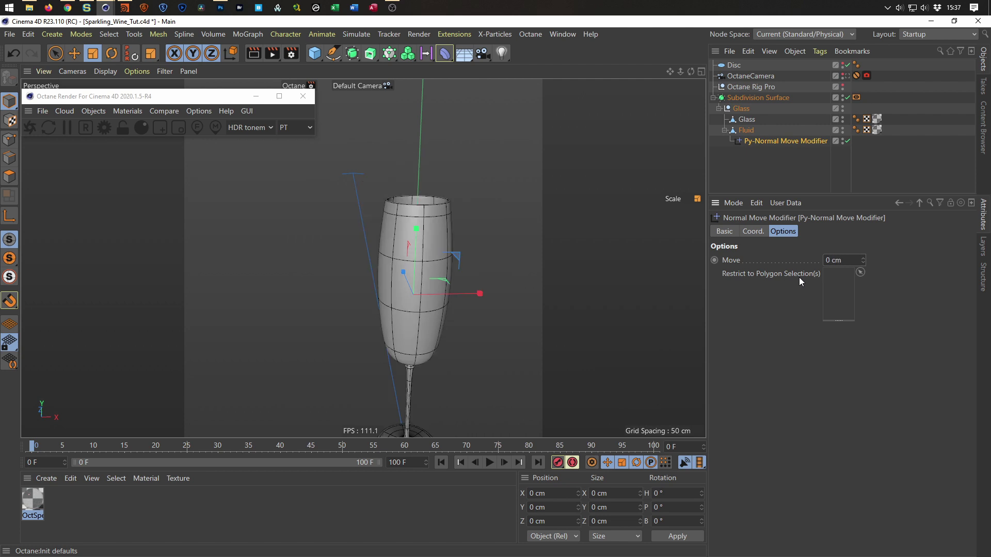
Hide the Glass mesh and disable the Subdivision Surface to expose the Fluid's base polygons
click(842, 117)
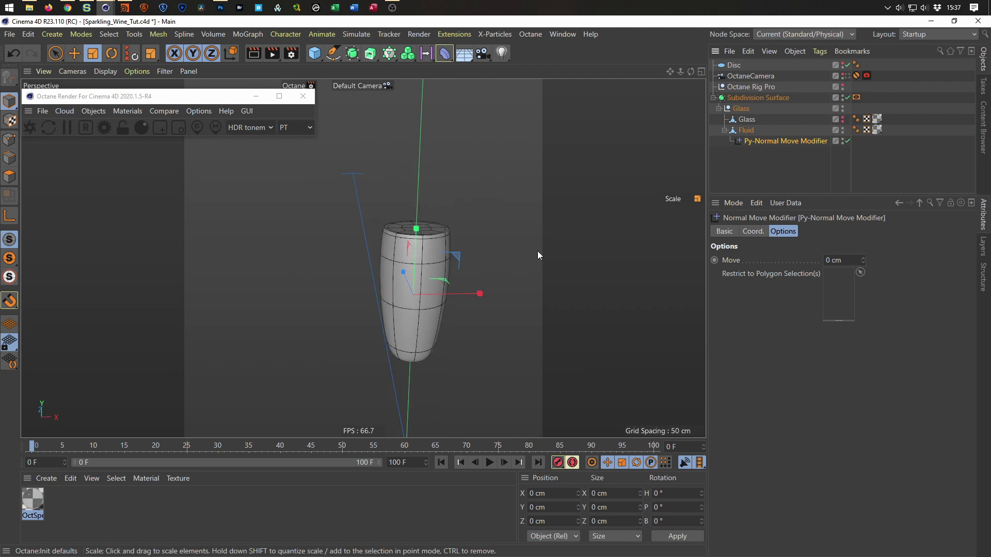
click(847, 97)
scroll(408, 291, up, 5)
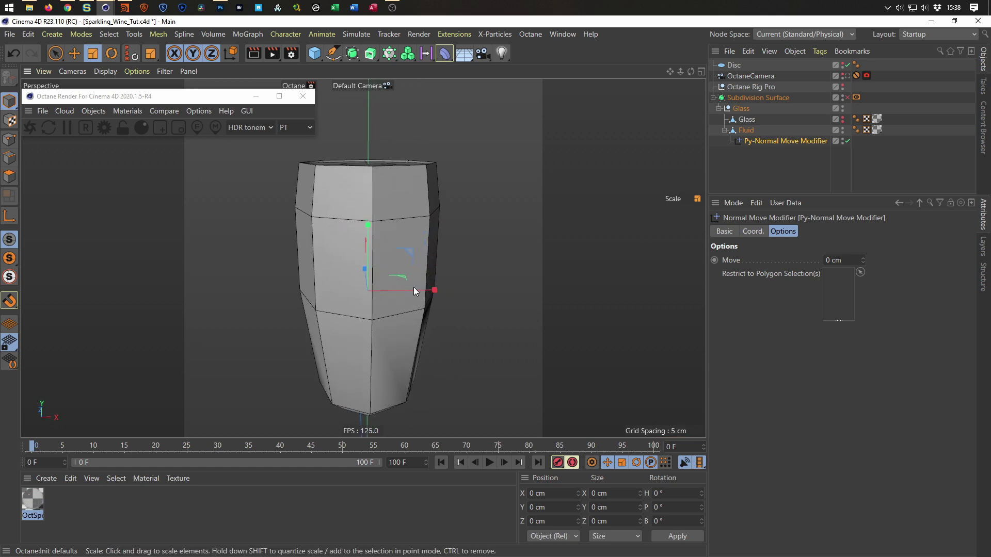
Try inflating the whole Fluid mesh with the modifier's Move distance, and reset it to 0 cm
mouse_move(863, 260)
mouse_down()
mouse_move(872, 253)
mouse_move(863, 258)
mouse_up()
text(0)
key(Return)
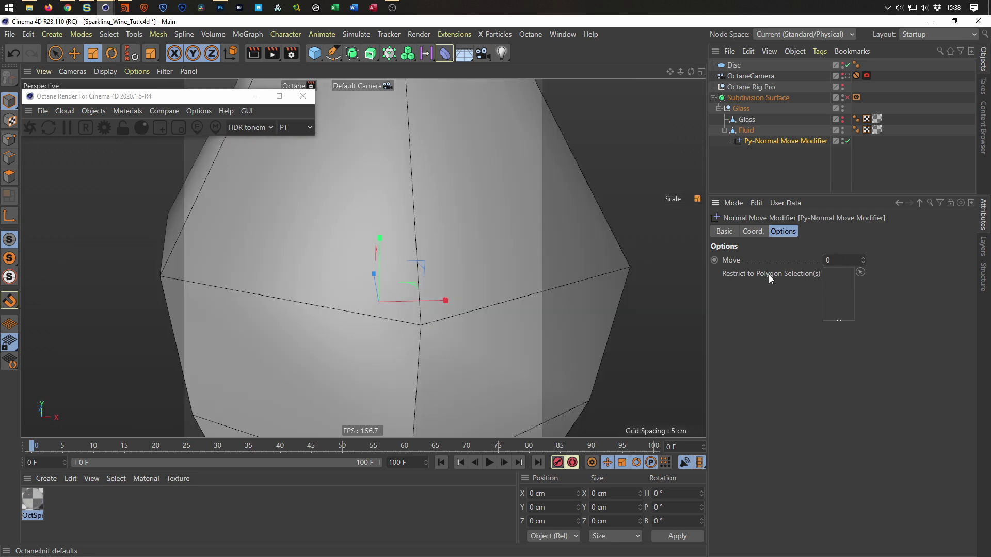
Select all the Fluid's side and bottom polygons, leaving out the top cap, using a loop selection and a fill selection
click(746, 130)
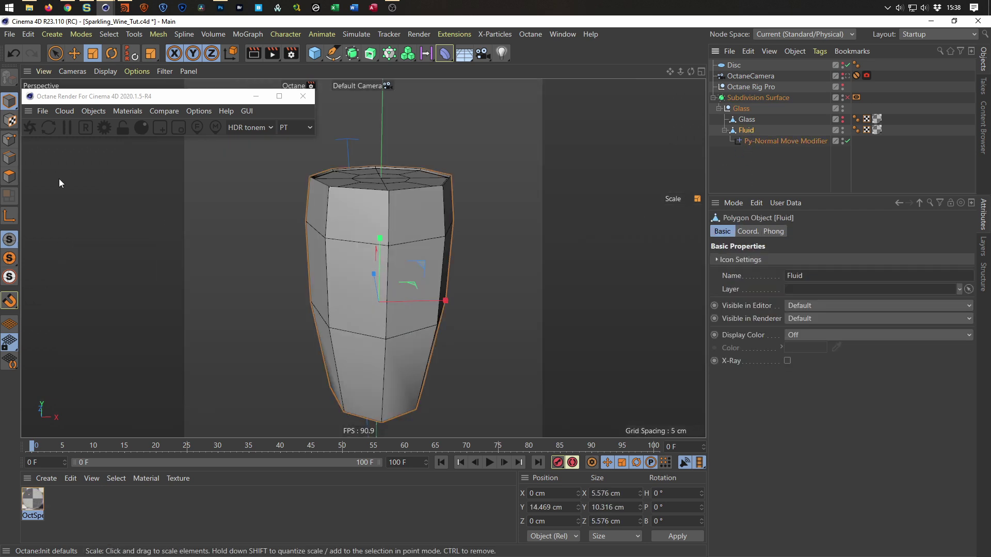
click(9, 176)
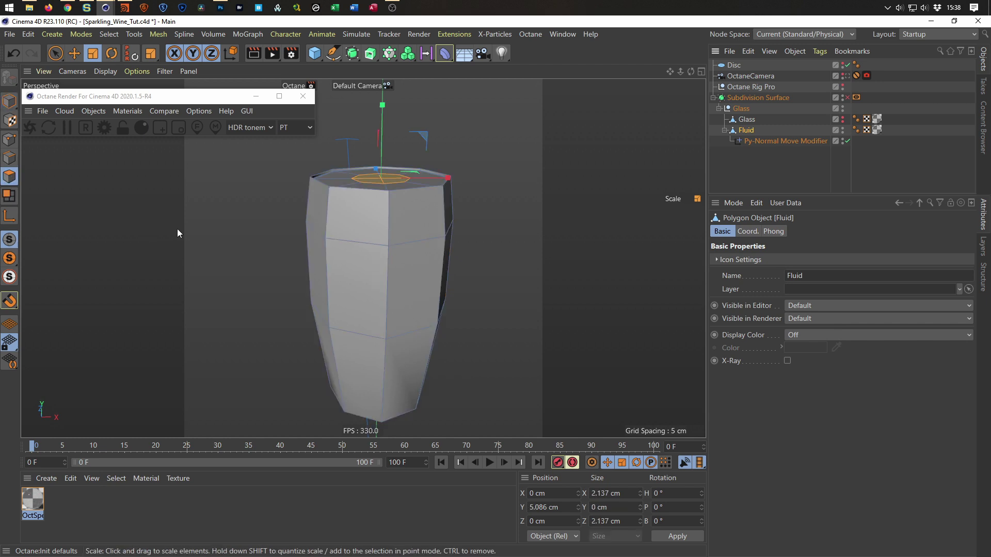
key(u)
key(l)
click(342, 227)
click(342, 226)
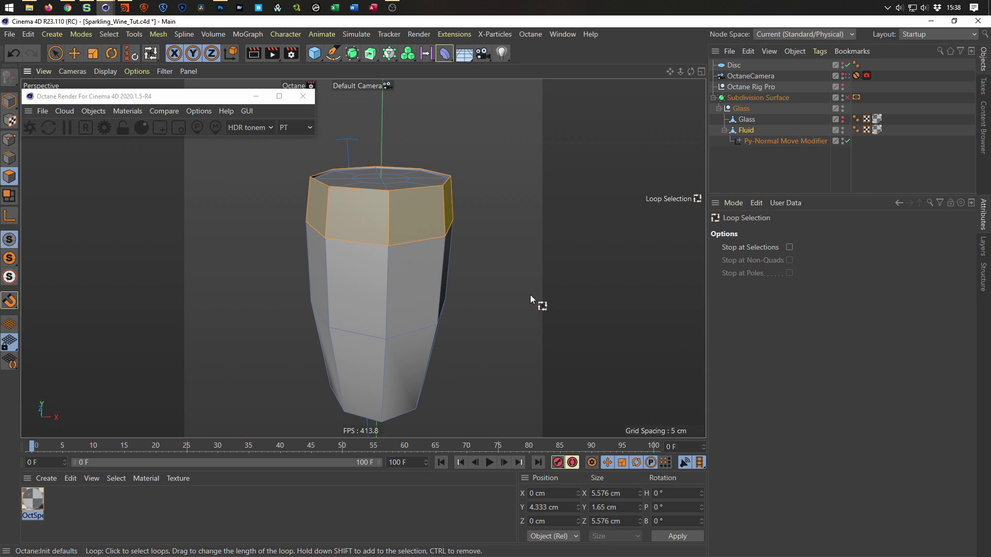
key(u)
key(f)
click(376, 301)
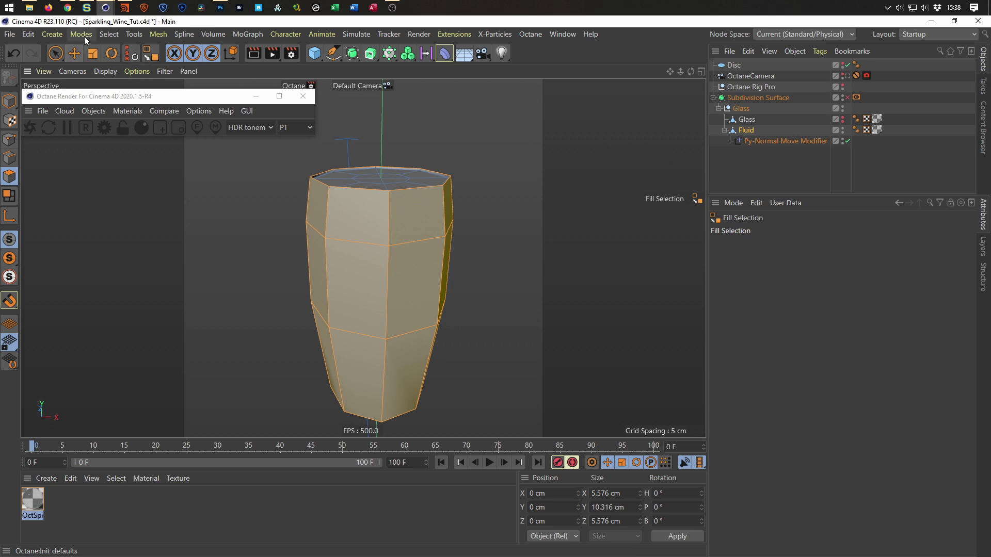
Store the selected polygons as a selection set and restrict the Py-Normal Move Modifier to that set
click(107, 34)
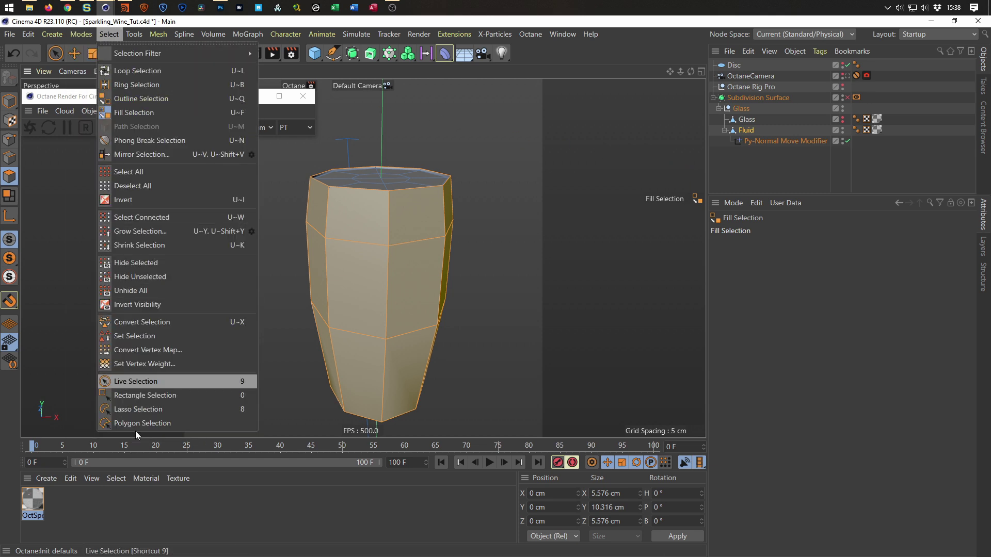
click(132, 339)
click(826, 139)
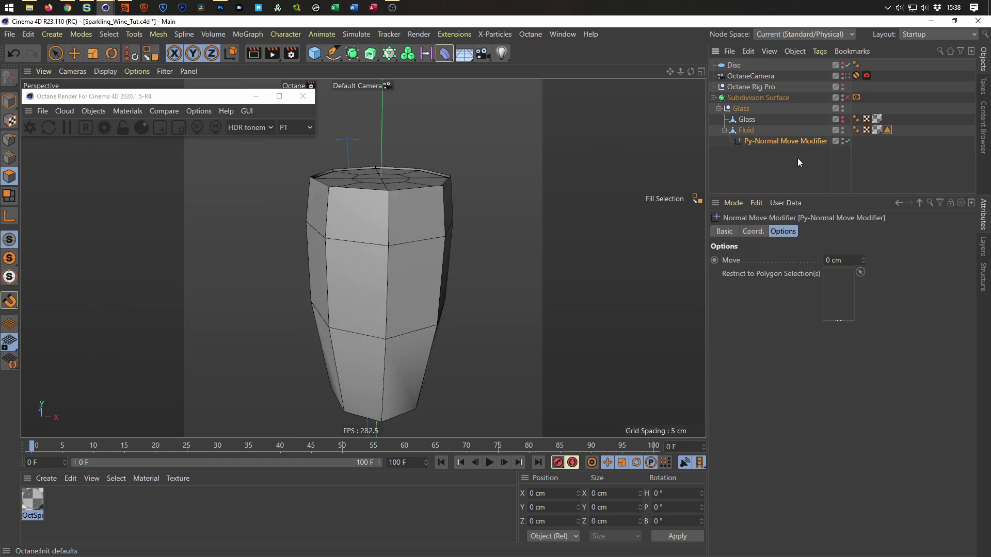
drag(887, 129, 863, 261)
click(863, 259)
click(863, 262)
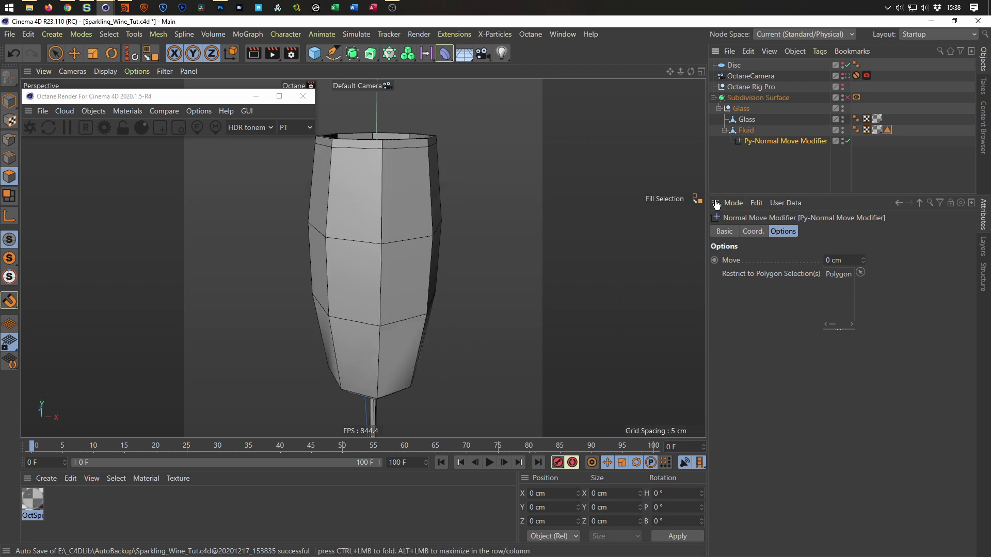
Re-enable the Subdivision Surface and start an Octane Live Viewer render, moving its window clear of the modifier's settings
click(846, 97)
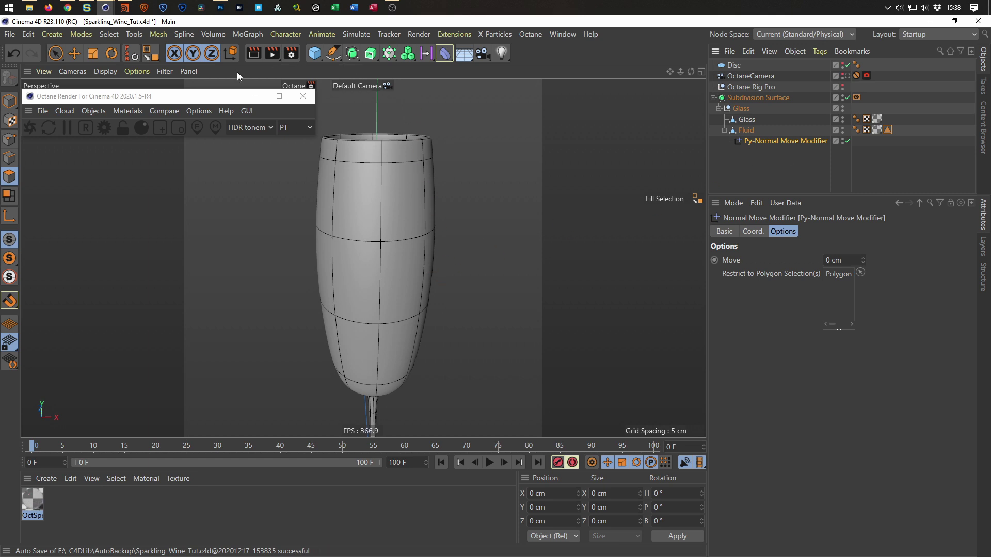
click(31, 128)
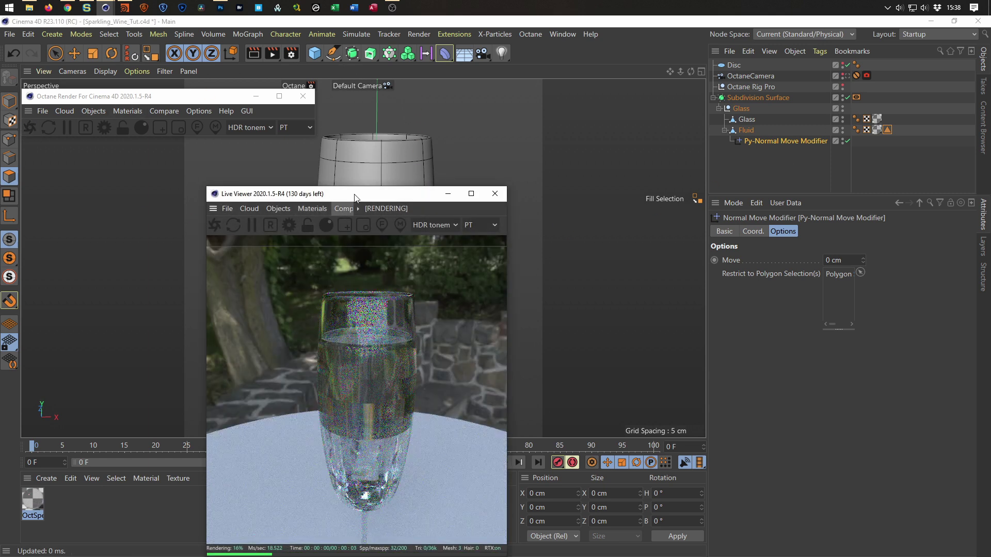
drag(355, 198, 464, 131)
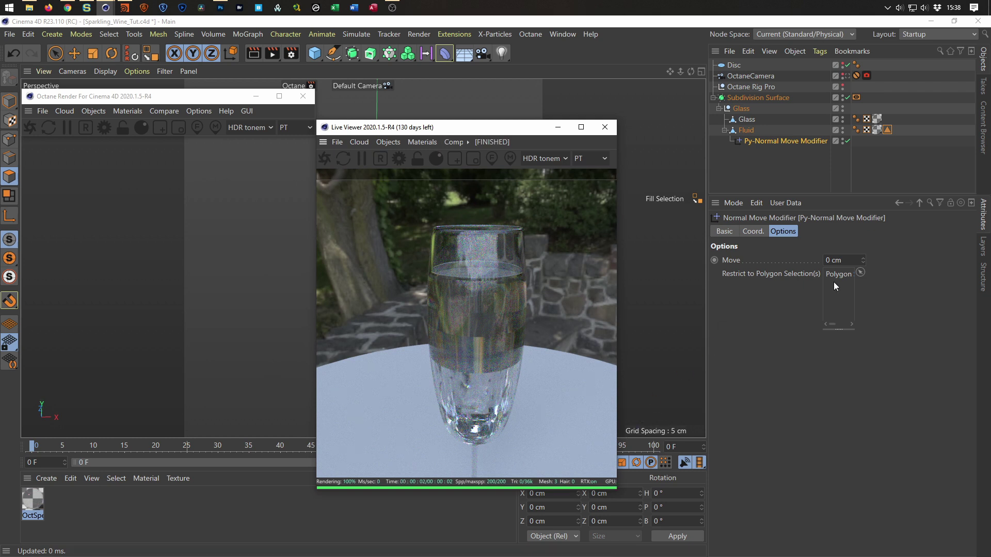
Set the Move value of the Fluid object's Normal Move Modifier to 0.02 cm
click(863, 258)
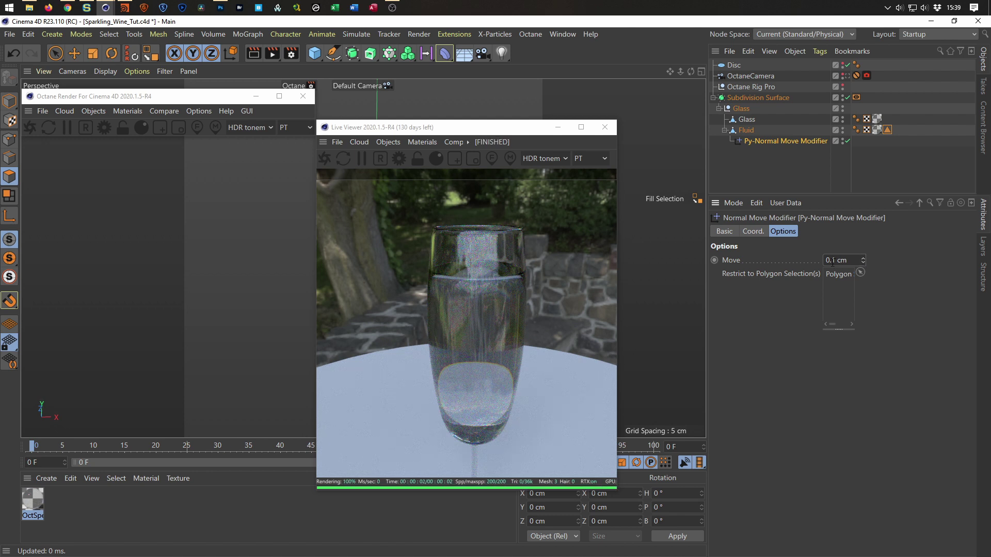
text(0.01)
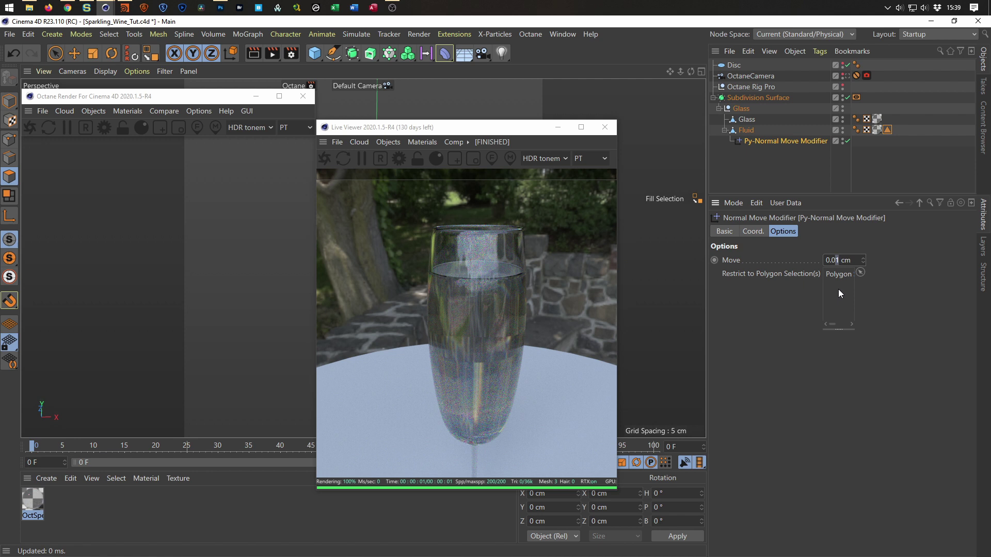
key(Return)
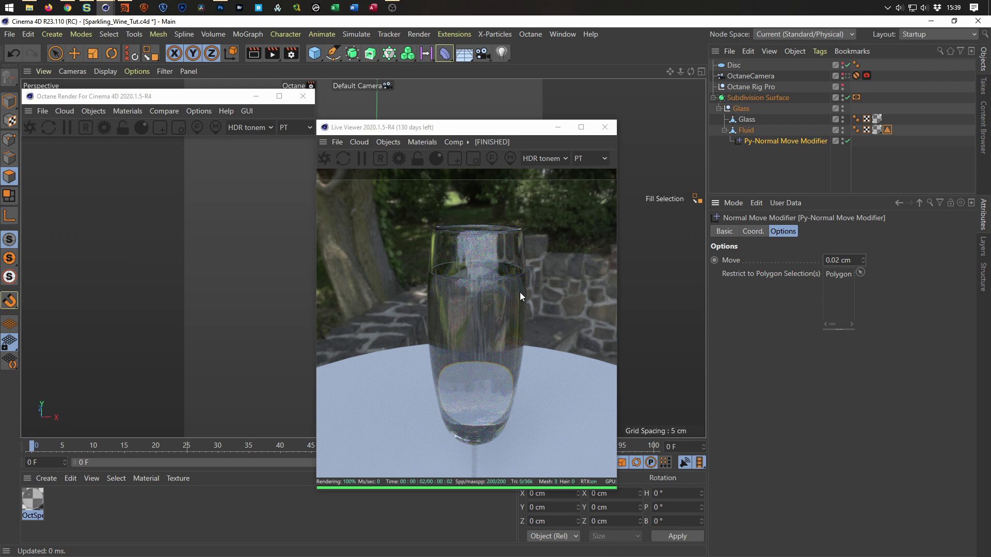
Save the scene and restart the Octane live render through OctaneCamera
click(605, 127)
key(ctrl+s)
click(847, 76)
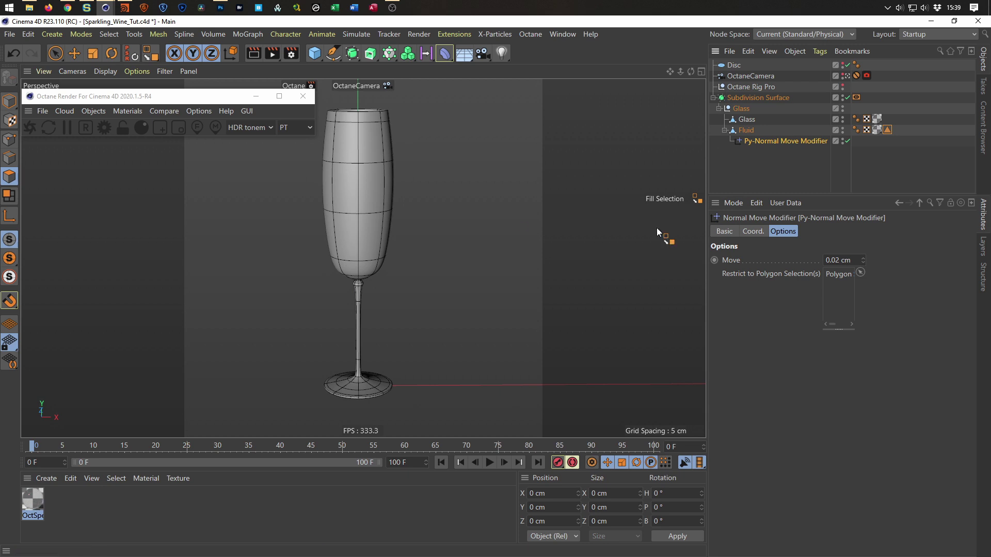
click(30, 127)
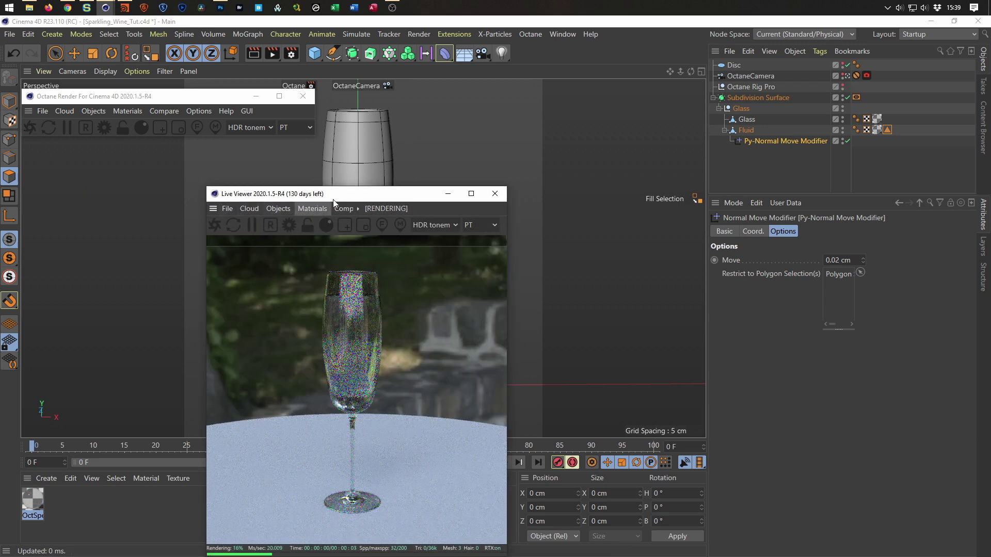
Rearrange the Live Viewer and Octane Render windows so the glass in the viewport is unobstructed
drag(367, 200, 790, 168)
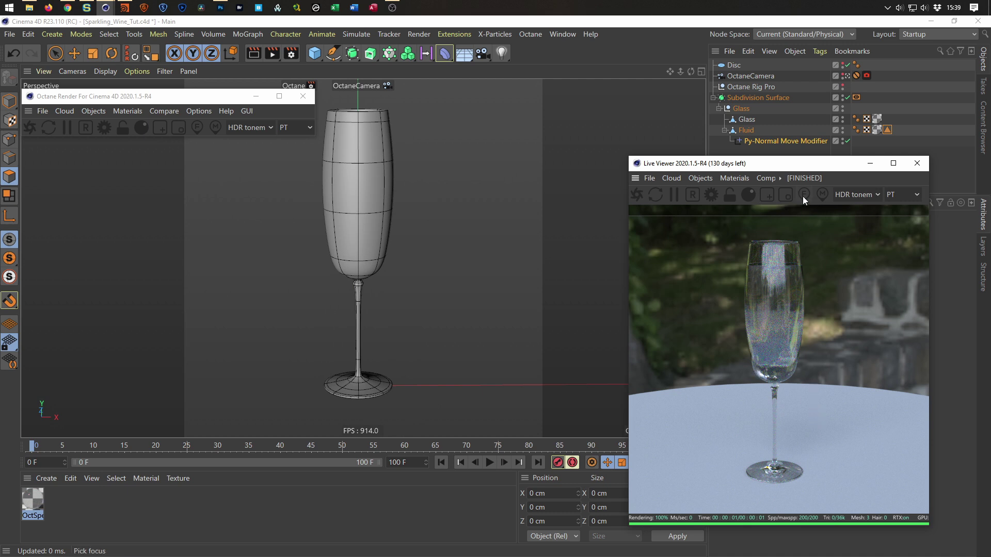
drag(801, 166, 538, 151)
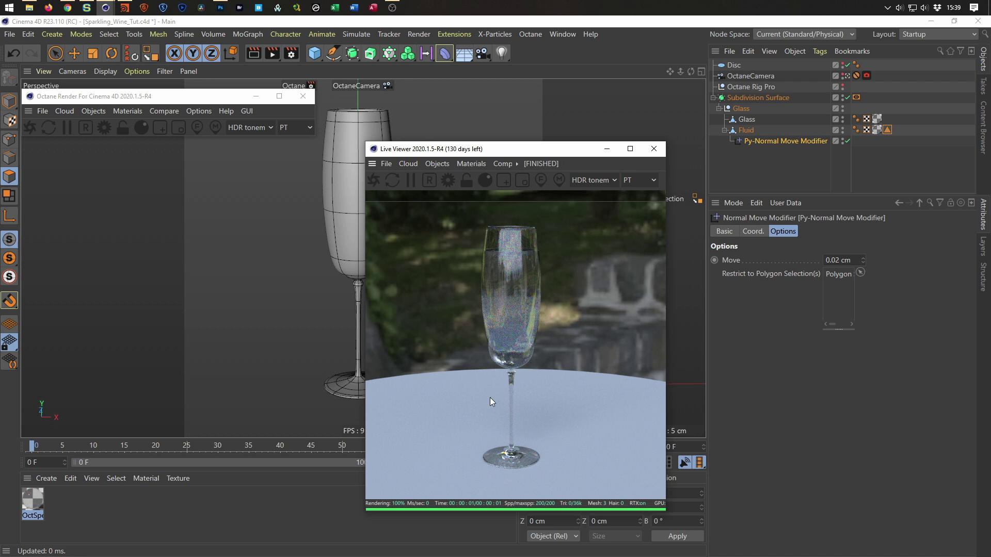
drag(583, 150, 836, 165)
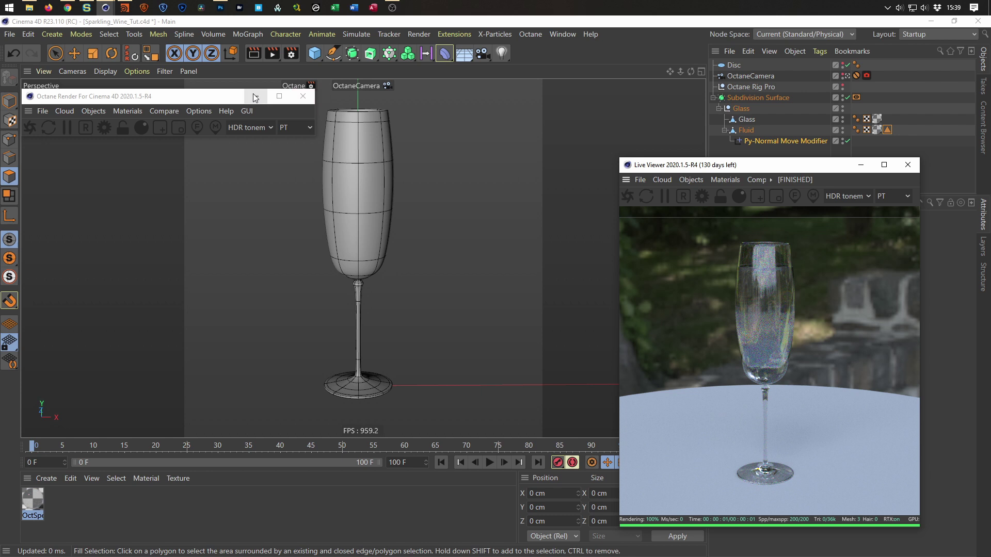
drag(228, 99, 364, 501)
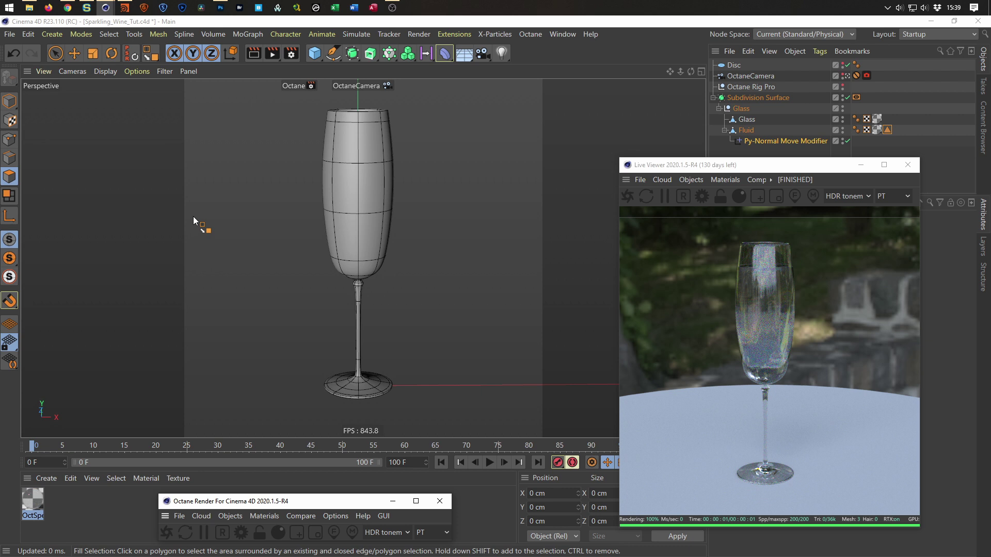
Open the Content Browser and expand the Nikomedia Textures (Octane) and Nikomedia Textures (PR) preset libraries
key(shift+F8)
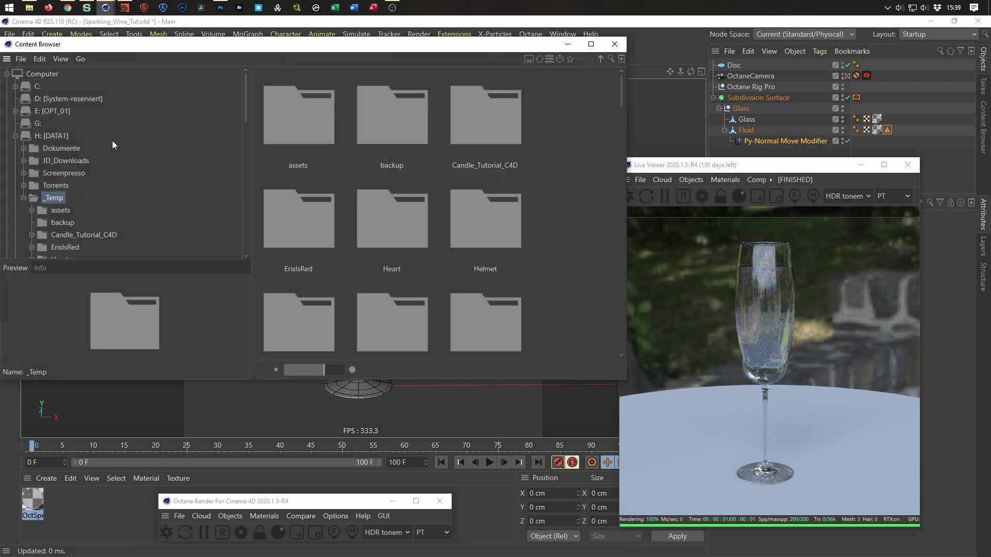
click(15, 135)
click(8, 74)
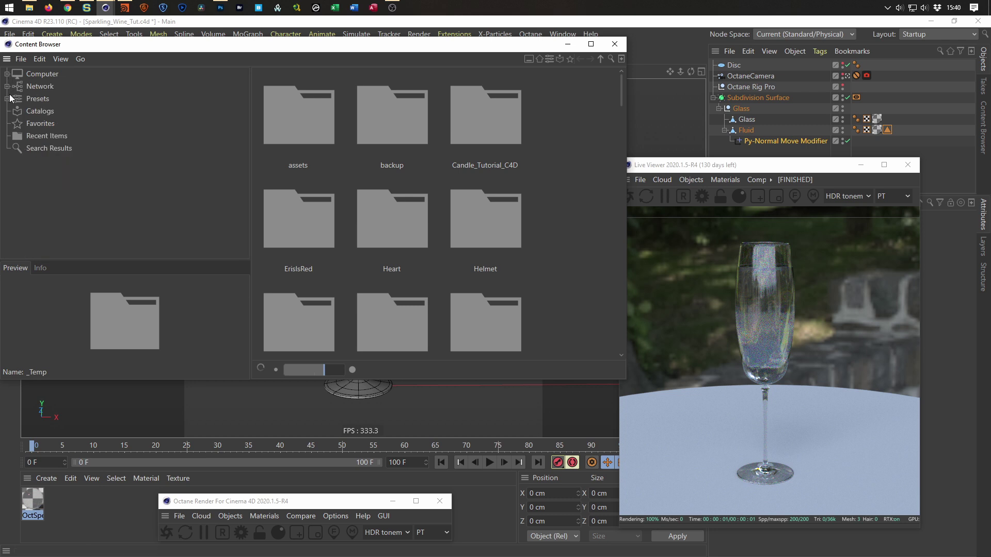
click(7, 99)
scroll(29, 160, down, 5)
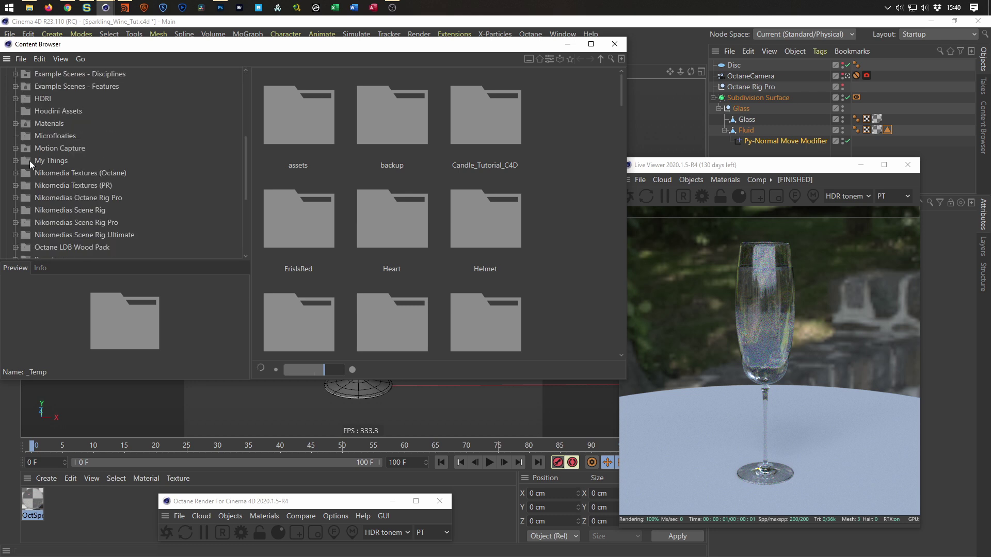
click(75, 174)
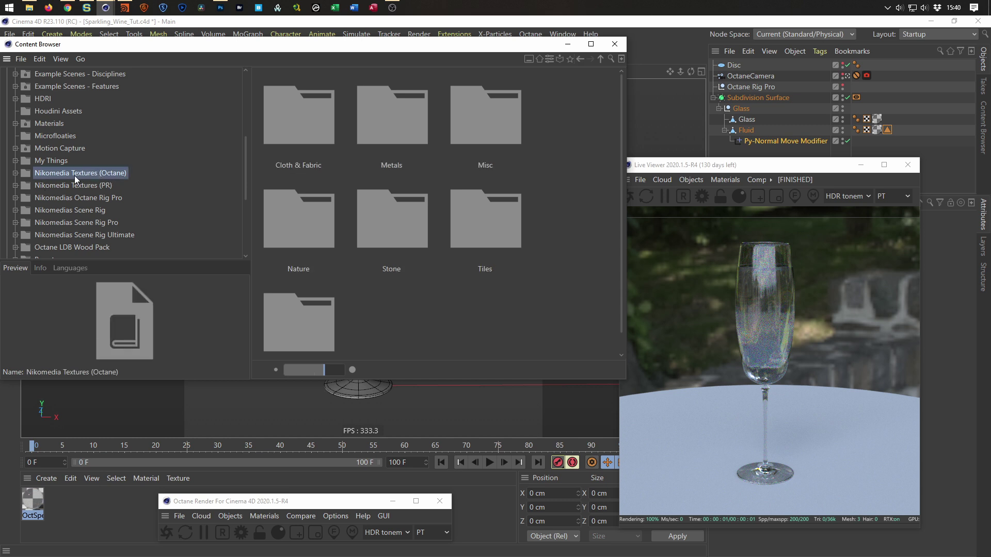
click(15, 173)
scroll(79, 178, down, 2)
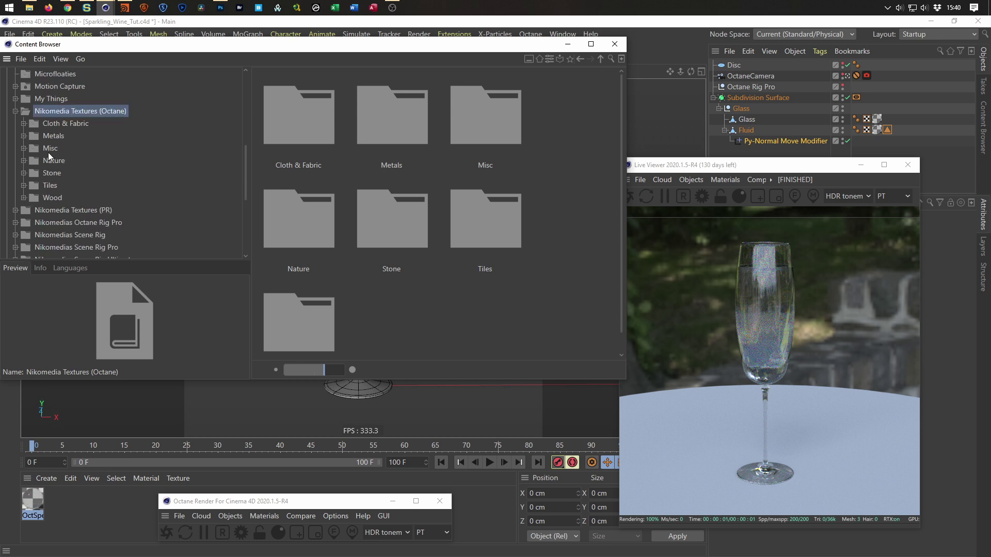
click(16, 211)
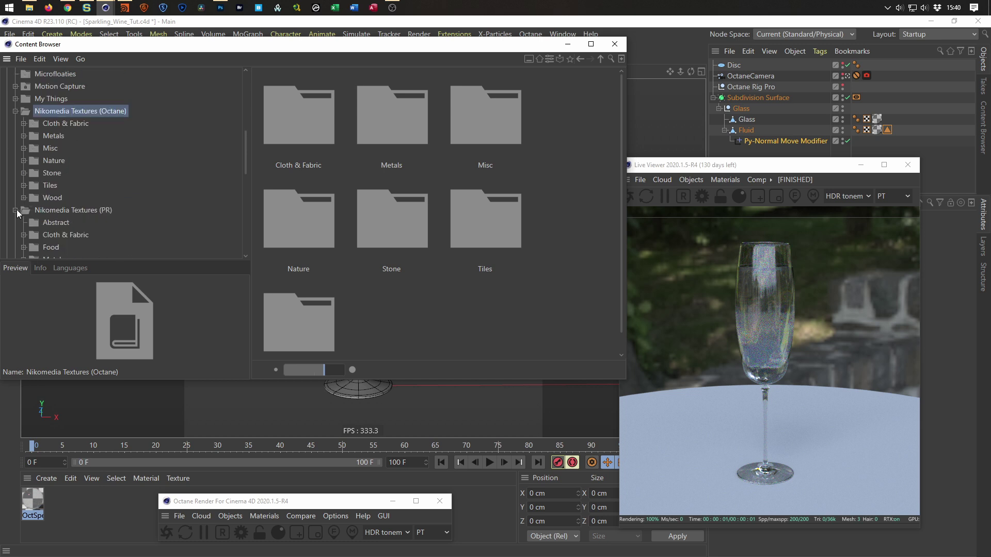
scroll(47, 216, down, 5)
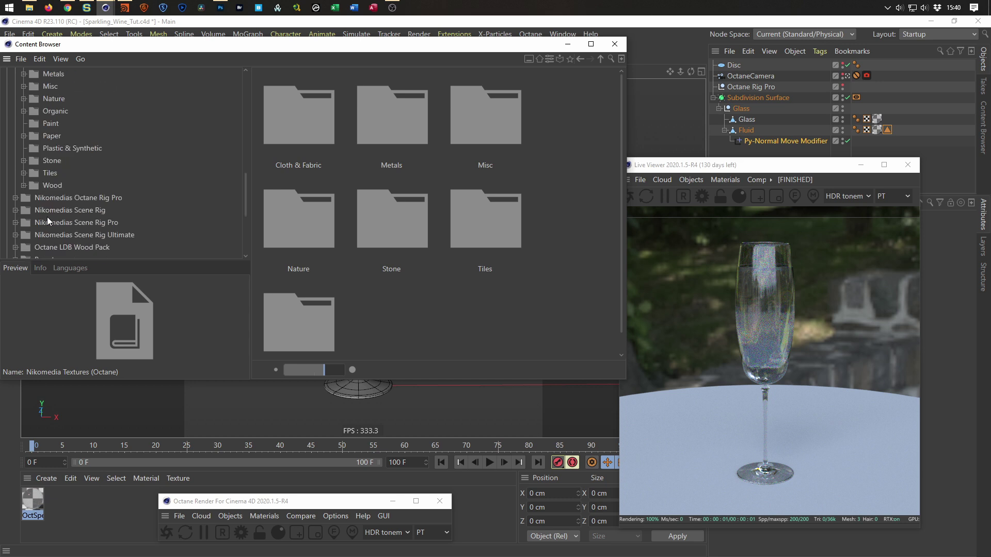
scroll(48, 216, up, 2)
scroll(42, 170, up, 4)
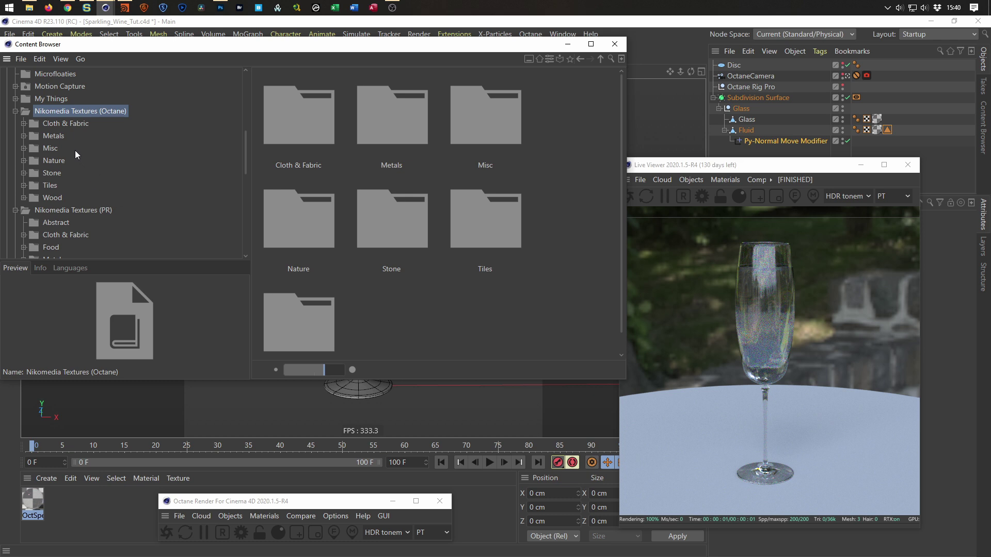
Load the Terrazzo_002 material from the Octane texture library's Stone folder and apply it to the Disc
click(52, 174)
scroll(377, 276, down, 8)
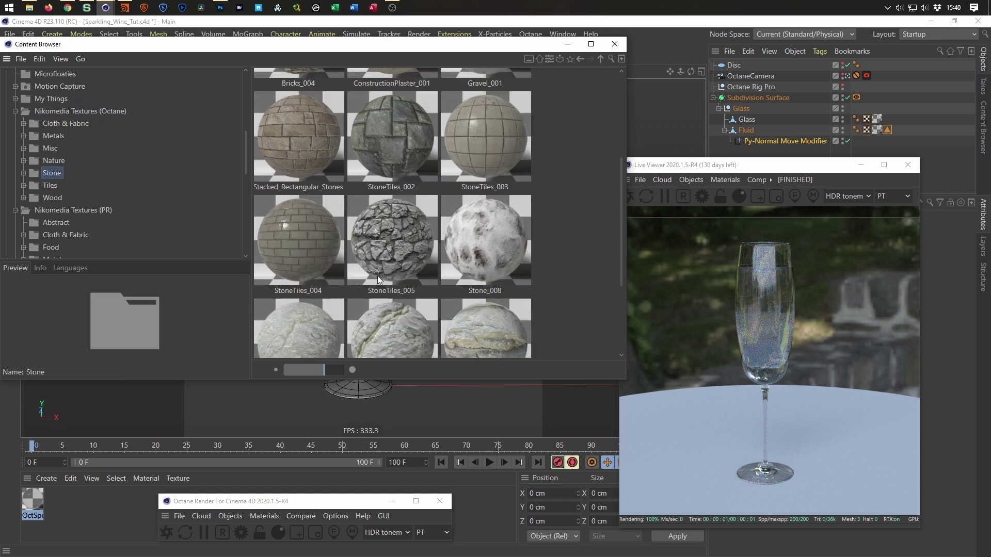
click(518, 326)
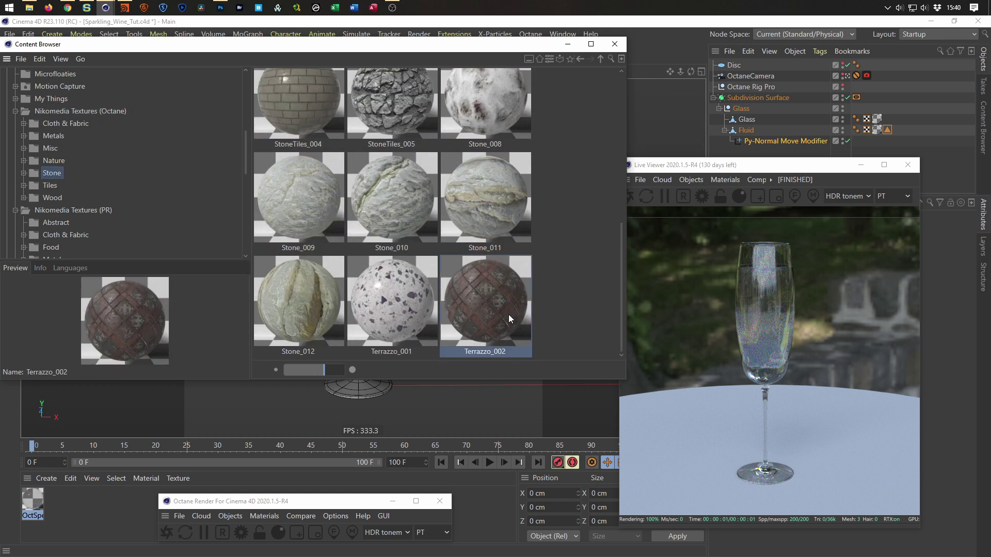
drag(490, 307, 54, 508)
click(614, 44)
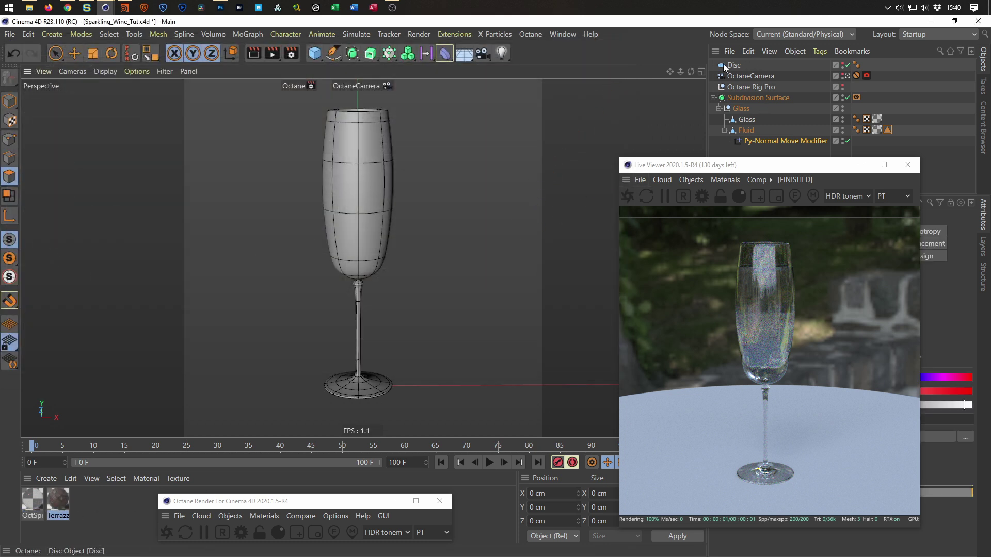
drag(54, 497, 738, 67)
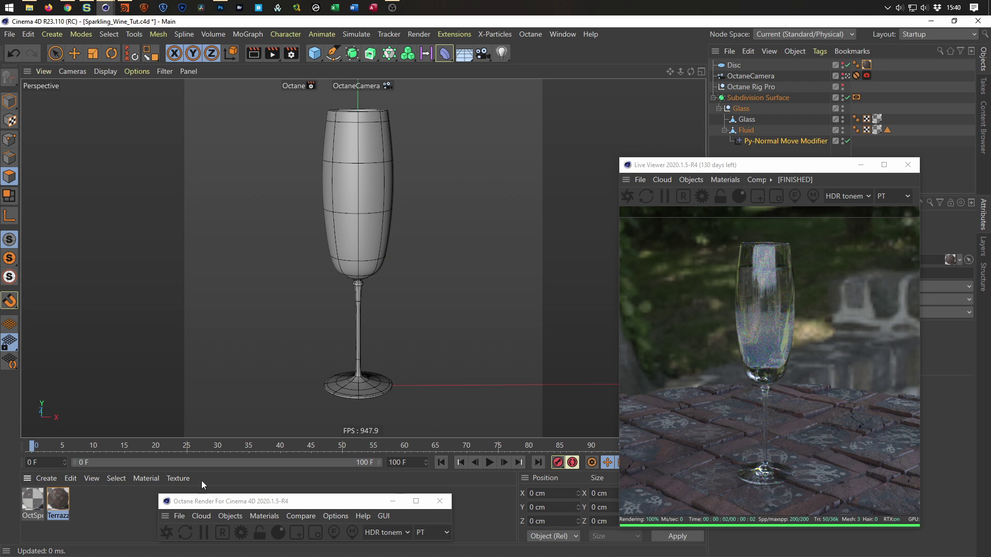
Open the Terrazzo_002 material in the Octane Node Editor and enlarge the window to show its full node network
click(60, 501)
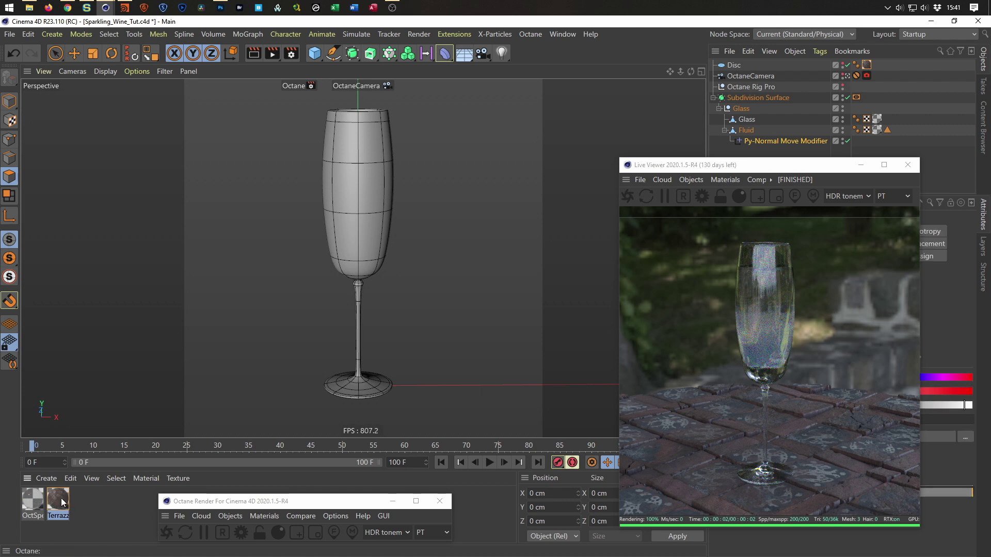
click(265, 516)
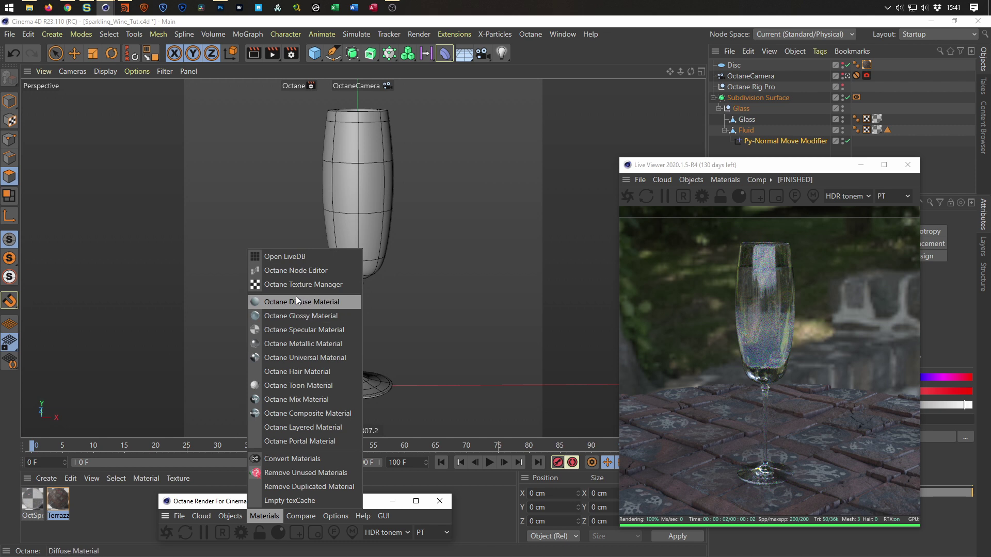
click(296, 271)
drag(343, 203, 200, 72)
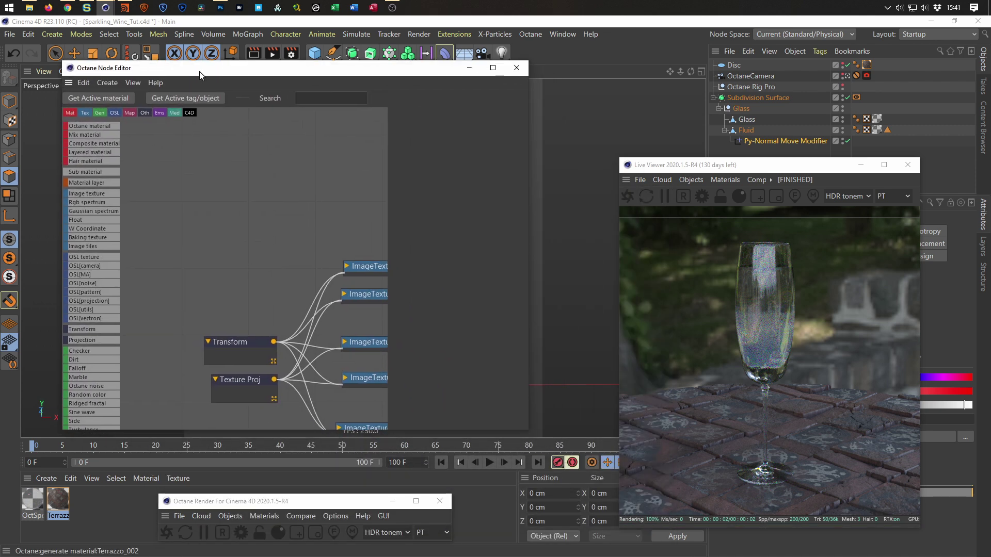
scroll(245, 306, down, 1)
drag(433, 75, 402, 72)
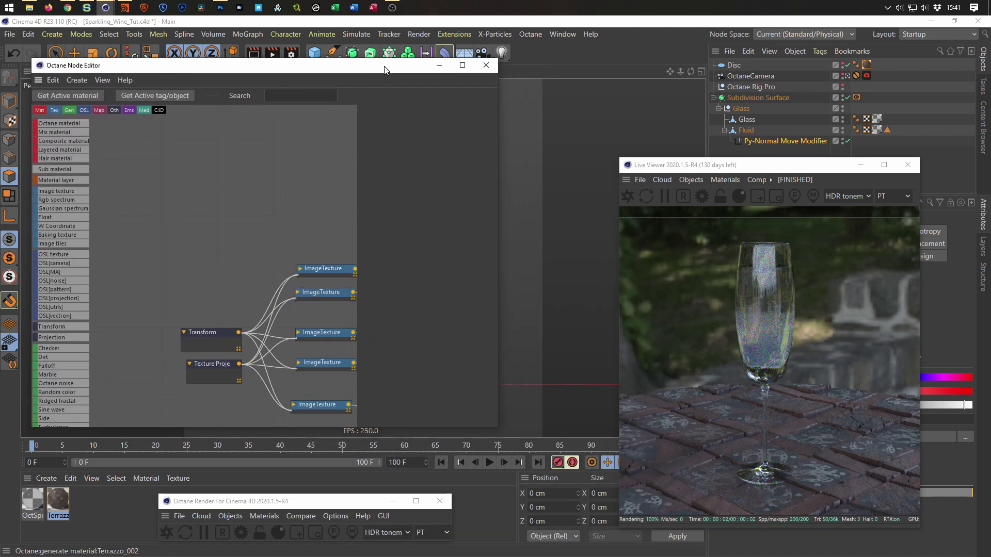
drag(497, 123, 606, 122)
middle_drag(387, 262, 280, 181)
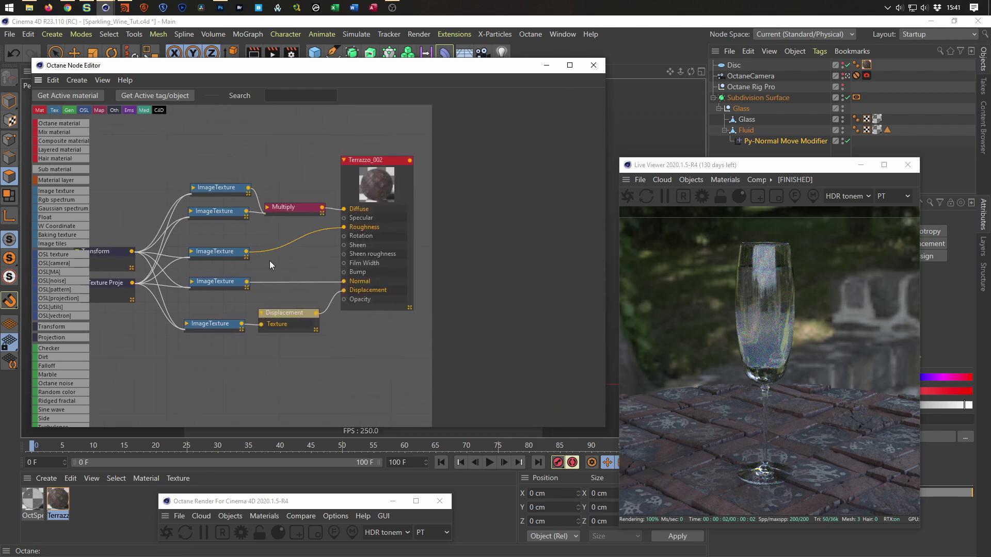
Set the height of the Terrazzo_002 Displacement node to 0.5 cm
click(288, 326)
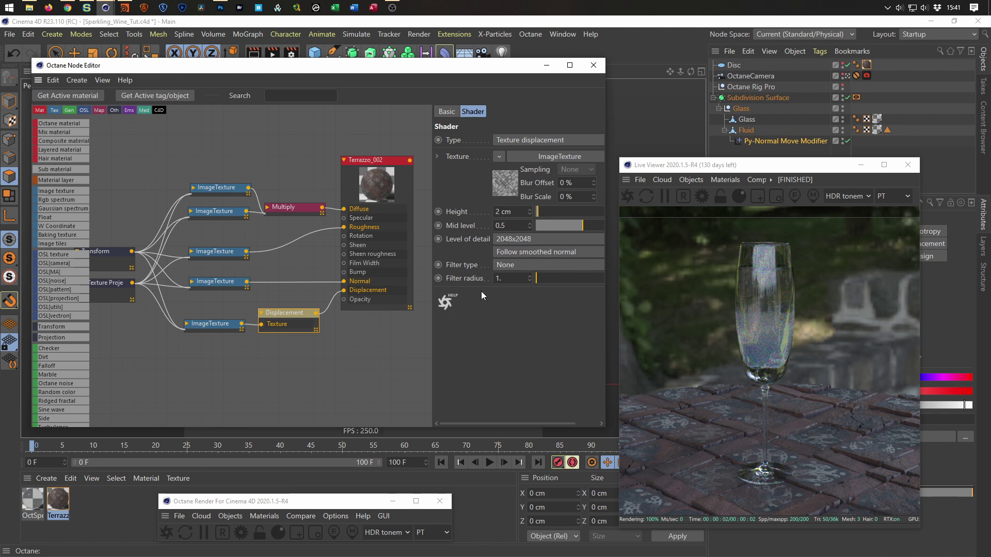
double_click(510, 213)
text(,5)
key(Return)
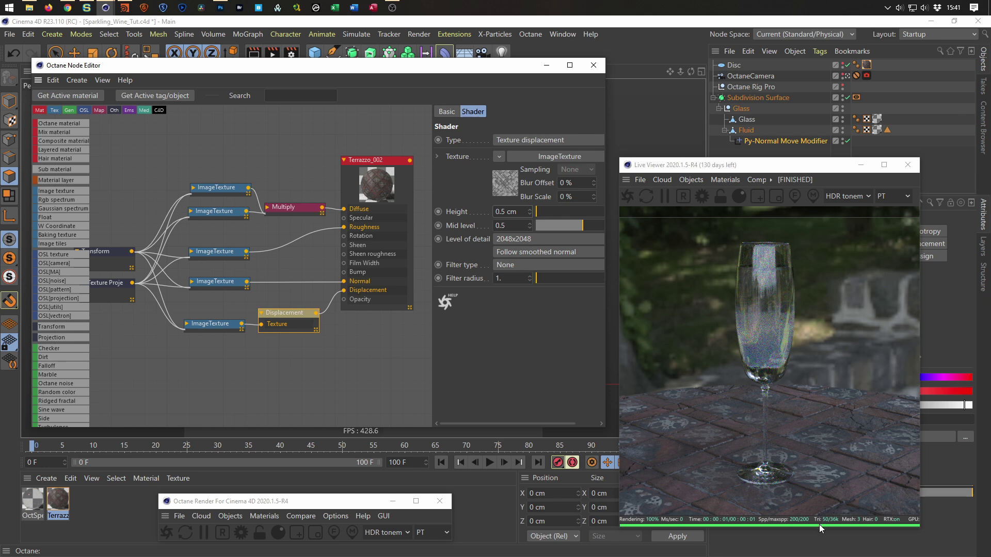
Change the type of the first ImageTexture feeding the Multiply node to Float and close the node editor
click(220, 189)
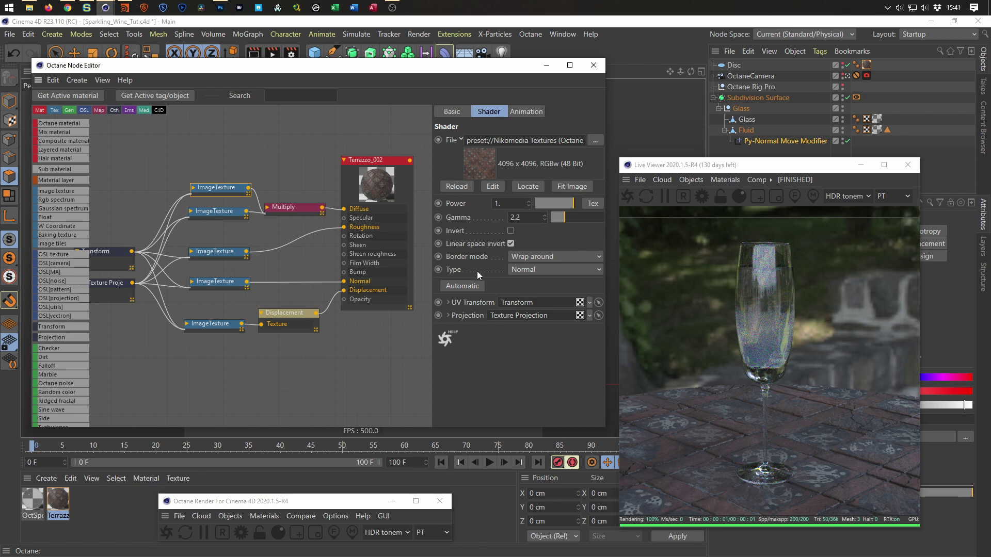
click(521, 270)
click(515, 312)
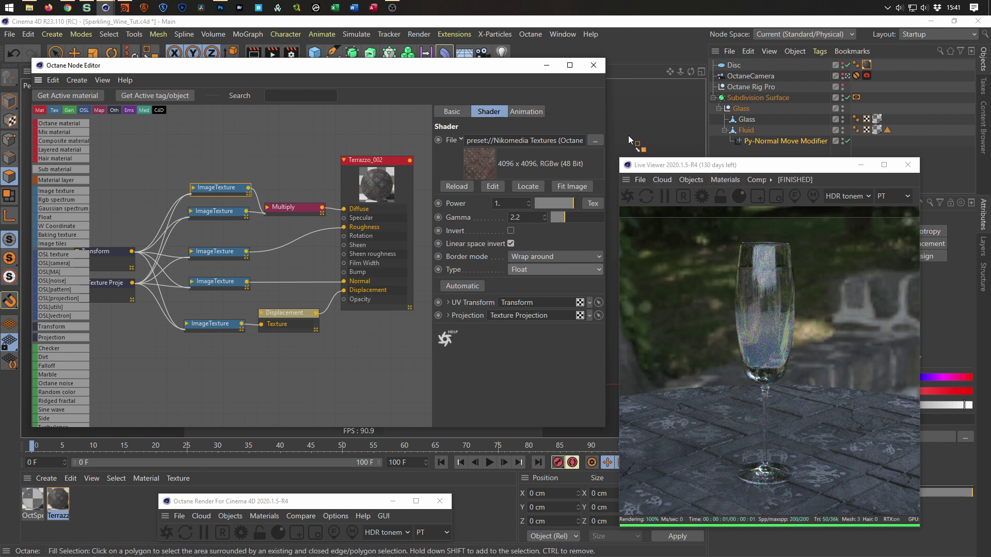
click(593, 66)
Set the Octane Rig Pro's HDRI picture type to Float and its RotX to 19°
drag(749, 165, 464, 130)
click(751, 87)
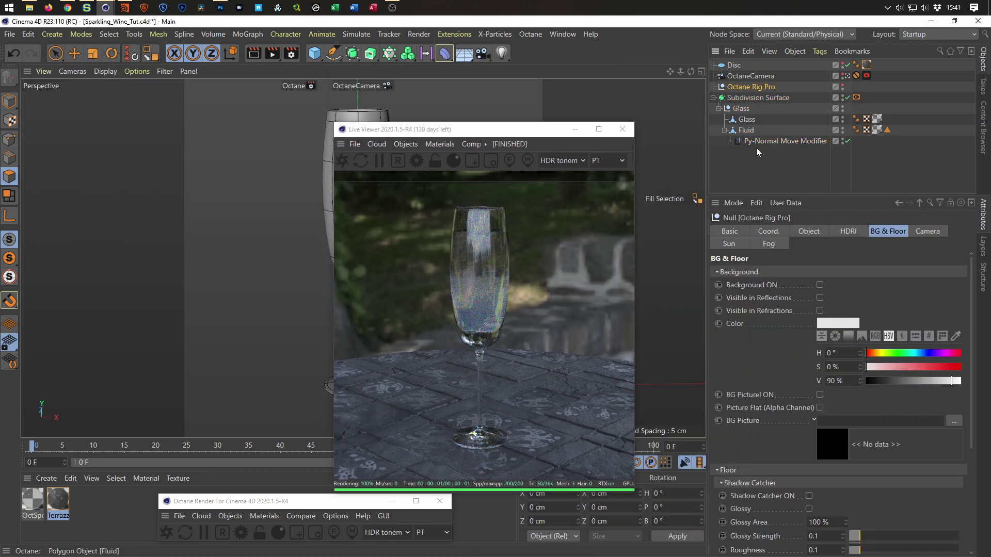
click(846, 232)
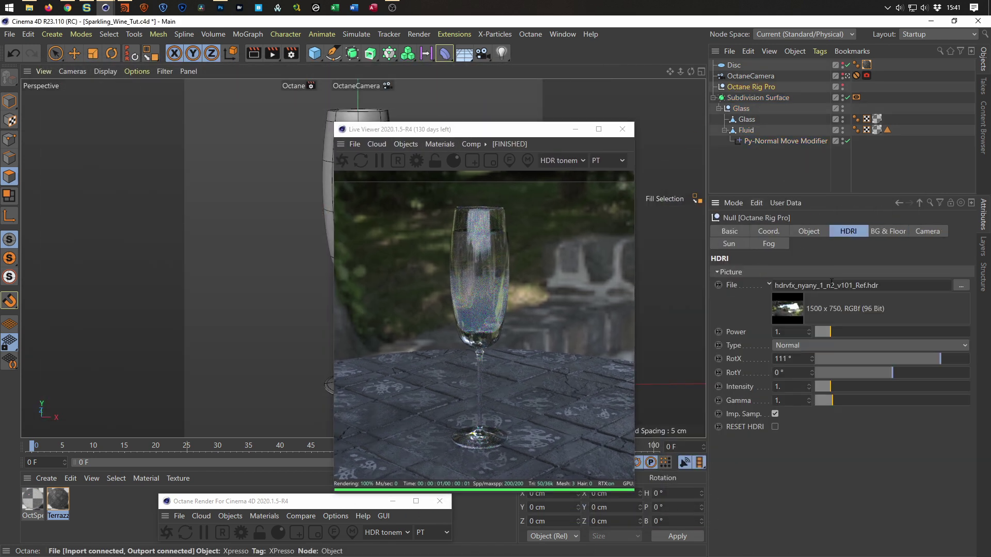
click(791, 345)
click(787, 372)
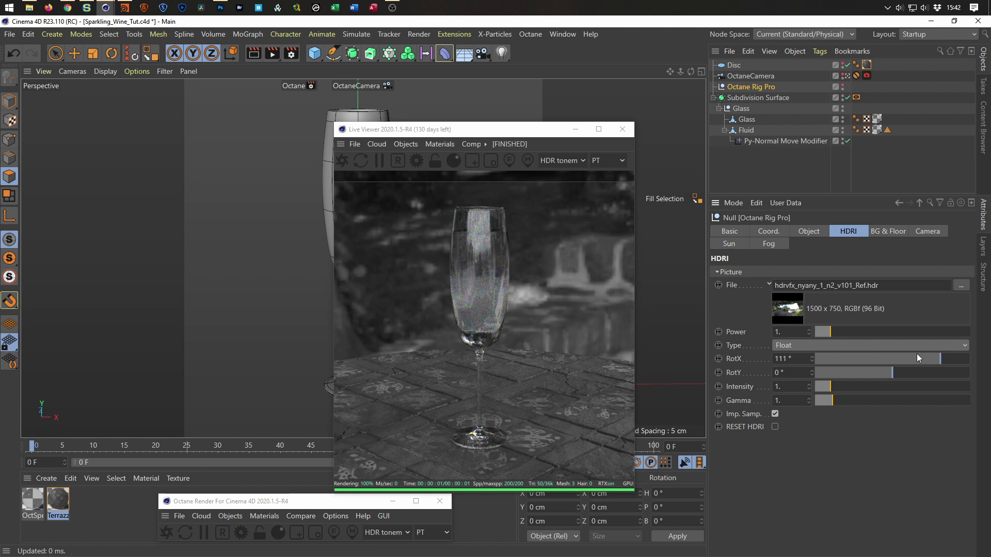
drag(937, 360, 900, 365)
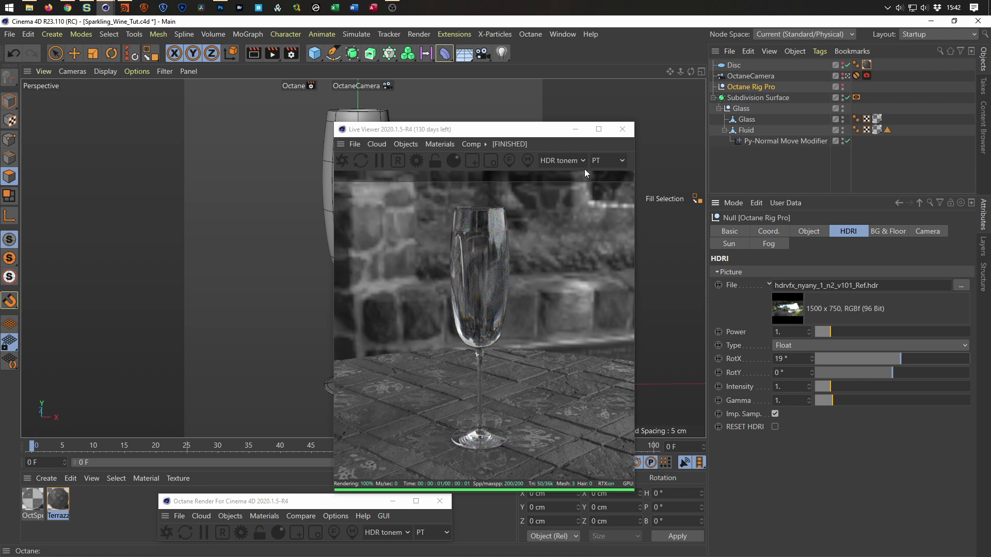
drag(532, 135, 743, 158)
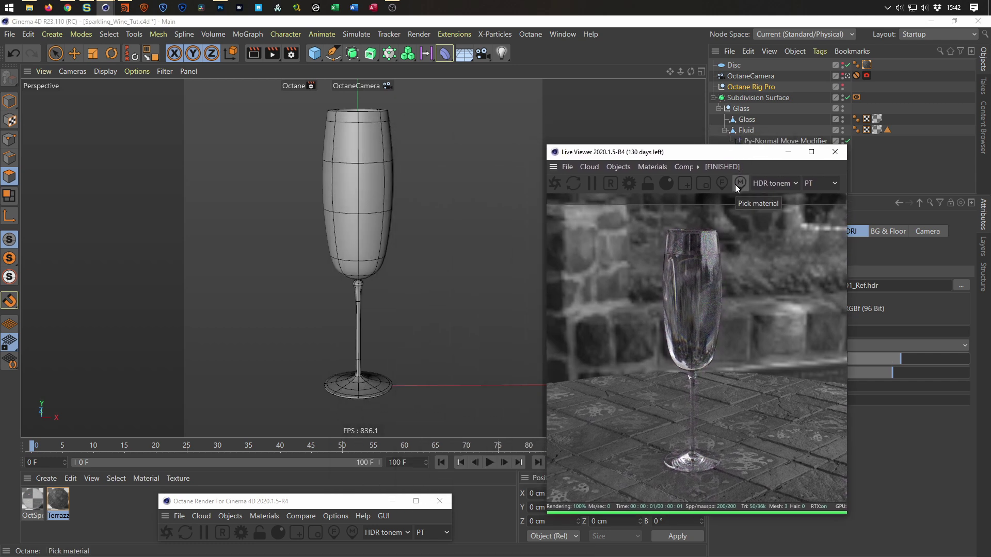
Save the scene and close the Live Viewer
key(ctrl+s)
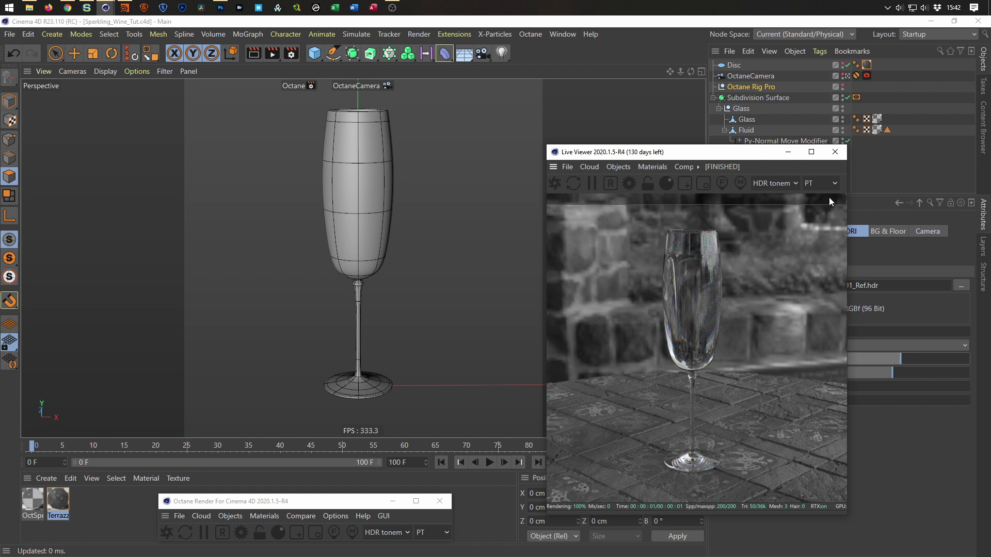
click(835, 152)
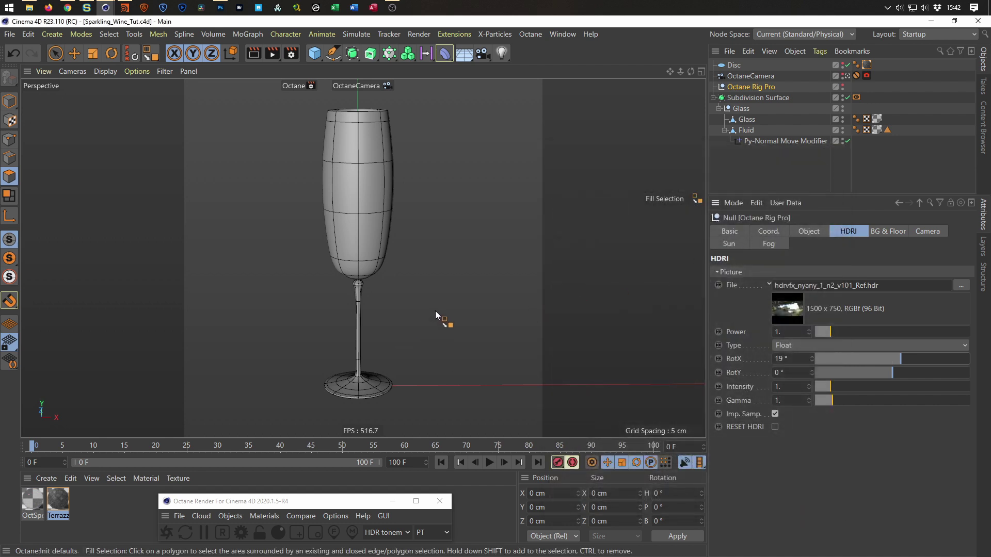
Switch the viewport from OctaneCamera to the default camera
click(848, 75)
scroll(386, 261, up, 3)
scroll(392, 286, down, 10)
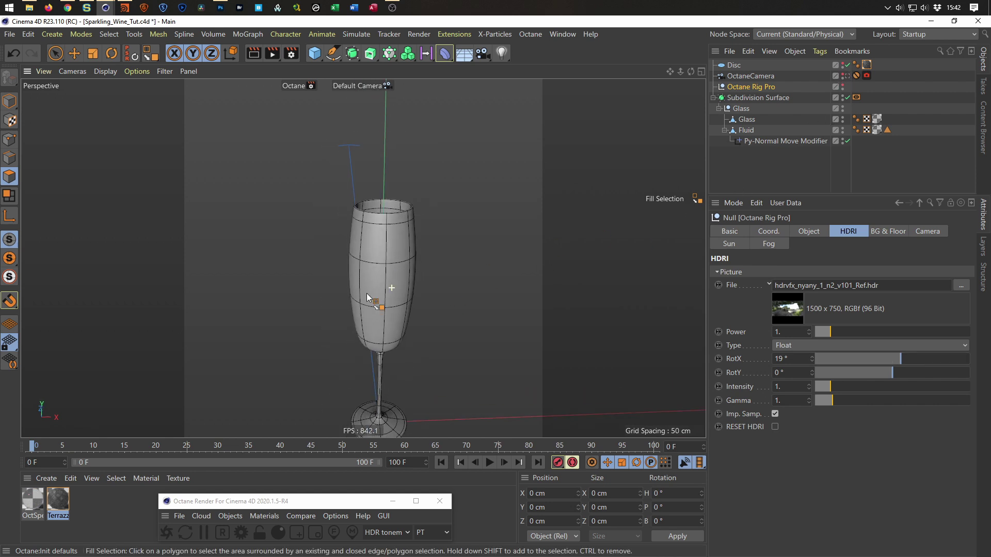
alt+drag(357, 262, 337, 230)
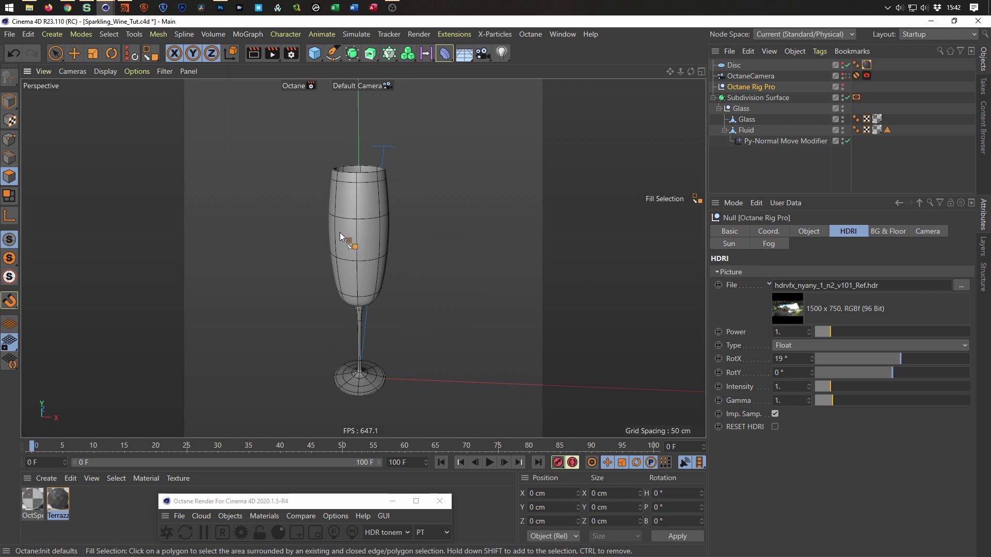
Open the Content Browser and search all Presets for "bottle"
key(shift+F8)
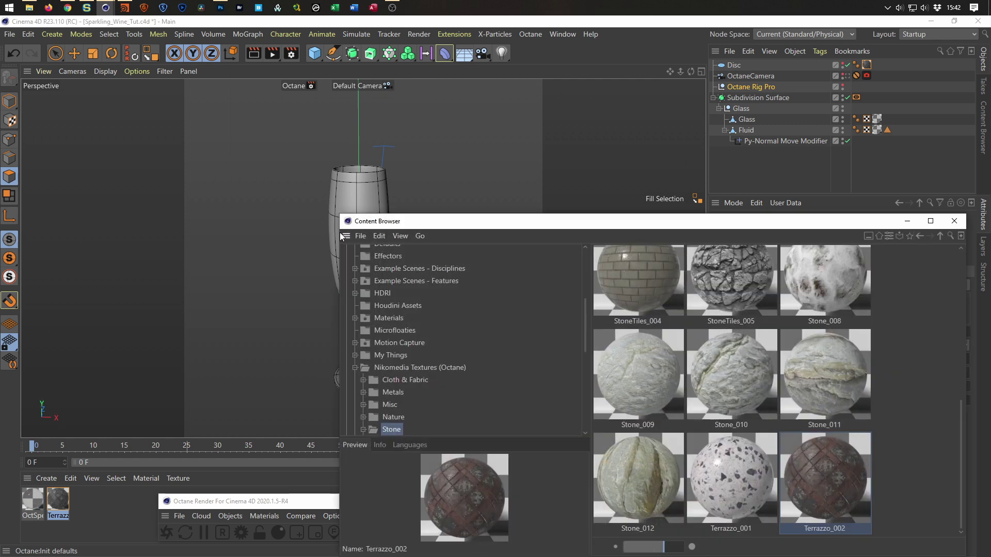
click(354, 367)
scroll(352, 370, up, 5)
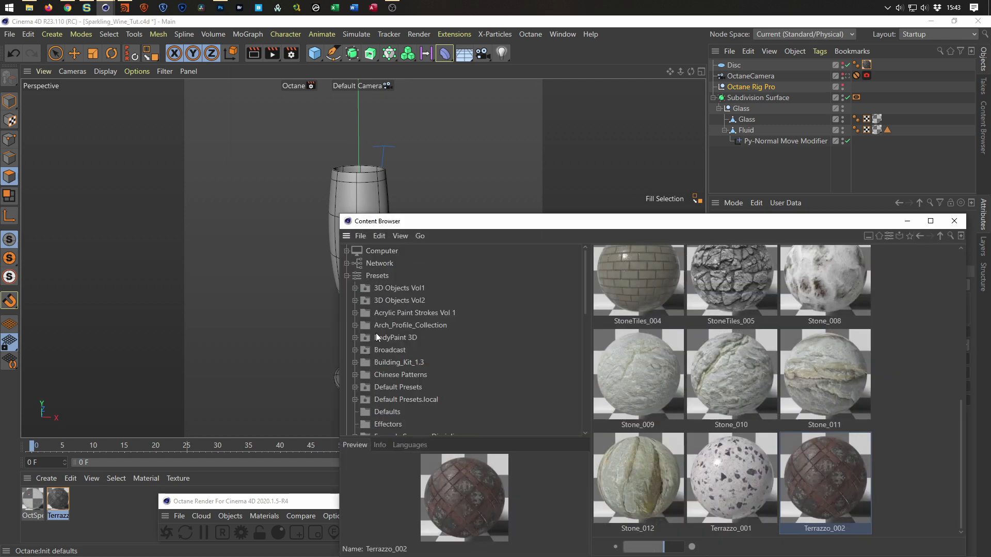
click(380, 275)
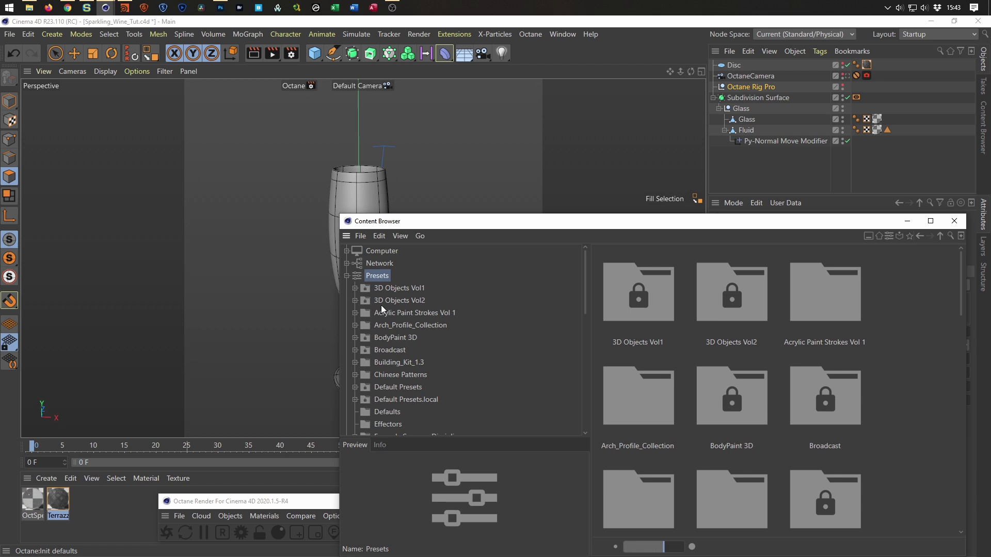
click(950, 236)
text(bulb)
double_click(910, 273)
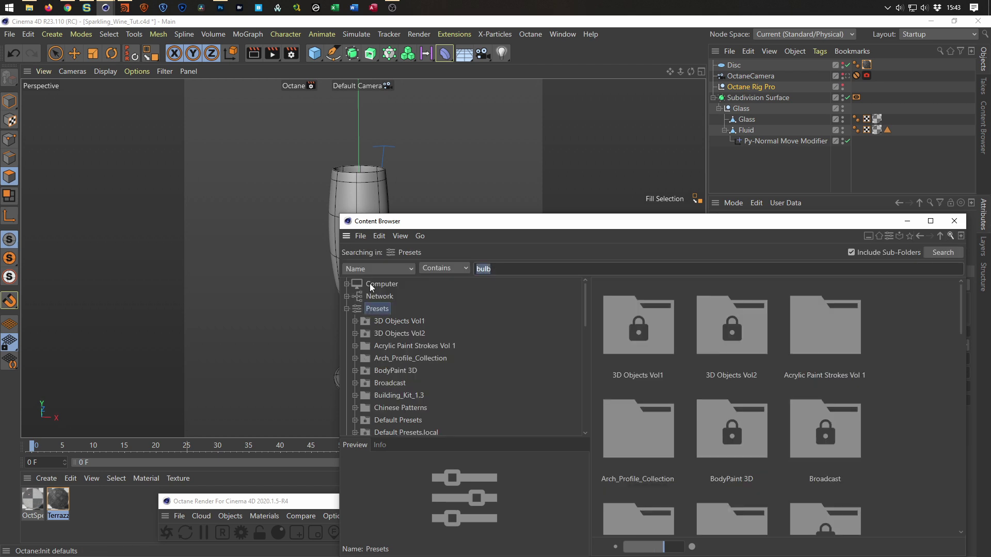
text(bottle)
key(Return)
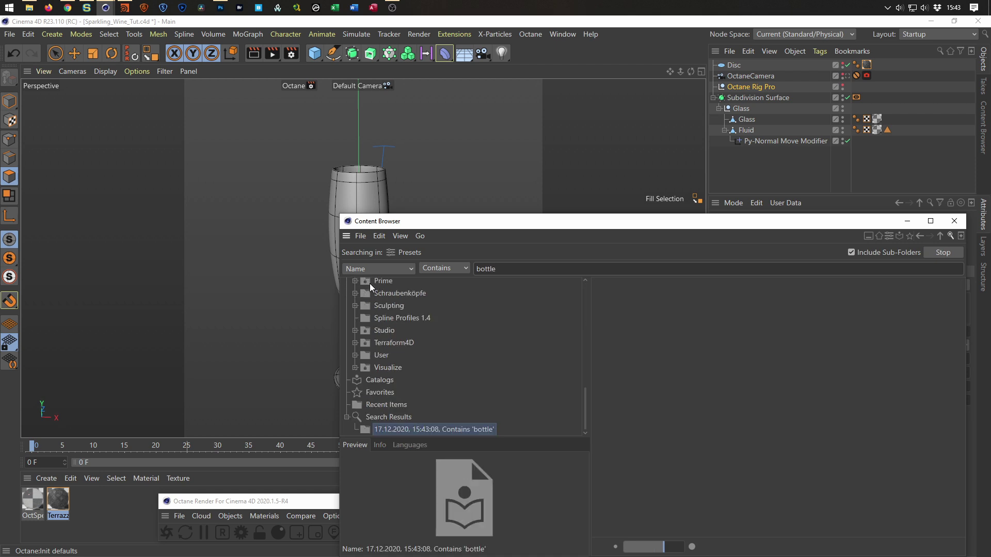
Load the first Bottle - Wine 02 preset into the scene and close the Content Browser
scroll(867, 395, down, 6)
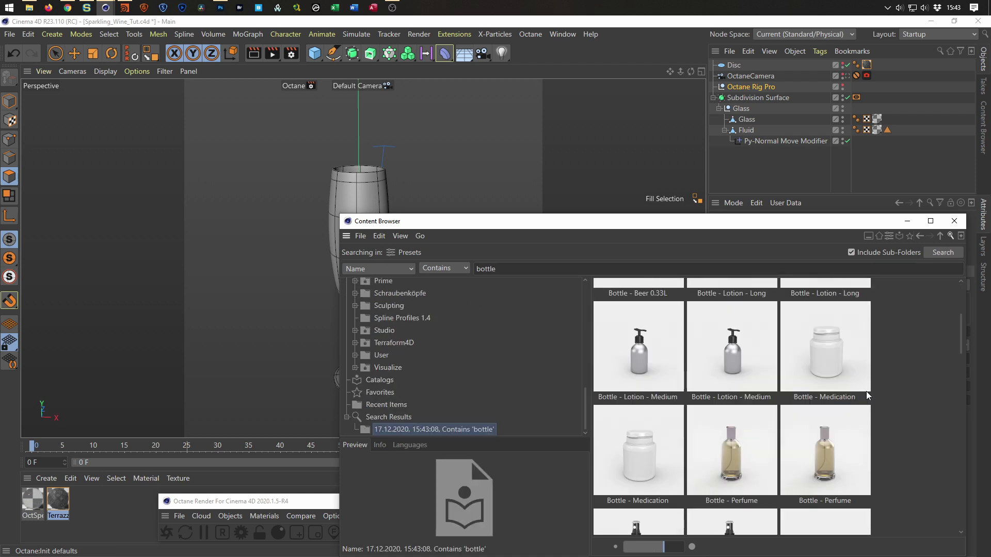
scroll(866, 391, down, 3)
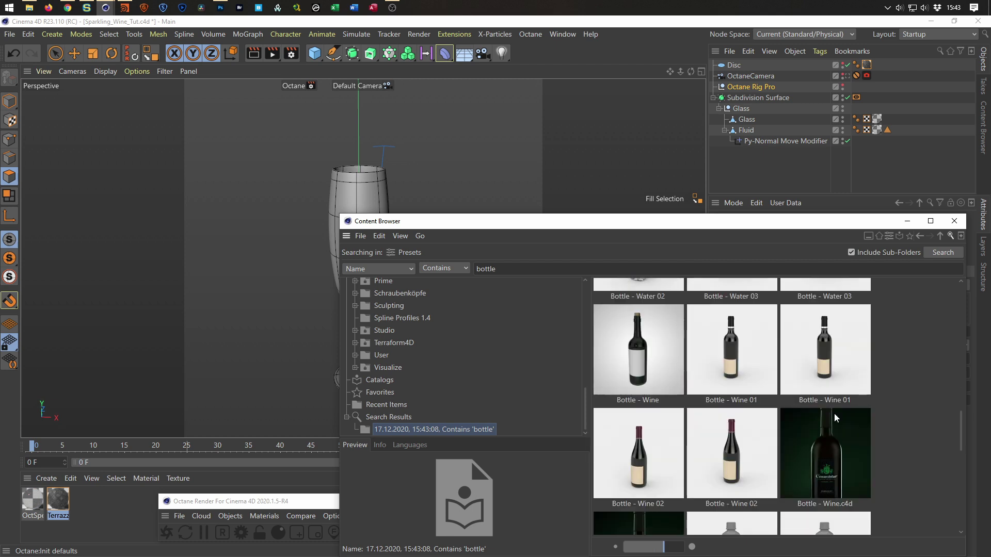
click(642, 454)
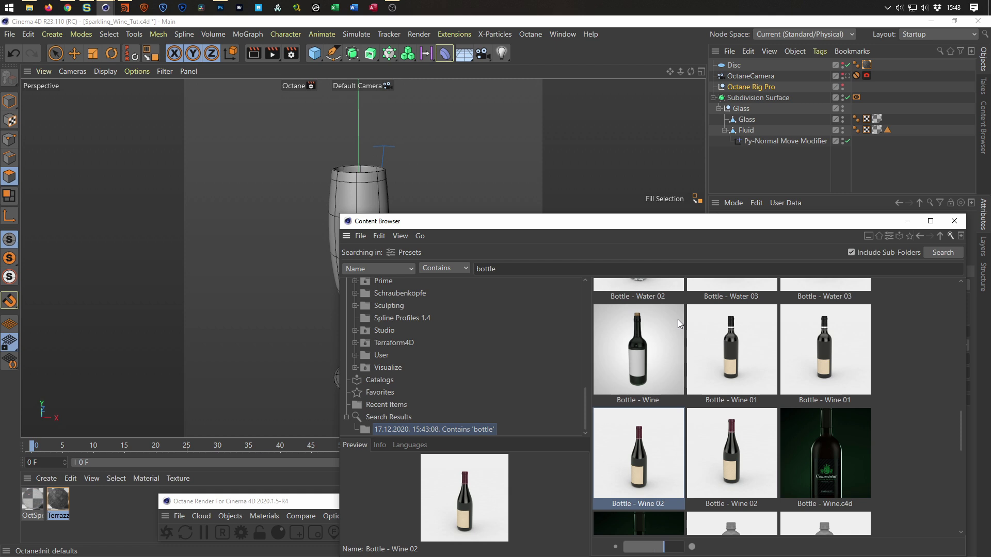
double_click(632, 469)
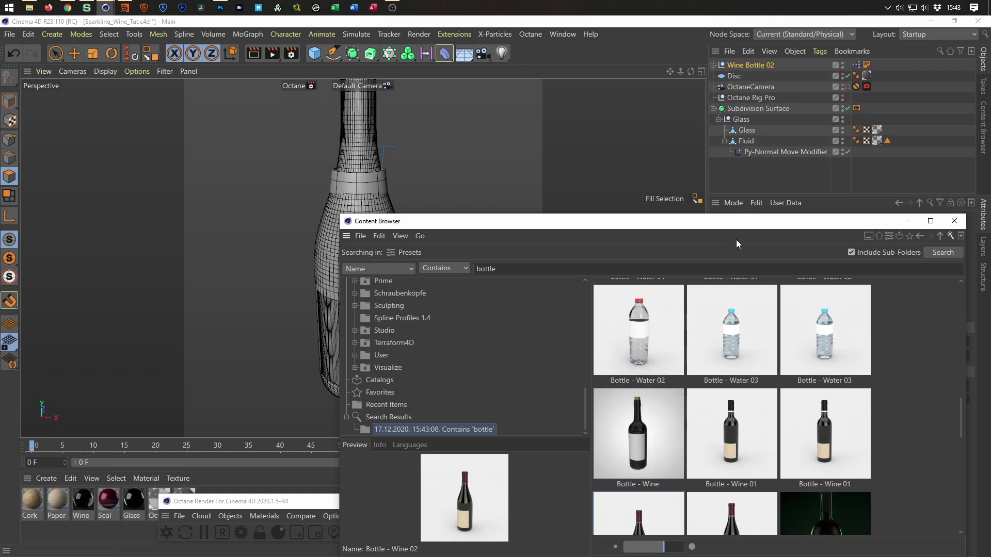
click(953, 221)
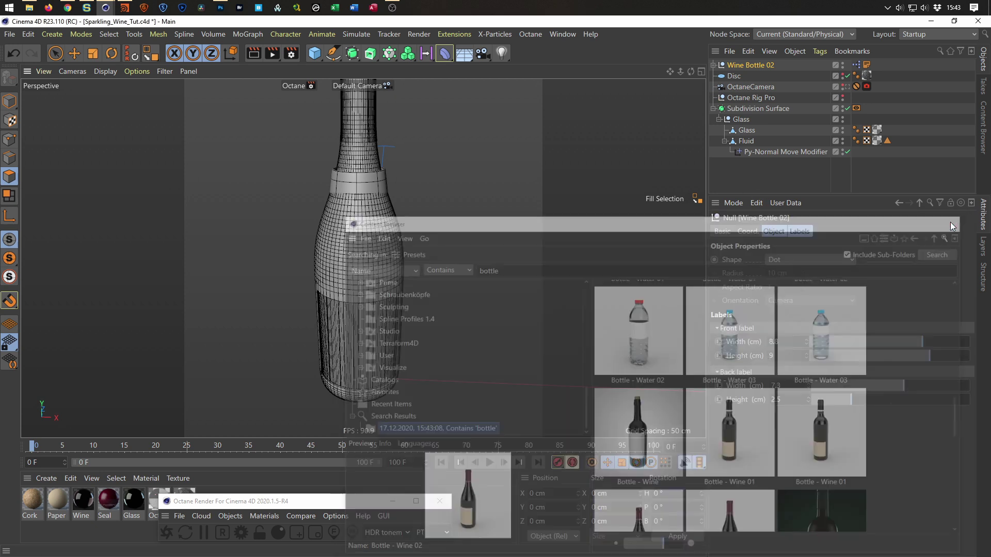
Move the Wine Bottle 02 group along the negative X axis so it stands beside the glass
click(867, 65)
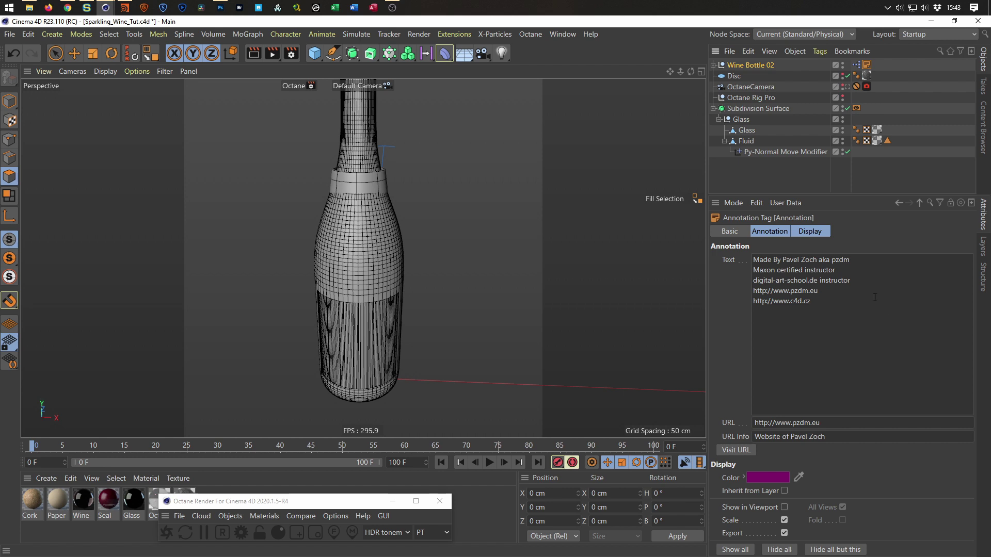
scroll(399, 304, down, 4)
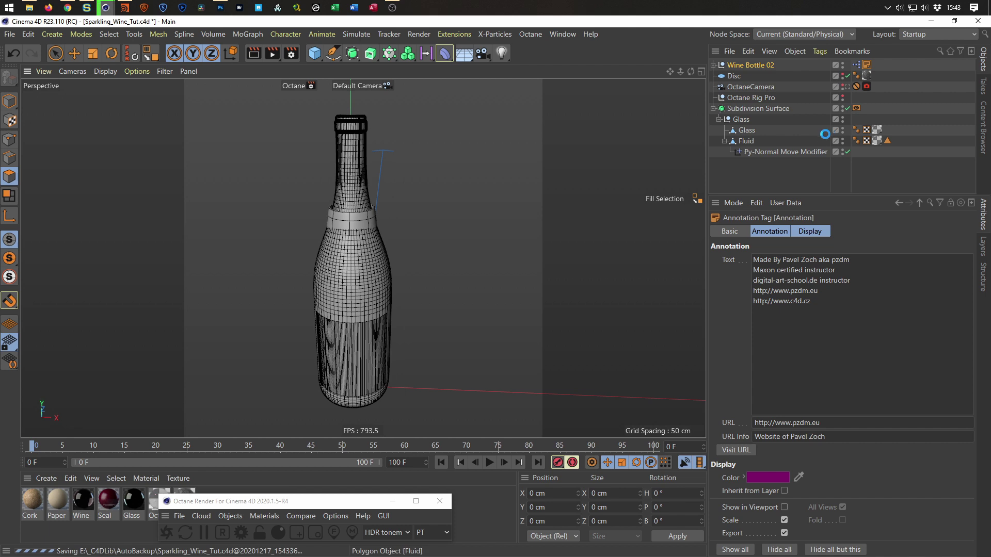
click(750, 66)
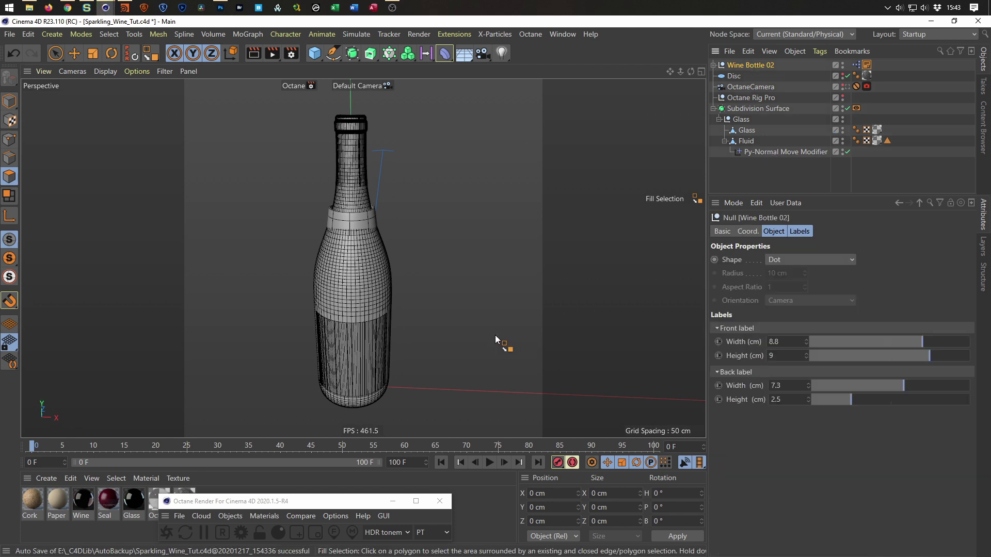
key(e)
drag(417, 383, 320, 389)
key(ctrl+z)
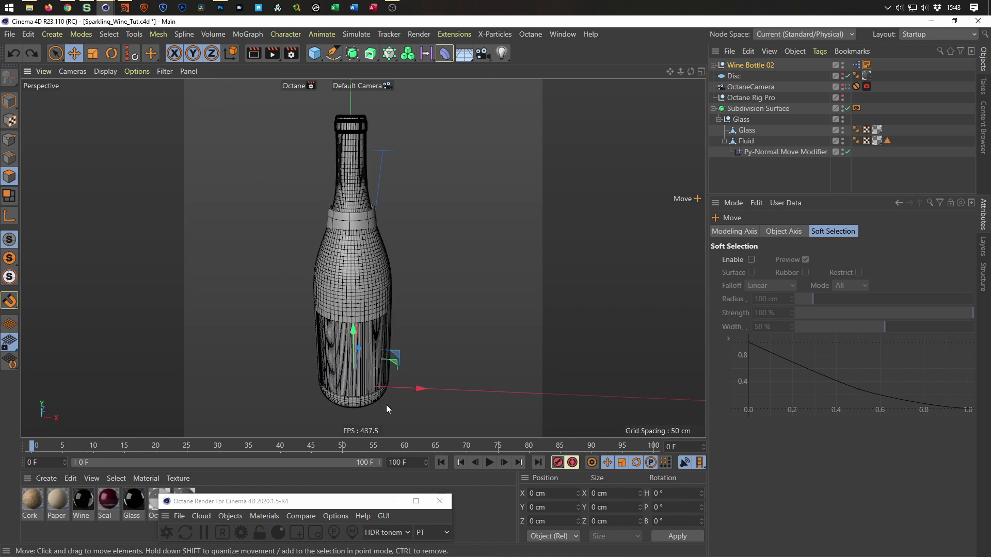
drag(424, 386, 289, 383)
alt+middle_drag(289, 383, 337, 308)
Move the Bottle and Wine objects out of the Wine Bottle 02 group to the end of the hierarchy and delete the group
click(715, 65)
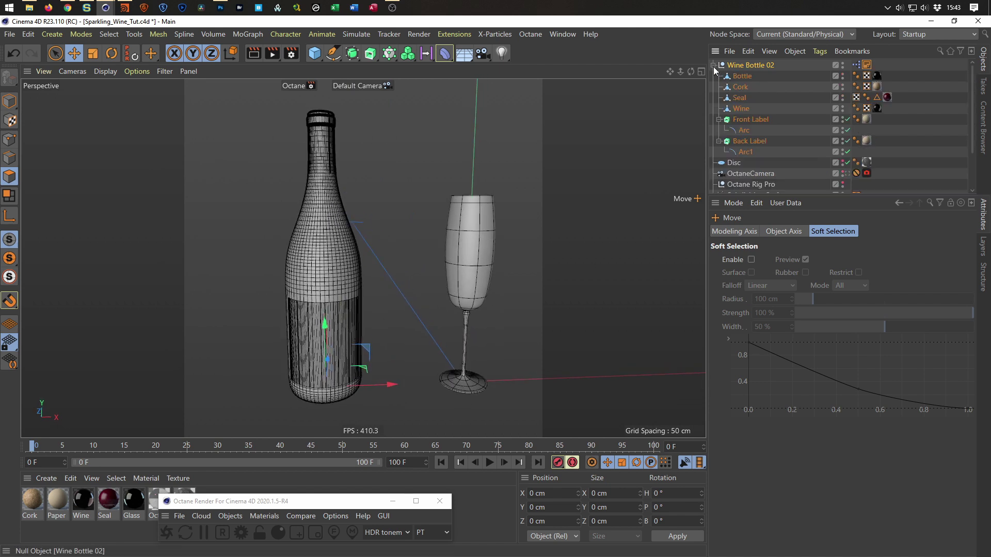
drag(814, 197, 818, 350)
click(753, 78)
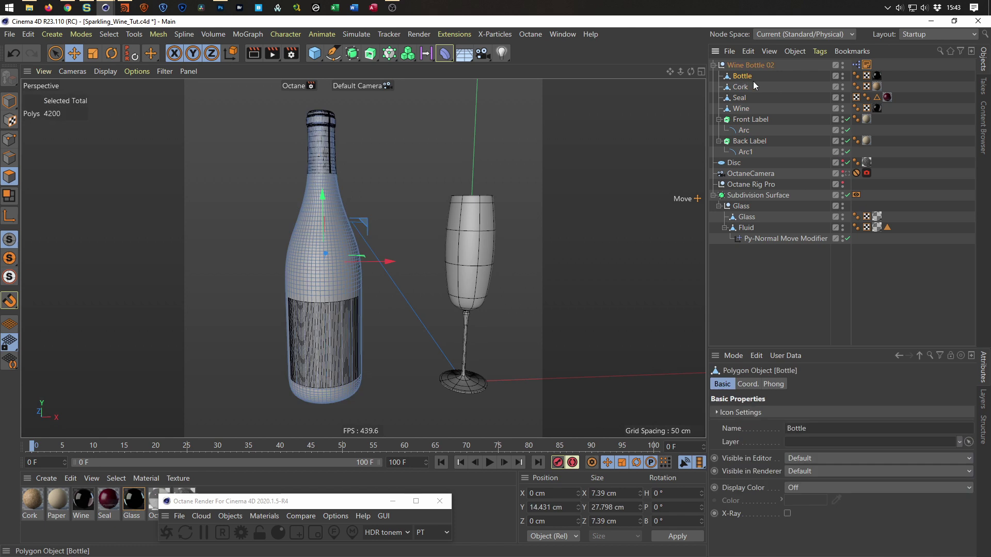
ctrl+click(755, 110)
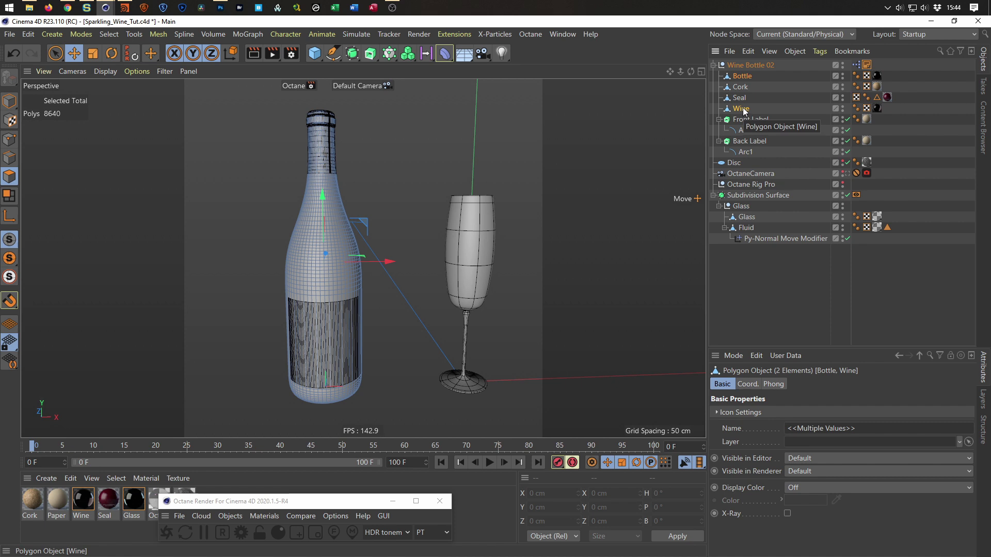
drag(743, 109, 760, 305)
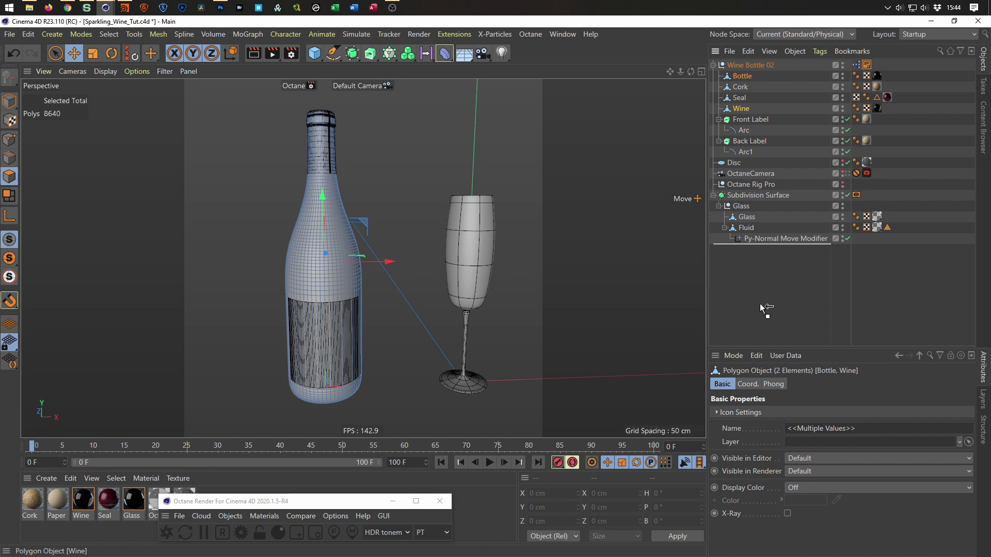
click(745, 65)
key(Delete)
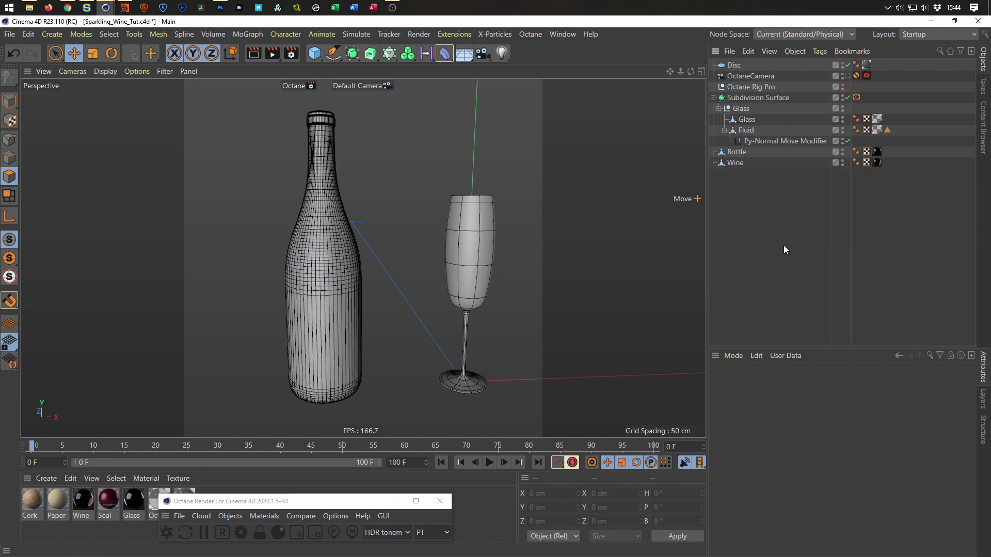
Hide Bottle to inspect the liquid mesh, delete the Wine object, and make Bottle visible again
click(841, 151)
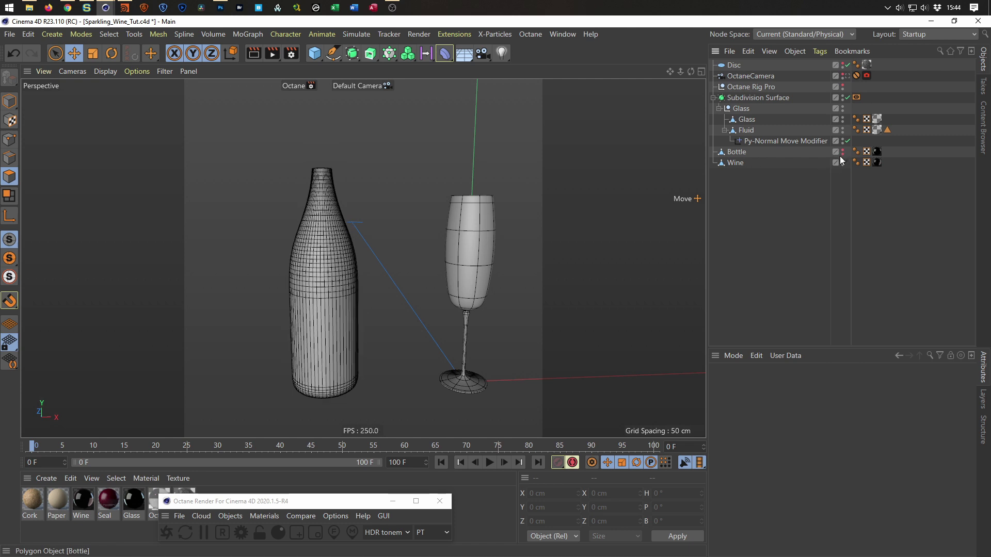
click(323, 221)
click(737, 152)
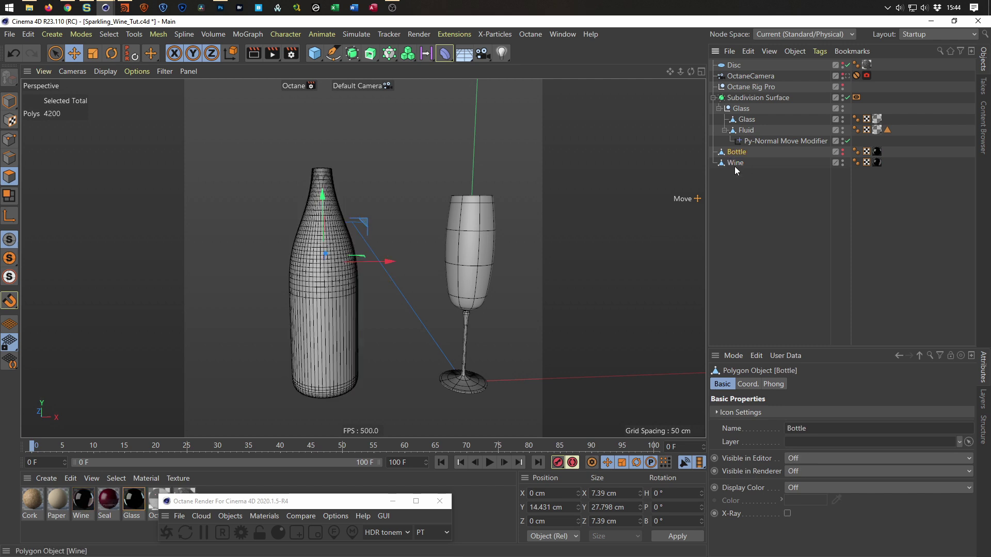
click(735, 163)
key(Delete)
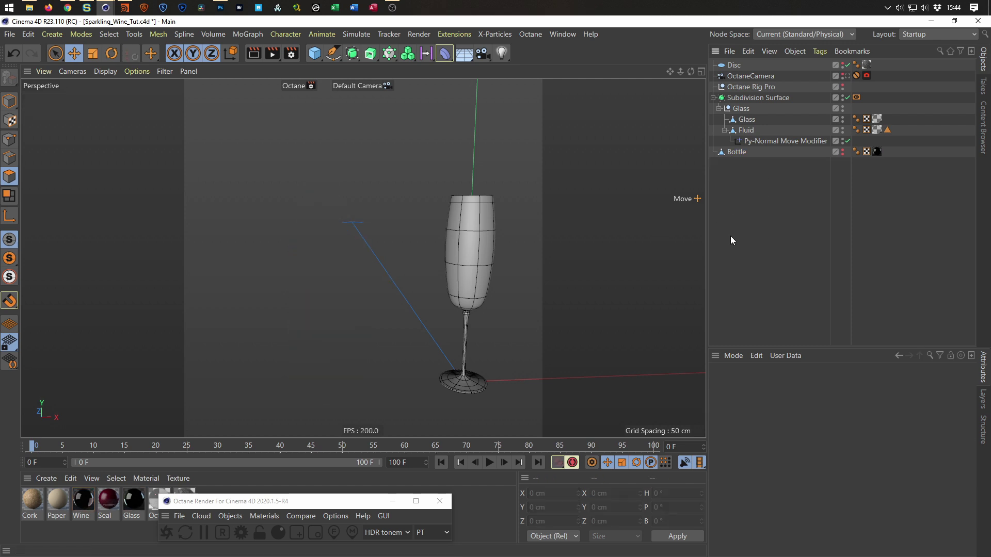
click(747, 155)
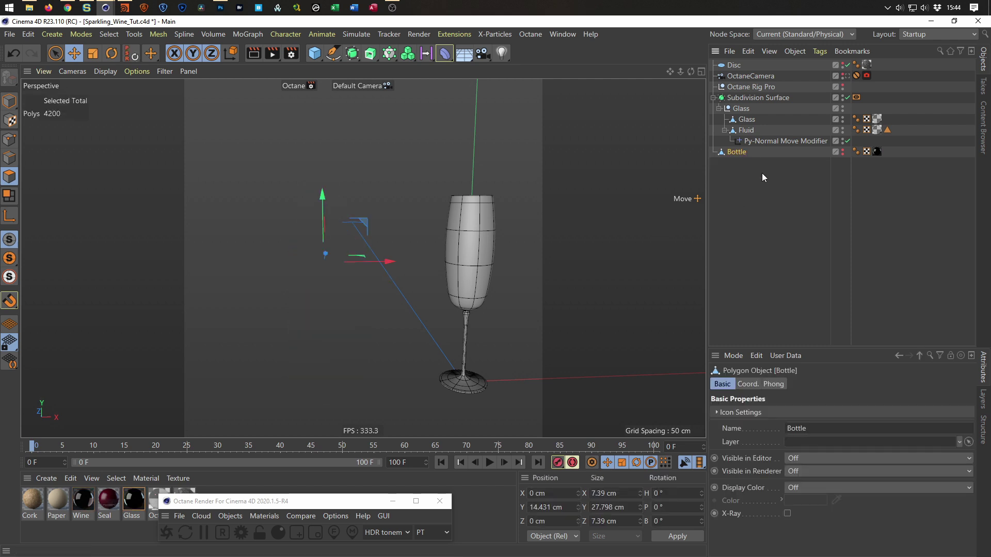
click(842, 152)
Grow the polygon selection inside the Bottle's neck four times toward the rim
alt+drag(289, 302, 361, 332)
alt+right_drag(336, 231, 395, 214)
alt+drag(395, 215, 410, 246)
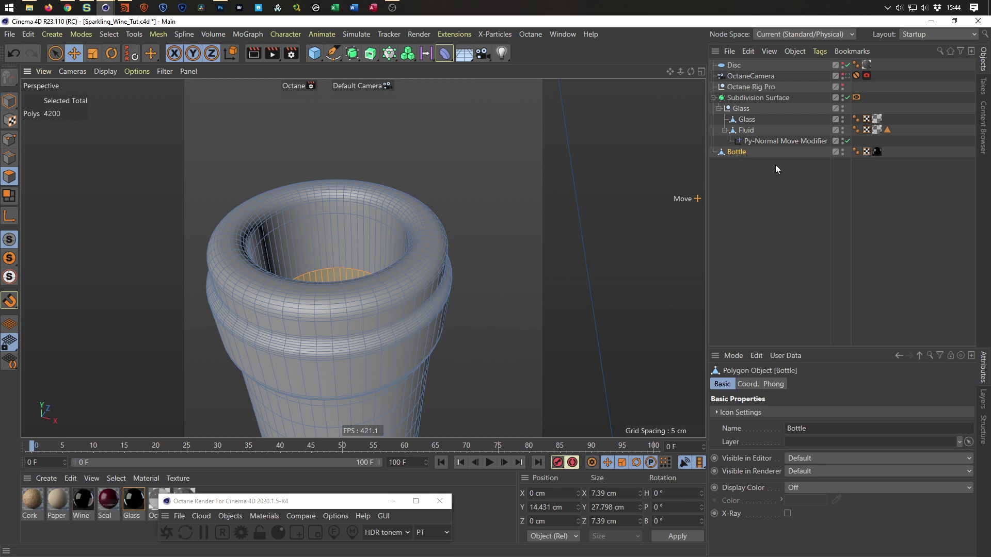
alt+drag(344, 292, 346, 249)
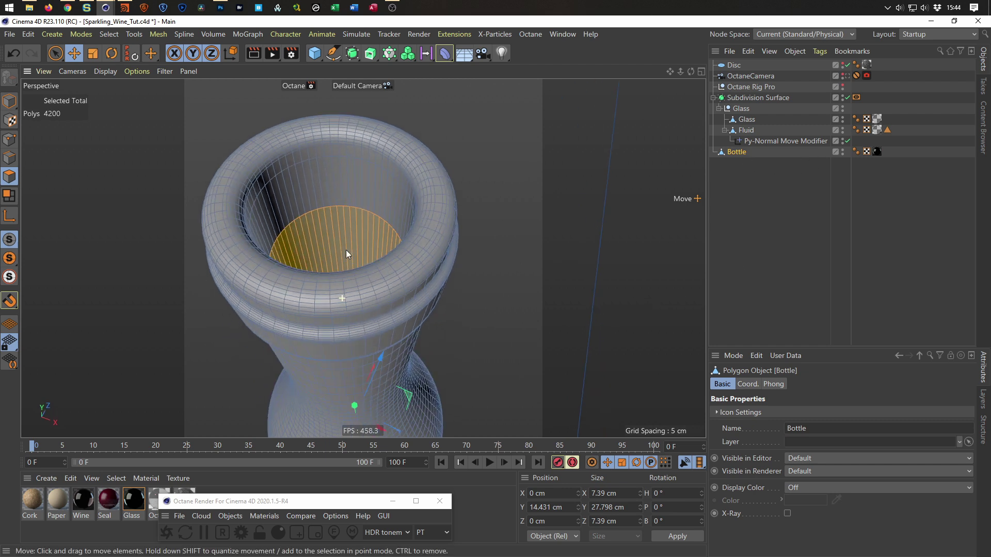
alt+drag(341, 293, 345, 219)
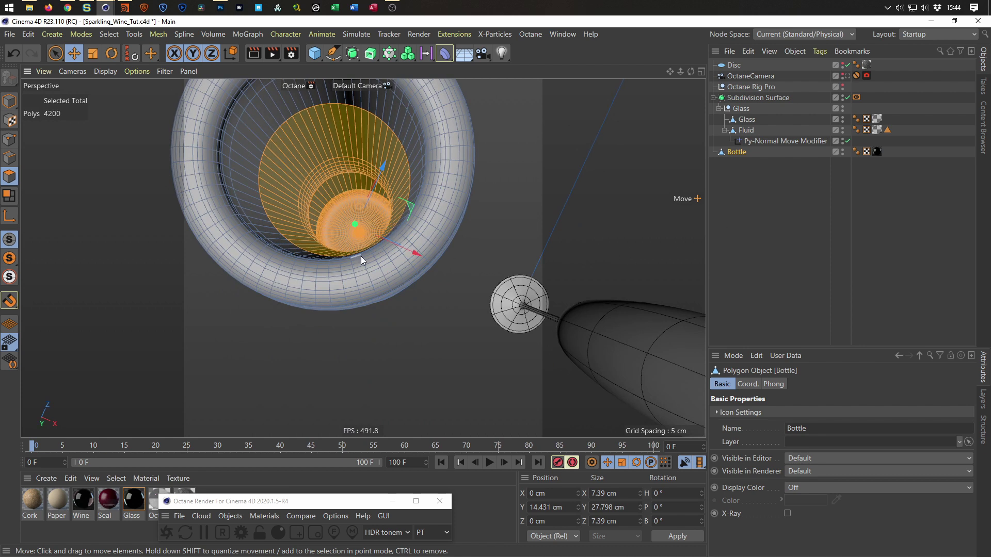
alt+drag(357, 265, 343, 332)
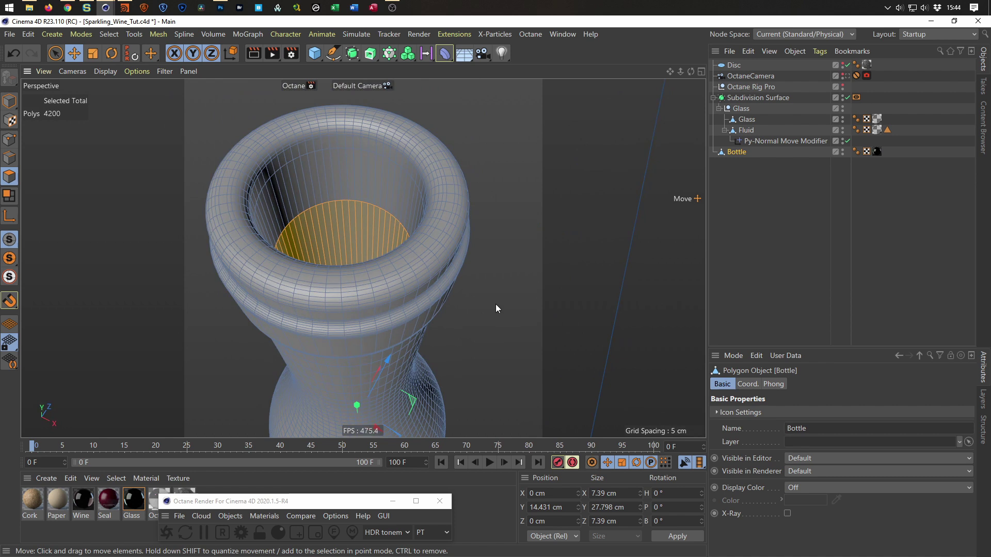
key(u)
key(y)
key(u)
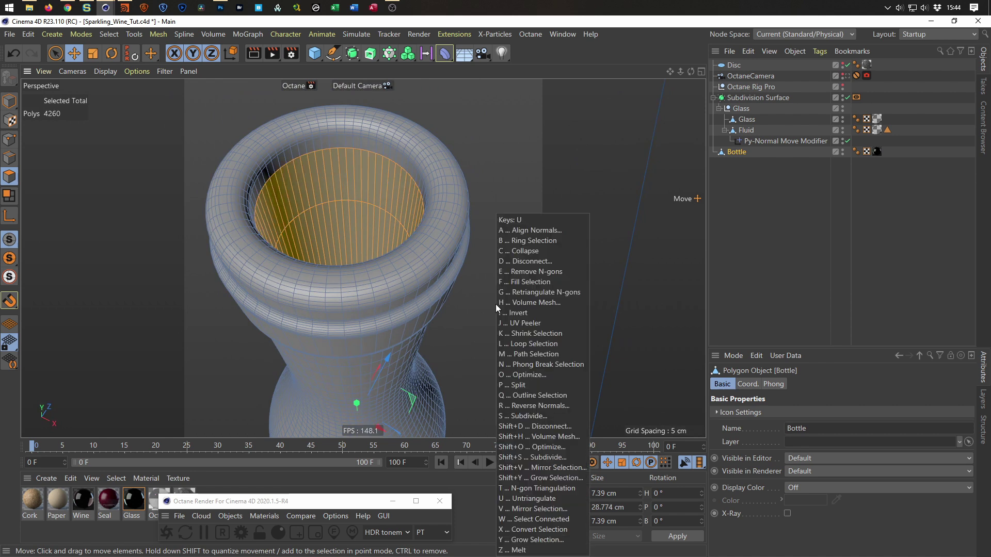
key(y)
key(u)
key(y)
key(u)
key(y)
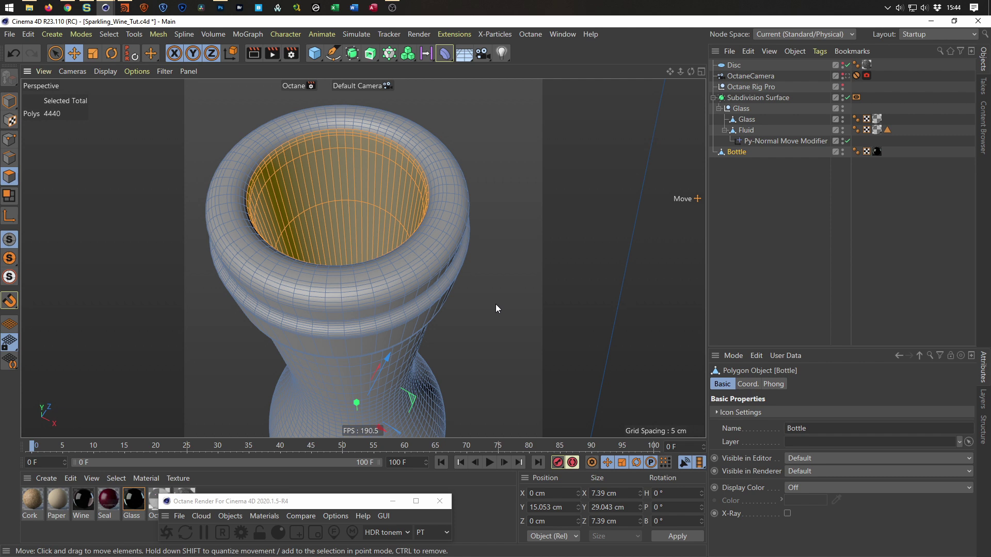
Shrink the Bottle's inner polygon selection twice so it ends slightly further below the rim
key(u)
key(k)
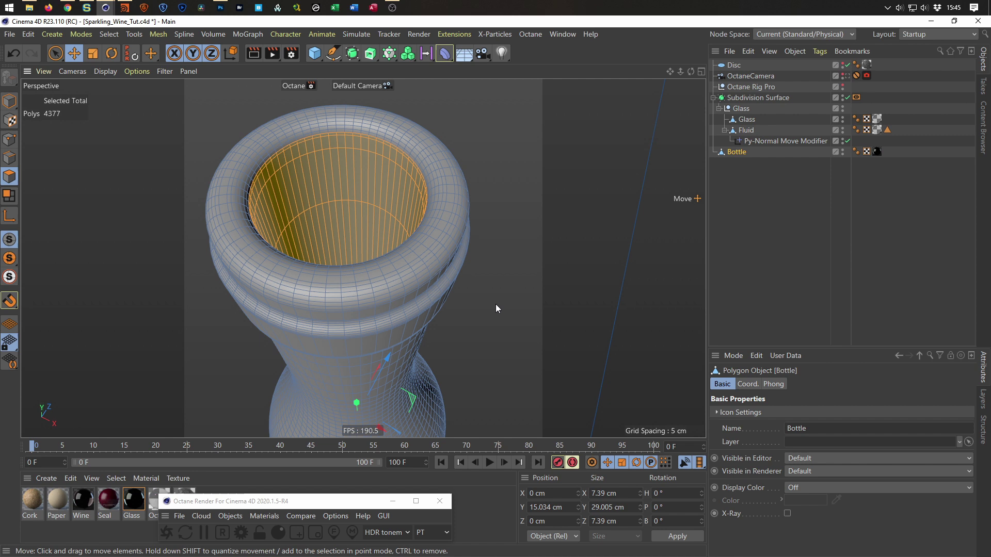
key(u)
key(k)
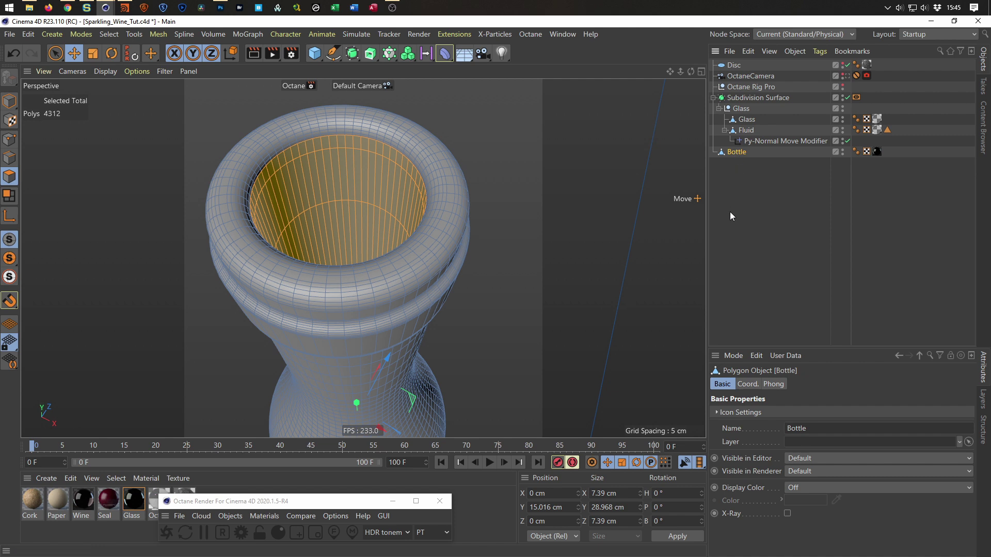
Split the Bottle's selected inner polygons into a separate object and name it Bottle Fluid
key(u)
key(p)
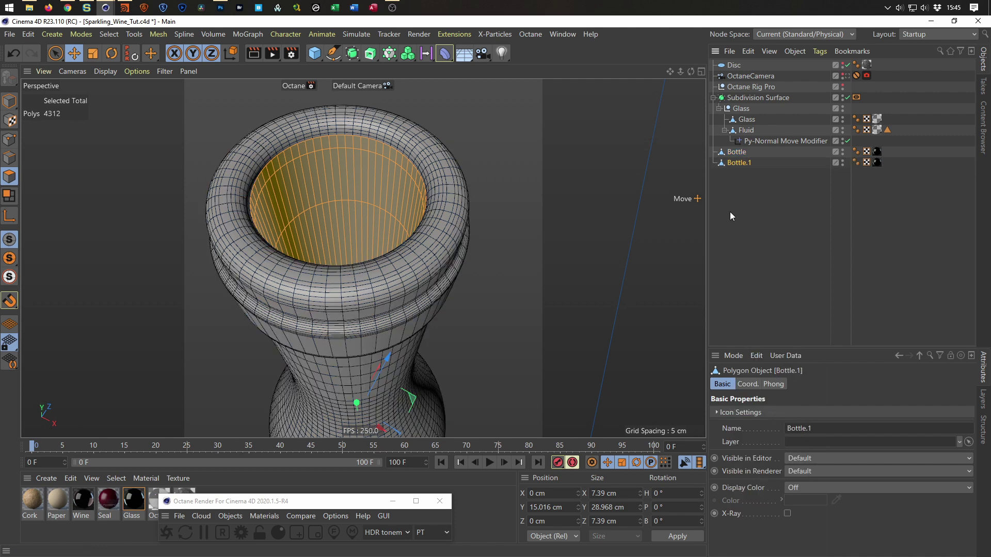
double_click(744, 163)
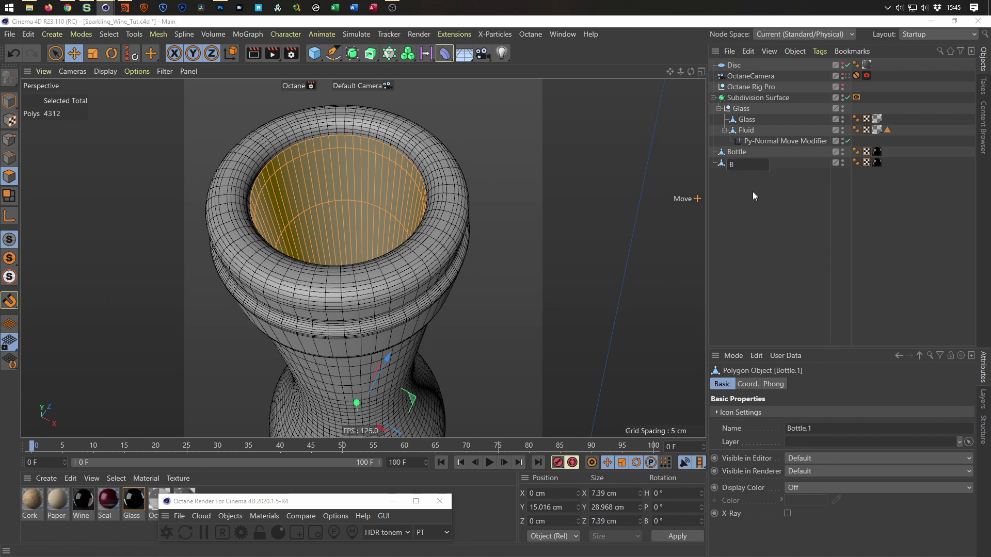
text(Bottle Fluid)
key(Return)
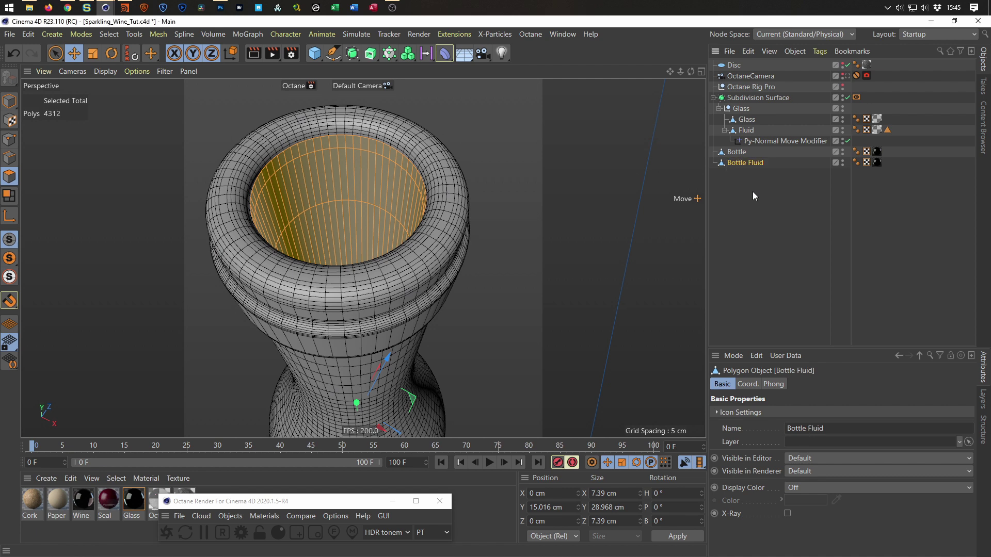
Rename the wine glass's Fluid object as Glass Fluid and save the scene
click(746, 131)
double_click(747, 132)
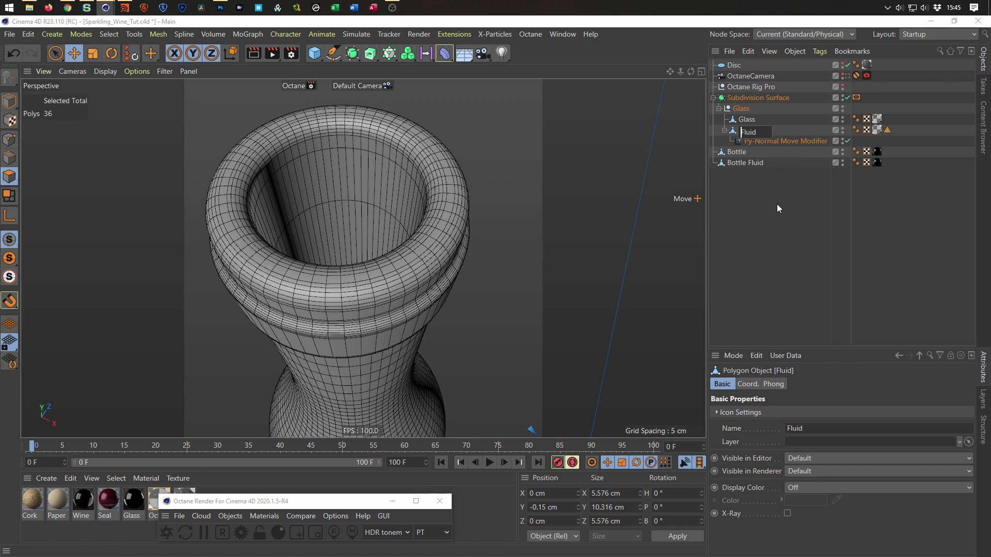
text(Glass)
key(Return)
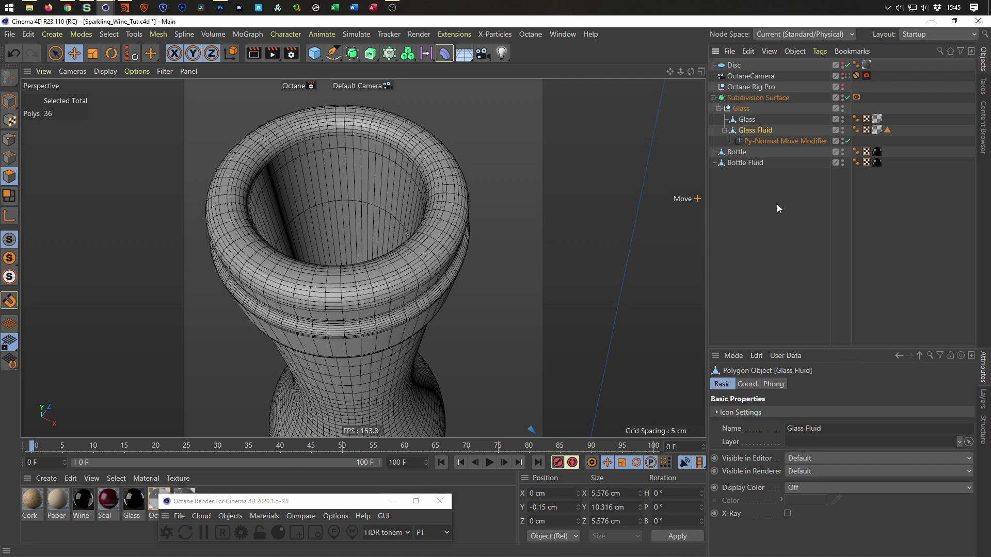
key(ctrl+s)
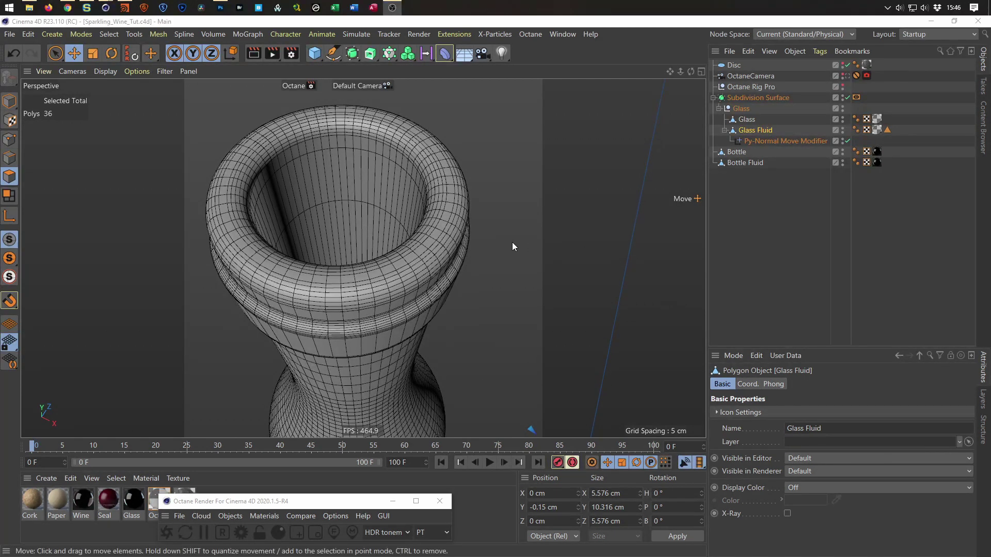
Toggle the Bottle's visibility to inspect the separated Bottle Fluid mesh, leaving the Bottle shown
click(842, 151)
scroll(403, 258, down, 5)
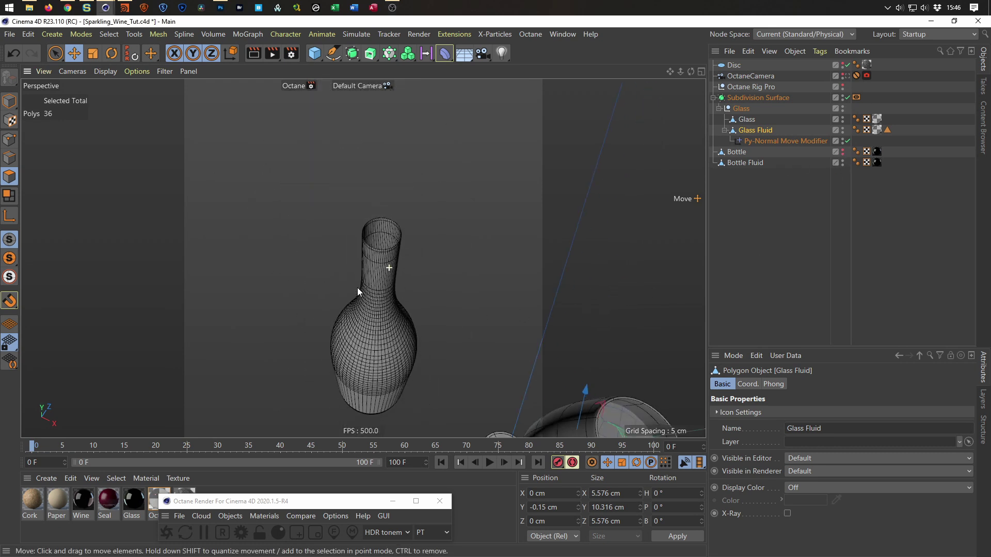
scroll(358, 291, down, 3)
click(737, 152)
click(843, 152)
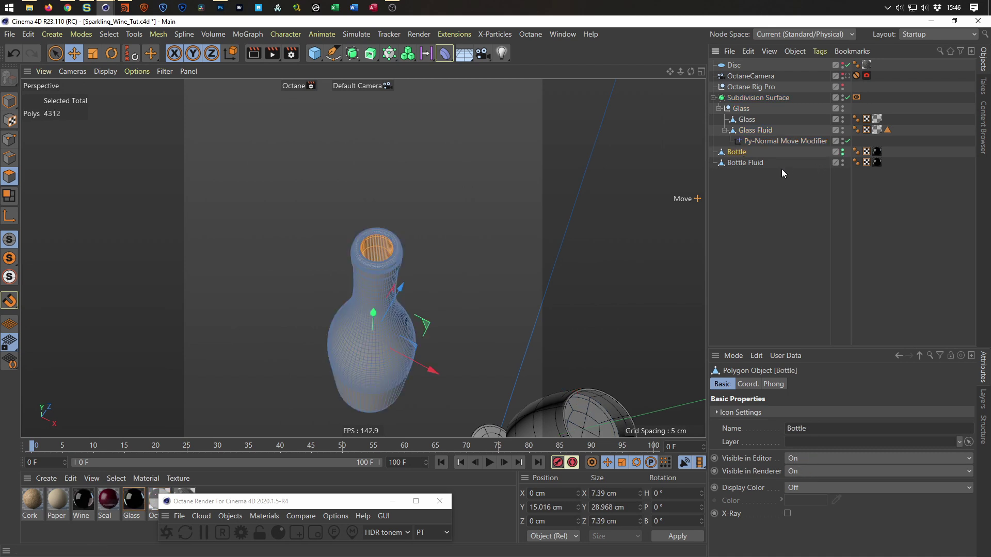
ctrl+click(842, 152)
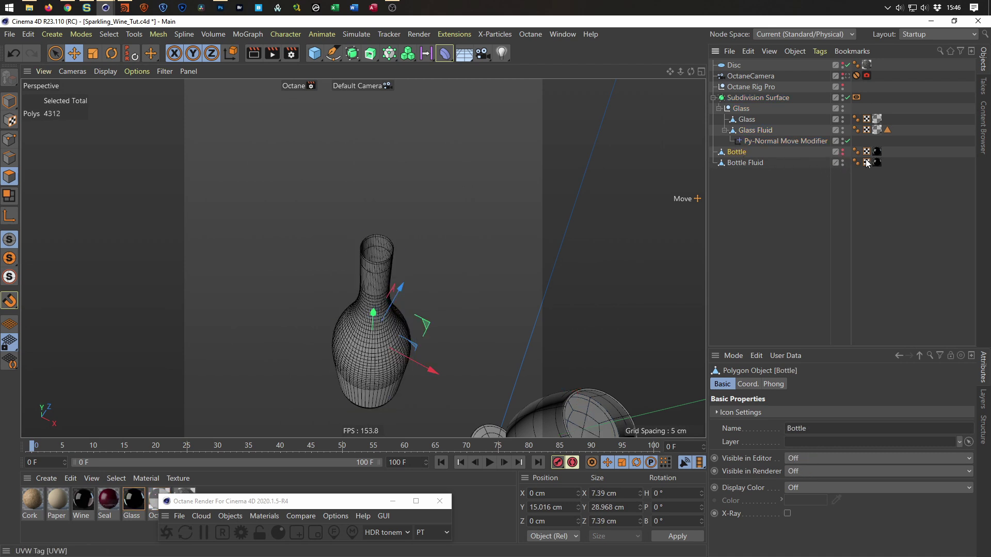
ctrl+click(842, 152)
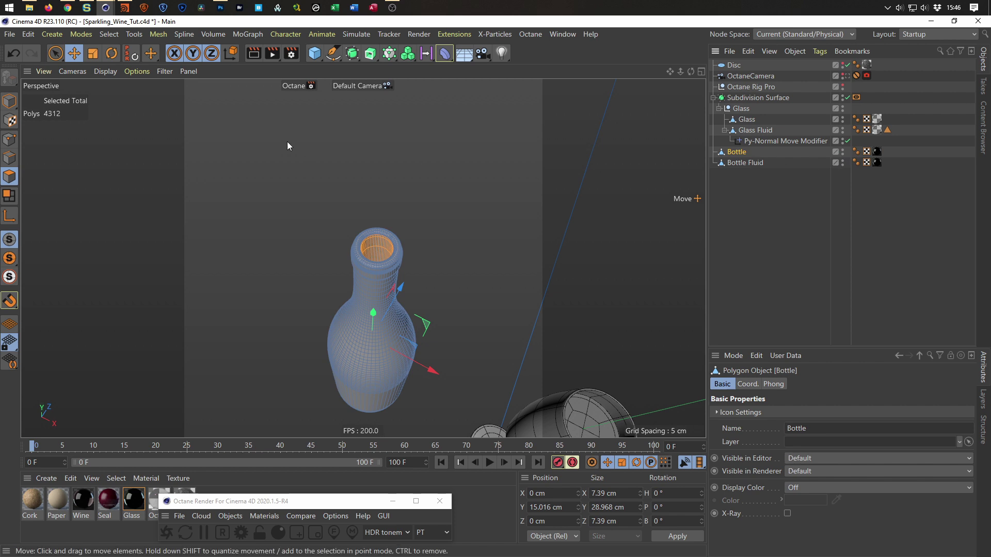
Group the Bottle under a null in model mode and place Bottle Fluid inside the same group
click(9, 101)
mouse_move(367, 328)
alt+mouse_down()
mouse_move(343, 291)
mouse_move(308, 344)
mouse_move(353, 331)
alt+mouse_up()
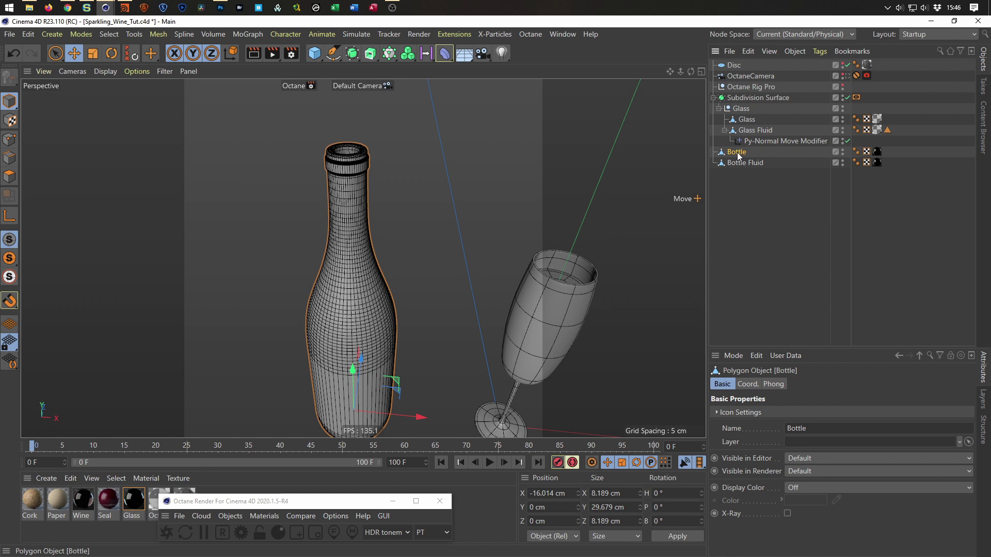
key(alt+g)
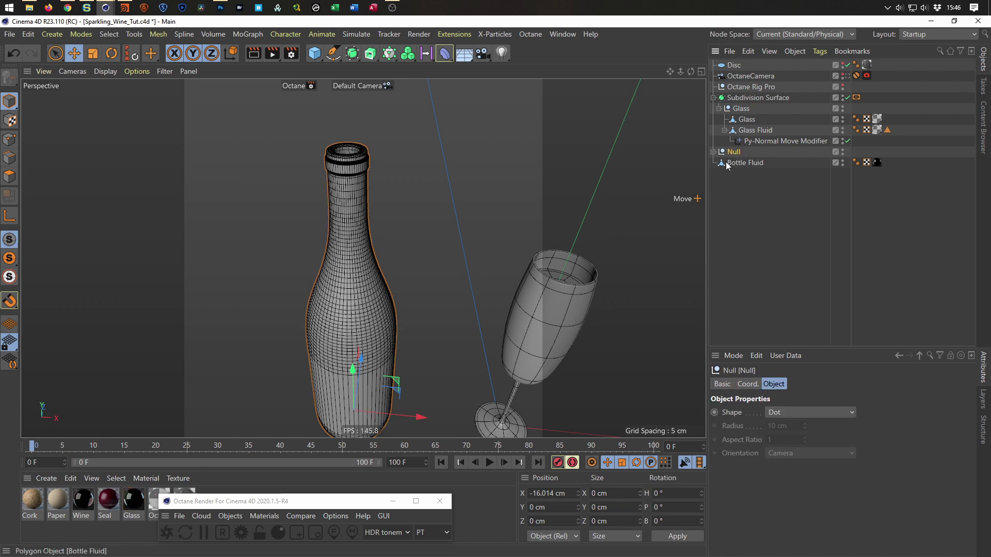
alt+middle_drag(509, 309, 465, 266)
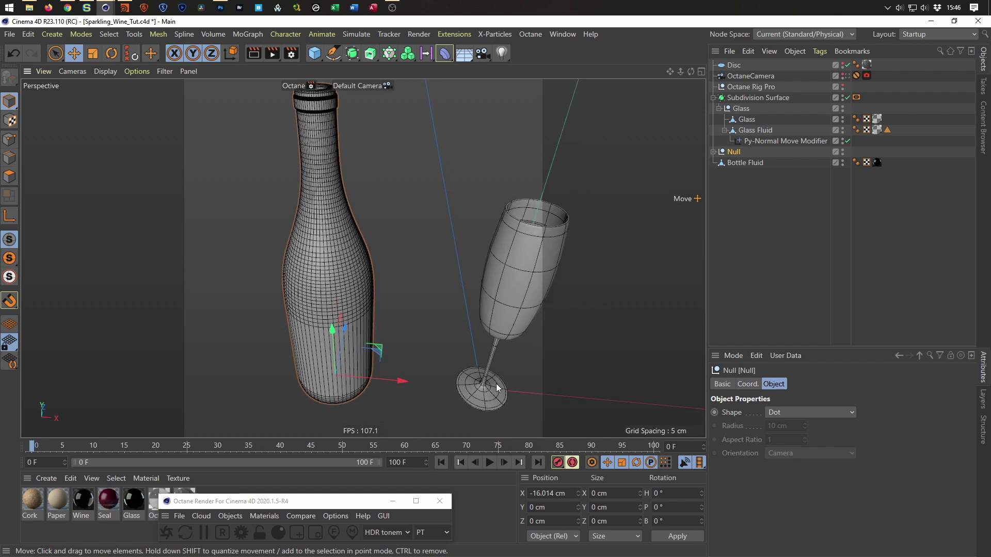
click(714, 152)
click(748, 174)
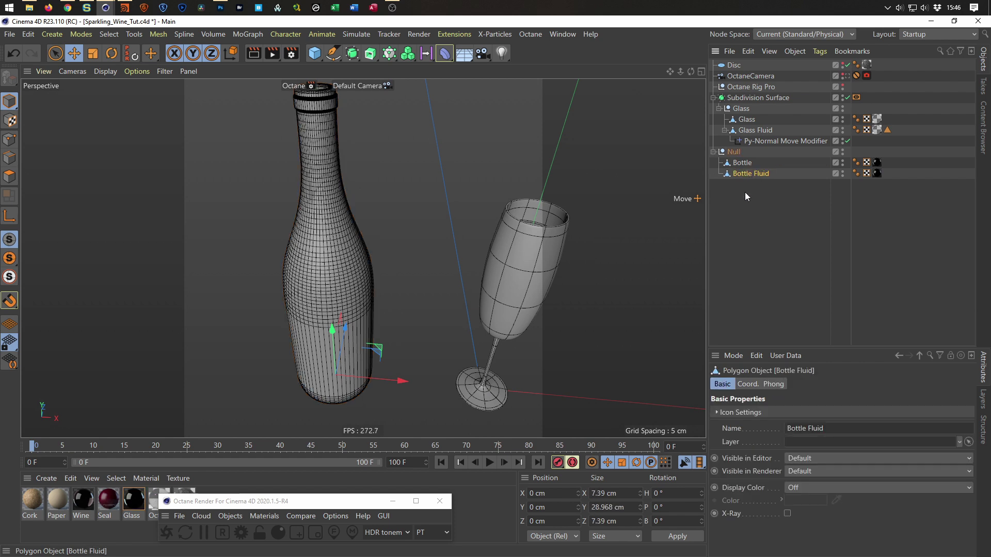
In the front view, rotate the bottle group to about 94° bank and move it to about X -30.6 cm, Y 25.6 cm, with its mouth above the glass
middle_click(599, 310)
middle_click(594, 315)
scroll(524, 384, down, 4)
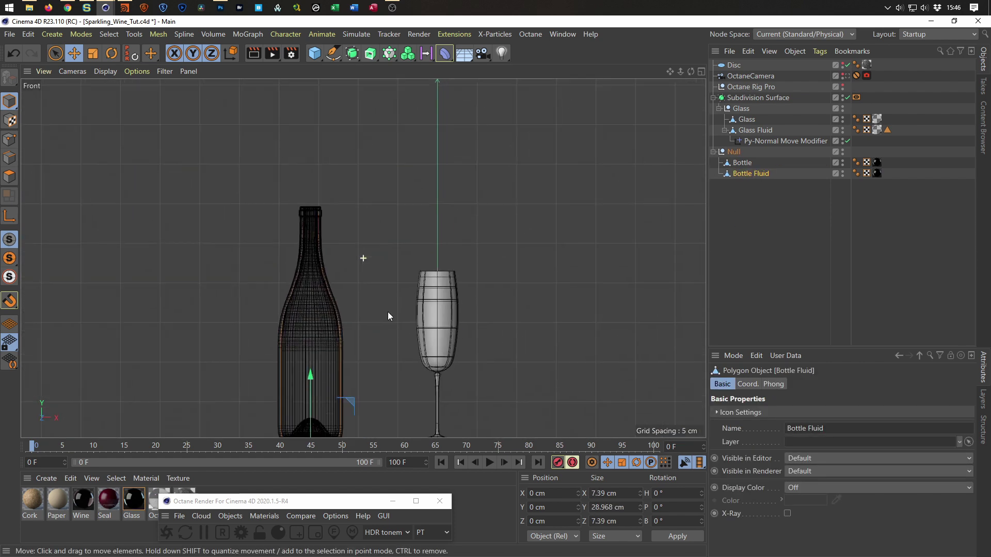
scroll(363, 288, down, 2)
scroll(361, 300, down, 1)
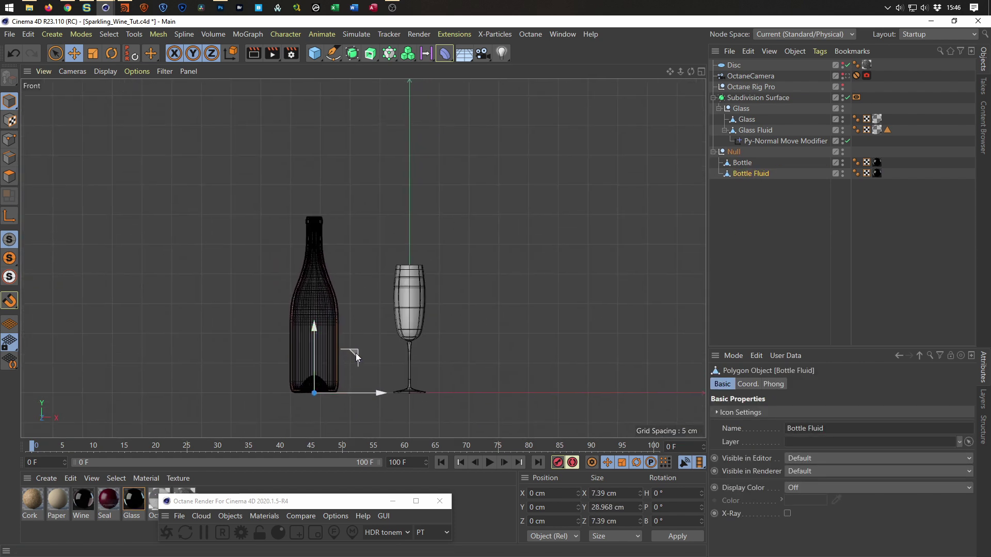
drag(357, 353, 356, 298)
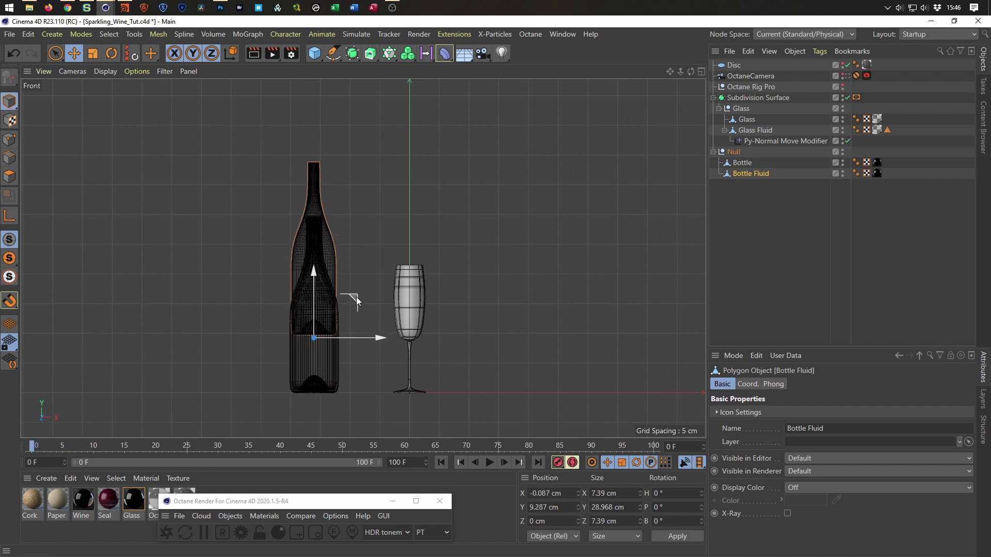
key(ctrl+z)
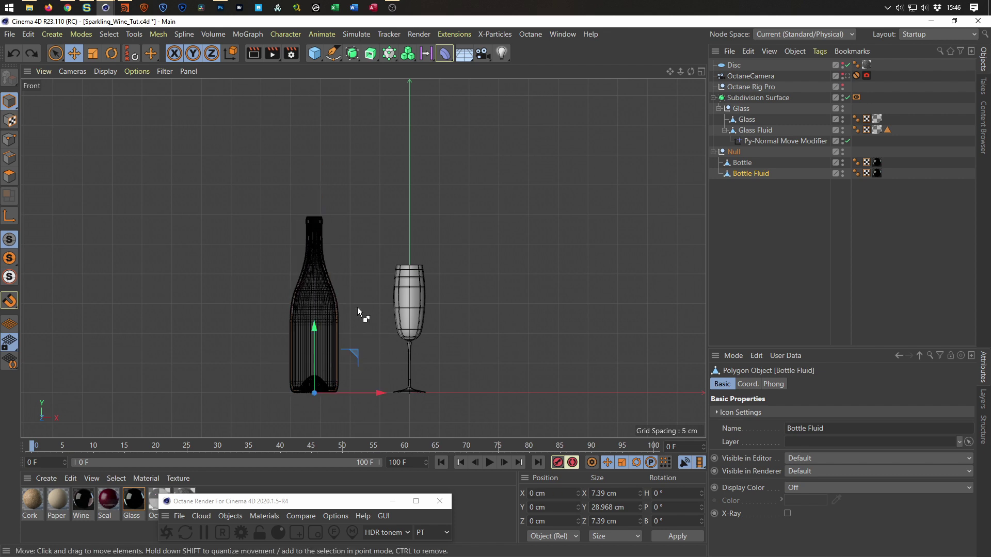
click(735, 154)
drag(358, 355, 270, 281)
key(r)
key(e)
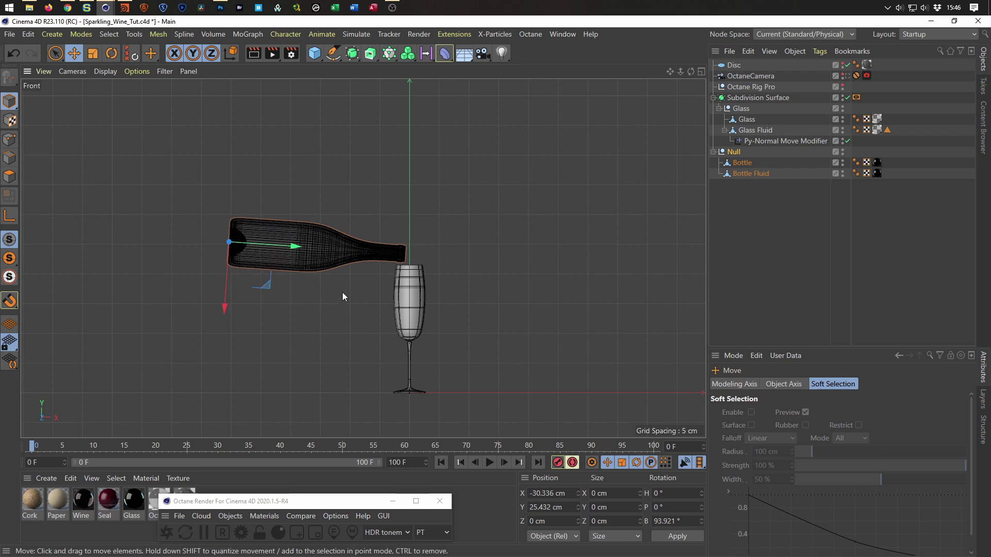
scroll(364, 269, up, 5)
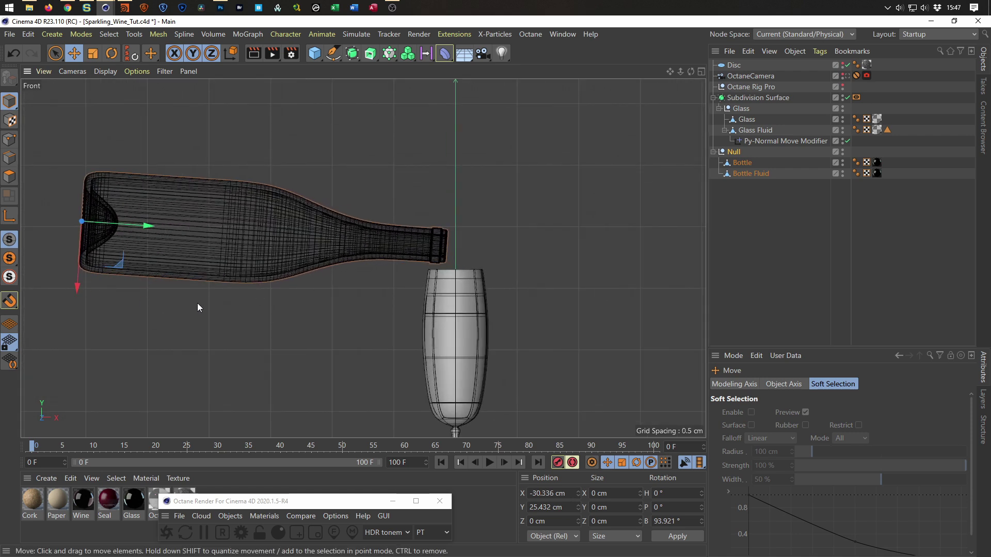
drag(122, 261, 118, 262)
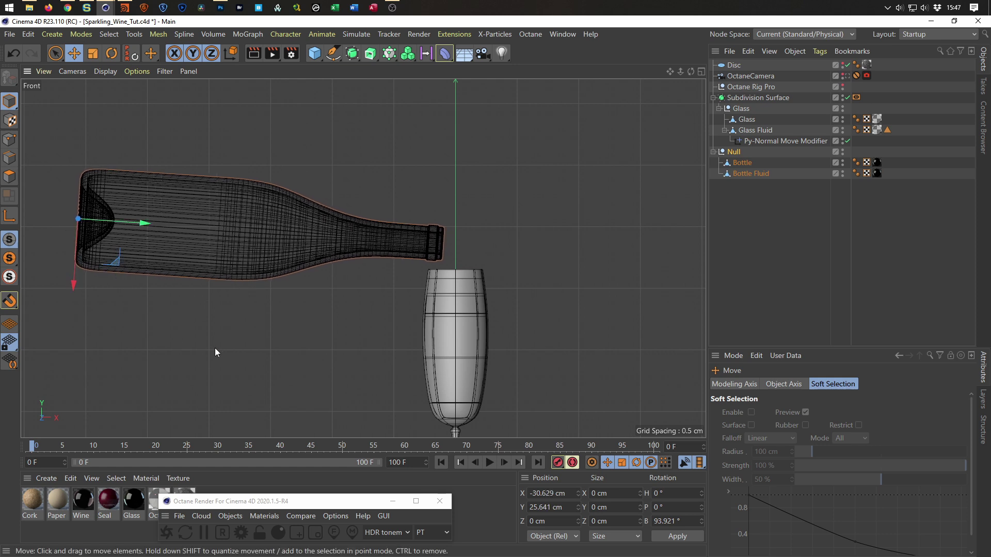
Select Bottle Fluid in edge mode and clear its edge selection
alt+middle_drag(216, 246, 321, 272)
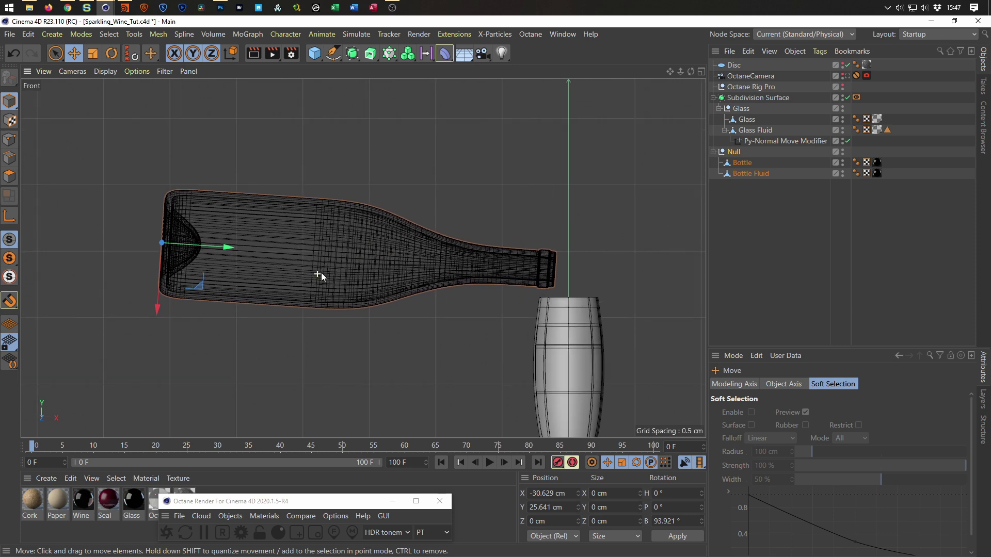
alt+right_drag(321, 272, 336, 282)
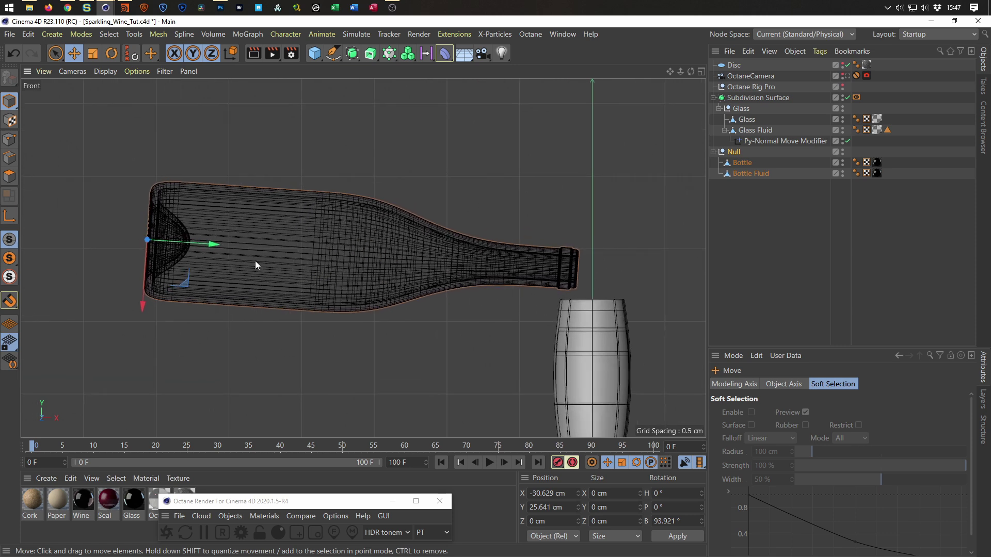
click(748, 173)
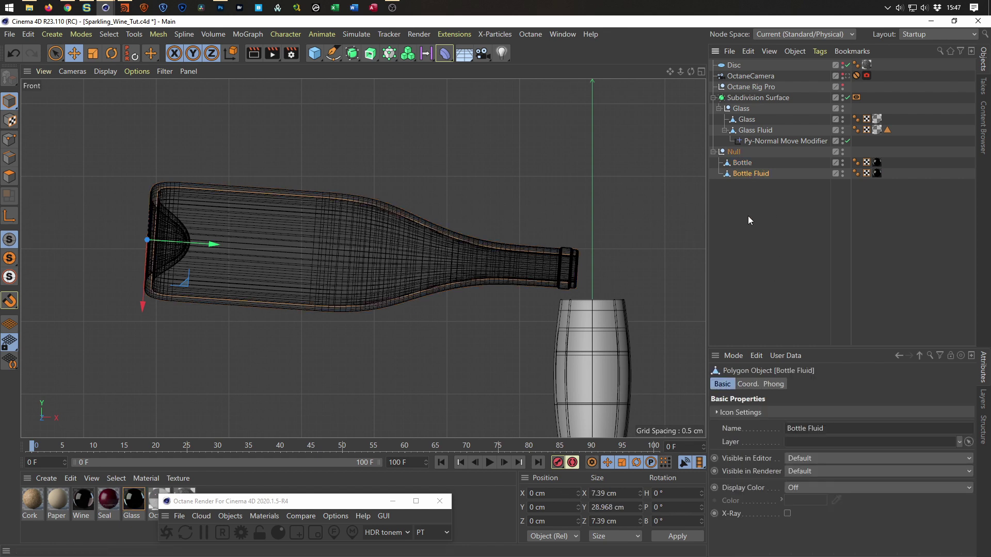
click(9, 158)
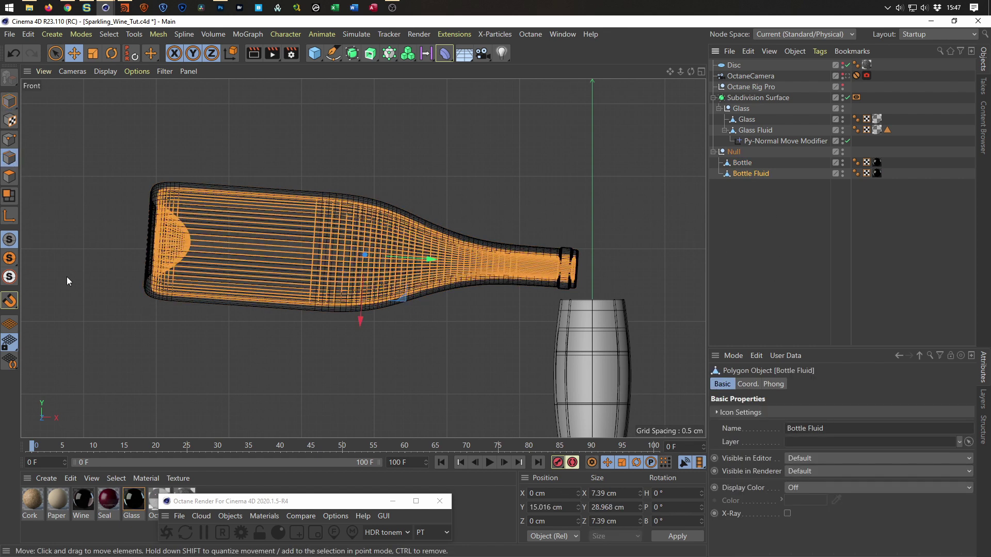
click(74, 298)
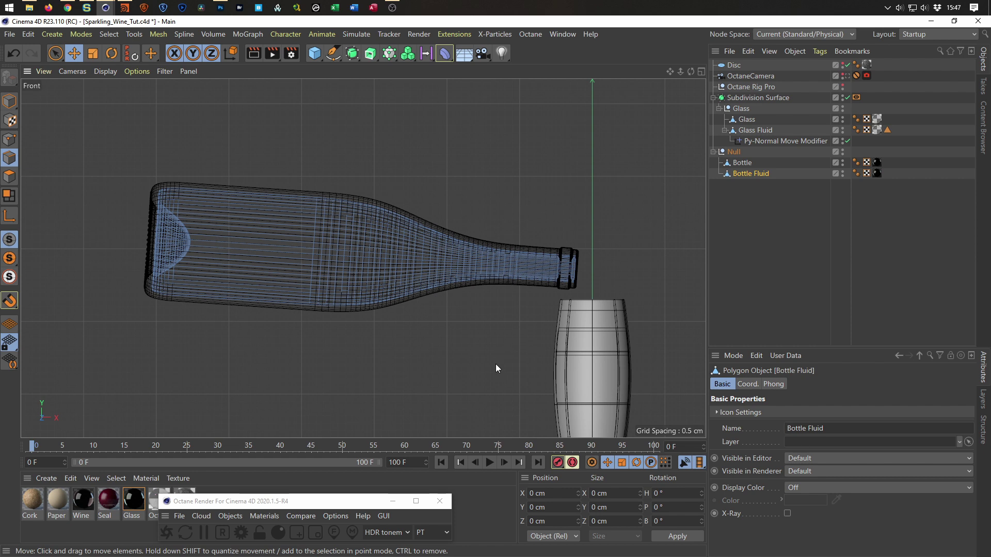
Plane-cut Bottle Fluid horizontally along its full length through the neck, with Select Cuts enabled
key(k)
key(j)
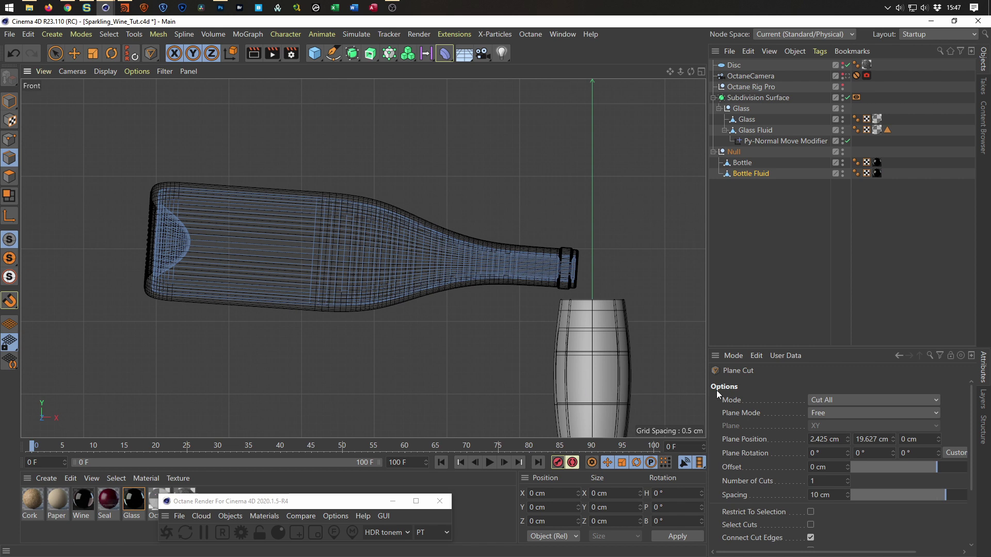
drag(871, 347, 871, 233)
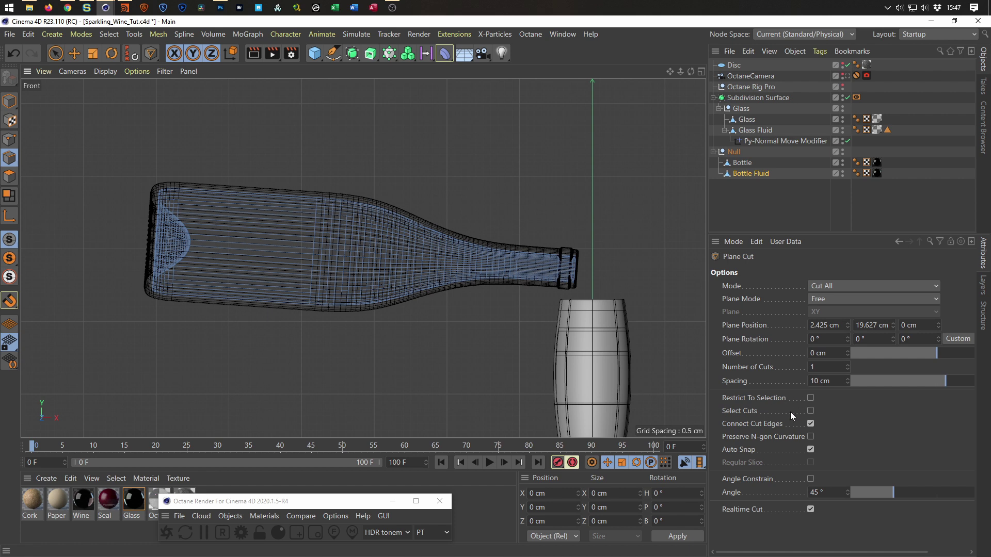
click(810, 411)
drag(583, 271, 95, 269)
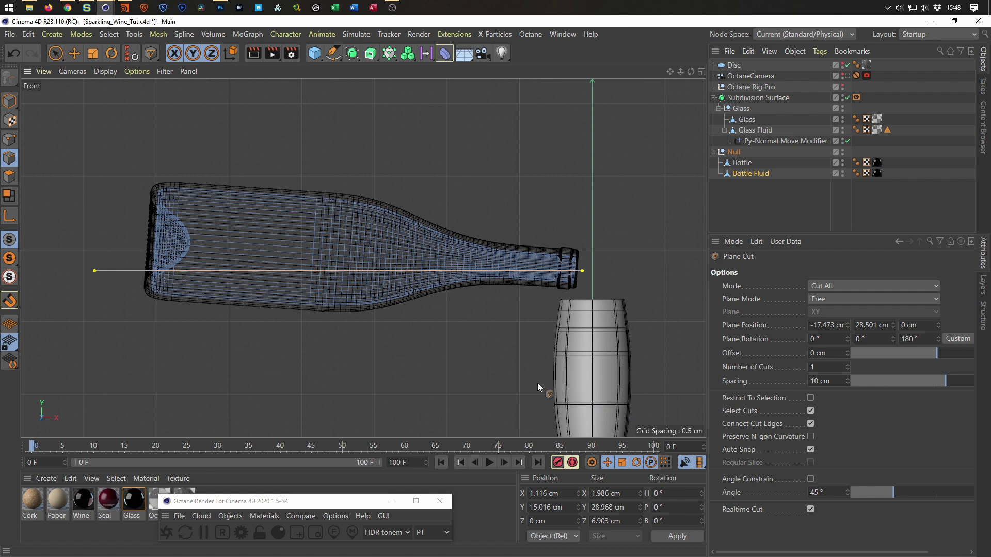
key(space)
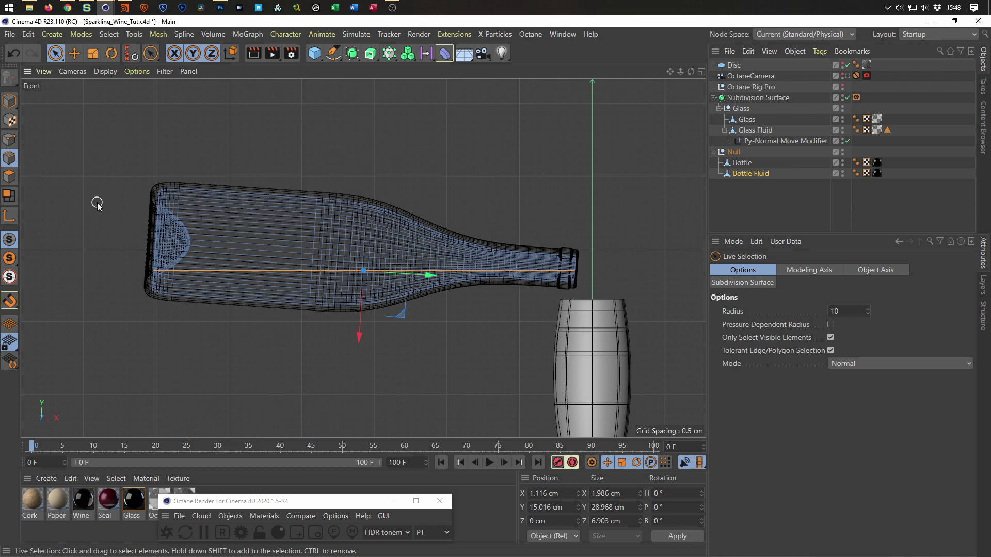
Fill-select the Bottle Fluid polygons above the cut line and delete them
key(u)
key(f)
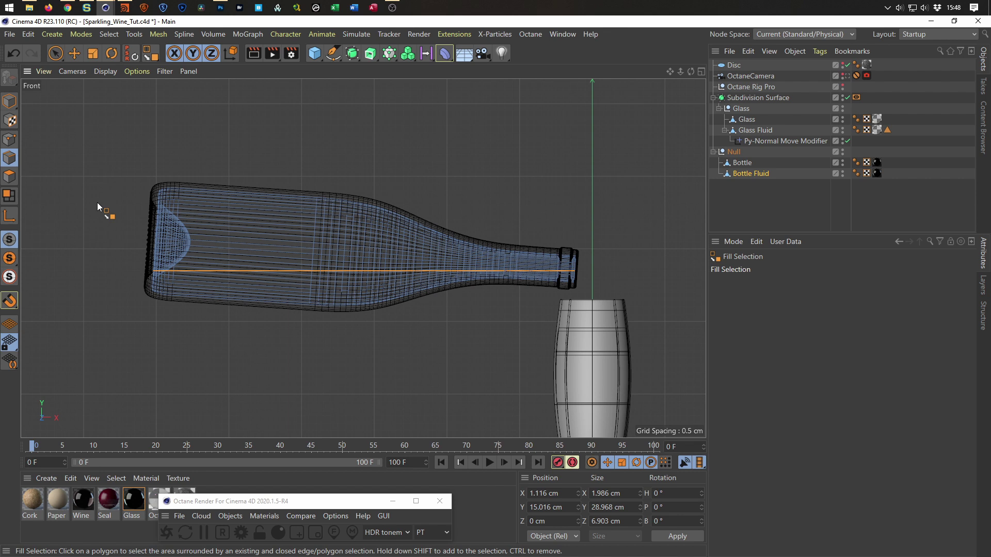
click(243, 219)
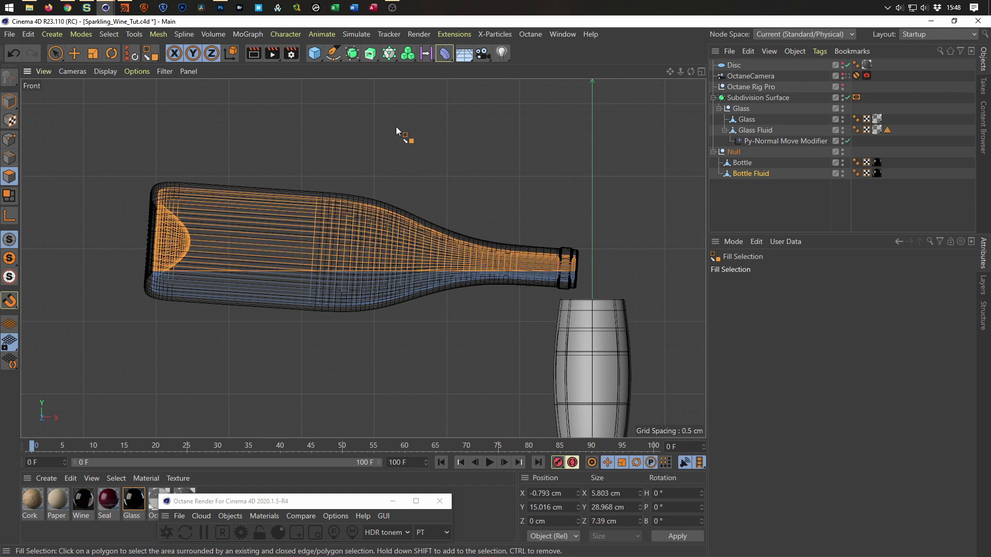
click(395, 126)
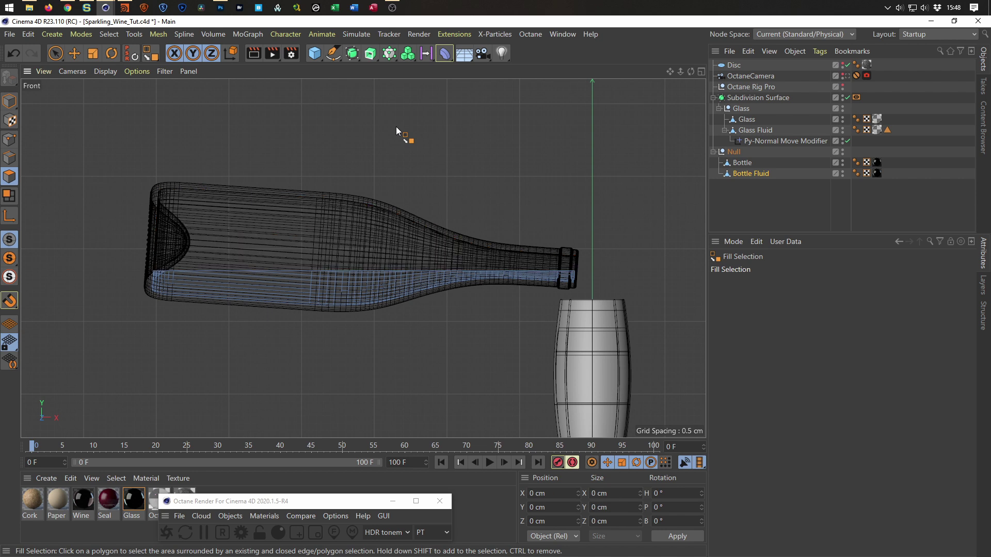
Hide the Bottle in the perspective view to check the trimmed fluid mesh, and save the scene
middle_click(466, 340)
middle_click(272, 202)
alt+drag(364, 223, 463, 299)
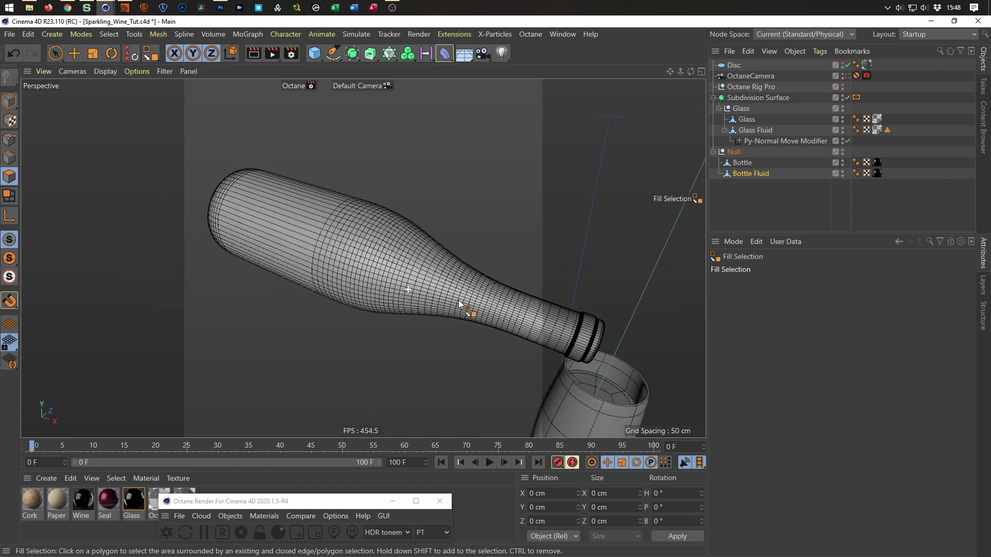
double_click(842, 161)
alt+drag(338, 309, 375, 308)
key(ctrl+s)
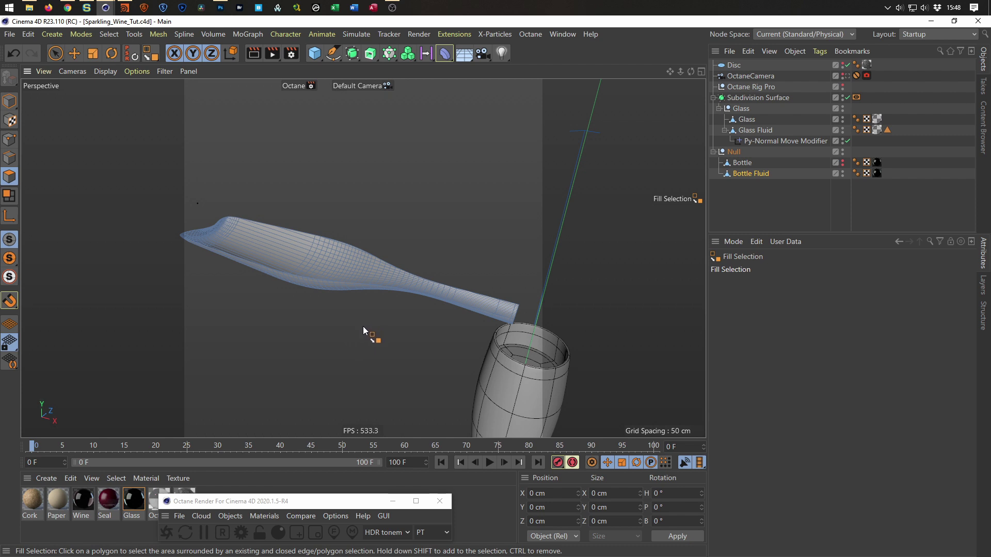
Bridge the two upper corner edges of Bottle Fluid's open neck end in edge mode, spanning the opening with a narrow strip
alt+drag(469, 286, 494, 264)
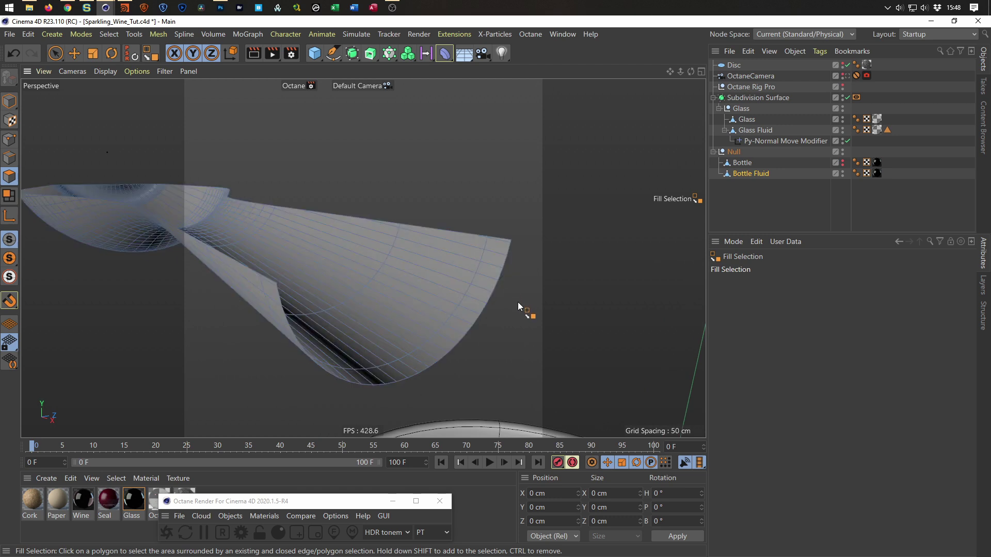
key(b)
click(12, 159)
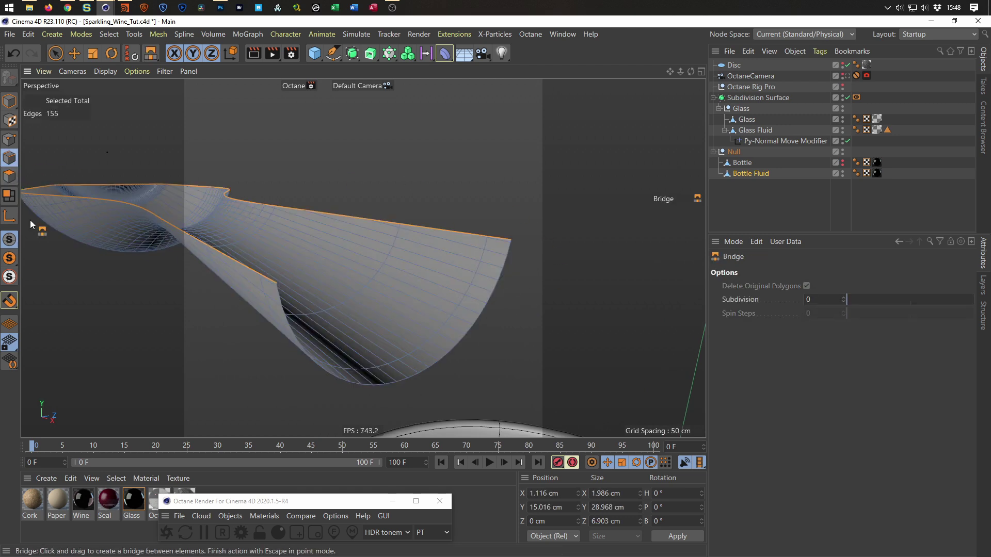
scroll(519, 247, up, 4)
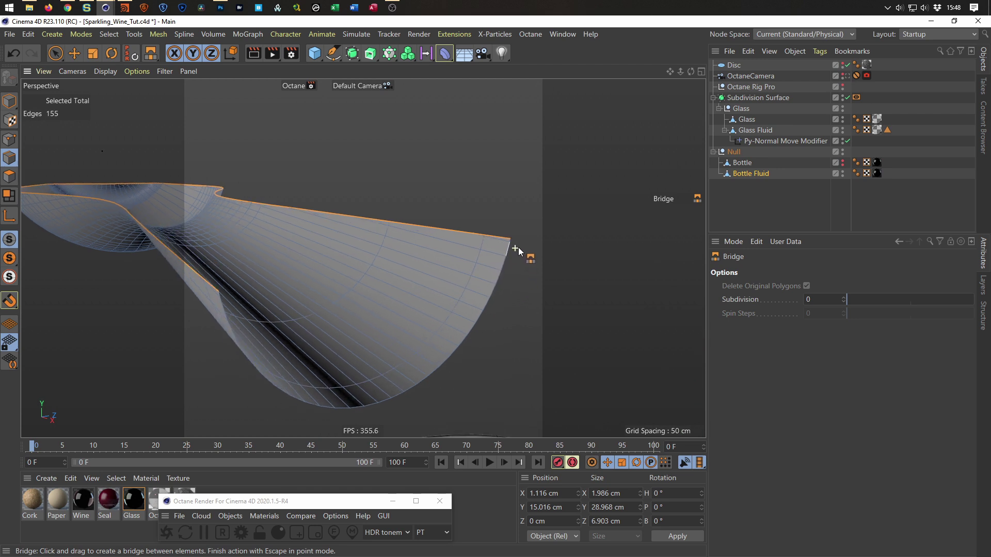
scroll(521, 247, up, 1)
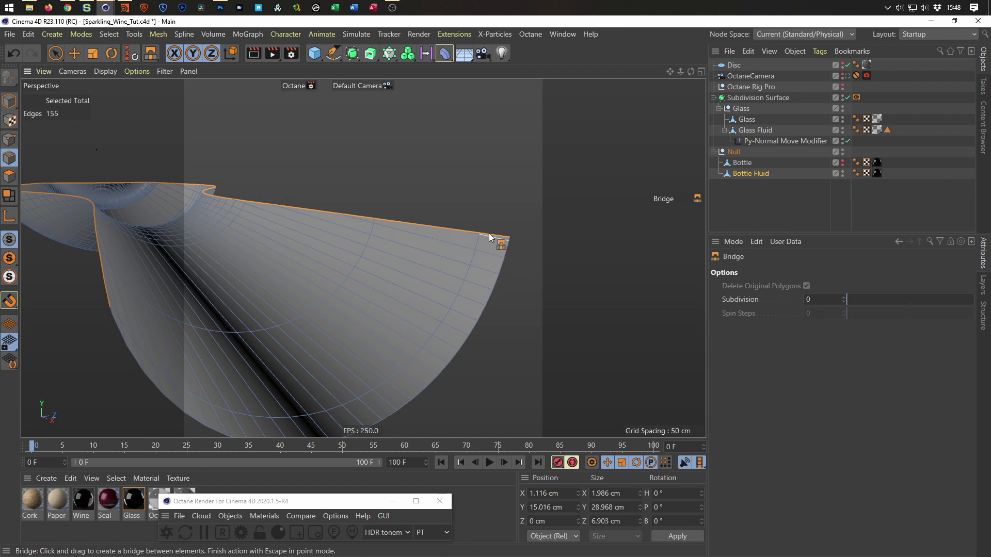
mouse_move(497, 255)
mouse_down()
mouse_move(370, 247)
mouse_move(495, 244)
mouse_up()
alt+drag(438, 281, 482, 256)
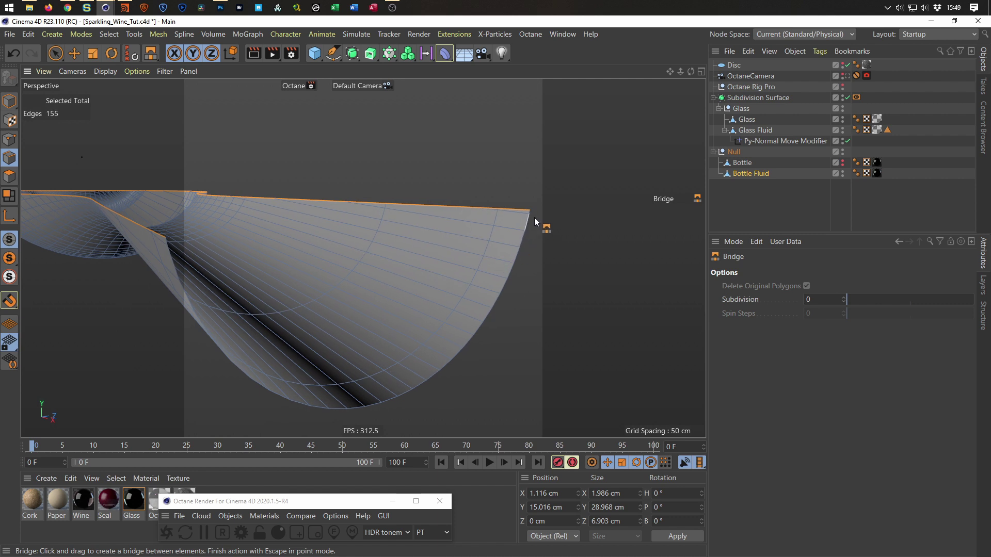
drag(530, 214, 166, 242)
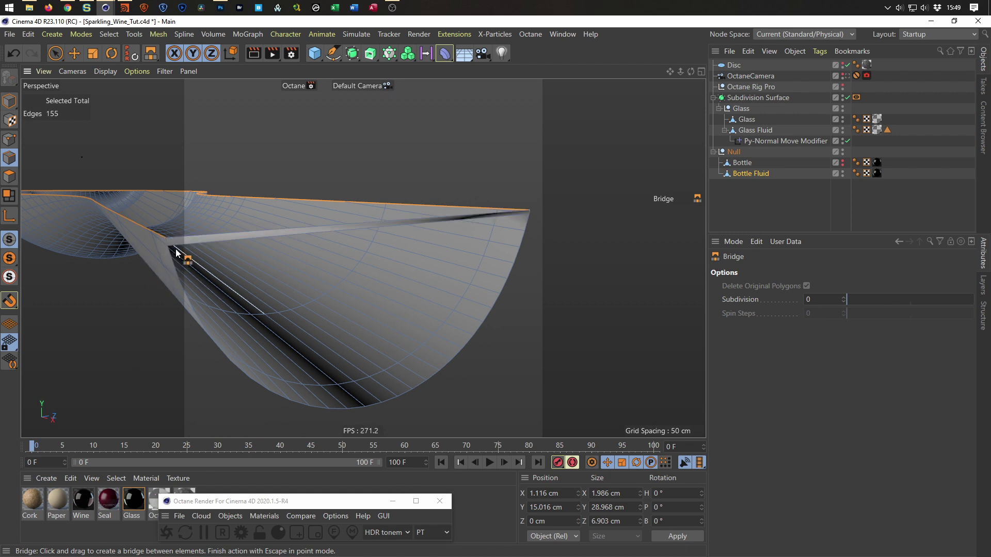
Close the open top surface and the neck end of Bottle Fluid with Close Polygon Hole, using the N-gon polygon type
alt+drag(163, 276, 153, 249)
alt+right_drag(413, 224, 442, 213)
alt+drag(365, 256, 135, 269)
alt+drag(451, 235, 404, 255)
alt+drag(382, 293, 358, 318)
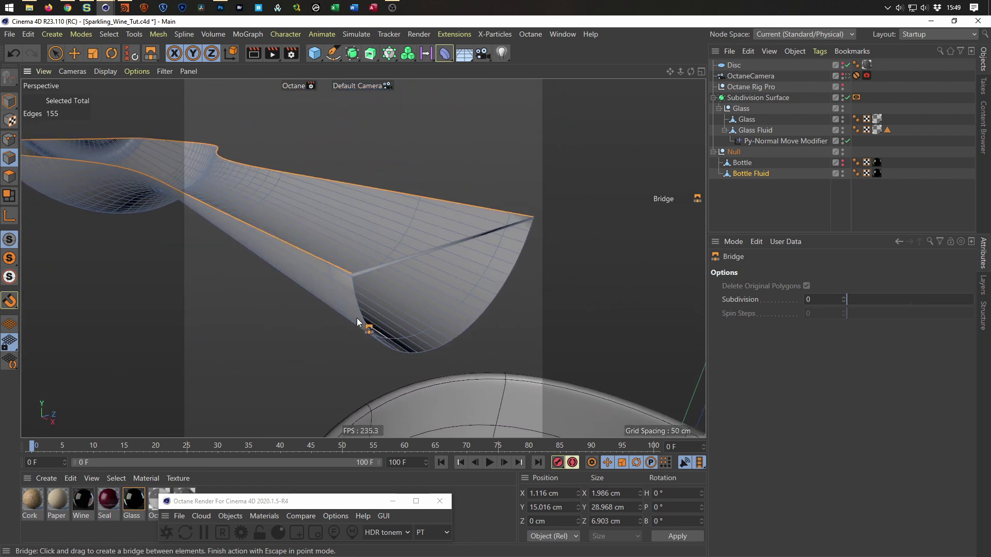
right_click(277, 335)
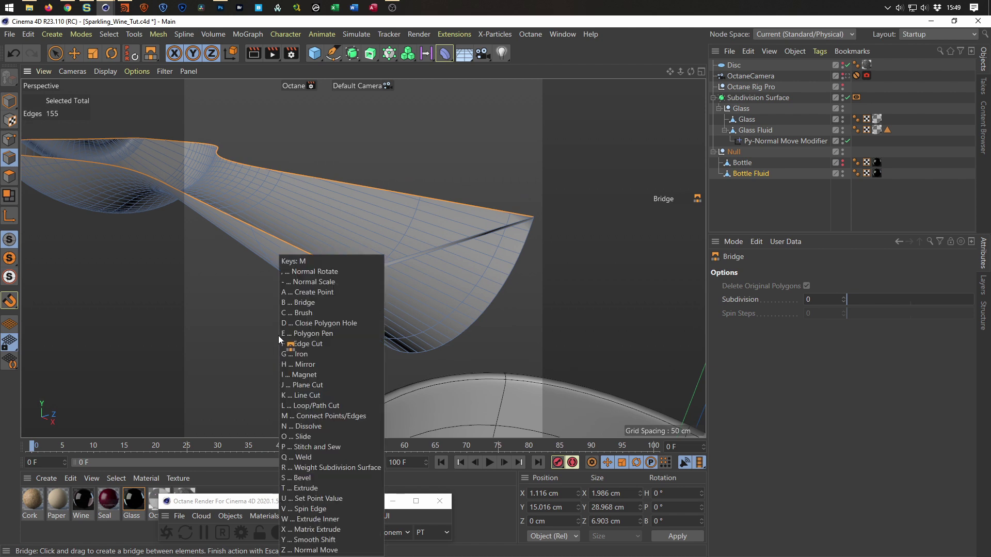
click(278, 337)
click(345, 268)
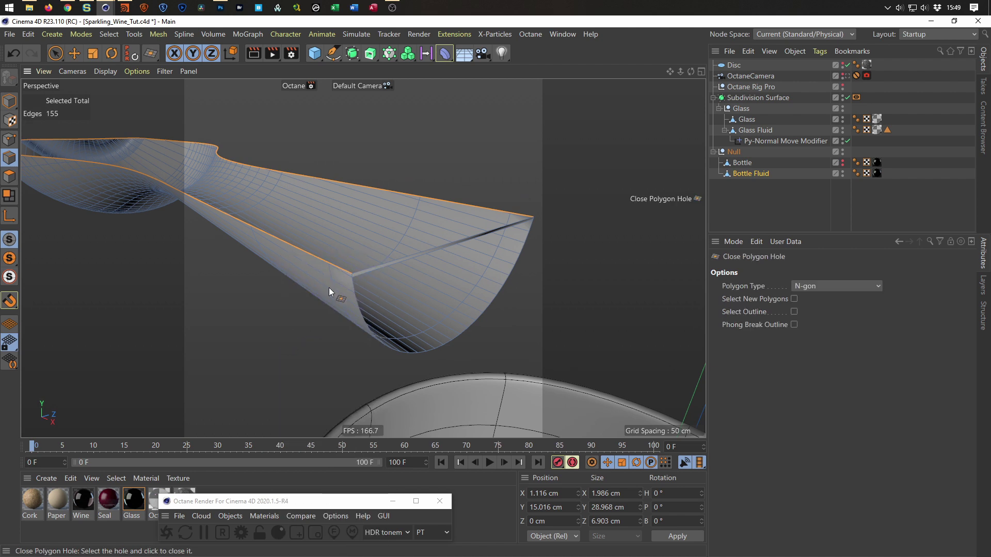
right_click(317, 299)
key(Escape)
click(358, 271)
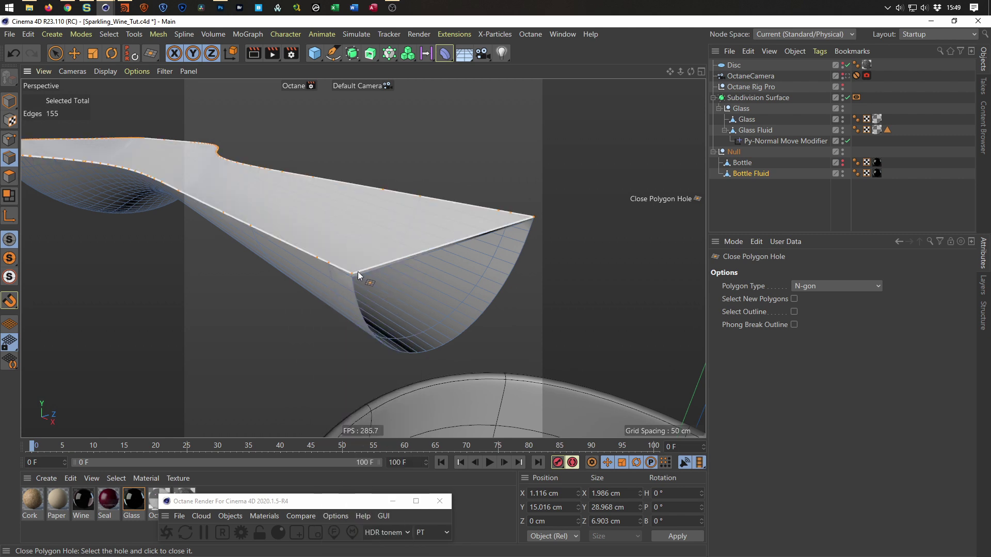
click(358, 272)
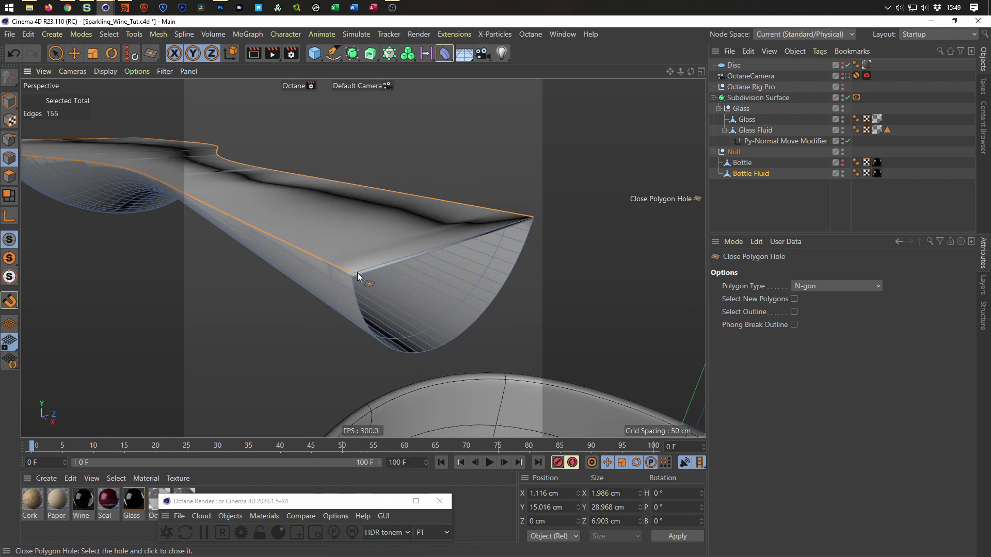
click(357, 302)
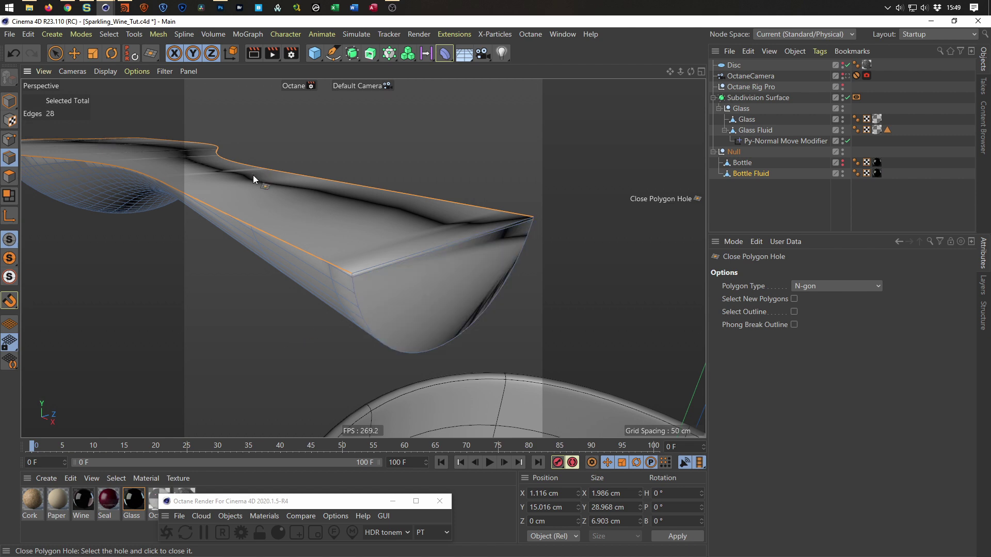
Set the Phong Angle of Bottle Fluid to 40° and inspect the shading of the closed mesh
click(856, 173)
click(790, 312)
text(40)
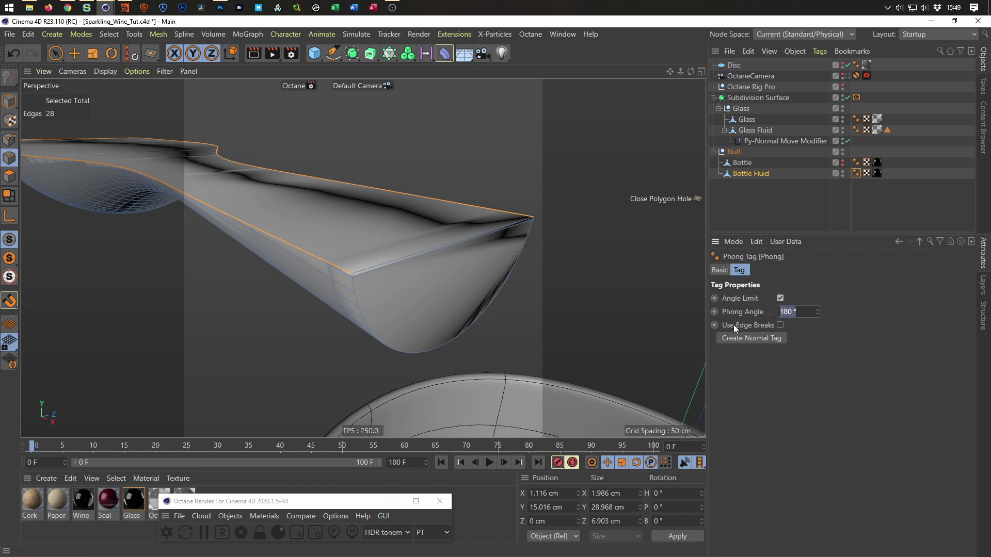
key(Return)
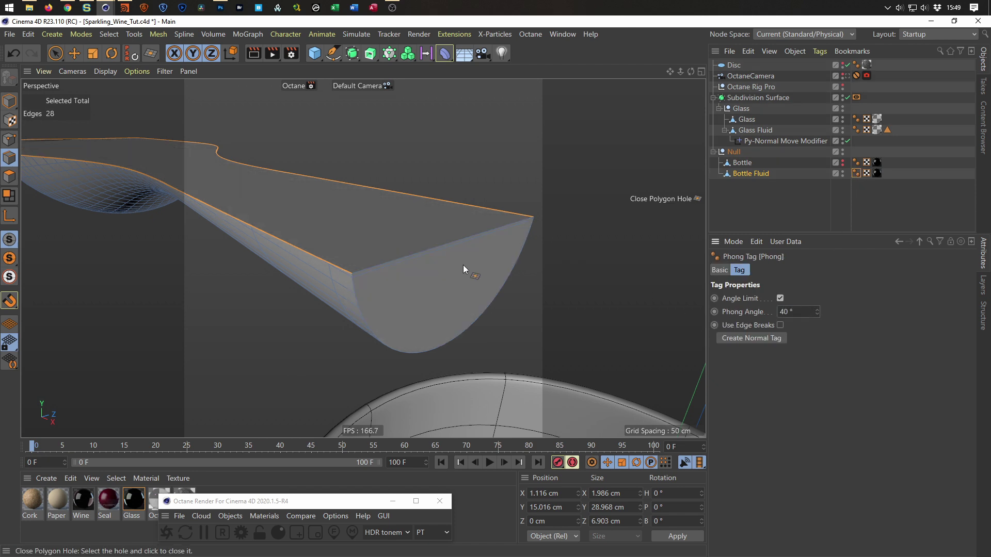
scroll(463, 264, down, 6)
alt+drag(394, 253, 402, 287)
scroll(352, 264, up, 3)
scroll(353, 264, up, 1)
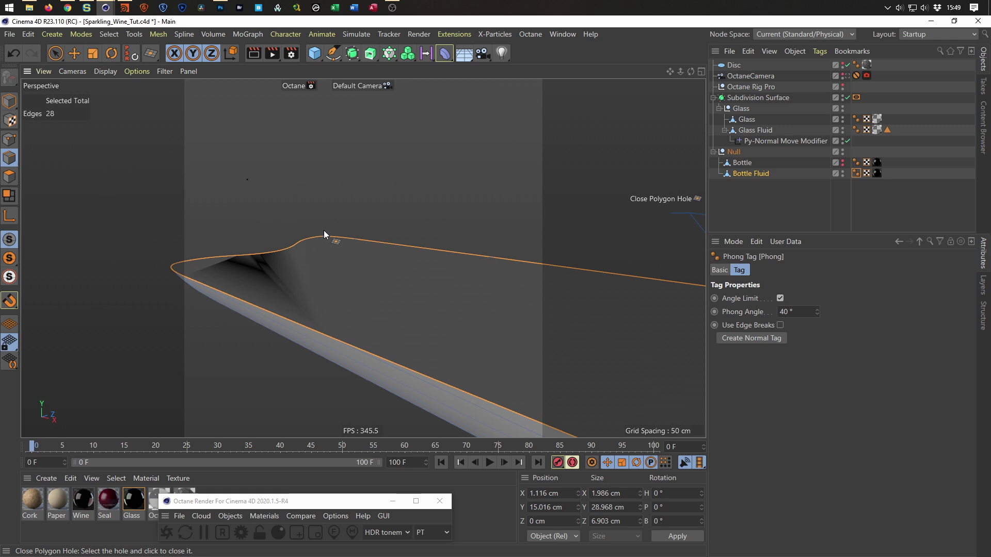
scroll(377, 325, down, 3)
alt+drag(416, 327, 208, 244)
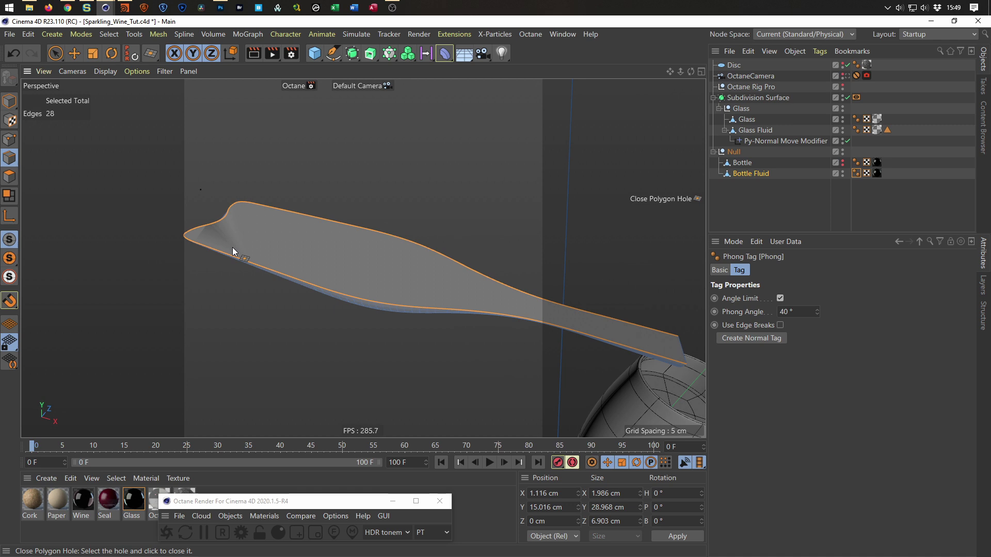
alt+drag(289, 259, 534, 318)
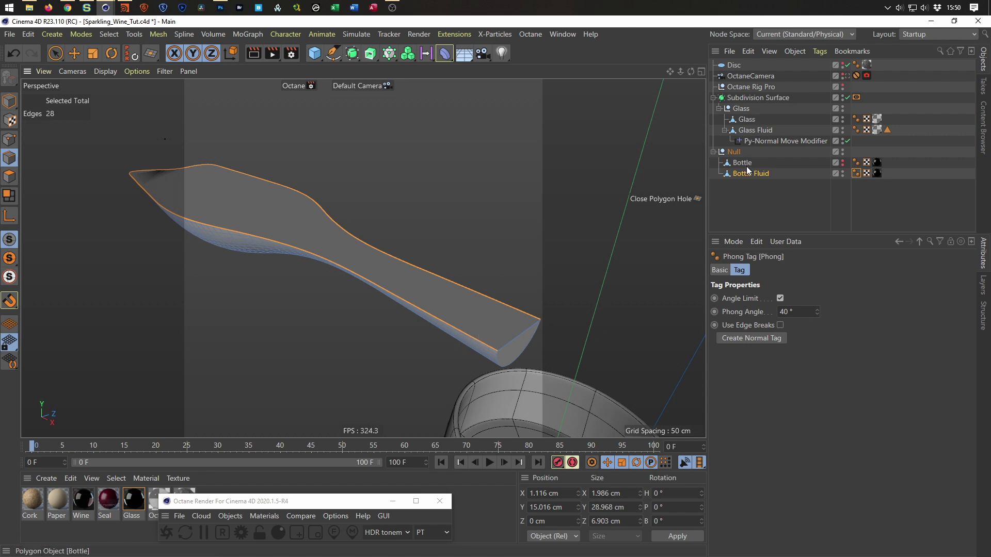
Look through OctaneCamera and unlock its Z position in the Protection tag
click(848, 76)
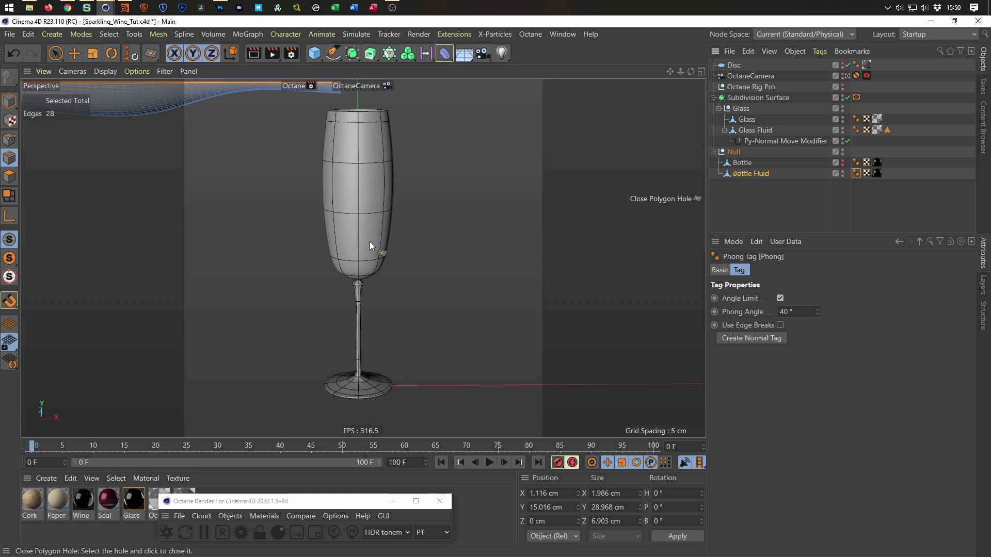
click(856, 76)
click(786, 326)
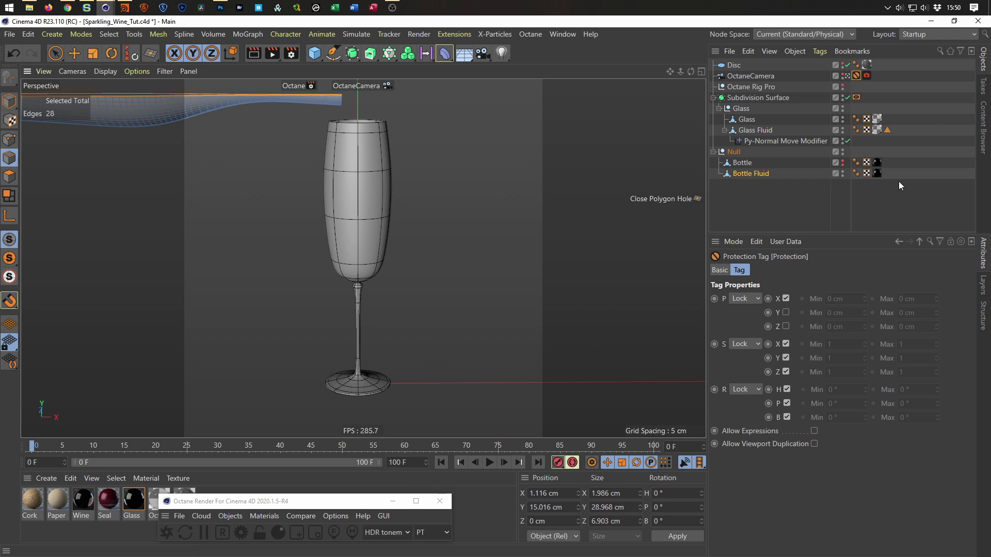
Delete the Glass material tags from Bottle and Bottle Fluid, and remove all unused materials from the scene
drag(878, 160, 896, 192)
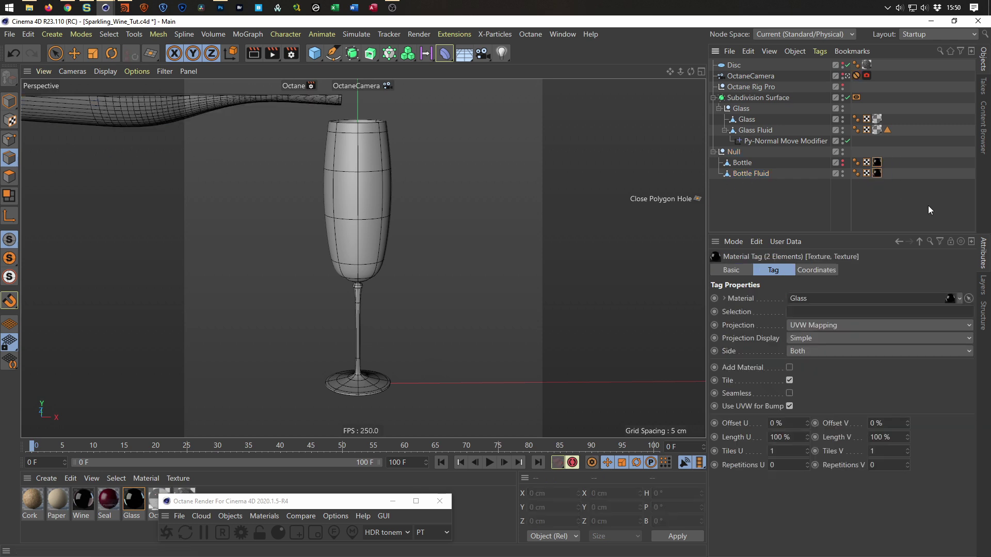
key(Delete)
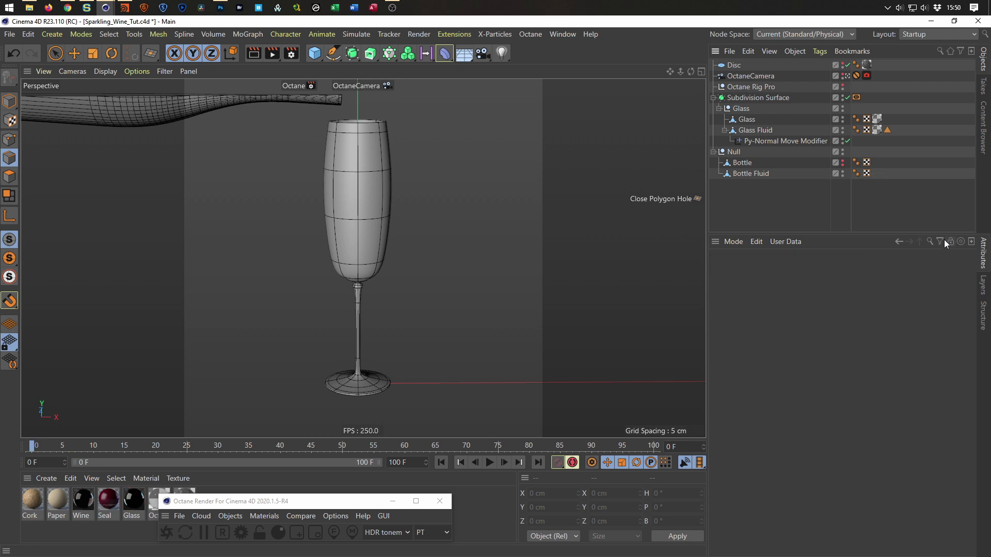
click(73, 478)
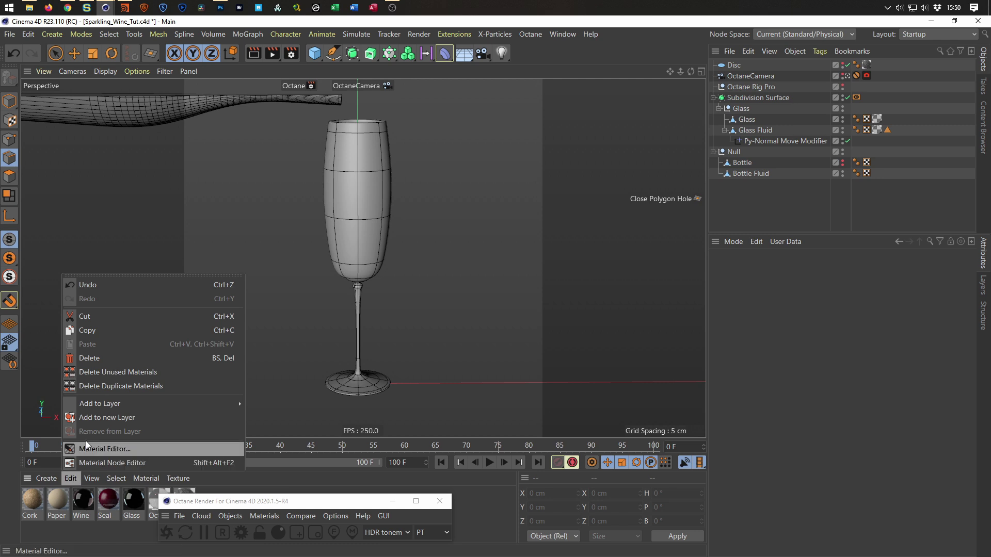
click(116, 373)
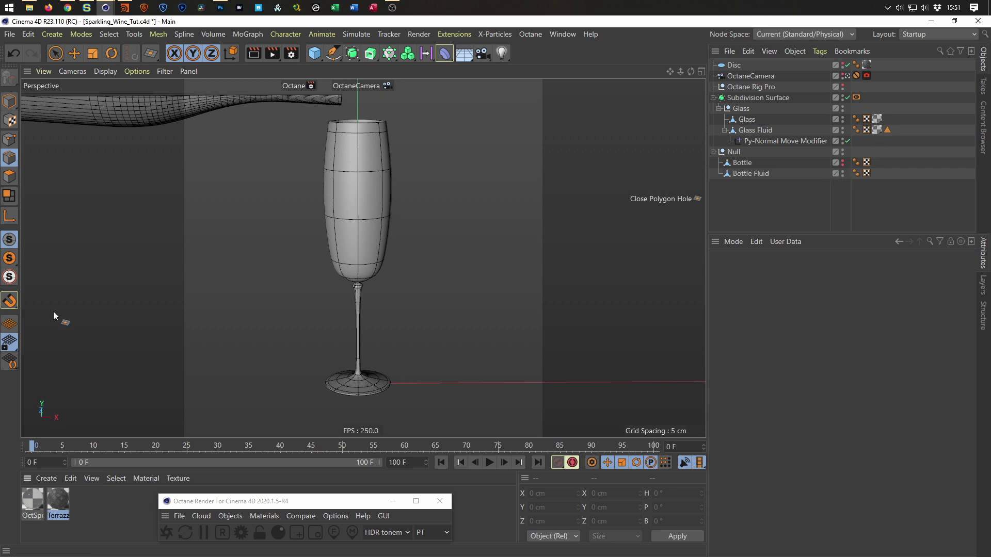
Place the OctSpecular1 material after the Terrazzo material and rename it Glass
drag(31, 511, 58, 516)
click(33, 502)
double_click(56, 517)
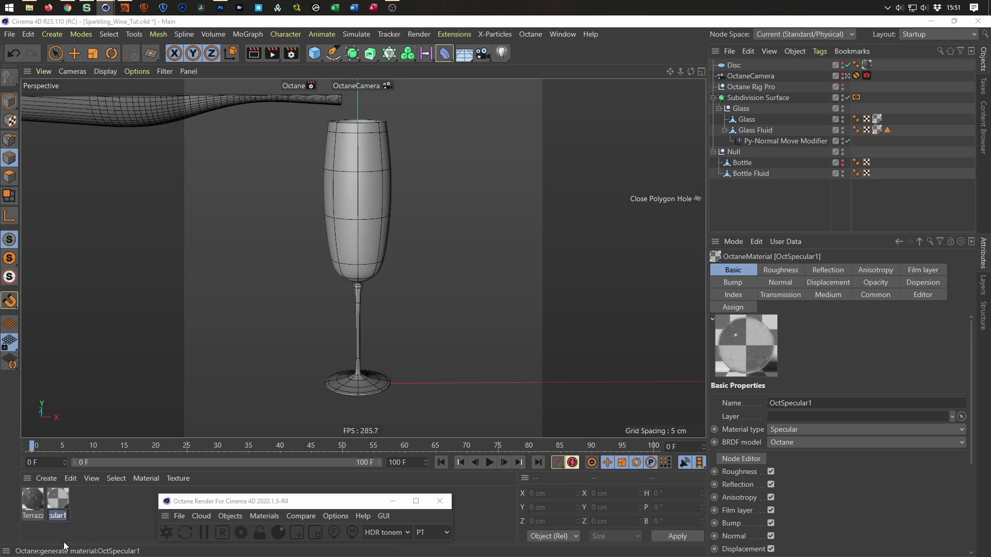
text(Glass)
key(Return)
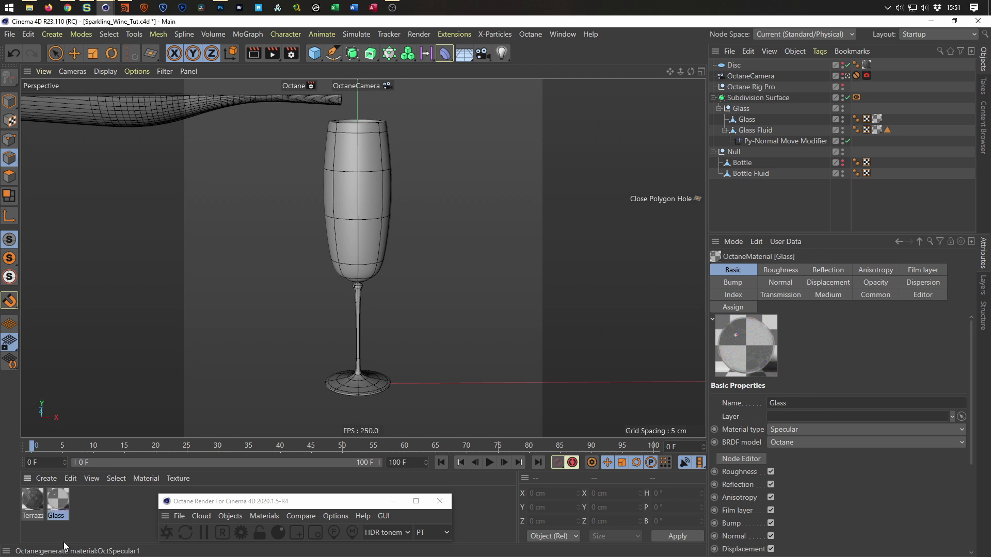
Duplicate the Glass material and name the copy Glass Fluid
double_click(83, 516)
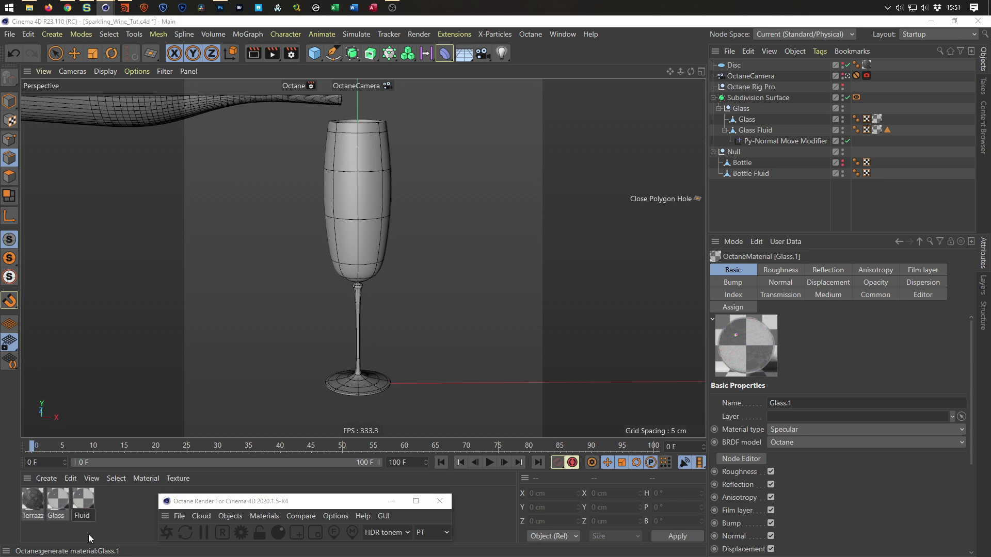
key(Return)
drag(82, 500, 880, 133)
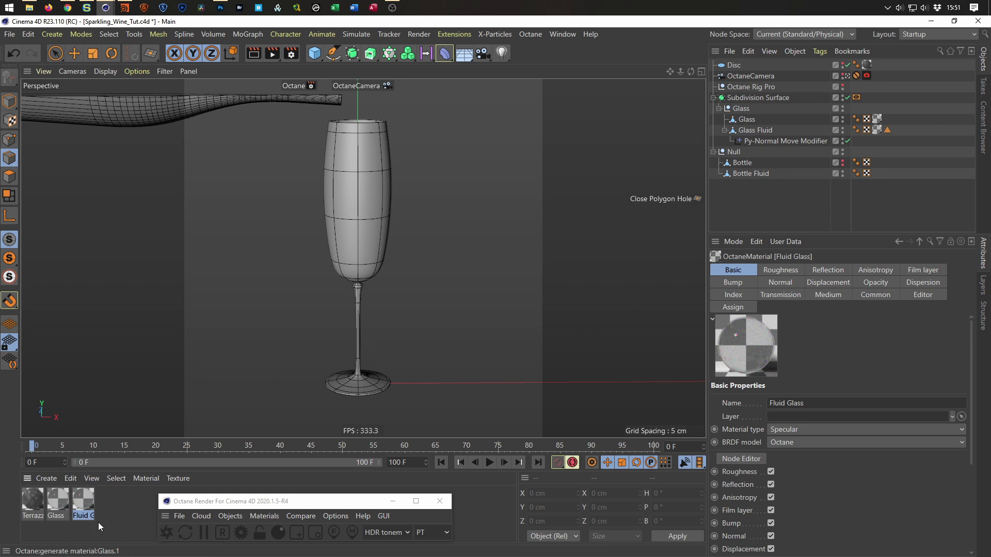
text(Glass)
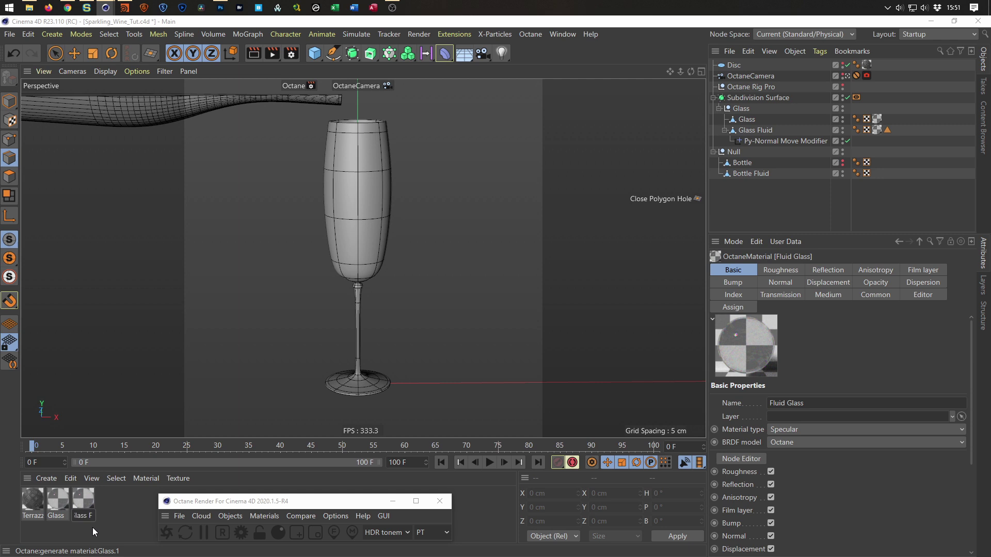
text( Fluid)
key(Return)
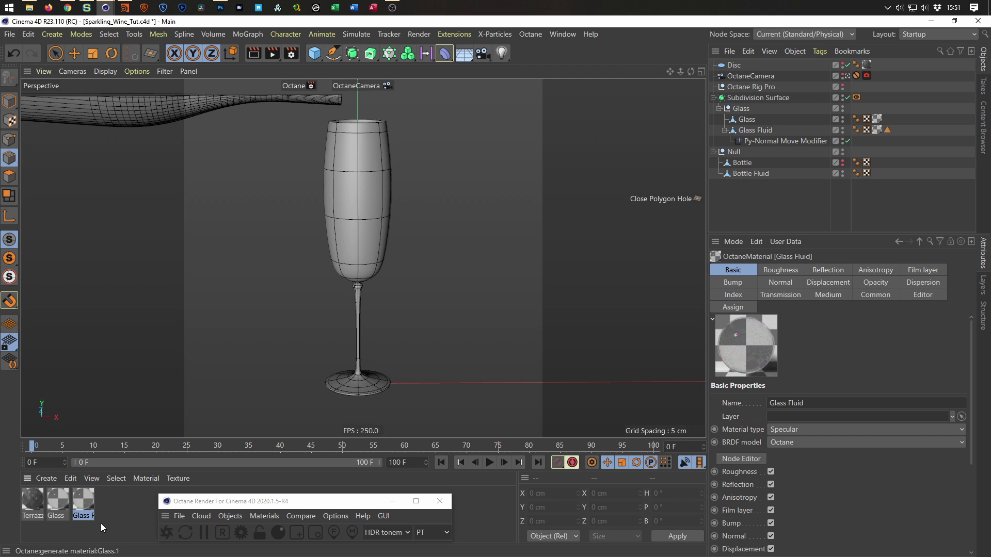
Duplicate the Glass Fluid material and name the copy Bottle Fluid
ctrl+drag(88, 505, 108, 506)
double_click(103, 516)
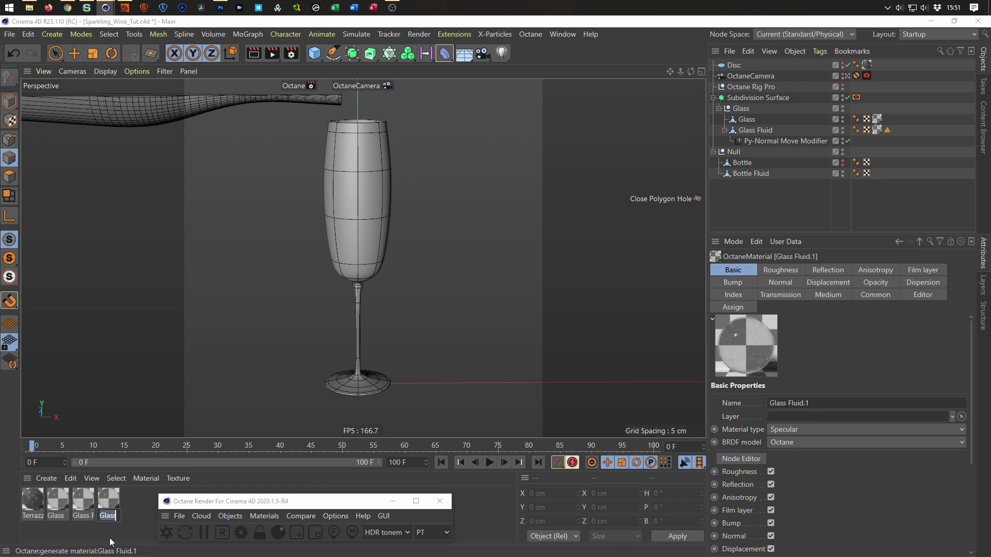
text(Bottle Fluid)
key(Return)
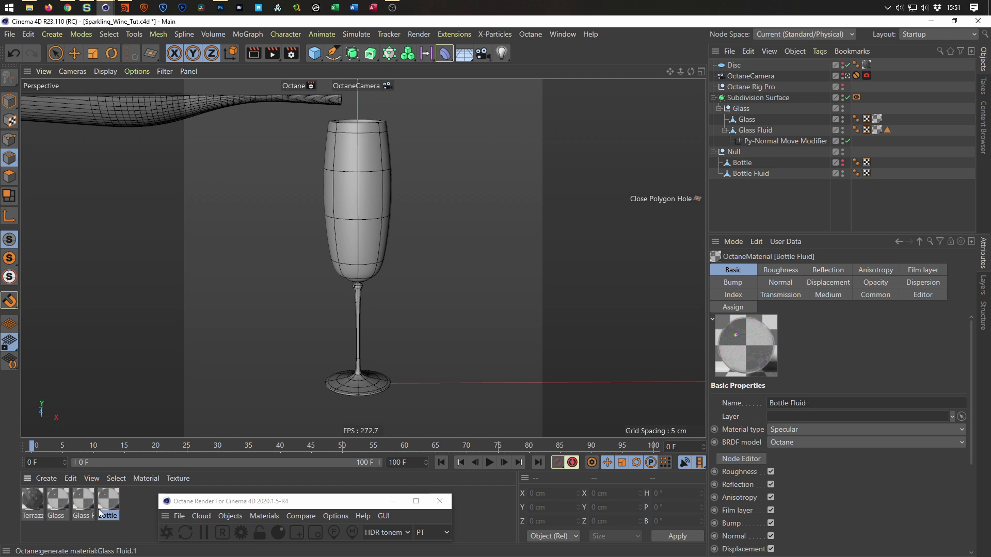
Assign the Bottle Fluid material to the Bottle Fluid object and the Glass material to the Bottle, and save the scene
click(82, 503)
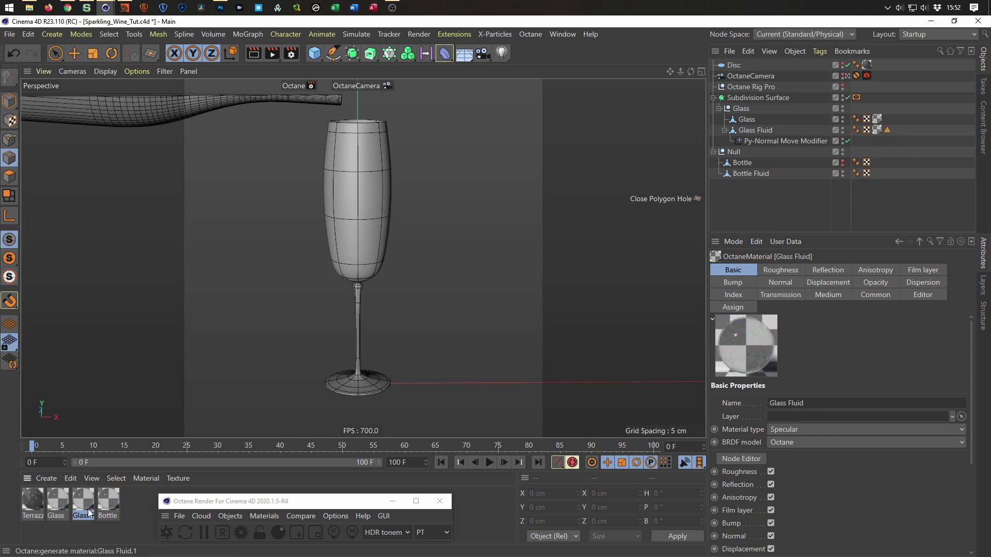
drag(110, 503, 745, 174)
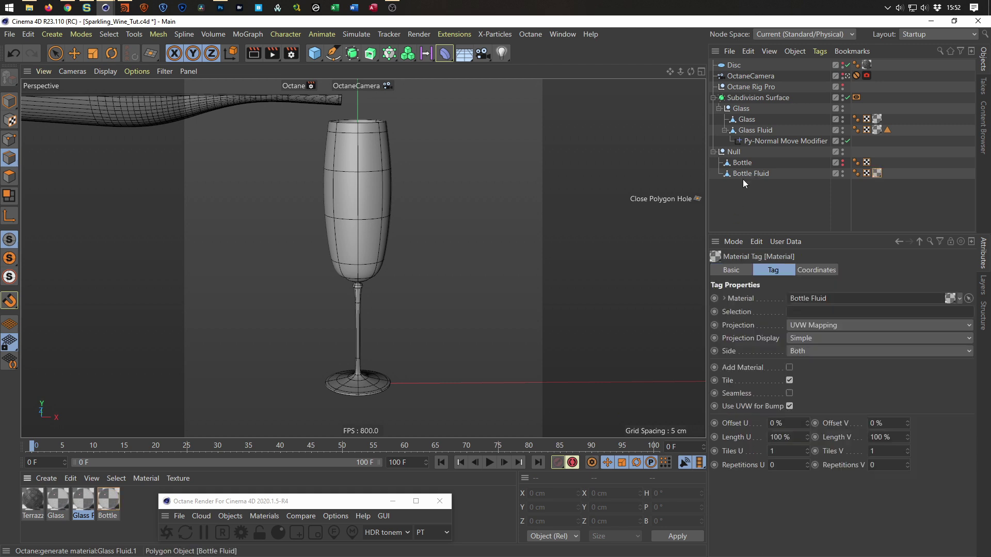
drag(47, 506, 743, 163)
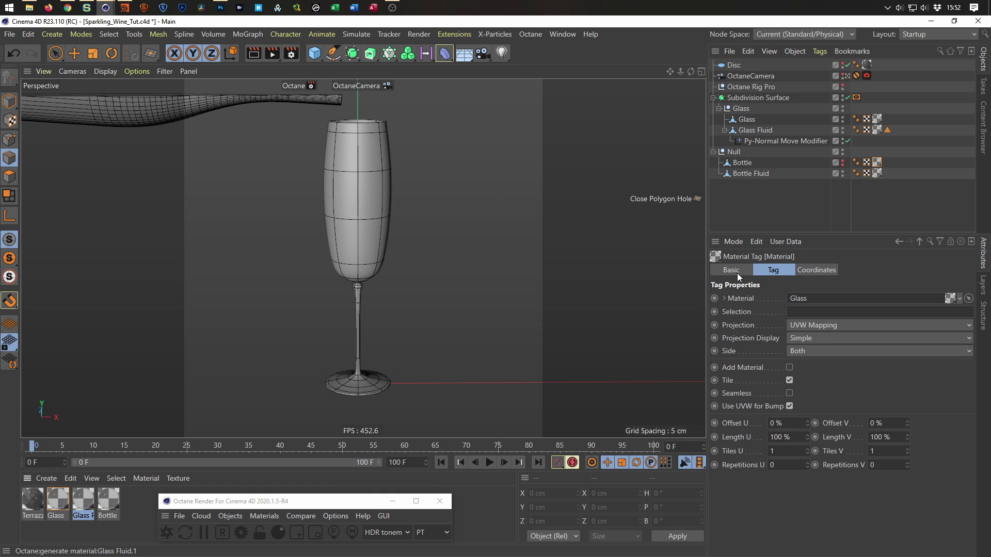
key(ctrl+s)
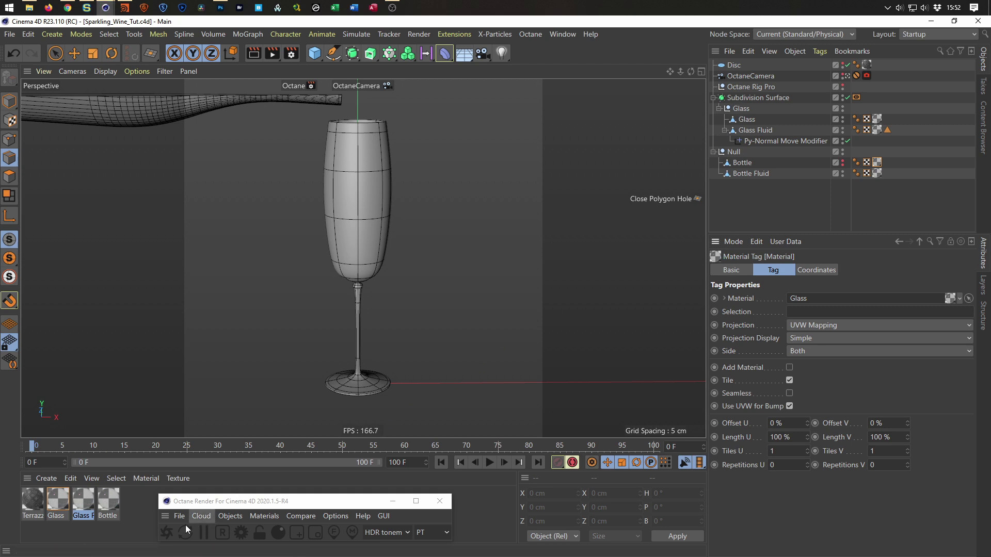
Preview the scene in the Live Viewer with the Bottle made visible, and reframe the camera to include the bottle neck and glass
click(171, 532)
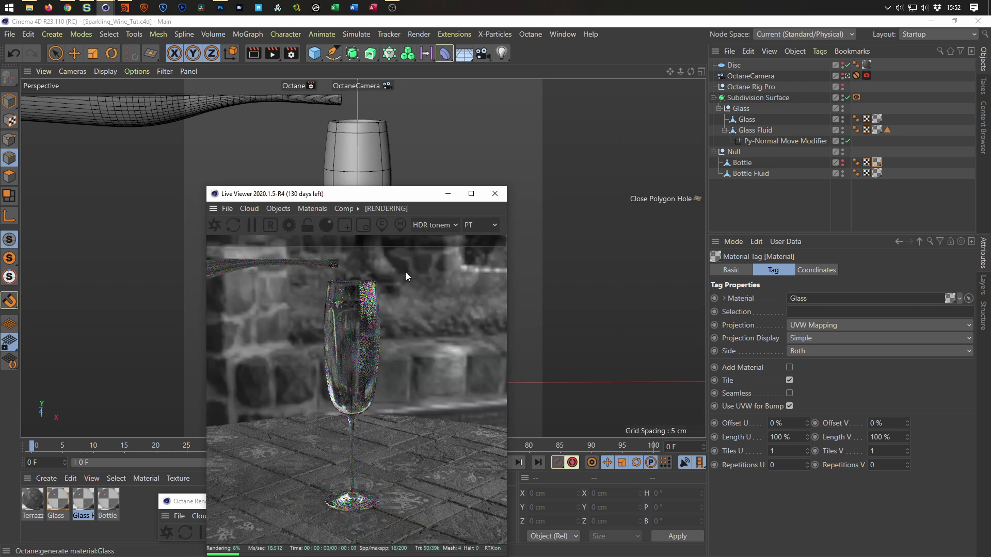
drag(399, 193, 687, 186)
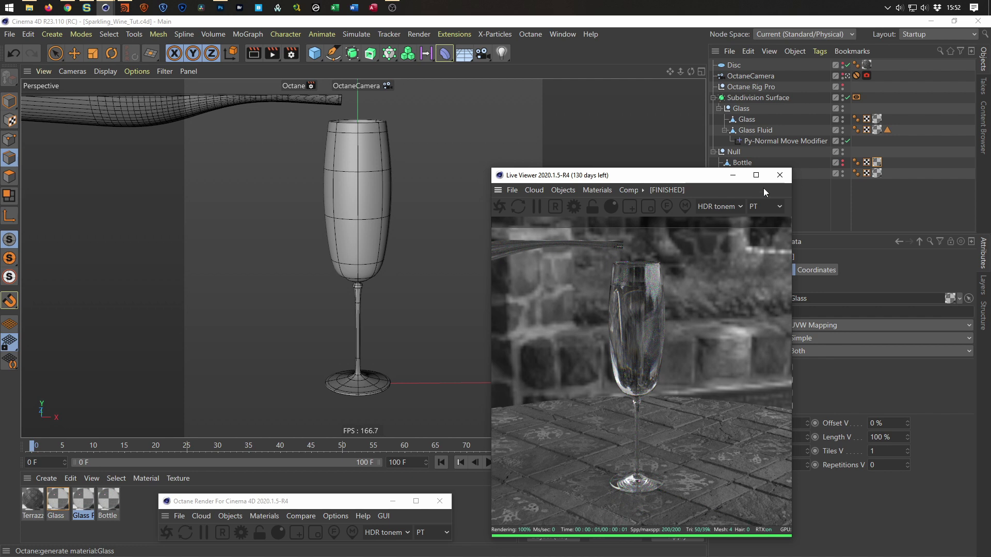
key(ctrl+z)
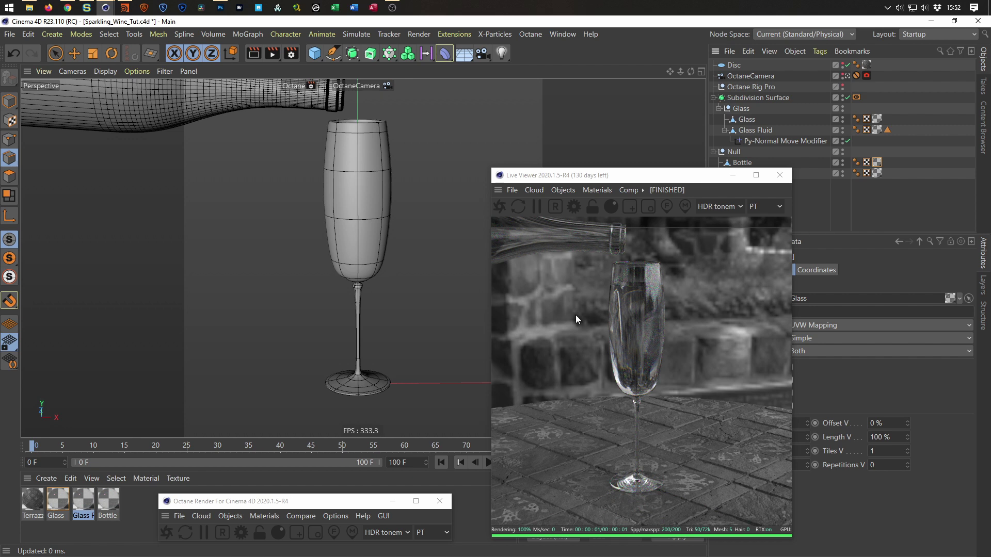
scroll(370, 263, down, 2)
alt+middle_drag(370, 265, 366, 279)
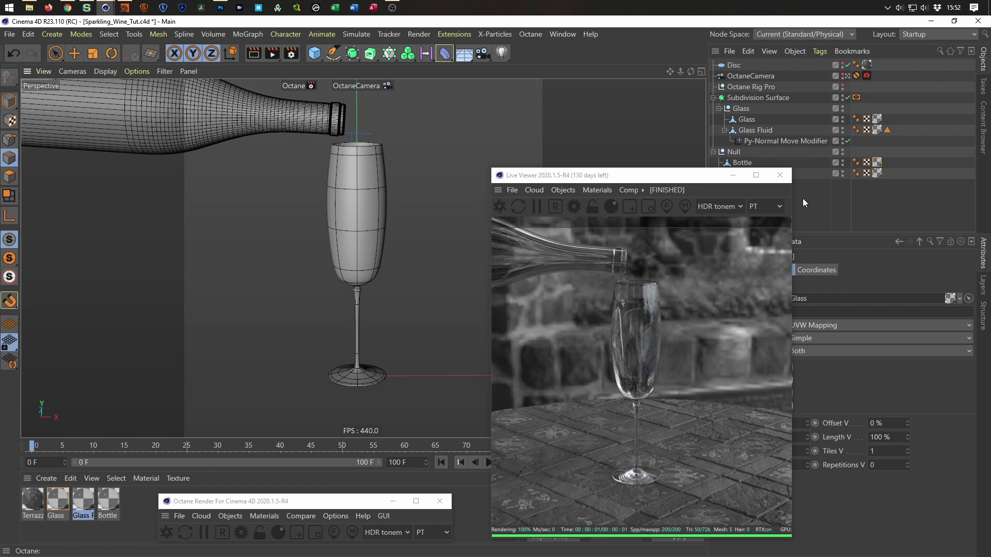
click(780, 176)
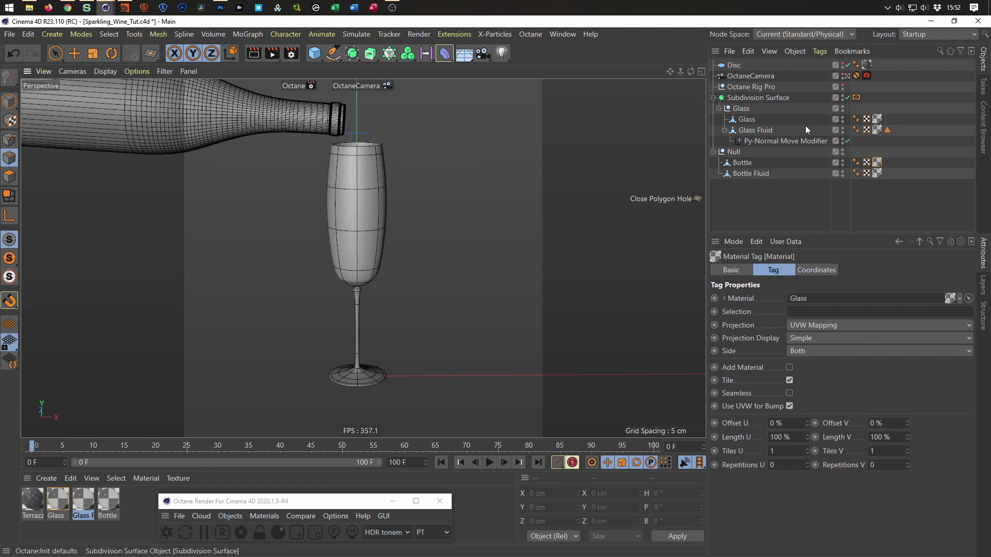
Leave the OctaneCamera view and extrude the Bottle Fluid's cap polygons about 2.8 cm outward from the bottle mouth
click(847, 76)
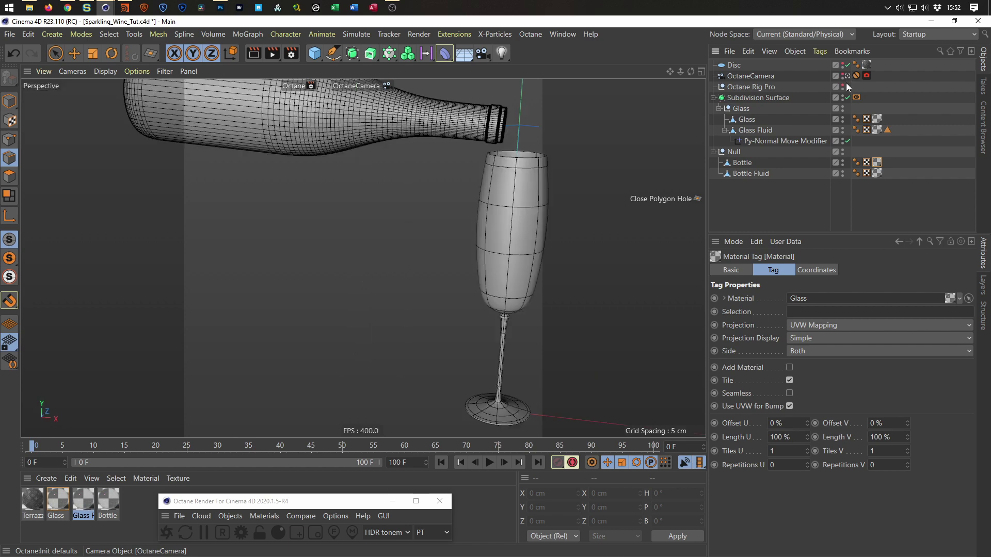
scroll(558, 277, up, 10)
alt+middle_drag(433, 281, 318, 248)
scroll(369, 244, up, 5)
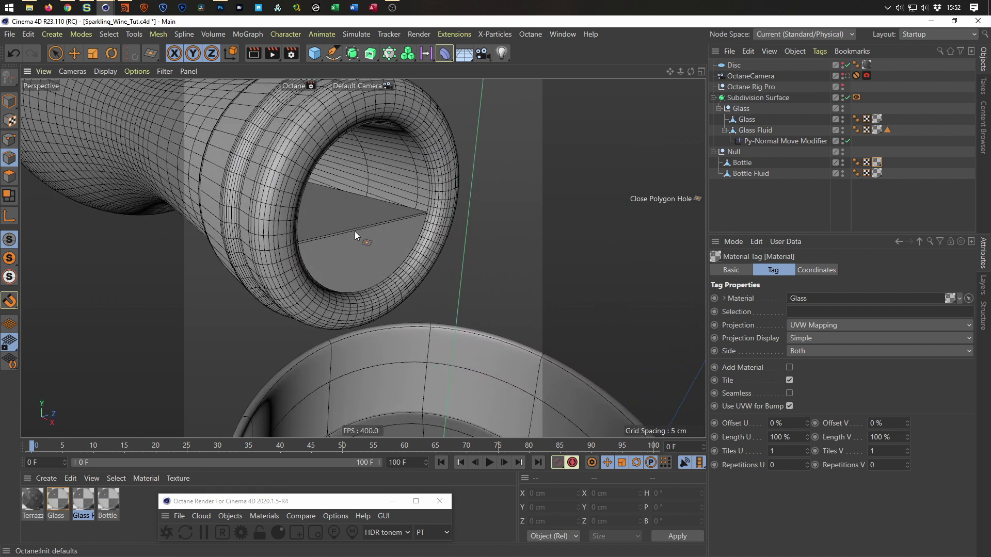
key(Return)
click(745, 173)
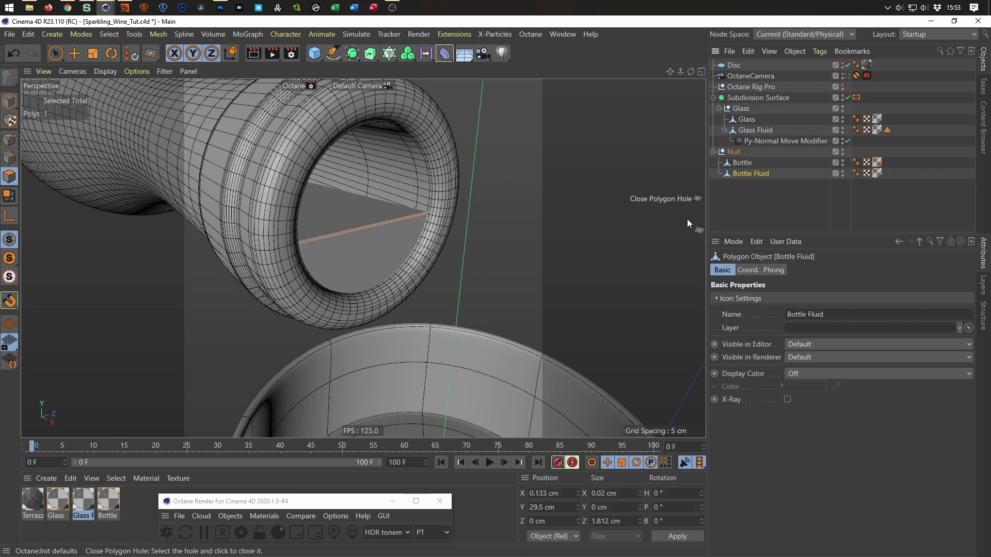
key(space)
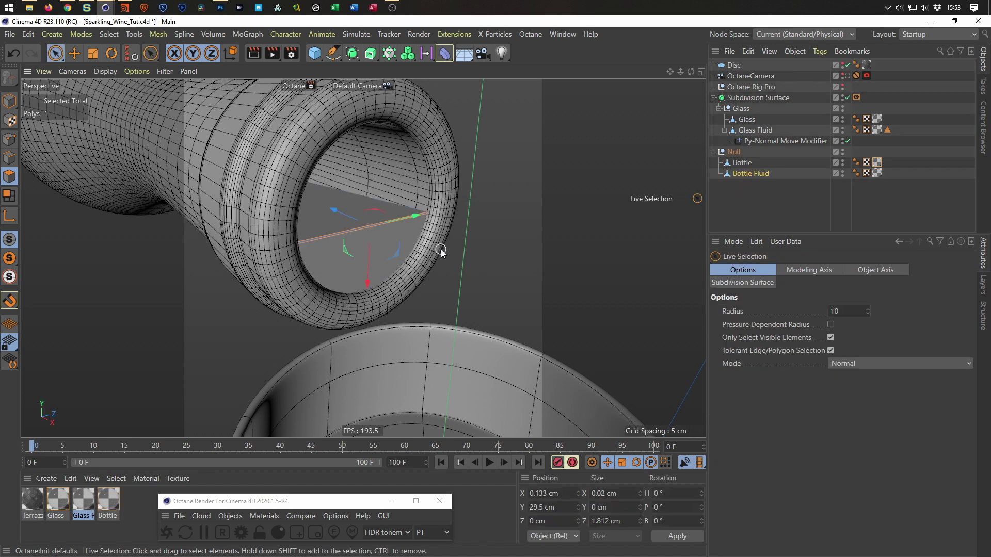
click(328, 261)
click(332, 258)
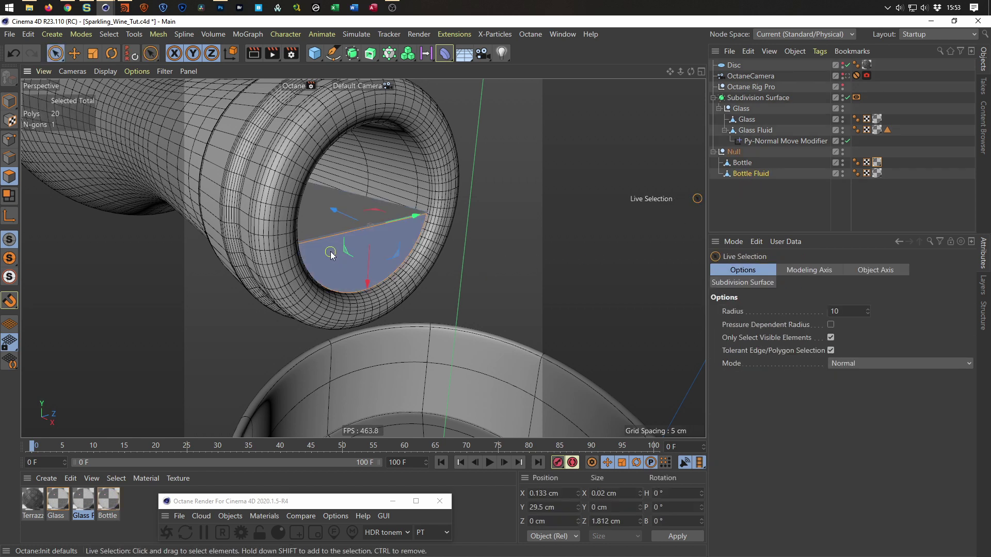
shift+click(335, 240)
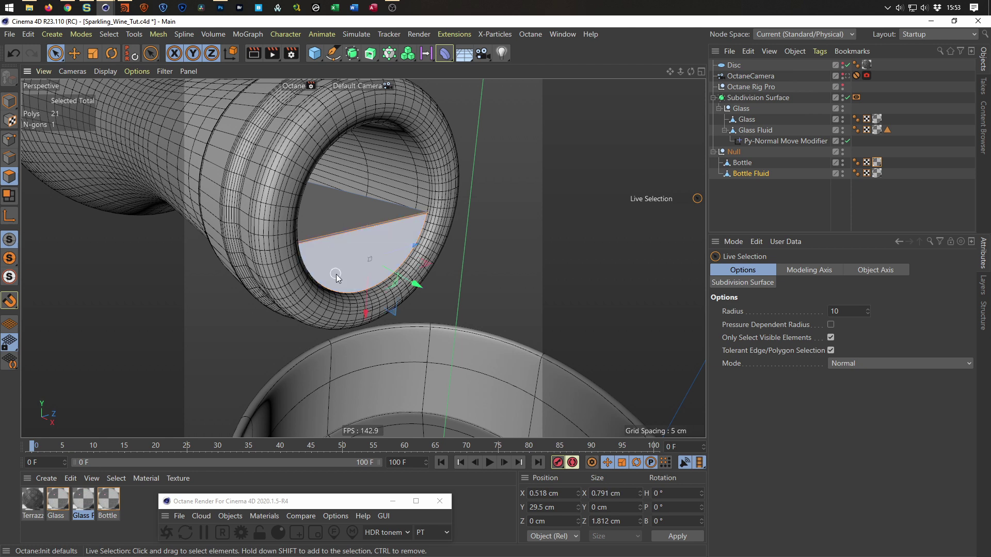
alt+drag(374, 262, 319, 233)
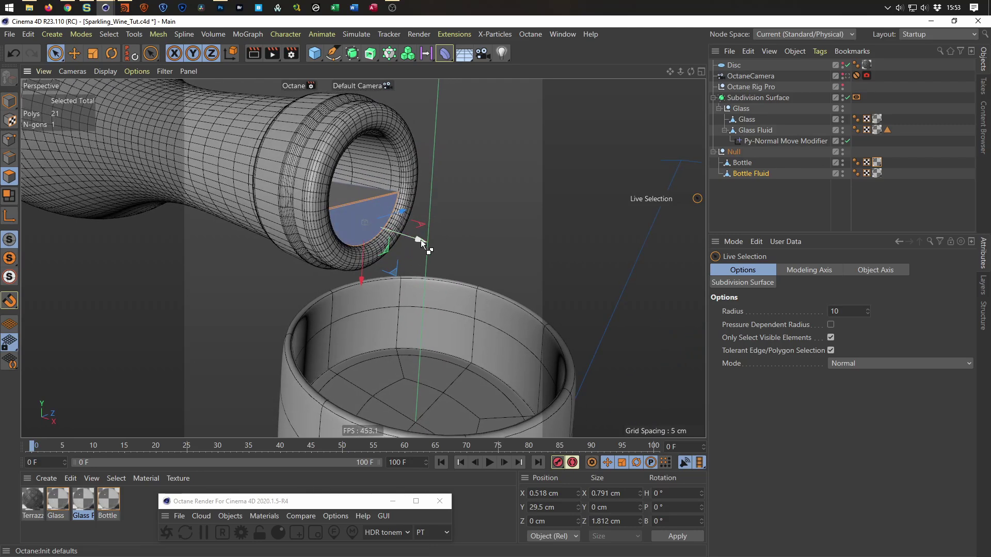
ctrl+drag(420, 239, 617, 290)
alt+drag(531, 293, 543, 236)
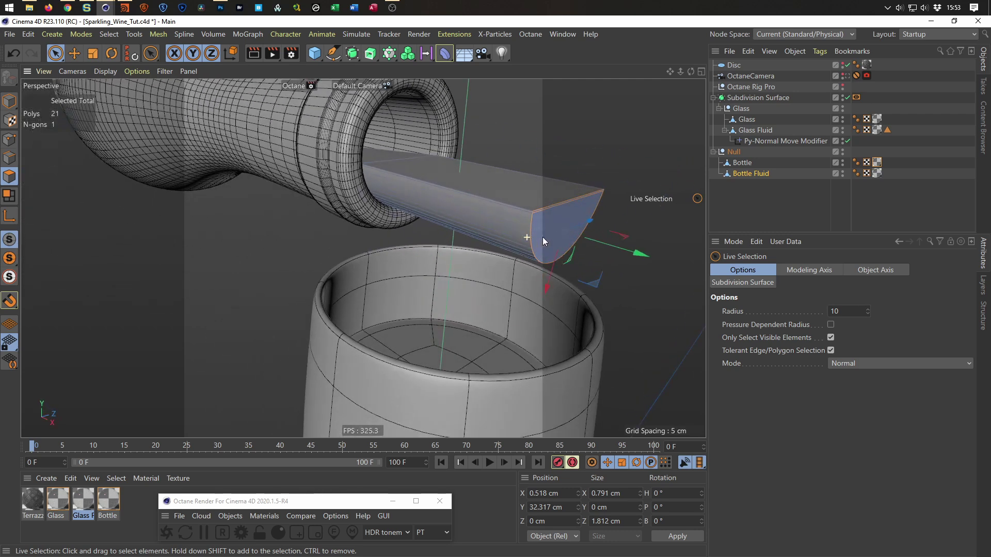
Scale down the end face of the extruded fluid stream to about 0.43 by 1.36 cm
click(541, 240)
key(t)
drag(627, 322, 547, 286)
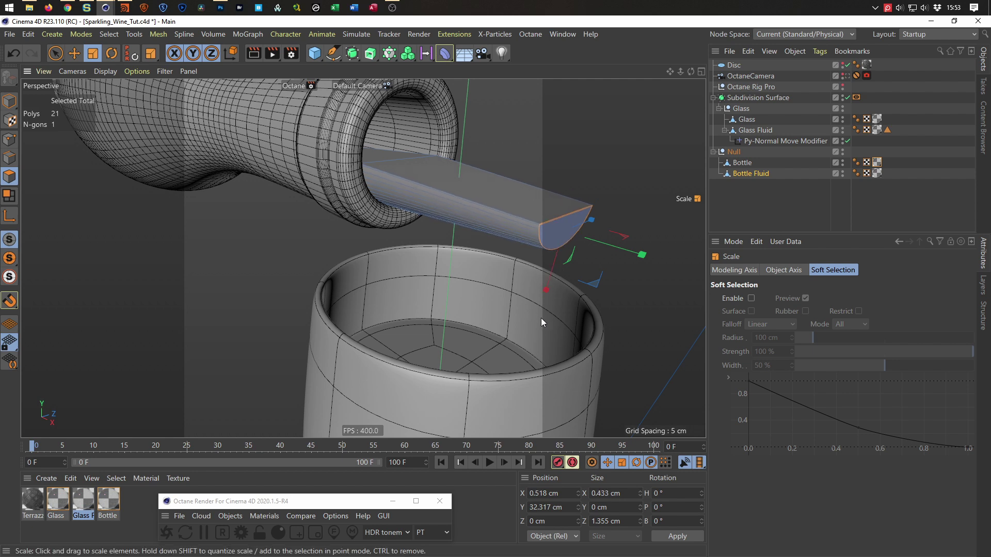
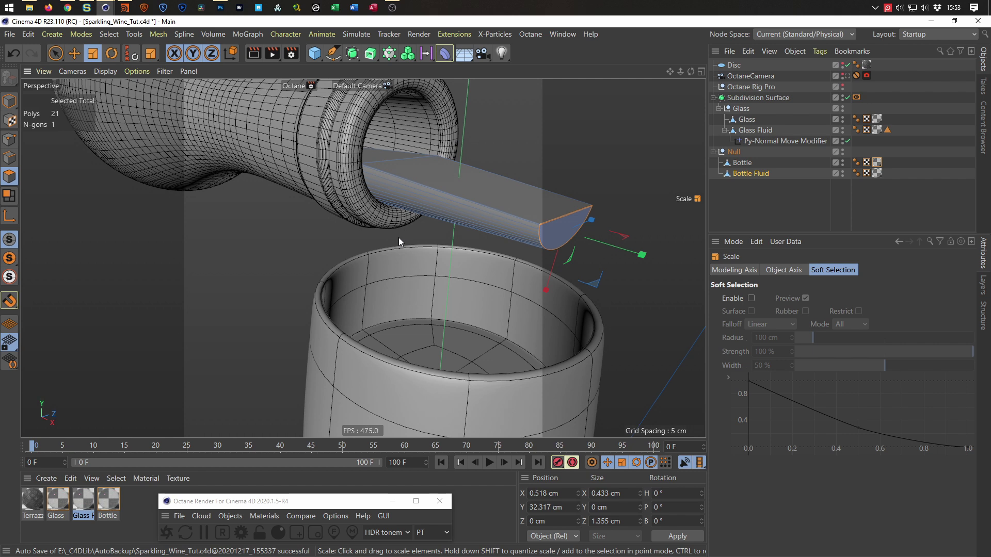
Ring-select the lengthwise edges of the extruded fluid stream and subdivide them repeatedly to add many crosswise segments
click(10, 157)
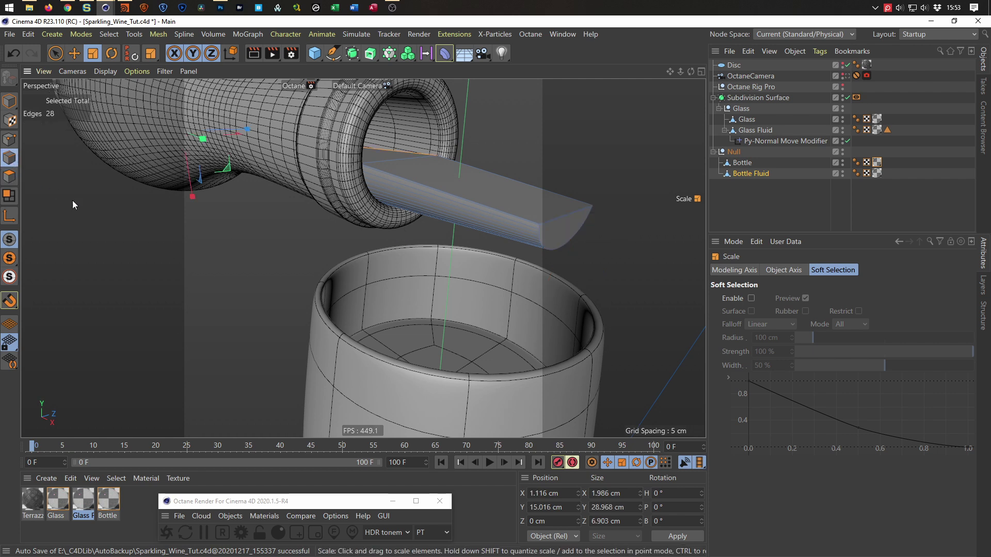
right_click(378, 222)
click(376, 229)
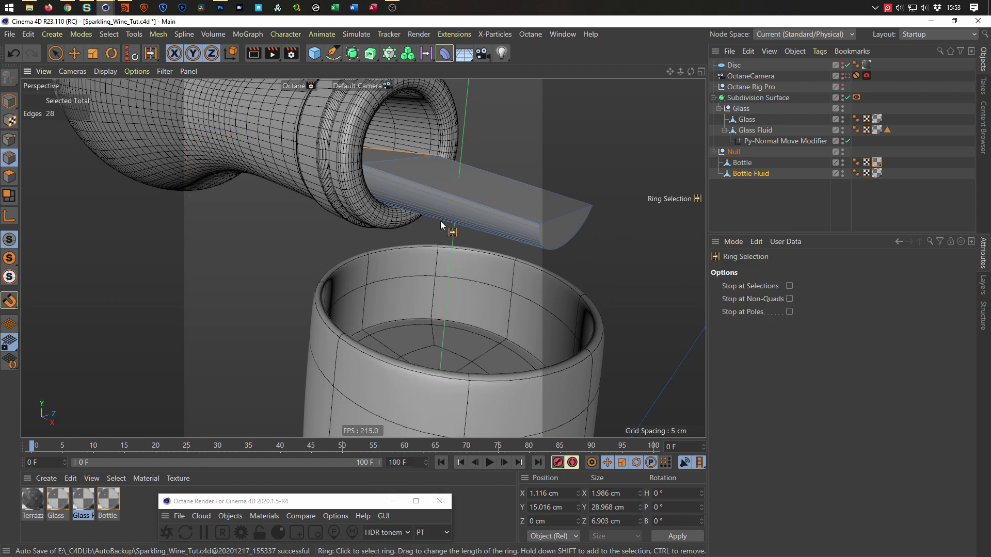
click(470, 221)
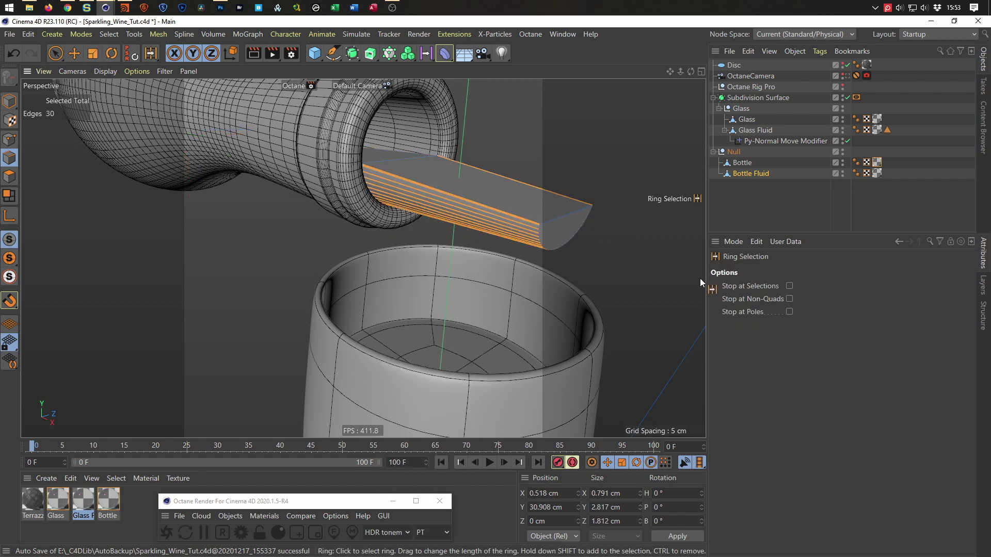
alt+drag(473, 235, 441, 205)
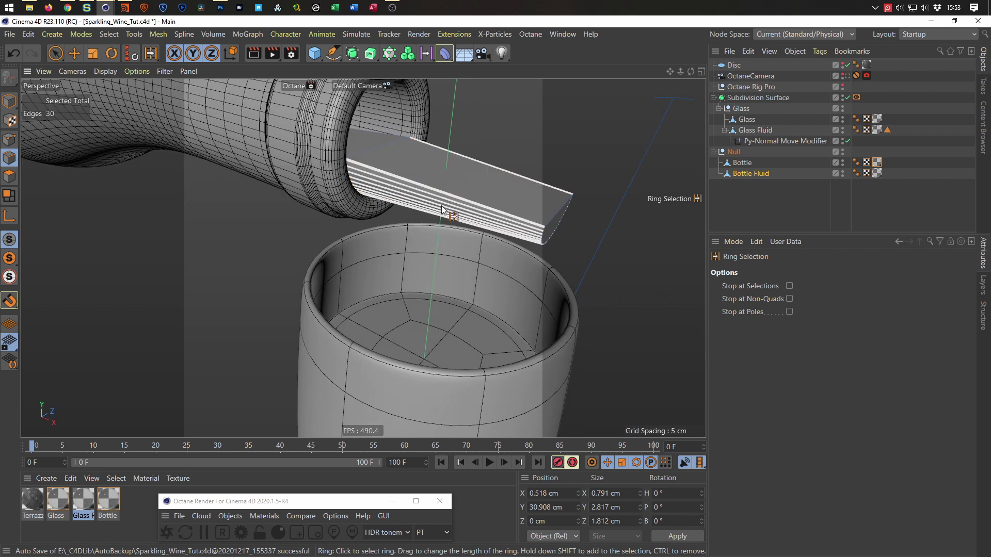
scroll(442, 205, up, 3)
alt+drag(245, 248, 200, 289)
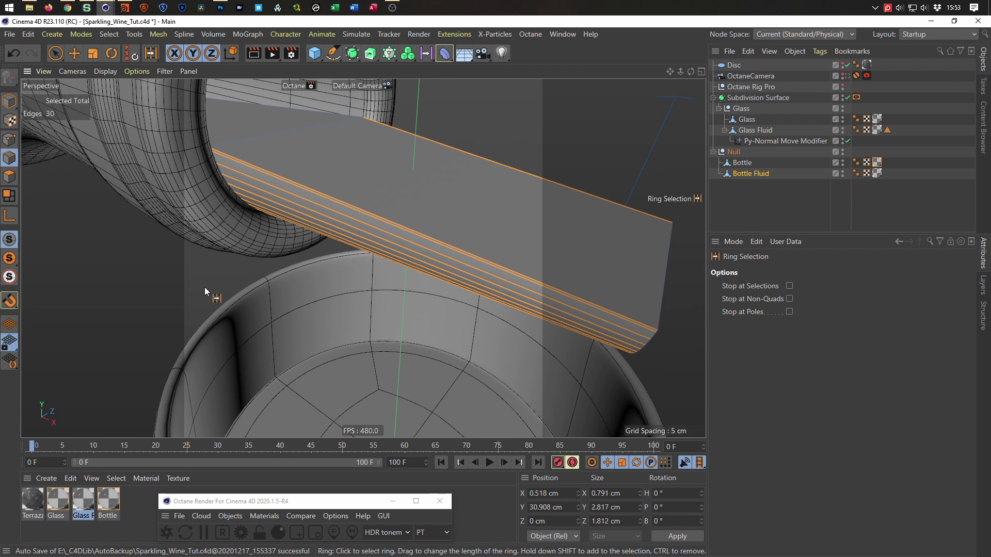
right_click(205, 287)
key(u)
key(g)
key(u)
key(g)
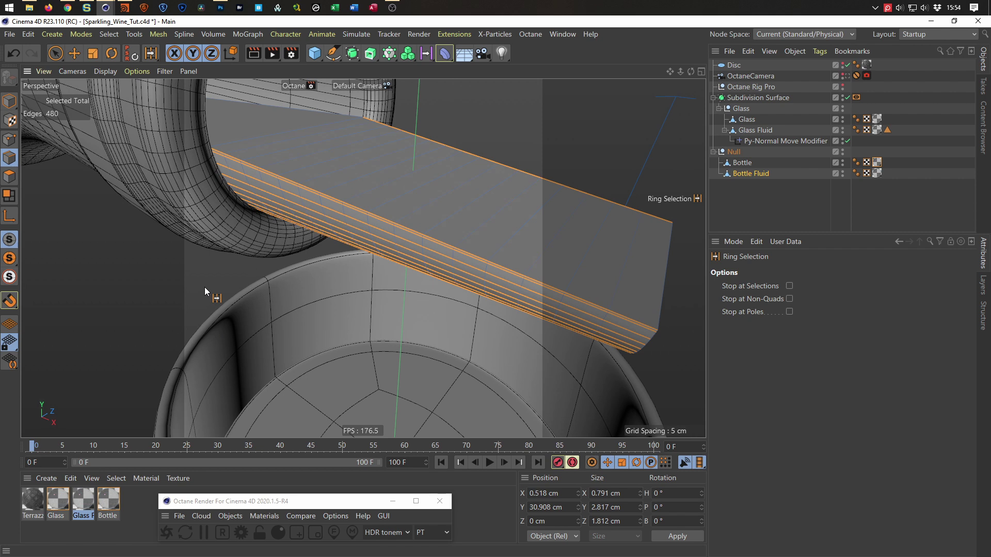
key(u)
key(g)
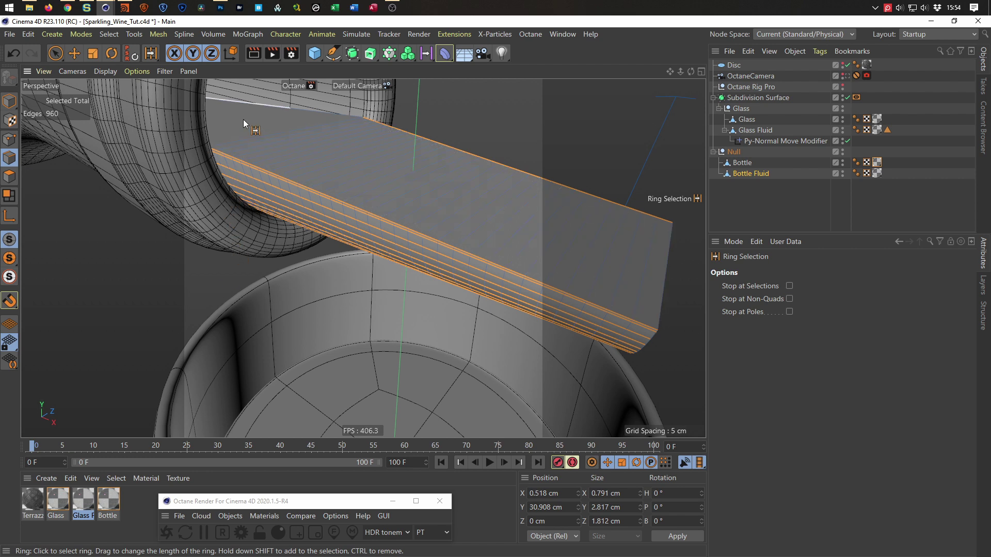
alt+drag(256, 132, 203, 129)
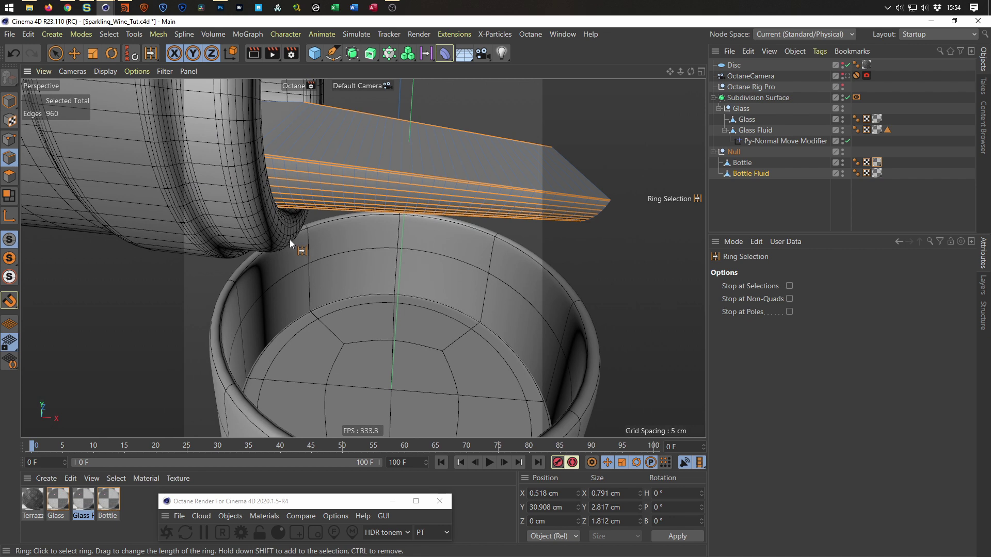
Add a Bend deformer while working on whole objects in the Front view, and place it below Bottle Fluid in the object hierarchy
key(Return)
middle_click(348, 336)
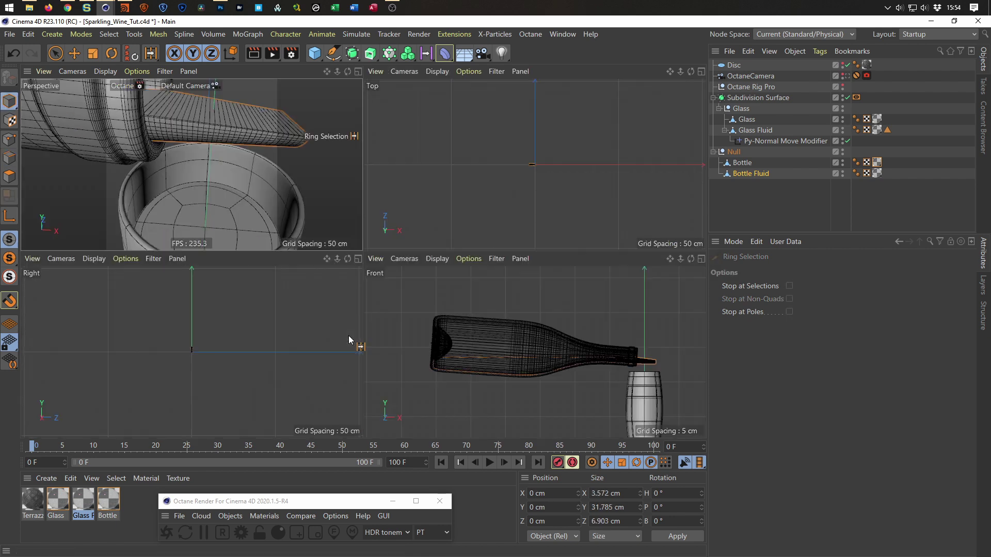
middle_click(377, 300)
alt+middle_drag(377, 300, 208, 269)
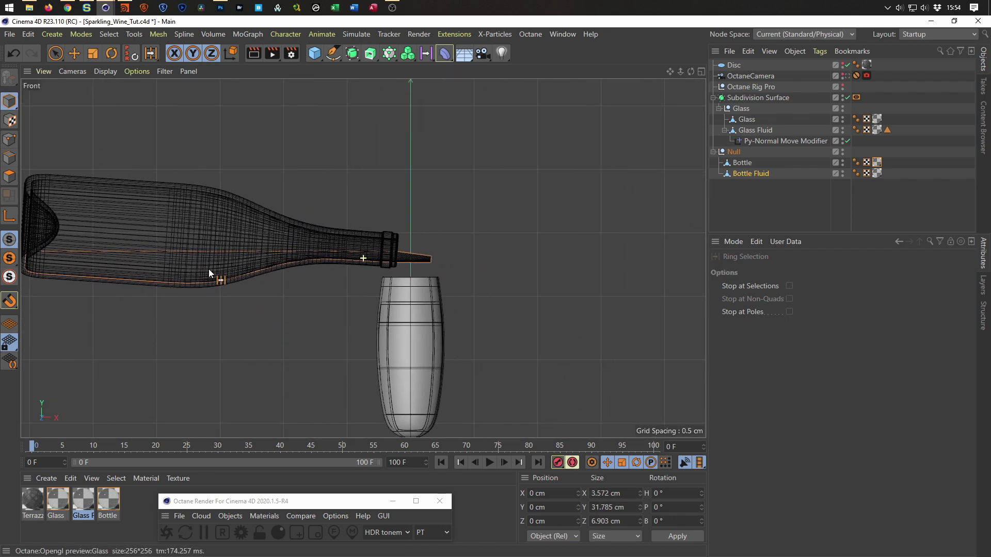
alt+middle_drag(413, 259, 401, 256)
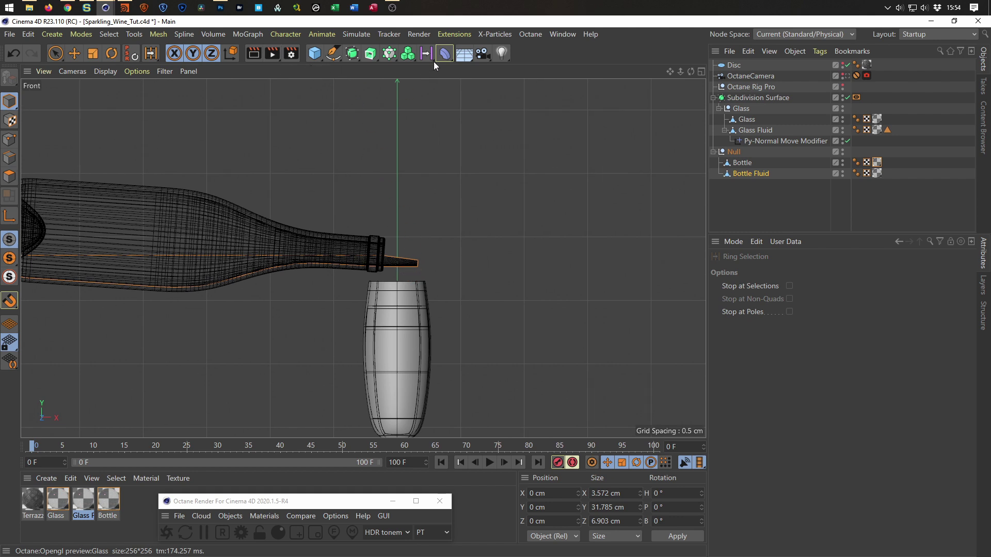
click(444, 53)
drag(735, 66, 769, 220)
Scale the Bend deformer down uniformly to about 25.6 cm in the Front view
scroll(374, 309, down, 6)
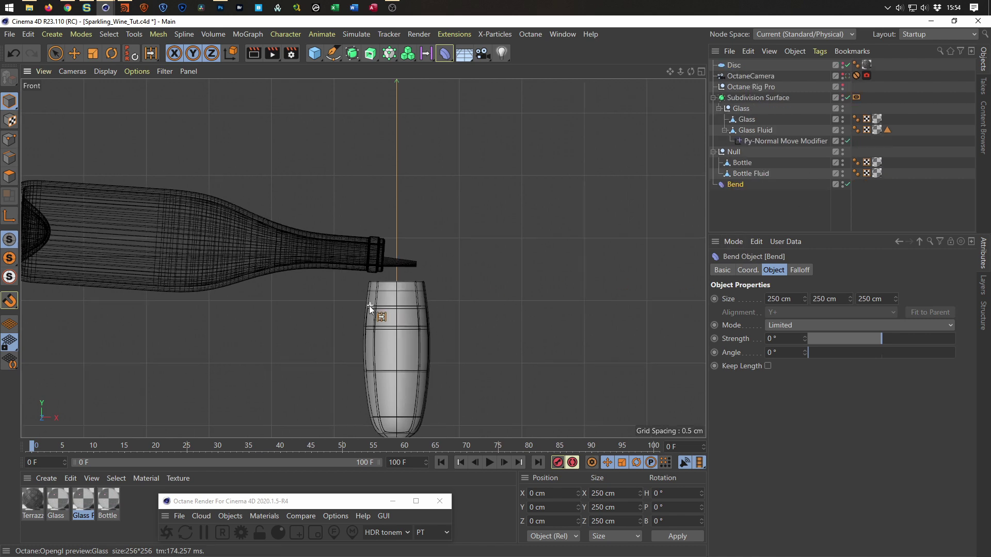
scroll(306, 319, up, 4)
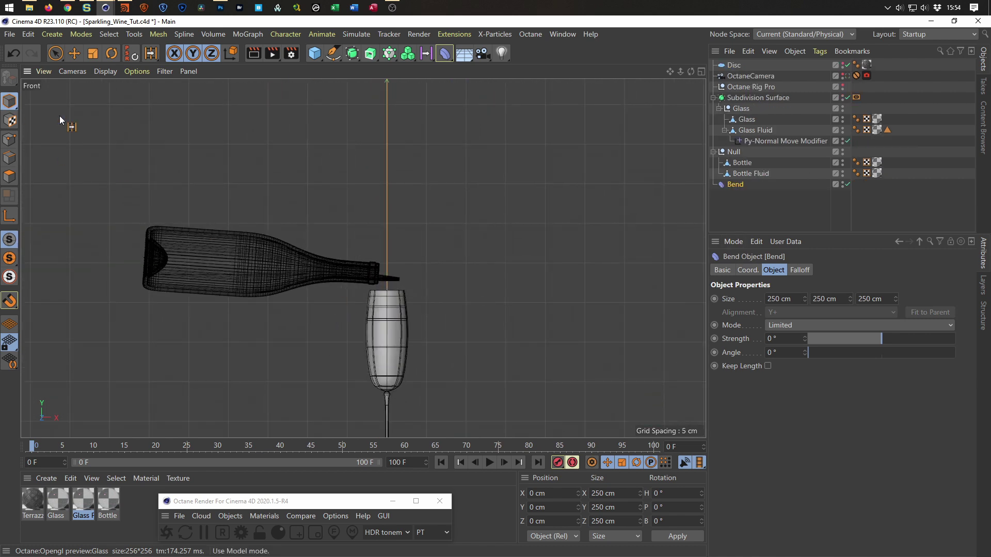
scroll(405, 289, down, 5)
scroll(286, 299, down, 4)
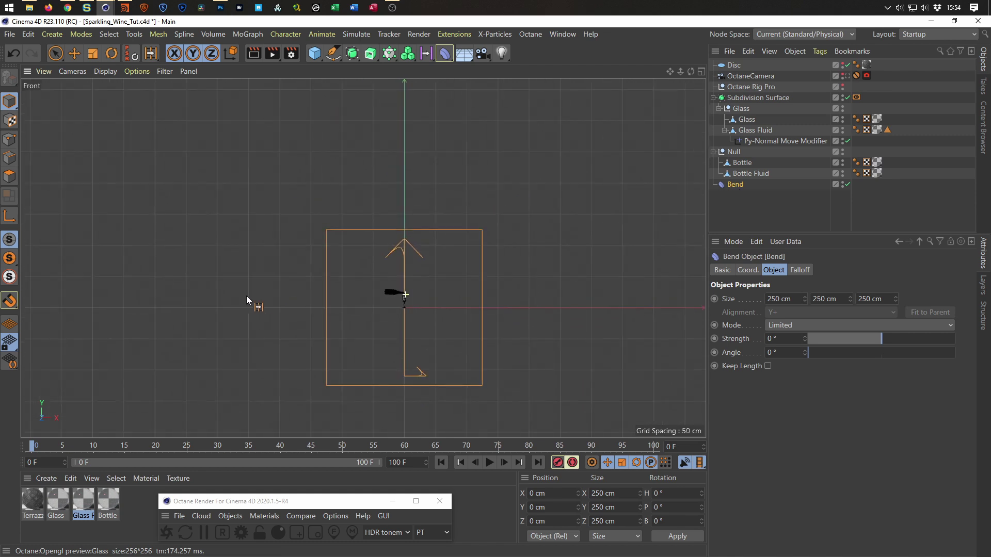
scroll(412, 302, up, 8)
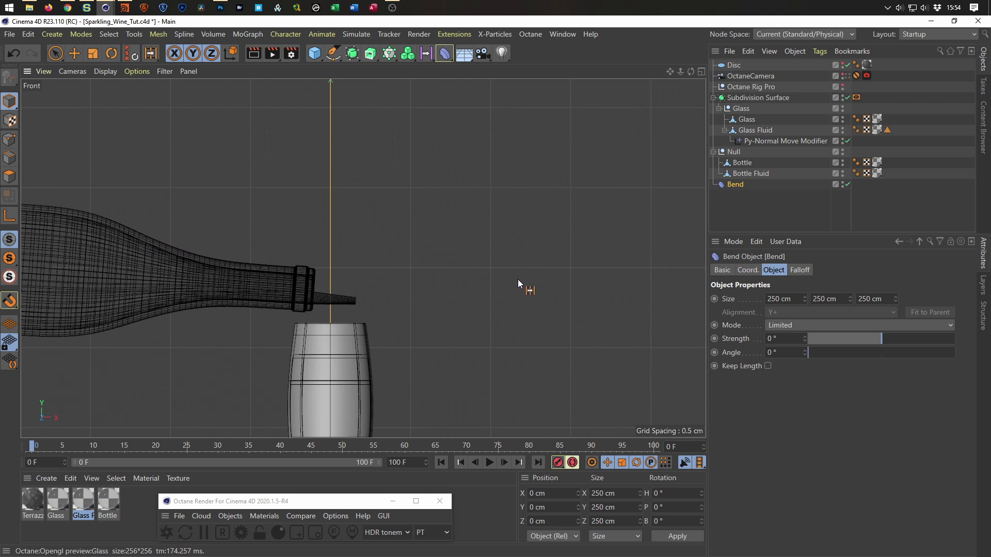
key(t)
drag(556, 329, 190, 389)
middle_drag(275, 365, 310, 218)
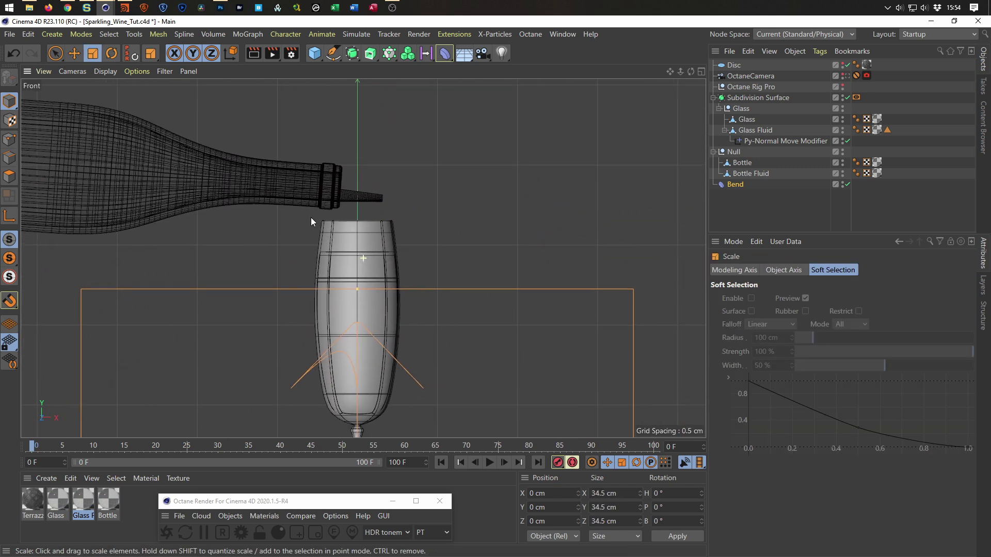
drag(582, 245, 486, 276)
alt+middle_drag(395, 384, 396, 324)
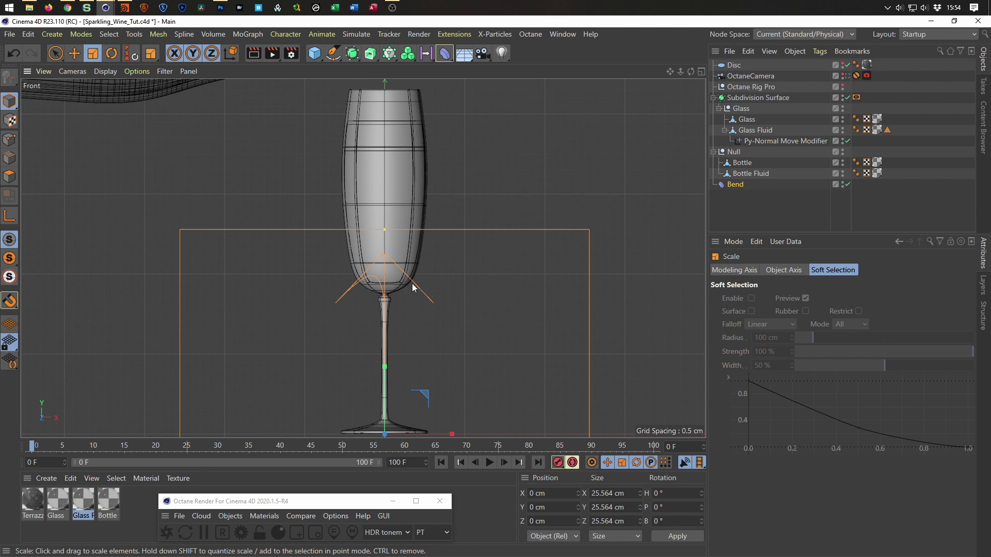
scroll(389, 289, down, 3)
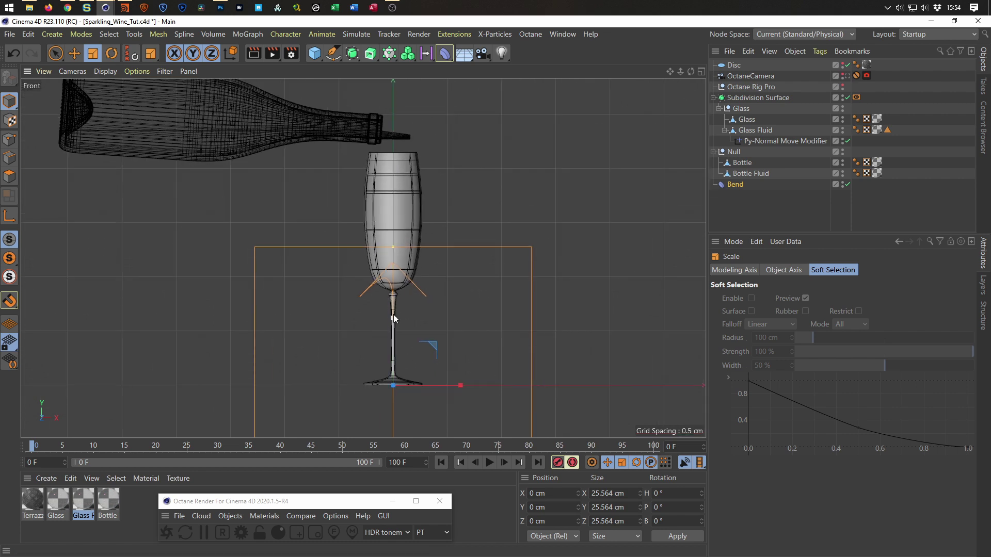
Move the Bend deformer upward to about 16.1 cm in Y so that its cage surrounds the extruded fluid stream
key(e)
drag(392, 320, 406, 146)
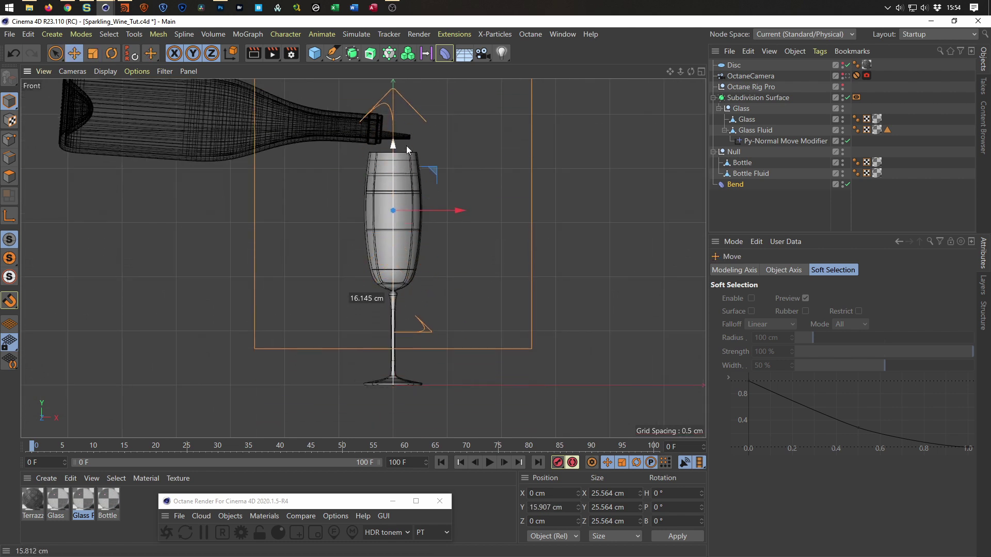
middle_drag(374, 178, 376, 253)
scroll(402, 215, up, 2)
middle_drag(403, 216, 396, 243)
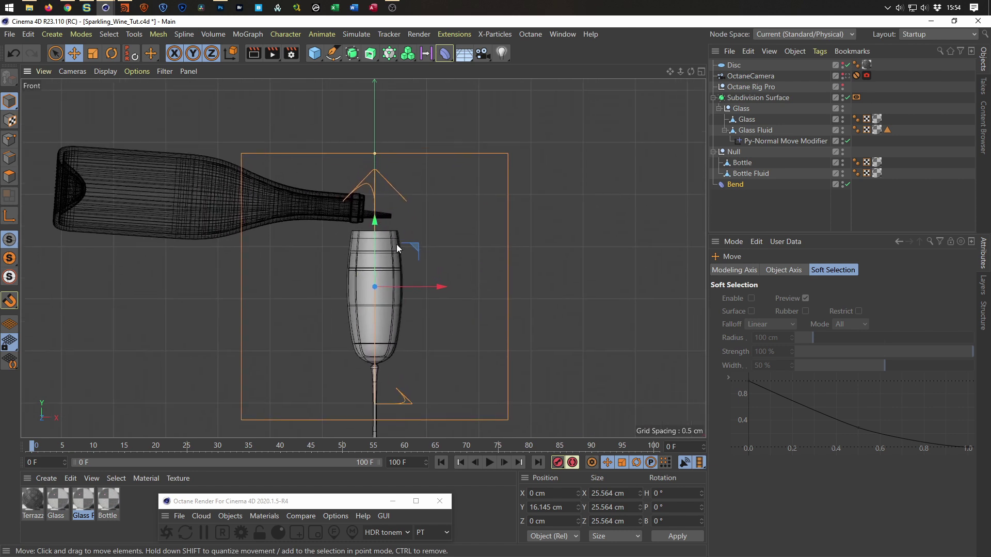
Rotate the Bend deformer to a 90° bank in the Front view and scale it down uniformly to about 5 cm
key(r)
drag(404, 259, 404, 318)
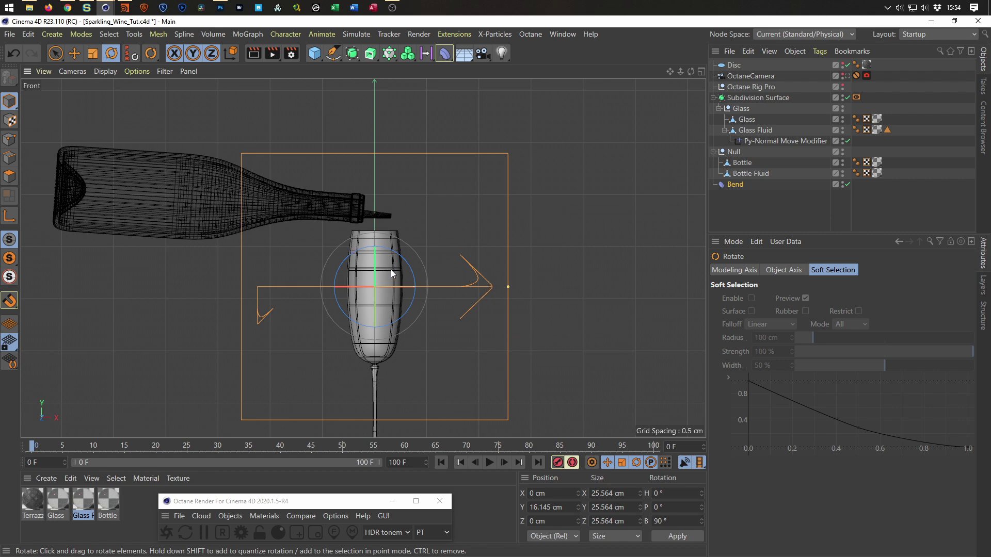
key(t)
drag(516, 367, 114, 379)
Move the Bend deformer up to about 23.3 cm in Y over the fluid stream and scale it down to about 3.4 cm
key(e)
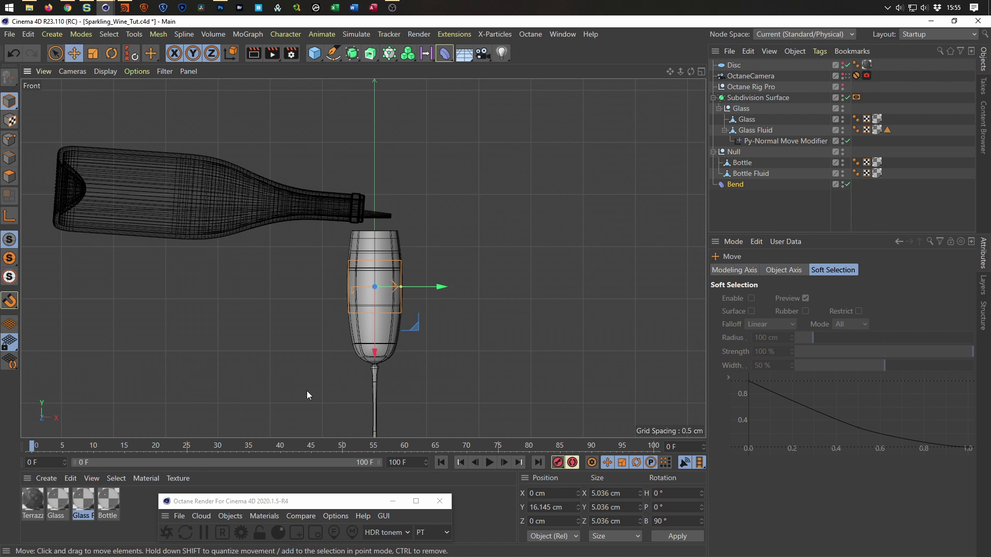
drag(374, 358, 376, 280)
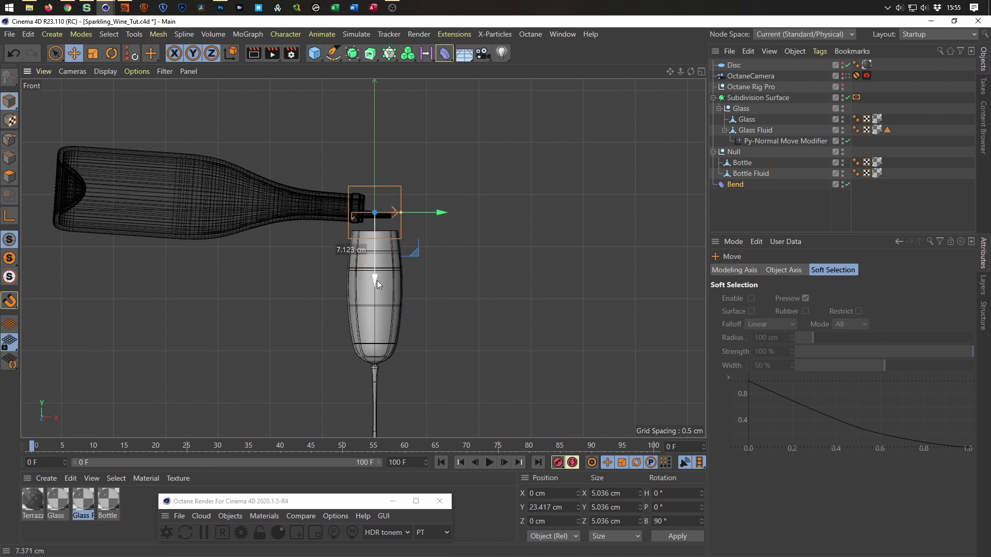
scroll(386, 202, up, 1)
scroll(386, 202, up, 5)
scroll(464, 193, down, 2)
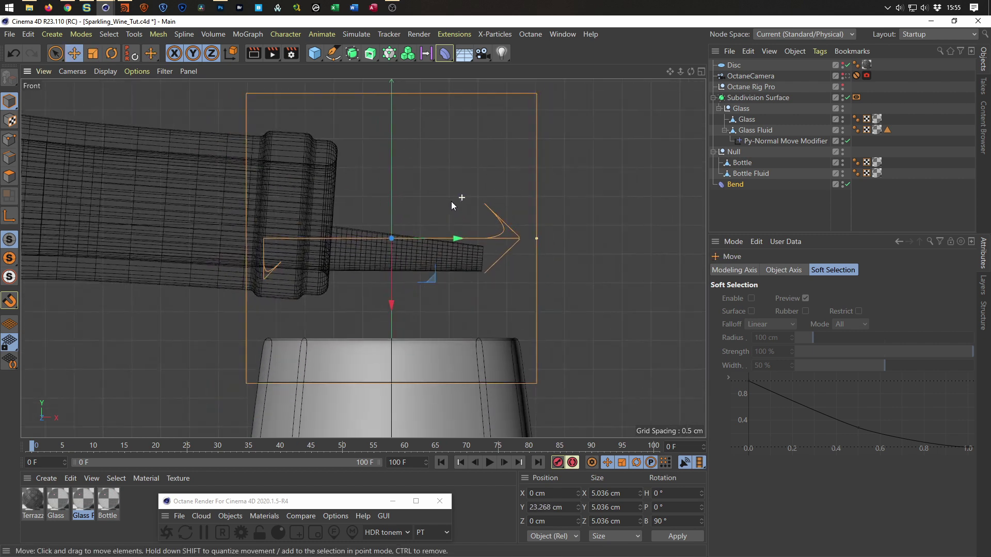
key(t)
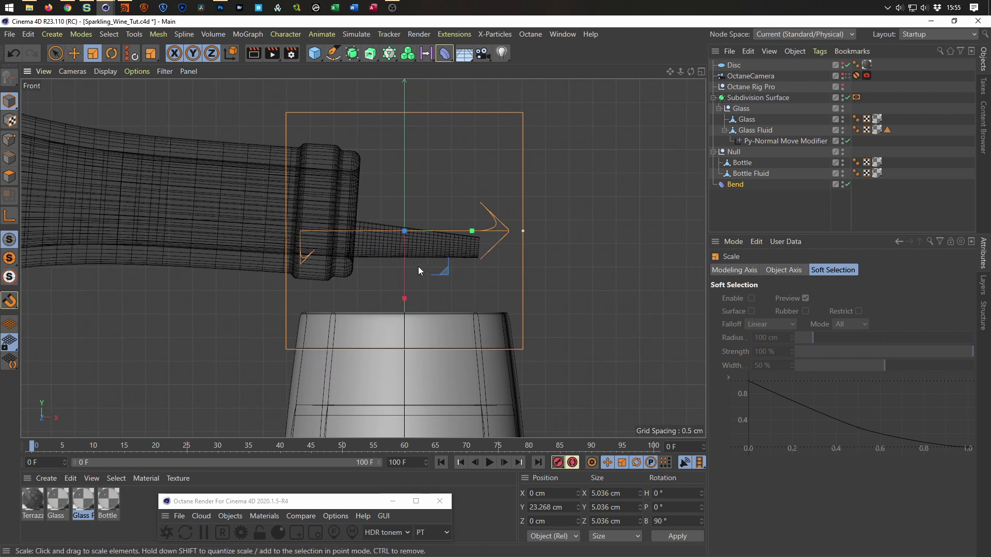
drag(401, 318, 404, 277)
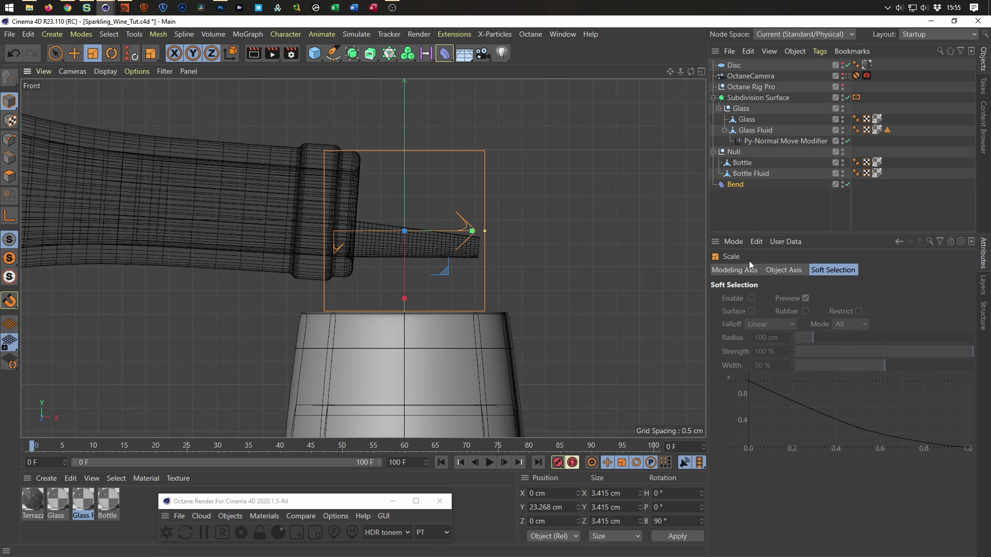
Set the Bend deformer's size to 1.4 × 1.4 × 4 cm
click(735, 185)
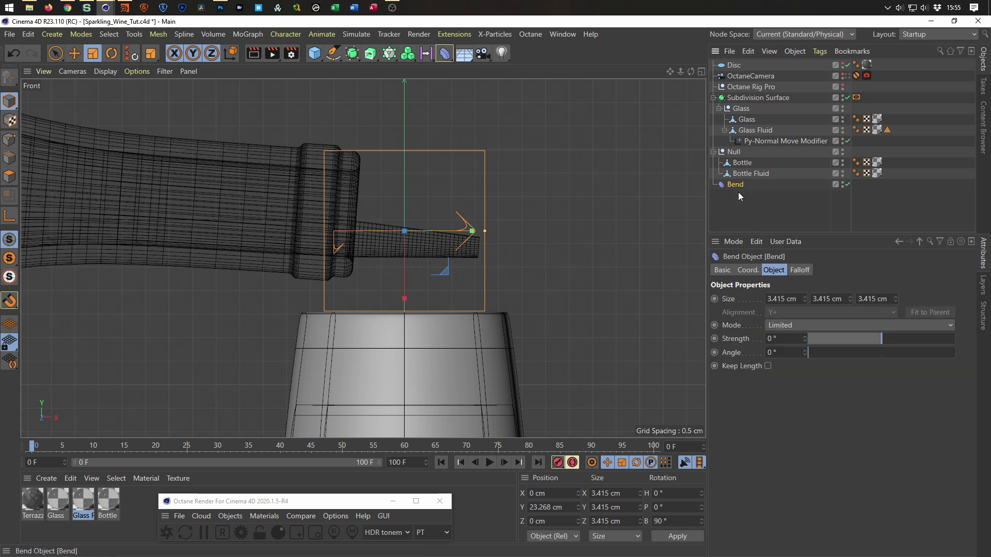
drag(850, 299, 851, 298)
click(850, 296)
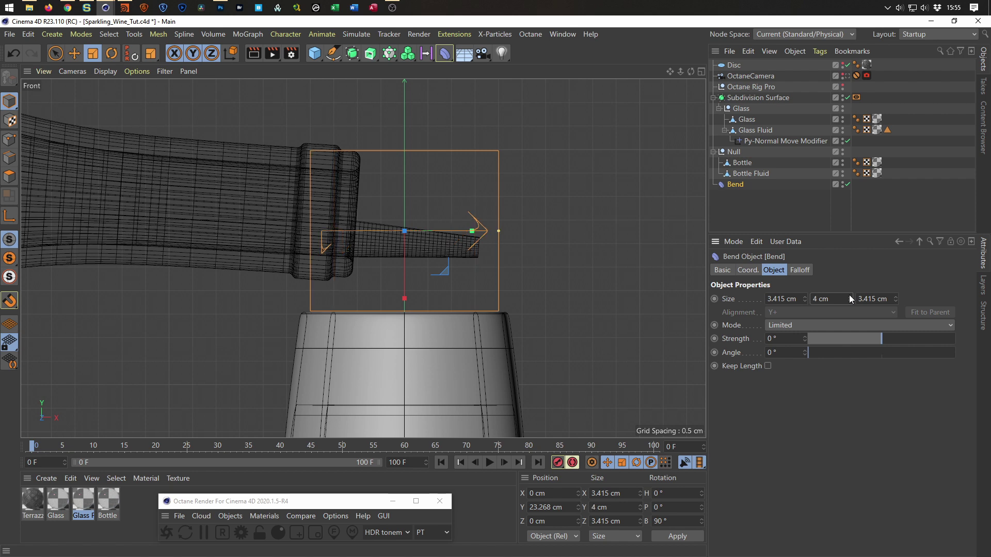
click(896, 299)
text(250)
key(Return)
double_click(878, 299)
text(4)
key(Return)
drag(805, 298, 807, 304)
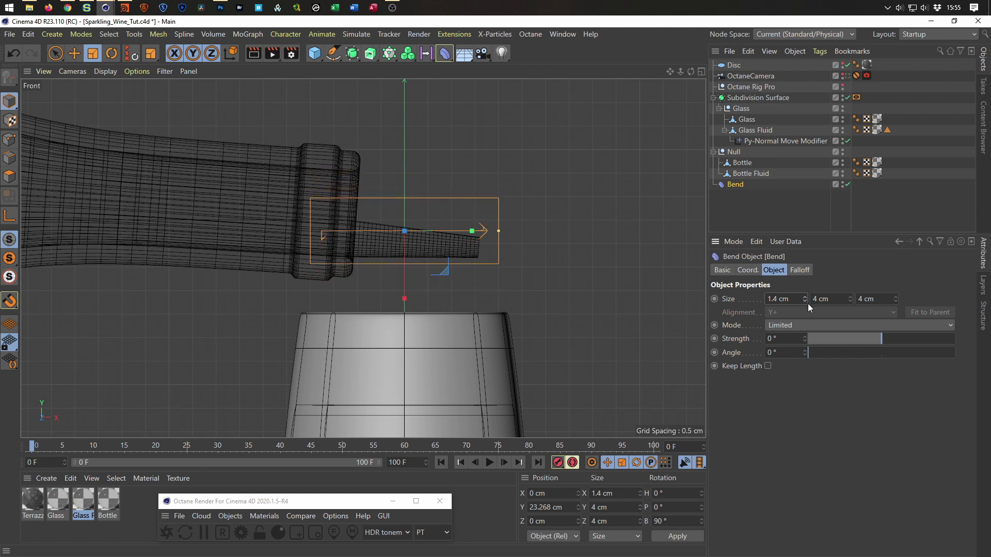
drag(896, 302, 851, 297)
click(896, 298)
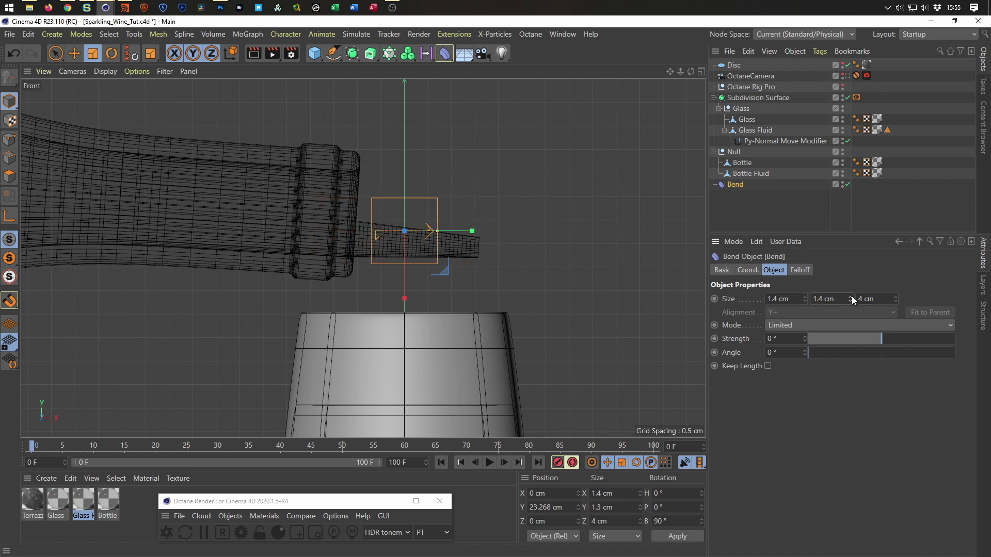
Move the Bend deformer to about -0.87 cm in X at the bottle mouth and make it a child of Bottle Fluid
key(e)
drag(464, 231, 423, 238)
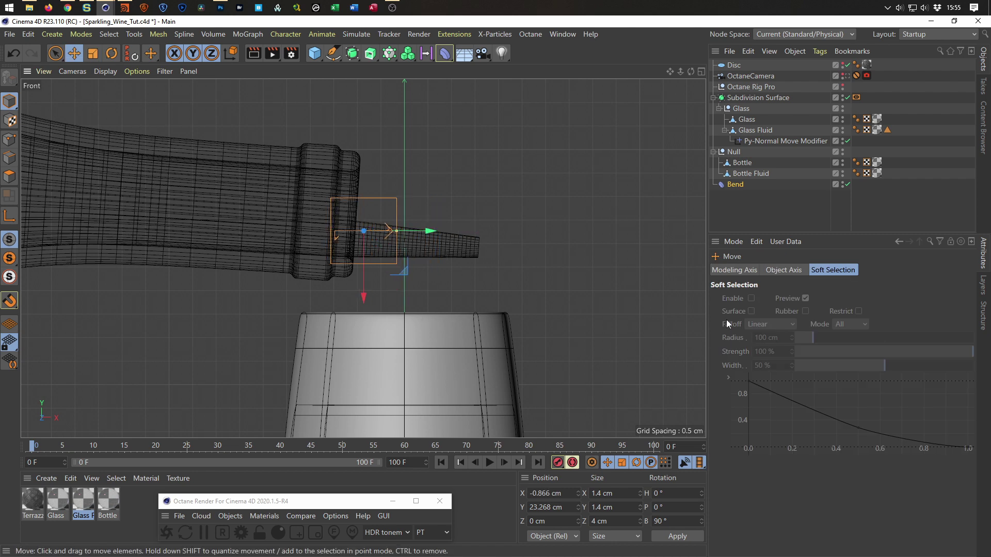
click(737, 185)
drag(881, 337, 859, 343)
drag(736, 185, 747, 173)
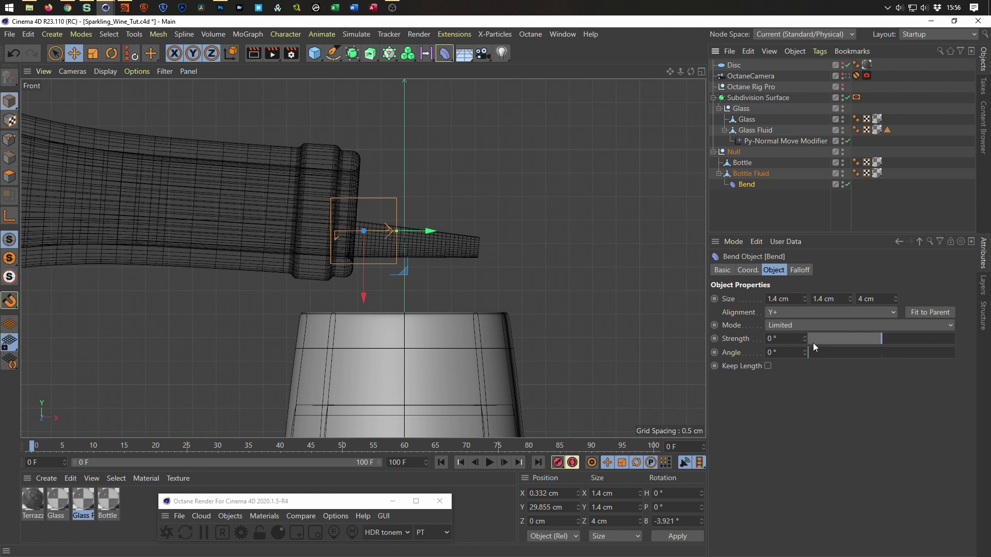
Set the Bend strength to 84° with Keep Length enabled, and shift the deformer outward along its axis to about 30.2 cm in Y
drag(880, 338, 894, 339)
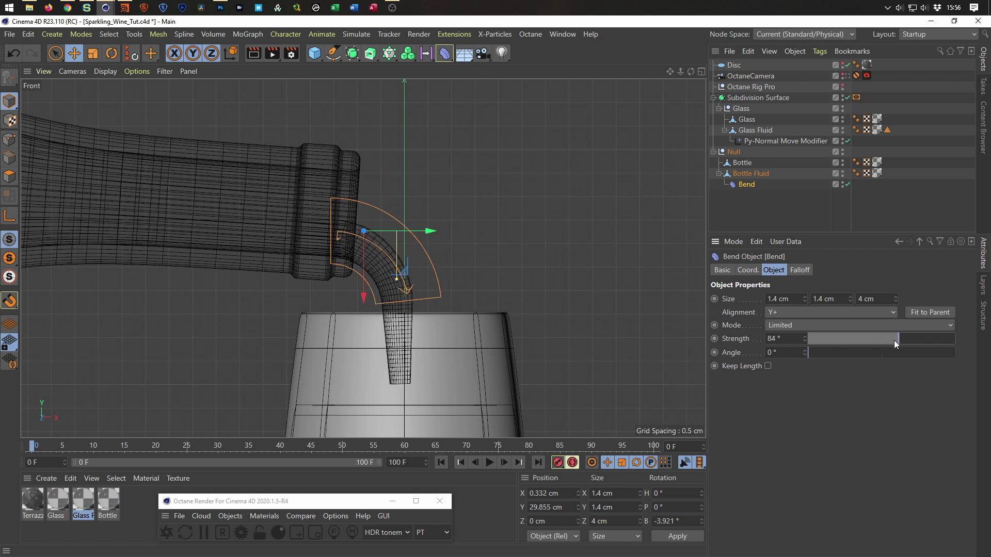
click(767, 365)
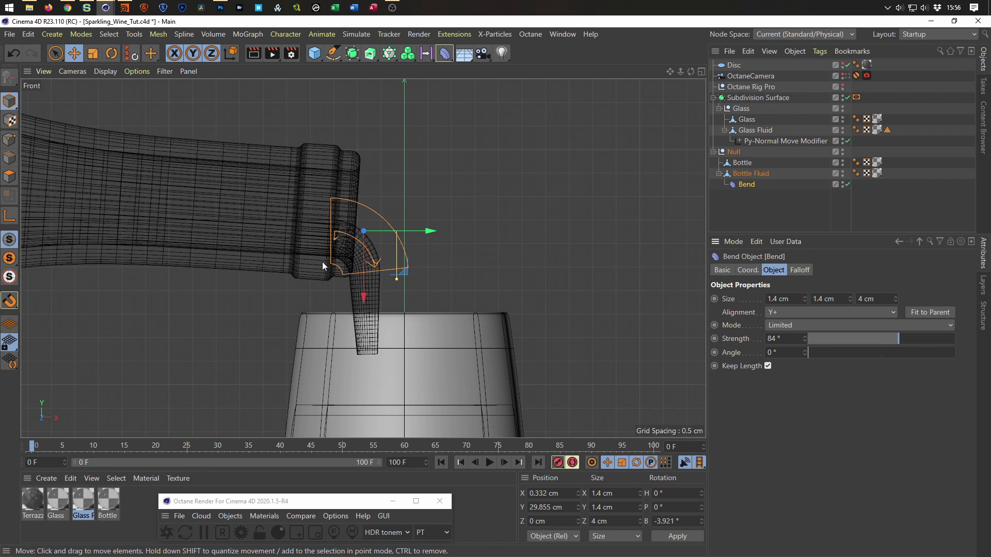
scroll(357, 242, up, 5)
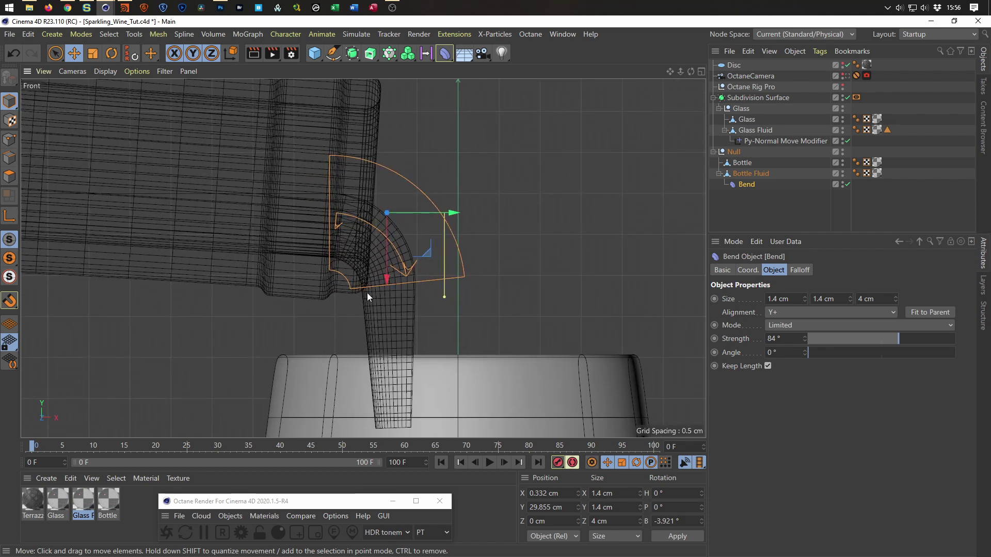
drag(454, 212, 482, 212)
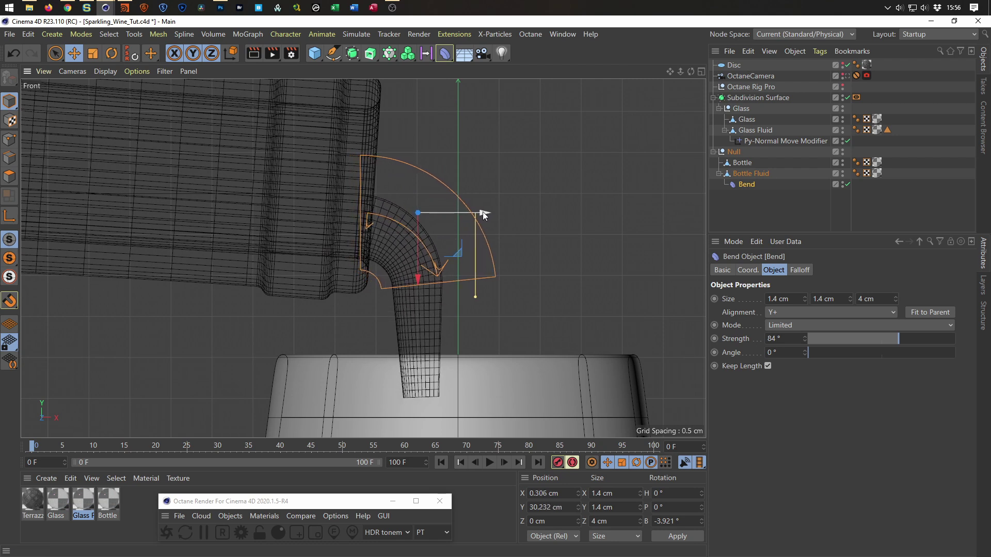
scroll(432, 242, down, 2)
alt+middle_drag(431, 243, 431, 190)
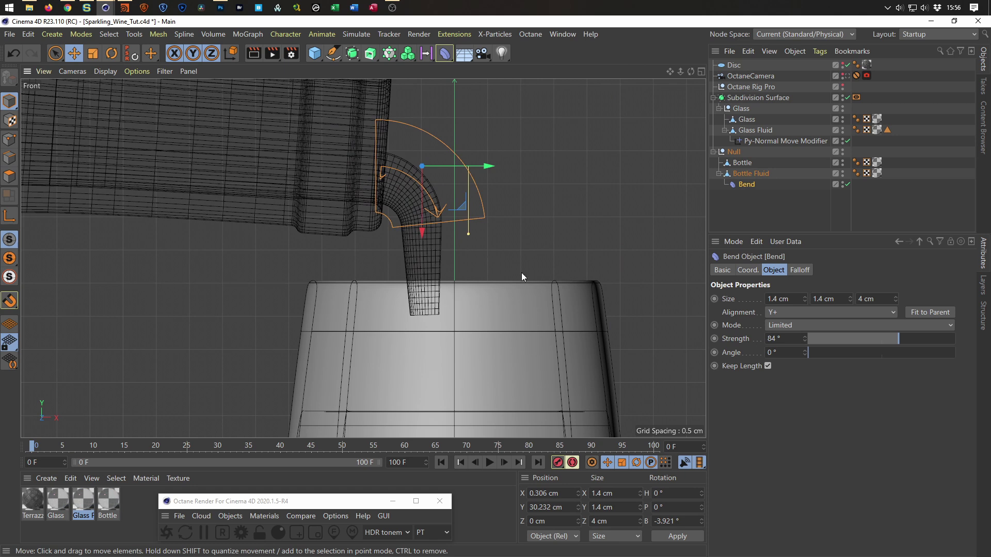
Raise the Bend strength to 86° so the stream falls more vertically into the glass
middle_click(487, 317)
middle_click(475, 335)
scroll(472, 316, down, 3)
alt+middle_drag(473, 315, 445, 216)
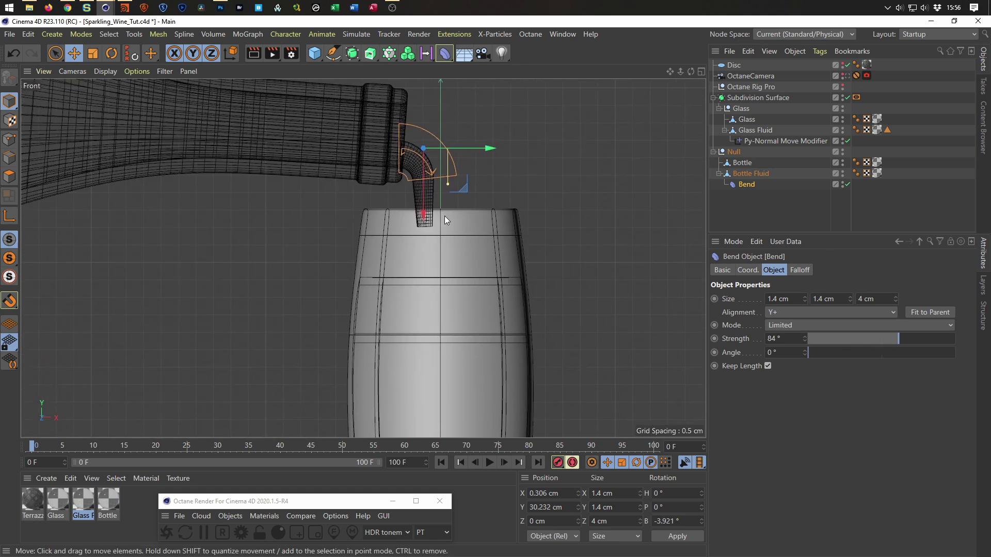
click(805, 336)
click(806, 336)
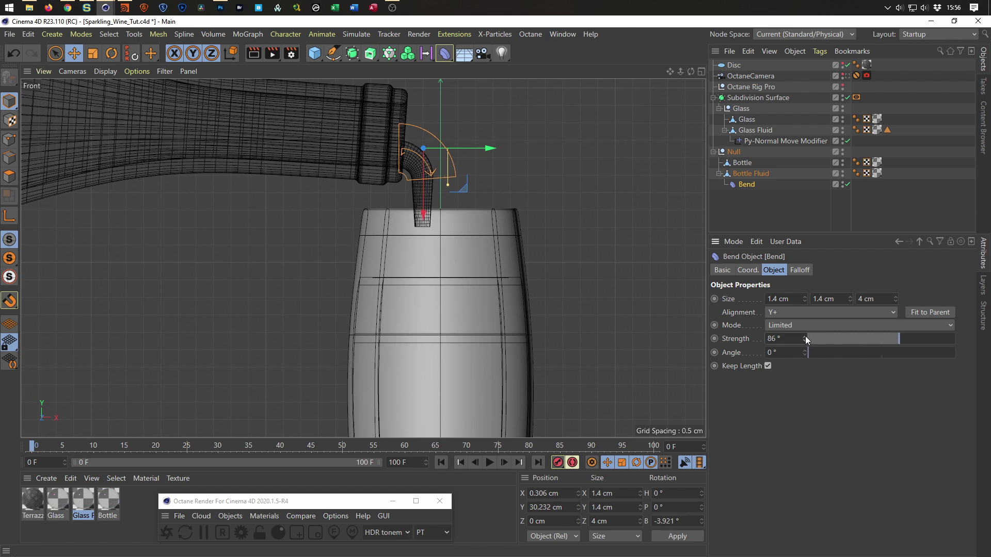
Select Bottle Fluid in the Perspective view and switch to polygon editing with the stream's end face in sight
scroll(466, 163, up, 5)
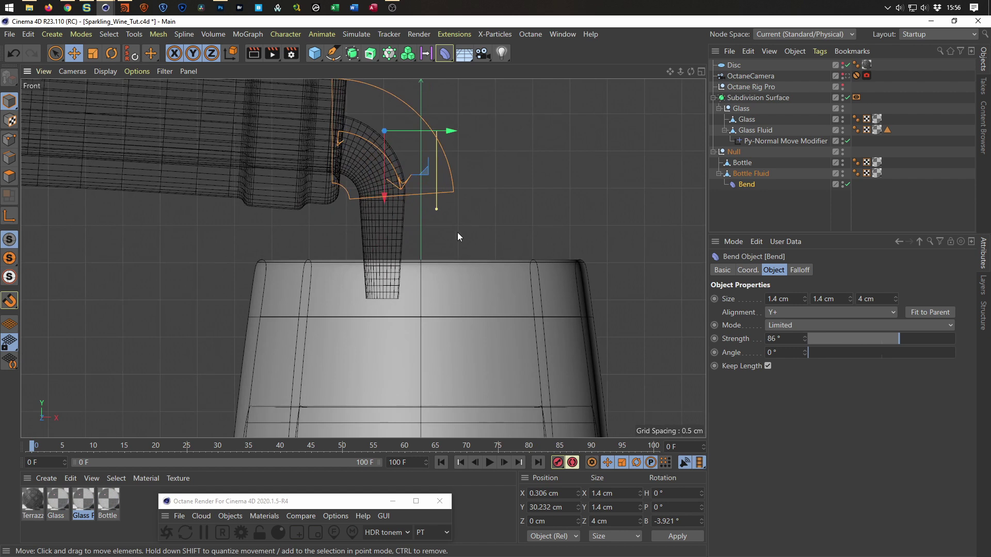
middle_drag(458, 236, 459, 192)
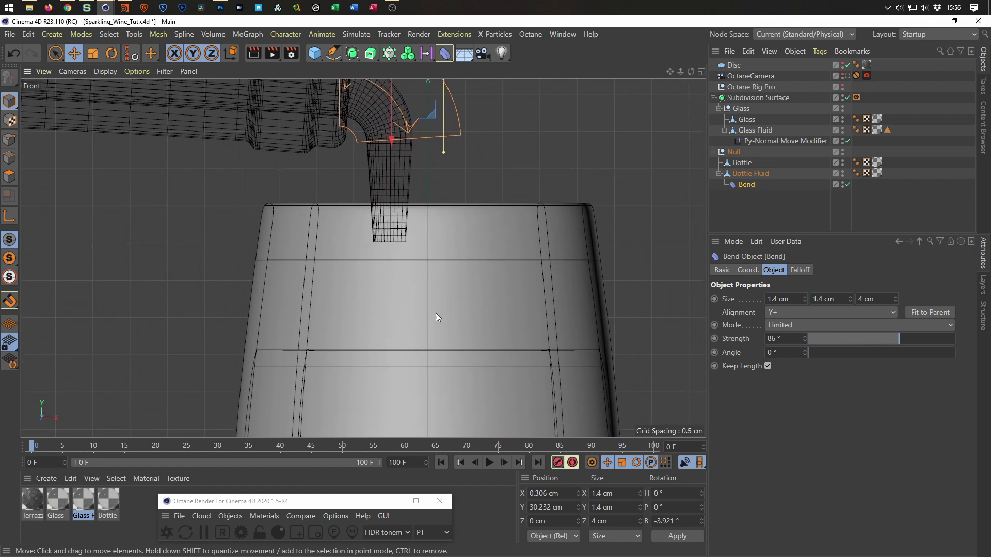
middle_drag(443, 300, 508, 336)
middle_click(508, 337)
middle_click(297, 202)
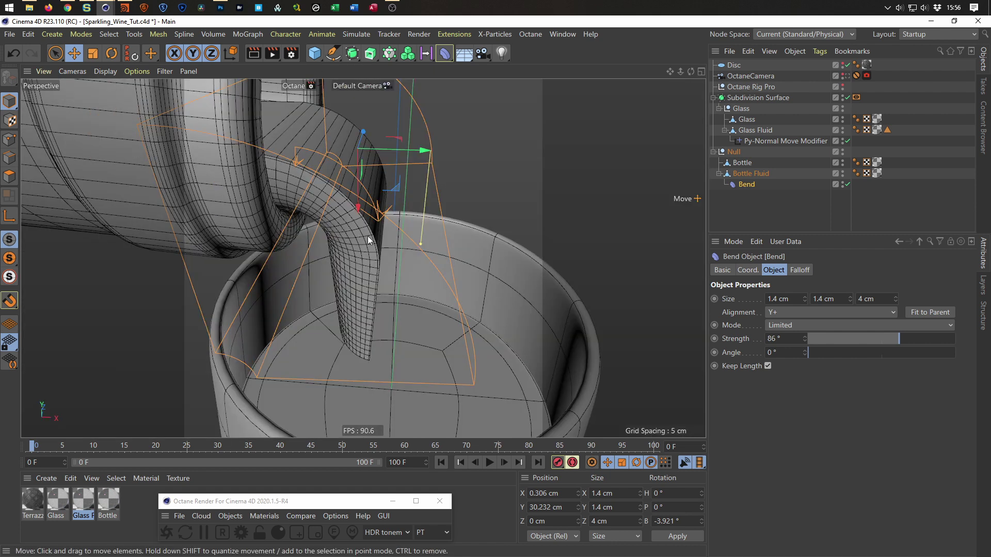
click(356, 222)
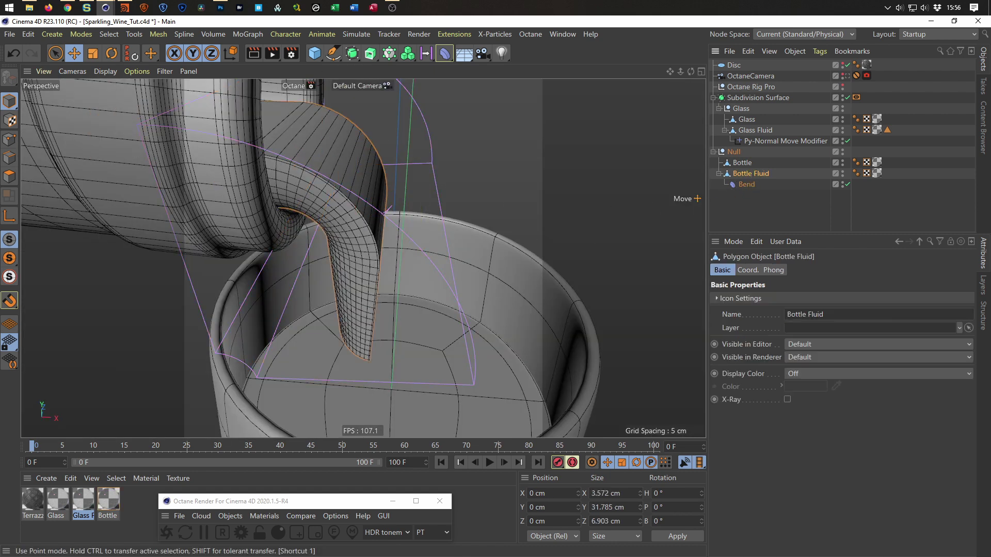
click(10, 176)
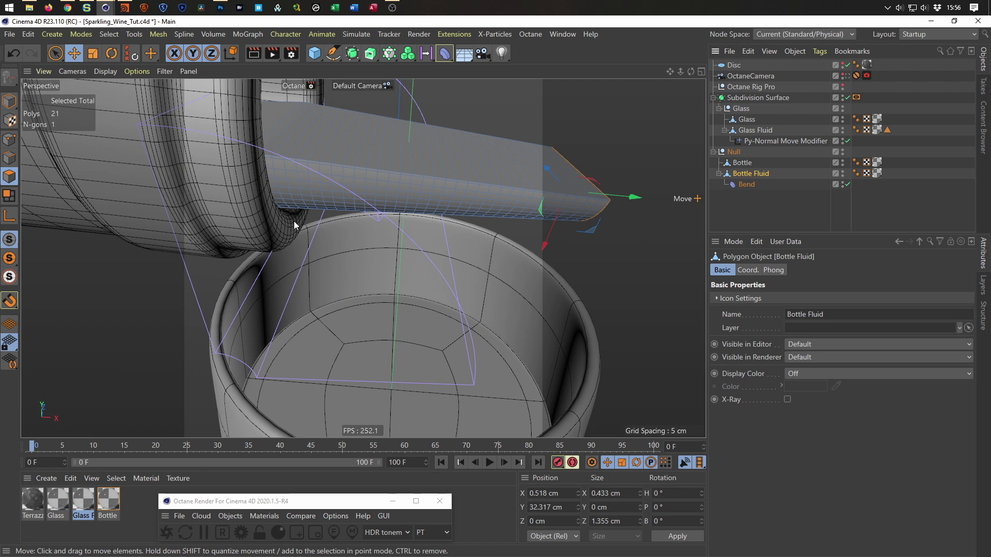
middle_drag(293, 221, 168, 212)
alt+drag(167, 212, 448, 222)
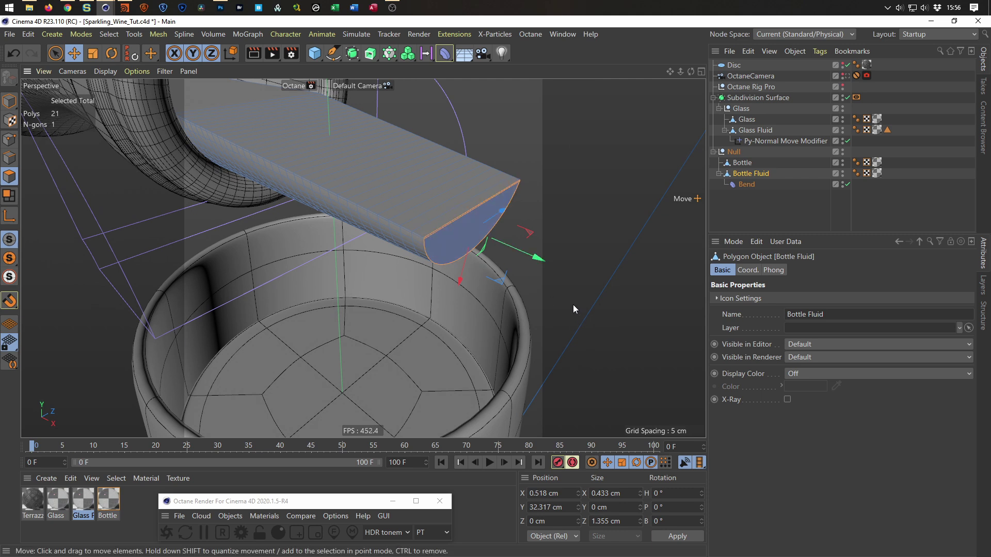
Select the polygons of the stream's end face, including the narrow strip along its upper edge
key(ctrl+a)
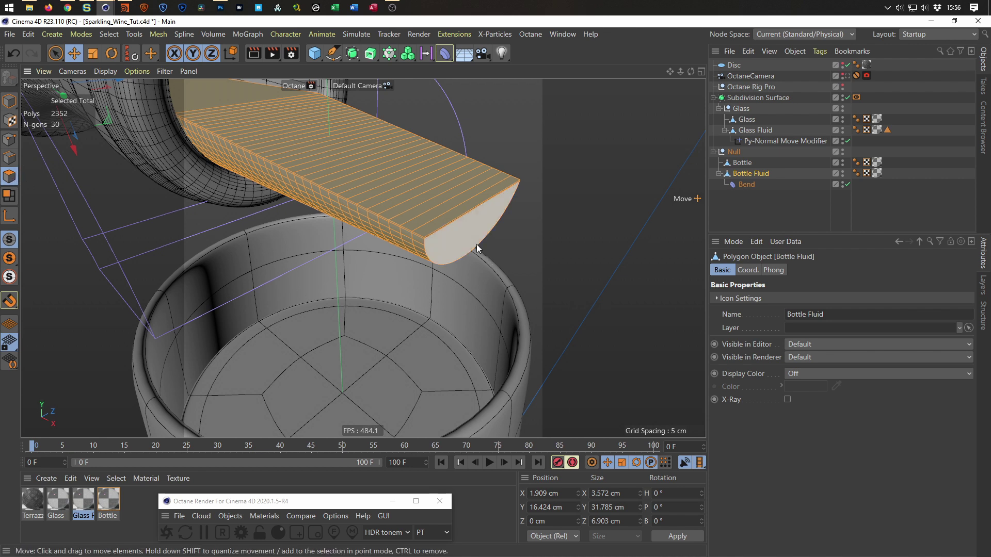
click(463, 240)
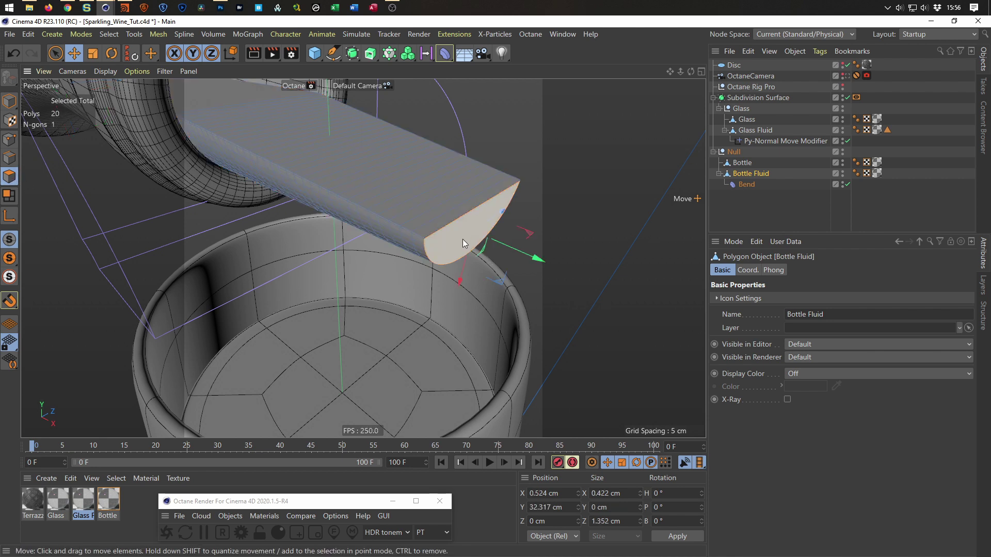
key(s)
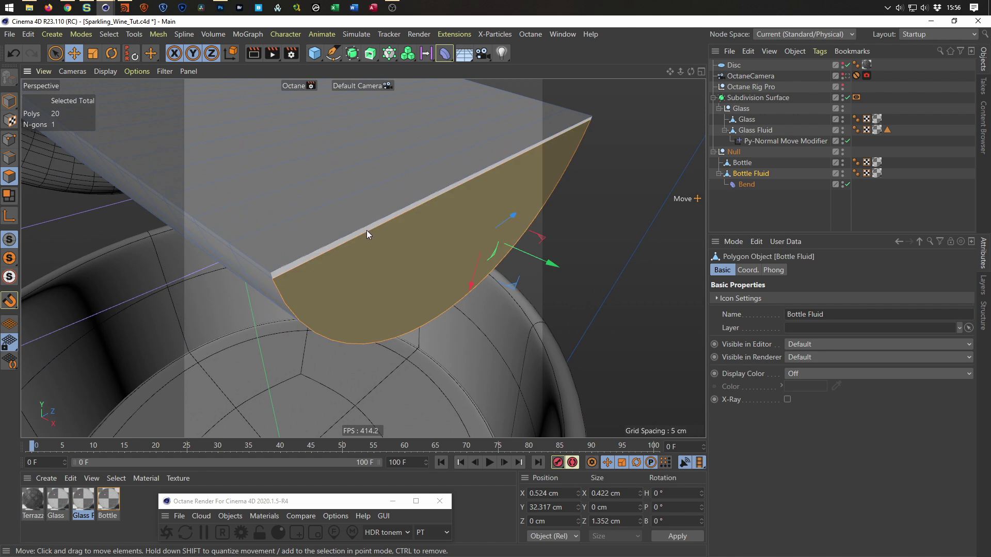
scroll(364, 238, down, 10)
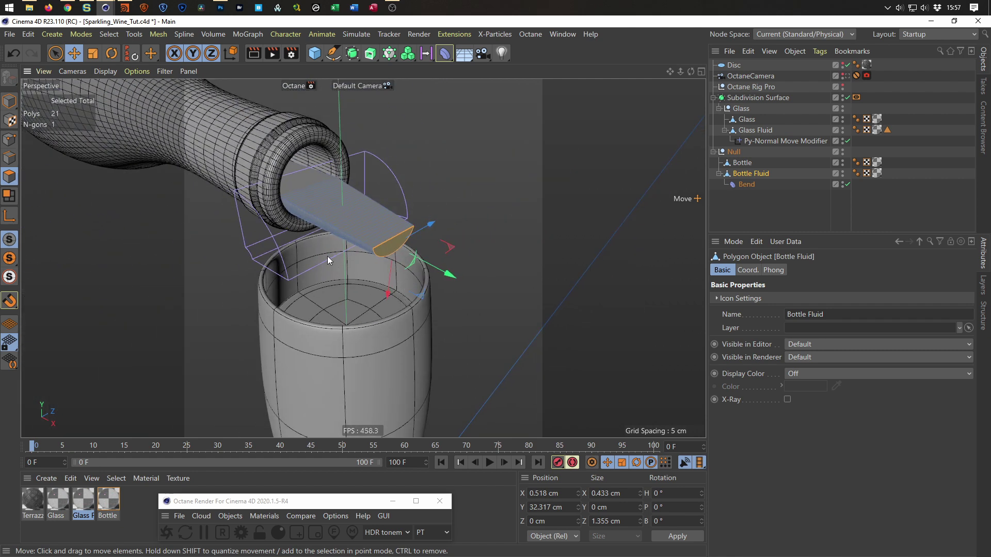
mouse_move(296, 211)
alt+mouse_down()
mouse_move(339, 219)
mouse_move(299, 232)
alt+mouse_up()
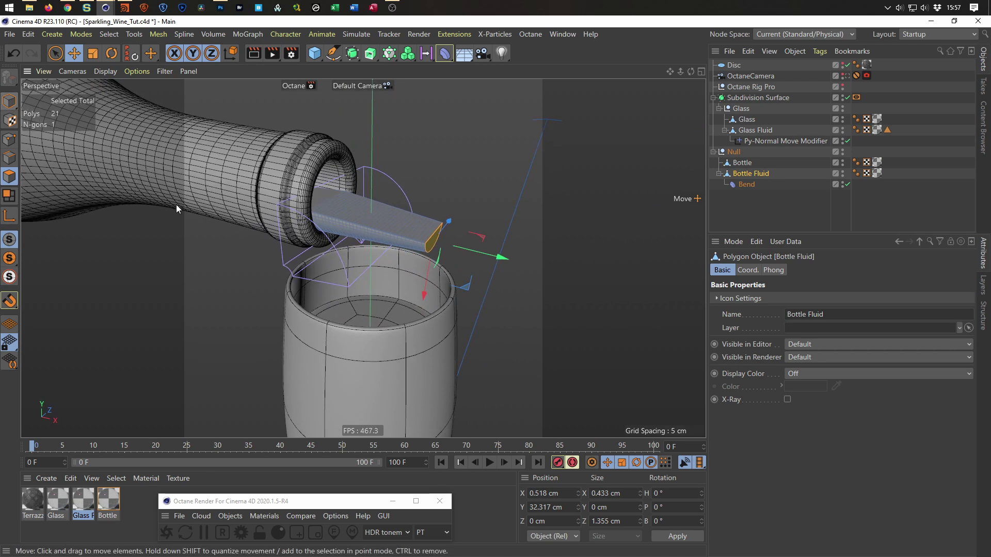
scroll(376, 262, up, 2)
alt+drag(382, 260, 376, 227)
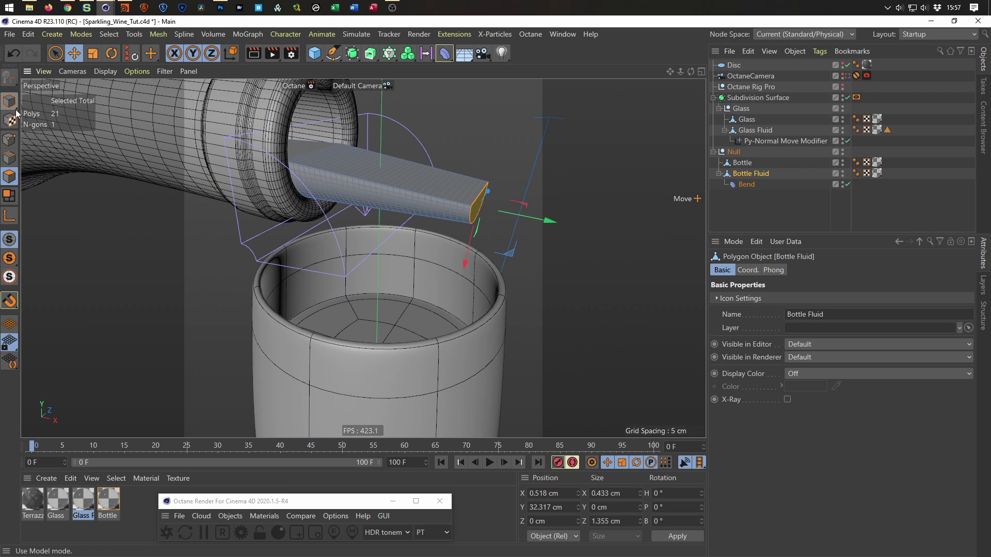
Move the stream's end face further outward, scale it down to taper the stream, and return to editing whole objects
middle_click(364, 295)
key(F1)
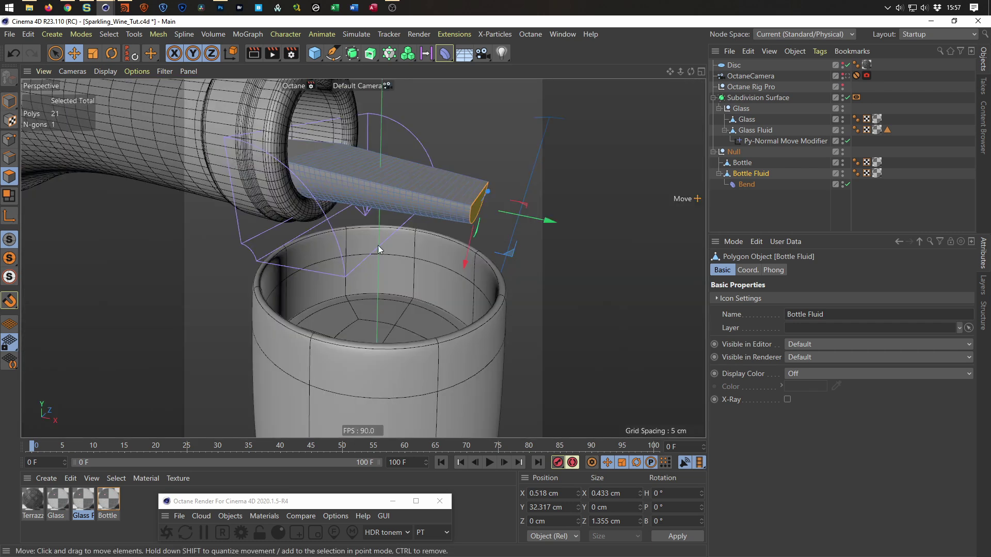
drag(550, 221, 651, 259)
key(t)
drag(627, 318, 475, 322)
click(9, 100)
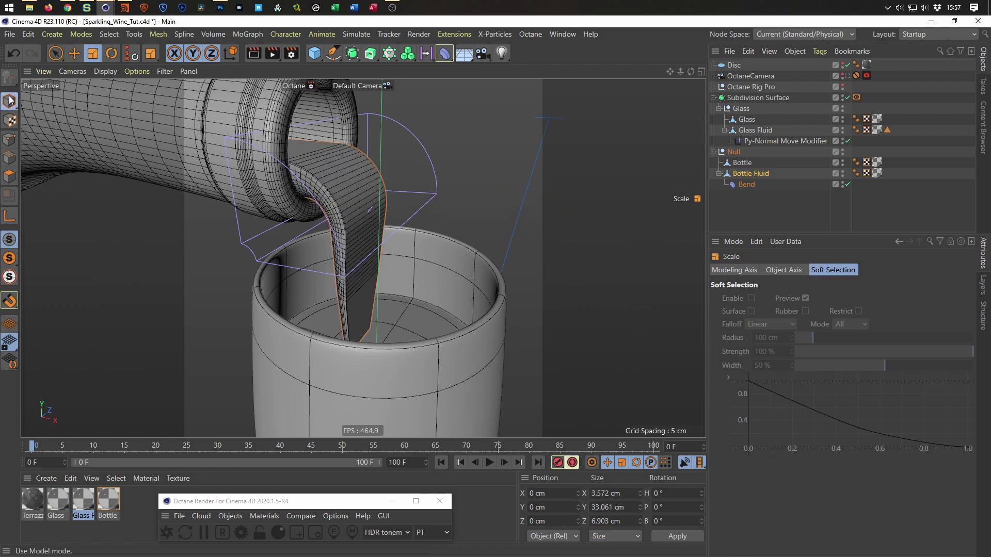
middle_click(358, 318)
middle_click(405, 346)
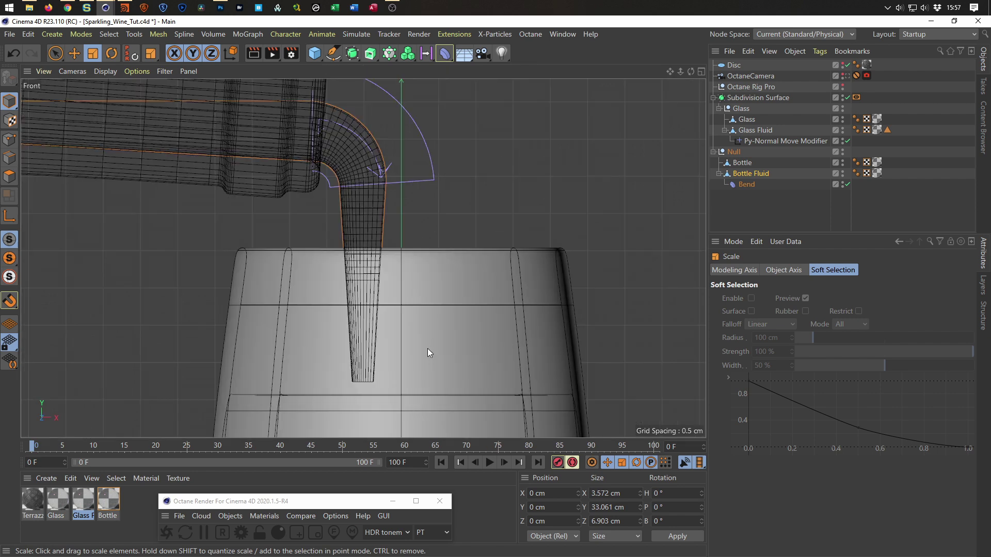
middle_click(376, 346)
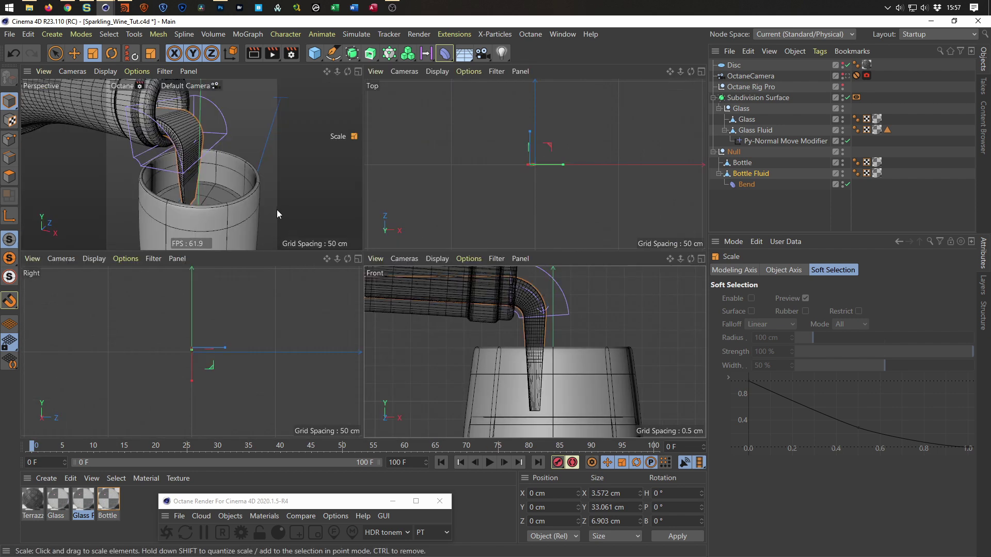
Move the stream's end face further outward so it reaches deeper into the glass, and return to editing whole objects
click(11, 177)
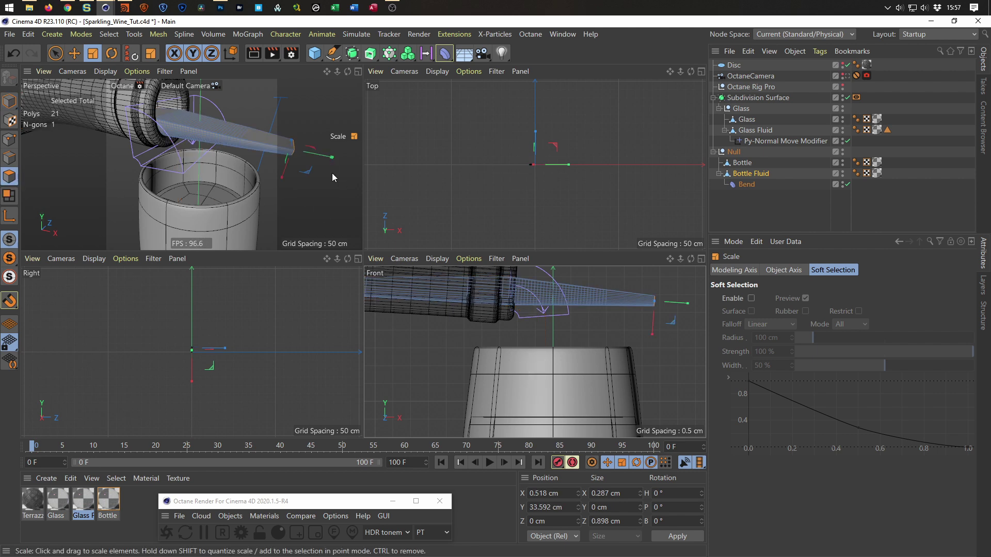
key(e)
drag(329, 158, 348, 159)
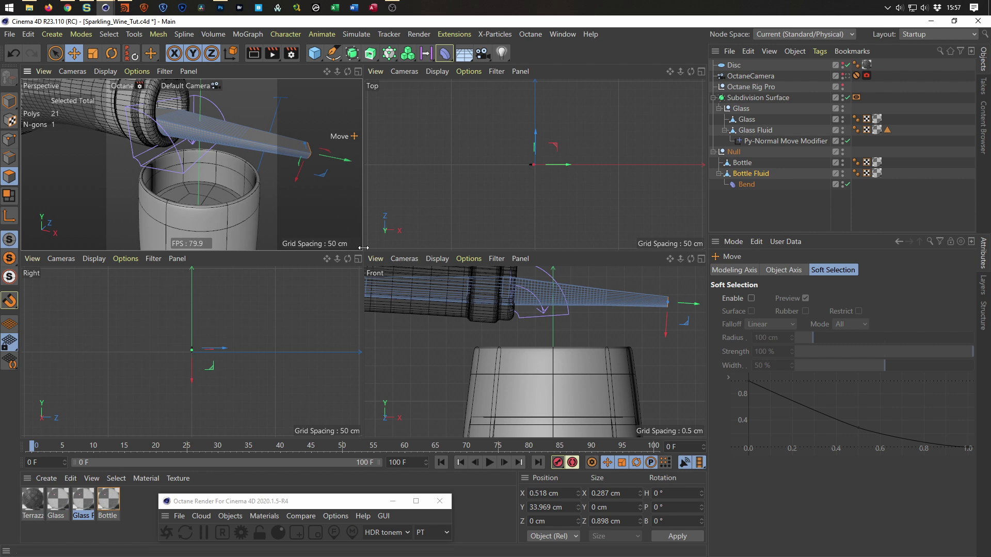
click(11, 99)
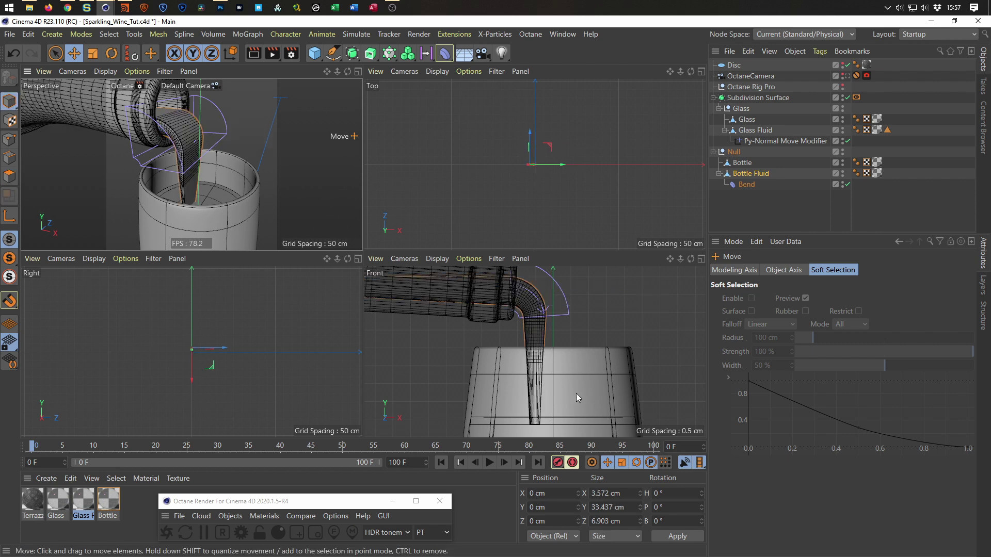
alt+middle_drag(576, 393, 574, 342)
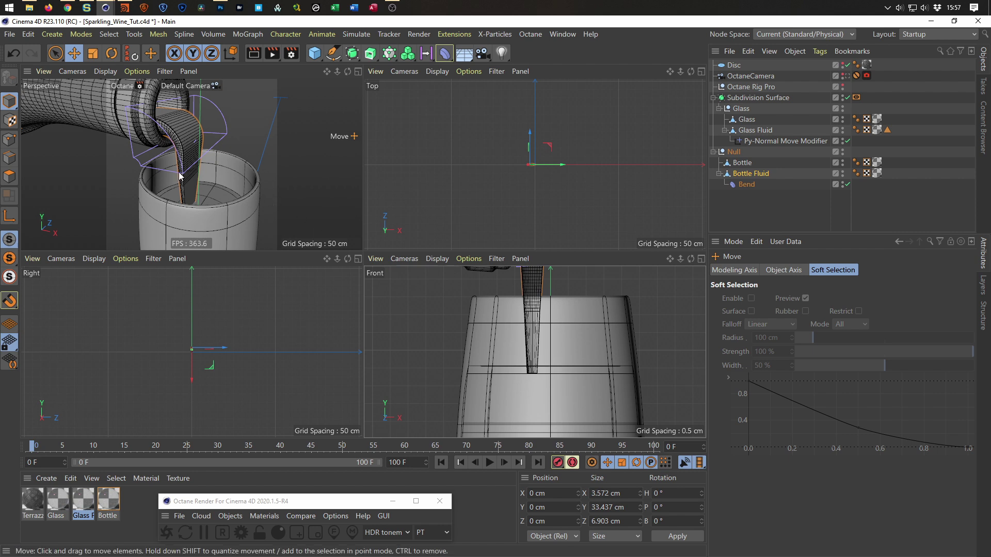
Nudge the stream's end face slightly further outward in polygon editing, maximize the Perspective view, and return to editing whole objects
click(18, 177)
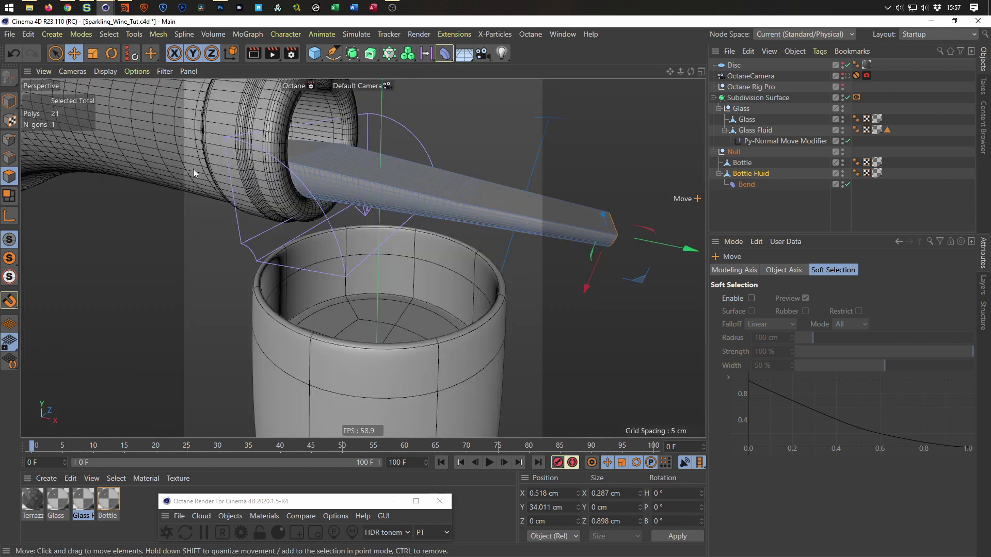
middle_click(193, 168)
mouse_move(423, 245)
alt+mouse_down()
mouse_move(365, 247)
mouse_move(427, 237)
alt+mouse_up()
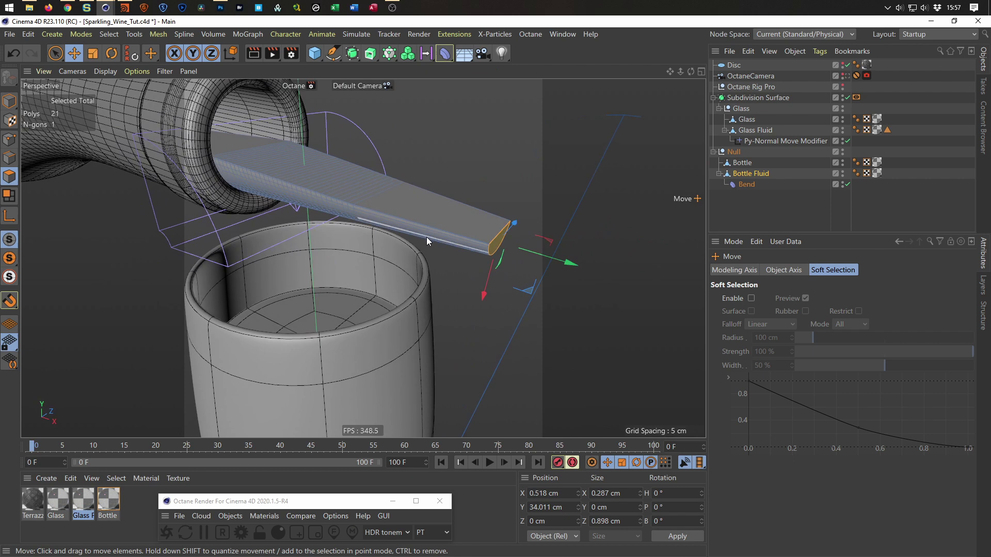
click(11, 103)
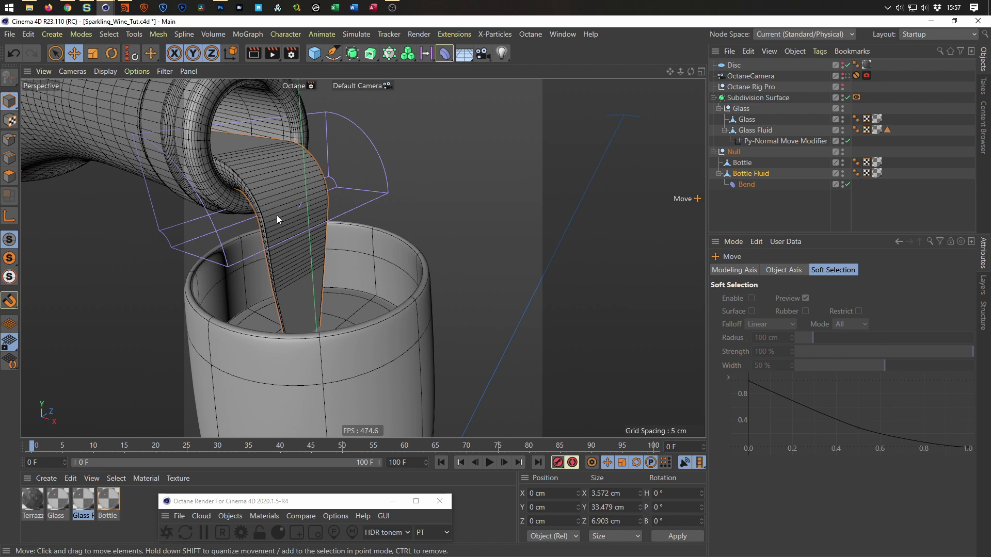
Try to smooth the bent stream by nesting Bottle Fluid with its Bend inside a new Subdivision Surface
scroll(276, 215, up, 5)
scroll(237, 241, down, 5)
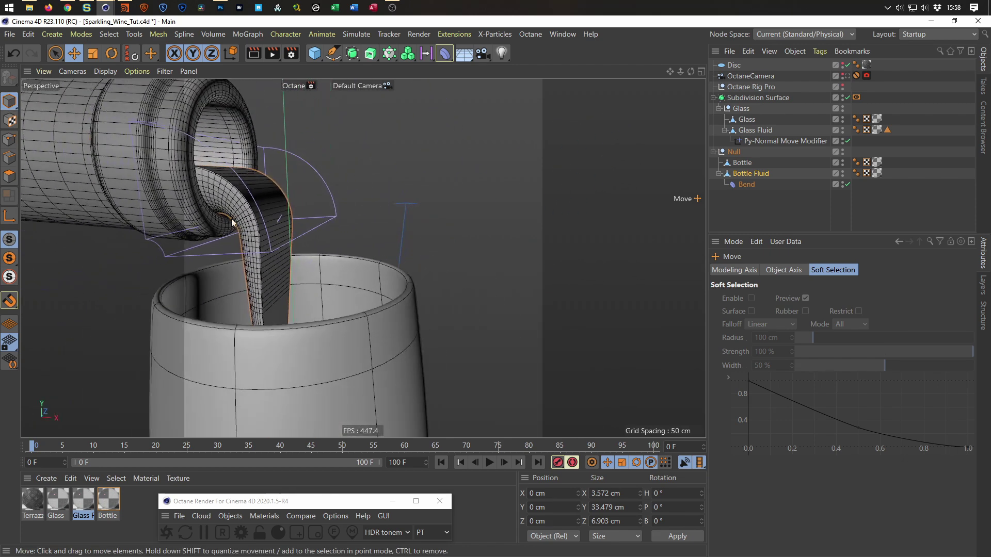
scroll(268, 190, up, 10)
scroll(333, 169, down, 5)
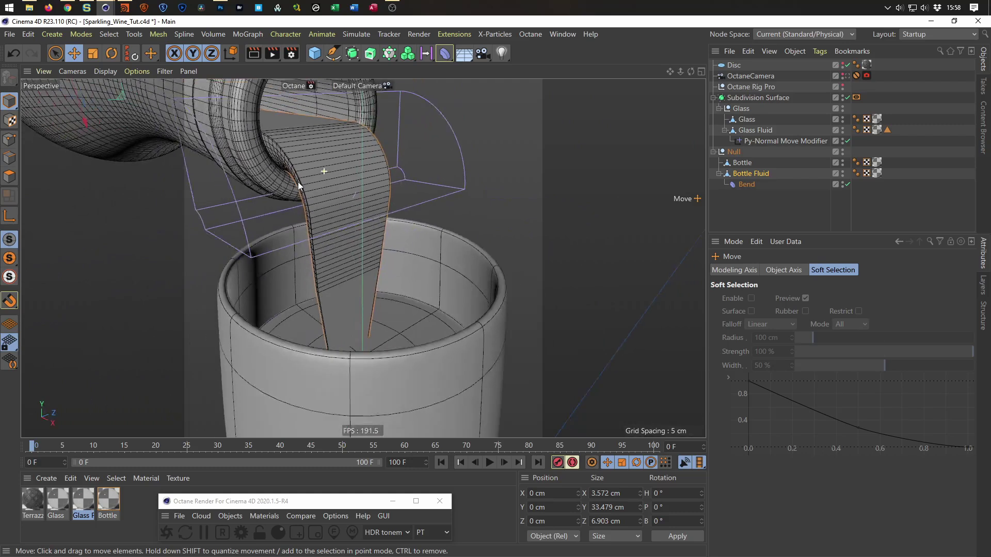
scroll(302, 182, up, 3)
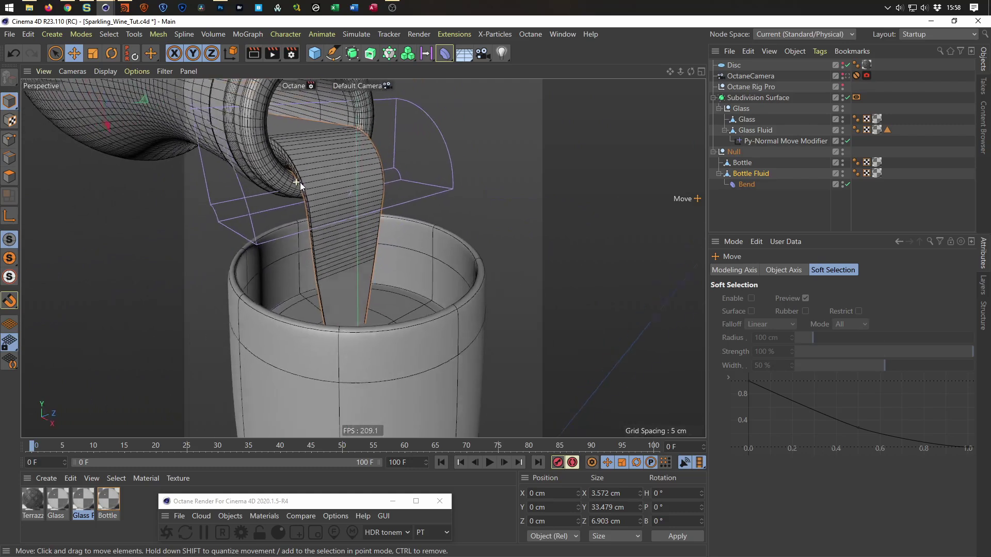
click(745, 185)
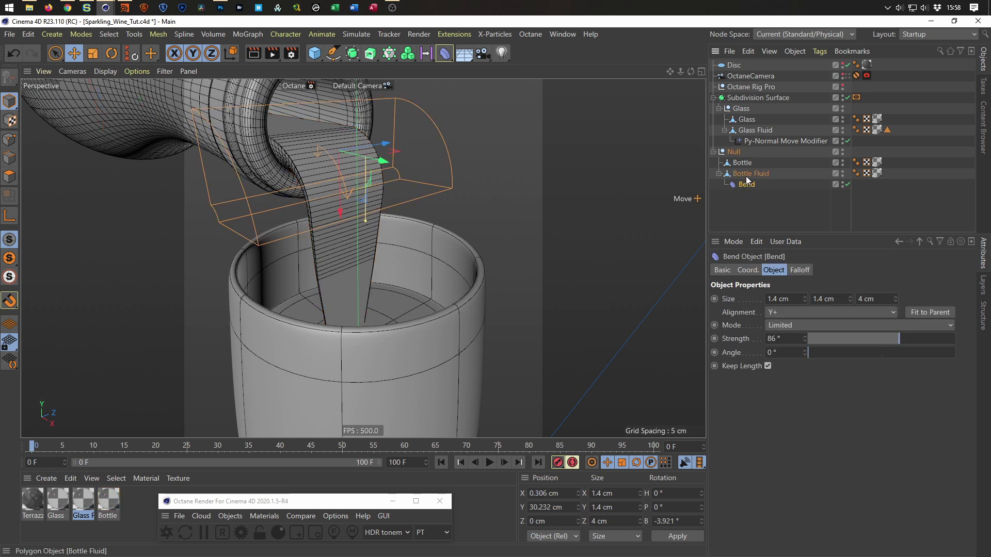
click(745, 175)
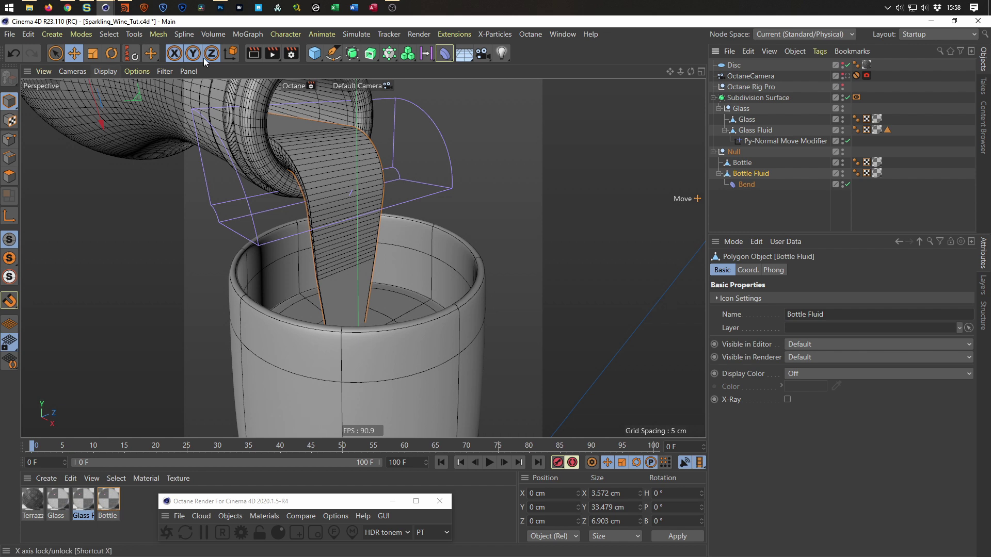
alt+click(353, 53)
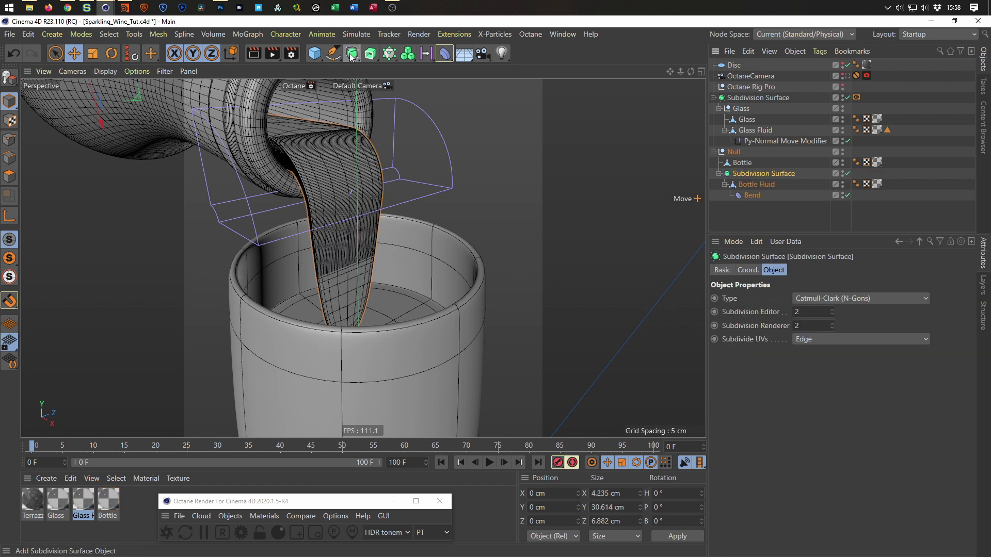
Hide the bottle to expose the whole fluid mesh, and disable the Subdivision Surface around Bottle Fluid
scroll(328, 188, up, 8)
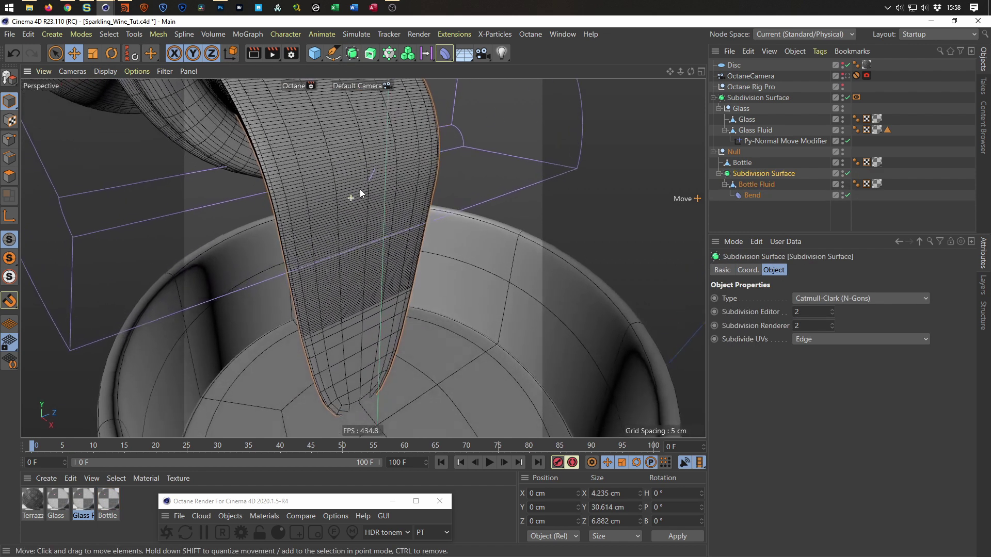
alt+drag(356, 165, 366, 279)
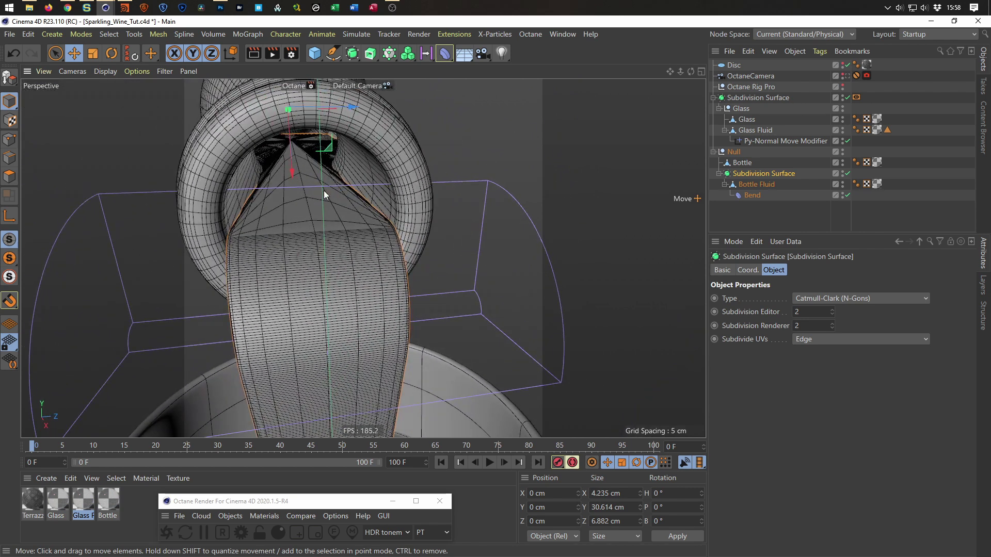
click(843, 163)
alt+drag(386, 200, 344, 265)
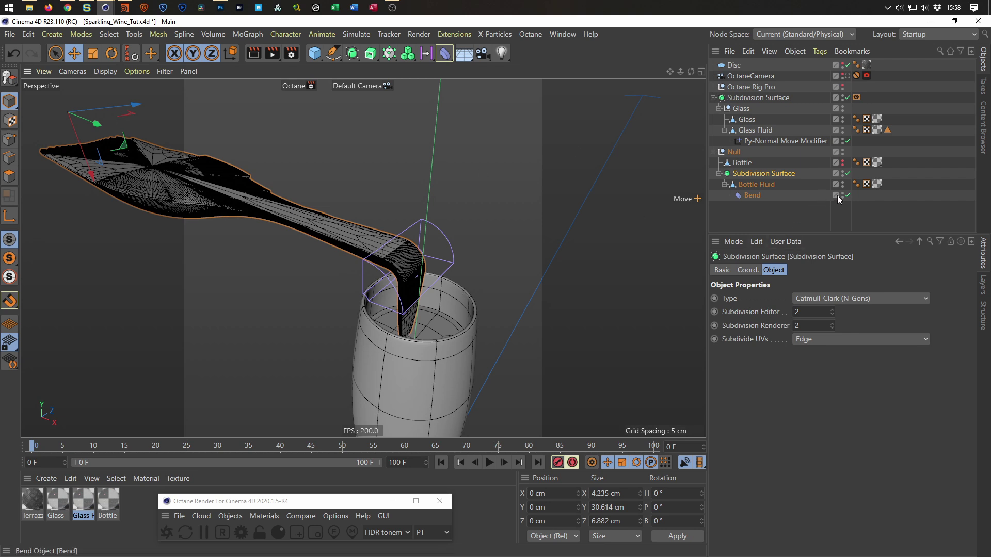
click(847, 173)
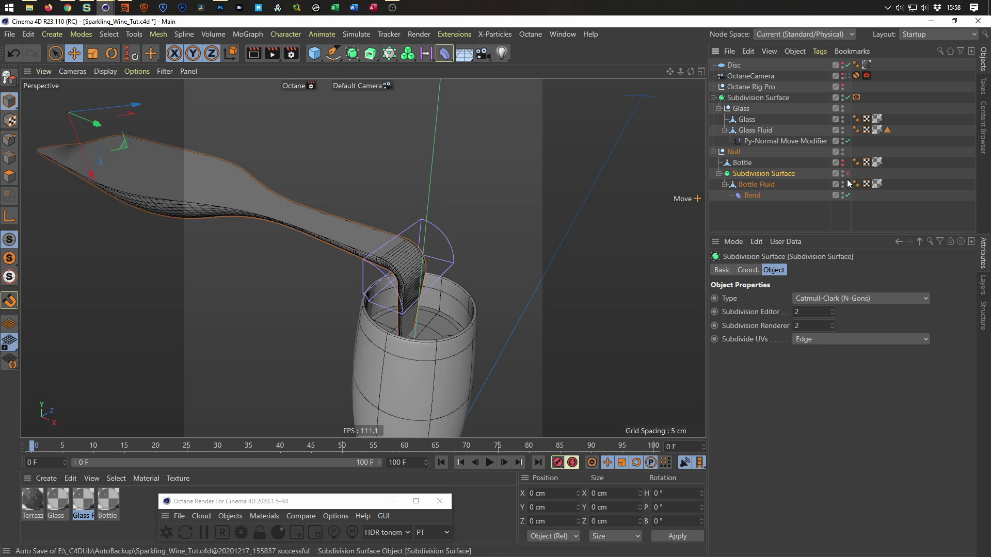
Add a Smoothing deformer and place it under Bottle Fluid, directly below the Bend
alt+drag(440, 290, 416, 289)
alt+right_drag(416, 289, 454, 276)
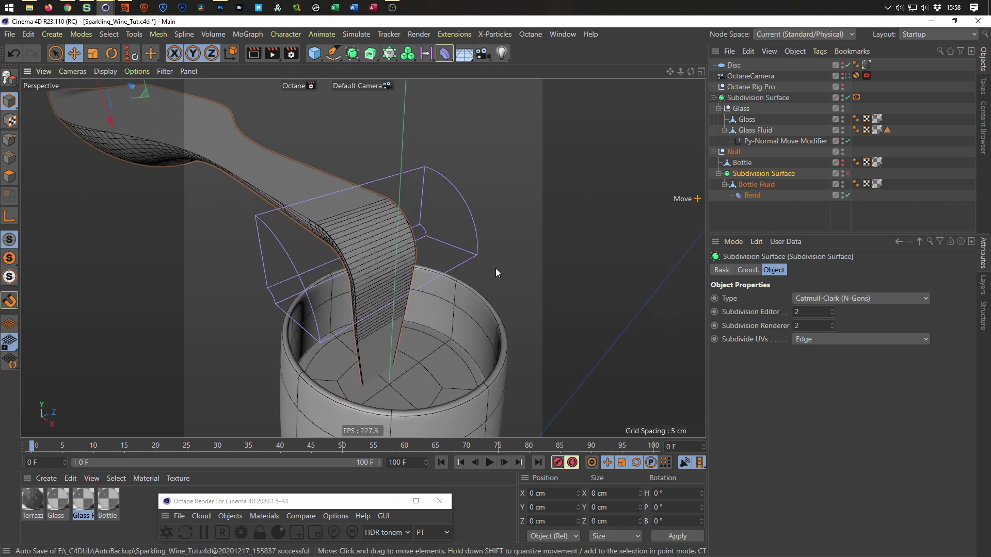
click(754, 185)
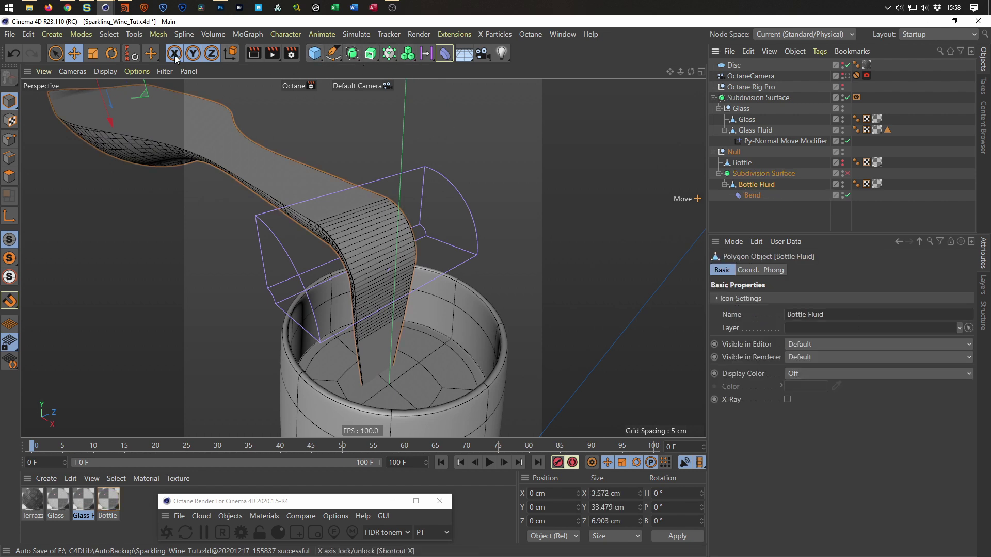
click(448, 58)
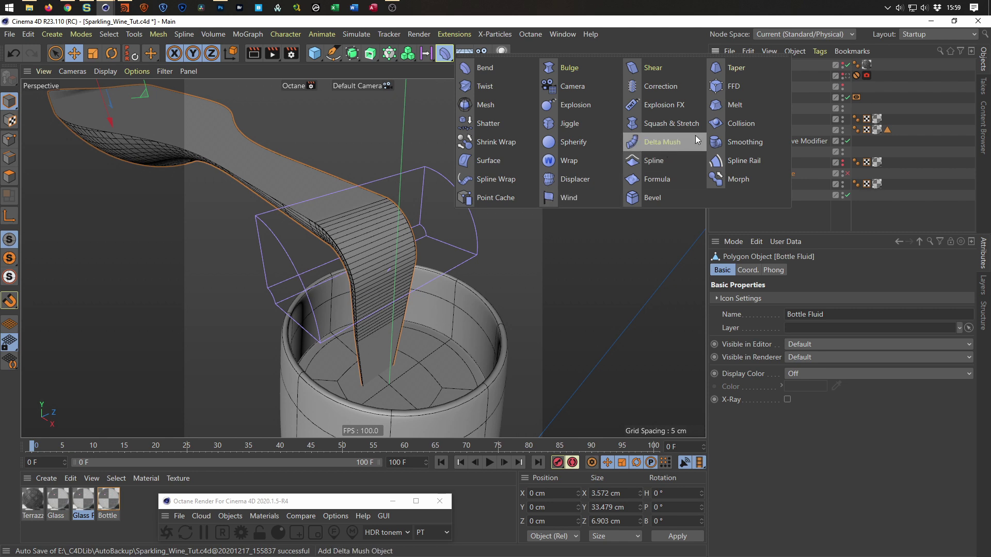
click(735, 142)
drag(742, 64, 752, 209)
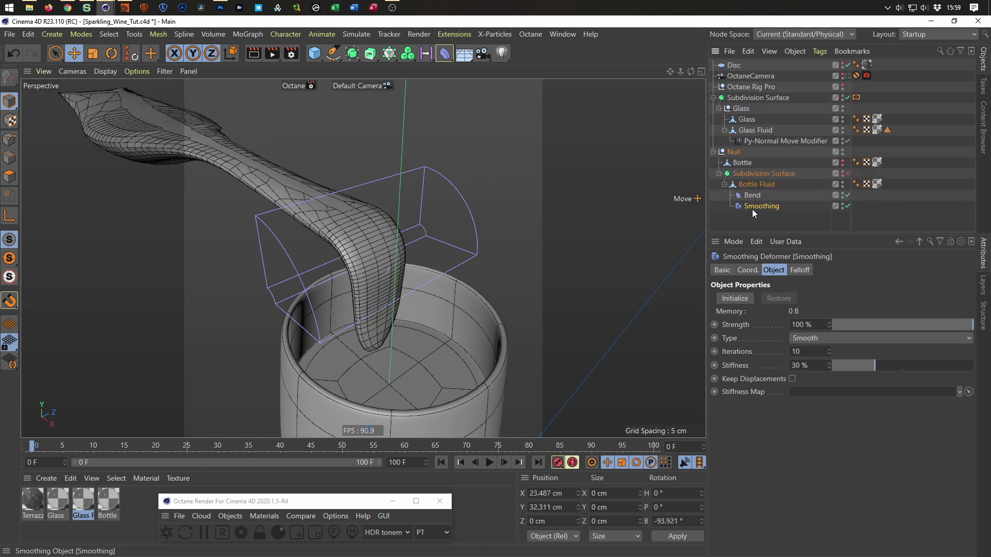
Raise the Smoothing deformer's stiffness to 70% so the stream keeps more of its original shape
alt+drag(398, 222, 561, 273)
alt+drag(482, 279, 436, 245)
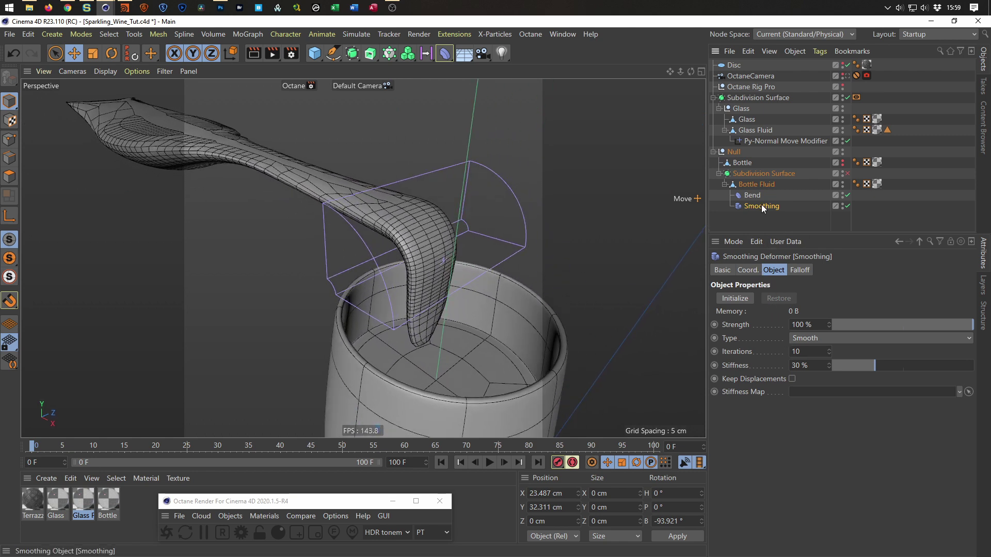
drag(877, 371, 932, 354)
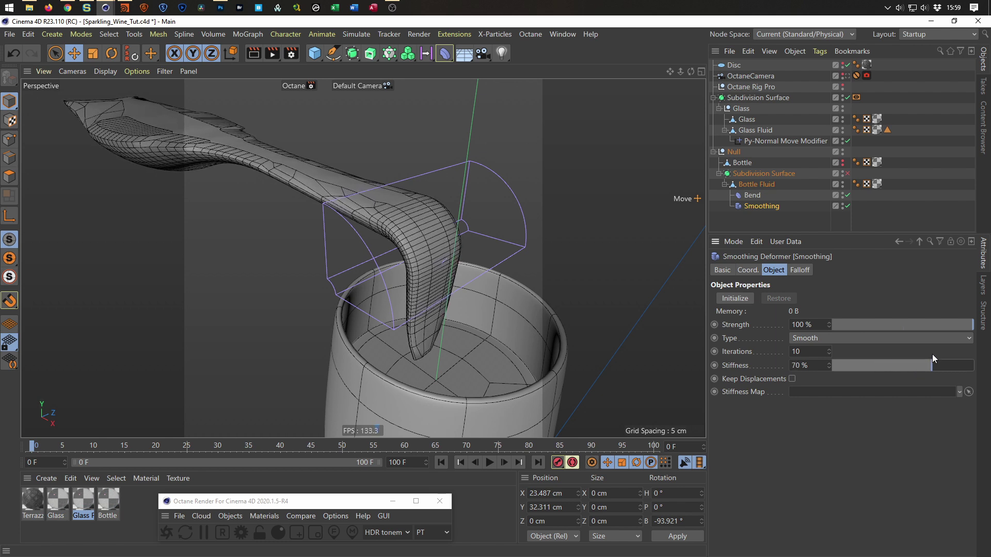
alt+drag(402, 322, 423, 324)
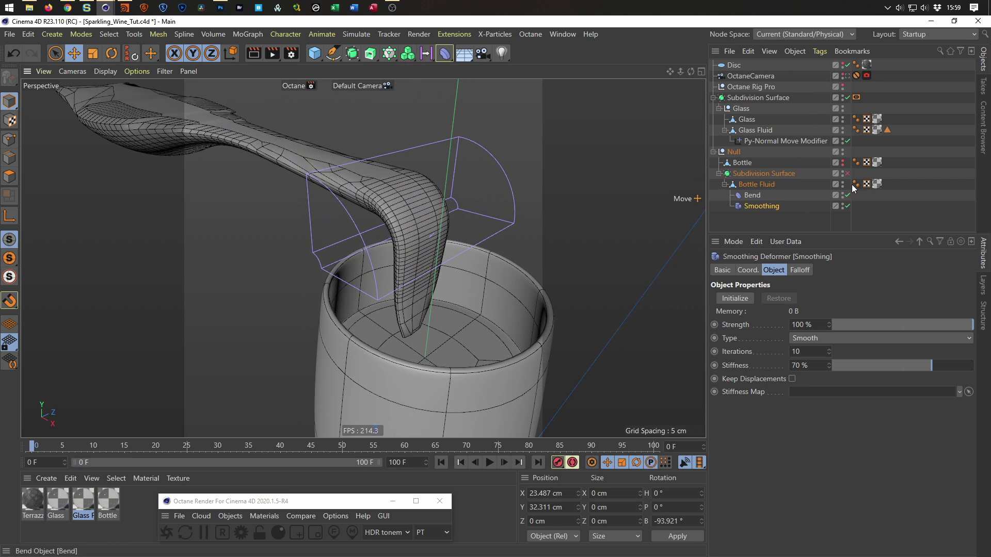
Look through OctaneCamera and delete the disabled Subdivision Surface above Bottle Fluid while keeping its children
click(847, 76)
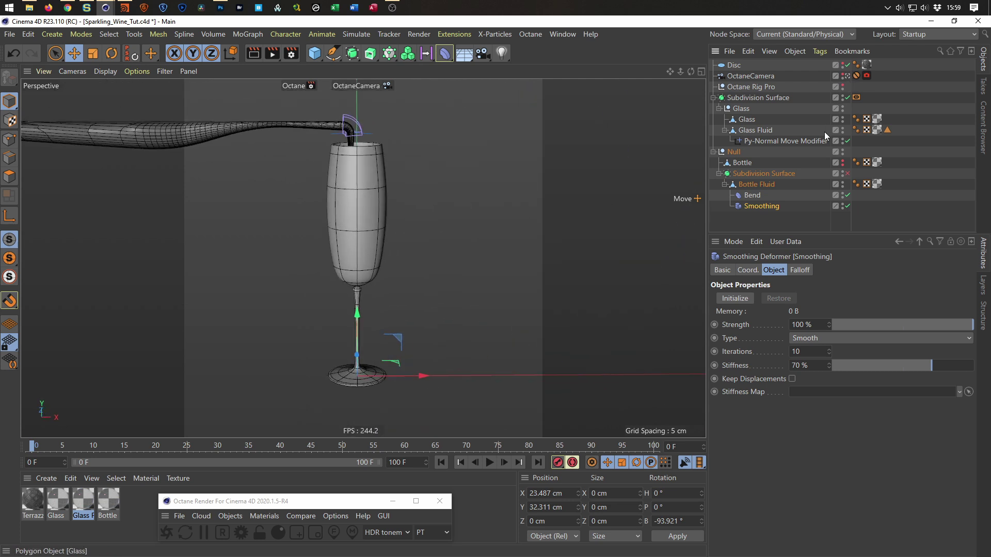
click(842, 183)
click(777, 174)
right_click(749, 173)
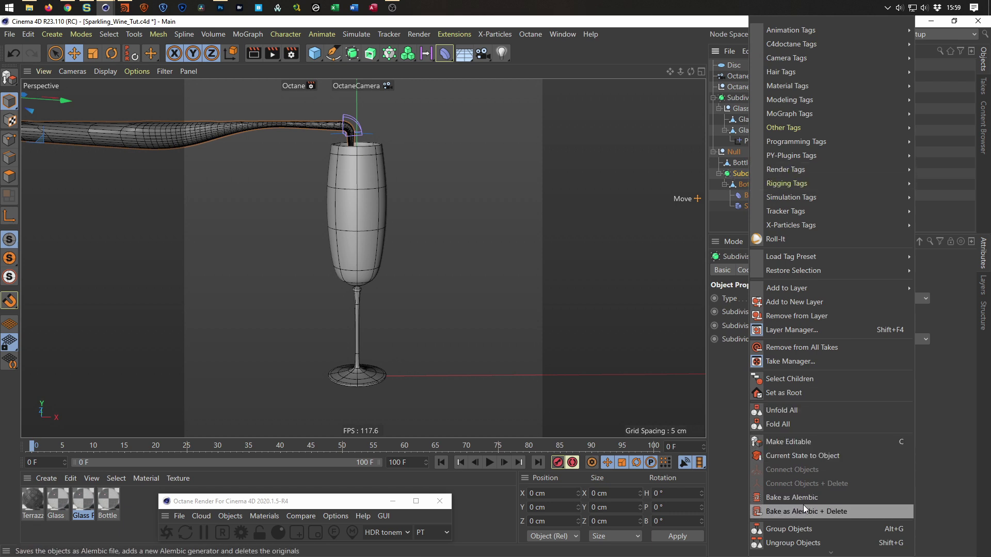
scroll(805, 534, down, 3)
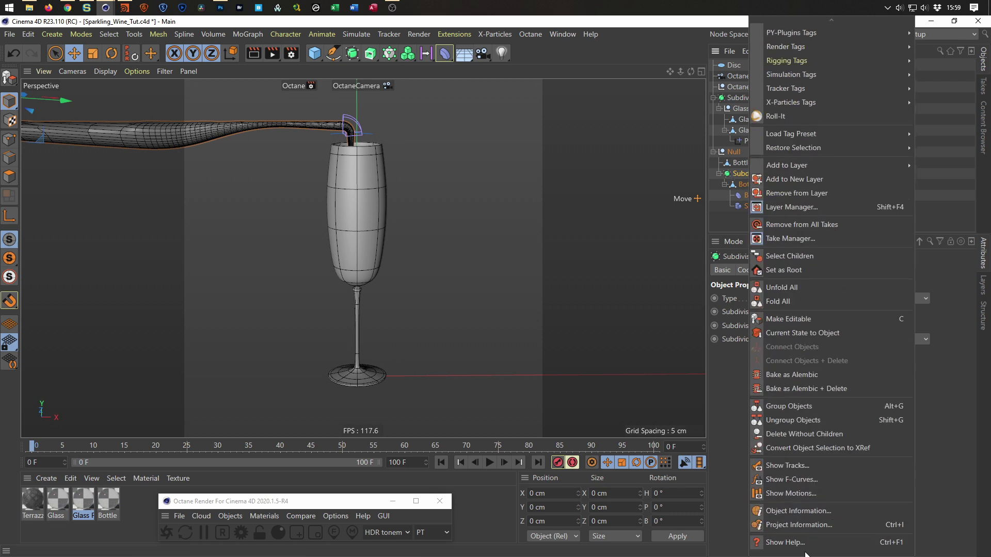
click(808, 437)
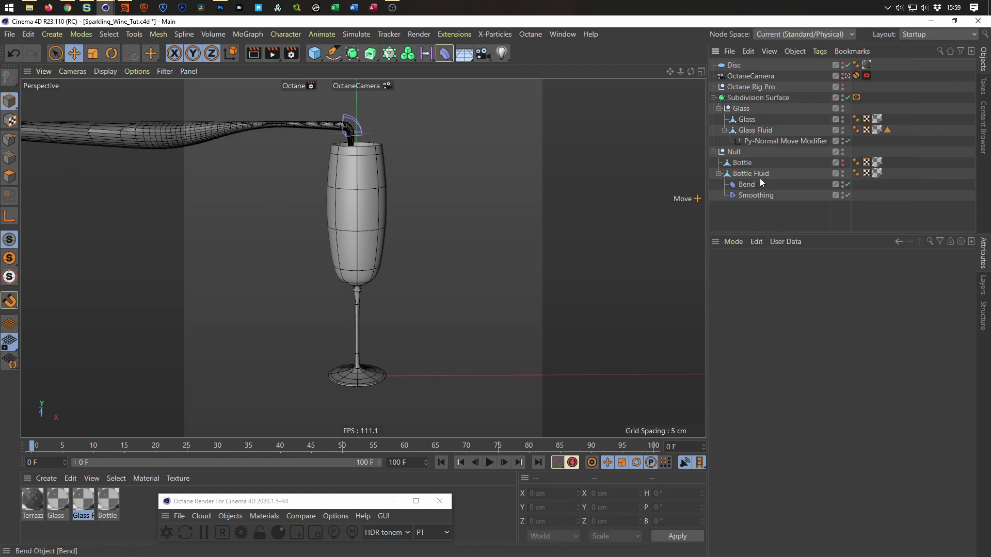
Show the bottle again, and start an Octane live render with the Live Viewer moved off the modelled glass
click(842, 161)
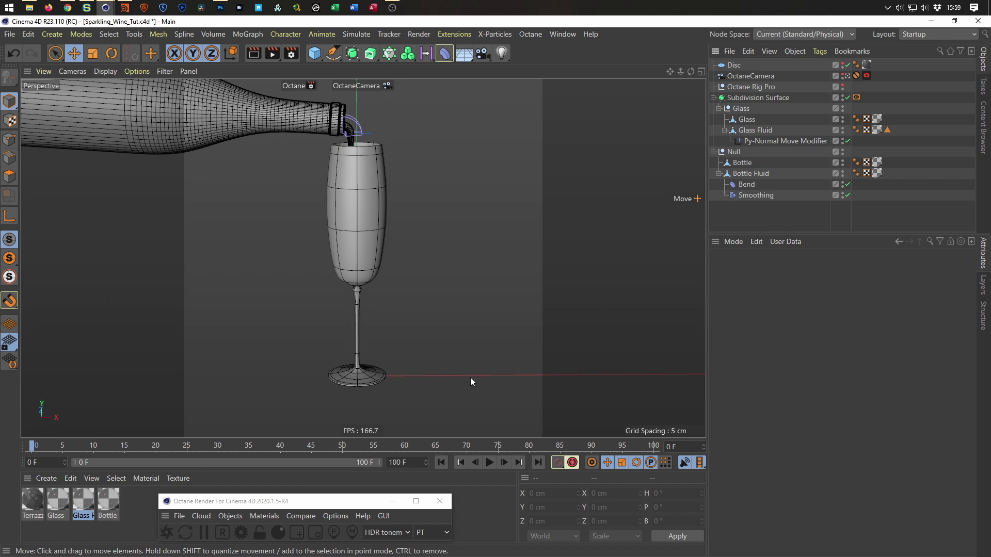
click(167, 533)
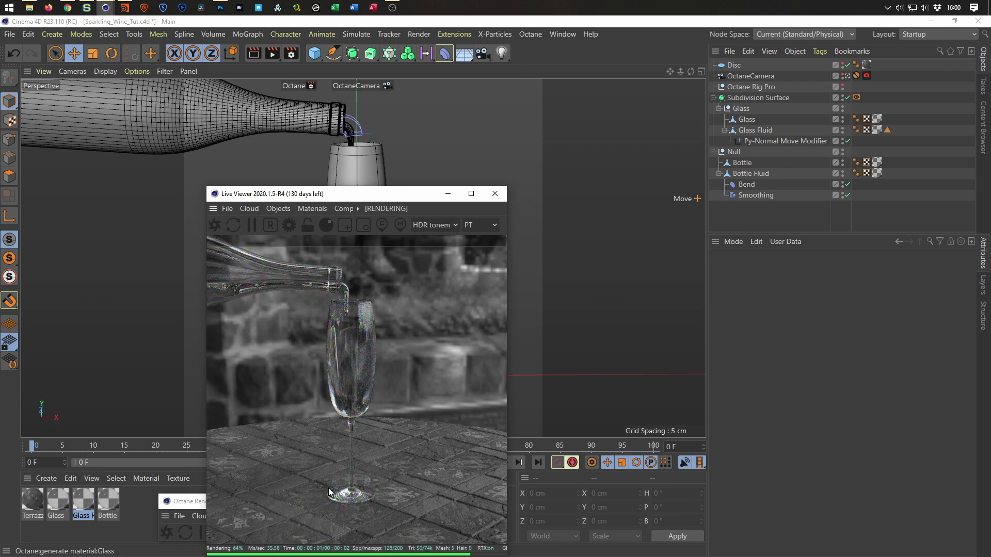
drag(408, 197, 715, 182)
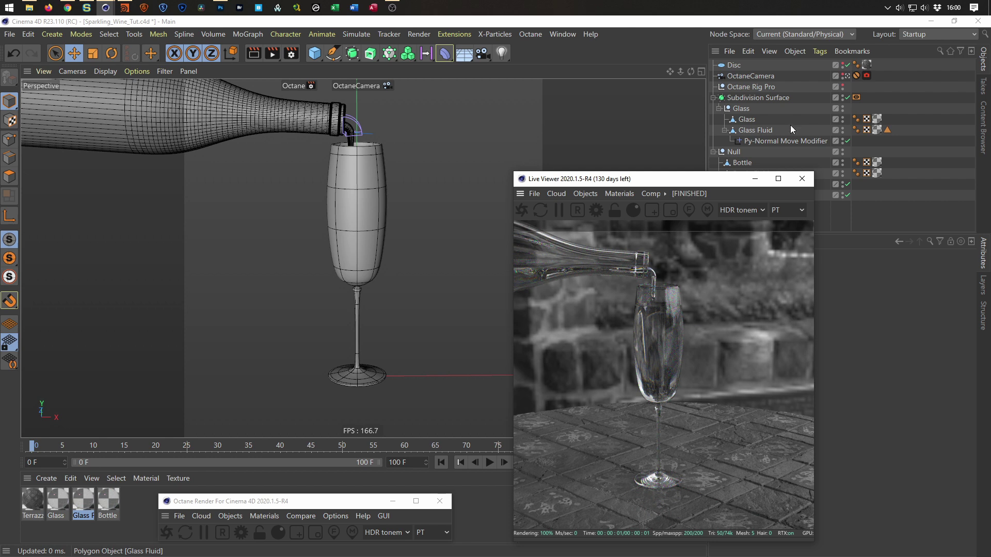
Leave the OctaneCamera view and examine up close where the wine stream's tip meets the fluid in the glass
click(847, 76)
click(847, 77)
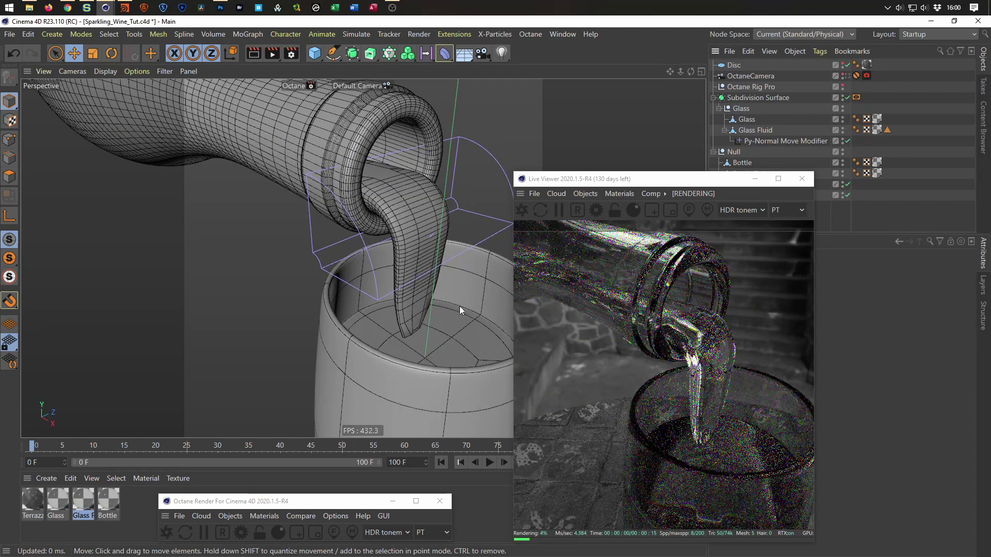
scroll(417, 341, up, 5)
scroll(413, 341, up, 3)
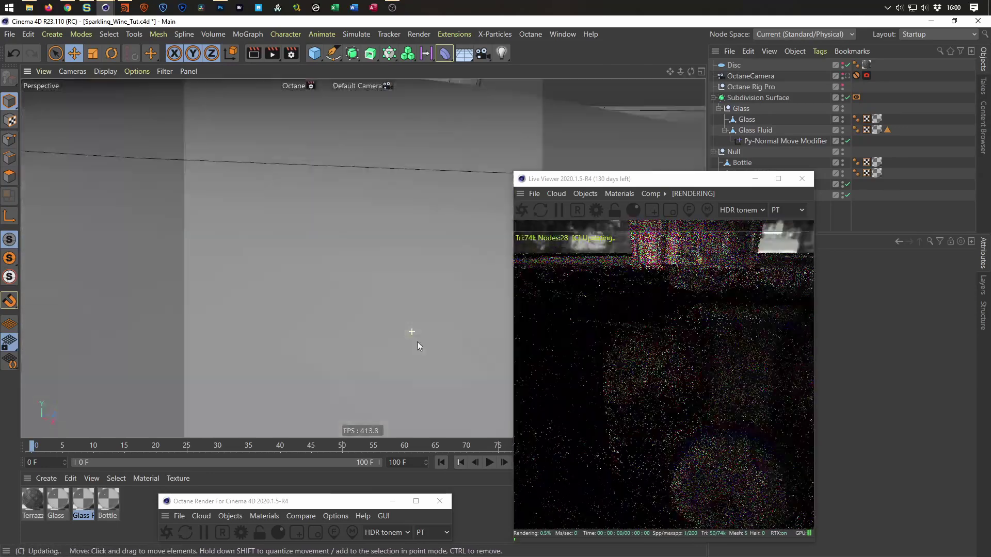
scroll(413, 330, down, 2)
scroll(392, 310, up, 1)
scroll(361, 305, up, 1)
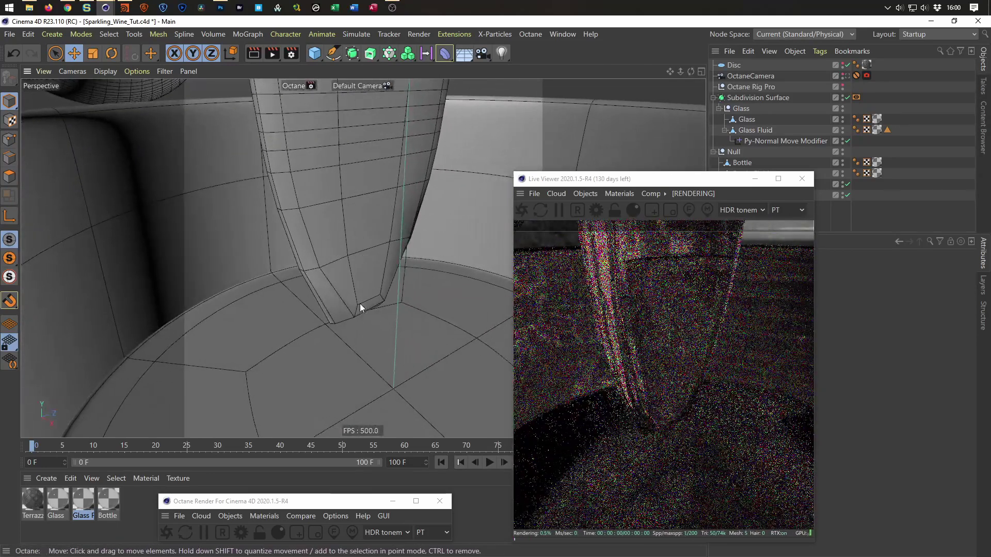
Move Bottle Fluid's selected end polygons outward by about 1.1 cm to lengthen the stream into the glass
click(10, 177)
drag(719, 185, 809, 214)
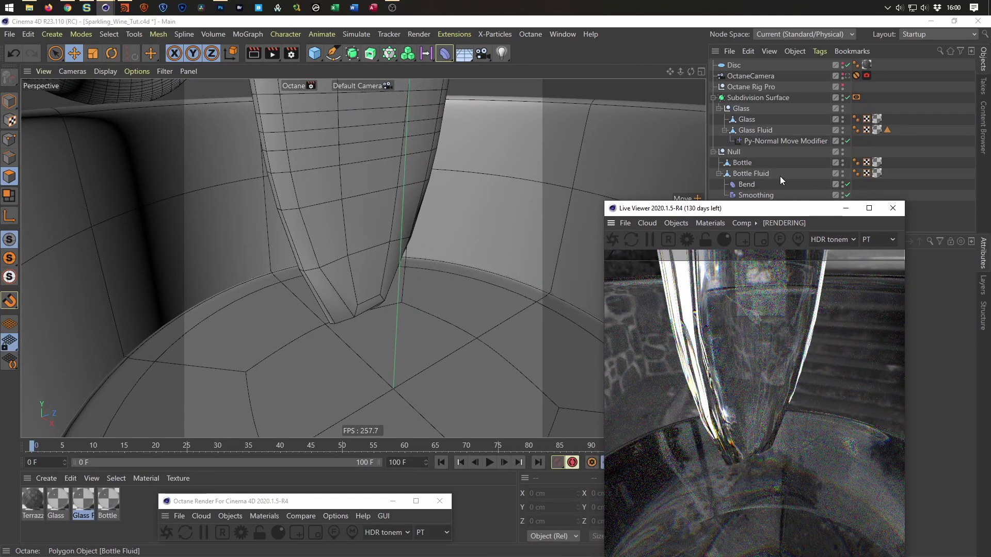
click(756, 174)
scroll(385, 234, down, 5)
scroll(382, 230, down, 2)
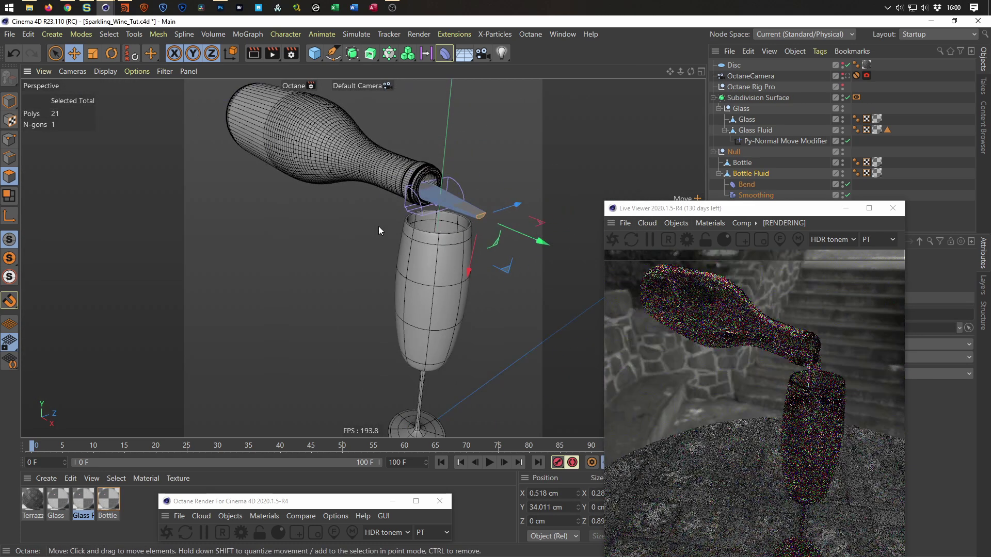
scroll(378, 226, up, 2)
scroll(463, 213, up, 4)
scroll(460, 214, down, 2)
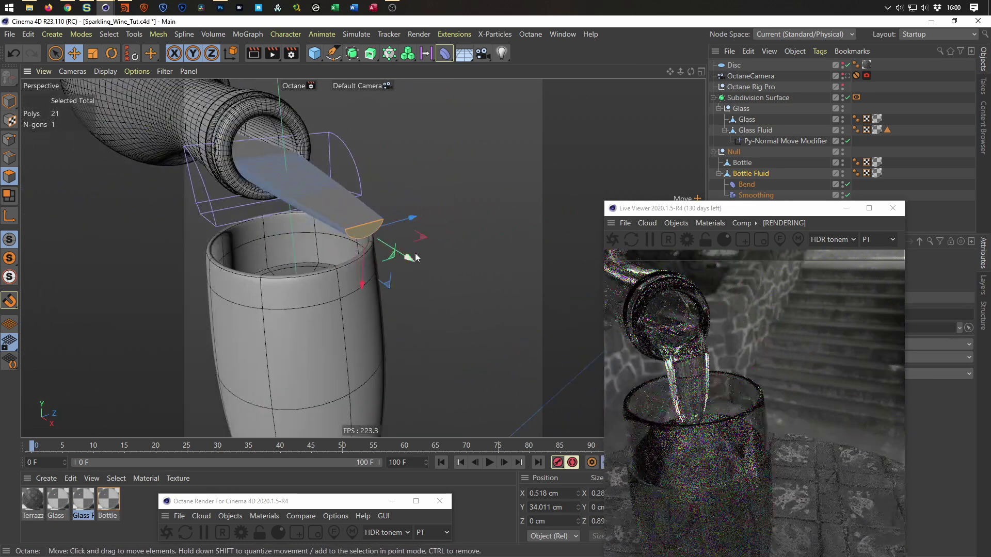
drag(409, 256, 450, 290)
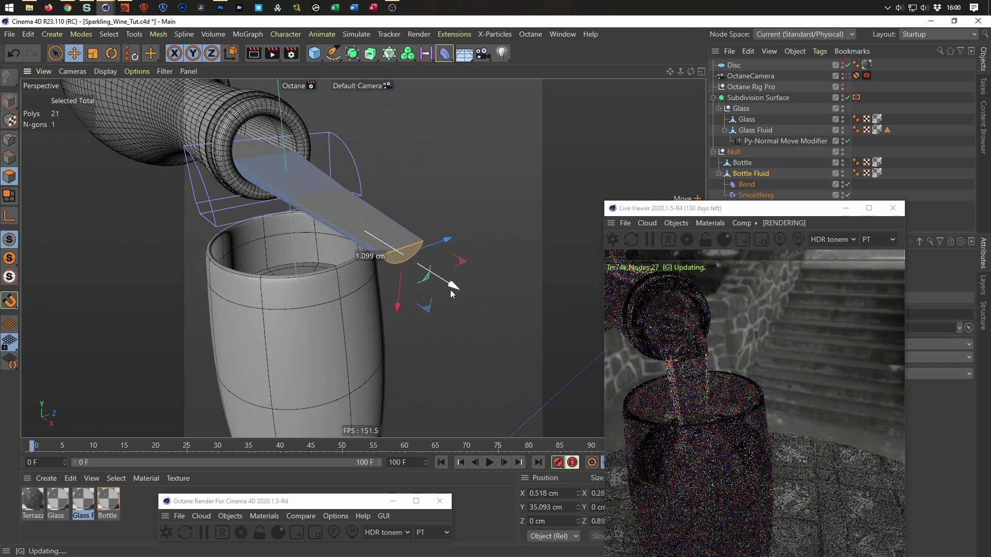
Return to whole-object mode, check the lengthened stream, look through OctaneCamera again and save the project
click(11, 102)
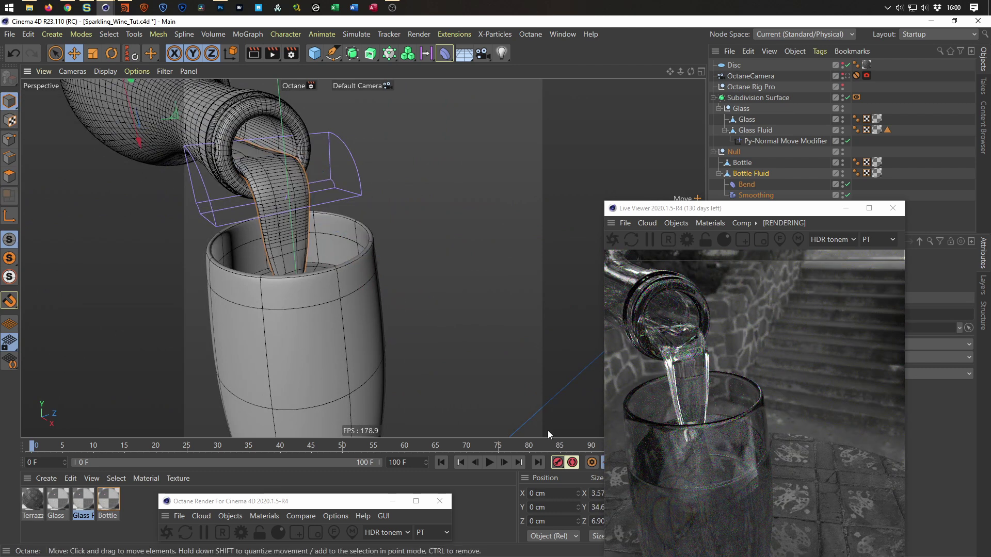
alt+drag(389, 305, 296, 300)
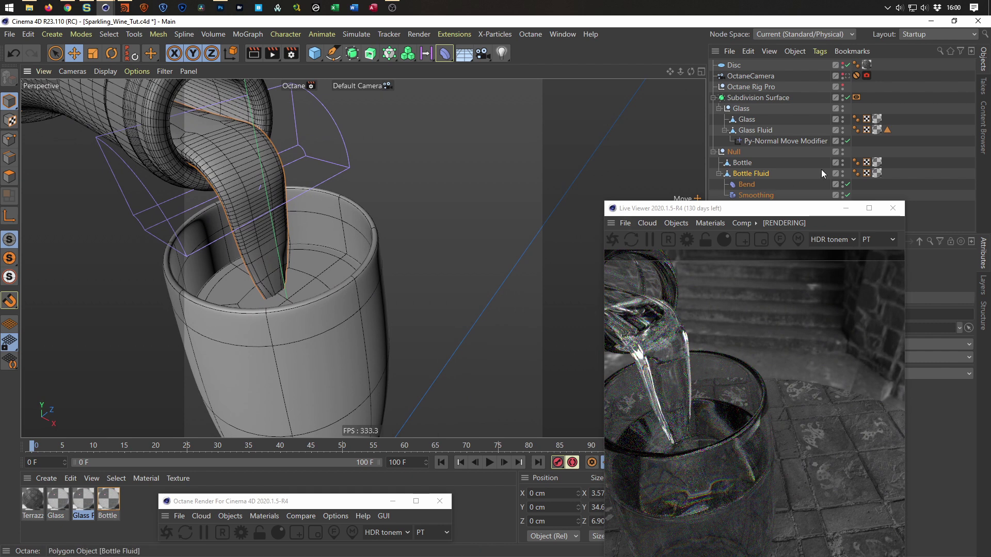
click(848, 78)
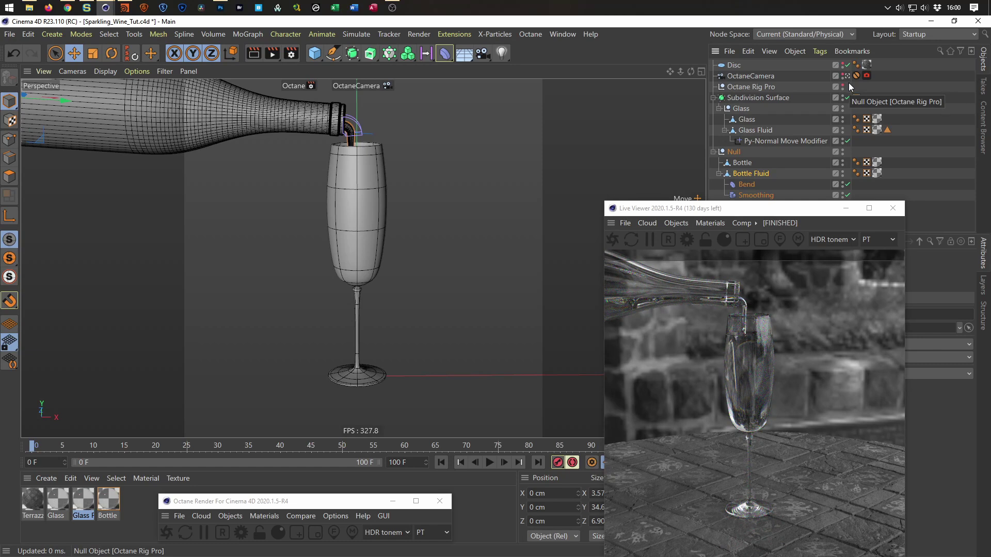
key(ctrl+s)
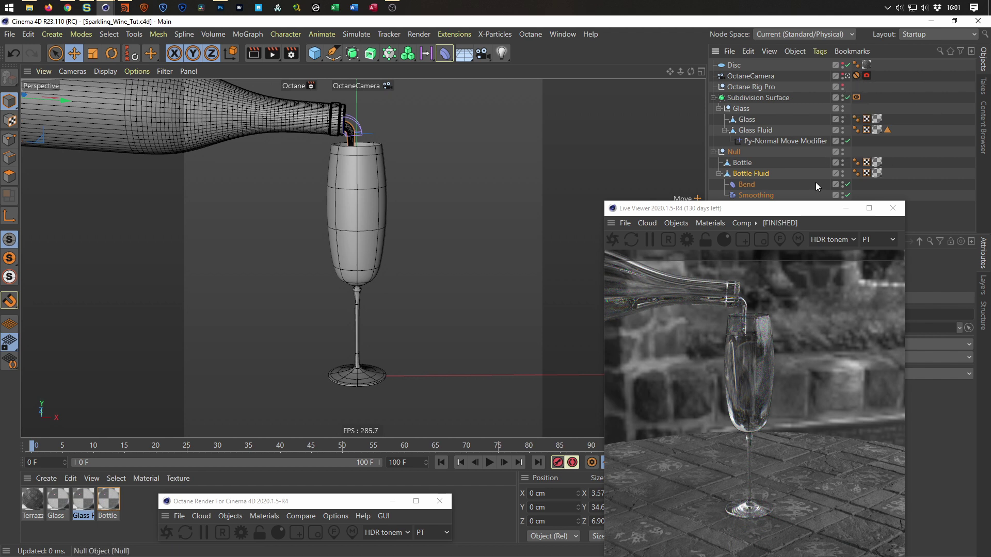
Search the command list for "node ed" and dock the Octane Node Editor command beside the main light command
drag(823, 210, 837, 207)
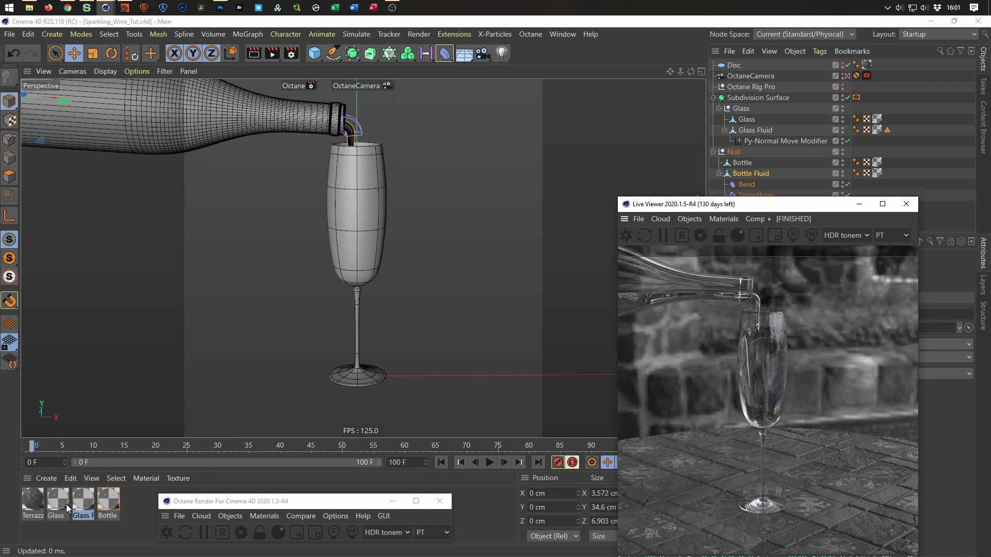
click(78, 498)
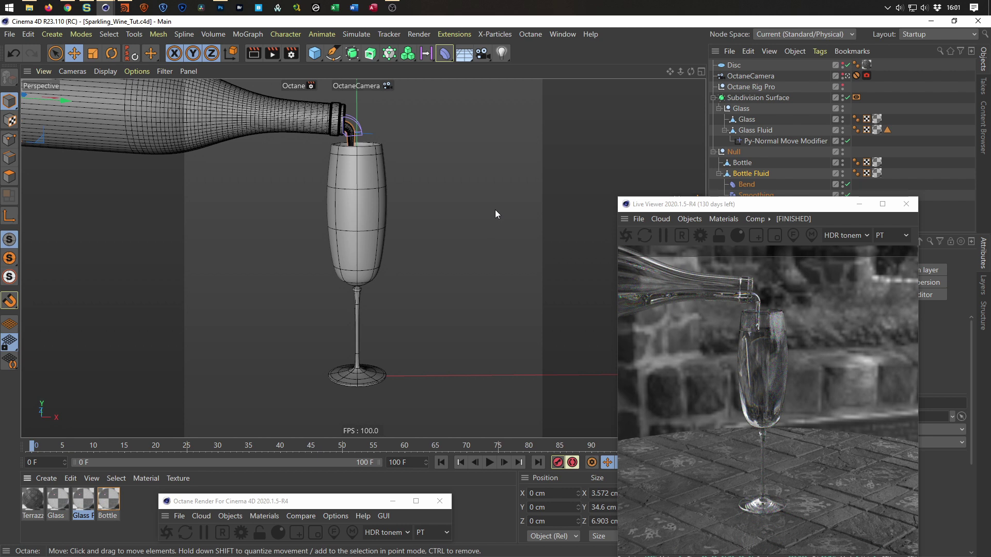
key(shift+F12)
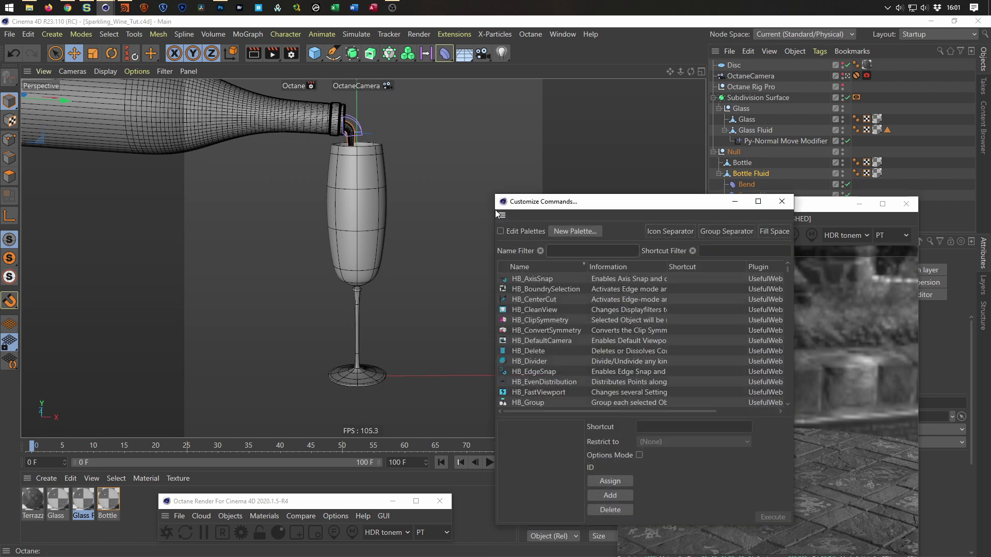
text(node e)
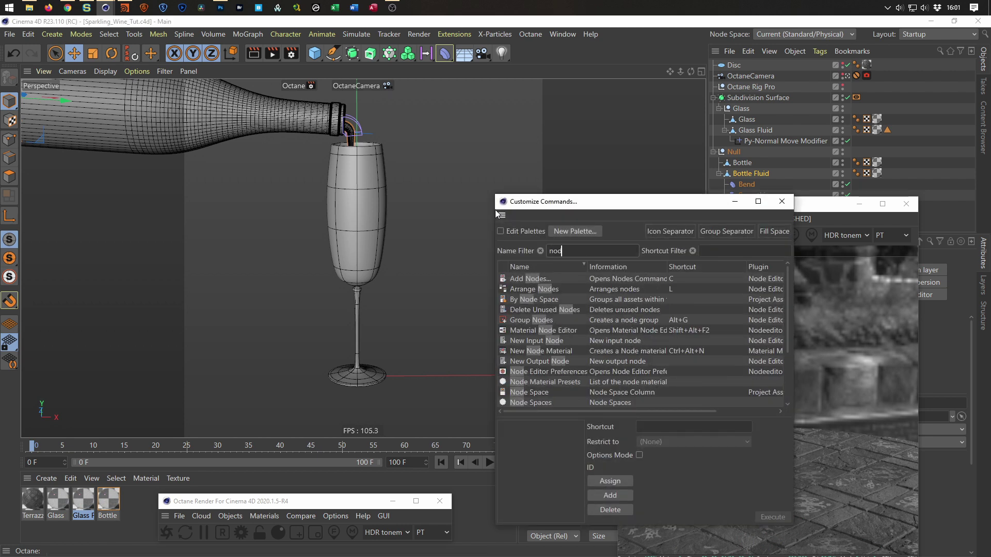
text(d)
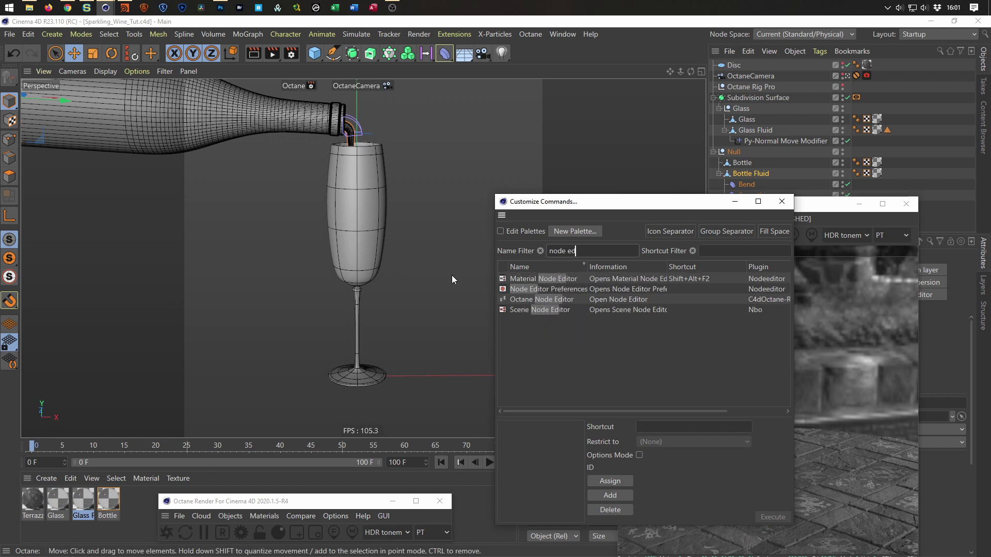
drag(717, 233, 512, 56)
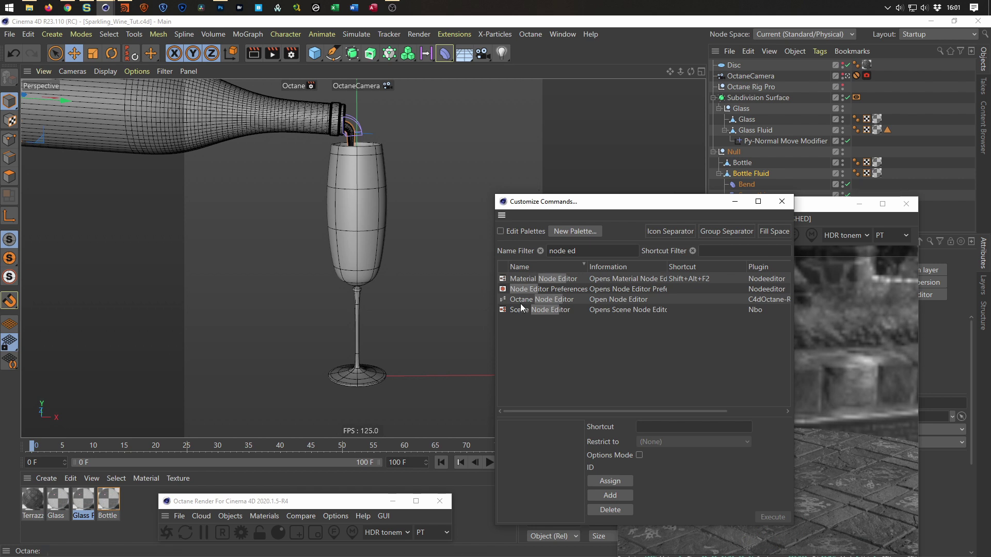
click(519, 288)
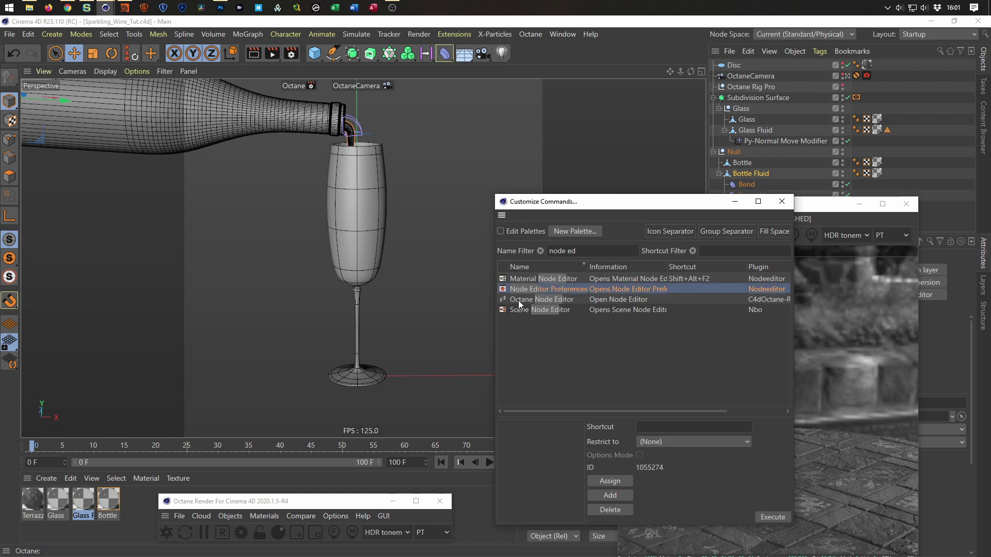
drag(519, 303, 553, 147)
drag(521, 51, 521, 52)
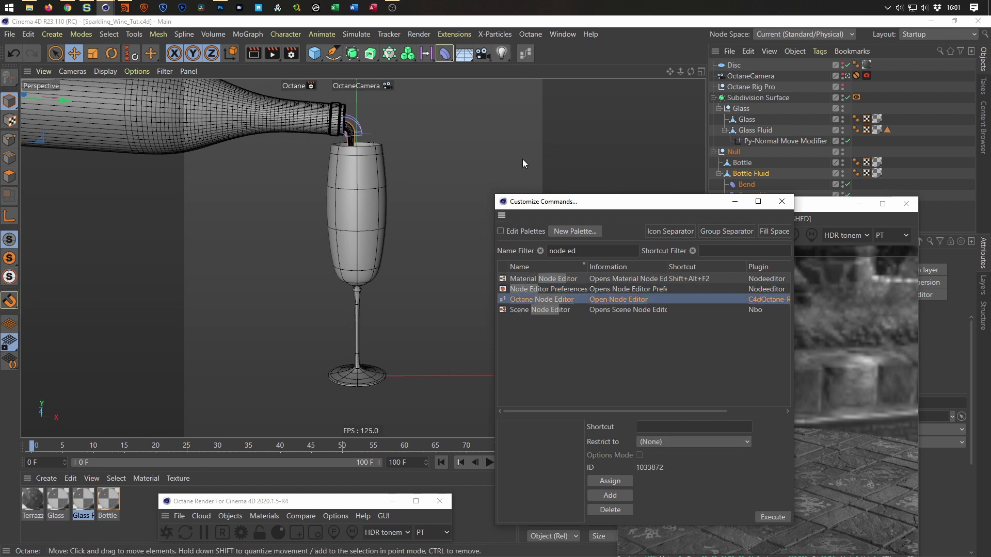
click(781, 201)
Open the Glass Fluid material in the Octane Node Editor and arrange its window and node so the live render stays visible
click(524, 52)
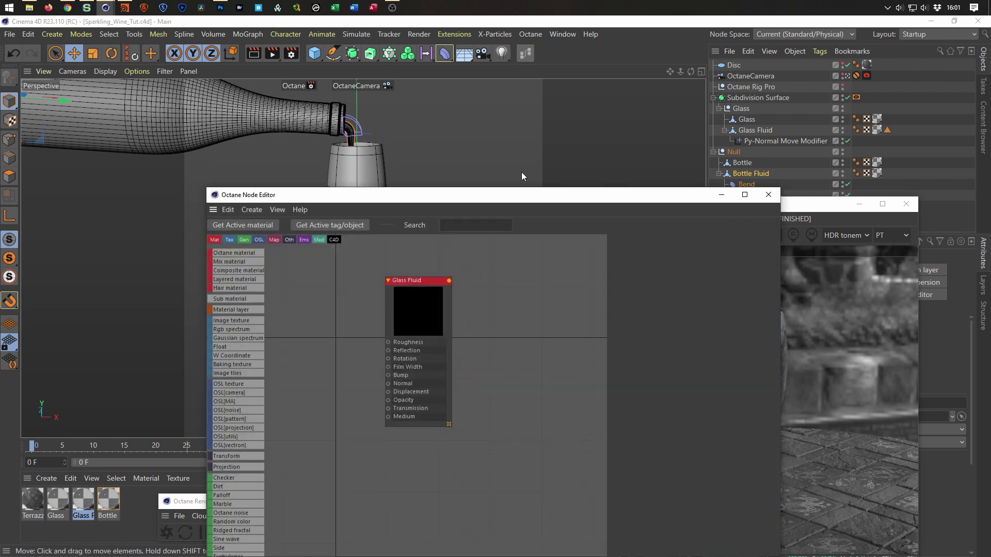
drag(509, 195, 333, 120)
drag(789, 210, 813, 187)
drag(249, 219, 333, 214)
click(328, 206)
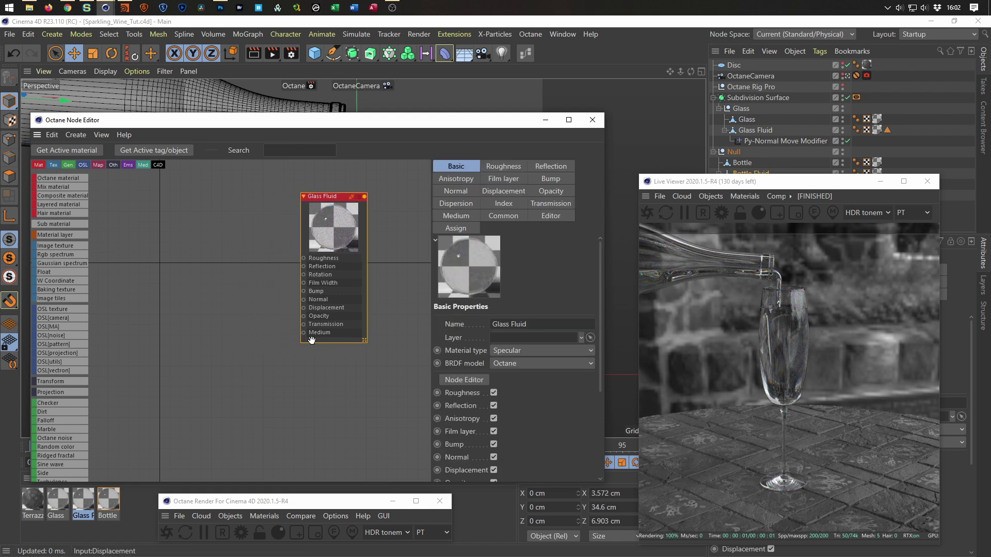
Add a Cinema 4D Gradient node and connect it to the Glass Fluid material's Transmission input
scroll(75, 412, down, 10)
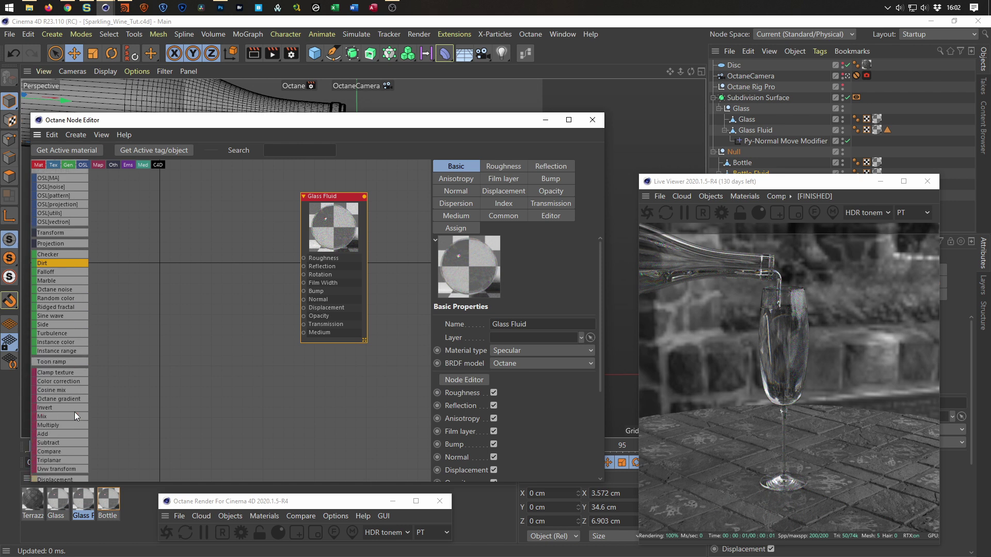
scroll(75, 412, down, 3)
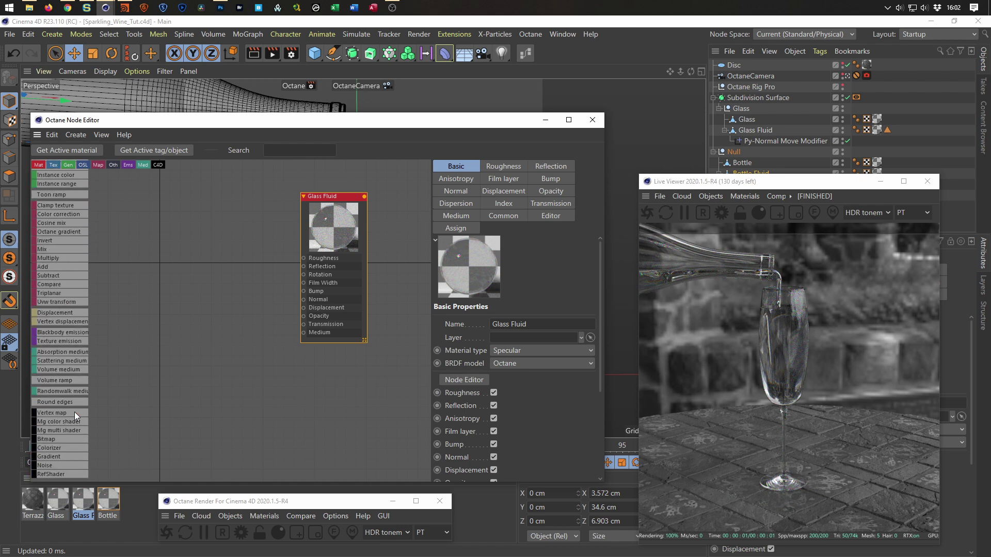
drag(222, 358, 241, 318)
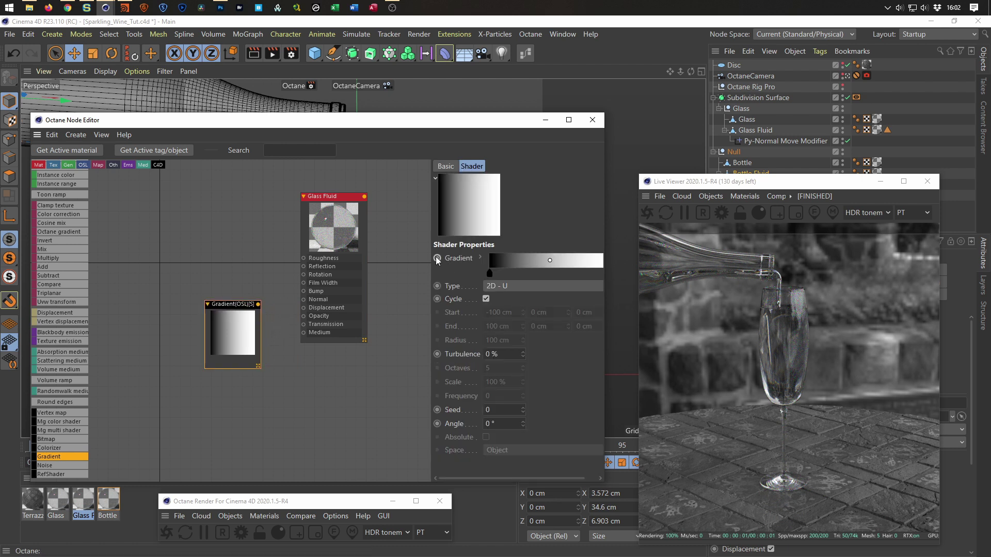
drag(430, 257, 380, 257)
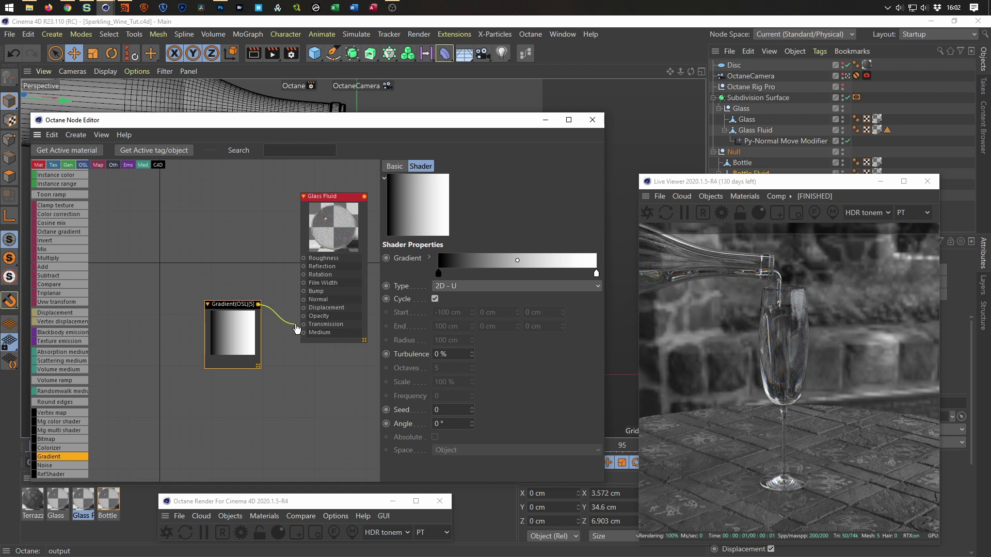
drag(302, 329, 303, 325)
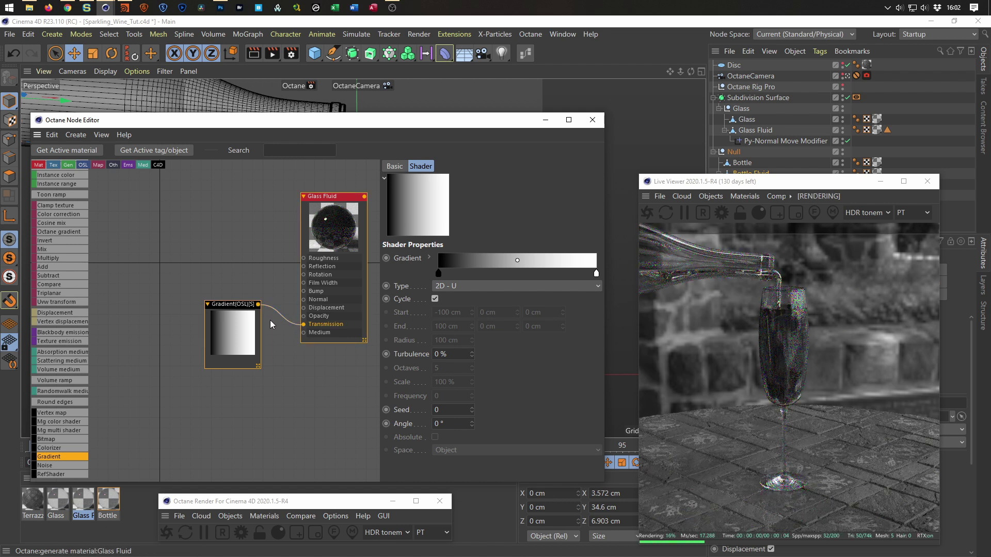
Bring the gradient's black and white knots together near the middle to form a hard black-to-white edge
drag(252, 304, 242, 318)
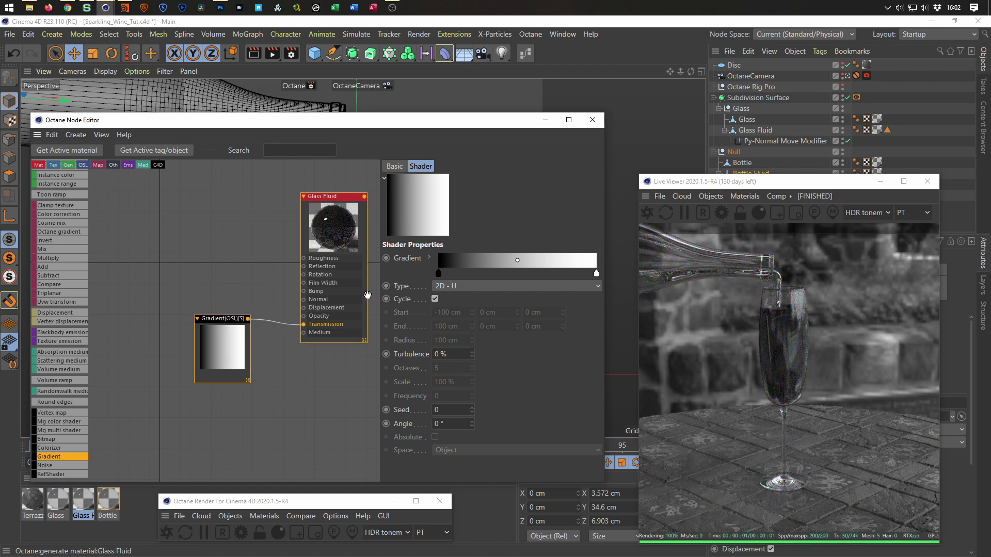
drag(447, 276, 515, 274)
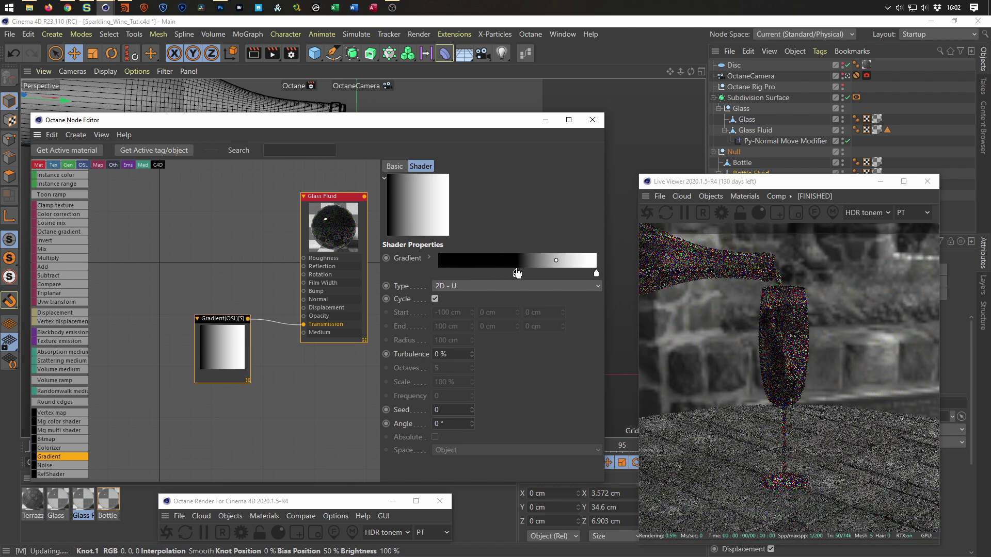
drag(596, 274, 527, 284)
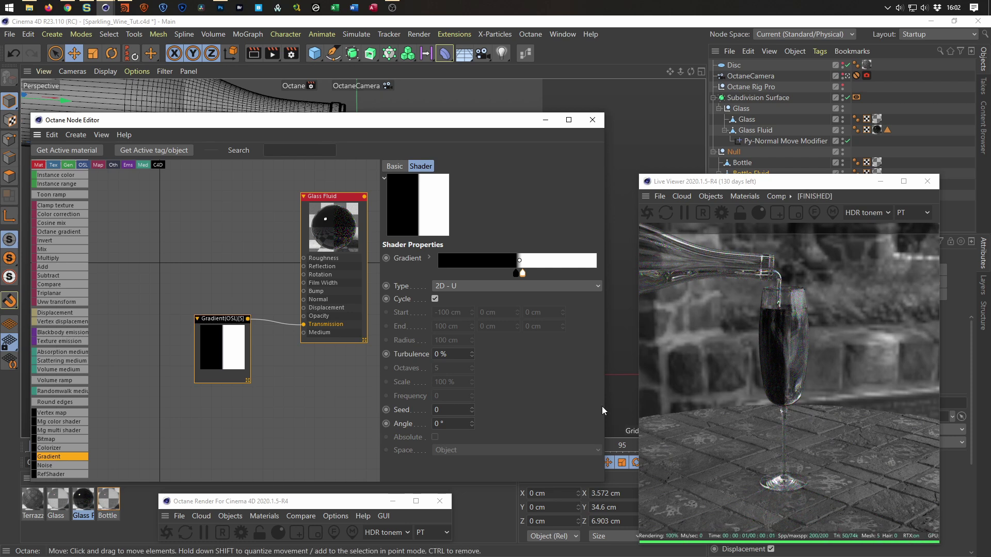
Try the 2D - V gradient type and shift both knots toward the black end to test the fluid's split
click(469, 286)
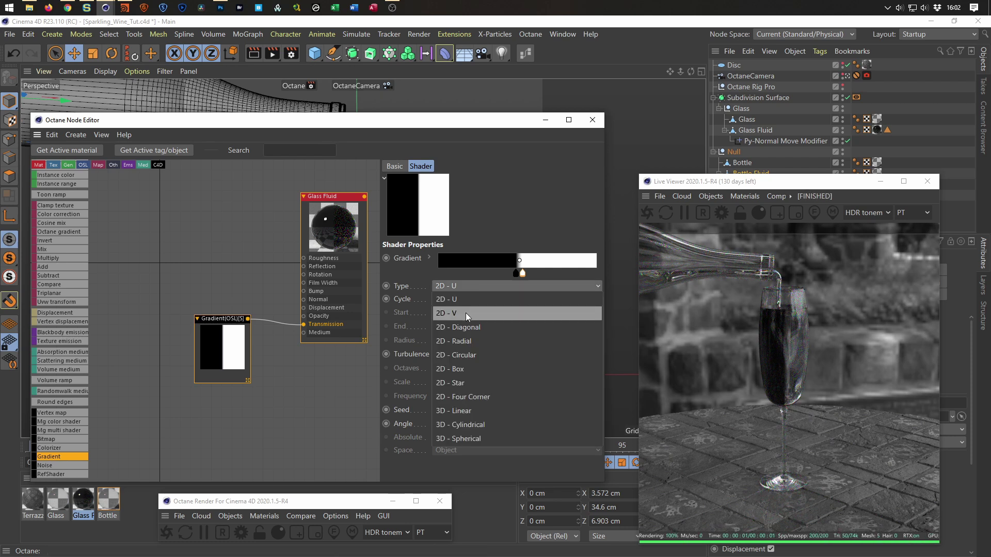
click(466, 312)
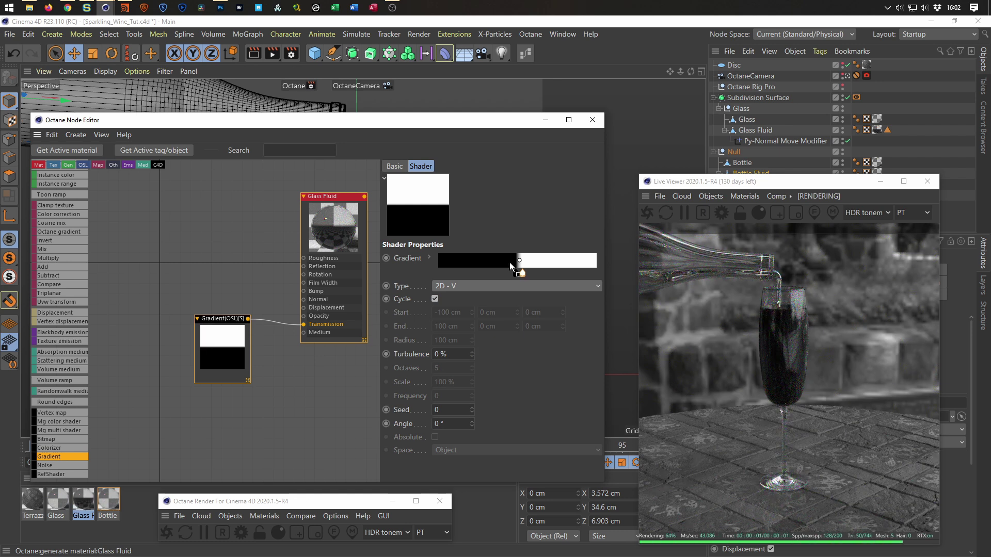
click(523, 274)
drag(524, 278, 478, 278)
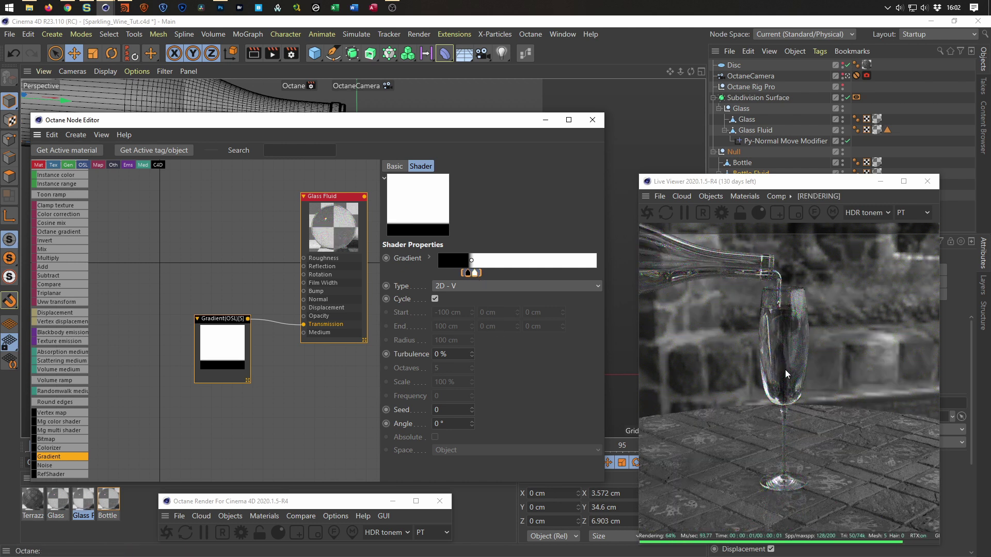
mouse_move(471, 273)
mouse_down()
mouse_move(534, 274)
mouse_move(469, 274)
mouse_move(486, 277)
mouse_up()
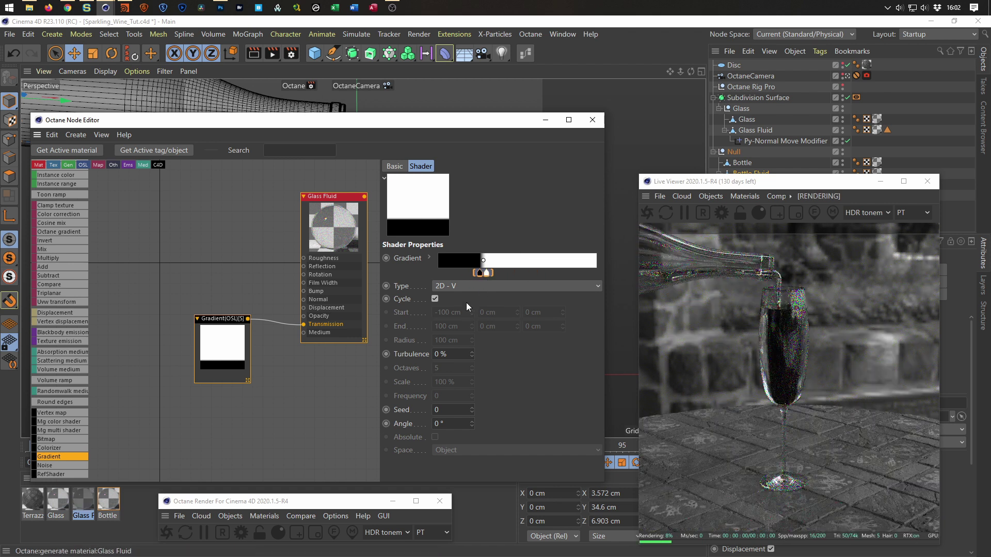
Set the gradient type to 2D - U and move both knots together close to the middle
click(461, 287)
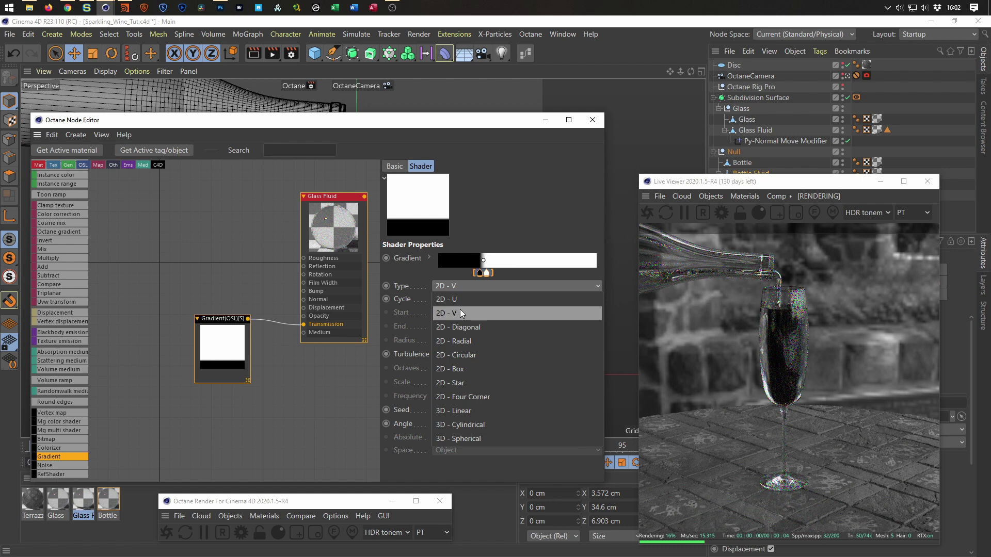
click(461, 299)
drag(486, 273, 514, 271)
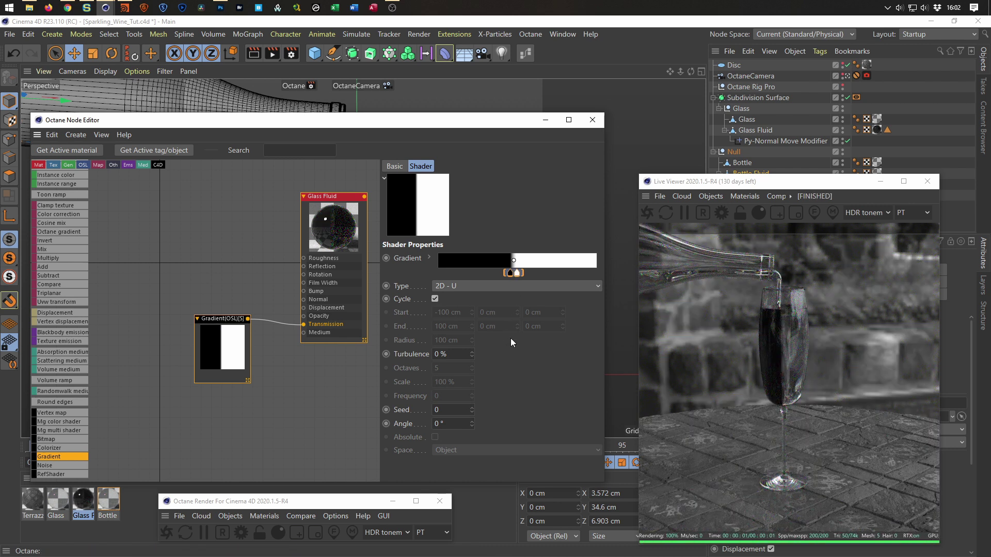
Set the gradient type to 3D - Linear, with X start and end at 0 cm and Y start at 20 cm
click(463, 286)
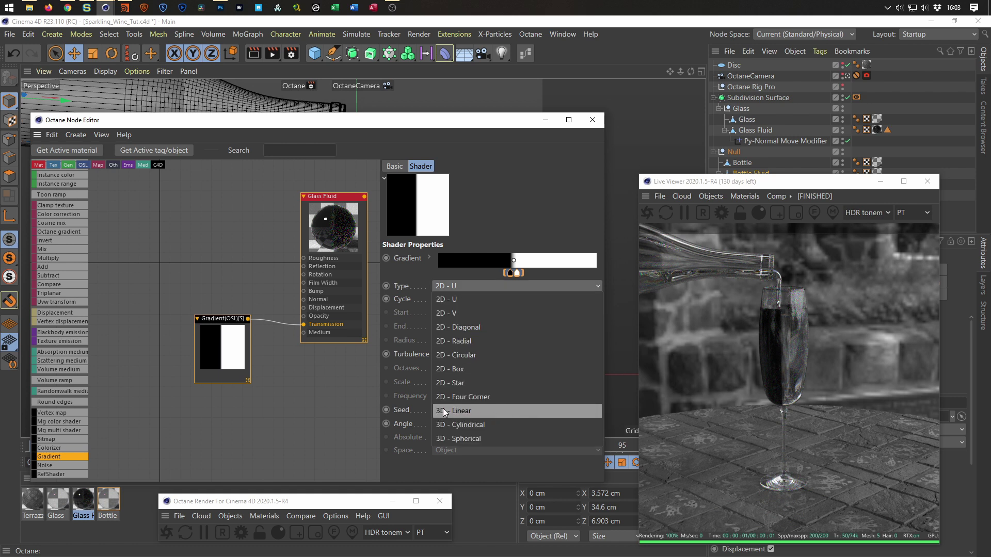
click(469, 410)
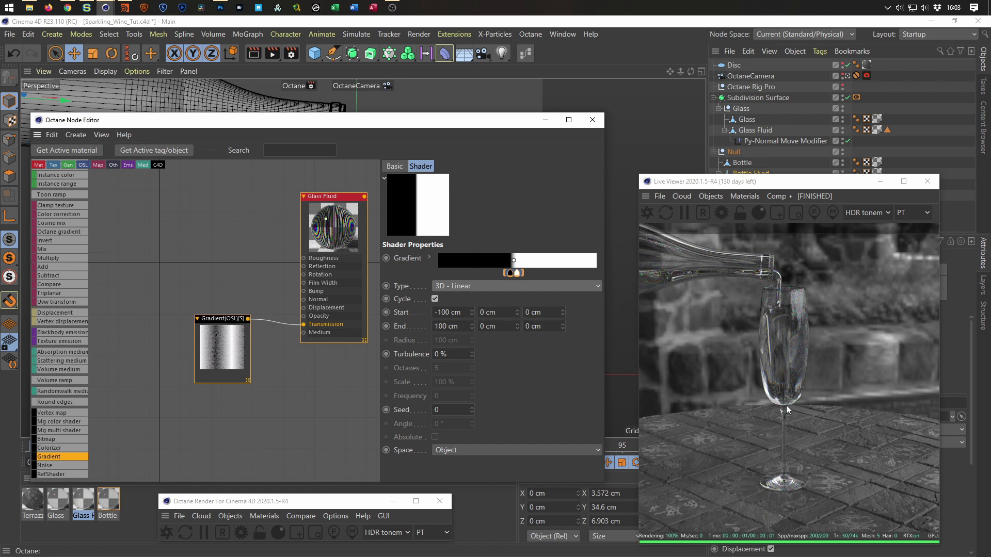
click(452, 312)
text(0)
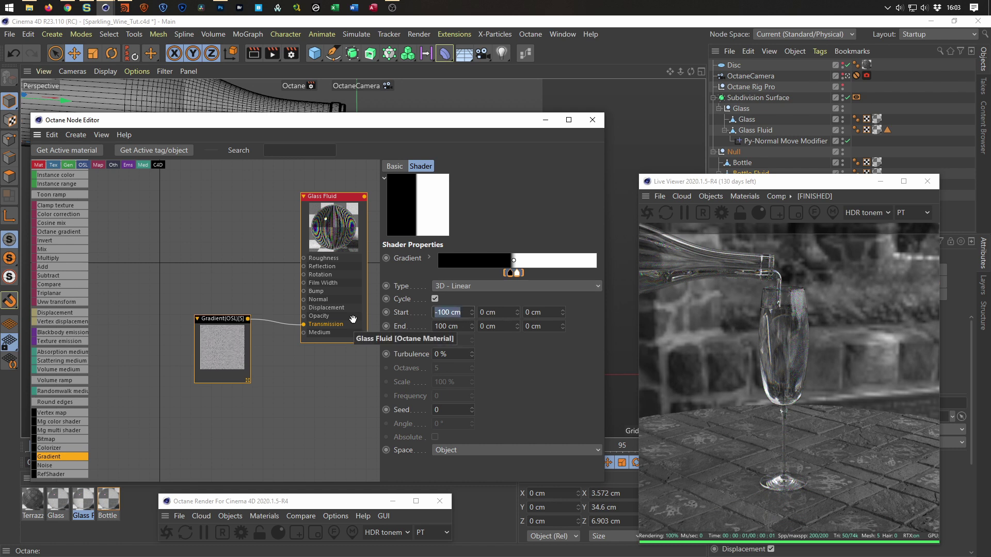
key(Tab)
click(452, 326)
text(0)
key(Return)
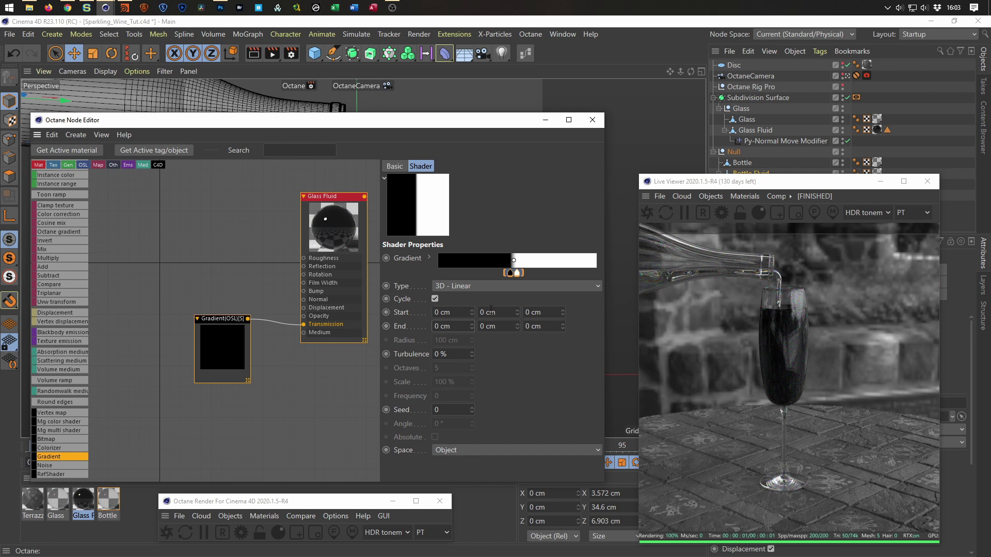
text(20)
key(Return)
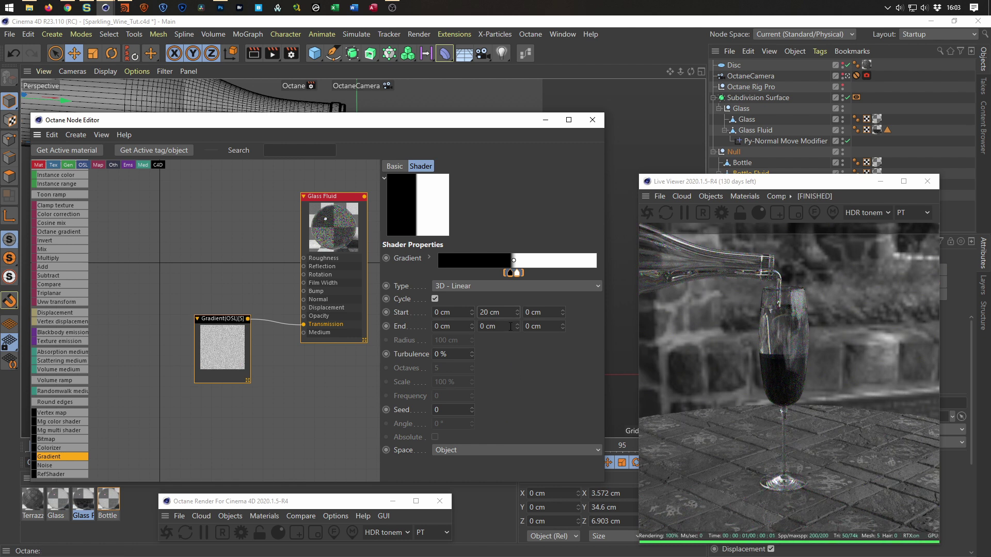
Invert the gradient's knots and spread them out, with white at the beginning and black at the far end
right_click(525, 260)
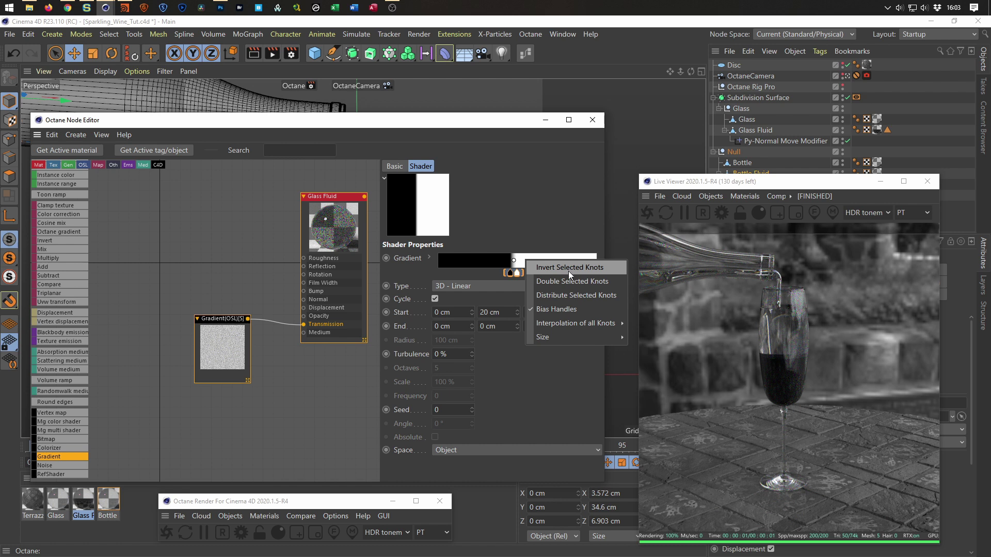
click(512, 237)
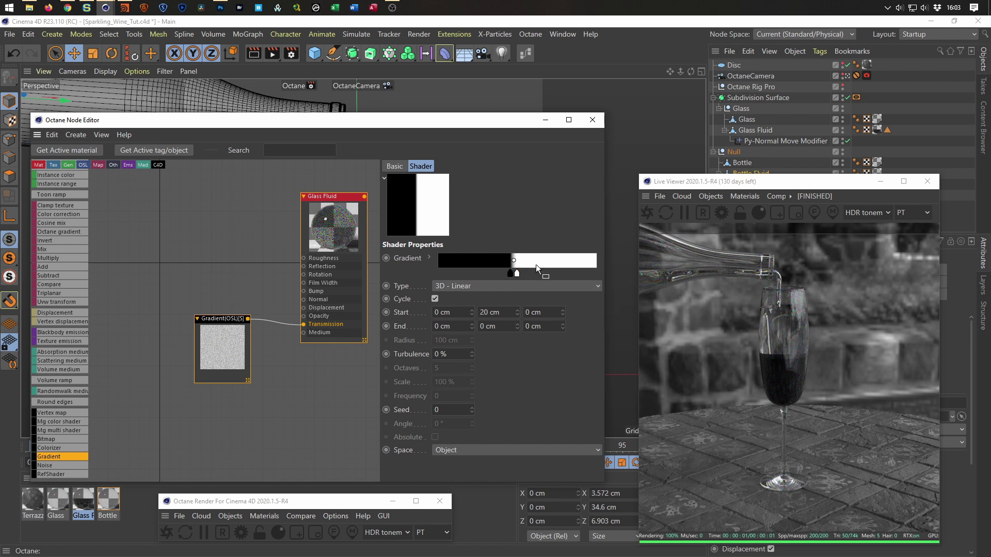
right_click(536, 264)
click(570, 281)
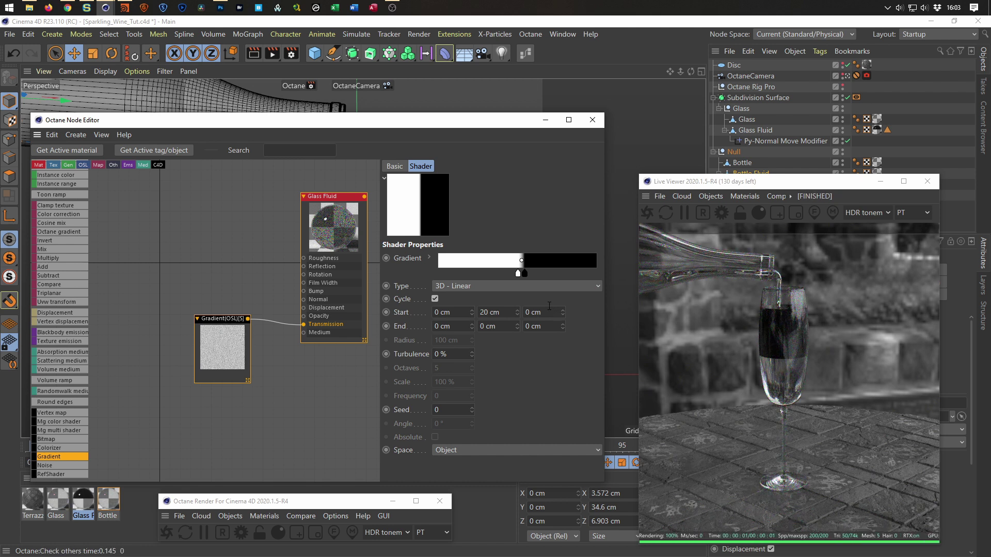
drag(524, 273, 596, 273)
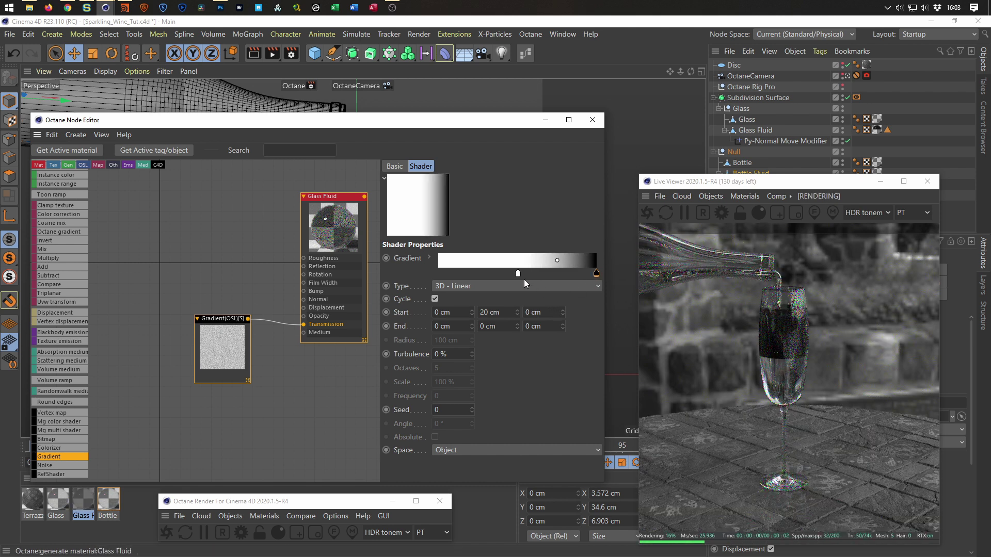
drag(518, 273, 438, 273)
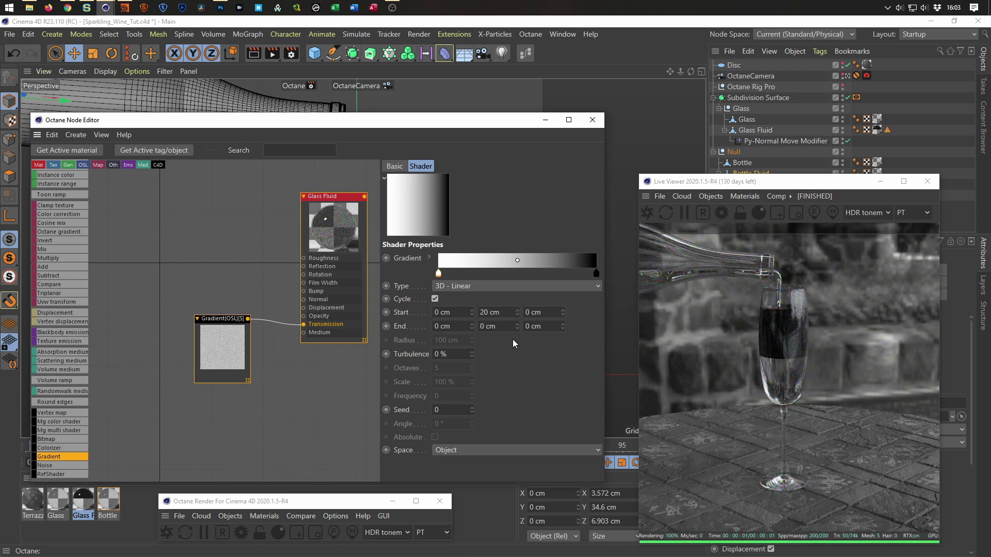
Try Y end values of -10 cm and -5 cm for the 3D linear gradient
text(-10)
key(Return)
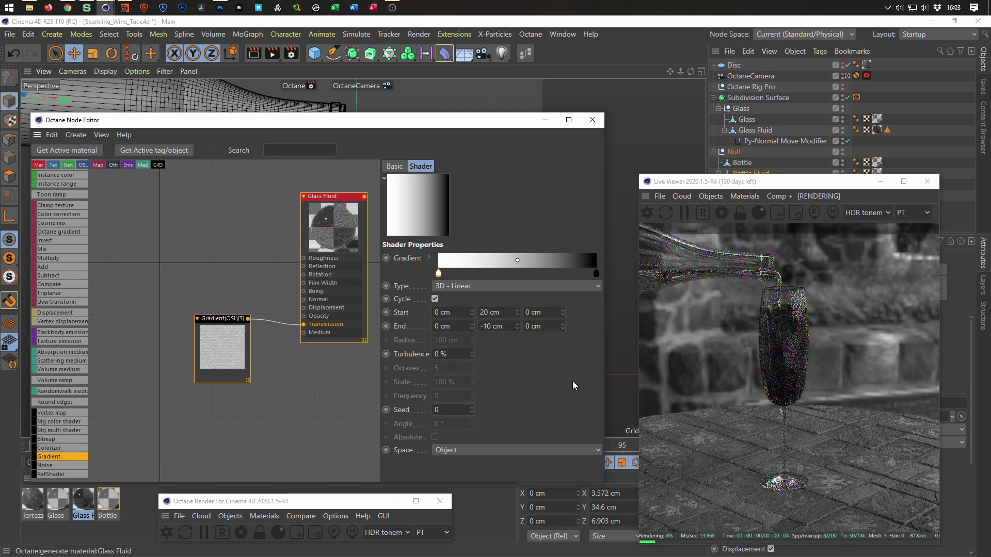
click(503, 327)
text(-5)
key(Return)
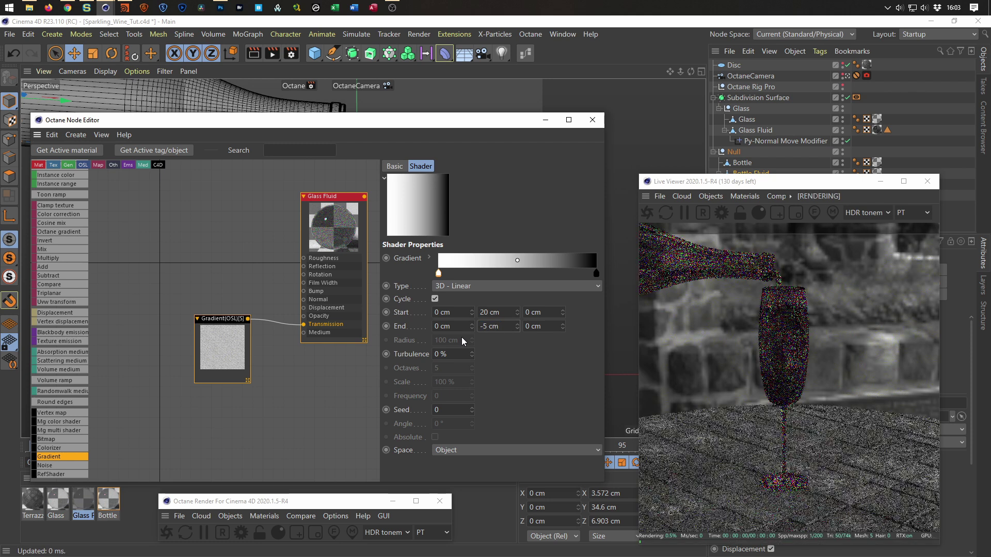
Try a Y start value of 40 cm for the gradient
key(shift+Tab)
key(shift+Tab)
key(shift+Tab)
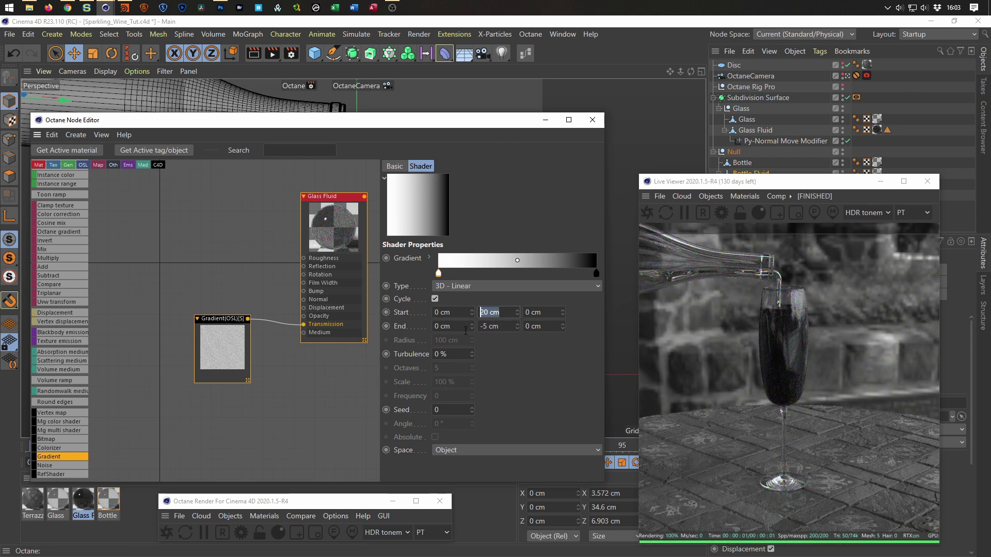
text(40)
key(Return)
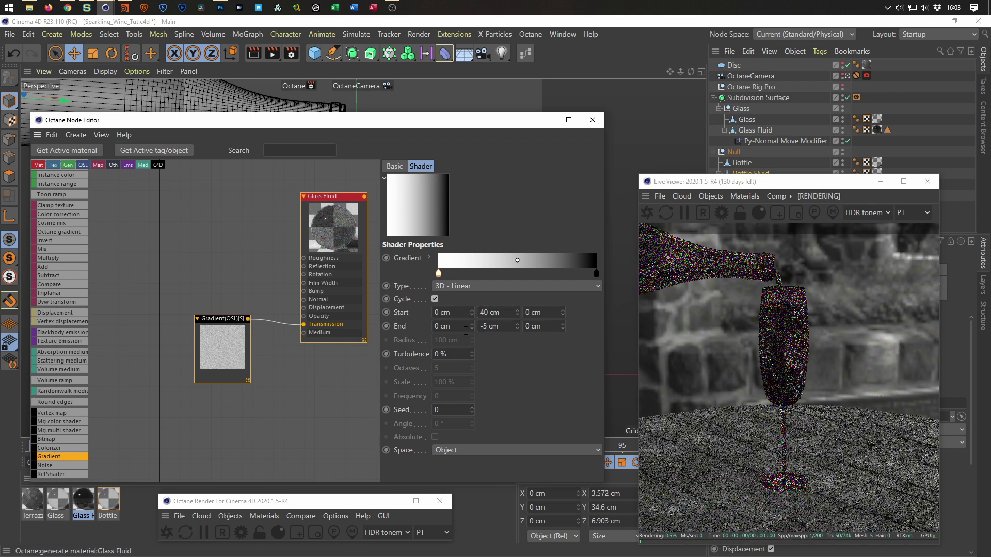
Try Y end values of 0 cm, -3 cm and -2 cm to shift the gradient's split in the fluid
click(485, 327)
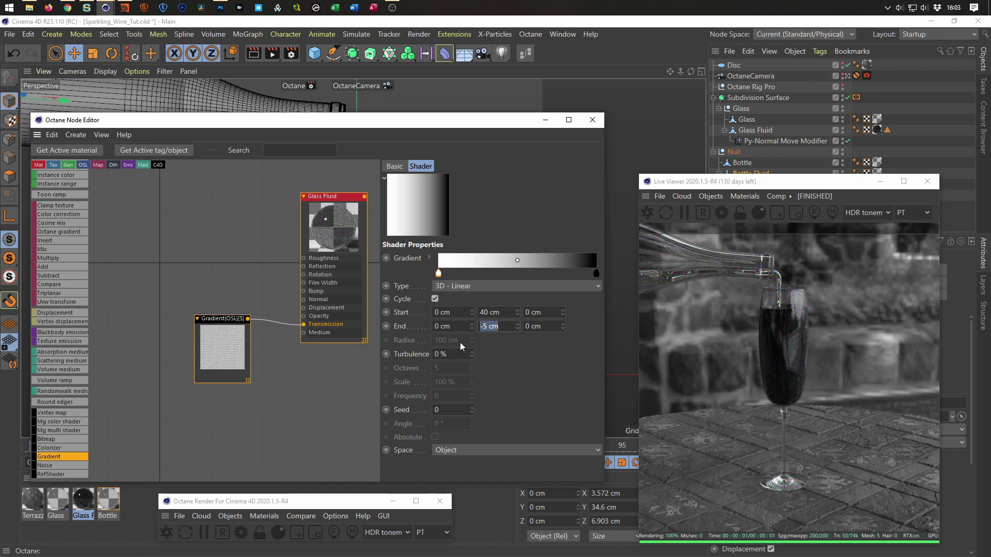
text(0)
key(Return)
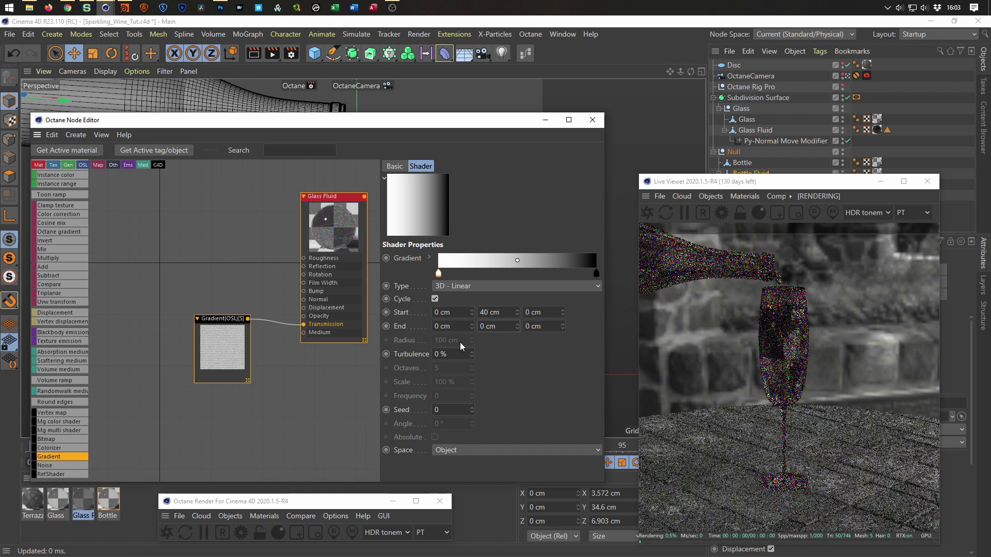
click(517, 328)
click(518, 330)
click(518, 329)
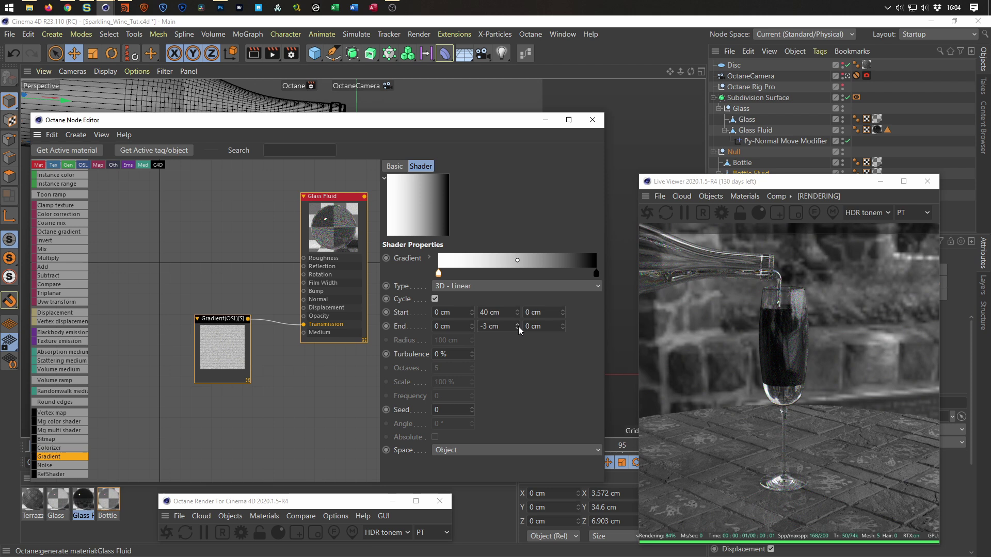
click(517, 324)
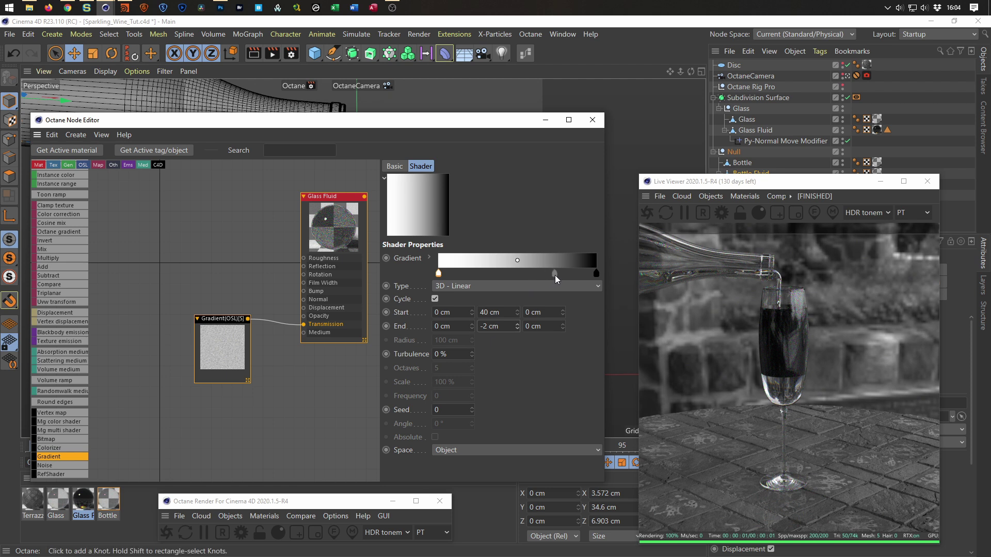
Try sliding the gradient's knots together near the black end and return the white knot to the beginning
mouse_move(590, 276)
mouse_down()
mouse_move(549, 274)
mouse_move(557, 282)
mouse_move(595, 274)
mouse_up()
mouse_move(438, 273)
mouse_down()
mouse_move(555, 275)
mouse_move(421, 277)
mouse_up()
mouse_move(596, 273)
mouse_down()
mouse_move(445, 276)
mouse_move(584, 275)
mouse_up()
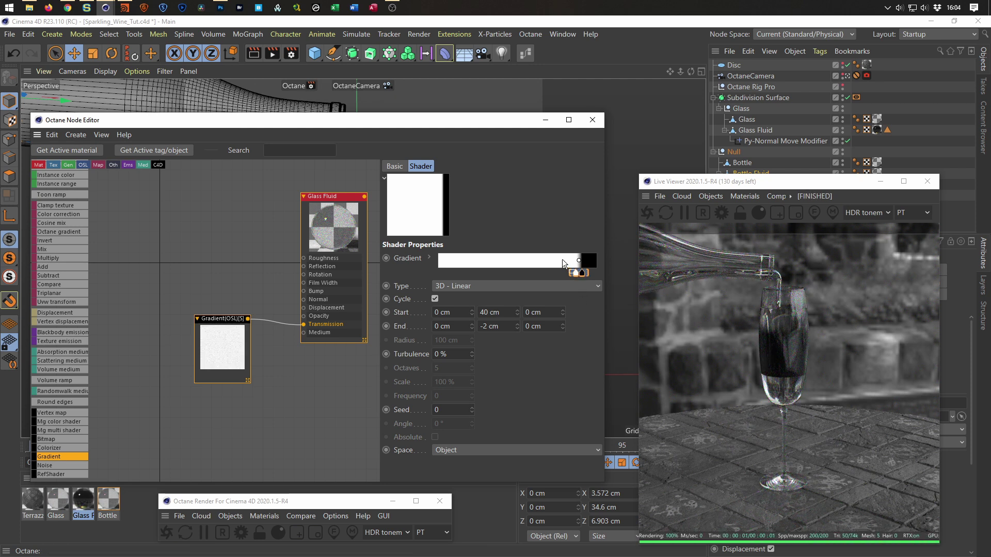
drag(576, 275, 413, 279)
Set the gradient's Y end to 20 cm and its Y start to -20 cm
click(500, 326)
text(20)
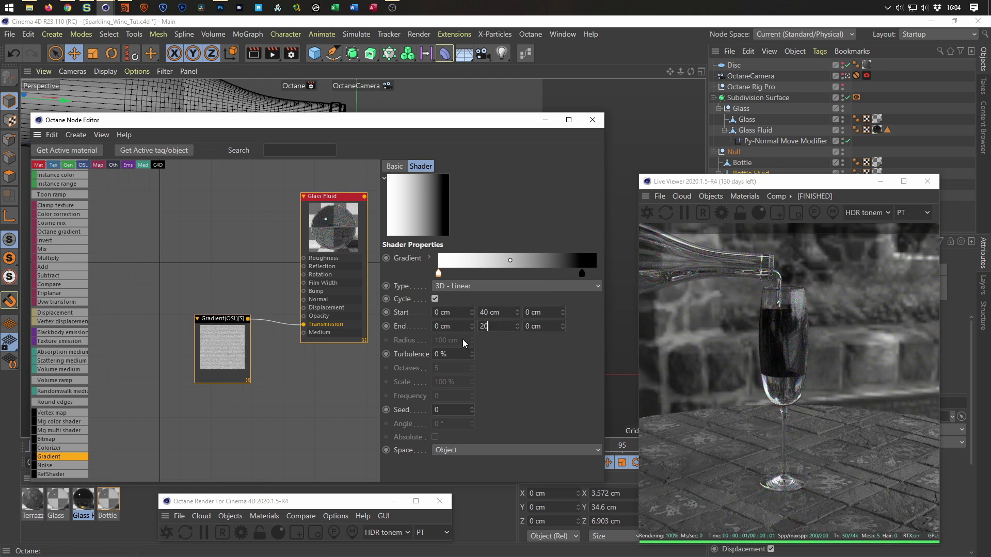
key(Return)
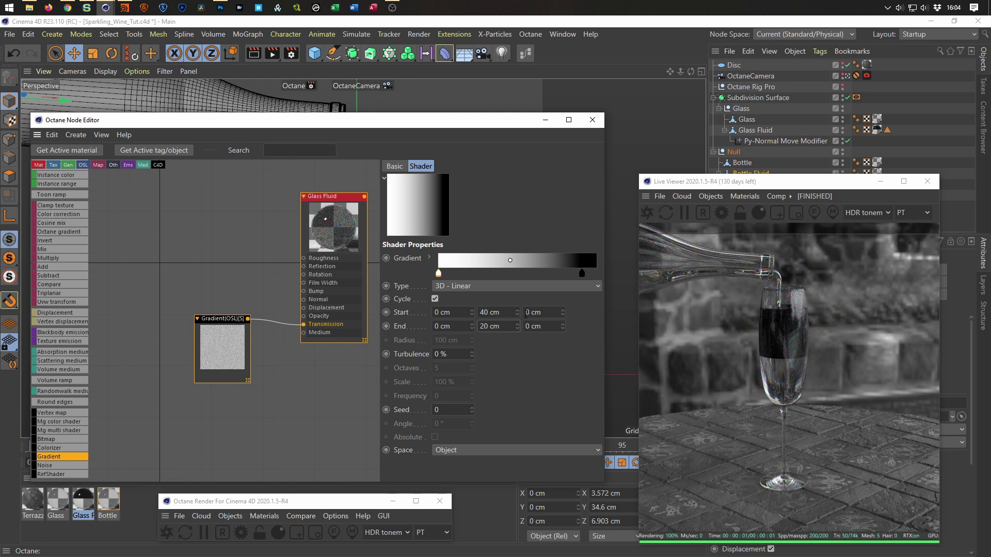
double_click(496, 313)
text(-20)
key(Return)
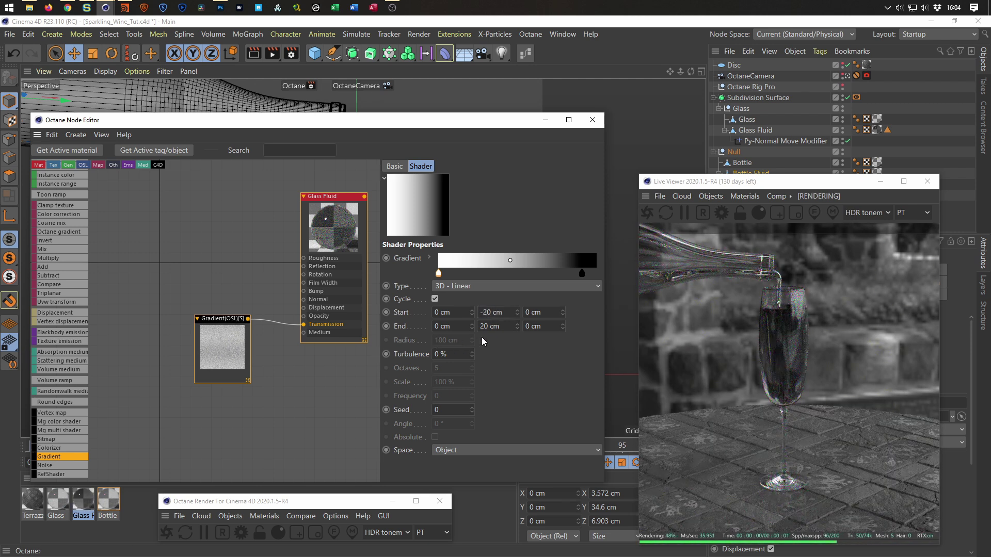
Move the white knot to about a third of the gradient and the black knot to about 62%
click(527, 273)
drag(527, 274, 597, 282)
drag(440, 272, 481, 276)
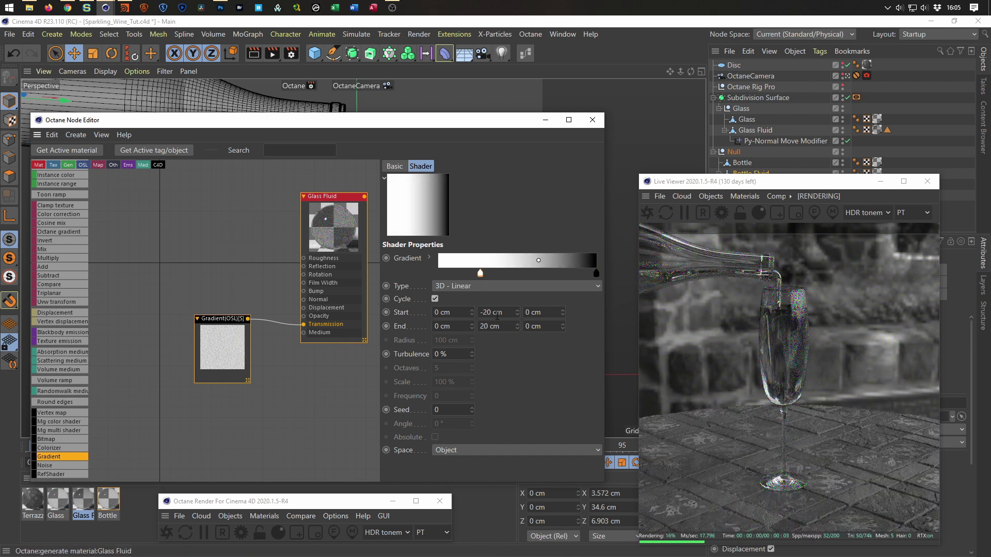
drag(597, 275, 525, 277)
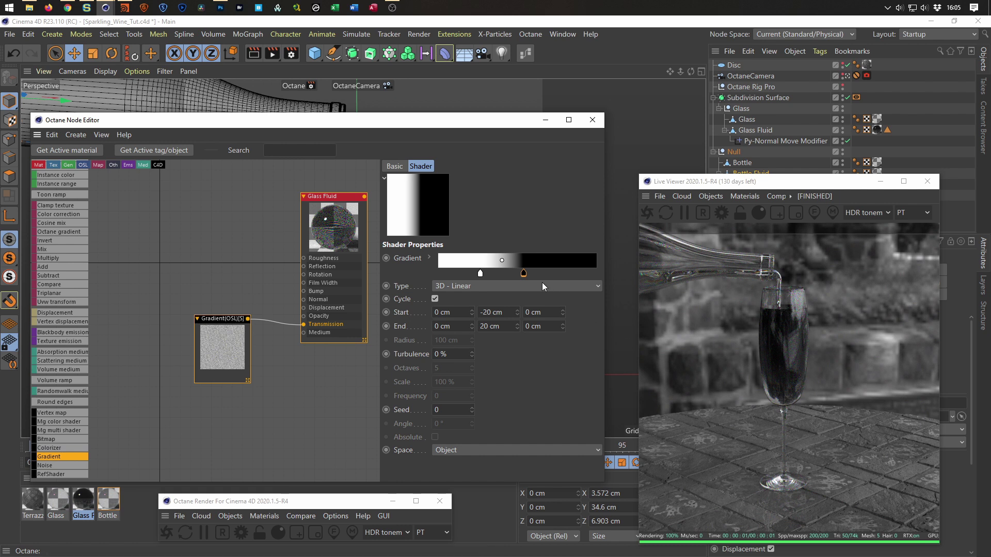
drag(525, 275, 537, 276)
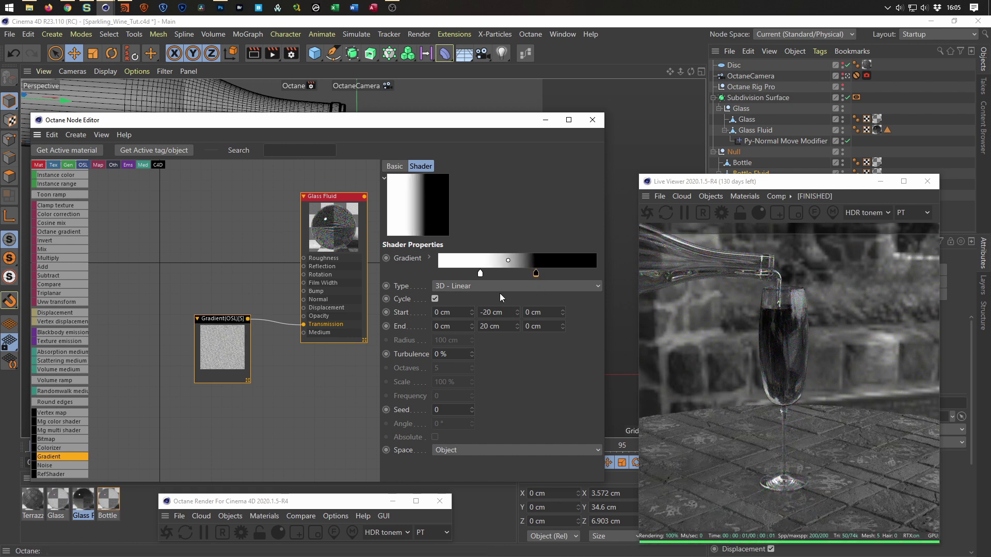
drag(481, 274, 491, 277)
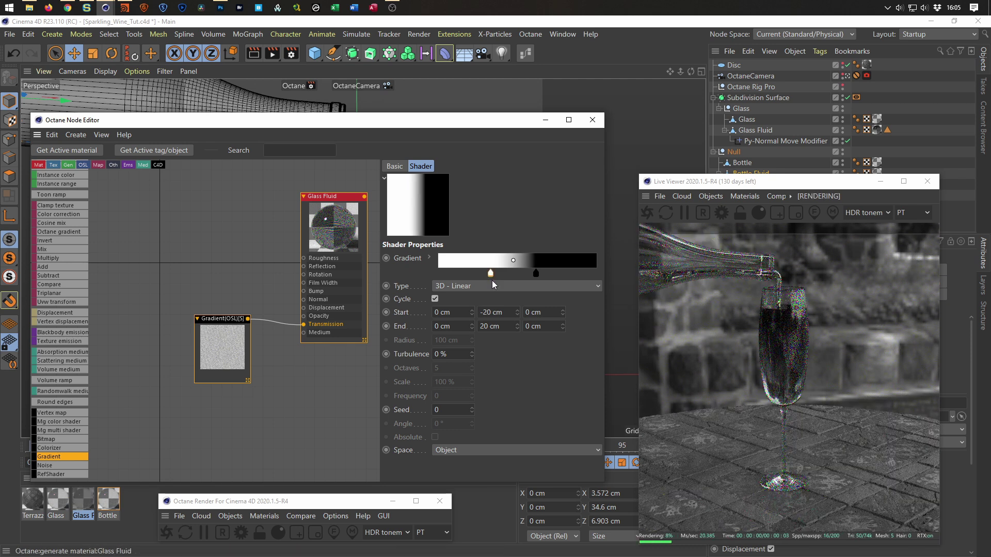
Recolour the gradient's black knot to a teal with hue 180°, saturation 99% and value 89%
click(536, 273)
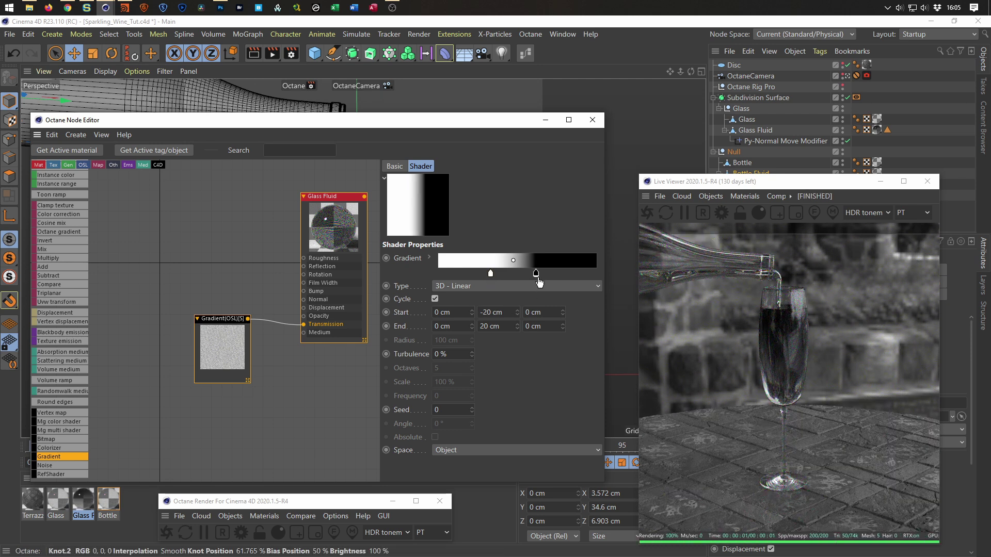
click(430, 259)
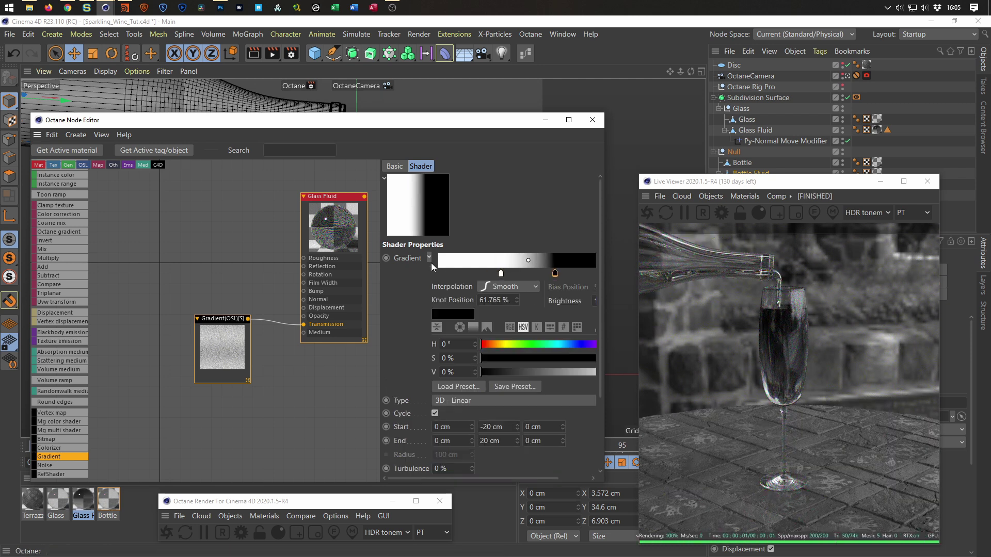
drag(510, 362, 583, 373)
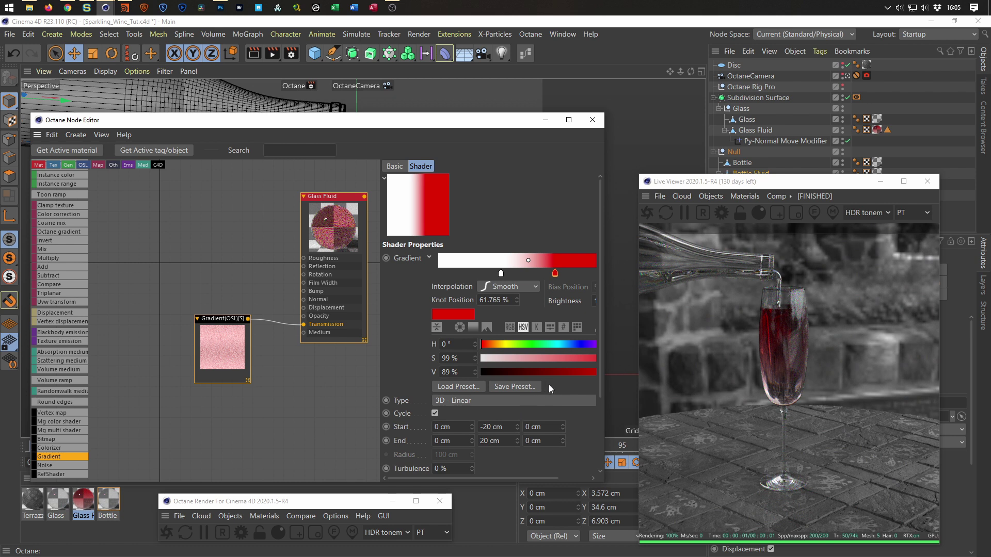
click(557, 344)
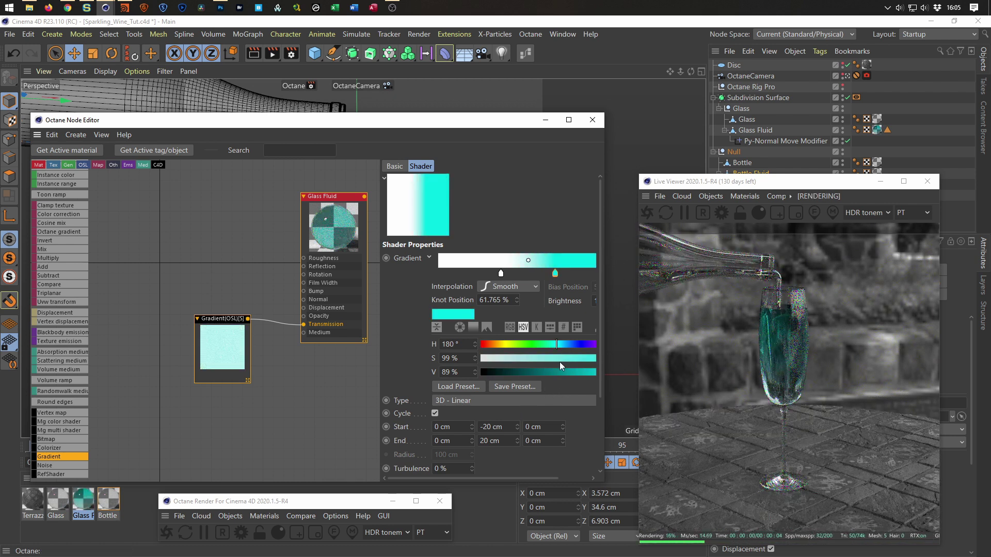
Refine the teal knot to hue 181°, saturation 82% and value 78%
click(571, 361)
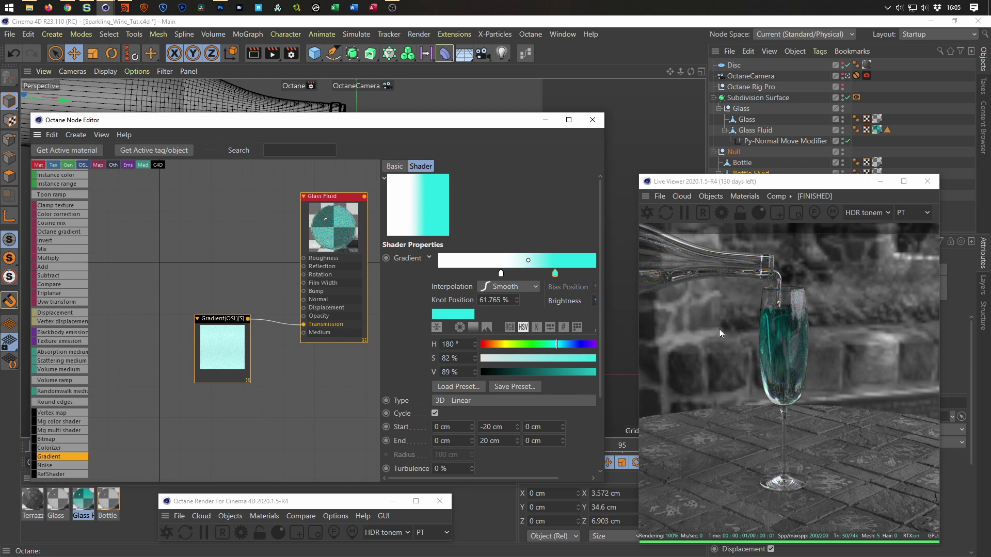
click(587, 375)
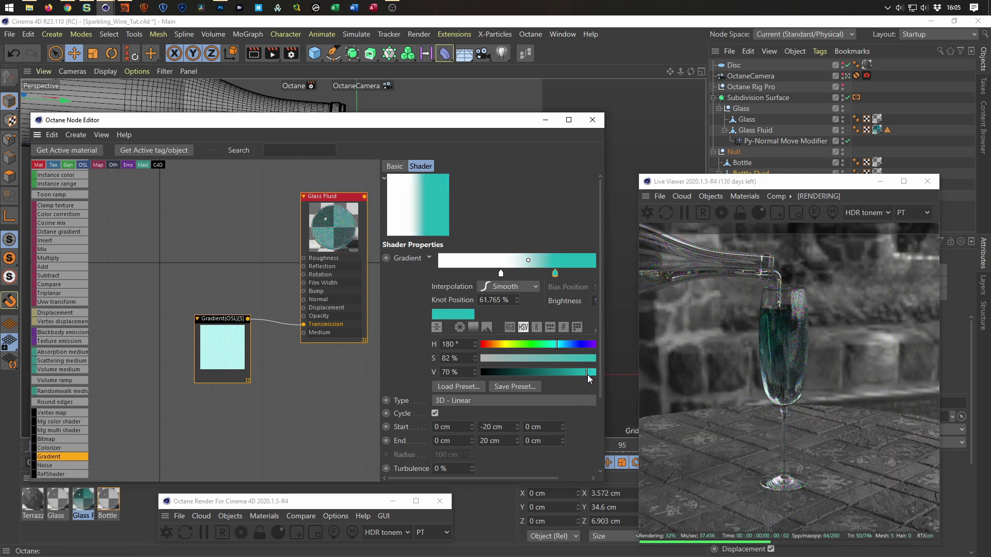
drag(587, 375, 595, 375)
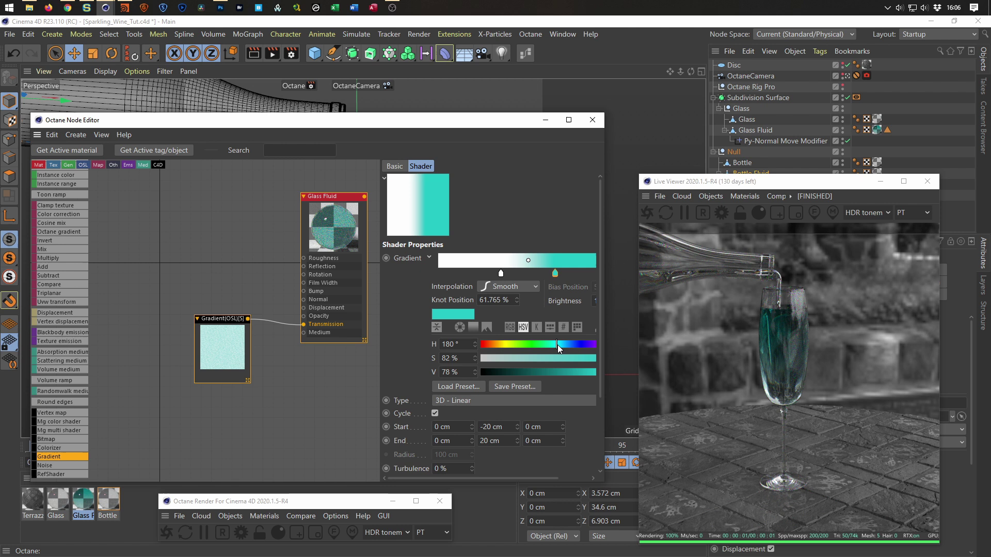
click(559, 345)
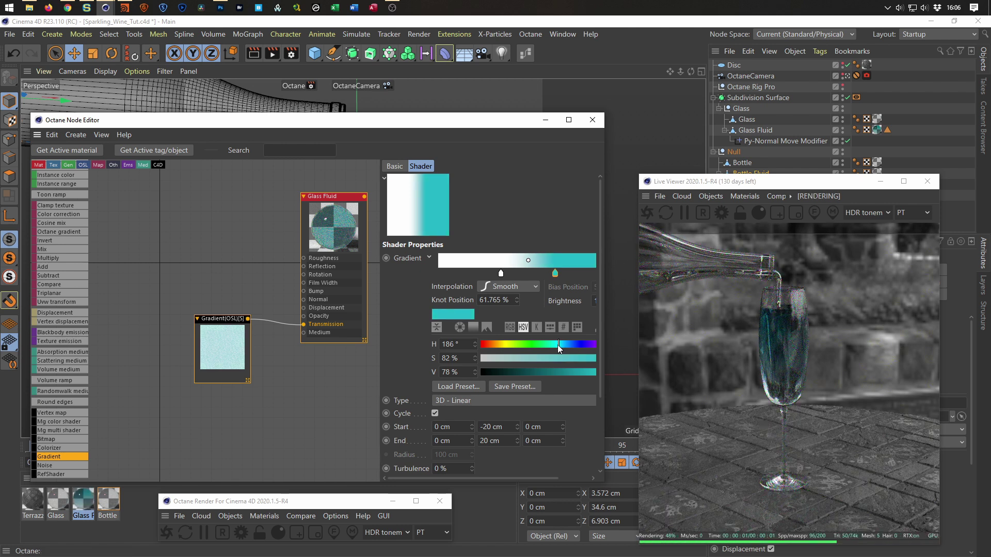
drag(558, 345, 556, 345)
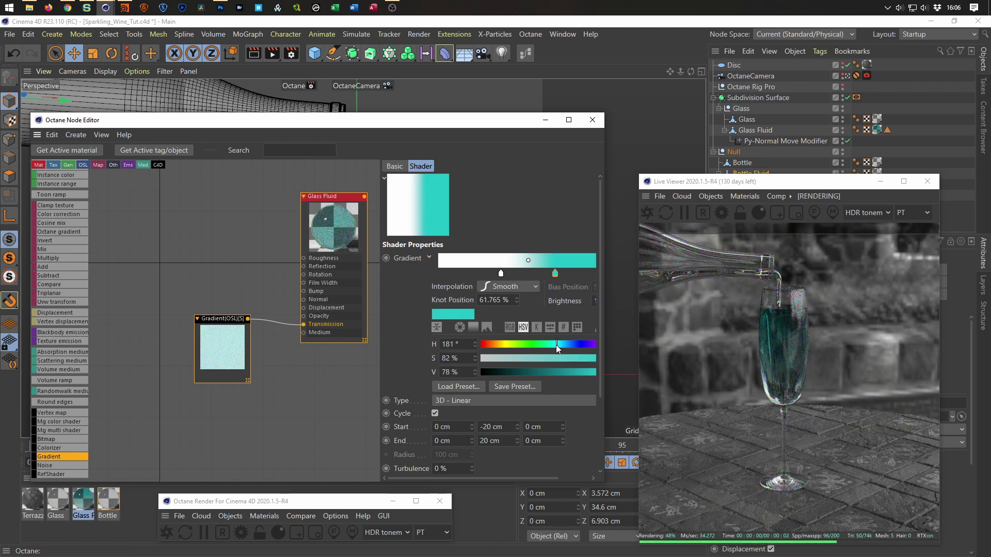
Set the gradient's teal knot colour to hue 180°, saturation 100% and value 100%
double_click(468, 344)
text(108)
key(BackSpace)
key(BackSpace)
text(80)
key(Return)
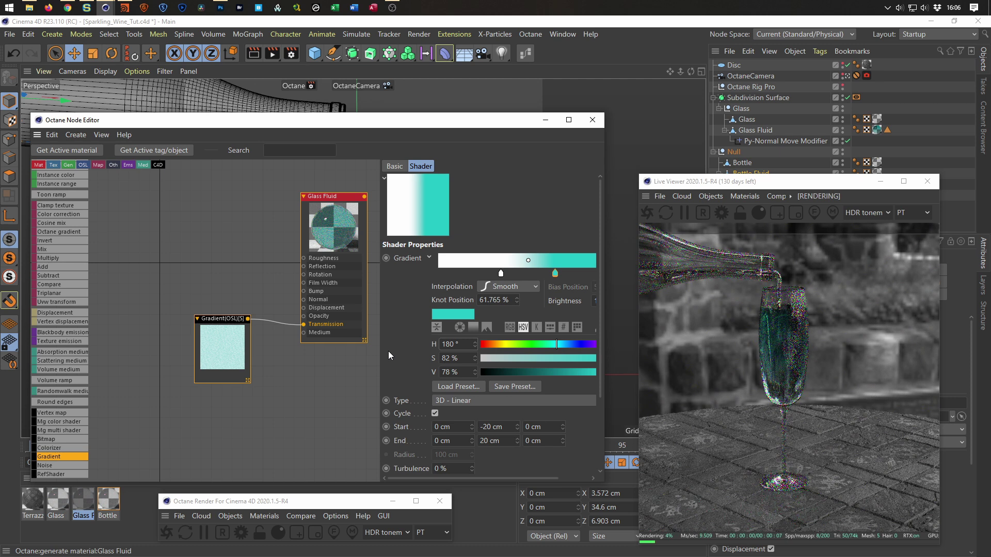
double_click(449, 359)
text(100)
key(Tab)
text(100)
key(Return)
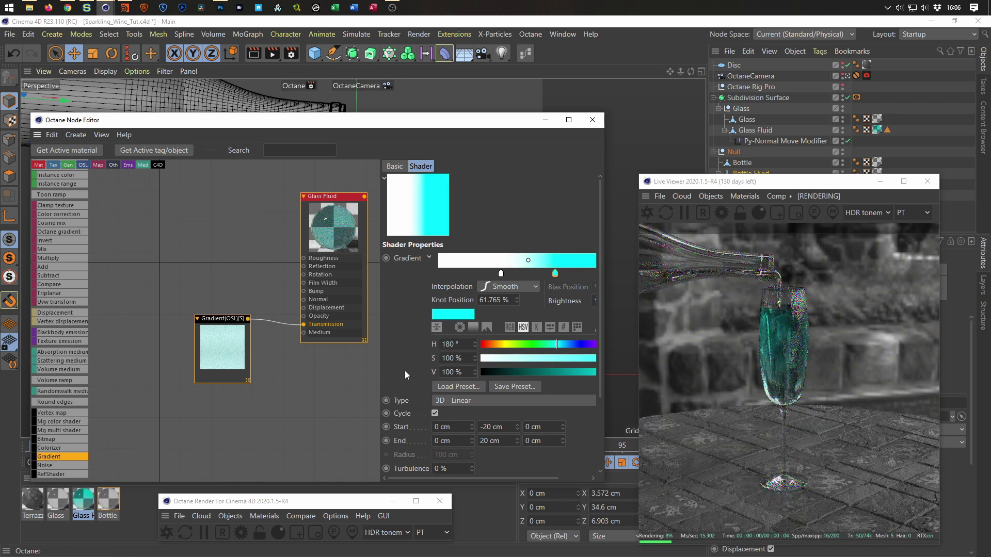
Widen the node editor's parameter area, reposition the Glass Fluid nodes in the remaining space and select the gradient node
drag(381, 370, 326, 371)
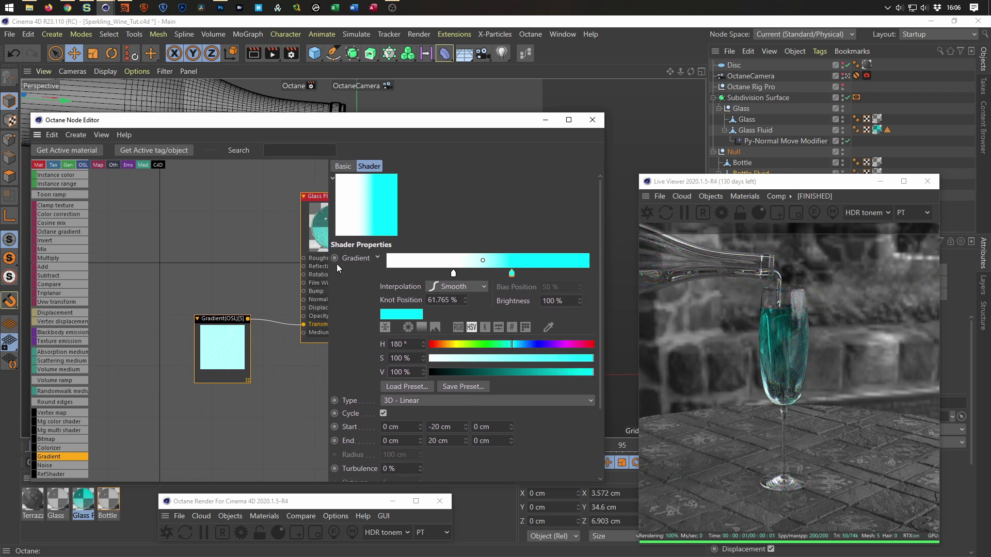
drag(313, 204, 229, 206)
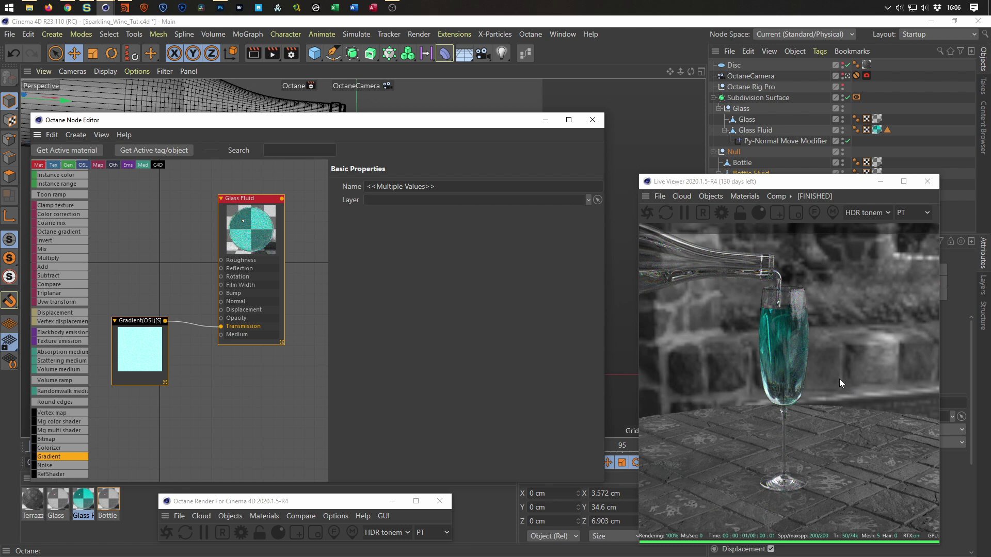
click(139, 322)
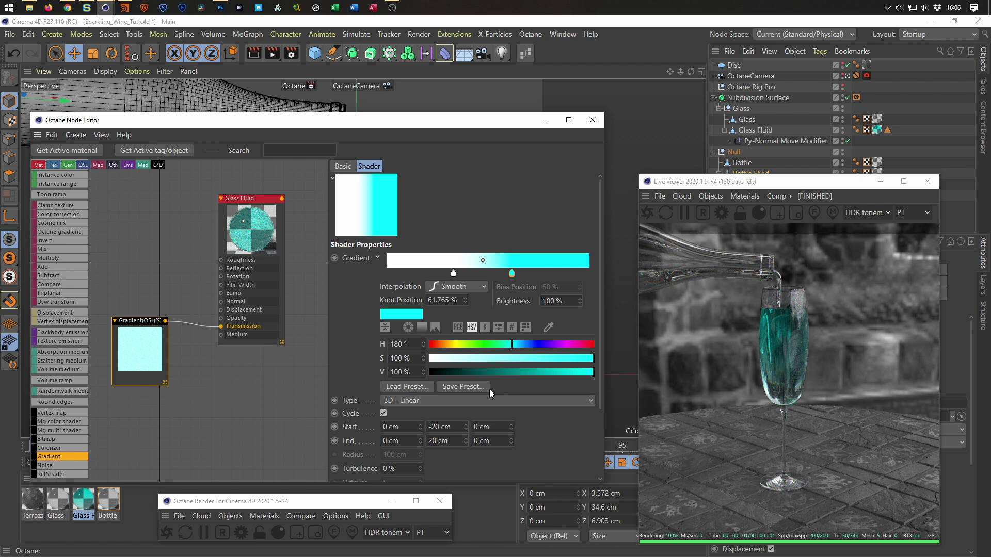
Try a Y start of -50 cm on the Glass Fluid gradient and return it to -20 cm
click(458, 426)
text(0)
key(Return)
click(436, 426)
text(-50)
key(Return)
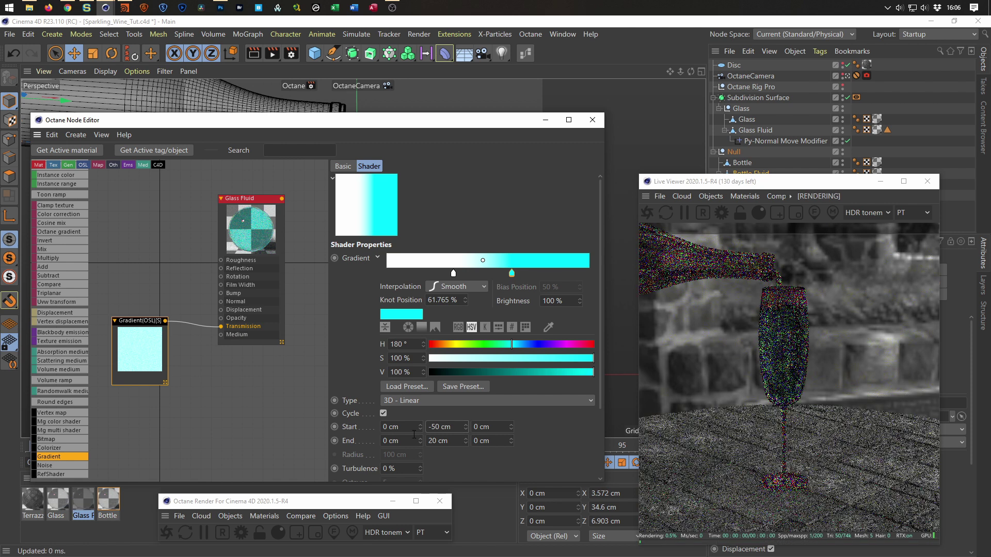
text(-20)
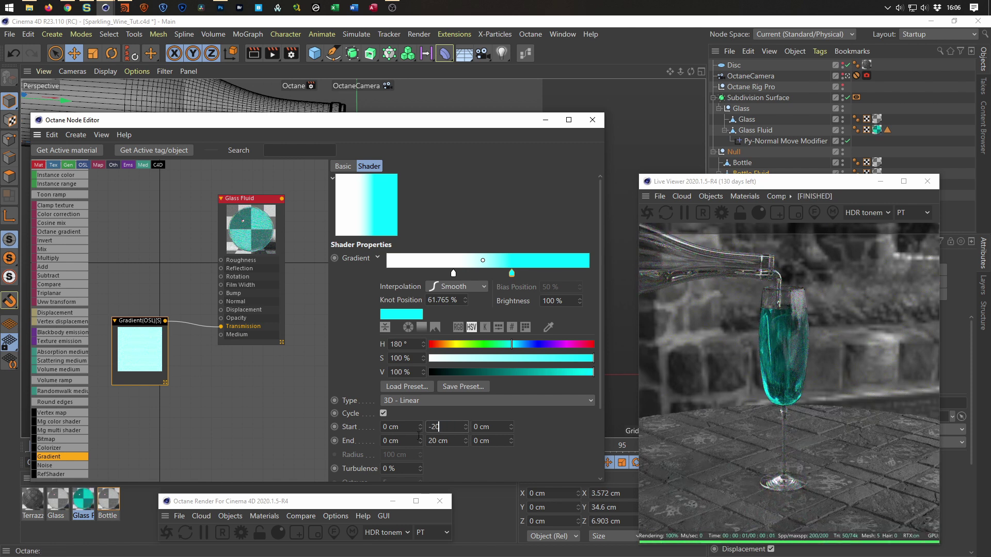
key(Return)
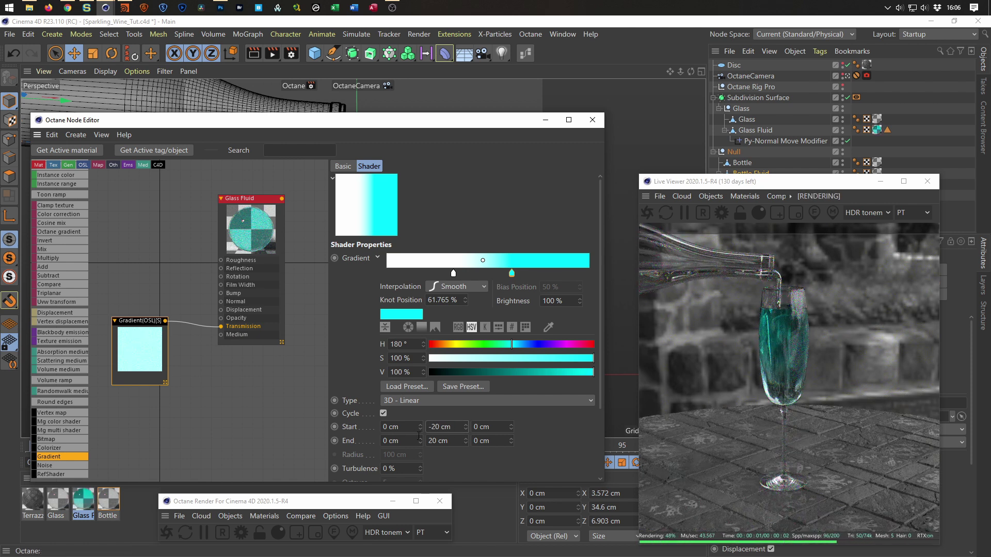
Try a Y end of 10 cm on the Glass Fluid gradient and undo it
text(10)
key(Return)
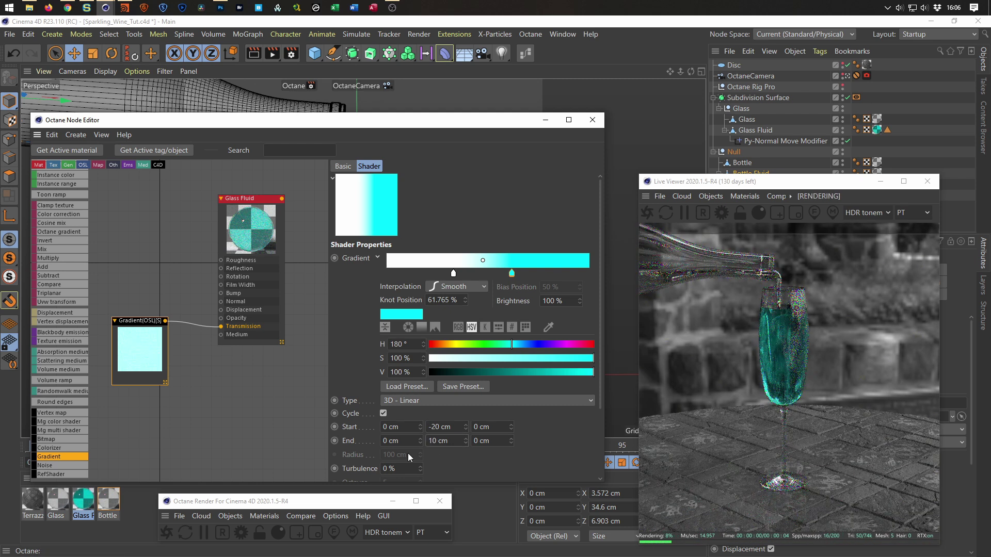
key(ctrl+z)
Save the scene and close the node editor
key(ctrl+s)
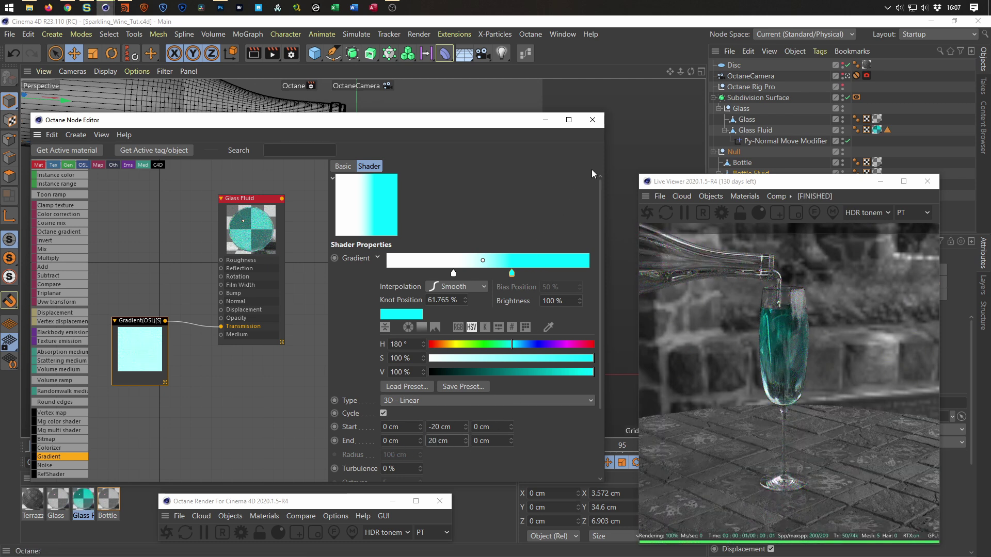
click(592, 119)
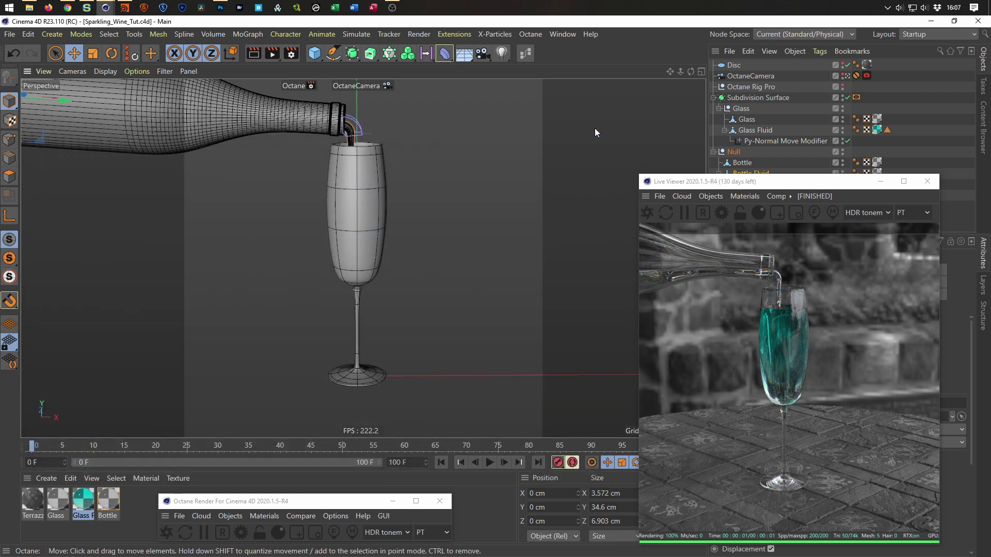
Try the Glass Fluid material on the Bottle Fluid object and restore the object's previous material
drag(769, 184, 466, 87)
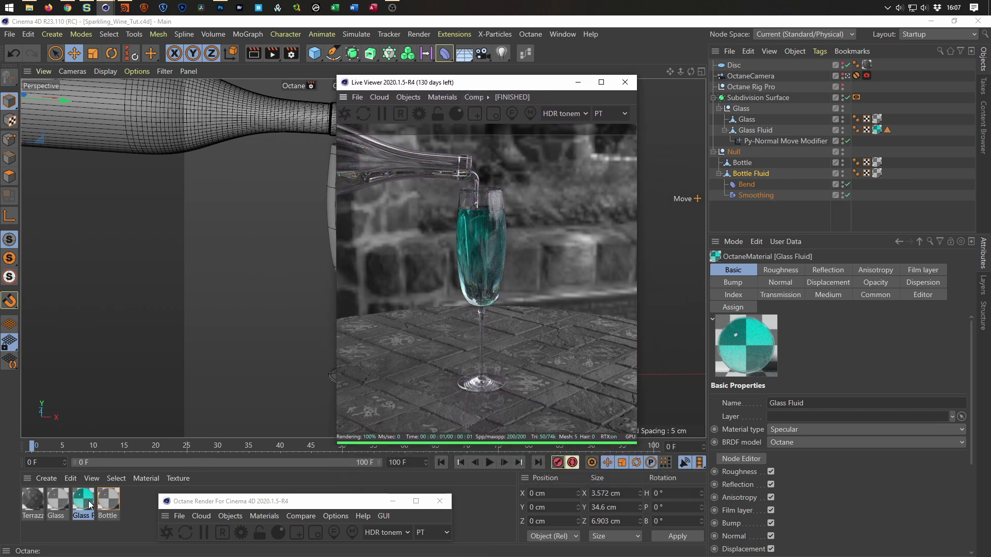
drag(90, 504, 879, 308)
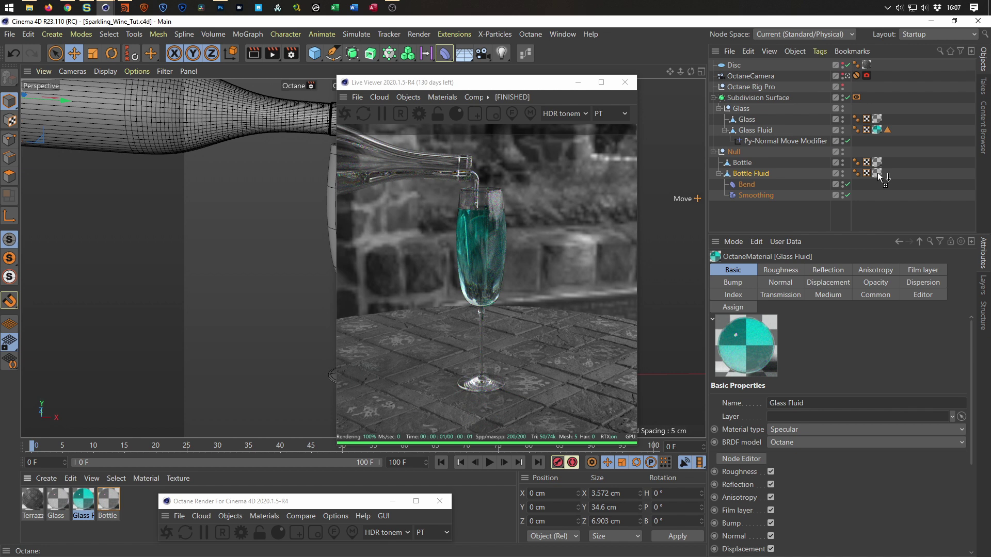
drag(880, 177, 879, 176)
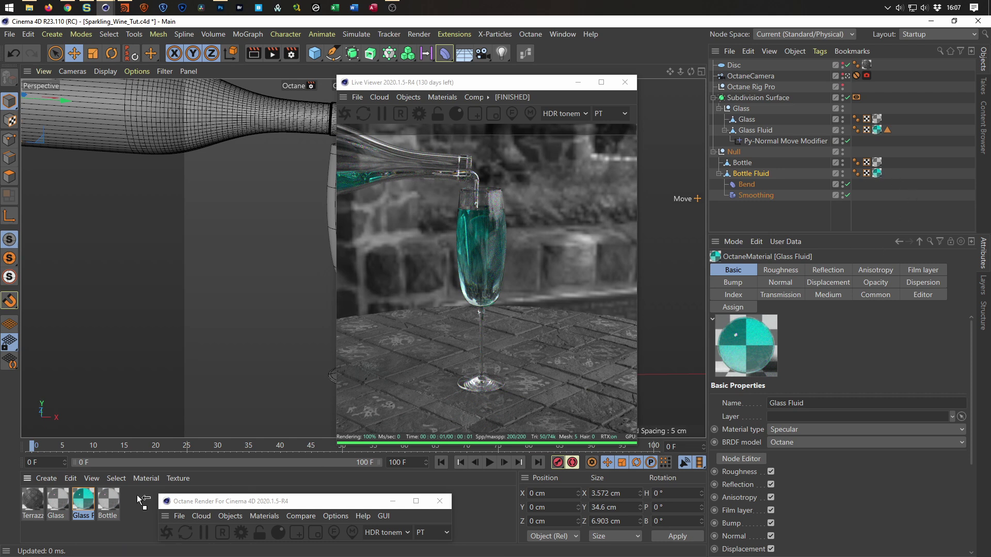
drag(887, 202, 877, 175)
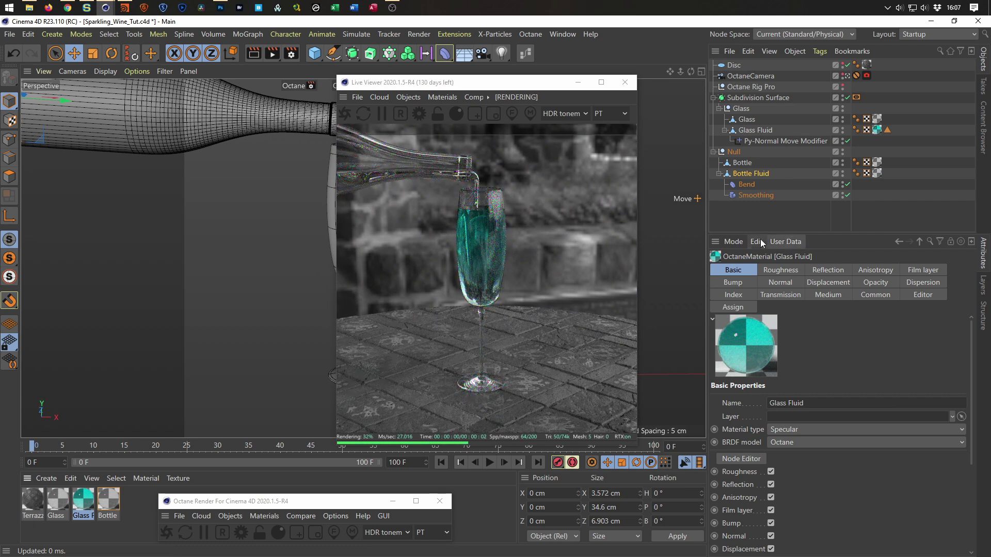
Replace the old bottle fluid material with a duplicate of the Glass Fluid material renamed Bottle Fluid
click(108, 500)
key(Delete)
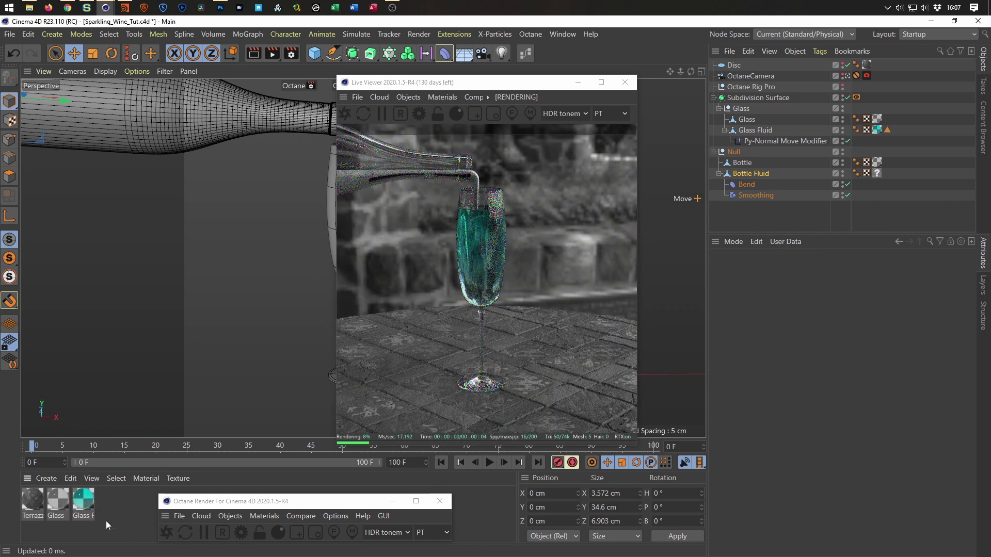
click(83, 499)
ctrl+drag(114, 504, 110, 521)
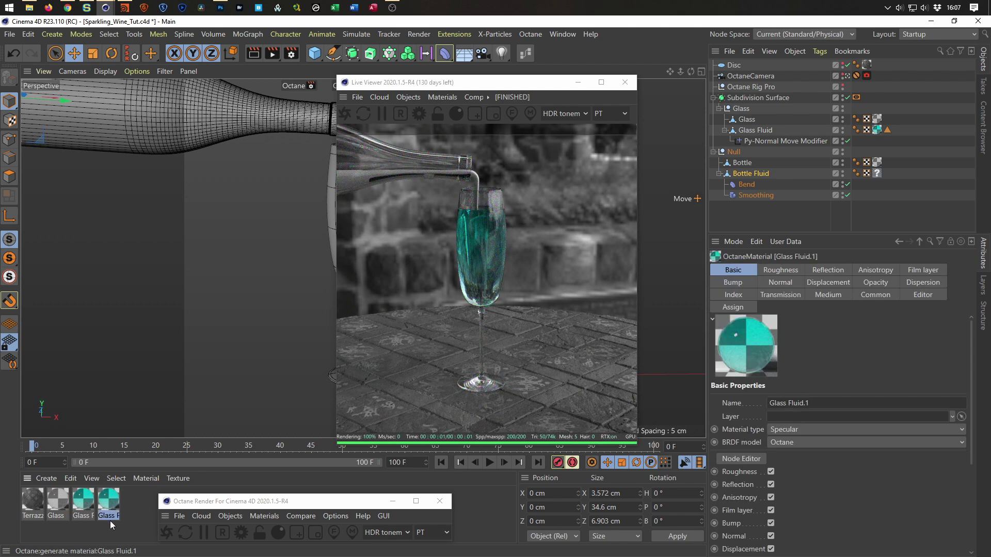
double_click(107, 516)
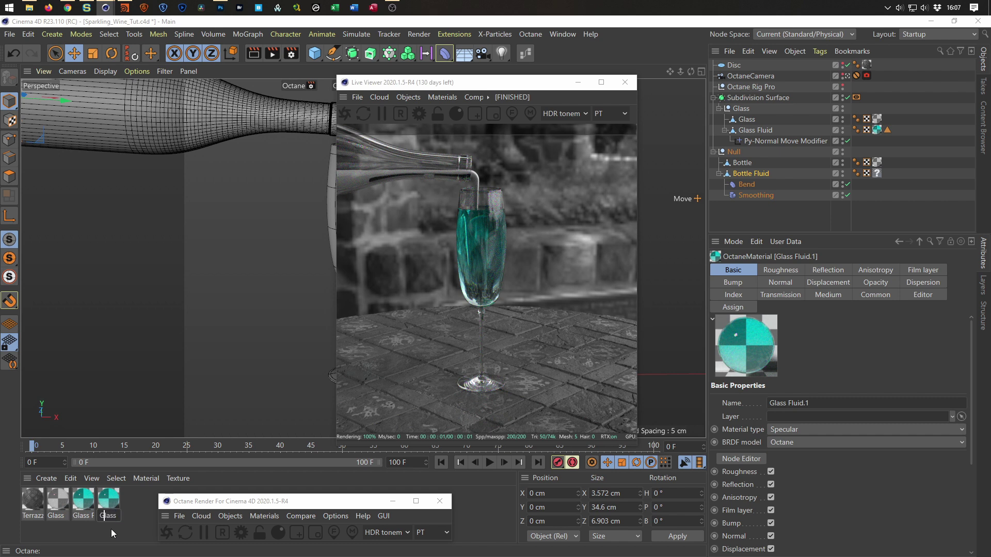
text(Bottle)
key(Return)
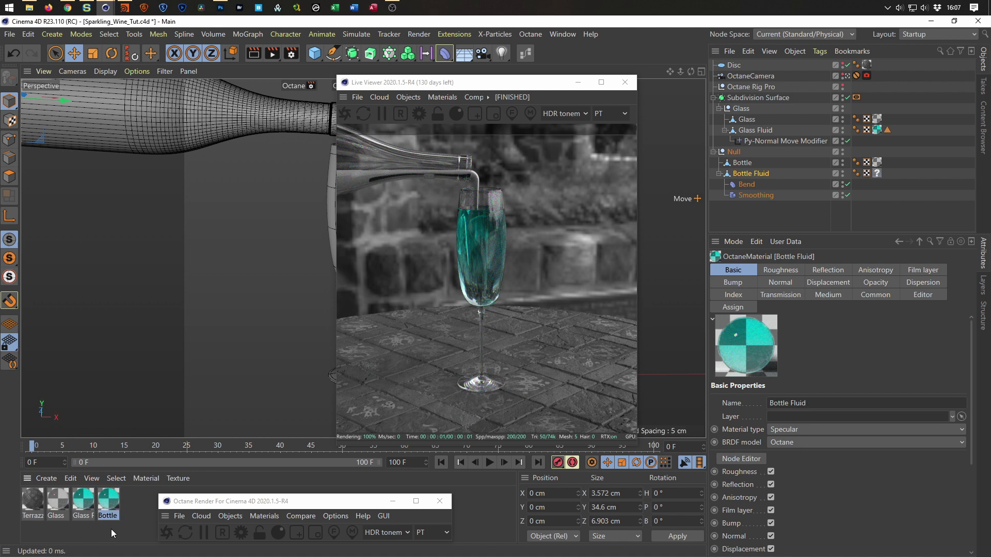
Assign the new Bottle Fluid material to the Bottle Fluid object with its node graph open beside the live render, and save the scene
double_click(108, 501)
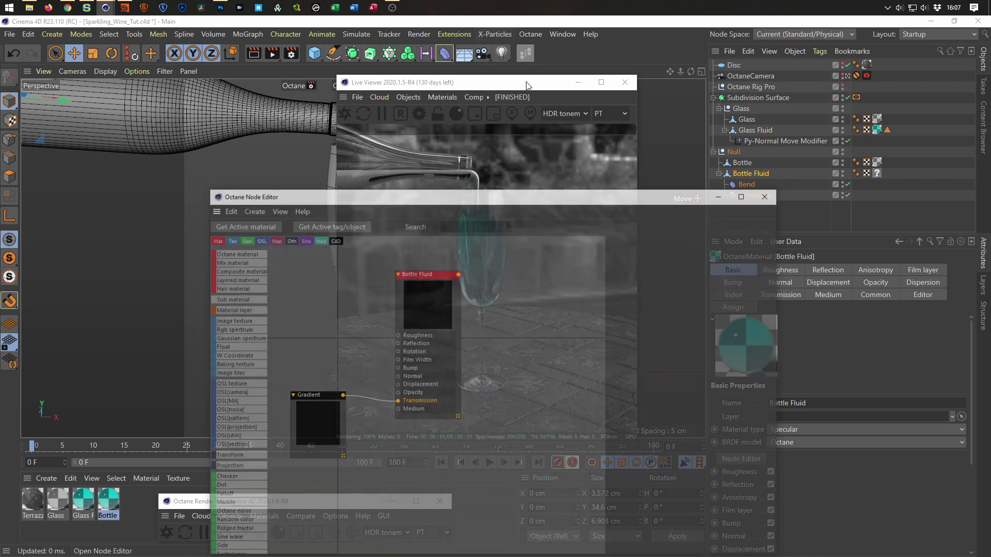
drag(498, 199, 336, 159)
drag(482, 84, 793, 199)
drag(387, 156, 371, 92)
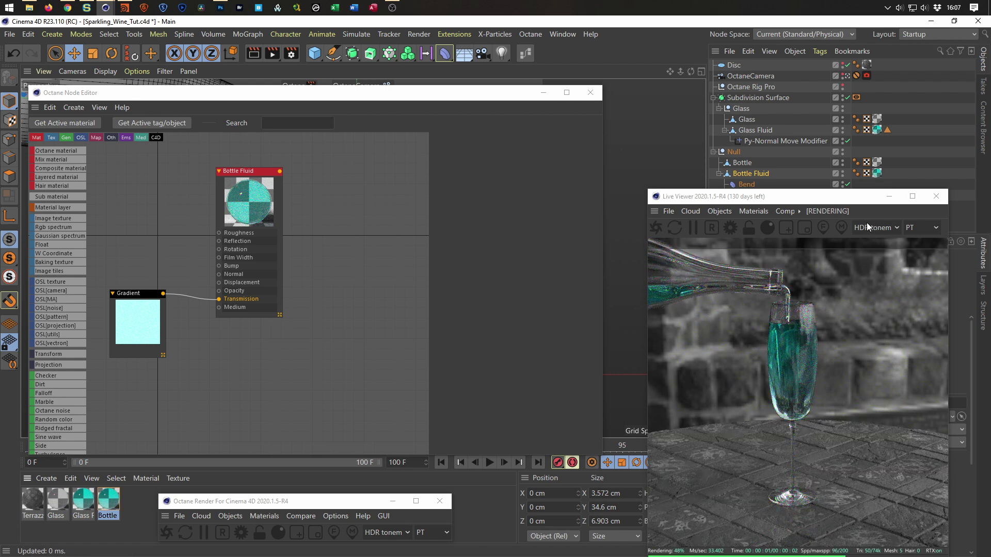
key(ctrl+s)
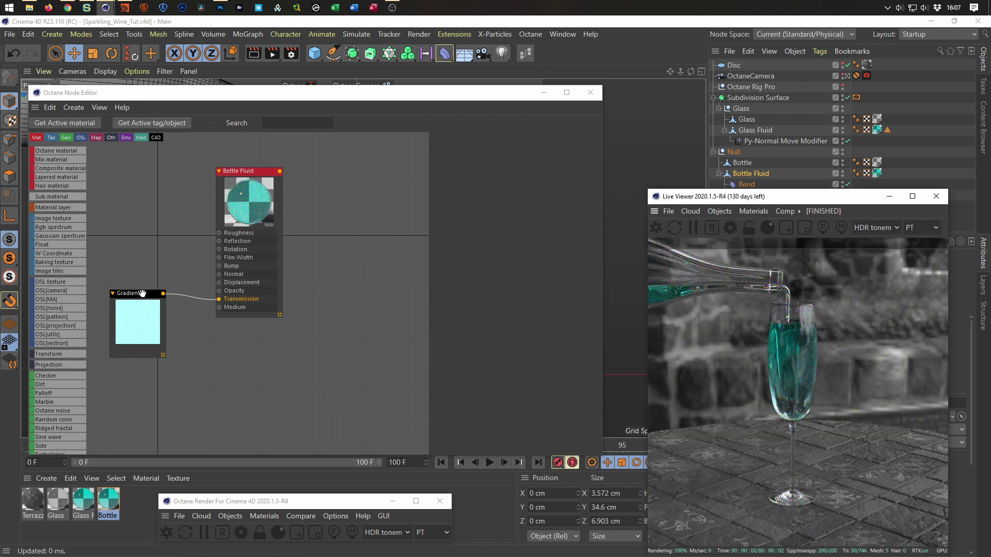
Disconnect the gradient from Bottle Fluid's Transmission and connect a new RGB Spectrum node in its place
click(142, 293)
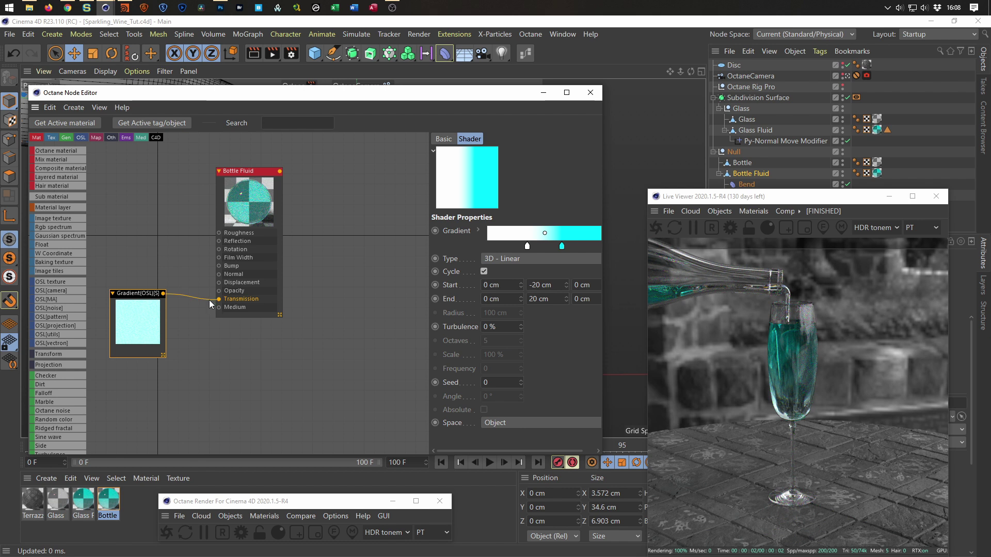
drag(211, 302, 203, 308)
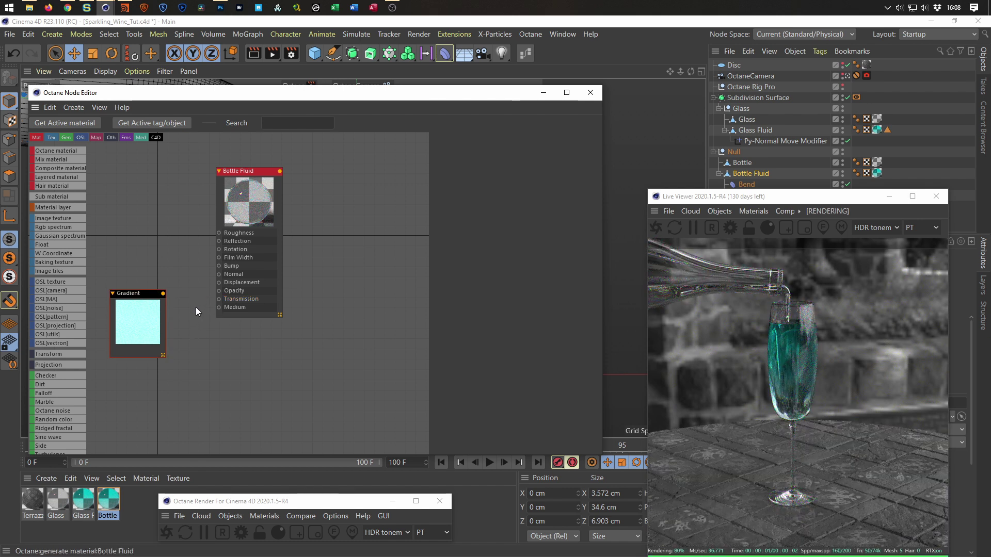
drag(139, 293, 139, 322)
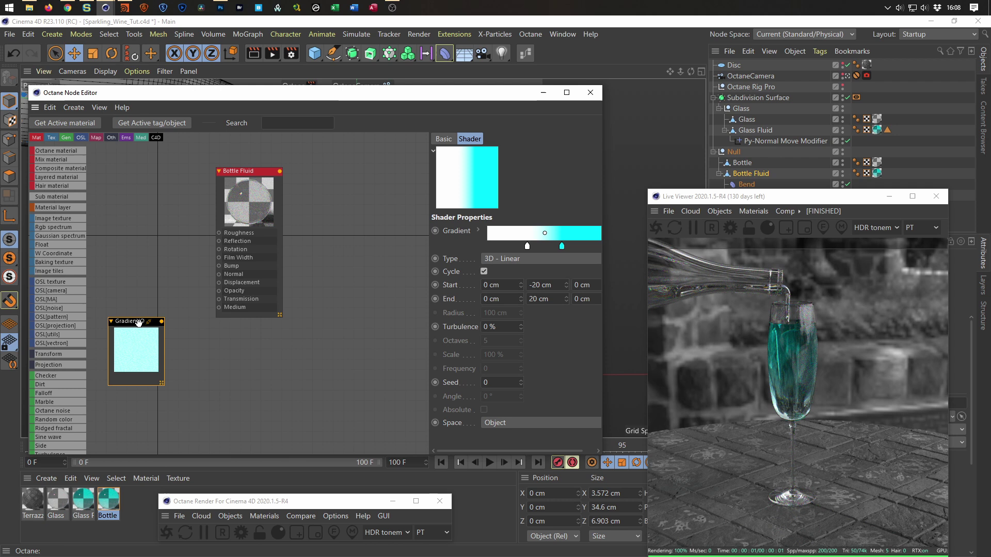
drag(215, 299, 164, 282)
click(276, 297)
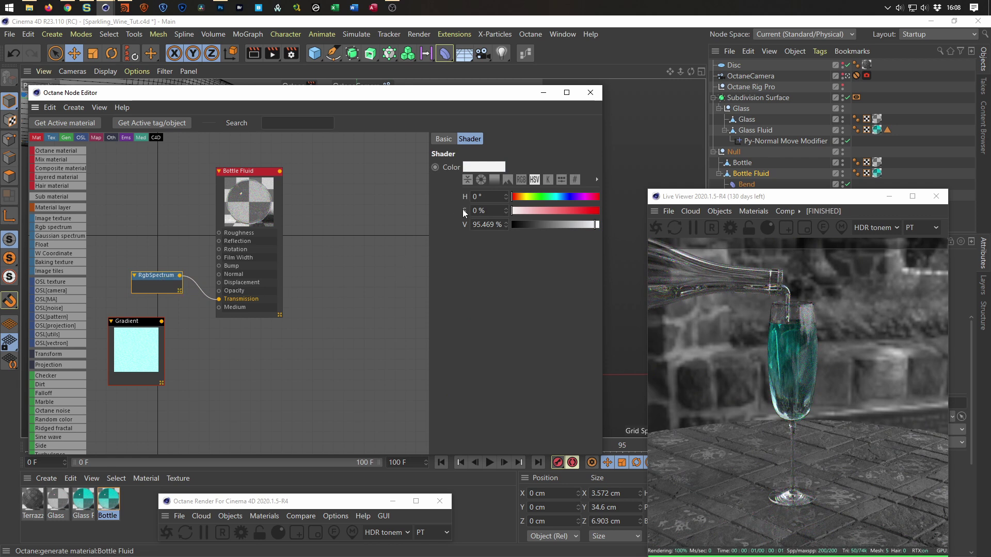
Set the RGB Spectrum colour to hue 180°, saturation 24% and value 100%
text(180)
key(Tab)
text(100)
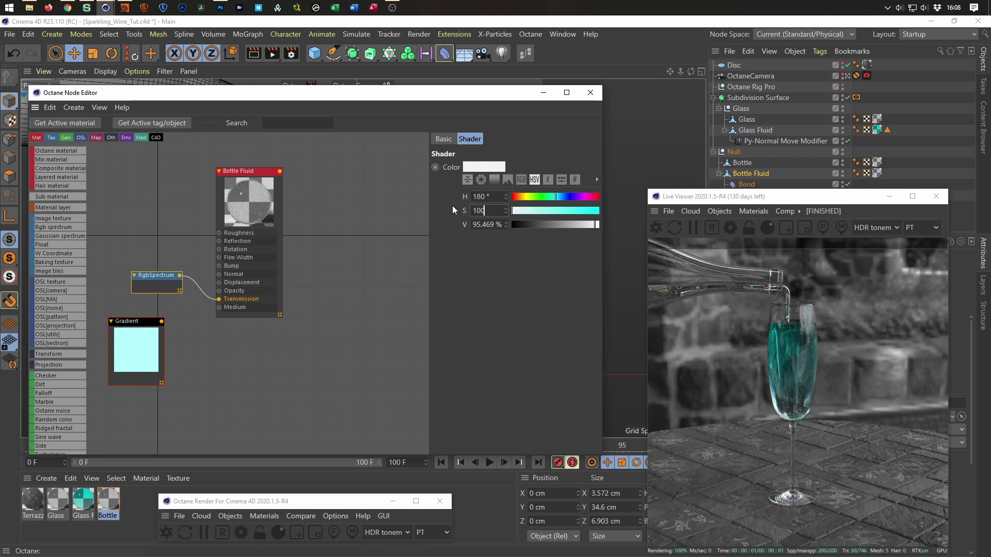
key(Tab)
text(100)
key(Tab)
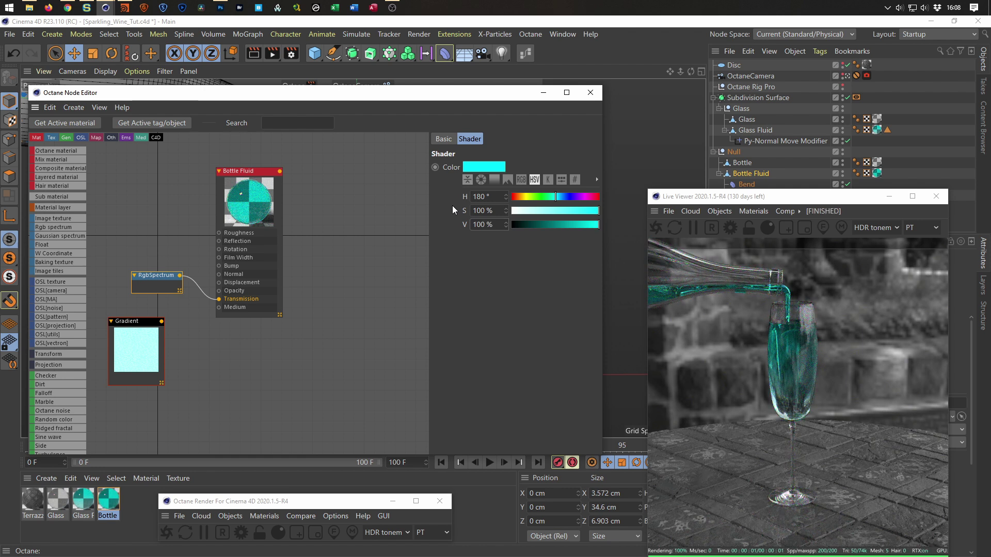
drag(599, 211, 533, 215)
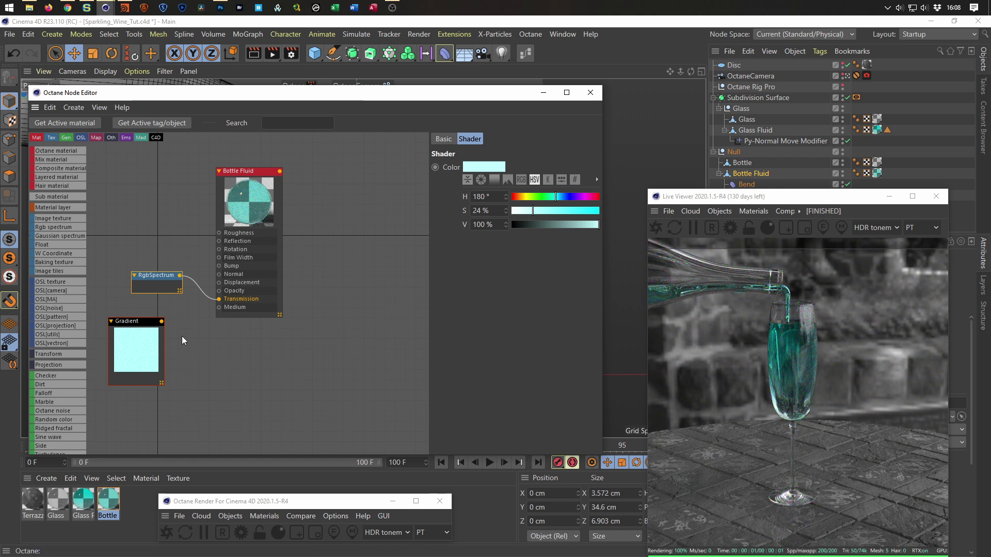
Delete the unused gradient node from the Bottle Fluid graph and reposition the RGB Spectrum node
drag(137, 323, 347, 361)
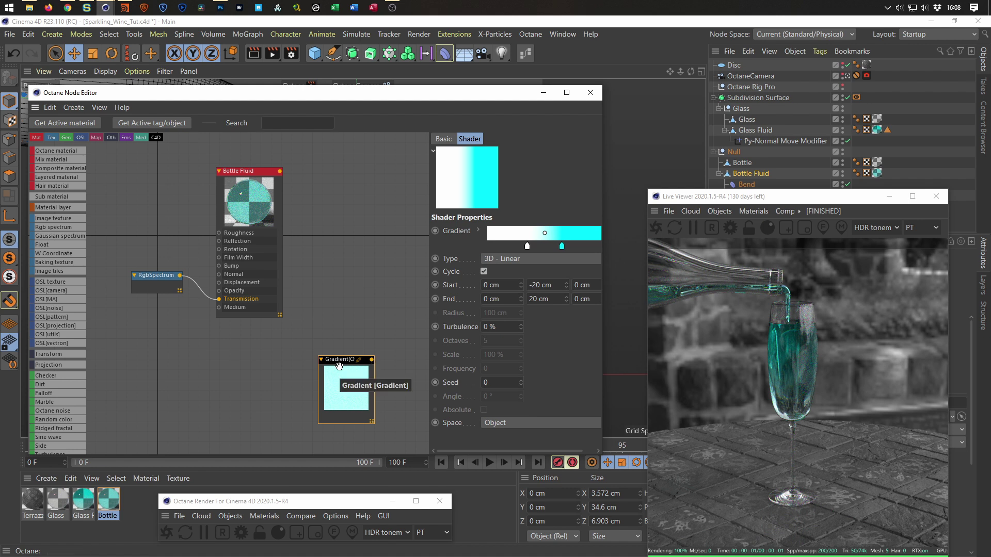
key(Delete)
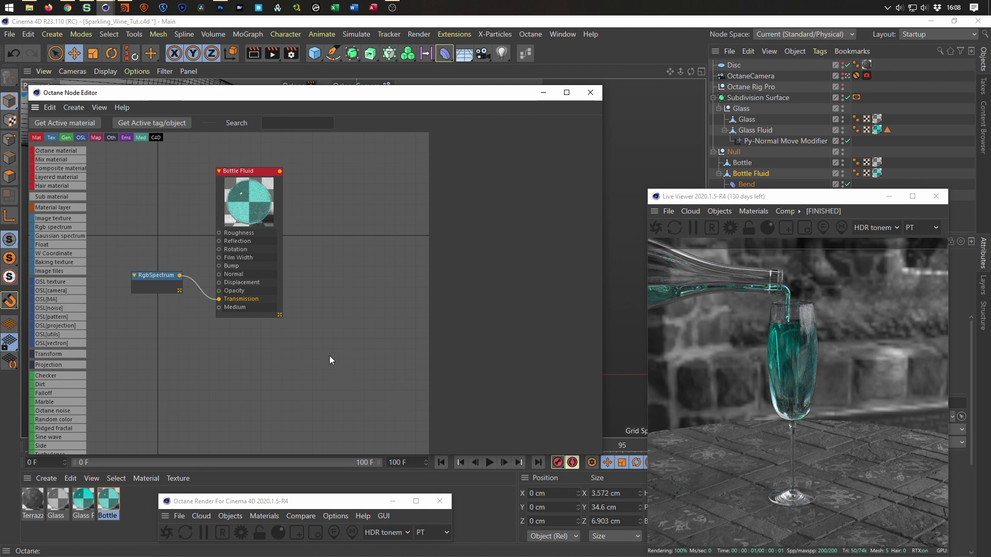
drag(155, 275, 145, 263)
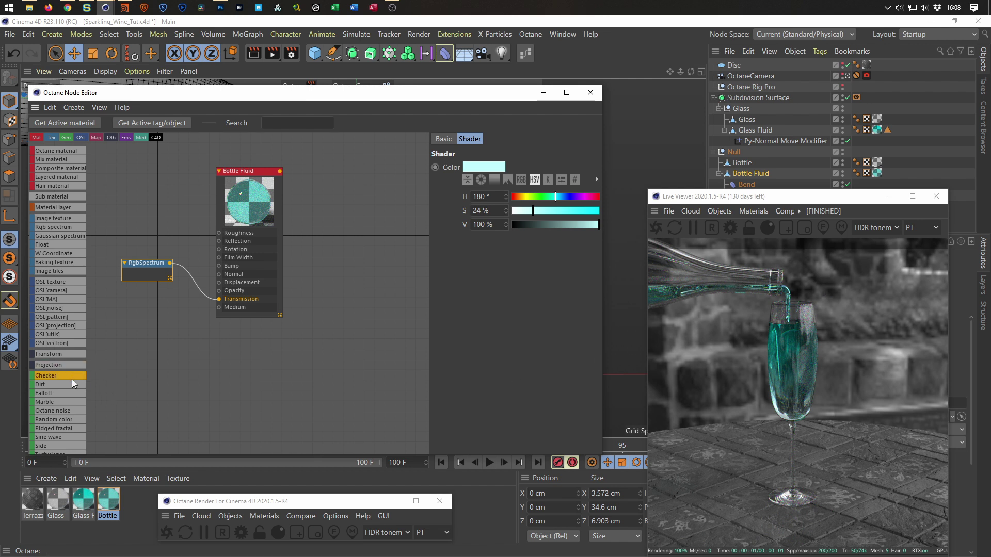
Save the scene and add a Cinema 4D Noise node below the RGB Spectrum node in the Bottle Fluid graph
scroll(68, 380, down, 5)
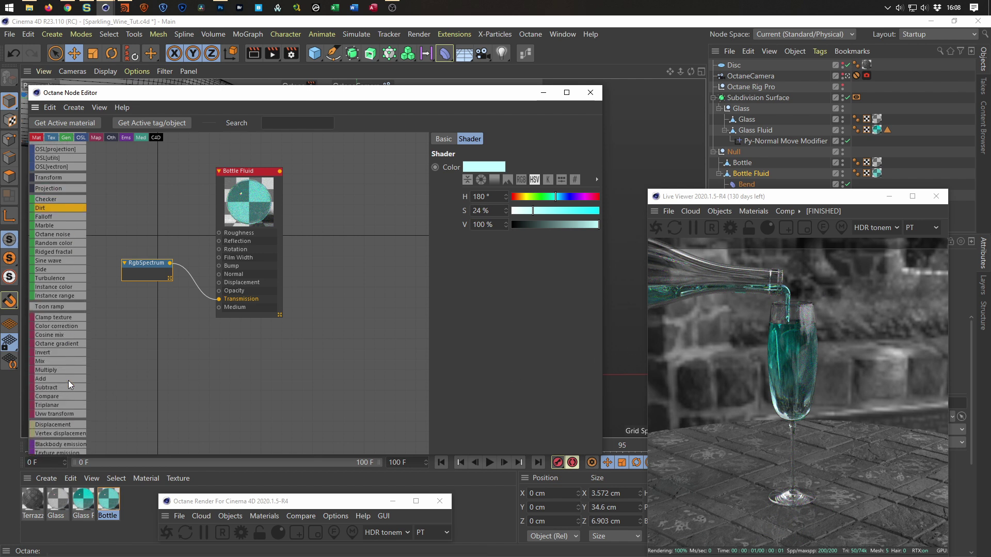
scroll(68, 380, down, 2)
key(ctrl+s)
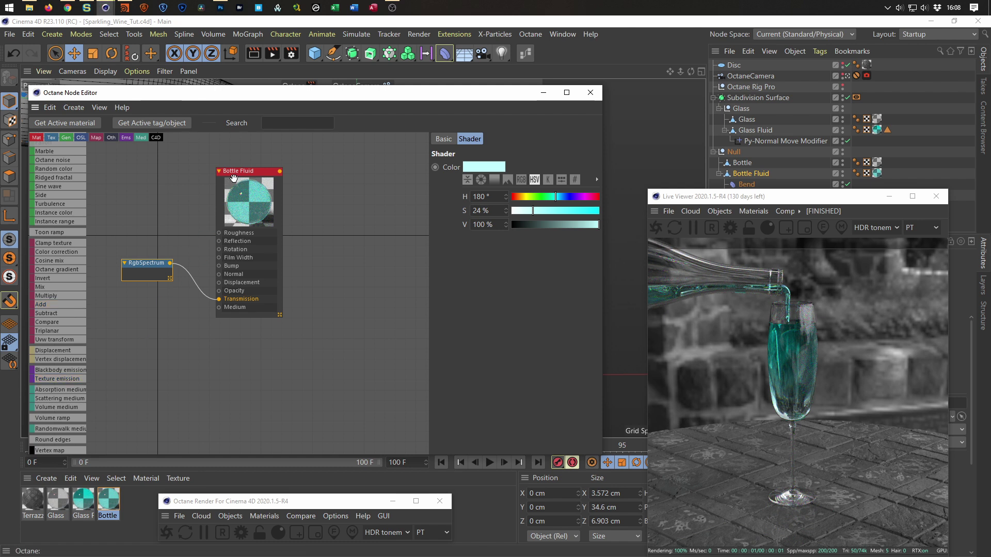
scroll(68, 432, down, 2)
drag(59, 438, 141, 347)
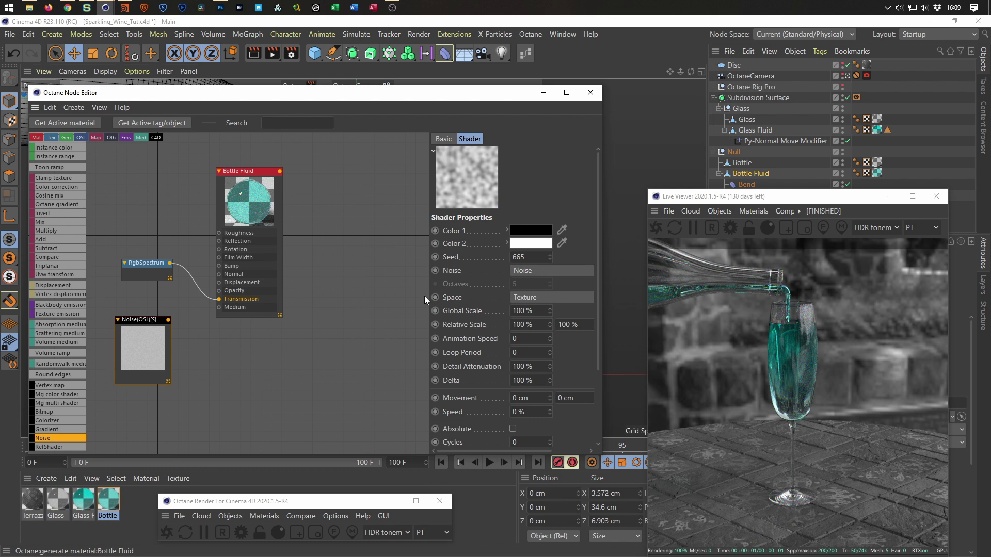
Insert an Add node between RgbSpectrum and the Bottle Fluid transmission, and connect the Noise node to its Texture2 input
drag(253, 171, 329, 177)
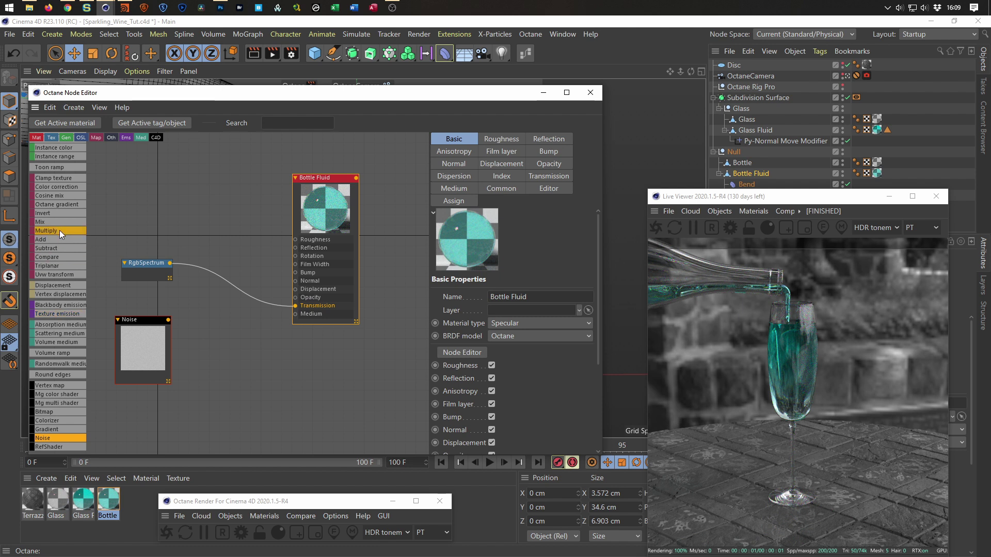
drag(226, 280, 226, 279)
drag(168, 320, 207, 334)
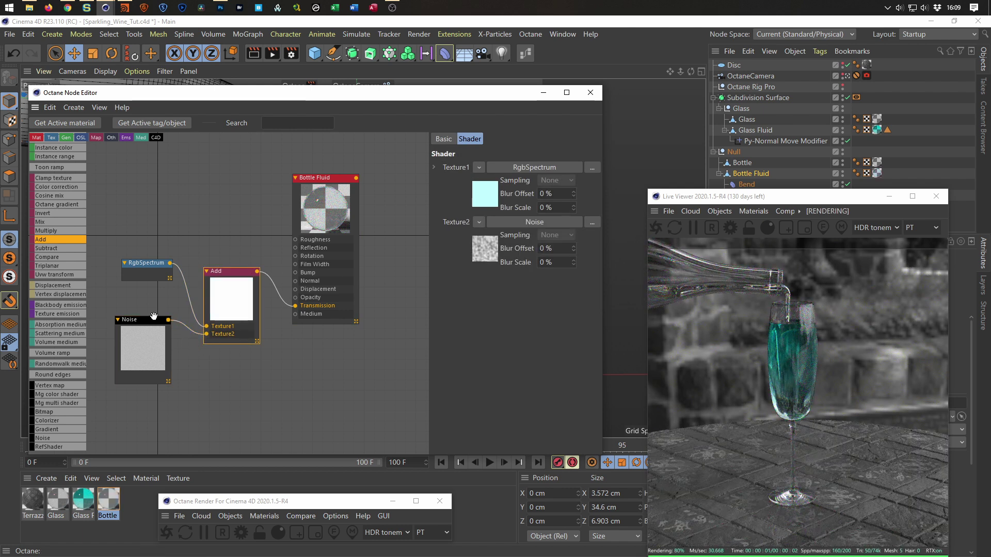
Set the Noise node's global scale to 300%
drag(153, 323, 145, 324)
click(527, 311)
text(300)
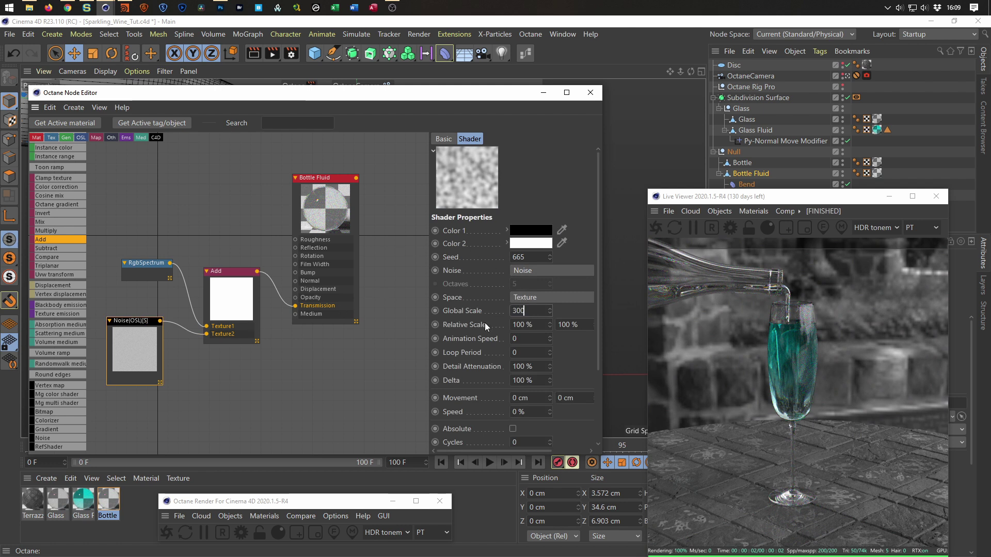
key(Return)
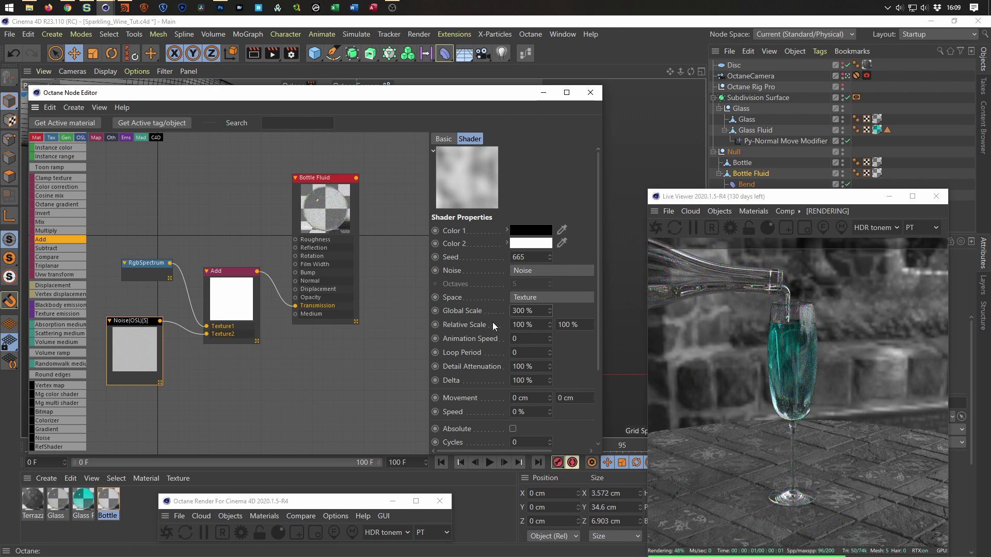
Darken the Noise node's Color 2 to a brightness value of 30%
click(508, 244)
drag(430, 278, 377, 278)
drag(586, 302, 543, 304)
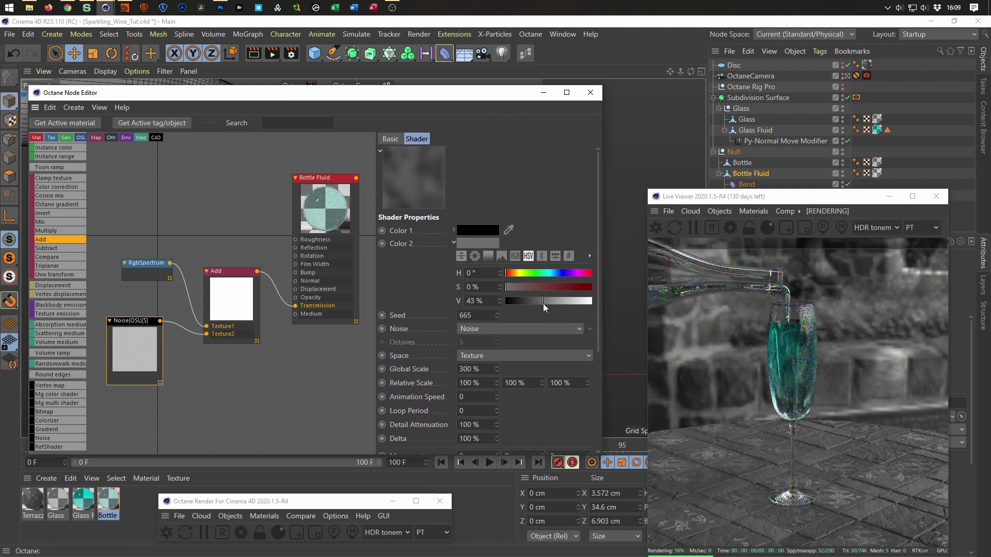
drag(539, 302, 539, 304)
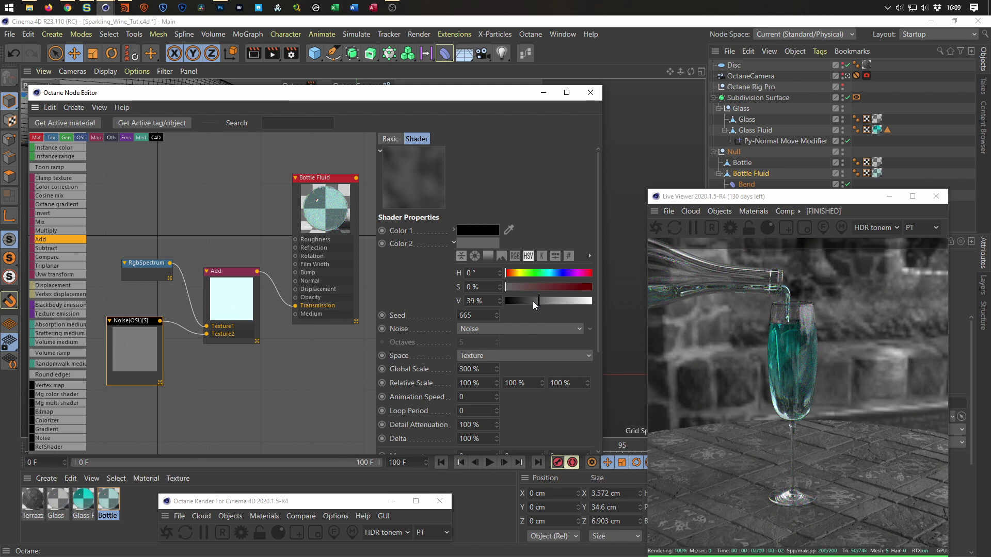
drag(534, 305, 531, 302)
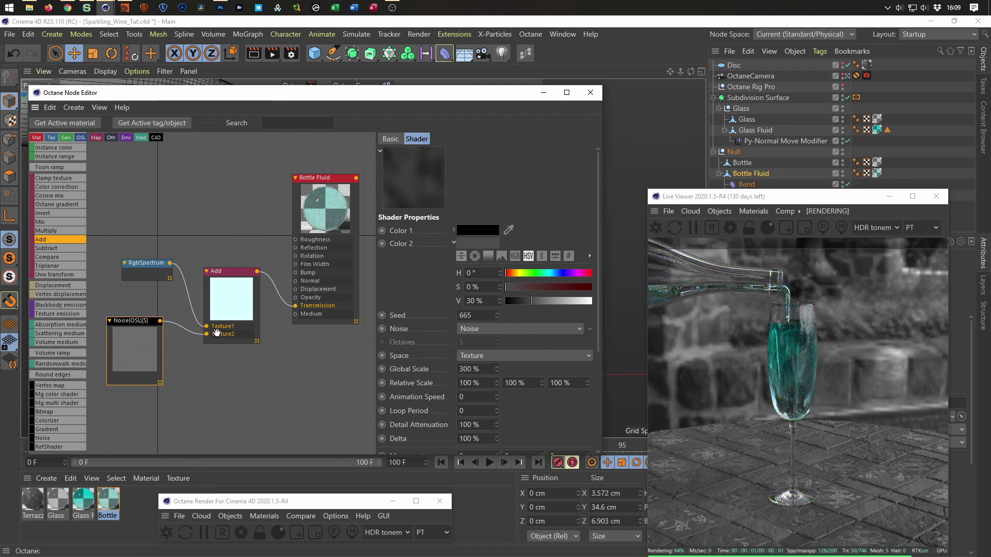
Connect the Noise node to the Bottle Fluid material's Bump channel as well and spread the nodes apart
drag(239, 277, 234, 304)
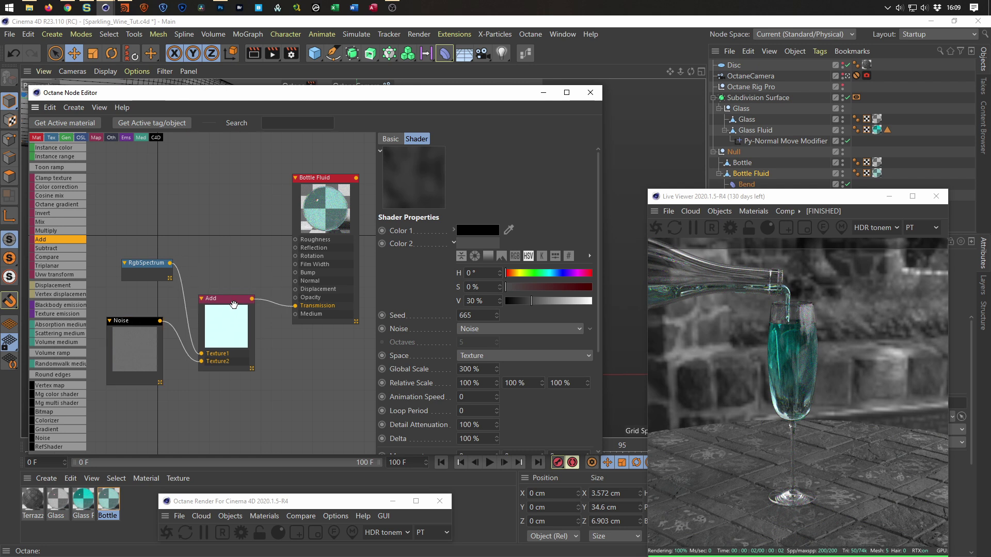
drag(160, 321, 296, 278)
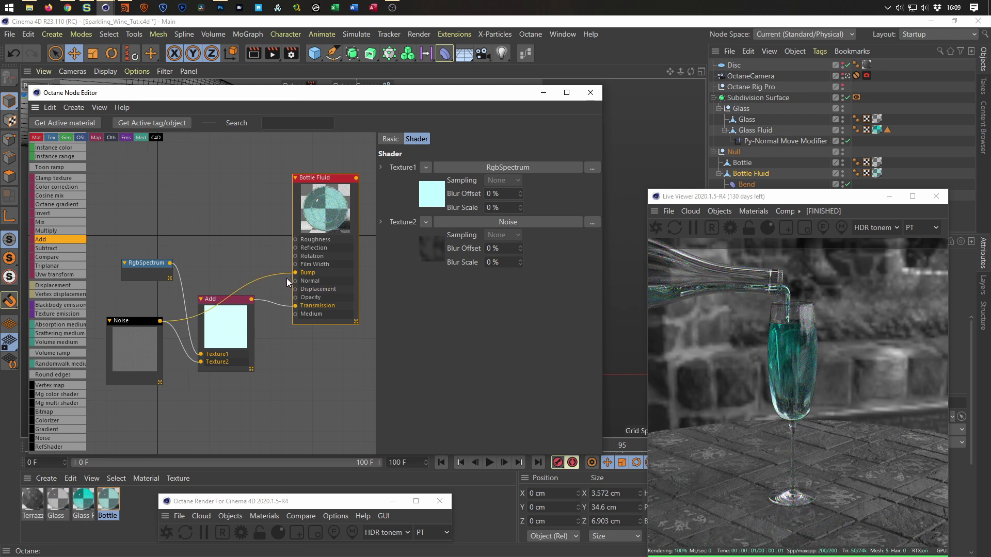
drag(132, 325, 125, 330)
drag(324, 179, 336, 145)
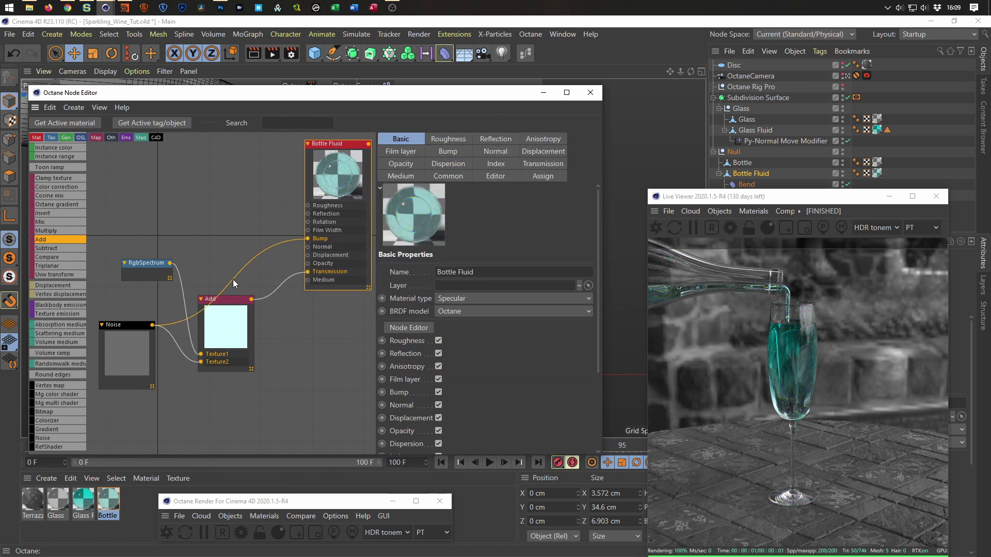
Duplicate the Noise node and feed the copy into the Bottle Fluid material's Bump channel in place of the original
click(124, 325)
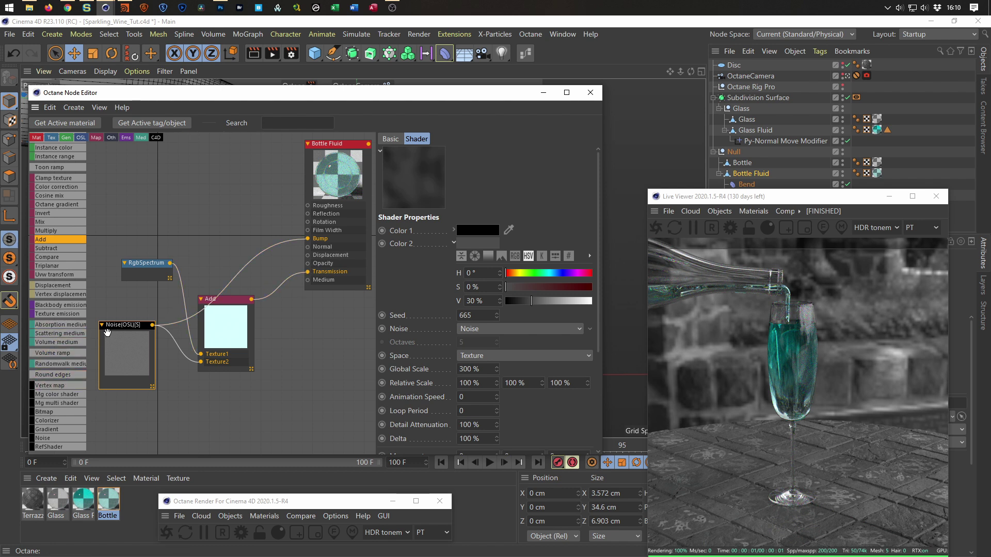
drag(117, 327, 113, 336)
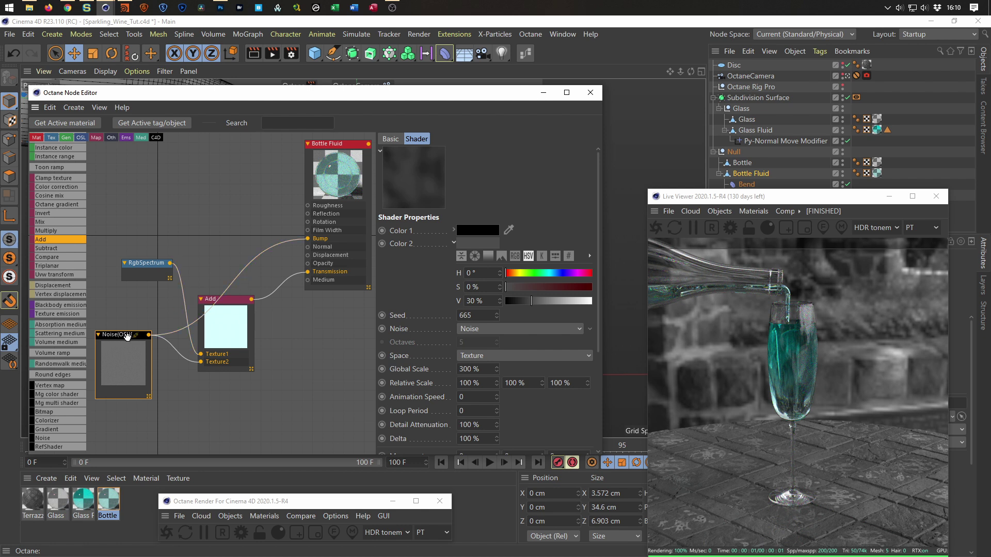
ctrl+drag(117, 337, 308, 238)
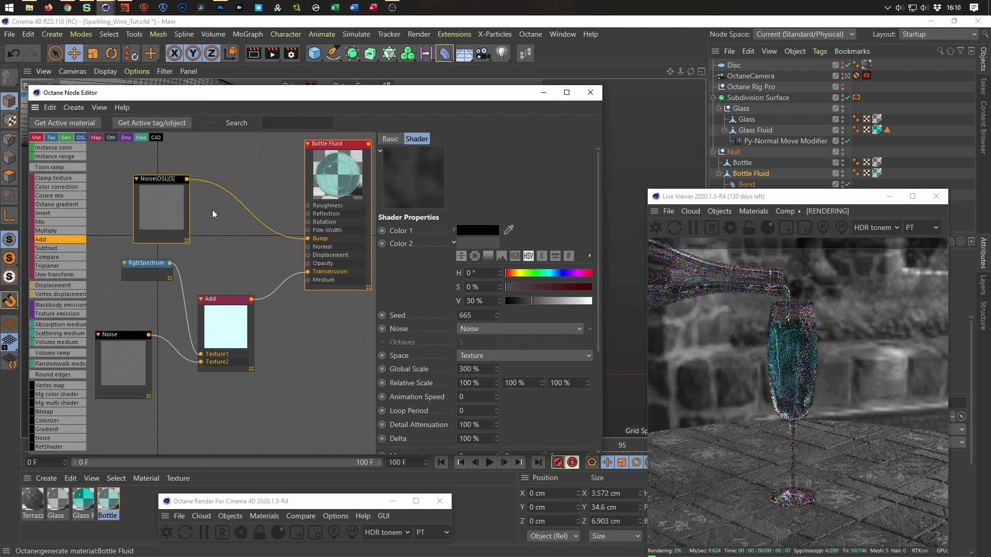
Set the bump Noise node's Color 2 brightness to 100% and its contrast to 100%
click(175, 229)
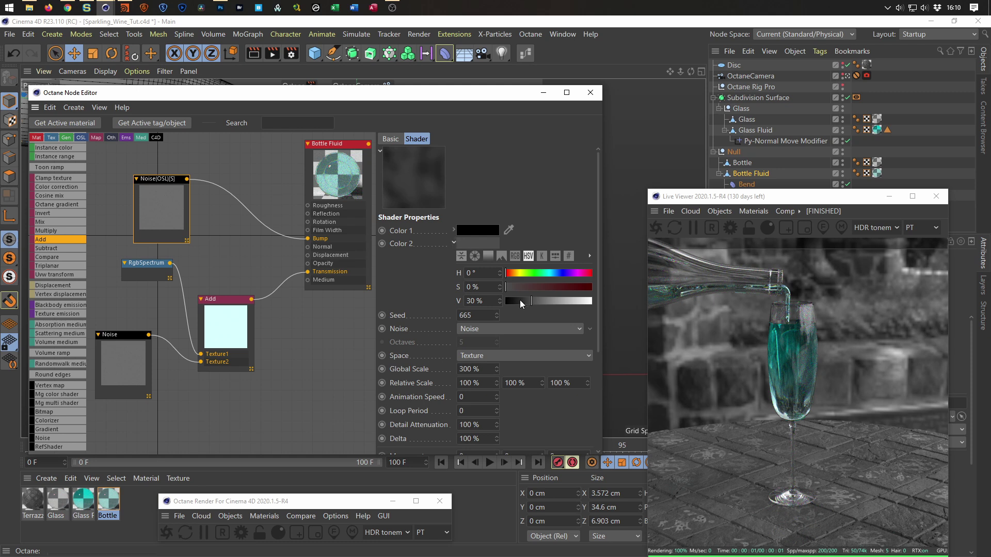
drag(519, 301, 599, 309)
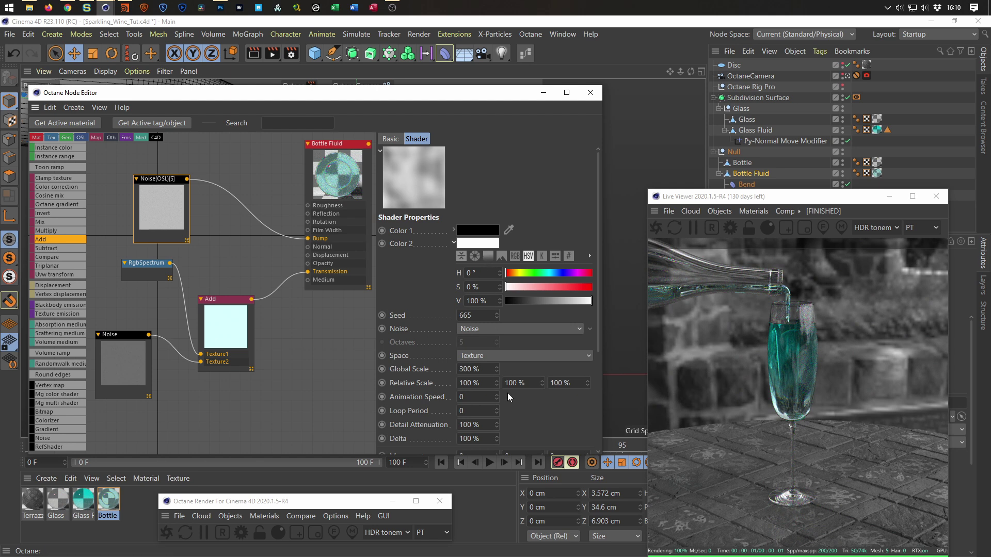
drag(597, 293, 595, 408)
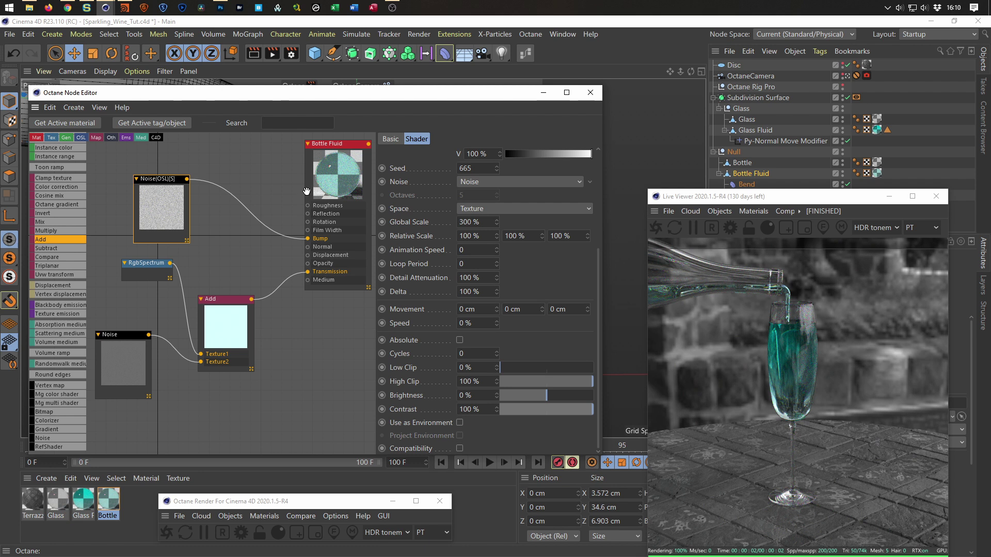
Insert a Baking Texture node between the bump Noise node and the Bottle Fluid material's Bump channel
drag(329, 144, 308, 155)
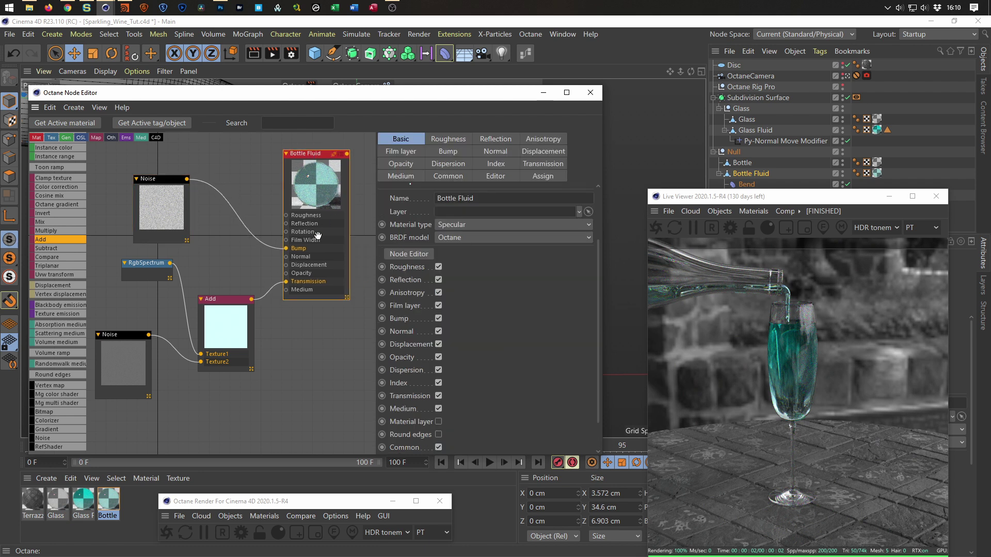
drag(179, 193, 152, 180)
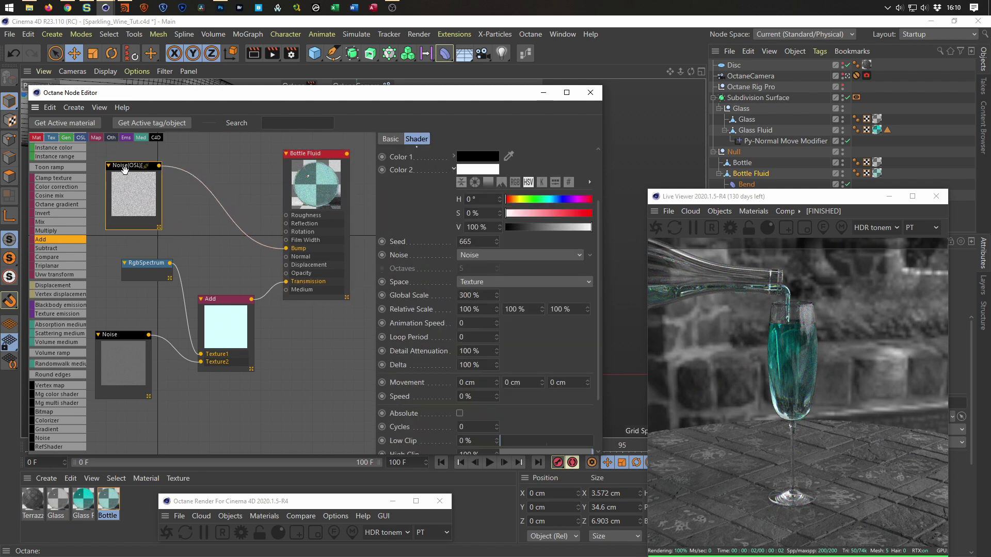
drag(284, 158, 296, 157)
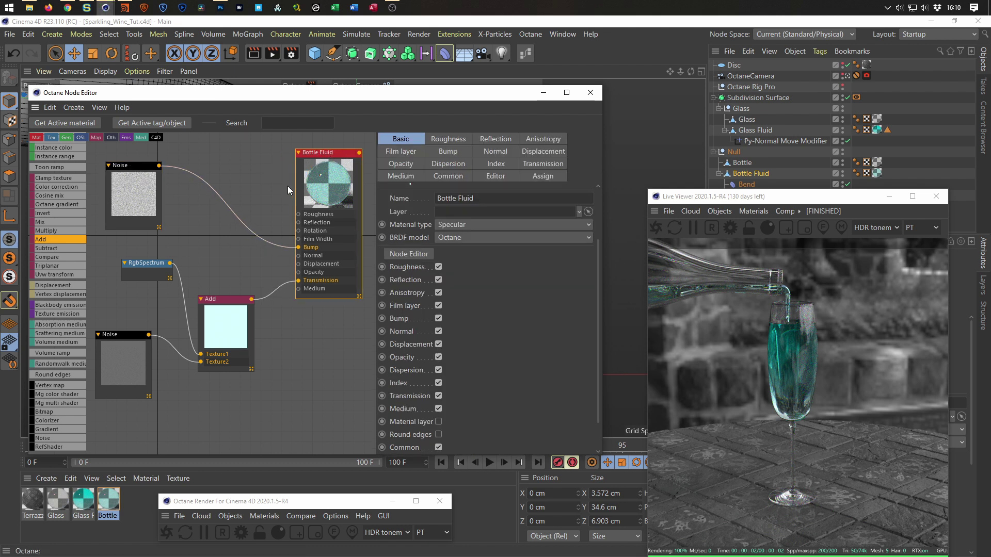
scroll(62, 222, up, 10)
scroll(62, 221, up, 5)
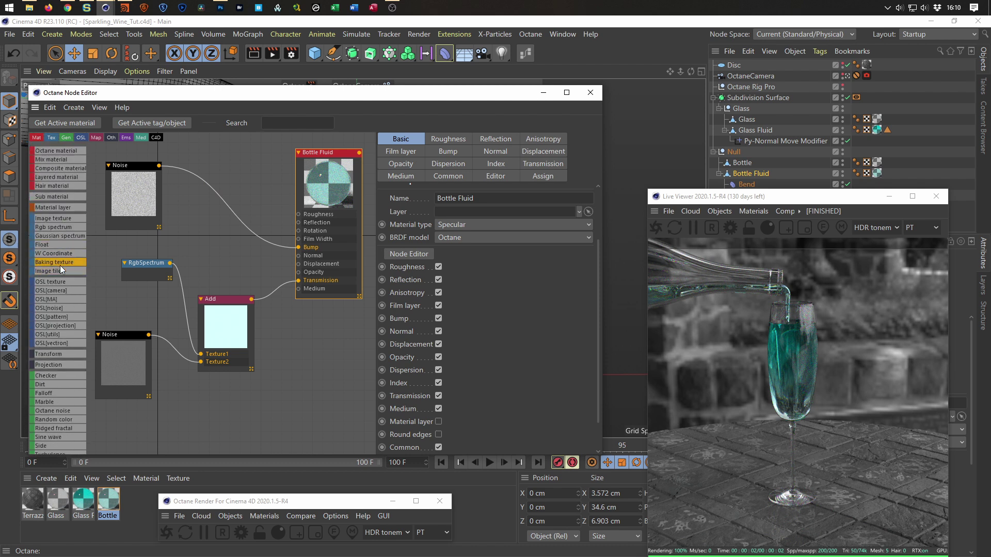
drag(228, 212, 227, 214)
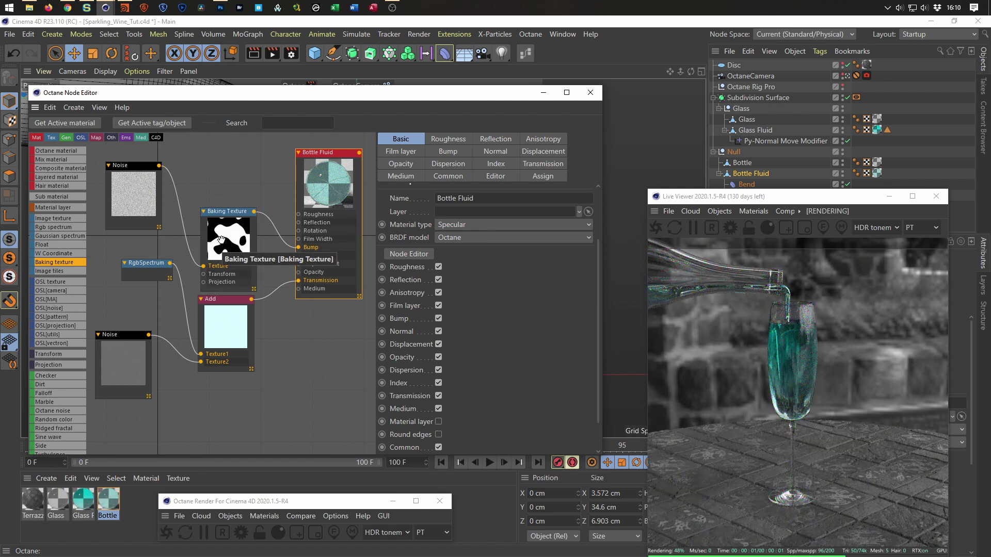
drag(221, 239, 225, 215)
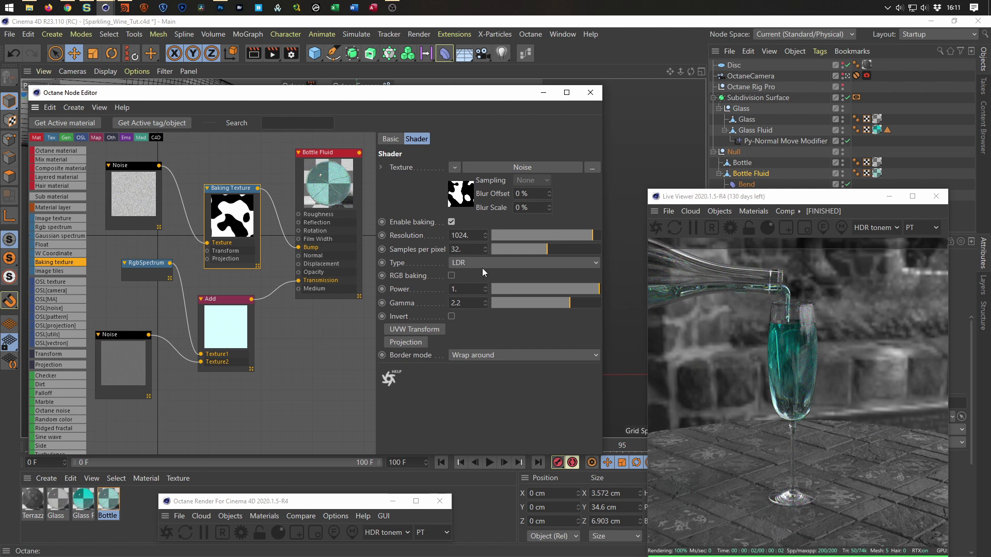
Set the Baking Texture's resolution to 2048 and its gamma to 1
click(472, 237)
click(478, 235)
key(BackSpace)
text(*2)
key(Return)
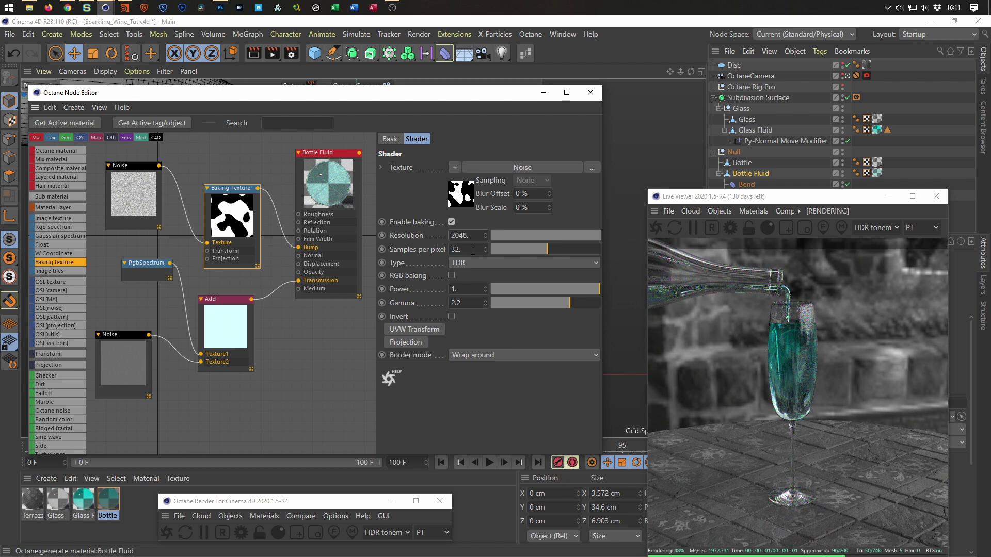
drag(468, 304, 392, 312)
text(1)
key(Return)
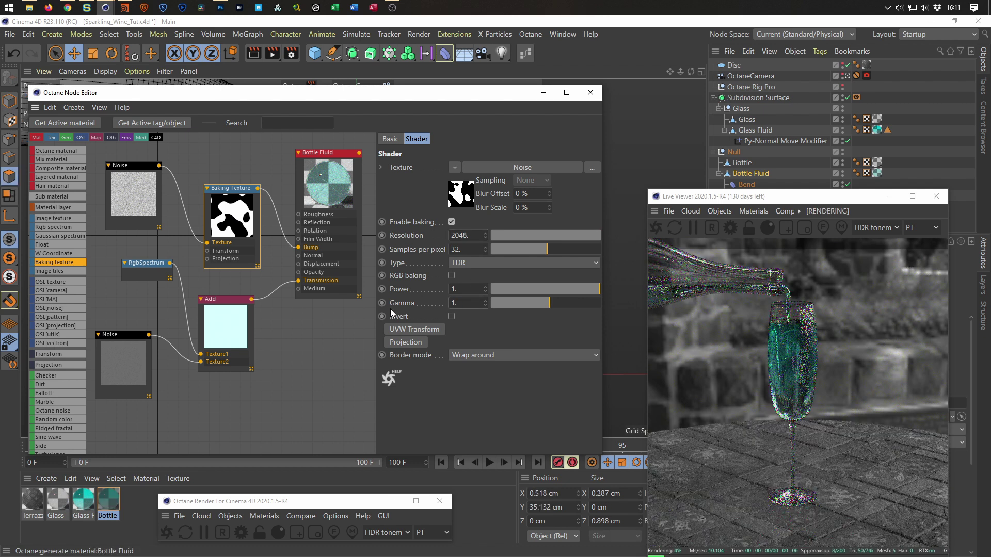
Set the bump Noise node's contrast to 0% and its global scale to 100%
click(135, 169)
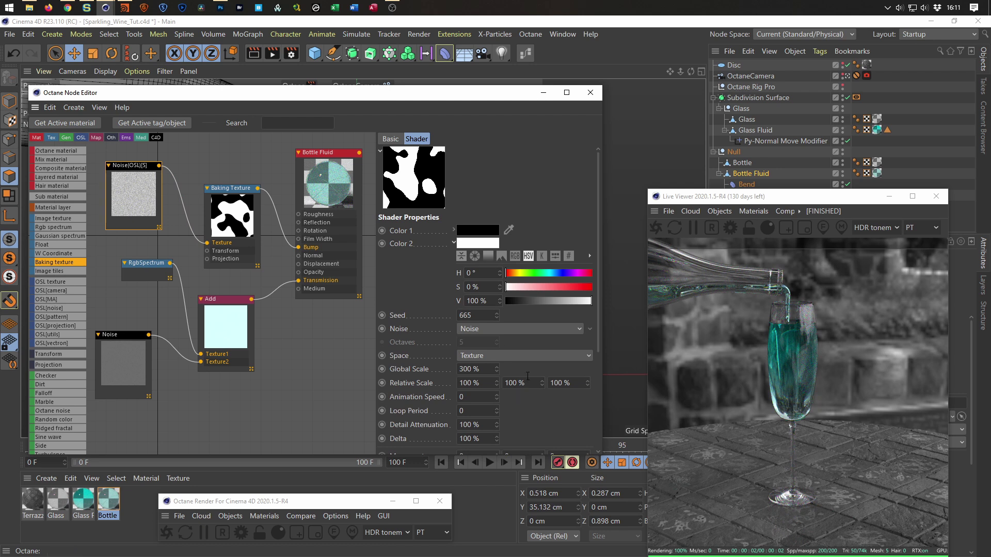
drag(597, 317, 588, 438)
drag(483, 408, 410, 413)
text(0)
key(Return)
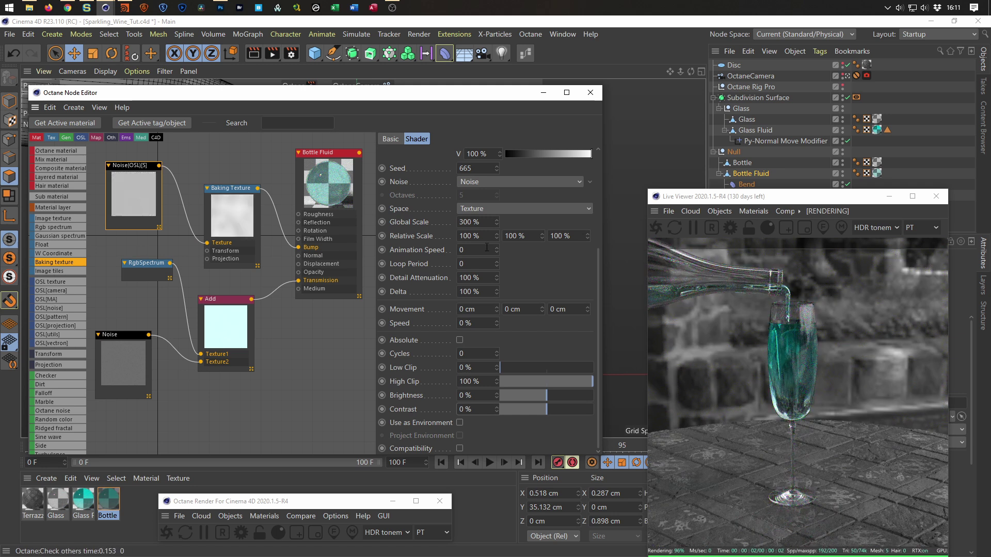
click(485, 225)
drag(484, 225, 439, 232)
text(00)
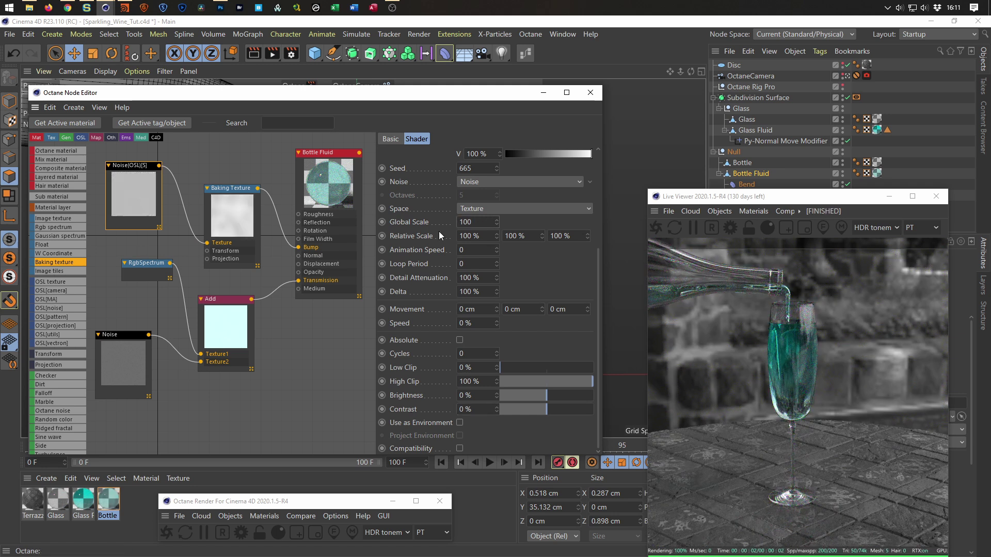
key(Return)
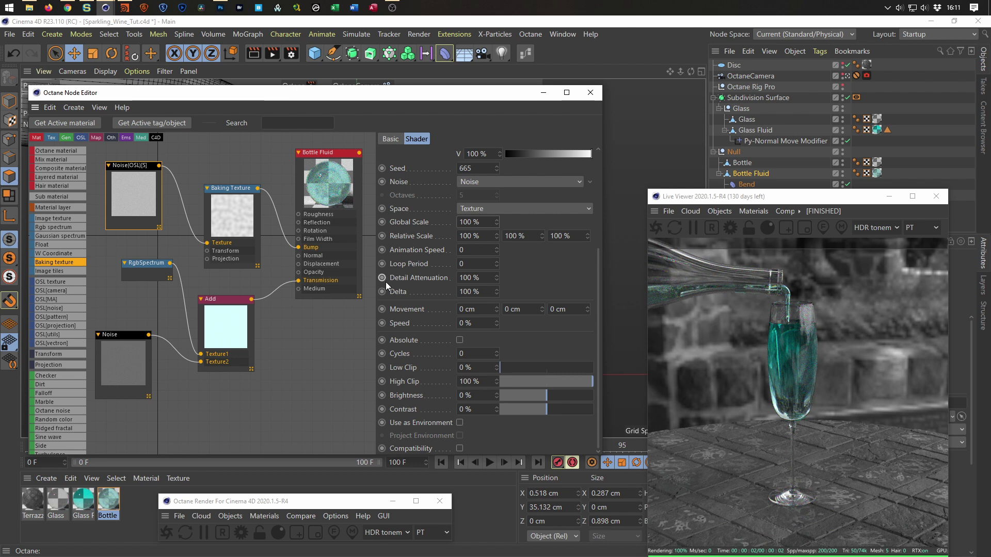
Lower the Color 2 brightness of the Noise node feeding the Add node to 11%
click(127, 338)
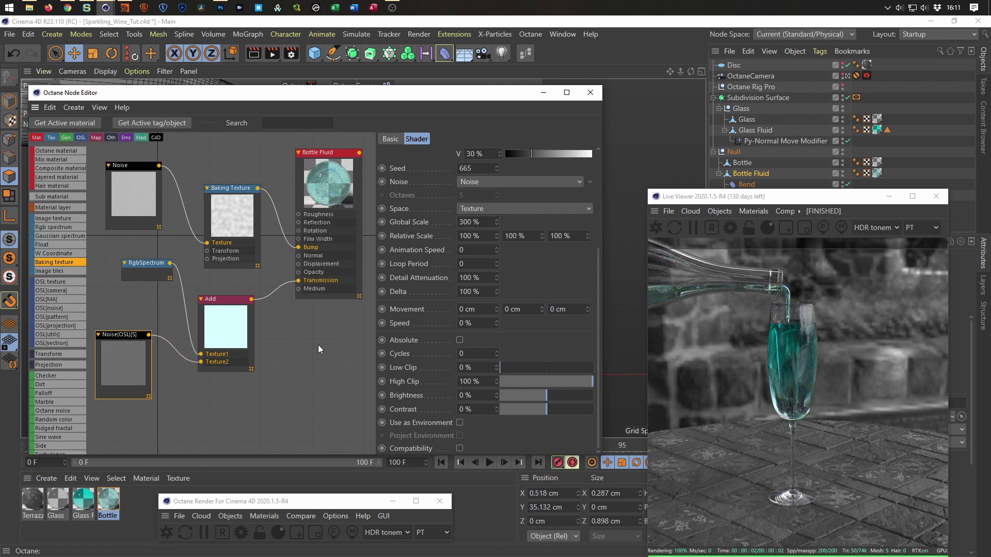
scroll(486, 292, up, 3)
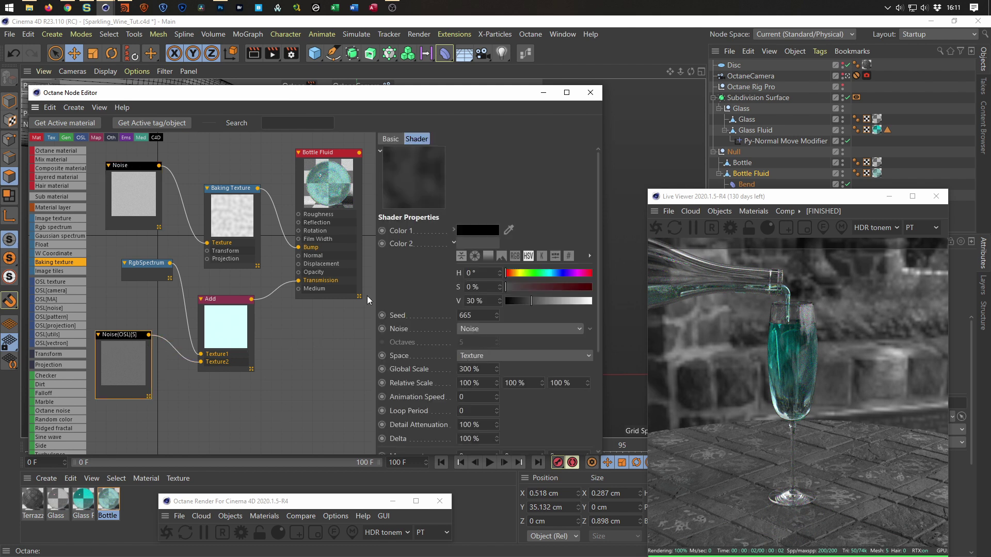
drag(531, 301, 516, 303)
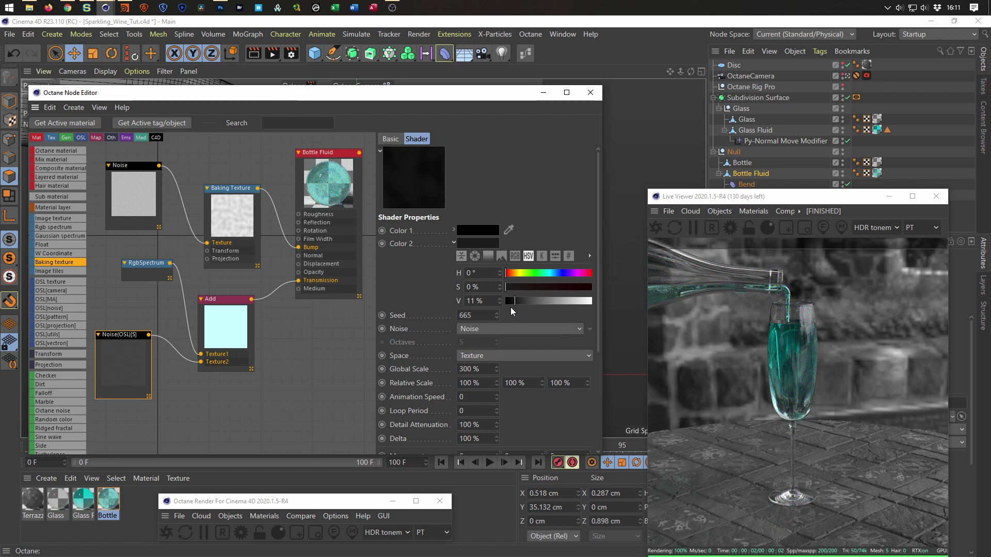
Close the node editor, save the scene, switch to Model mode and close the Live Viewer
click(590, 92)
key(ctrl+s)
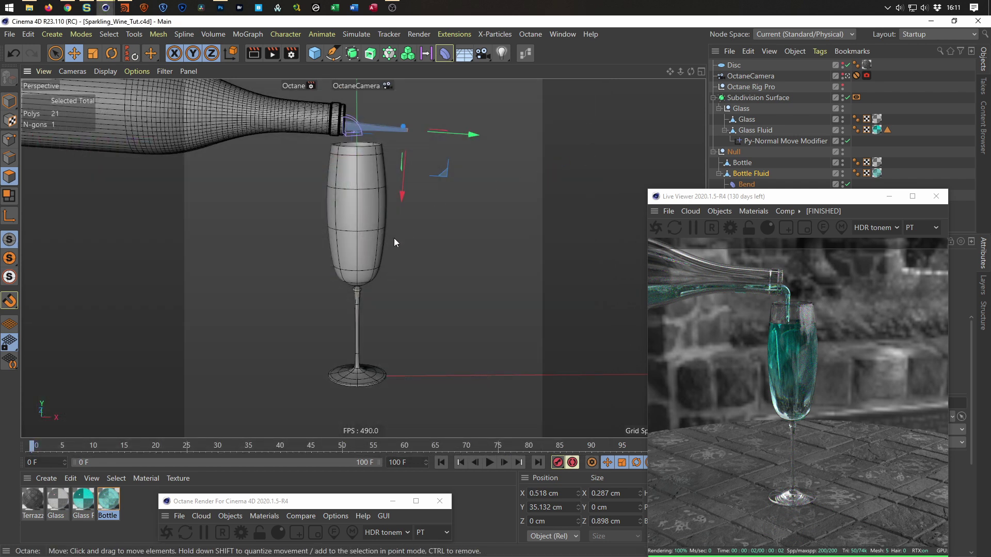
click(10, 101)
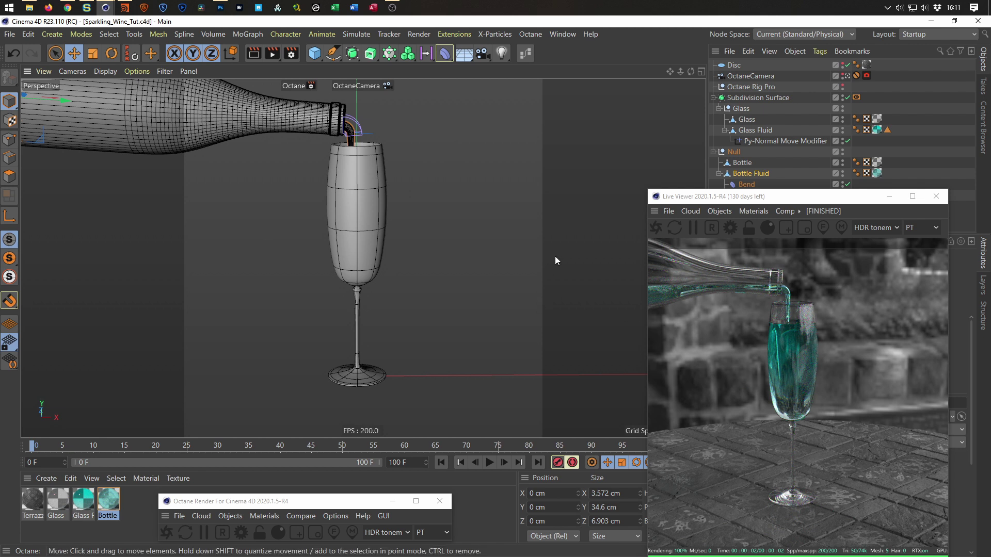
click(936, 196)
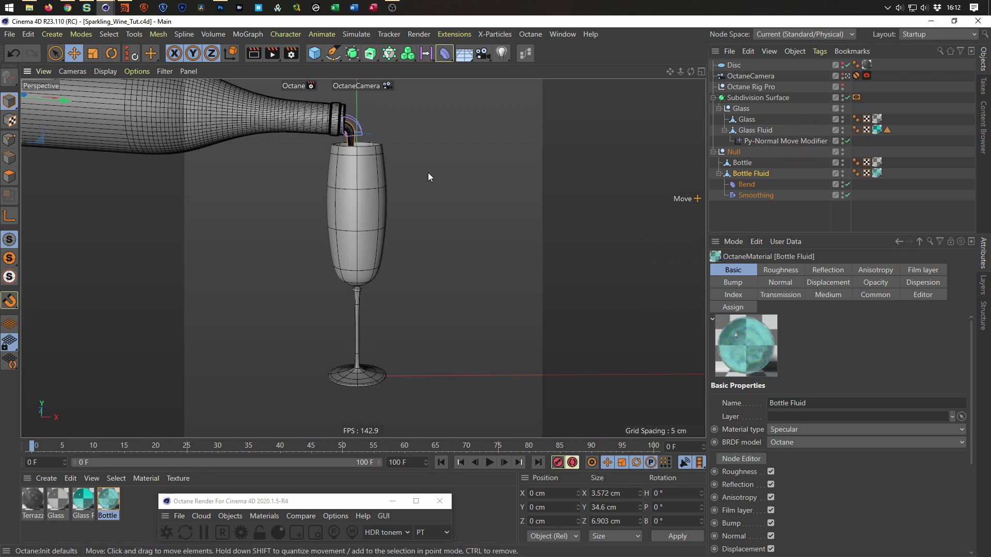
Add a sphere primitive with a radius of 0.1 cm
drag(317, 54, 555, 91)
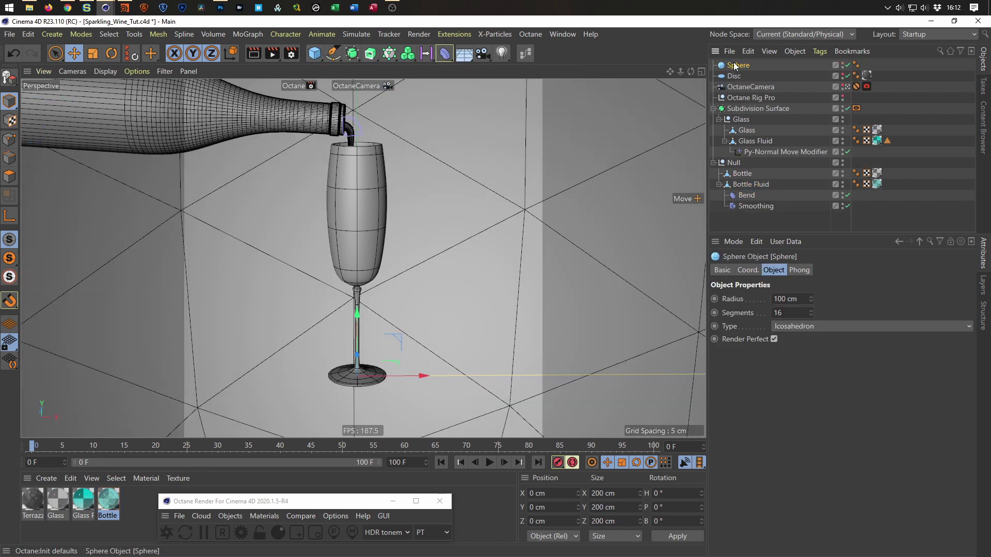
click(790, 298)
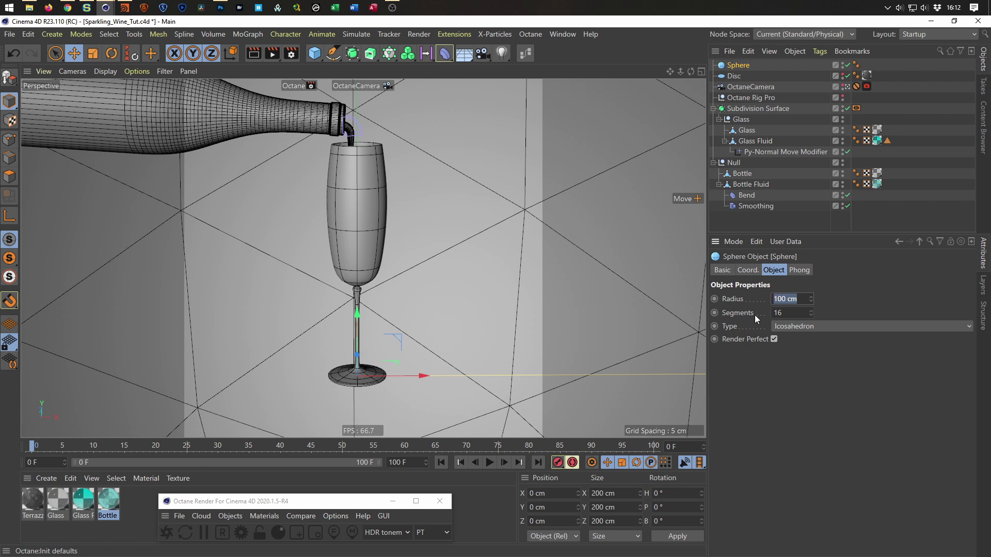
text(0.1)
key(Return)
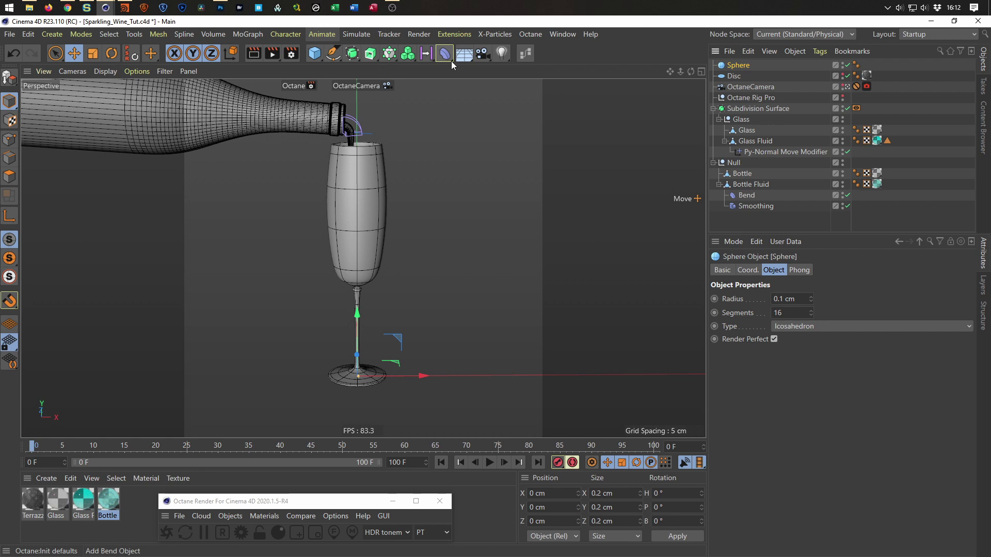
Place the sphere under a new MoGraph Cloner and name the cloner Bubbles
click(244, 35)
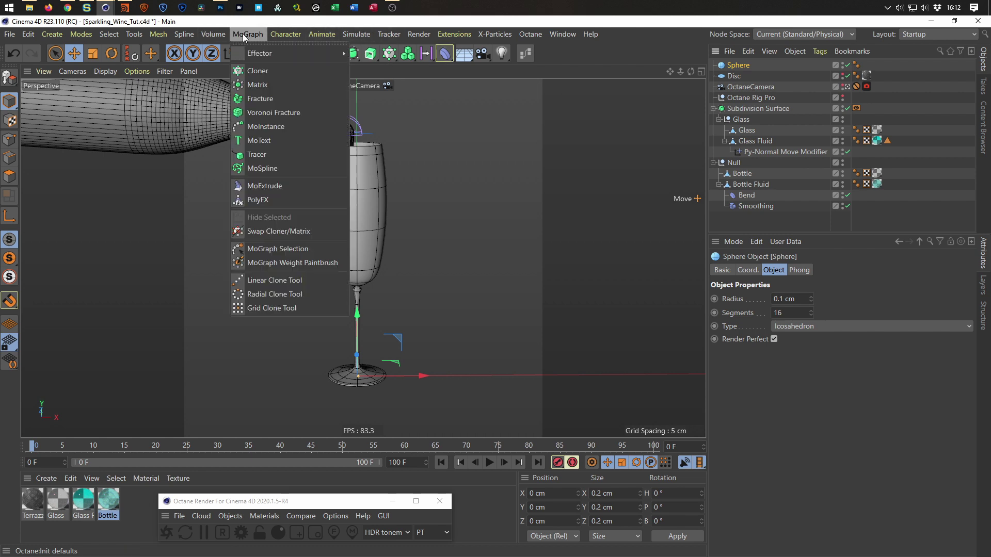
alt+click(263, 72)
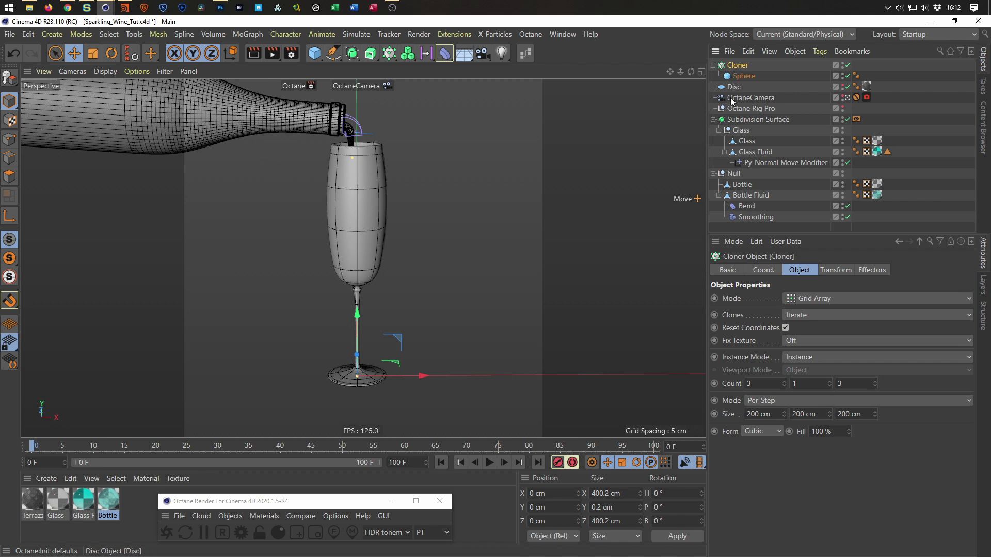
double_click(739, 66)
text(Bubbles)
key(Return)
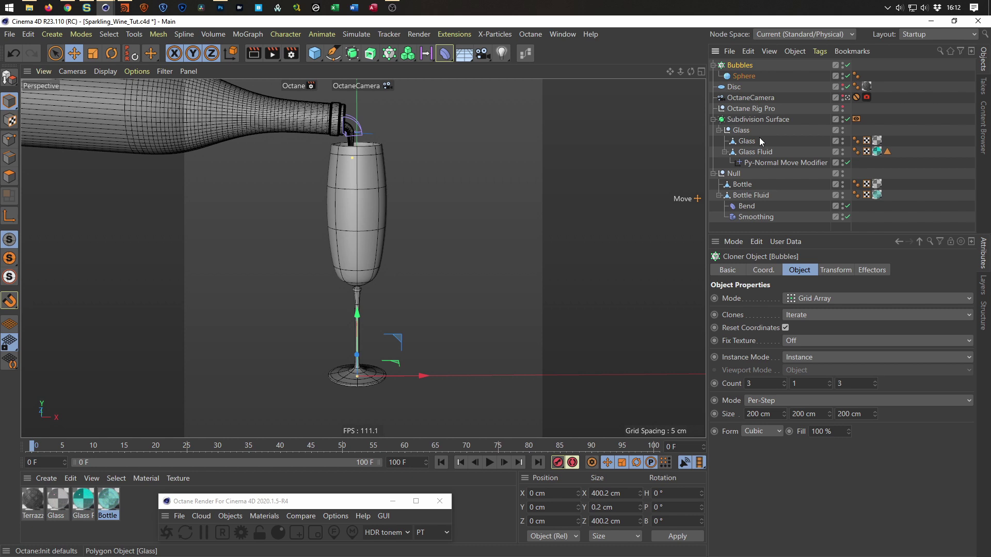
Set the Bubbles cloner's mode to Object and assign Glass Fluid as the object to clone onto
click(830, 299)
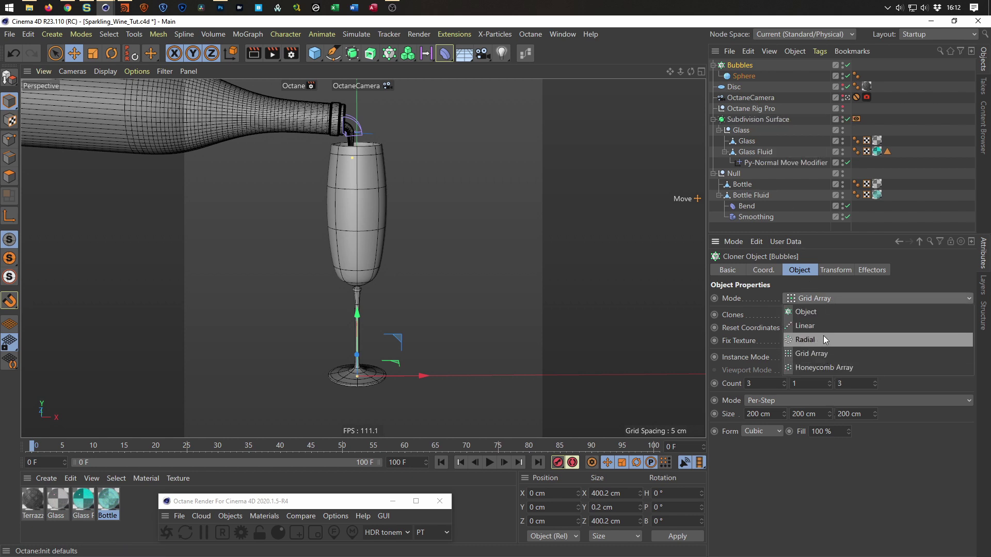
click(829, 312)
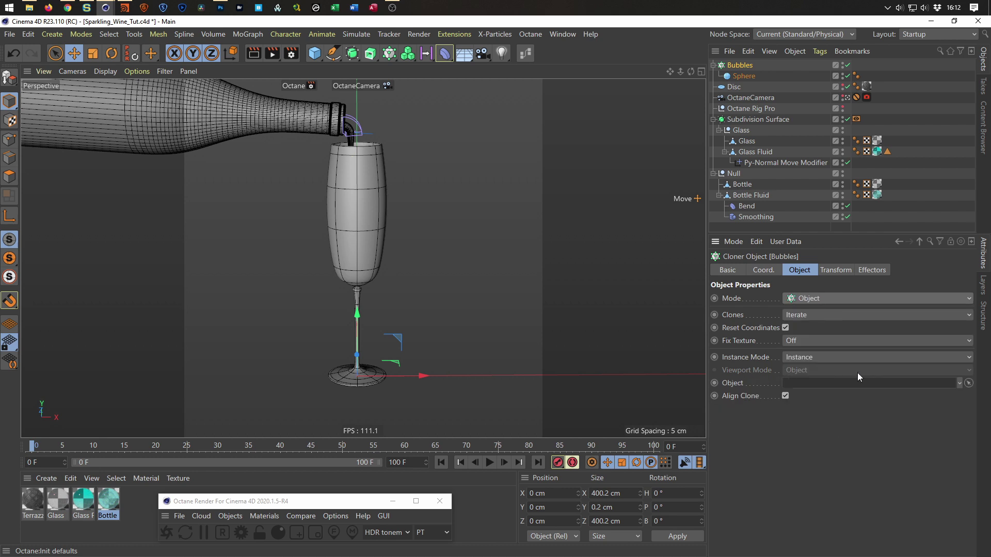
drag(753, 152, 806, 386)
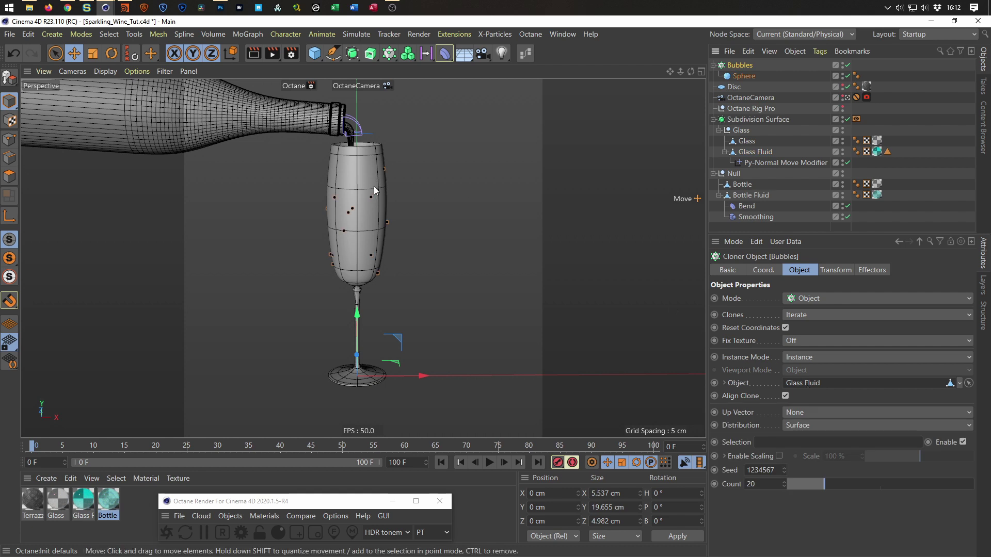
Leave the OctaneCamera view, set the cloner's distribution to Volume, and check the clones inside the glass in the Front view
click(846, 98)
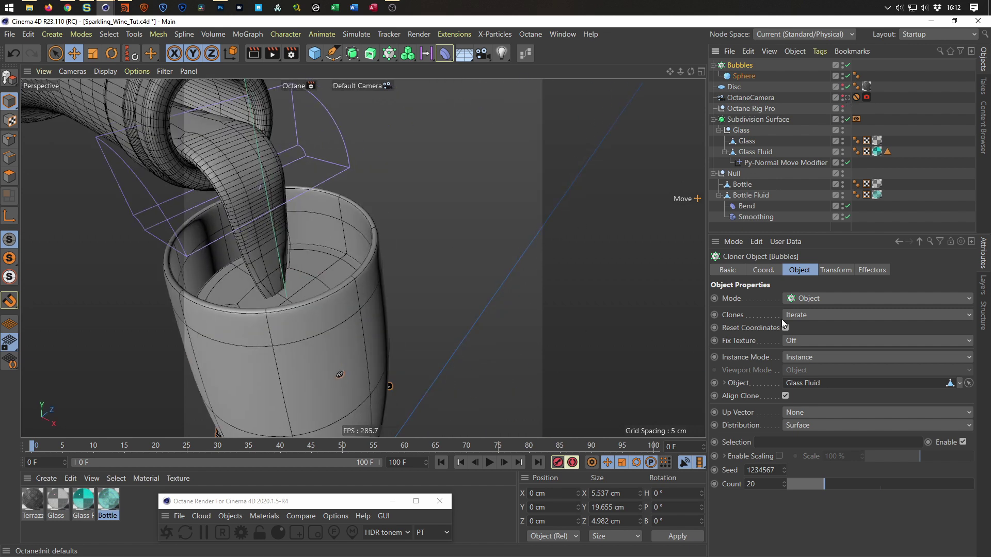
alt+drag(221, 361, 395, 262)
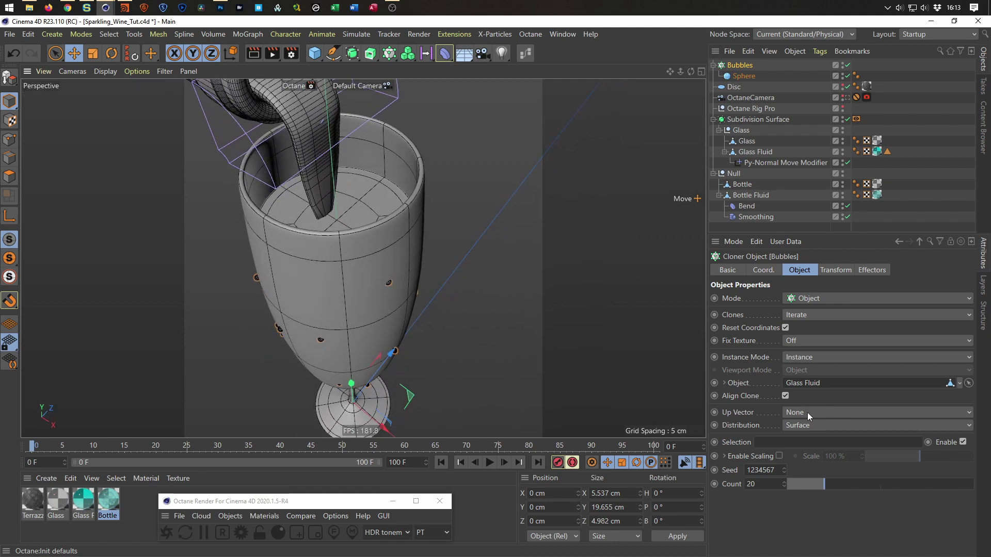
click(804, 425)
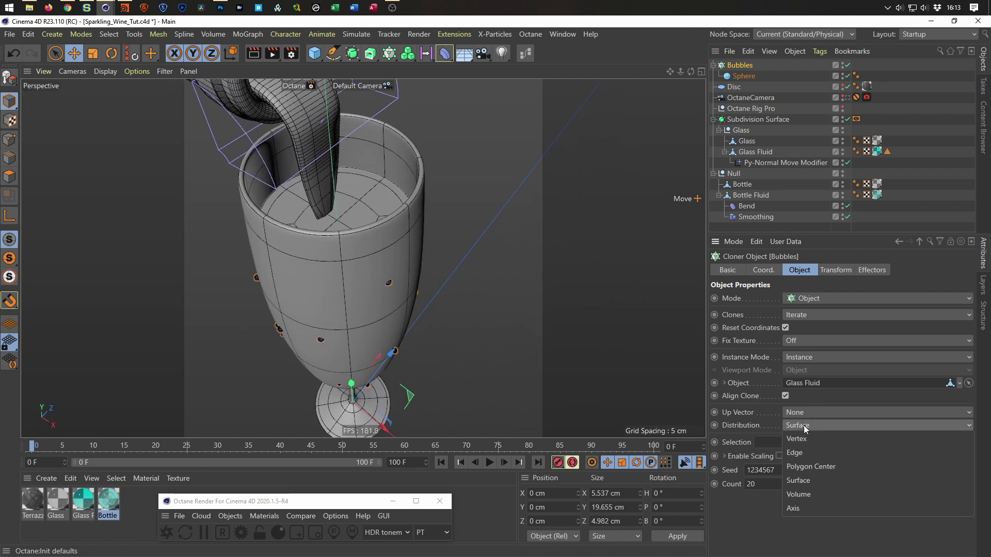
click(810, 494)
middle_click(448, 358)
middle_click(499, 376)
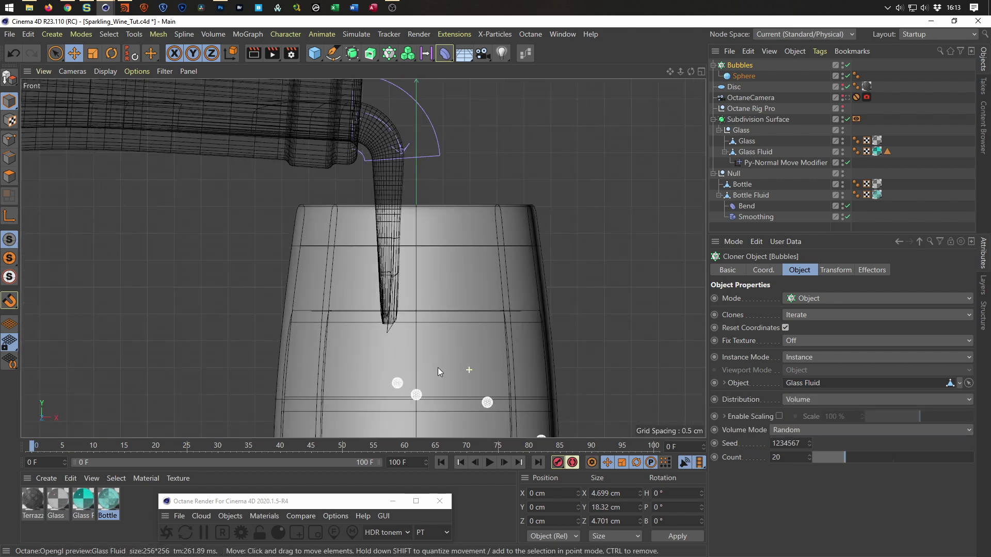
scroll(460, 384, down, 5)
alt+middle_drag(461, 384, 423, 253)
scroll(420, 293, up, 3)
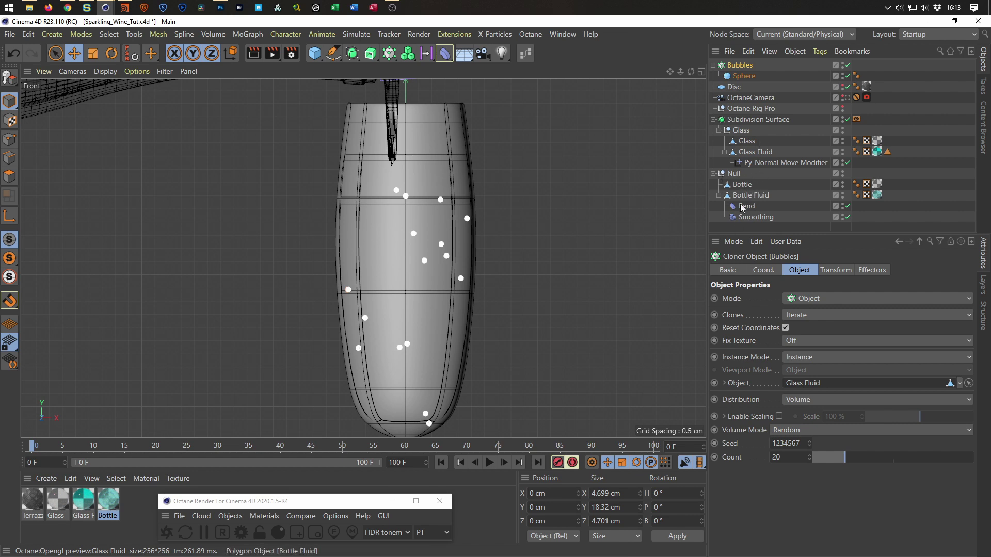
Set the Bubbles cloner's instance mode to Render Instance and its count to 1000
click(801, 360)
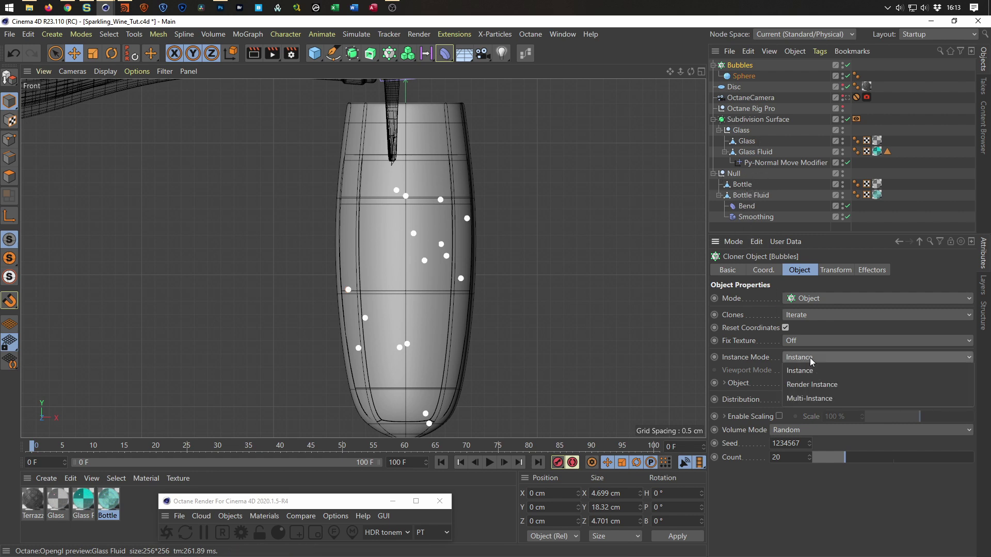
click(814, 384)
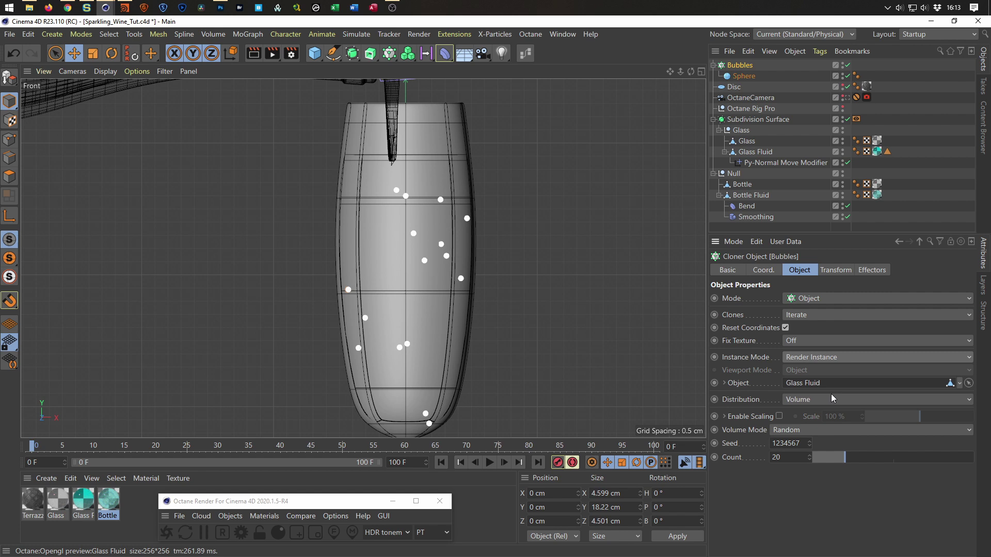
click(795, 457)
text(1000)
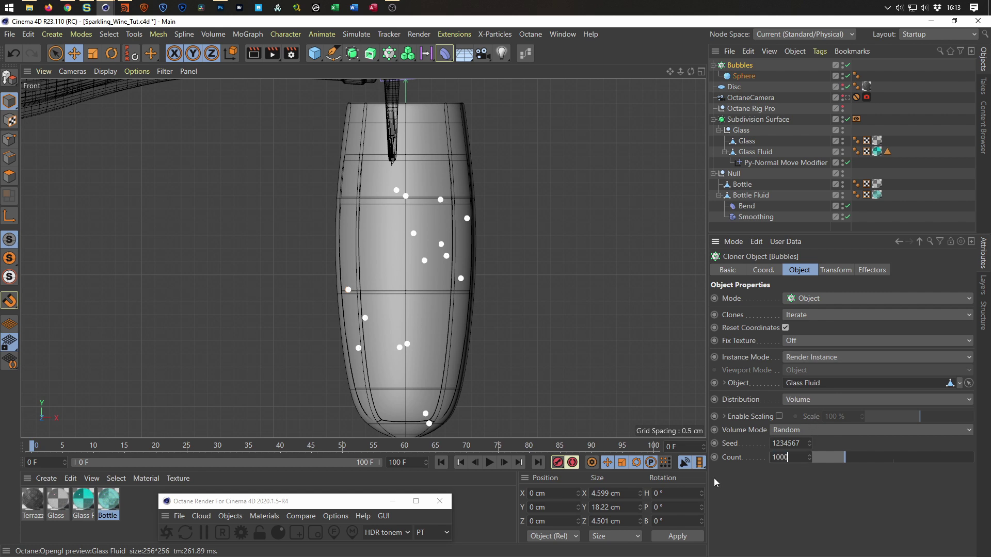
key(Return)
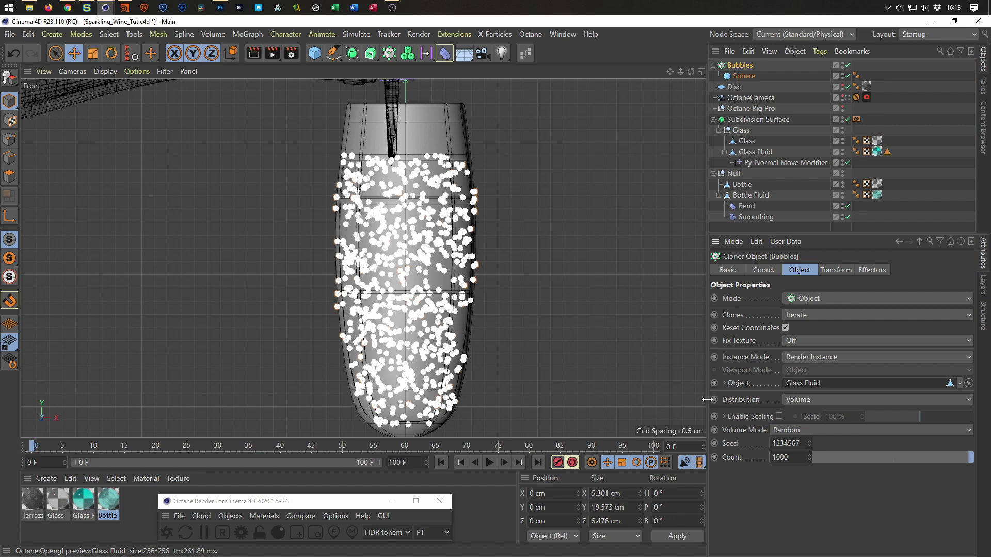
scroll(367, 199, up, 3)
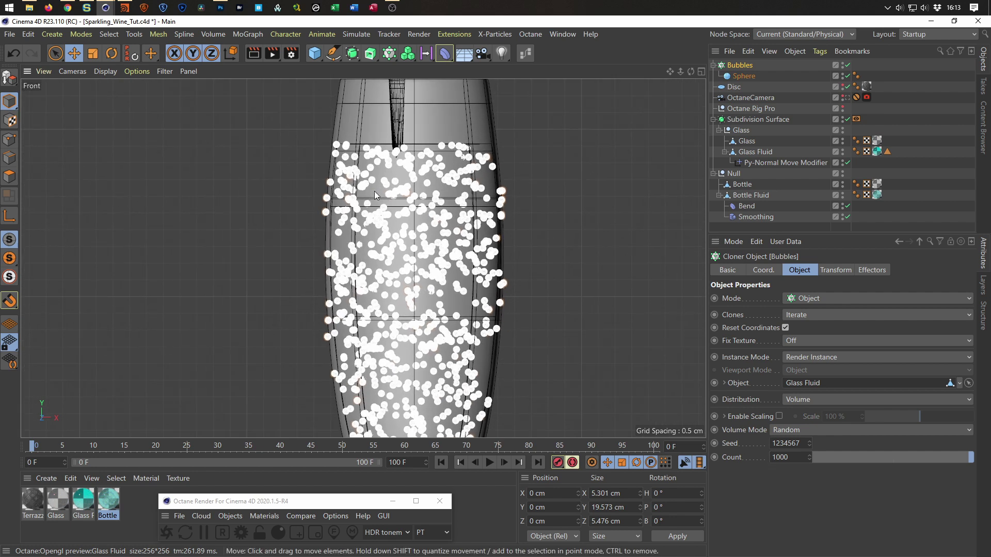
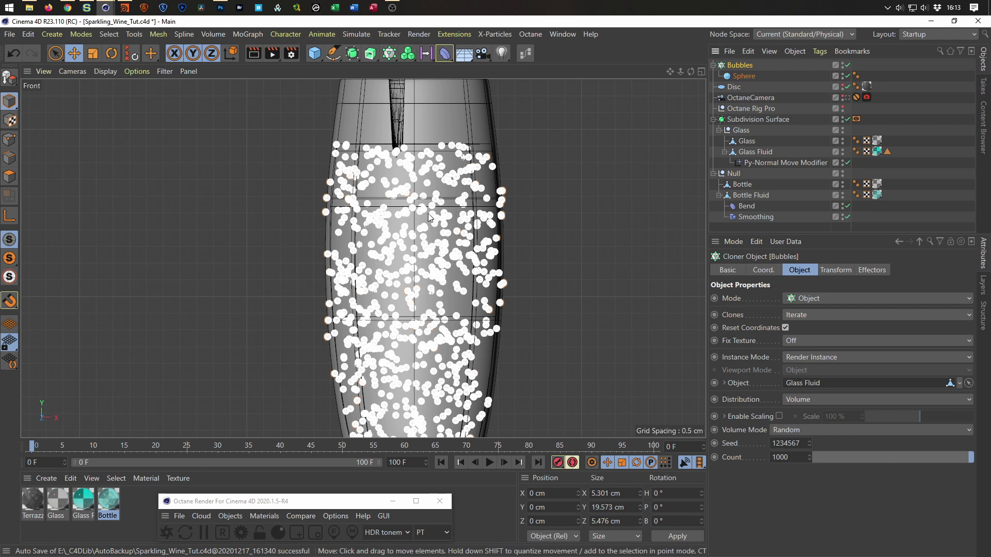
Add a Random effector to the Bubbles cloner
click(252, 33)
mouse_move(330, 53)
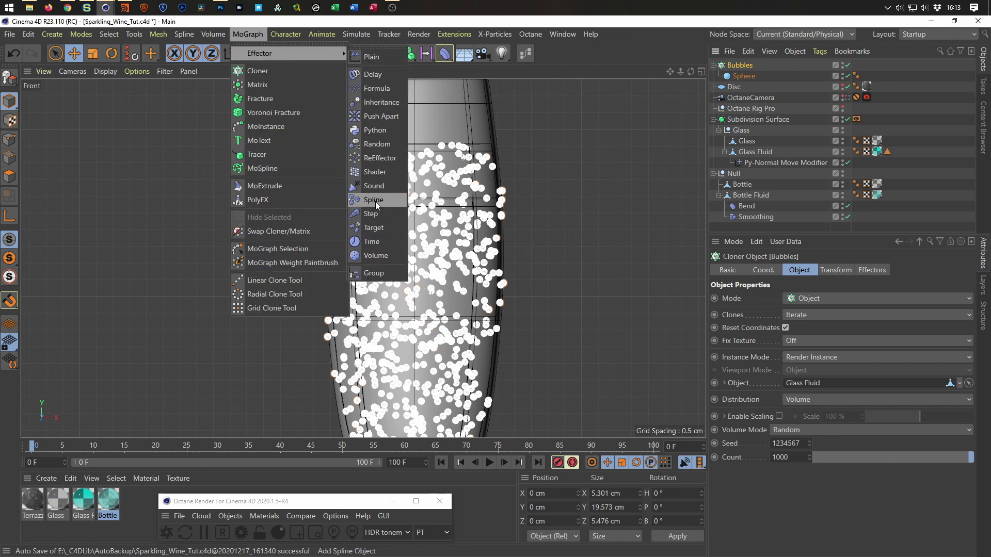
click(383, 145)
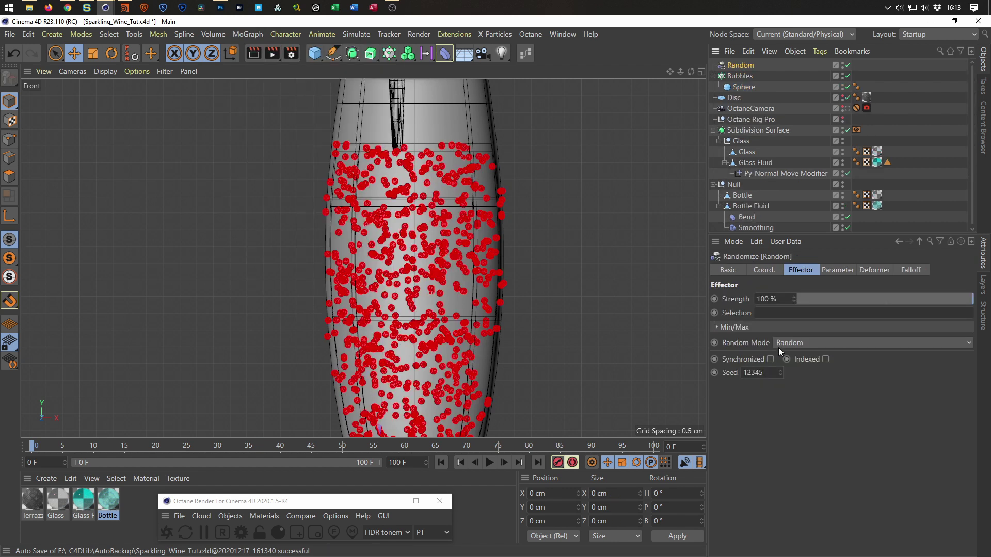
Turn off the Random effector's position variation and enable uniform, absolute scale variation of -0.8
click(836, 270)
scroll(781, 353, up, 1)
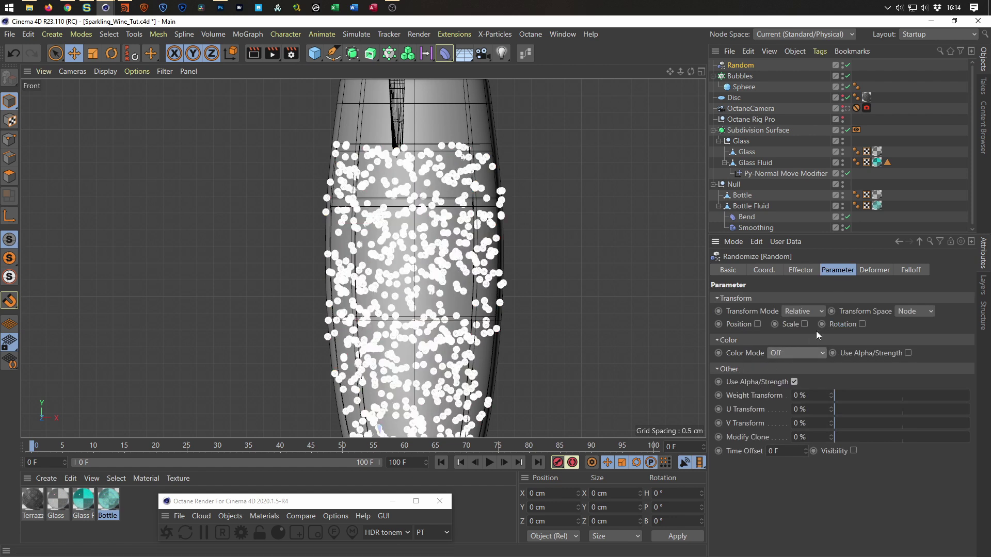
click(804, 324)
click(834, 379)
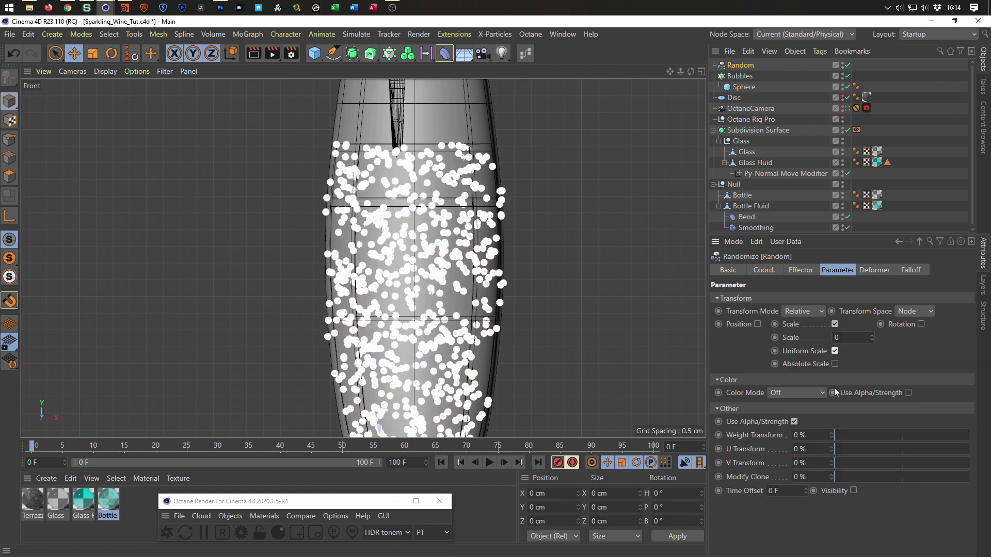
click(834, 364)
text(-.8)
key(Return)
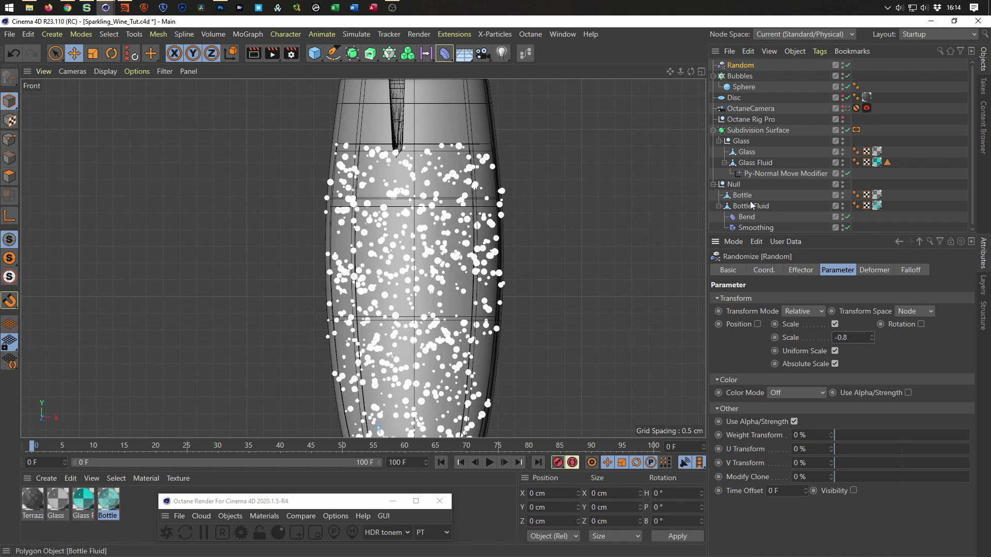
Reduce the radius of the sphere inside the Bubbles cloner to 0.07 cm
click(743, 87)
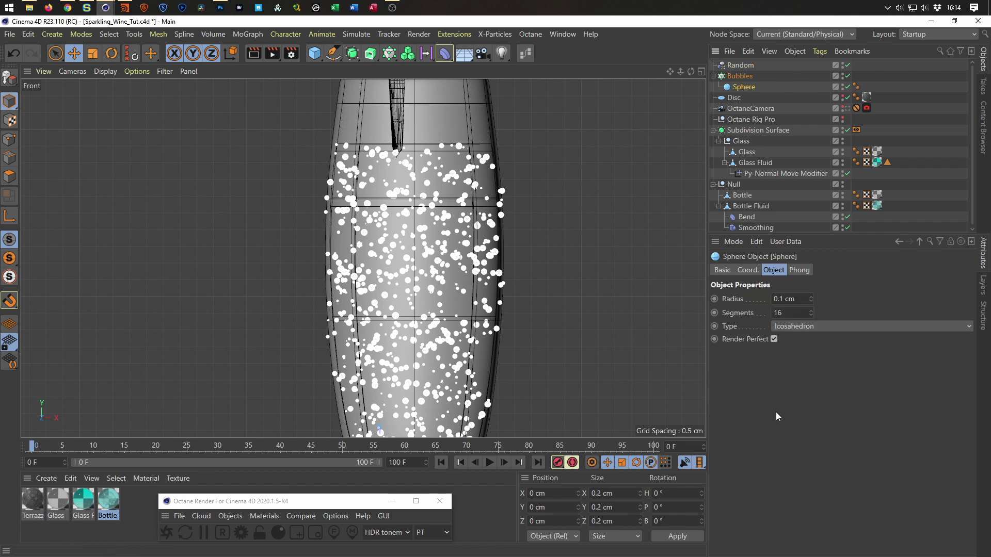
click(781, 300)
text(0.07)
key(Return)
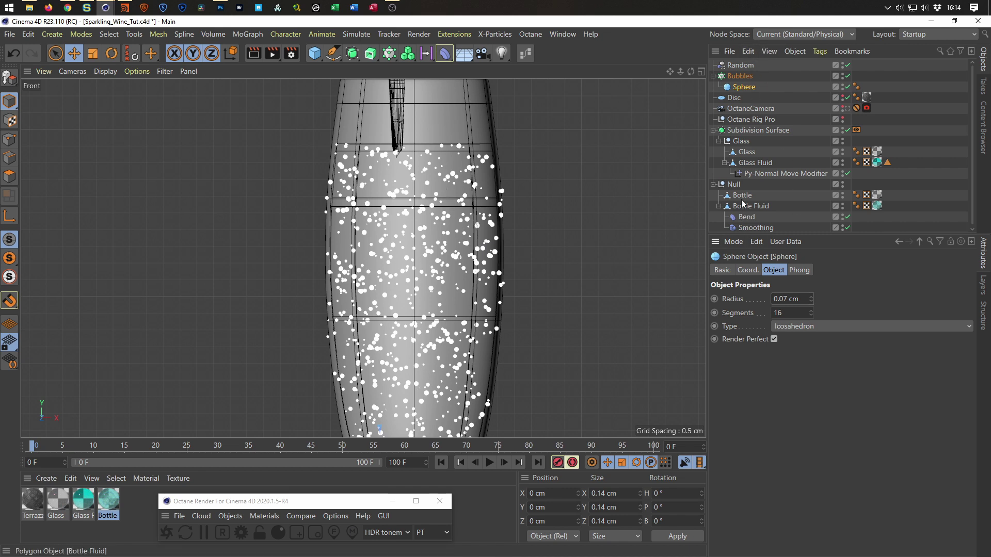
click(740, 76)
click(829, 271)
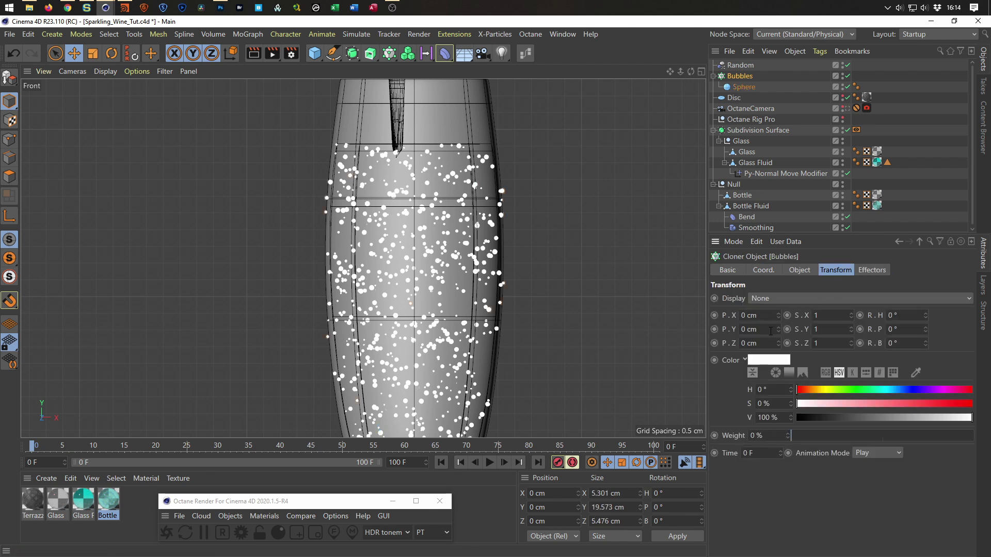
drag(778, 315, 780, 345)
drag(777, 343, 779, 342)
Collapse Glass Fluid in an enlarged object list and duplicate it to the end of the hierarchy, outside the Subdivision Surface
click(724, 163)
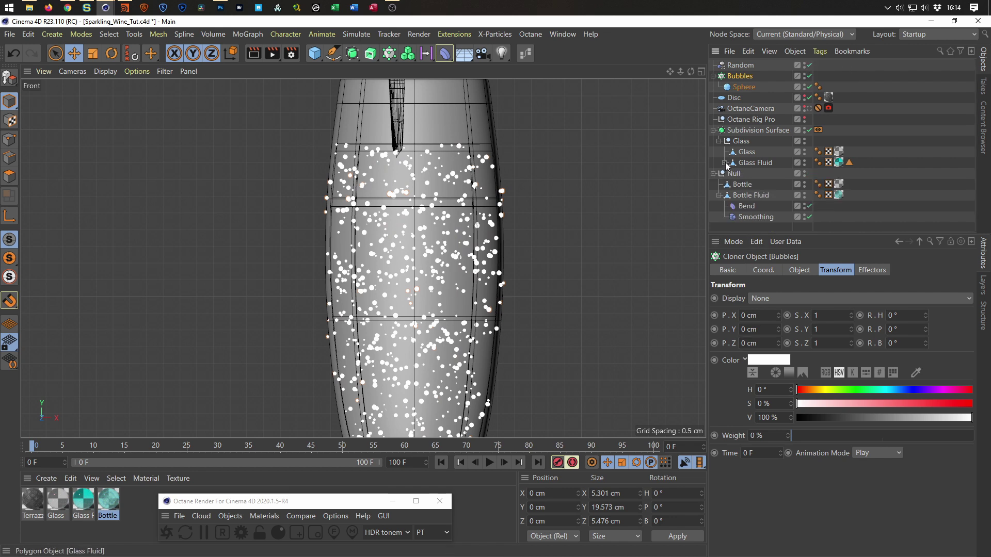
drag(810, 236, 810, 289)
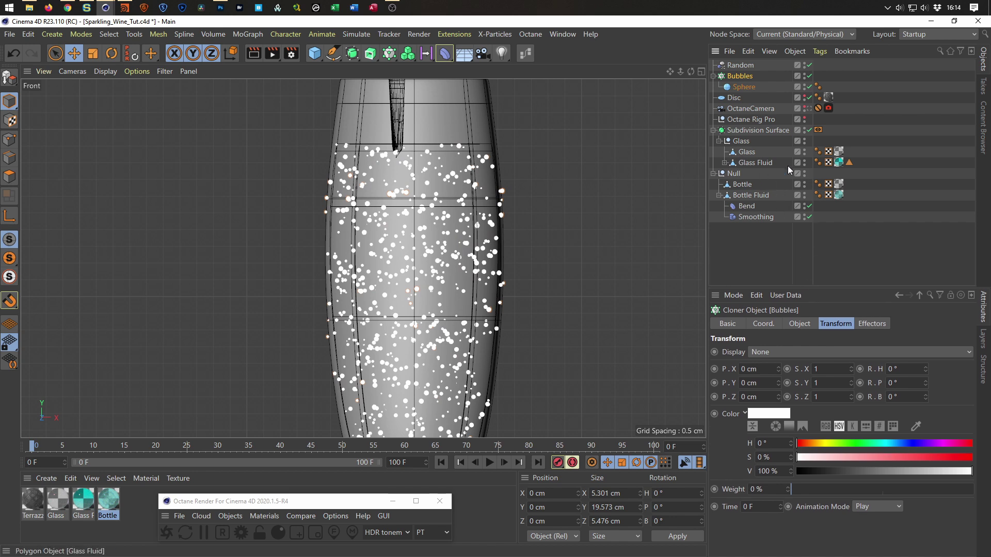
mouse_move(763, 163)
mouse_down()
mouse_move(778, 258)
mouse_move(741, 241)
mouse_up()
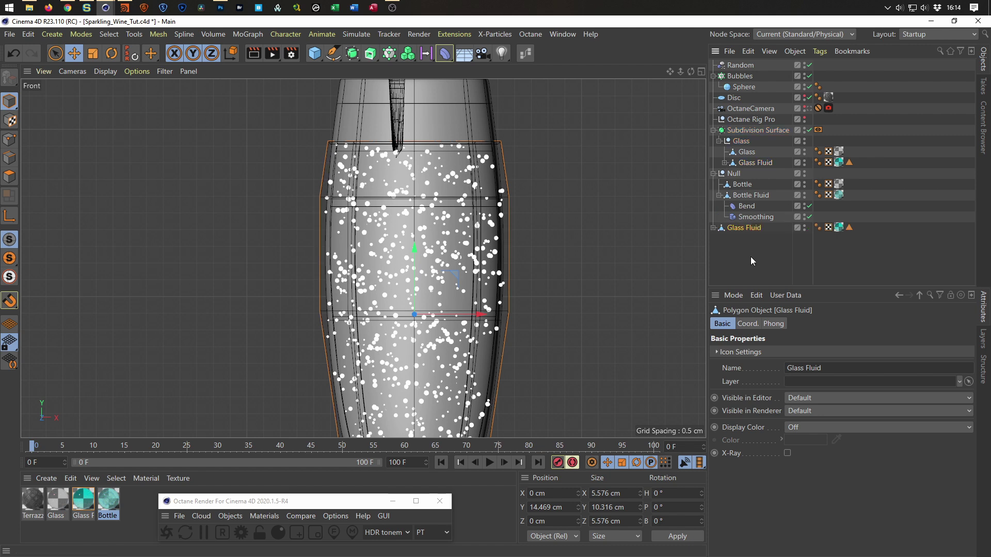
Rename the copied fluid Glass Fluid Cloner and remove its material tag, keeping the object hidden in editor and renderer
double_click(752, 227)
key(End)
text(Cloner)
key(Return)
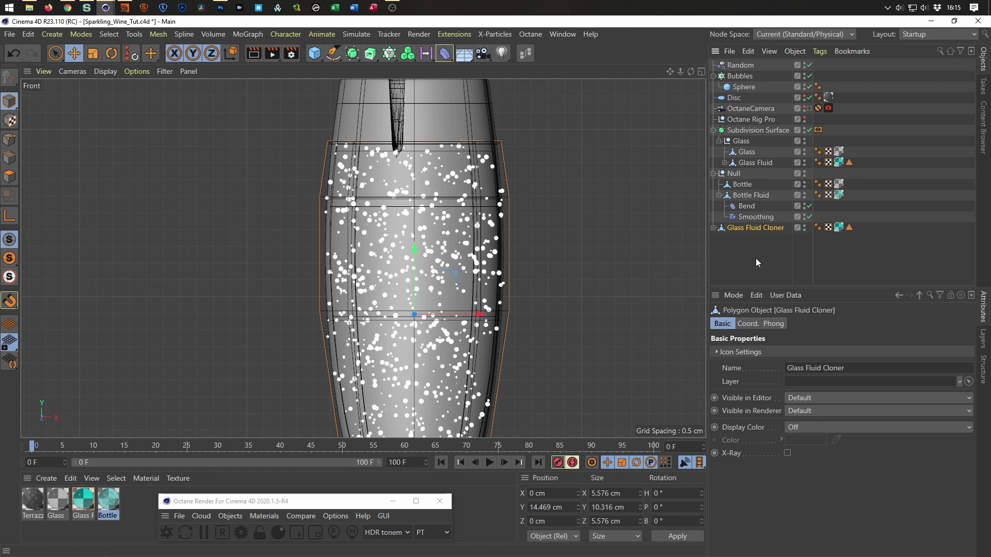
click(838, 228)
key(Delete)
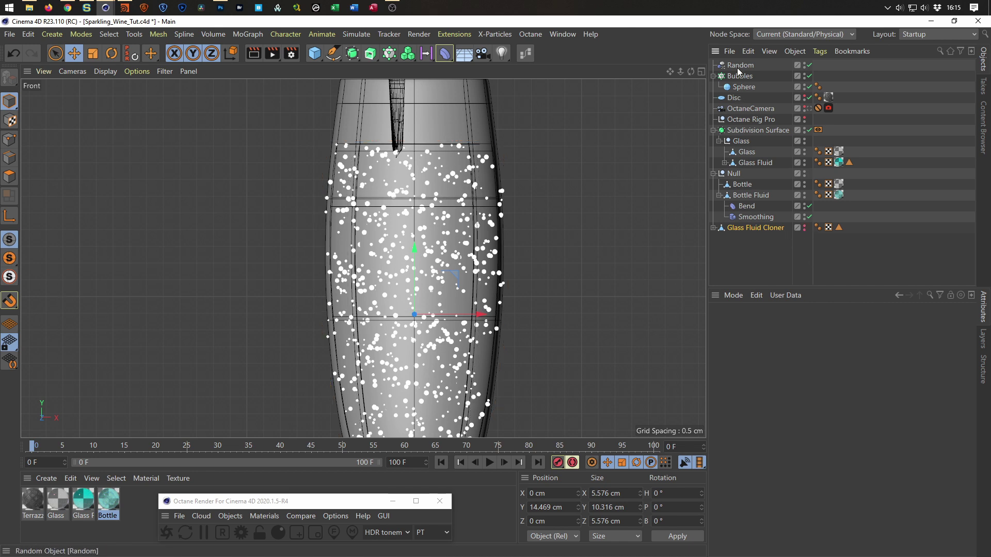
Move the Bubbles cloner and the Random effector below Glass Fluid Cloner in the hierarchy, with Random above Bubbles
drag(740, 76, 756, 263)
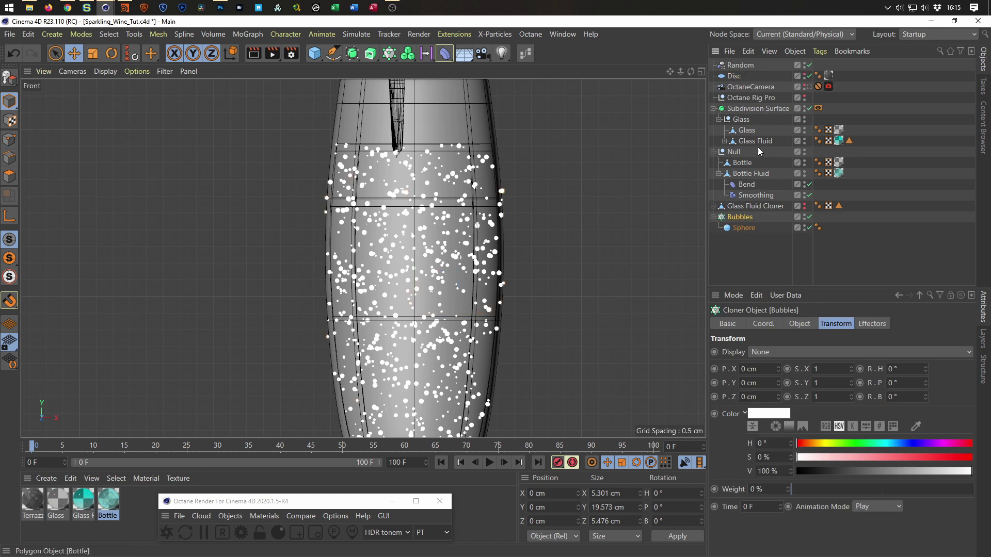
drag(741, 69, 745, 220)
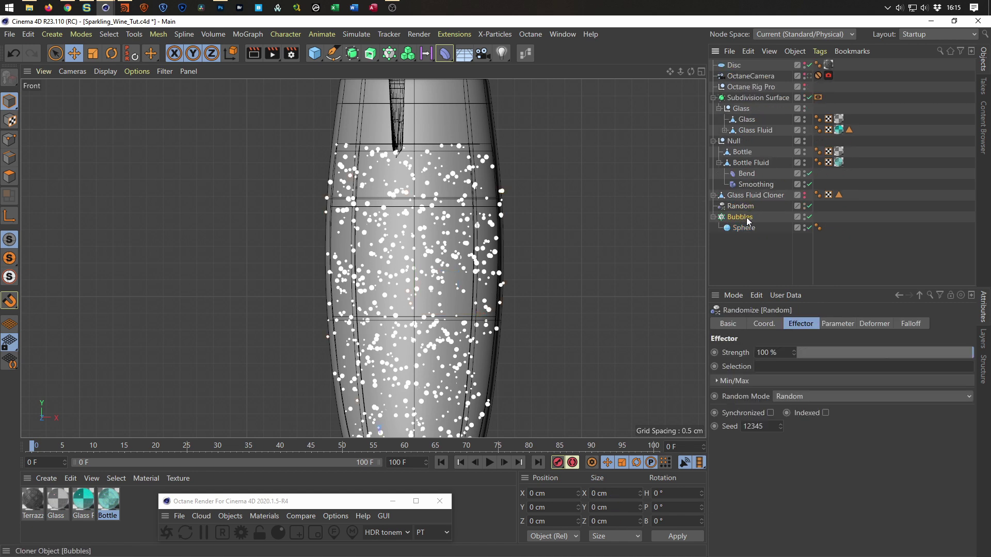
Assign Glass Fluid Cloner as the object the Bubbles cloner distributes its clones in
click(745, 218)
click(799, 323)
drag(752, 196, 820, 438)
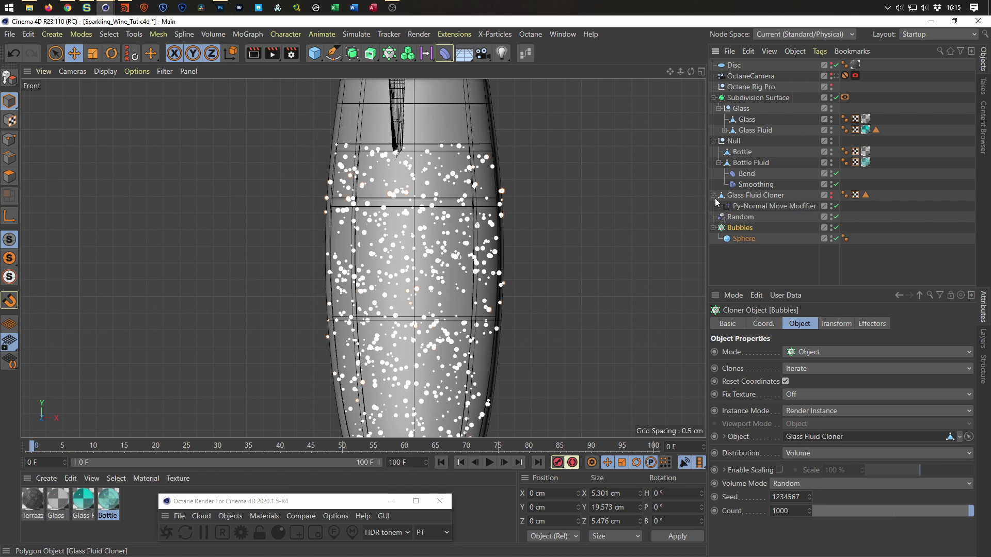
Set the Move value of the Py-Normal Move Modifier under Glass Fluid Cloner to -0.3 cm
click(744, 206)
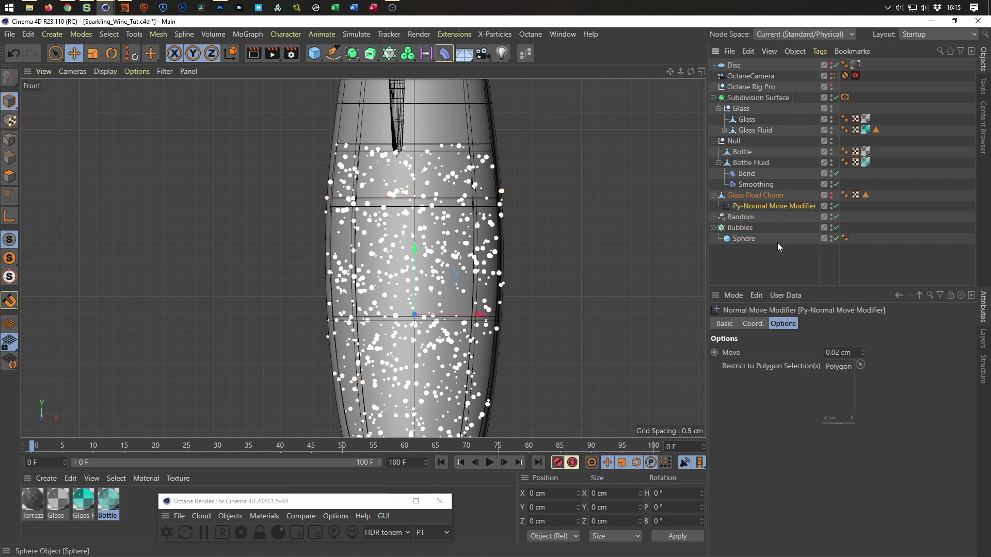
click(846, 353)
text(-,1)
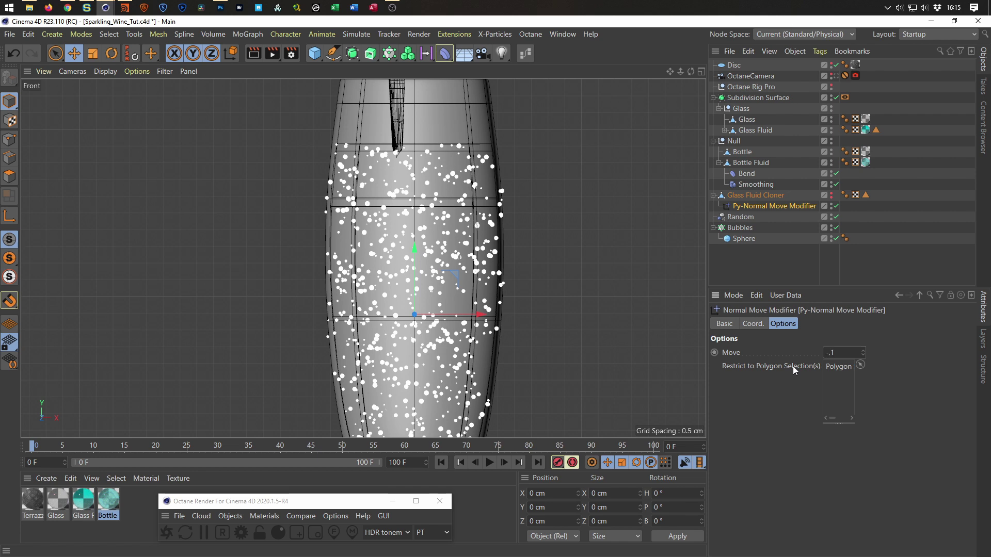
key(Return)
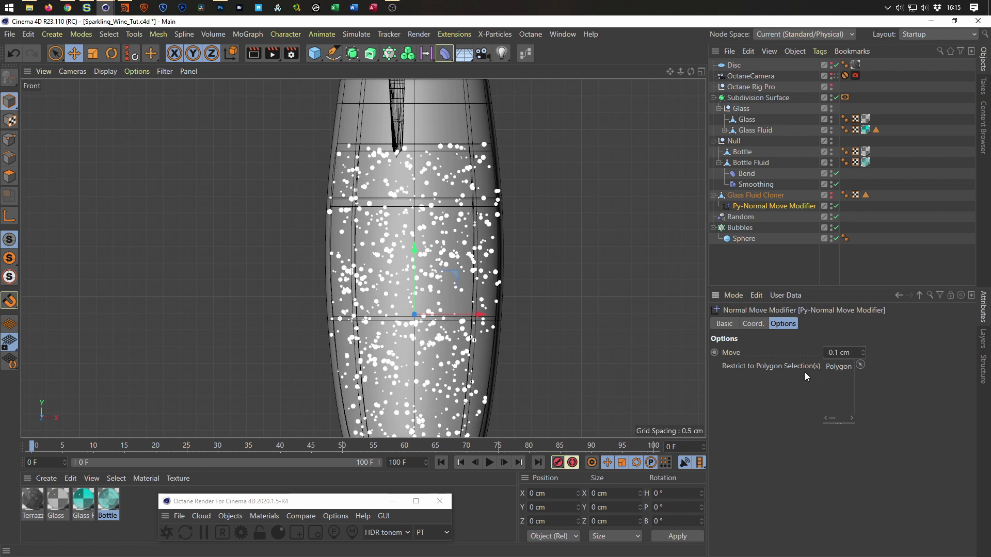
click(863, 355)
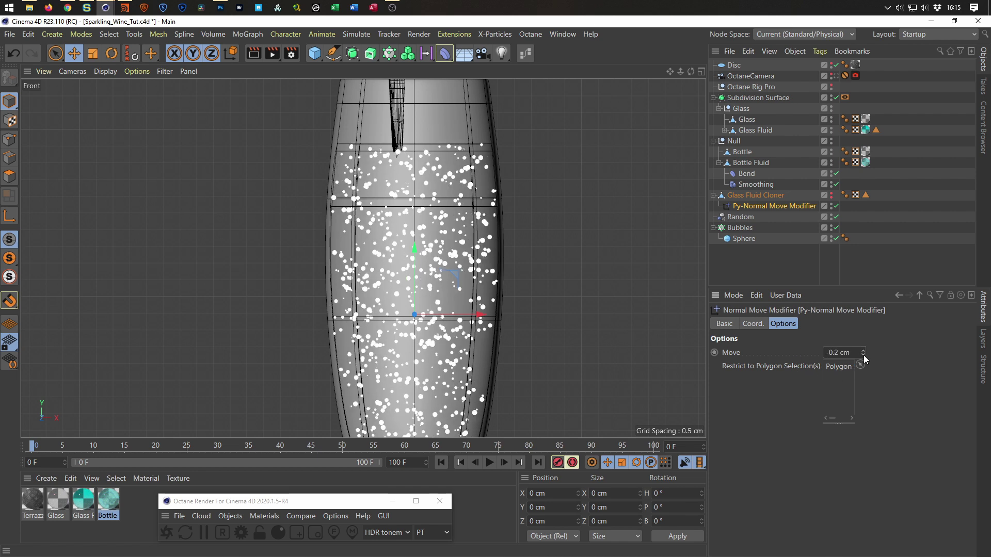
click(862, 355)
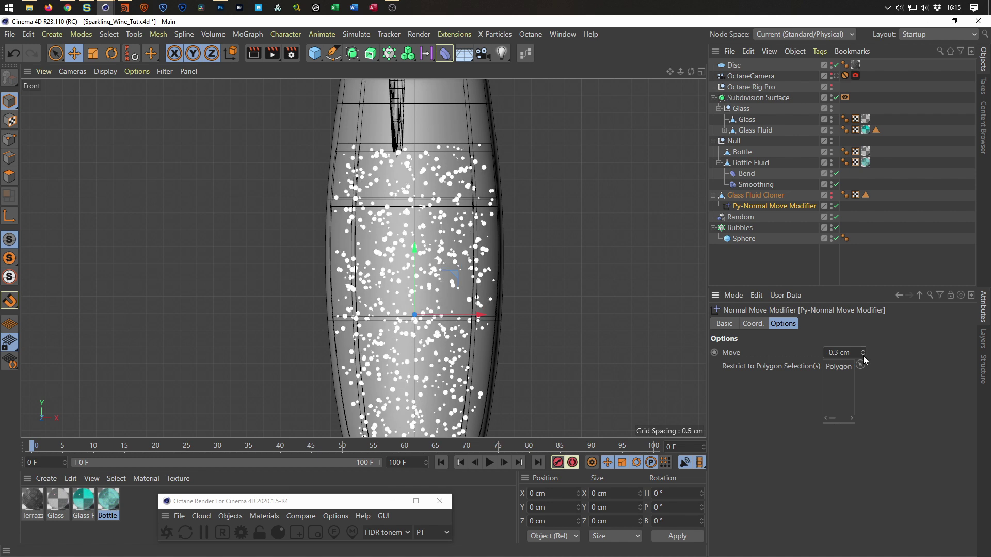
Apply the Glass material to the Bubbles cloner
alt+middle_drag(478, 359, 471, 322)
scroll(471, 322, down, 3)
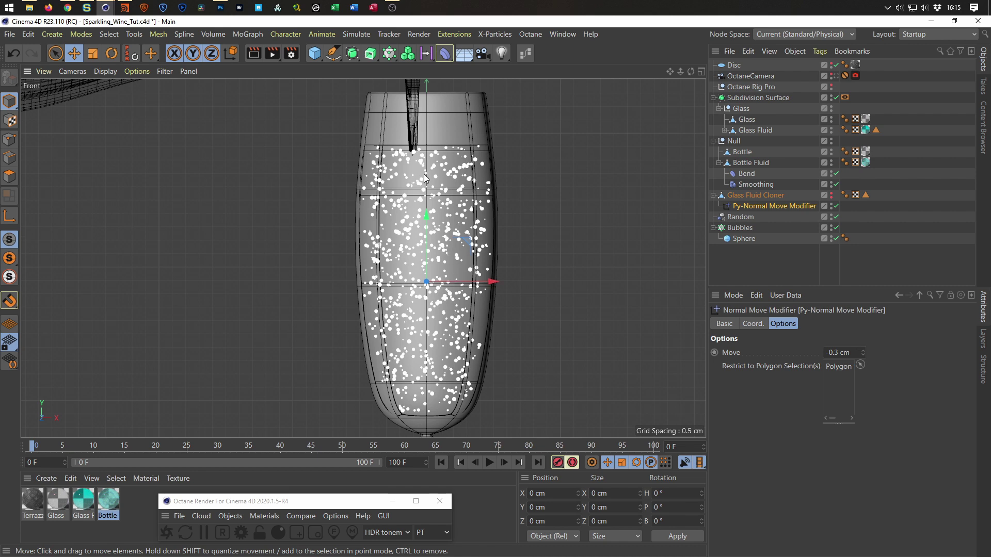
scroll(423, 172, up, 4)
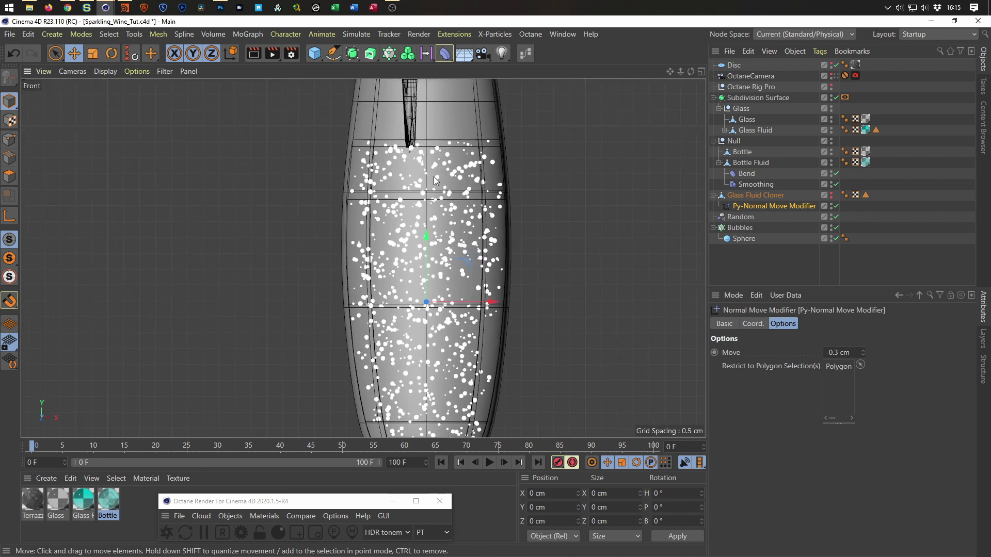
drag(95, 497, 788, 277)
drag(763, 237, 745, 229)
Show the perspective view through the OctaneCamera and save the scene
middle_click(534, 346)
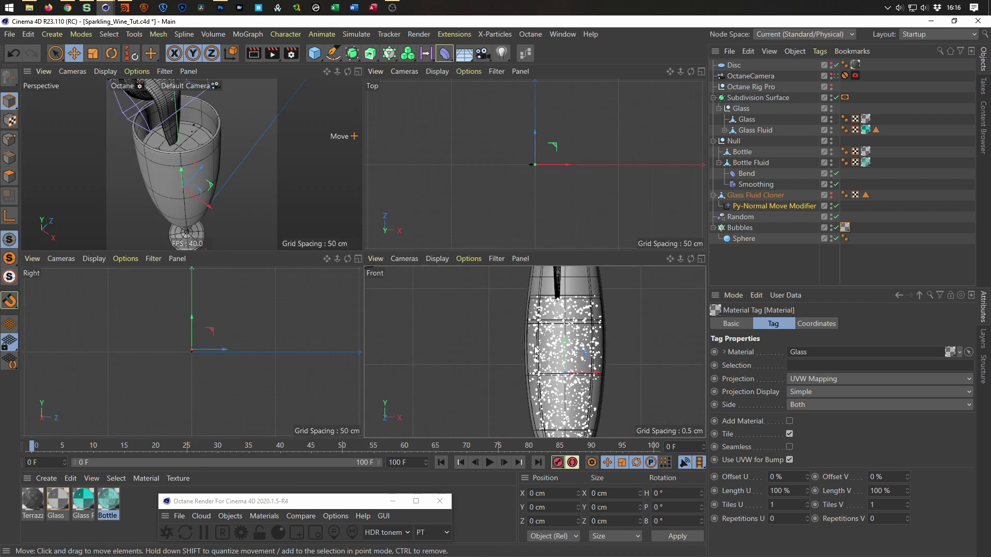
middle_click(226, 215)
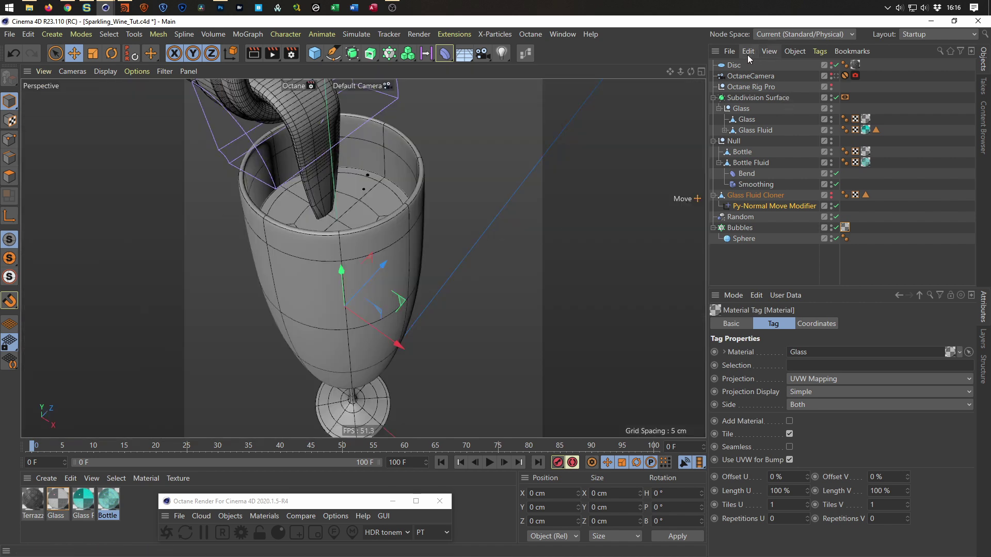
click(835, 76)
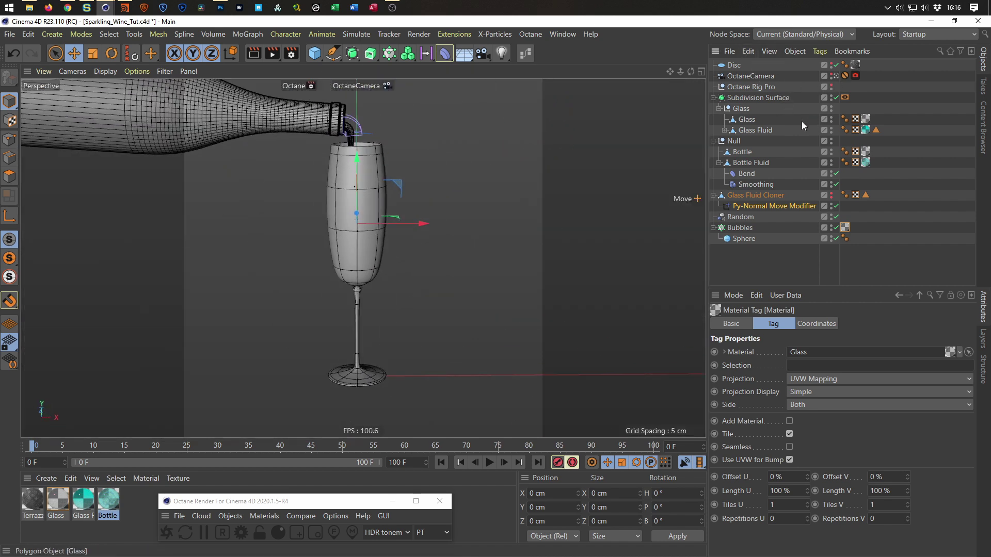
key(ctrl+s)
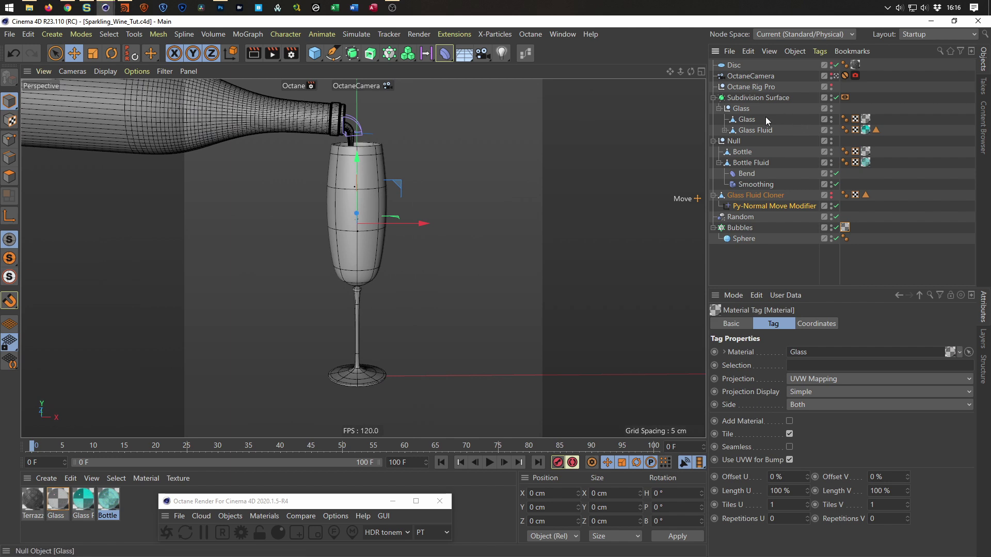
Start a live Octane render of the scene and place the Live Viewer clear of the object list
click(169, 532)
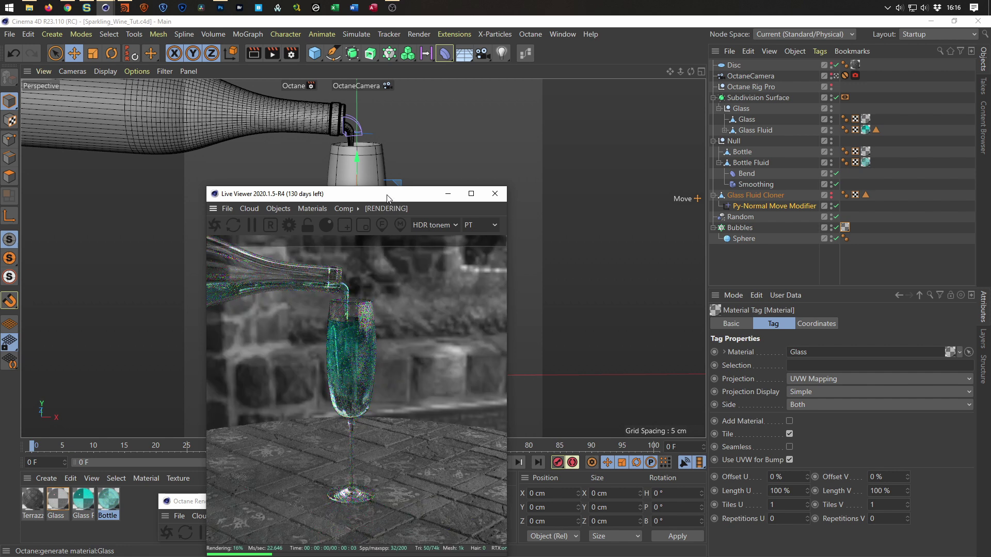
drag(388, 198, 729, 143)
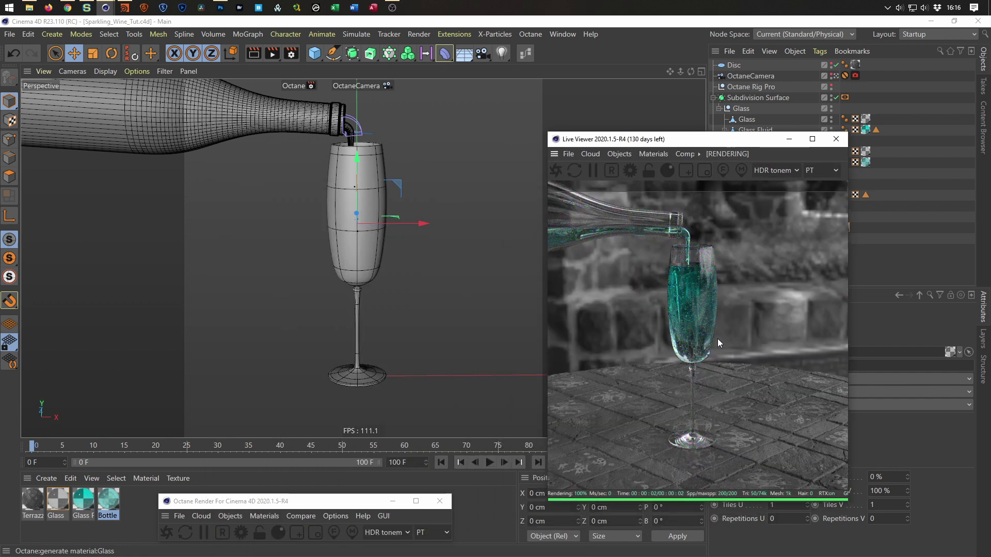
drag(709, 148, 541, 127)
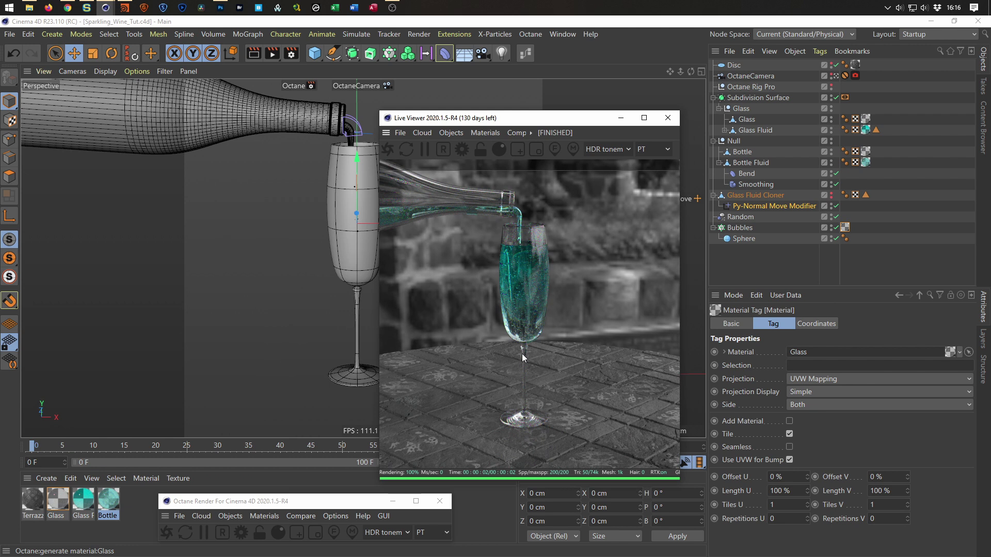
Set the Octane pathtracing kernel's specular depth to 50 and close the render settings
click(462, 149)
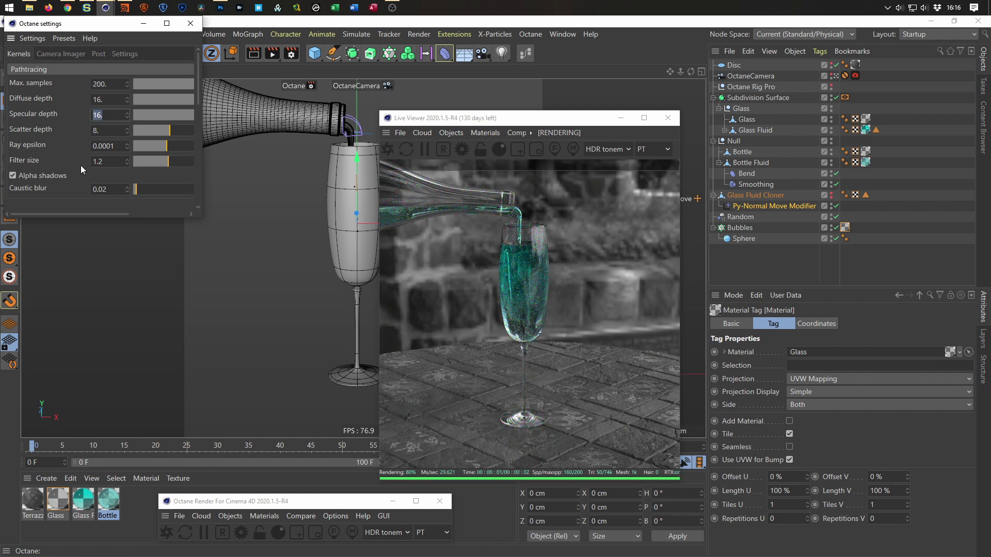
text(50)
key(Return)
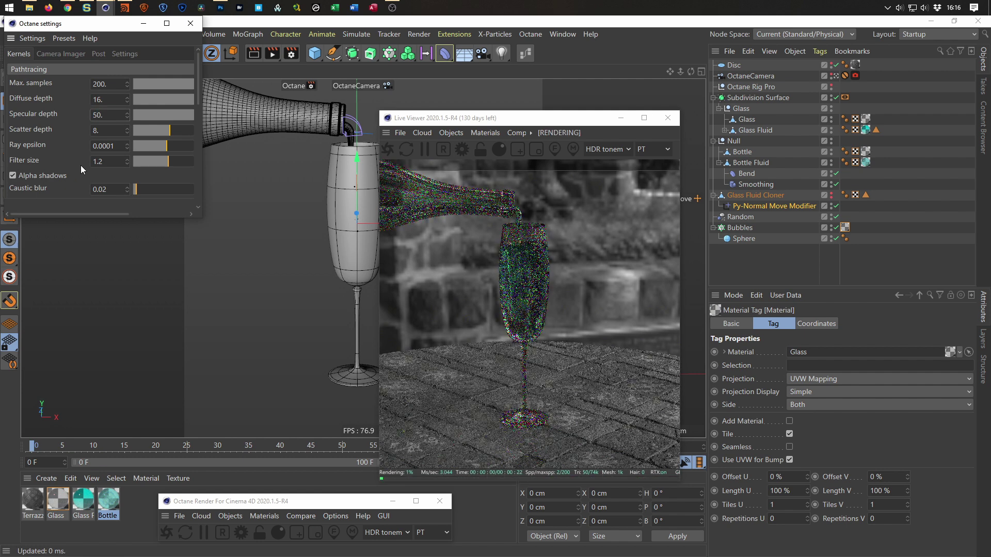
click(190, 23)
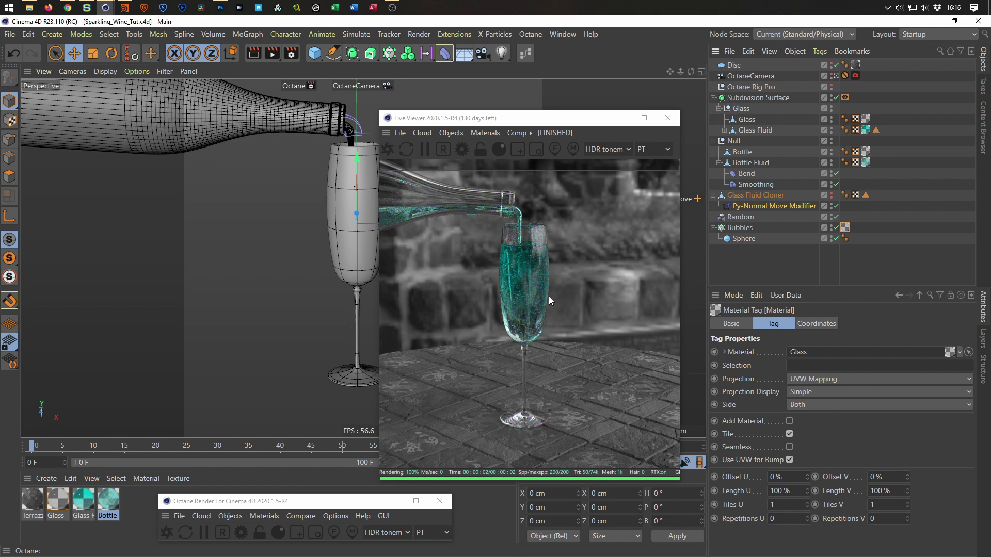
Increase the radius of the sphere inside the Bubbles cloner to 0.08 cm
click(744, 239)
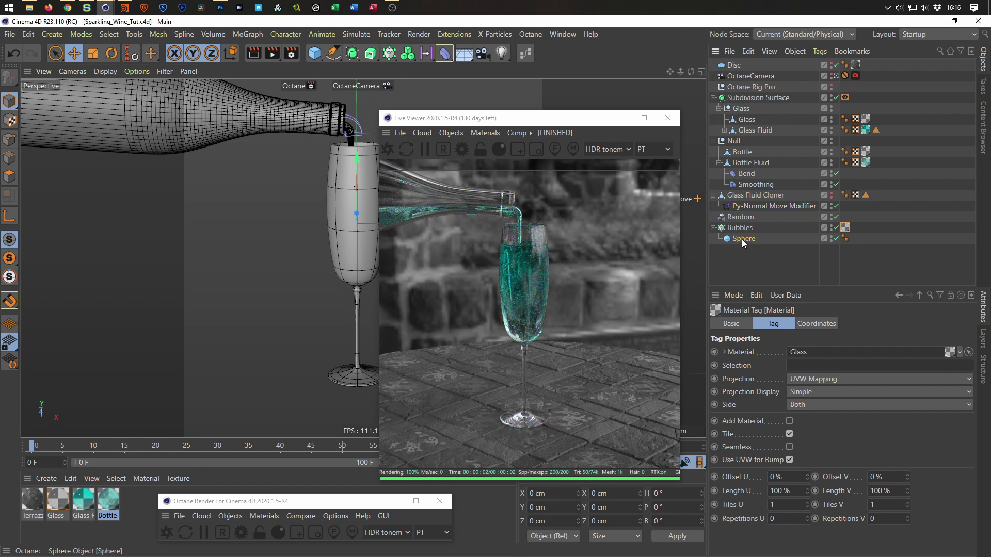
click(784, 353)
key(Delete)
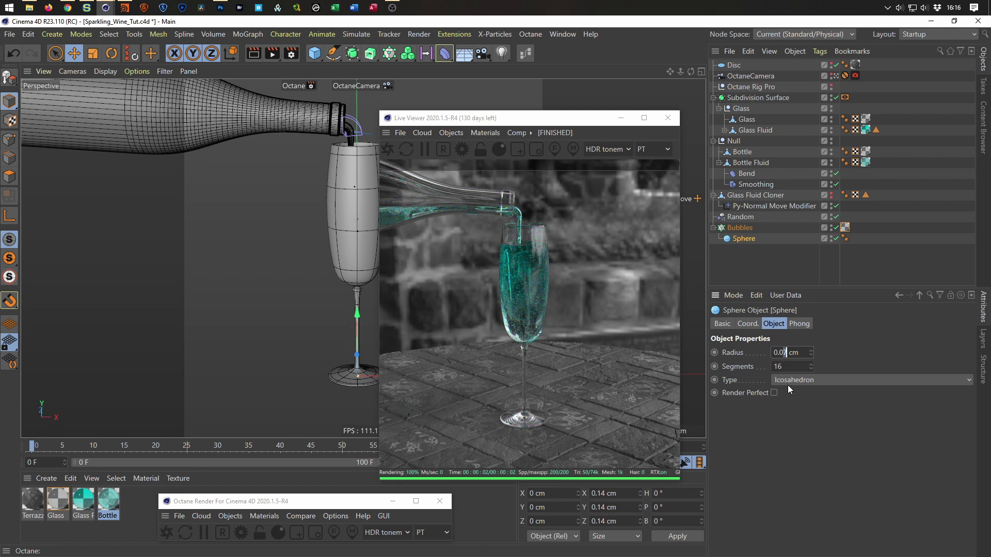
text(8)
key(Return)
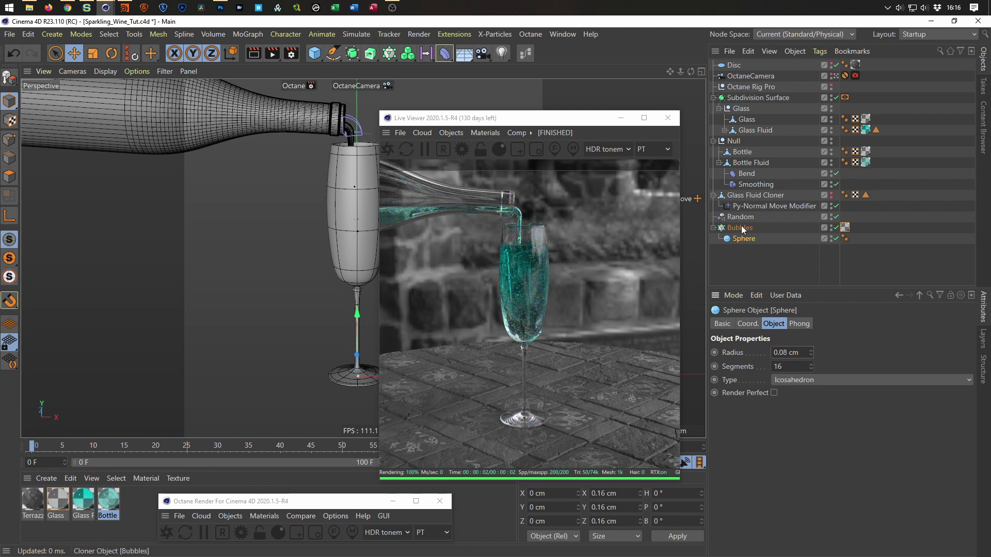
Set the Bubbles cloner's clone count to 1500
key(Up)
double_click(789, 512)
text(1500)
key(Return)
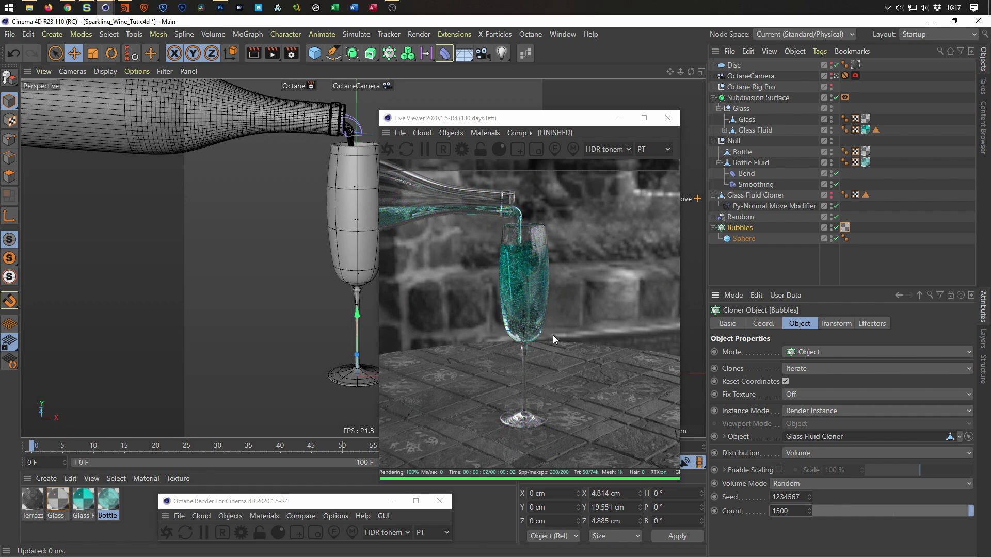
click(791, 512)
drag(790, 513, 733, 517)
Set the bubble sphere's radius to 0.07 cm and save the scene
click(743, 239)
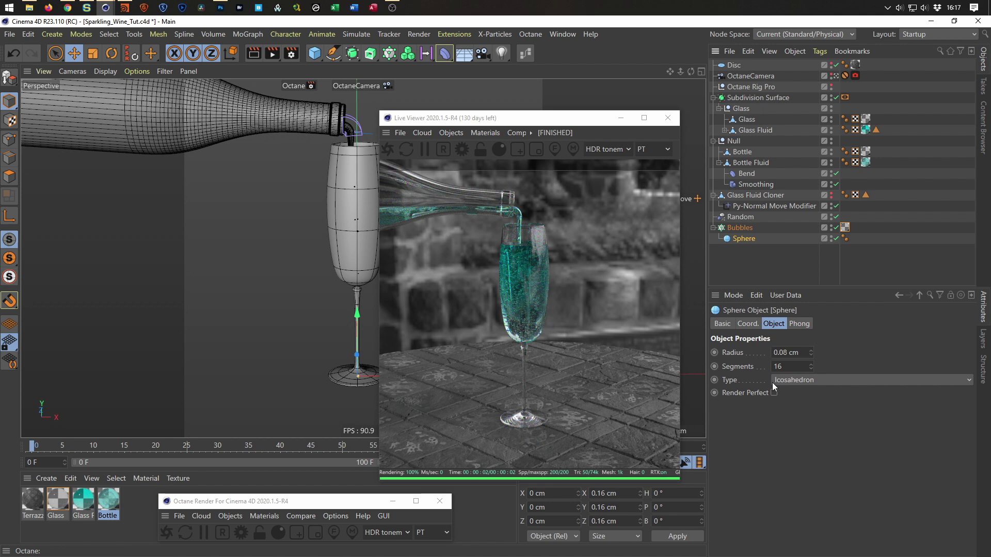
drag(785, 355, 808, 353)
text(7)
key(Return)
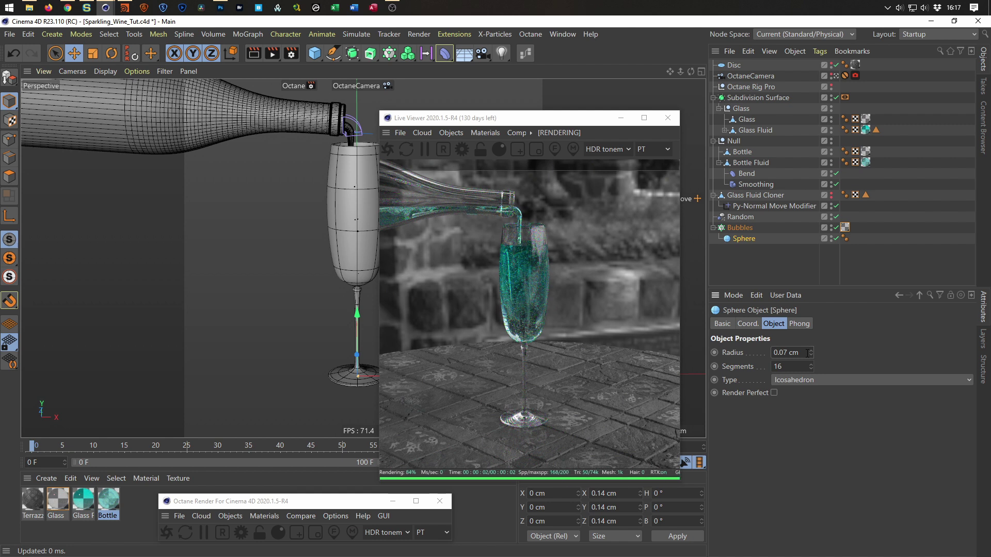
key(ctrl+s)
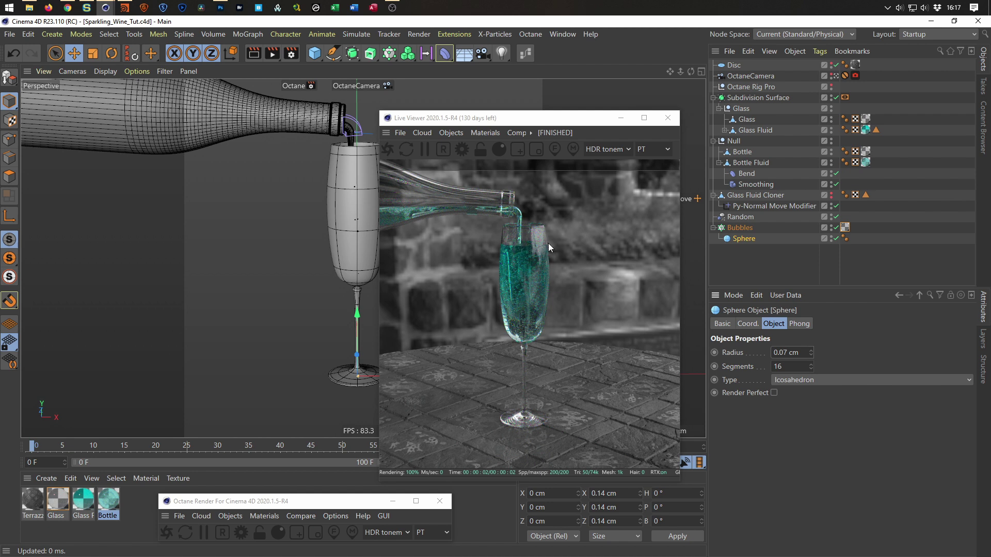
Close the Live Viewer and leave the OctaneCamera for a close default-camera view of the glass rim
click(669, 118)
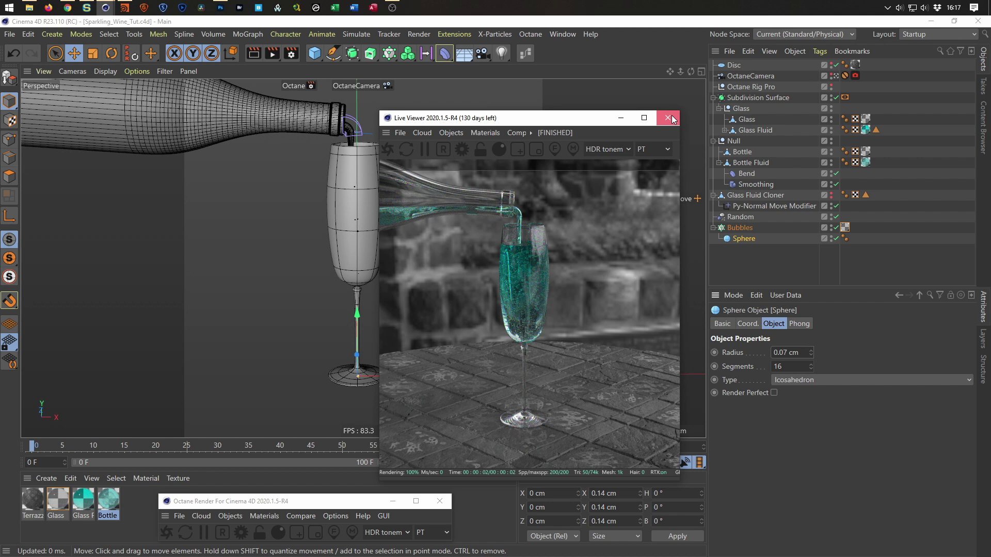
click(672, 119)
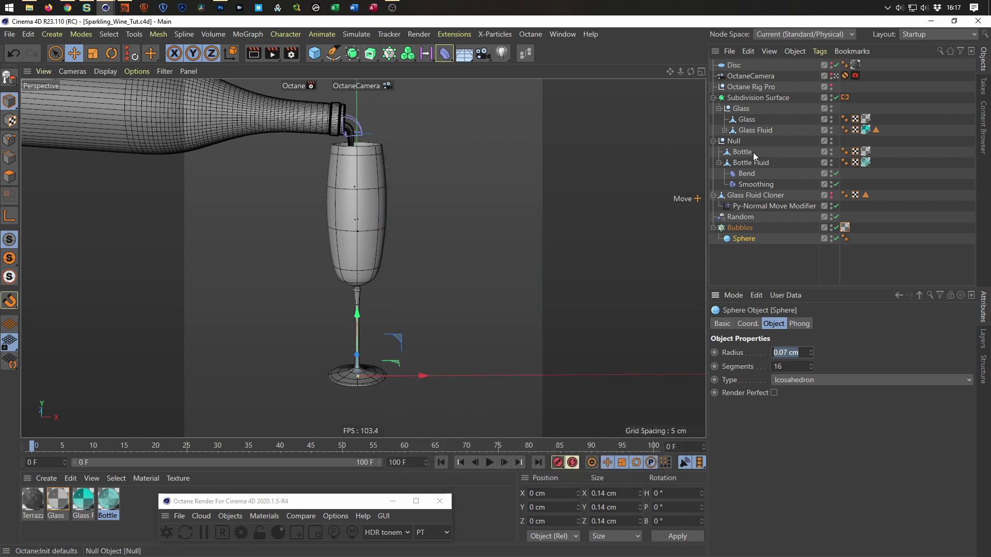
click(836, 76)
scroll(627, 172, up, 5)
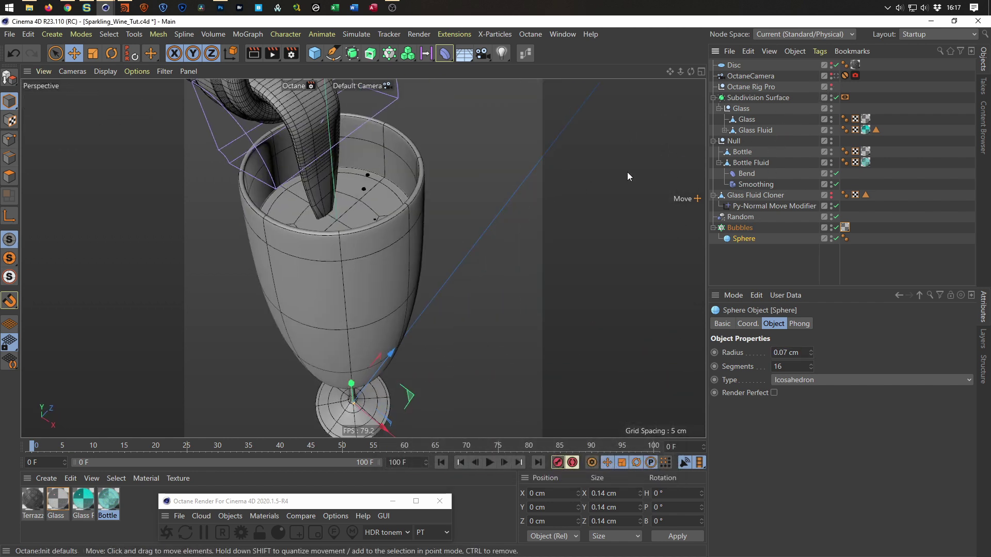
scroll(358, 208, up, 3)
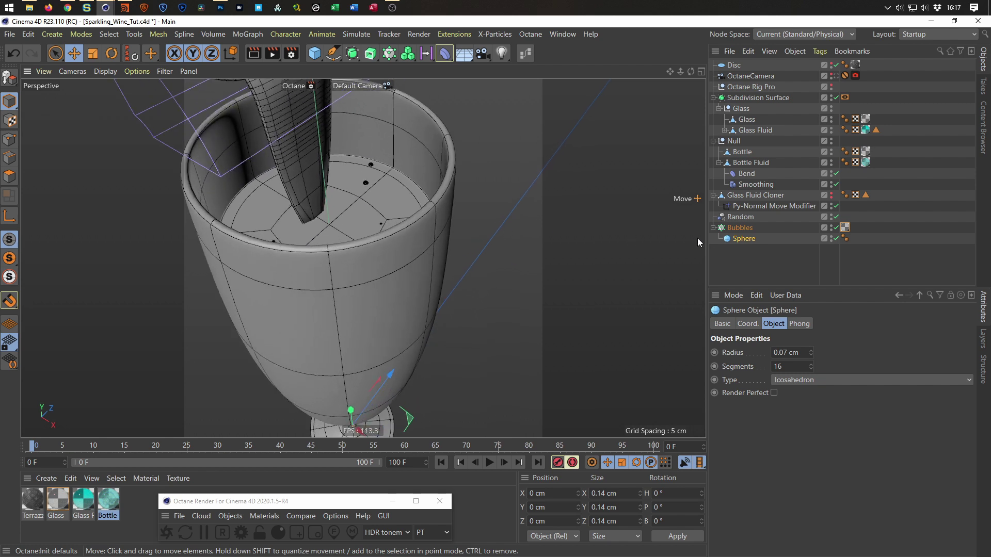
Select Glass Fluid Cloner in polygon mode and make it visible in editor and renderer
click(748, 196)
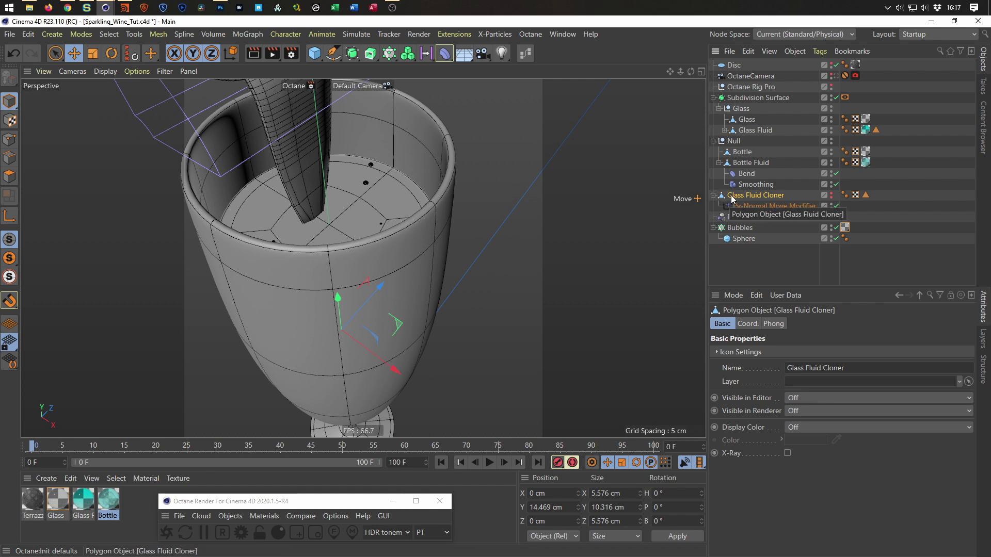
click(9, 177)
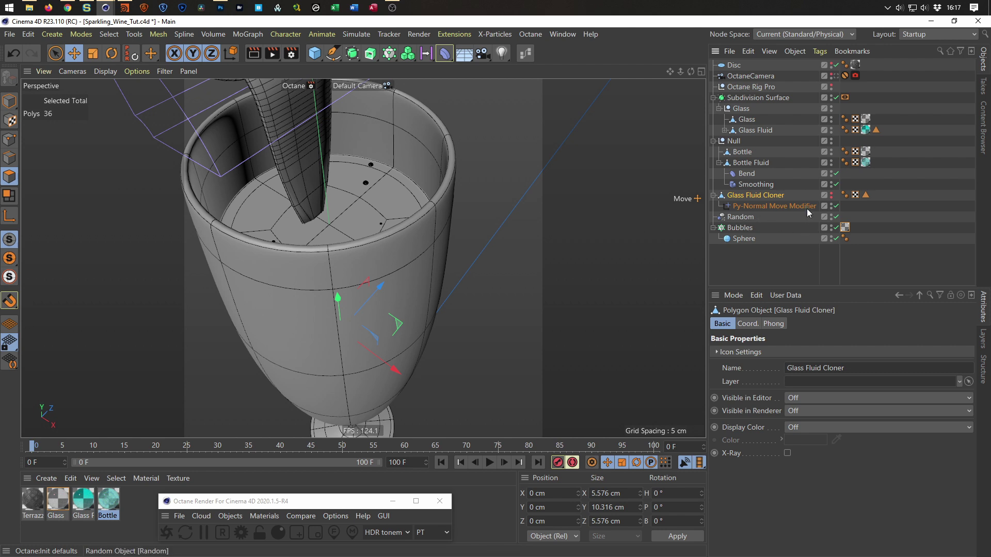
ctrl+click(831, 197)
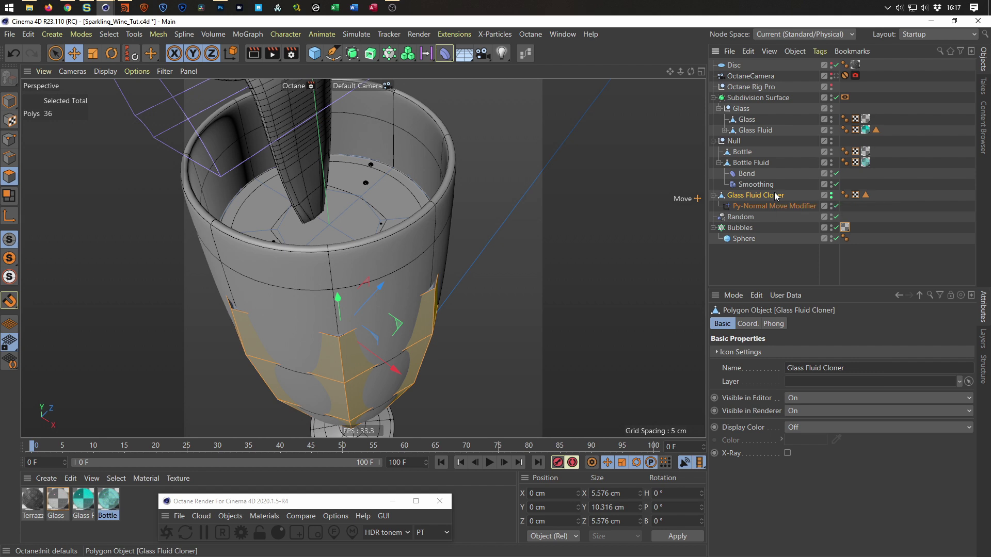
Collapse the bottle's Null and hide the Subdivision Surface to expose the top of Glass Fluid Cloner
alt+drag(352, 210, 390, 202)
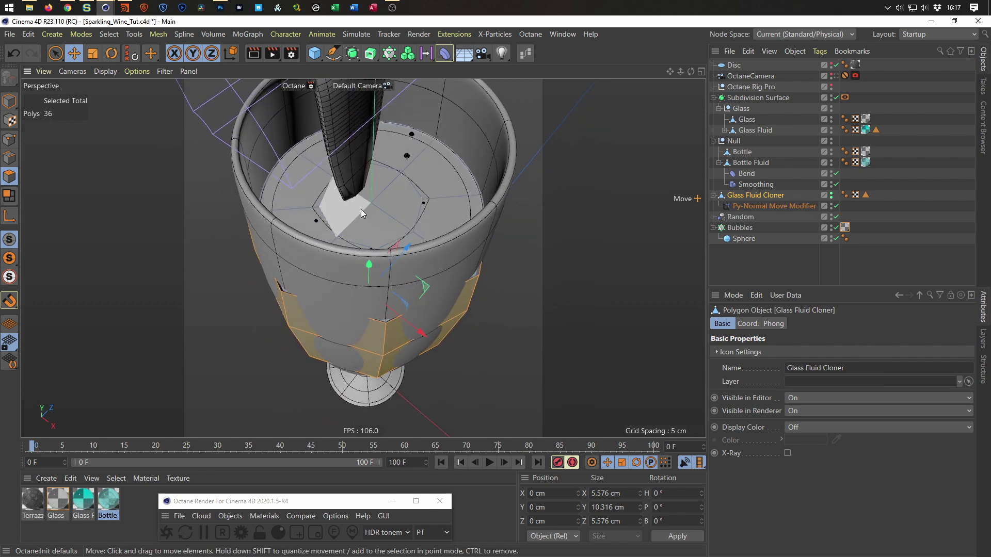
click(714, 140)
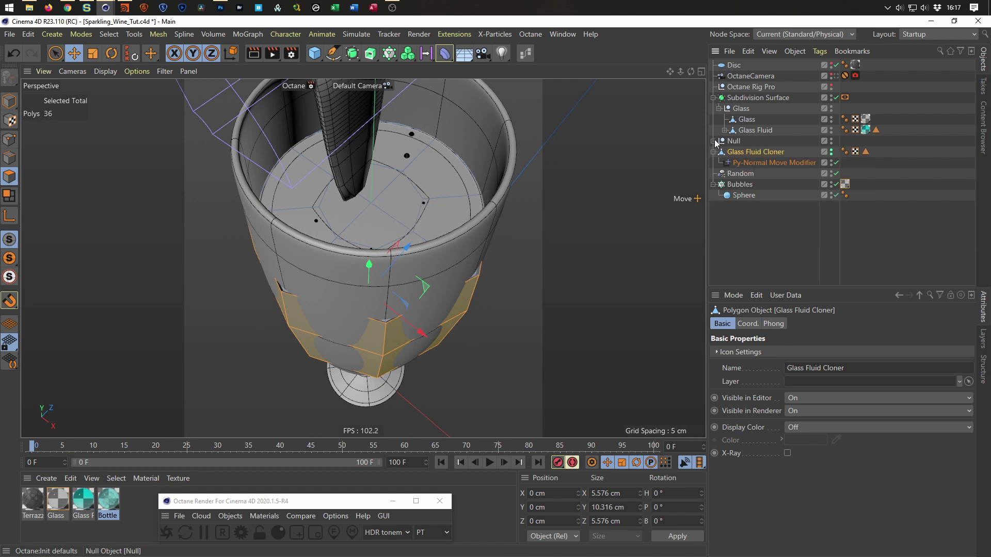
click(832, 100)
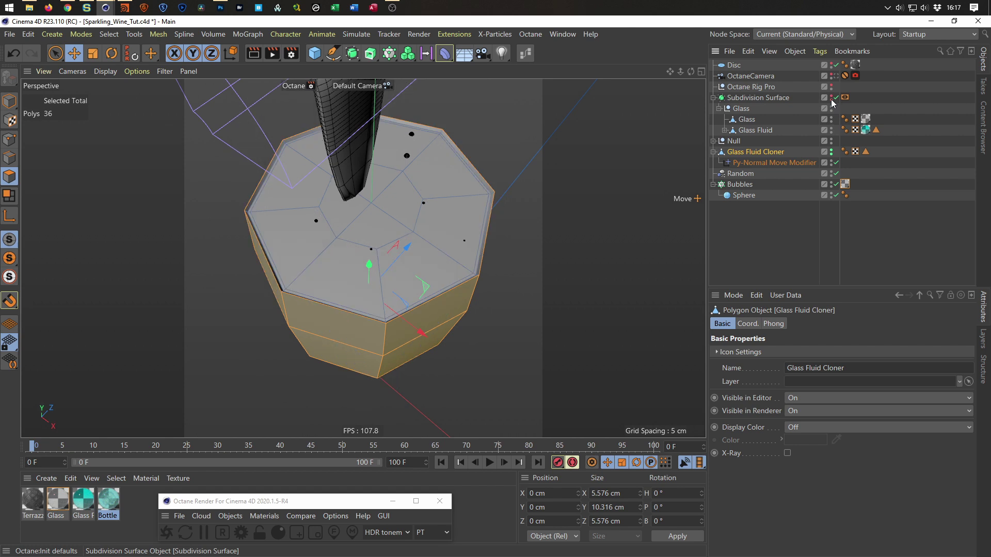
Select the centre polygons on top of Glass Fluid Cloner and grow the selection outward to include the outer rim
alt+drag(421, 292, 432, 329)
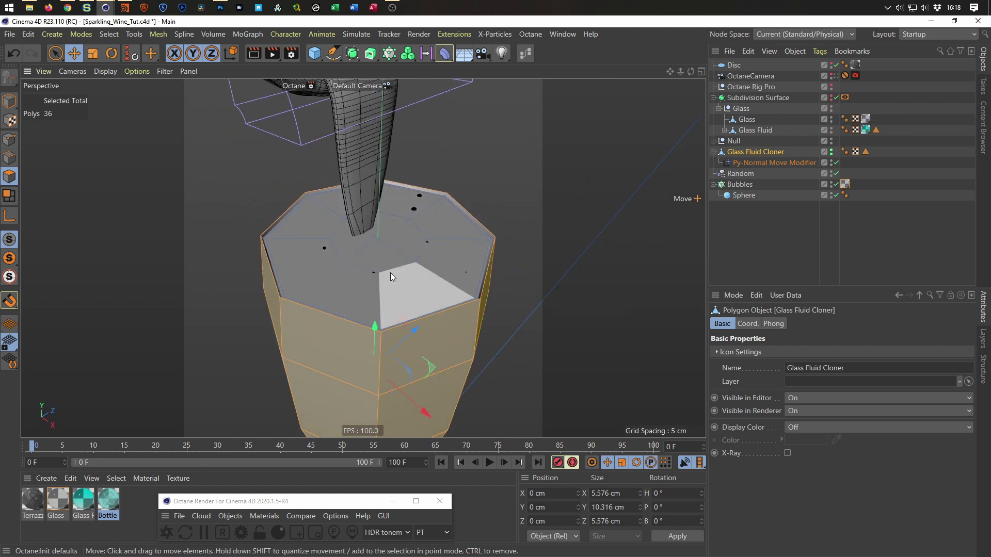
key(9)
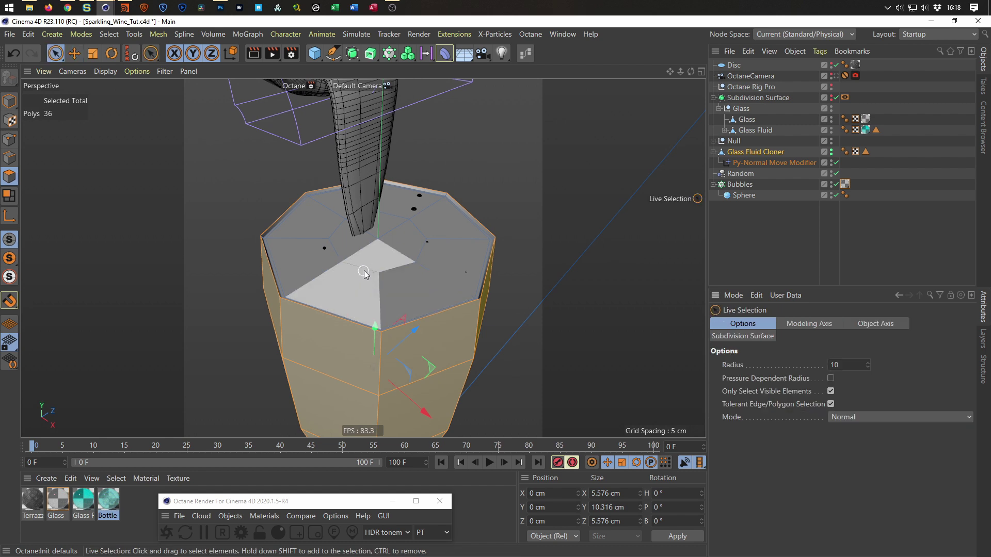
click(377, 248)
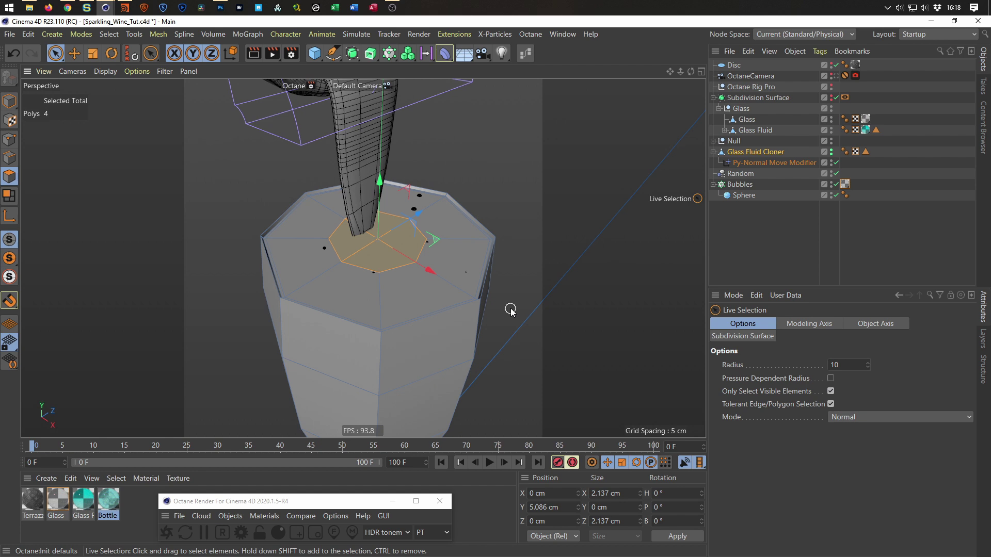
key(u)
key(g)
key(u)
key(g)
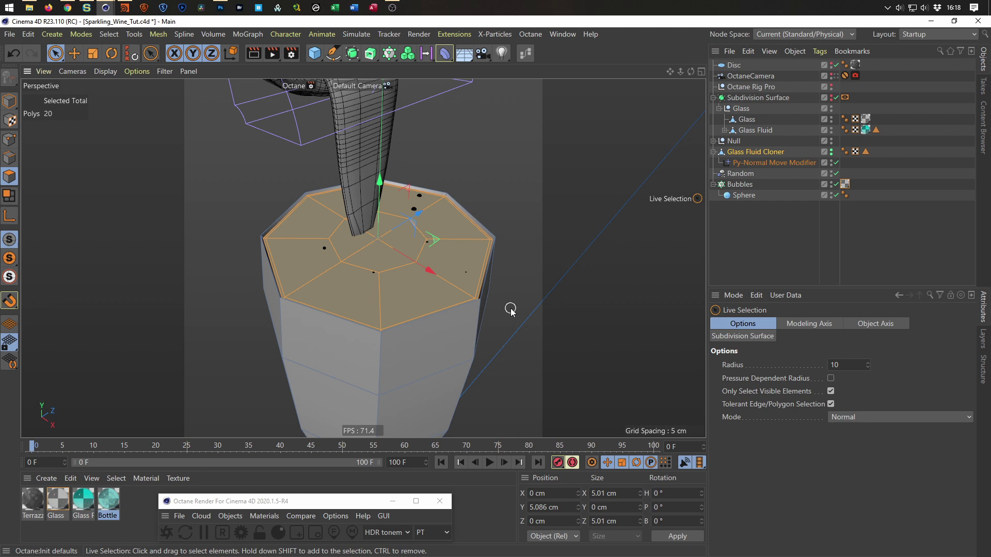
scroll(293, 241, up, 5)
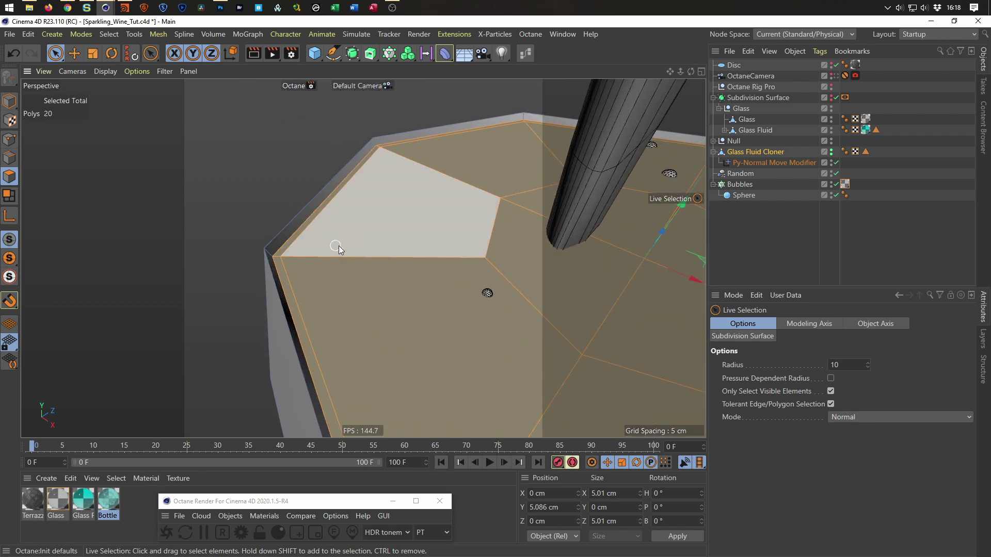
scroll(294, 254, down, 5)
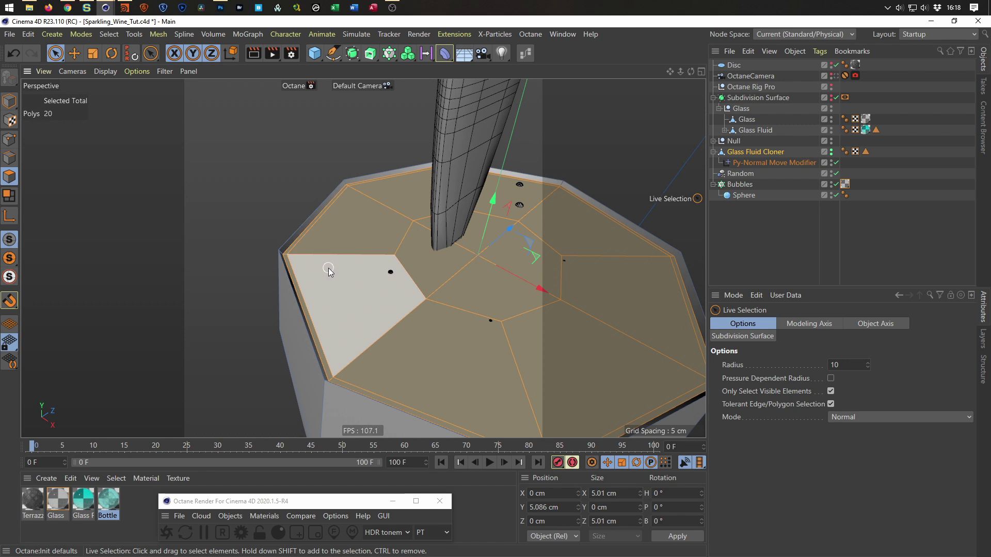
key(u)
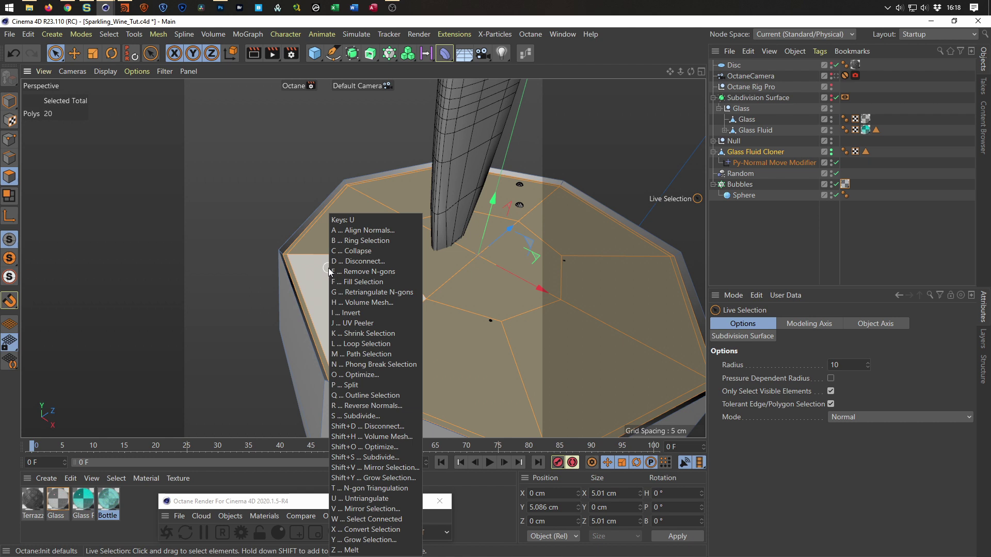
key(y)
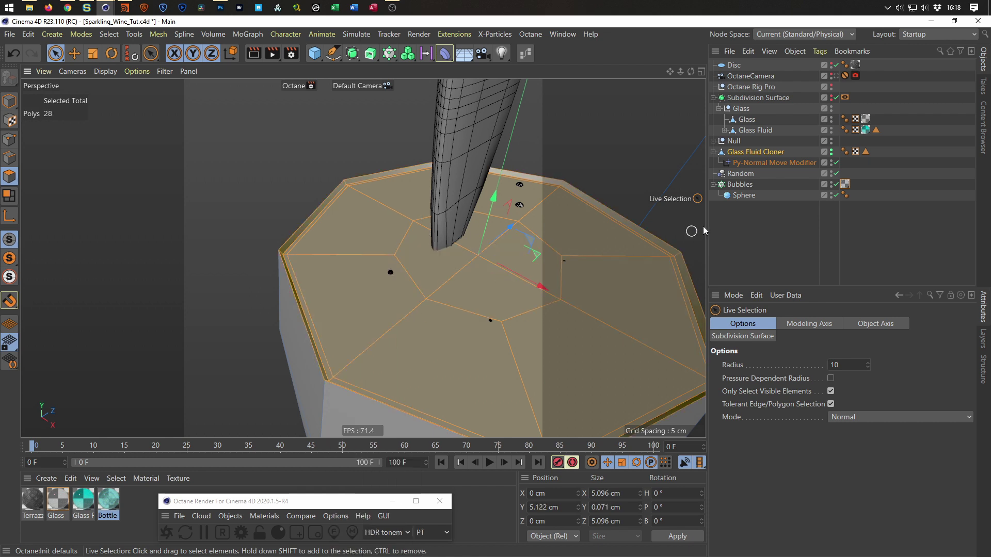
Duplicate Glass Fluid Cloner and rename the copy Glass Fluid Cloner Top
key(Delete)
click(743, 152)
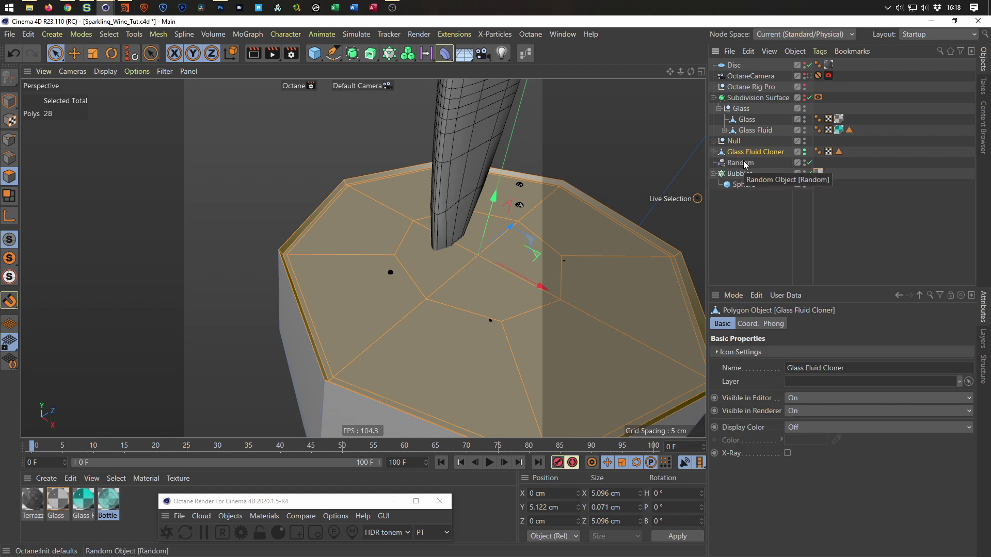
key(ctrl+c)
key(ctrl+v)
double_click(744, 164)
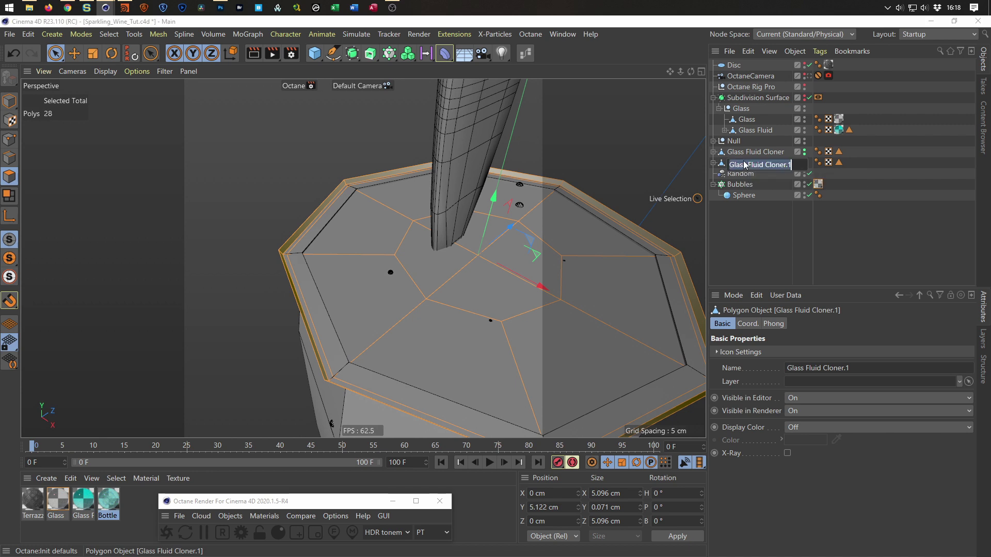
key(End)
key(BackSpace)
key(BackSpace)
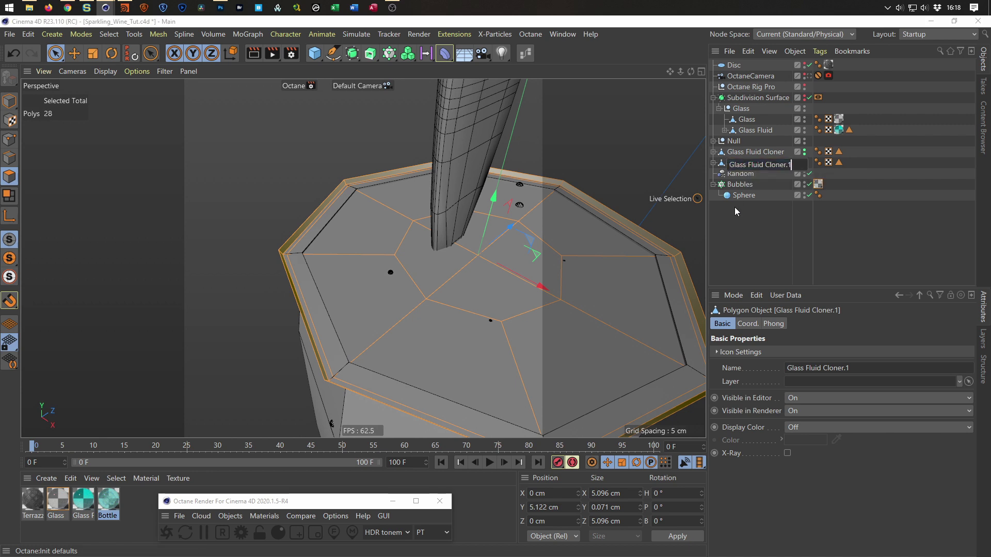
text(Top)
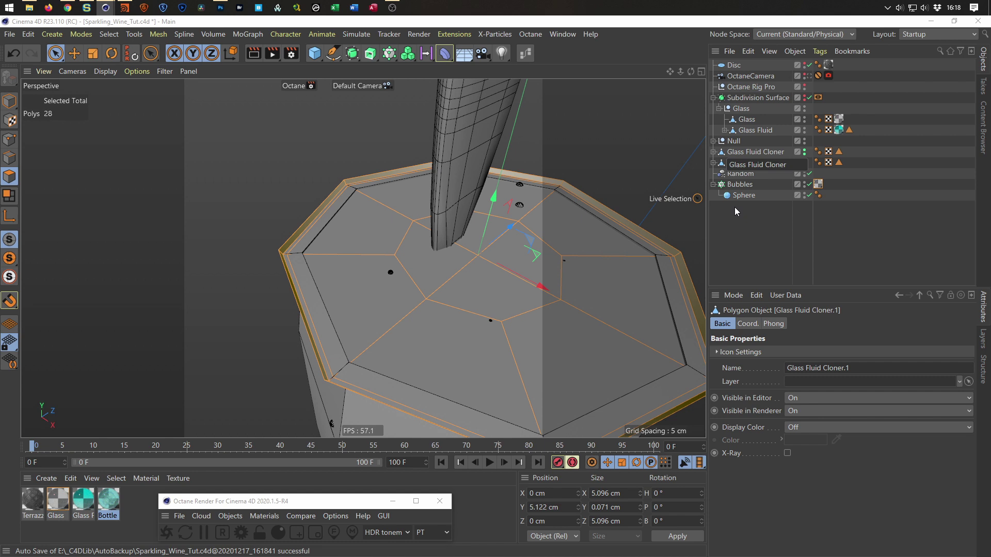
key(Return)
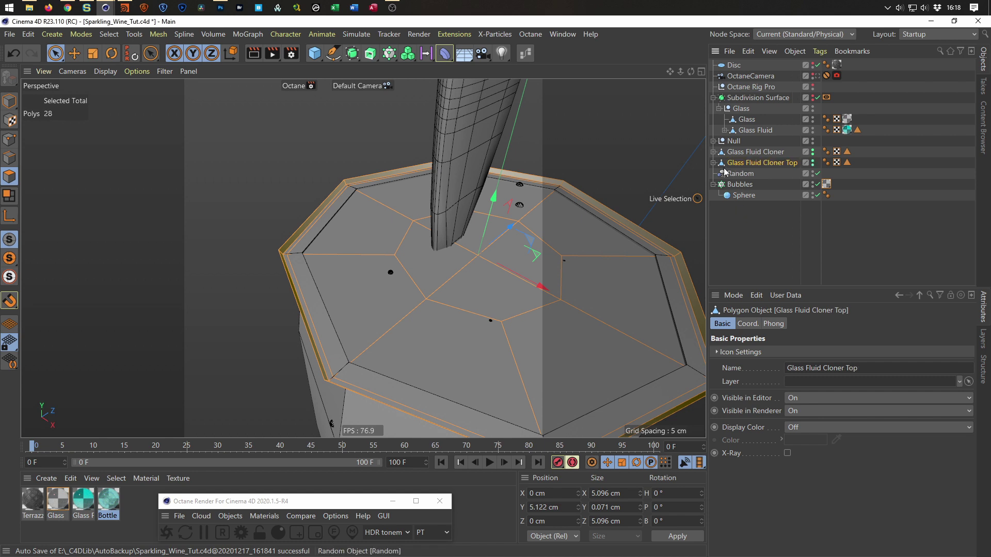
Examine how Glass Fluid Cloner Top fits over the fluid body and show the options of its Py-Normal Move Modifier
key(shift+c)
key(Delete)
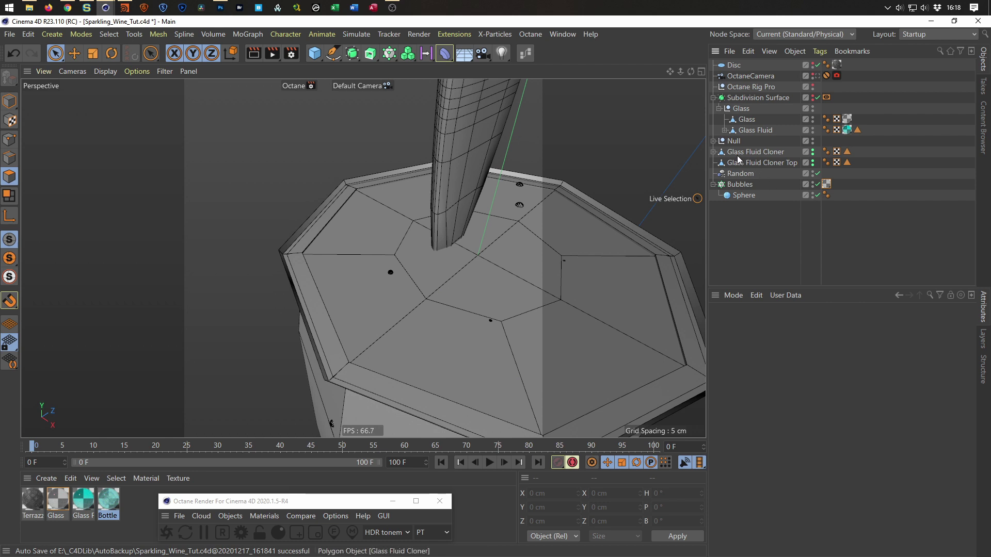
scroll(565, 275, down, 3)
alt+drag(566, 274, 498, 194)
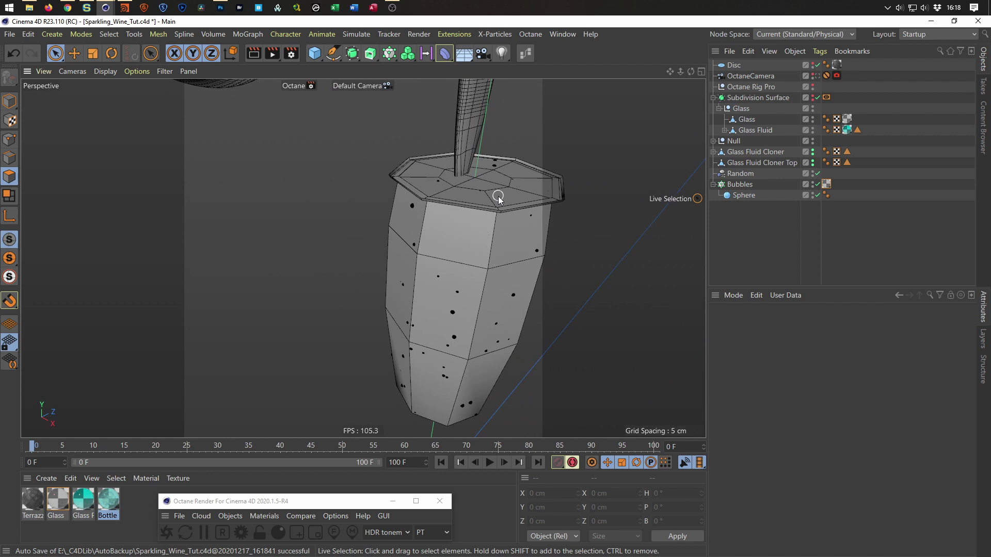
alt+drag(504, 195, 511, 248)
scroll(516, 245, up, 3)
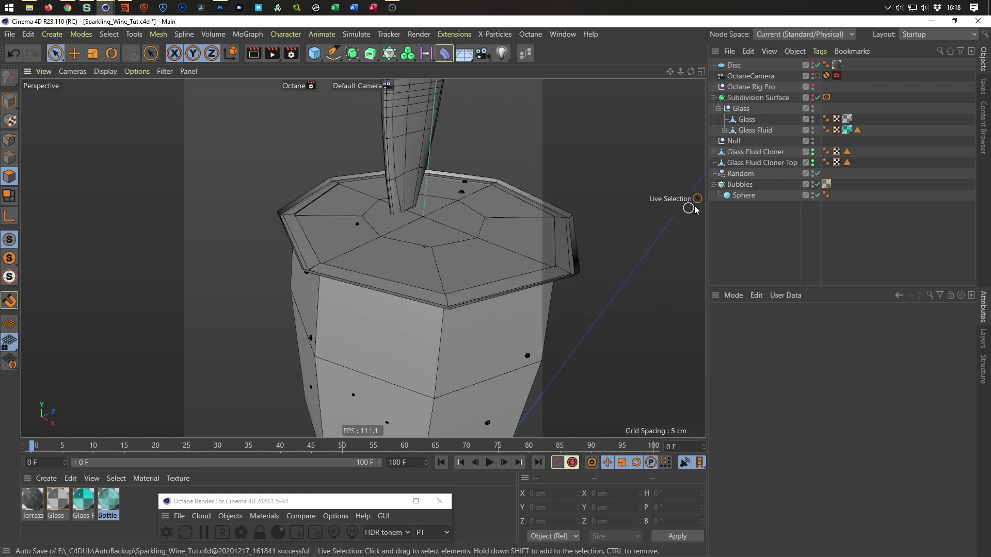
key(ctrl+alt+n)
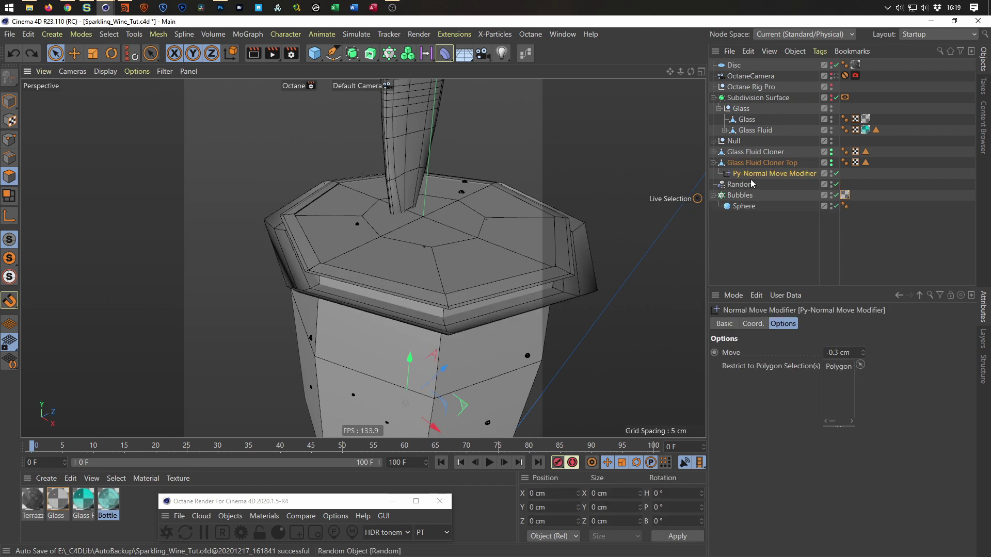
Select Glass Fluid Cloner Top and switch from polygon editing to Model mode
click(763, 163)
alt+drag(413, 243, 396, 265)
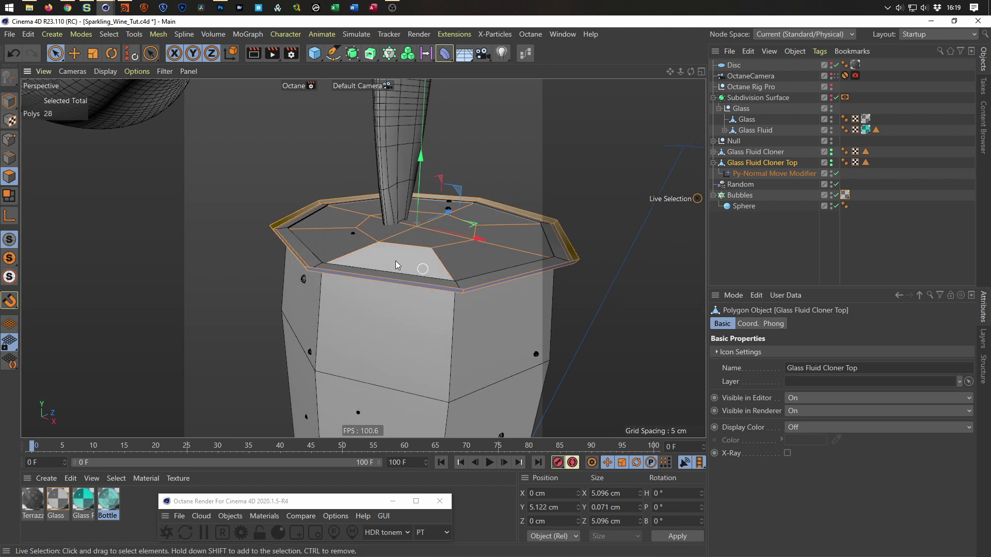
click(9, 101)
alt+drag(86, 158, 360, 257)
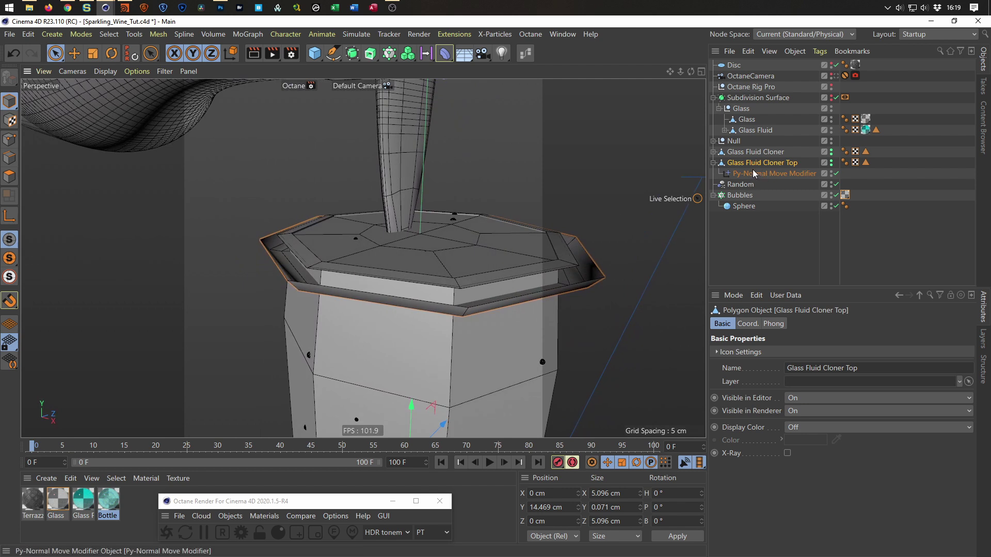
Hide Glass Fluid Cloner to isolate the top piece, and reset both objects' editor and renderer visibility to default
click(832, 152)
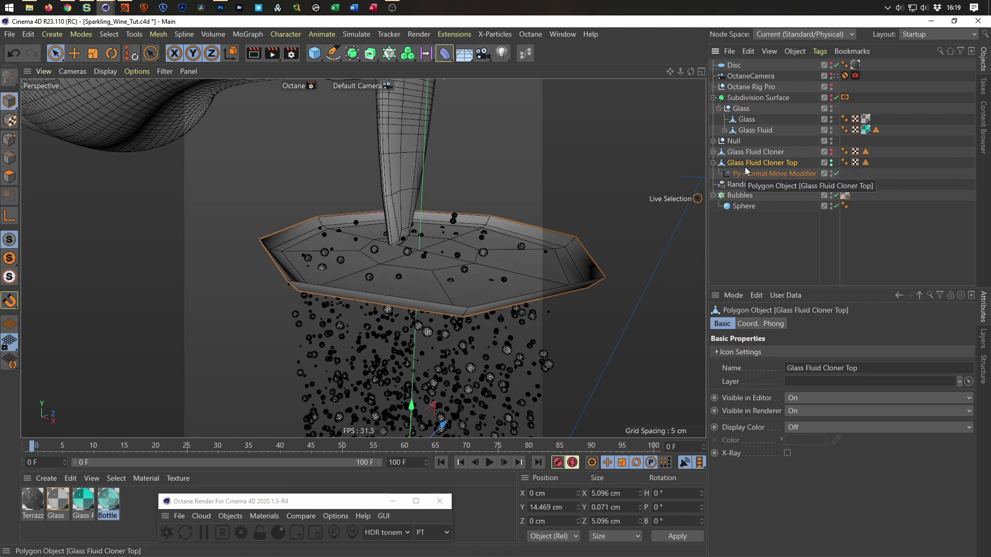
click(831, 153)
click(832, 153)
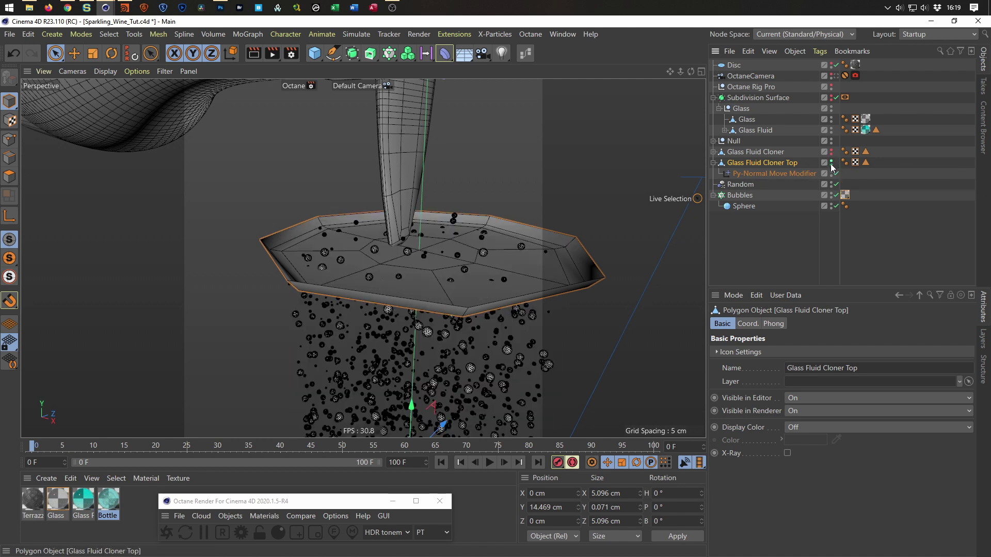
click(832, 162)
click(831, 163)
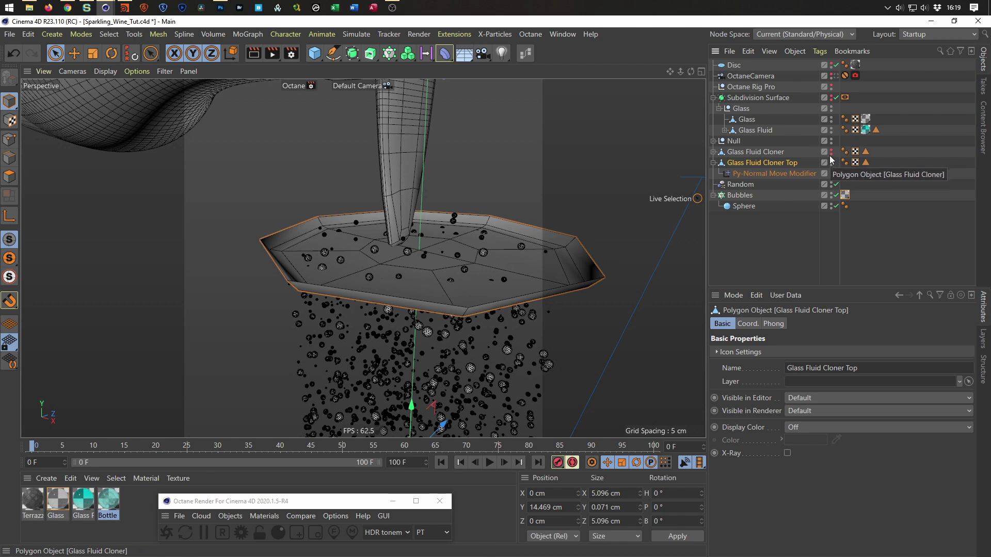
click(831, 152)
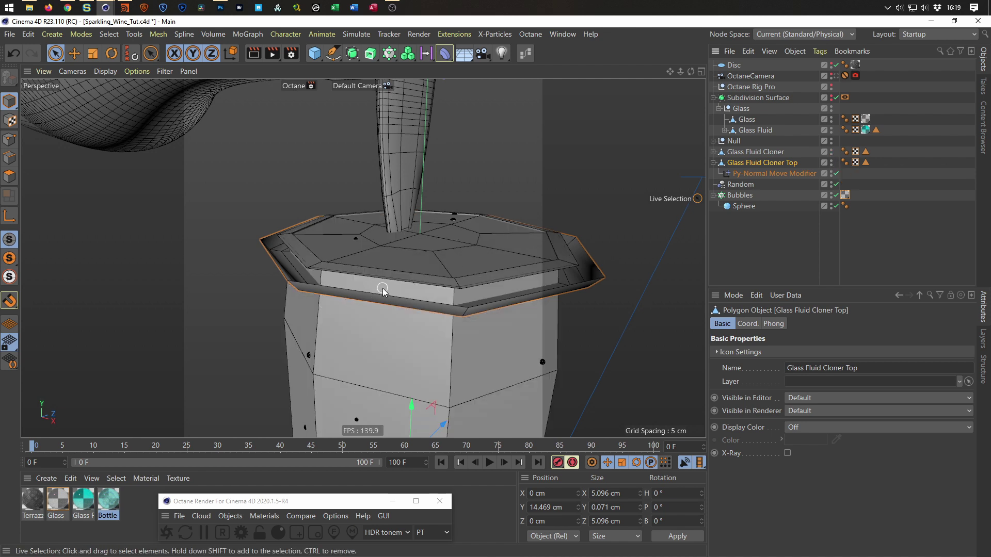
Undo the visibility changes and the duplication so that only the original Glass Fluid Cloner remains
mouse_move(391, 281)
alt+mouse_down()
mouse_move(392, 301)
mouse_move(403, 275)
alt+mouse_up()
key(ctrl+z)
key(ctrl+z)
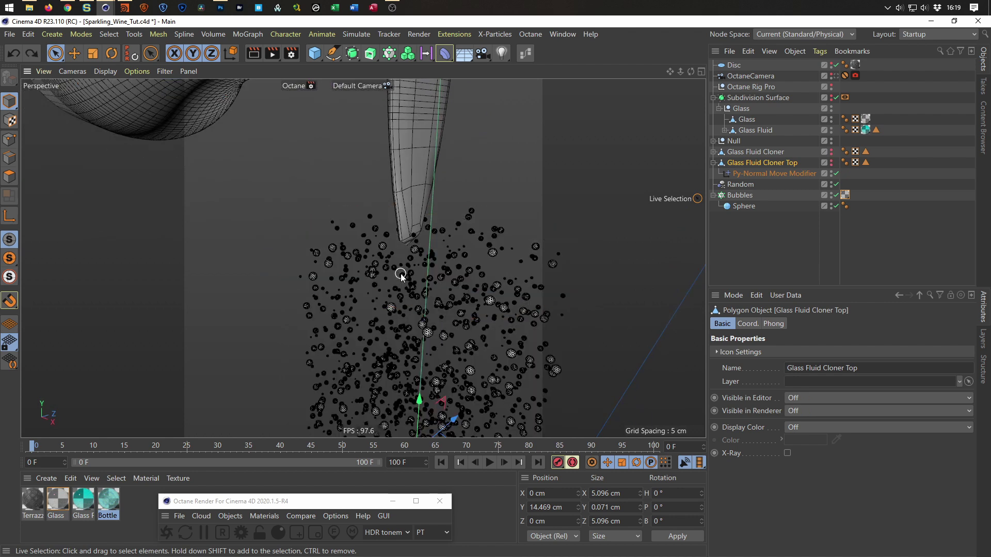
key(ctrl+y)
key(ctrl+y)
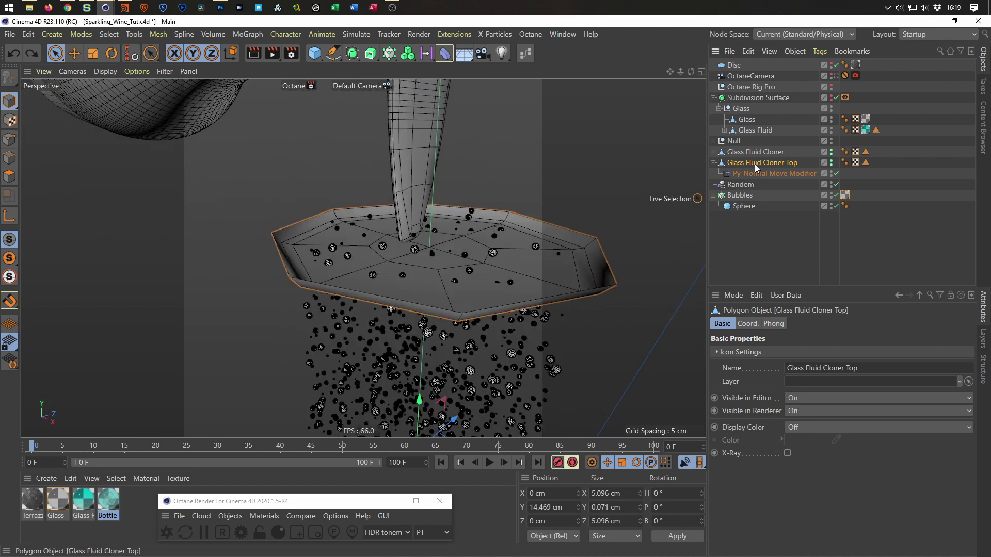
key(ctrl+z)
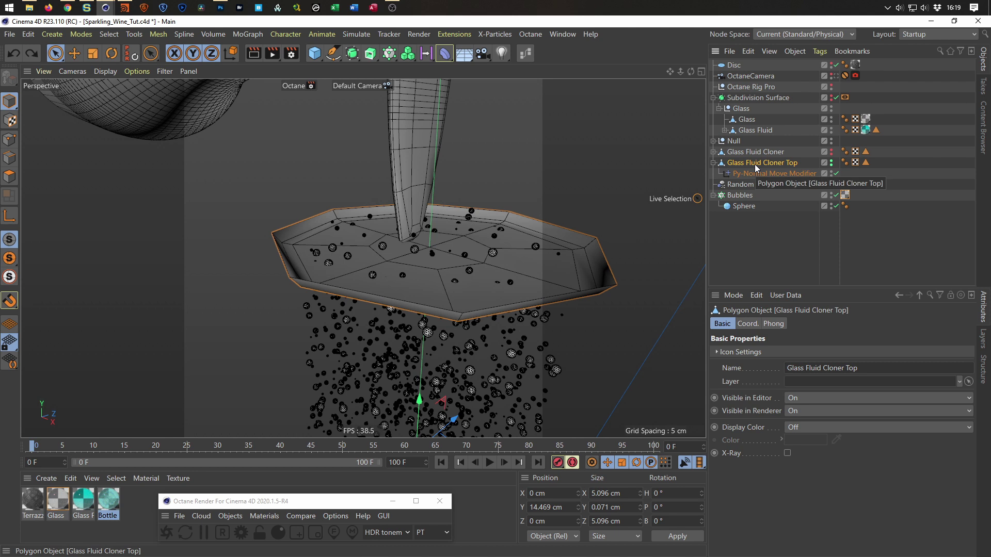
key(ctrl+y)
key(ctrl+z)
key(ctrl+y)
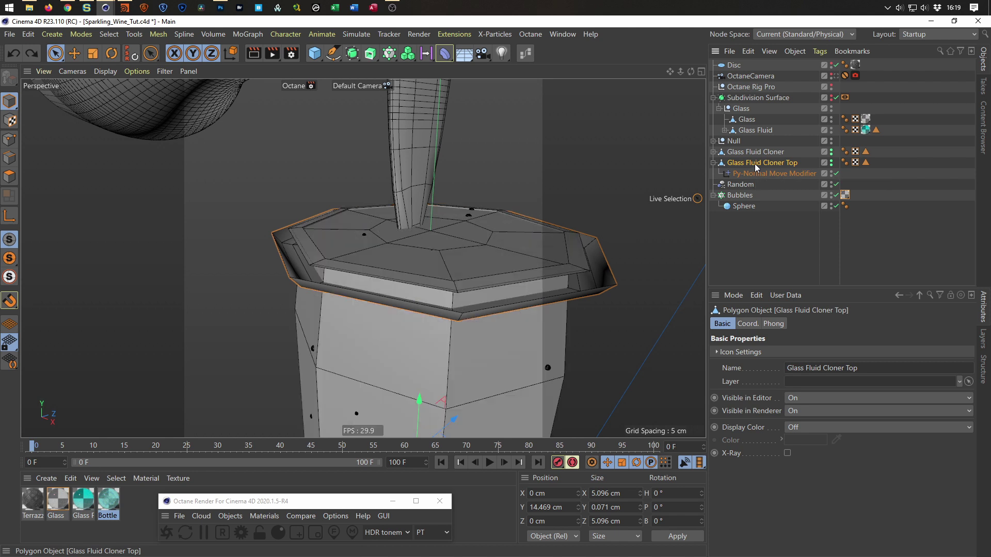
key(ctrl+z)
key(ctrl+z)
key(ctrl+z)
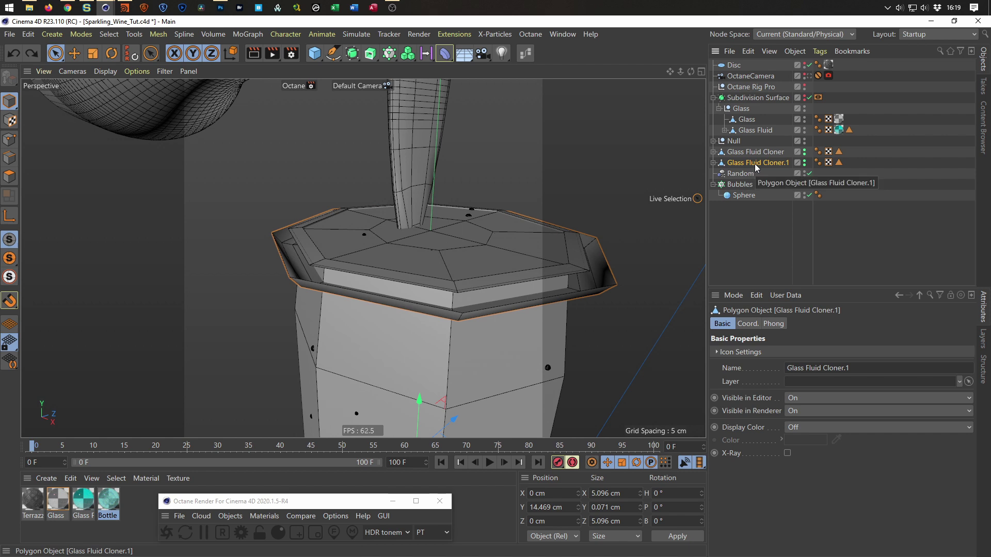
key(ctrl+z)
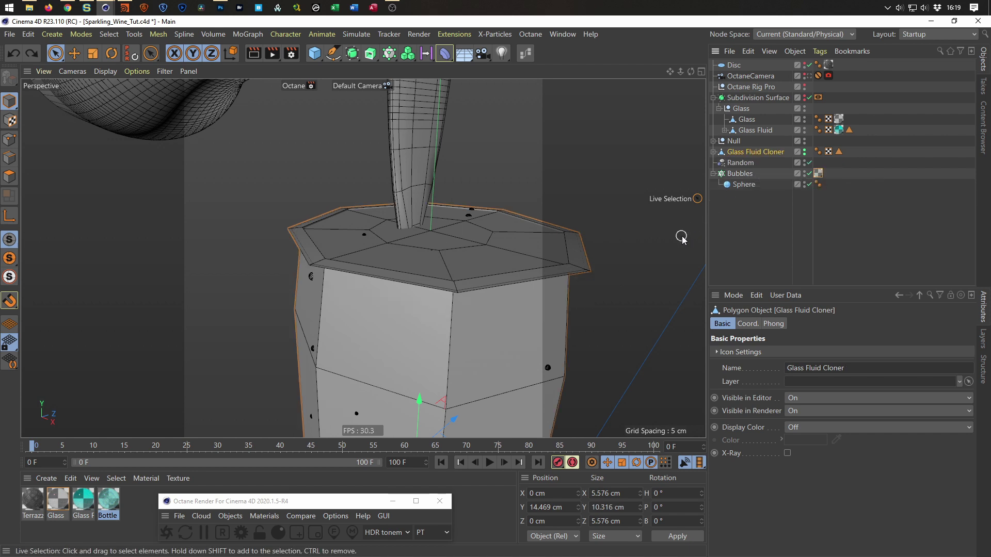
Expand Glass Fluid Cloner, reset its editor and renderer visibility to default, and select the Bubbles cloner
click(715, 153)
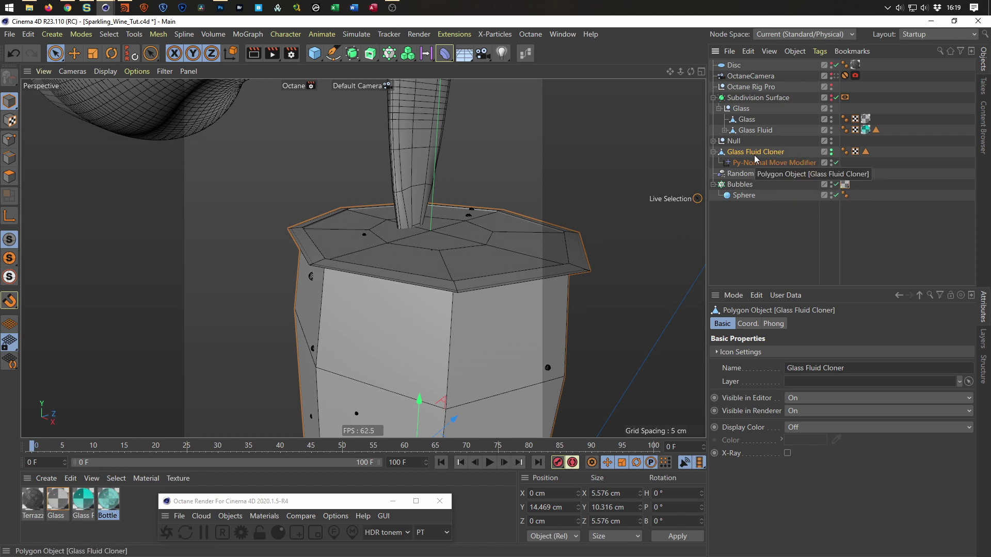
mouse_move(543, 274)
alt+mouse_down()
mouse_move(538, 332)
mouse_move(539, 289)
alt+mouse_up()
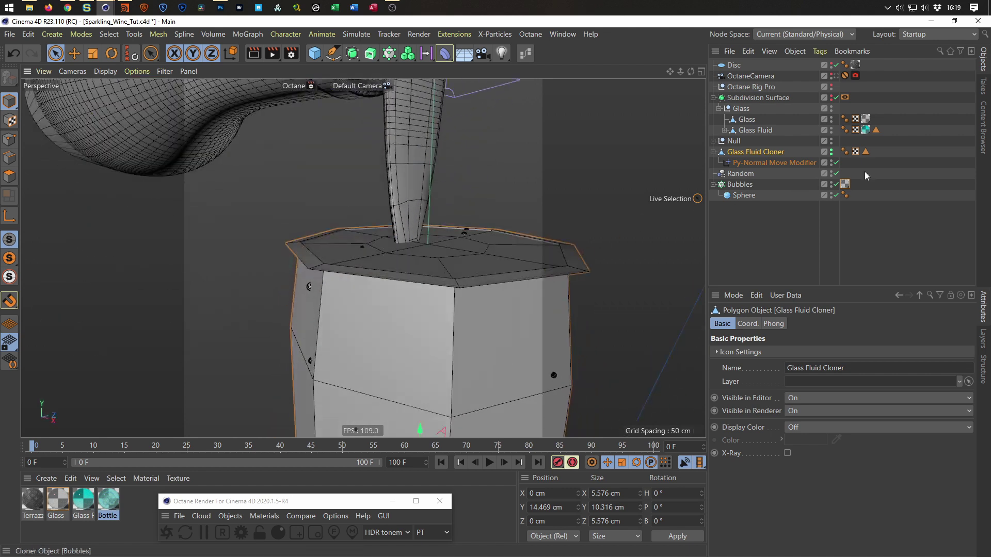
ctrl+click(831, 153)
ctrl+click(831, 153)
ctrl+click(831, 153)
ctrl+click(831, 153)
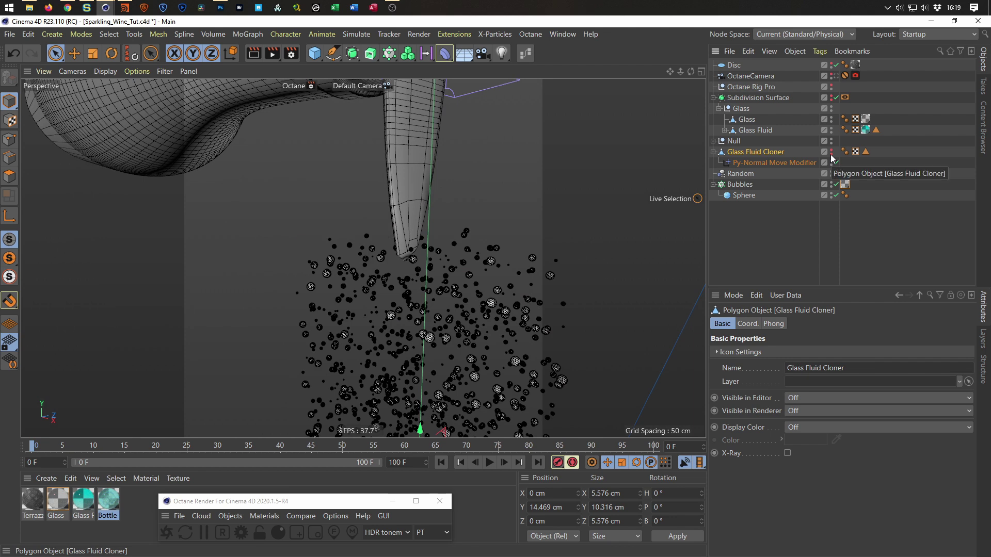
ctrl+click(831, 153)
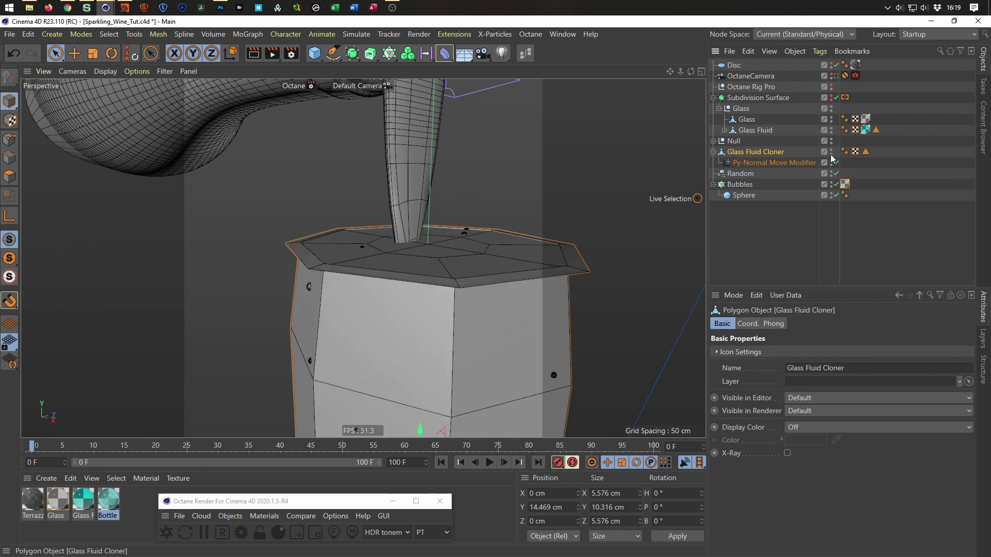
click(742, 187)
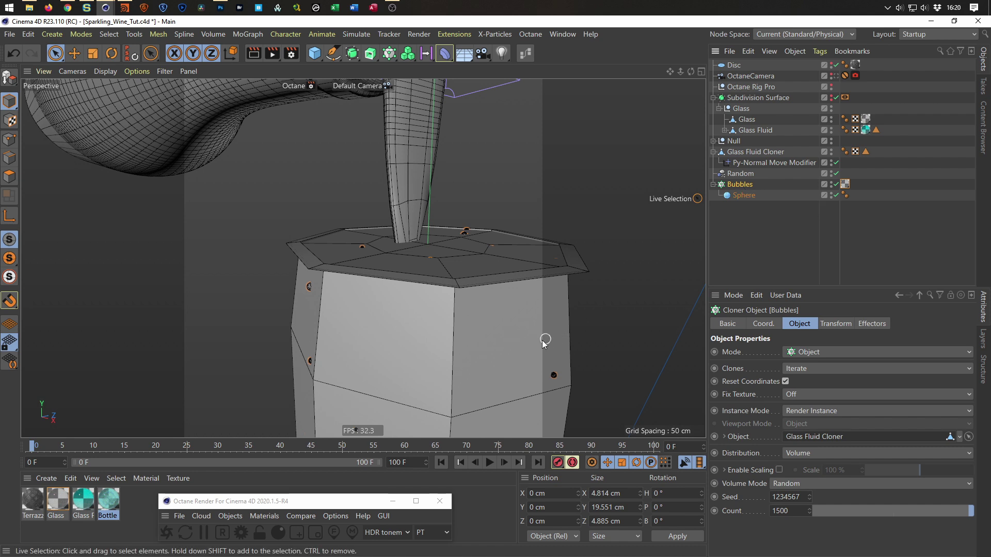
alt+drag(548, 338, 543, 314)
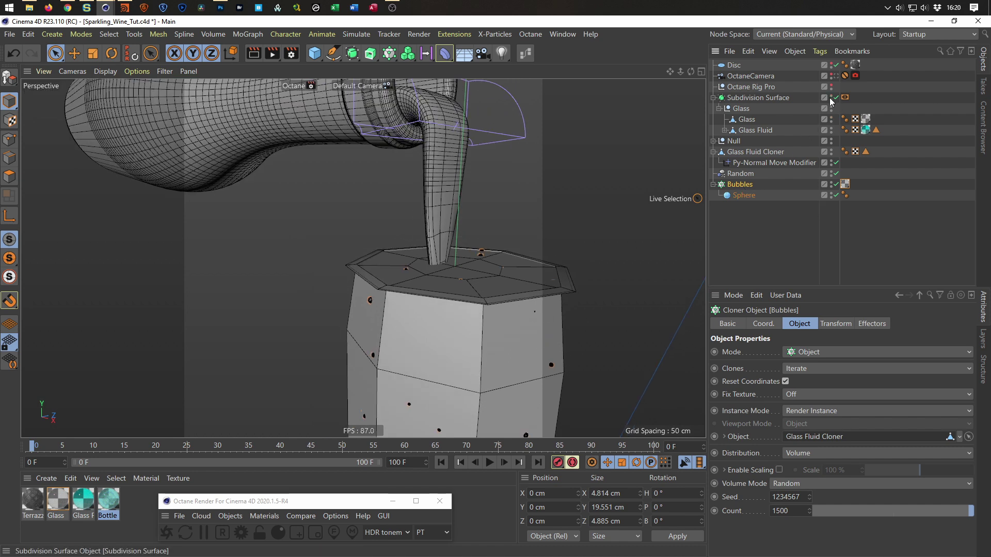
Turn off the Subdivision Surface generator and delete the Glass Fluid Cloner object with its modifier
scroll(536, 270, up, 3)
scroll(528, 246, up, 3)
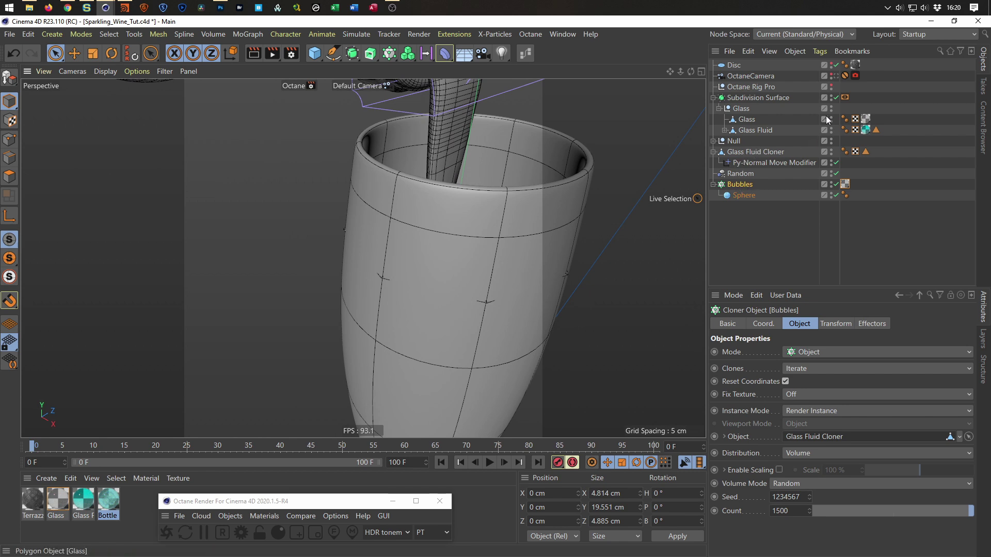
click(835, 97)
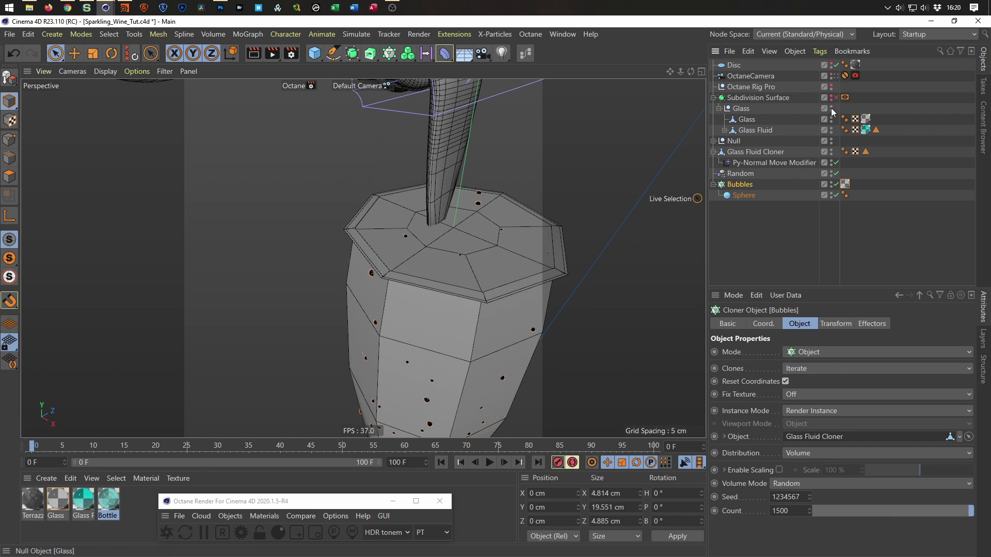
alt+drag(531, 270, 481, 393)
click(747, 154)
alt+drag(441, 277, 466, 215)
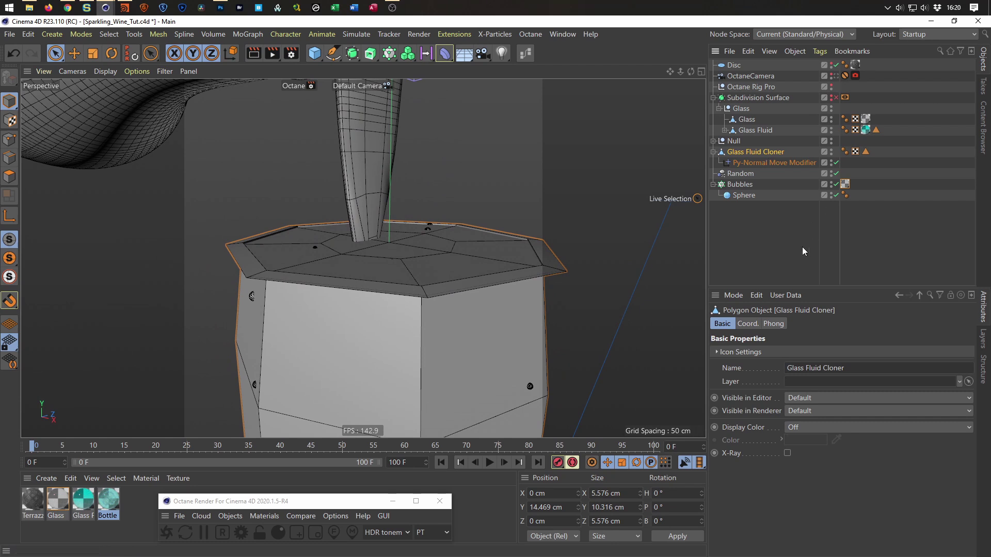
key(Delete)
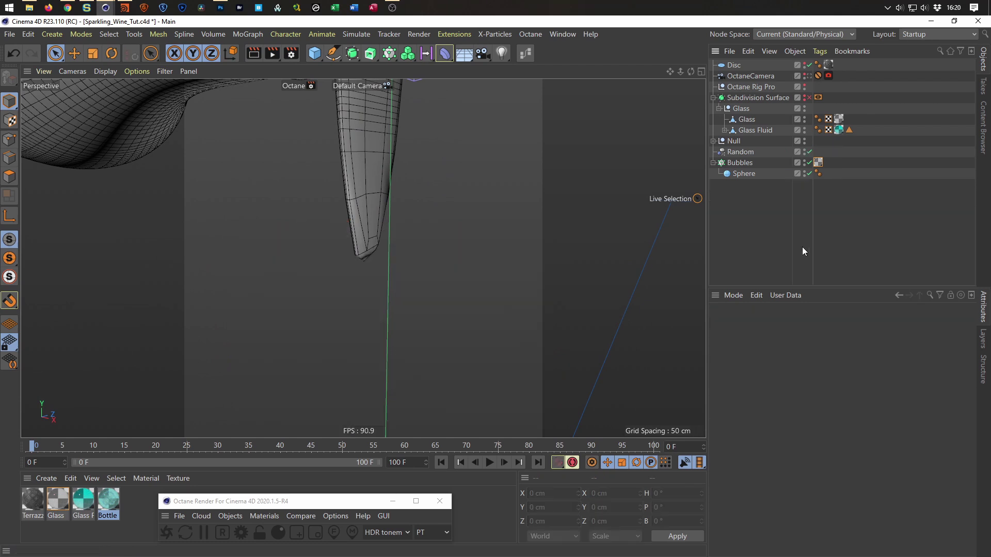
Duplicate Glass Fluid out of the Subdivision Surface to the end of the object hierarchy
click(751, 130)
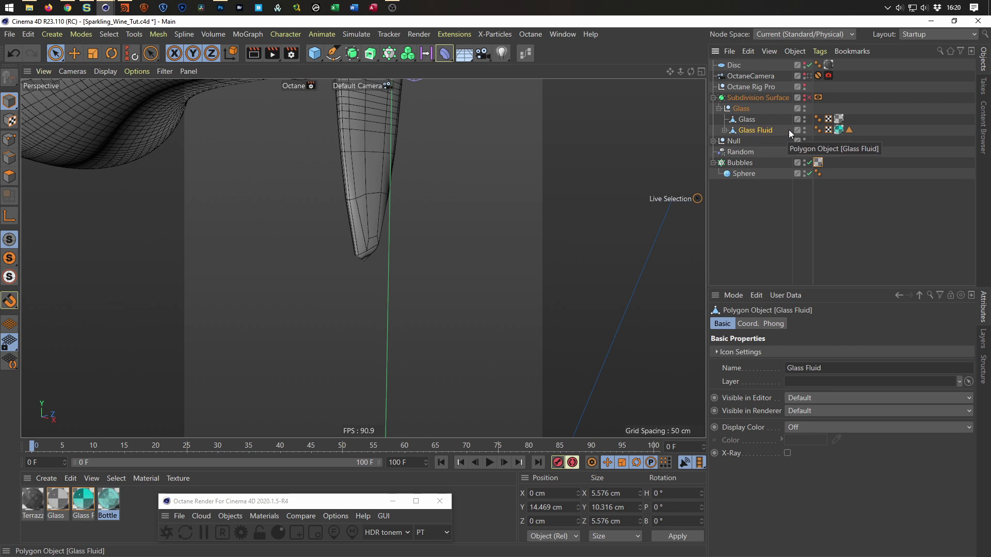
drag(764, 129, 748, 209)
scroll(520, 311, down, 5)
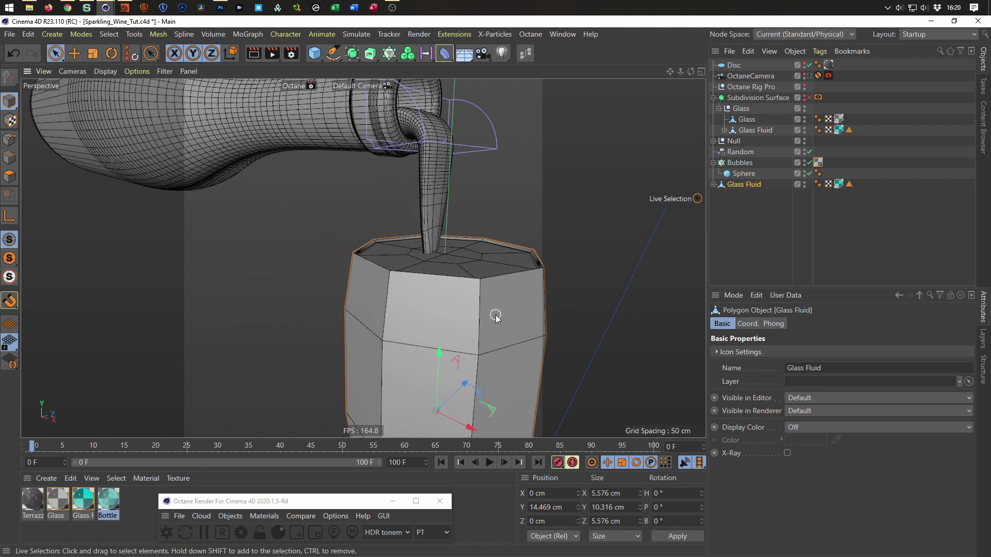
scroll(495, 305, up, 1)
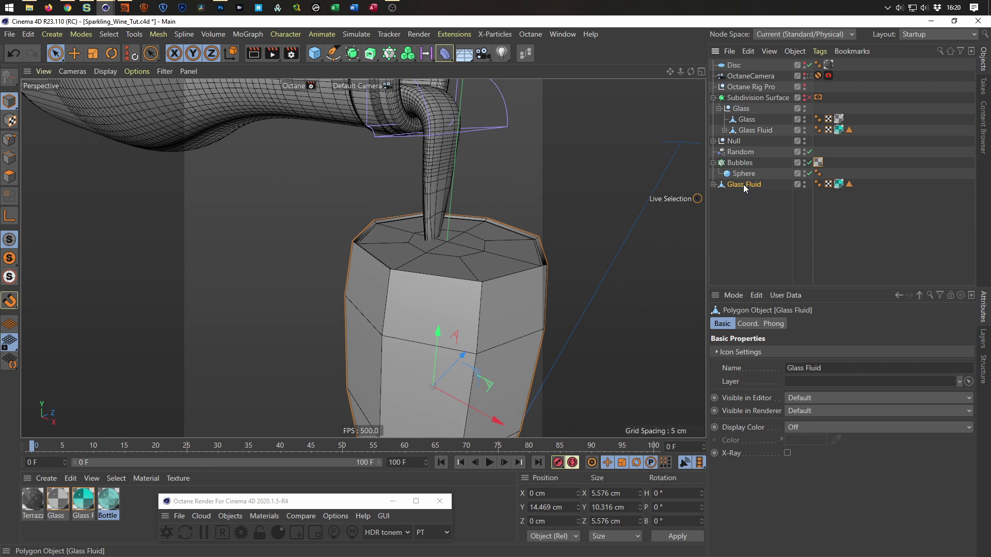
Rename the duplicated Glass Fluid object as Glass Fluid Cloner and collapse its hierarchy
click(713, 184)
click(714, 185)
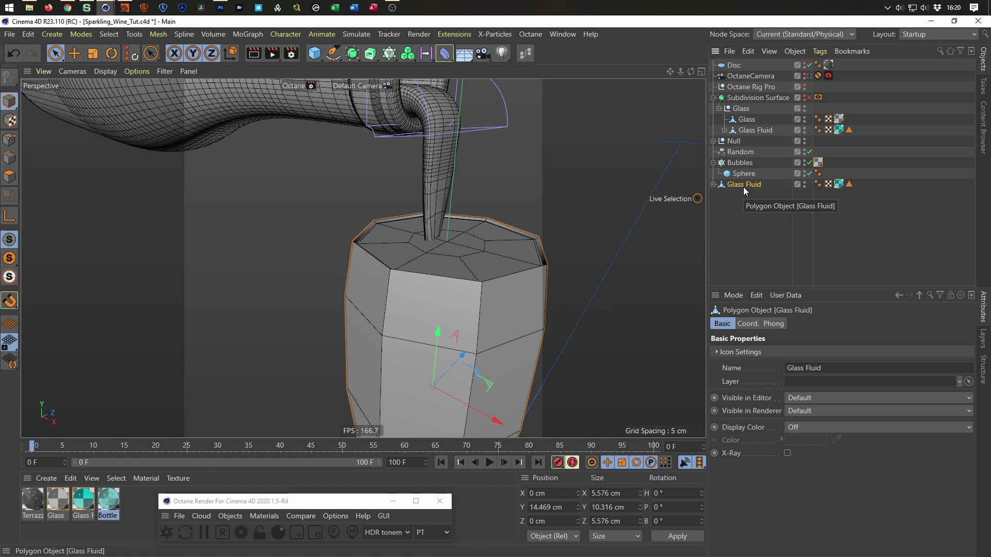
key(ctrl+v)
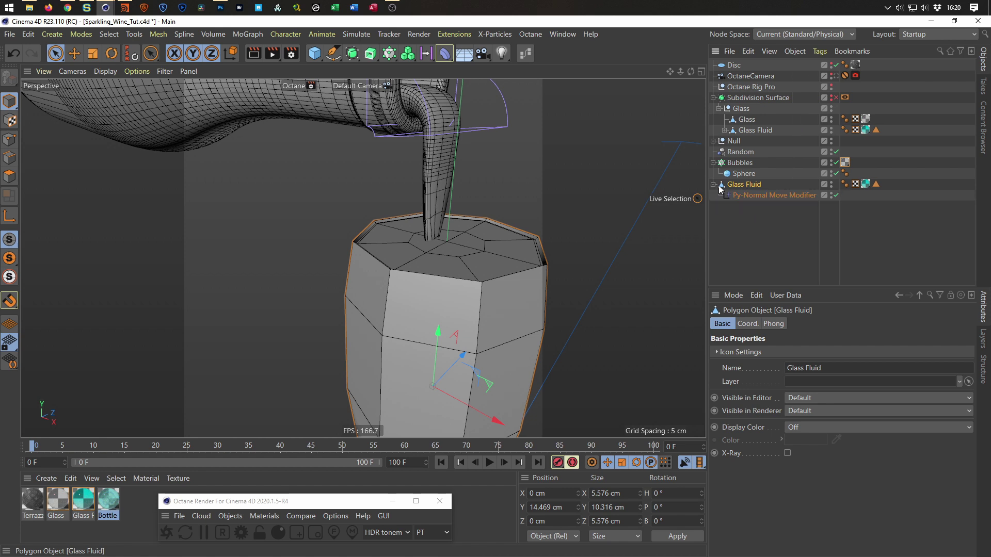
double_click(755, 184)
key(End)
text(Clo)
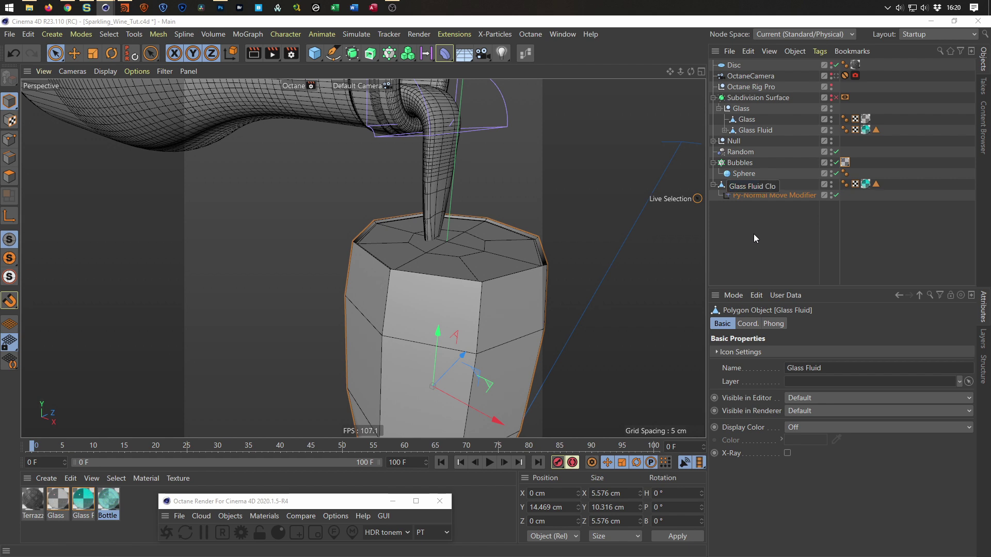
text(ner)
key(Return)
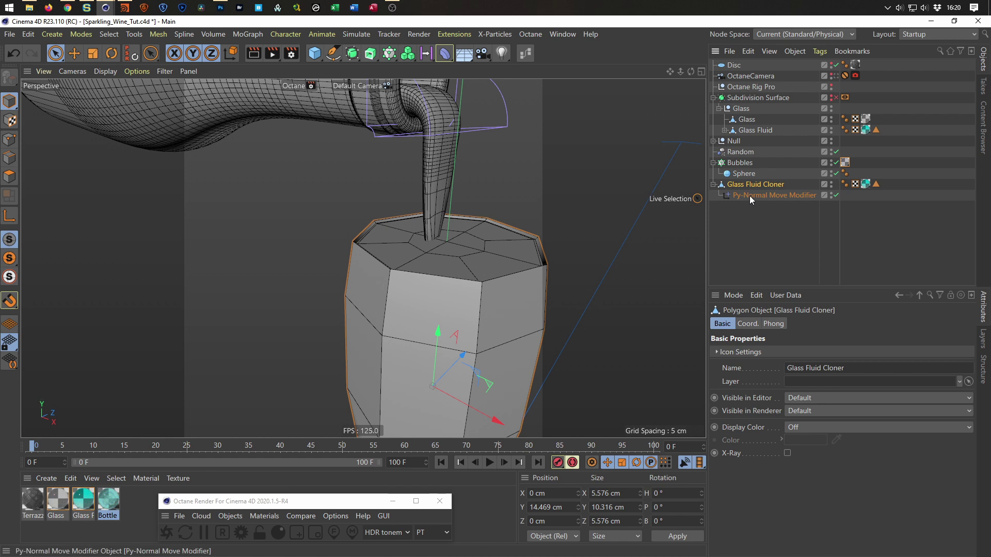
click(714, 184)
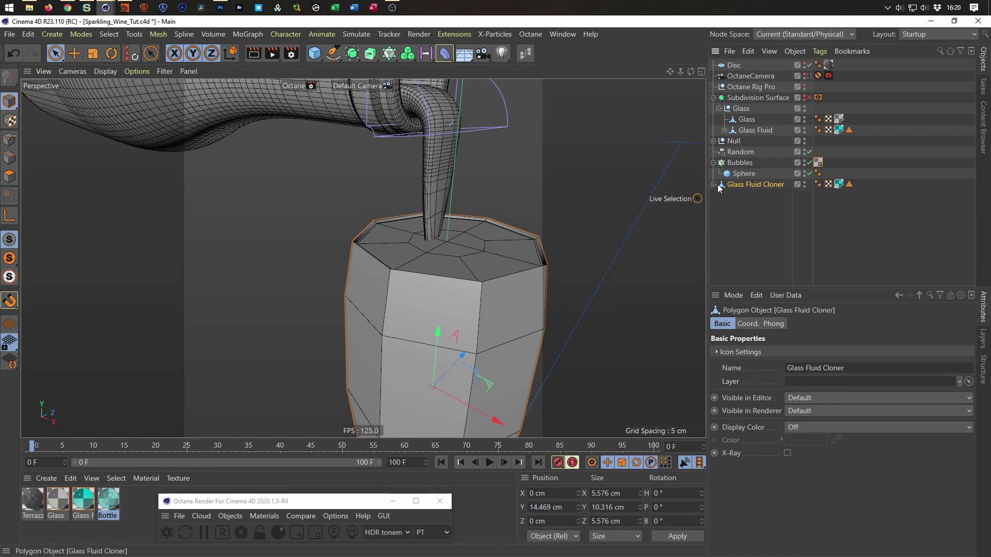
Assign the new Glass Fluid Cloner as the distribution object of the Bubbles cloner
click(743, 162)
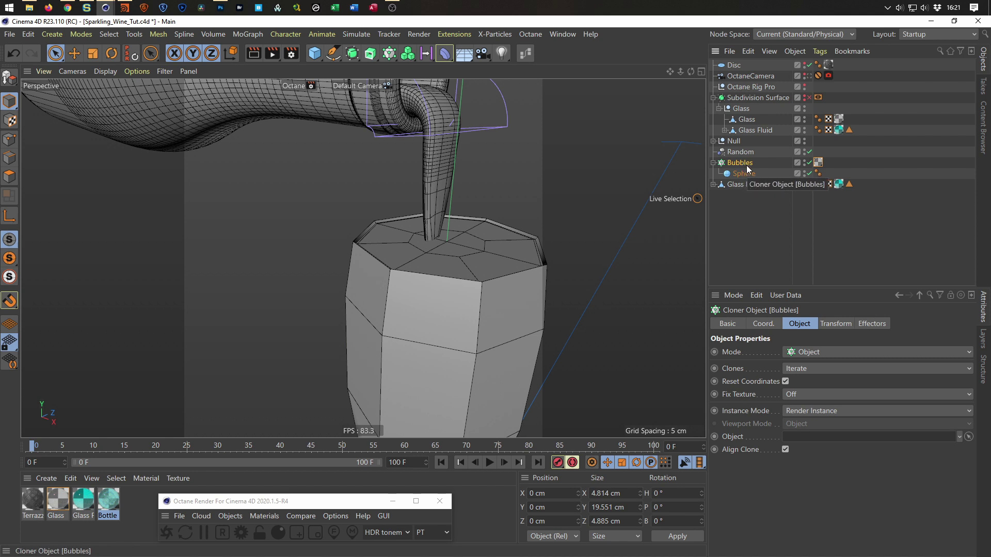
drag(733, 182, 757, 407)
drag(806, 448, 808, 437)
alt+drag(492, 281, 449, 240)
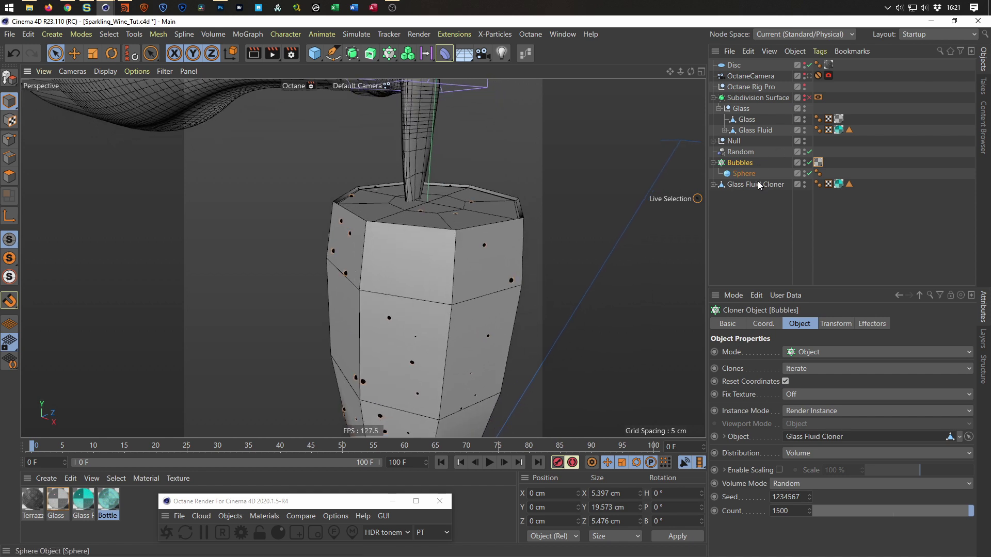
Move Glass Fluid Cloner into the Glass group under Subdivision Surface, directly below Glass Fluid
click(736, 186)
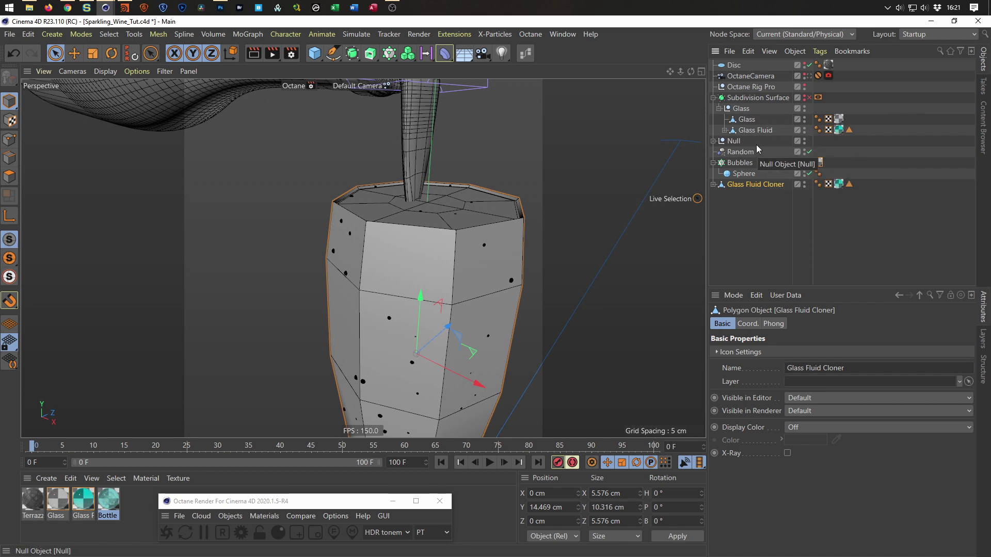
drag(741, 189, 745, 134)
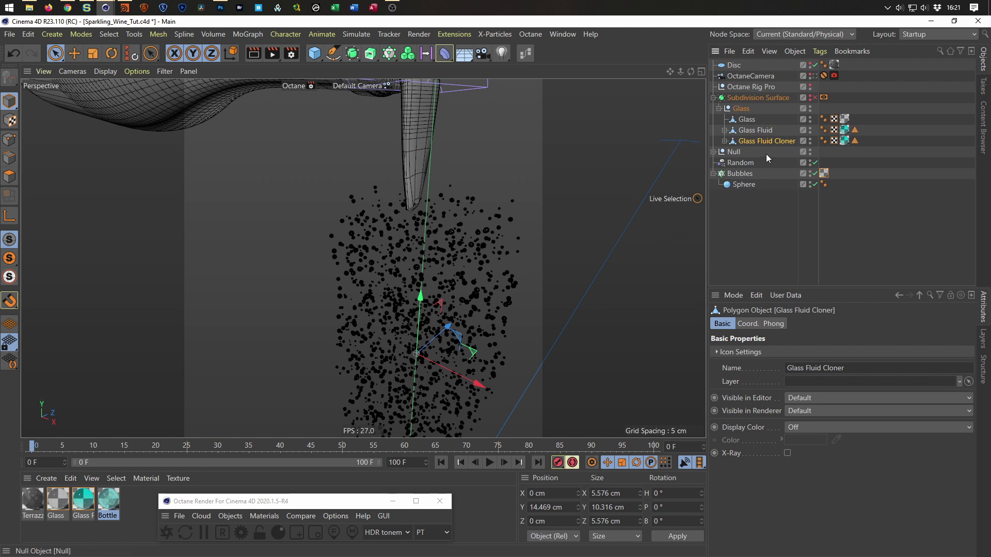
click(724, 141)
click(725, 143)
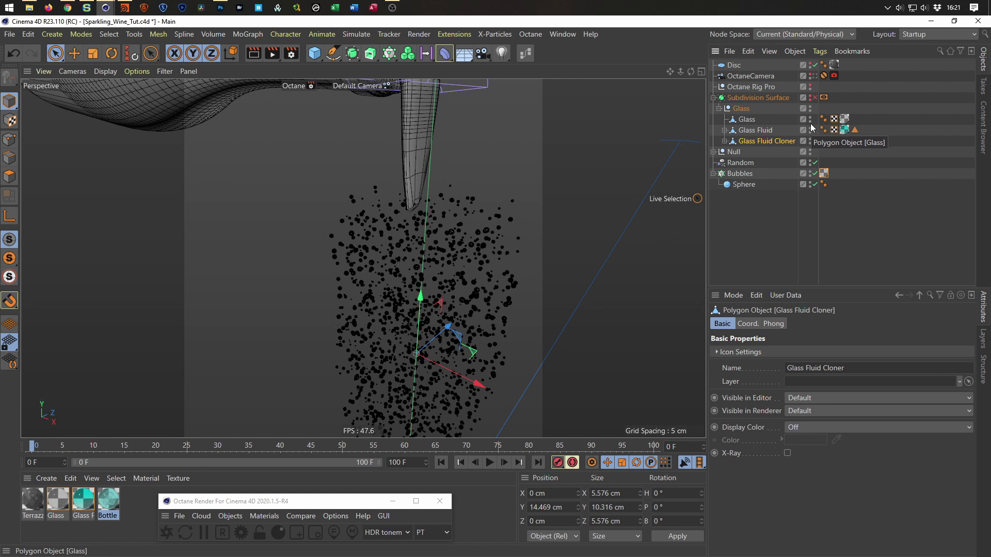
Make the Subdivision Surface visible in the editor, switch to the front view, and enable its smoothing
click(811, 99)
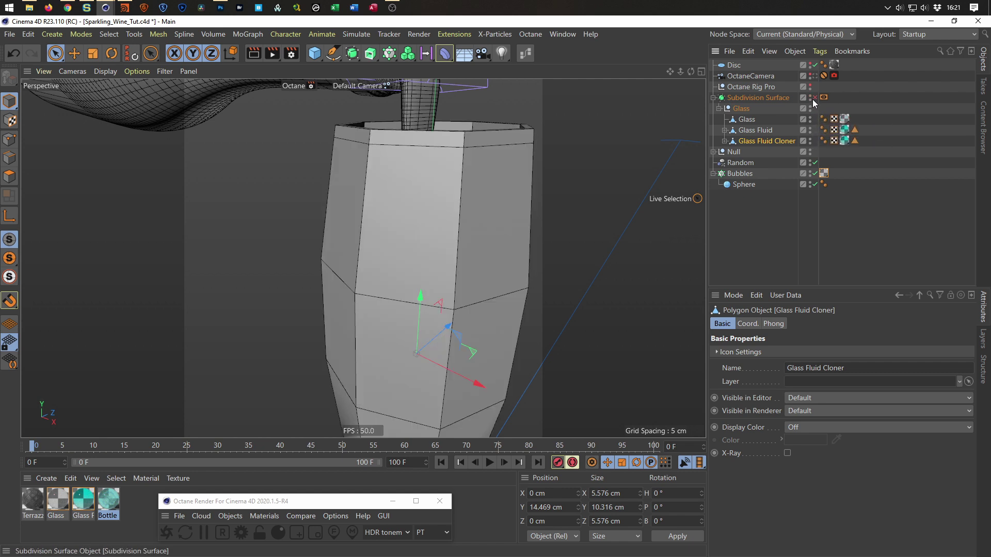
middle_click(542, 240)
key(F4)
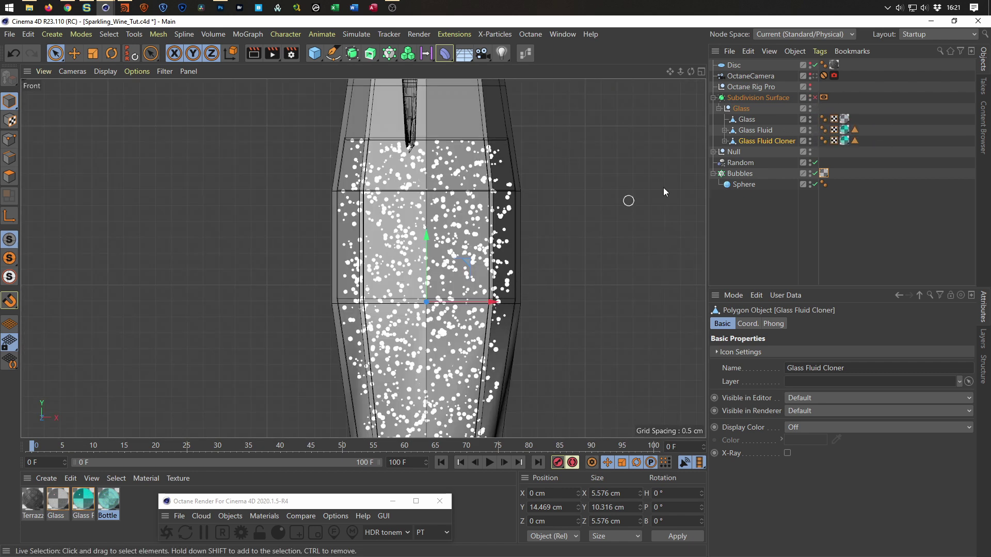
click(815, 98)
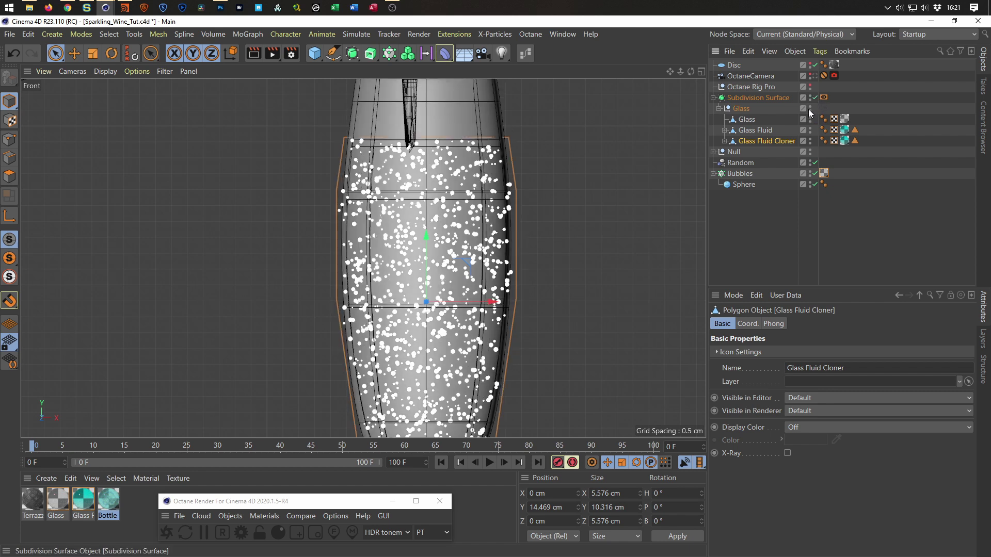
middle_drag(555, 188, 543, 200)
Set the Move value of Glass Fluid Cloner's Py-Normal Move Modifier to -0.3 cm
click(725, 141)
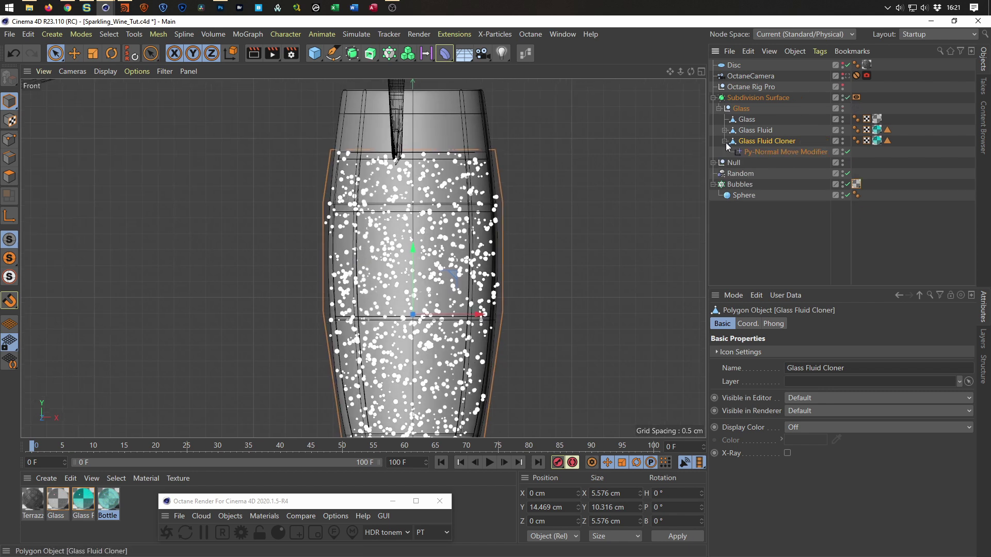
click(776, 152)
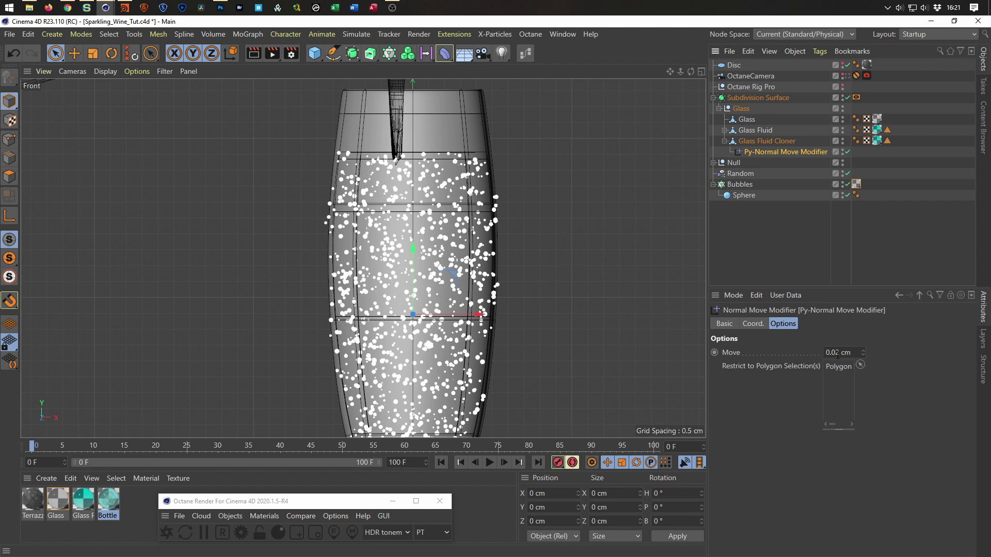
drag(831, 353, 852, 354)
key(BackSpace)
key(BackSpace)
key(Return)
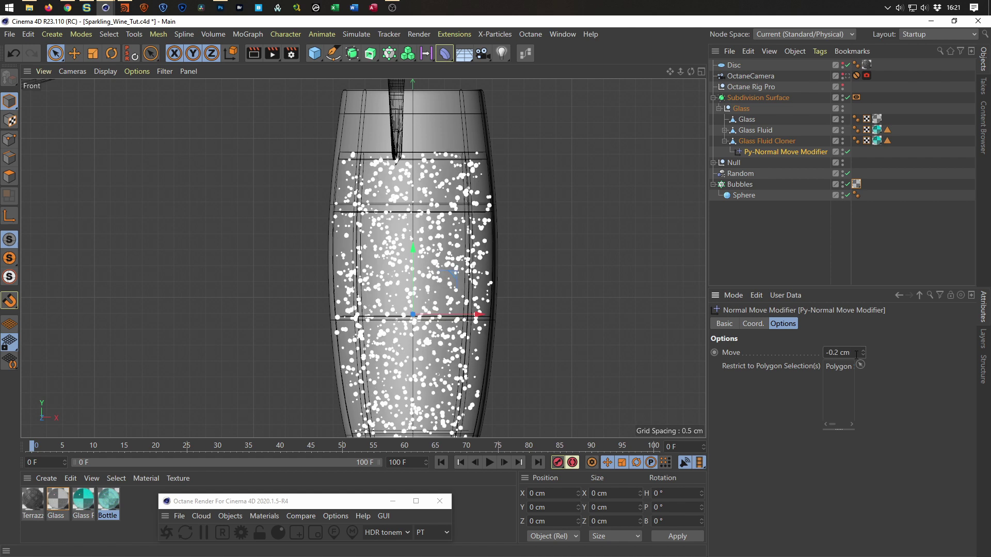
click(862, 356)
click(862, 357)
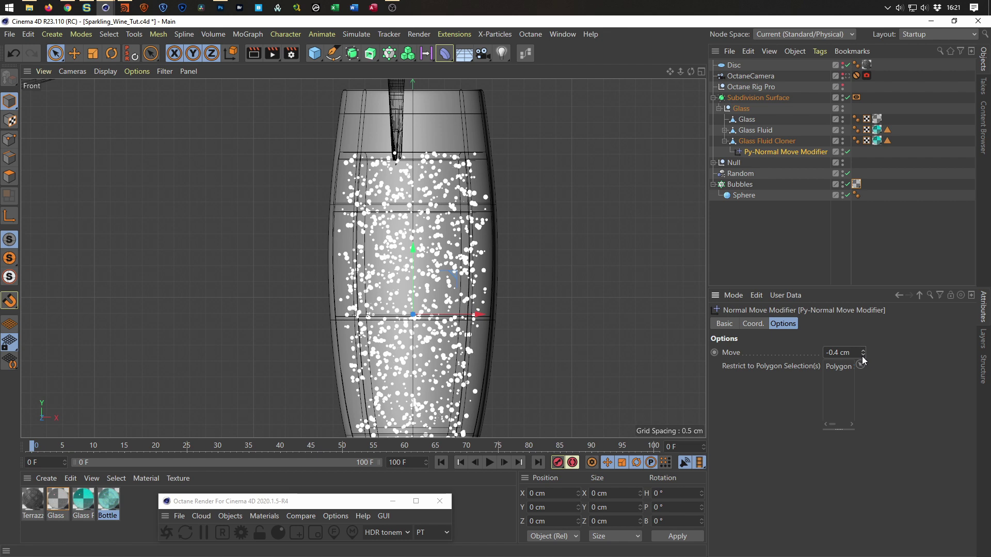
click(863, 351)
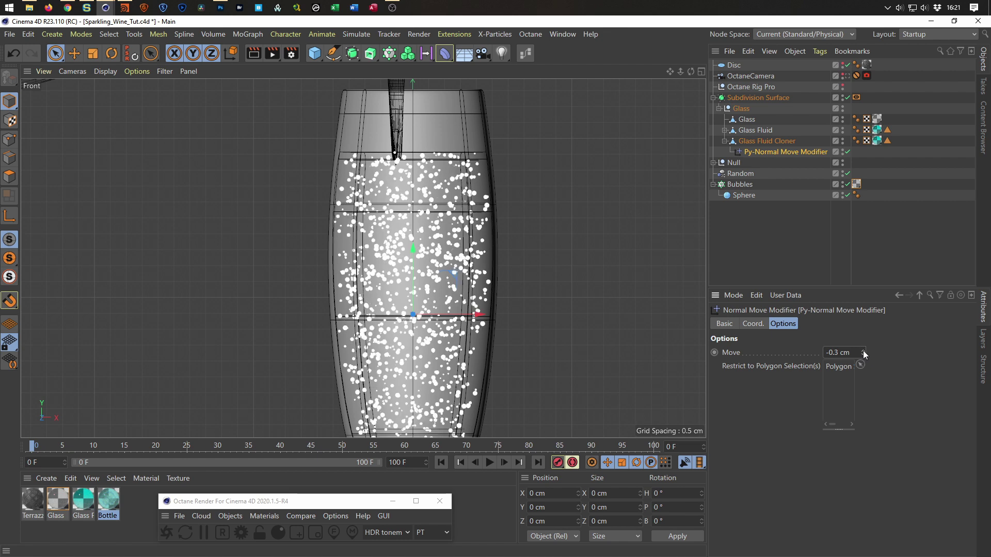
Return to the perspective view and duplicate Glass Fluid Cloner outside the Subdivision Surface, at the end of the hierarchy
middle_click(636, 240)
middle_click(237, 233)
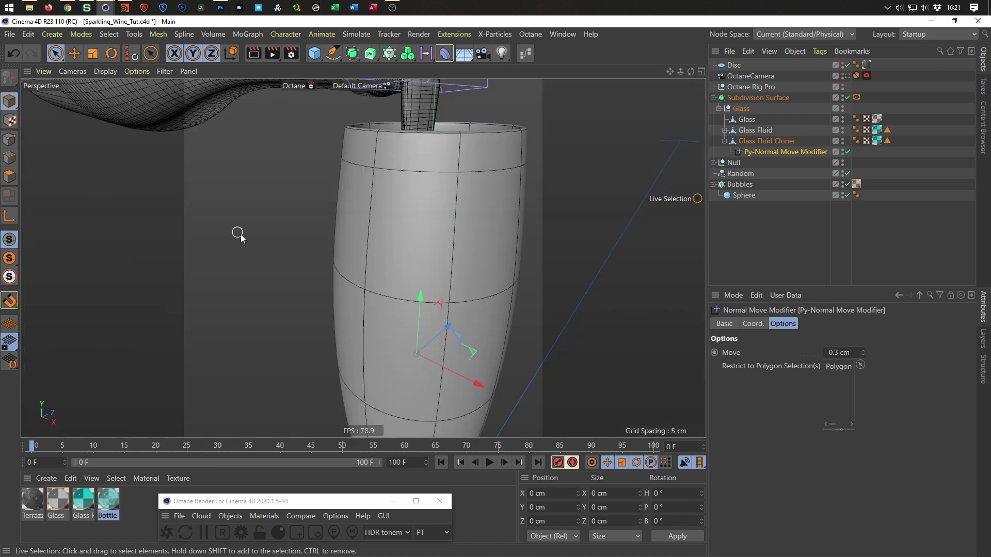
click(749, 141)
click(724, 141)
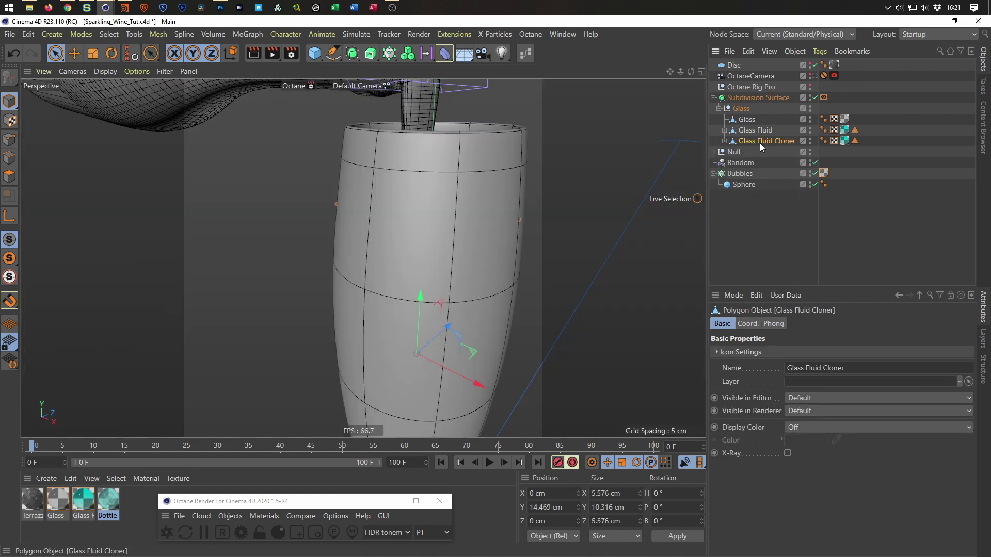
drag(758, 142, 754, 252)
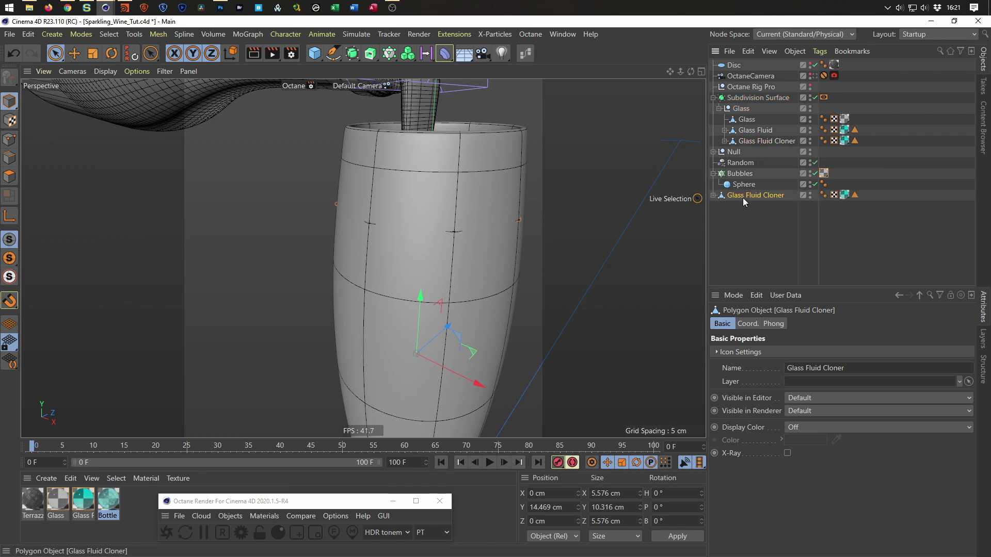
click(747, 99)
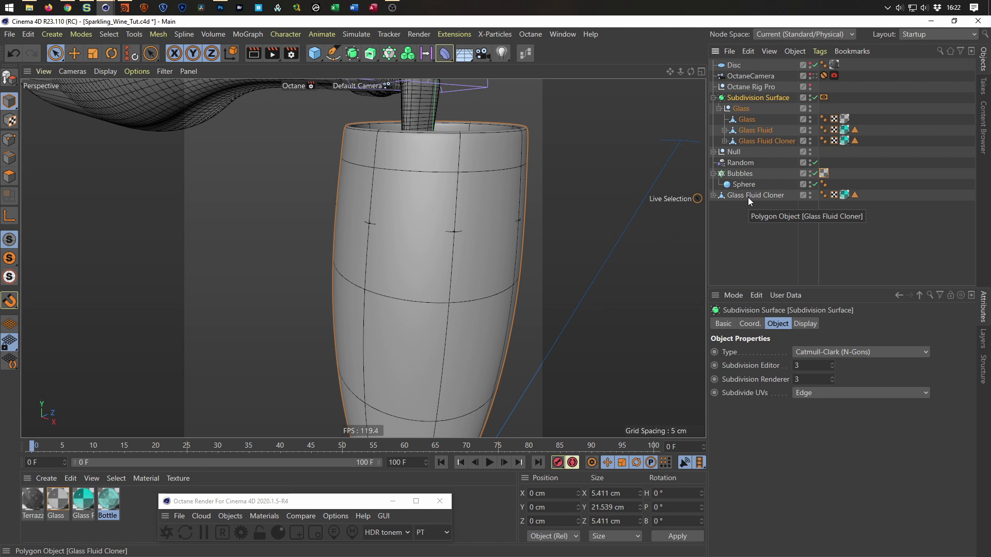
Convert the duplicated Glass Fluid Cloner with its Py-Normal Move Modifier to a plain polygon object using Current State to Object
click(719, 195)
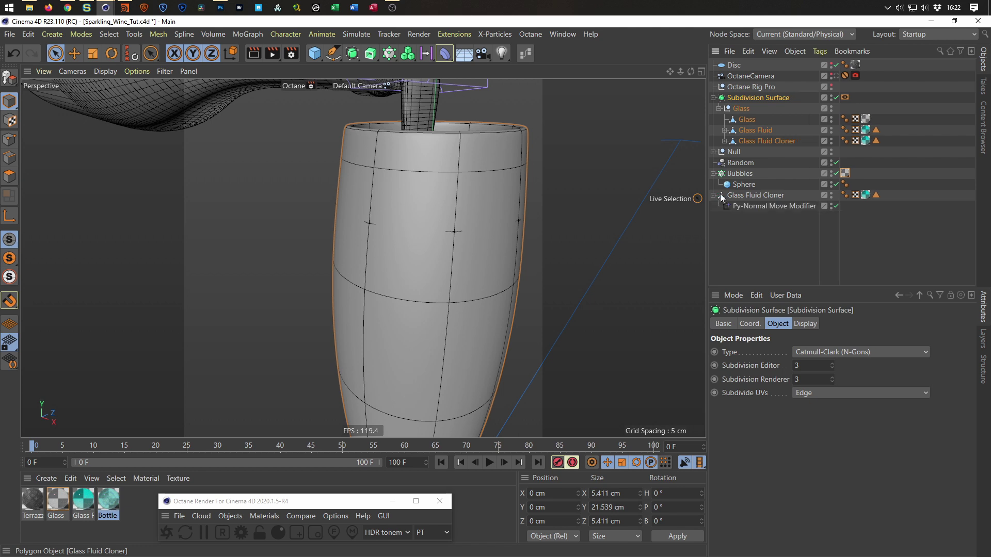
click(743, 206)
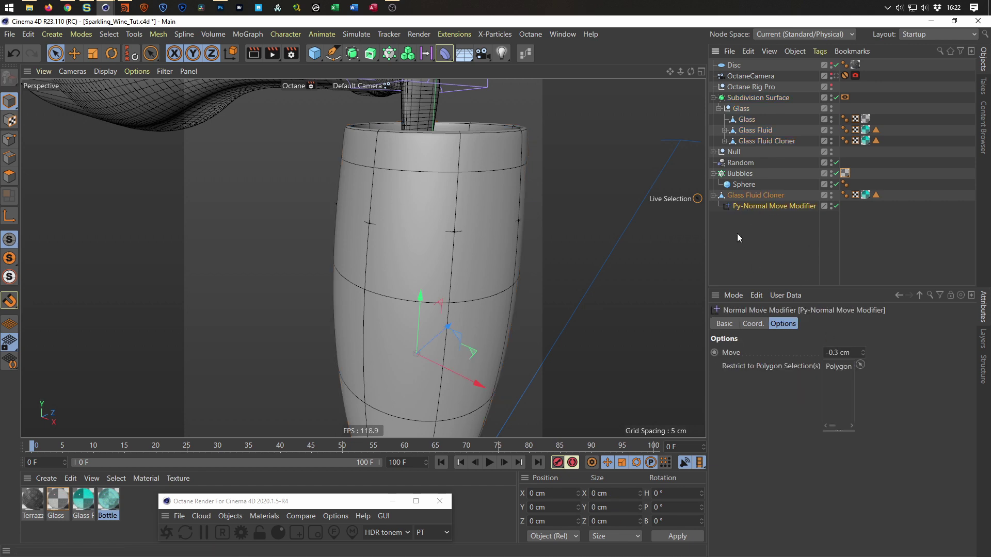
click(739, 197)
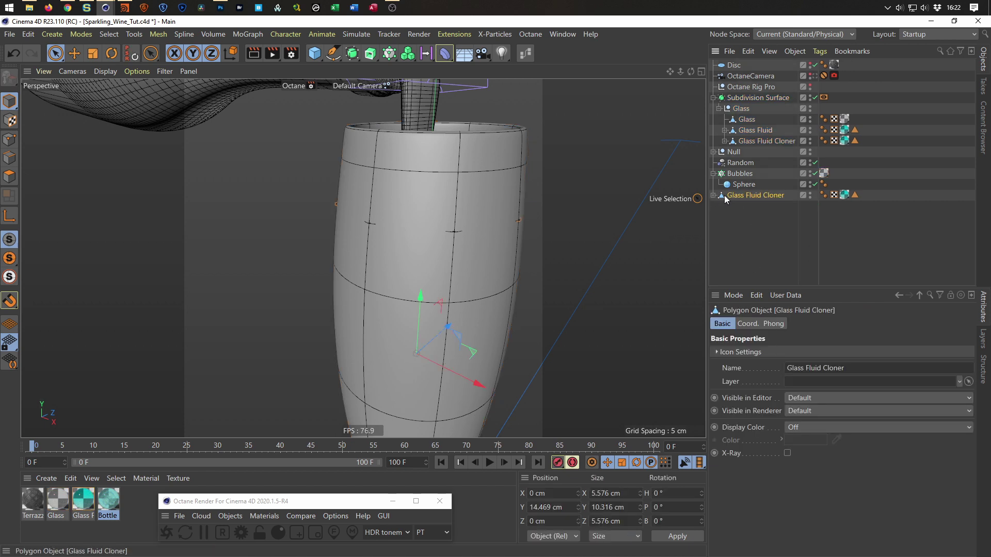
click(722, 196)
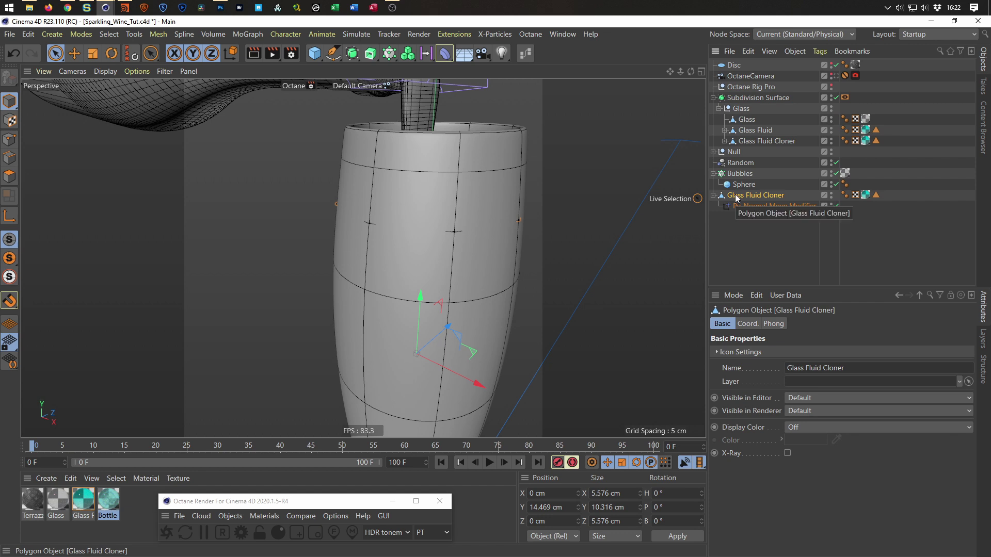
right_click(740, 209)
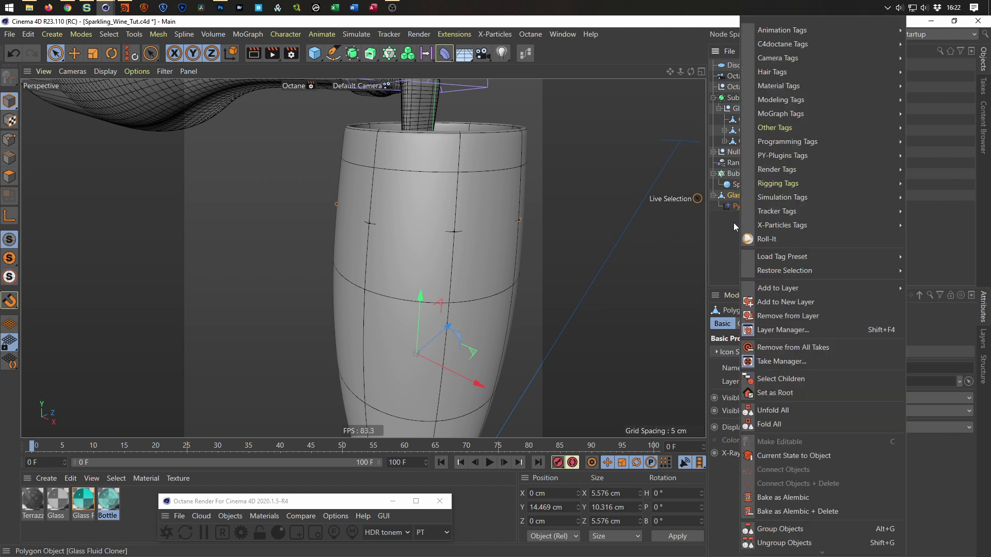
click(769, 456)
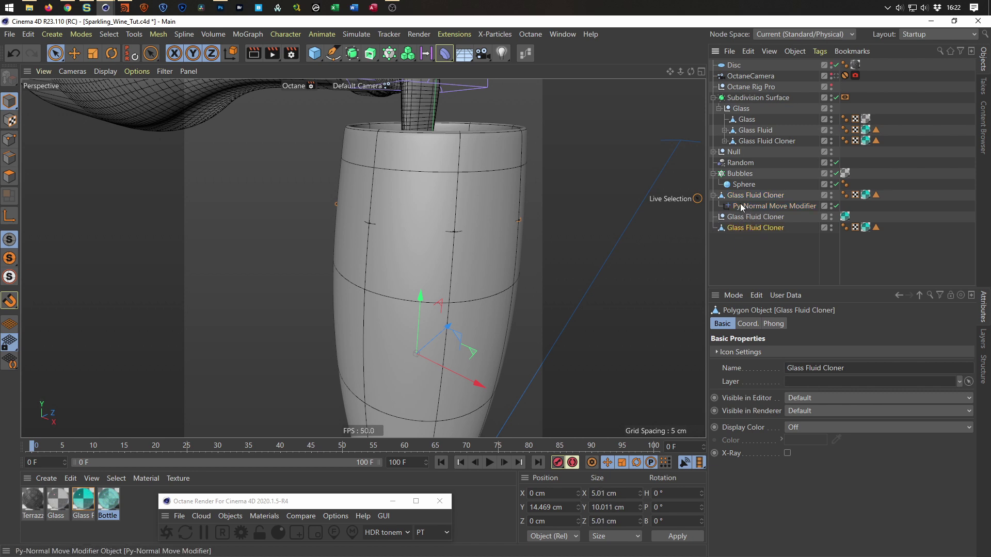
Delete the Glass Fluid Cloner duplicate that carries the modifier and the Glass Fluid Cloner null, keeping the converted polygon object
click(764, 197)
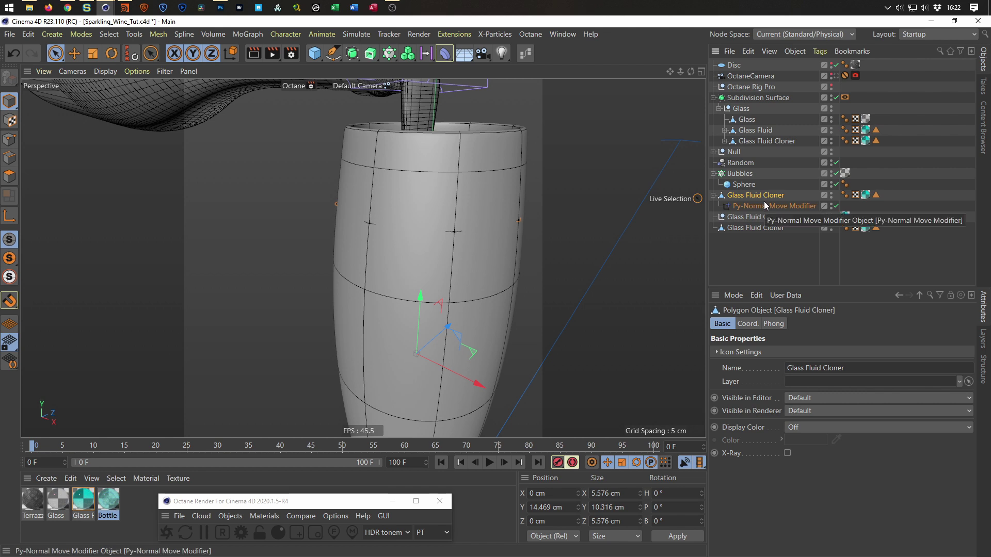
key(Delete)
click(764, 198)
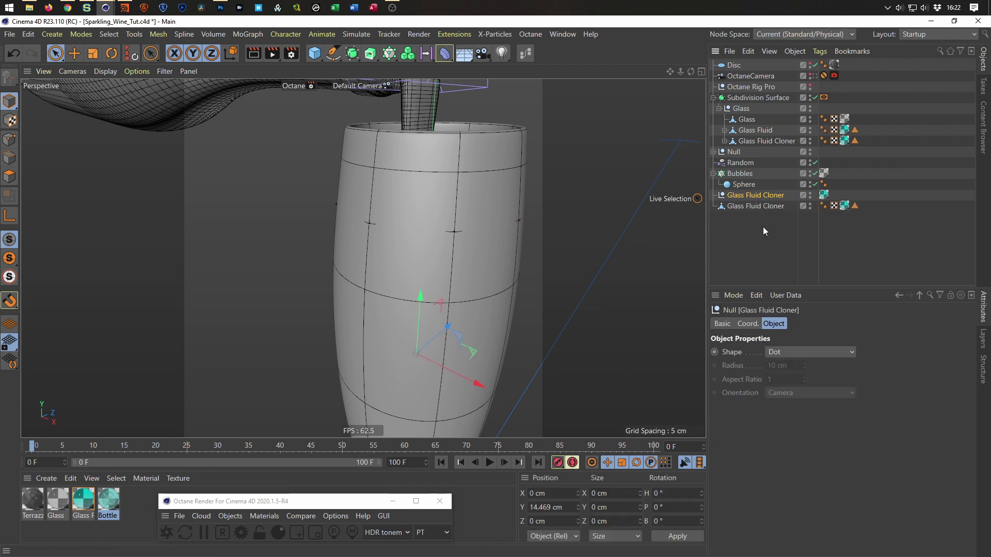
key(Delete)
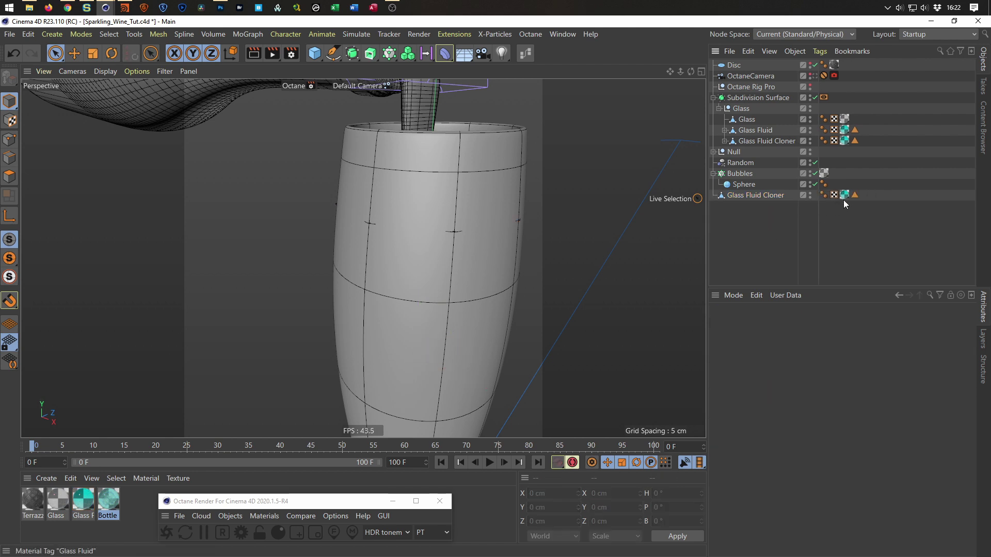
Remove the Glass Fluid material tag from the converted Glass Fluid Cloner polygon object
click(844, 195)
key(Delete)
click(747, 197)
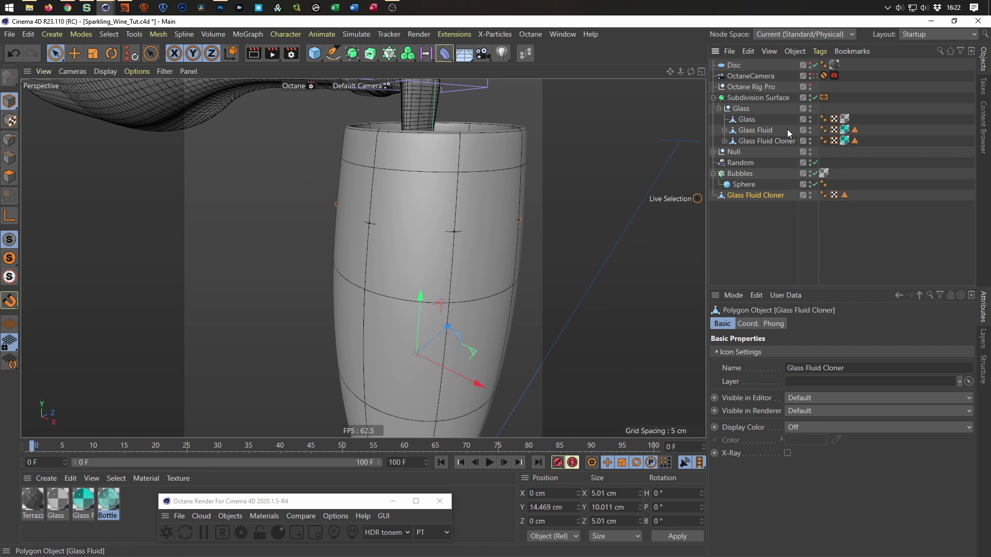
Hide the original Subdivision Surface in the editor and place the converted Glass Fluid Cloner under a new Subdivision Surface
click(810, 96)
alt+drag(438, 263, 437, 289)
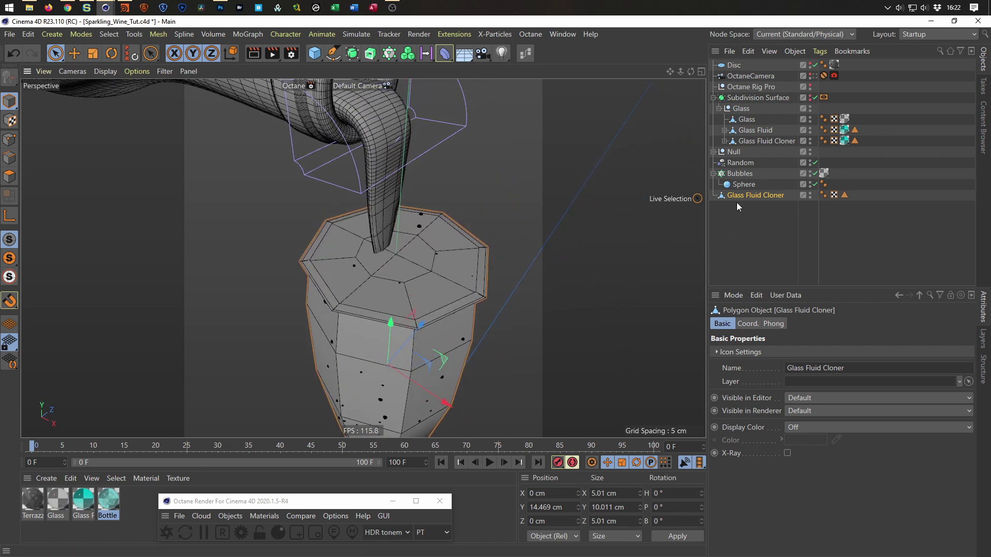
alt+drag(418, 283, 398, 361)
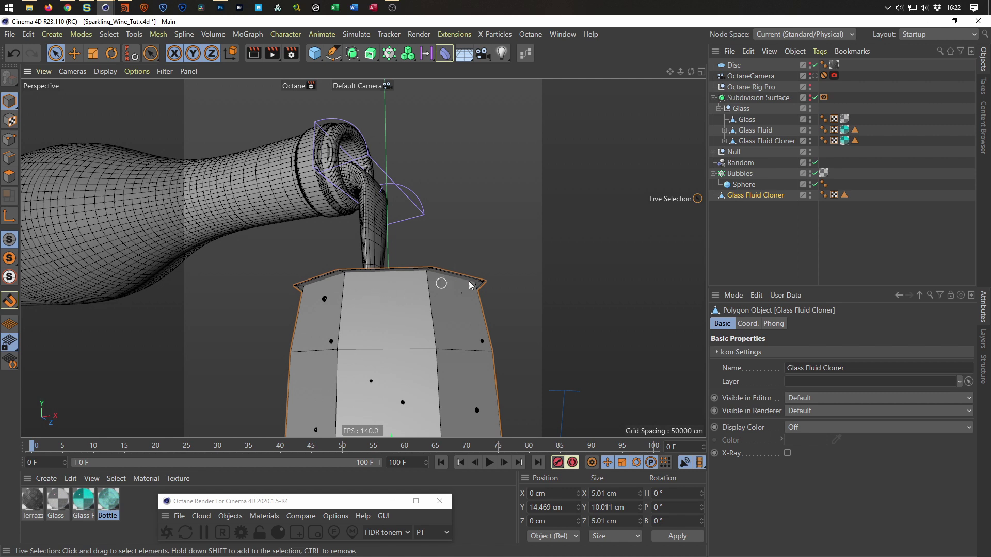
alt+click(355, 54)
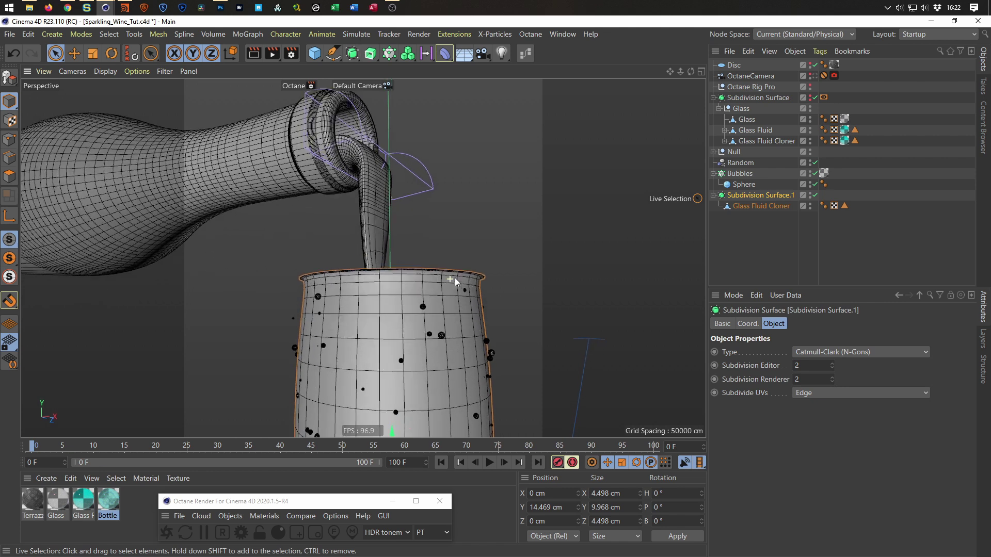
scroll(473, 291, up, 5)
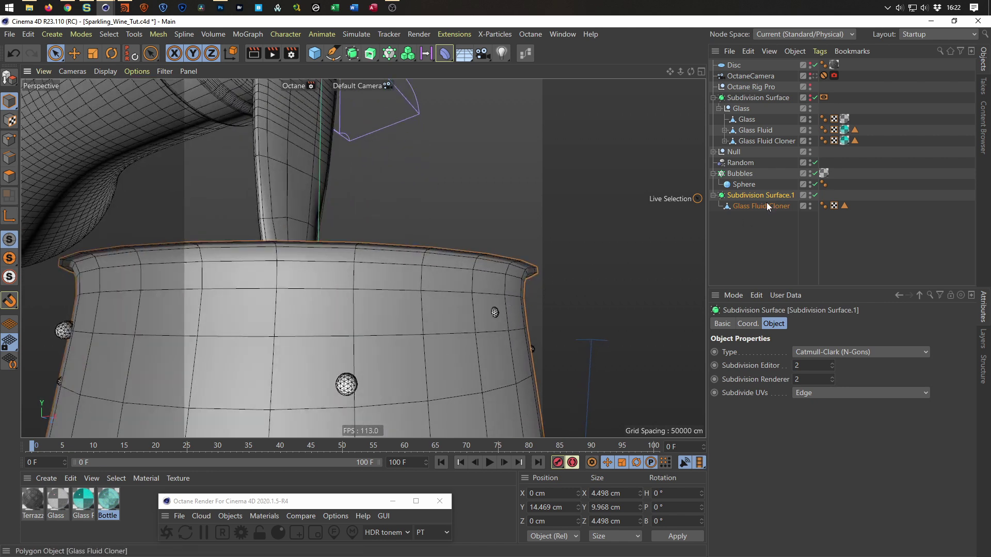
Hide Subdivision Surface.1 in the editor and force the Glass Fluid Cloner inside the Glass group to be visible in the editor
click(769, 141)
click(810, 194)
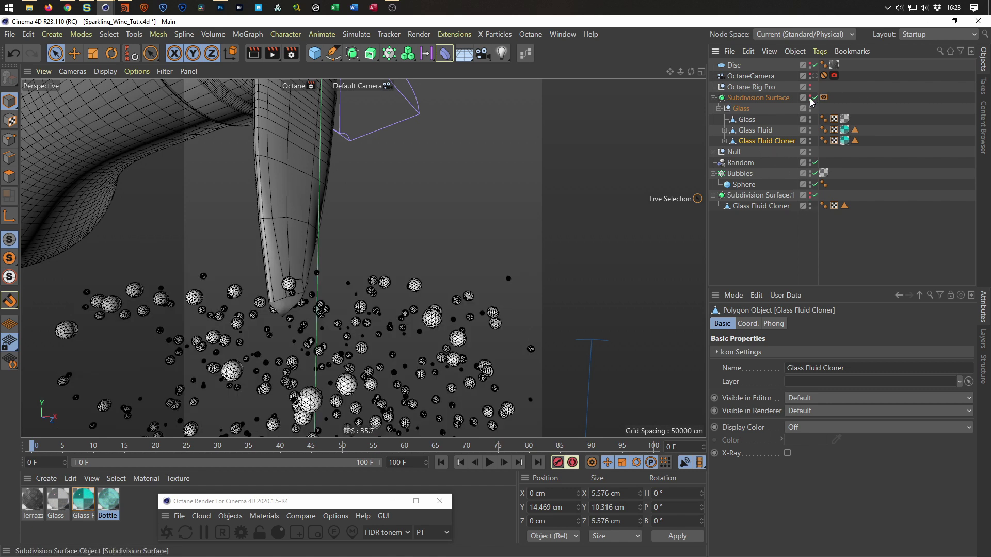
click(810, 140)
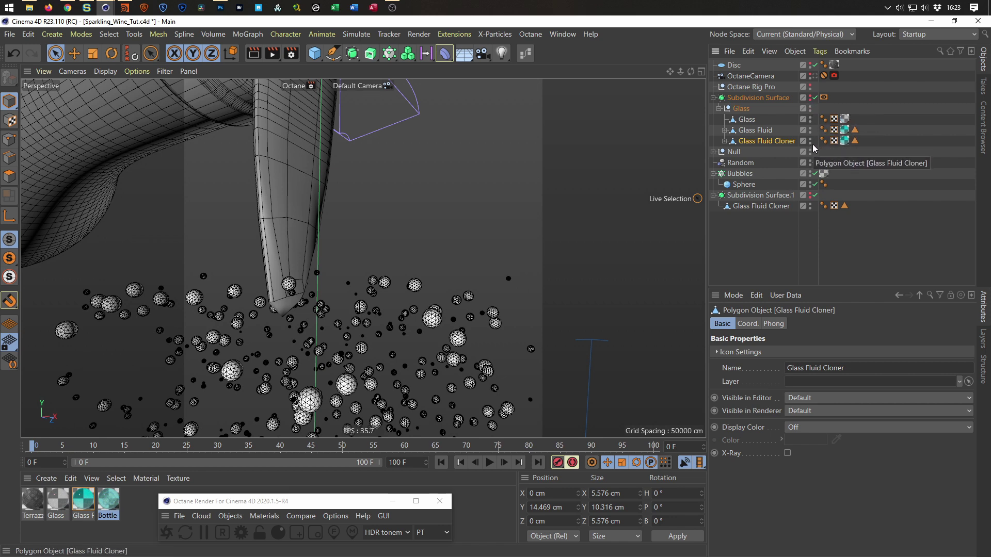
click(809, 139)
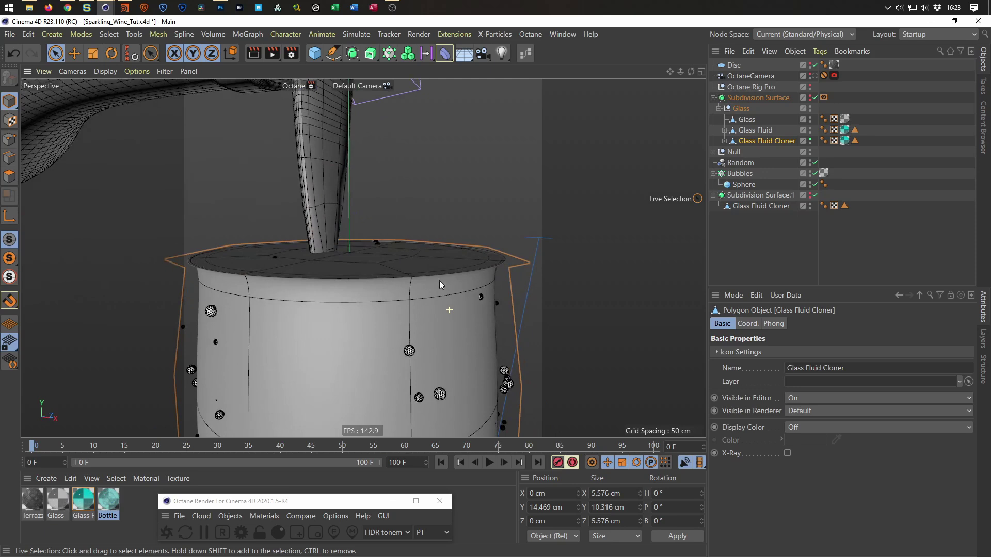
Remove the polygon selection restriction from the Py-Normal Move Modifier of the Glass group's Glass Fluid Cloner
key(ctrl+v)
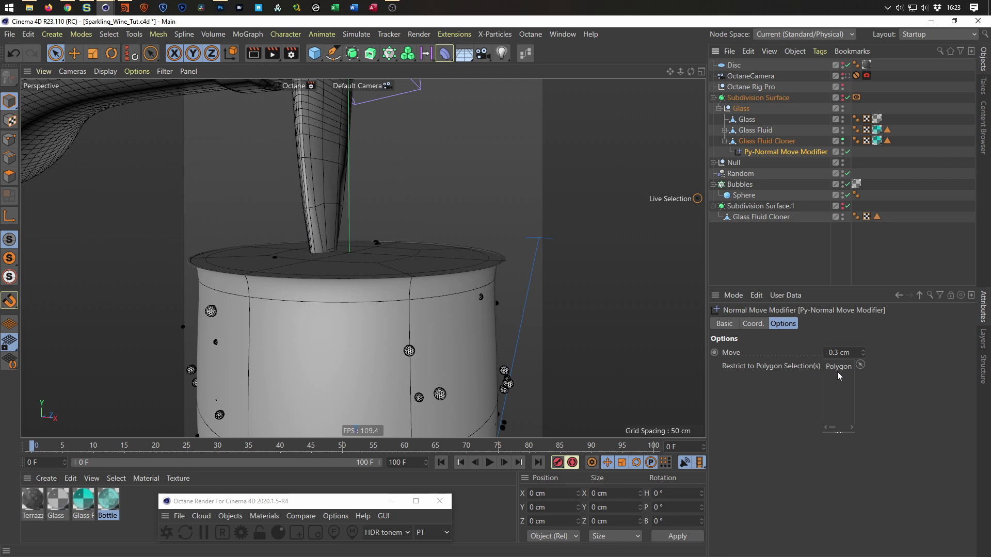
click(840, 368)
key(Delete)
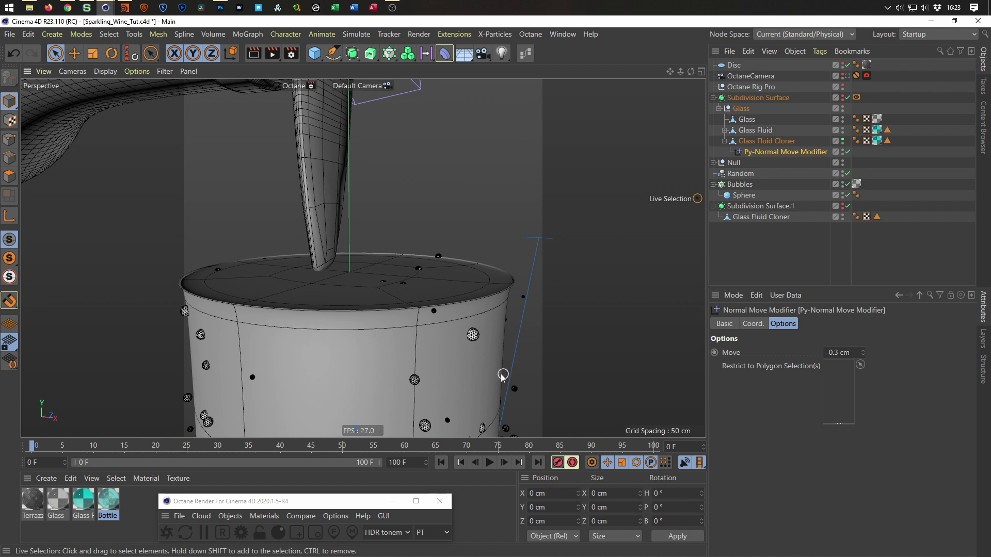
scroll(510, 376, down, 5)
alt+drag(478, 391, 480, 361)
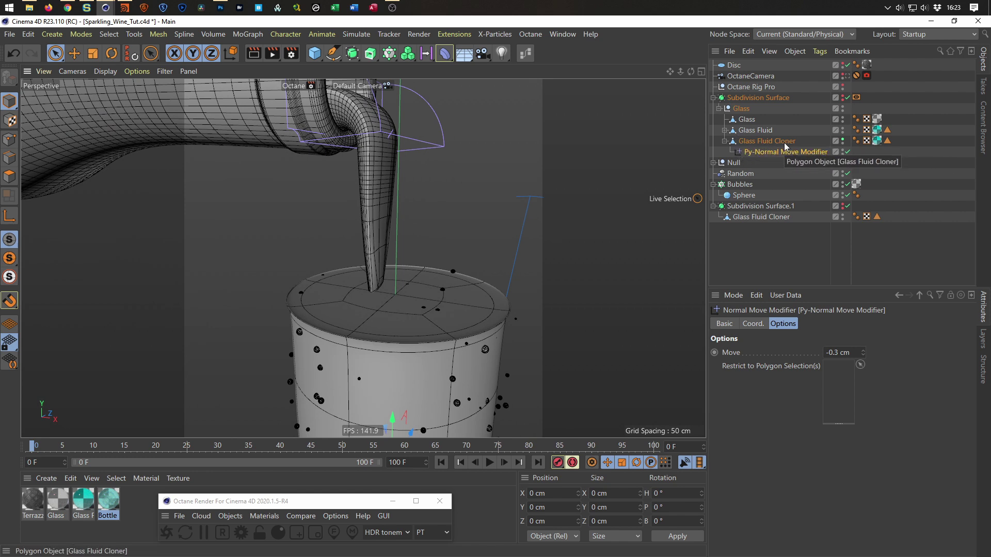
Toggle the editor visibility of Glass Fluid and Glass Fluid Cloner to compare their shapes, ending with Glass Fluid Cloner shown
click(843, 142)
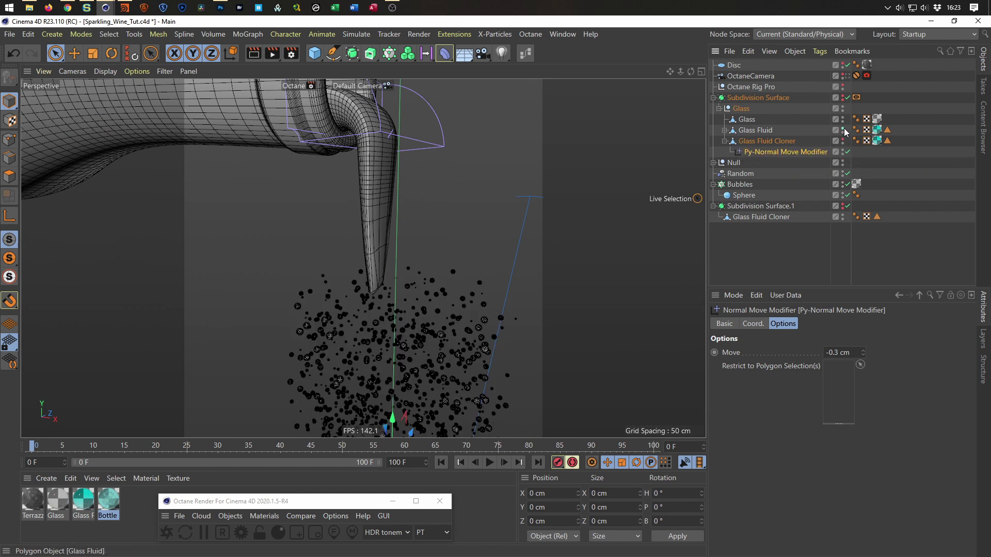
click(844, 132)
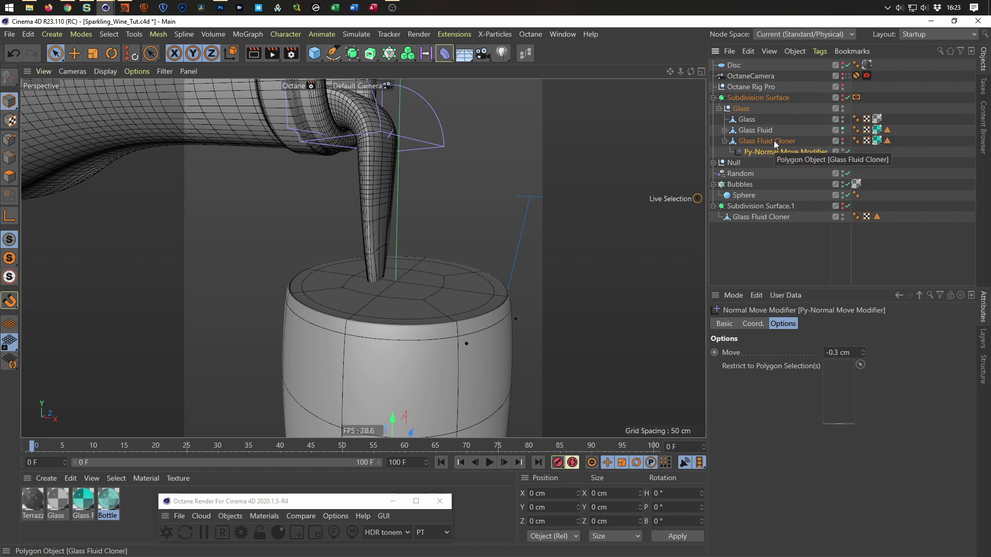
click(843, 131)
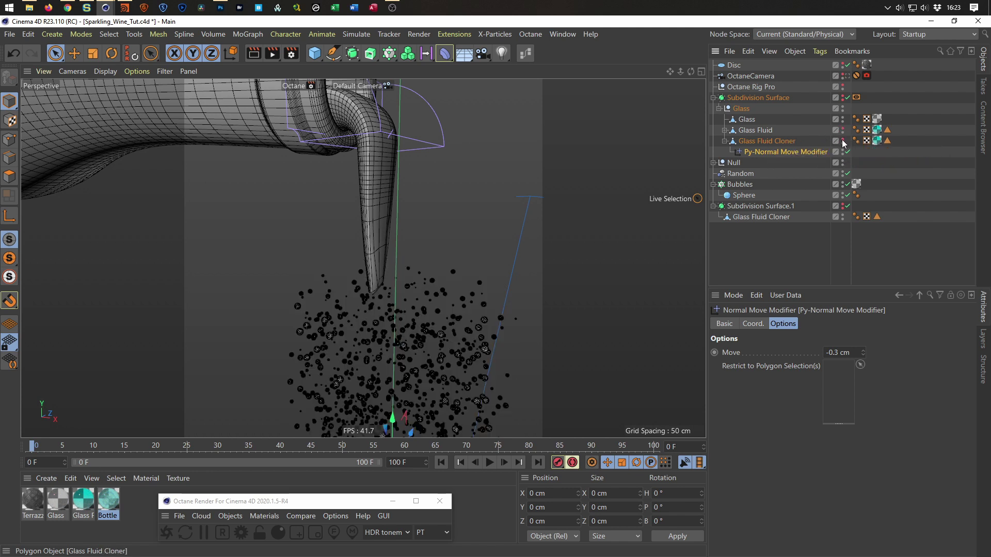
click(843, 139)
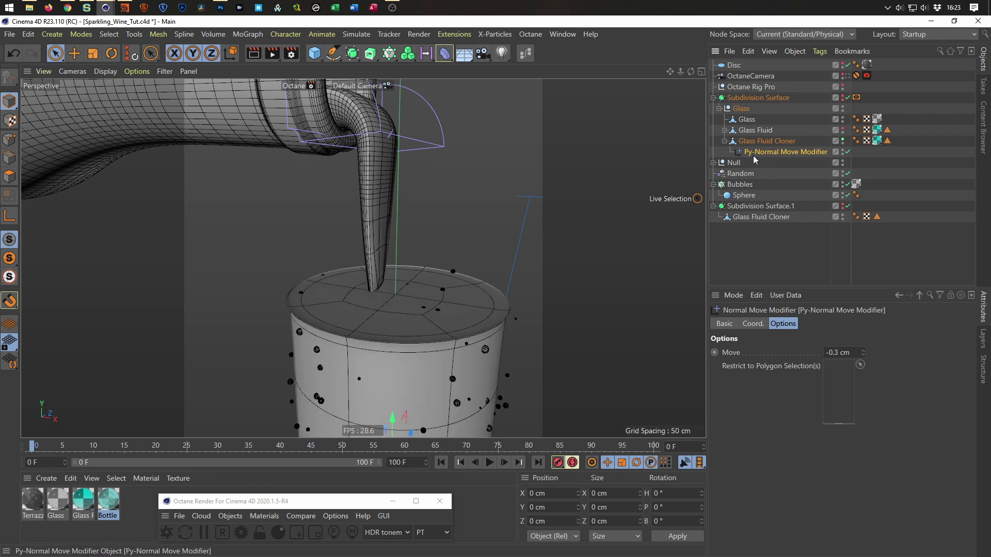
Set the Py-Normal Move Modifier's Move value to 0.02 cm
click(825, 358)
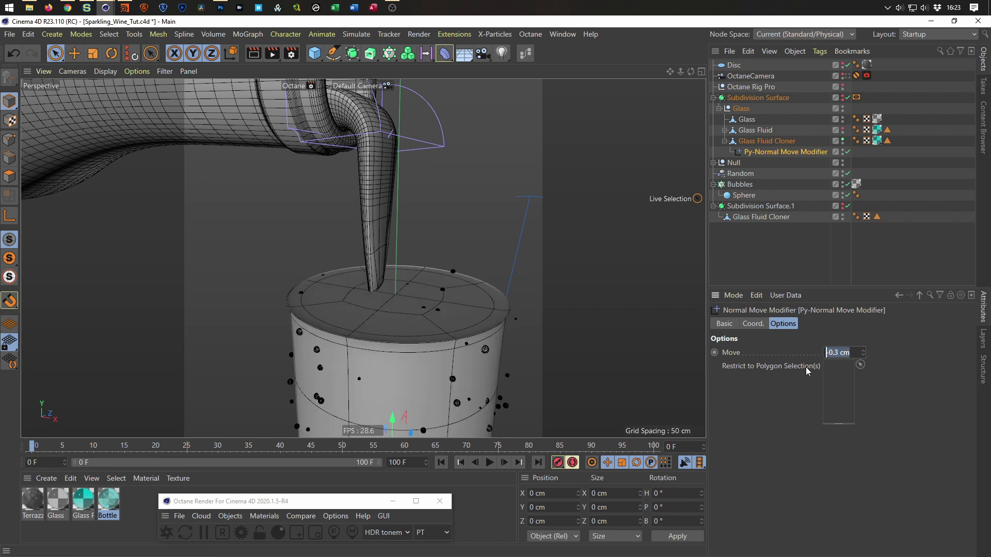
text(,02)
key(Return)
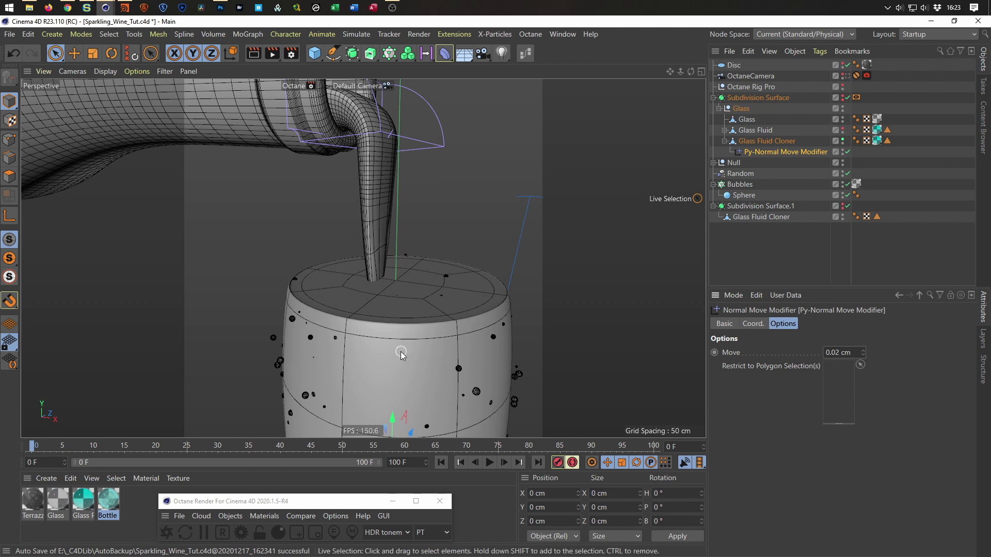
Try smaller and larger Move values on the Py-Normal Move Modifier and set Move to 0 cm
click(863, 355)
click(862, 356)
click(862, 356)
click(863, 356)
click(862, 356)
click(863, 355)
click(862, 355)
click(863, 351)
click(862, 351)
click(863, 351)
click(862, 351)
click(863, 351)
click(862, 351)
click(862, 351)
click(862, 351)
double_click(839, 352)
text(0)
key(Return)
alt+drag(468, 369, 464, 324)
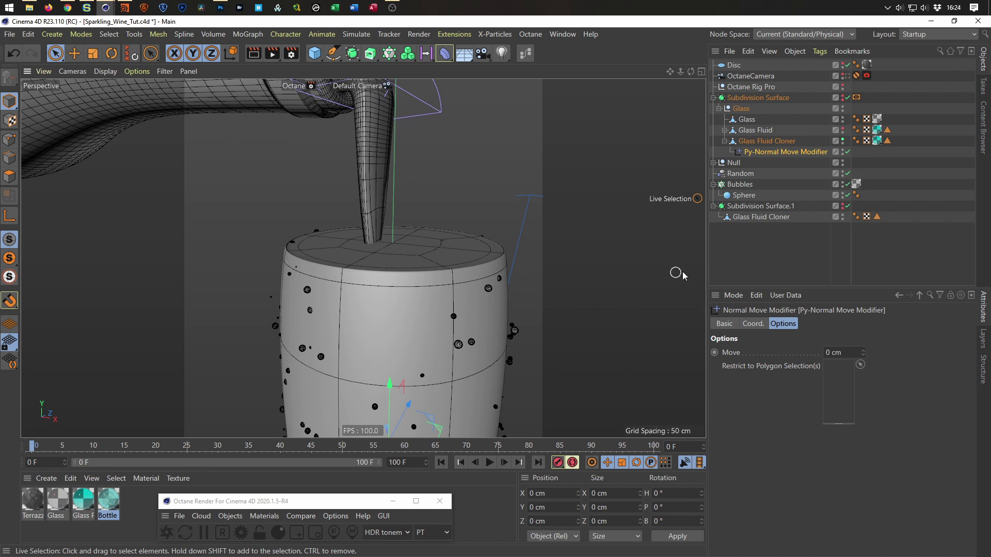
Delete Subdivision Surface.1 together with its Glass Fluid Cloner child
click(752, 217)
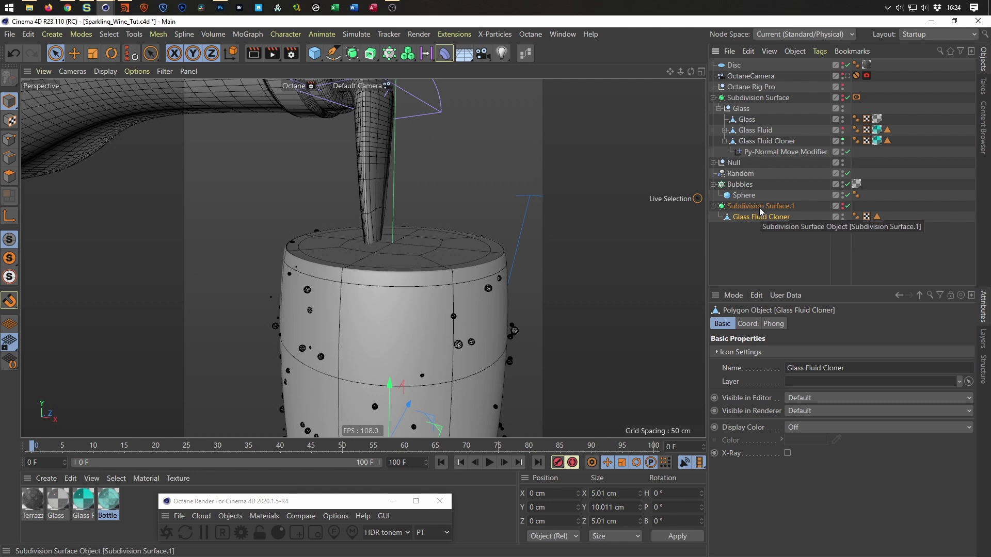
click(760, 206)
key(Delete)
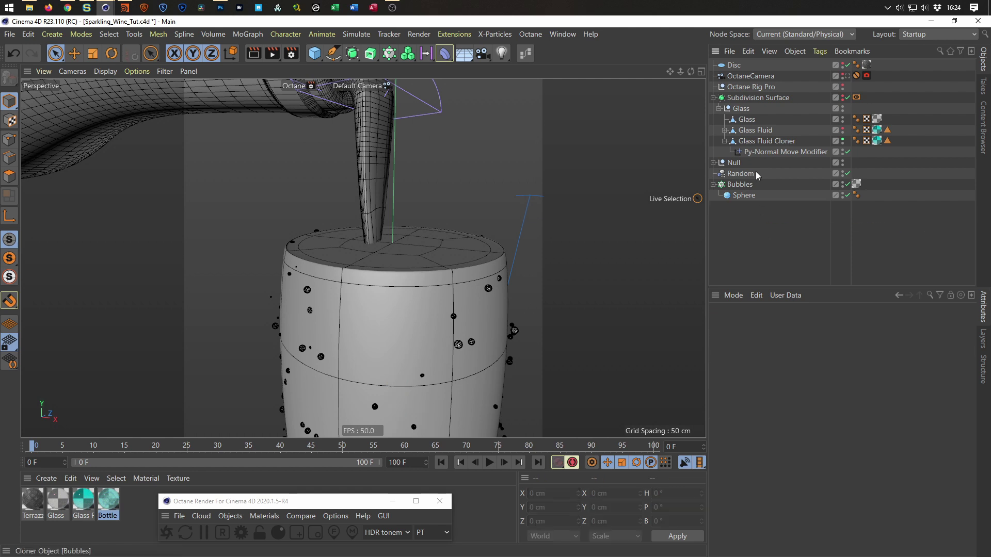
Duplicate Glass Fluid Cloner to the end of the hierarchy, outside the Subdivision Surface, and reset the original's editor visibility to default
click(758, 141)
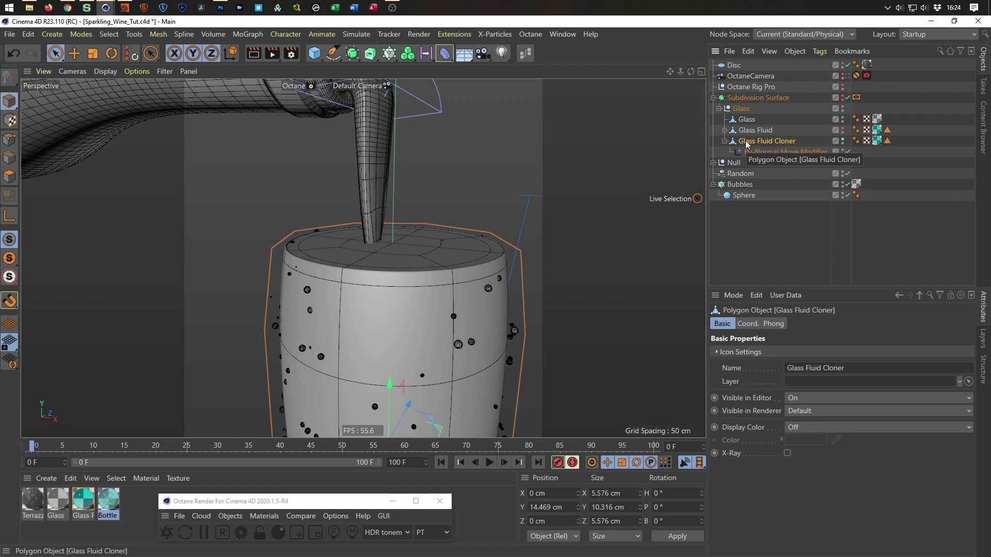
drag(745, 145, 747, 263)
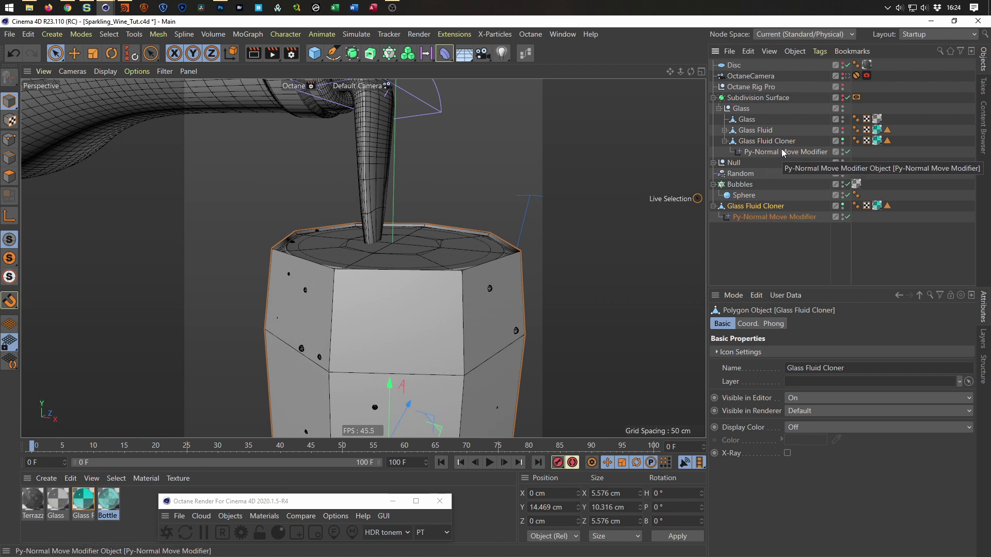
click(843, 139)
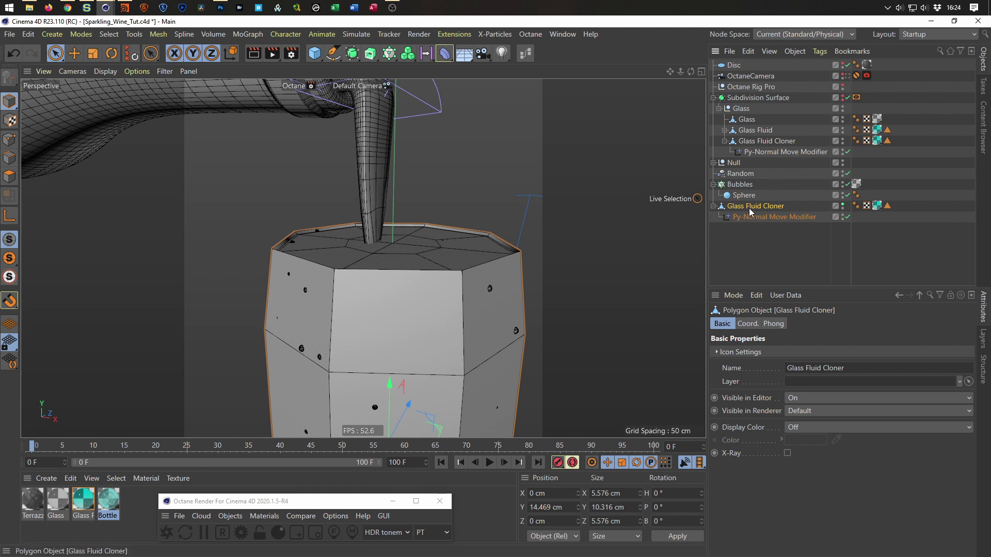
Delete the Py-Normal Move Modifier from the duplicated Glass Fluid Cloner
alt+drag(514, 312, 496, 283)
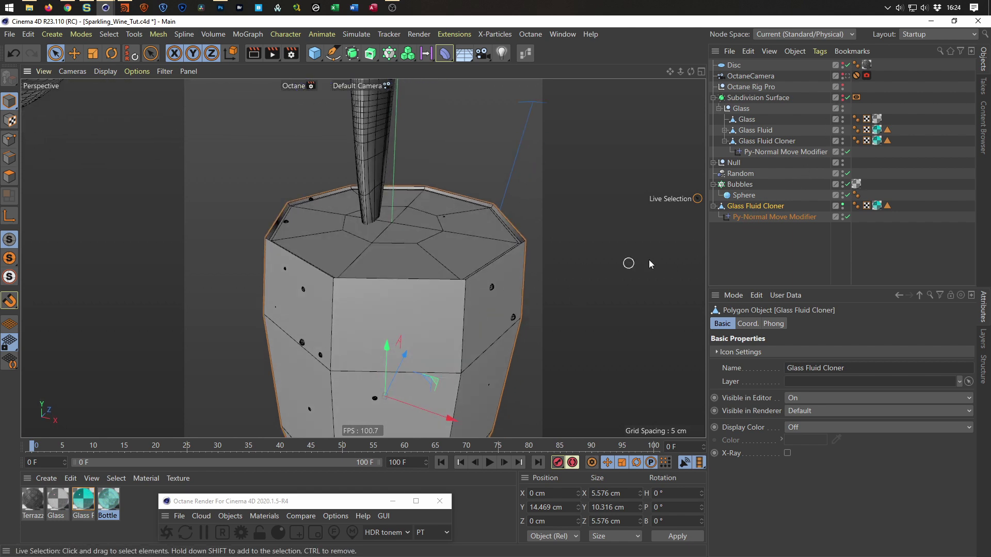
key(Delete)
click(751, 208)
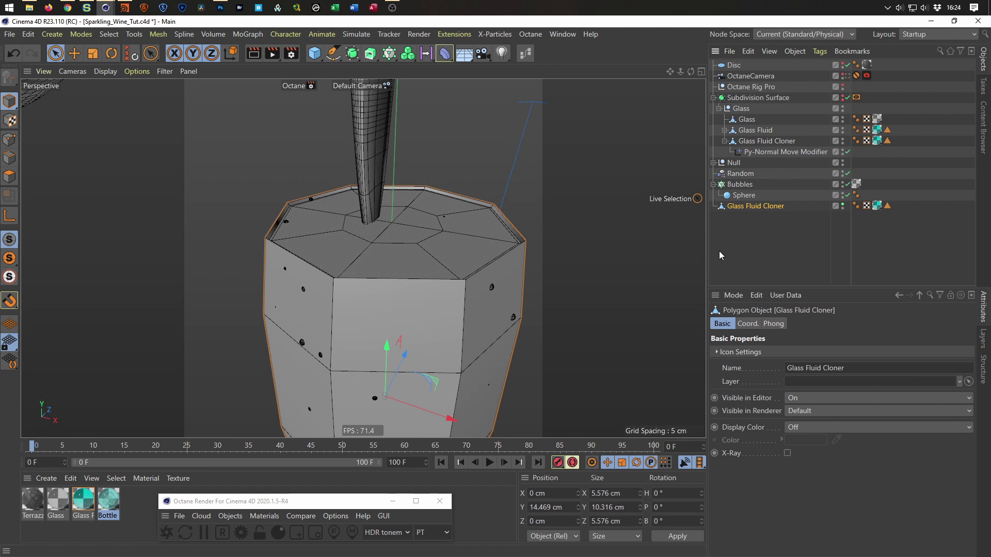
Select all the top-surface polygons of the duplicated Glass Fluid Cloner in polygon mode and split them into a separate object
click(10, 177)
drag(356, 235, 392, 239)
click(458, 263)
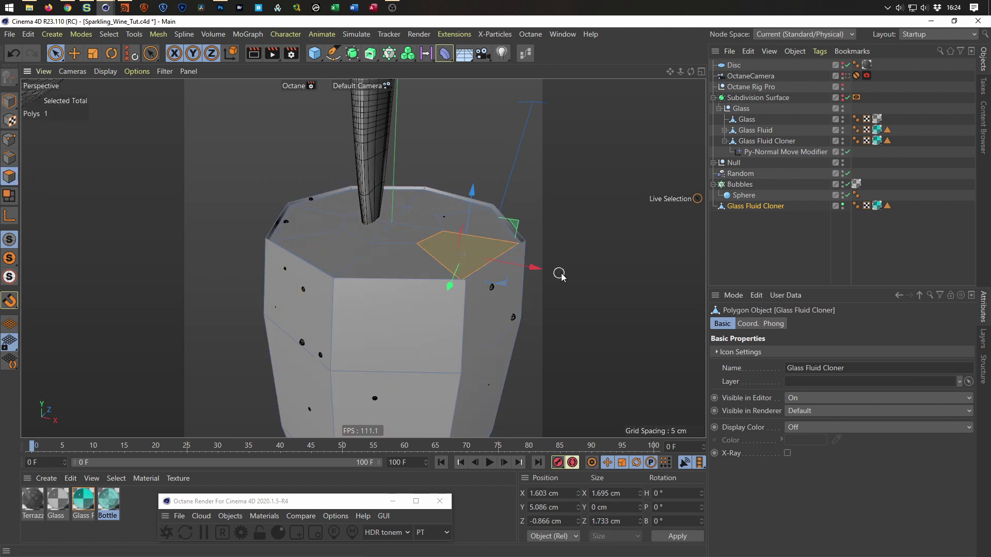
click(385, 224)
key(u)
key(g)
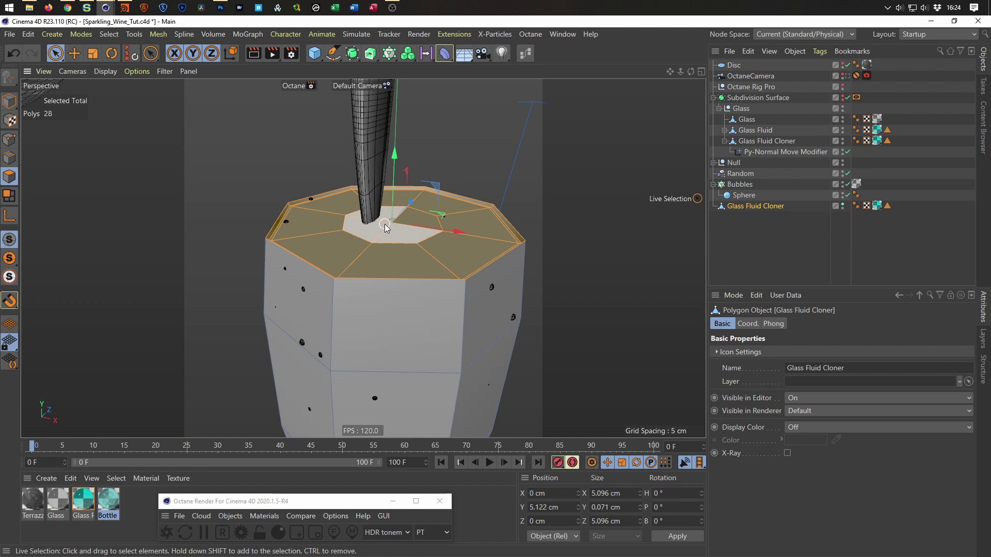
key(u)
key(p)
click(758, 206)
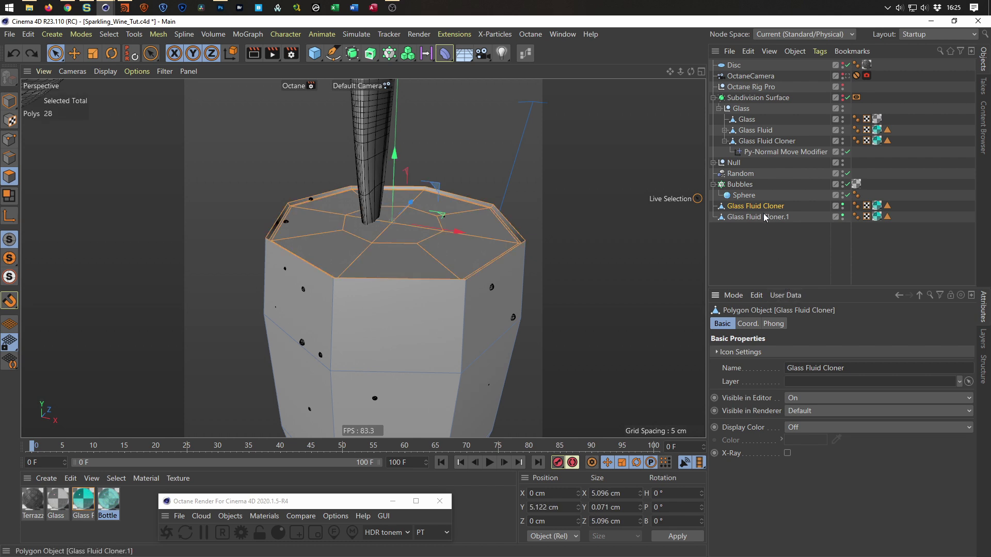
drag(759, 207, 748, 201)
click(763, 247)
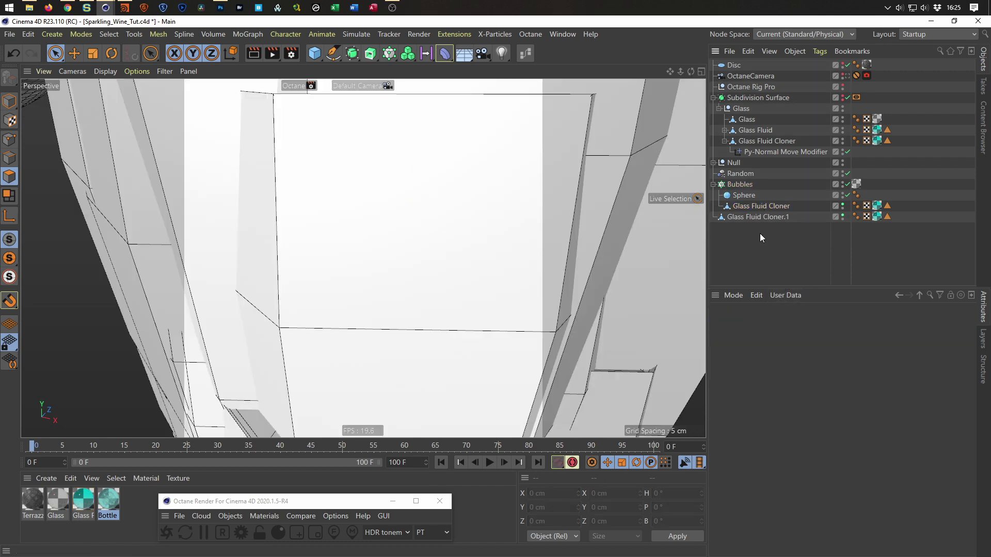
key(ctrl+z)
key(ctrl+z)
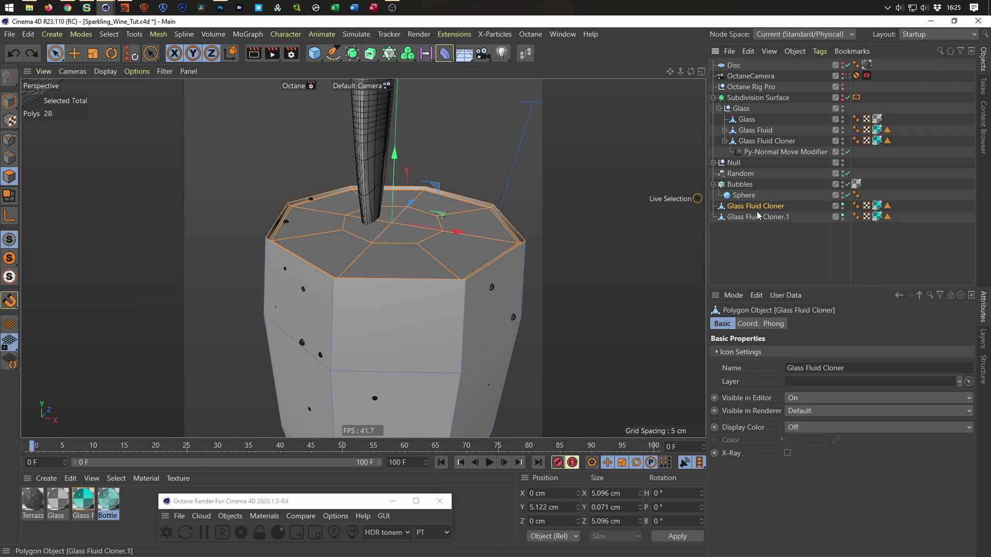
Delete the leftover Glass Fluid Cloner at the end of the hierarchy and rename the split surface Glass Fluid Cloner Top
key(Delete)
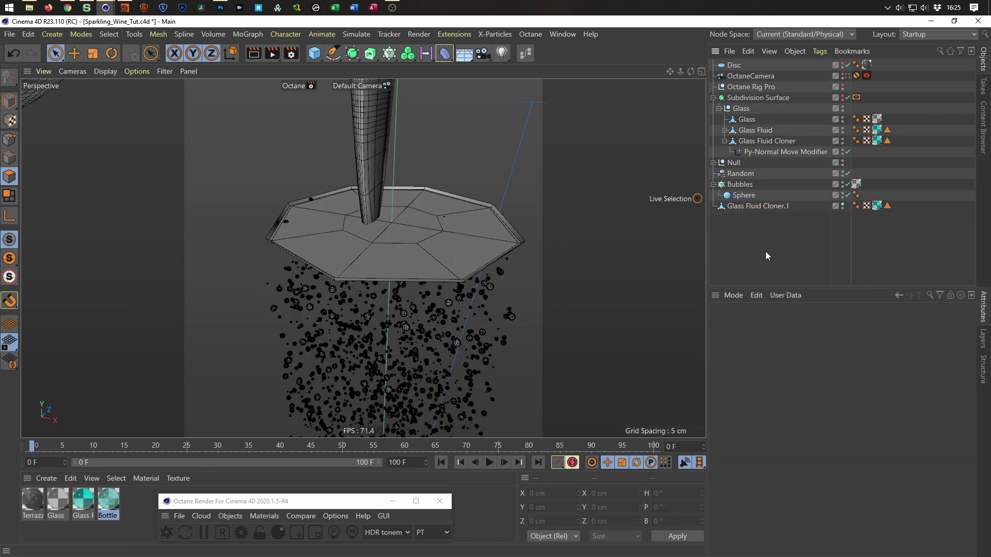
double_click(773, 207)
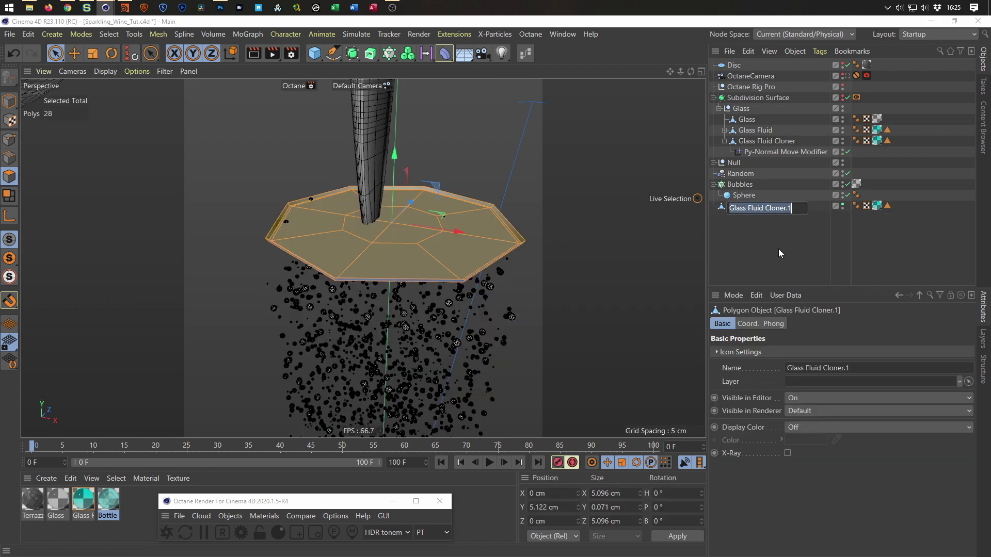
key(End)
key(BackSpace)
key(BackSpace)
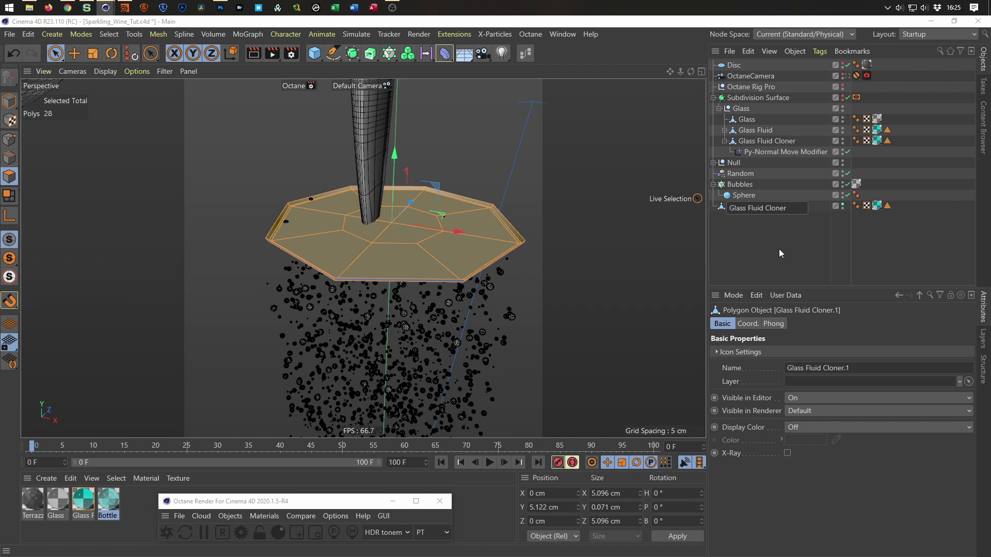
text(Top)
key(Return)
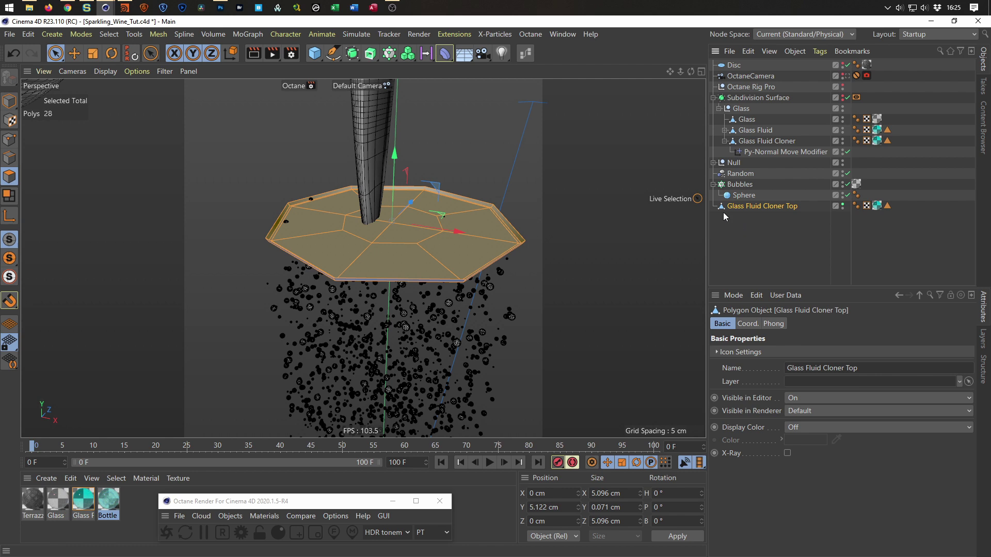
Switch to model mode and wrap Glass Fluid Cloner Top in a new Subdivision Surface
click(9, 101)
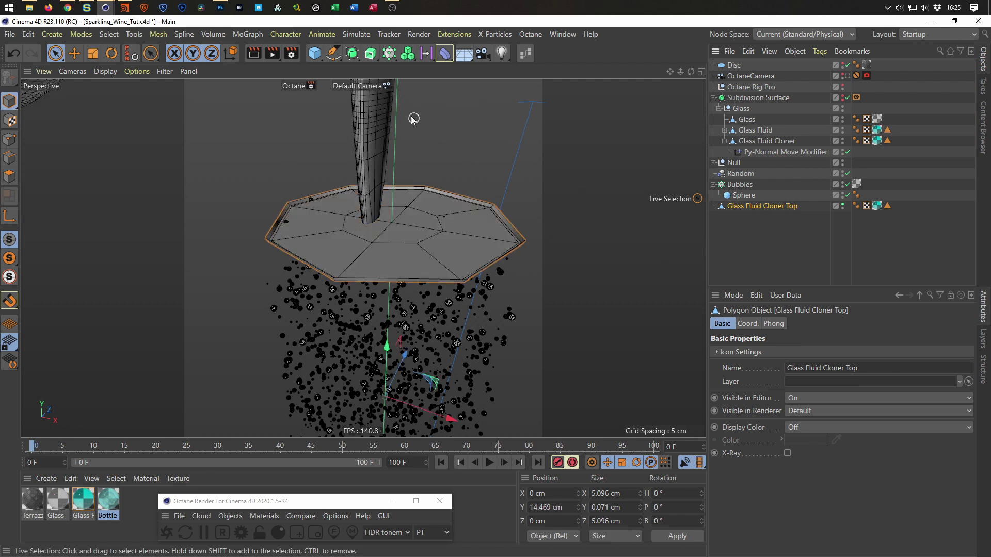
alt+click(352, 53)
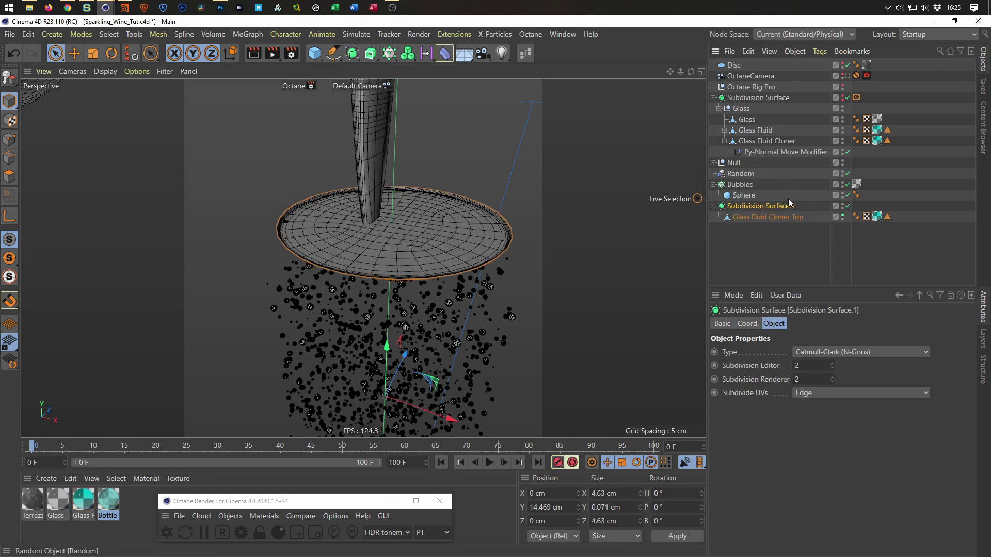
click(721, 207)
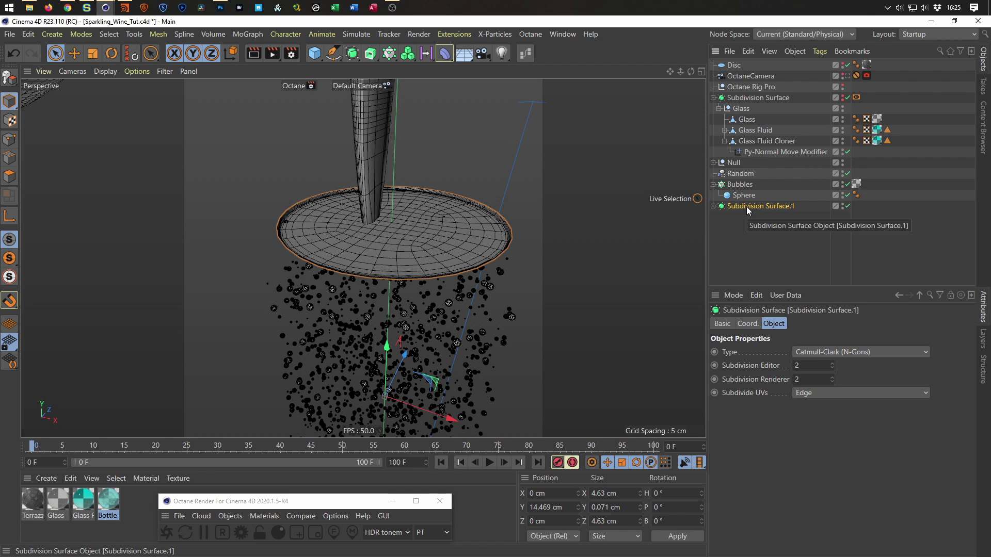
click(744, 184)
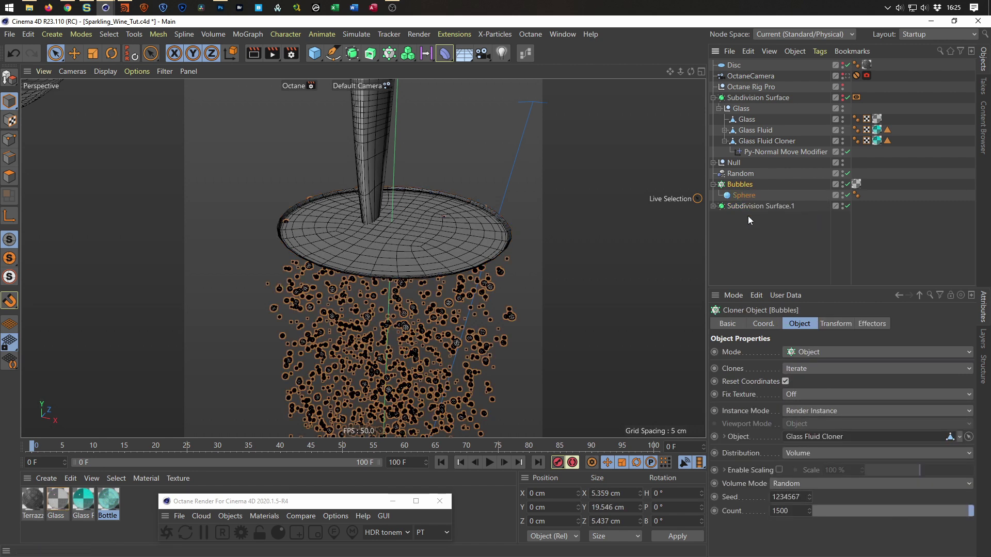
drag(734, 206, 837, 440)
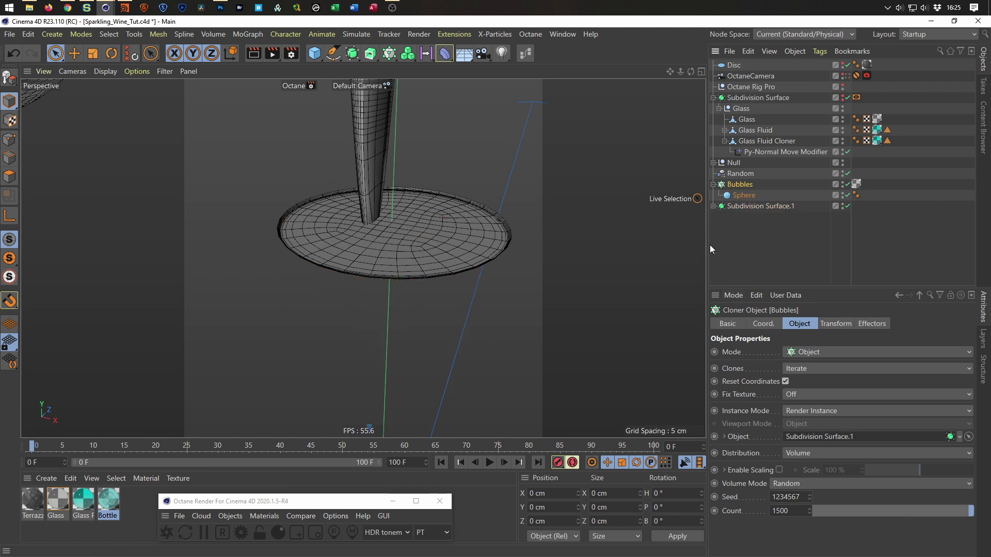
click(713, 206)
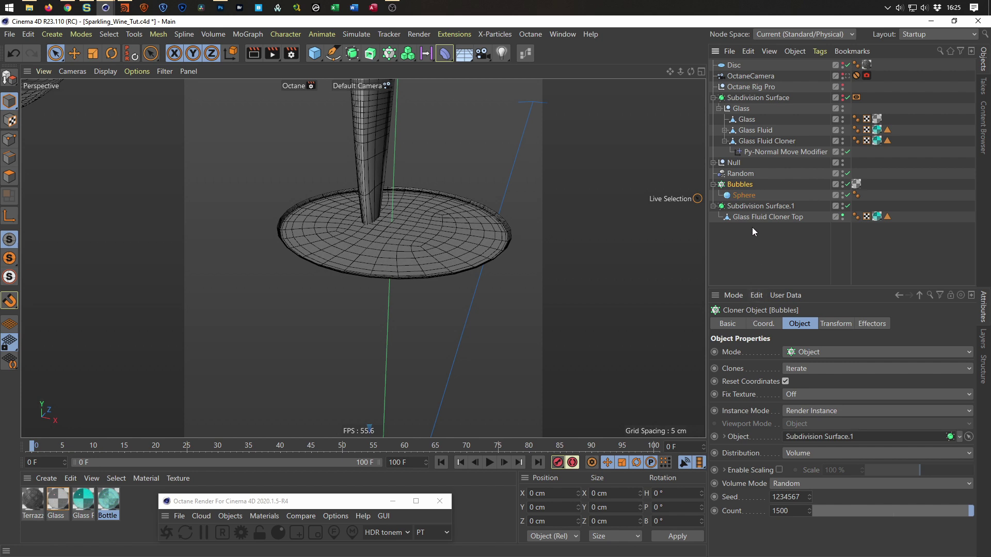
key(ctrl+z)
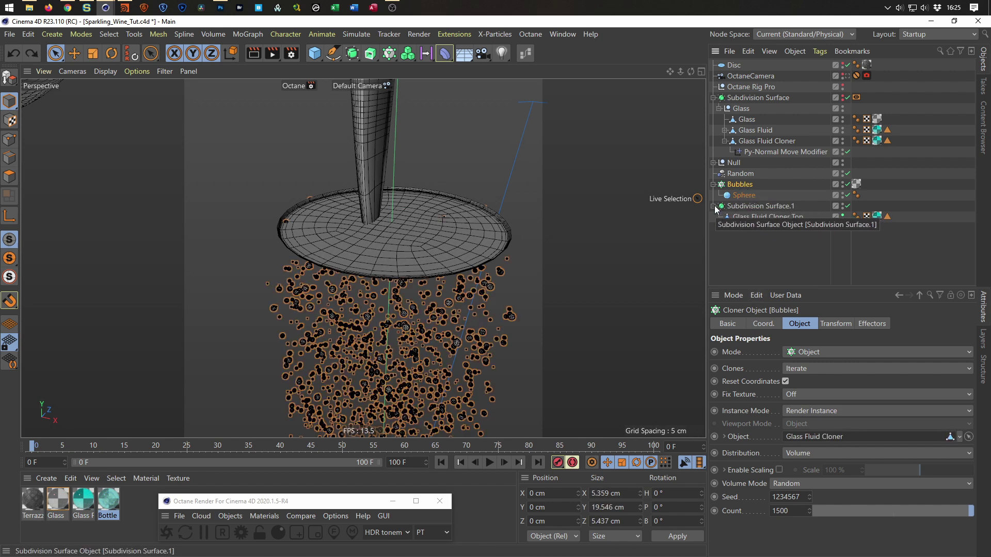
Duplicate the Bubbles cloner directly below the original and rename the copy Bubbles Top
click(751, 206)
click(743, 188)
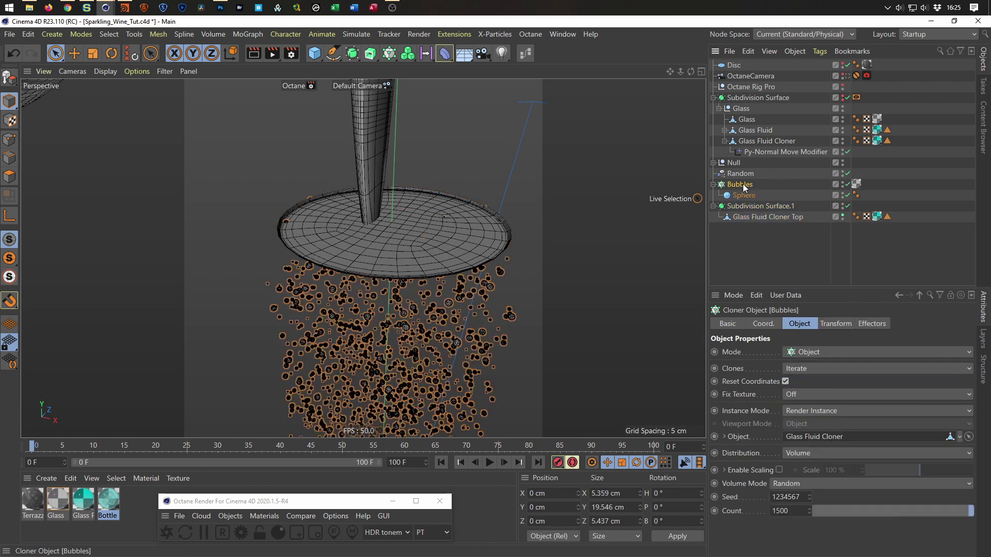
click(714, 185)
ctrl+drag(736, 185, 747, 197)
double_click(746, 196)
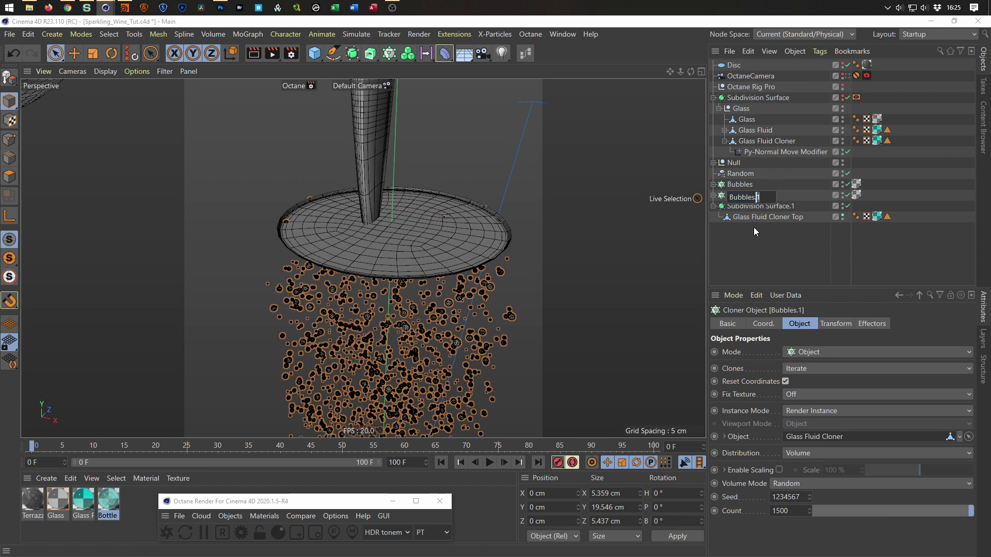
text(Top)
key(Return)
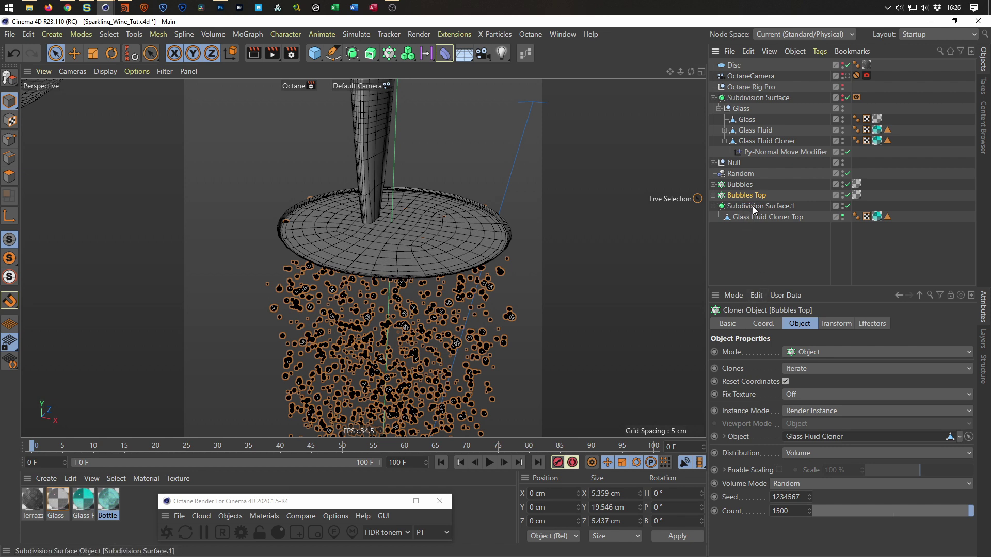
Assign Subdivision Surface.1 as the Bubbles Top cloner's object and set the distribution to Surface
drag(752, 206, 795, 443)
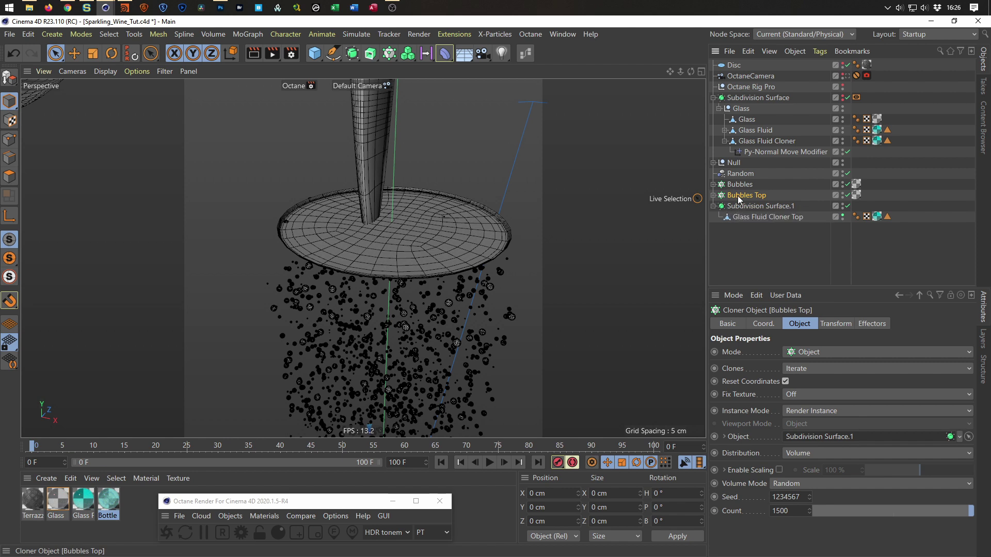
click(800, 456)
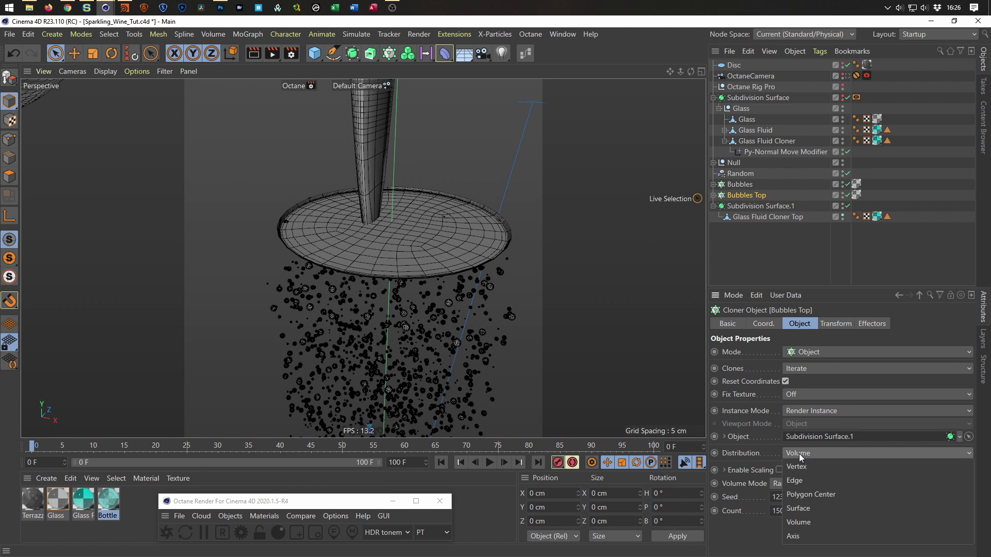
click(817, 508)
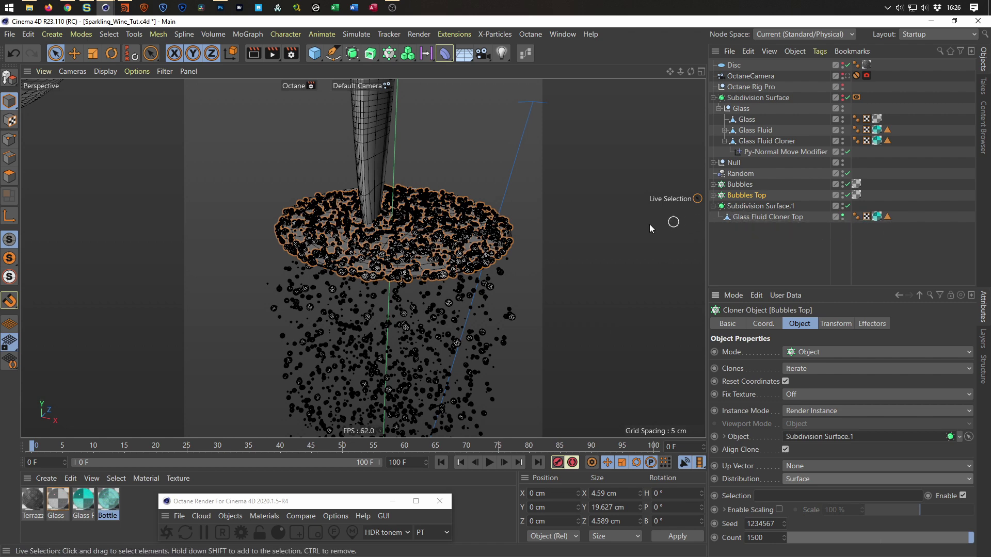
scroll(381, 215, up, 5)
alt+drag(381, 216, 409, 211)
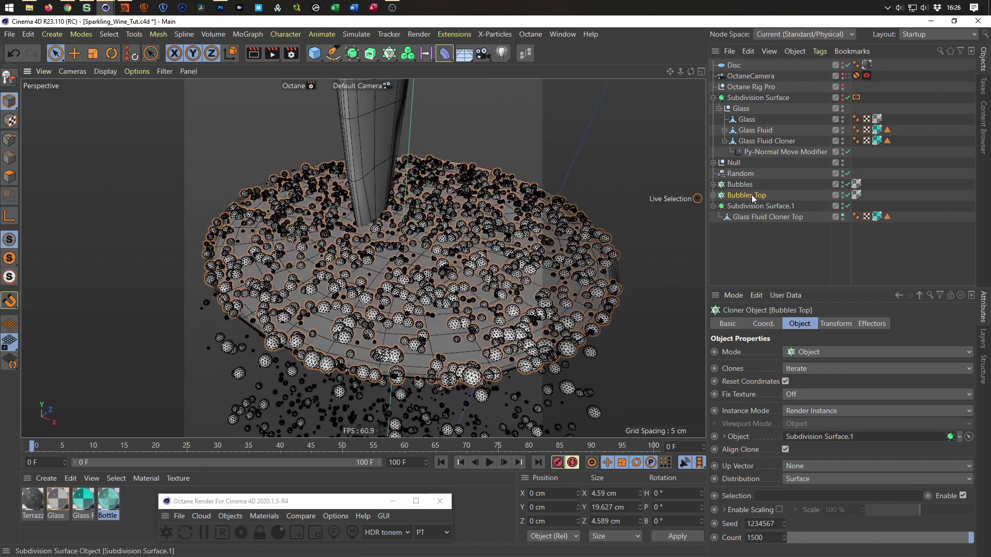
Reset Glass Fluid Cloner Top's editor visibility to default and hide Subdivision Surface.1 in the editor and renderer
click(843, 214)
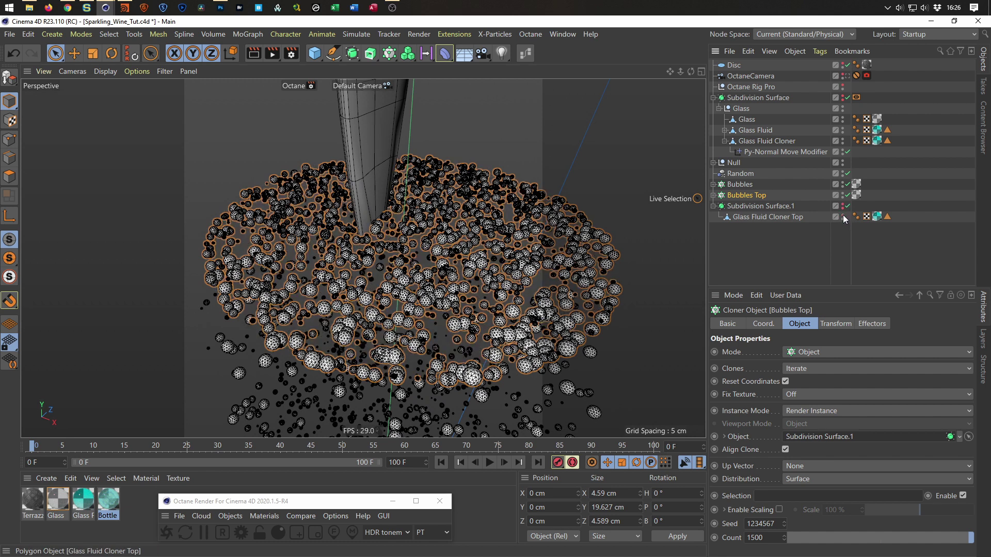
scroll(462, 286, down, 3)
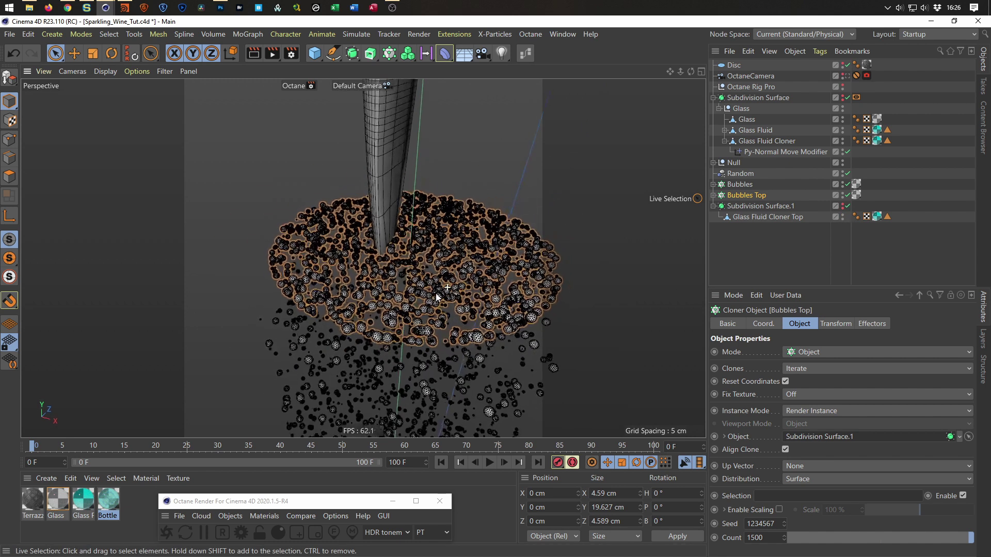
click(843, 205)
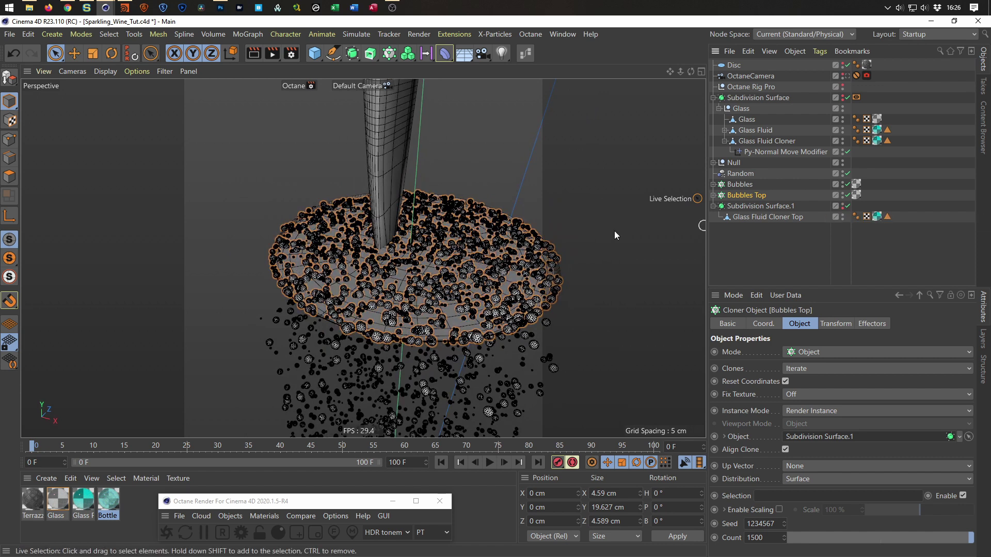
alt+drag(615, 232, 472, 281)
scroll(465, 282, up, 5)
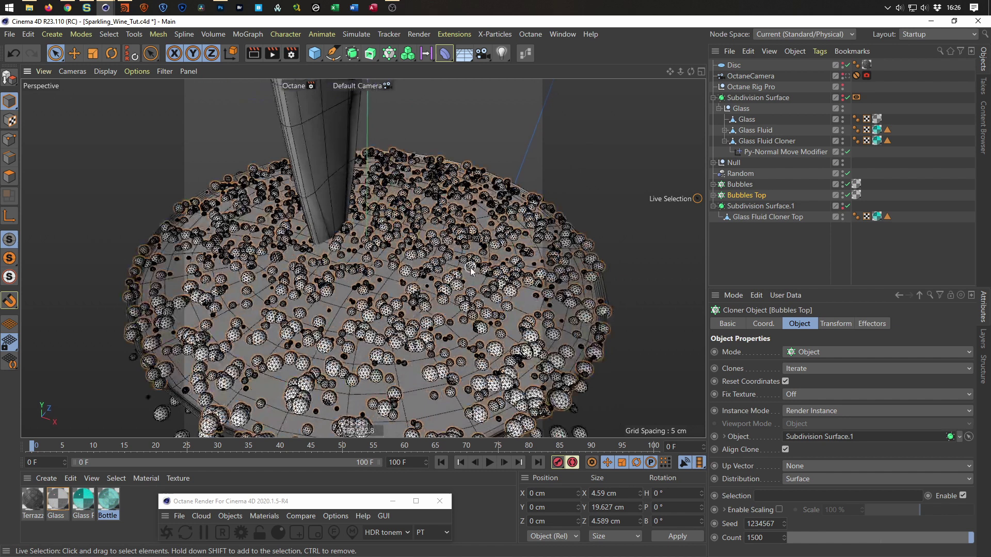
scroll(443, 281, down, 2)
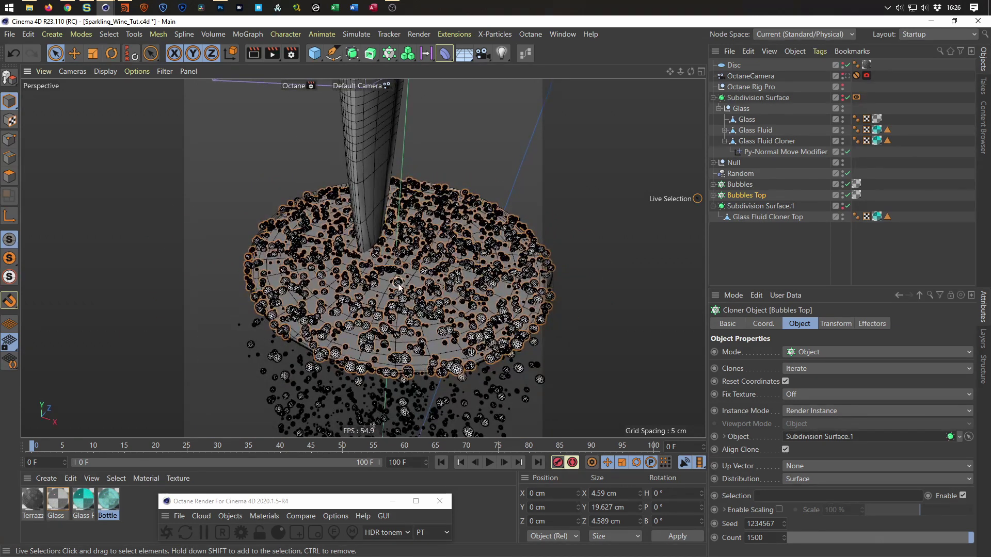
click(769, 206)
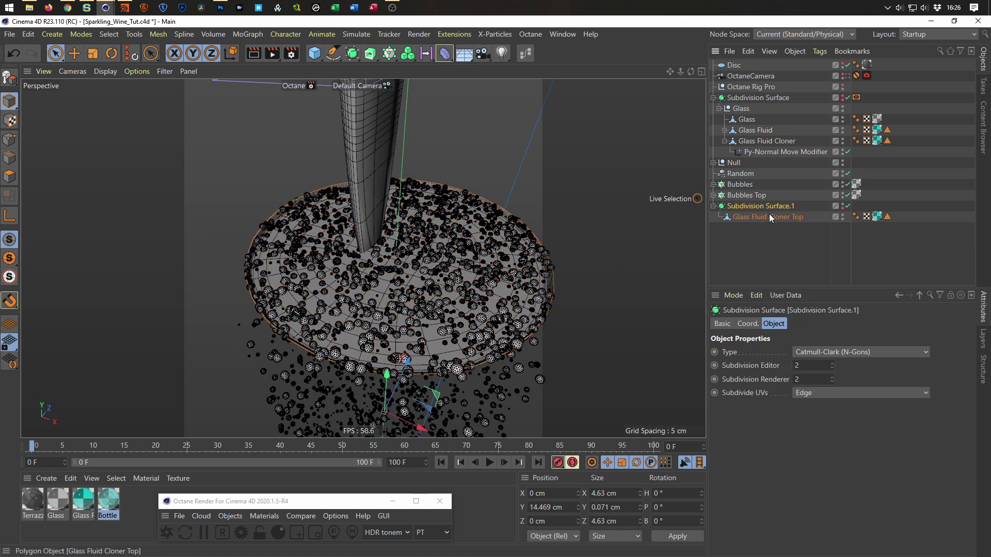
alt+drag(460, 333, 470, 300)
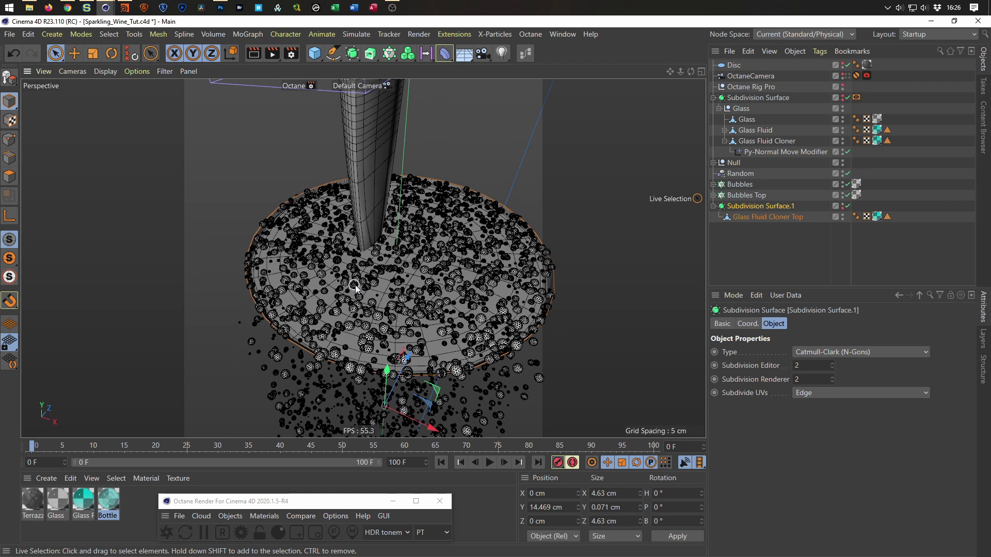
mouse_move(364, 289)
alt+mouse_down()
mouse_move(347, 338)
mouse_move(359, 303)
alt+mouse_up()
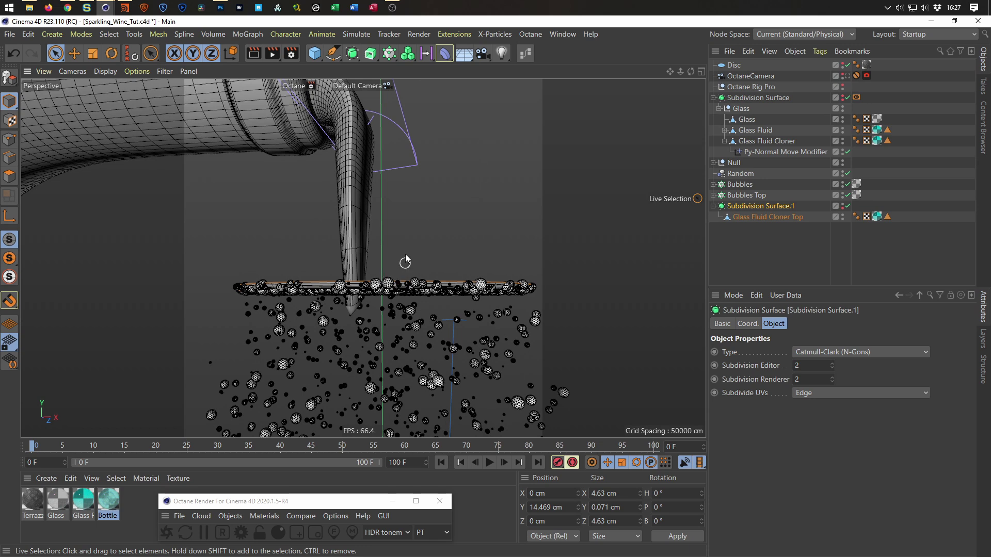
mouse_move(400, 282)
alt+mouse_down()
mouse_move(404, 236)
mouse_move(392, 266)
mouse_move(411, 270)
alt+mouse_up()
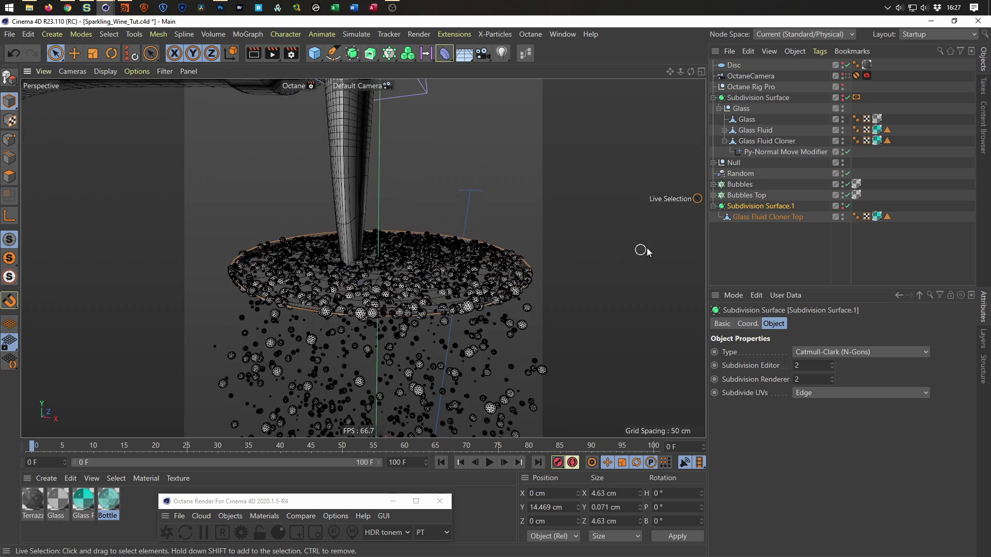
Rename Subdivision Surface.1 as Glass Fluid Cloner Top by copying its child's name
double_click(768, 206)
double_click(766, 217)
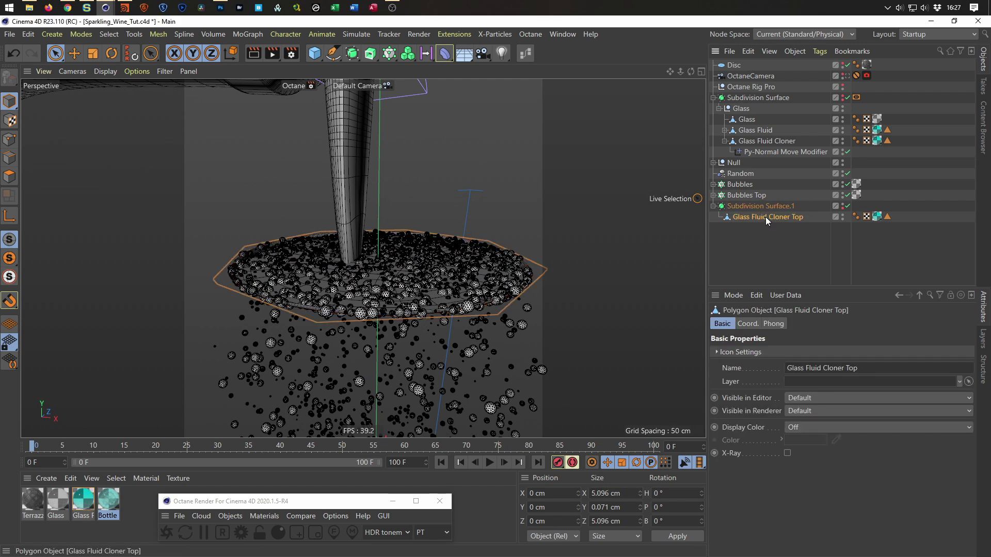
key(Return)
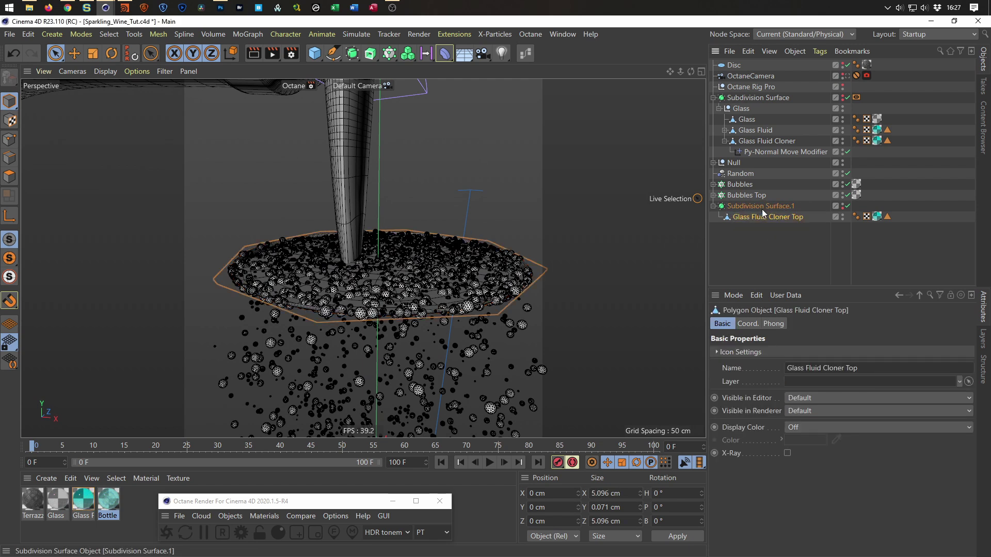
click(769, 205)
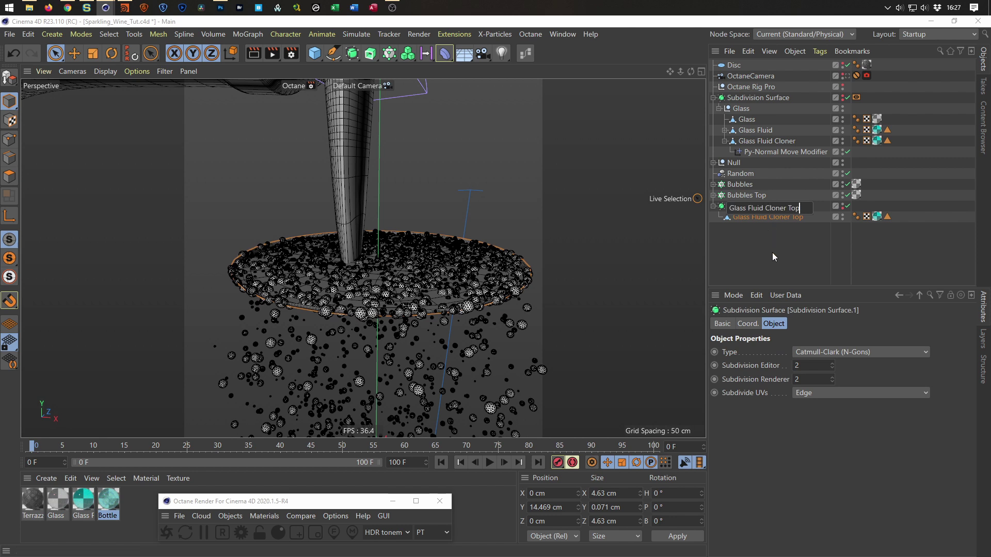
key(Return)
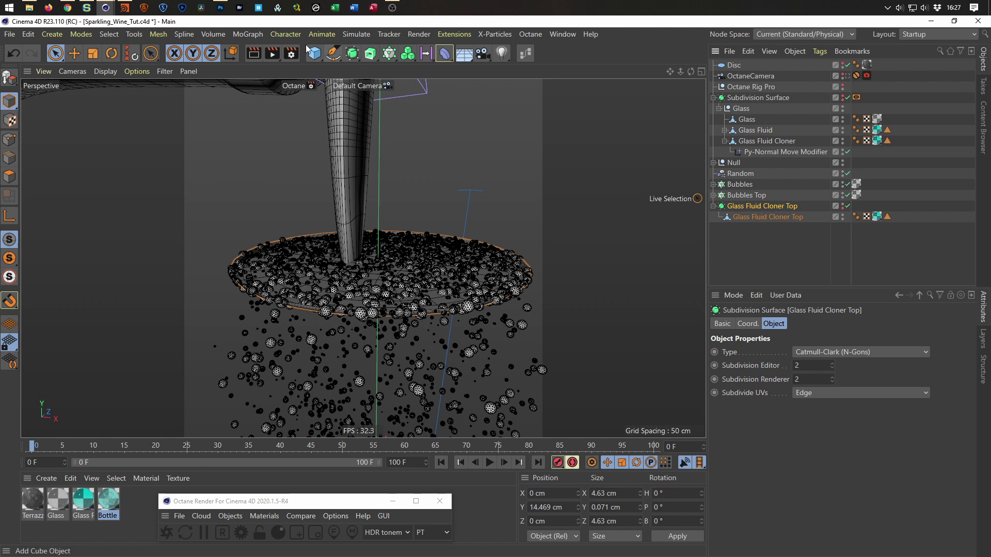
Add a Random effector, place it below Bubbles Top in the hierarchy, and rename it Random y
click(247, 34)
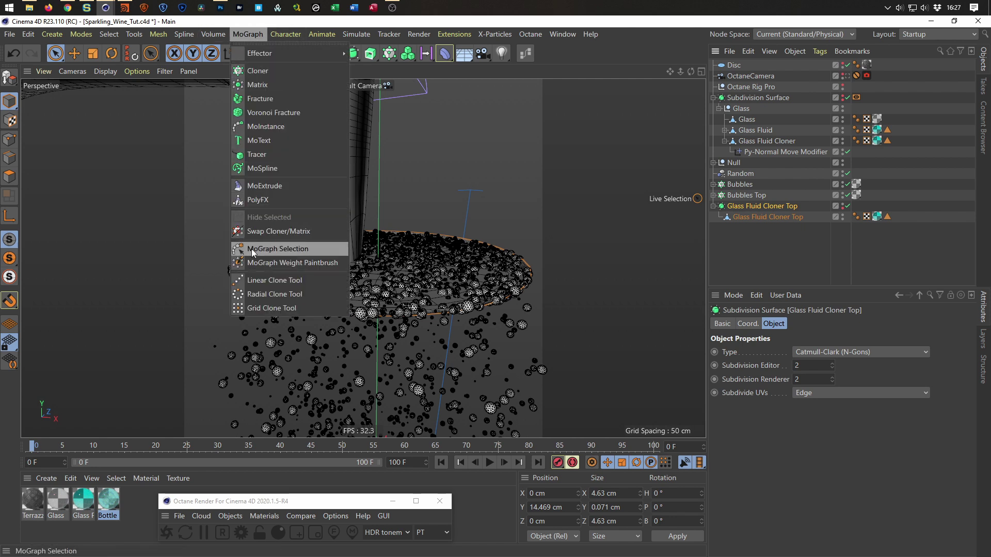
mouse_move(298, 51)
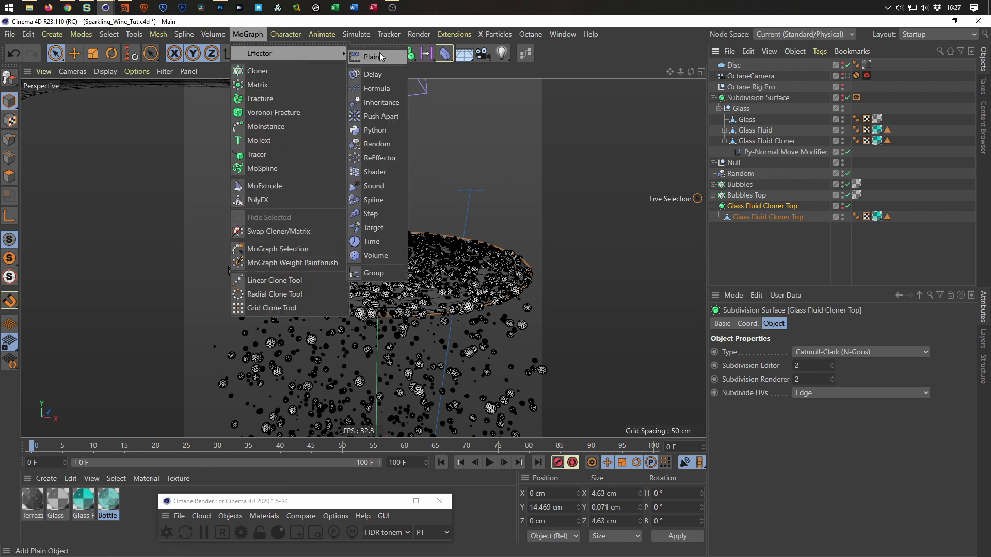
click(377, 144)
drag(756, 67, 759, 216)
double_click(743, 208)
key(shift+Left)
text(y)
key(Return)
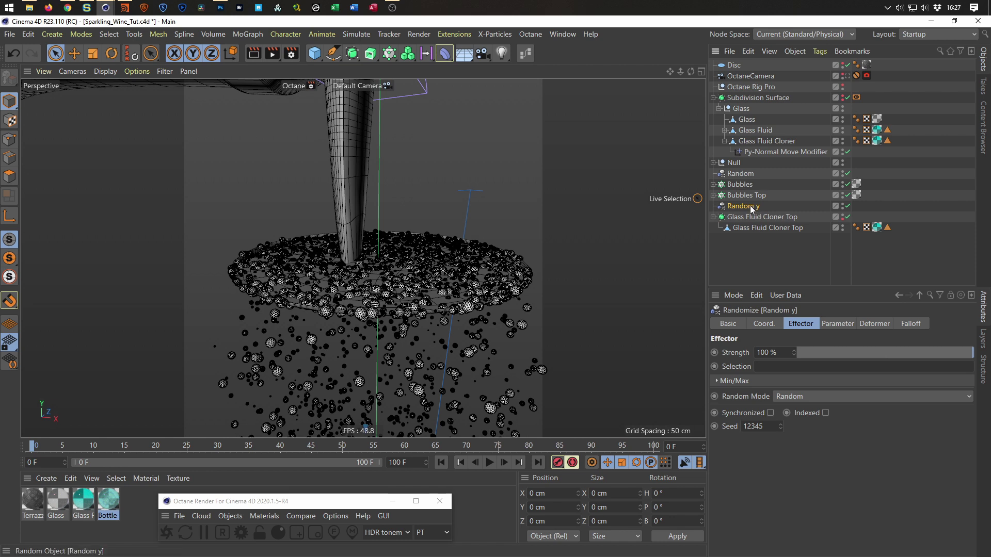
Turn off Random y's color mode, enable its position variation, and set the X, Y and Z offsets to 0 cm
click(837, 325)
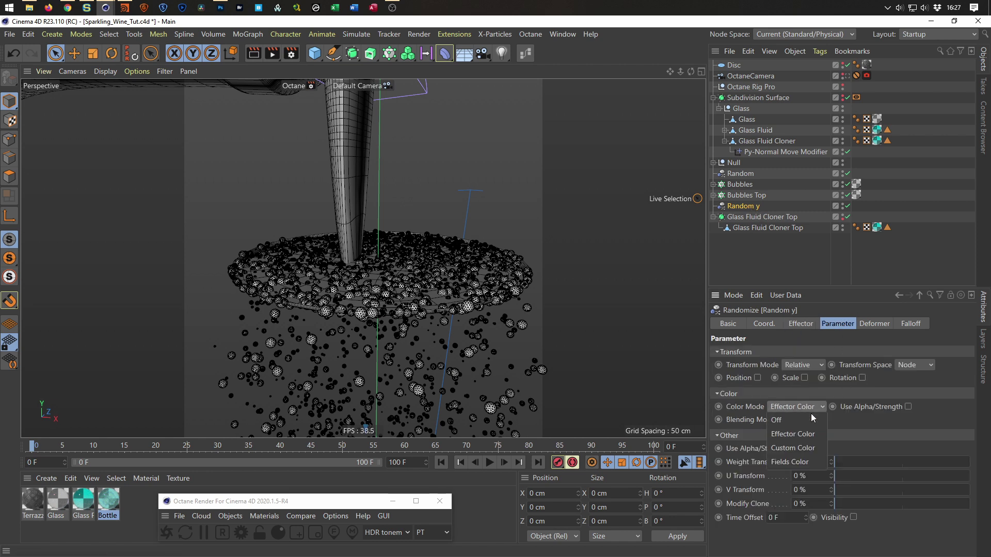
click(757, 377)
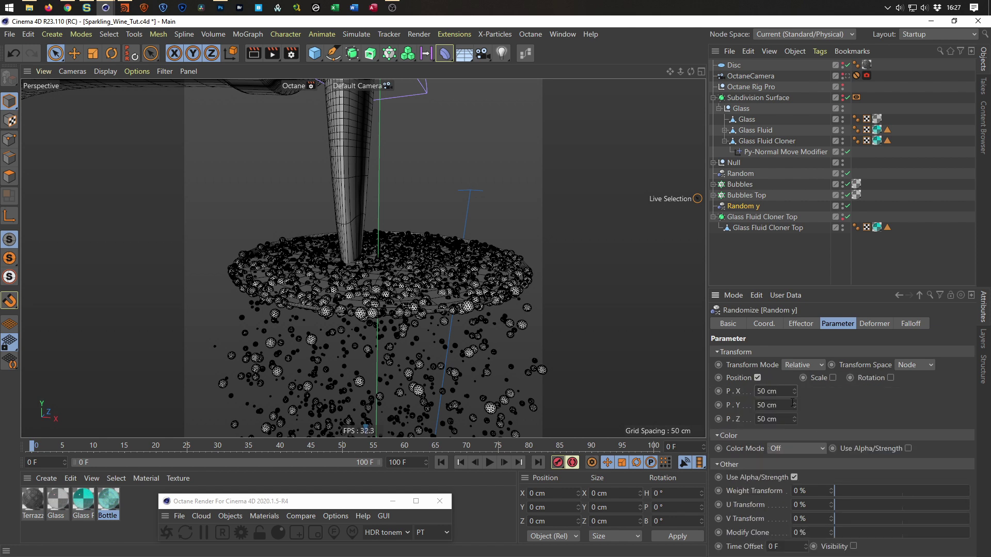
text(0)
key(Tab)
text(0)
key(Tab)
text(0)
key(Return)
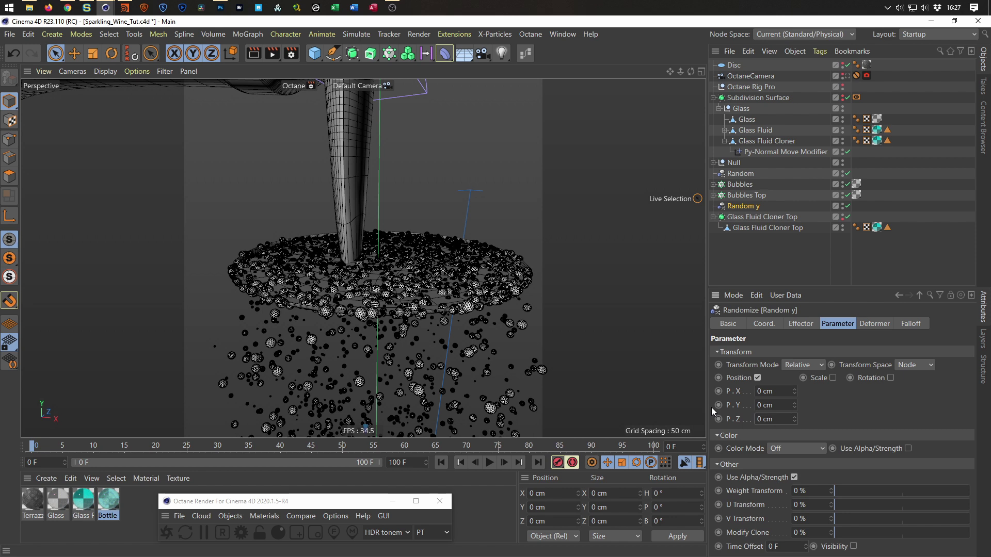
Add Random y to the Bubbles Top cloner's effectors, below Random
click(754, 217)
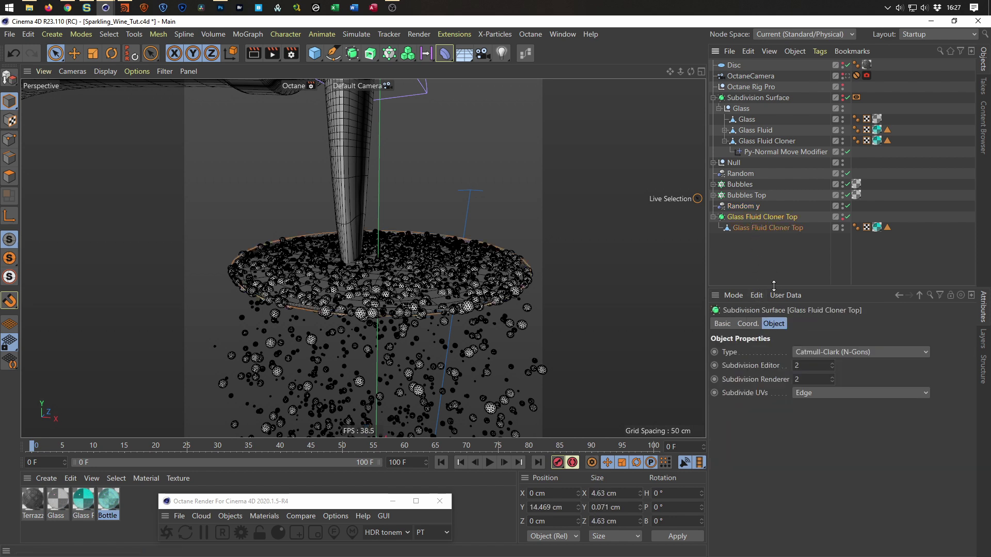
click(741, 196)
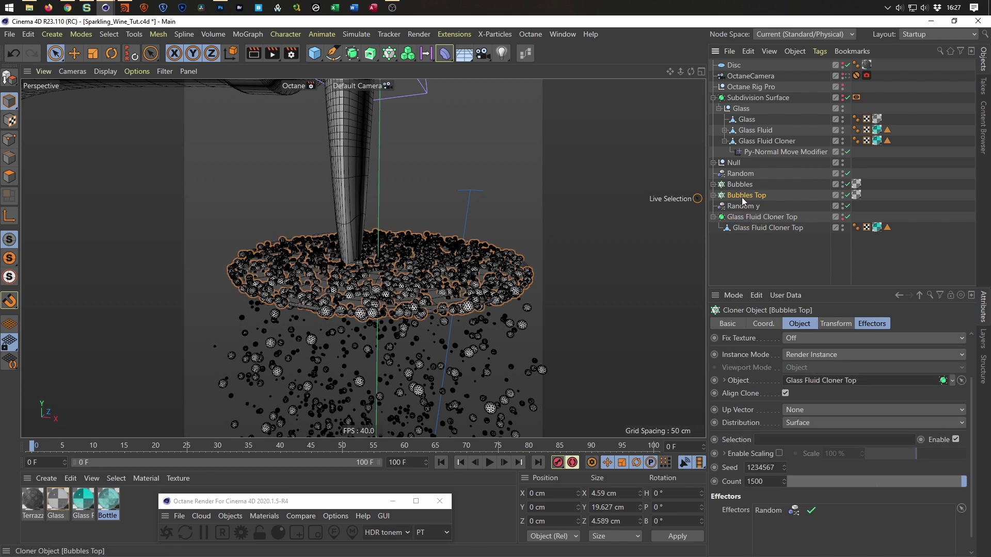
click(863, 324)
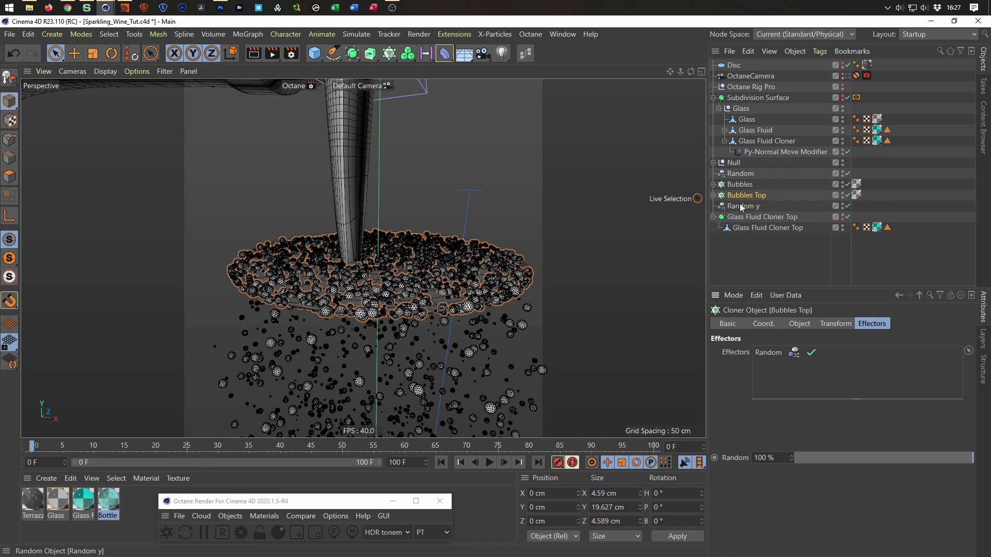
drag(782, 342, 780, 364)
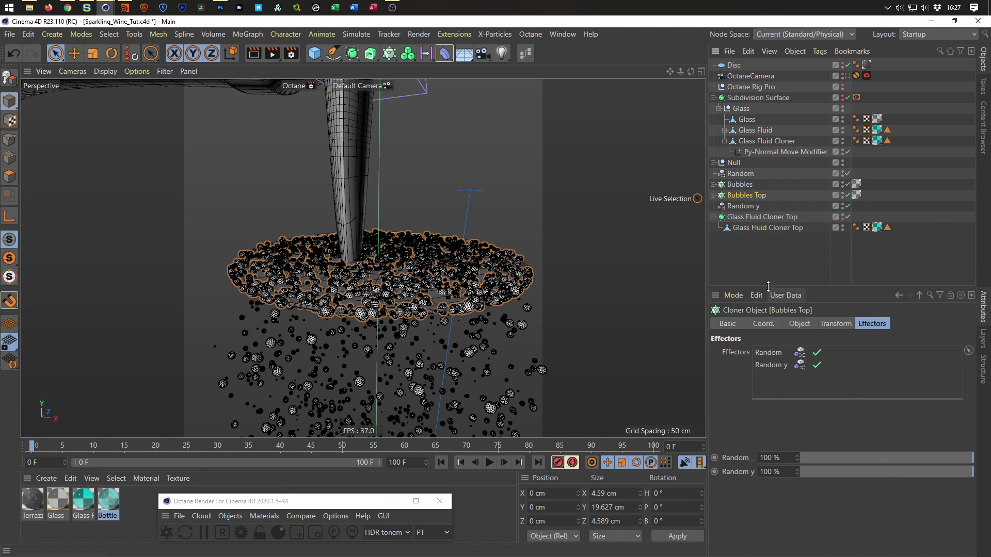
Try small X and Y position offsets on the Random y effector, resetting each to 0 cm
click(741, 207)
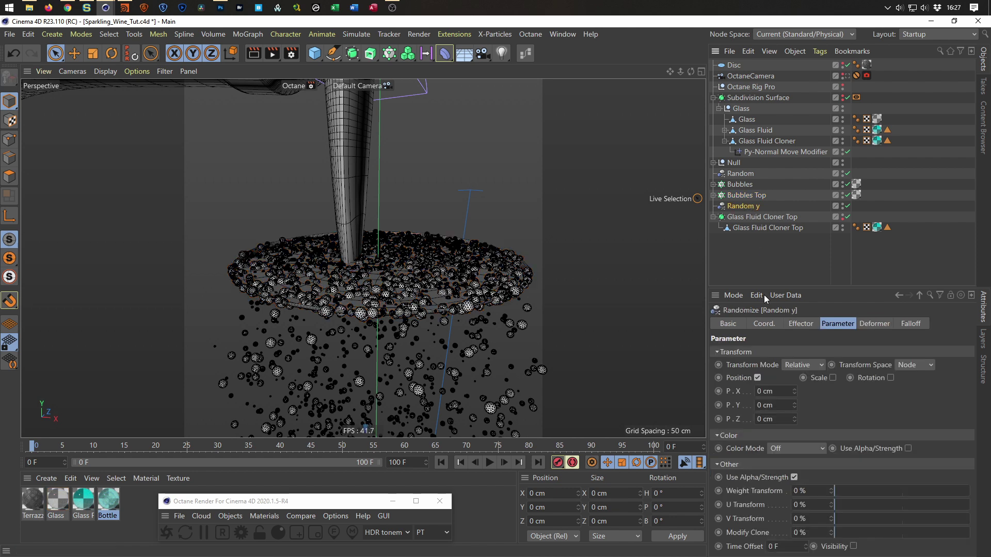
click(794, 389)
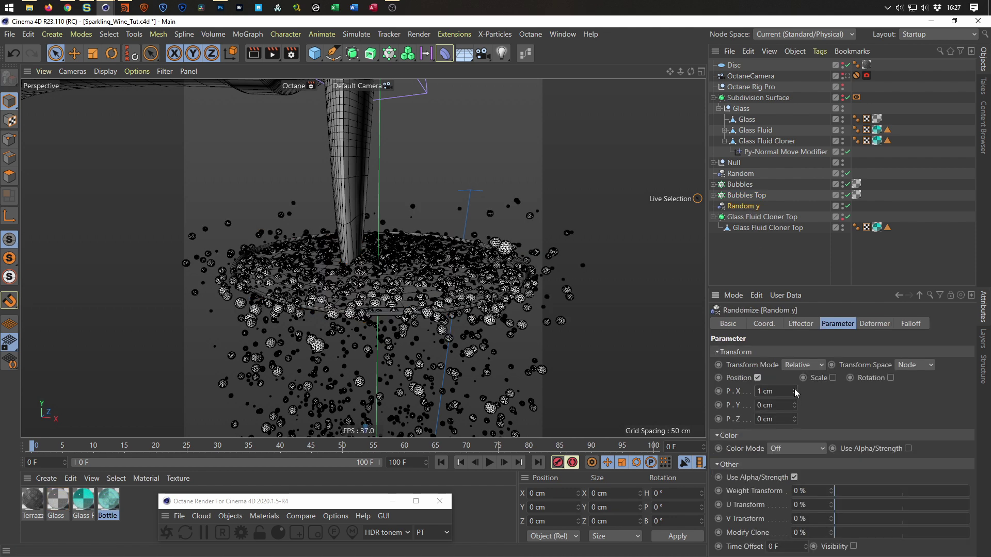
click(794, 390)
click(794, 395)
click(794, 394)
click(794, 402)
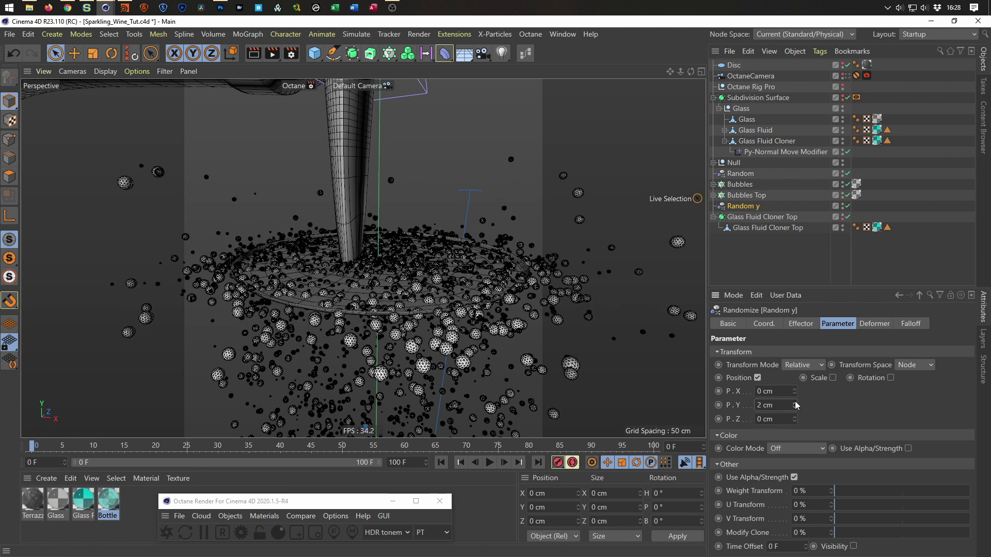
drag(794, 409, 794, 415)
Set Random y's Z position offset to 0.2 cm
click(794, 417)
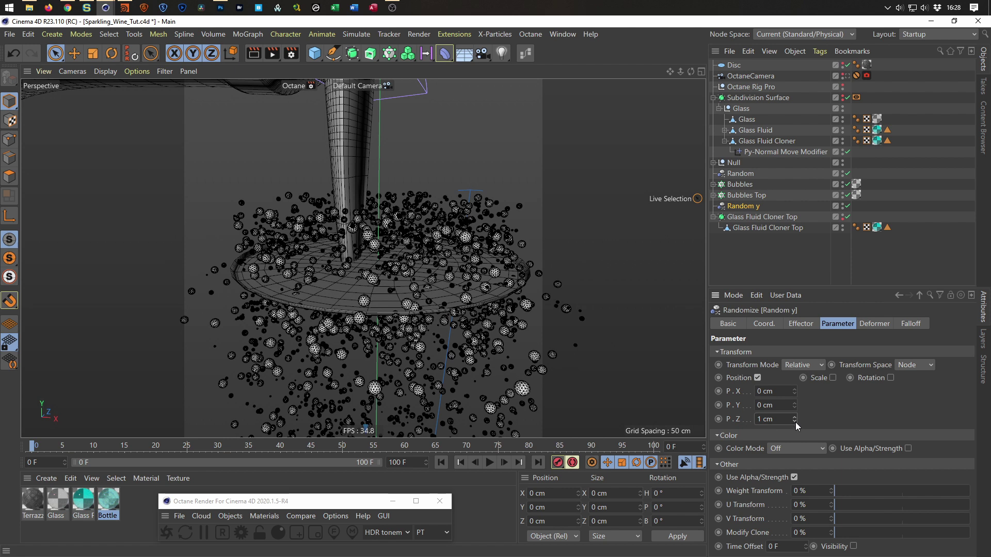
click(774, 420)
text(0.2)
key(Return)
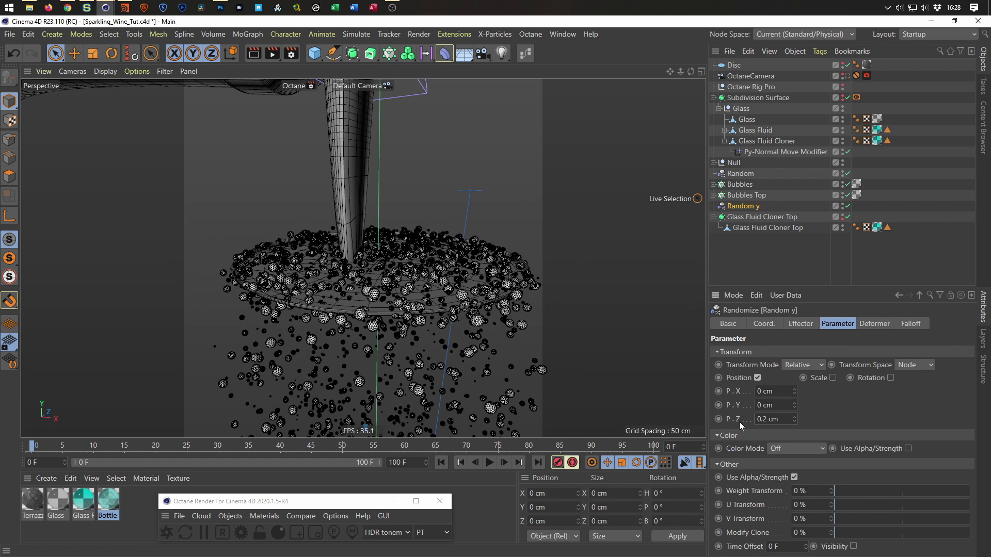
Loop-select the narrow rim polygons around the edge of the Glass Fluid Cloner Top mesh and delete them
scroll(498, 286, up, 5)
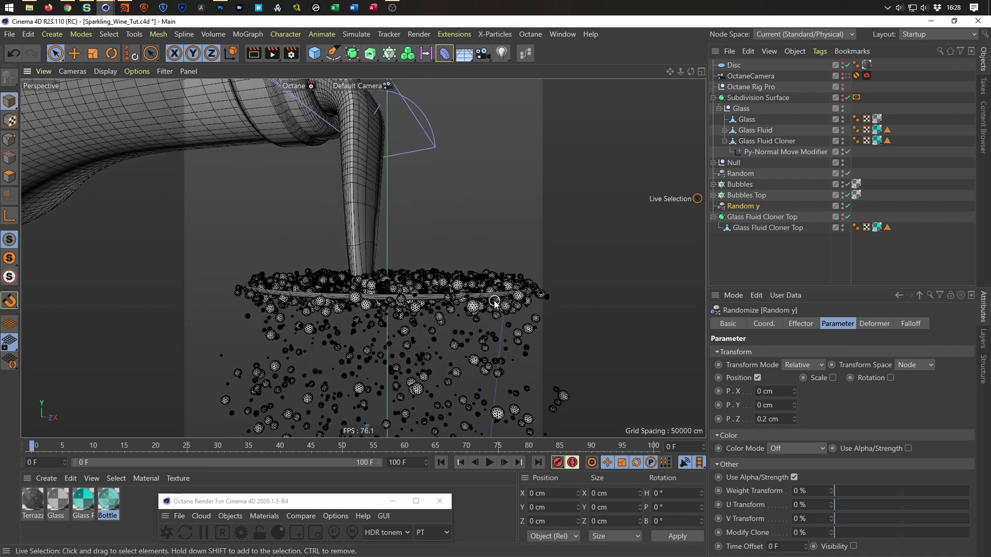
alt+drag(485, 293, 465, 233)
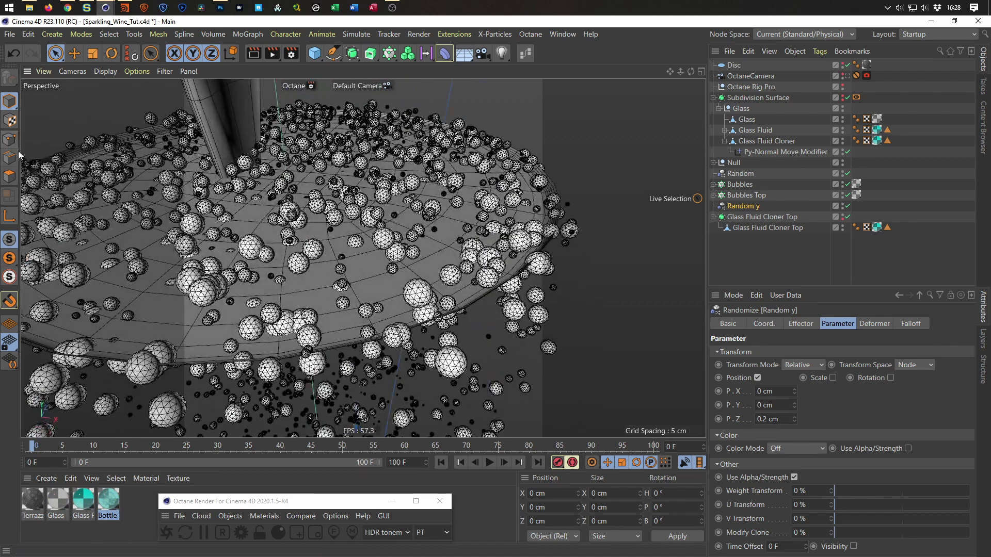
click(10, 178)
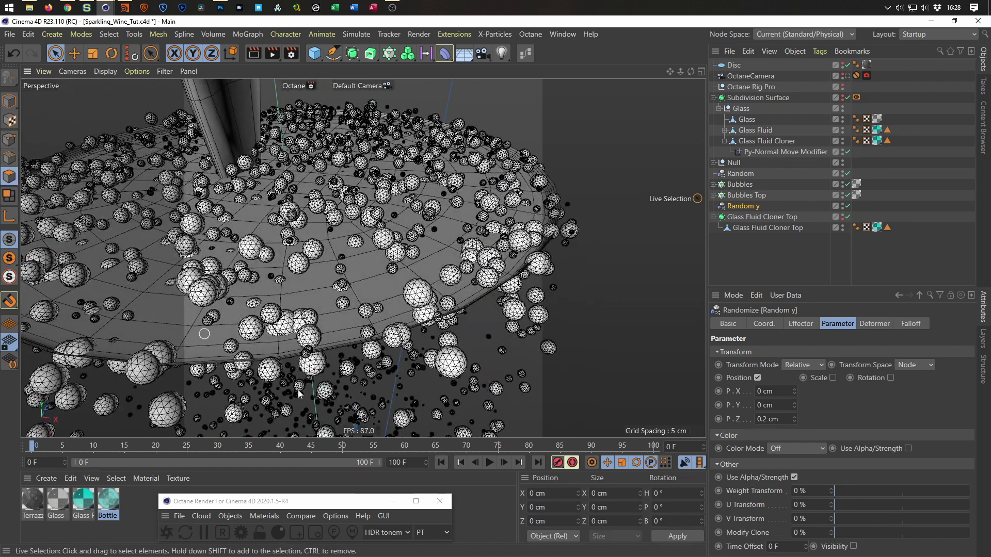
click(751, 226)
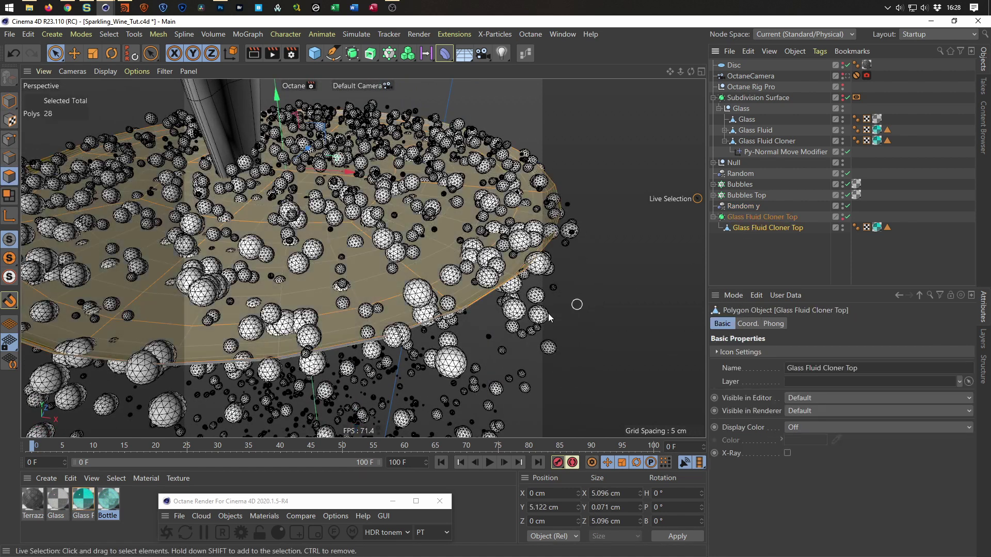
key(u)
key(l)
alt+drag(483, 294, 478, 310)
click(485, 321)
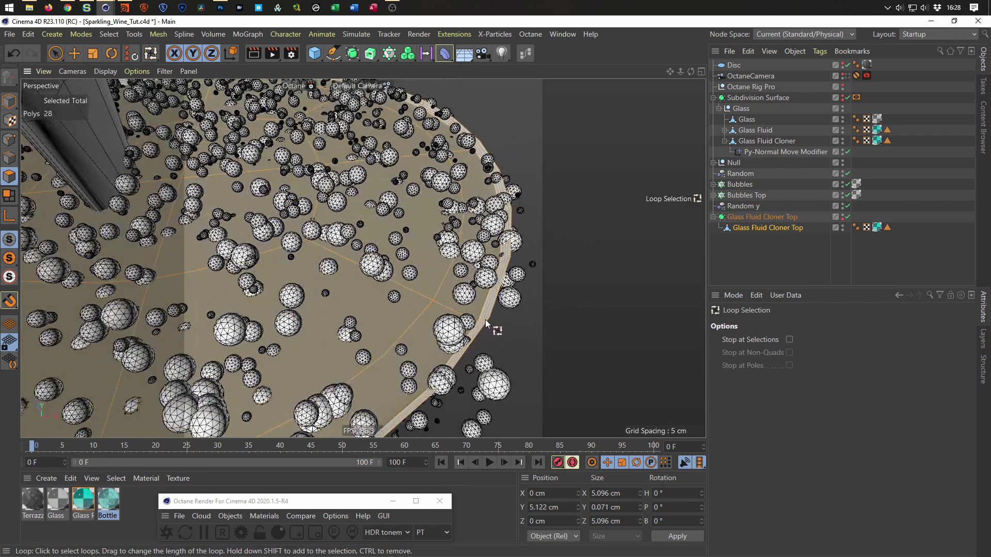
key(Delete)
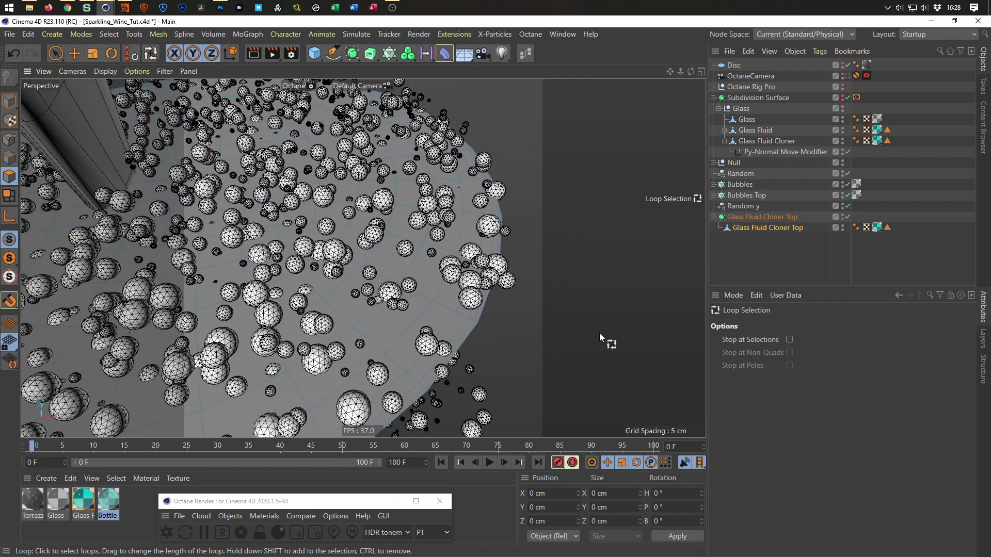
Switch to the Front view and make the Subdivision Surface containing the glass visible in the editor
scroll(437, 309, down, 5)
mouse_move(467, 394)
alt+mouse_down()
mouse_move(466, 352)
mouse_move(469, 386)
alt+mouse_up()
alt+drag(460, 353, 533, 266)
middle_click(519, 300)
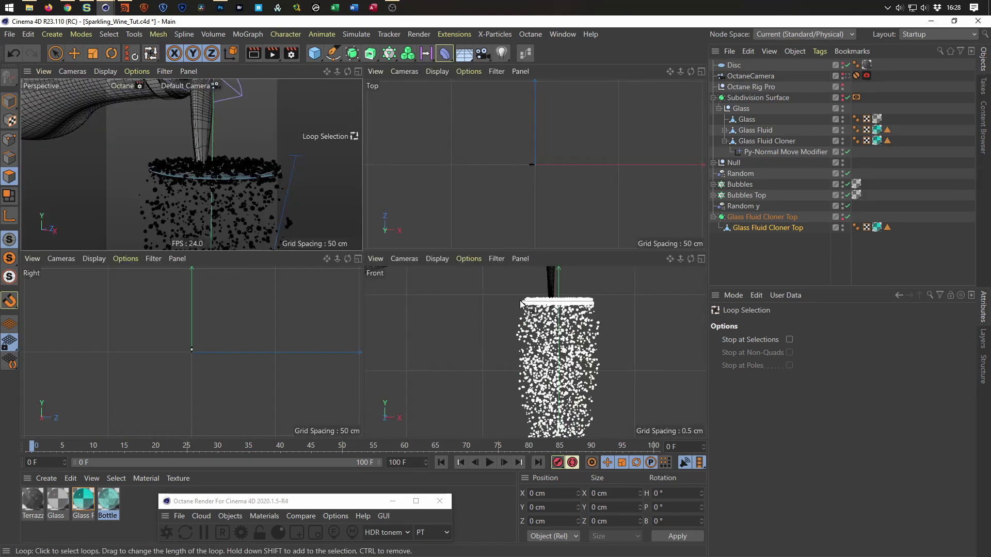
middle_click(520, 299)
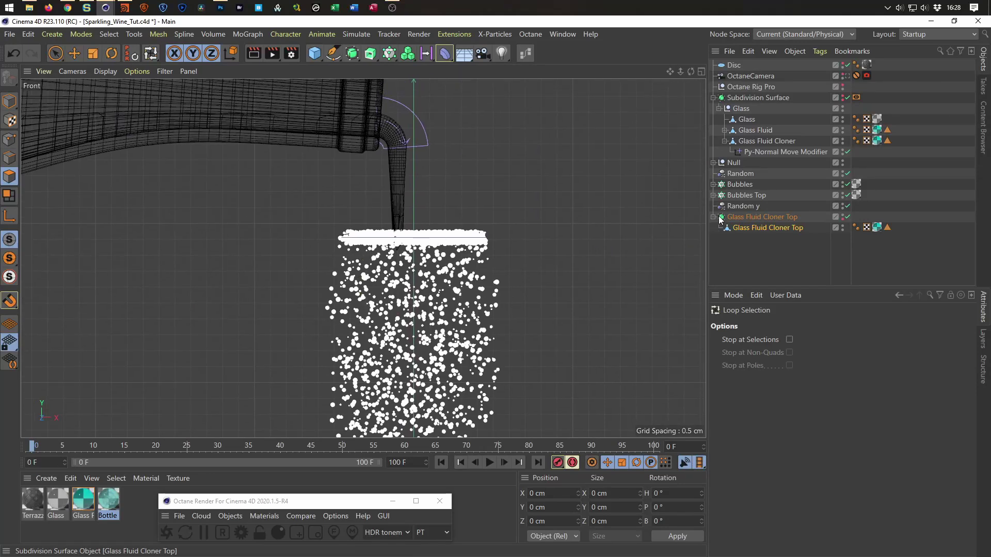
click(843, 99)
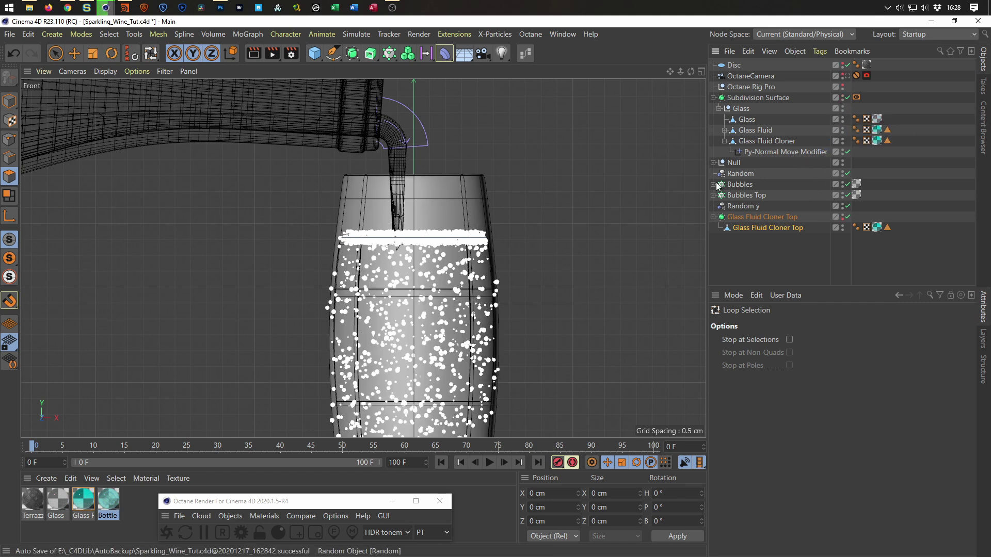
scroll(398, 232, up, 3)
scroll(398, 233, up, 4)
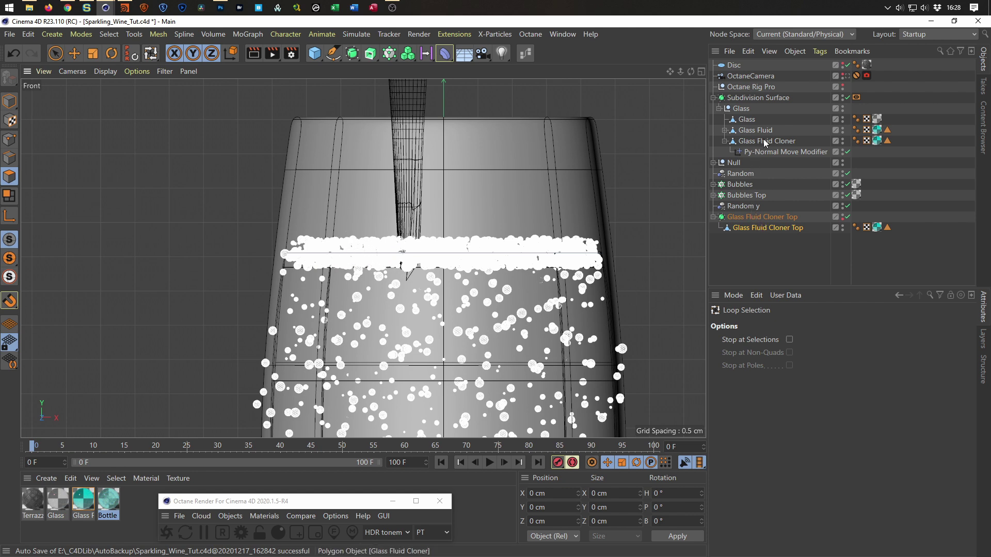
Select the Glass Fluid Cloner Top polygon object with the Move tool in Model mode
click(751, 227)
key(e)
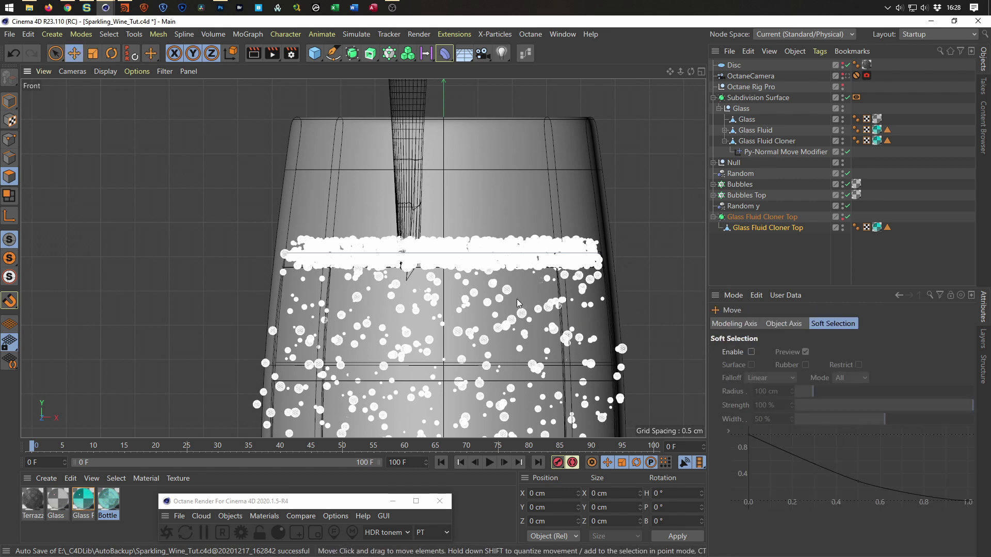
key(Return)
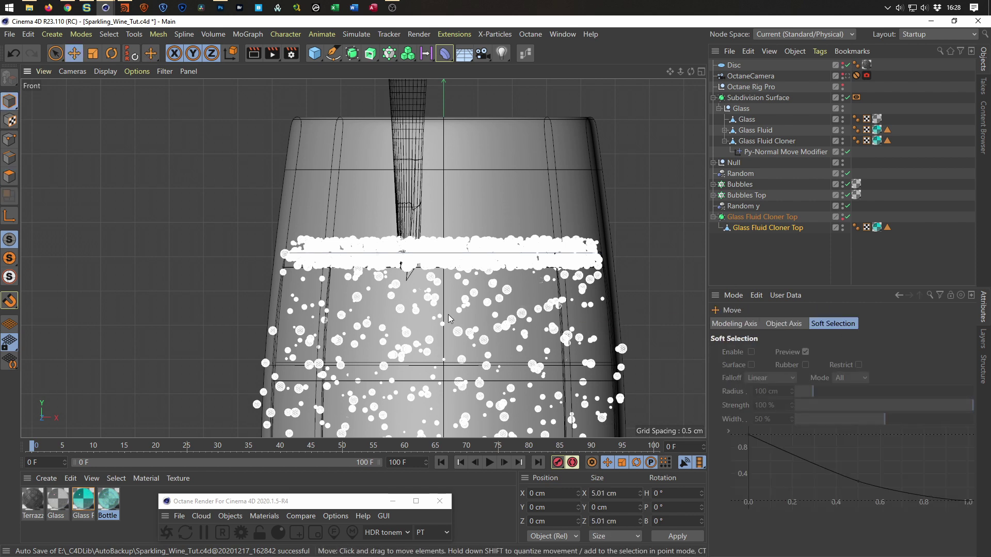
click(755, 230)
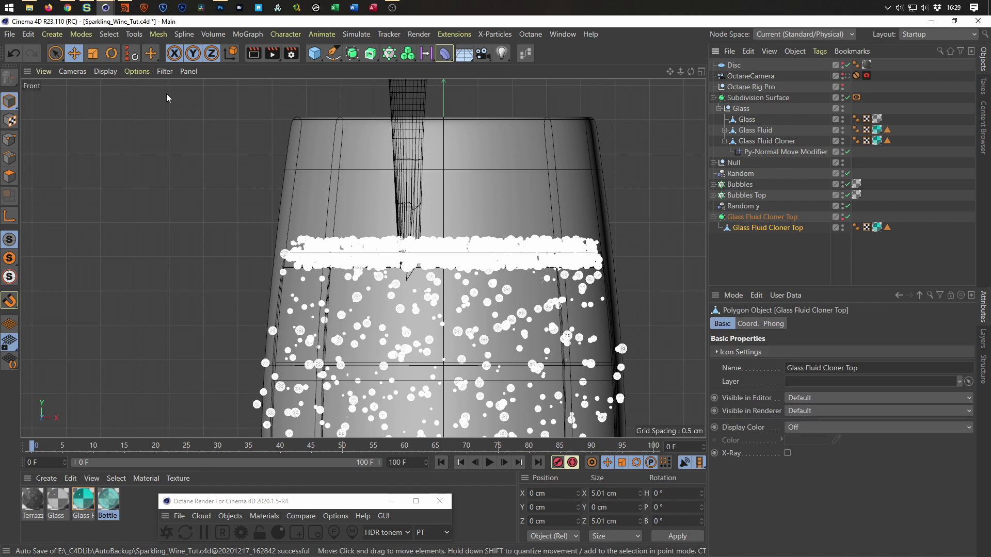
key(shift+c)
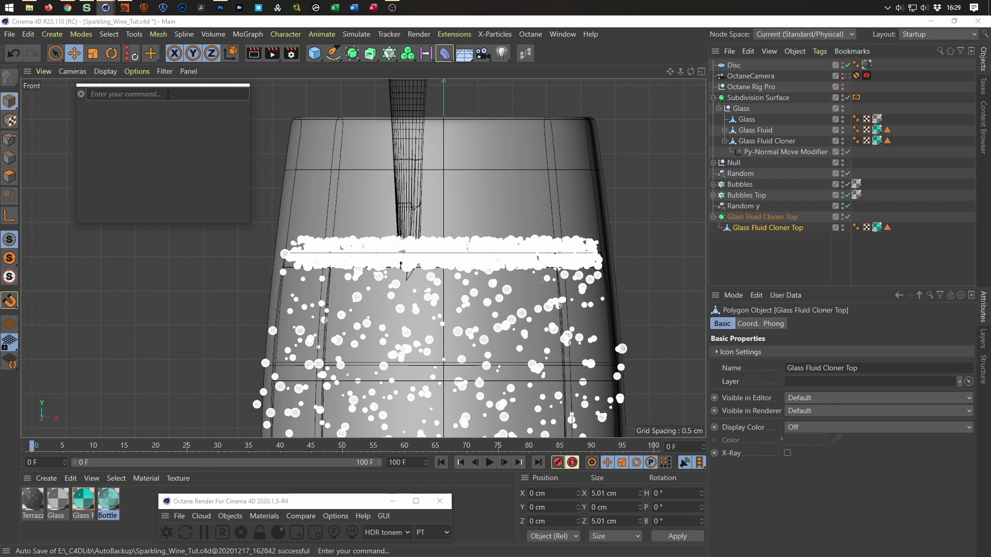
text(center)
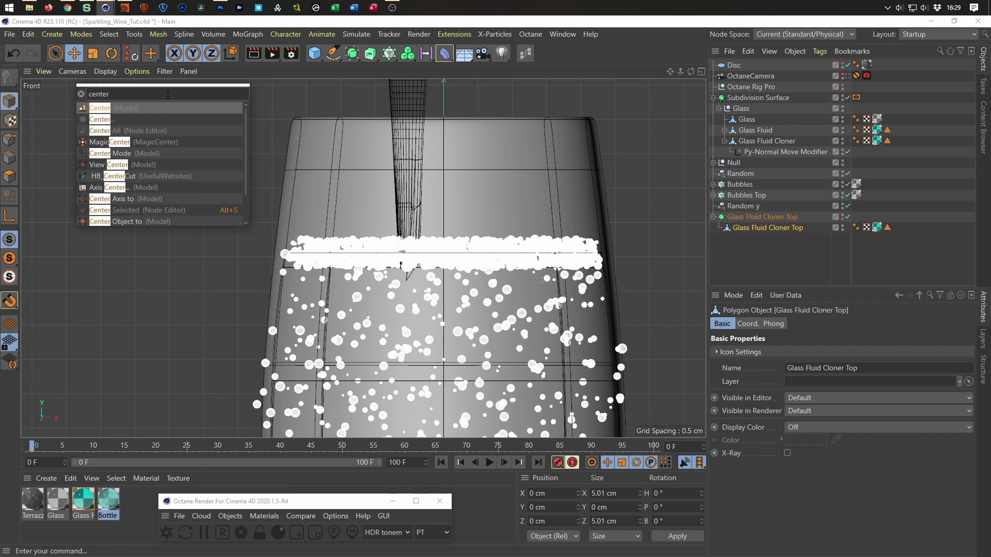
text( a)
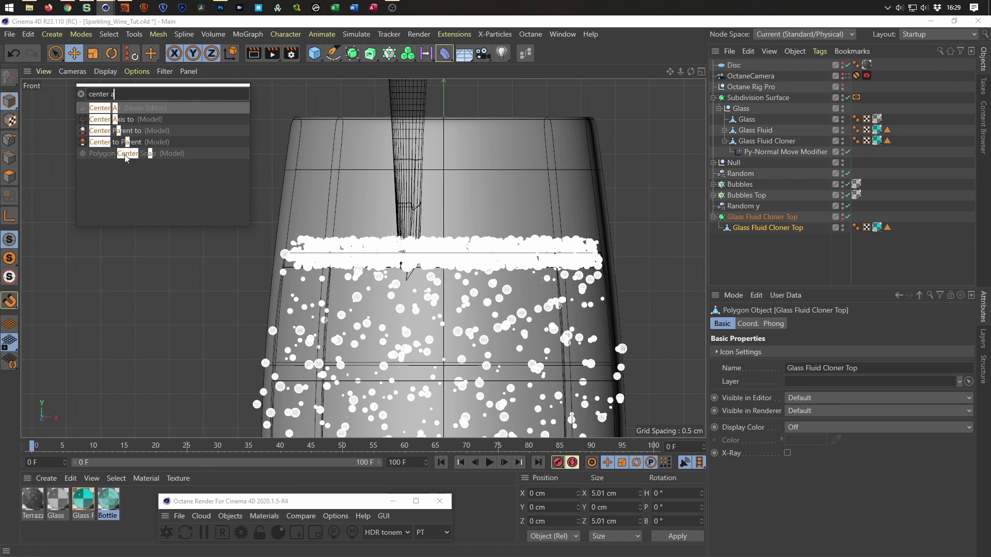
Center the Glass Fluid Cloner Top mesh's axis on all its points, and lower the mesh to about 4.91 cm in Y
click(154, 35)
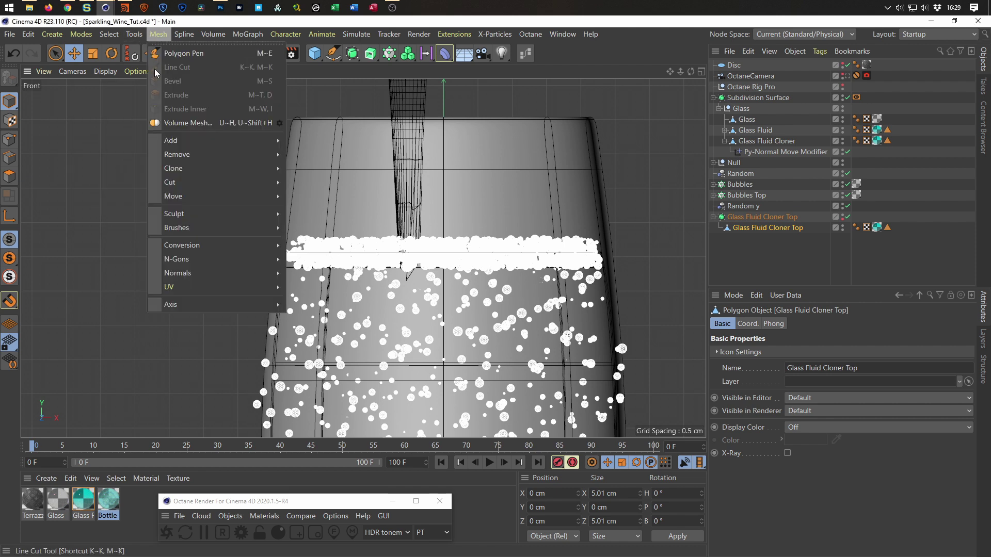
mouse_move(182, 312)
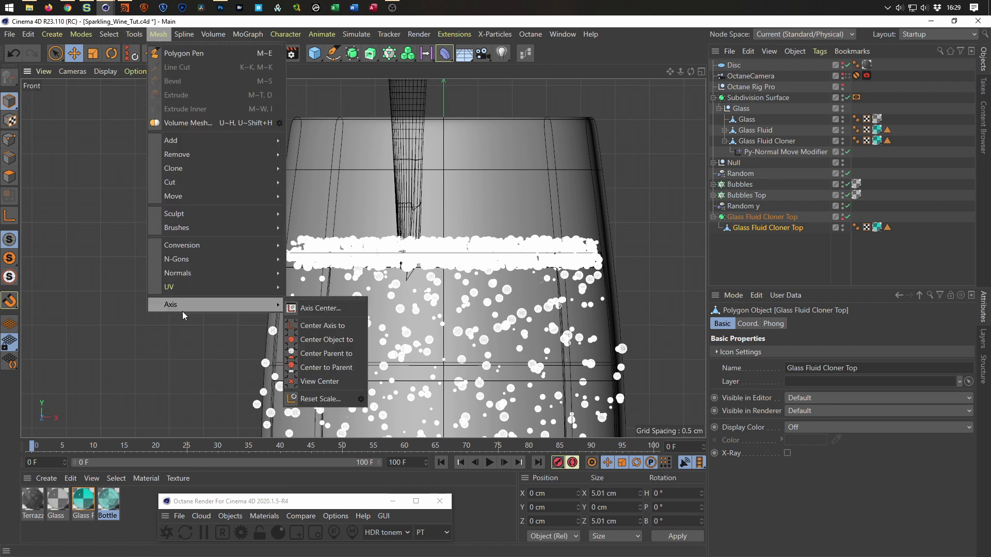
click(325, 309)
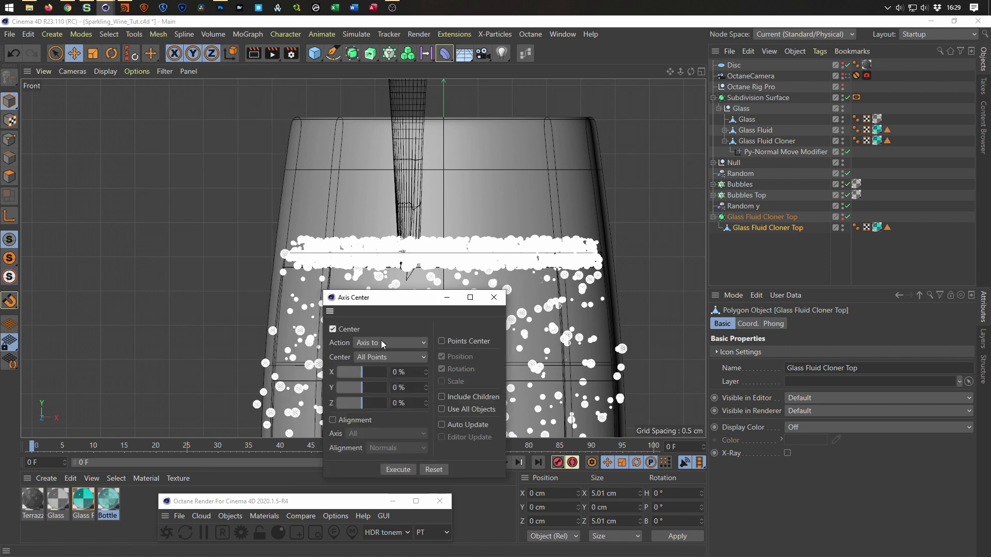
click(406, 469)
click(494, 297)
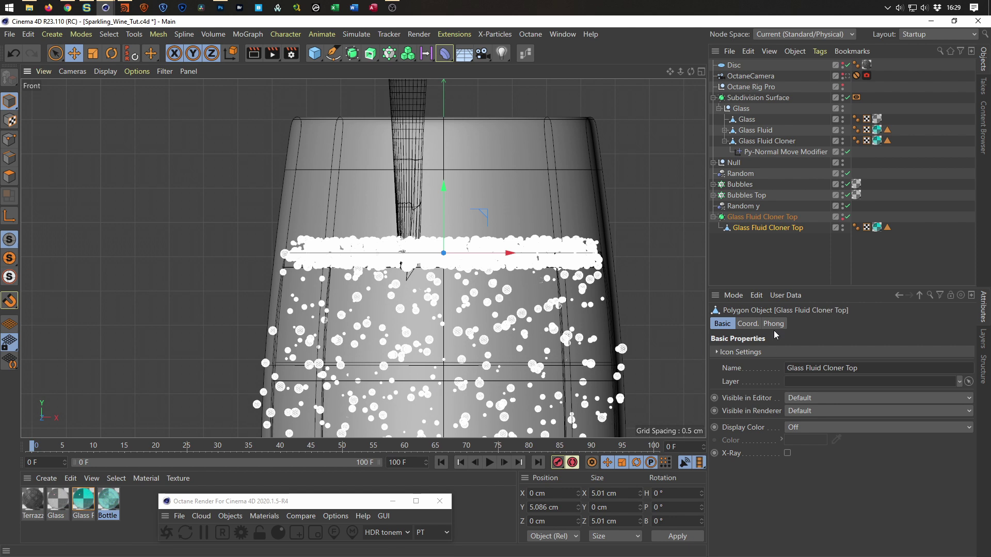
drag(444, 187, 419, 231)
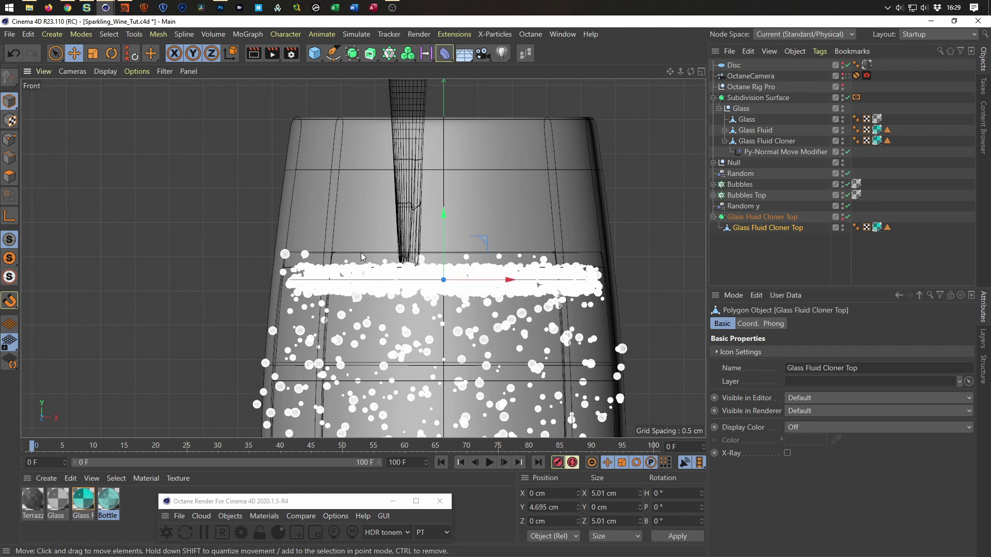
drag(444, 217, 438, 203)
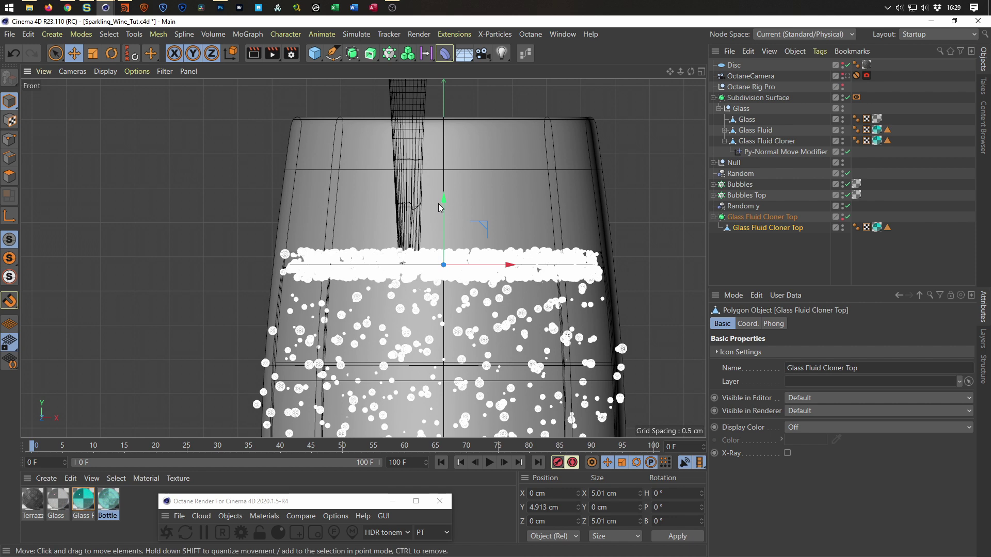
Review the Random y effector's falloff, deformer, parameter and effector settings, and check which effectors are assigned to the Bubbles Top cloner
click(752, 207)
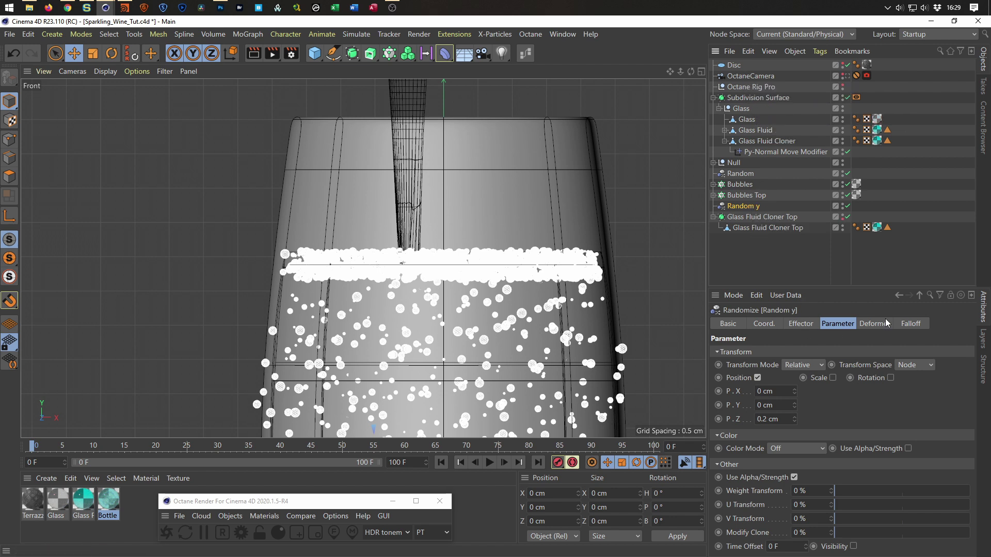
click(908, 325)
click(871, 325)
click(838, 326)
click(803, 324)
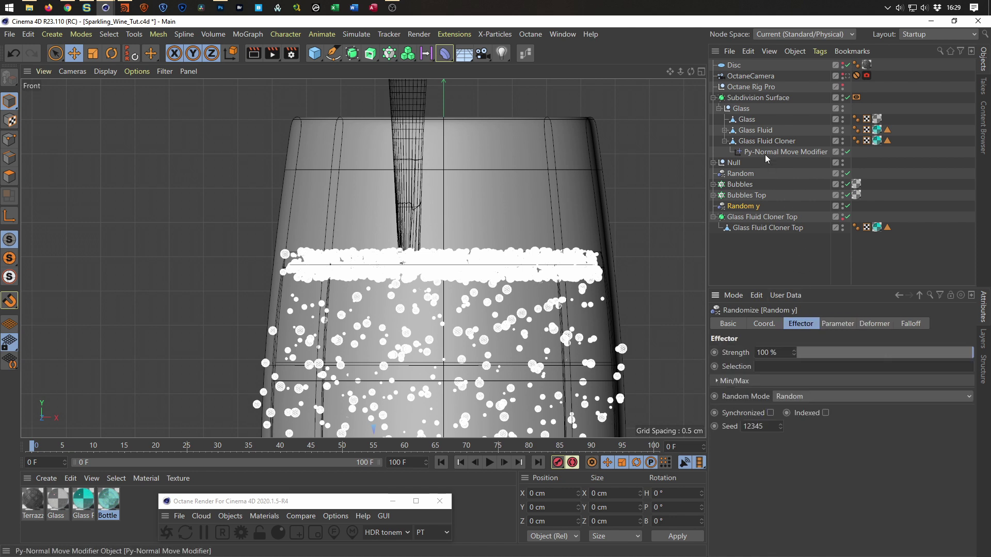
click(746, 195)
click(873, 324)
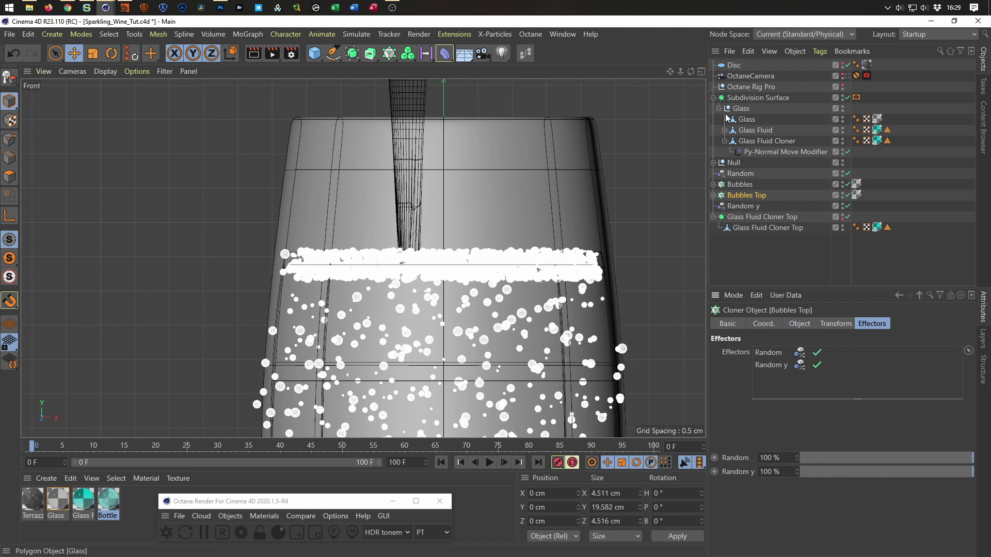
Collapse the Subdivision Surface hierarchy and reorder the Random effector to sit directly above Random y in the object list
click(715, 98)
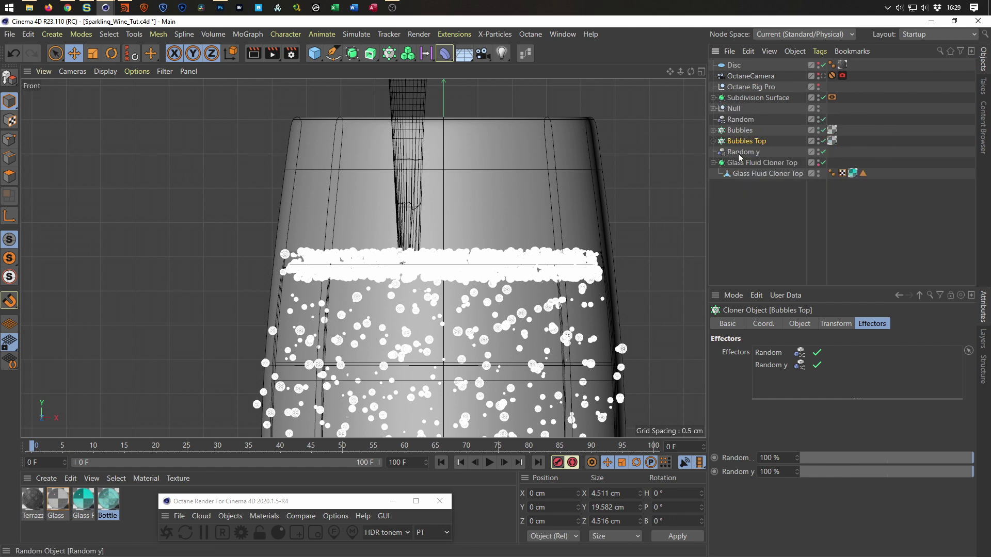
click(738, 120)
drag(739, 119, 742, 151)
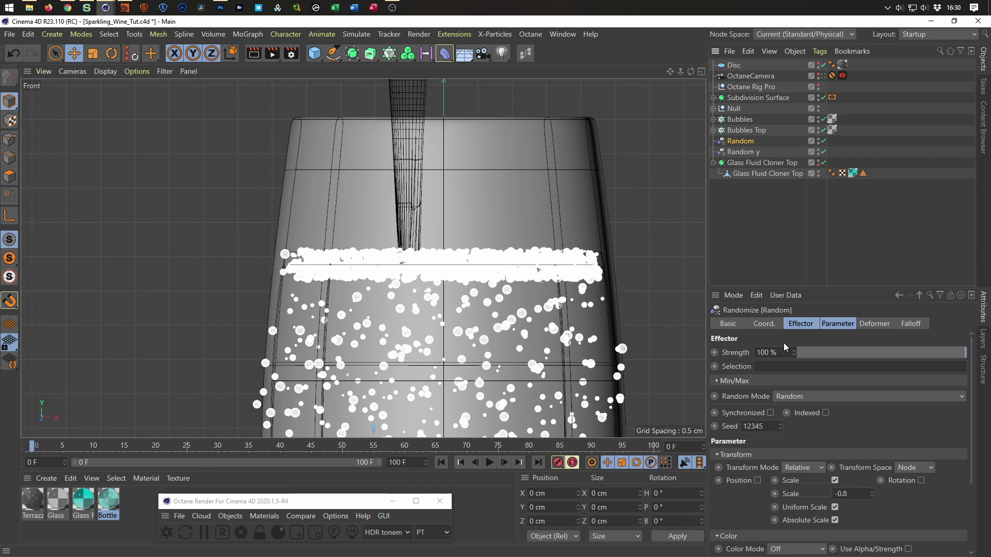
Set the Random effector's seed to 12353 to vary the bubble sizes
click(779, 425)
click(779, 424)
click(779, 425)
click(779, 425)
click(780, 424)
click(779, 424)
click(780, 424)
click(779, 425)
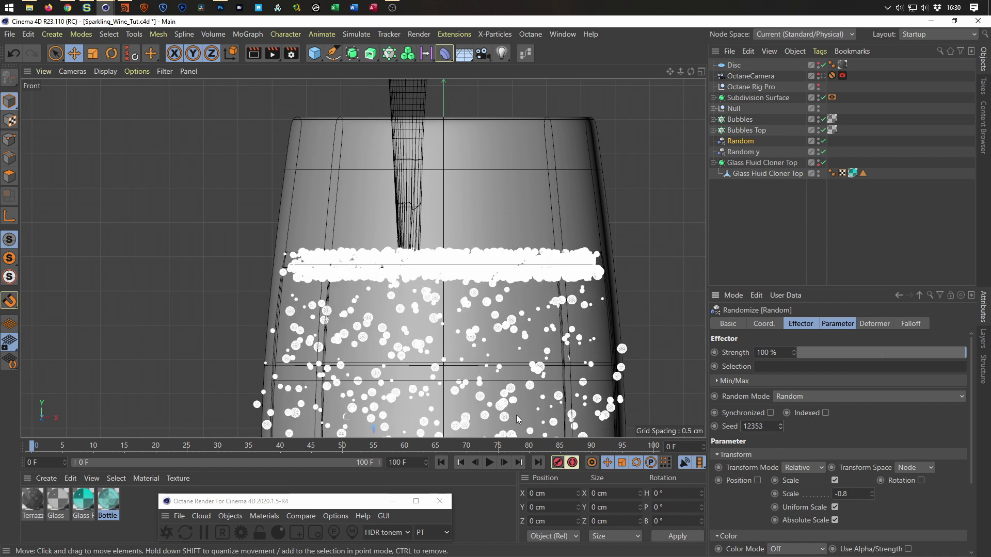
scroll(470, 314, down, 3)
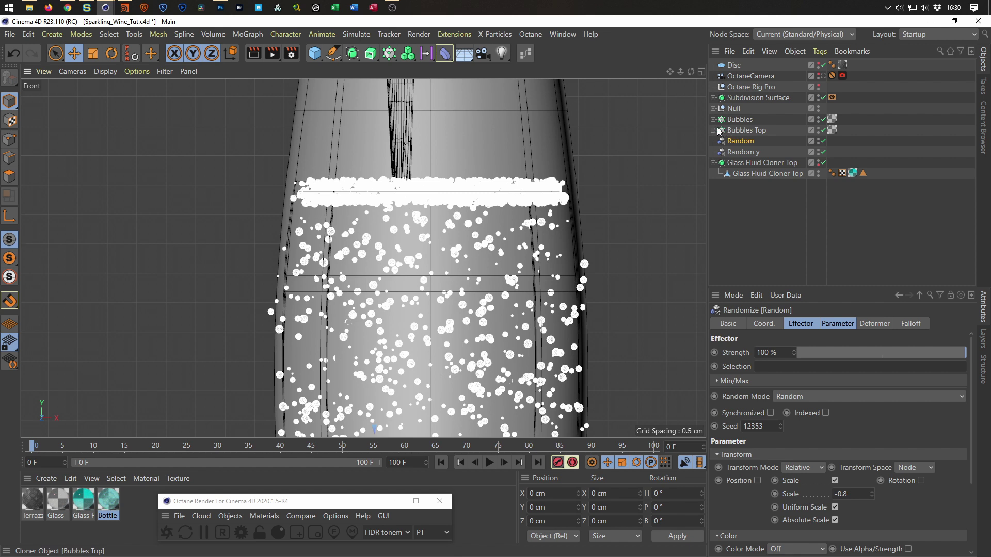
Collapse the Bottle Fluid's deformers and the Null group in the object list
click(714, 108)
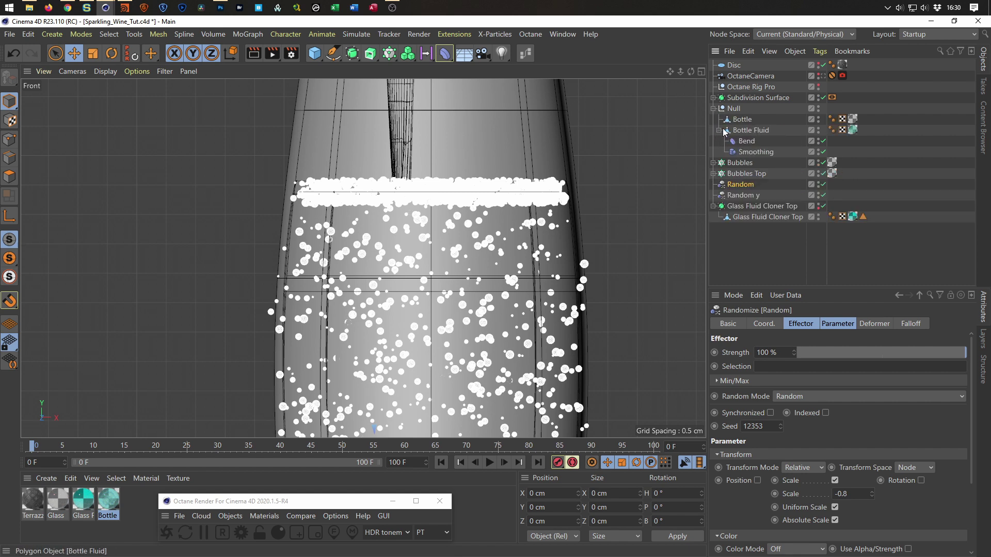
click(720, 130)
click(732, 131)
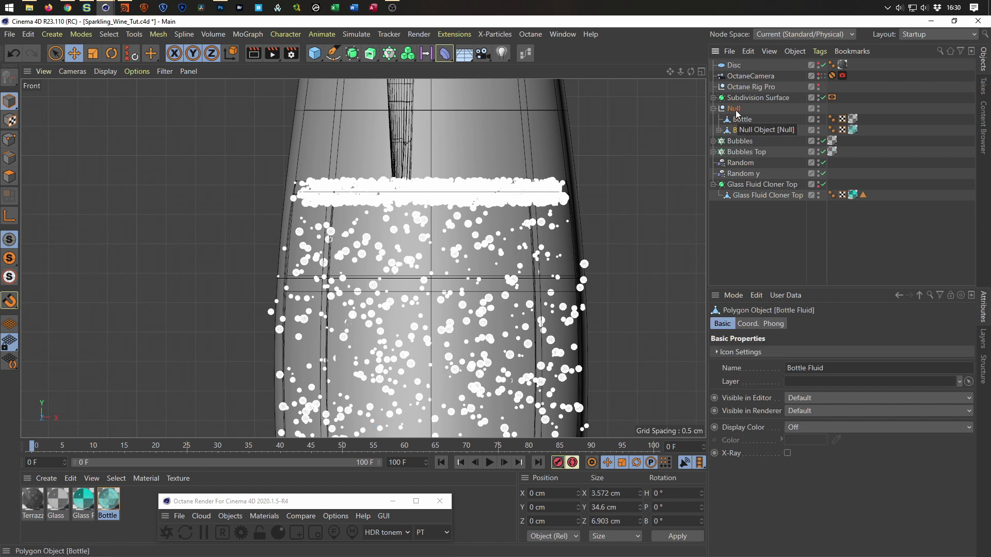
click(713, 108)
Set the Move value of the Glass Fluid Cloner's Py-Normal Move Modifier to -0.4 cm, pulling the bubbles inside the glass
click(713, 97)
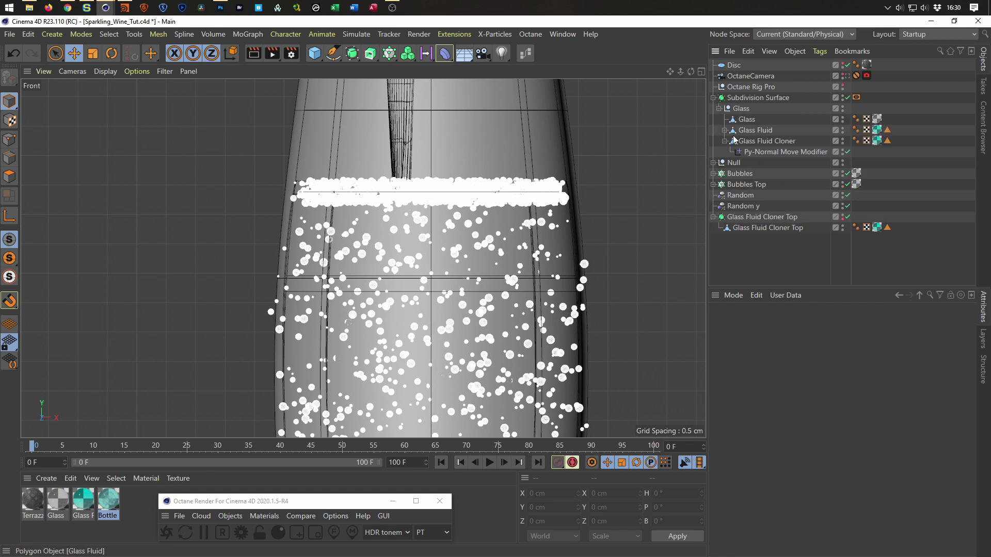
click(770, 151)
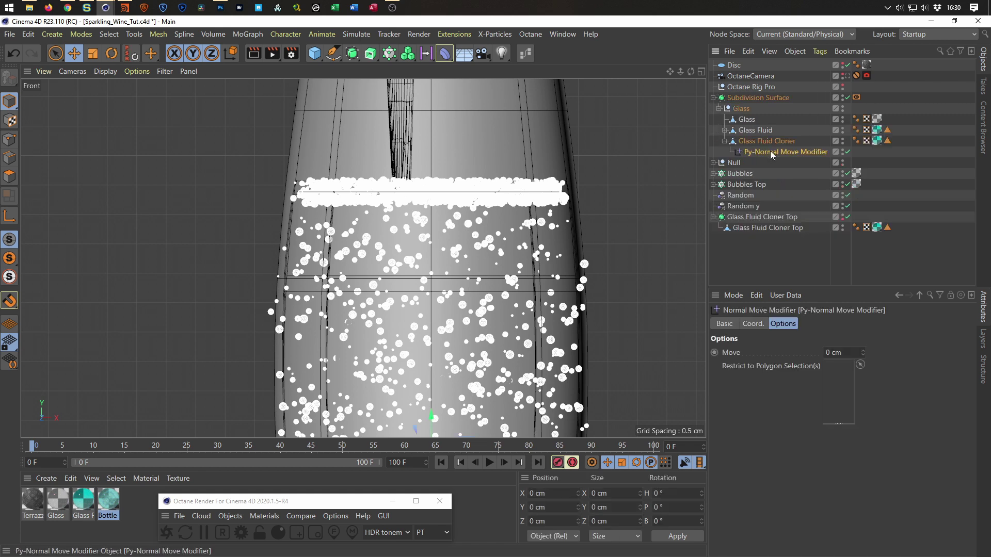
click(864, 355)
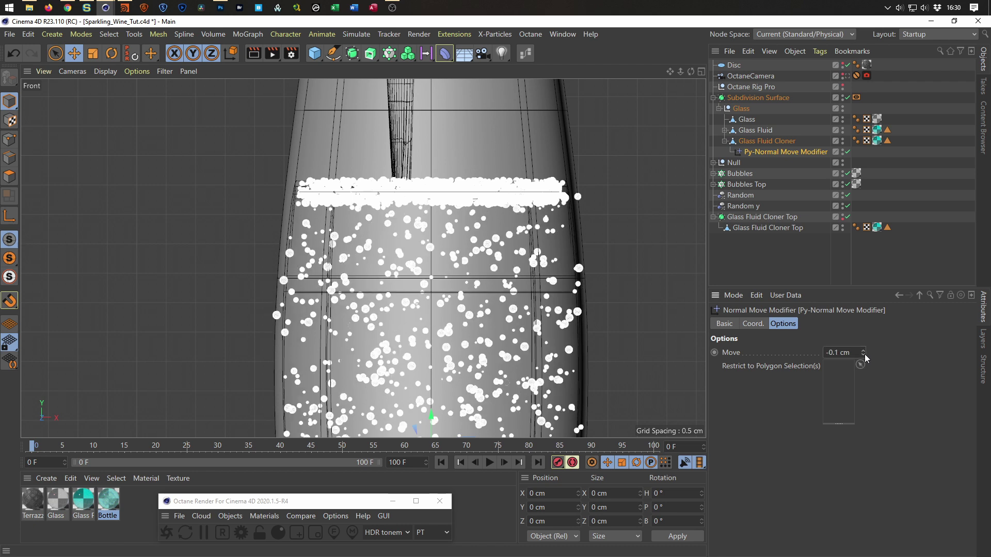
click(864, 354)
click(863, 355)
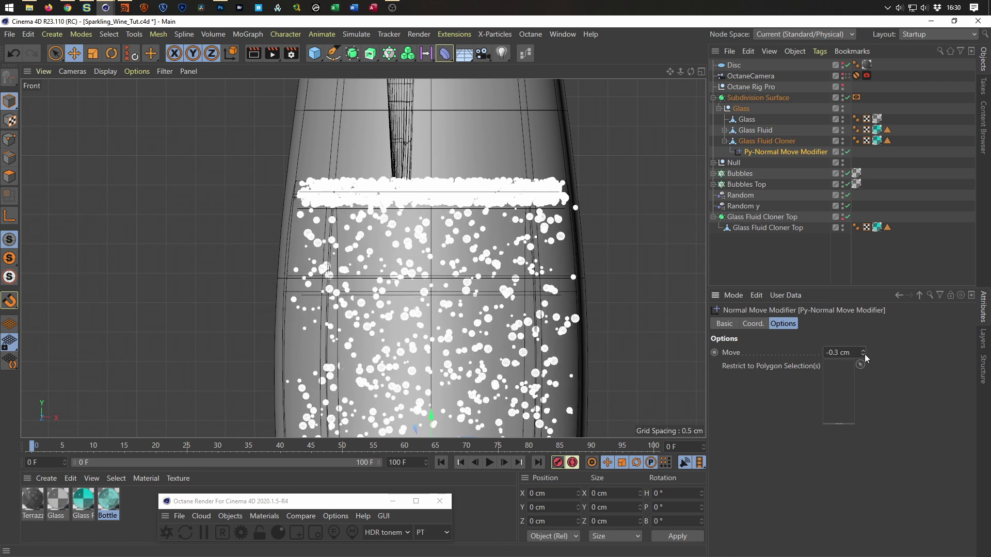
click(863, 355)
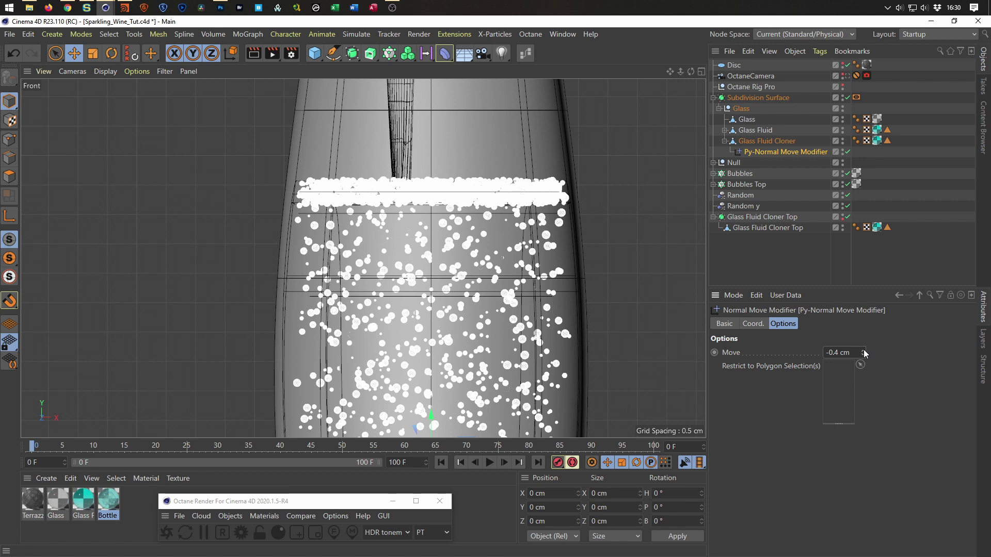
click(863, 351)
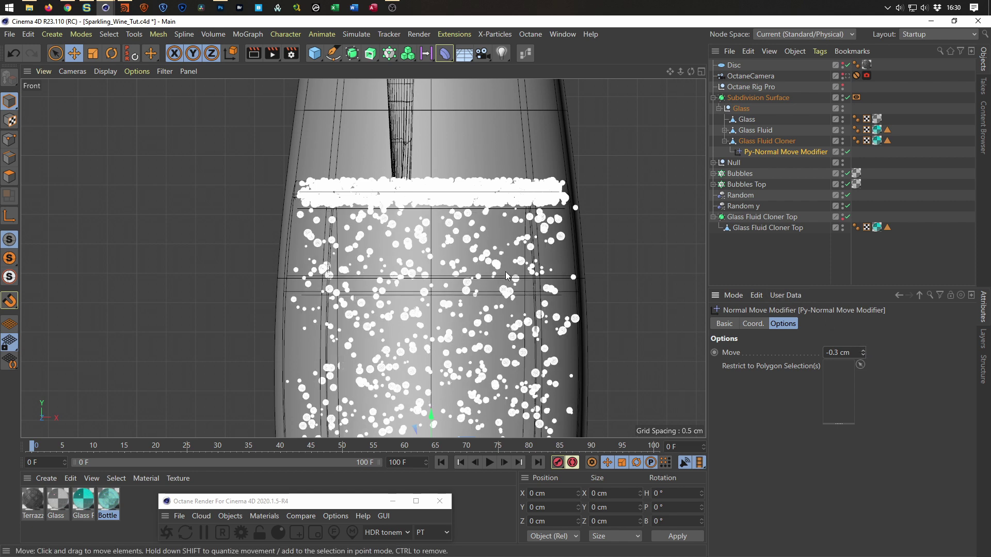
alt+middle_drag(506, 272, 502, 256)
click(863, 355)
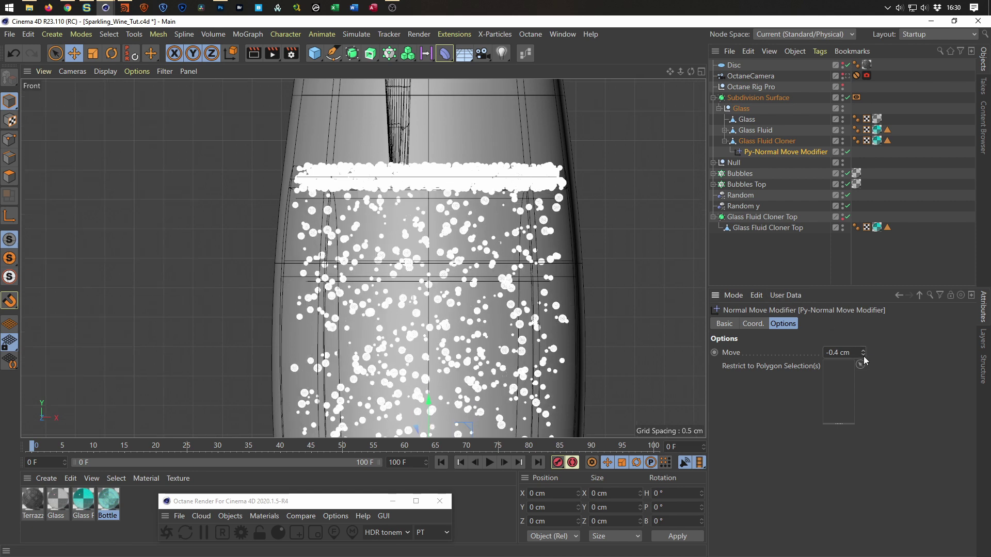
scroll(388, 289, down, 6)
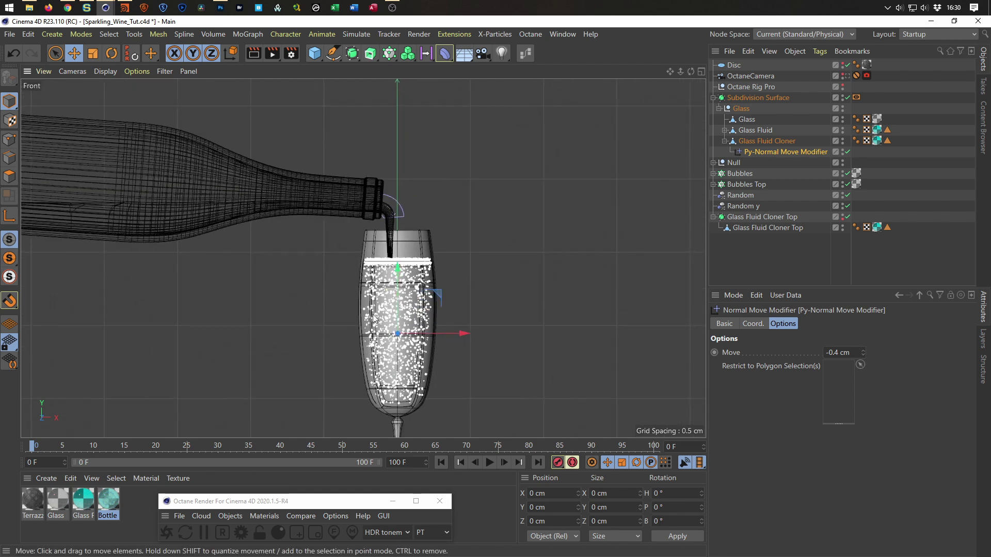
scroll(435, 296, up, 7)
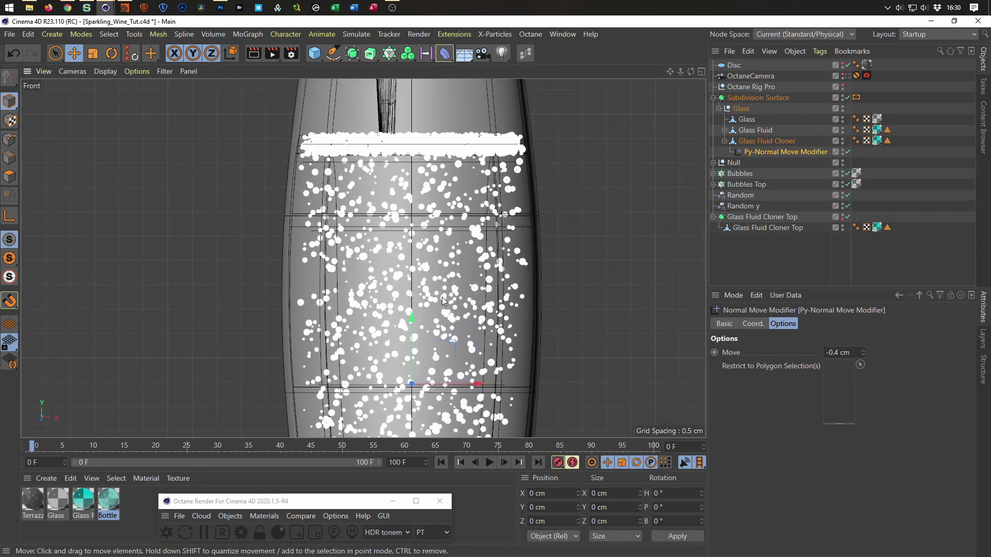
Switch to the Perspective view through OctaneCamera and start a Live Viewer render, moving its window clear of the glass and object list
middle_click(511, 298)
middle_click(356, 222)
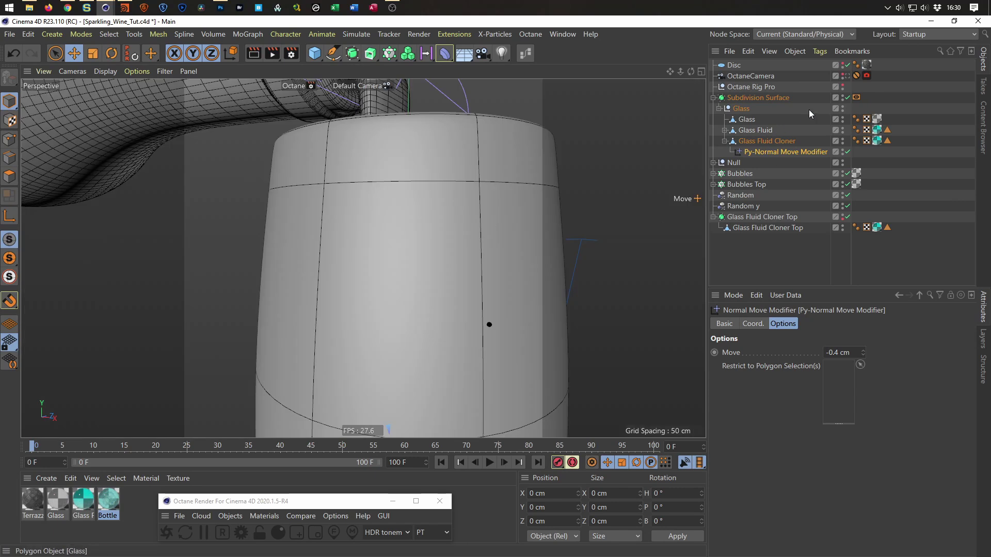
click(847, 75)
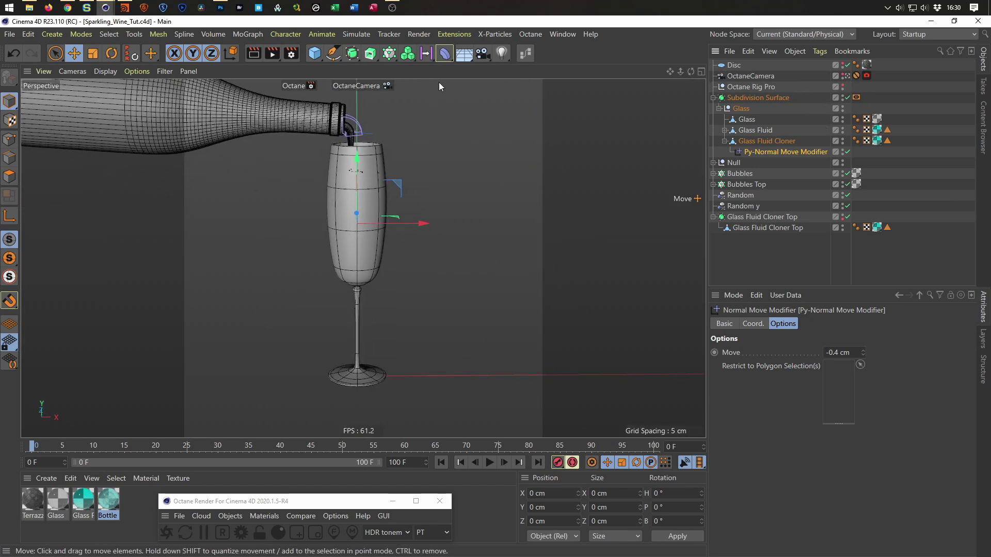
click(167, 533)
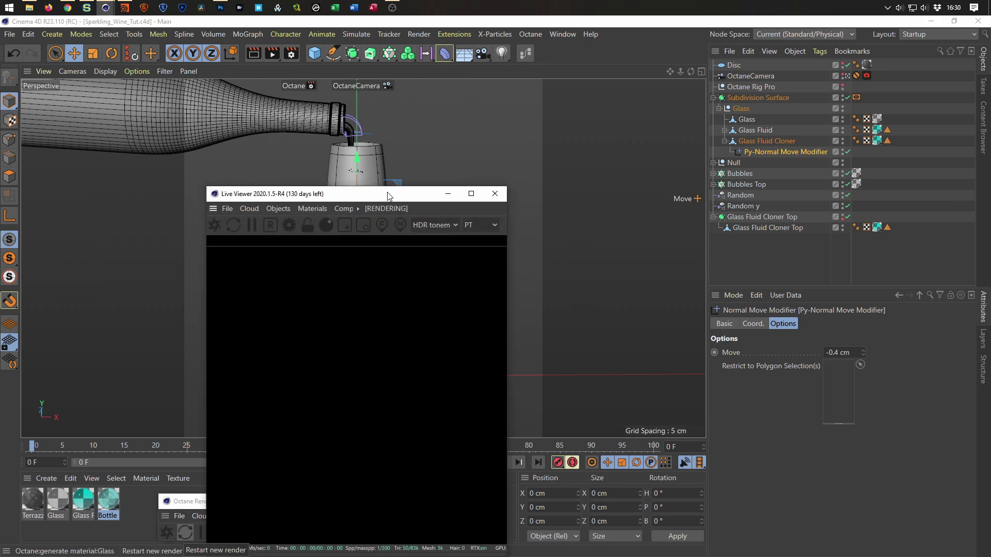
drag(388, 197, 740, 115)
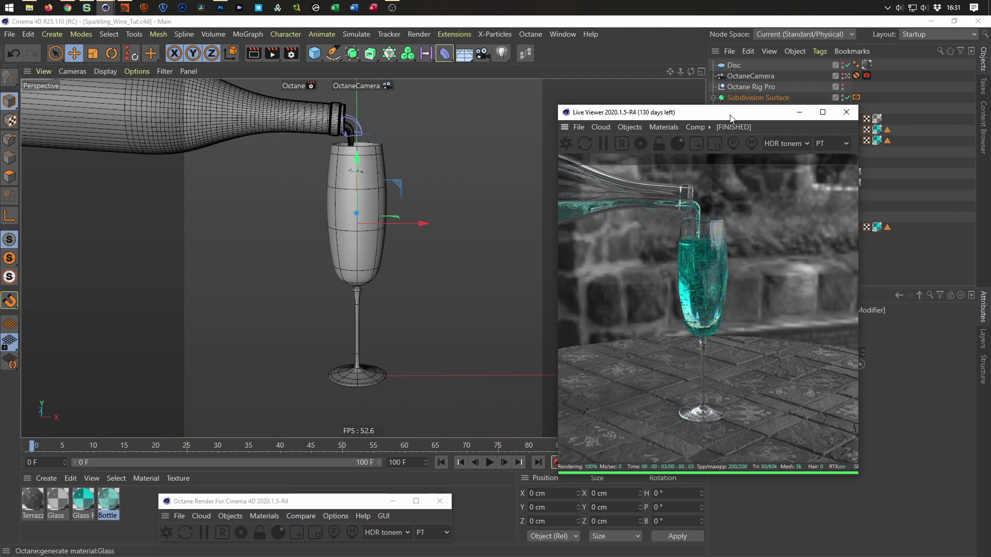
drag(729, 116, 791, 165)
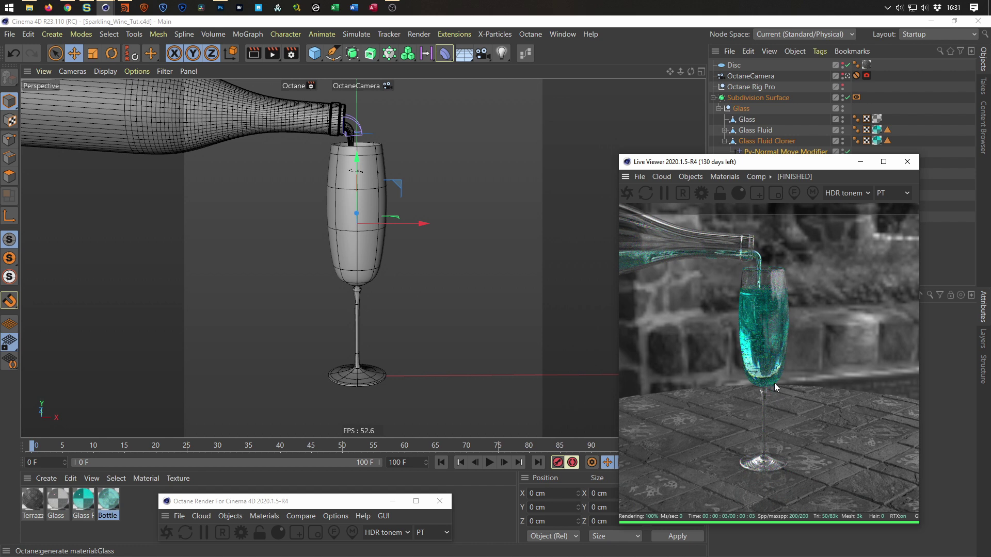
drag(792, 164, 795, 208)
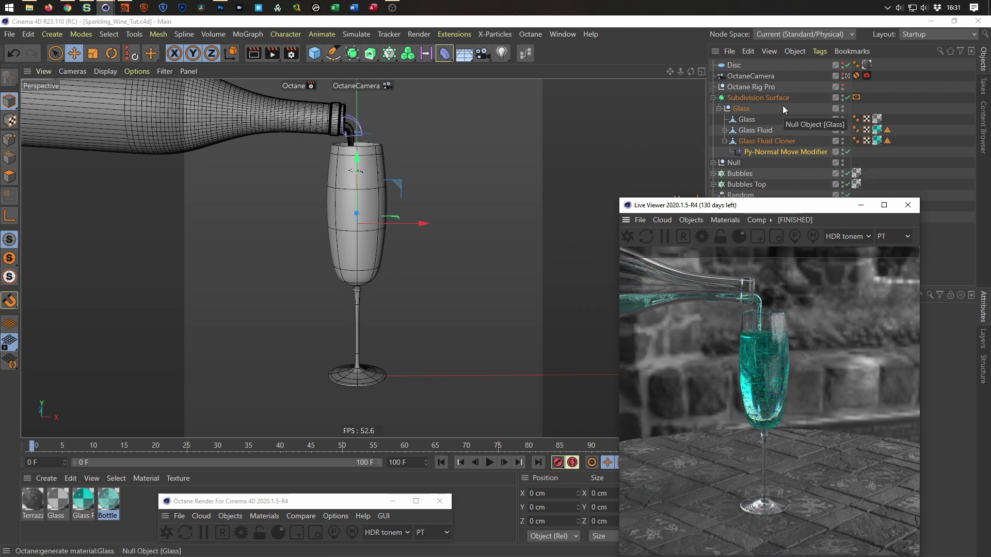
Leave the OctaneCamera for a close view into the glass and raise the Glass Fluid Cloner Top mesh to about 5.03 cm in Y
click(847, 77)
click(848, 77)
alt+drag(579, 230, 467, 340)
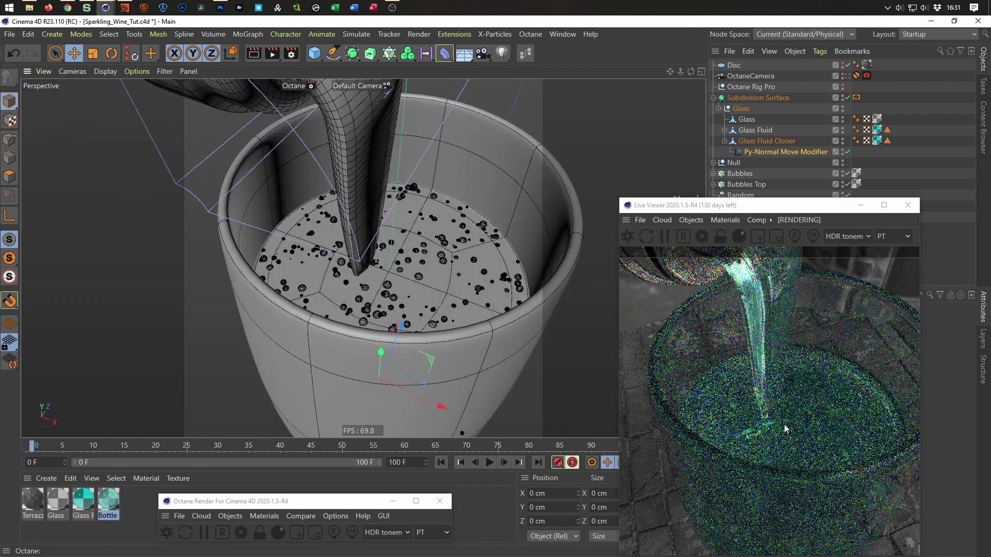
drag(749, 207, 748, 244)
click(753, 228)
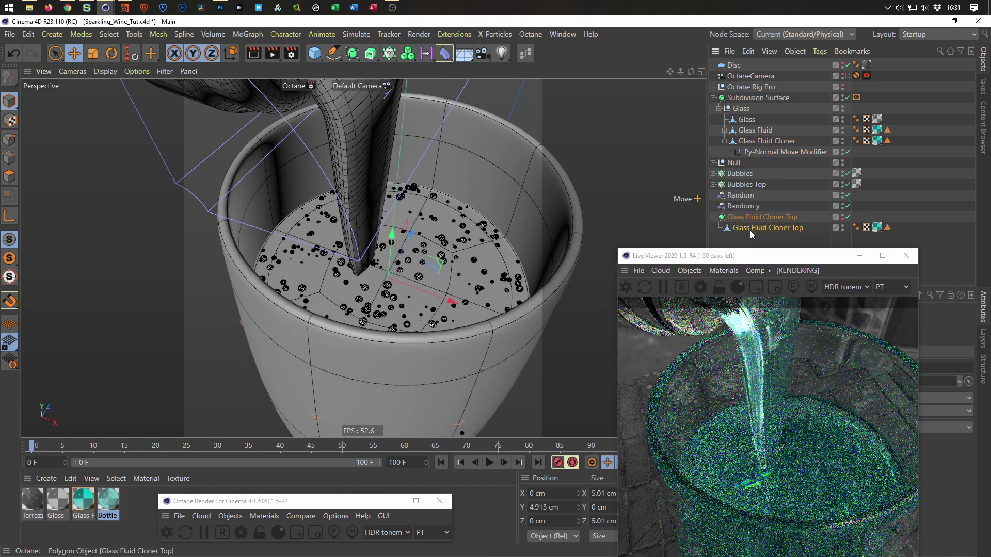
drag(388, 235, 383, 229)
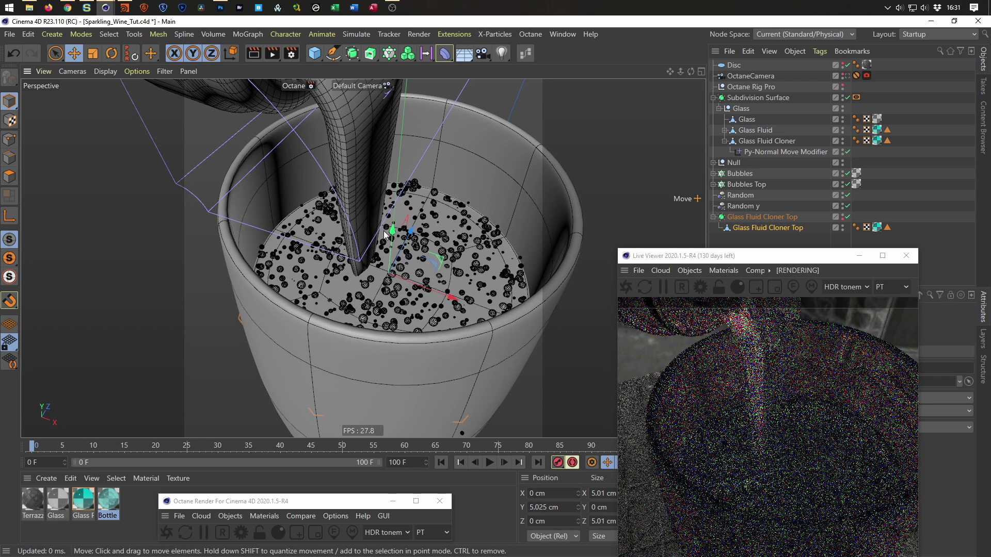
Move the Live Viewer window off the object attributes and set the Bubbles Top cloner's count to 2000
drag(797, 261, 530, 171)
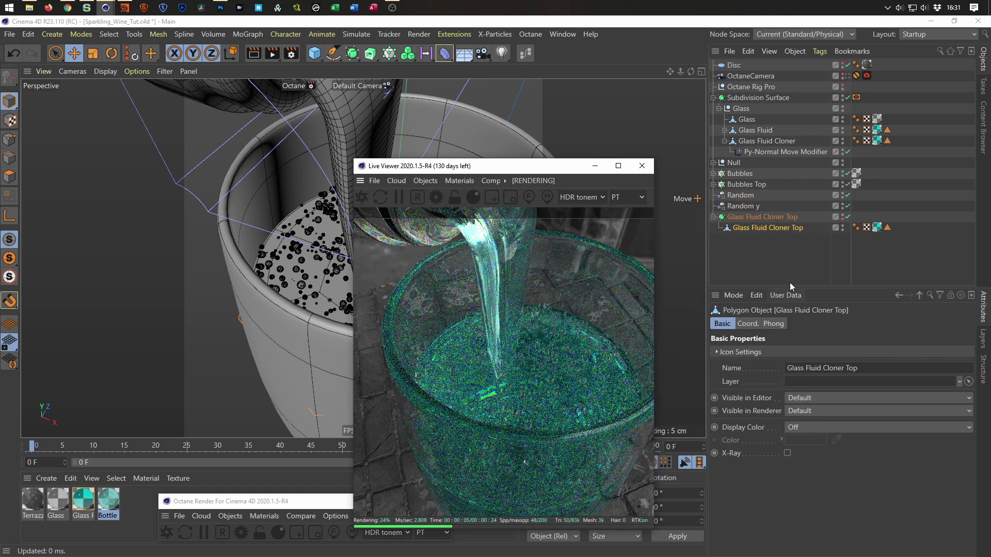
click(758, 216)
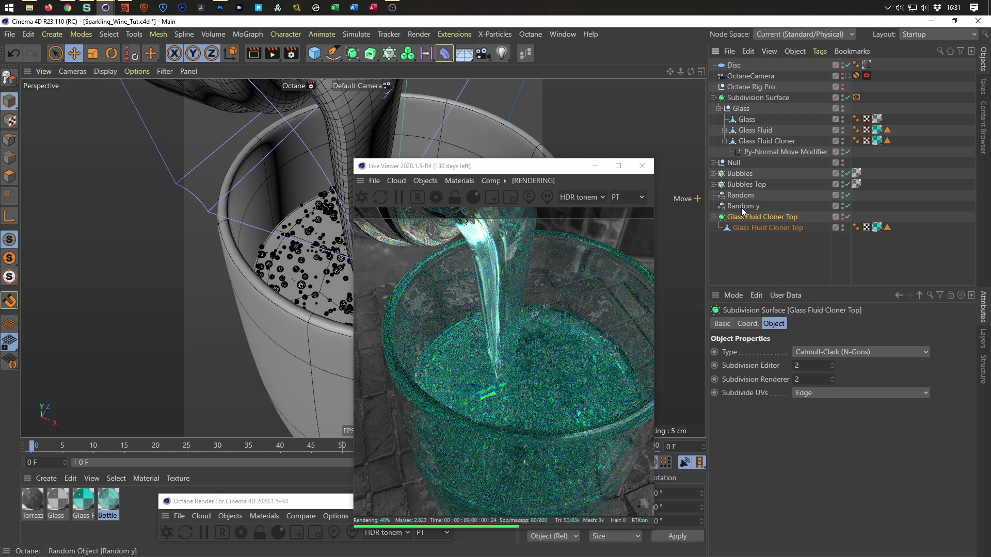
click(742, 185)
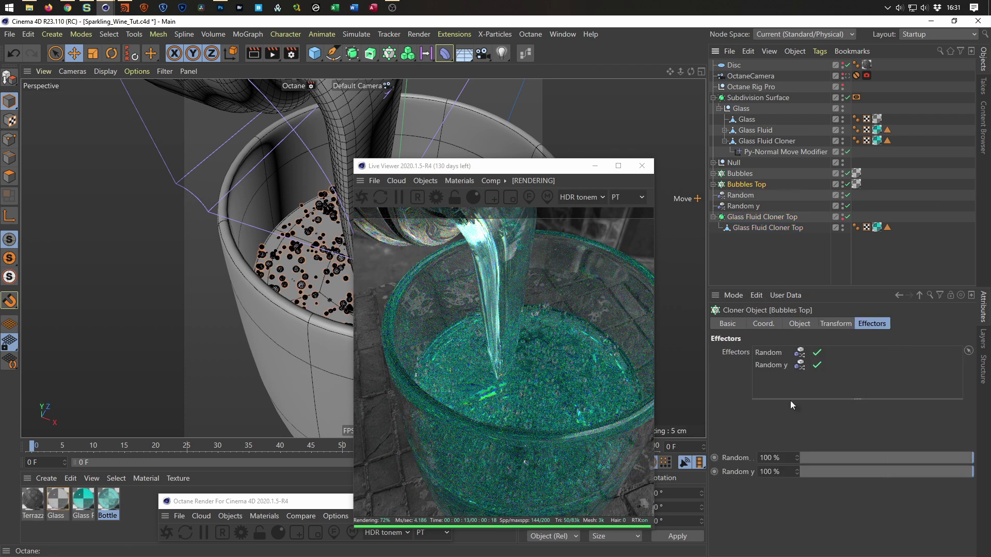
click(795, 324)
drag(766, 539, 745, 555)
text(2000)
key(Return)
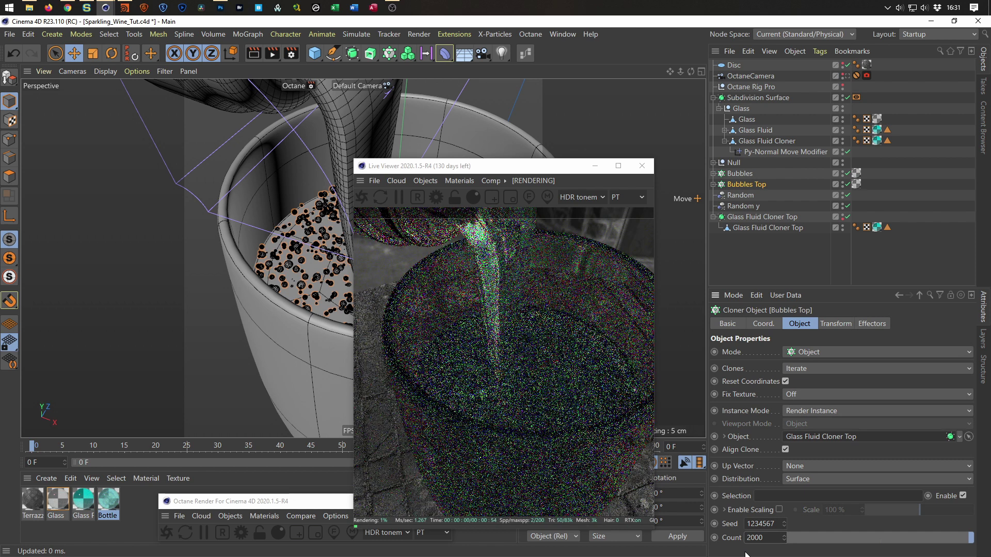
Try the Volume distribution on the Bubbles Top cloner and return it to Surface
click(803, 480)
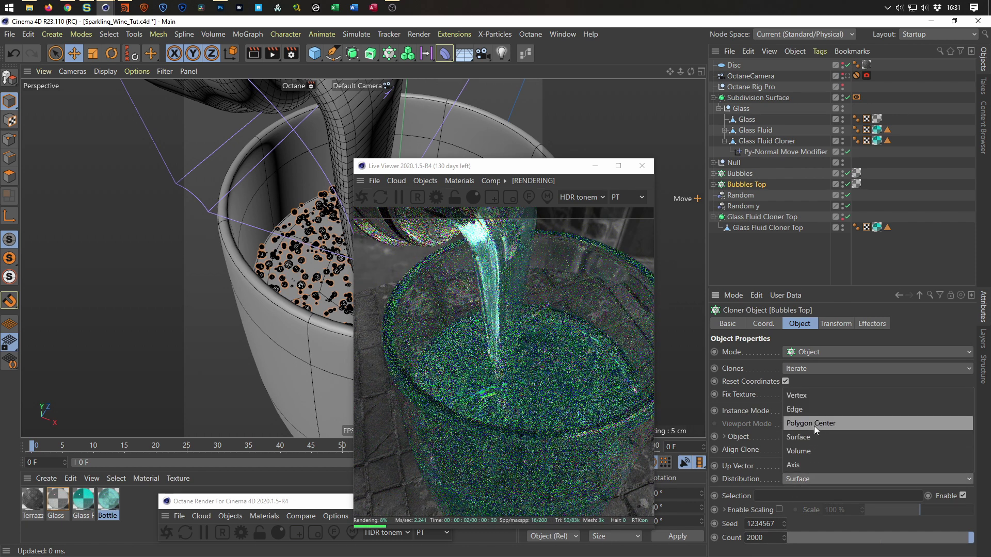
click(810, 451)
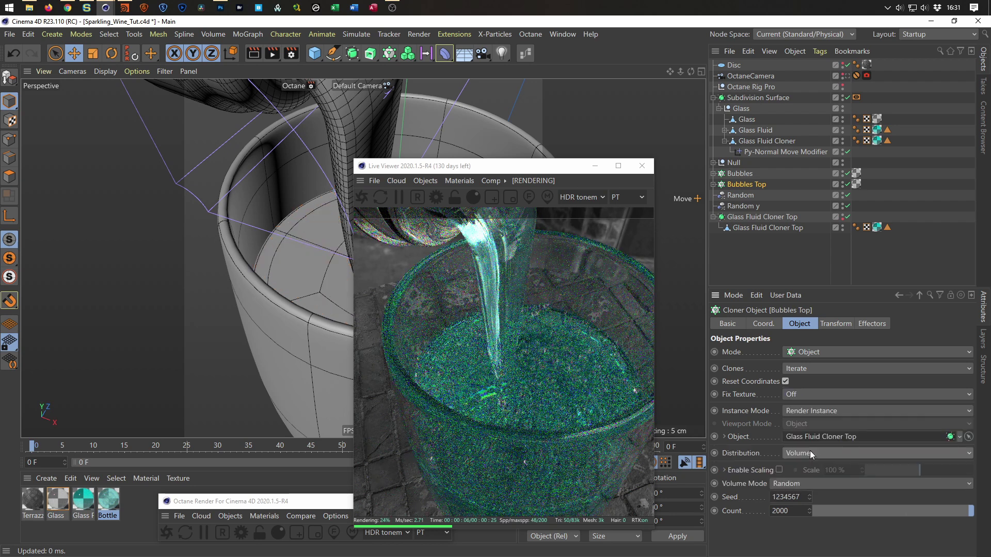
click(805, 452)
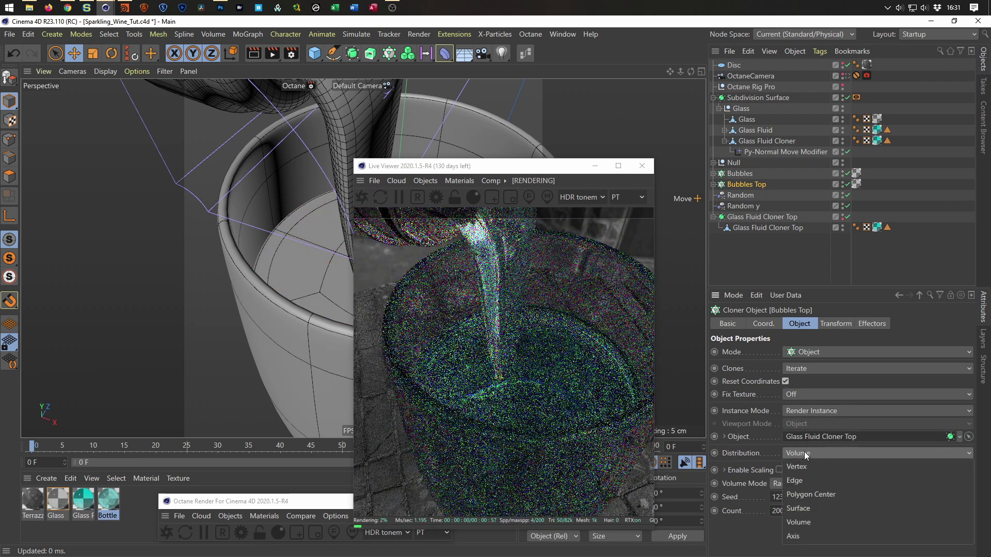
click(812, 509)
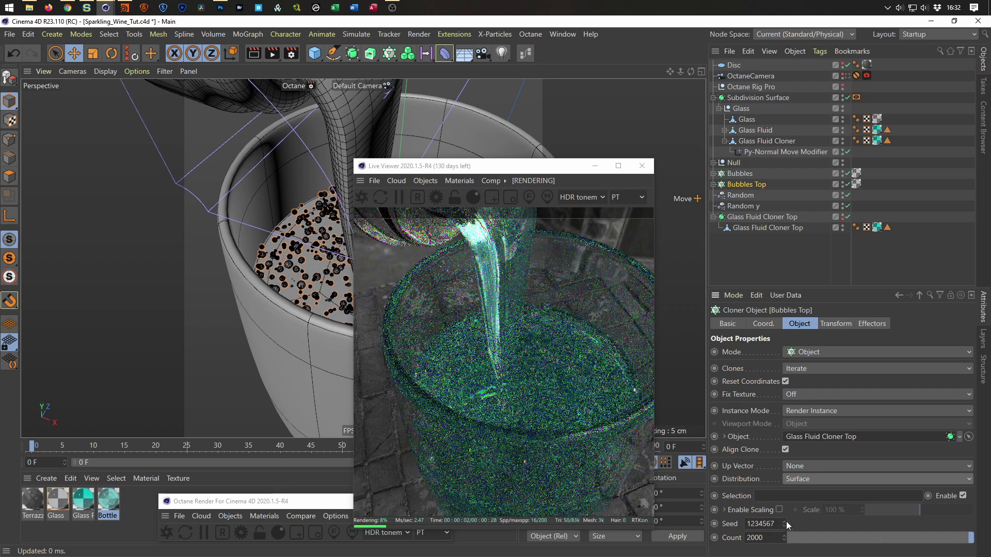
Set the seed of the Bubbles Top cloner to 1234571
click(786, 522)
click(785, 522)
click(786, 522)
click(786, 522)
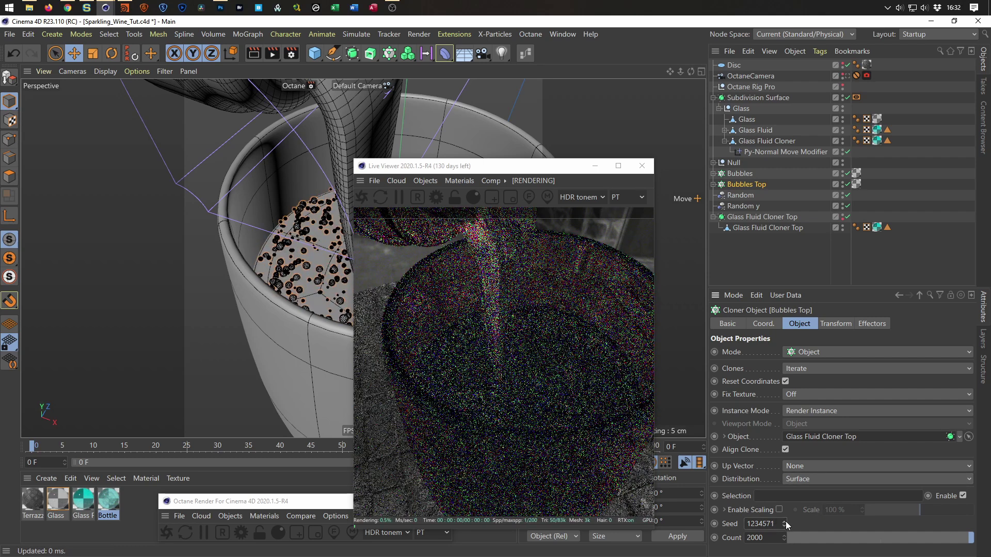
Try a count of 5000 on the Bubbles Top cloner, and raise it to 10000
double_click(769, 539)
text(5000)
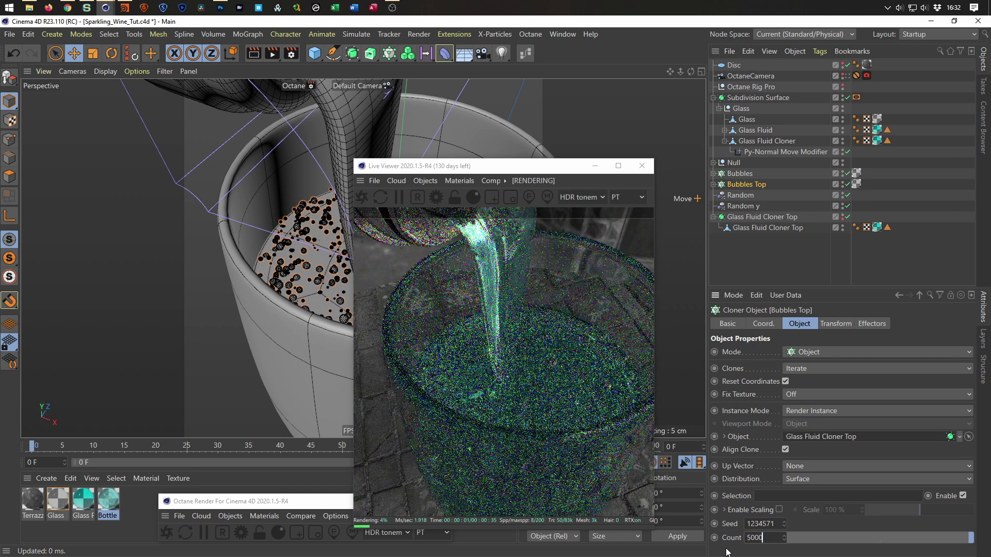
key(Return)
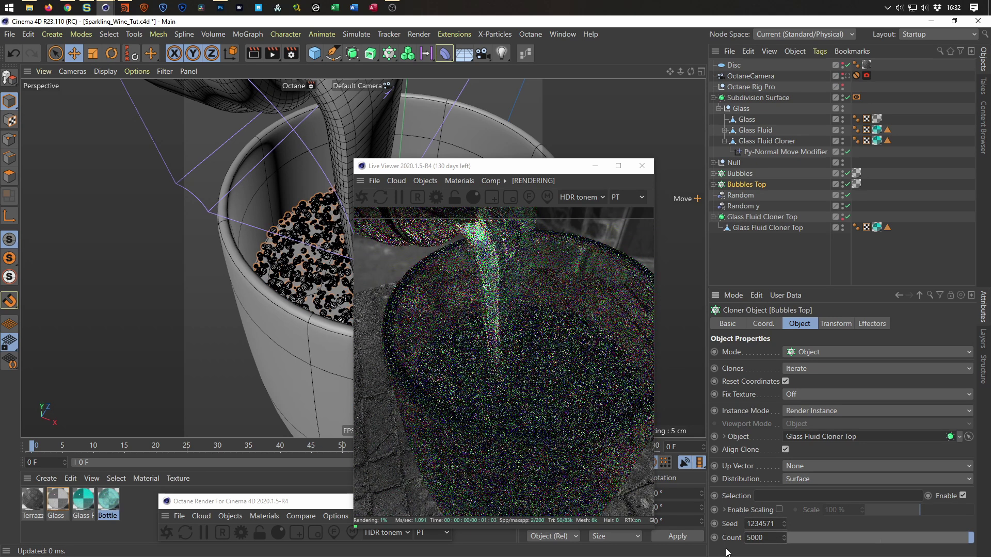
double_click(773, 538)
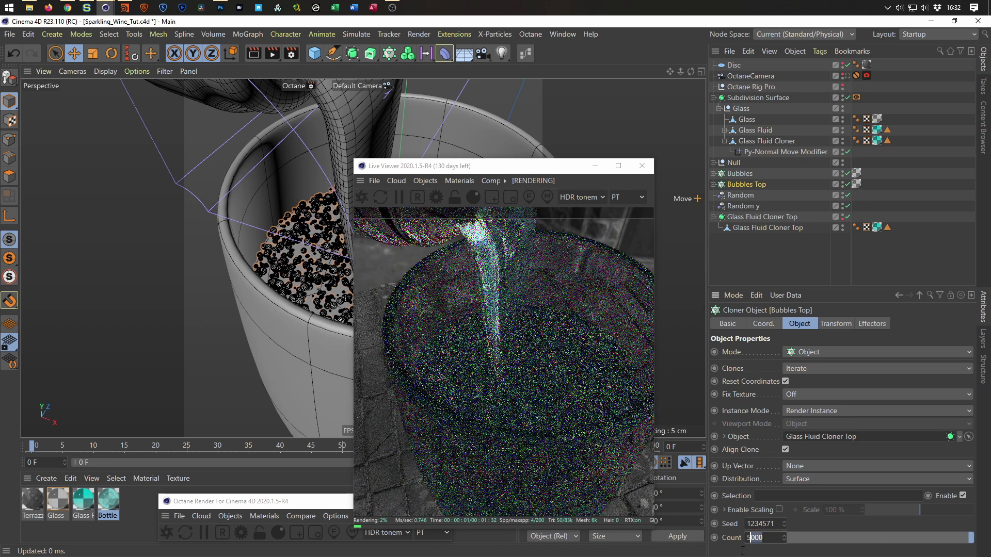
text(410)
key(BackSpace)
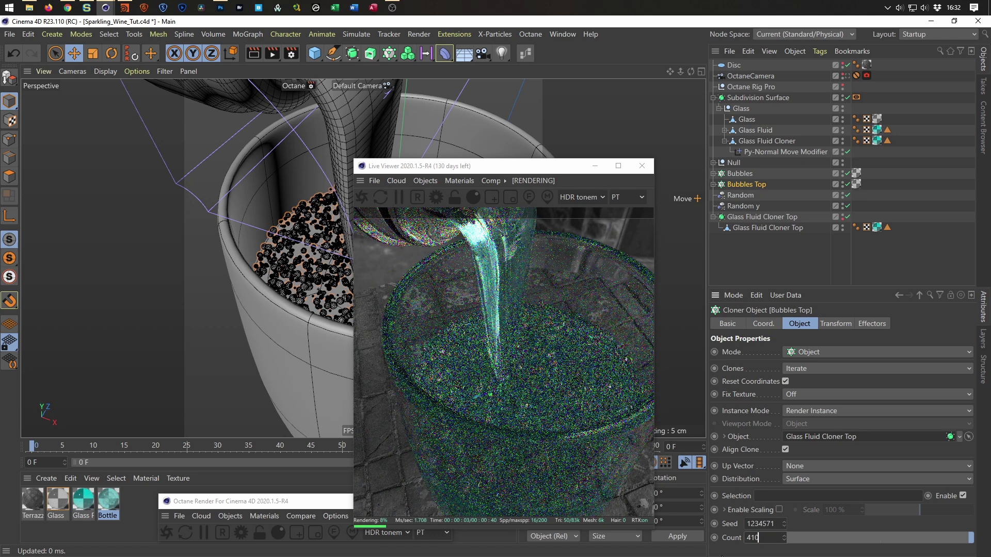
text(10000)
key(Return)
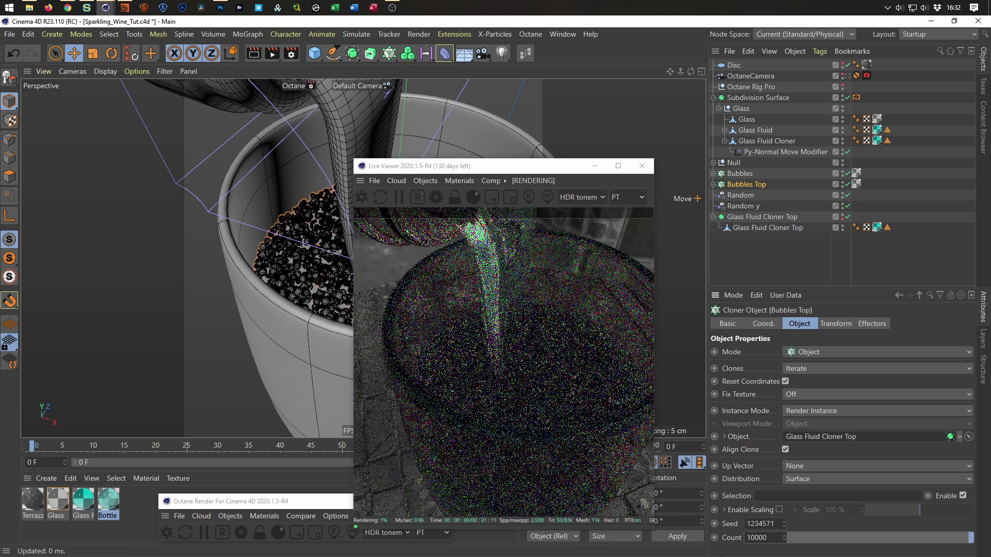
Move the Live Viewer window clear of the viewport glass to examine the rendered bubbles, and close it
drag(562, 171, 794, 167)
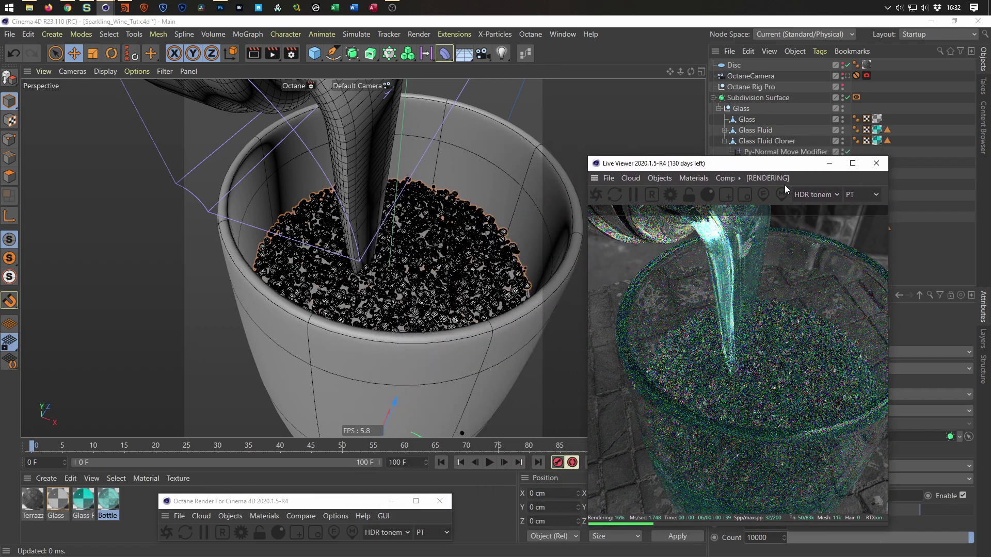
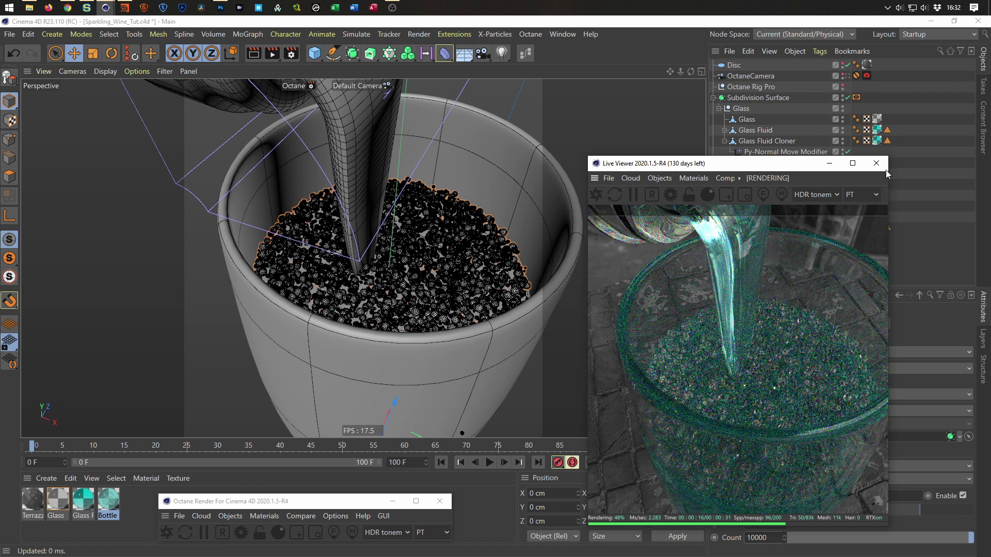
click(877, 164)
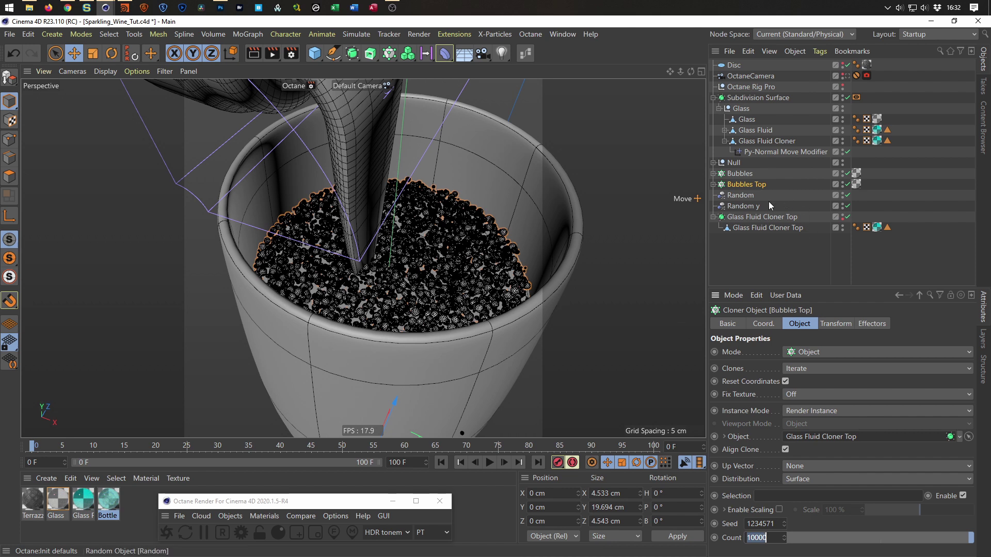
click(735, 184)
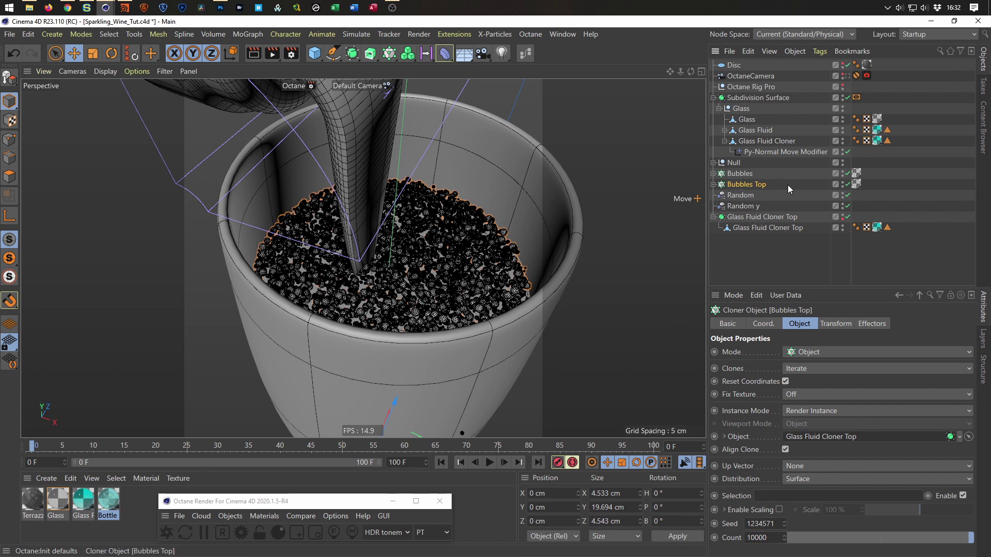
Rename the Bubbles and Bubbles Top cloners to Cloner Bubbles and Cloner Bubbles Top, and save the scene
double_click(741, 175)
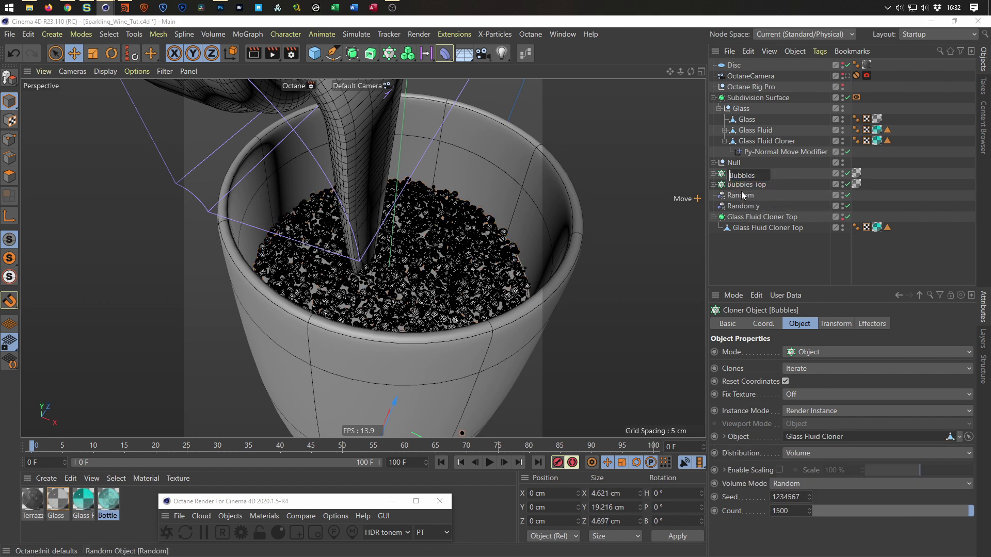
key(Home)
text(Cloner)
key(Return)
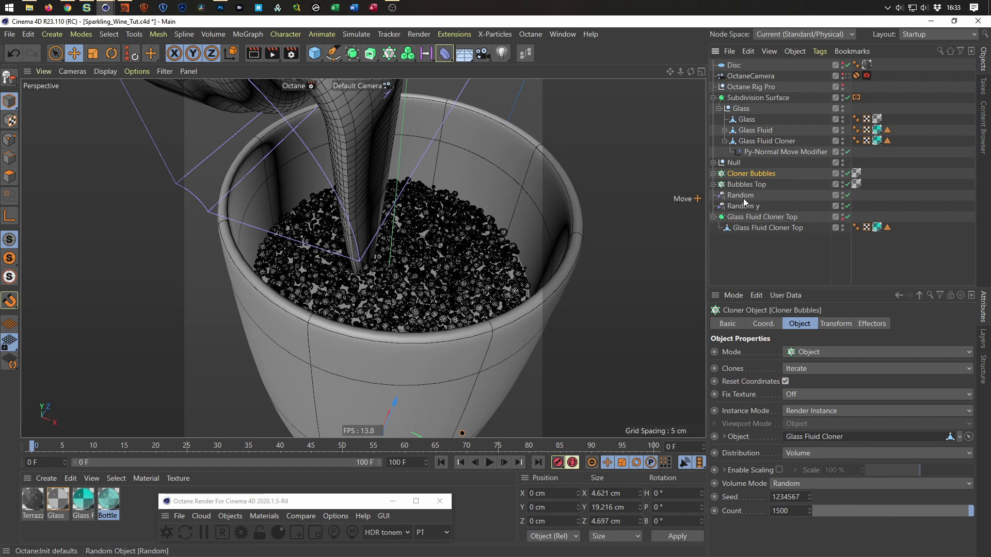
double_click(737, 185)
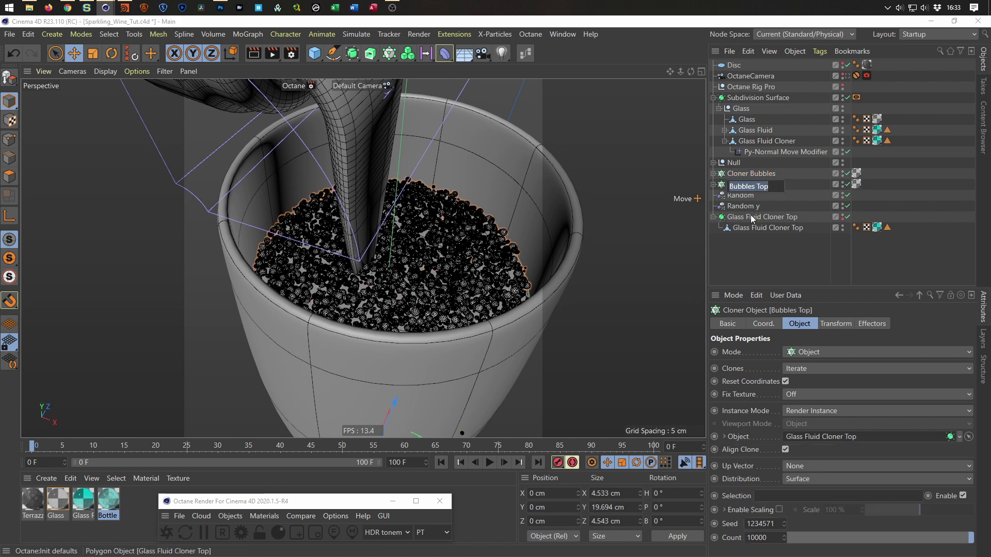
key(Home)
text(Cloner)
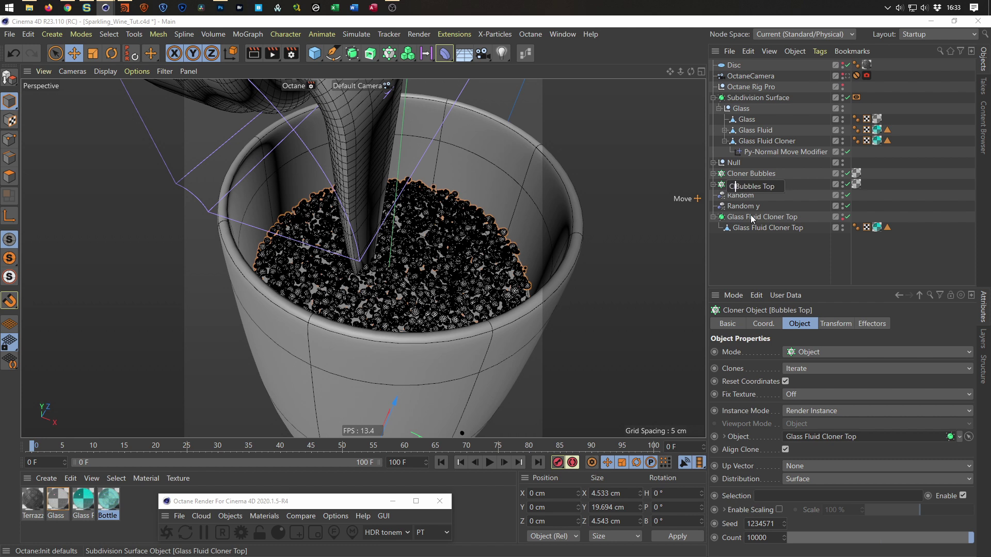
key(Return)
key(ctrl+s)
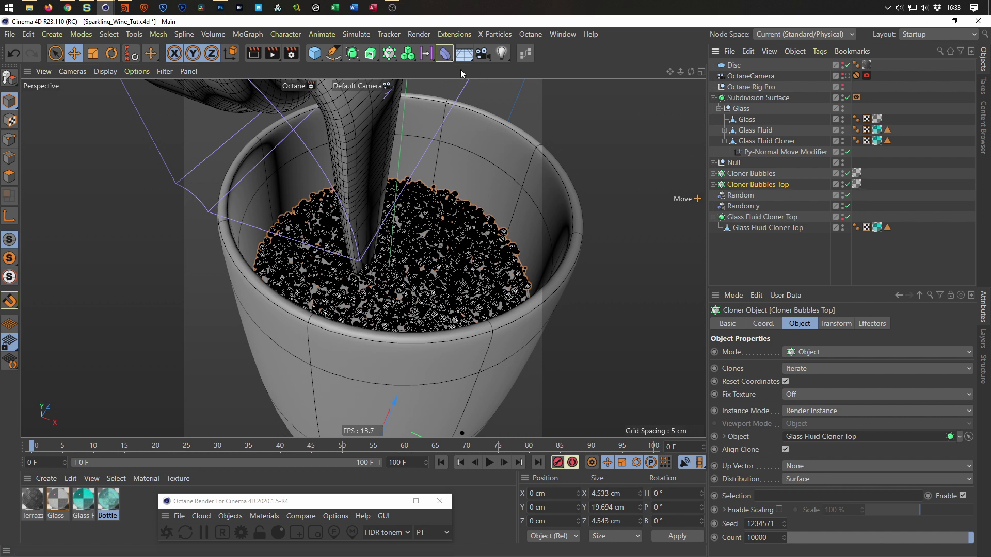
Add a Plain effector to Cloner Bubbles Top, place it above Random in the object list and check the cloner's effectors
click(248, 34)
mouse_move(301, 55)
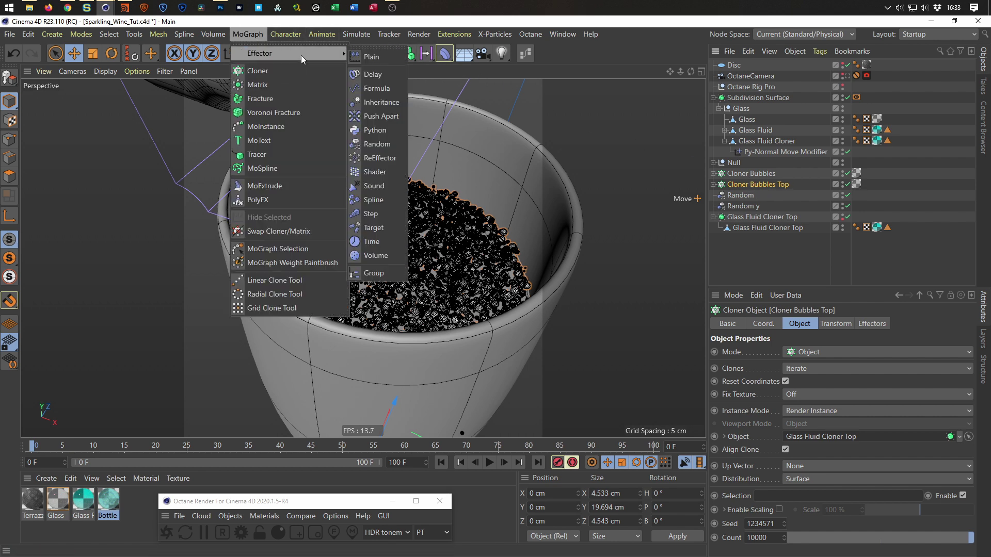
click(391, 55)
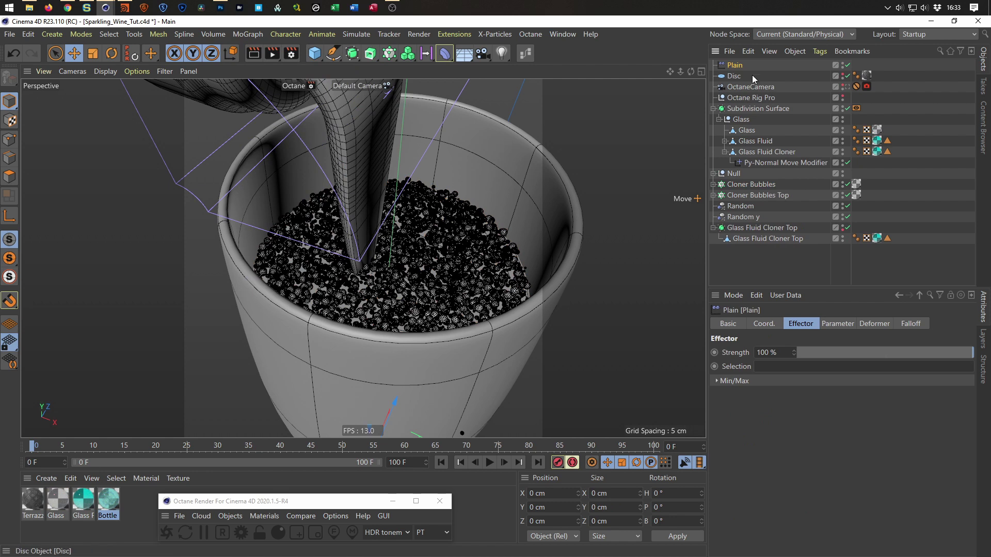
drag(736, 64, 742, 204)
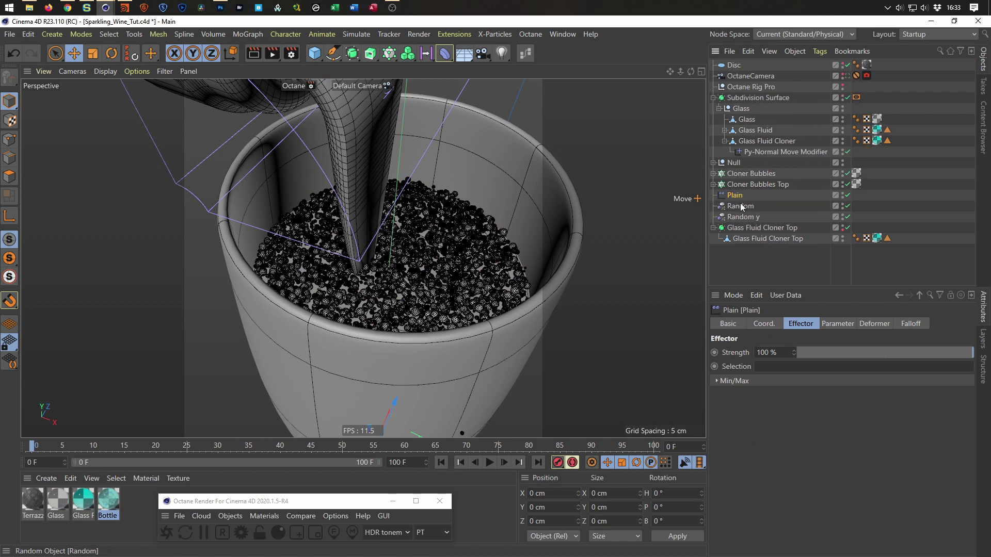
click(758, 196)
click(873, 324)
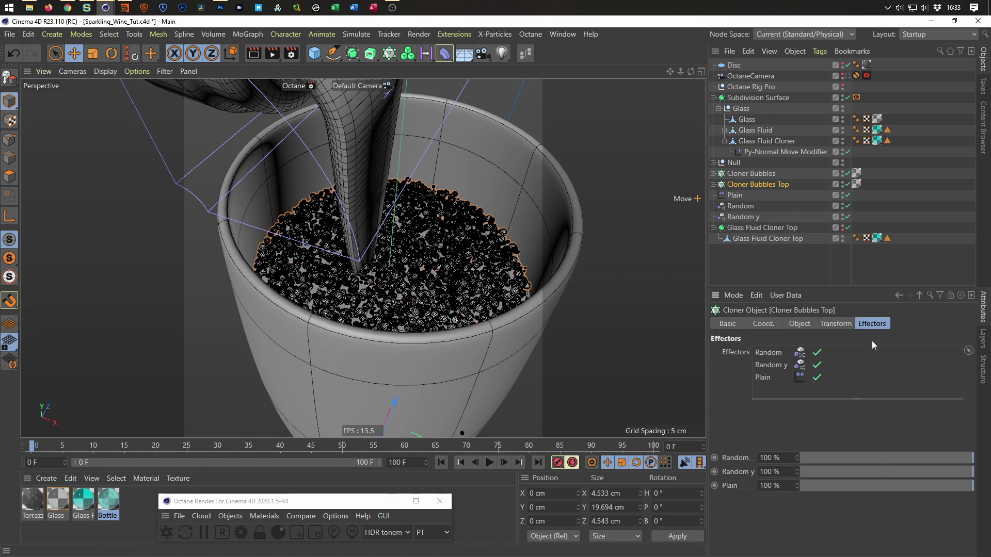
Turn off the Plain effector's color mode and enable a uniform, absolute scale of -1
click(736, 195)
click(831, 327)
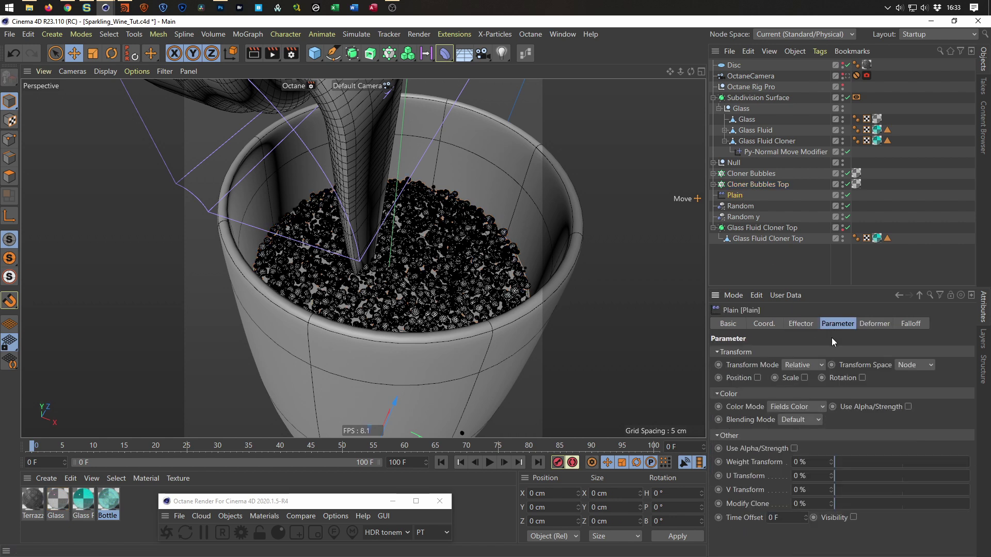
click(792, 408)
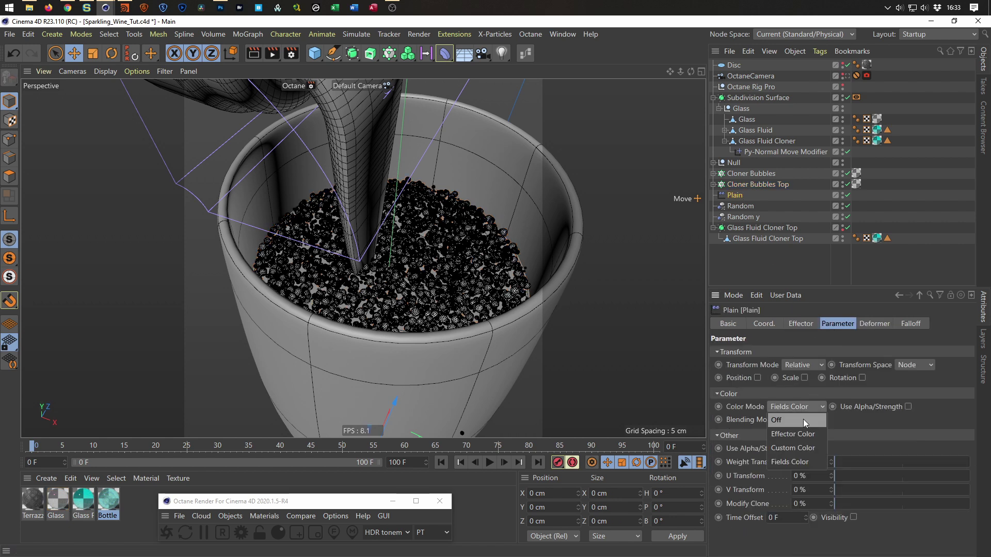
click(803, 419)
click(804, 378)
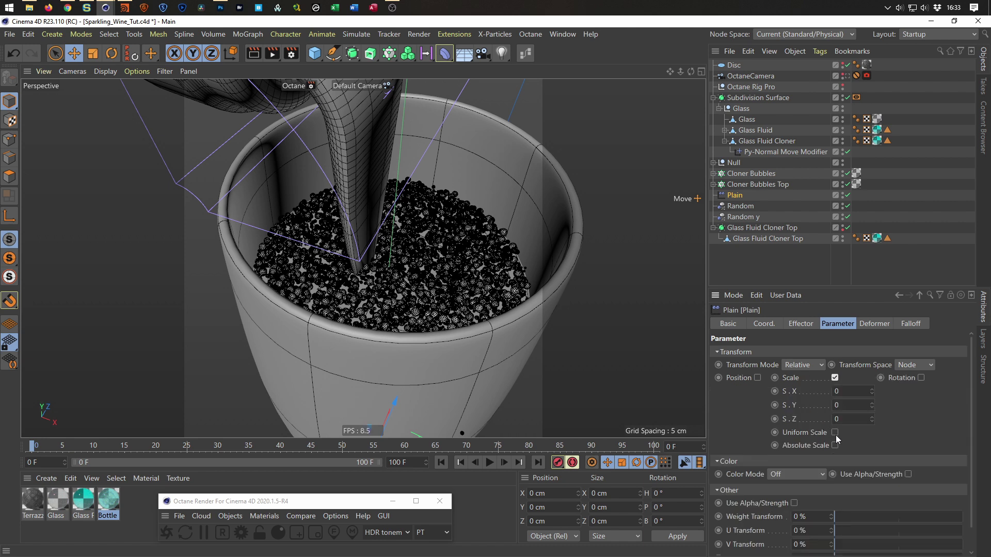
click(835, 433)
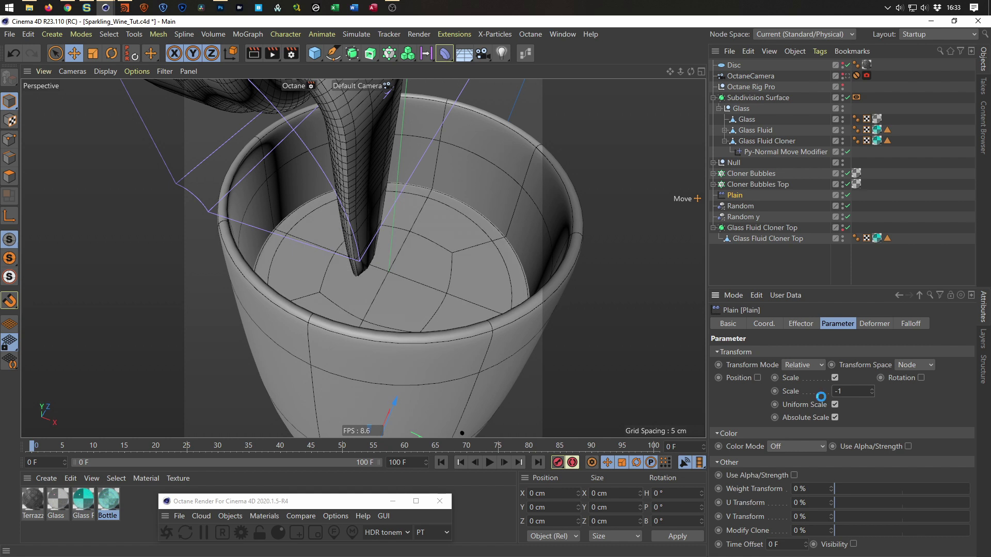
Add a Spherical Field to the Plain effector's falloff and set its size to 3 cm
click(912, 324)
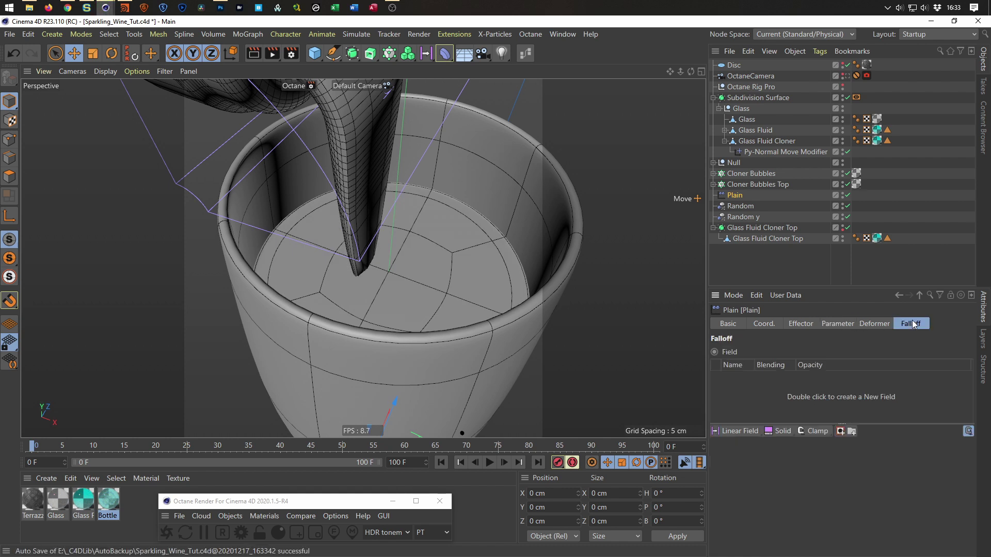
click(740, 431)
click(814, 464)
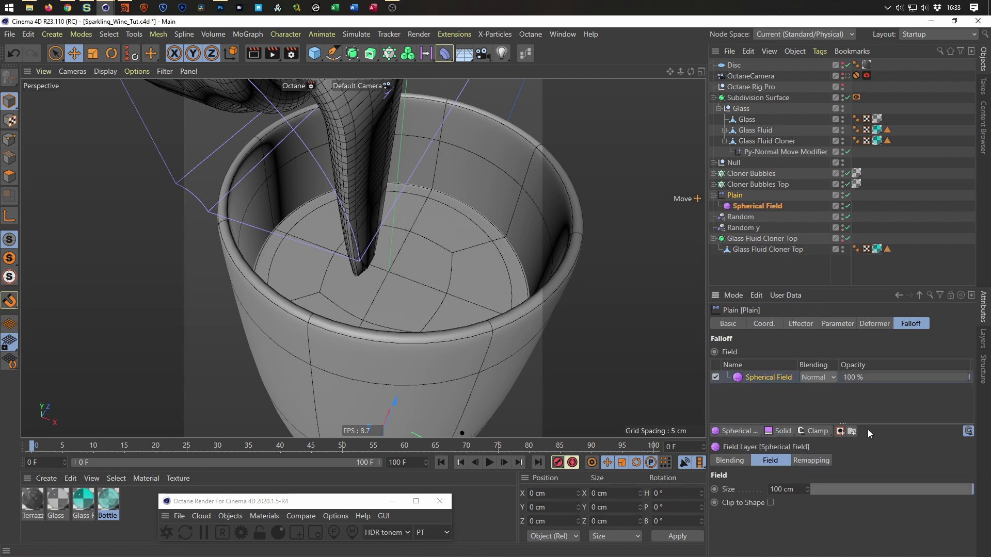
click(782, 489)
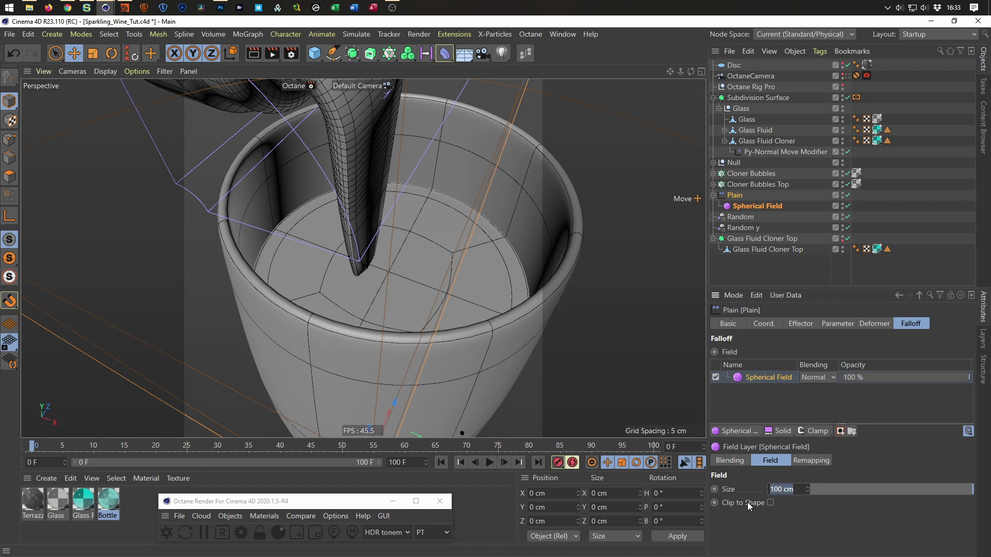
text(3)
key(Return)
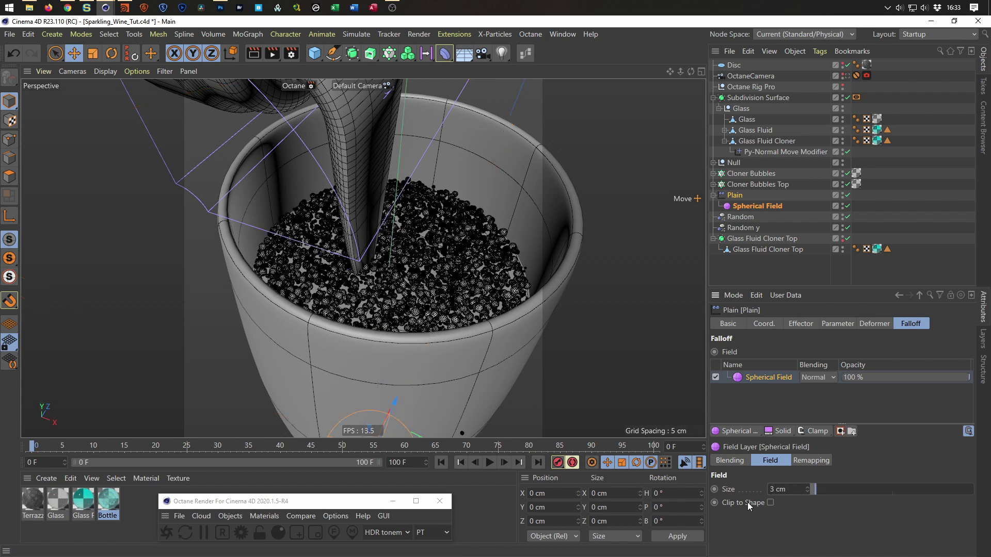
Raise the Spherical Field to about 19.46 cm in Y at the fluid surface in the Front view, and return to the Perspective view
middle_click(506, 334)
middle_click(494, 392)
scroll(426, 388, down, 5)
alt+middle_drag(424, 262, 420, 232)
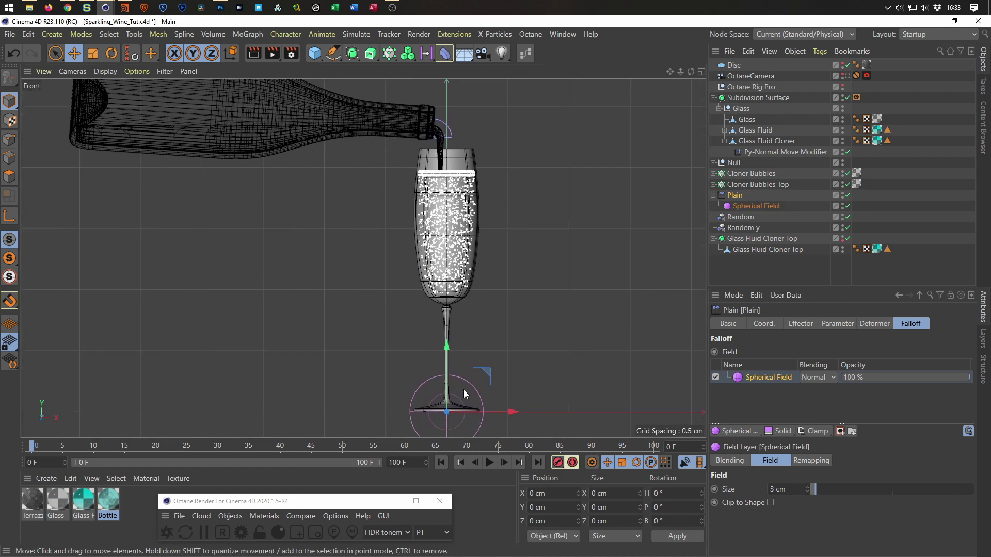
drag(447, 346, 447, 108)
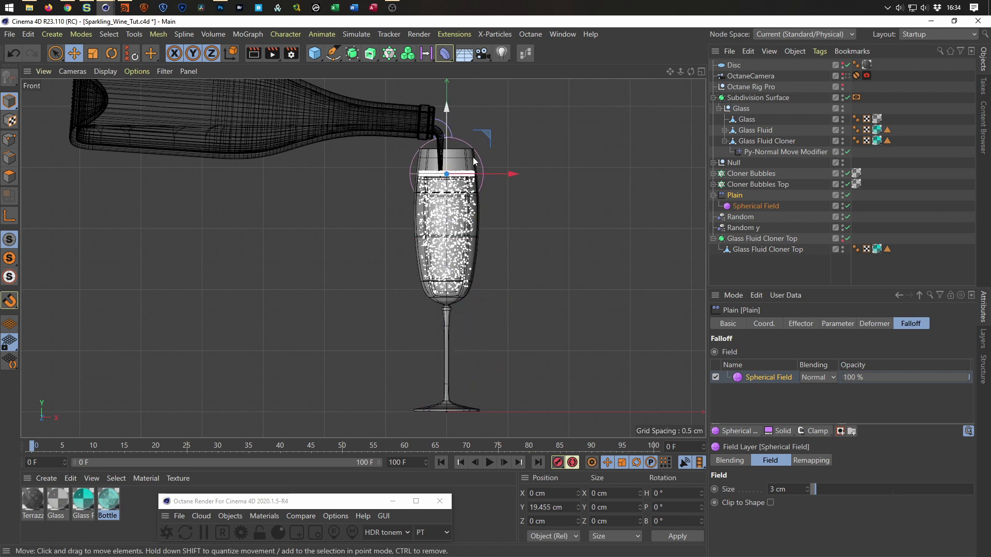
middle_click(447, 108)
middle_click(295, 238)
scroll(429, 297, up, 5)
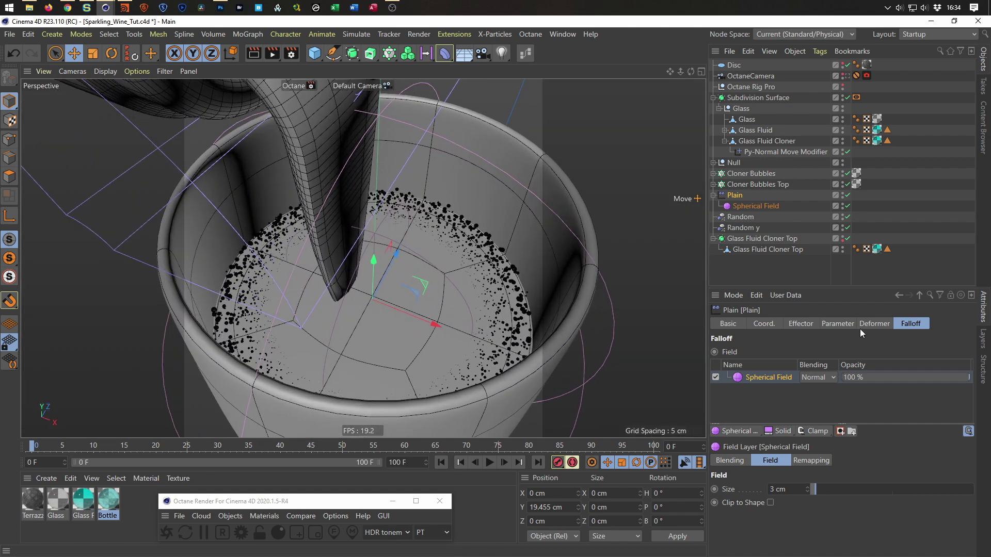
Enlarge the attributes area and set the Spherical Field's remapping inner offset to 0%
click(797, 460)
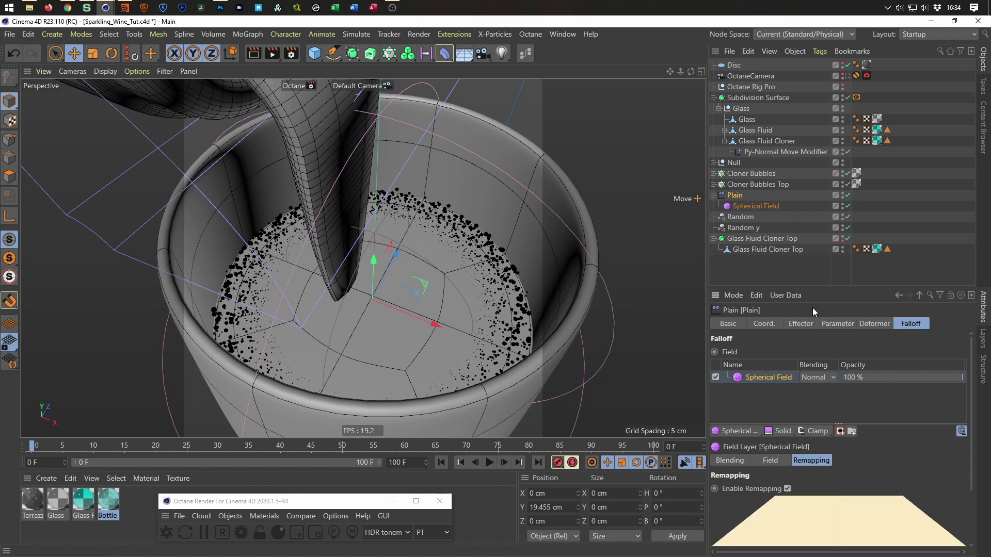
drag(815, 286, 814, 244)
drag(862, 527, 747, 529)
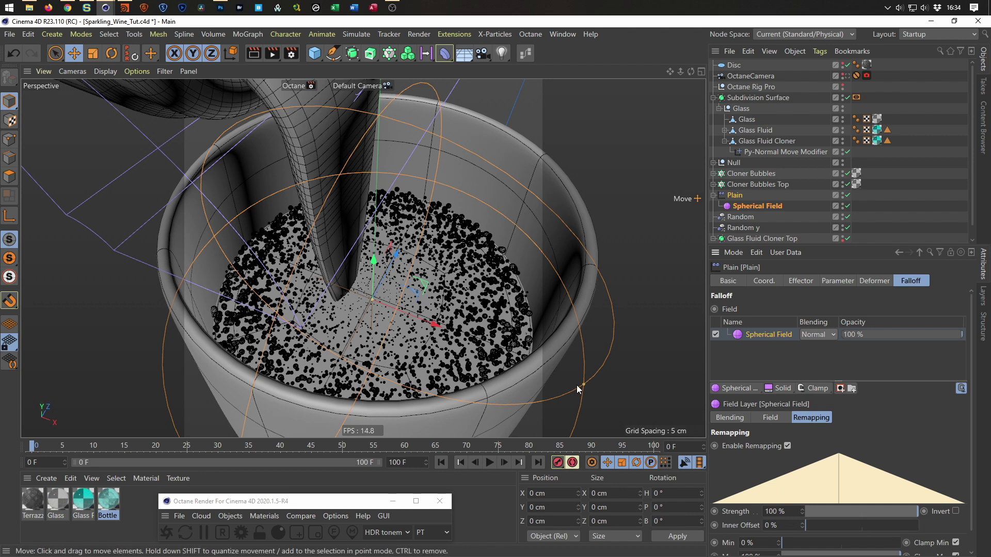
Scale the Spherical Field down to roughly the width of the fluid surface, and save the scene
key(t)
drag(583, 390, 478, 430)
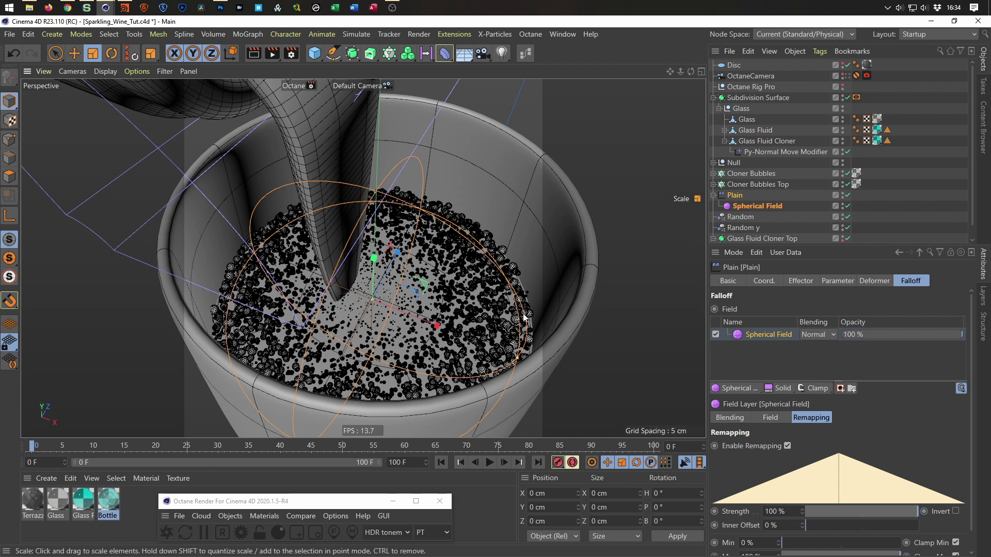
key(ctrl+s)
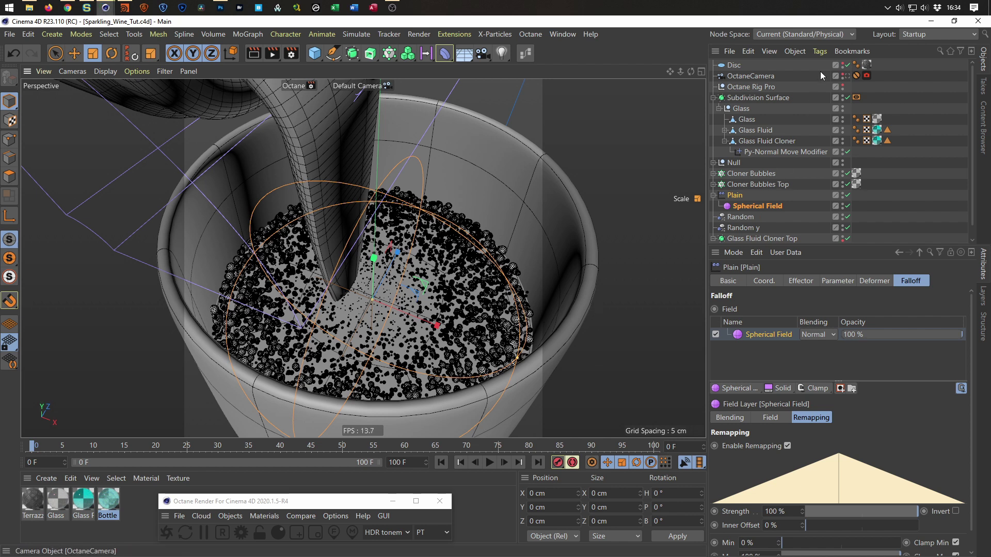
Switch the Perspective view to look through the OctaneCamera
click(846, 75)
click(847, 76)
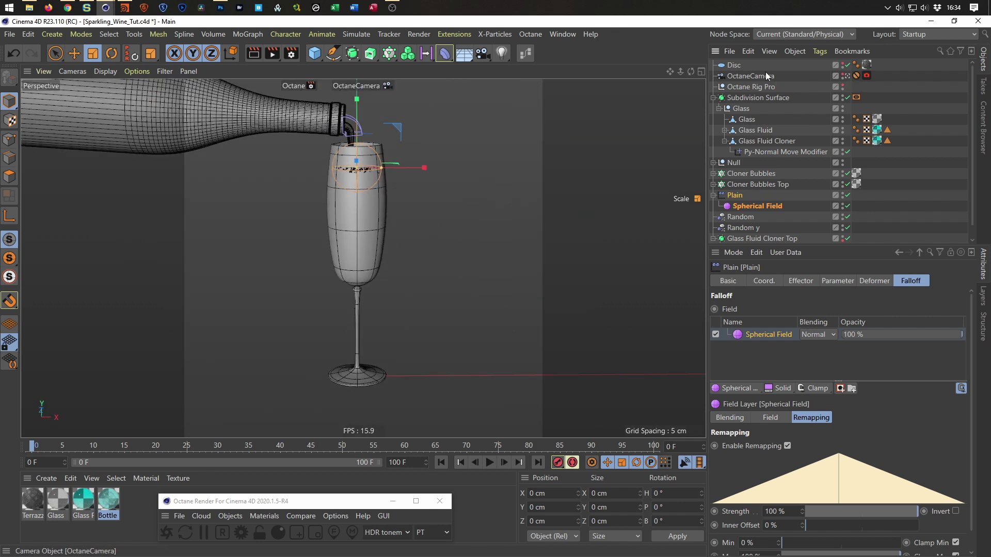
Start the Octane live render and place the Live Viewer window clear of the scene's bottle and glass
click(166, 532)
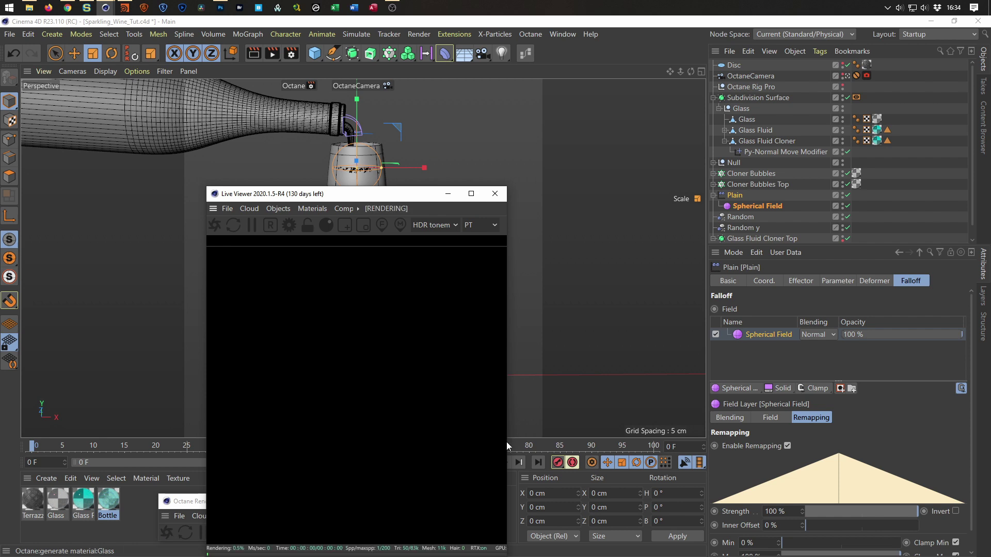
drag(382, 194, 731, 135)
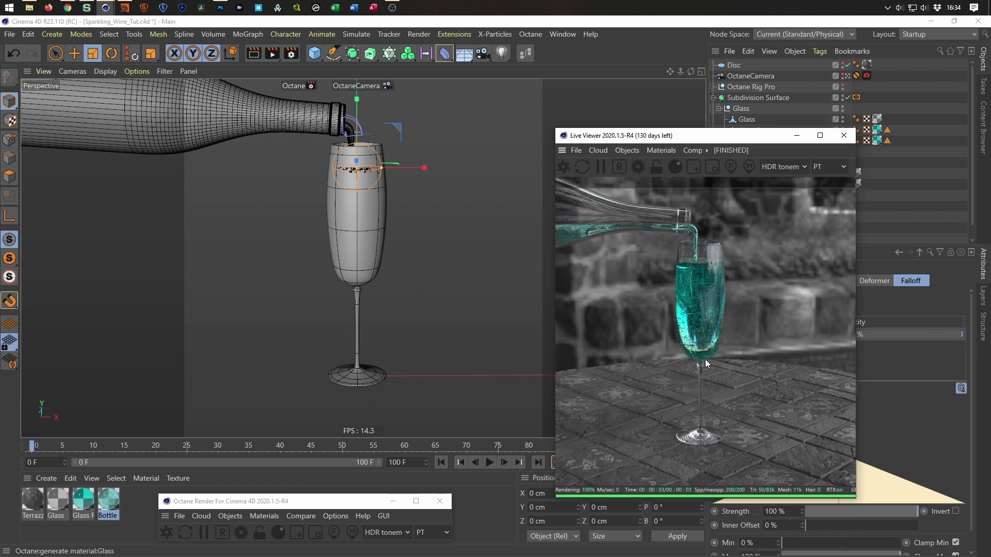
Open the Glass Fluid material in the Octane Node Editor and select the gradient node feeding its Transmission
click(83, 501)
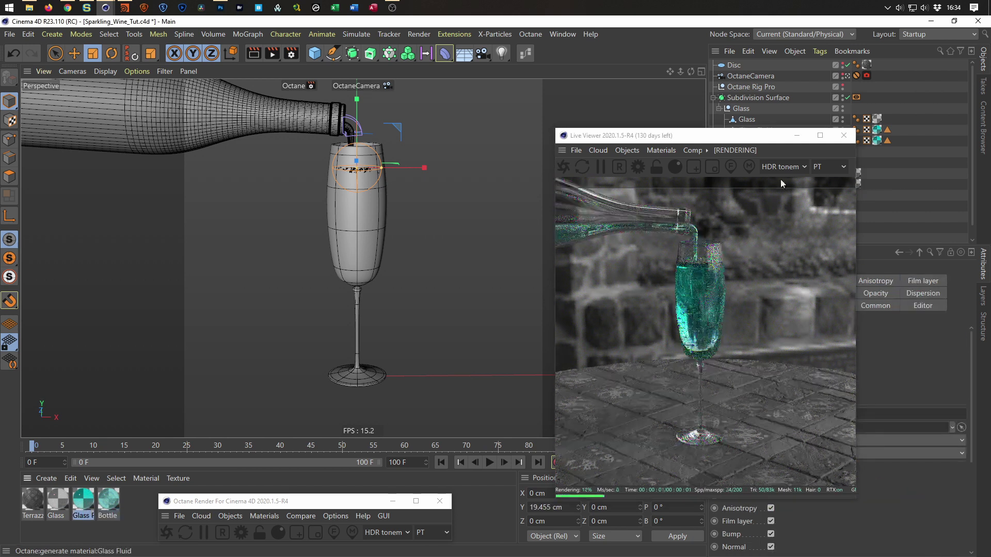
drag(746, 142, 829, 147)
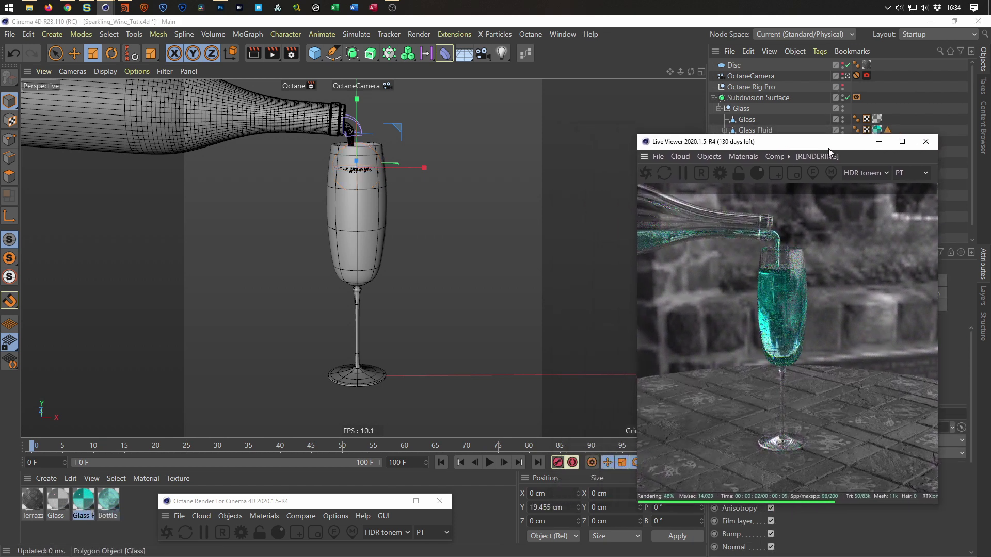
click(526, 54)
drag(585, 194, 398, 114)
click(132, 317)
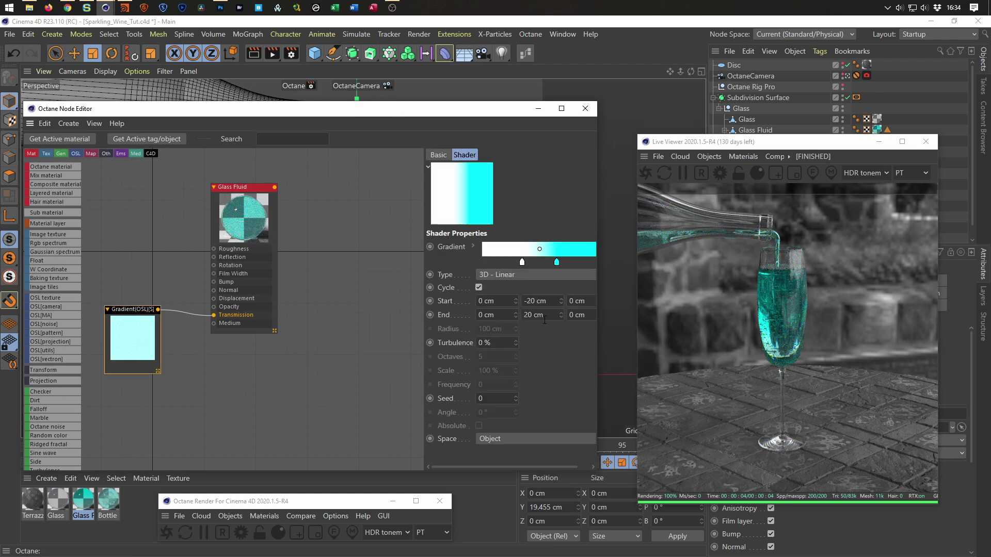
Try 10 cm, 30 cm and 25 cm as the gradient's End Y value to compare the fluid colour transition
drag(547, 314, 500, 338)
text(10)
key(Return)
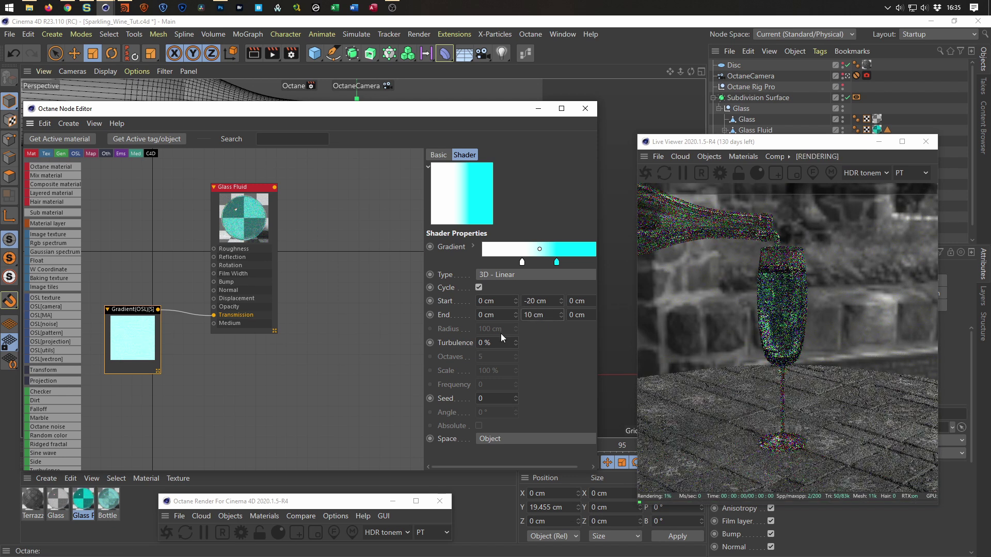
drag(545, 315, 503, 333)
text(30)
key(Return)
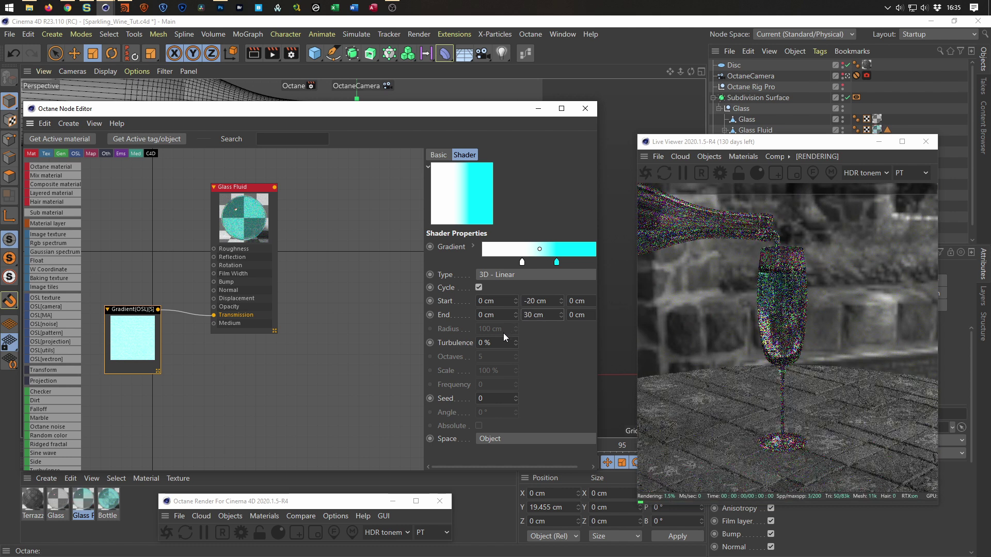
scroll(526, 331, right, 1)
double_click(532, 314)
text(25)
key(Return)
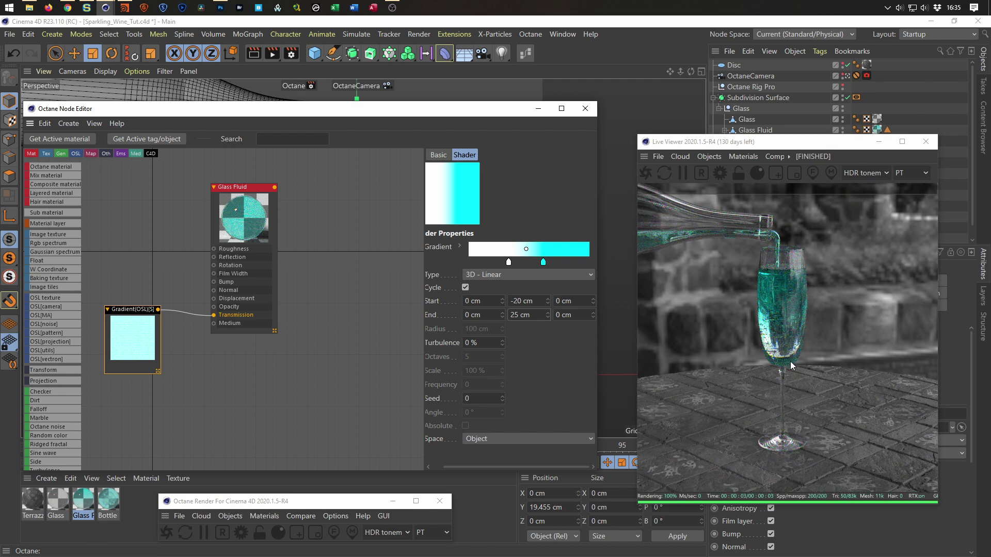
Set Move to 0.05 cm on the Py-Normal Move Modifier beneath the Glass Fluid object
drag(822, 143, 534, 149)
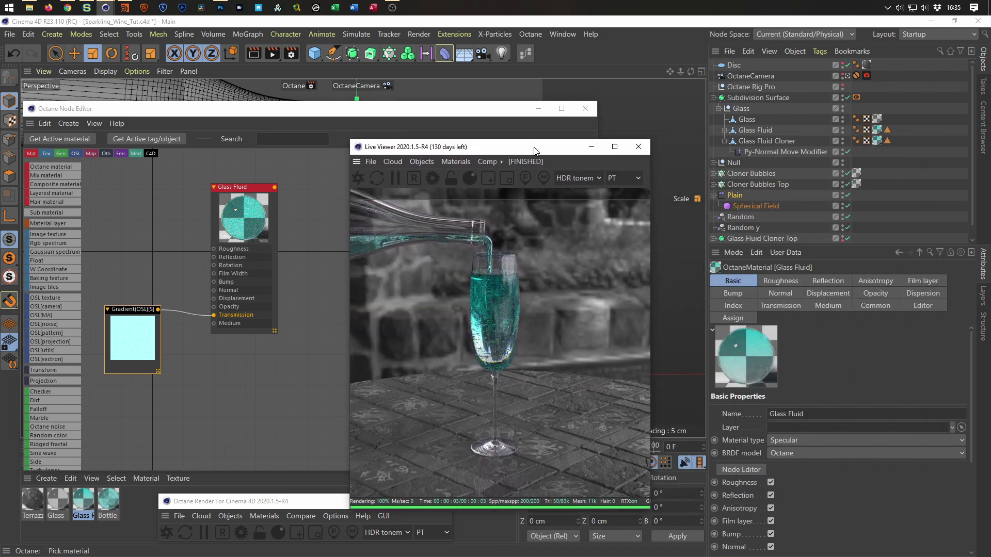
click(725, 130)
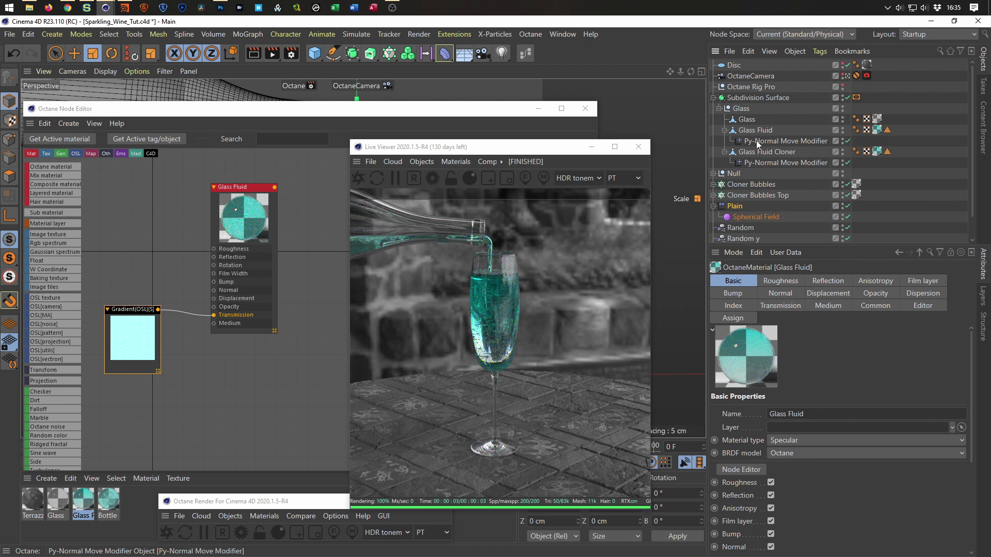
click(756, 140)
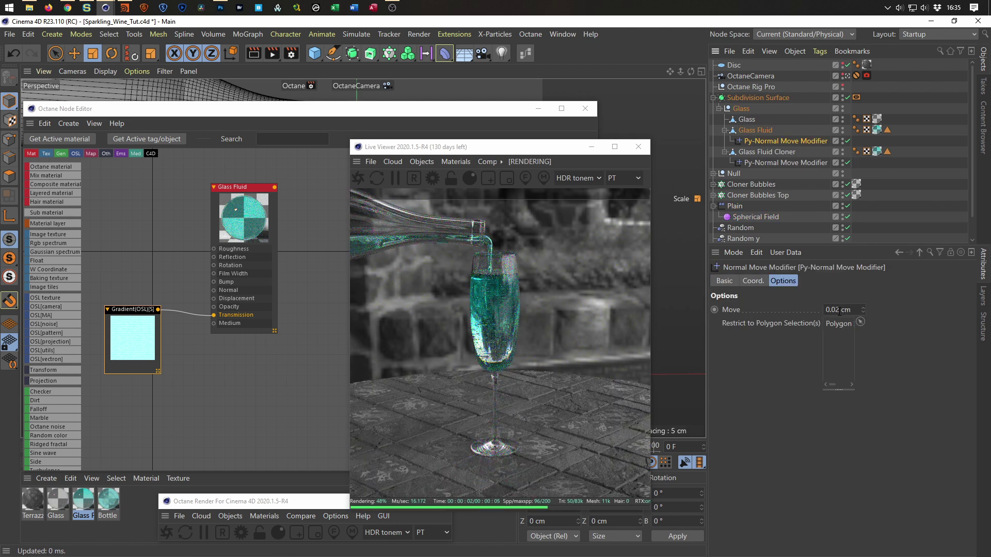
double_click(839, 310)
text(0.05)
key(Return)
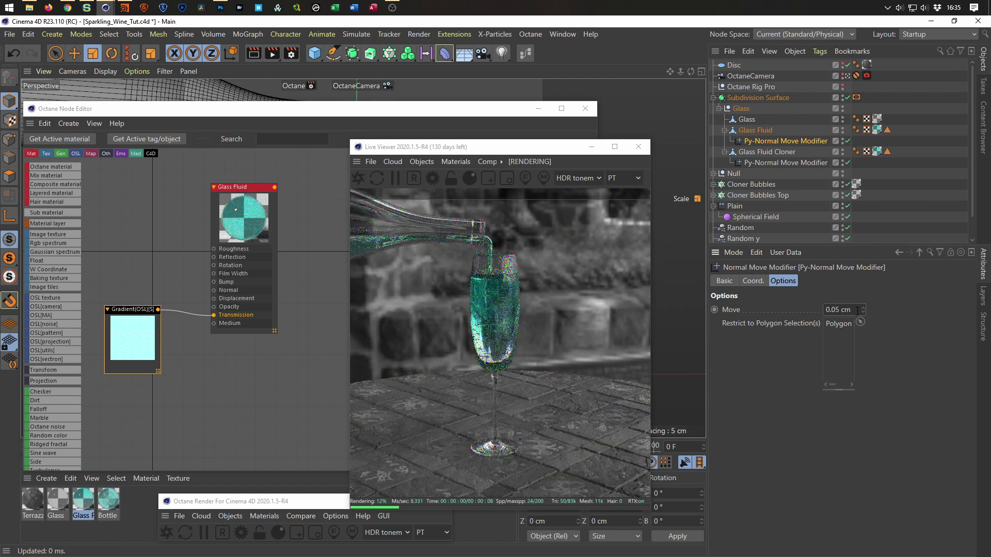
Try Move values of 0.01 cm and -0.01 cm on the Glass Fluid's Py-Normal Move Modifier
double_click(843, 309)
drag(835, 310, 853, 311)
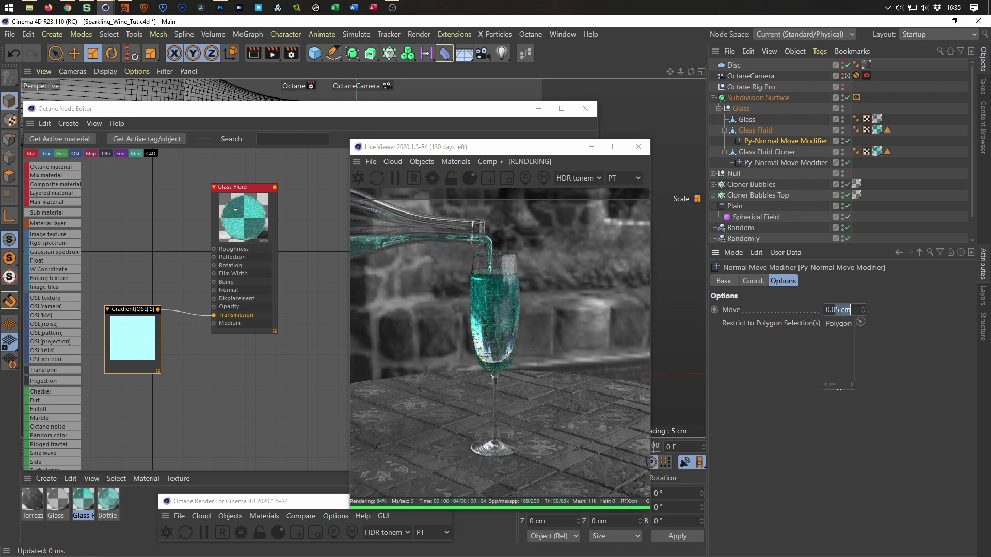
text(1)
key(Return)
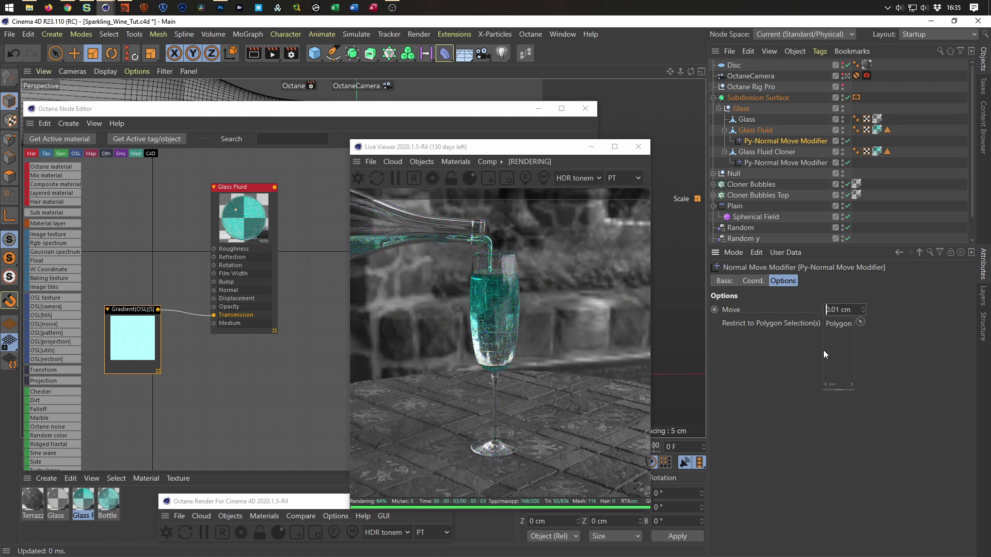
text(-)
key(Return)
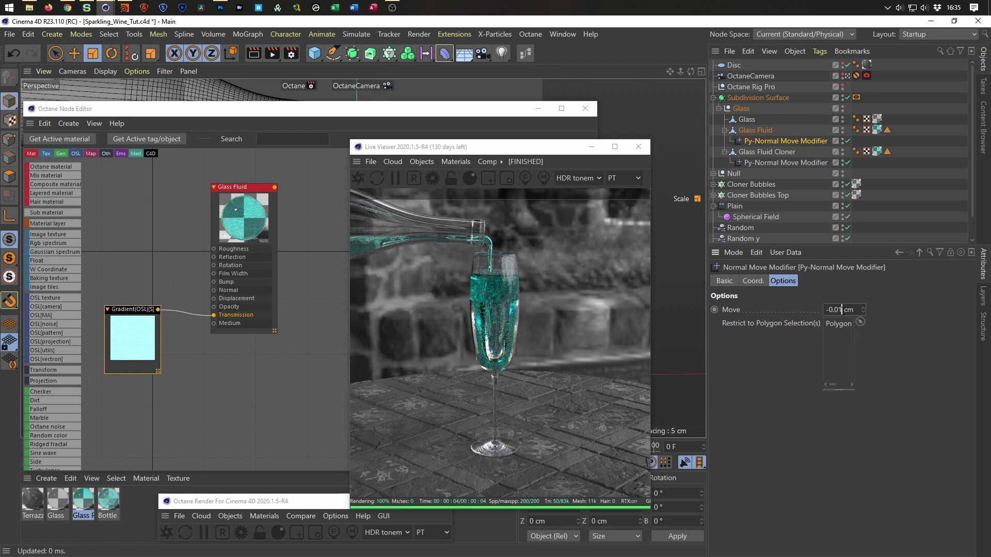
Try a Move value of -0.05 cm on the Glass Fluid's normal move modifier, and return it to 0.05 cm
key(BackSpace)
text(5)
key(Return)
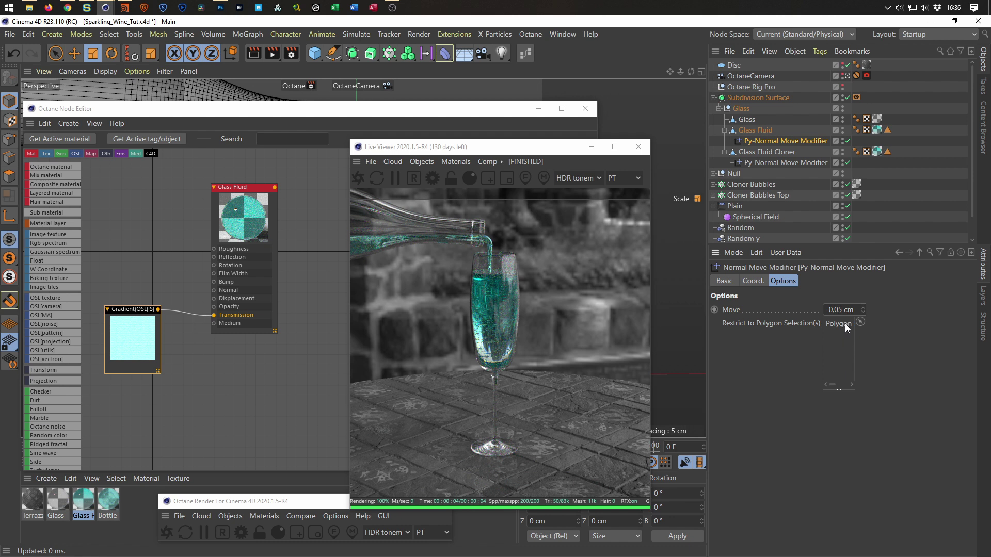
click(826, 309)
key(Delete)
key(Return)
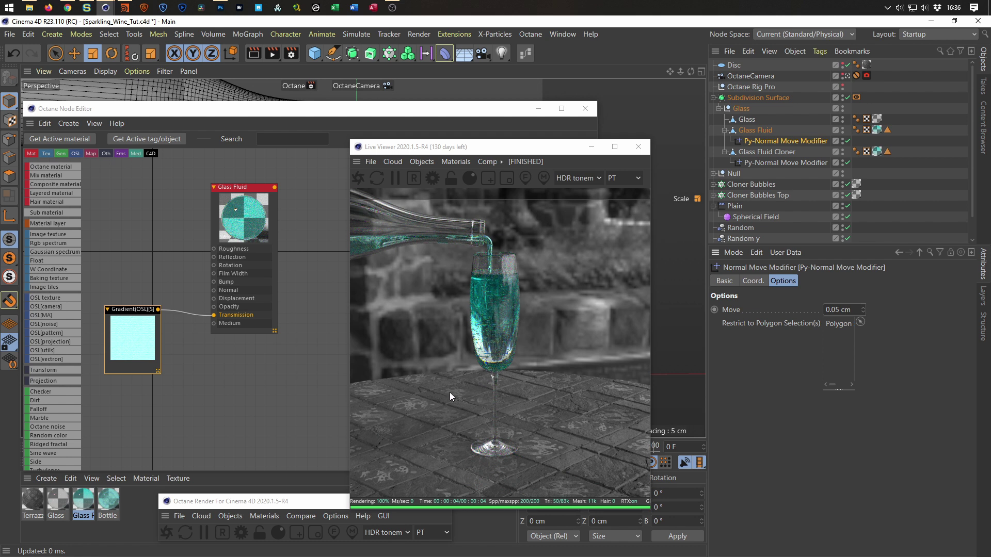
Shift the white knot of the Glass Fluid transmission gradient close to the cyan knot for a sharper transition
click(88, 500)
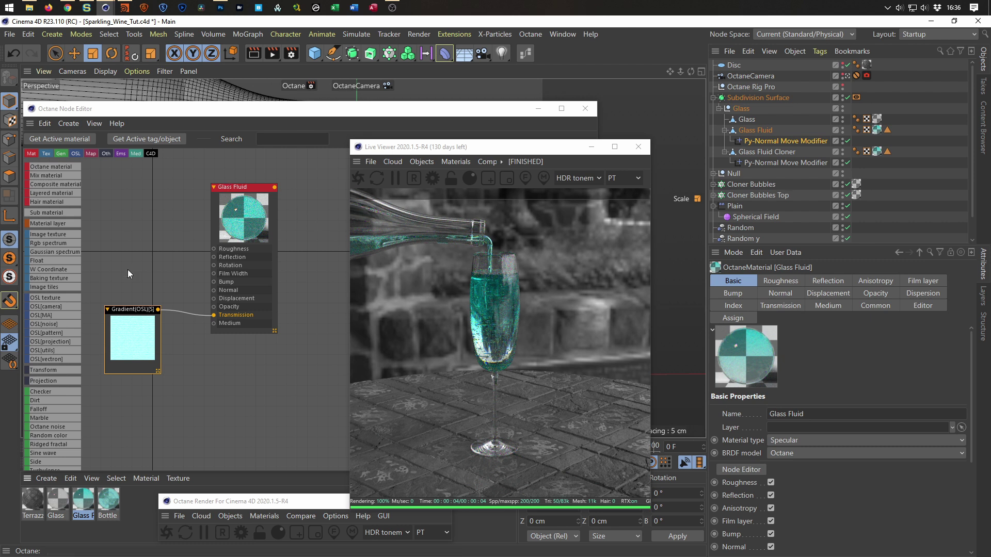
click(124, 311)
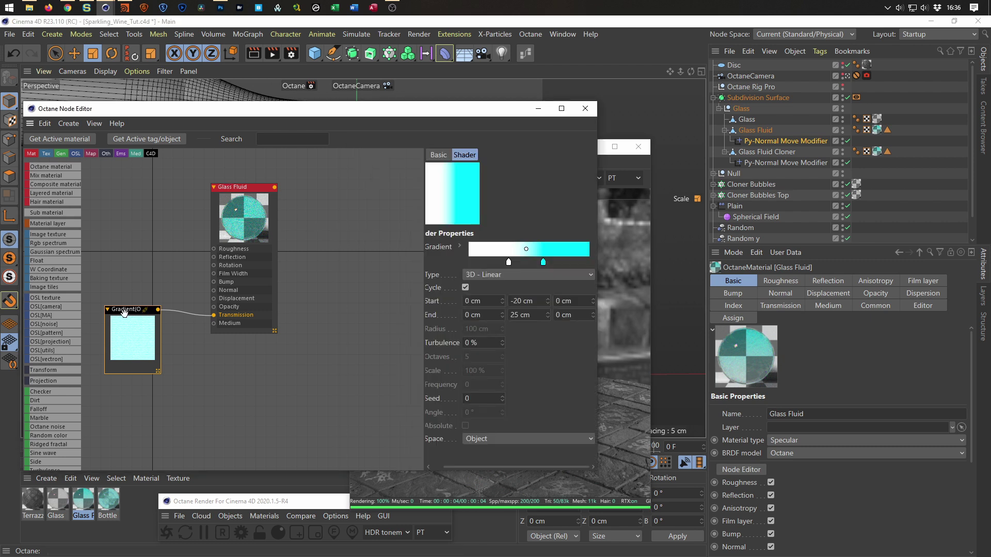
click(620, 166)
drag(551, 147, 842, 143)
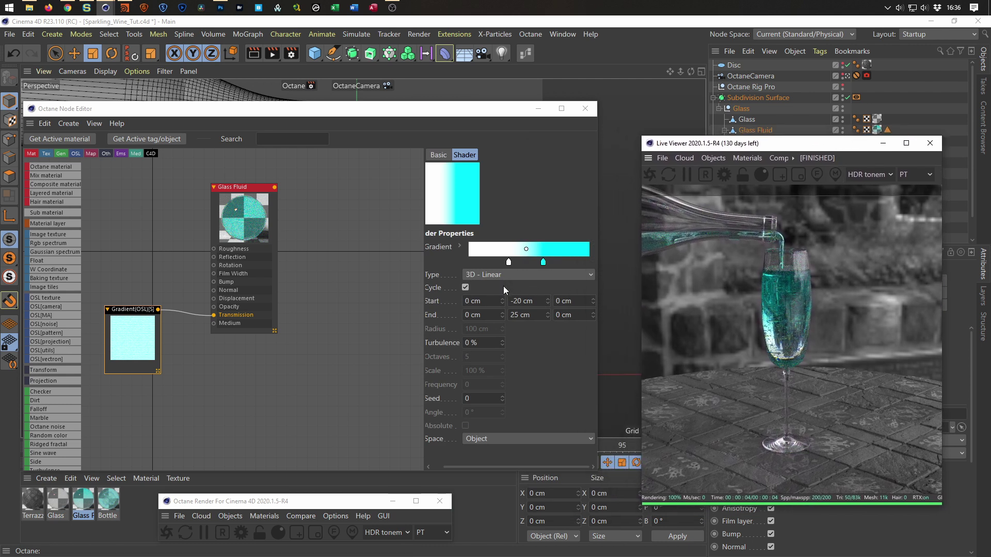
drag(510, 266, 531, 272)
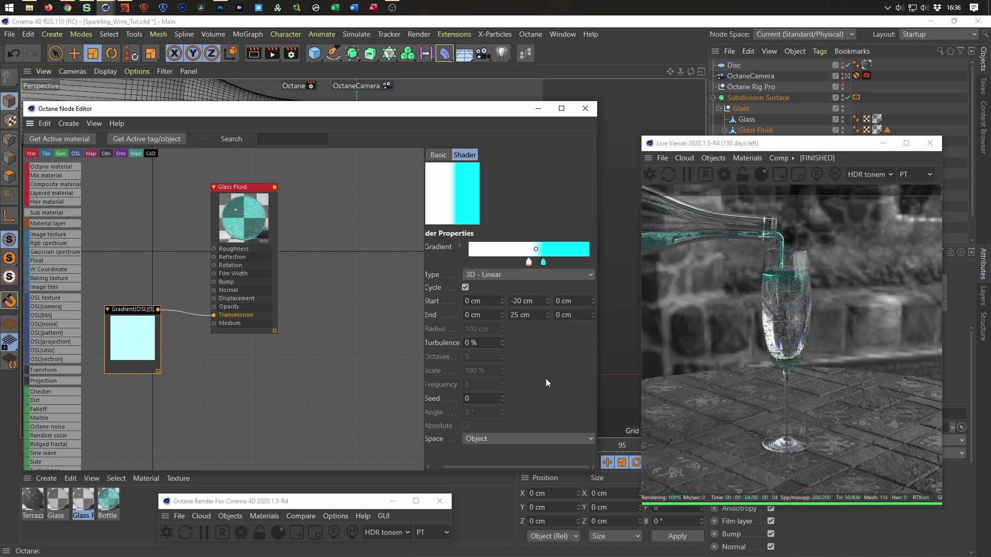
Try 20 cm for the gradient's End Y value, and settle on 15 cm
click(511, 316)
text(20)
key(Return)
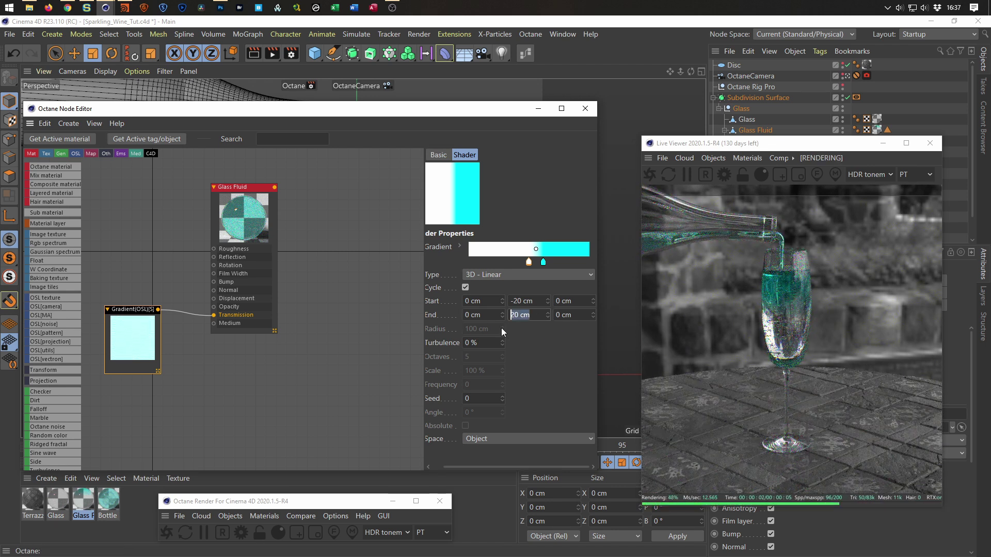
text(15)
key(Return)
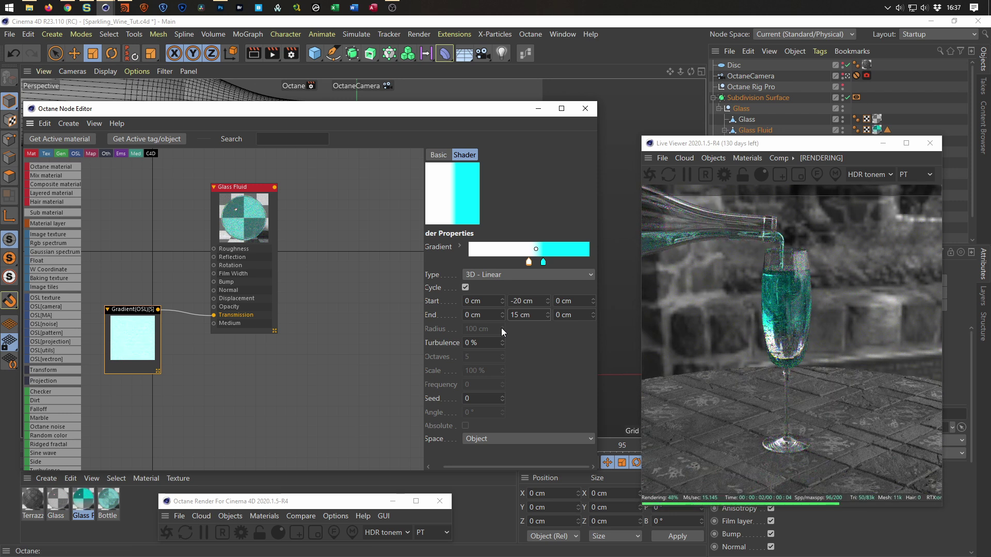
Try 20 % turbulence on the Glass Fluid gradient, and settle on 10 %
click(482, 342)
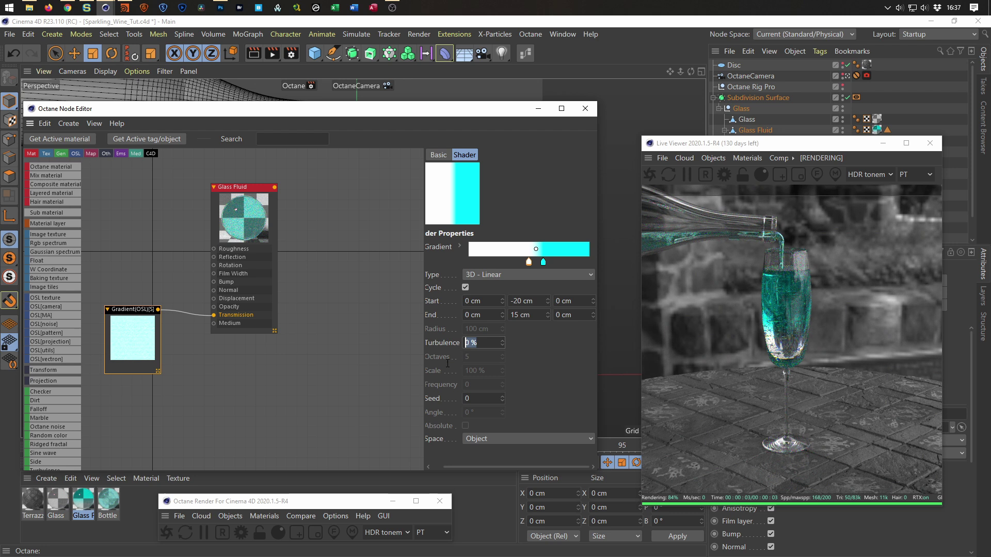
text(20)
key(Return)
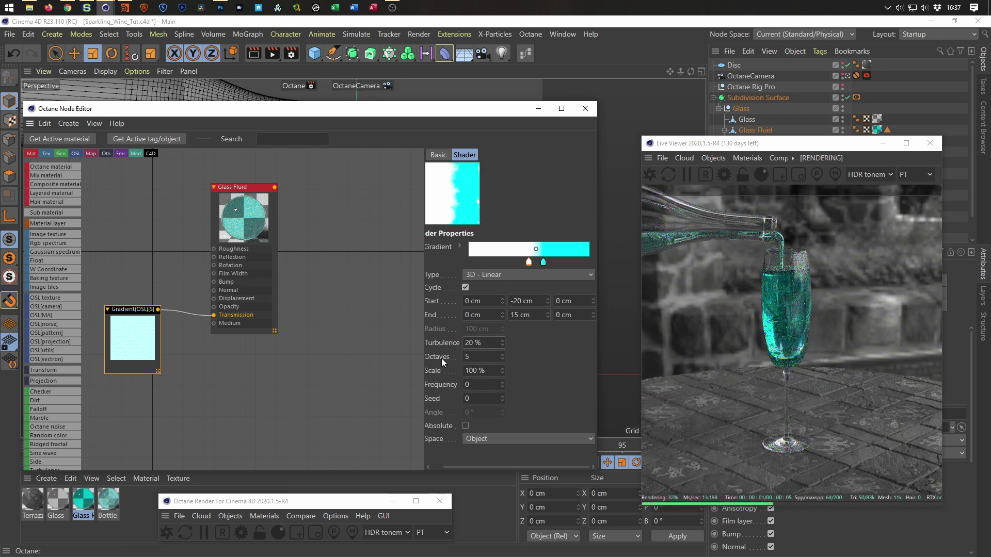
click(486, 343)
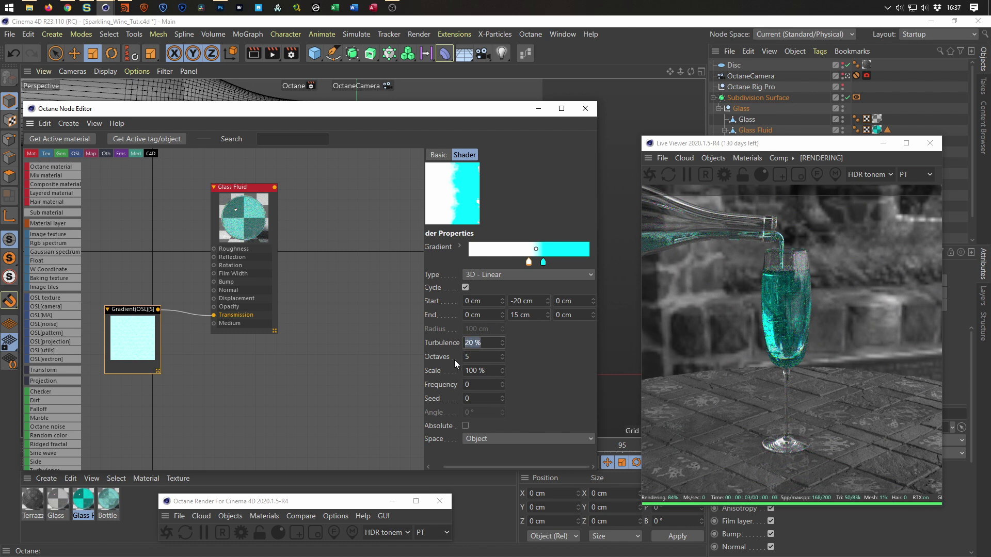
text(10)
key(Return)
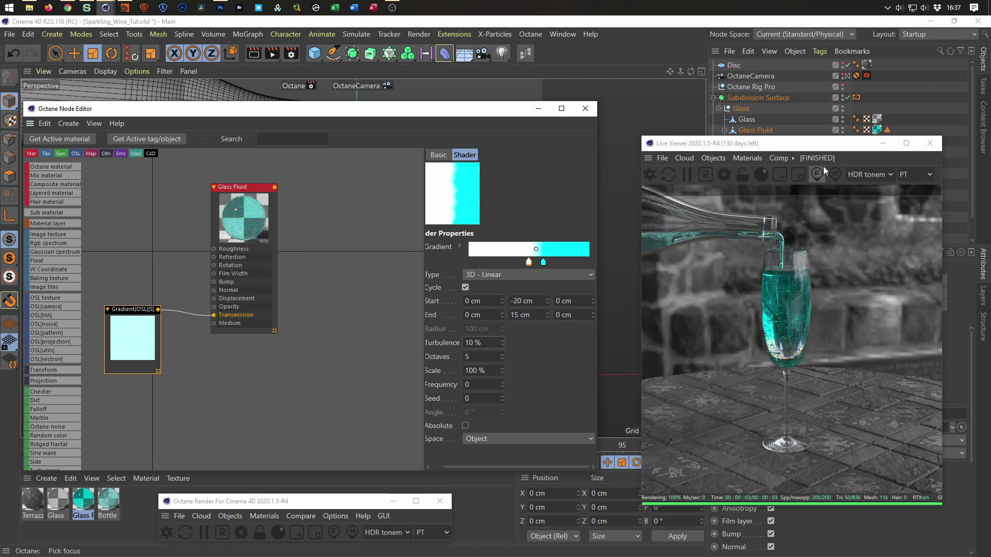
Set the Octane pathtracing kernel's maximum samples to 1000
click(723, 175)
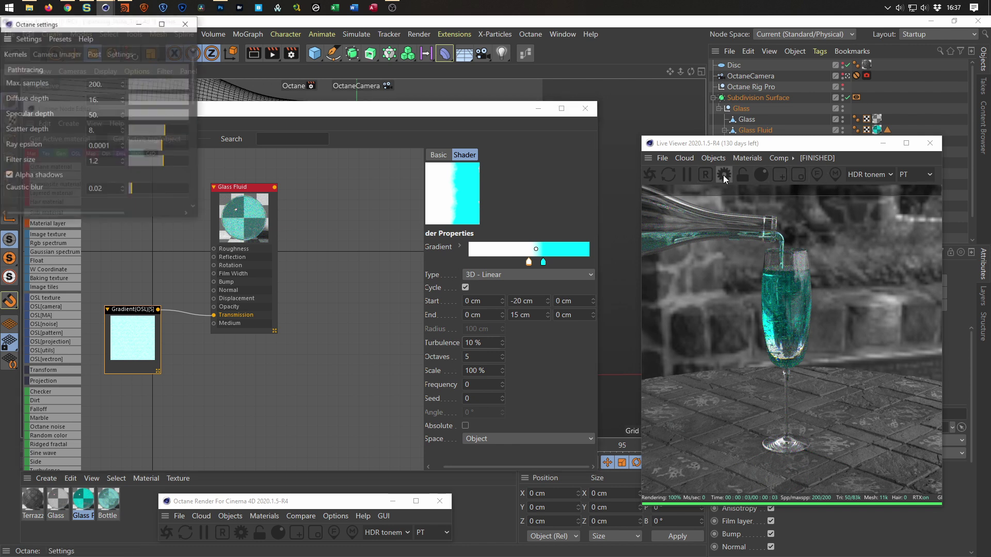
double_click(109, 85)
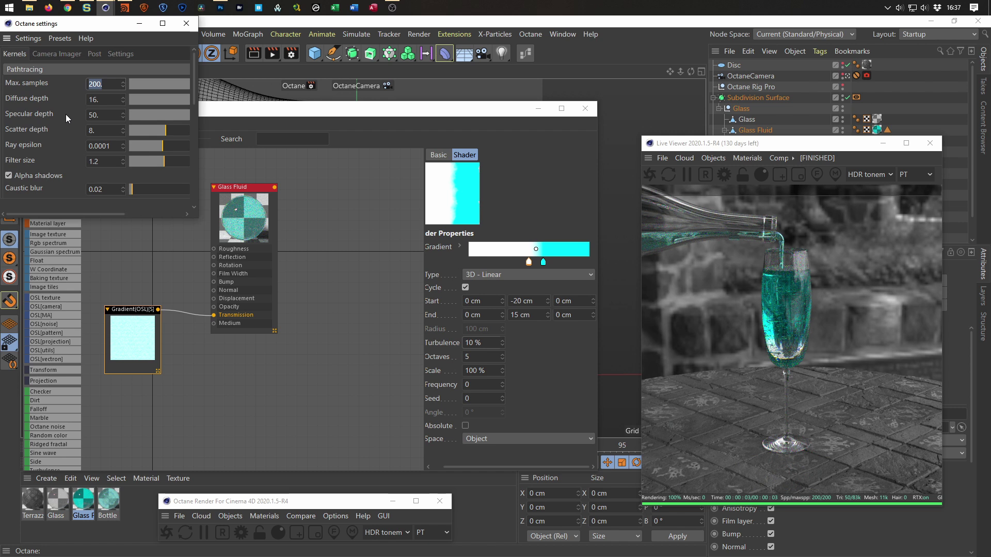
text(1000)
key(Return)
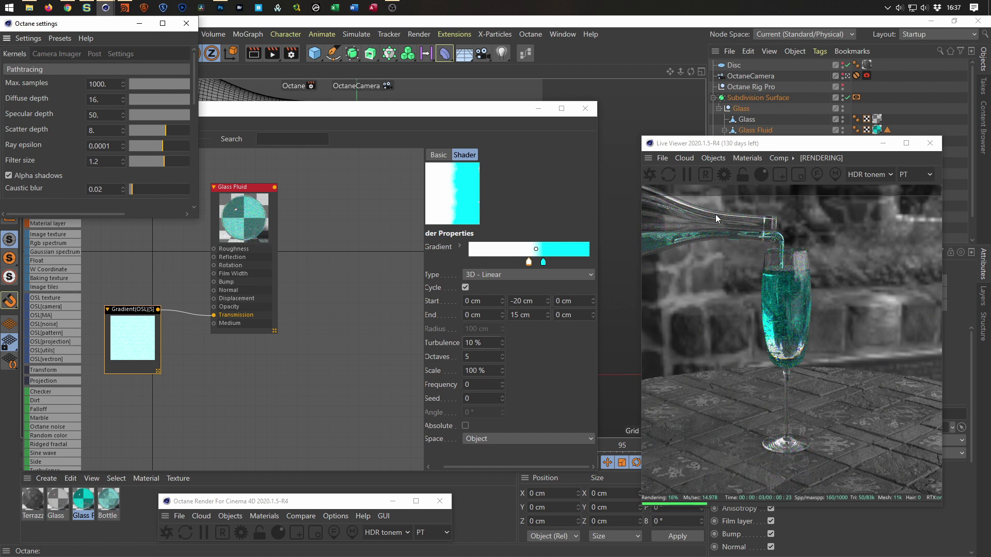
drag(121, 24, 175, 121)
Review the Output, Magic Bullet Looks and Octane Renderer pages of the render settings
click(291, 54)
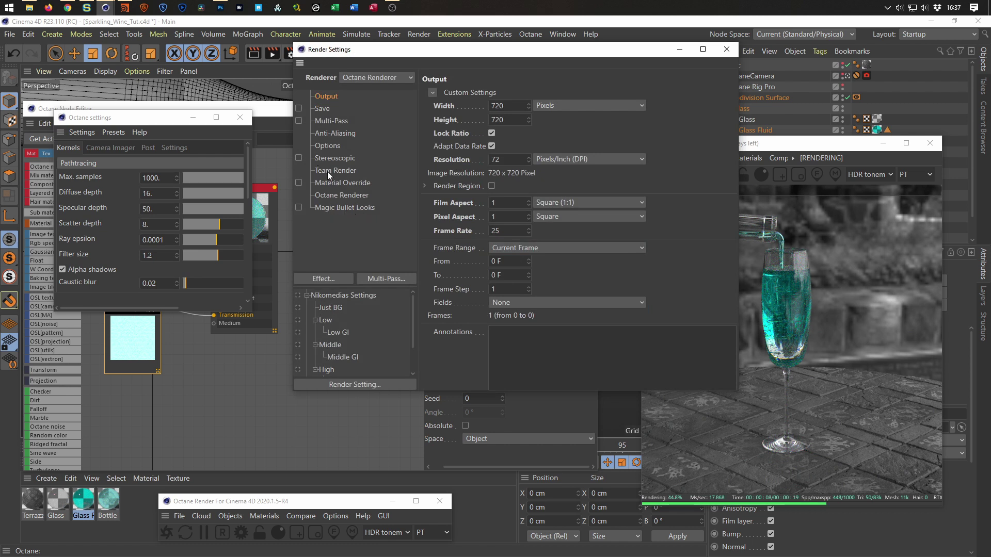
scroll(414, 324, down, 1)
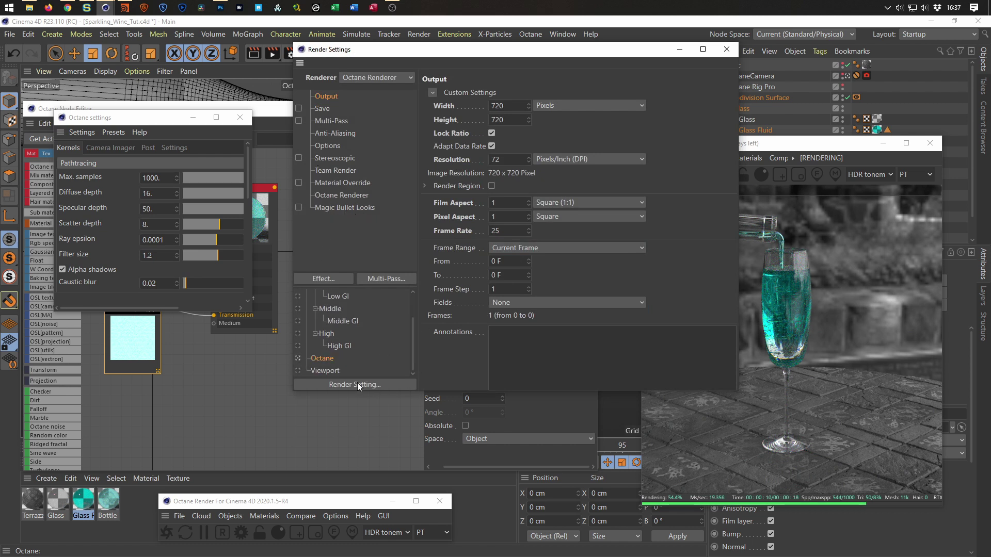
drag(357, 391, 350, 468)
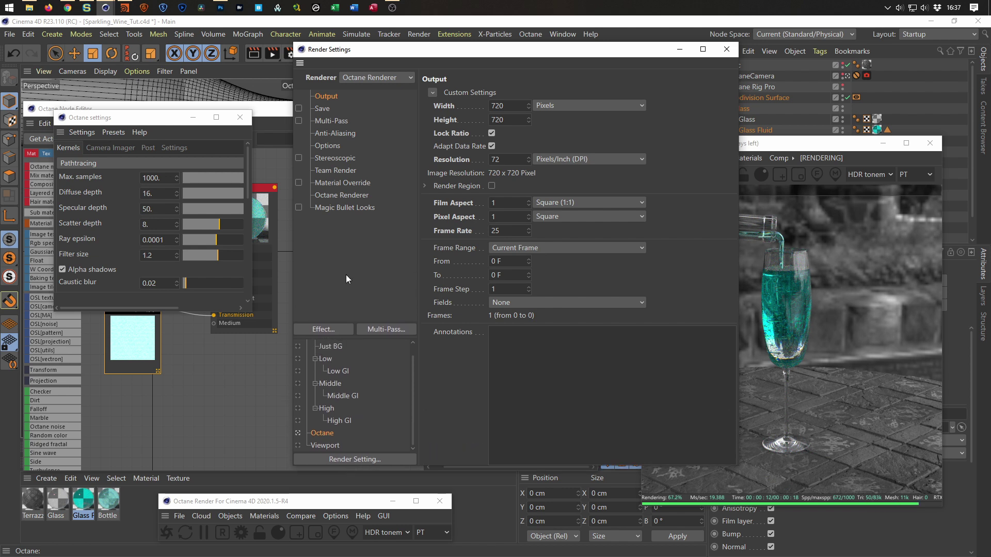
click(339, 208)
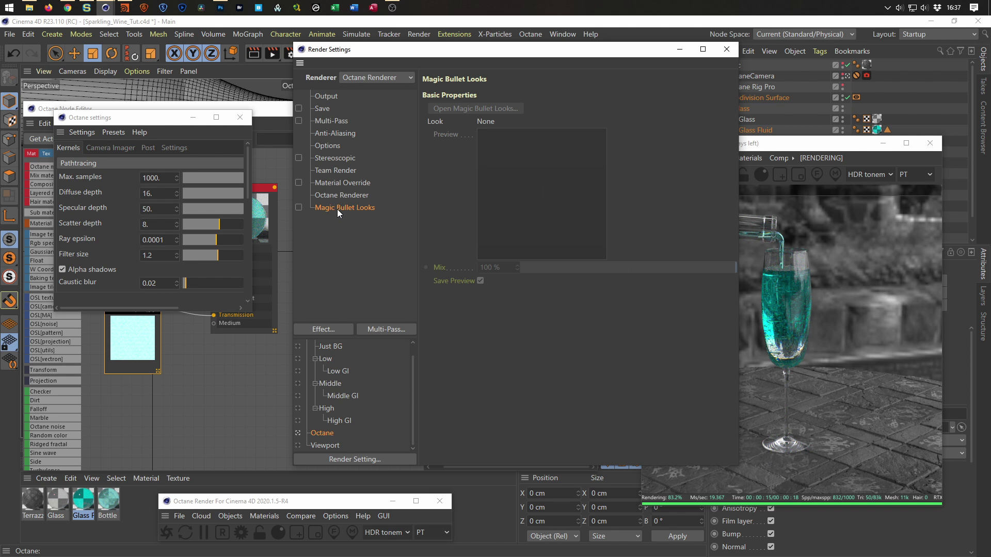
right_click(337, 209)
click(321, 212)
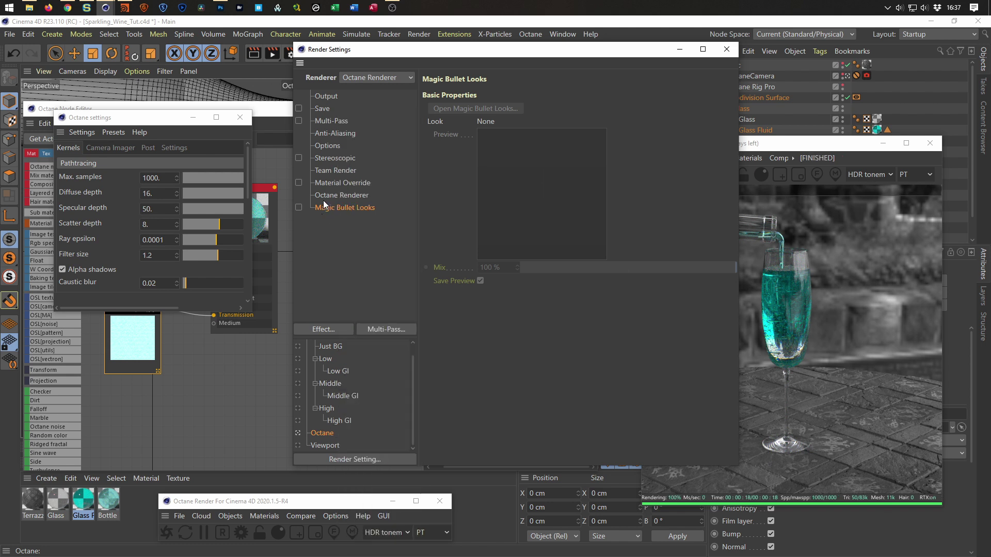
click(324, 196)
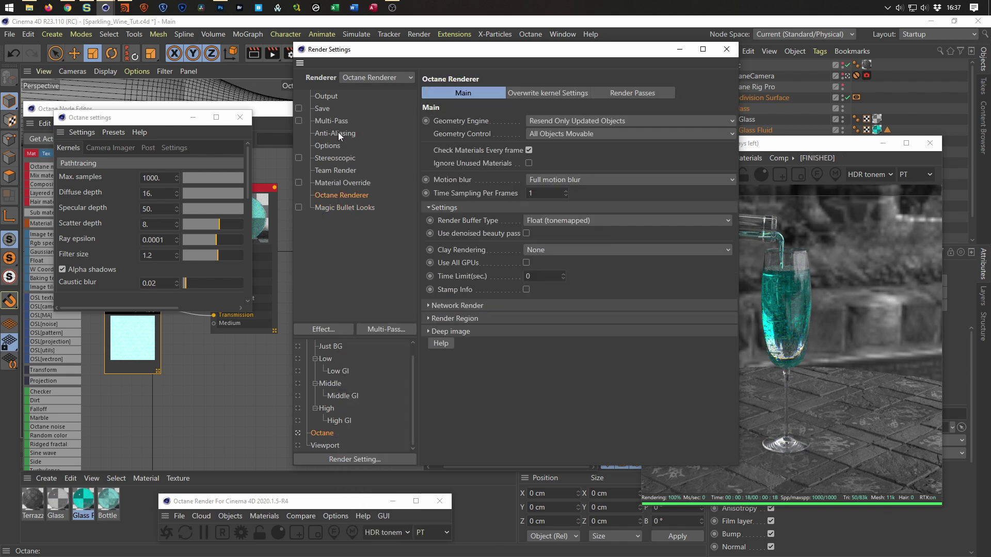
click(328, 96)
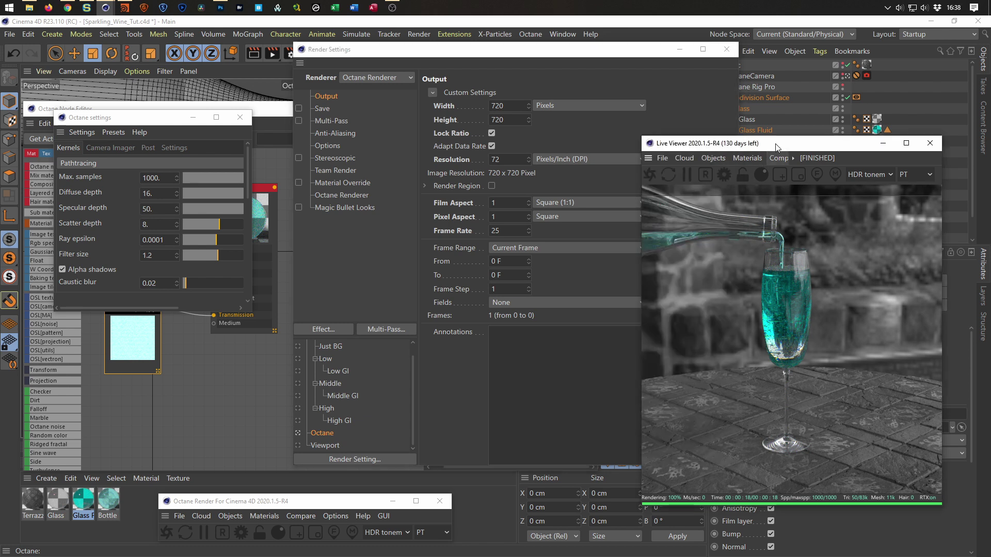
Render the current frame to the Picture Viewer, keeping the viewer clear of the Octane settings
key(shift+r)
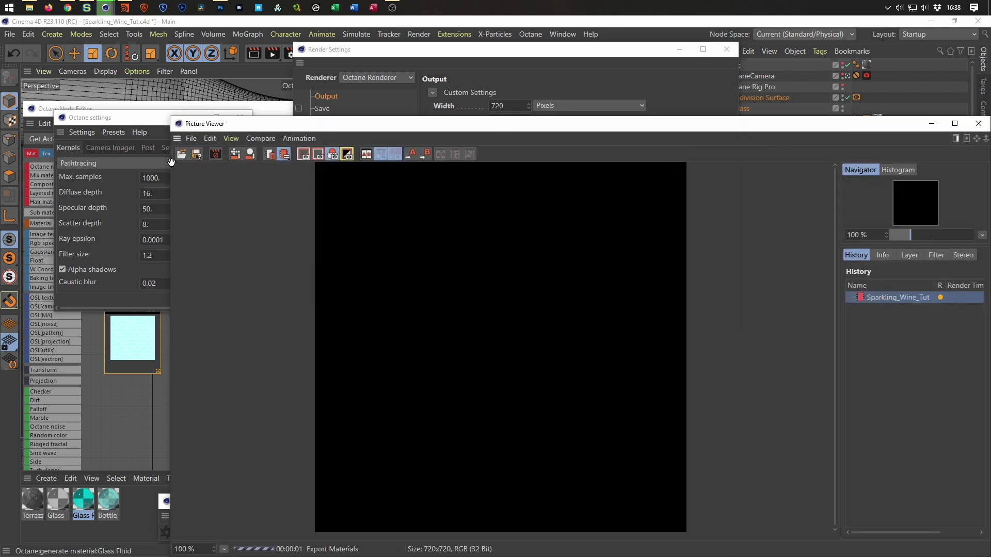
drag(171, 119, 440, 86)
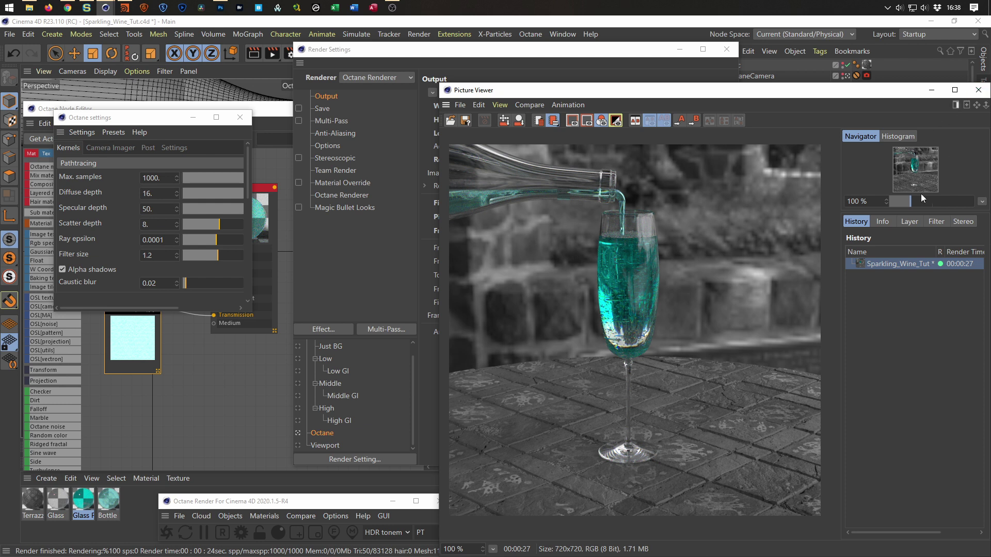
Try a Picture Viewer filter with 33 % contrast, 1.04 gamma and 36 % saturation, then switch it off and close the viewer
click(936, 222)
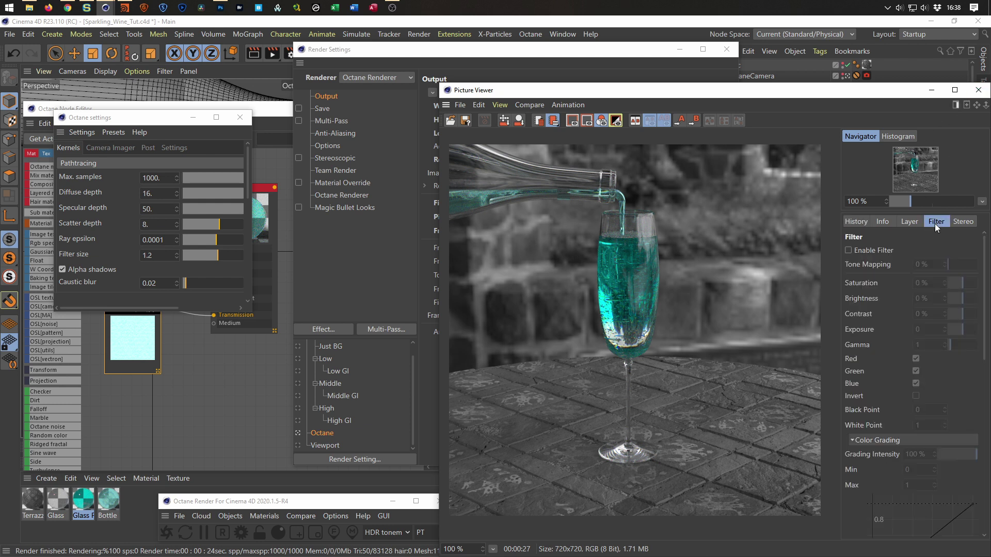
click(848, 251)
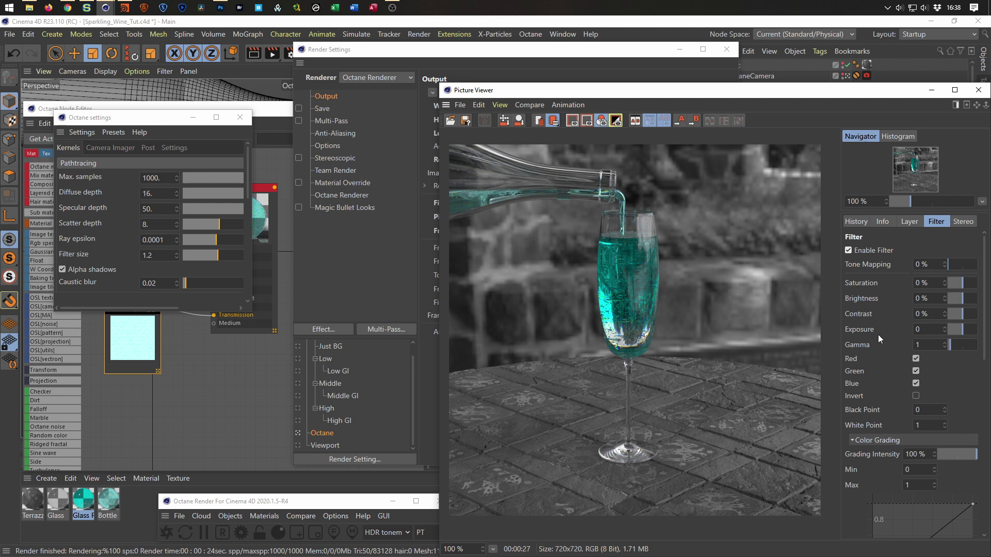
drag(964, 312, 950, 344)
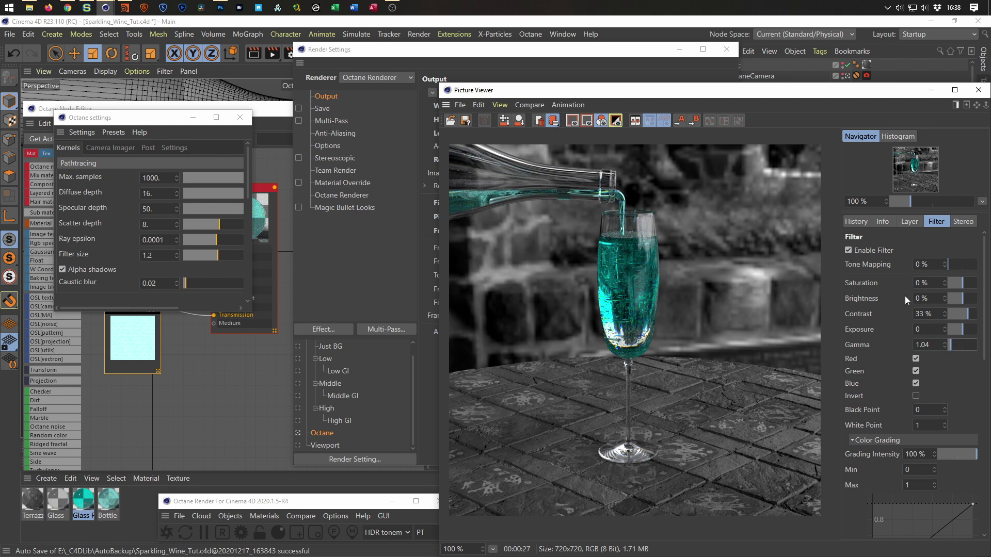
drag(963, 284, 968, 285)
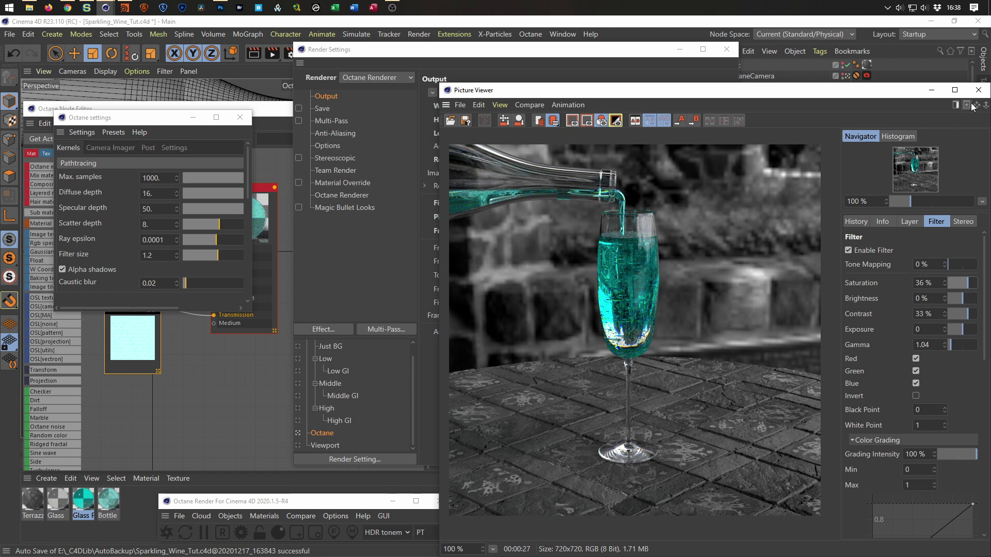
click(848, 250)
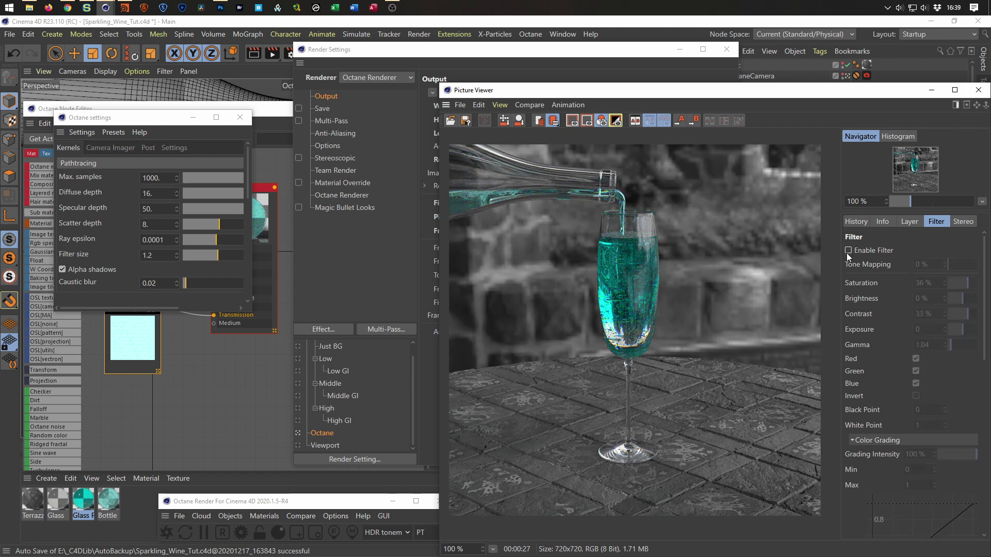
click(978, 90)
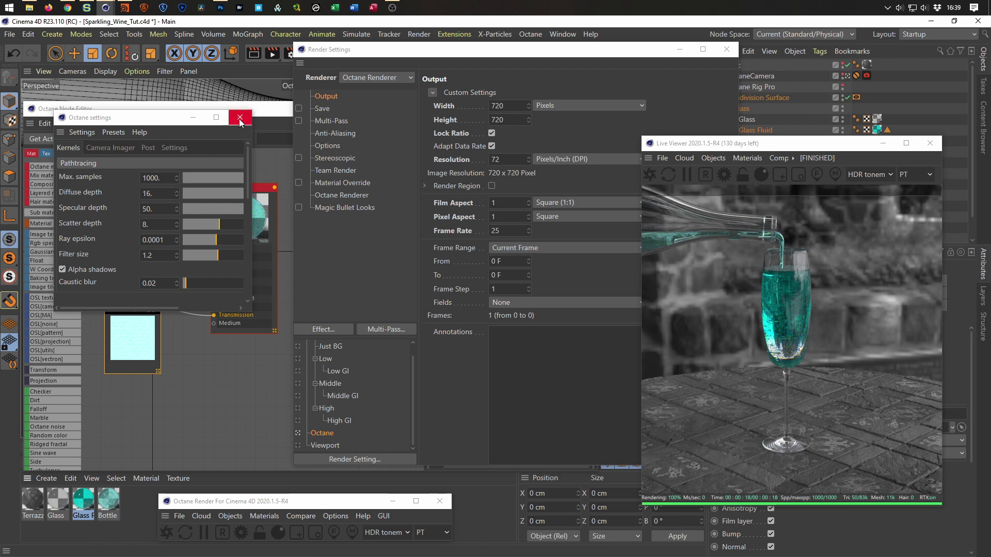
Set the Octane pathtracing kernel's maximum samples to 200 and close both settings windows
click(153, 178)
text(200)
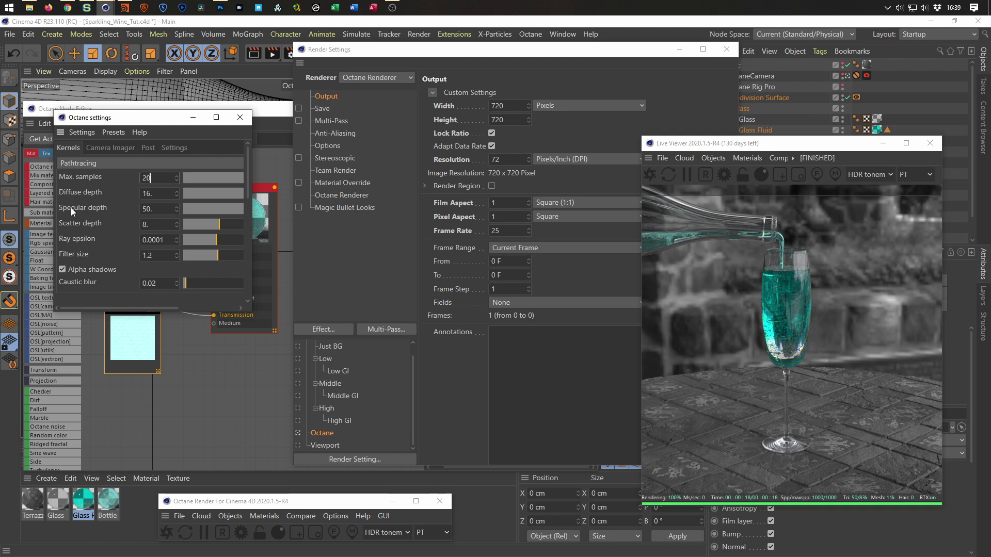
key(Return)
click(248, 123)
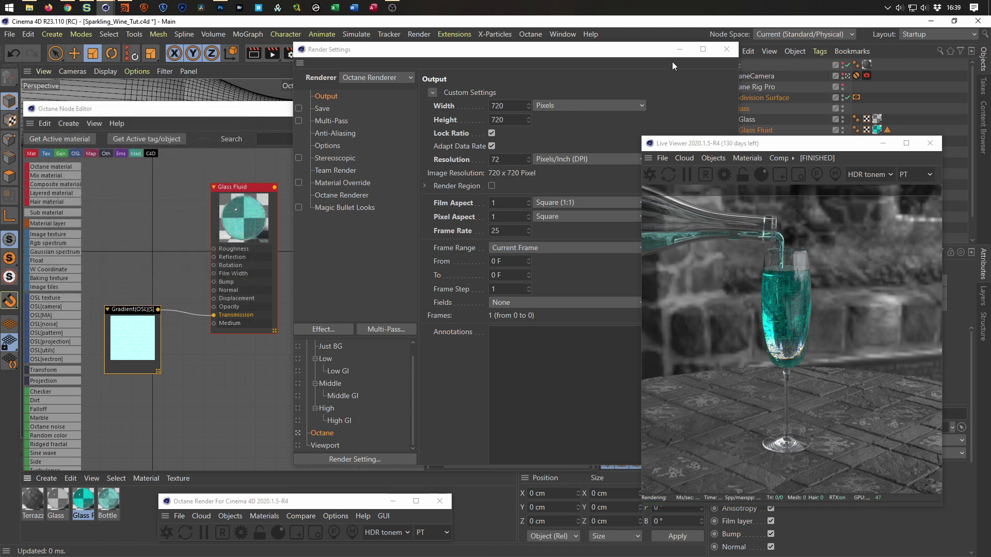
click(727, 49)
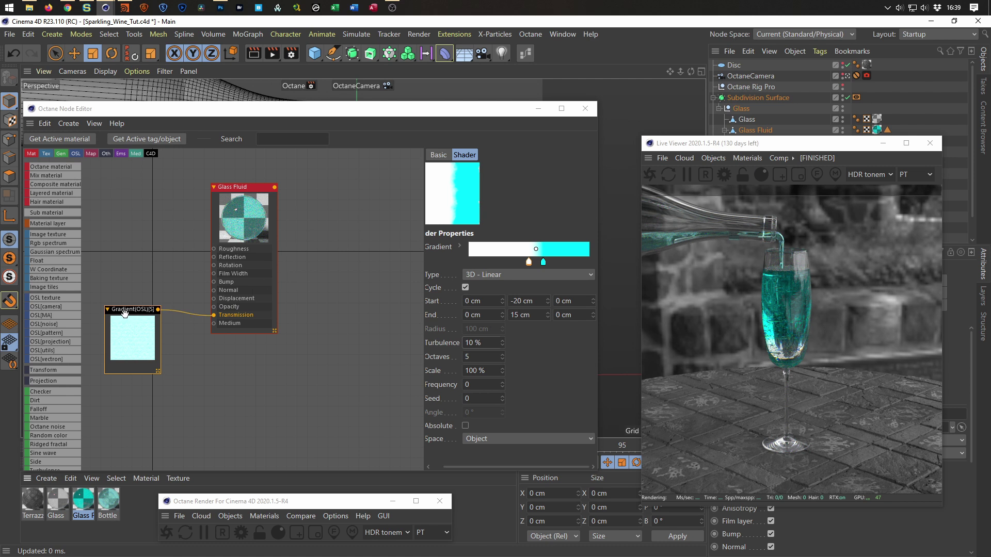
Try red for the cyan knot of the Glass Fluid transmission gradient by setting its hue to 0°
drag(126, 311, 135, 350)
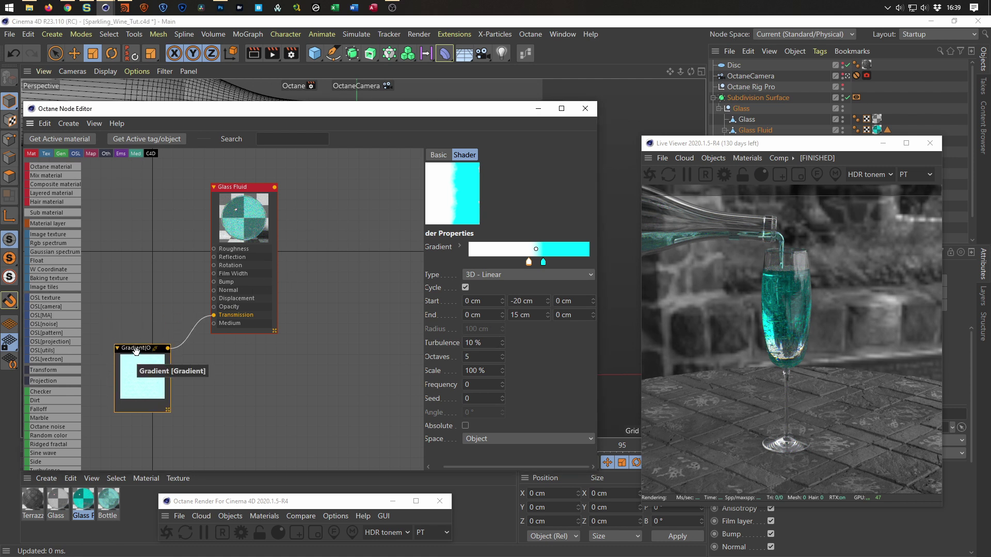
click(543, 262)
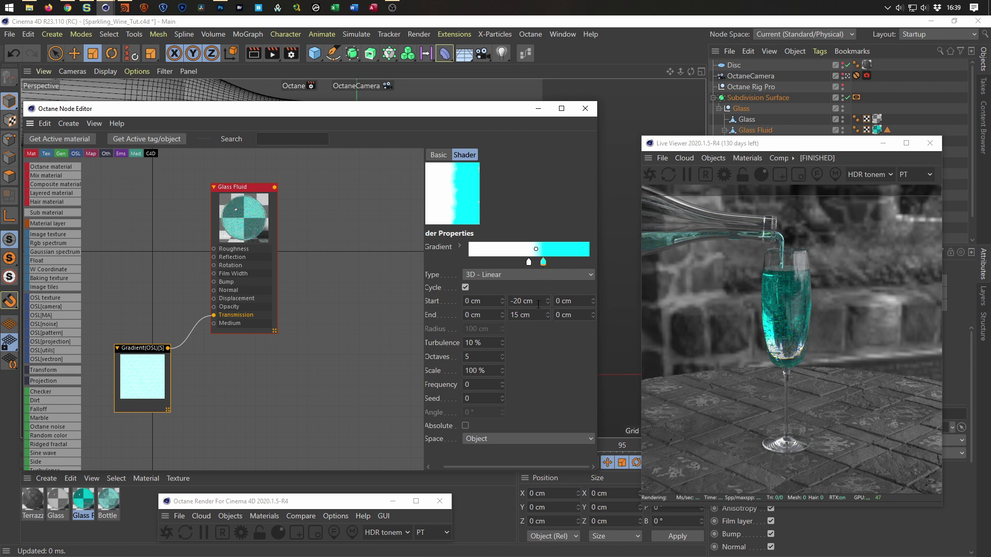
drag(423, 302, 306, 305)
click(354, 246)
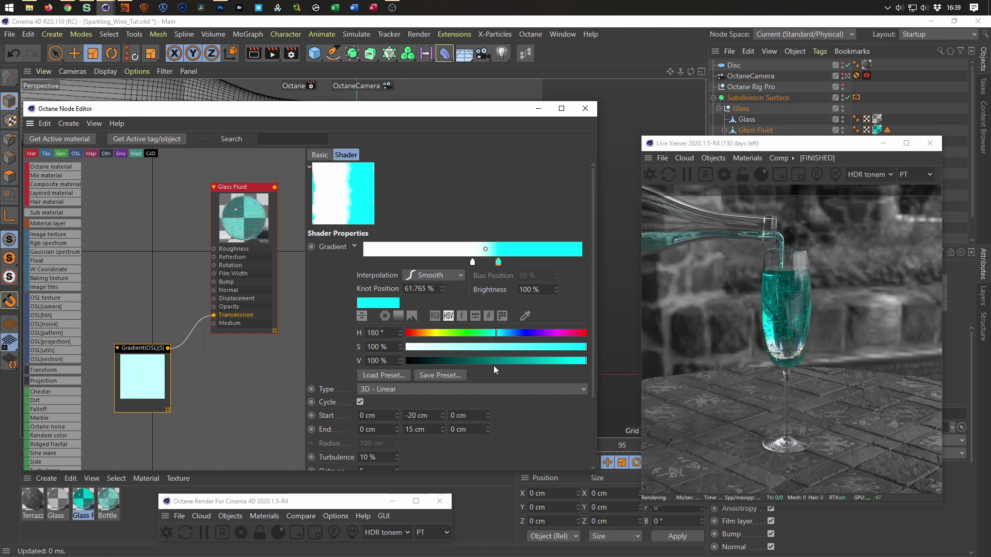
drag(494, 332, 389, 345)
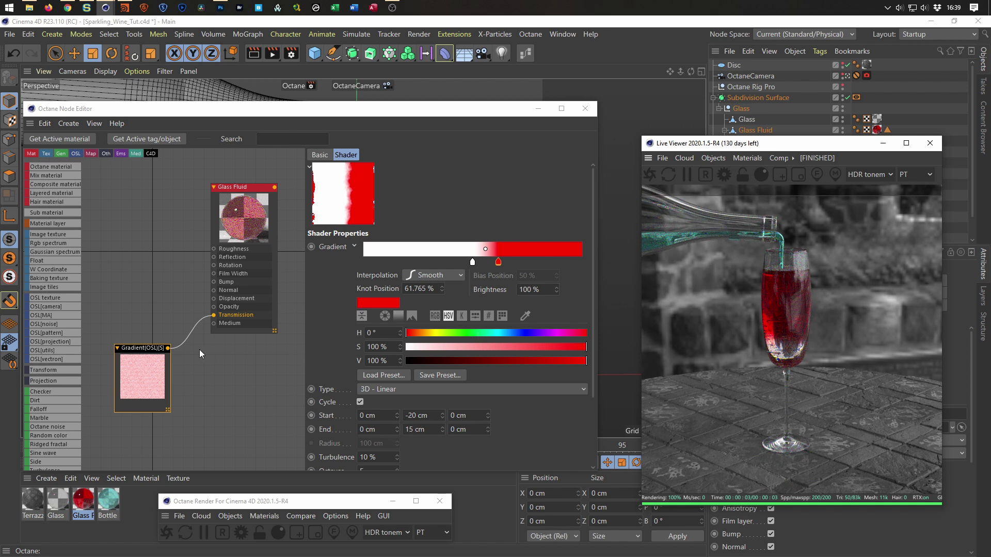
Disconnect the gradient from the Glass Fluid's Transmission to preview the uncoloured fluid, and reconnect it
drag(152, 349, 137, 352)
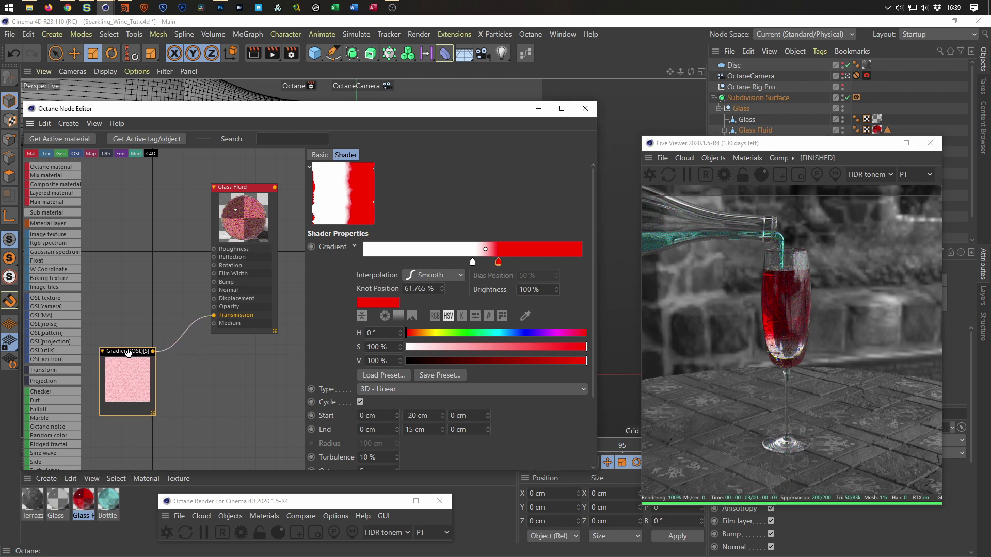
click(191, 326)
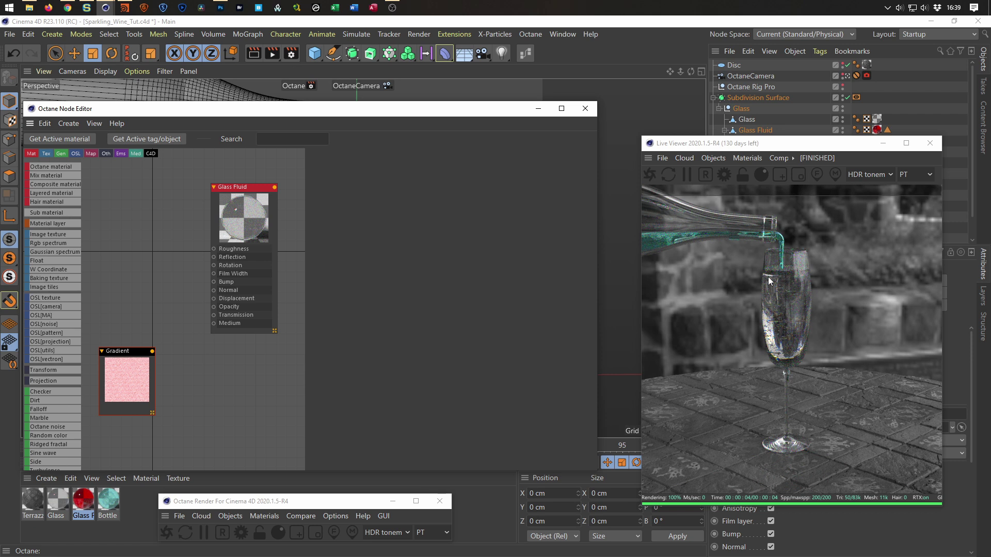
mouse_move(838, 147)
mouse_down()
mouse_move(754, 166)
mouse_move(609, 166)
mouse_move(833, 166)
mouse_up()
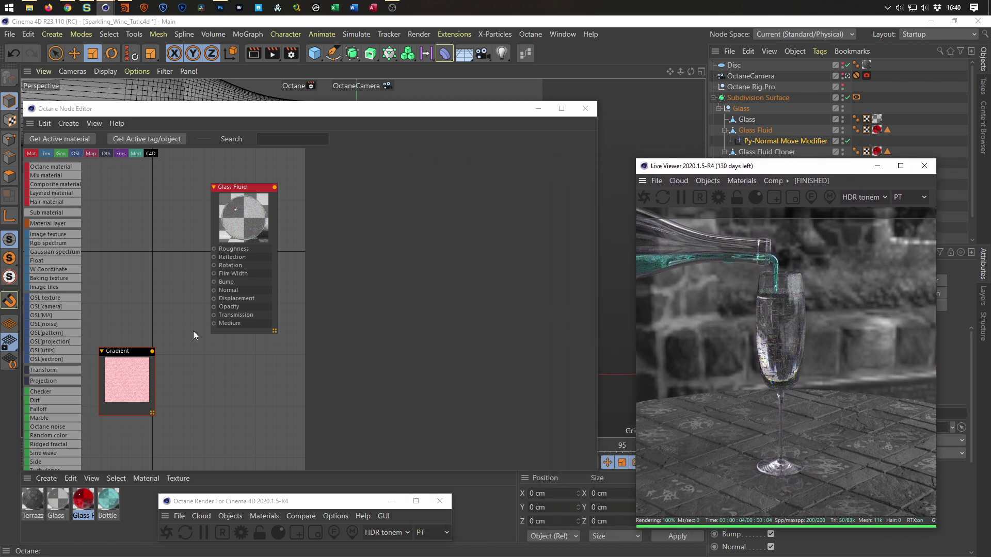
drag(151, 351, 214, 315)
Set the hue of the gradient's red knot to 180°
click(119, 351)
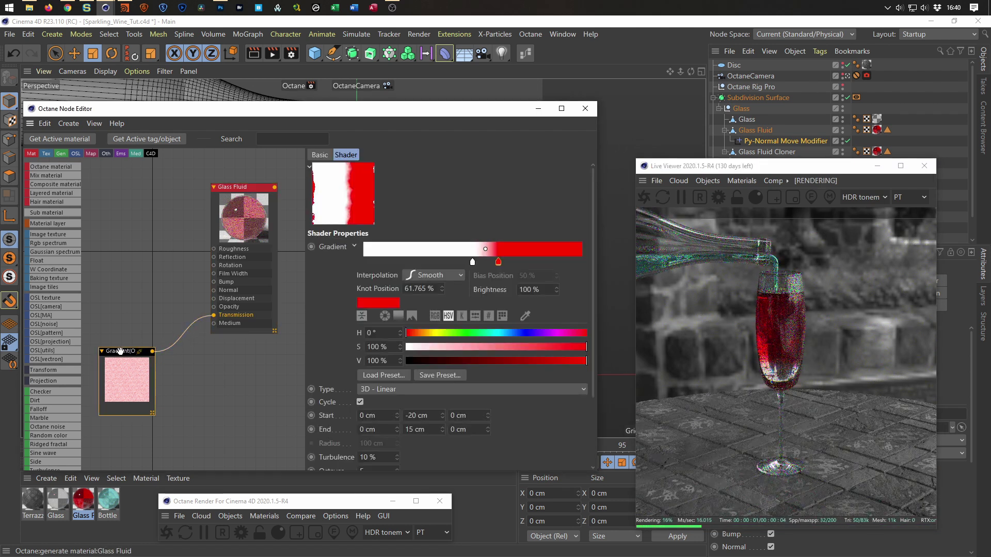
click(371, 333)
text(180)
key(Return)
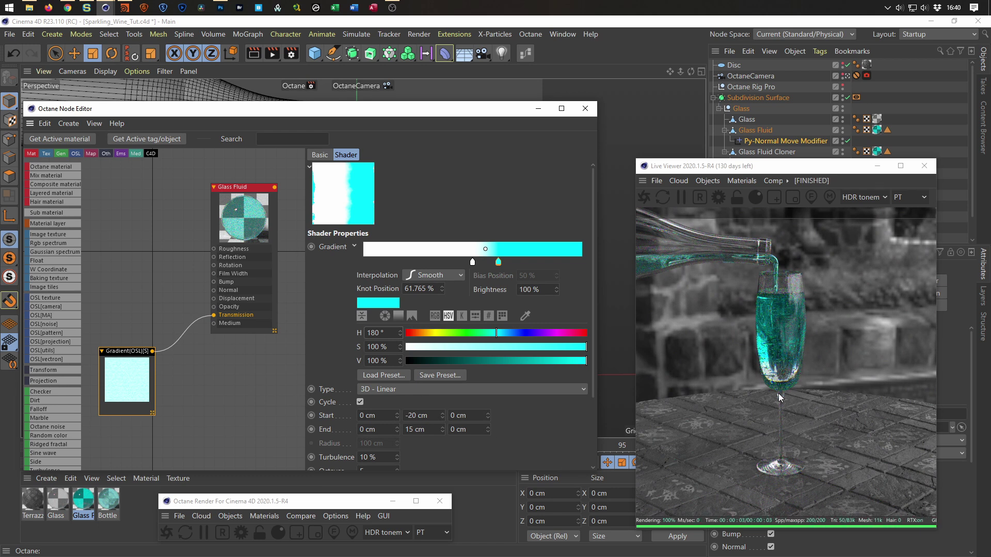
Switch to the browser to examine the finished sparkling wine picture, and return to Cinema 4D
click(67, 8)
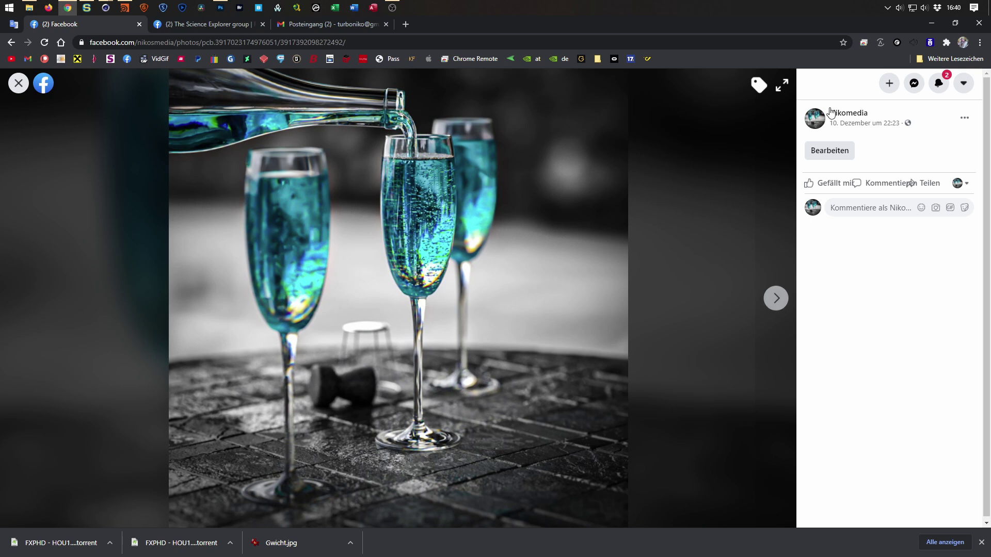
click(933, 24)
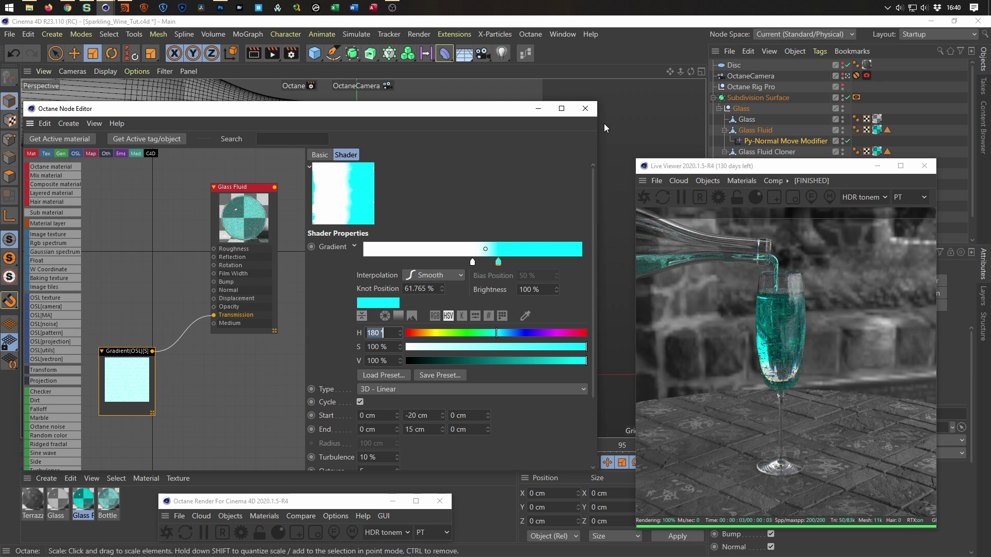
Close the node editor and Live Viewer, and solo the Glass Fluid object in the viewport
click(592, 113)
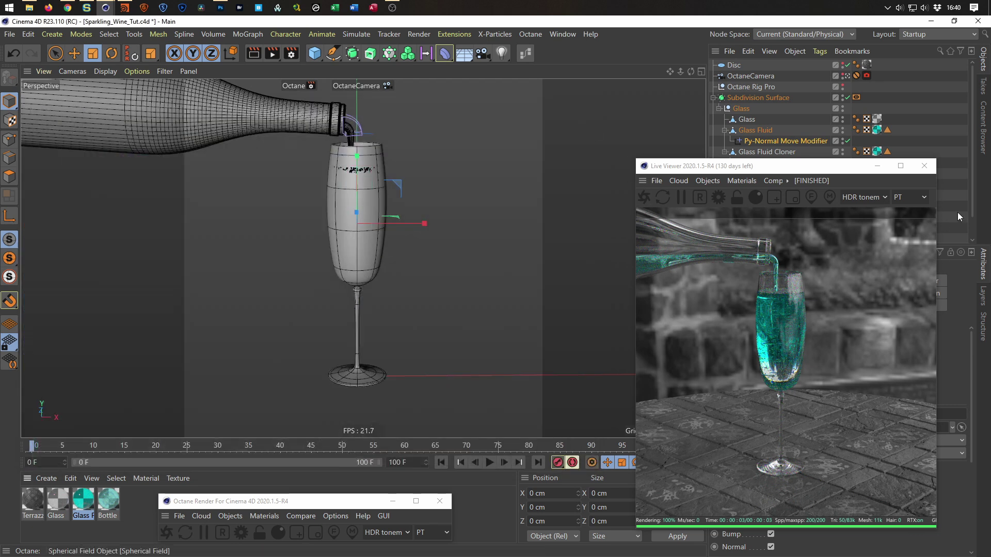
click(930, 171)
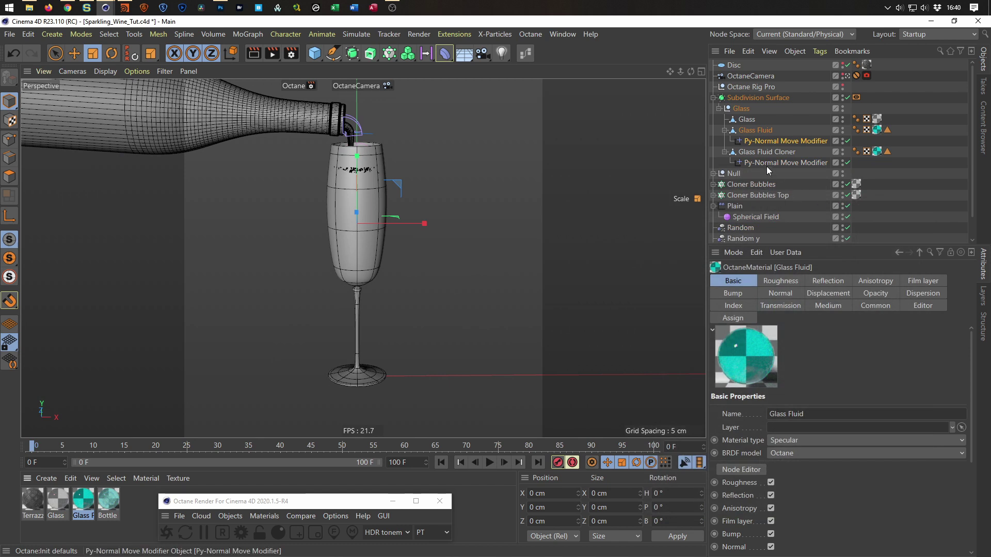
click(744, 131)
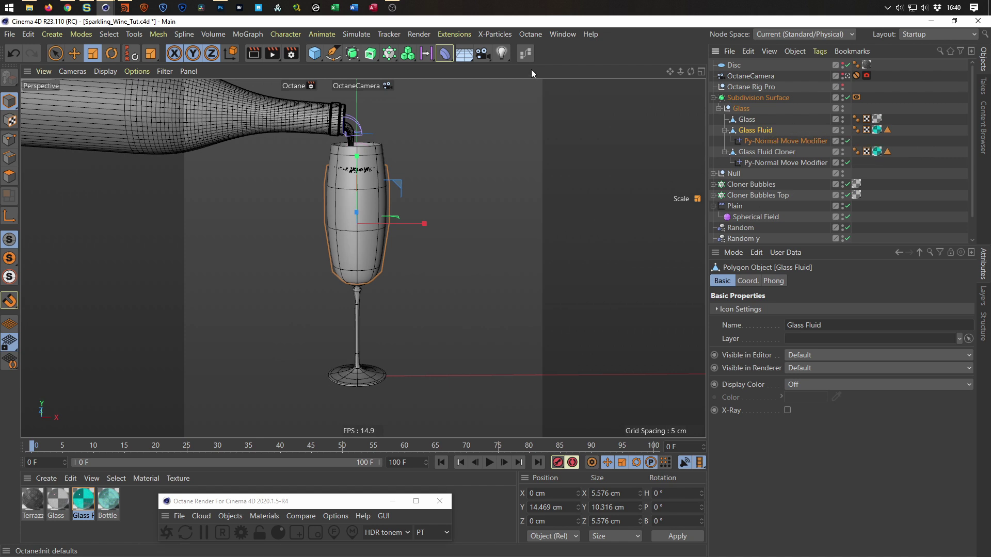
click(8, 258)
alt+drag(337, 266, 358, 249)
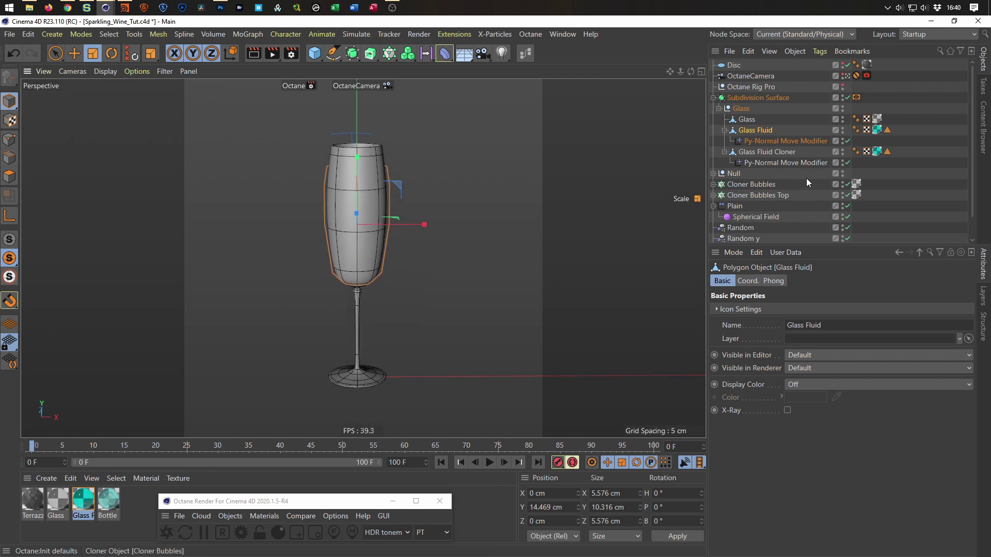
Disable the Subdivision Surface and leave the Octane camera to view the fluid mesh's top surface
click(847, 97)
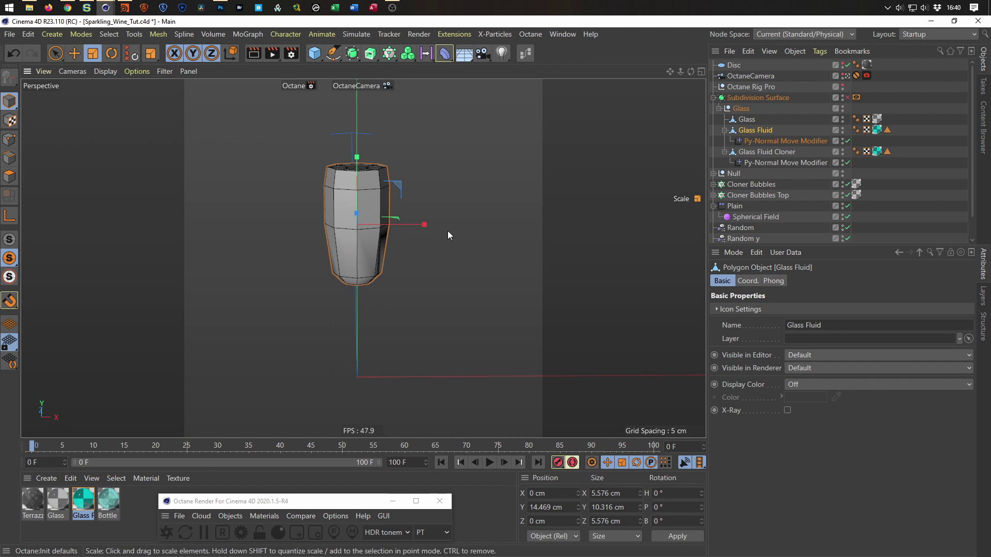
click(847, 76)
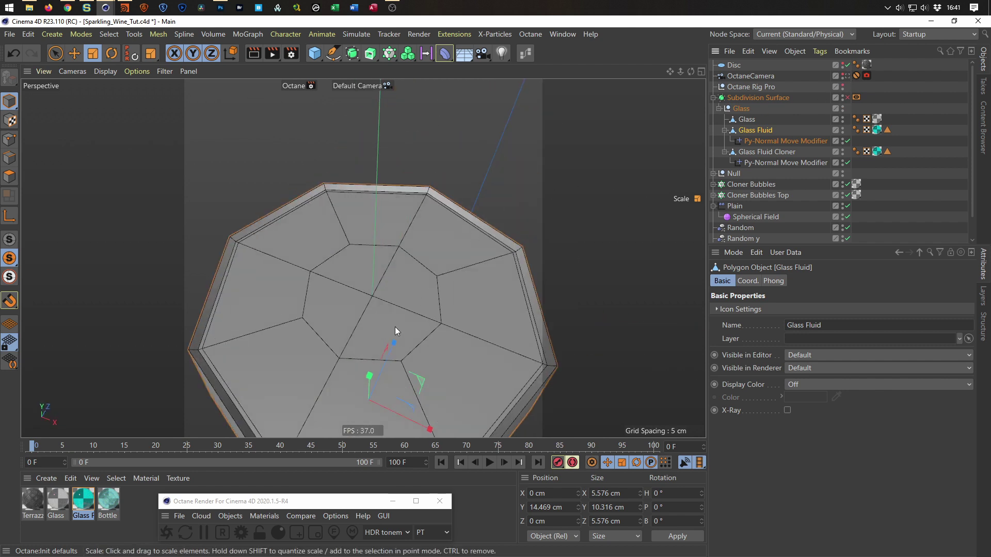
Examine the whole Glass Fluid mesh down to its underside, and turn off viewport solo
scroll(394, 327, down, 5)
alt+drag(357, 330, 369, 387)
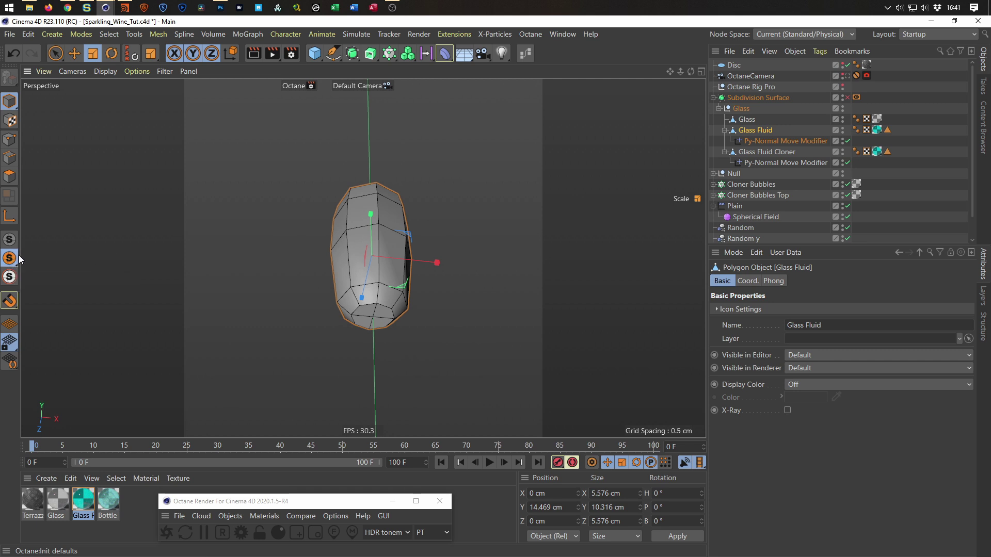
click(9, 239)
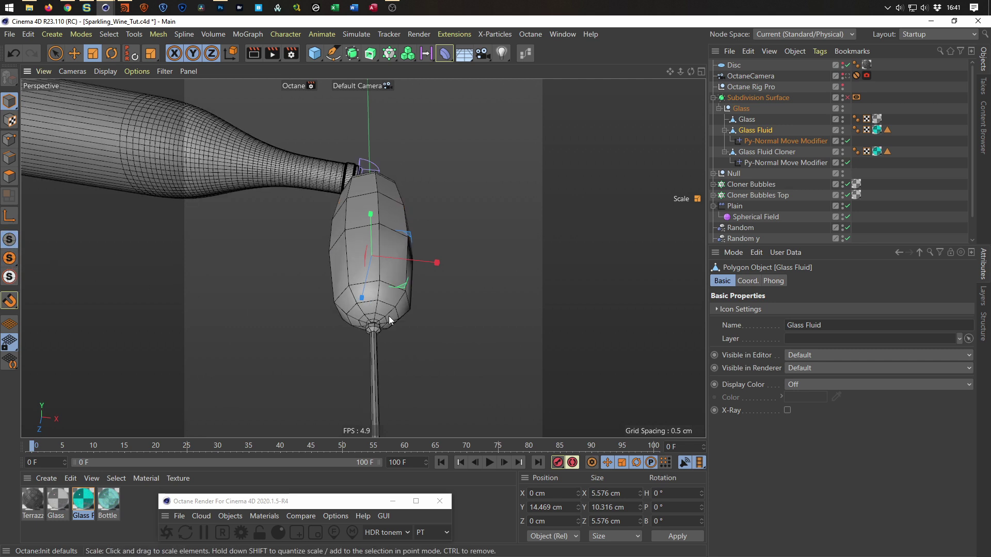
Hide the Subdivision Surface in the viewport while forcing its Glass and Glass Fluid meshes to be visible
click(842, 98)
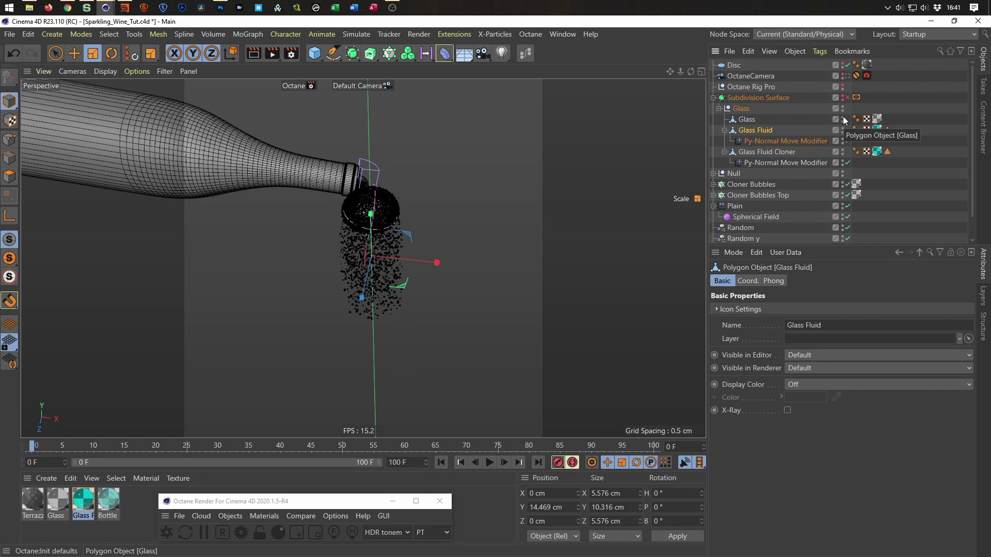
click(843, 118)
click(843, 129)
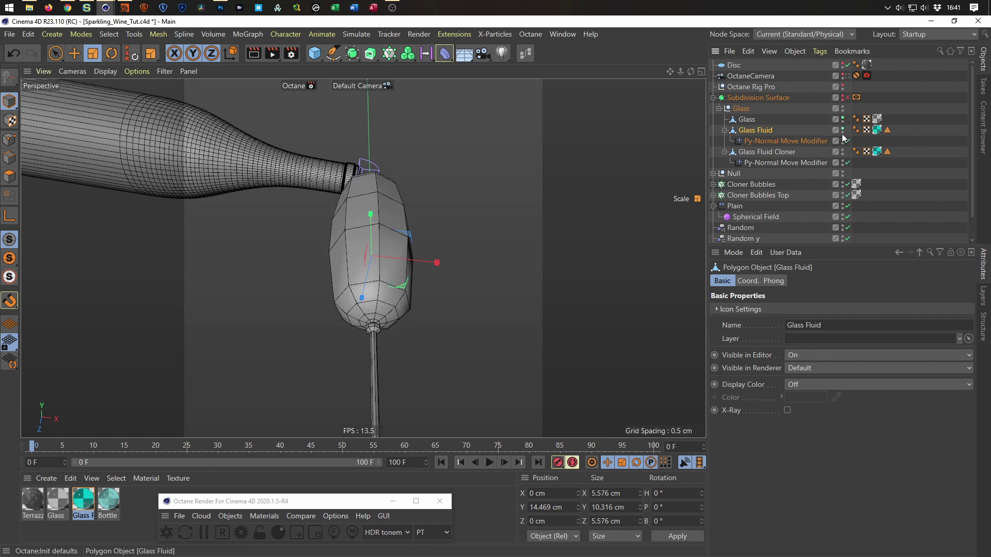
Examine the bottom of the fluid inside the glass bowl in the Front view, and return to the Perspective view
middle_click(457, 326)
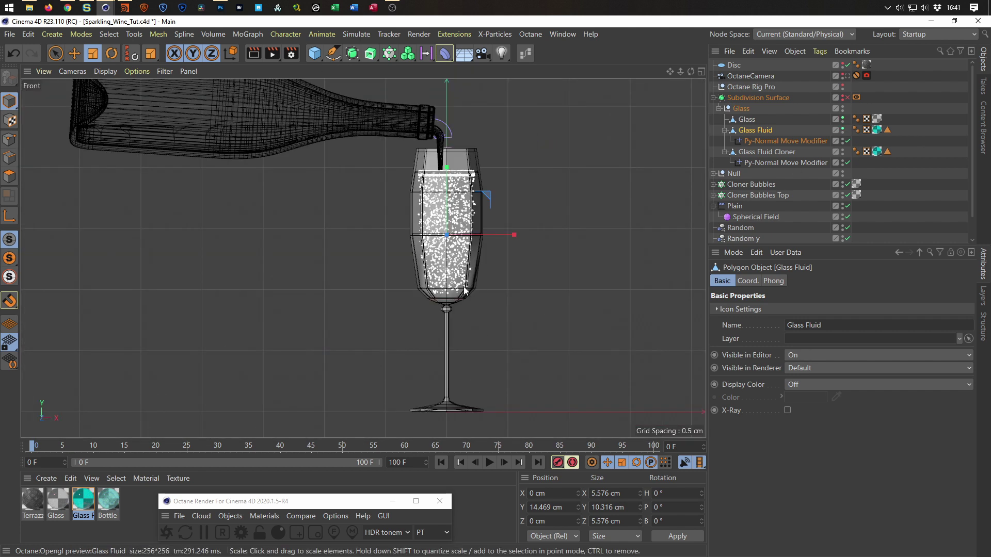
scroll(464, 291, up, 10)
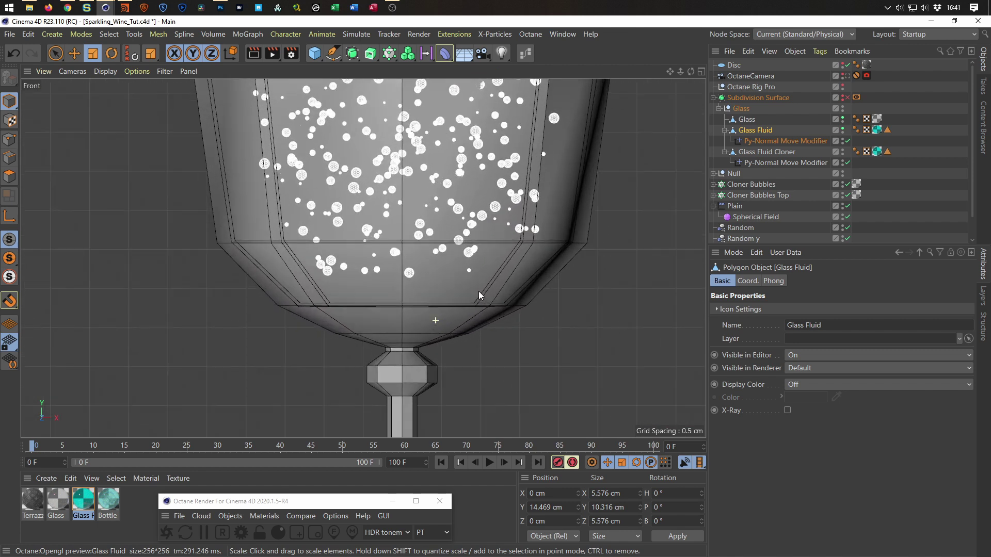
scroll(479, 295, up, 1)
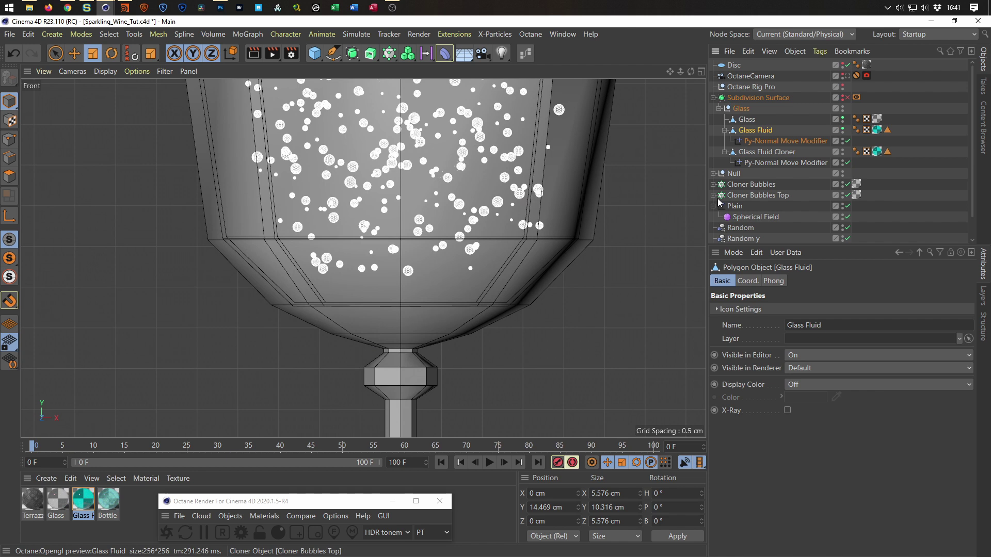
middle_click(565, 307)
middle_click(276, 240)
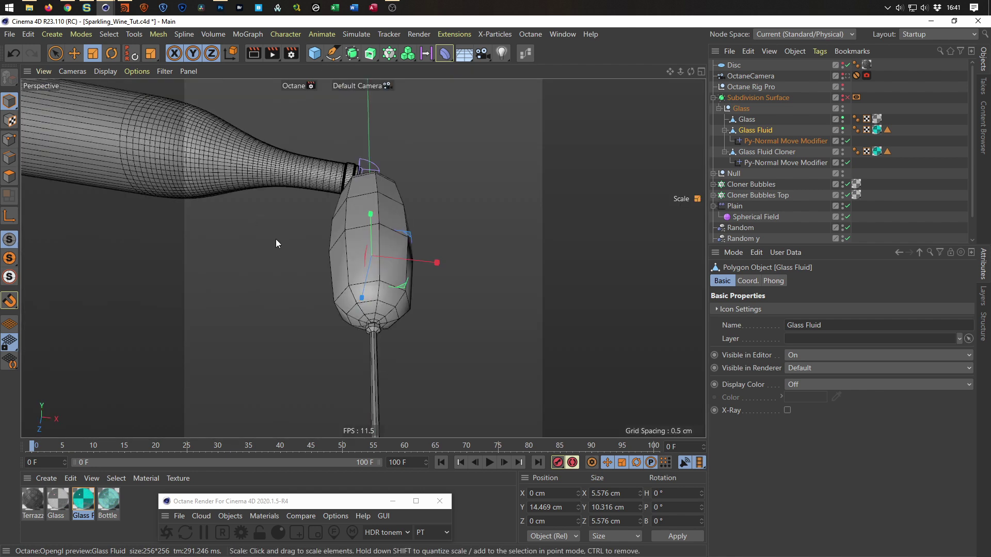
Hide the Glass mesh and select the centre point on the underside of Glass Fluid using Live Selection in point mode
click(10, 176)
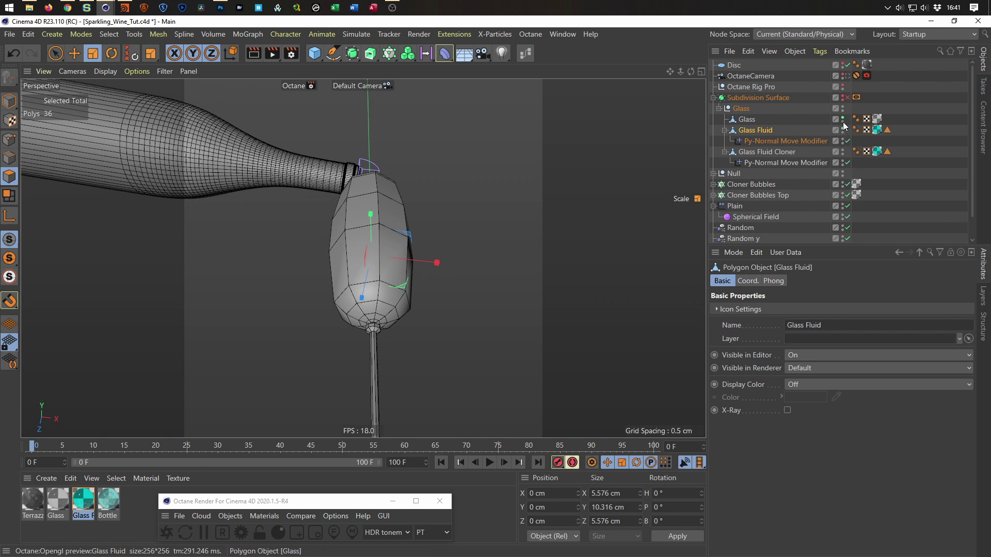
key(ctrl+a)
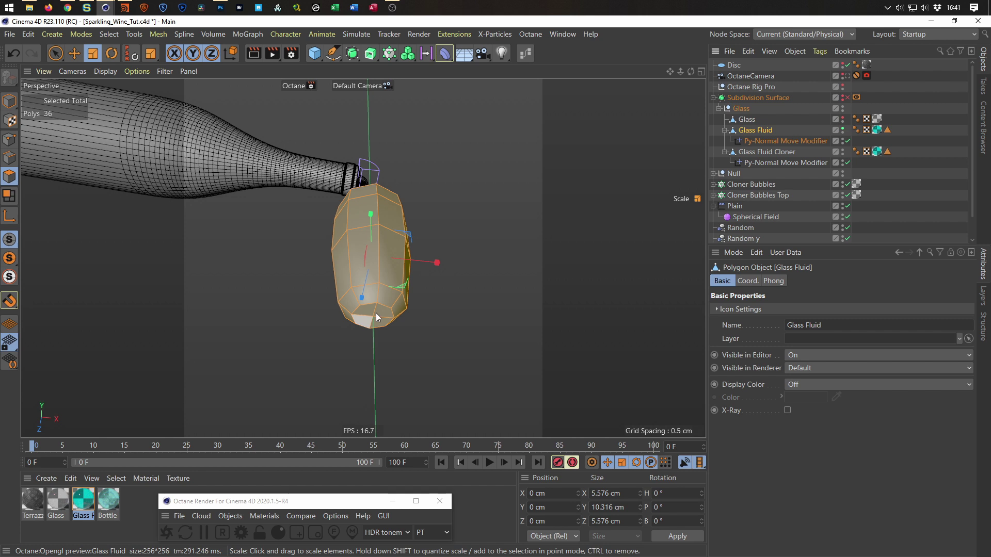
scroll(376, 313, up, 5)
key(u)
key(l)
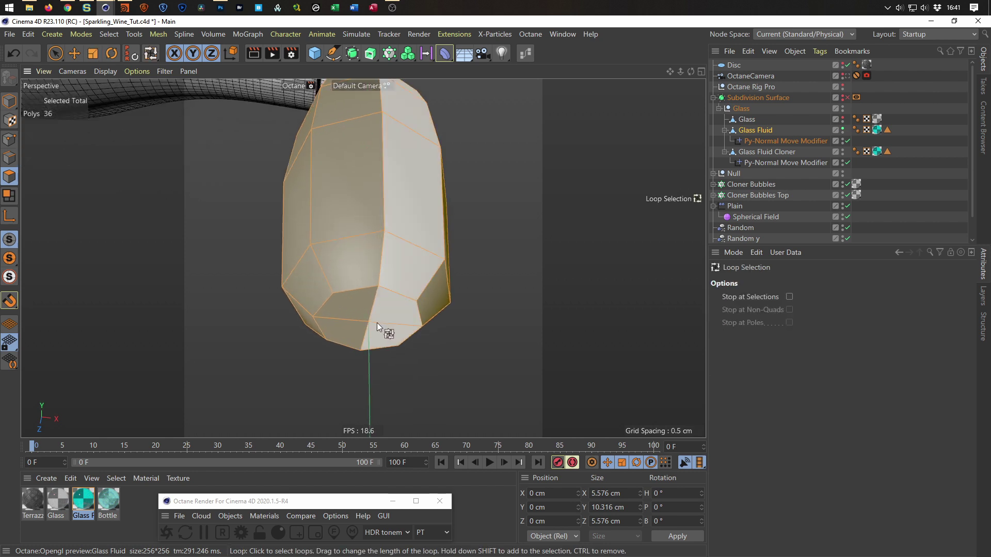
click(7, 144)
key(9)
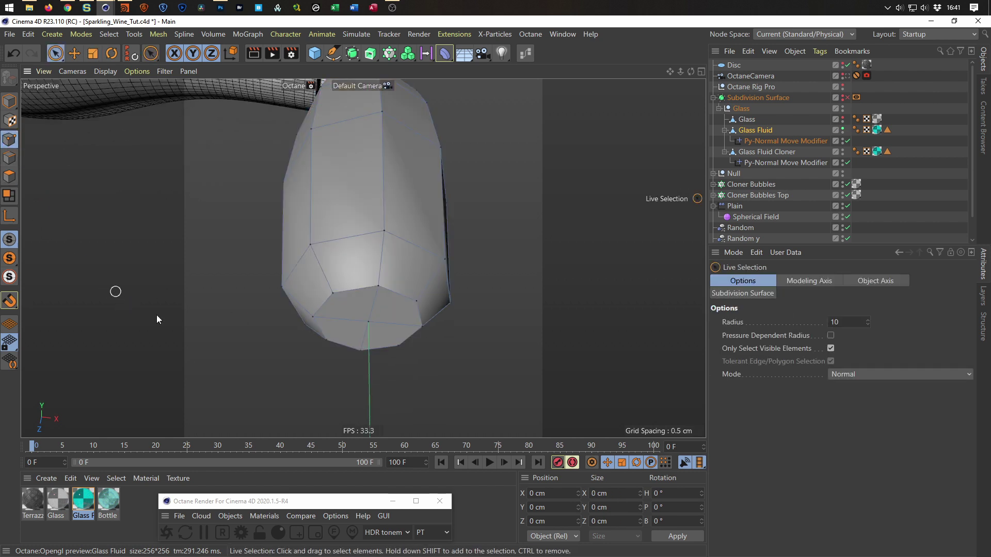
click(371, 323)
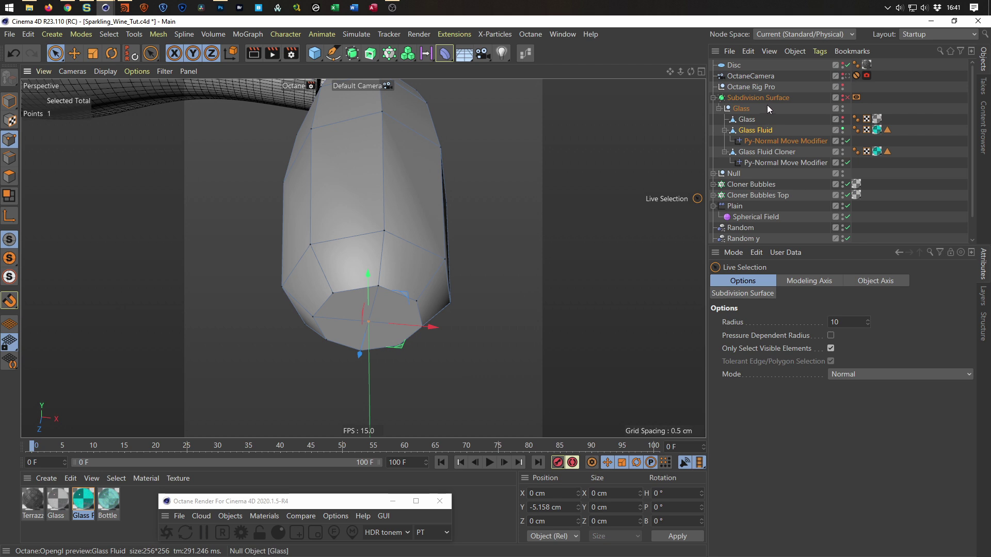
Re-enable the Subdivision Surface, show the glass again, and lower the selected bottom point to about Y -5.589 cm in the Front view
click(847, 98)
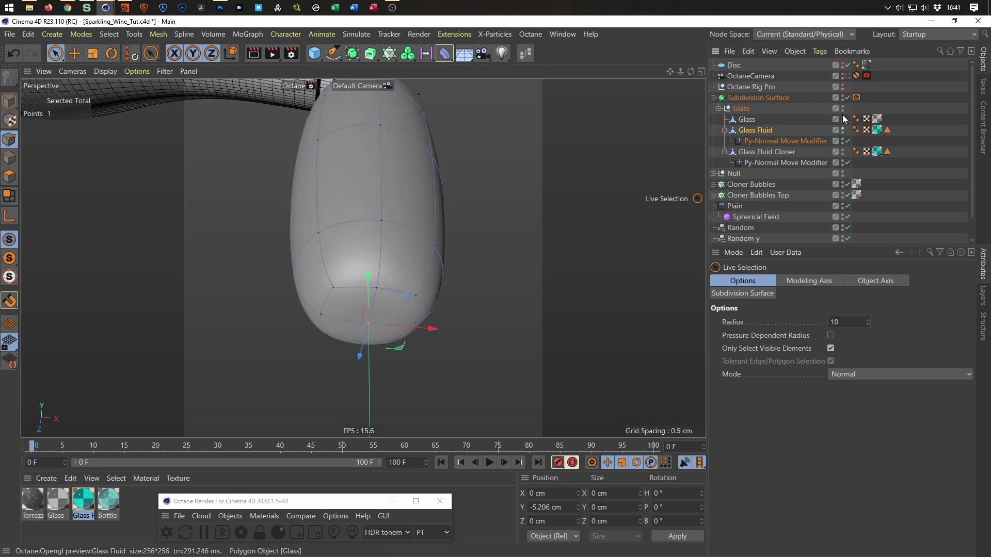
click(842, 117)
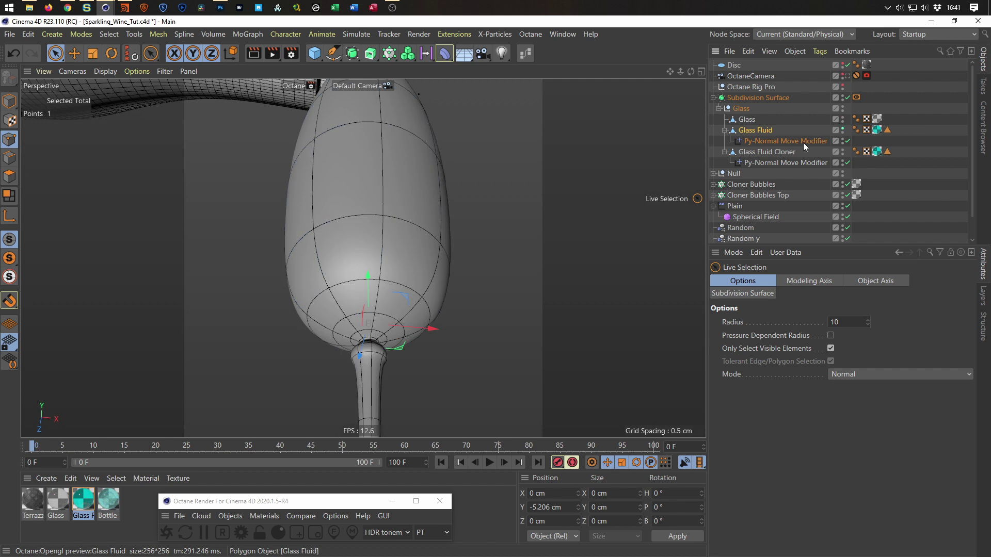
middle_click(471, 292)
middle_click(472, 335)
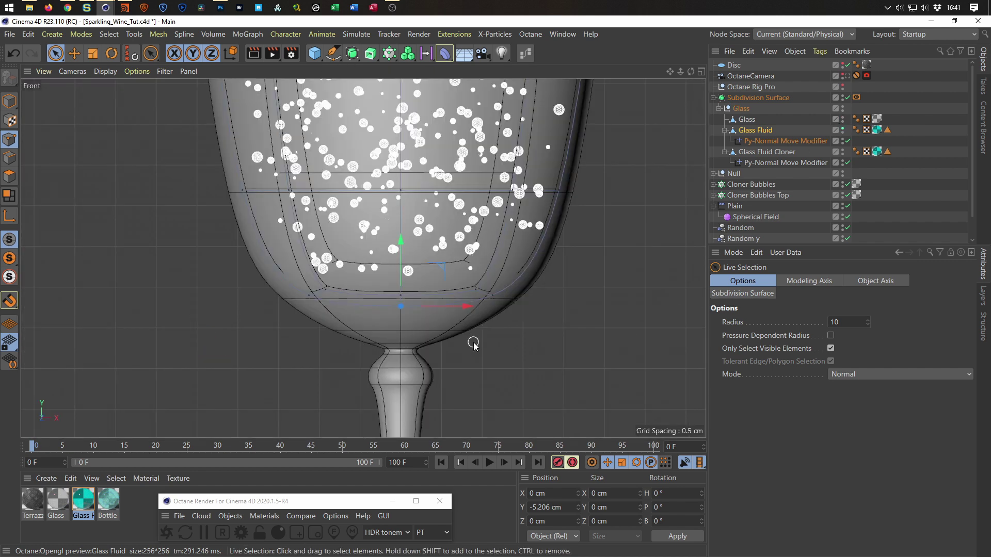
drag(400, 240, 395, 310)
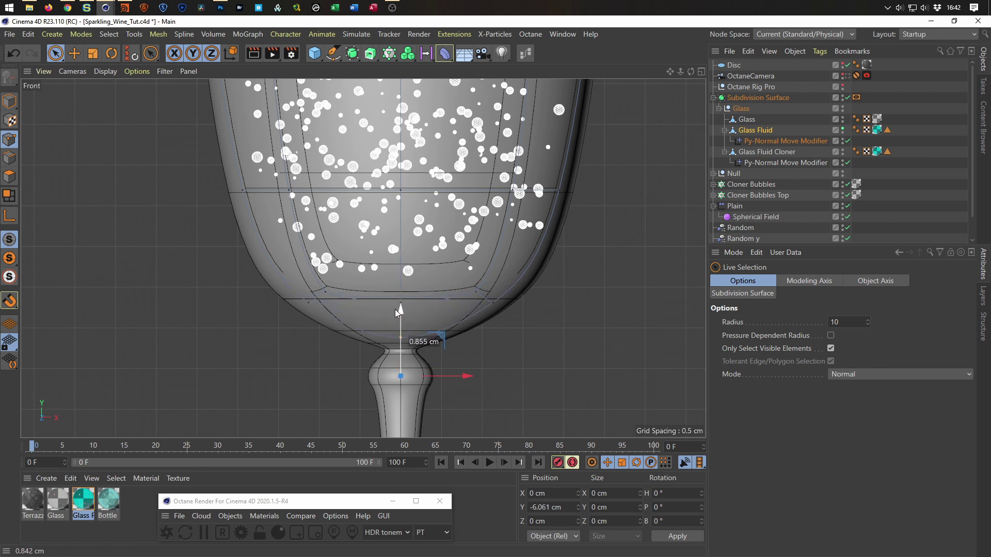
drag(395, 309, 395, 309)
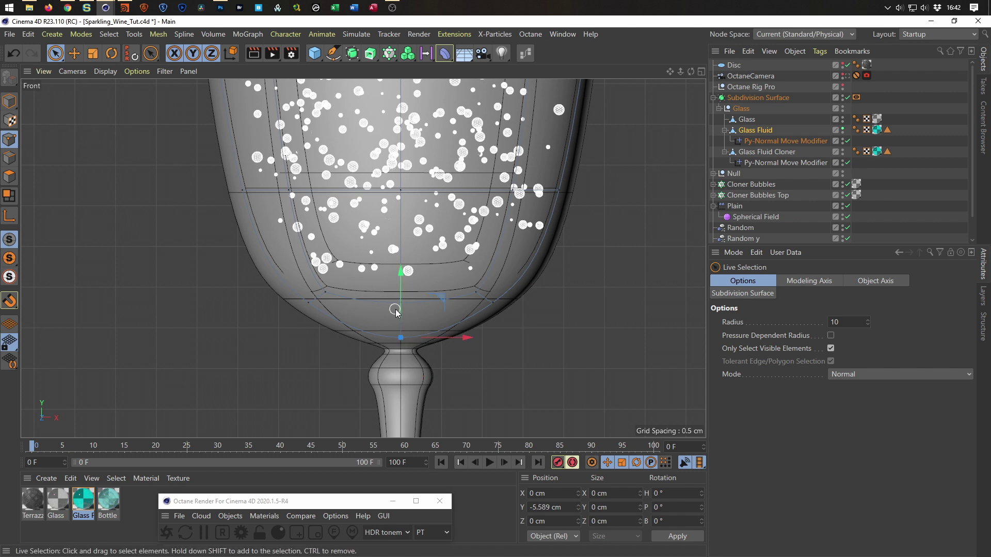
Look through OctaneCamera in the Perspective view and render the scene in the Live Viewer, placed clear of the glass
middle_click(487, 301)
middle_click(305, 184)
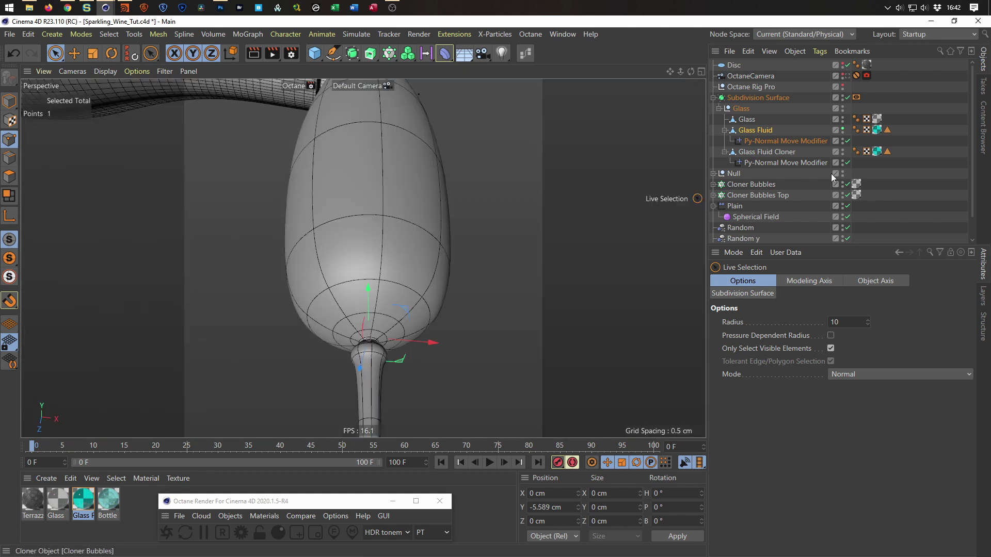
click(846, 75)
click(848, 77)
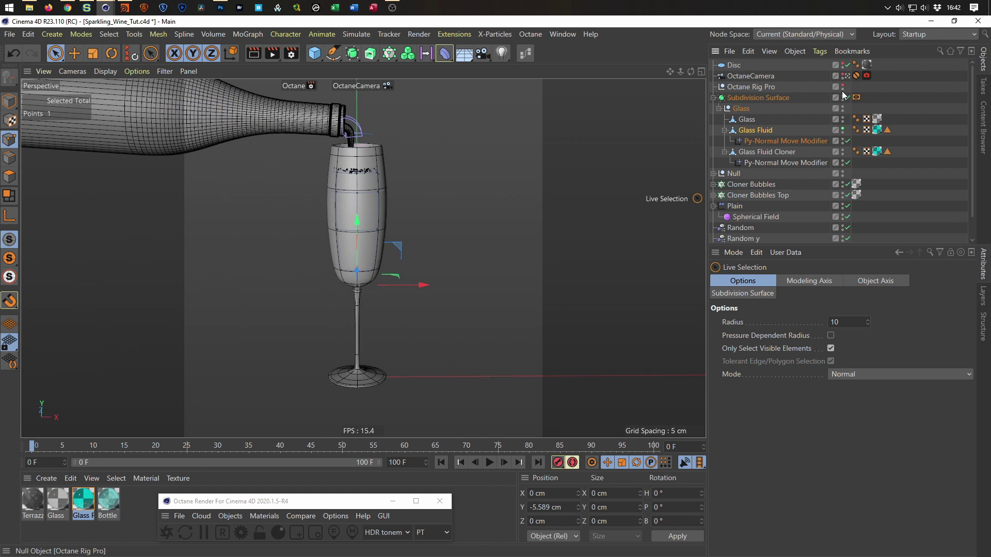
click(167, 532)
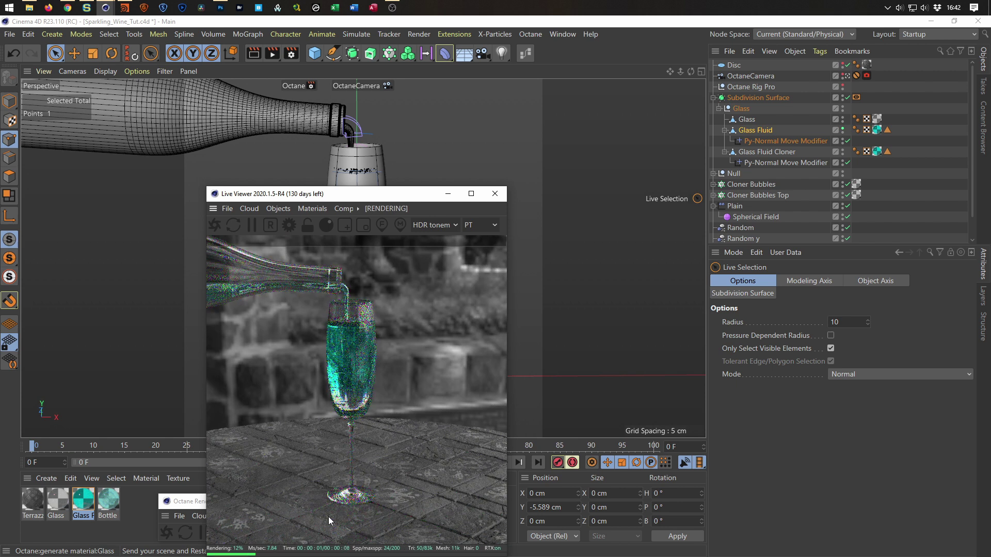
drag(390, 196, 816, 184)
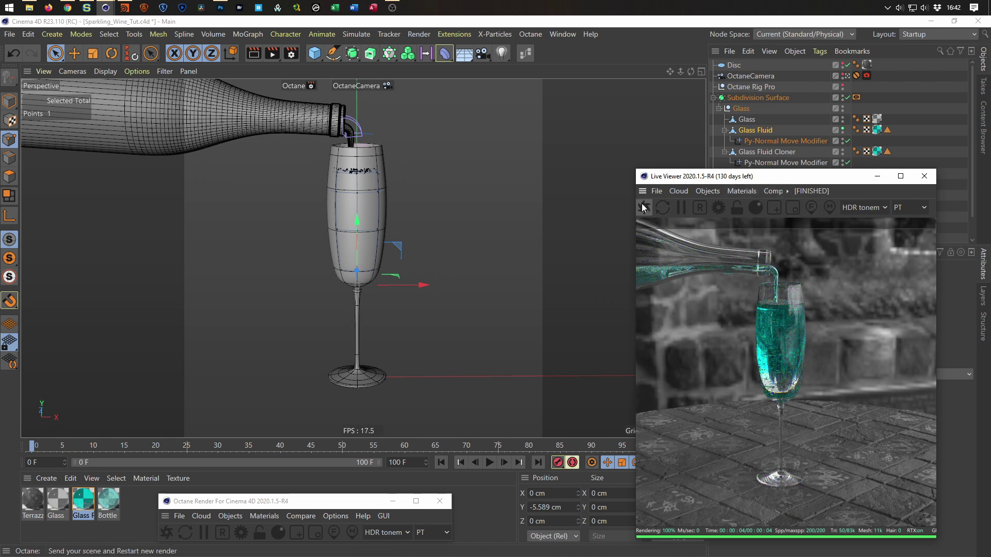
Enlarge and reposition the Live Viewer window, and make sure its Check Camera option is off
drag(636, 217, 538, 221)
drag(687, 175, 691, 147)
click(715, 163)
click(729, 212)
drag(730, 153, 750, 156)
click(732, 168)
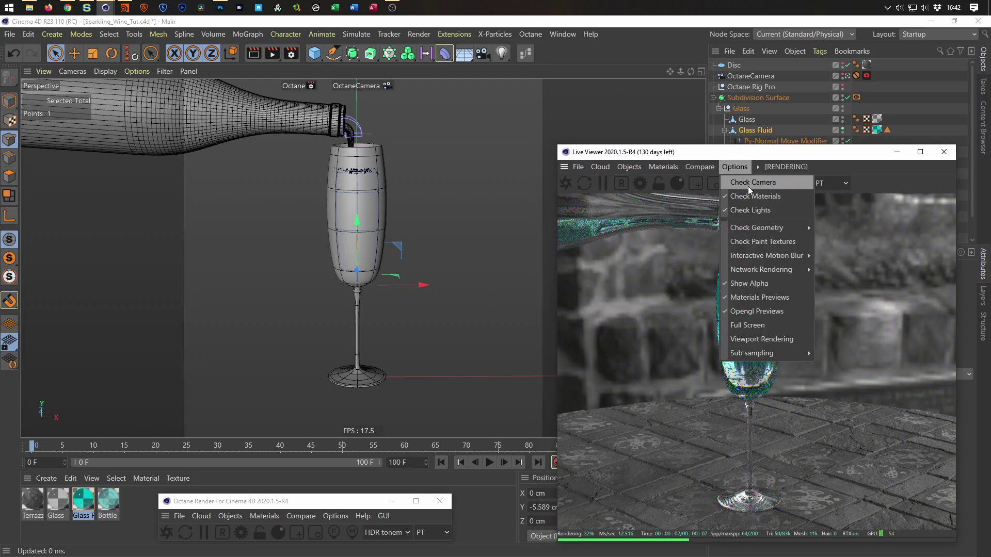
click(742, 158)
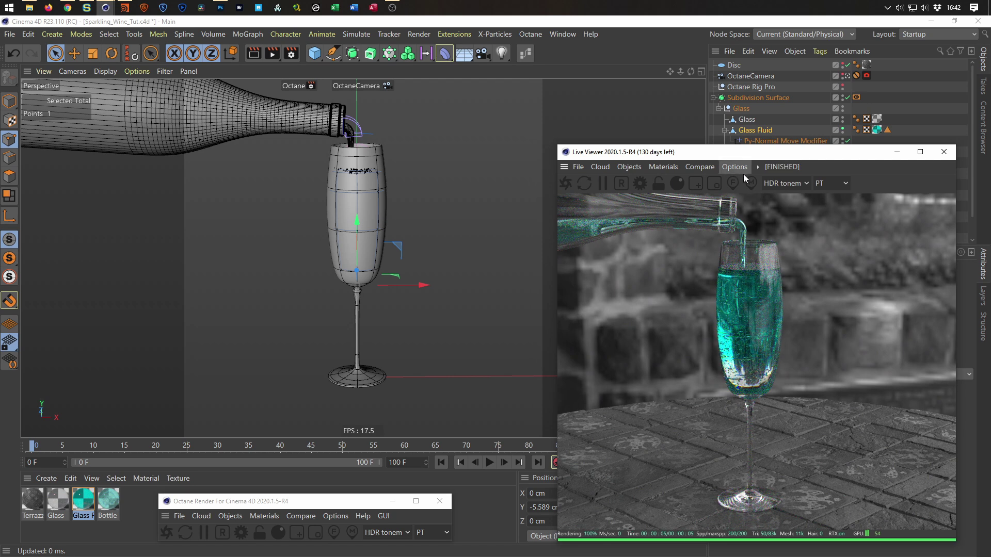
Leave OctaneCamera and adjust the selected bottom point of the fluid to about Y -5.523 cm in the Front view
click(848, 76)
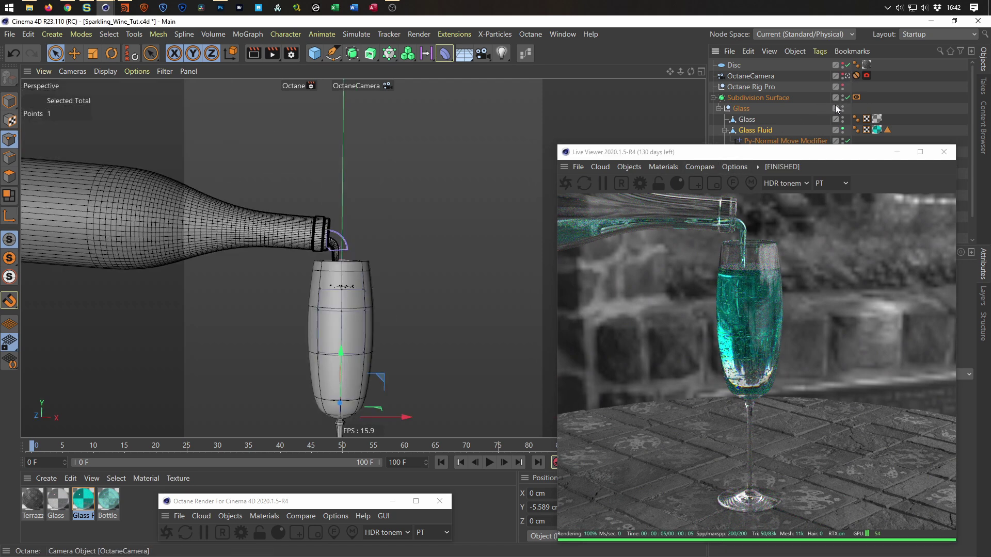
scroll(394, 324, up, 8)
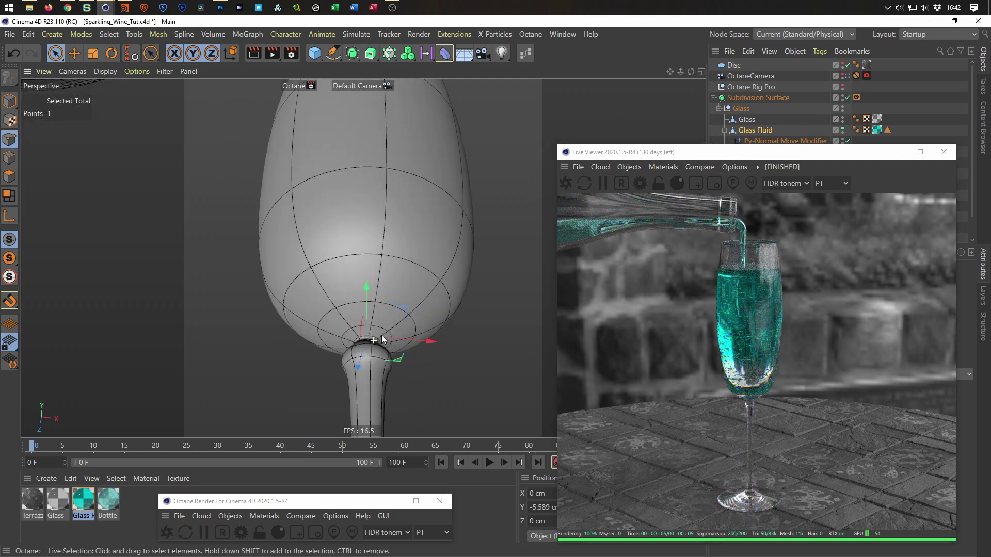
scroll(396, 321, up, 3)
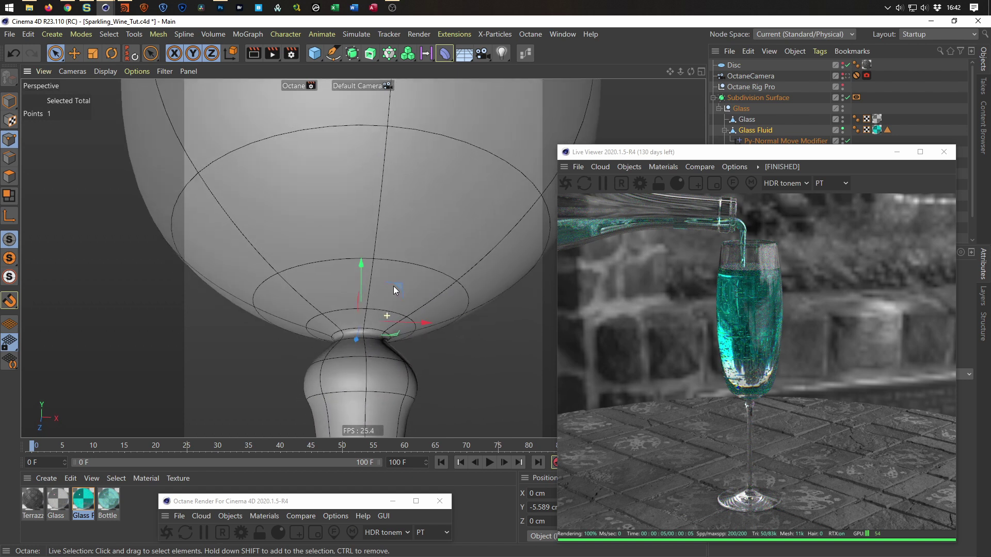
middle_click(392, 290)
middle_click(384, 289)
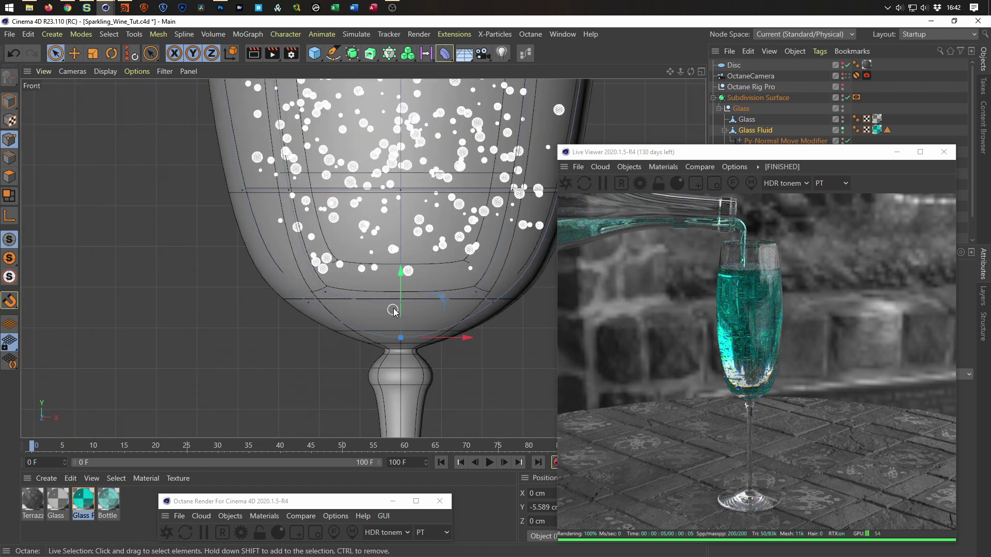
scroll(378, 297, up, 3)
drag(355, 267, 369, 209)
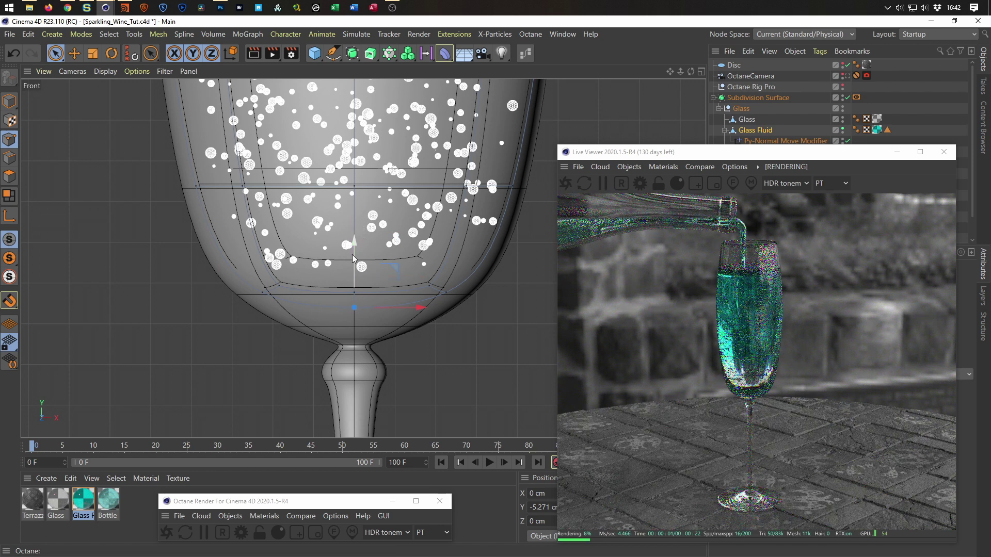
drag(355, 244, 343, 289)
Examine the adjusted bottom of the fluid inside the glass from the Right view
middle_click(343, 291)
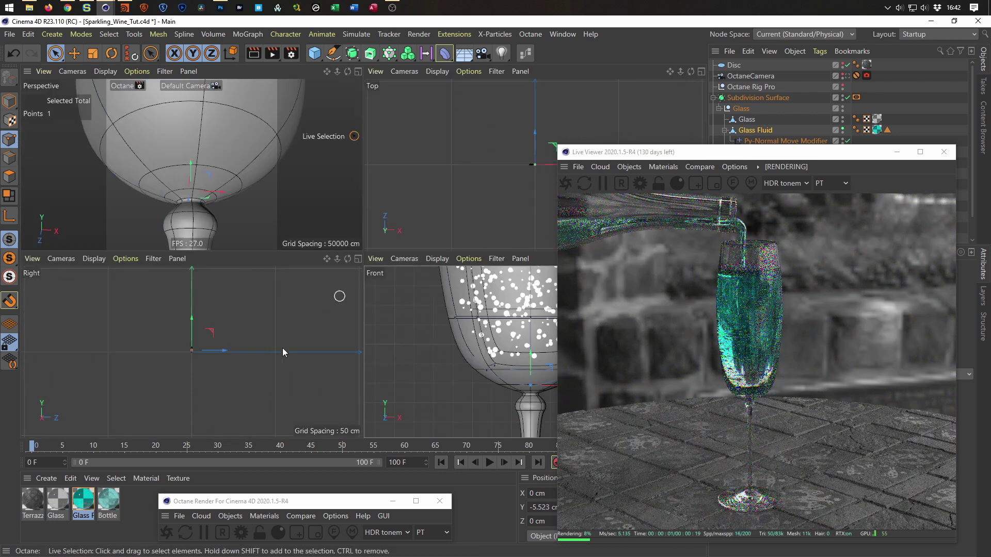
middle_click(273, 351)
scroll(386, 244, up, 10)
scroll(324, 302, up, 12)
alt+middle_drag(329, 310, 342, 275)
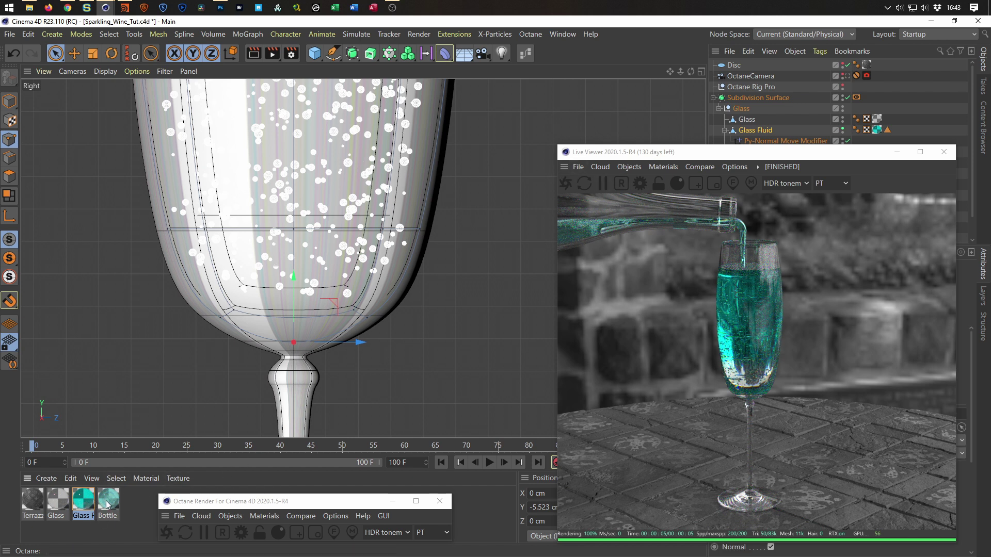
Open the Glass material in the Octane Node Editor and set its Dispersion_coefficient_B to about 0.014
click(65, 502)
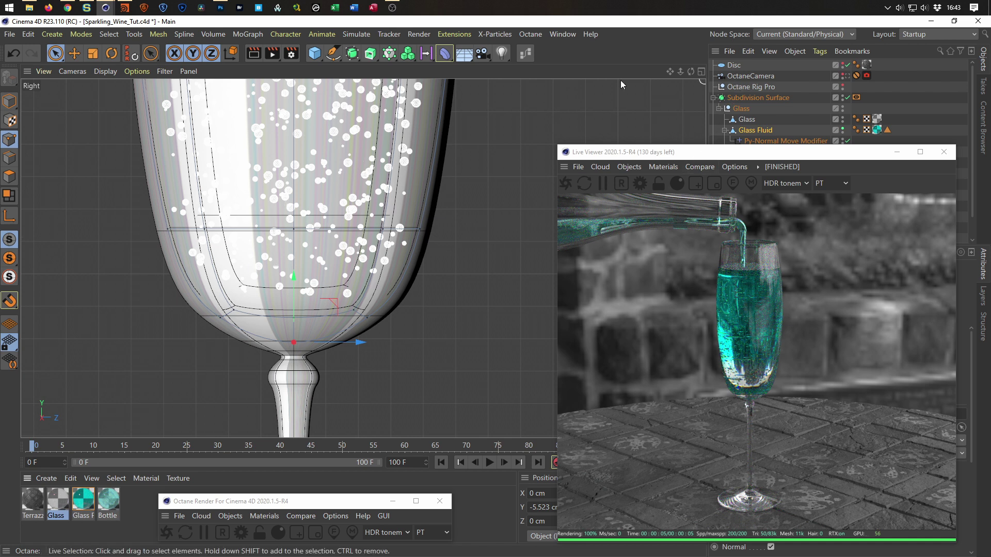
click(531, 57)
drag(511, 200, 307, 144)
click(212, 230)
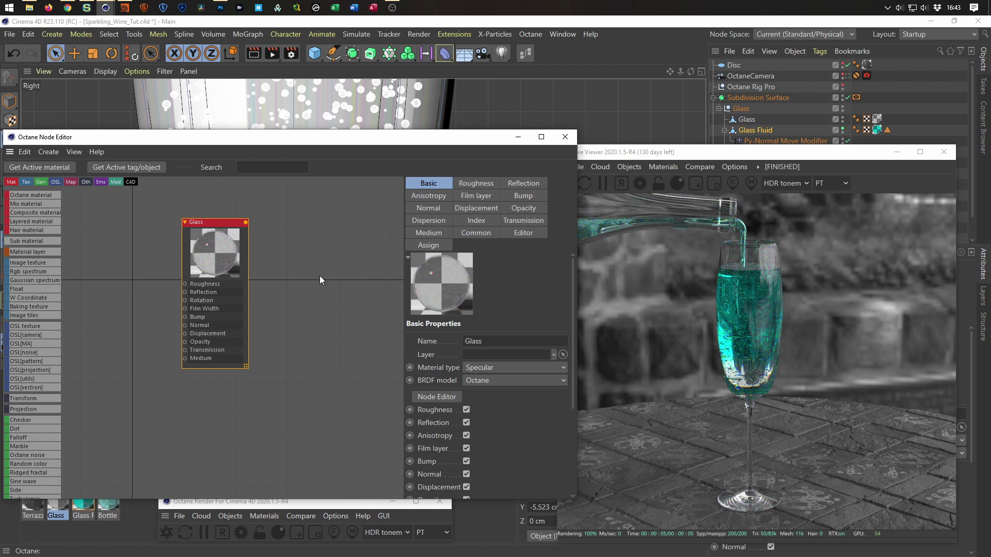
click(439, 221)
drag(542, 338, 532, 342)
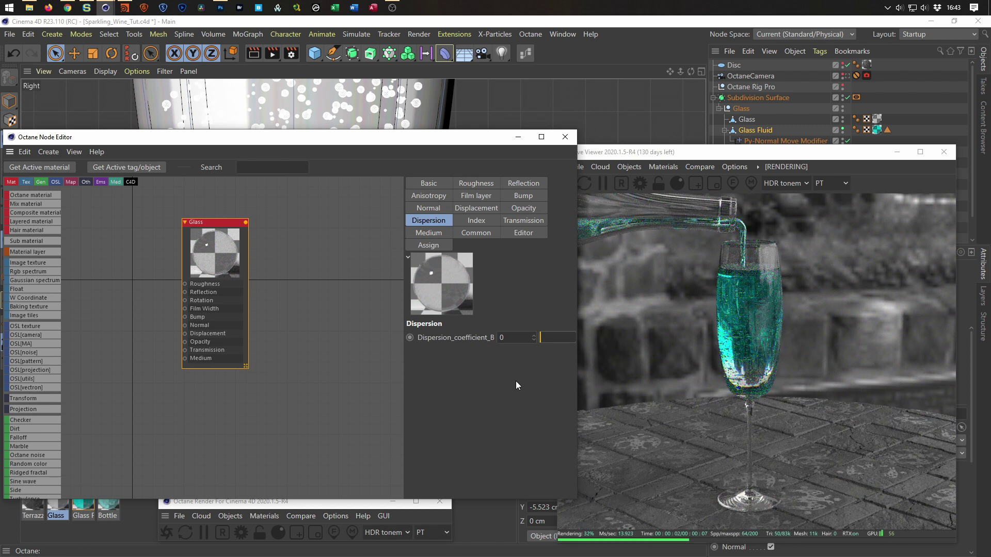
drag(538, 340, 544, 339)
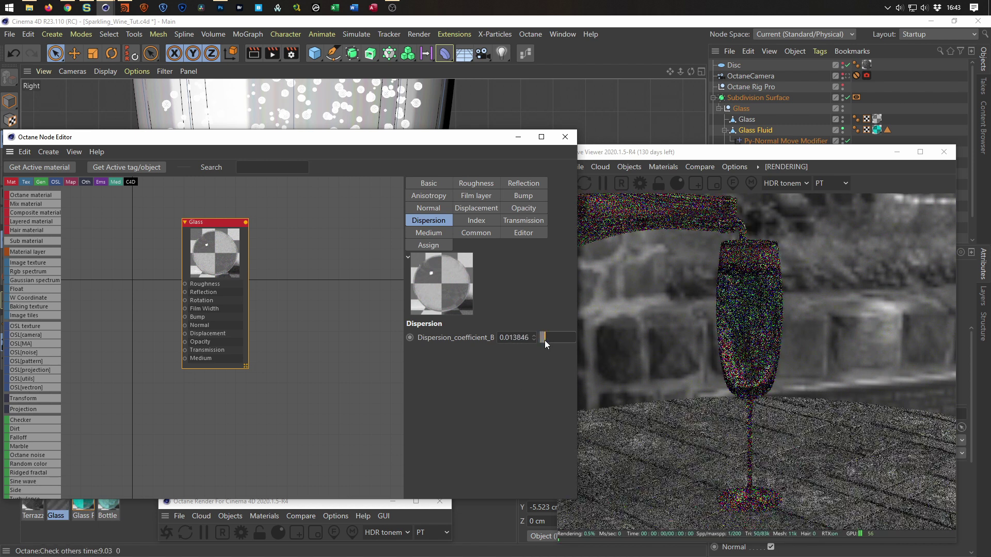
Try the Thin wall option on the Glass material, restore it, and close the Octane Node Editor
click(489, 234)
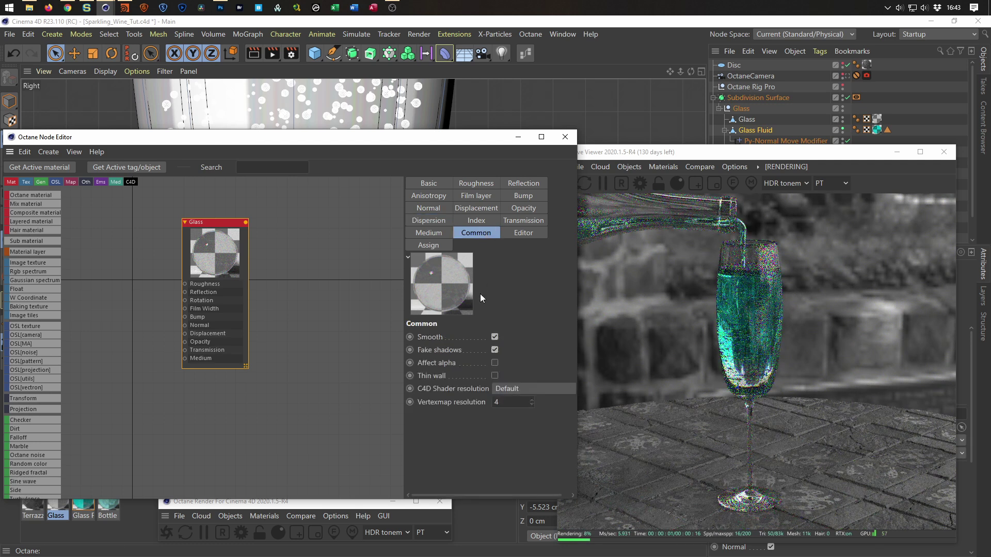
click(495, 374)
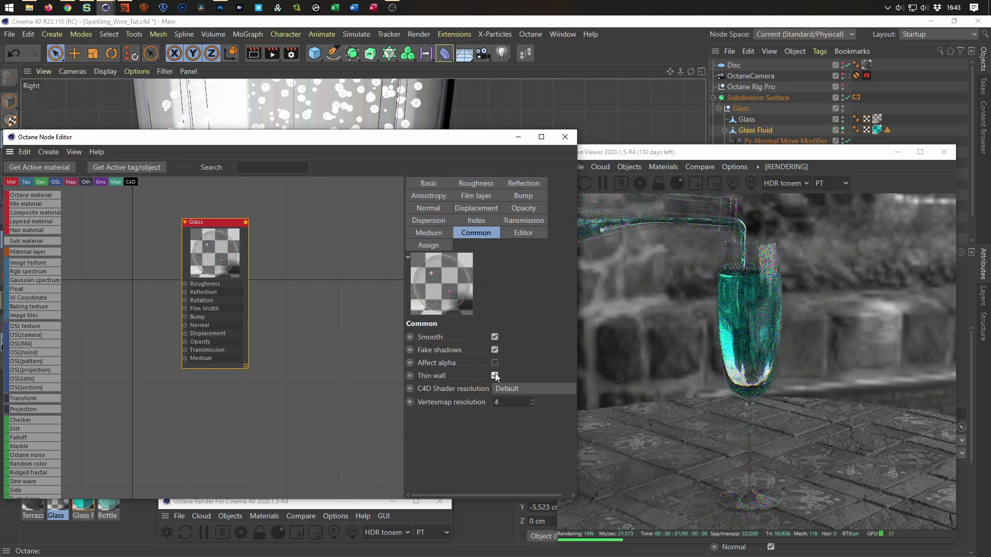
click(494, 375)
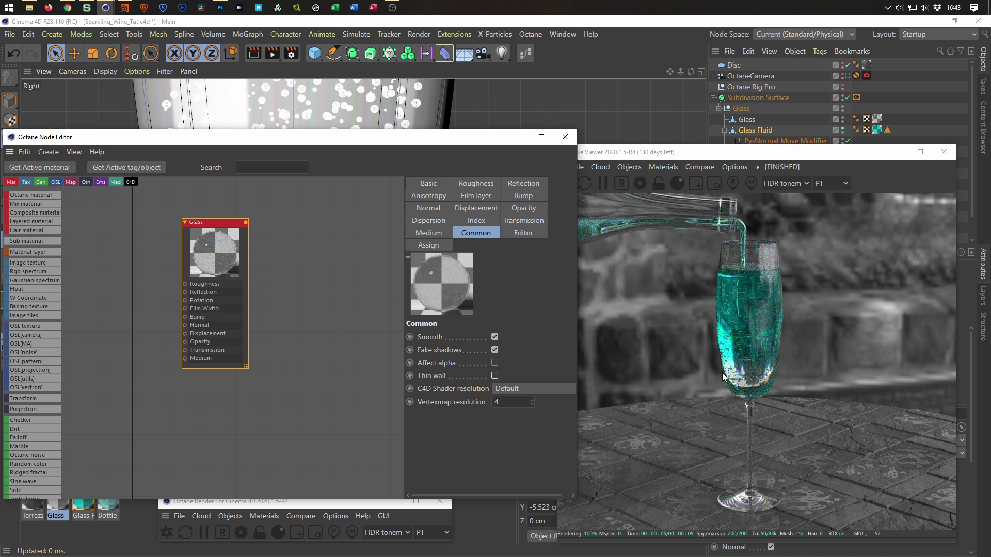
click(565, 136)
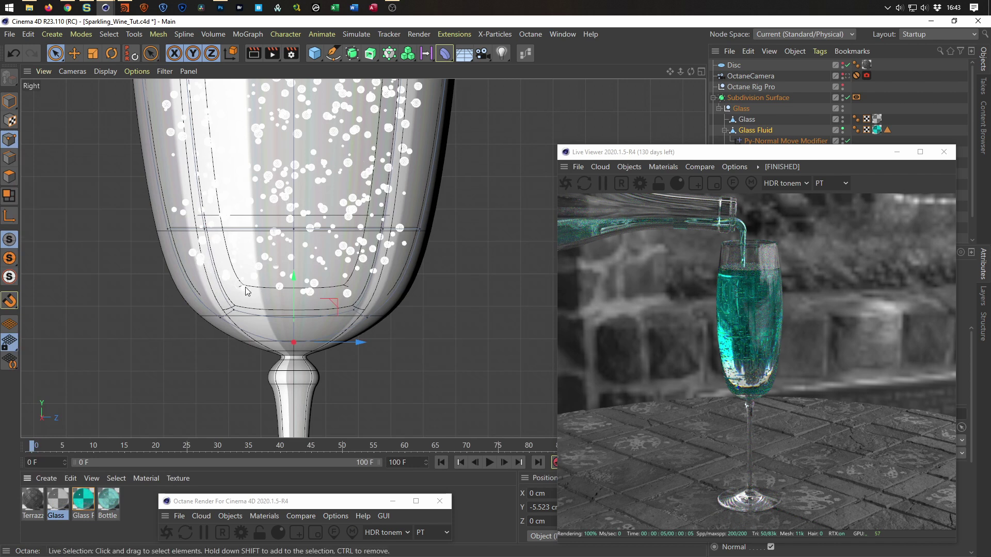
Return to model mode, deselect all objects, and show the glass in the Front view
key(Return)
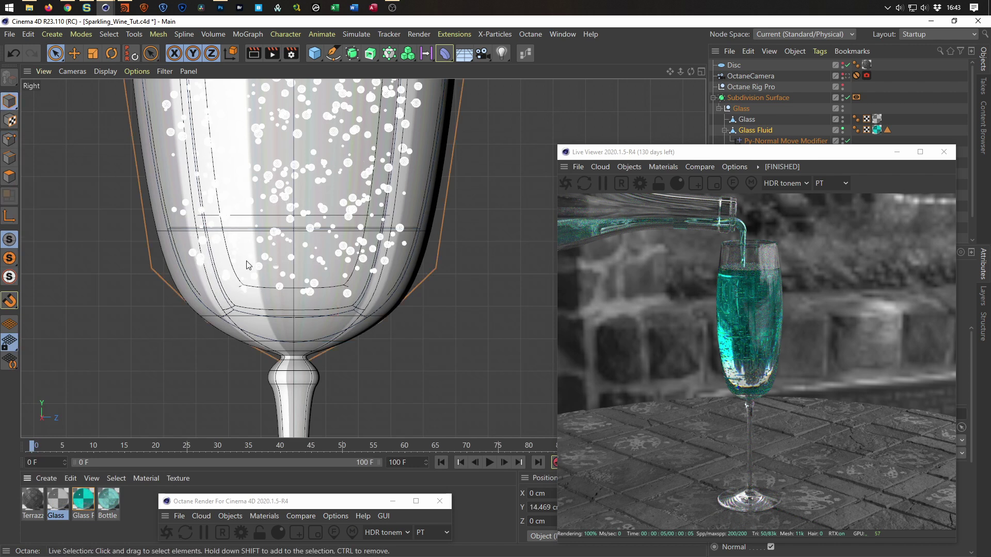
click(444, 376)
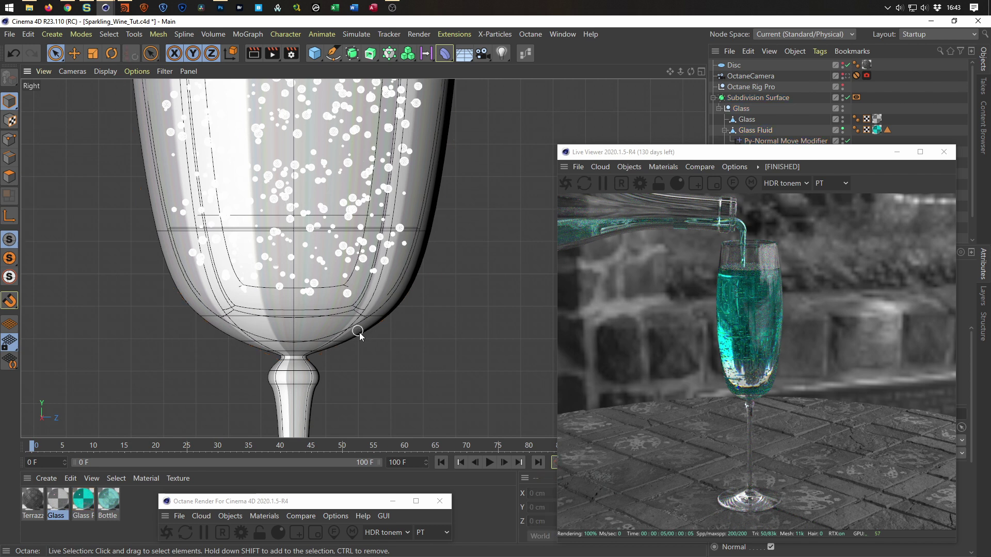
middle_click(360, 335)
middle_click(454, 367)
scroll(336, 319, up, 5)
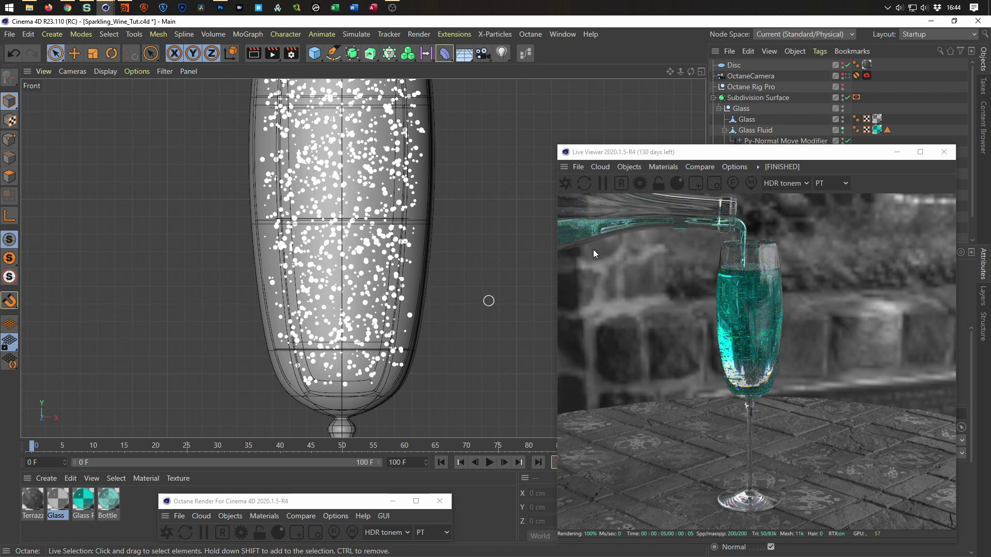
Check the material assigned to Cloner Bubbles Top, moving the Live Viewer clear of the object list and back
drag(719, 154, 364, 68)
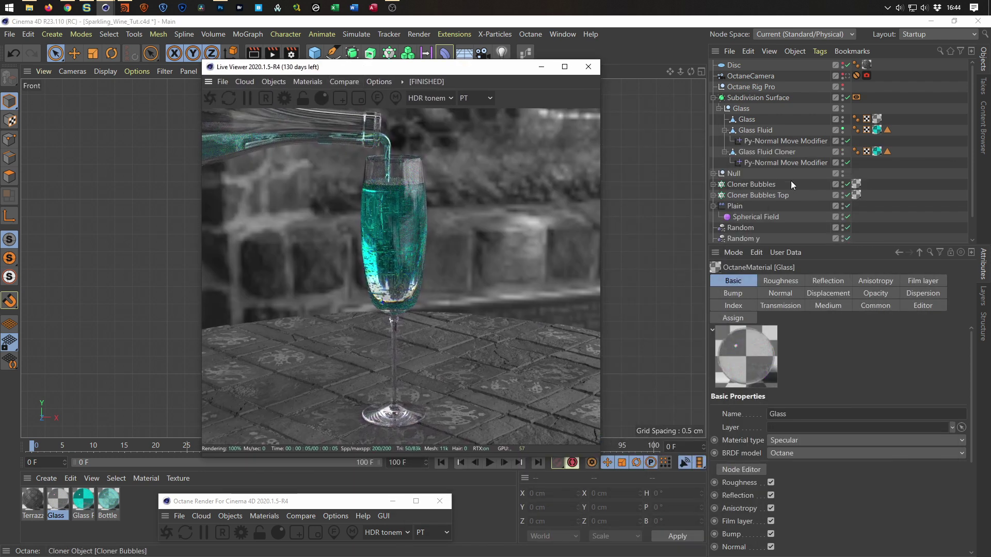
click(857, 196)
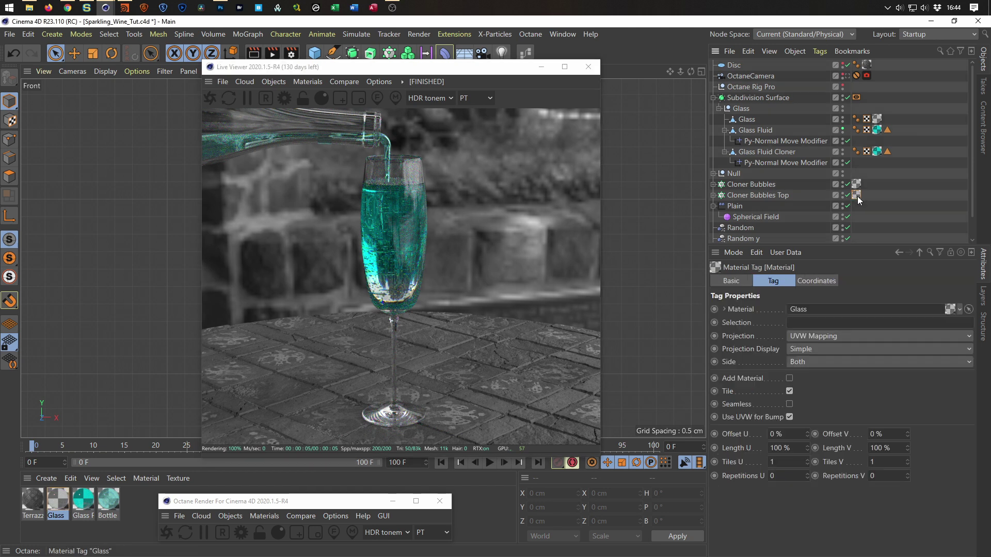
click(713, 185)
click(713, 185)
drag(458, 66, 783, 108)
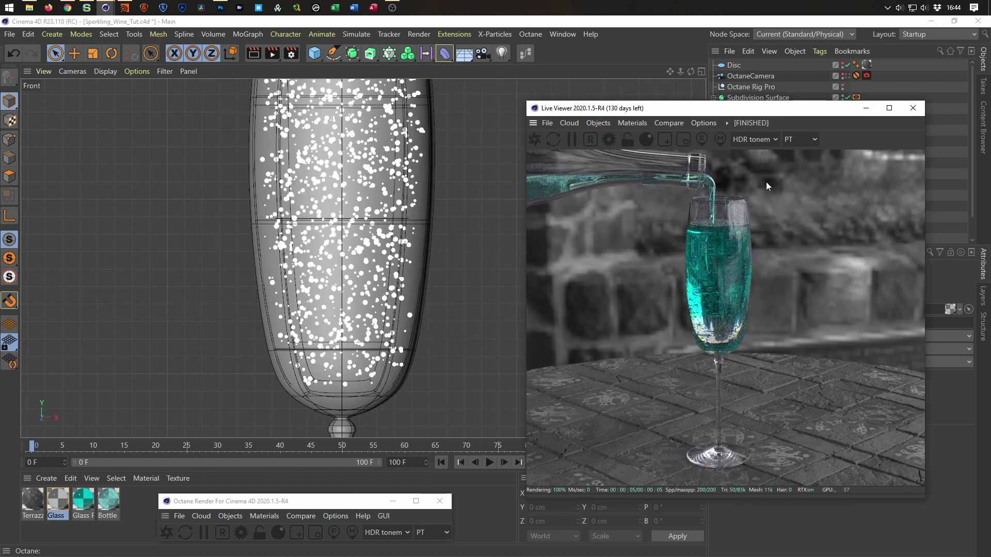
Examine the glass bottom and bubbles up close in the Perspective view's live render, and return to OctaneCamera
click(702, 123)
middle_click(317, 342)
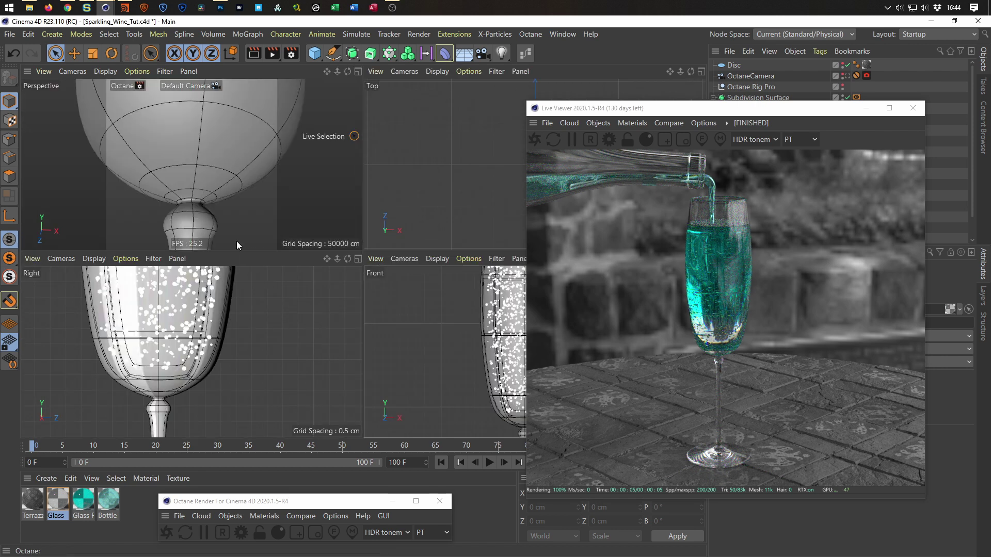
middle_click(242, 240)
alt+right_drag(388, 312, 361, 199)
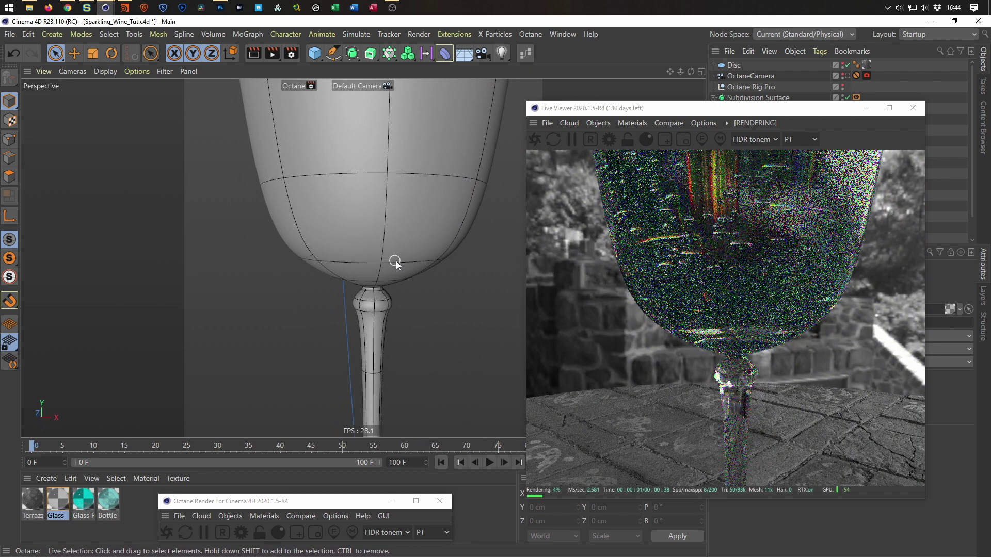
alt+right_drag(404, 251, 422, 325)
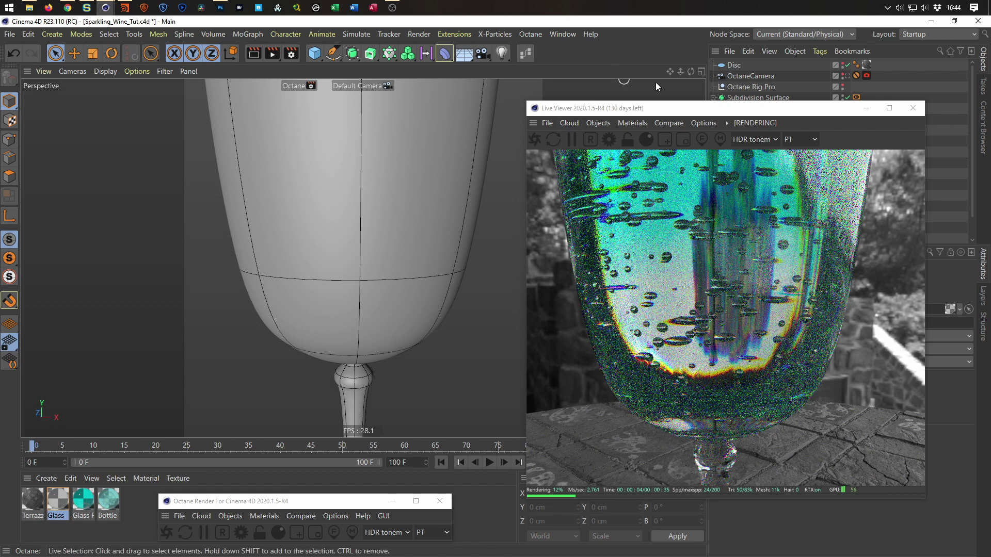
click(845, 76)
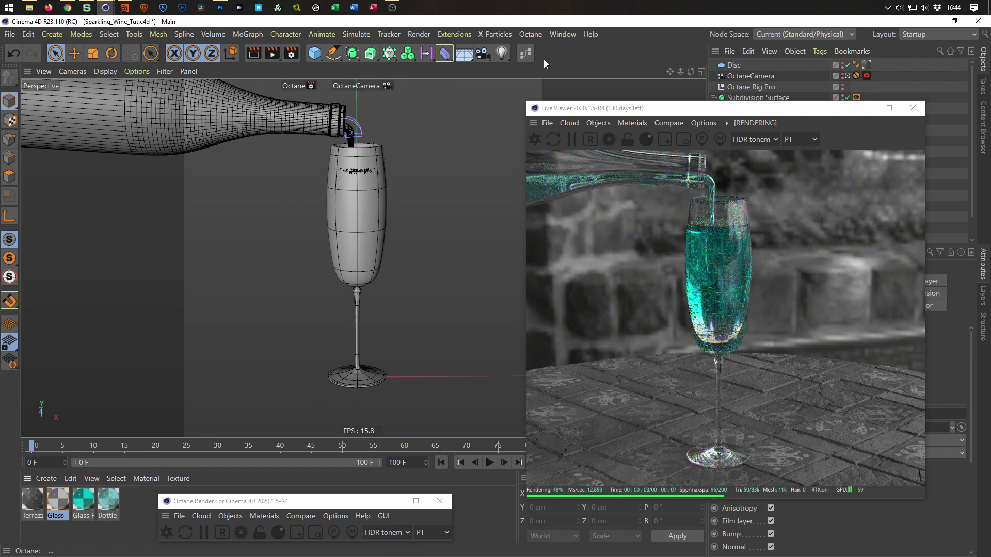
Open the Glass material in the Octane Node Editor and try Index values of about 1.43, 1.78 and 5.78
click(526, 58)
drag(478, 195, 287, 153)
click(238, 282)
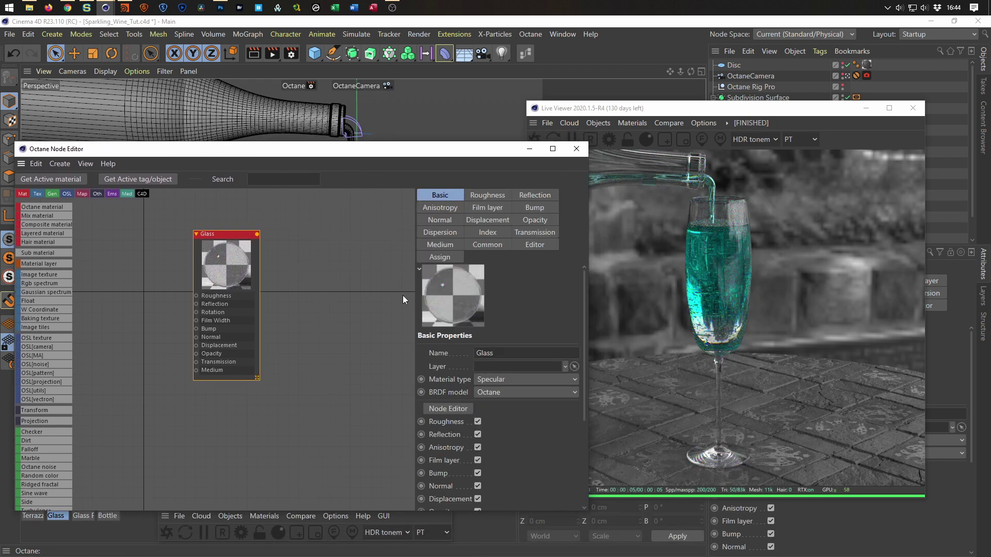
click(497, 234)
click(498, 352)
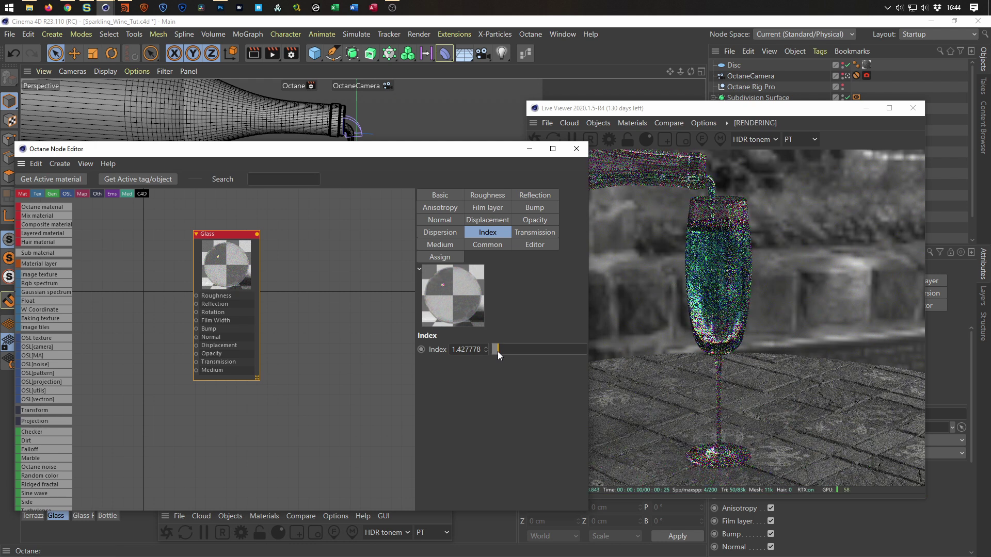
drag(498, 352, 503, 352)
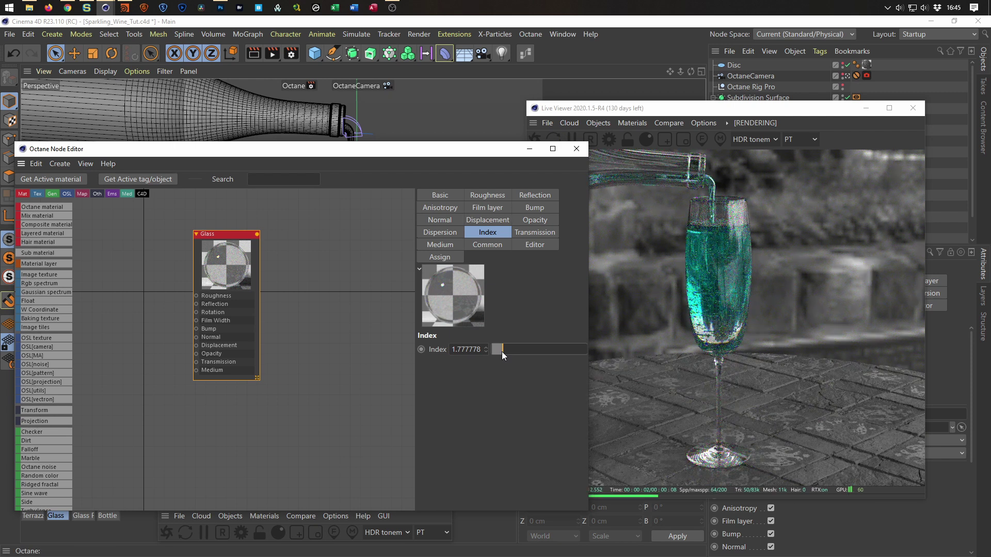
drag(501, 350, 556, 349)
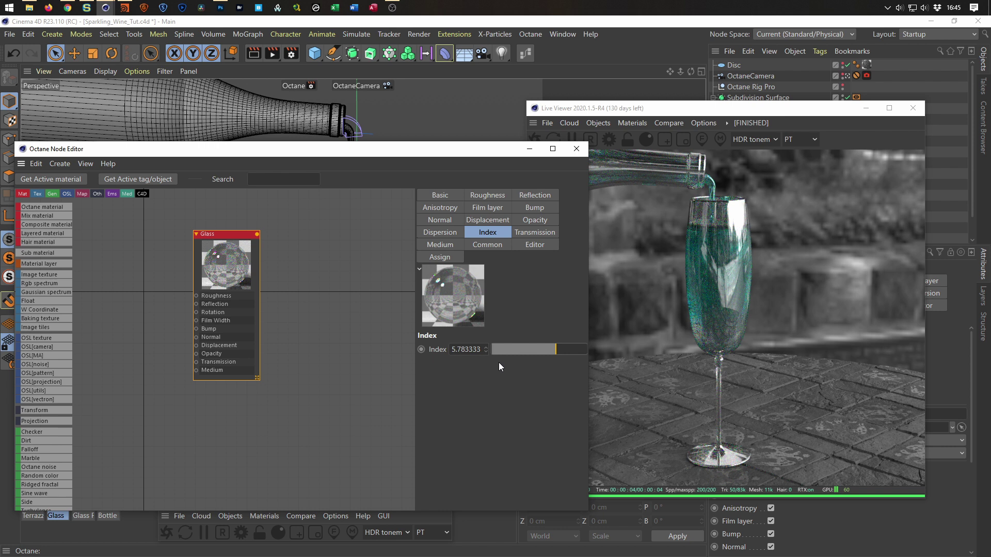
Compare the Glass material's refraction at Index values of 2, 2.5 and 1.6
double_click(471, 350)
text(2.)
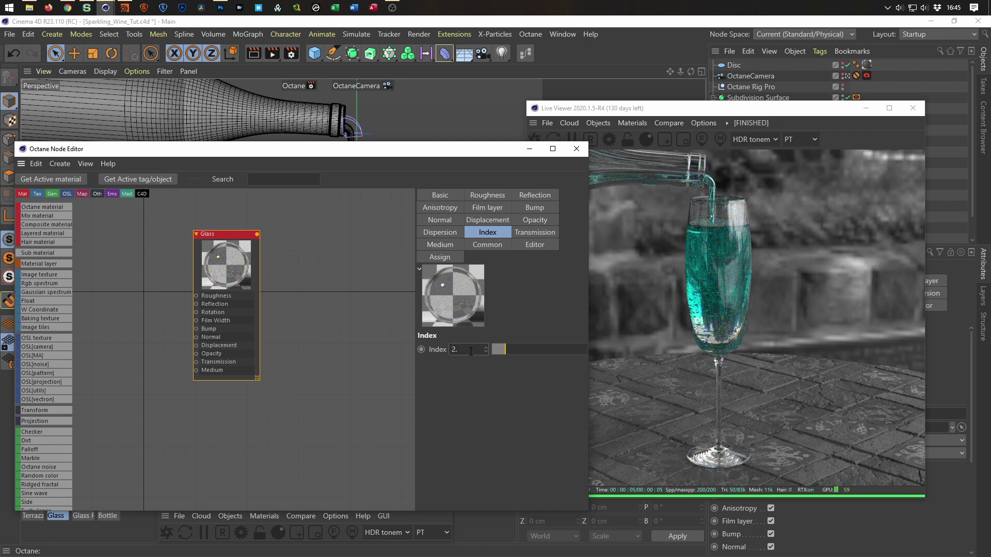
drag(456, 351, 452, 352)
key(Return)
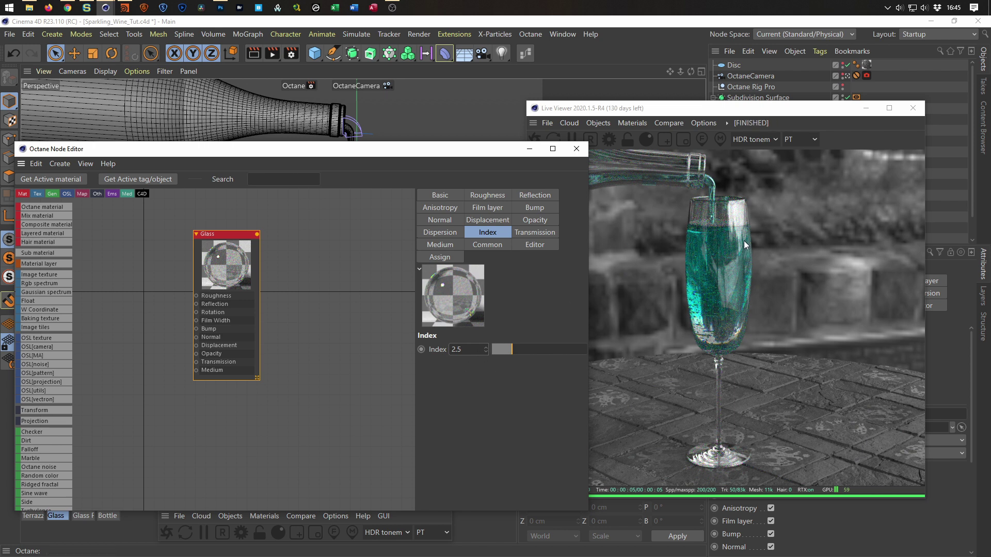
click(463, 349)
text(1.6)
key(Return)
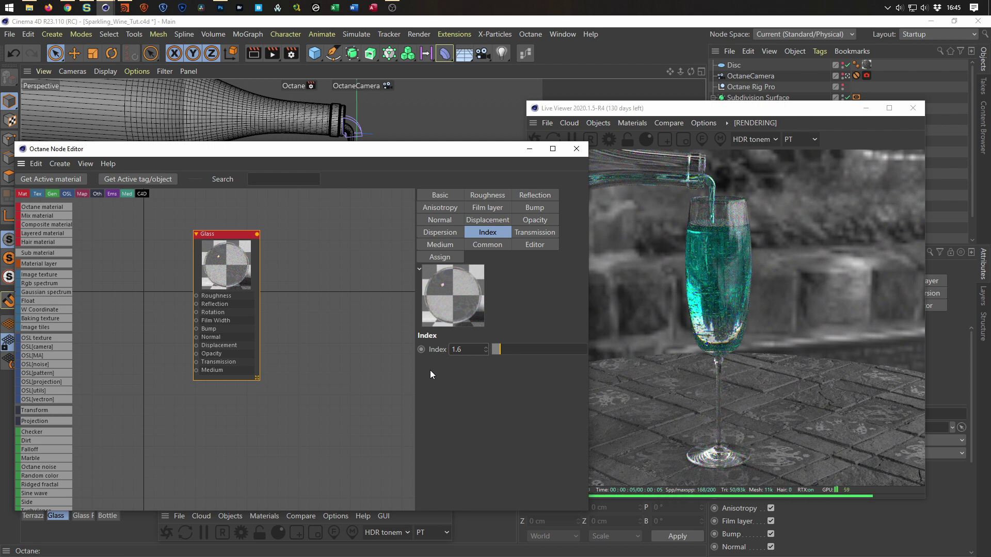
Compare the Glass material's refraction at Index values of 4 and 3
drag(465, 350, 439, 365)
text(4)
key(Return)
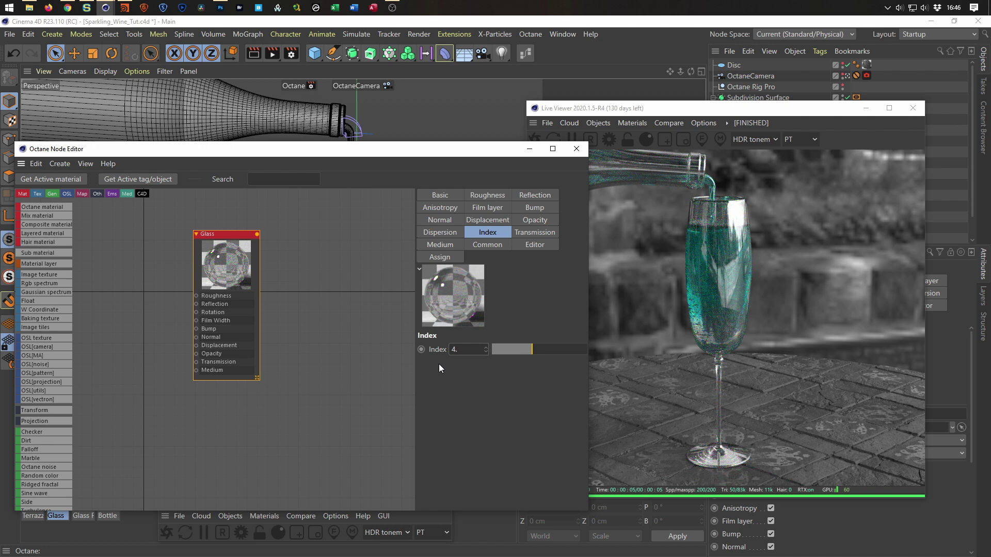
double_click(454, 349)
text(3)
key(Return)
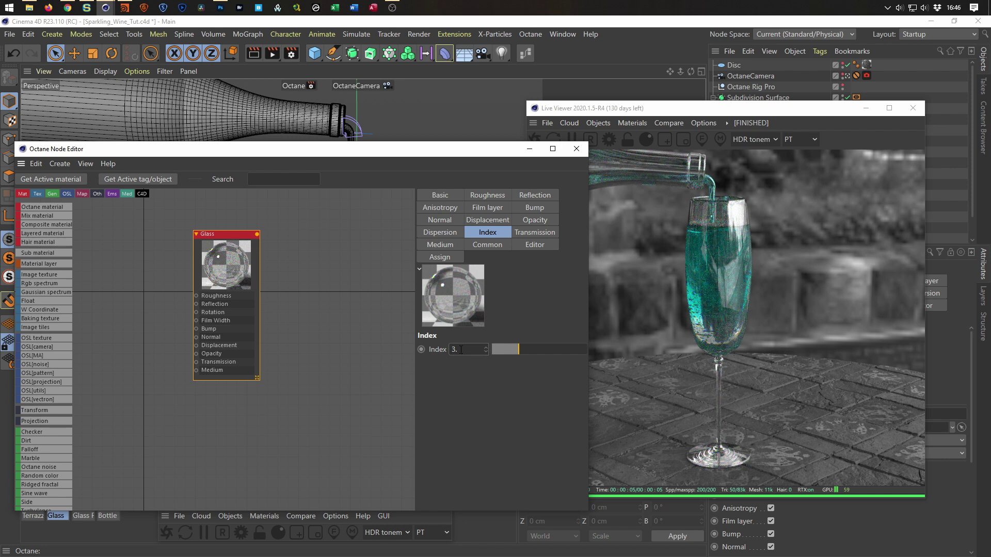
Set the Glass material's Index to 1.517 and close the Octane Node Editor
double_click(460, 349)
text(1,517)
key(Return)
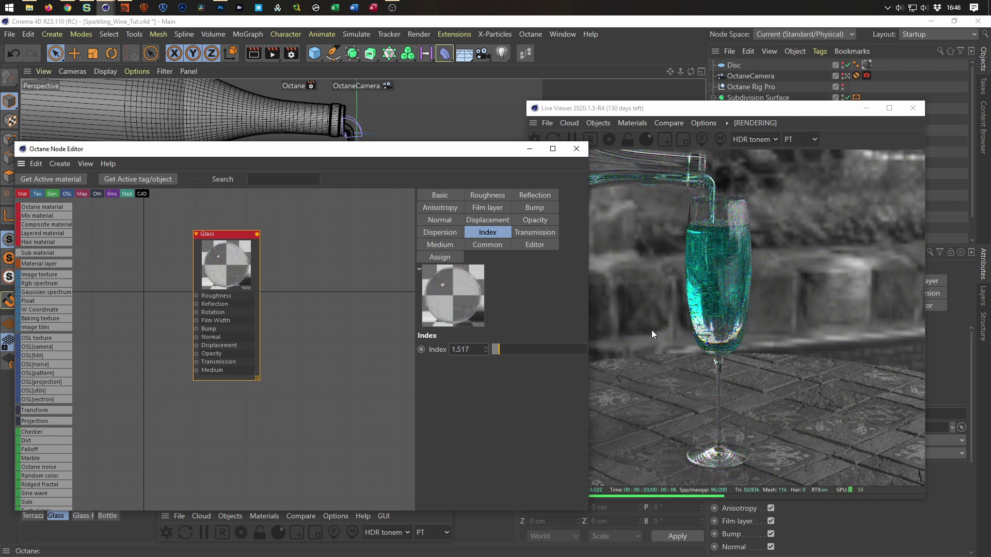
click(576, 148)
Rotate the HDRI of Octane Rig Pro, trying 83° and 21° before setting its RotX to 14°
drag(763, 108, 438, 84)
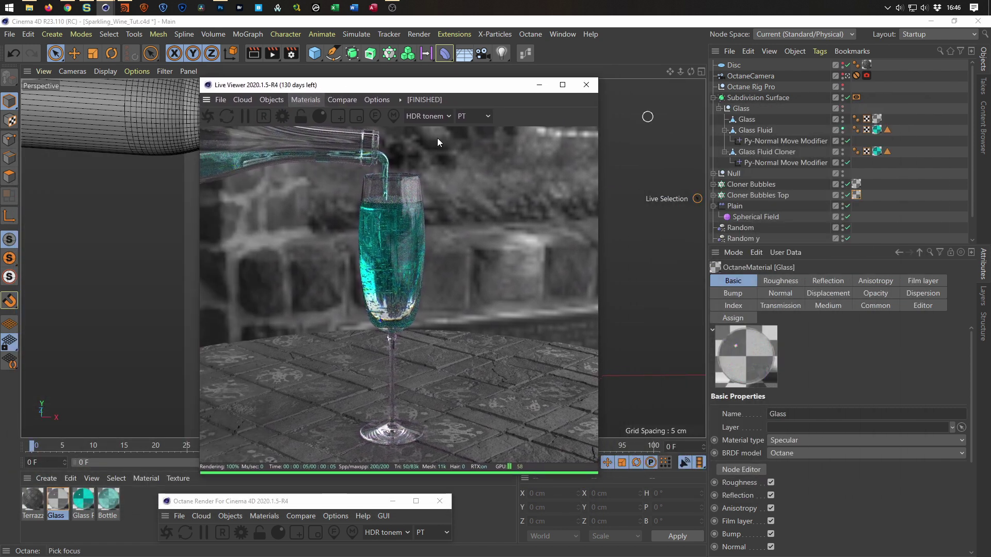
click(751, 86)
drag(850, 404, 929, 406)
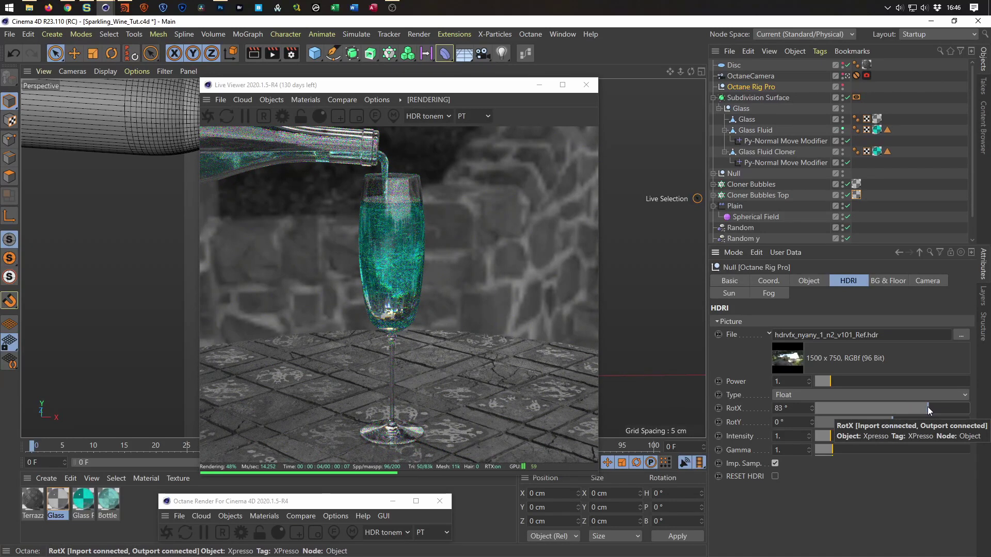
drag(928, 406, 902, 407)
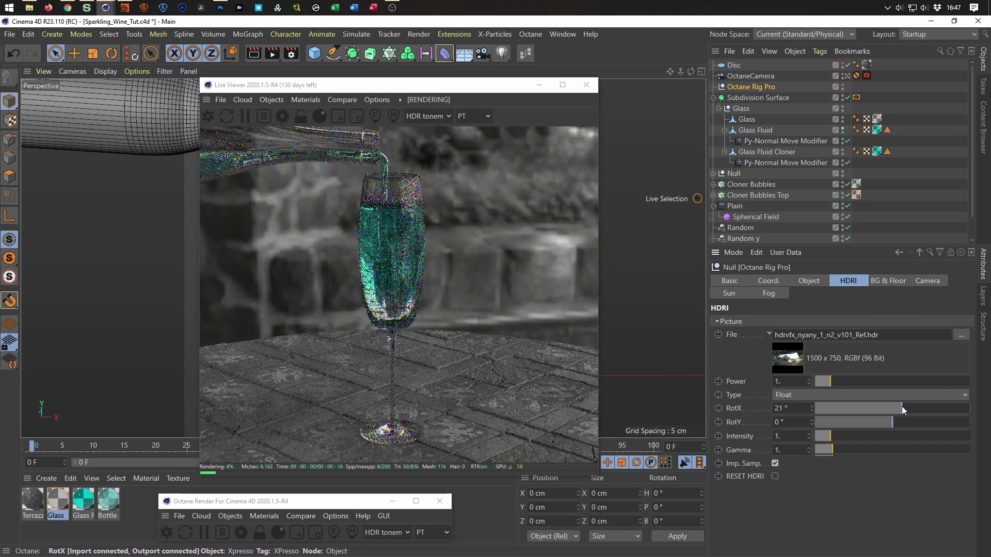
click(812, 412)
click(812, 412)
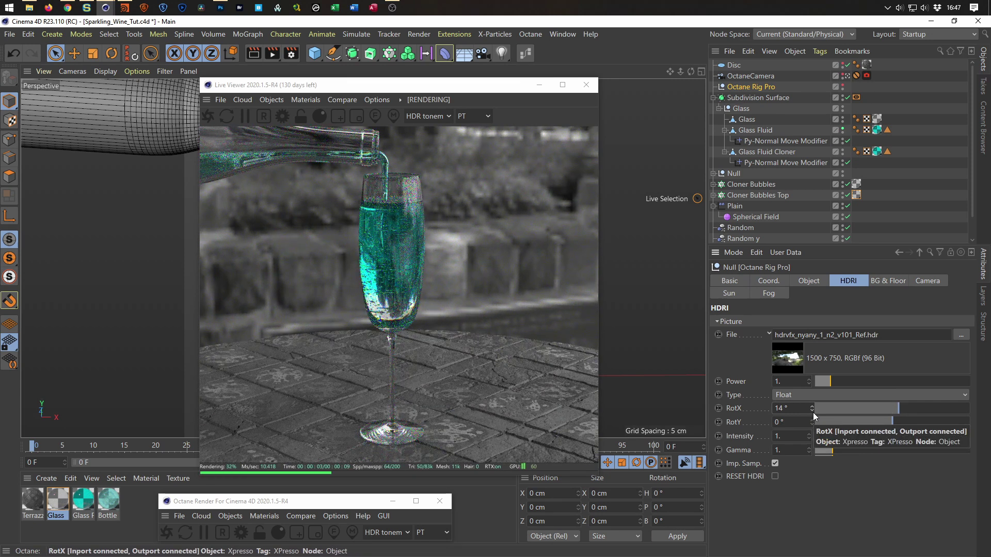
Close the Live Viewer and rename the Subdivision Surface object as Glass
drag(516, 87, 620, 88)
click(692, 85)
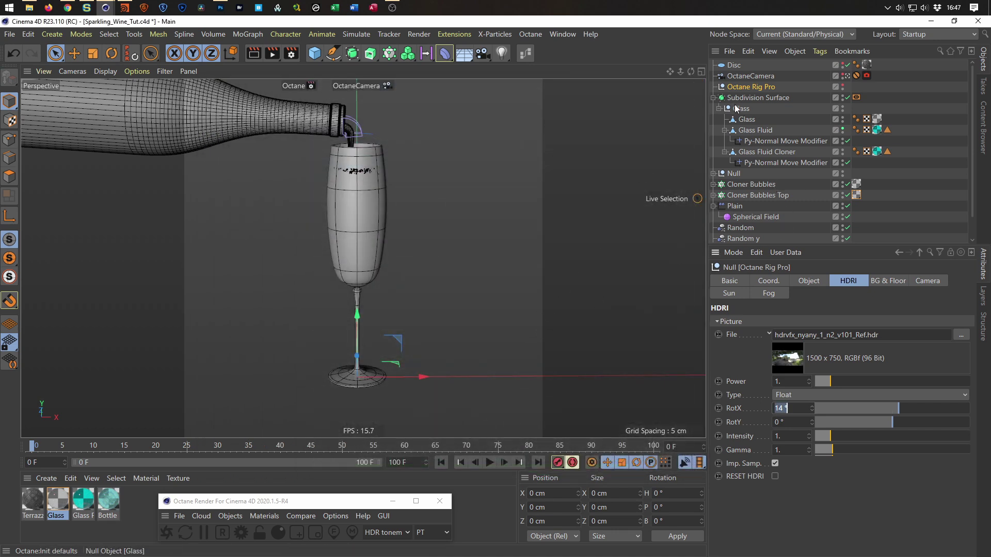
click(714, 98)
click(714, 98)
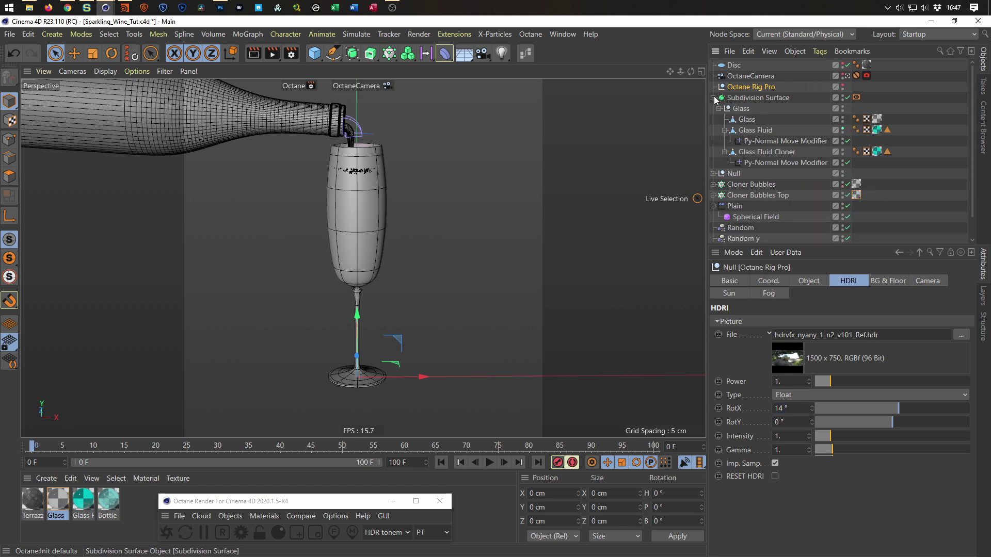
double_click(745, 97)
text(Glass)
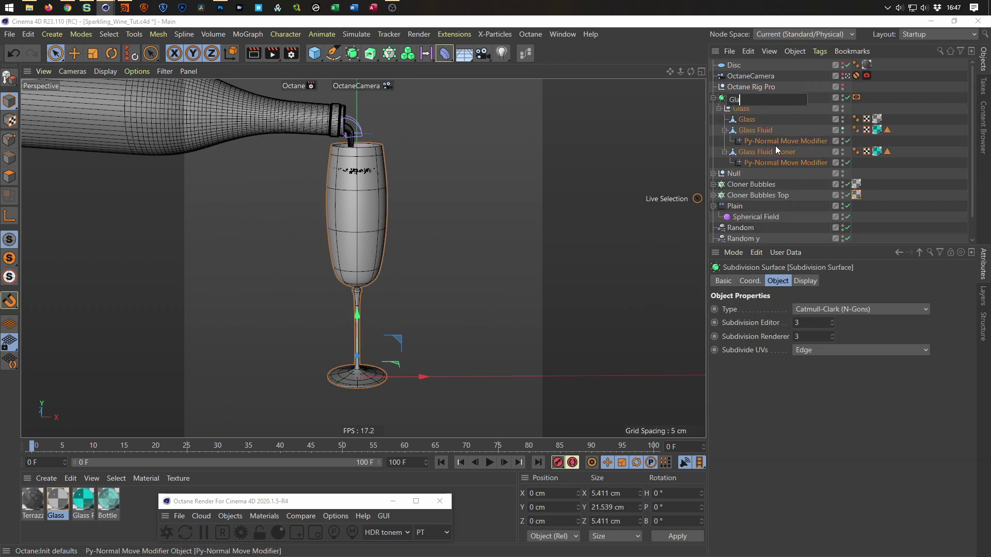
key(Return)
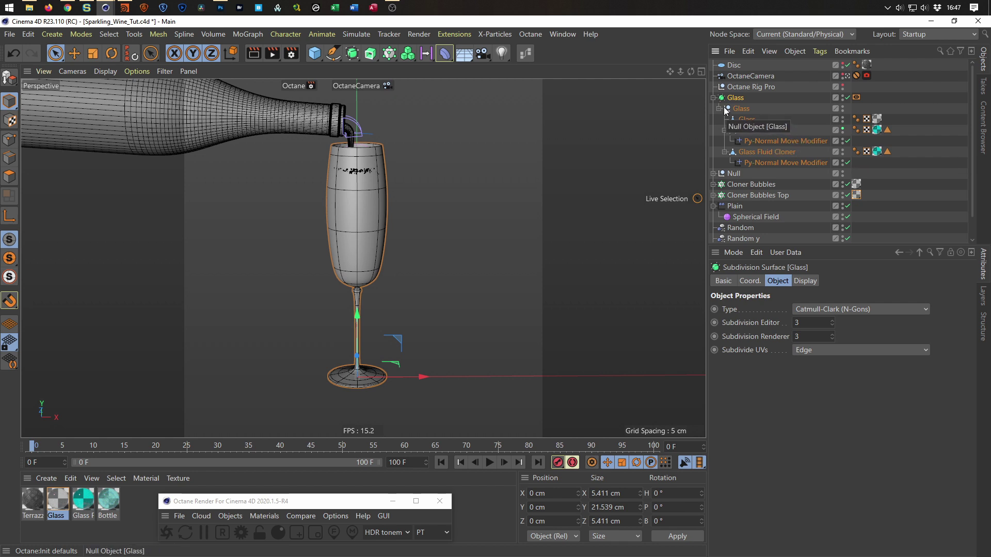
Collapse the Glass Fluid and Glass Fluid Cloner hierarchies inside the Glass group
click(714, 98)
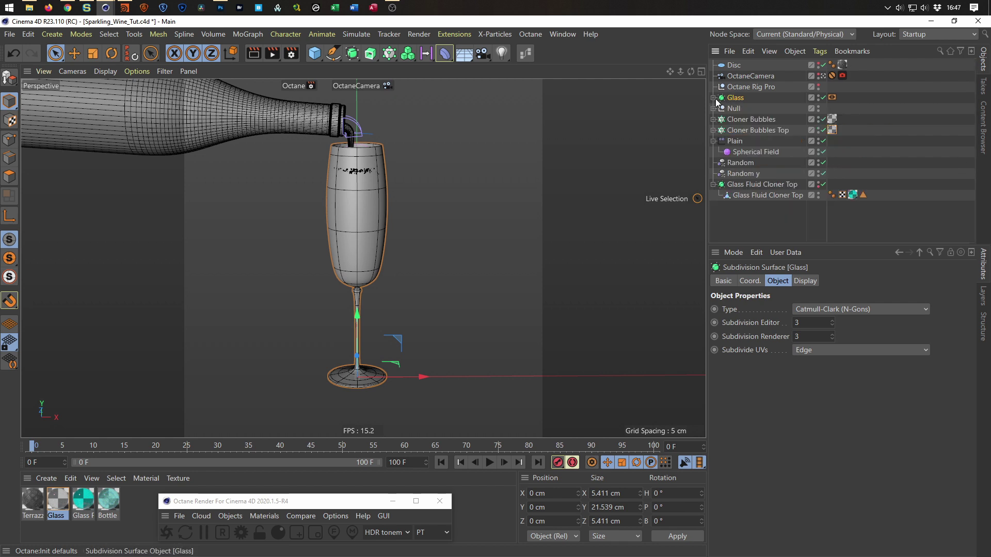
click(714, 97)
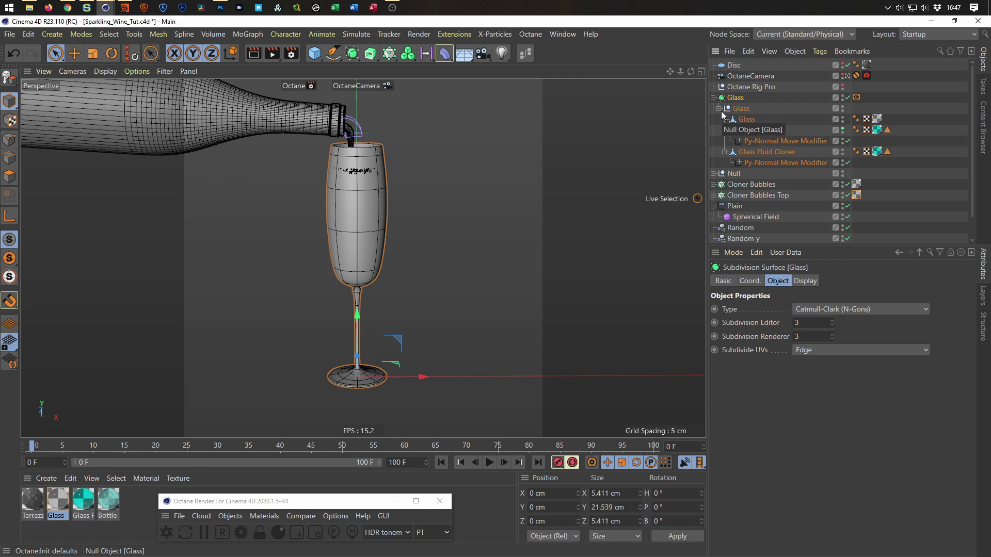
click(724, 130)
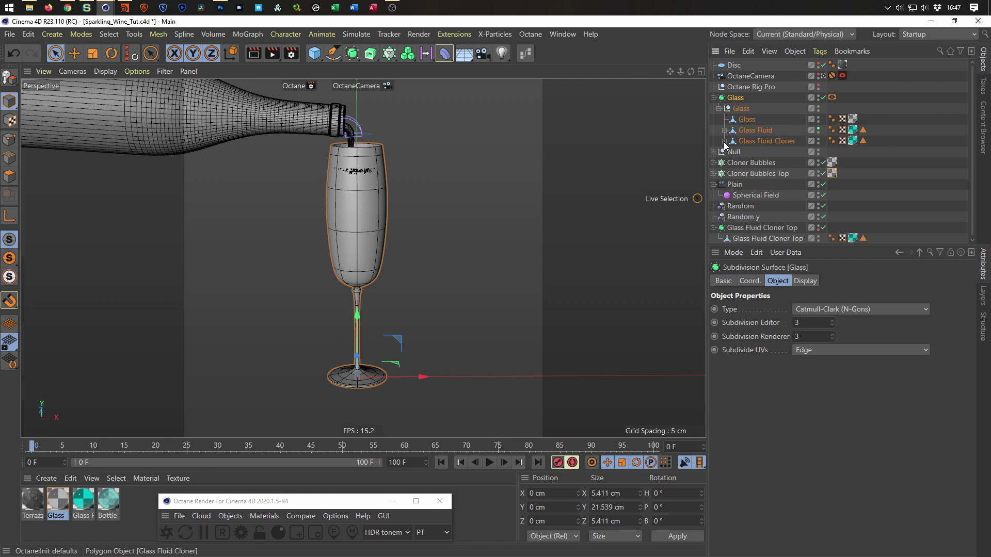
Collapse the whole Glass hierarchy and create an Instance of the Glass object
click(718, 107)
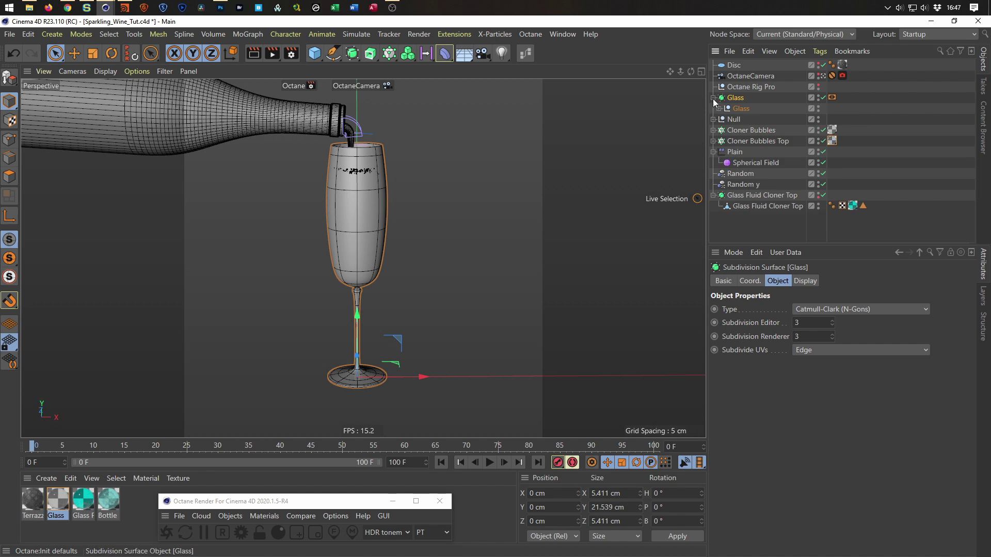
click(714, 98)
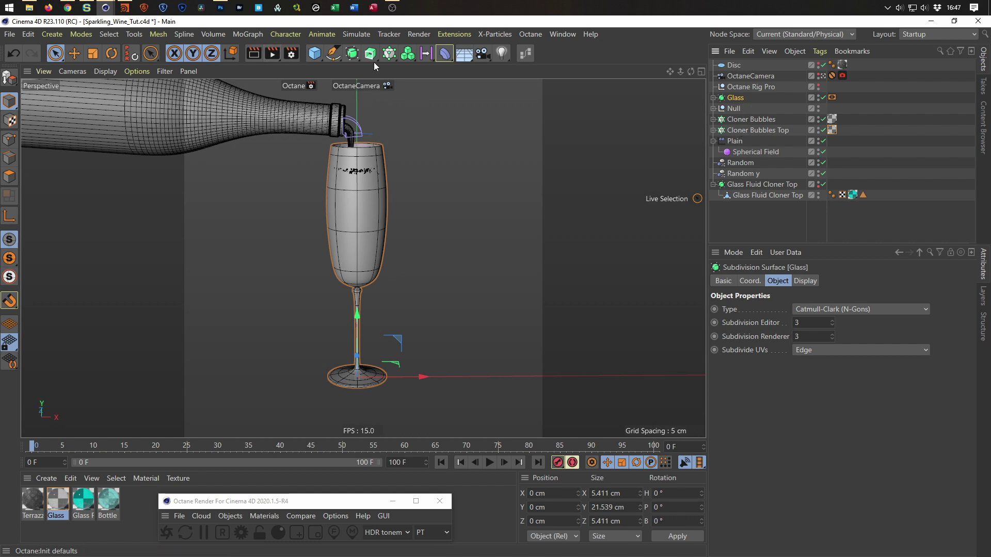
click(355, 51)
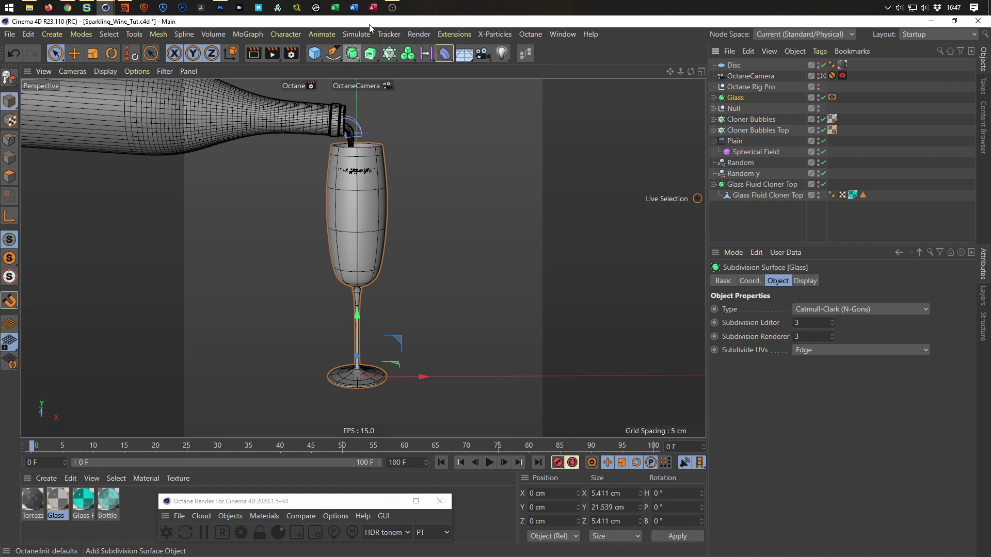
click(374, 54)
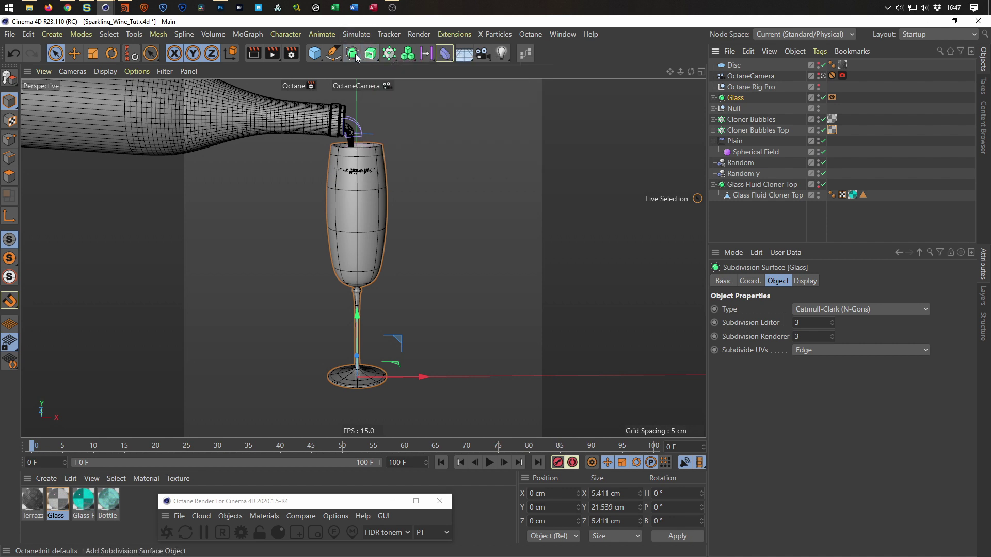
click(352, 53)
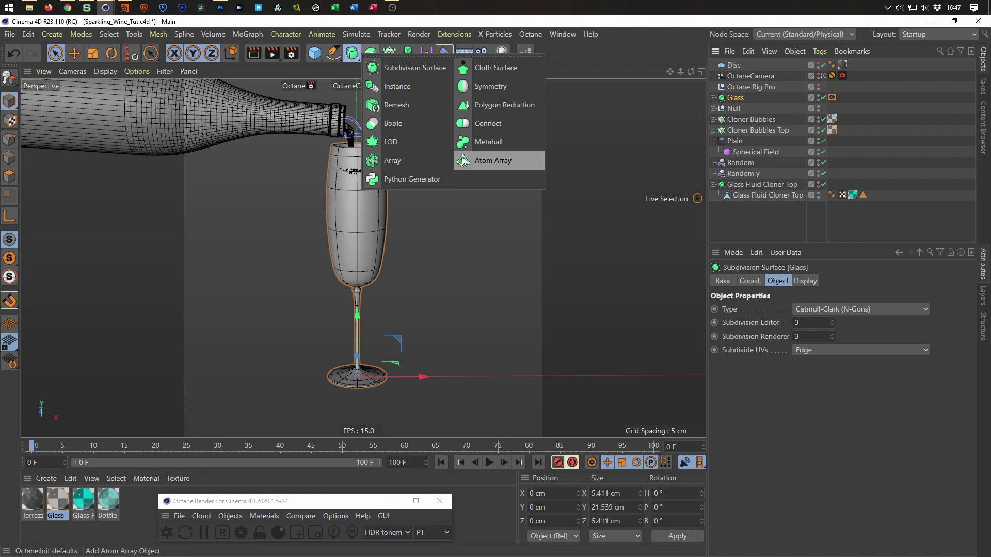
click(398, 86)
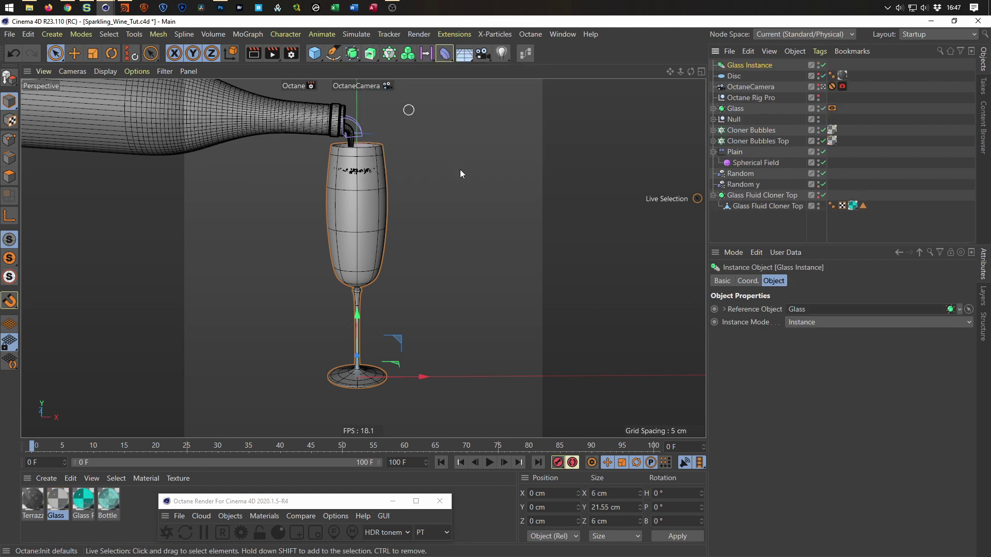
Show the scene from the top and start an Octane Live Viewer render in a smaller window beside the glass and bottle
middle_click(500, 258)
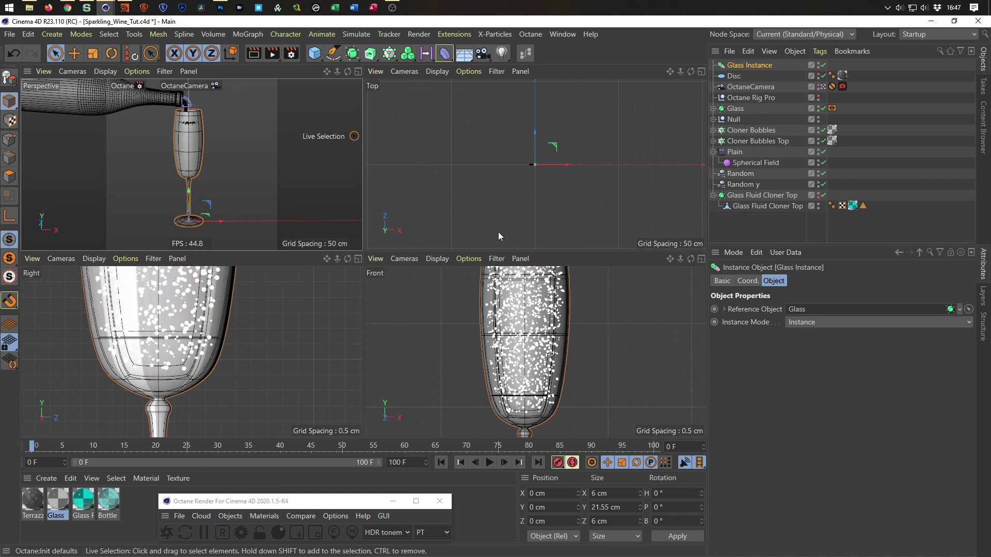
middle_click(497, 231)
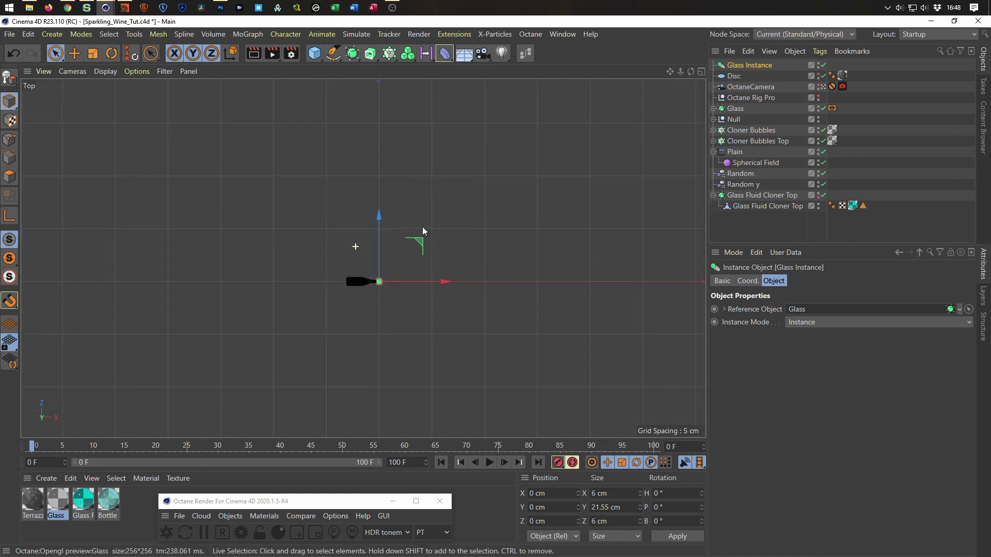
scroll(423, 227, up, 6)
scroll(470, 240, up, 2)
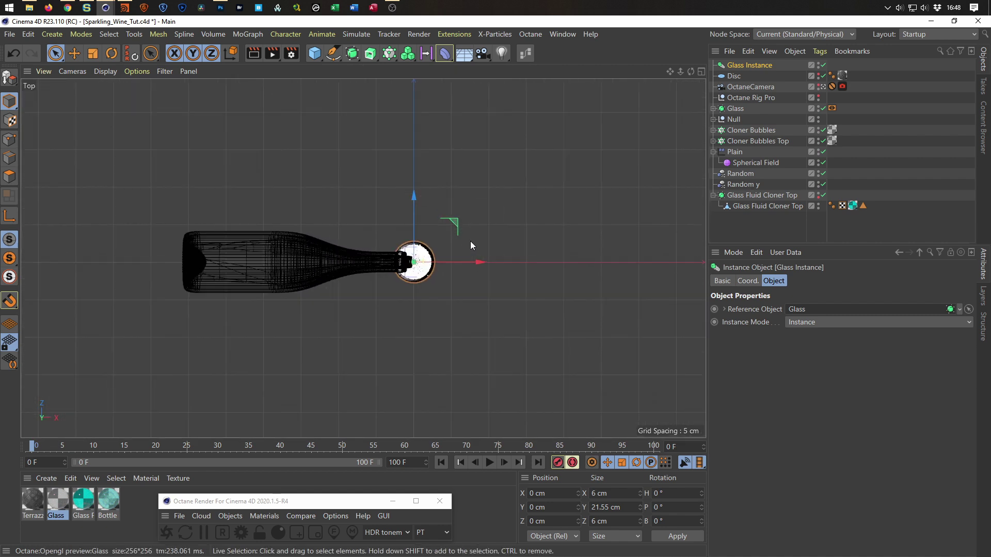
scroll(464, 243, down, 2)
alt+middle_drag(440, 257, 408, 291)
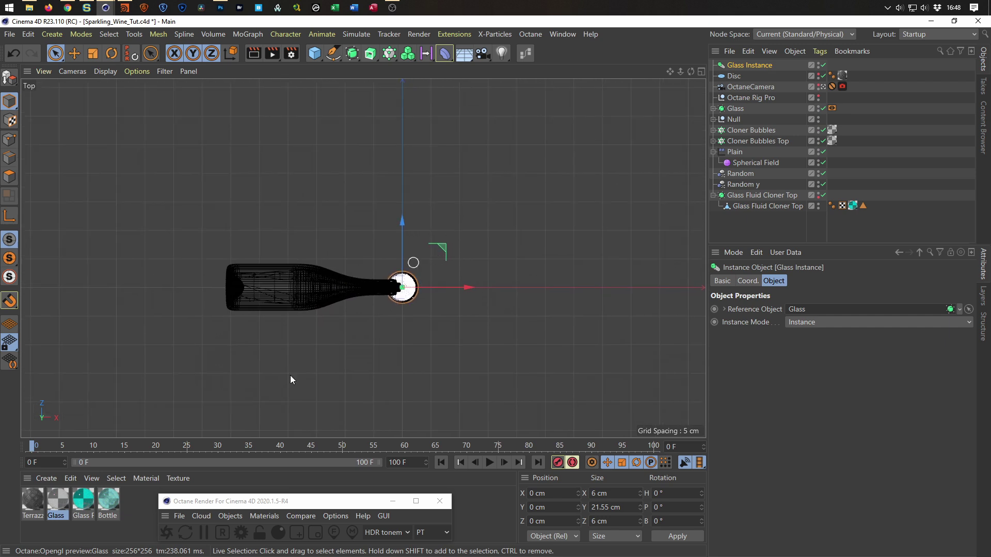
click(165, 534)
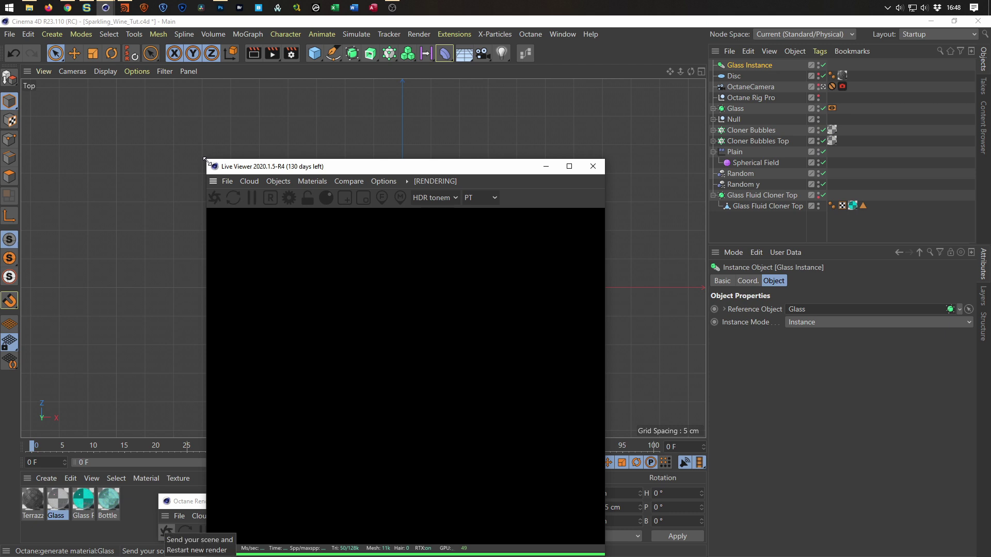
drag(207, 159, 303, 264)
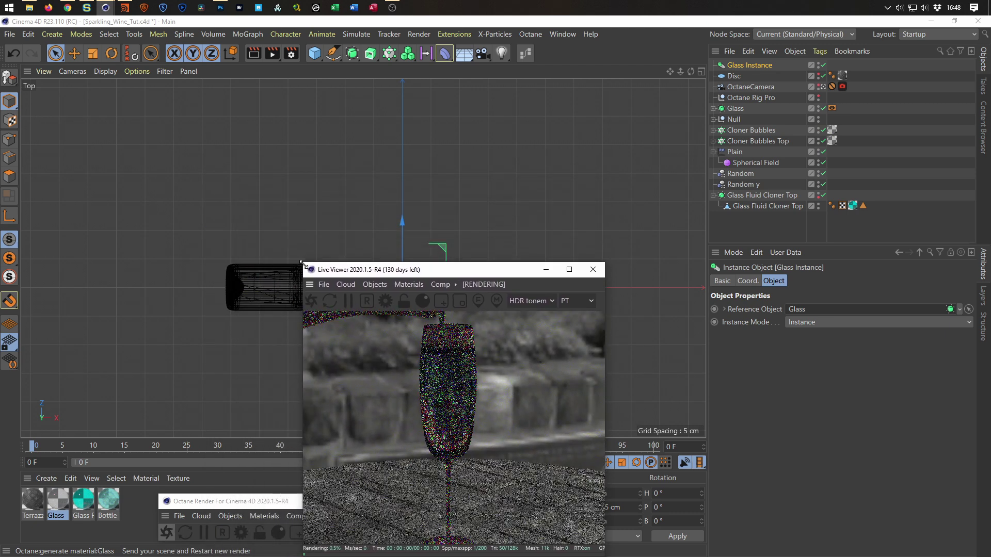
drag(454, 272, 795, 238)
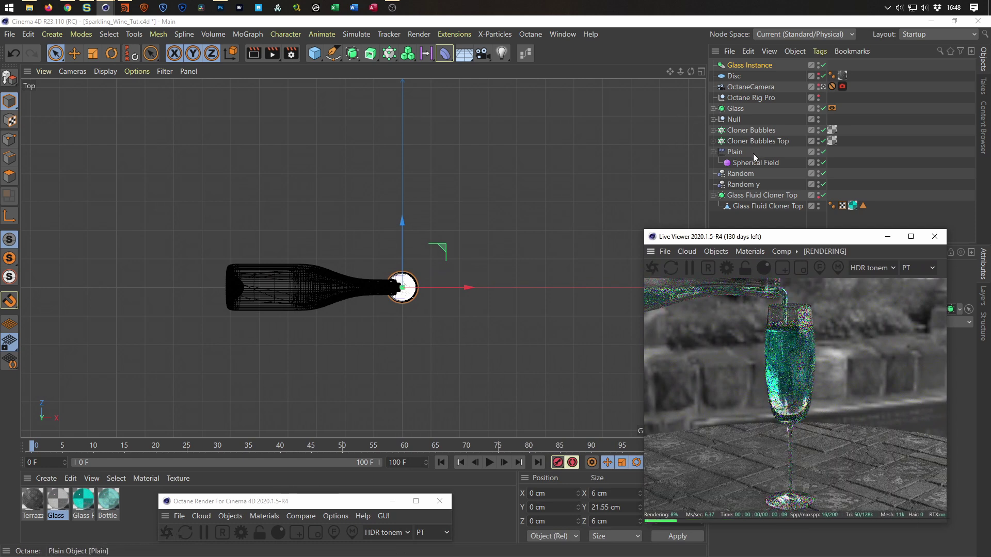
Move the glass instance behind the original to about X 4.4 cm, Z 14.3 cm, and reframe the shot in the OctaneCamera view
drag(442, 246, 466, 164)
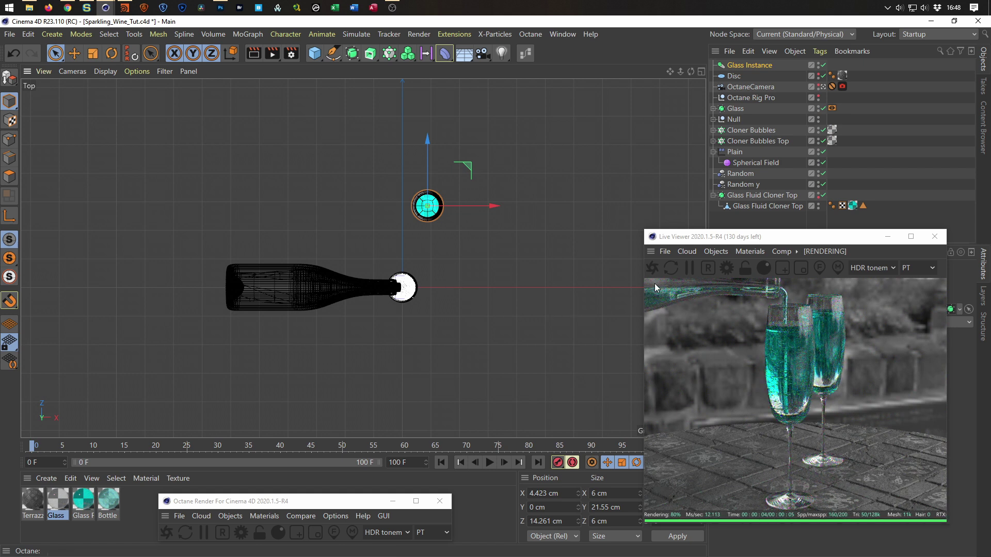
click(708, 268)
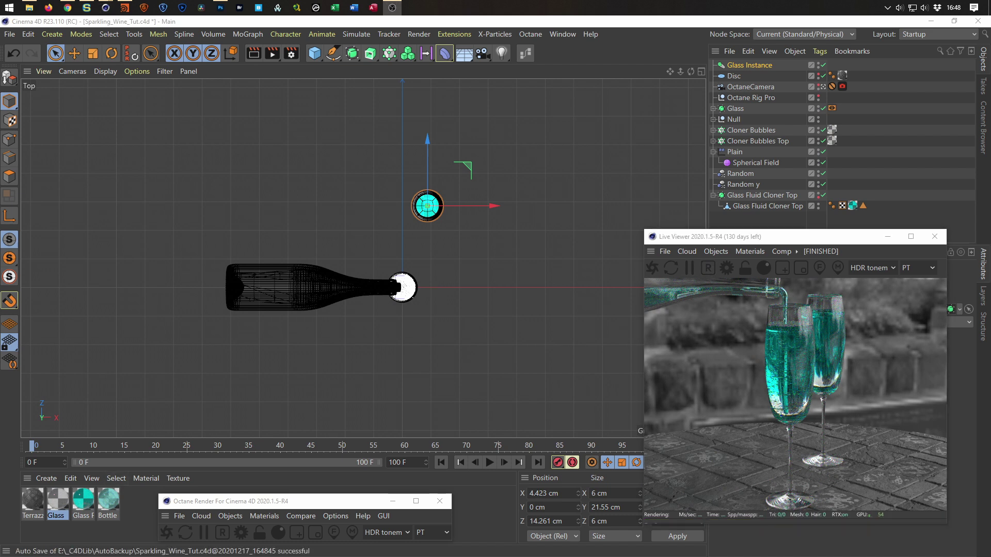
middle_click(403, 318)
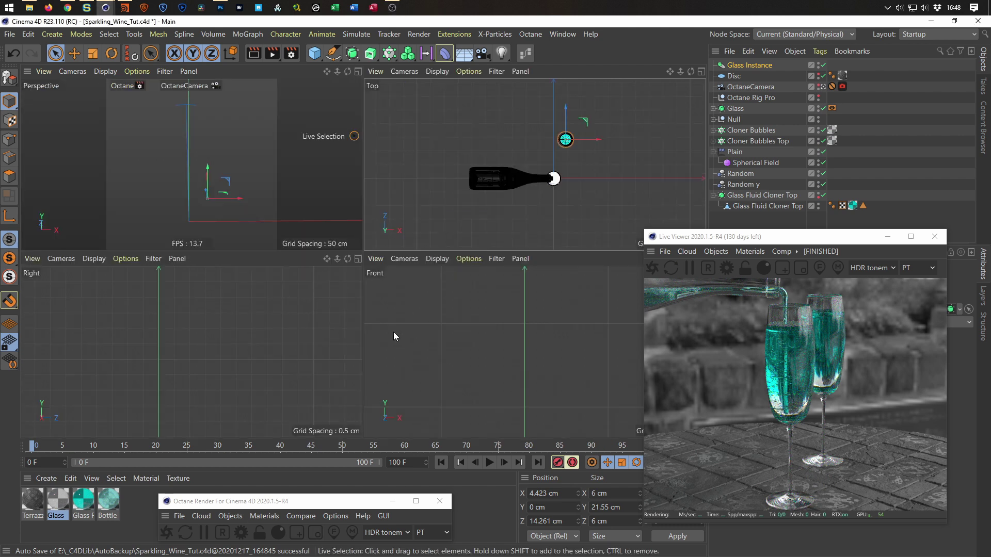
middle_click(253, 207)
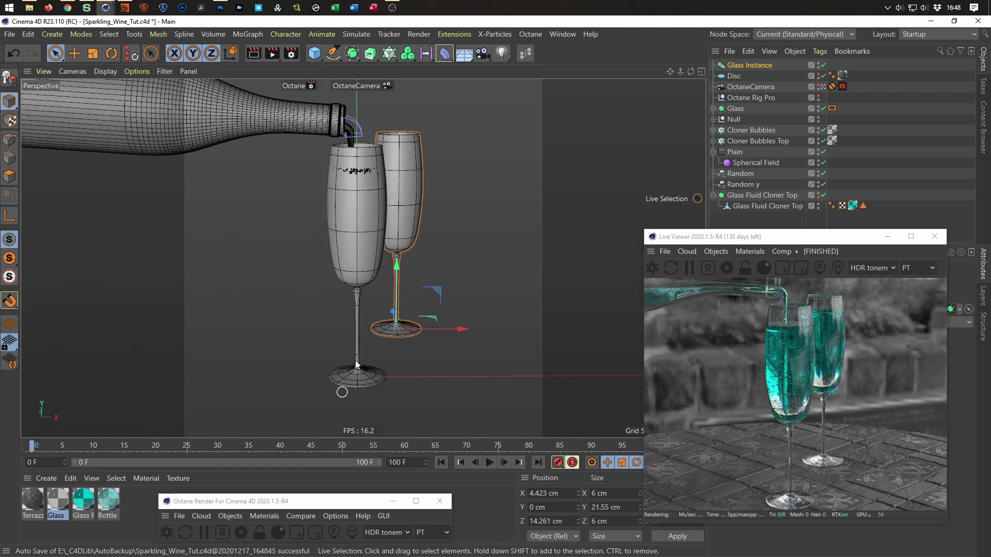
alt+drag(367, 333, 379, 299)
scroll(375, 298, up, 2)
scroll(379, 292, up, 2)
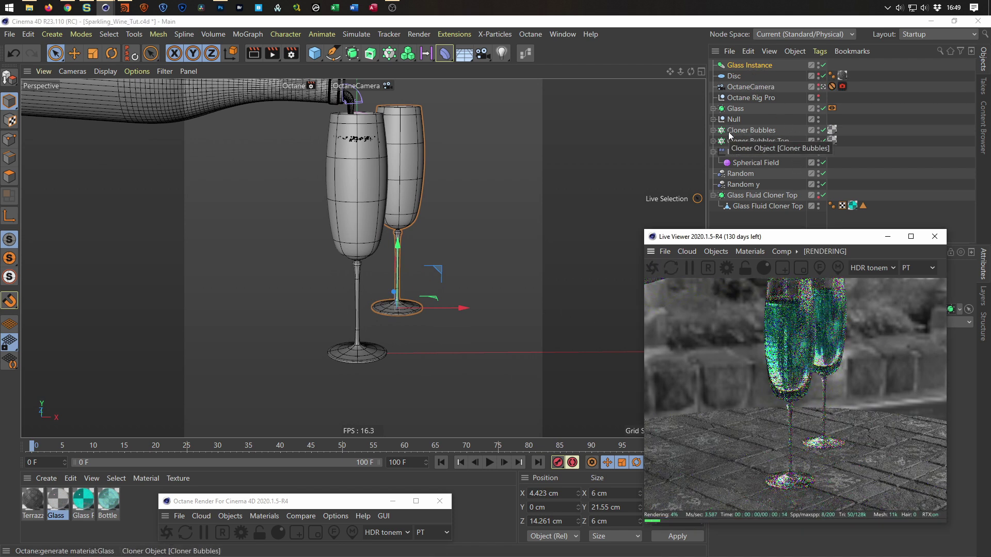
Place the glass instance below Glass in the hierarchy, duplicate it, and move the copy to about X -6.2 cm, Z -10.7 cm
drag(750, 65, 751, 115)
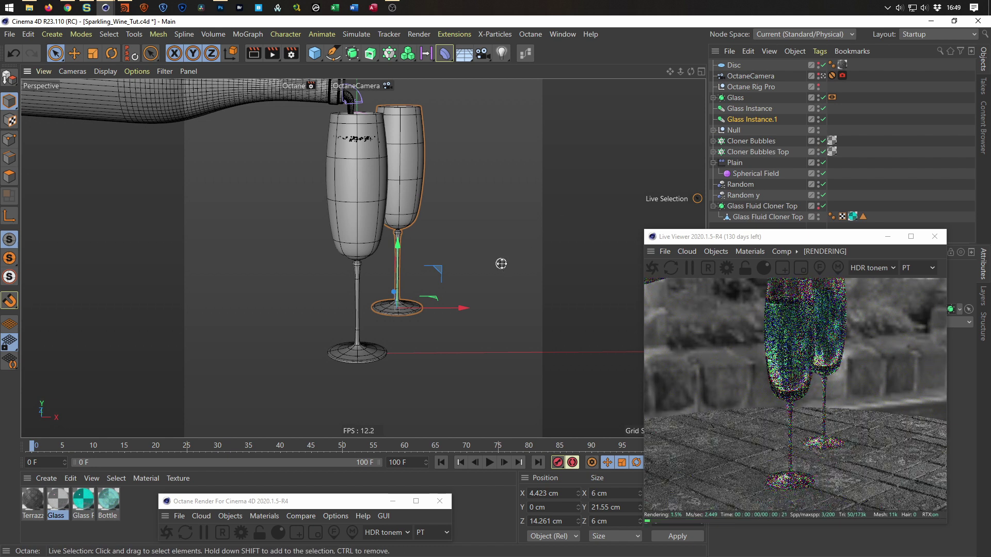
middle_click(510, 222)
middle_click(510, 221)
alt+middle_drag(395, 329, 406, 277)
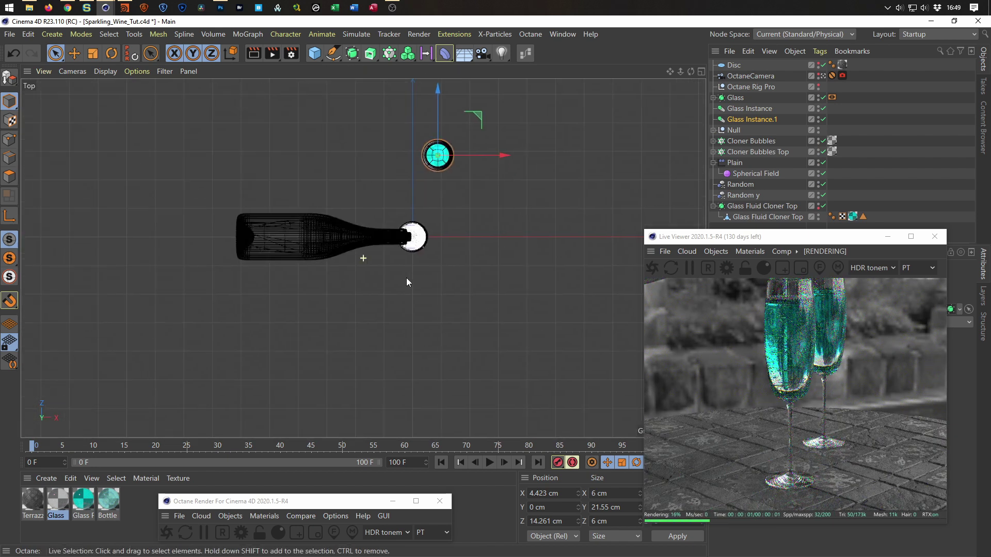
drag(478, 111, 417, 253)
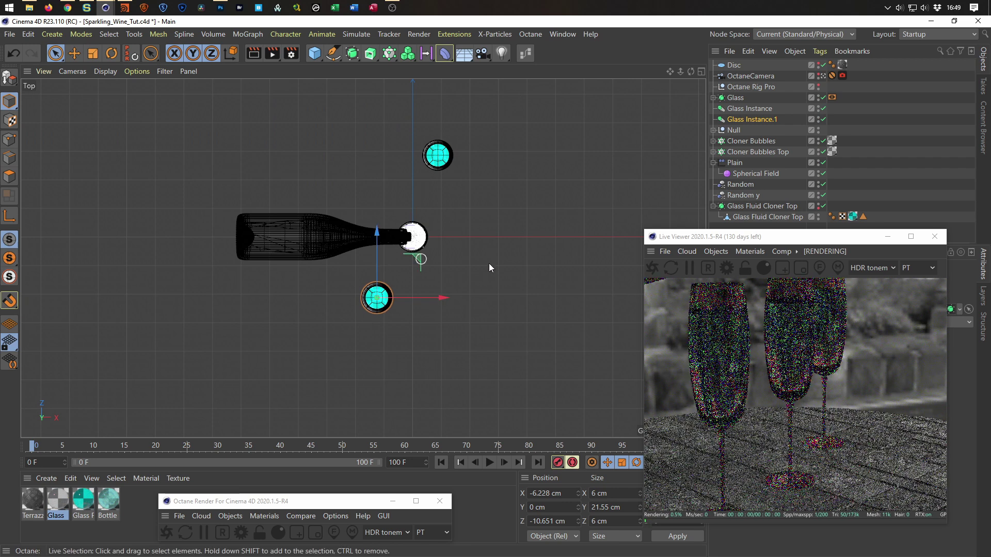
drag(773, 229, 773, 162)
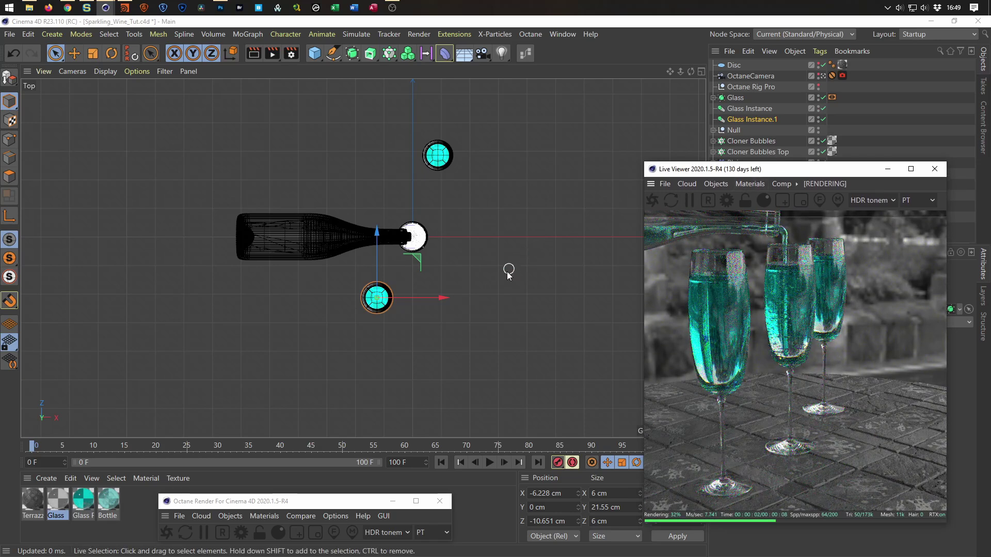
middle_click(473, 271)
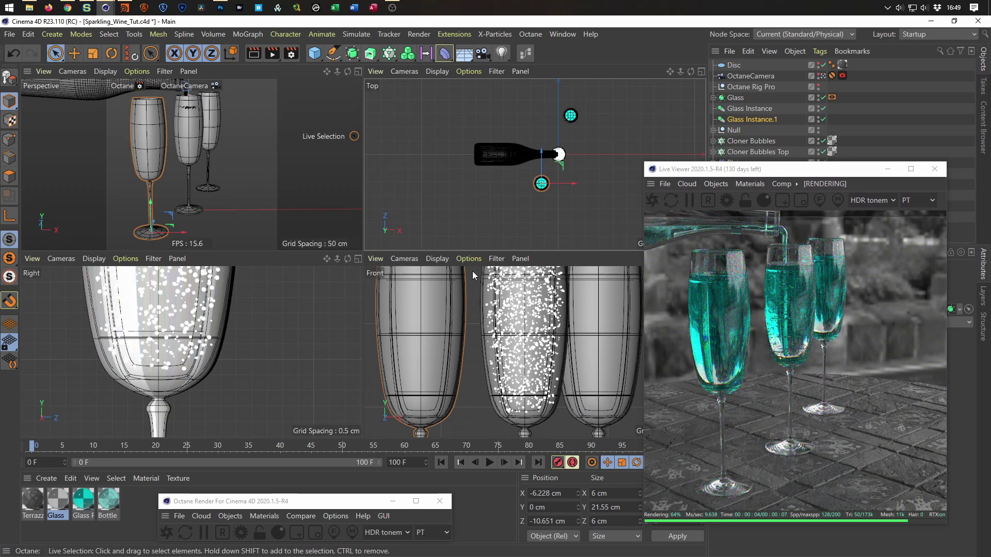
middle_click(282, 201)
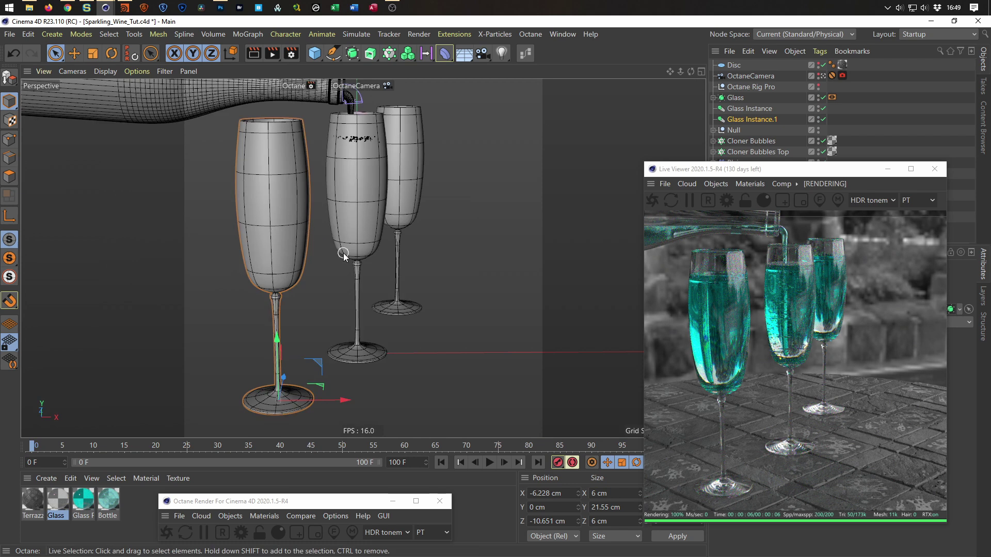
Shift the front glass instance to about X -7.2 cm, Z -13 cm, and save the scene
middle_click(342, 252)
middle_click(558, 169)
drag(416, 256, 410, 269)
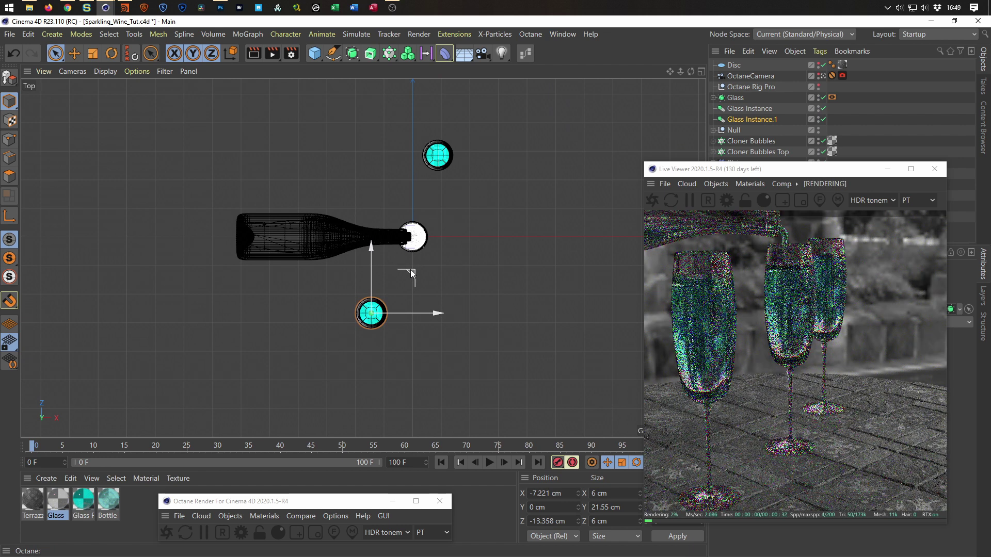
drag(413, 270, 412, 267)
middle_click(308, 205)
middle_click(308, 206)
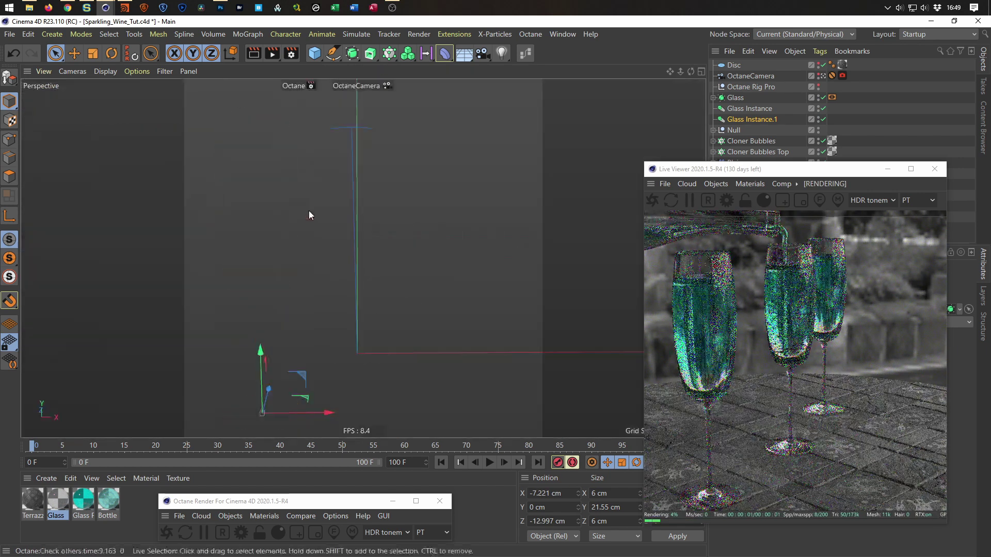
key(ctrl+s)
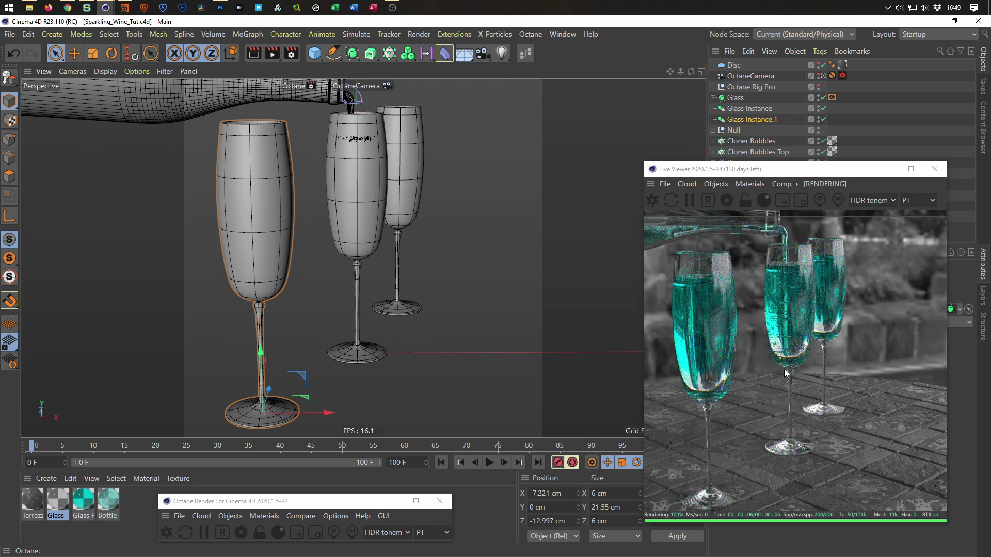
Move the Live Viewer clear of the object list and collapse the Glass Fluid Cloner Top hierarchy
drag(801, 177, 520, 143)
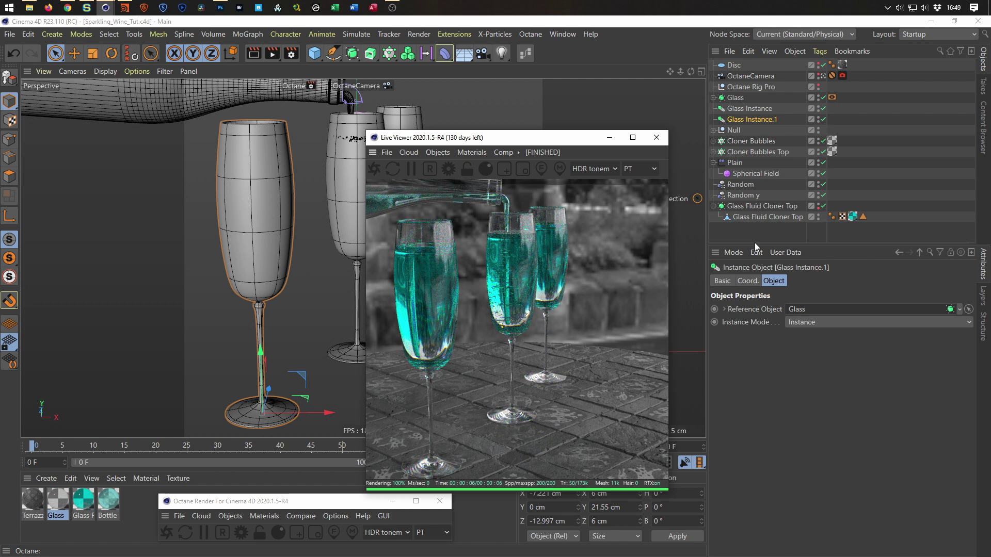
click(714, 207)
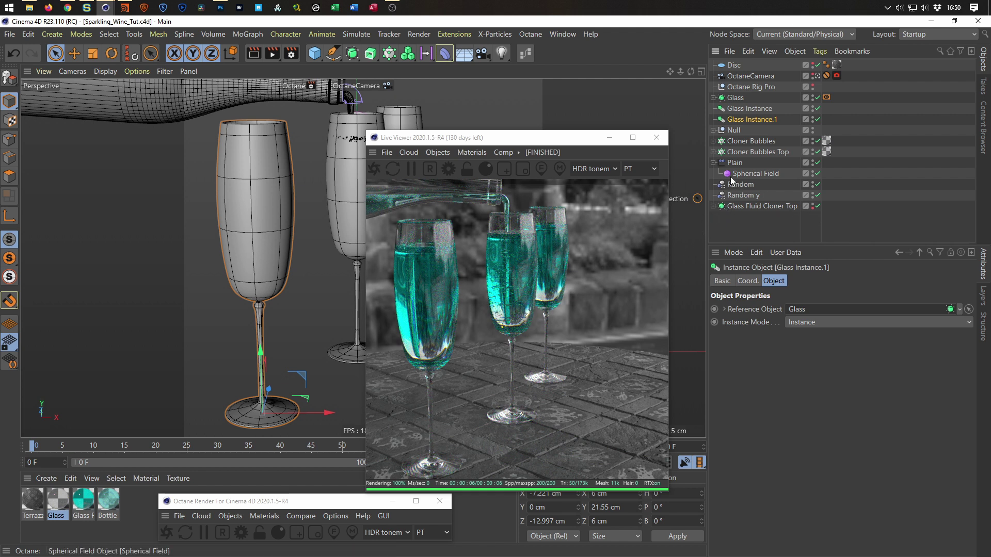
Create a Connect object and make Cloner Bubbles its child
click(736, 140)
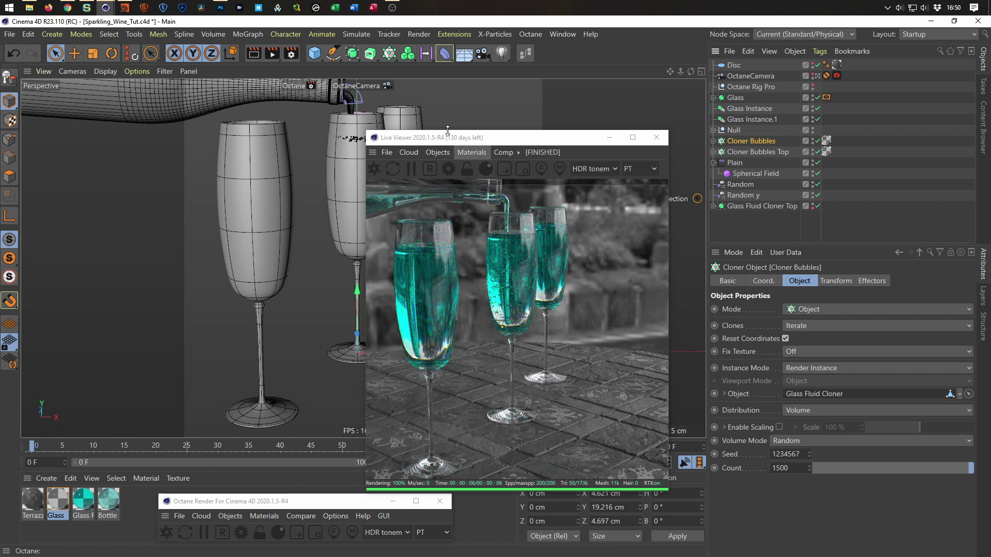
click(374, 56)
click(353, 55)
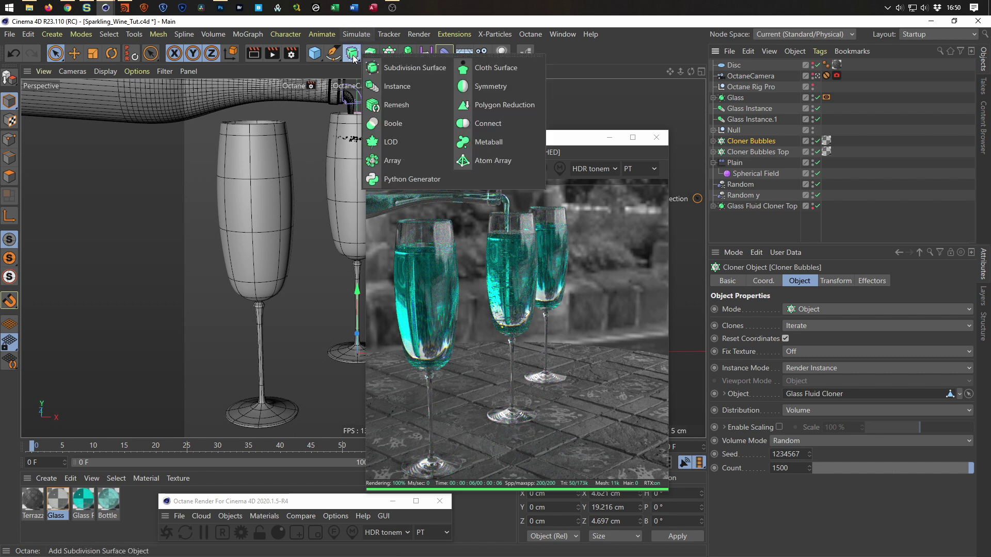
click(494, 126)
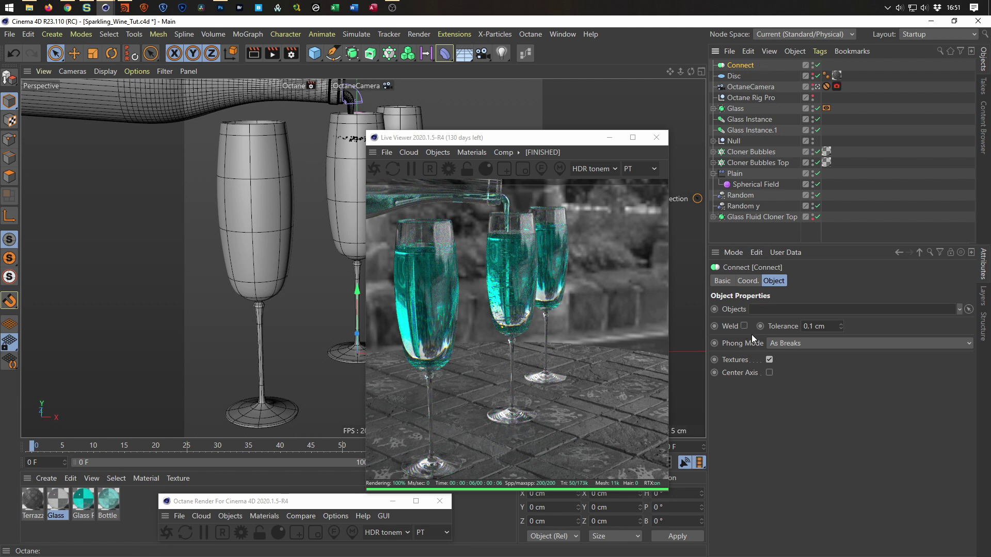
click(755, 255)
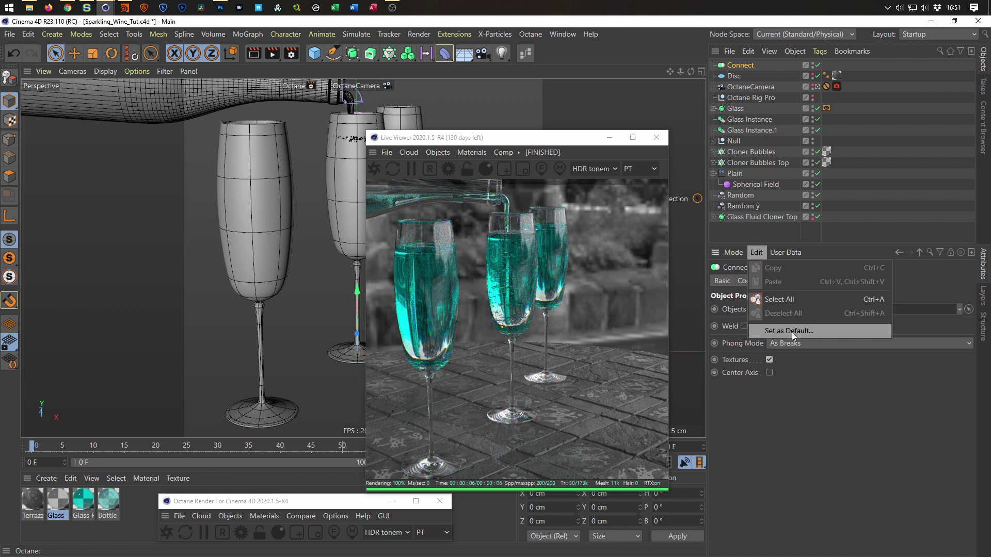
click(782, 403)
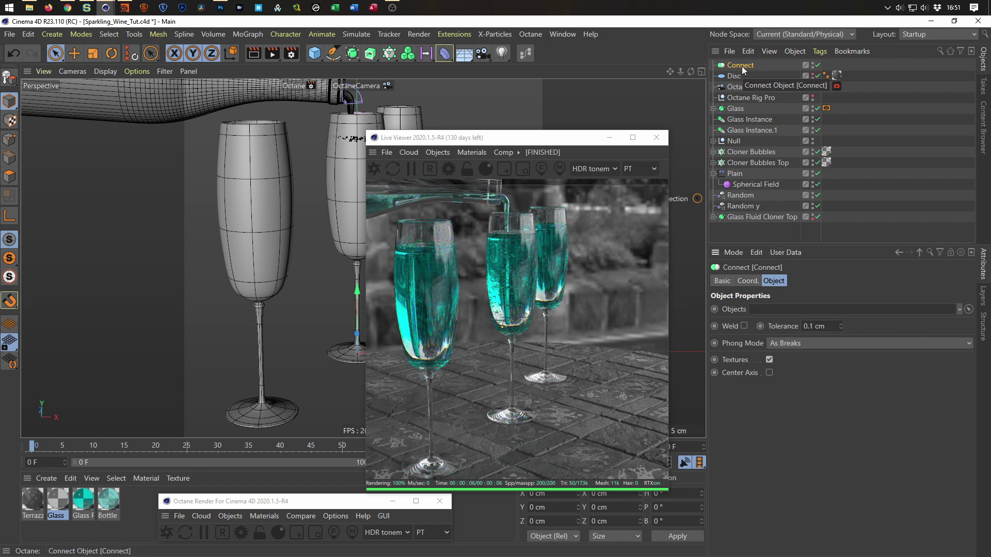
drag(744, 66, 746, 141)
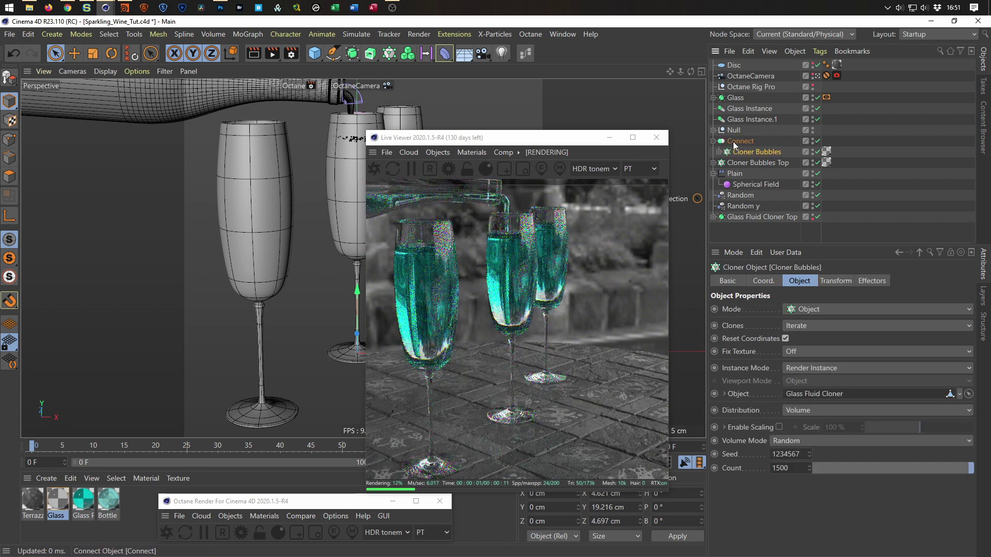
Convert the Connect object into a polygon mesh with Current State to Object and expand the resulting null
click(735, 144)
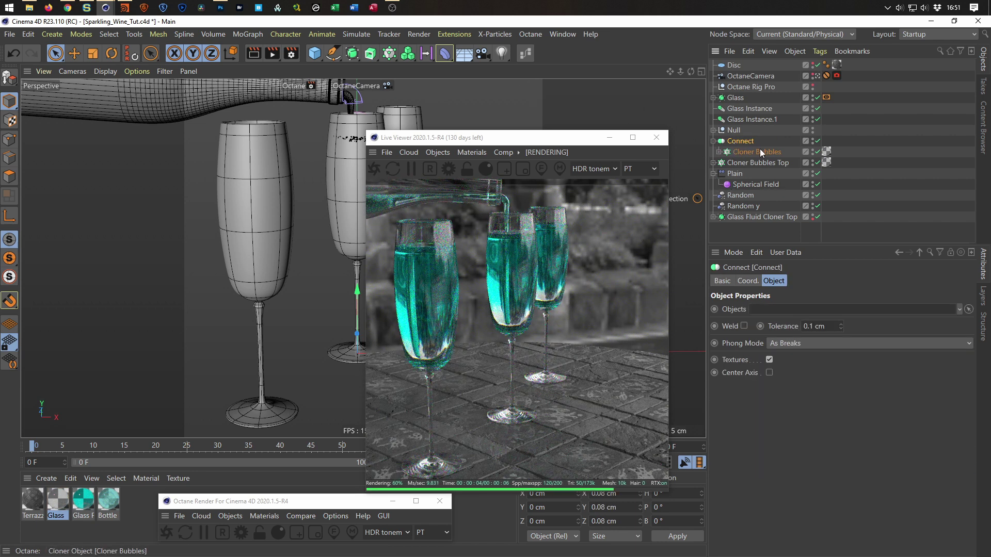
right_click(746, 142)
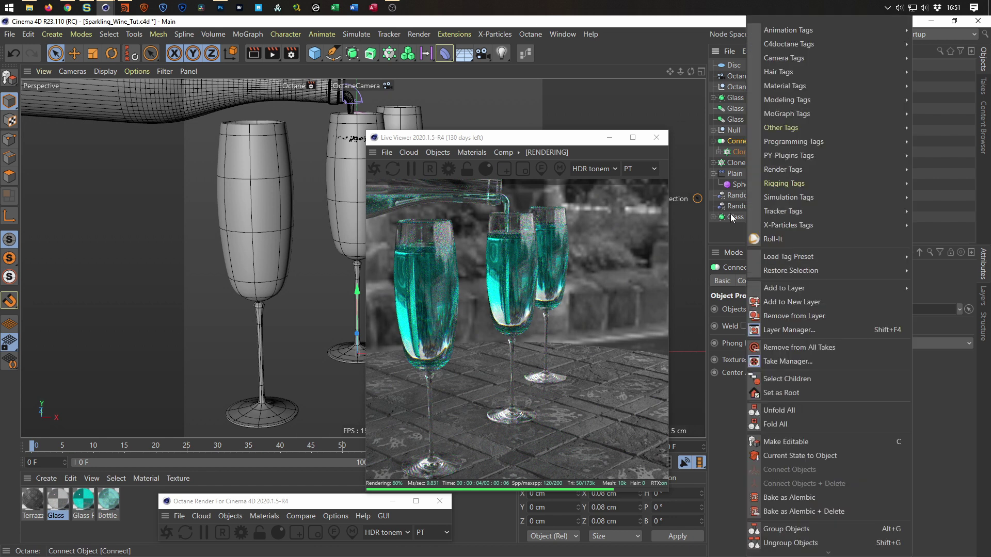
click(785, 455)
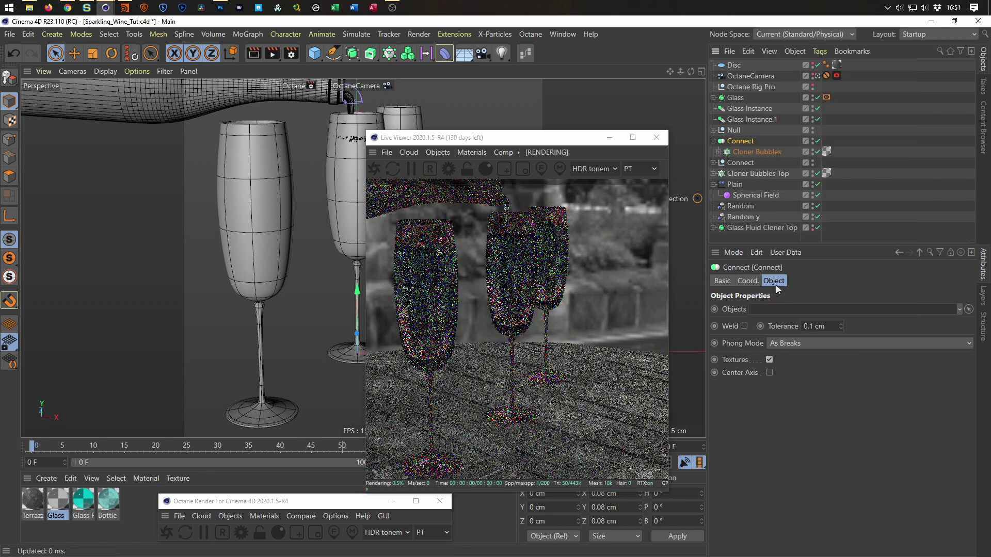
click(714, 163)
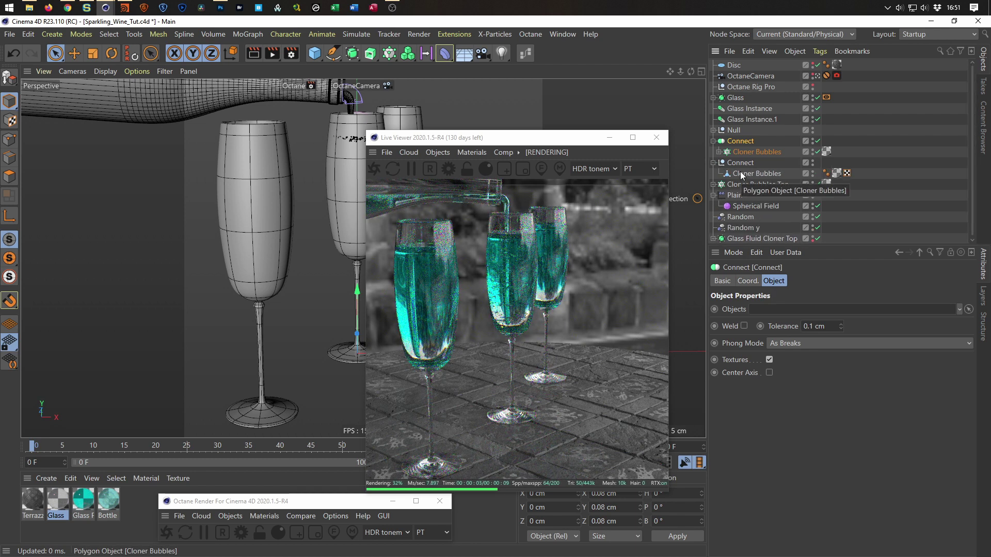
Delete the Connect generator without its child, then move the baked Cloner Bubbles mesh out of the leftover null and delete that null
right_click(741, 141)
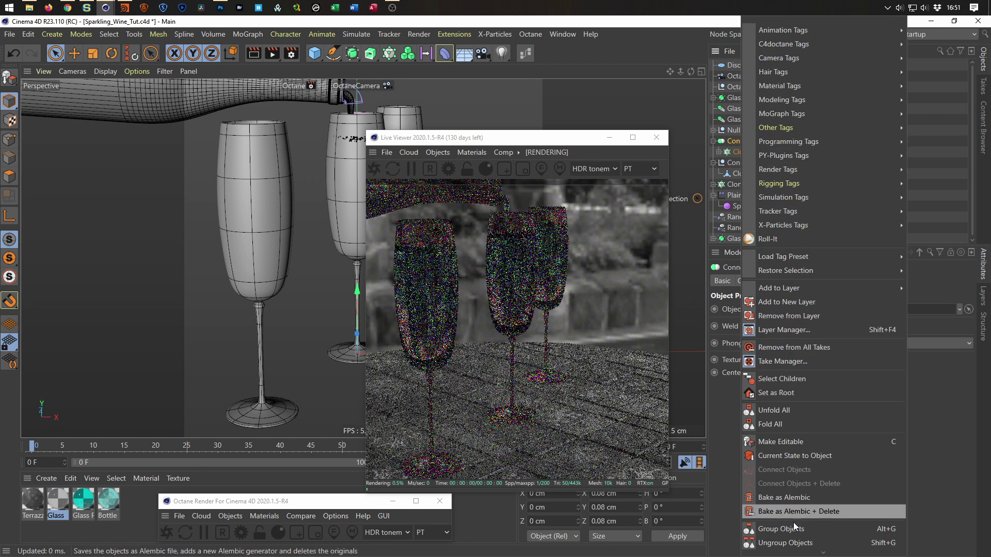
scroll(776, 436, down, 3)
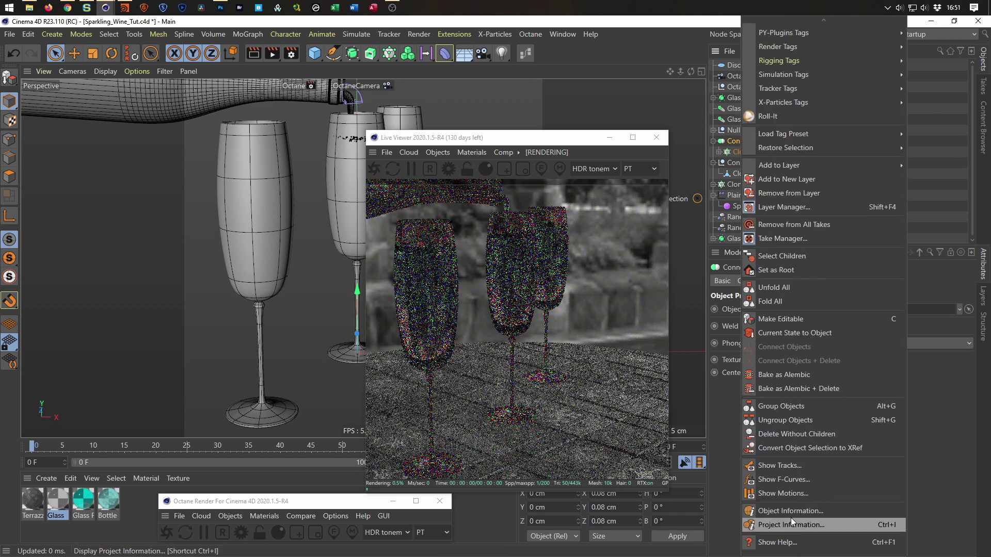
click(789, 435)
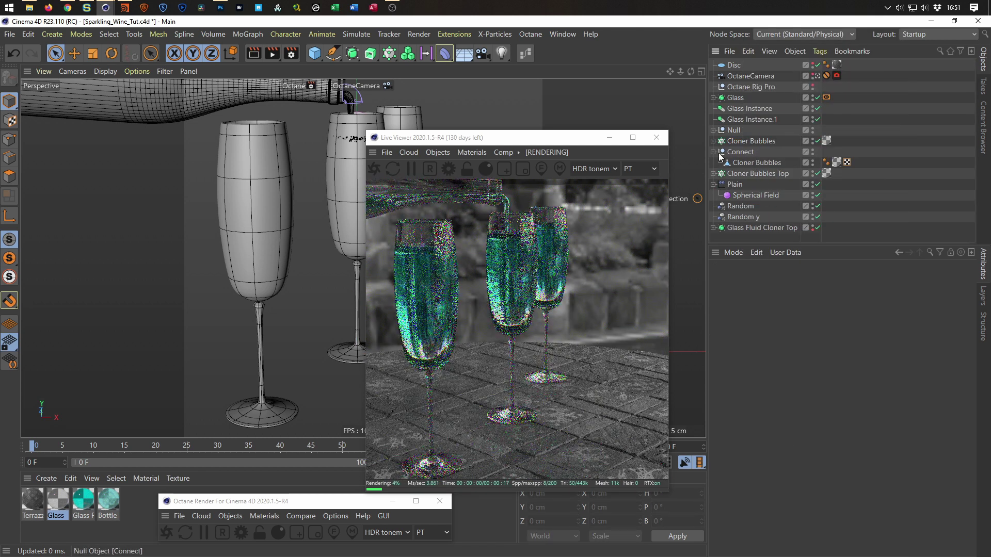
drag(733, 159, 742, 153)
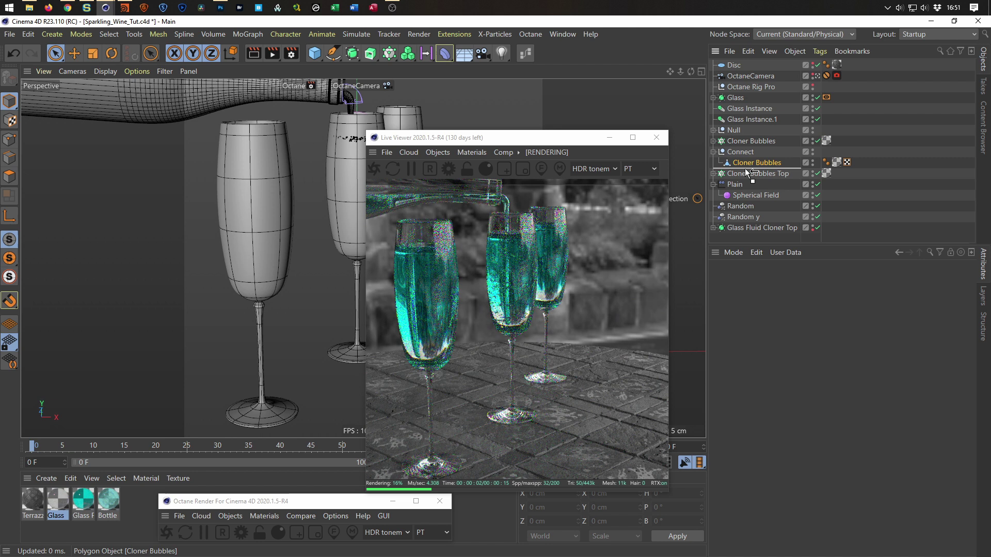
click(742, 153)
key(Delete)
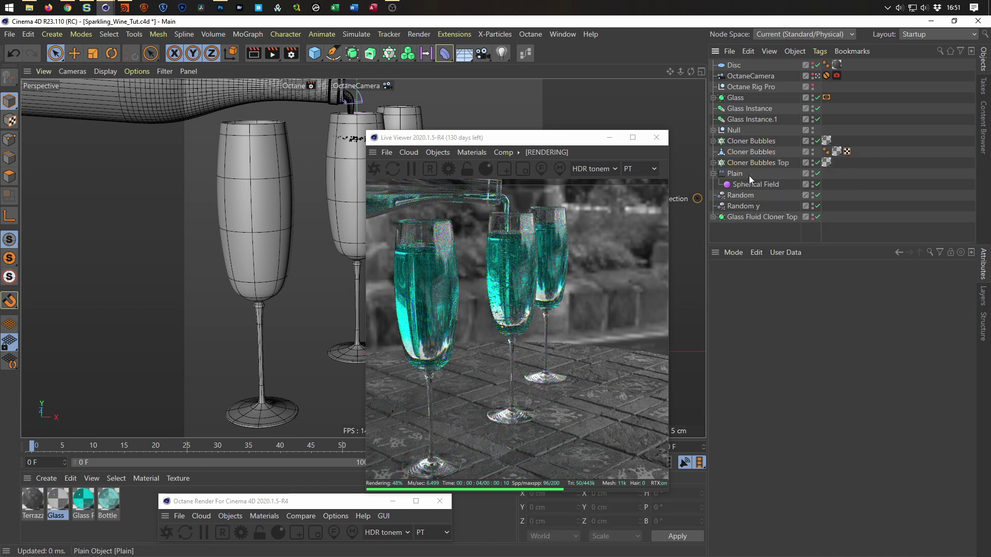
In the top view, move the baked bubble mesh onto the front glass at about X -7 cm, Z -12.2 cm
drag(585, 138, 770, 154)
middle_click(459, 240)
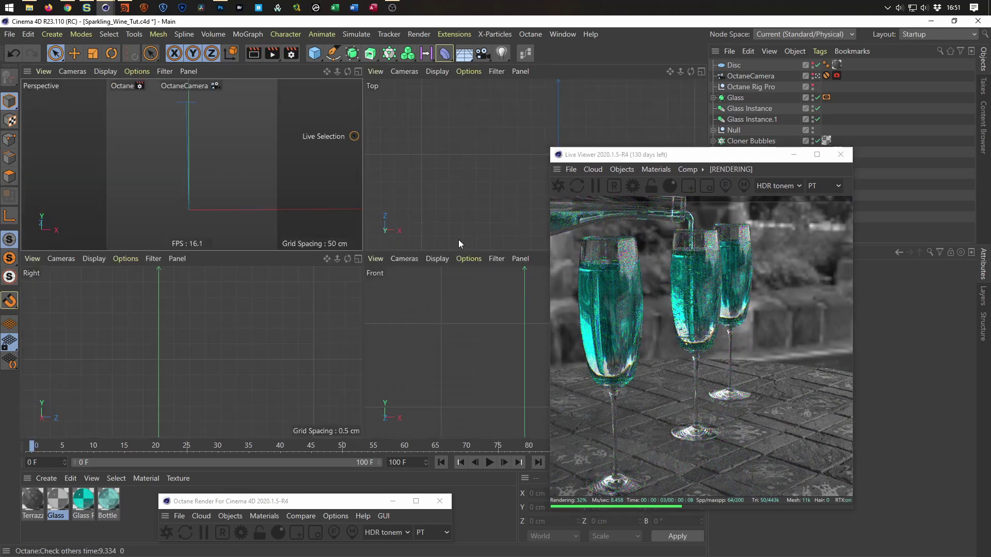
middle_click(463, 220)
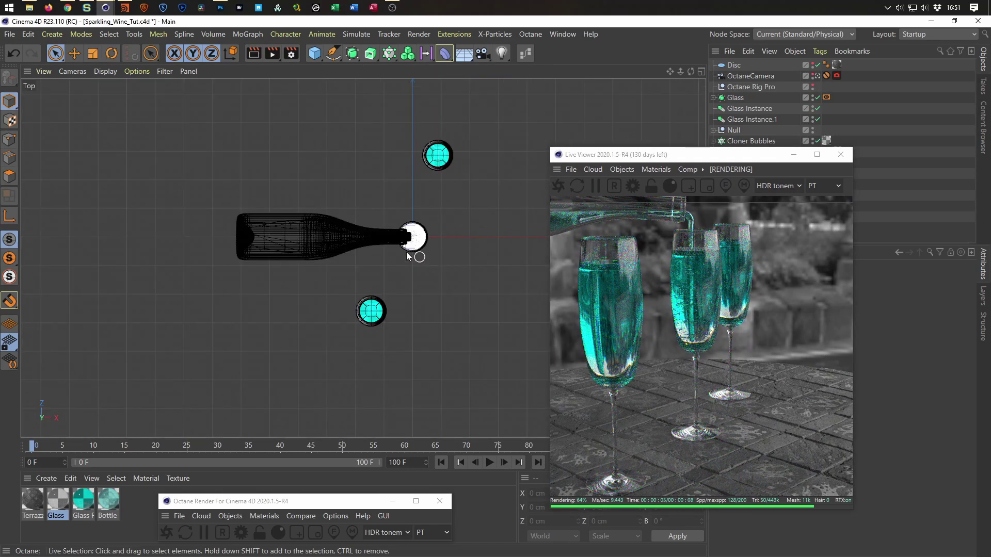
alt+middle_drag(416, 256, 369, 246)
drag(722, 158, 783, 184)
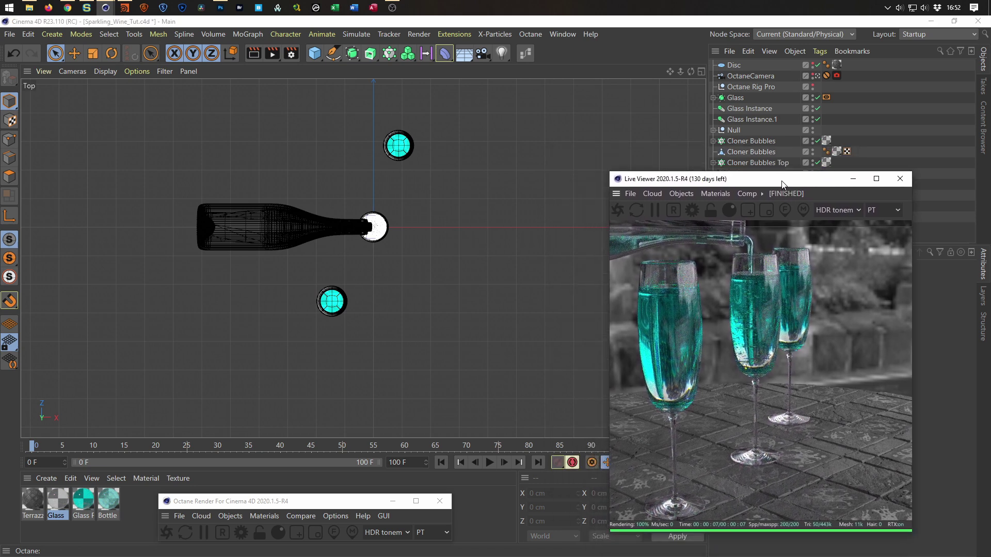
click(761, 151)
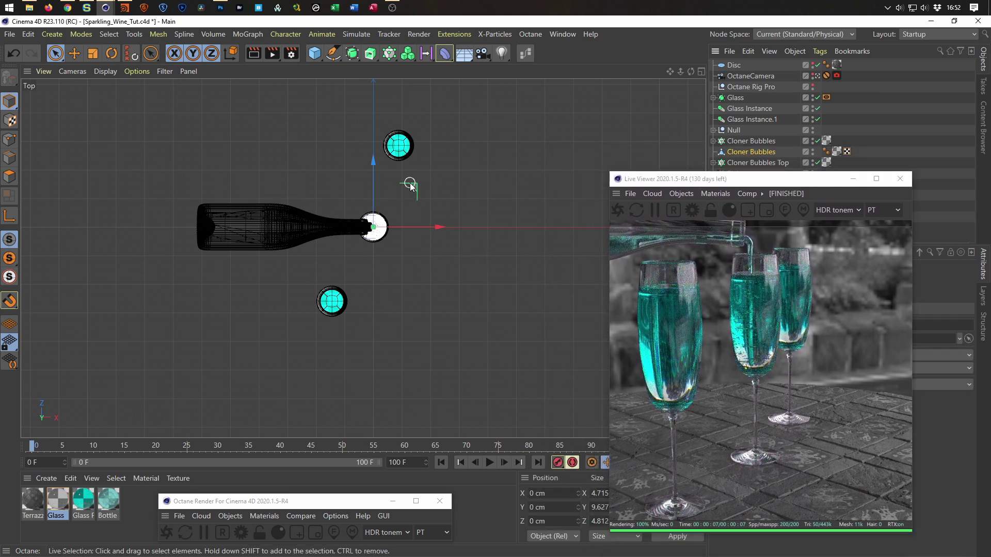
drag(413, 185, 371, 260)
scroll(349, 299, up, 2)
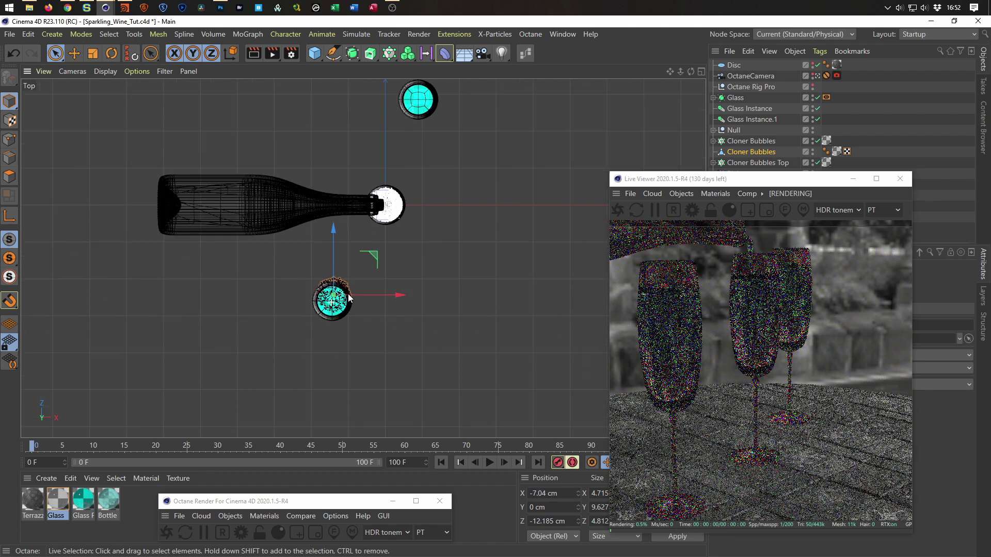
Centre the bubble mesh inside the front glass at about X -7.2 cm, Z -13.05 cm
scroll(437, 268, up, 5)
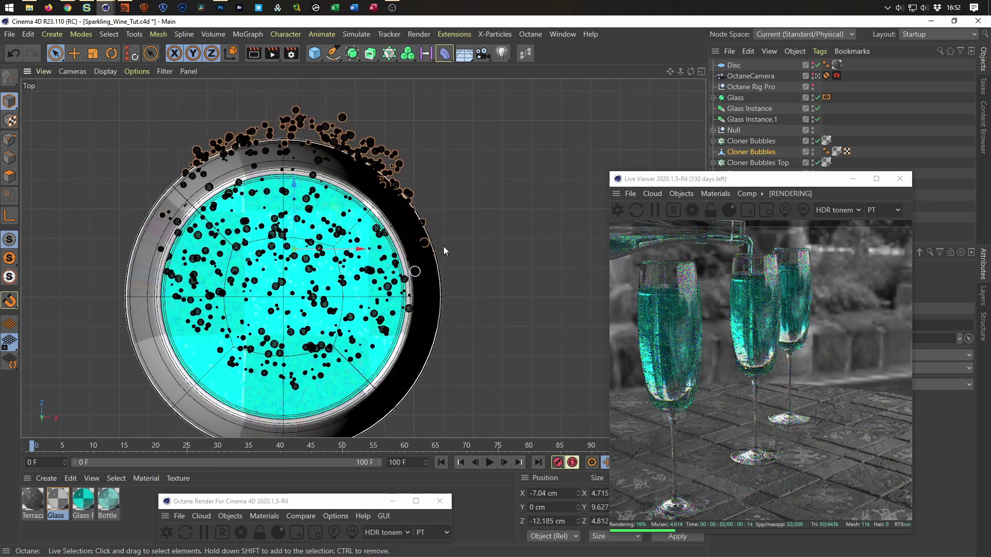
middle_drag(443, 251, 480, 209)
drag(402, 150, 385, 202)
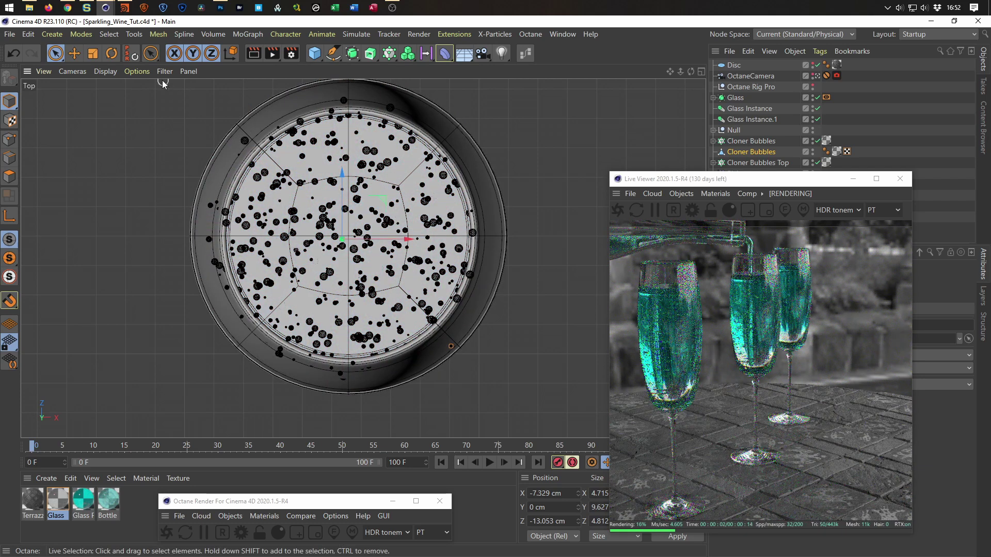
click(134, 72)
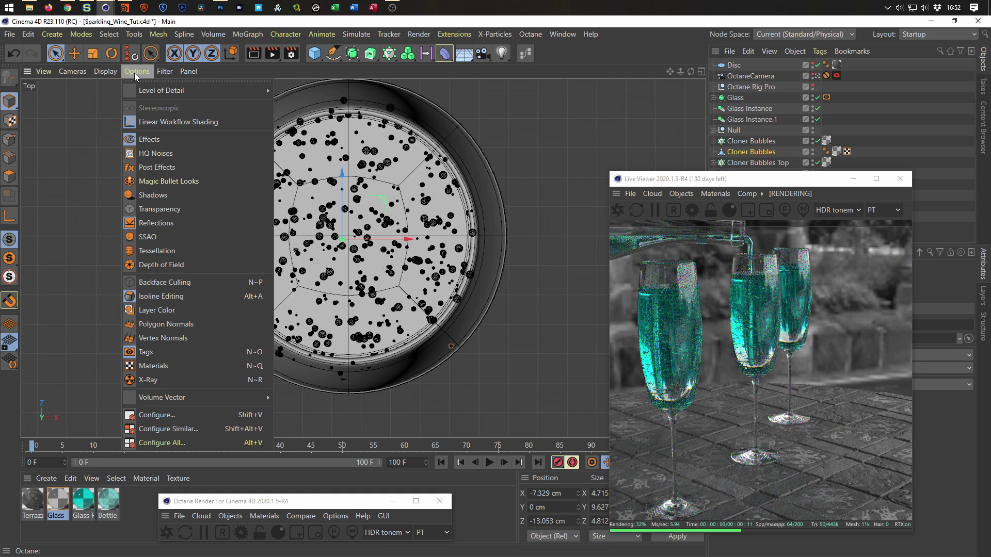
mouse_move(95, 76)
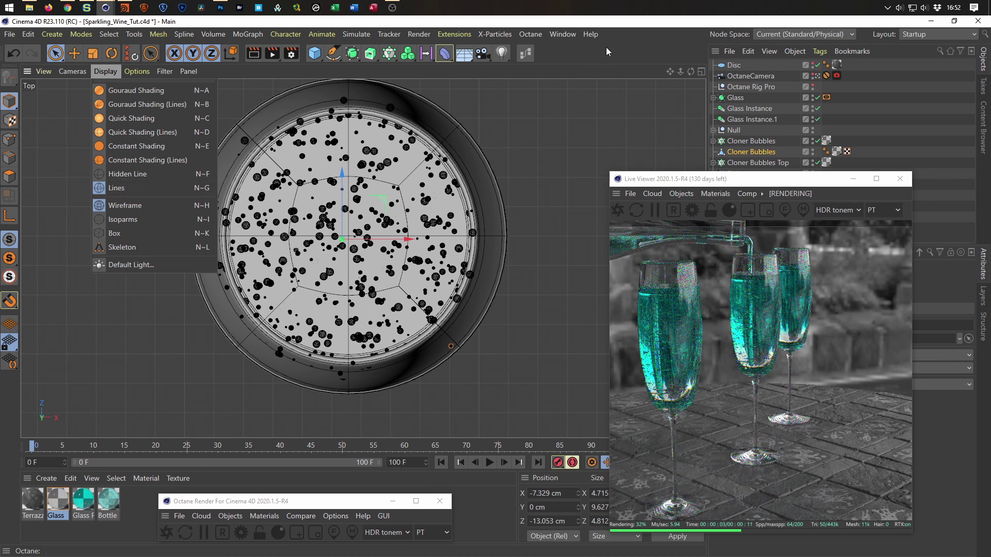
click(596, 80)
drag(382, 208, 391, 205)
Check the bubble mesh's alignment inside the front glass from the front, right and perspective views
middle_click(391, 206)
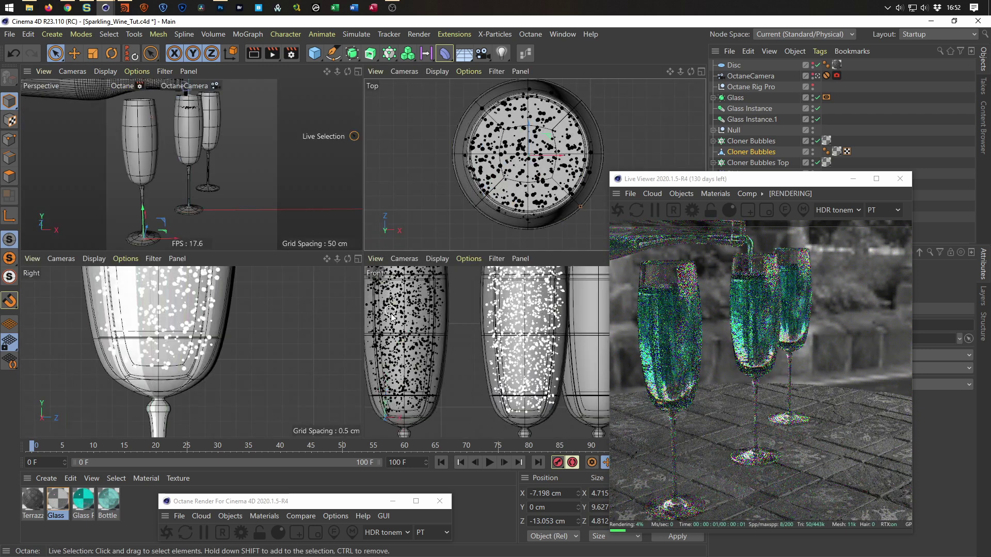
middle_click(391, 313)
scroll(389, 239, up, 5)
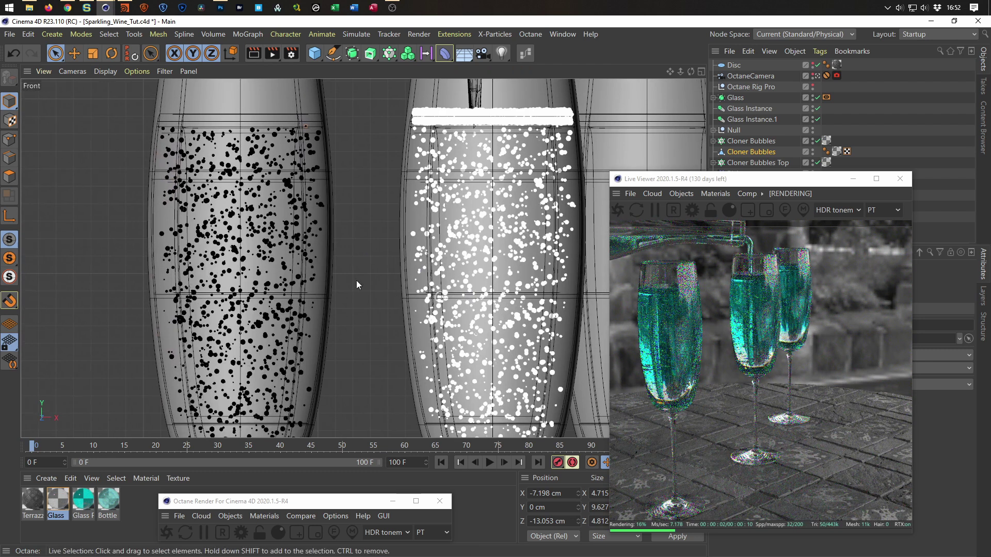
alt+middle_drag(388, 239, 395, 270)
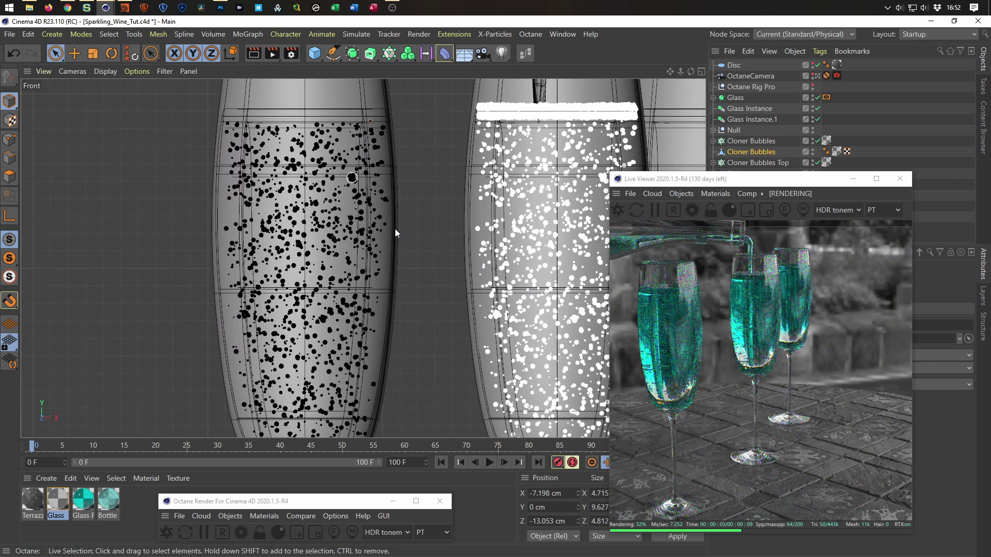
middle_click(378, 262)
middle_click(214, 280)
scroll(214, 281, down, 4)
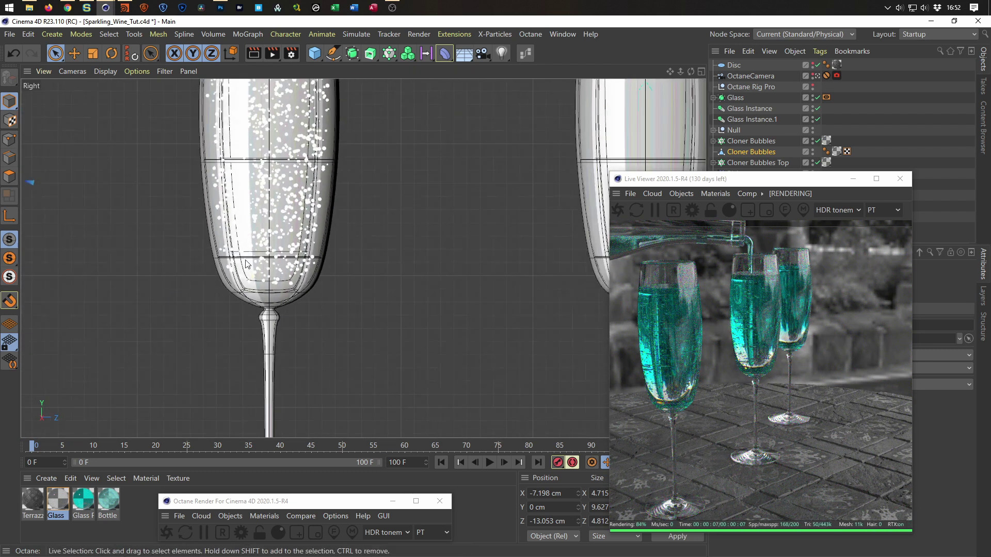
scroll(277, 301, up, 4)
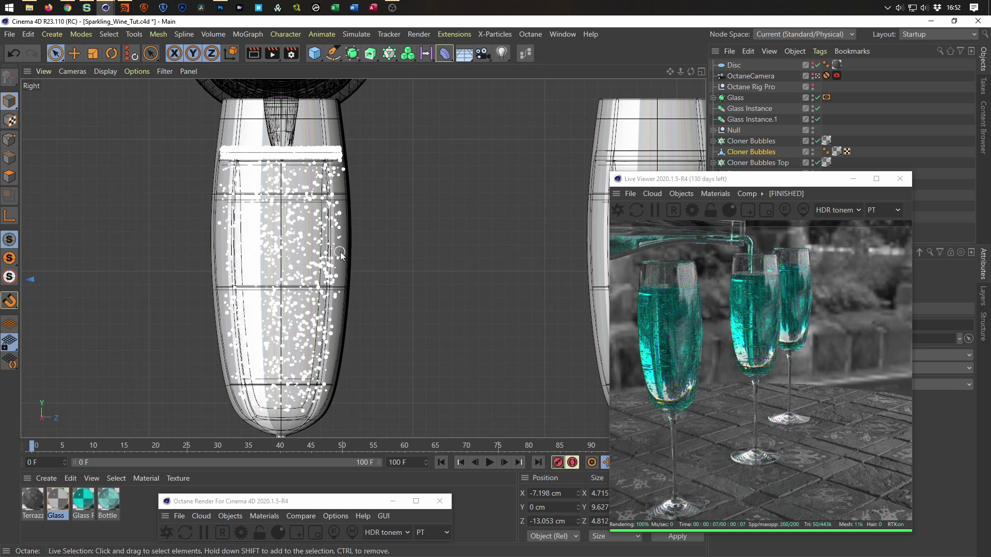
middle_click(340, 254)
middle_click(303, 222)
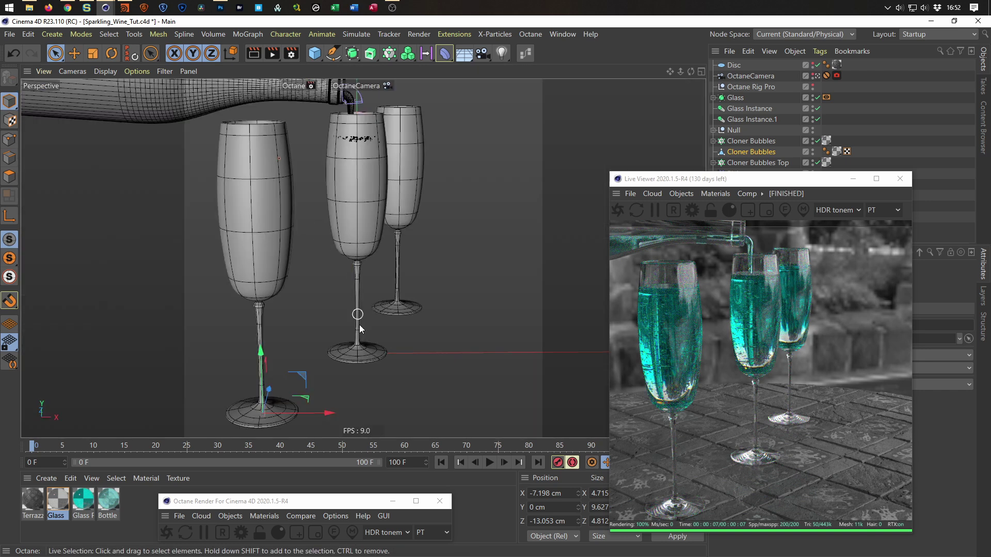
middle_click(360, 326)
middle_click(230, 334)
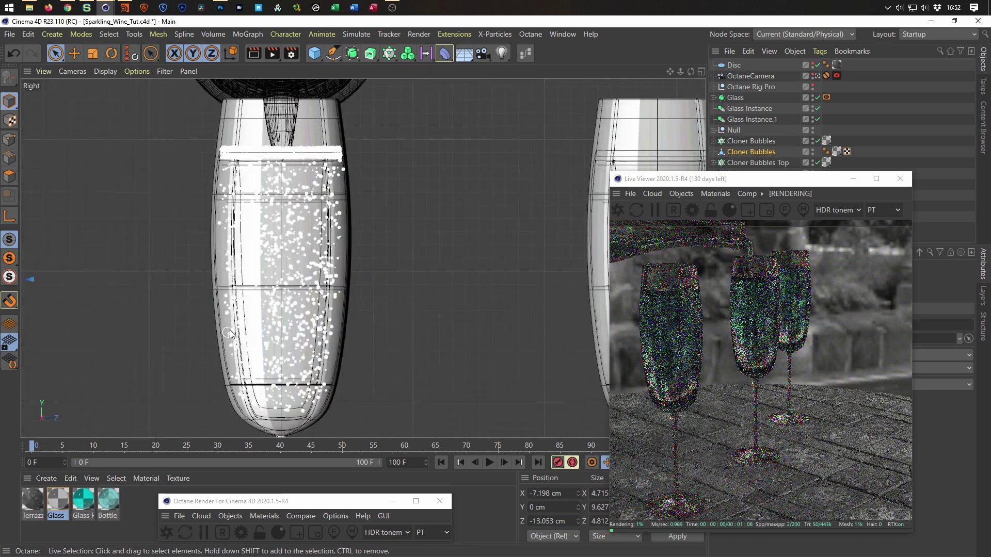
scroll(231, 334, down, 5)
scroll(184, 282, up, 3)
alt+middle_drag(184, 281, 297, 244)
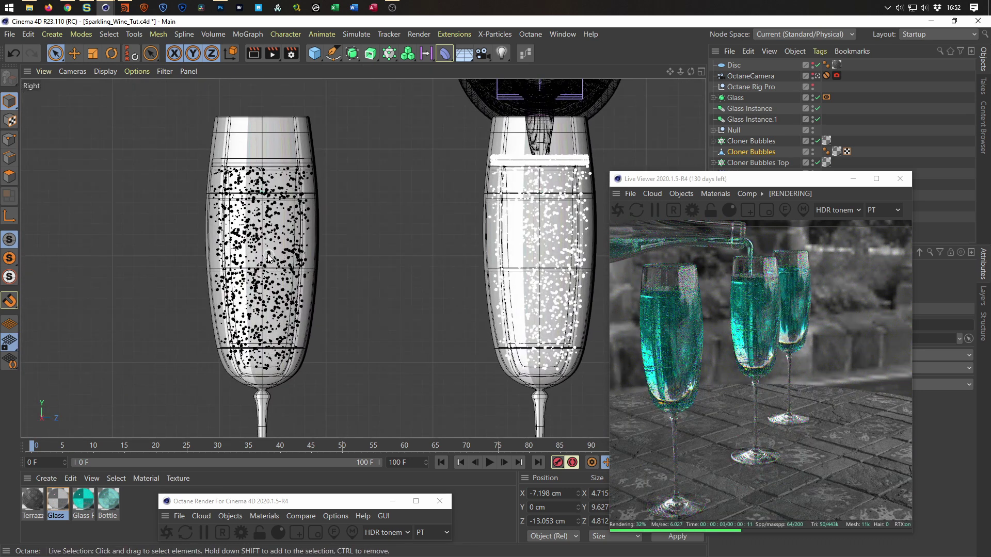
middle_click(306, 294)
middle_click(288, 194)
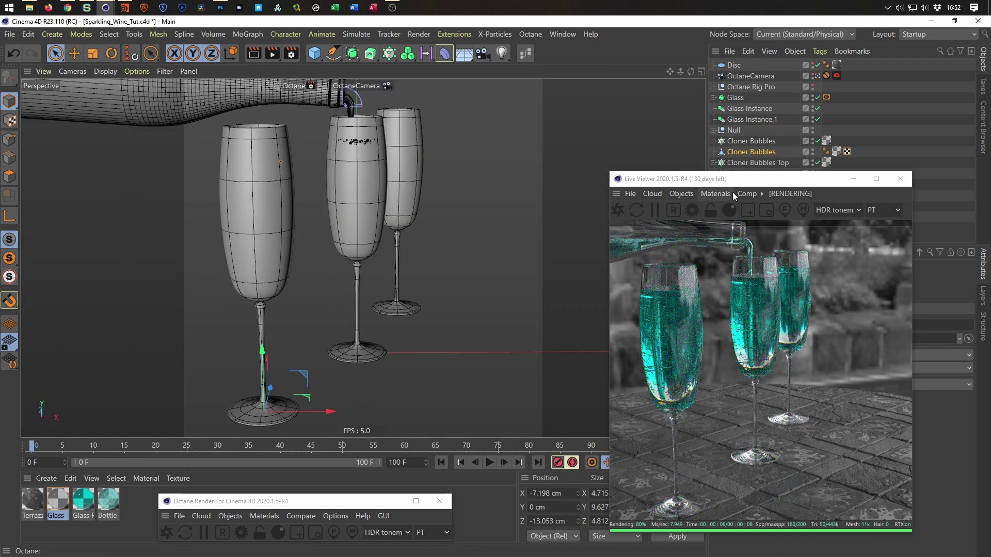
Create an Instance of the baked Cloner Bubbles mesh and place it directly below the mesh in the hierarchy
drag(733, 178, 435, 164)
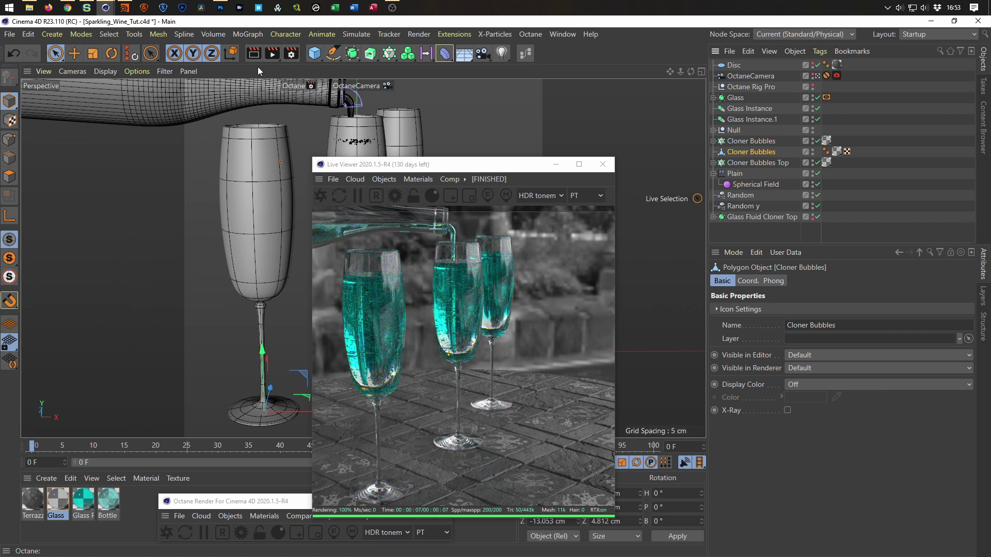
click(354, 55)
click(405, 89)
drag(751, 67, 739, 168)
In the top view, move the bubble instance onto the rear glass at about X 4.4 cm, Z 14 cm
drag(531, 166, 838, 182)
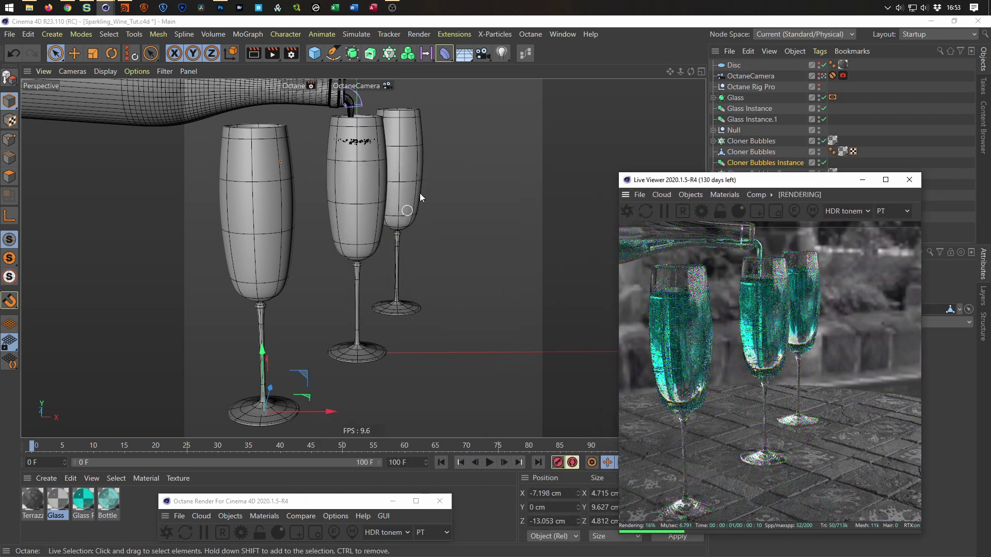
middle_click(440, 217)
middle_click(471, 203)
scroll(392, 237, down, 4)
alt+middle_drag(379, 230, 293, 371)
scroll(376, 287, down, 3)
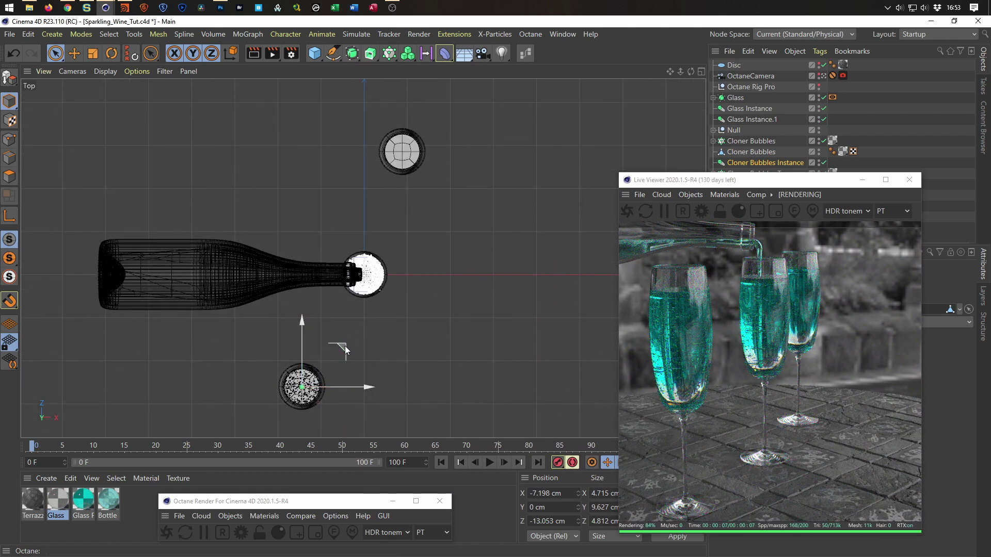
drag(348, 346, 443, 112)
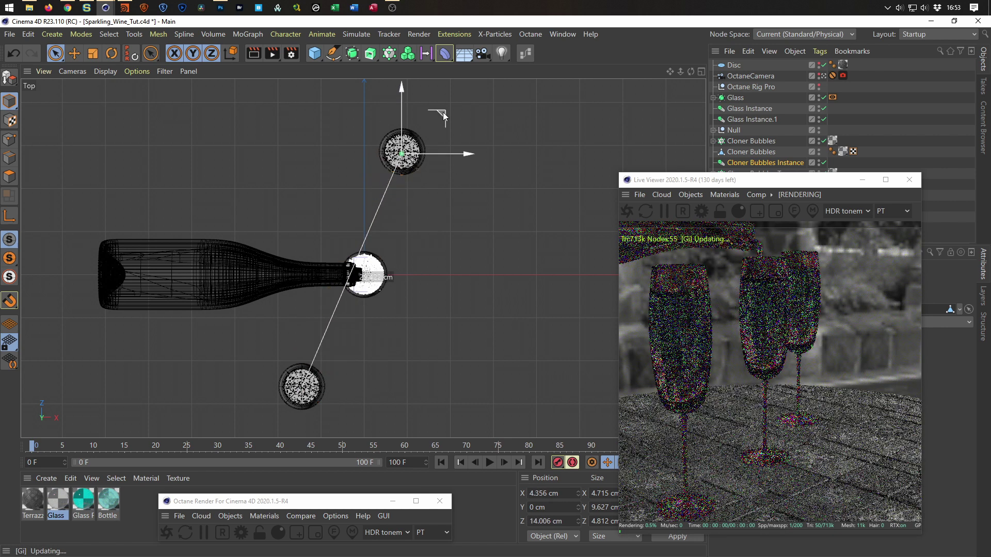
Centre the bubble instance inside the rear glass at about X 4.35 cm, Z 14.3 cm
scroll(404, 144, up, 8)
alt+middle_drag(514, 130, 388, 257)
scroll(388, 257, up, 3)
drag(387, 256, 384, 241)
Check the bubbles in all three glasses from the front view and move the Live Viewer clear of the object list
middle_click(384, 241)
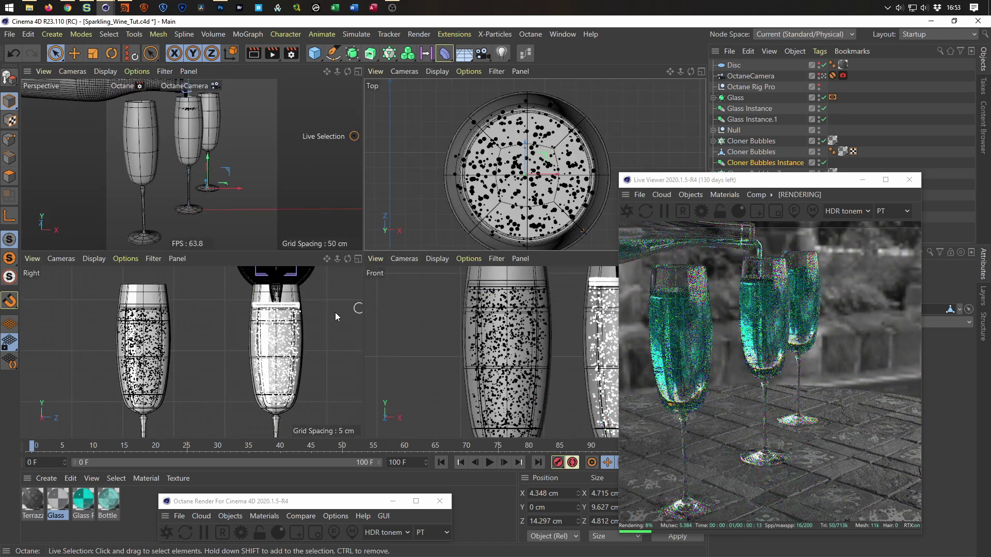
middle_click(435, 331)
scroll(454, 315, down, 10)
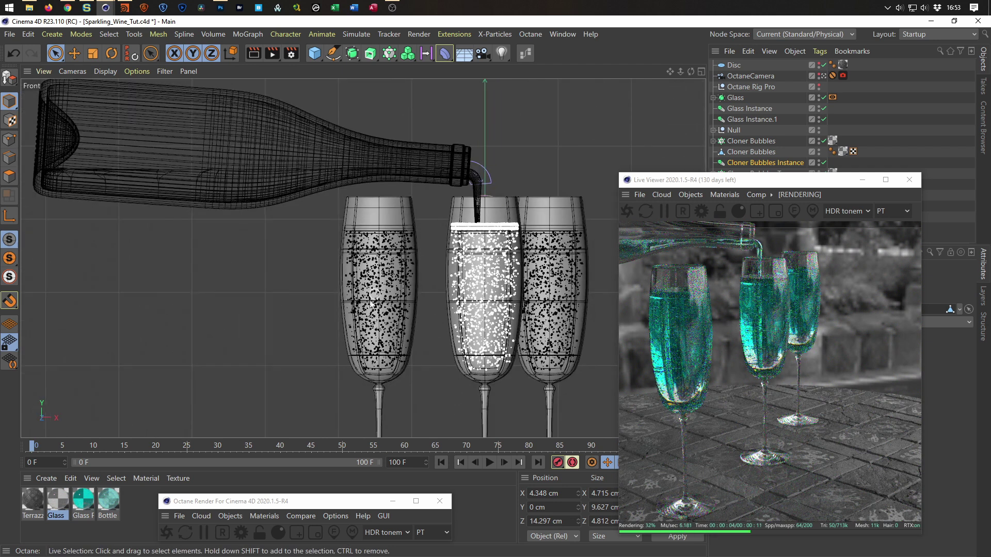
scroll(505, 288, up, 4)
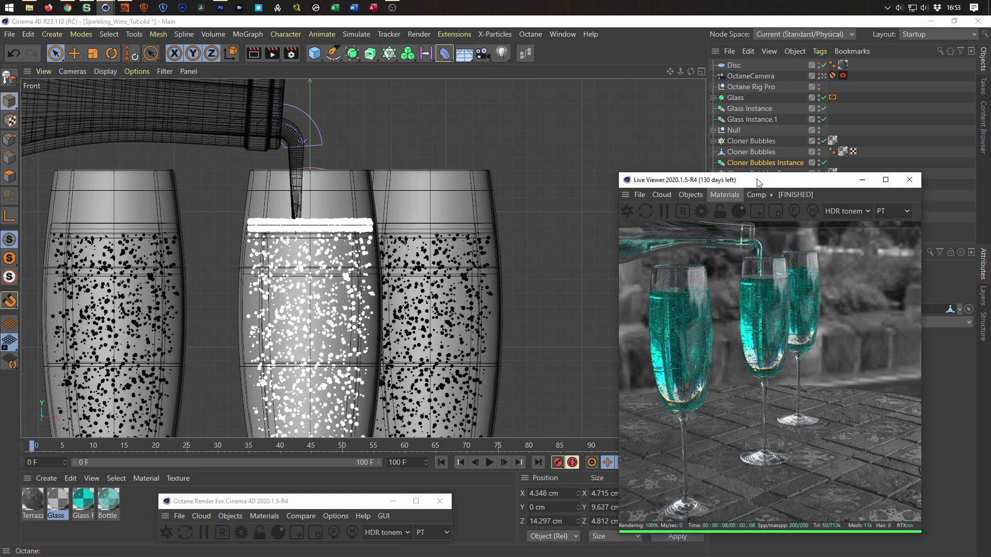
drag(720, 179, 428, 144)
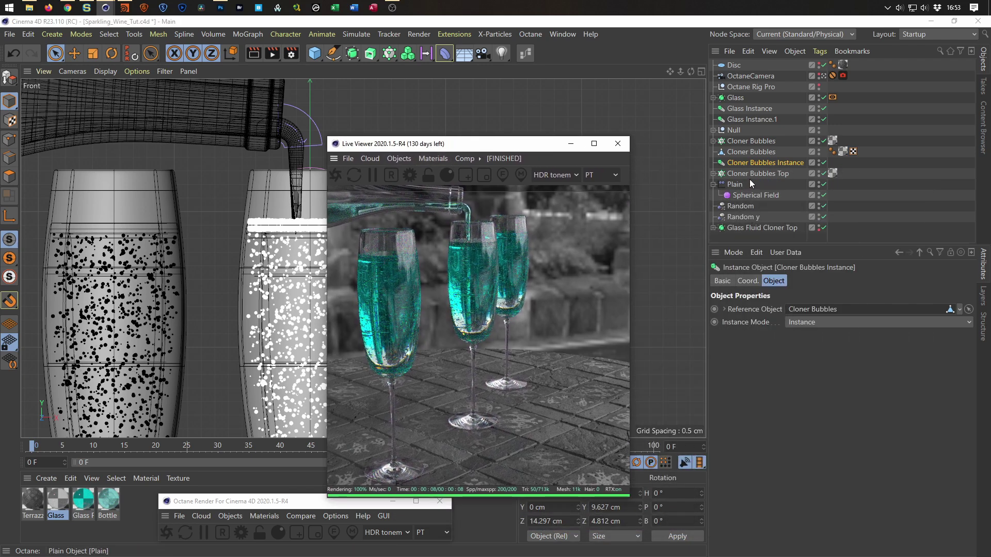
Return to the perspective camera view and pick the render's focus point on the middle glass in the Live Viewer
drag(518, 144, 780, 153)
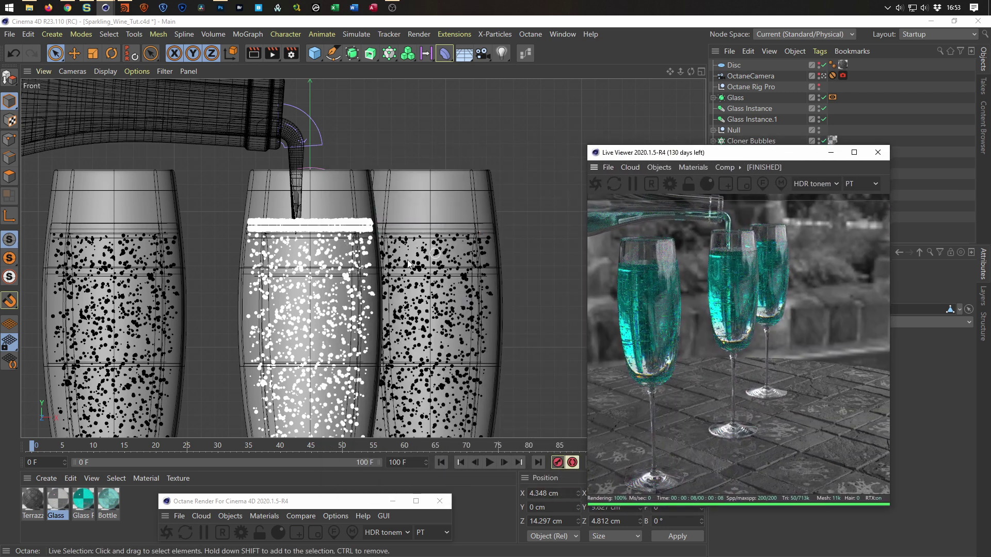
middle_click(286, 230)
middle_click(228, 208)
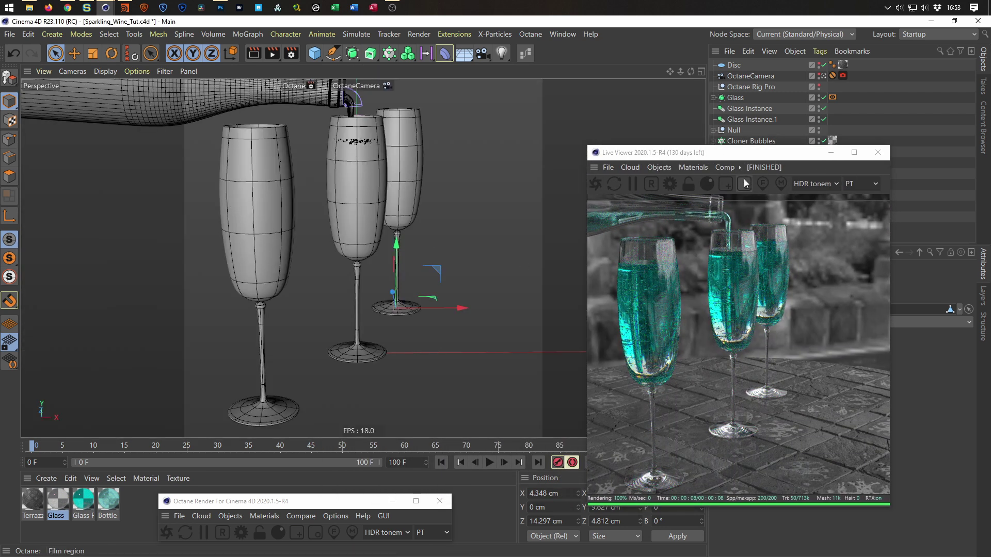
drag(758, 157, 543, 139)
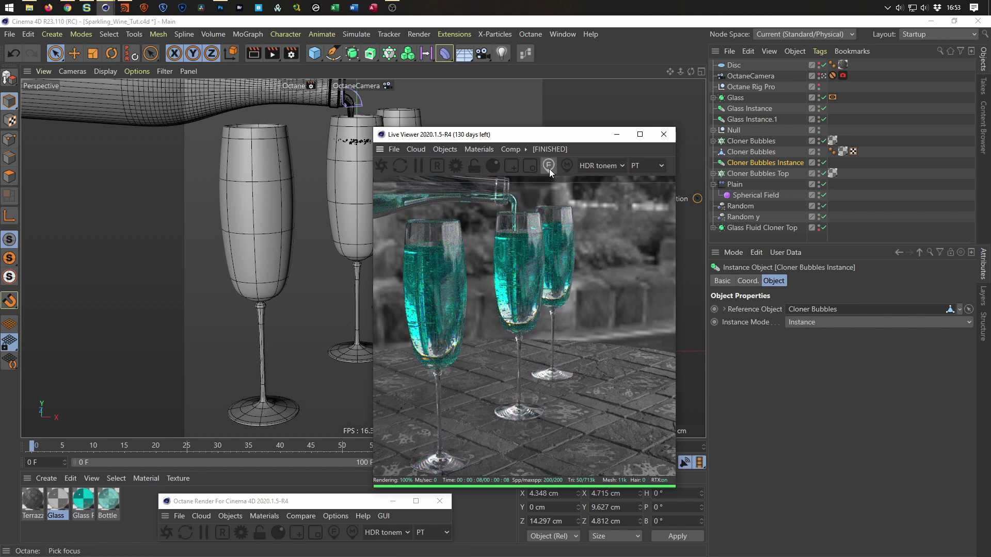
click(522, 268)
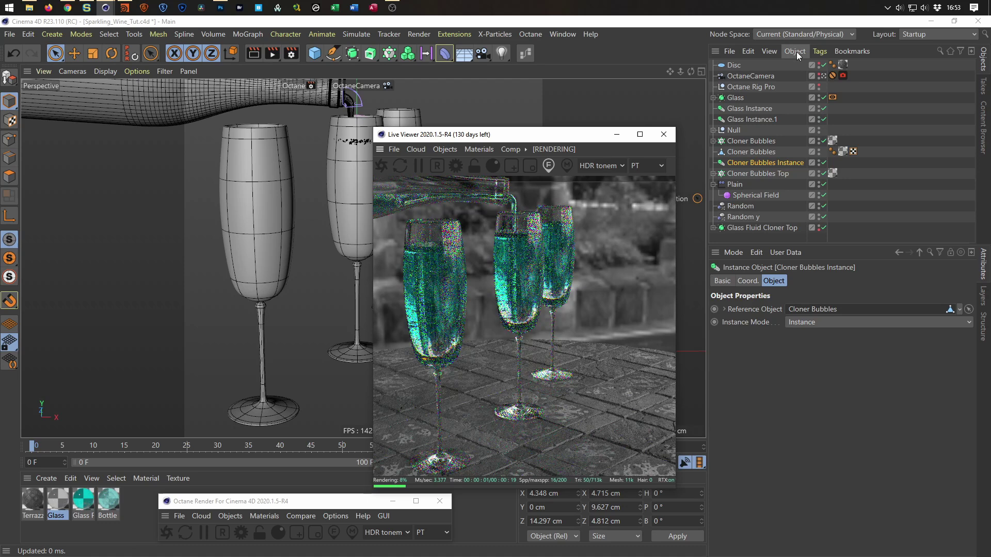
Set the OctaneCamera tag's depth of field Aperture to about 0.86 cm to blur the front and rear glasses
click(748, 76)
click(843, 75)
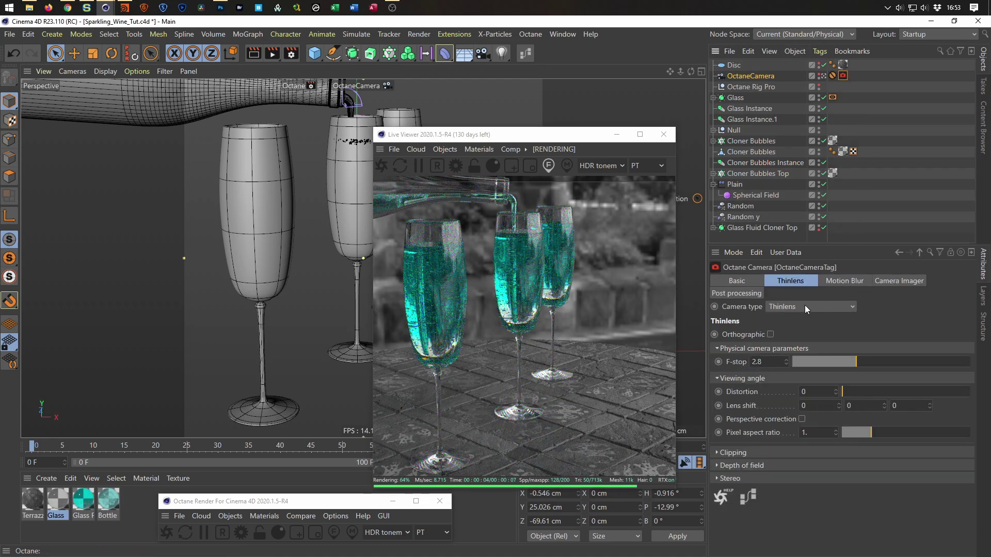
click(743, 465)
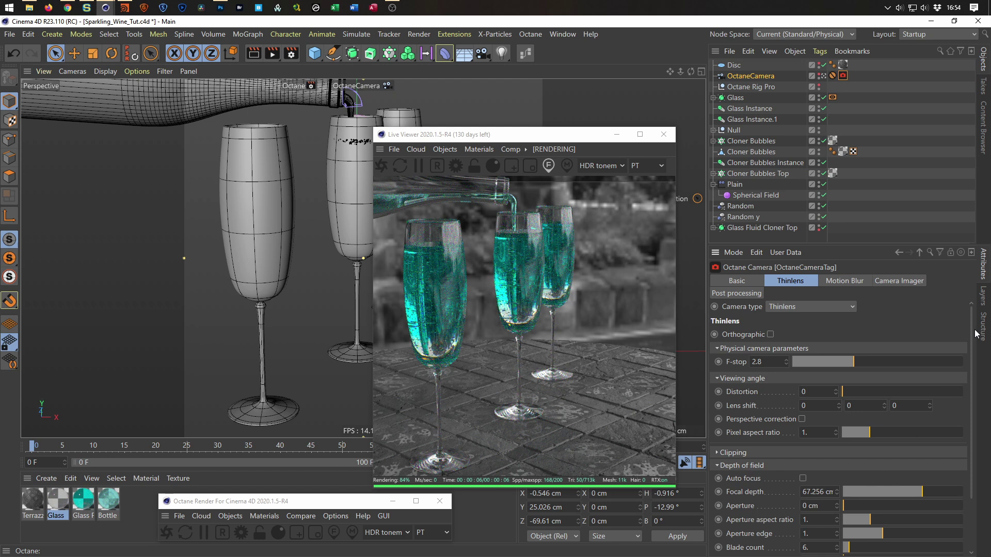
scroll(847, 454, down, 3)
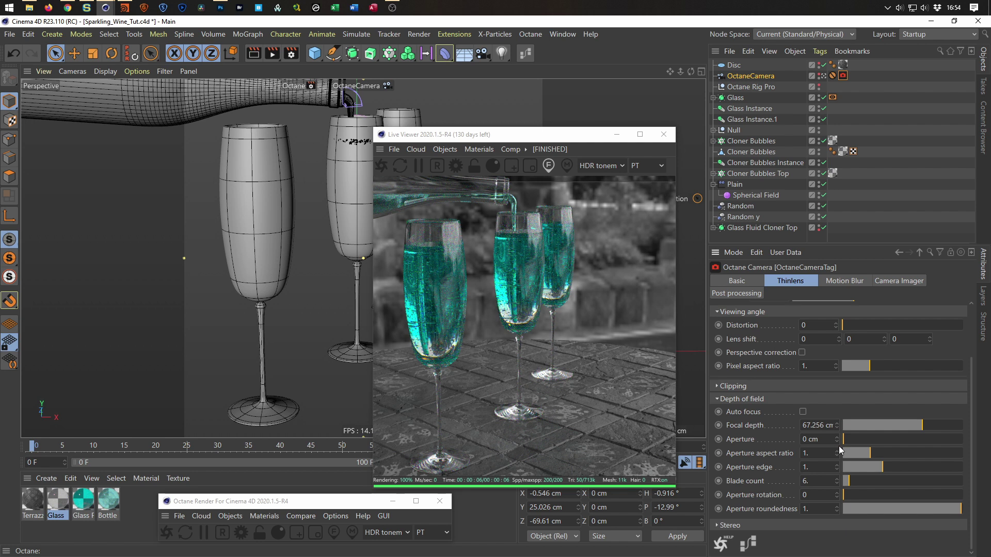
drag(846, 442, 862, 438)
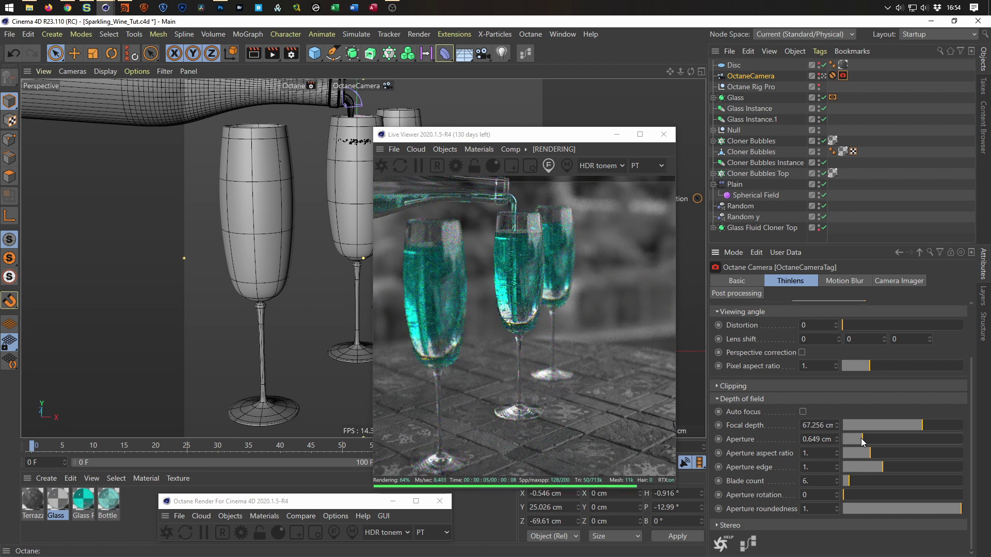
drag(863, 440, 862, 440)
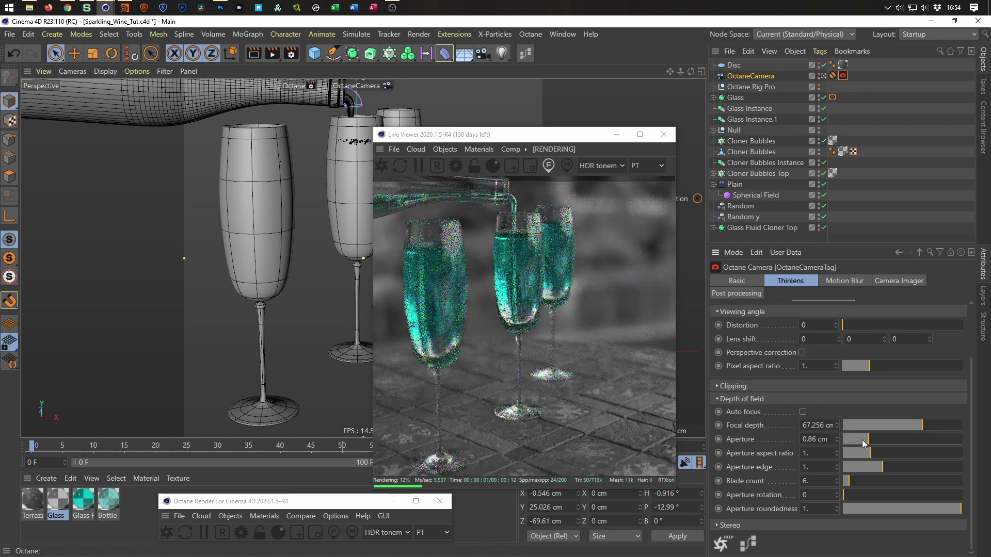
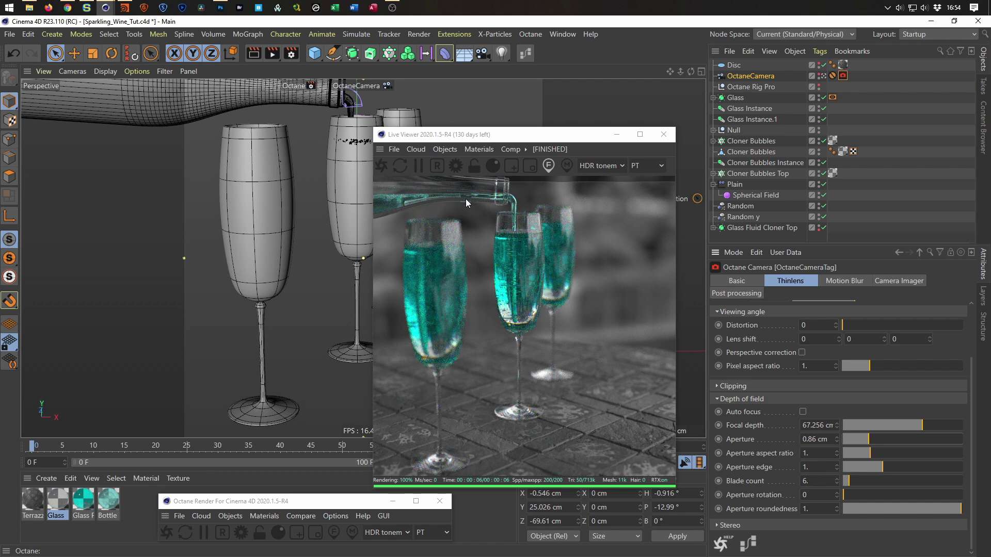
Collapse the Plain effector and expand the Null and Bottle Fluid down to the fluid's deformers
click(715, 183)
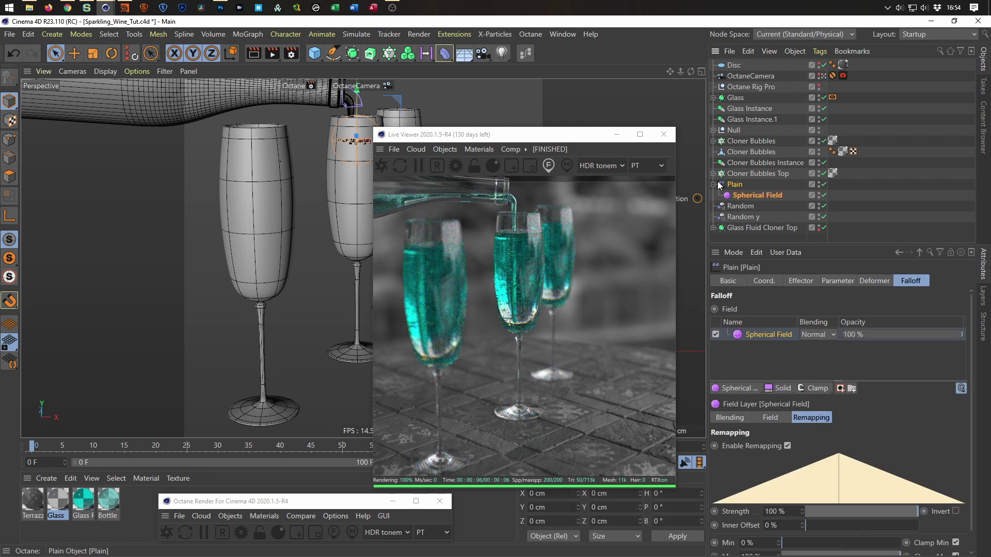
click(714, 184)
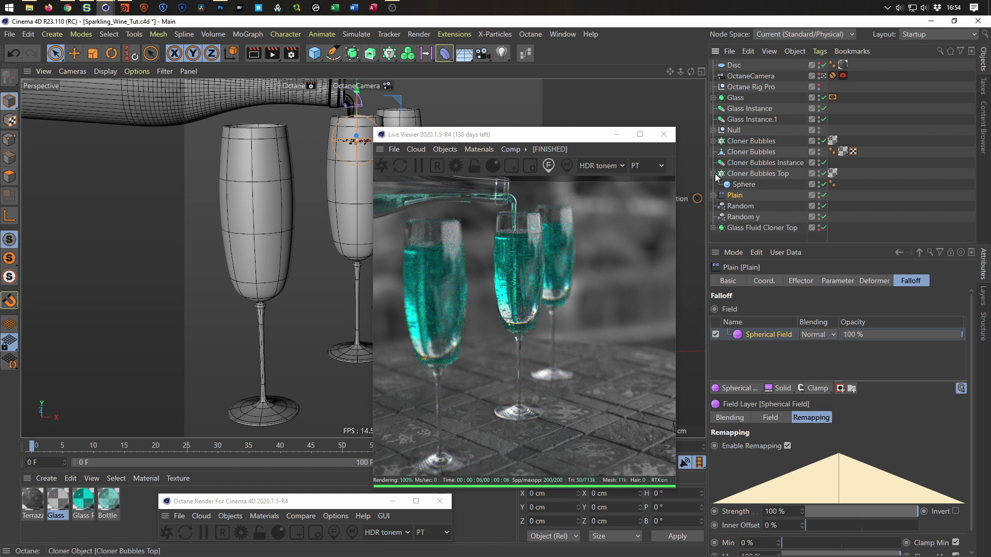
click(714, 130)
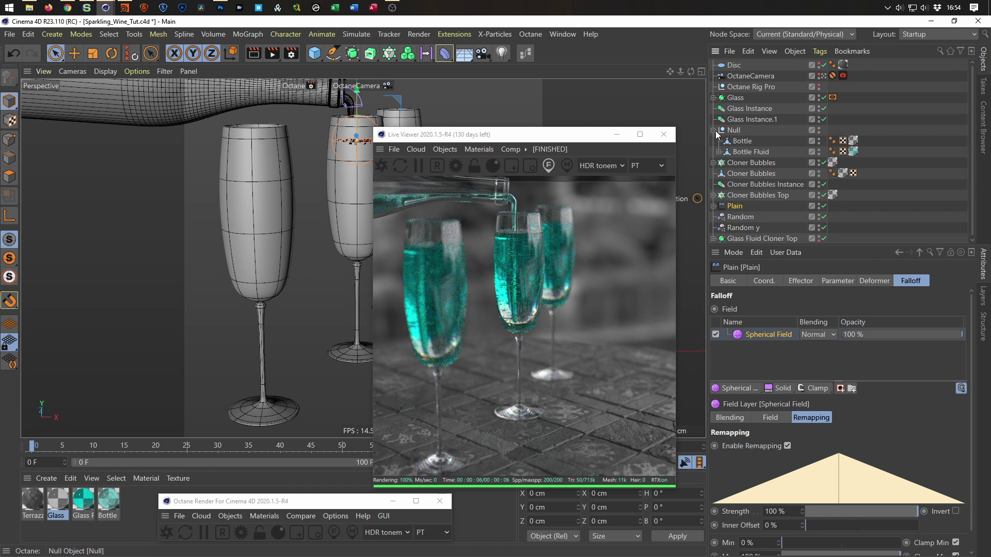
click(748, 151)
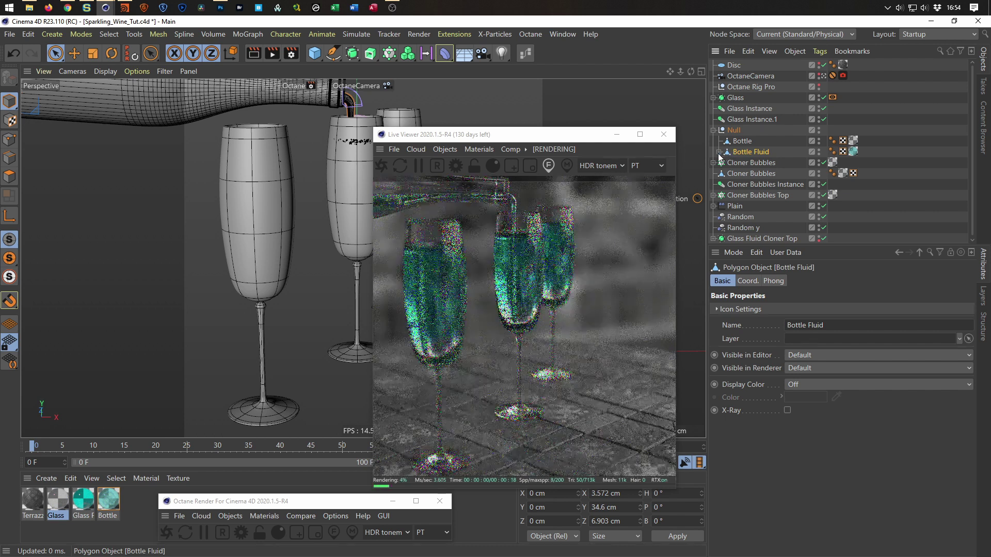
click(718, 152)
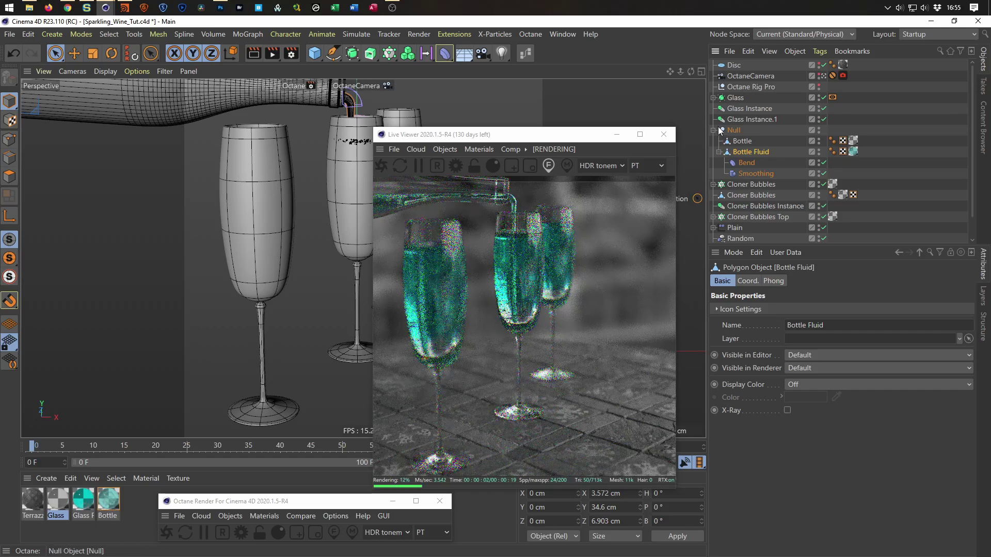
Copy the Py-Normal Move Modifier from Glass Fluid into Bottle Fluid, placing it above the Bend deformer
click(713, 97)
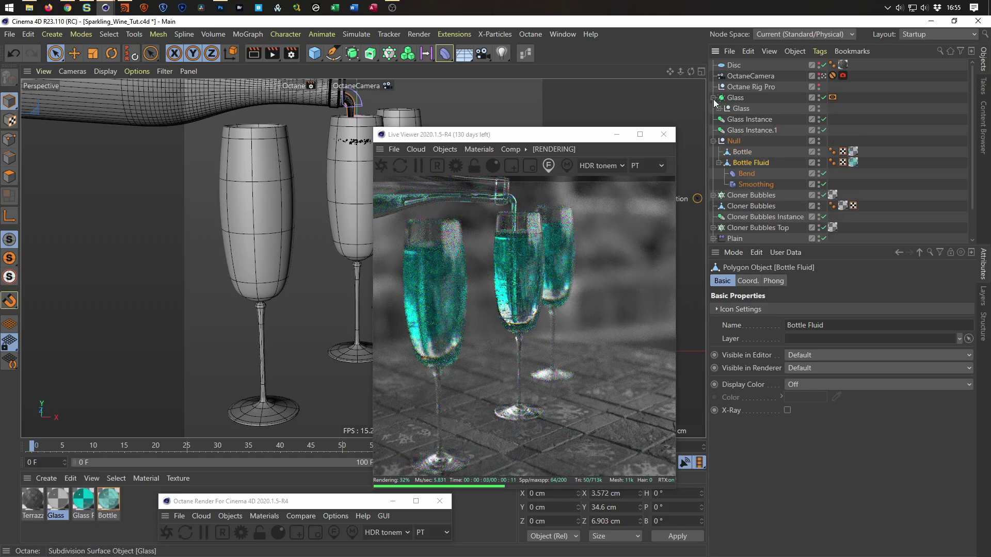
click(718, 108)
click(725, 130)
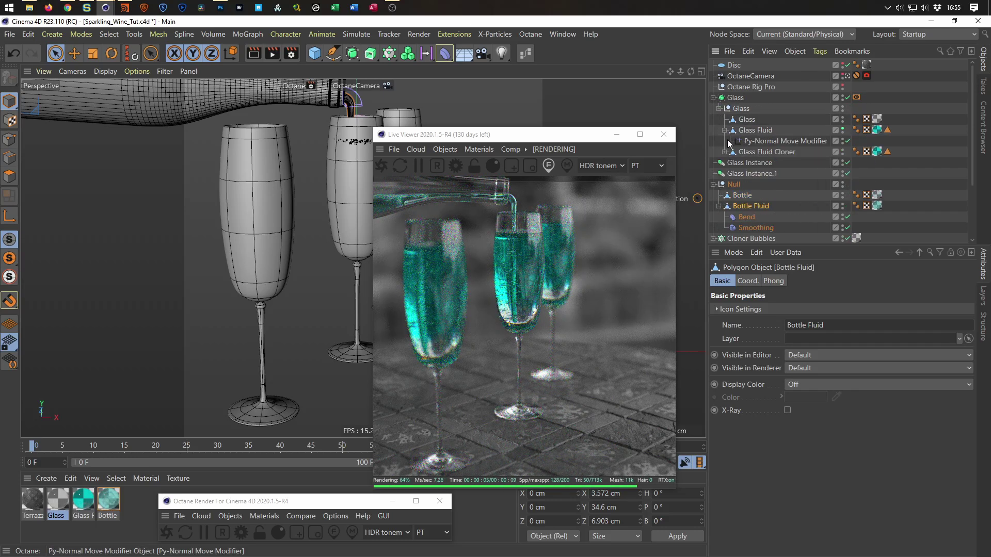
drag(972, 129, 972, 155)
click(785, 103)
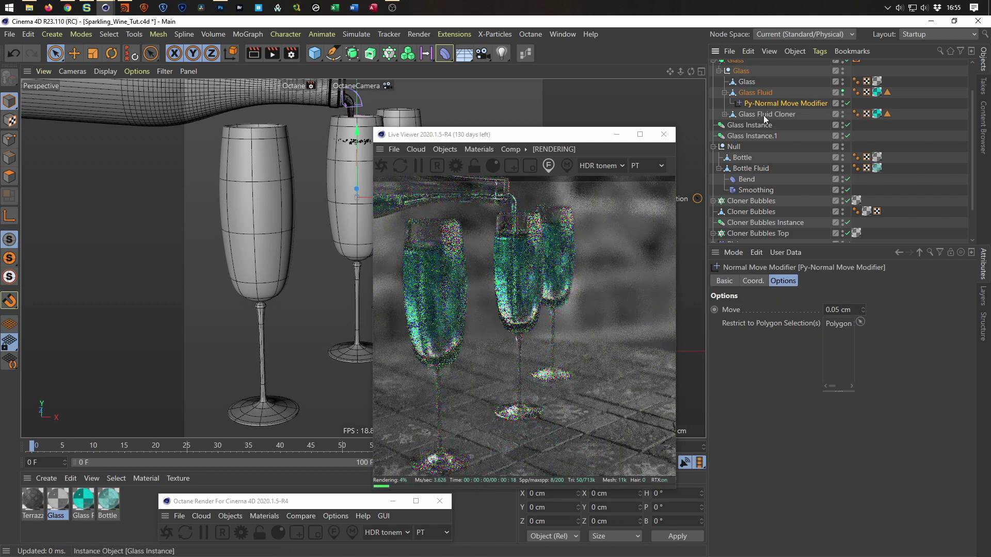
drag(759, 104, 755, 166)
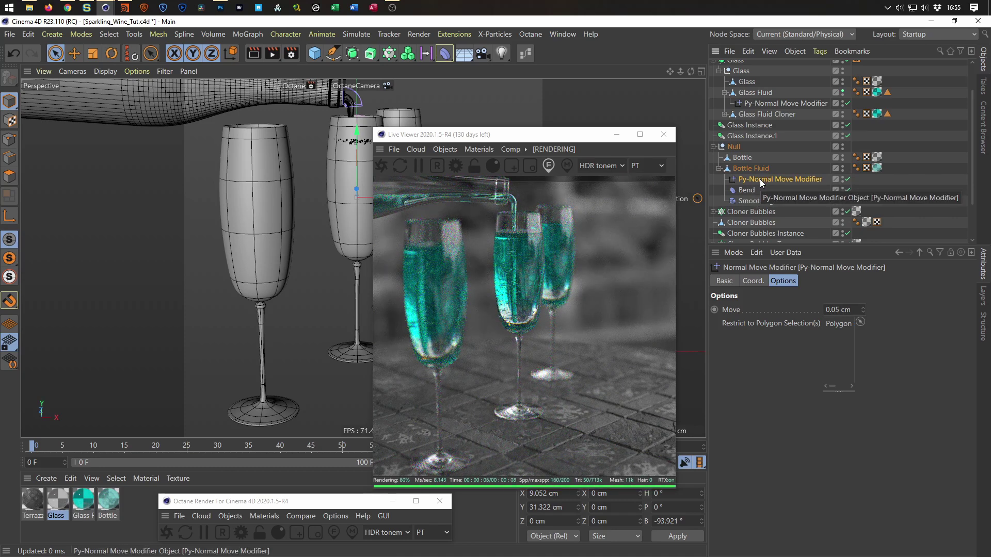
Try the Bottle Fluid's Py-Normal Move Modifier below Smoothing, with Move values of 0.1 cm and 0.5 cm
drag(760, 178, 756, 203)
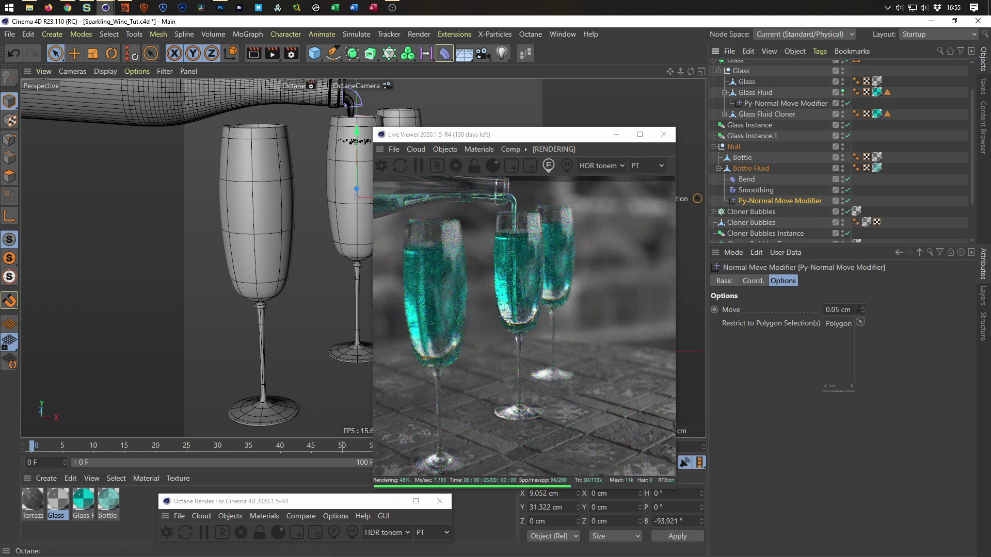
double_click(834, 310)
text(0.1)
key(Return)
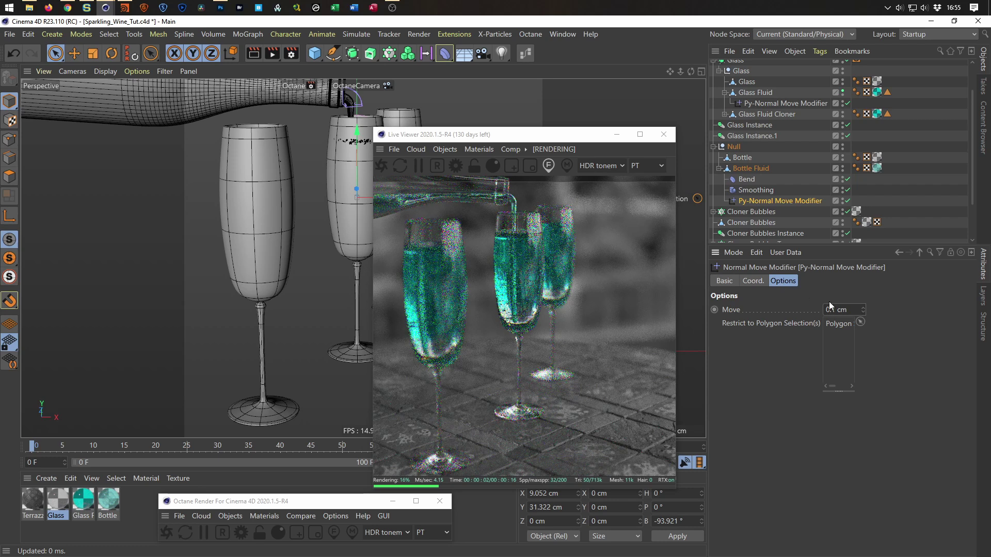
drag(831, 310, 874, 320)
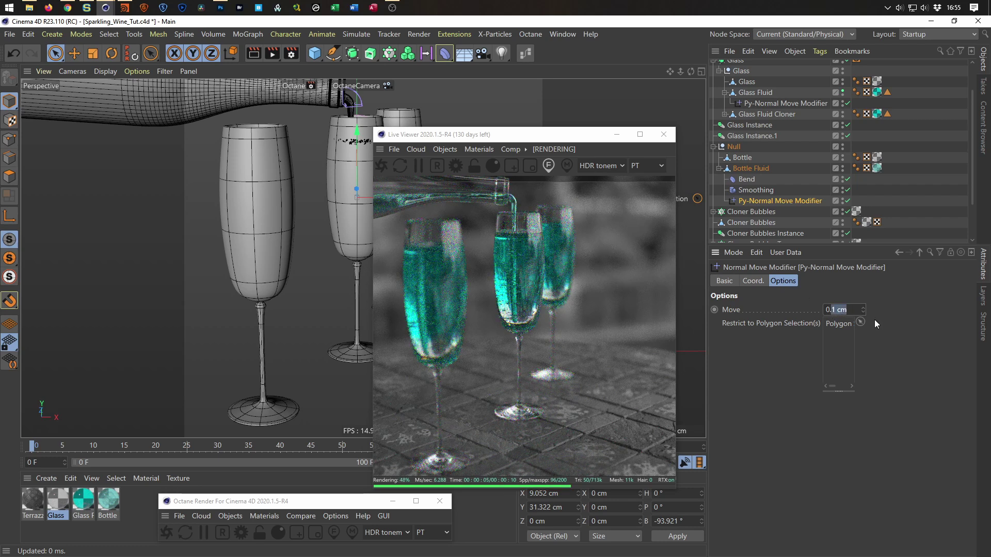
text(5)
key(Return)
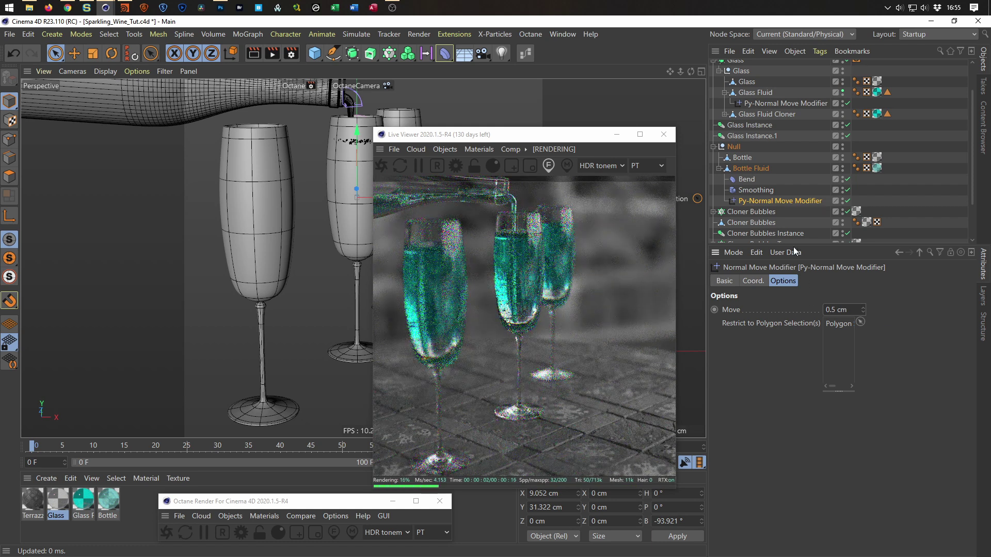
Move the Bottle Fluid's Py-Normal Move Modifier back above Bend, set Move to 0.1 cm and clear its polygon selection restriction
drag(754, 201, 753, 177)
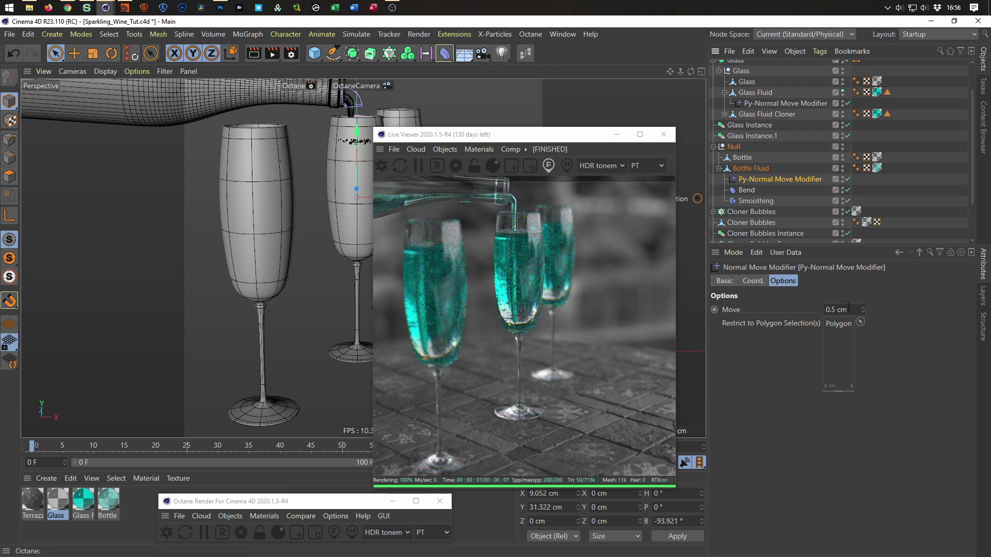
drag(837, 310, 820, 317)
text(0.1)
key(Return)
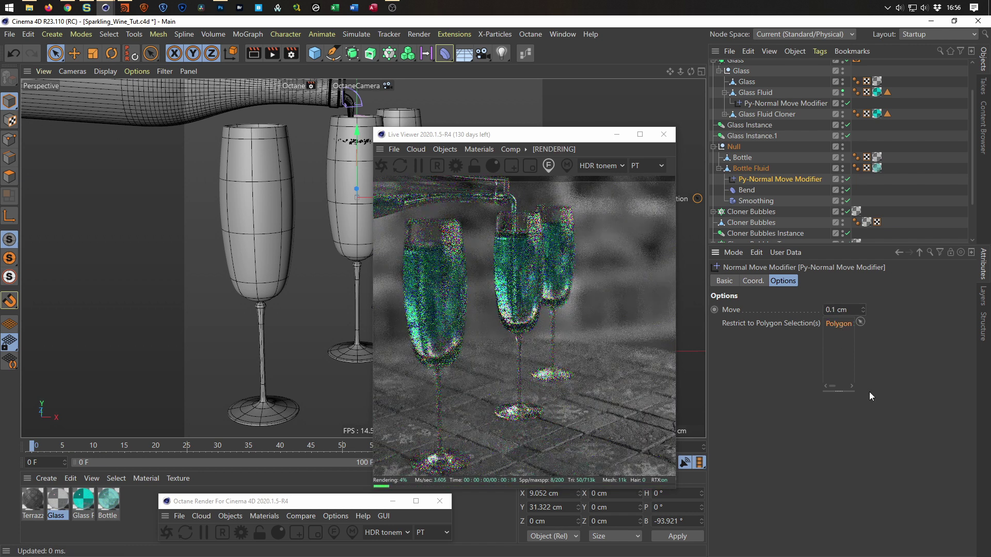
key(Delete)
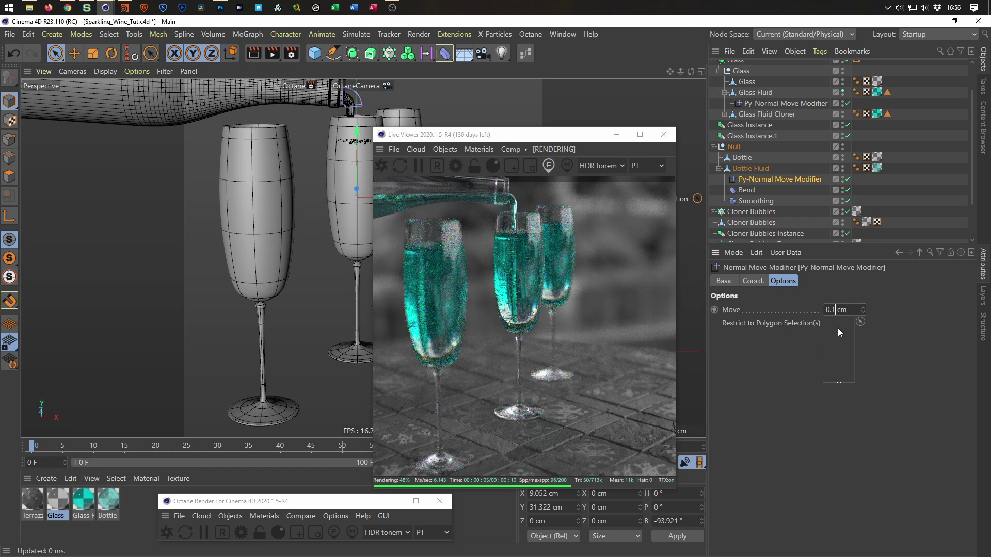
Compare Move values of 0.01 cm and 0.02 cm on the Bottle Fluid's modifier and settle on 0.05 cm
key(Return)
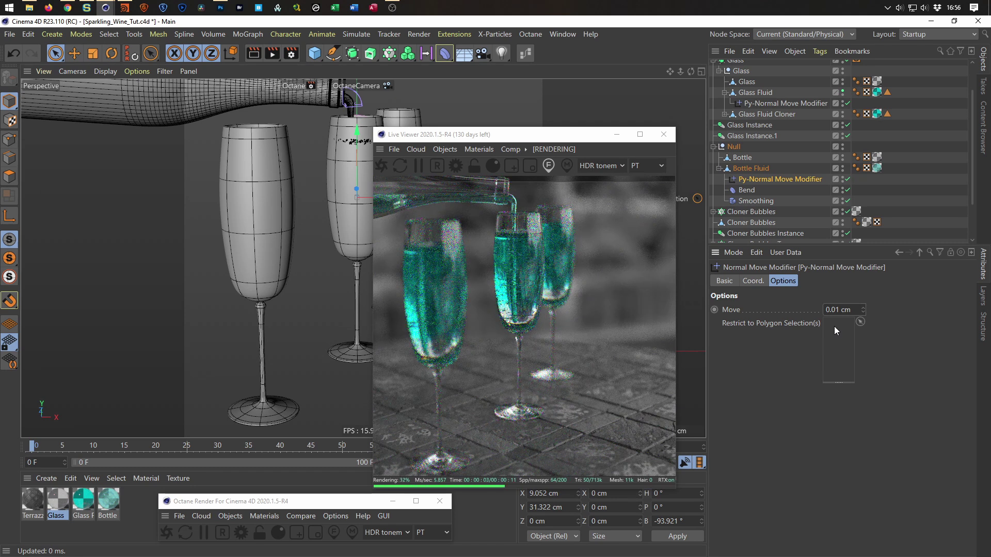
click(838, 310)
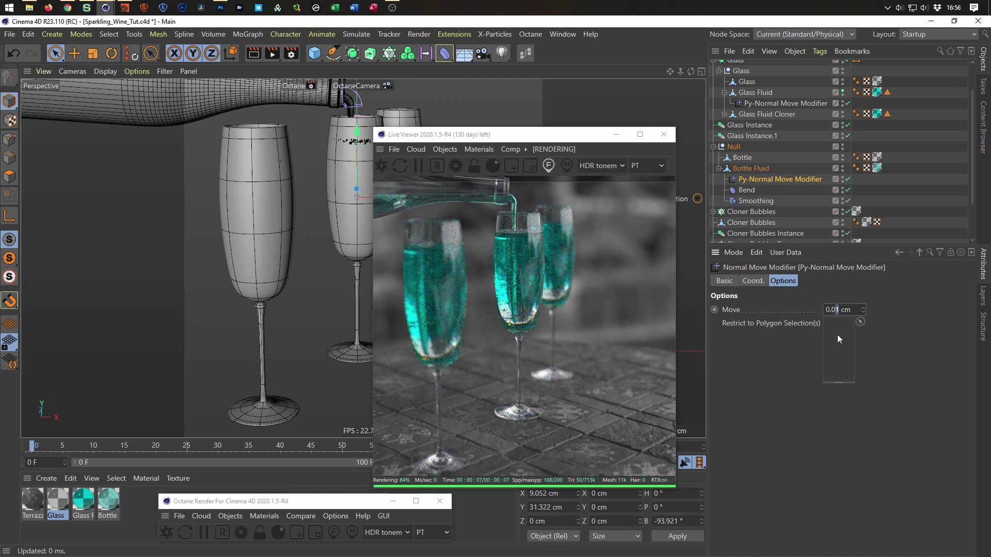
key(Return)
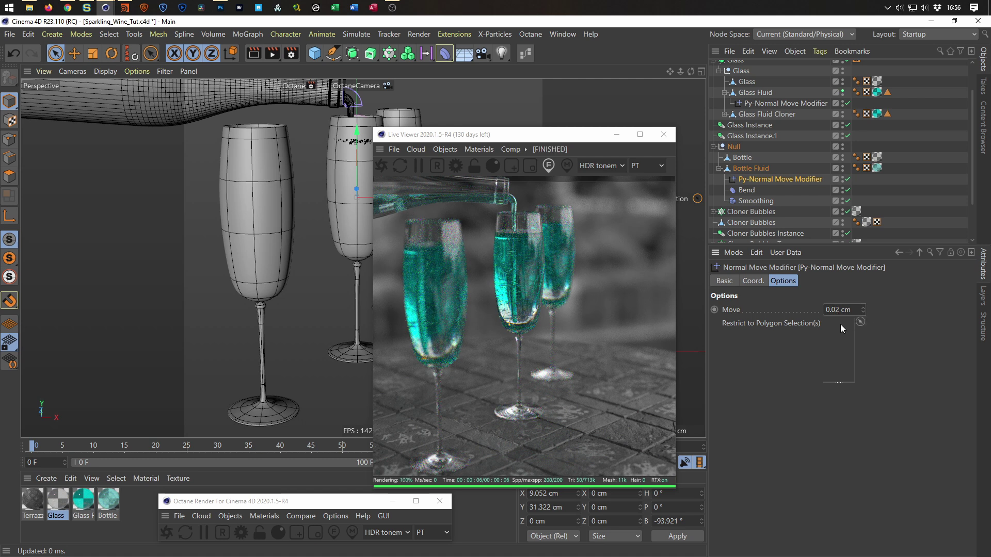
text(5)
key(Return)
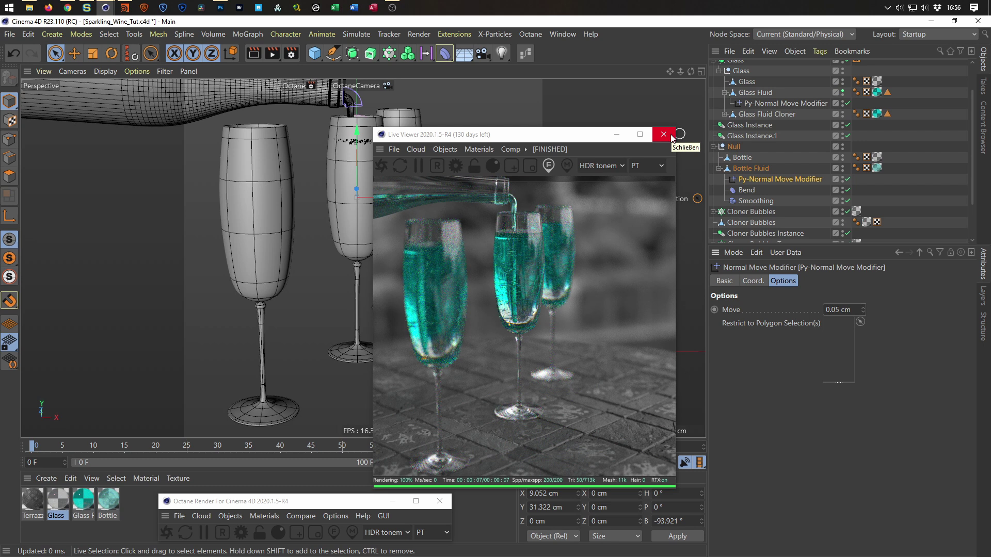
Enlarge the object list and enable the Camera Imager in the OctaneCamera tag
drag(587, 135, 540, 133)
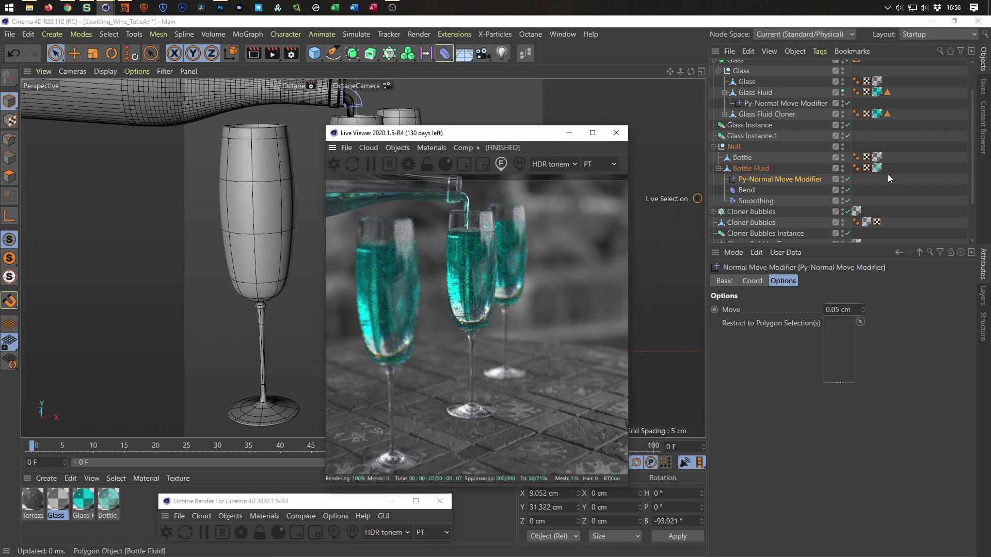
mouse_move(815, 243)
mouse_down()
mouse_move(815, 334)
mouse_move(813, 257)
mouse_up()
click(866, 75)
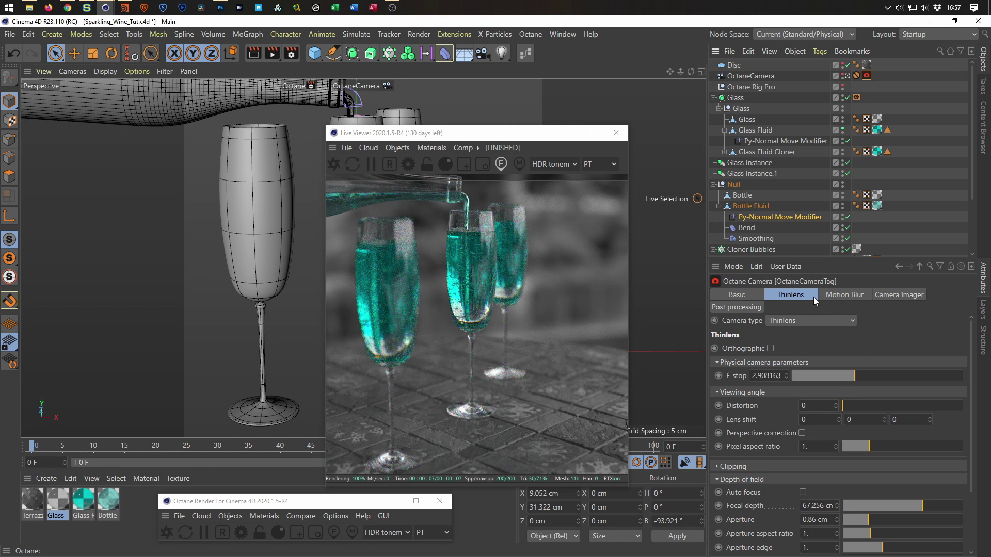
click(891, 296)
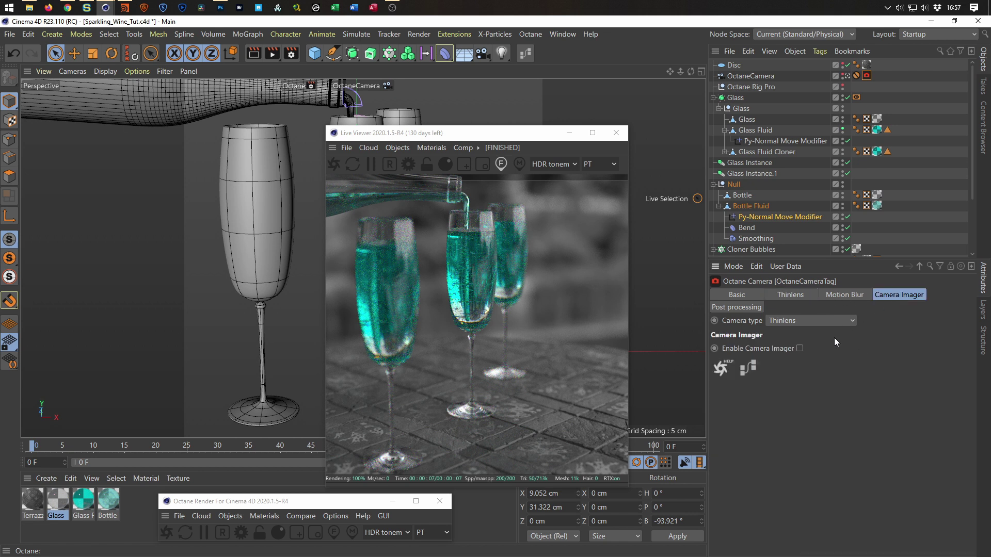
click(798, 349)
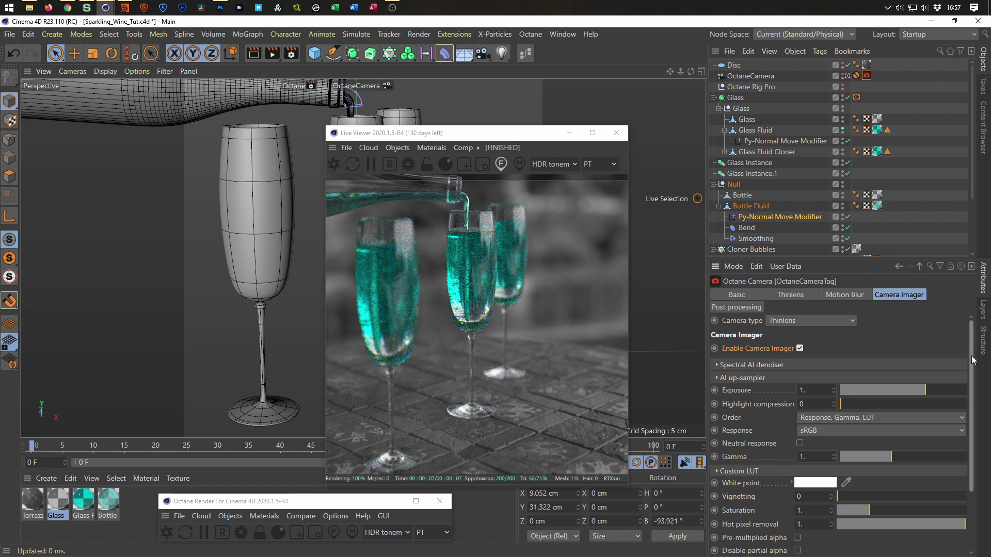
scroll(963, 449, down, 3)
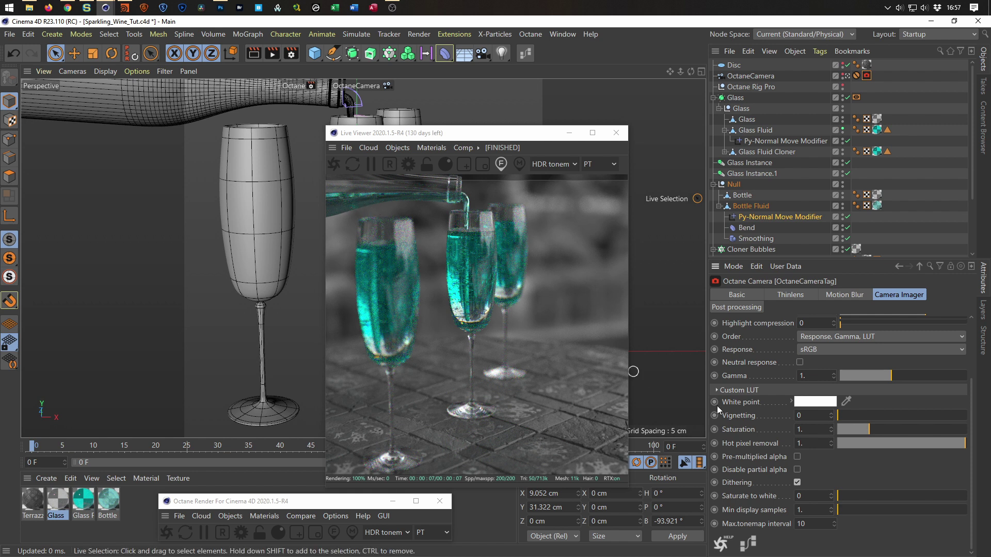
Raise the Camera Imager's Vignetting to about 0.46 and Saturation to about 1.7 in the OctaneCamera tag
drag(843, 416, 890, 425)
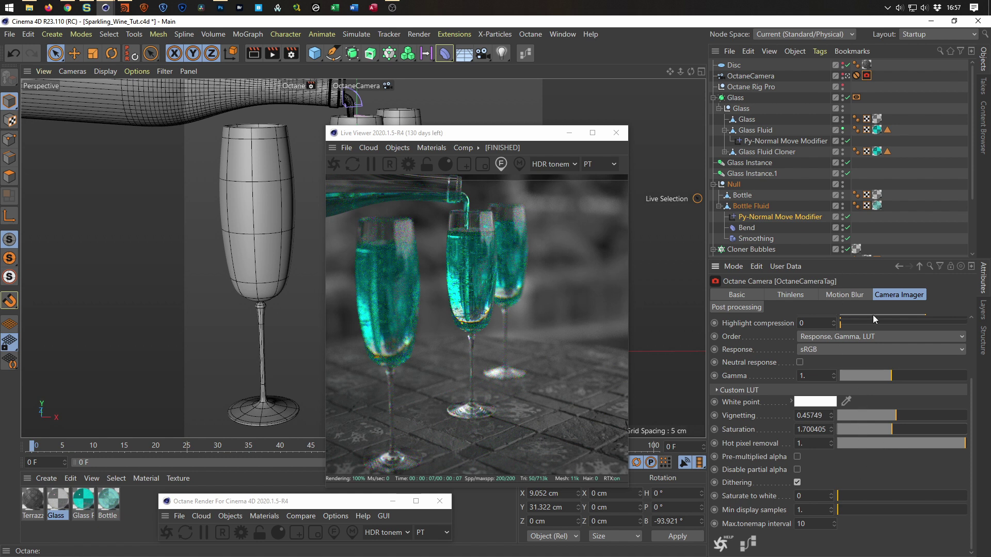
Enable post processing in the OctaneCamera tag, with Bloom power at about 39.2 and Cutoff at about 0.52
click(754, 308)
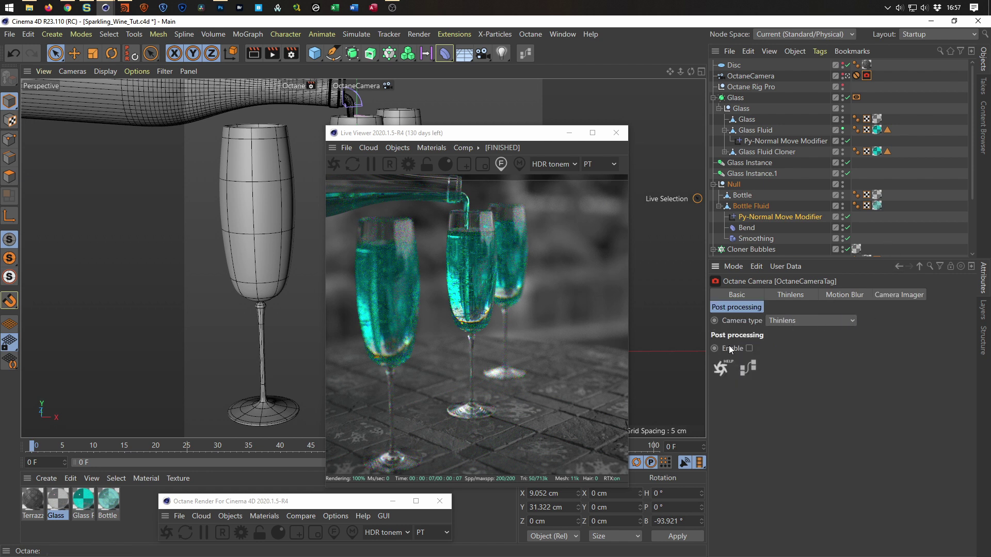
click(749, 349)
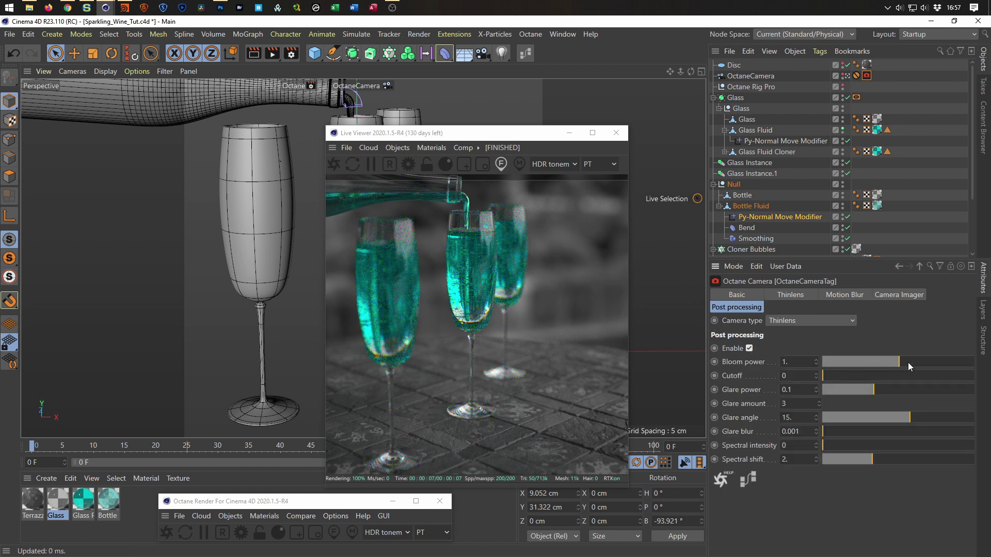
drag(903, 364, 937, 360)
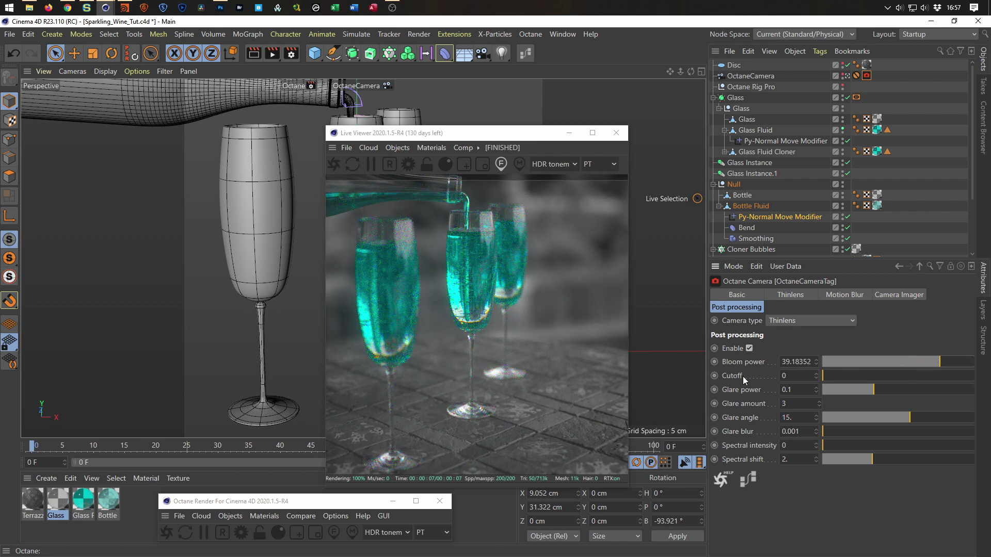
drag(821, 375, 831, 376)
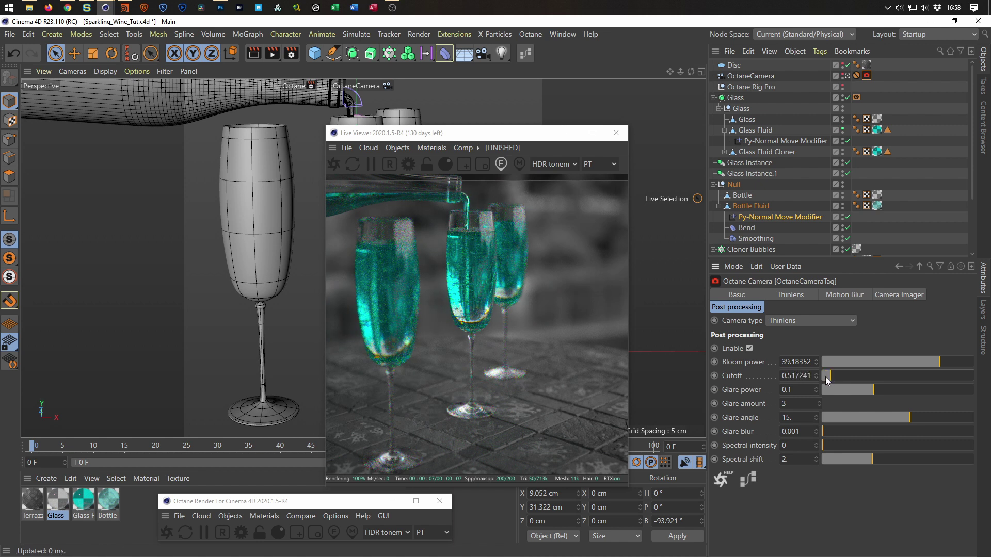
Raise Bloom power to about 88 and toggle post processing off and on to compare the render, leaving it enabled
click(753, 346)
click(752, 346)
drag(941, 360, 937, 365)
click(751, 348)
click(751, 347)
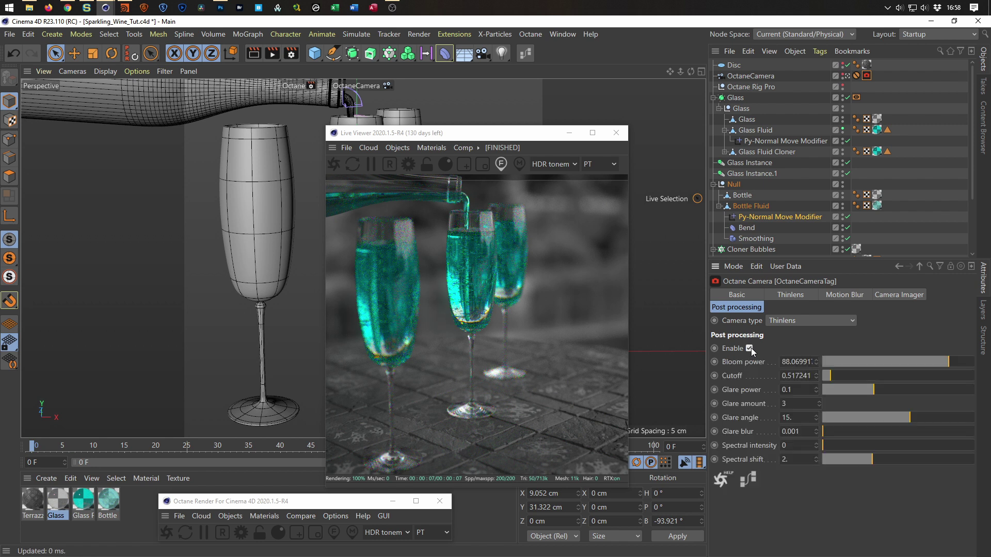
click(751, 348)
click(751, 348)
click(751, 348)
click(751, 348)
click(751, 348)
click(751, 347)
click(751, 348)
click(751, 348)
Set the Pathtracing kernel's Max. samples to 2000 in the Octane settings and put the settings window away
drag(525, 137, 773, 133)
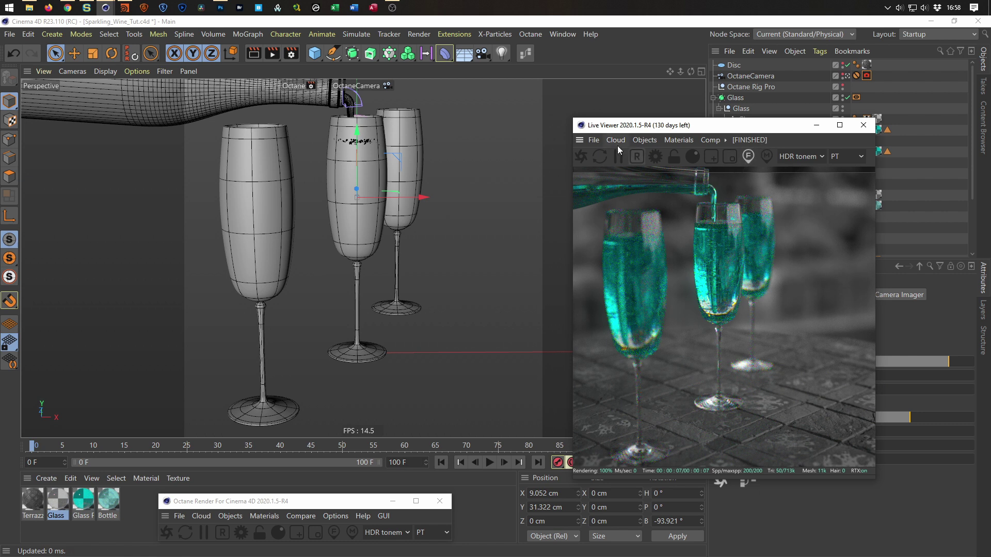
click(655, 156)
click(110, 86)
double_click(110, 86)
text(2000.)
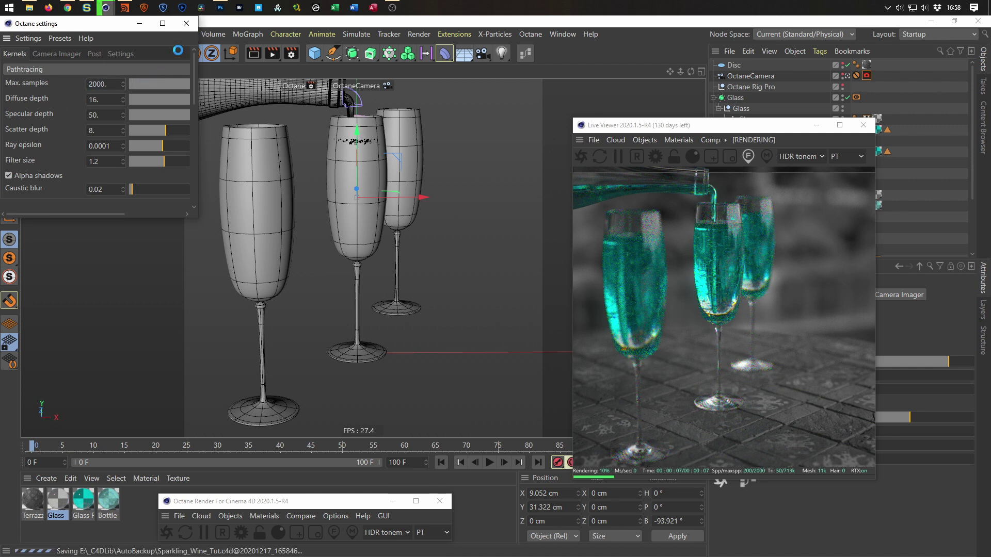
click(106, 8)
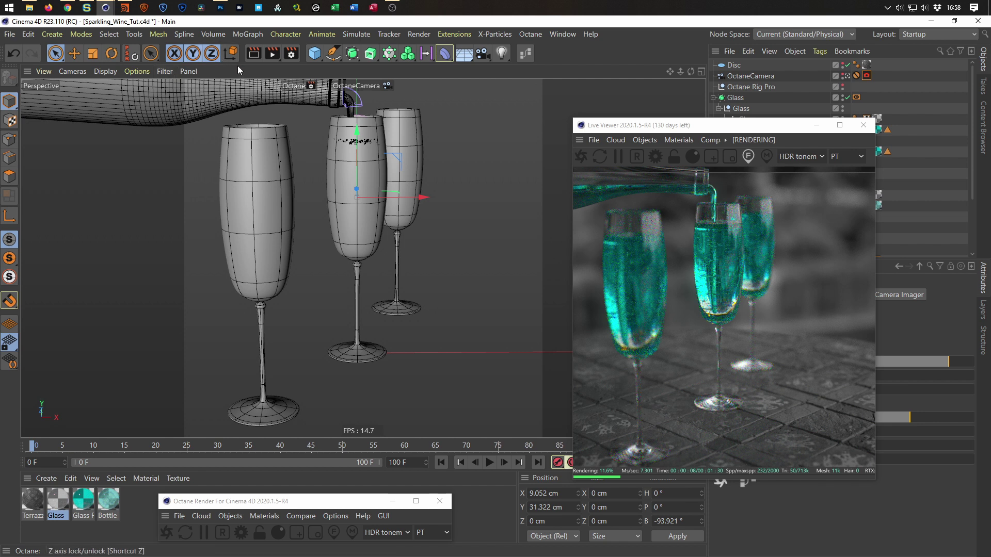
Review the Octane Renderer's main options in the render settings, then bring the live render back into view
click(291, 53)
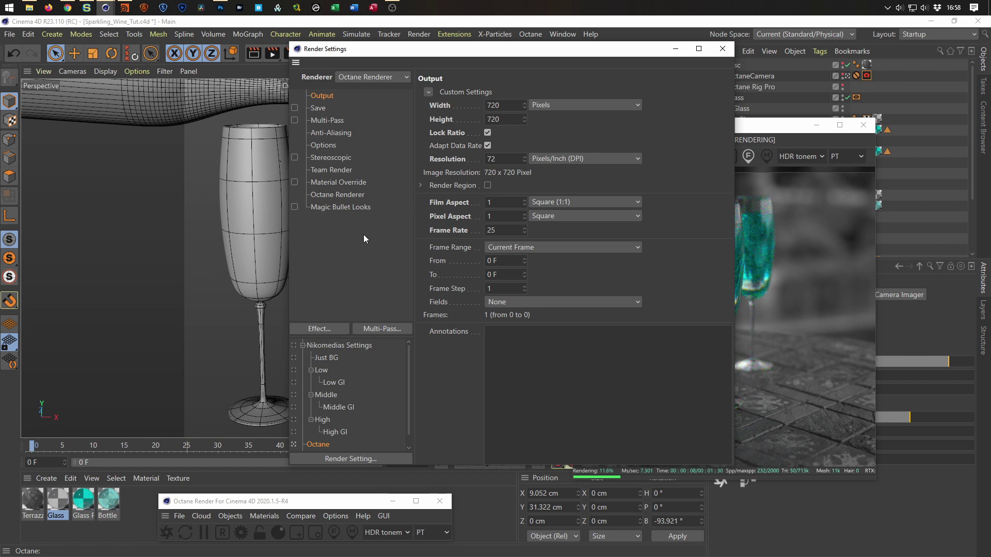
click(338, 195)
drag(551, 54, 357, 68)
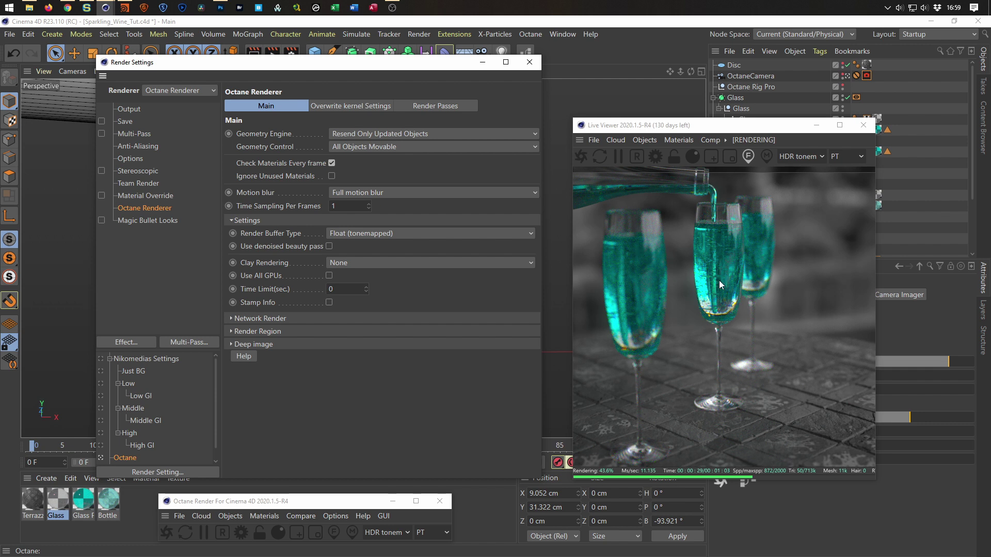
click(532, 62)
drag(719, 126, 738, 143)
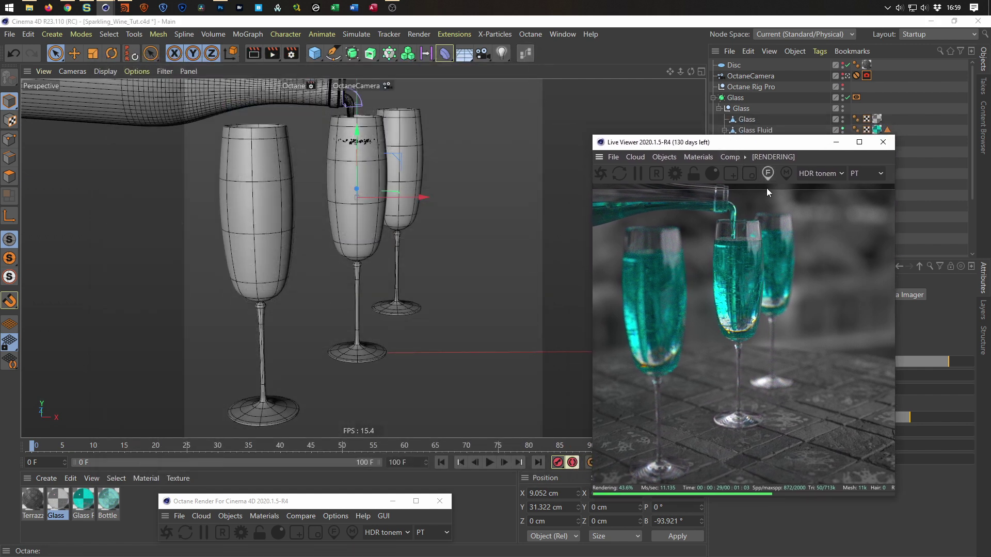
drag(772, 147, 805, 153)
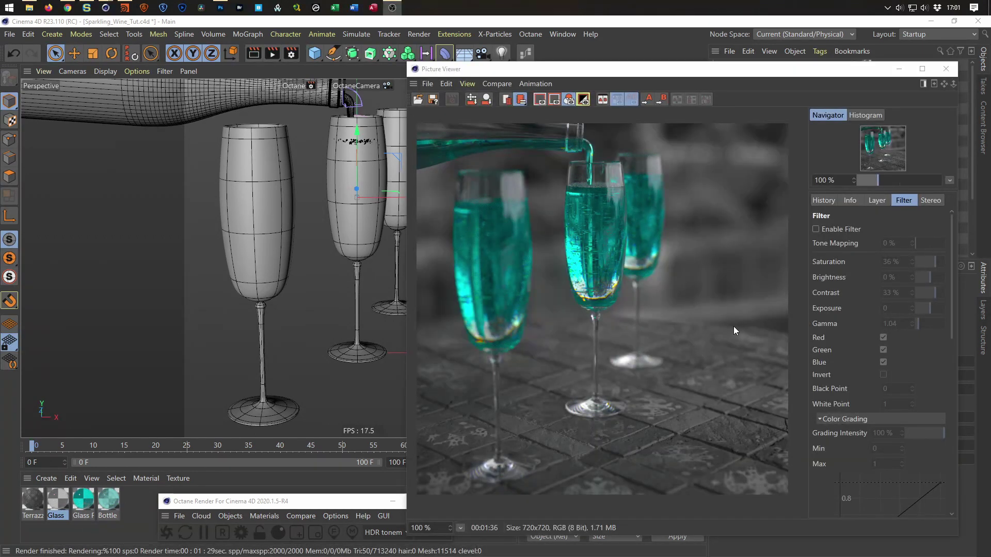
click(826, 201)
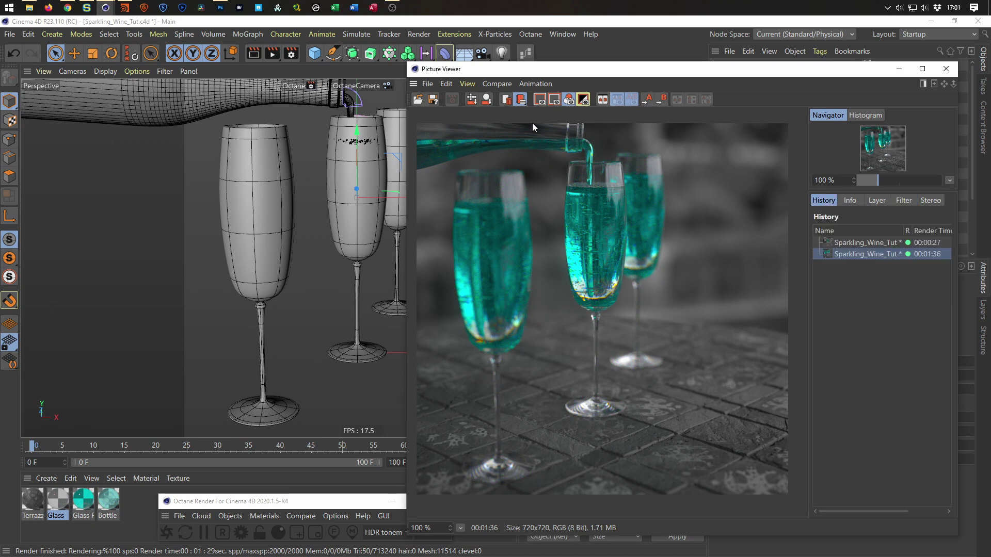
click(445, 84)
click(464, 102)
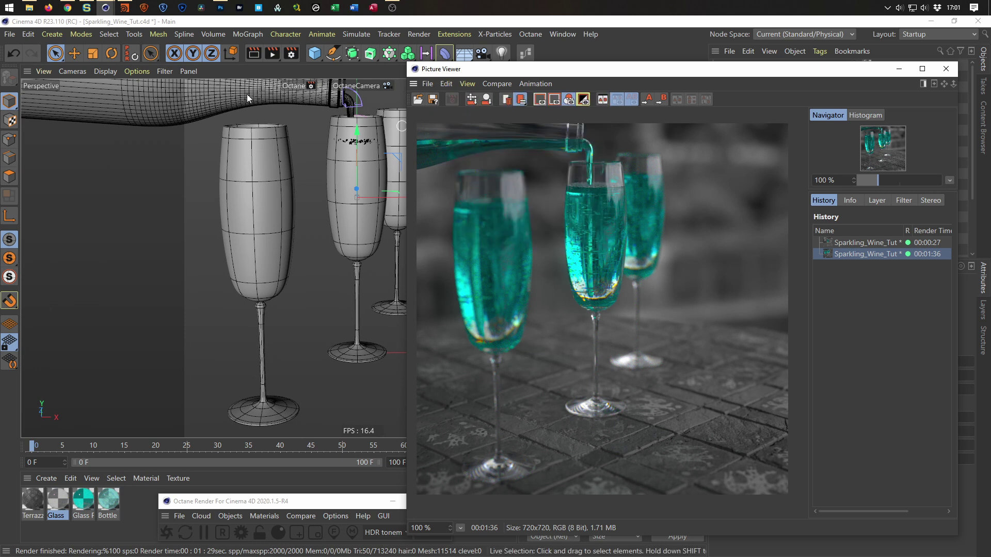
click(220, 7)
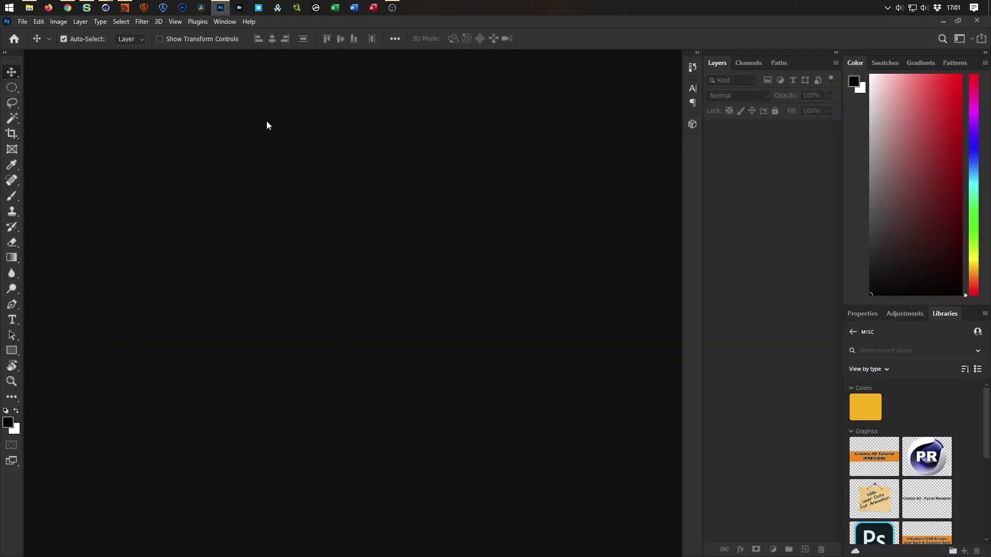
key(ctrl+n)
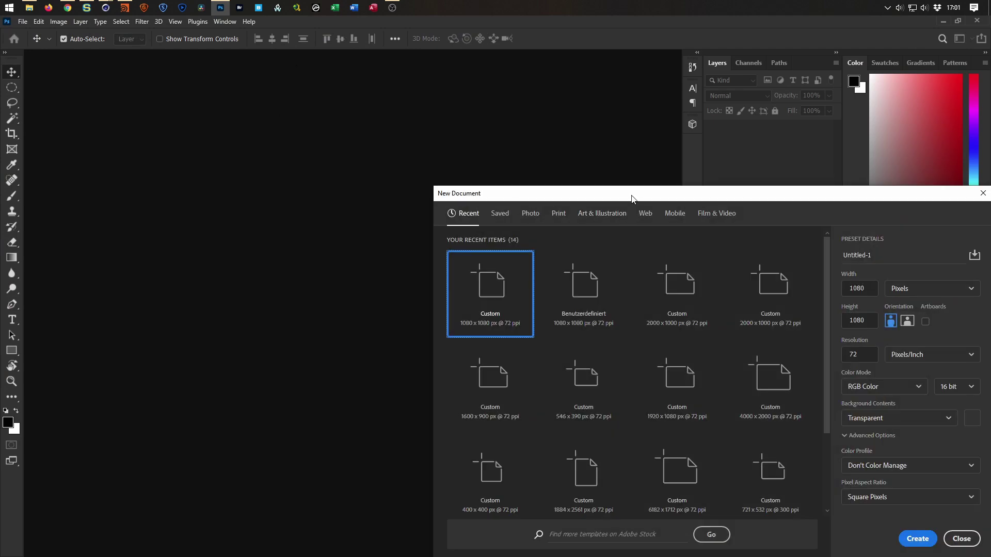
drag(632, 198, 314, 110)
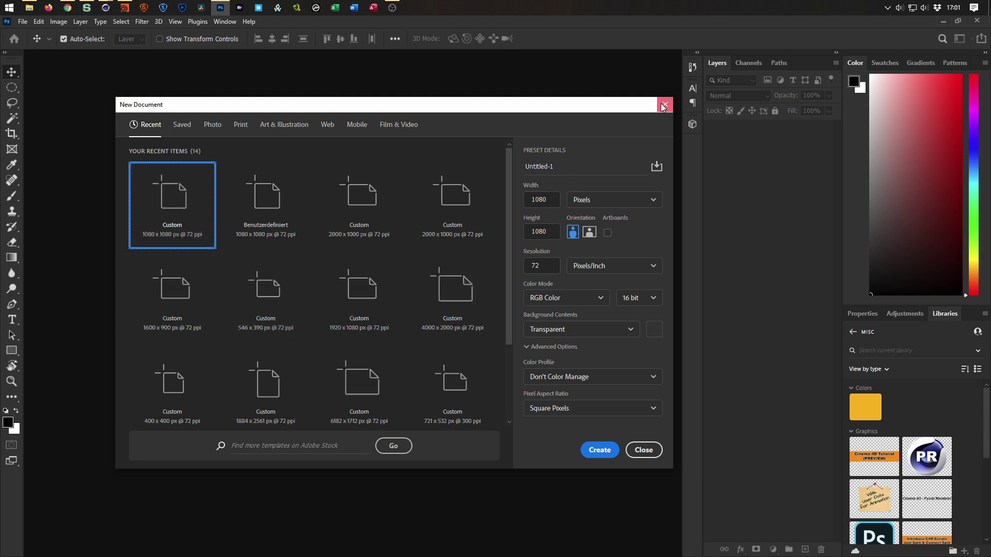
click(659, 107)
key(alt+Tab)
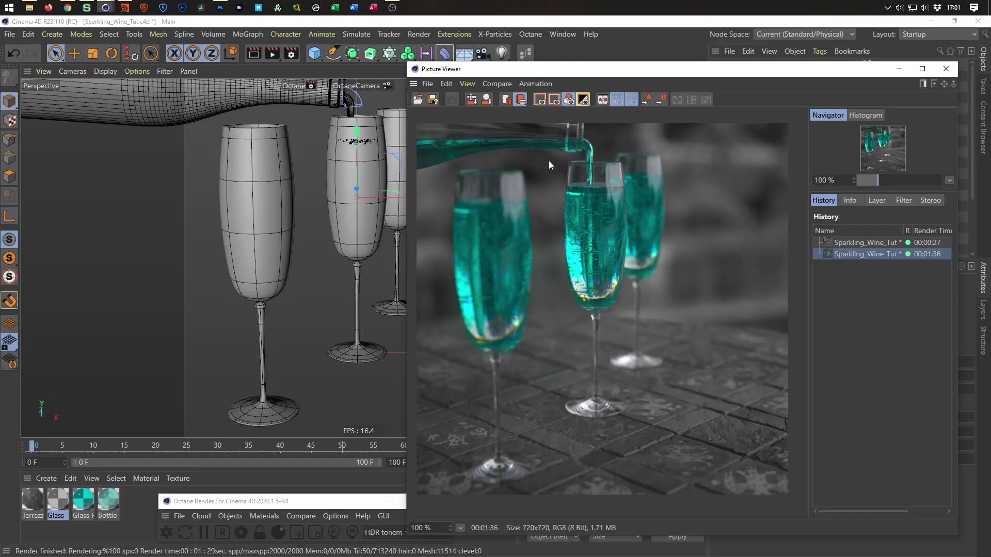
Copy the finished 720x720 render from the Picture Viewer and switch to Photoshop
click(447, 85)
click(479, 125)
key(alt+Tab)
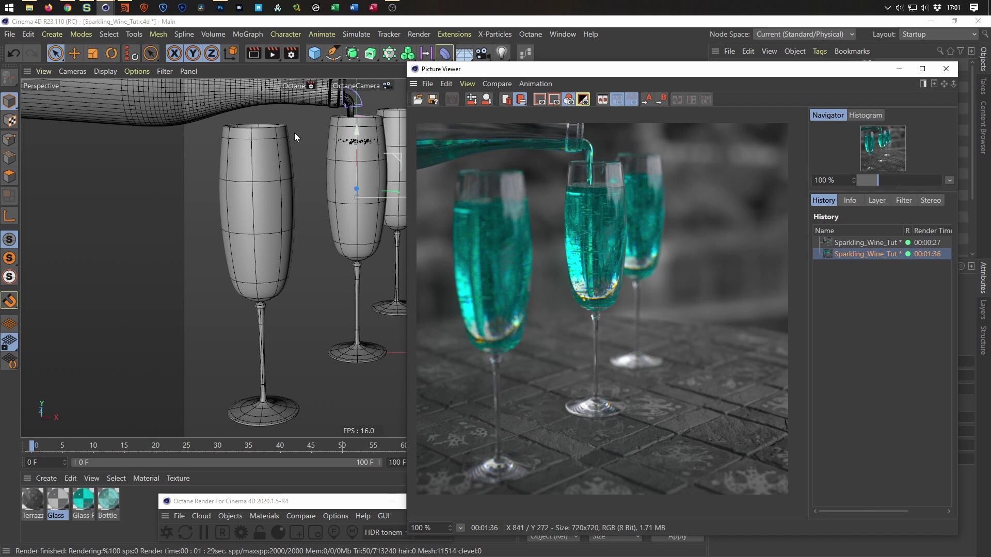
click(220, 8)
Create a 16-bit RGB document of 720 x 720 px with a transparent background and paste the render into it
key(ctrl+n)
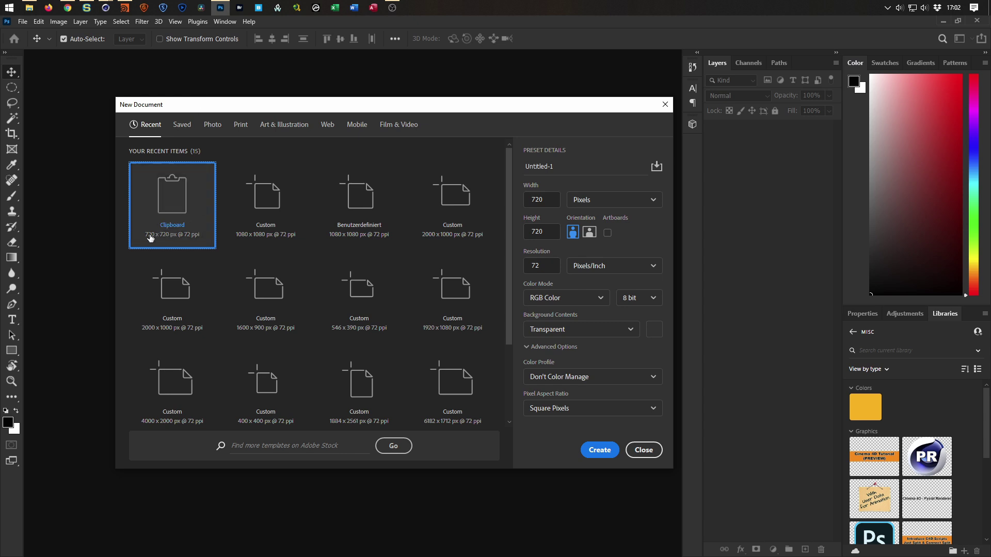
click(653, 299)
click(634, 333)
click(601, 453)
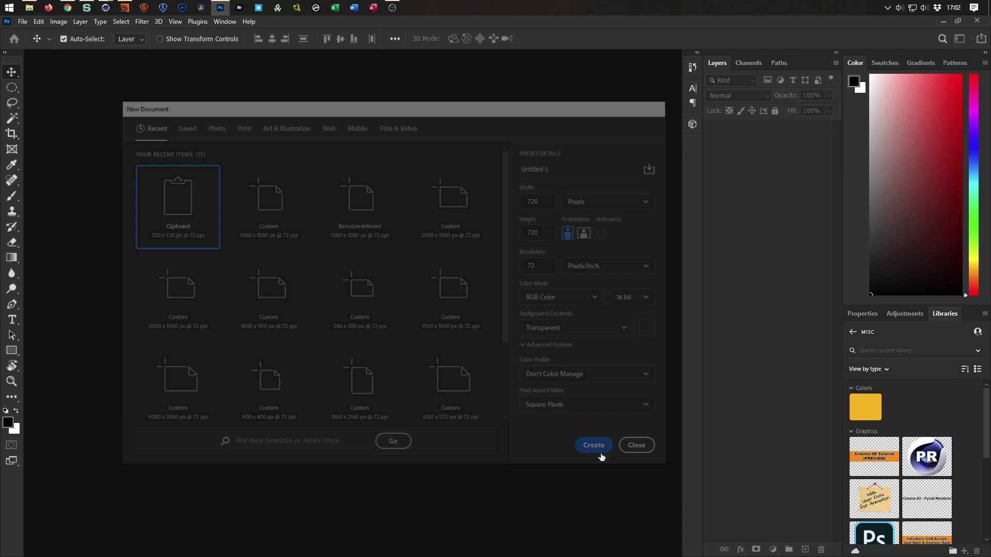
key(ctrl+v)
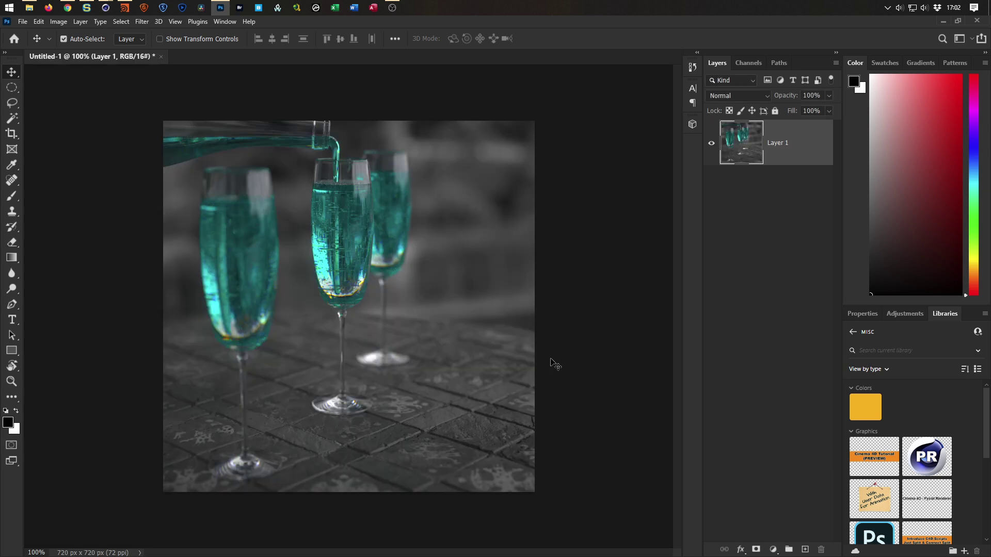
Convert Layer 1 to a smart object and open it in the Camera Raw filter, enlarged to show the whole image
right_click(820, 154)
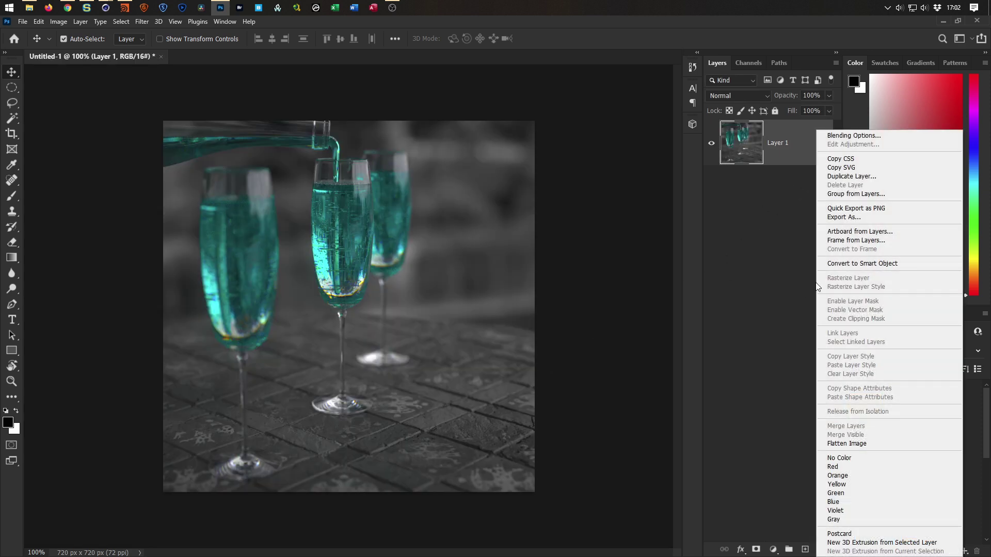
click(850, 264)
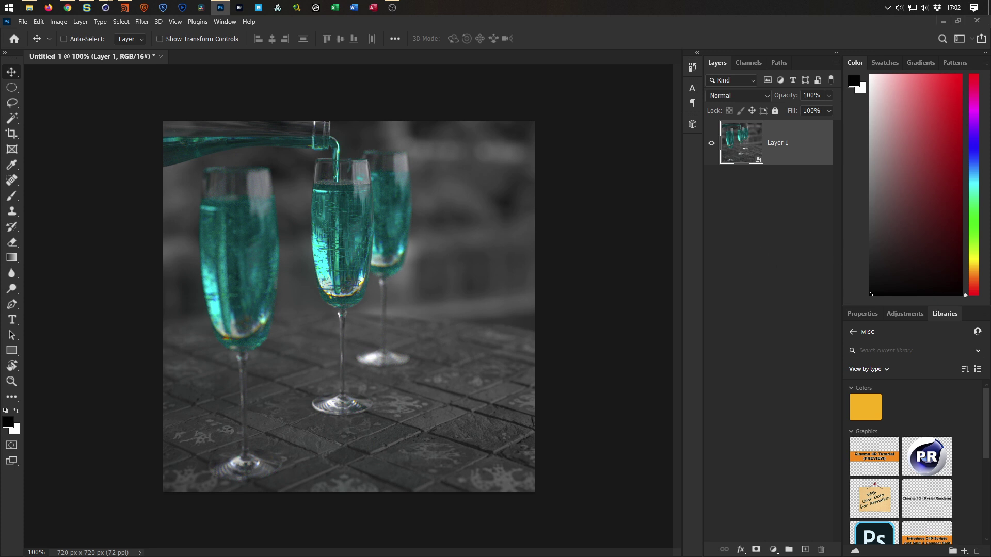
key(ctrl+shift+a)
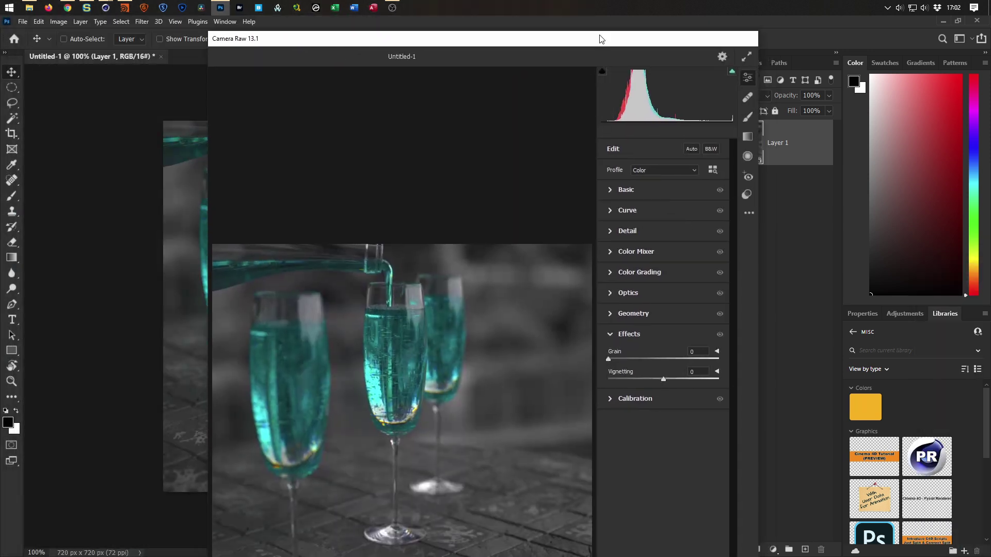
drag(599, 41, 578, 48)
key(ctrl+alt+0)
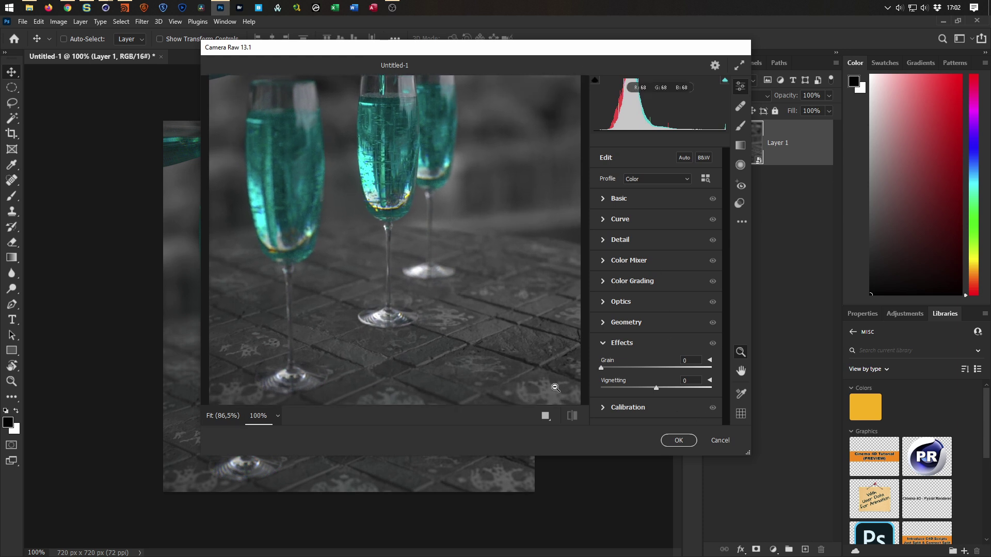
drag(749, 454, 775, 523)
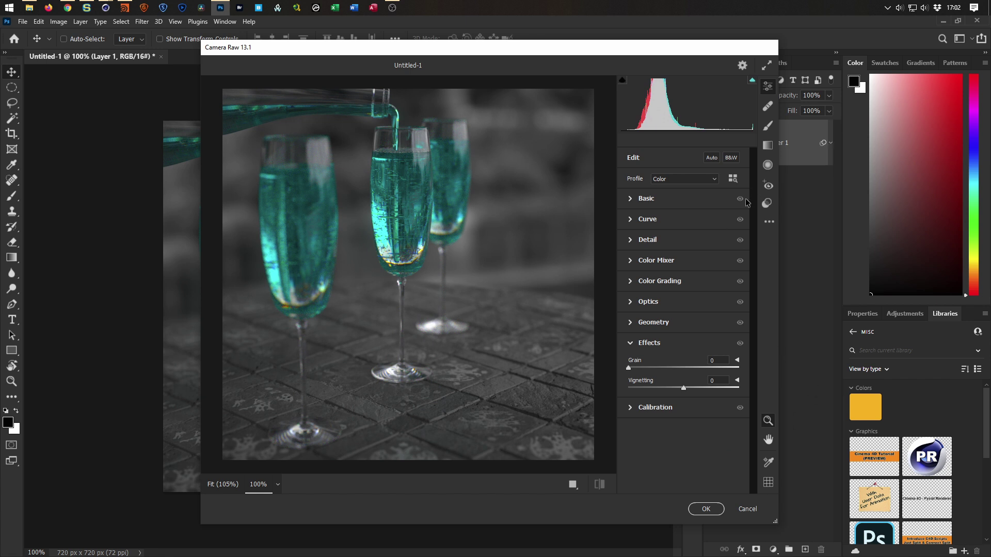
Set Contrast to +25 and Clarity to +84 in Camera Raw's Basic adjustments
click(662, 200)
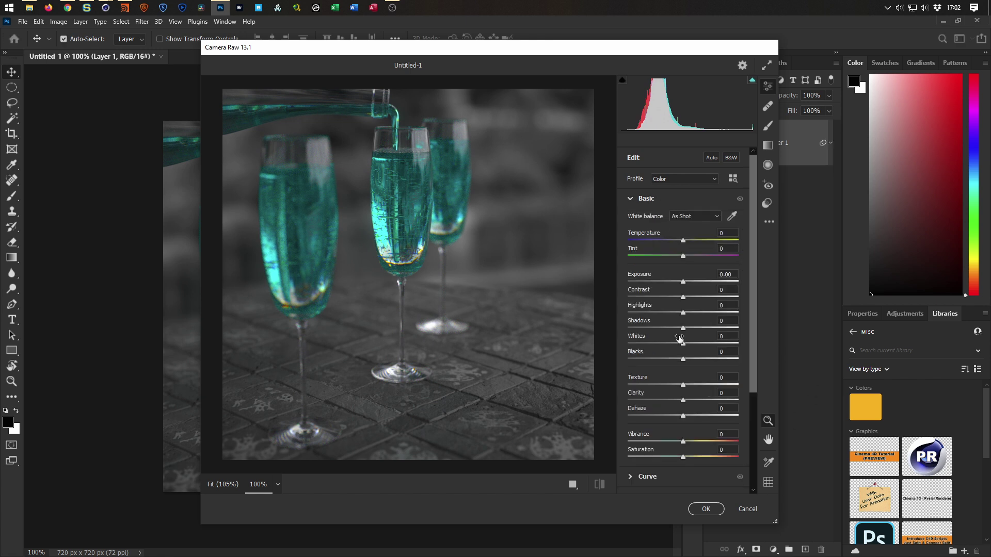
mouse_move(654, 290)
mouse_down()
mouse_move(646, 292)
mouse_move(667, 291)
mouse_move(651, 297)
mouse_up()
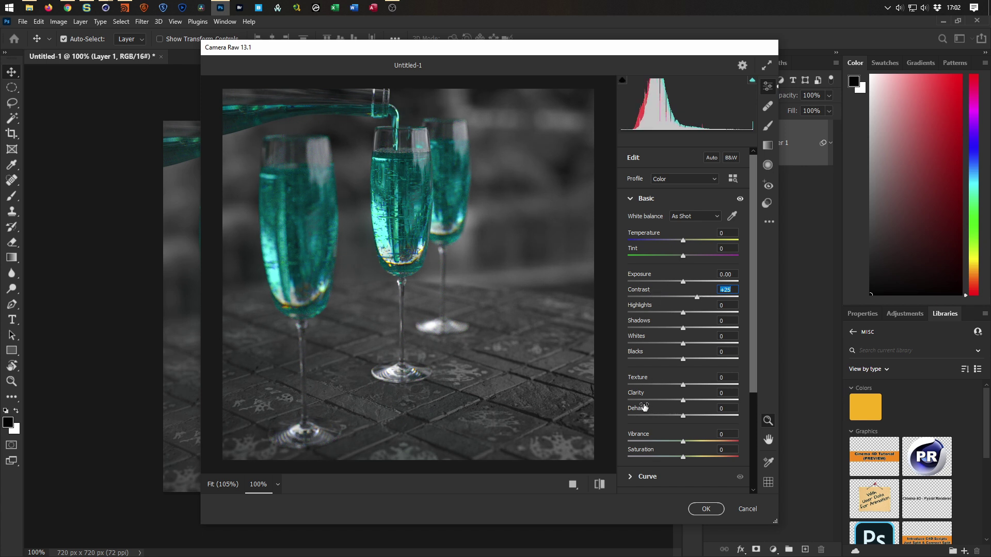
drag(634, 394, 678, 390)
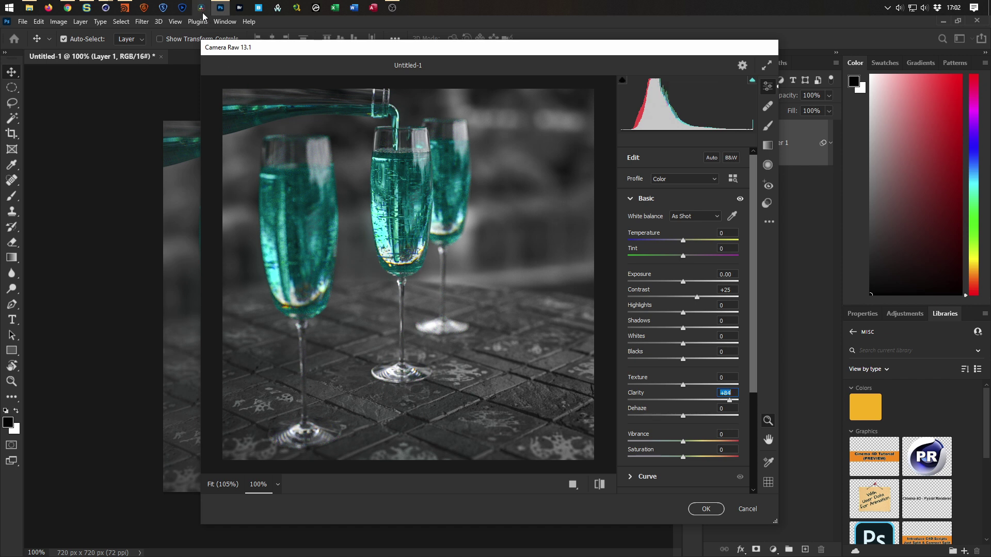
Switch to Chrome to examine the earlier finished wine glass image on Facebook as a reference, then return to Camera Raw
mouse_move(68, 7)
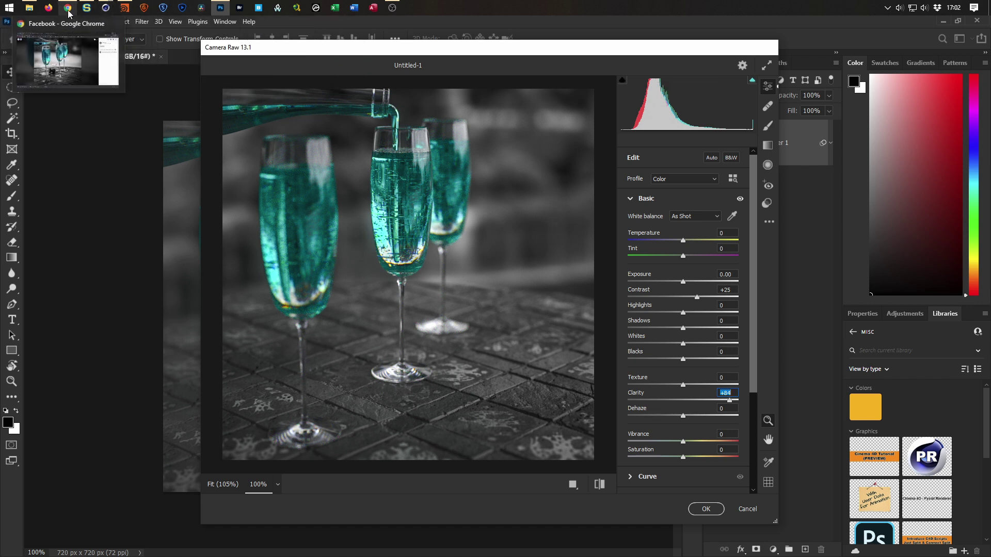
click(62, 62)
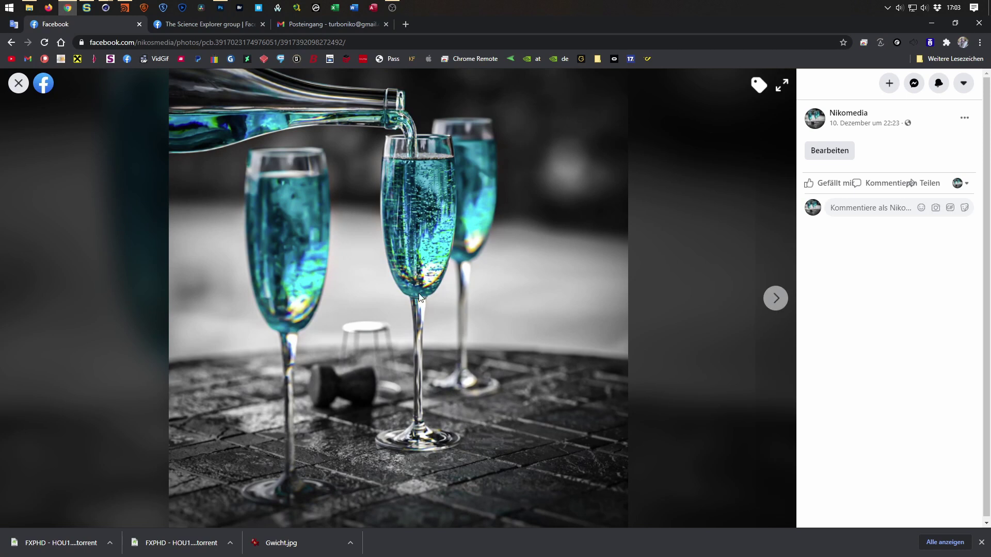
click(931, 23)
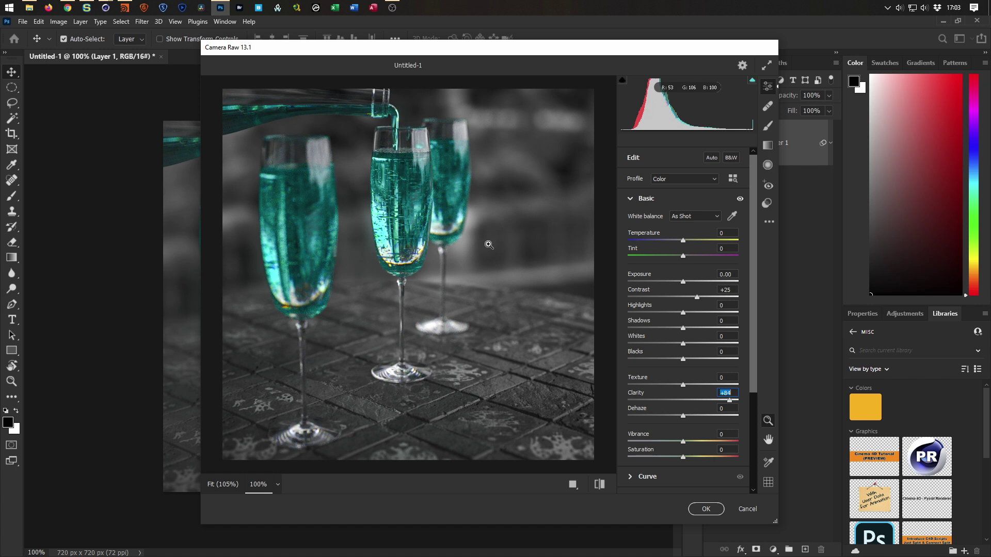
Set Texture to +76 in Camera Raw's Basic adjustments
mouse_move(642, 382)
mouse_down()
mouse_move(674, 381)
mouse_move(622, 380)
mouse_move(663, 380)
mouse_move(649, 377)
mouse_up()
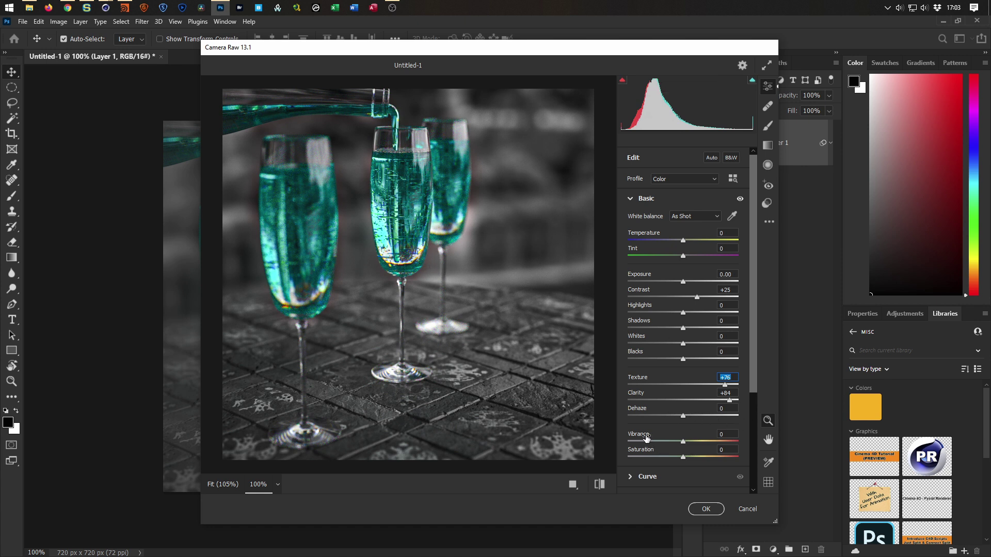
Reset Vibrance to 0 and set Contrast to +52 in Camera Raw's Basic adjustments
drag(644, 437, 667, 442)
text(0)
drag(638, 295, 652, 295)
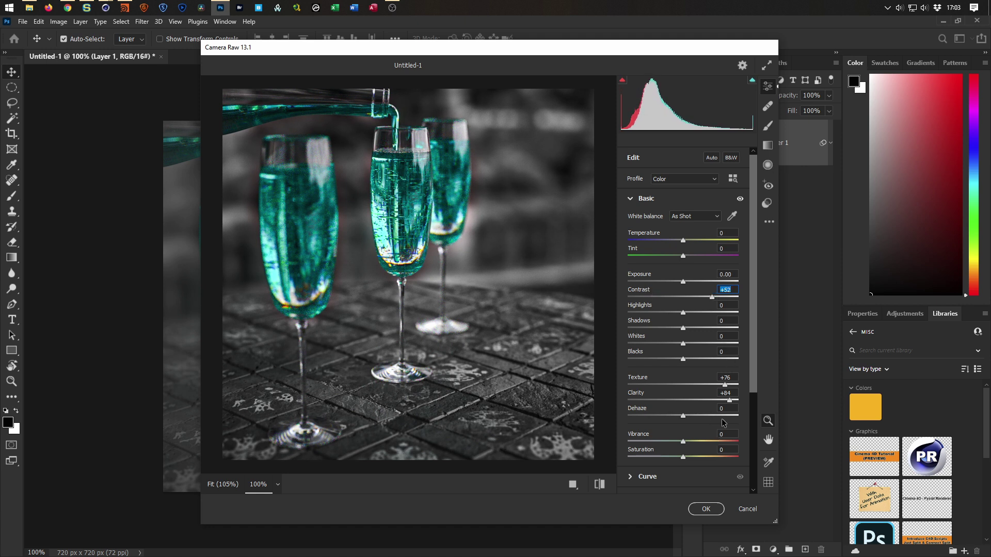
Set Vignetting to -4 in Camera Raw's Effects adjustments and apply the filter
scroll(745, 474, down, 3)
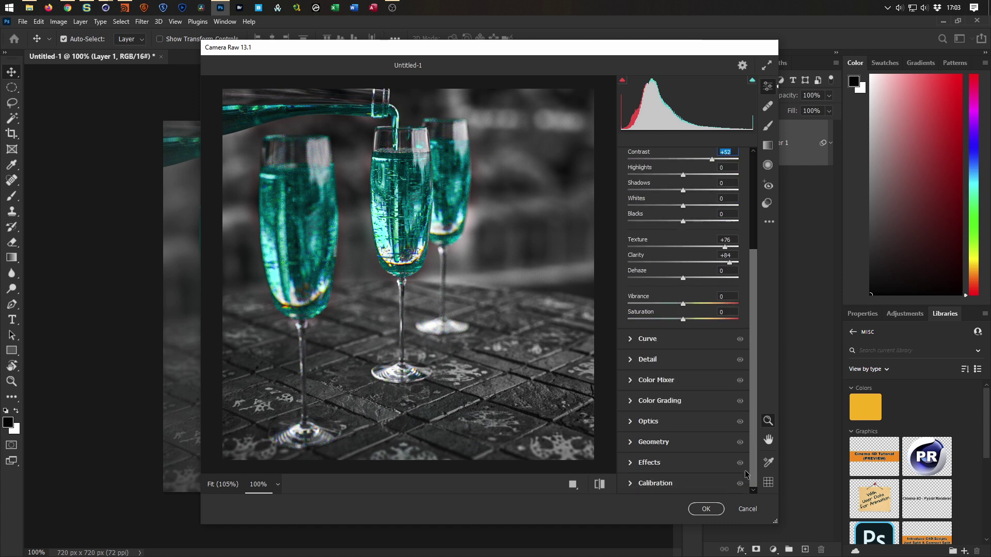
click(657, 463)
drag(646, 383, 645, 384)
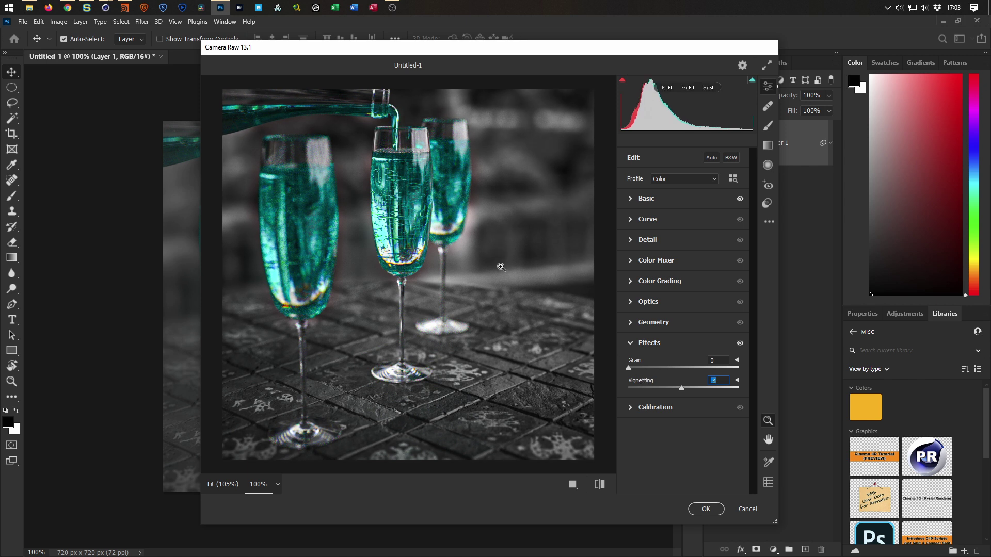
click(706, 509)
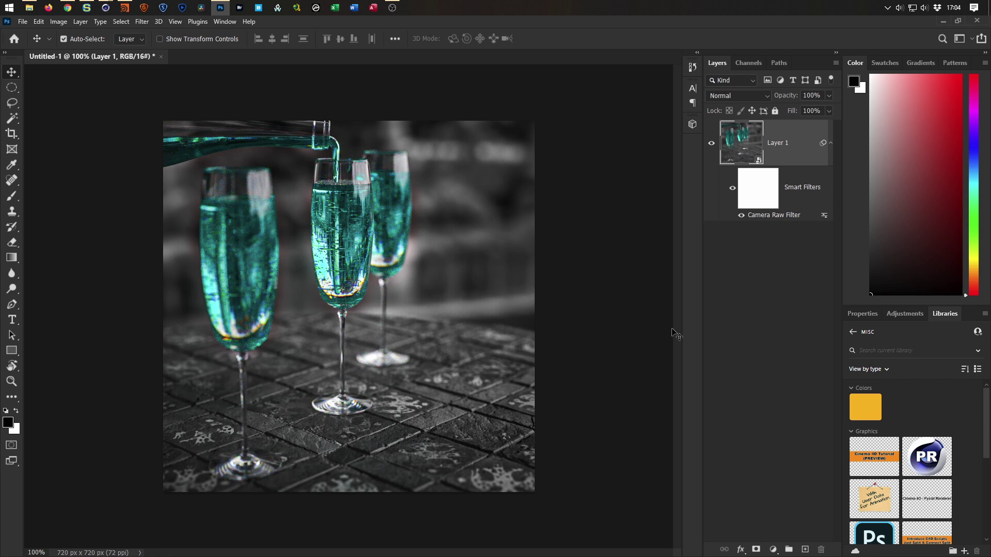
Convert the filtered Layer 1 to a smart object again and open it in the Camera Raw filter at 100% view
right_click(807, 130)
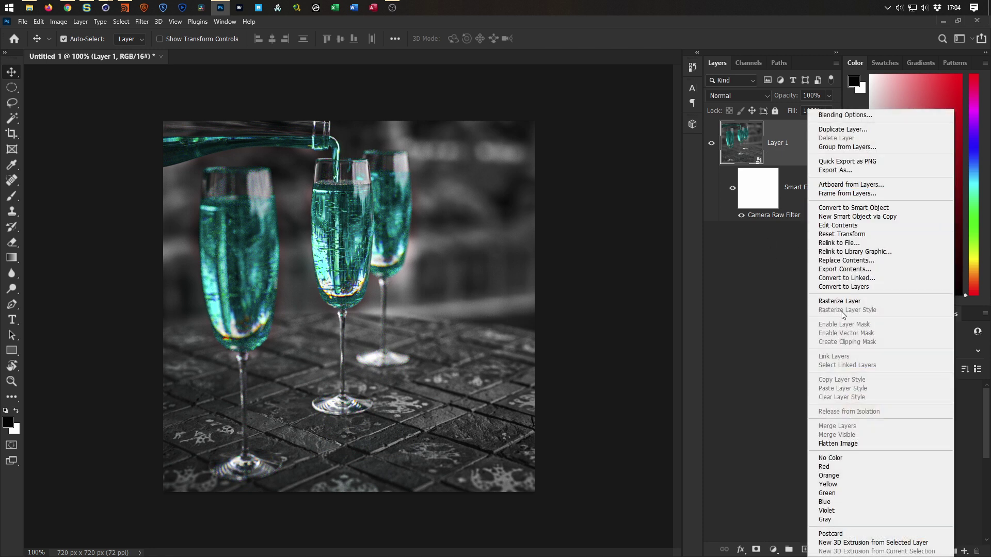
click(865, 208)
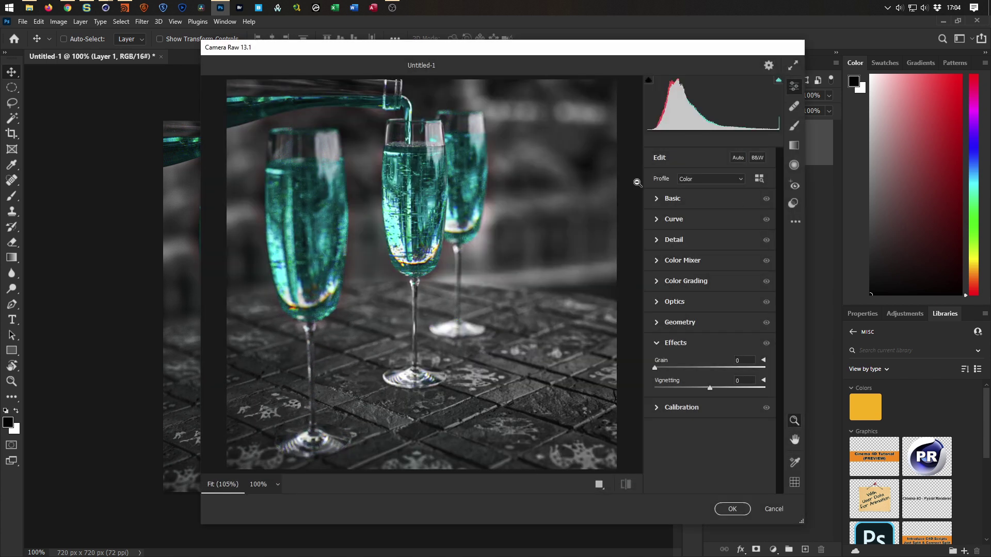
click(287, 174)
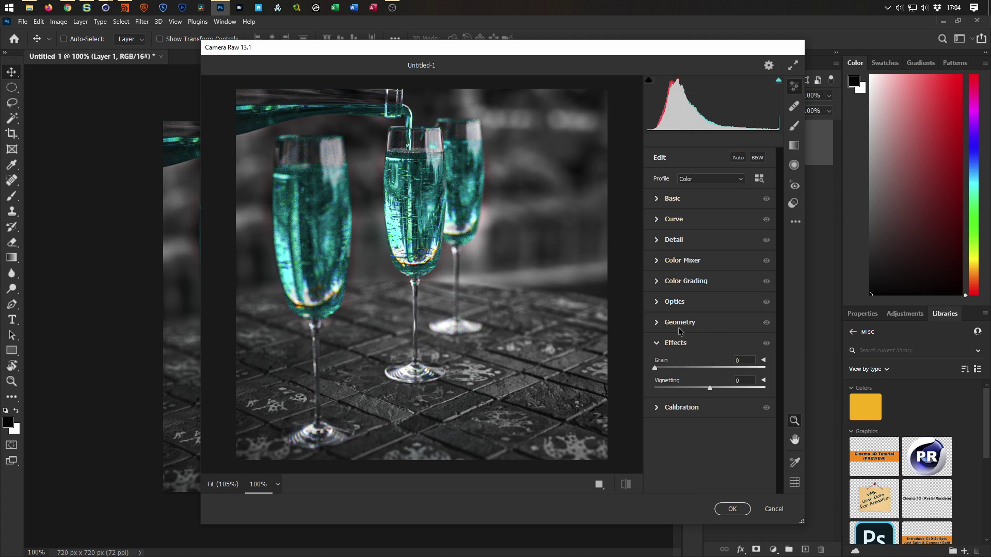
Increase Noise Reduction in Camera Raw's Detail adjustments to smooth the grainy glasses, and apply the filter
click(674, 238)
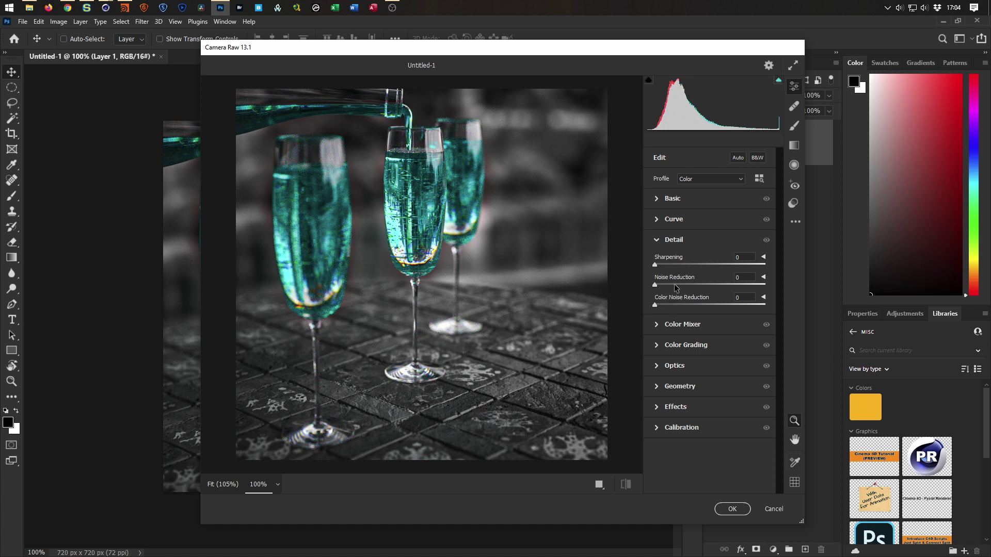
drag(668, 303, 714, 280)
drag(646, 277, 720, 279)
text(0)
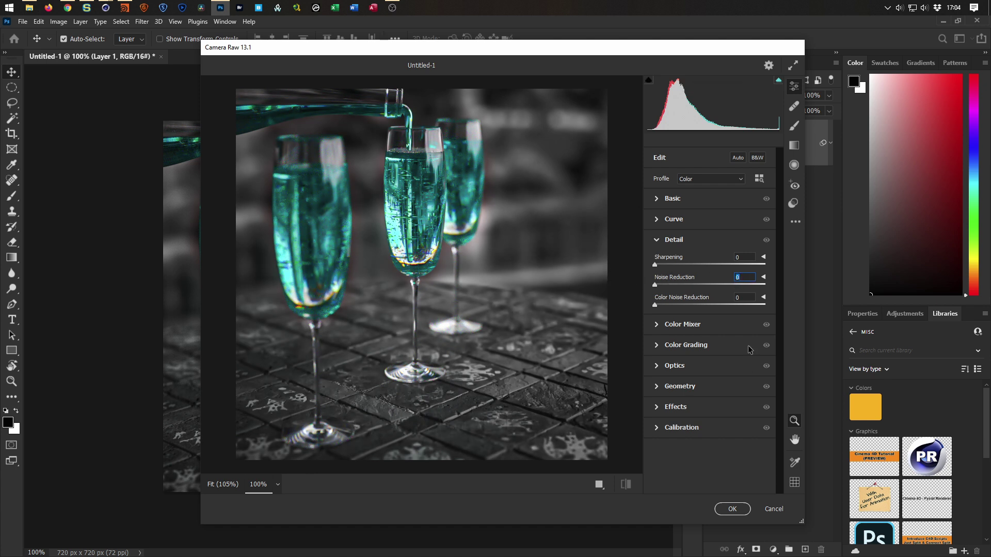
drag(665, 280, 757, 281)
drag(764, 282, 645, 284)
drag(666, 282, 705, 278)
click(731, 509)
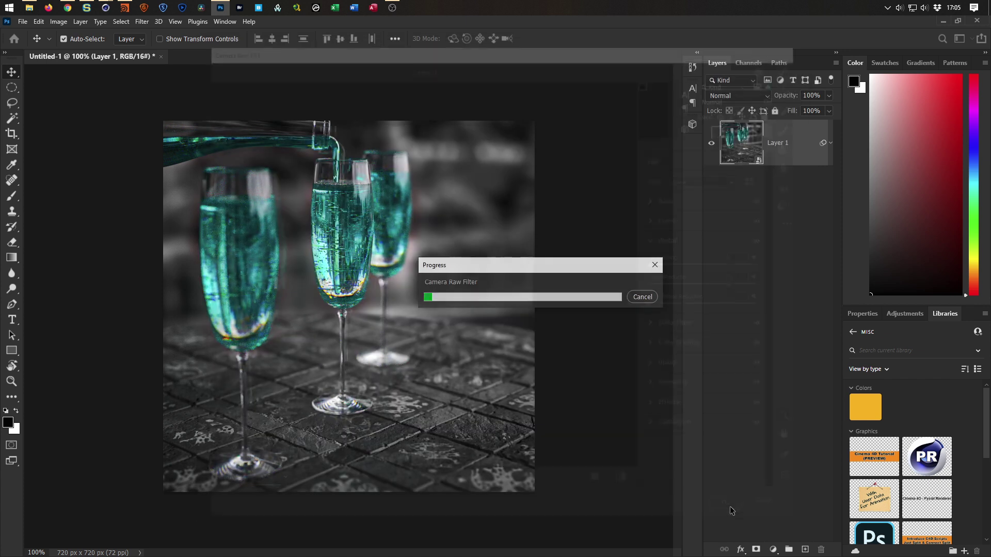
Invert Layer 1's smart filter mask to black and choose the Brush tool with white as the foreground colour
click(763, 199)
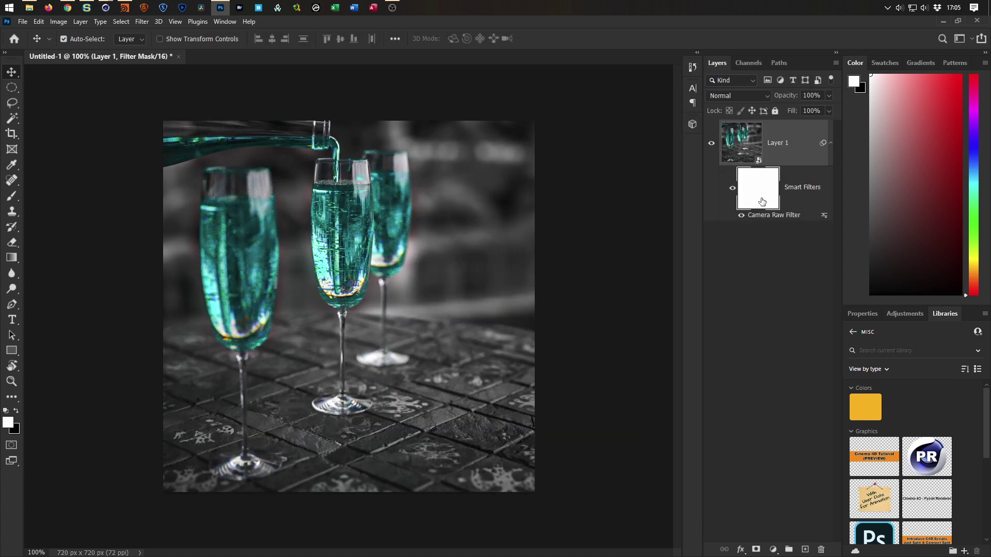
key(ctrl+i)
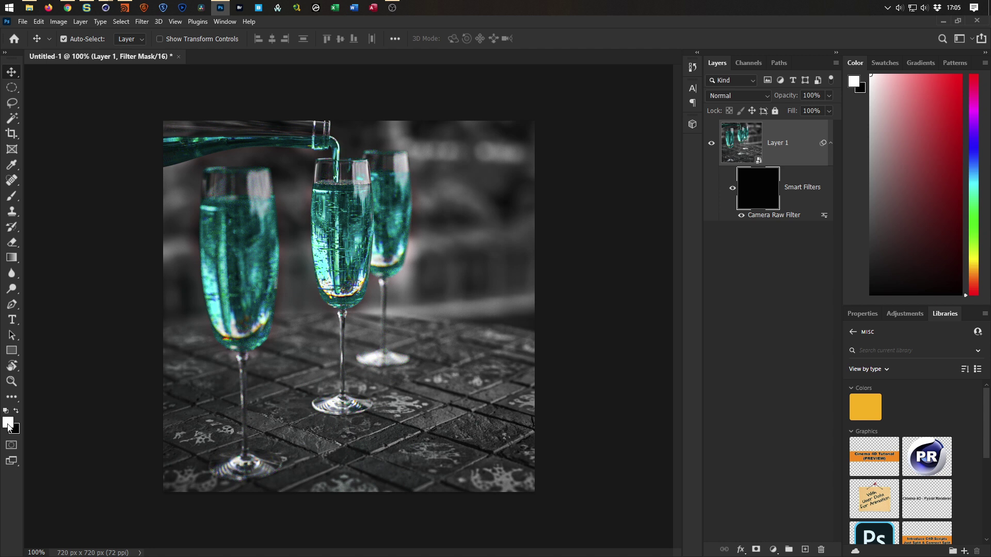
click(12, 196)
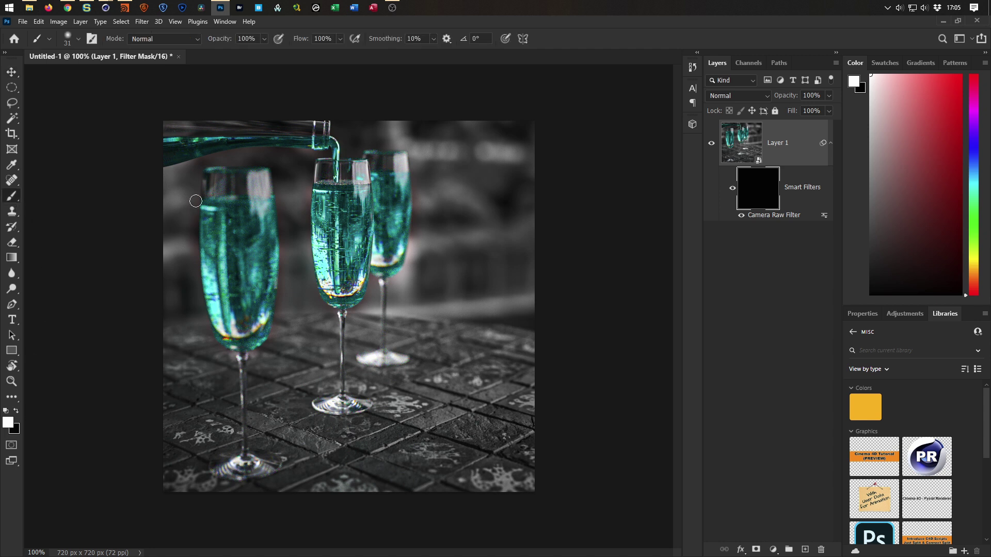
Paint white on the filter mask over the bowl of the large front glass with an enlarged soft brush
alt+scroll(199, 165, up, 2)
alt+scroll(198, 165, up, 5)
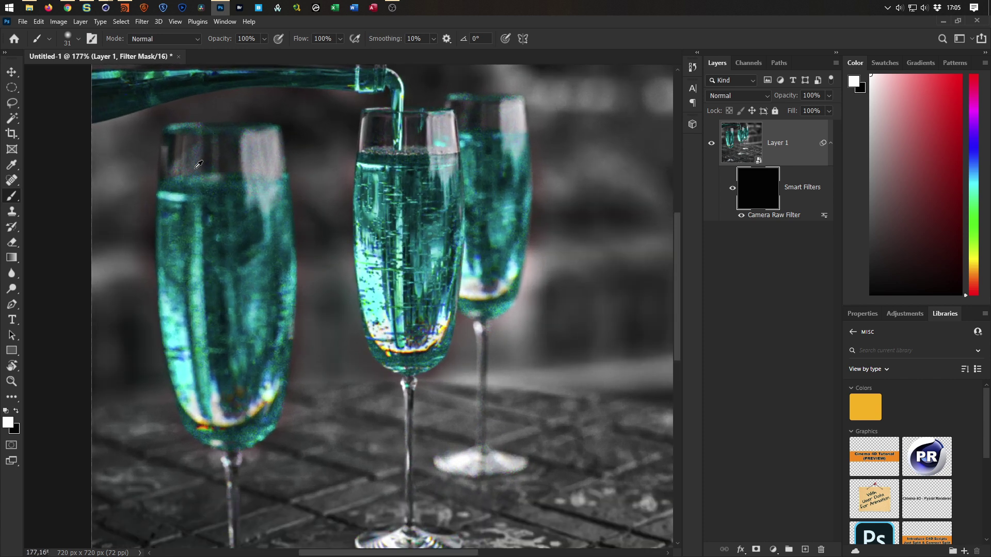
alt+scroll(198, 163, up, 1)
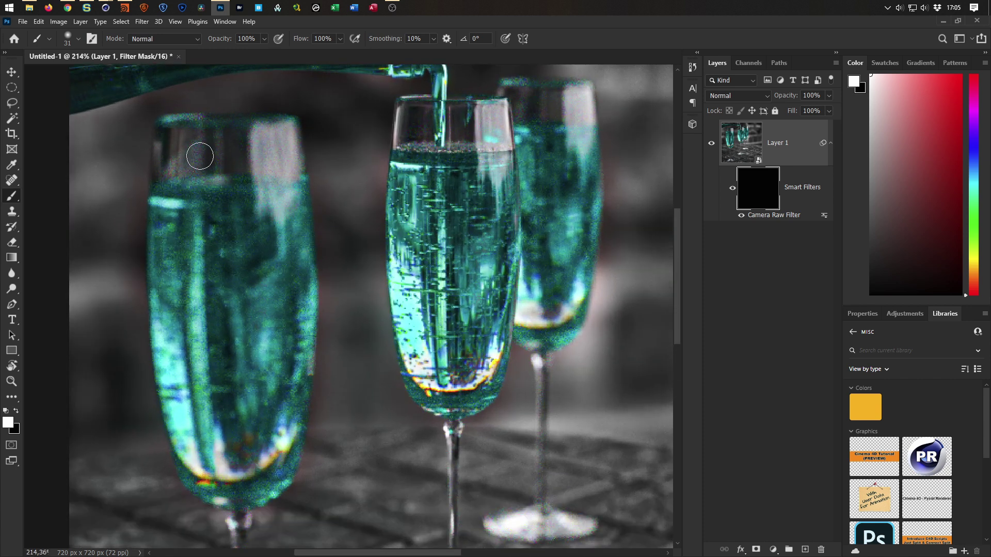
alt+right_drag(189, 159, 231, 164)
mouse_move(271, 140)
mouse_down()
mouse_move(194, 146)
mouse_move(155, 173)
mouse_move(203, 180)
mouse_move(217, 225)
mouse_move(265, 274)
mouse_move(311, 258)
mouse_up()
mouse_move(186, 132)
mouse_down()
mouse_move(276, 133)
mouse_move(294, 250)
mouse_move(272, 410)
mouse_move(286, 431)
mouse_move(243, 486)
mouse_move(207, 480)
mouse_move(195, 468)
mouse_move(167, 330)
mouse_move(166, 238)
mouse_move(210, 300)
mouse_move(256, 307)
mouse_move(237, 467)
mouse_move(281, 307)
mouse_move(287, 208)
mouse_move(295, 242)
mouse_up()
mouse_move(264, 136)
mouse_down()
mouse_move(177, 161)
mouse_move(237, 308)
mouse_move(215, 372)
mouse_move(240, 452)
mouse_move(274, 141)
mouse_up()
Paint white on the filter mask over the front glass's stem and base with smaller brush sizes
key(space)
alt+right_drag(237, 198, 224, 196)
drag(237, 198, 246, 200)
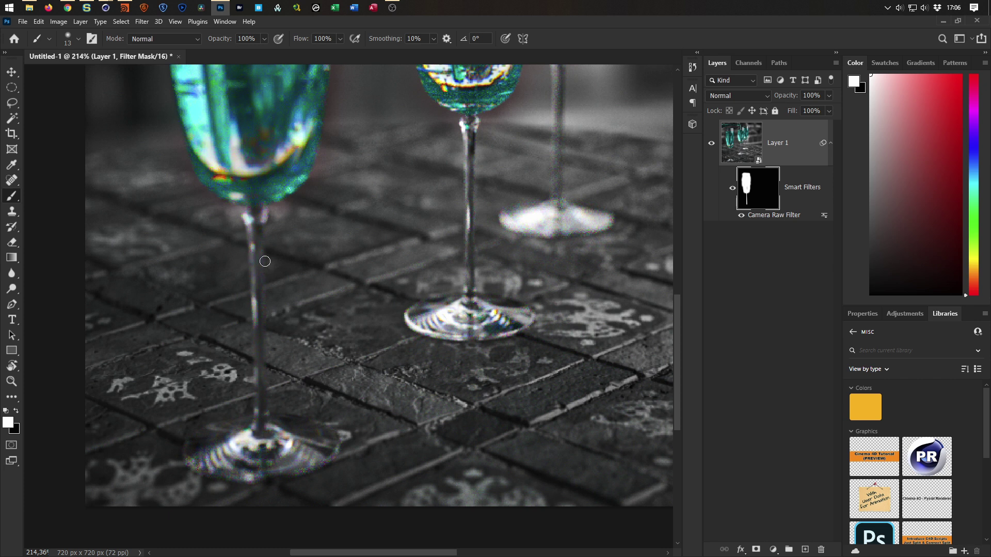
alt+right_drag(246, 427, 253, 428)
mouse_move(205, 462)
mouse_down()
mouse_move(217, 470)
mouse_move(277, 454)
mouse_move(300, 466)
mouse_move(281, 471)
mouse_move(328, 443)
mouse_move(284, 424)
mouse_move(299, 431)
mouse_move(289, 467)
mouse_move(326, 449)
mouse_move(244, 459)
mouse_move(251, 447)
mouse_move(196, 458)
mouse_move(242, 458)
mouse_move(282, 442)
mouse_move(293, 392)
mouse_move(260, 235)
mouse_move(291, 178)
mouse_move(259, 196)
mouse_up()
alt+scroll(273, 213, down, 4)
drag(270, 177, 314, 290)
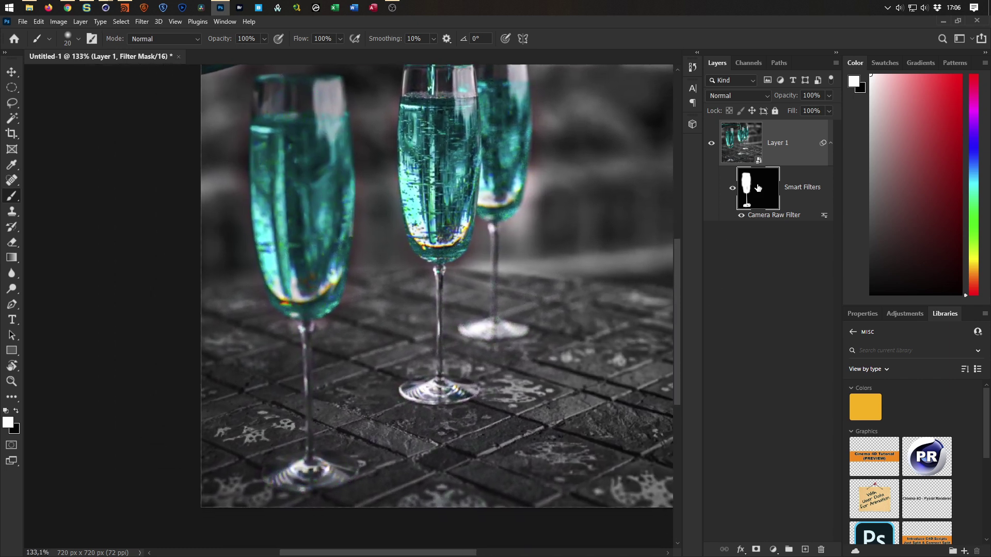
Display the filter mask on its own and paint white over the gaps and uneven edges of the glass bowl, using a 40 px brush
double_click(757, 189)
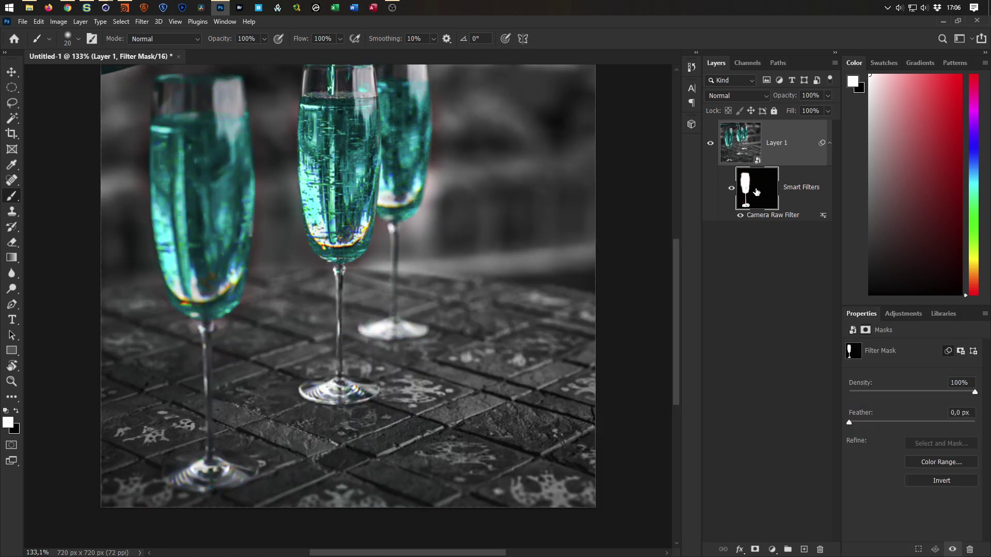
alt+click(755, 199)
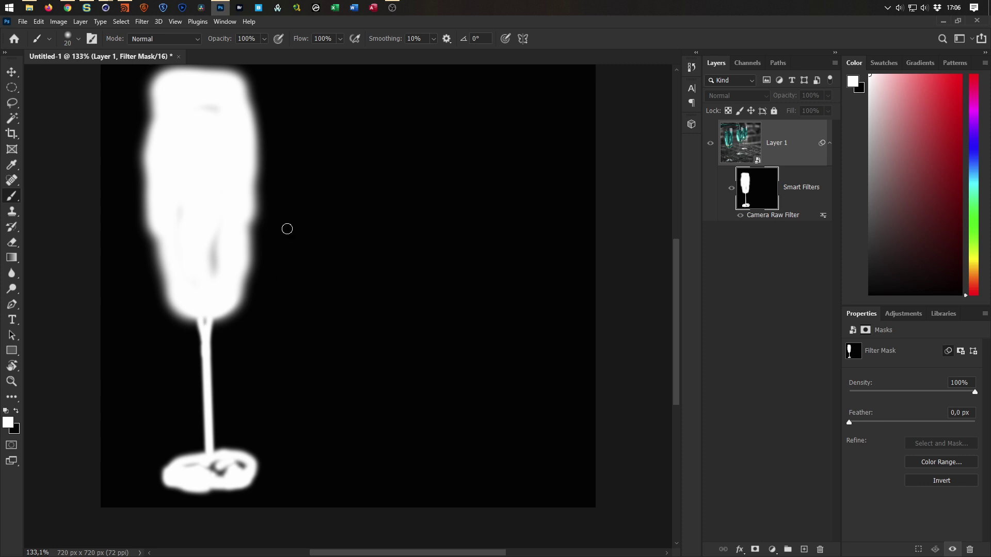
key(bracketright)
key(bracketright)
drag(215, 230, 212, 271)
drag(181, 200, 180, 227)
mouse_move(220, 136)
mouse_down()
mouse_move(206, 107)
mouse_move(172, 110)
mouse_move(162, 95)
mouse_move(162, 237)
mouse_move(207, 316)
mouse_up()
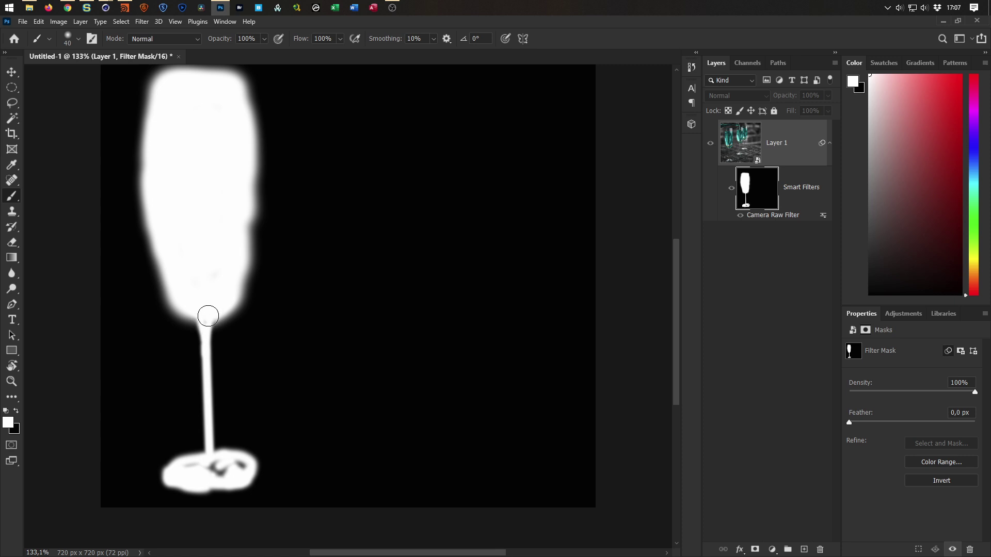
mouse_move(237, 162)
mouse_down()
mouse_move(244, 241)
mouse_move(206, 304)
mouse_up()
Fill the dark gaps in the mask's glass base with a 19 px brush, undo the last two strokes, and return to the image view
alt+right_drag(207, 304, 204, 310)
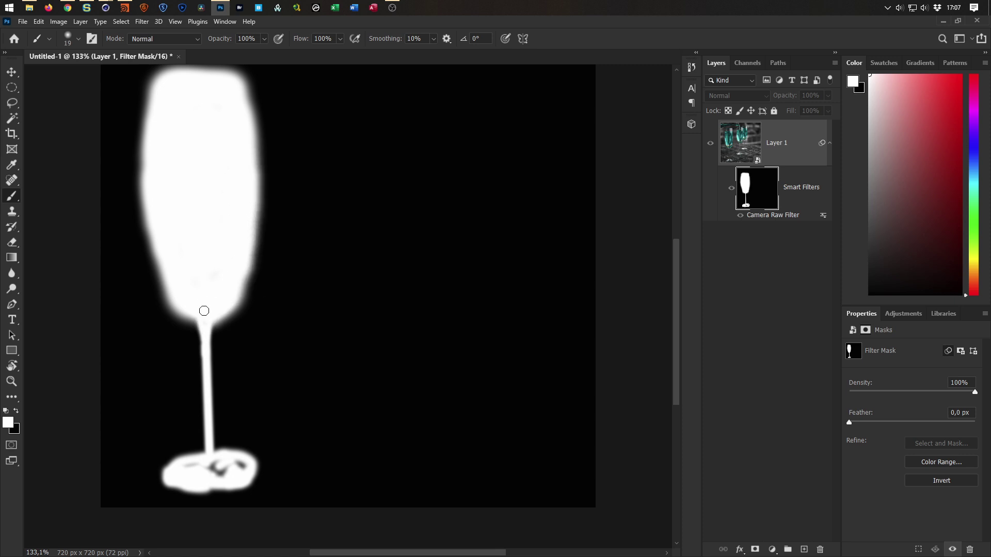
mouse_move(231, 471)
mouse_down()
mouse_move(186, 469)
mouse_move(234, 485)
mouse_move(221, 480)
mouse_move(239, 460)
mouse_move(244, 472)
mouse_move(228, 480)
mouse_move(170, 480)
mouse_move(202, 478)
mouse_up()
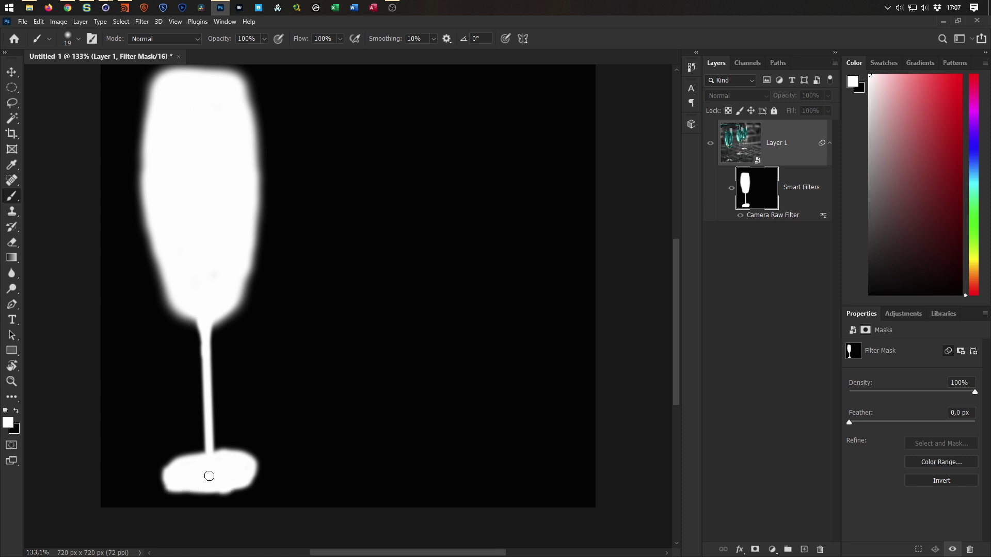
key(ctrl+z)
key(ctrl+z)
alt+click(760, 196)
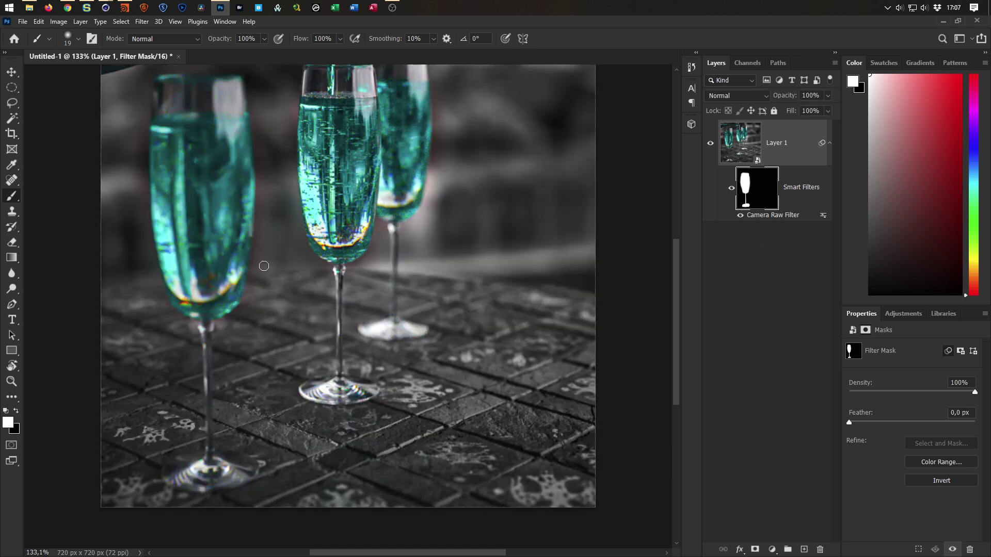
alt+scroll(268, 261, down, 3)
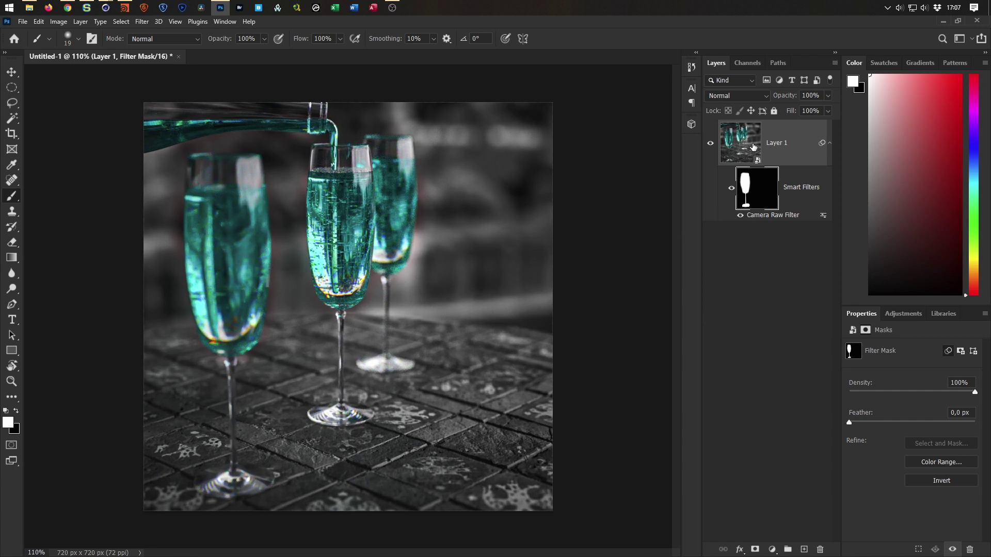
Add a Hue/Saturation adjustment layer above Layer 1 and set its Hue to +8
click(754, 147)
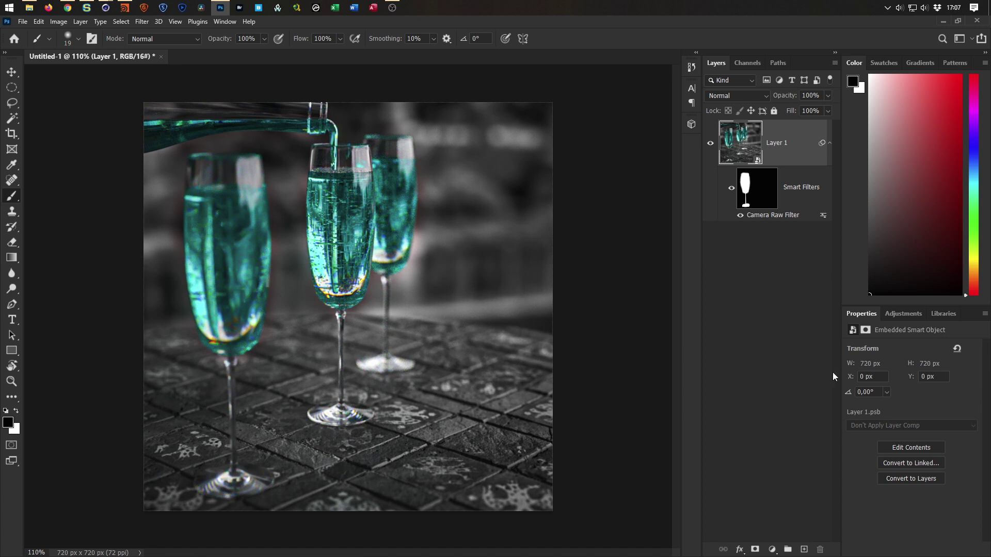
click(903, 314)
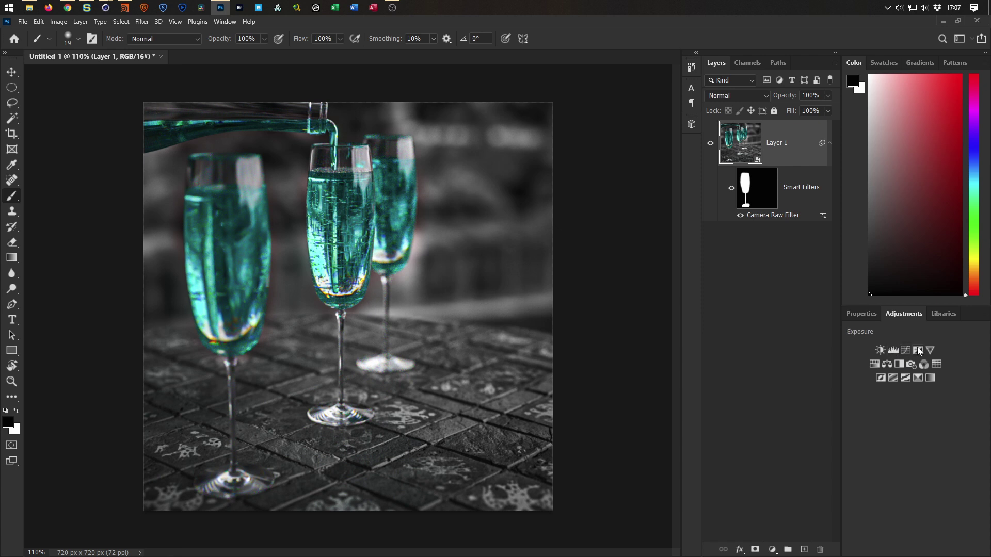
click(875, 365)
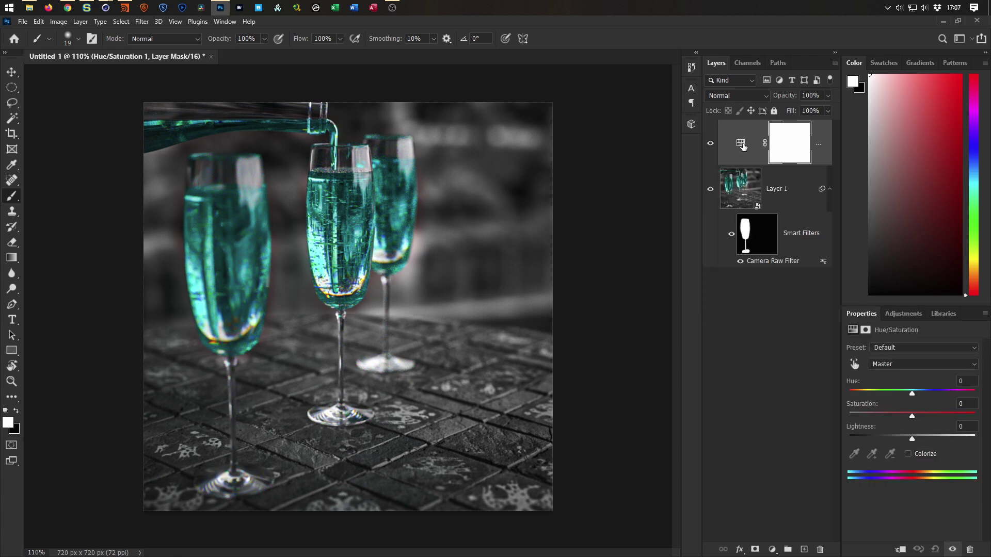
mouse_move(912, 396)
mouse_down()
mouse_move(875, 401)
mouse_move(923, 405)
mouse_up()
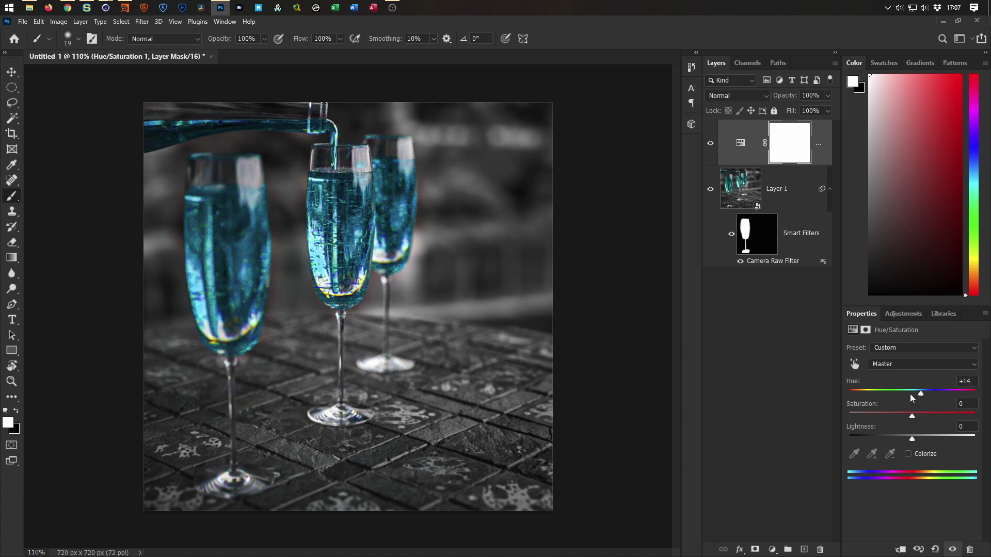
mouse_move(923, 397)
mouse_down()
mouse_move(904, 399)
mouse_move(927, 401)
mouse_move(919, 400)
mouse_up()
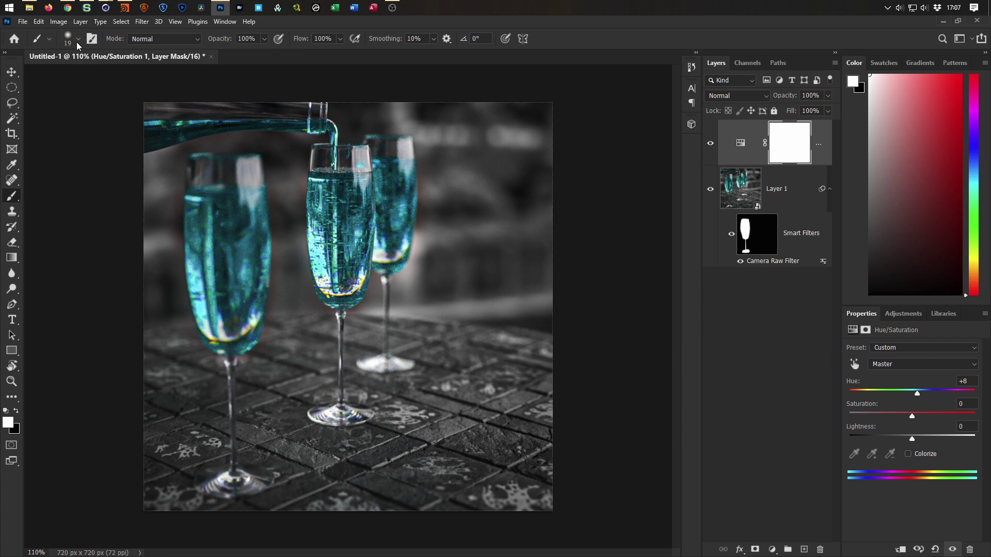
Switch to Chrome to compare the colours with the reference wine glass image on Facebook, then return to Photoshop
click(68, 8)
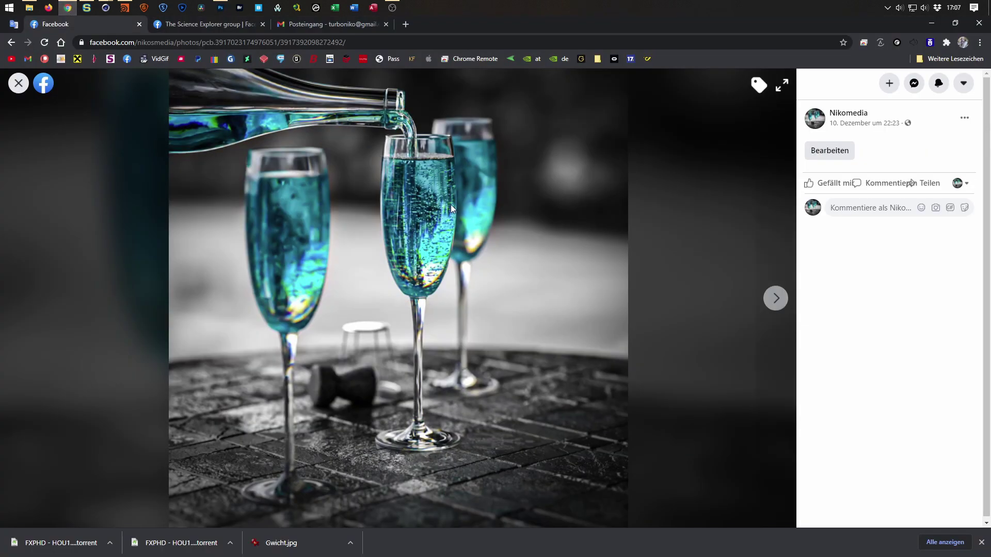
click(929, 24)
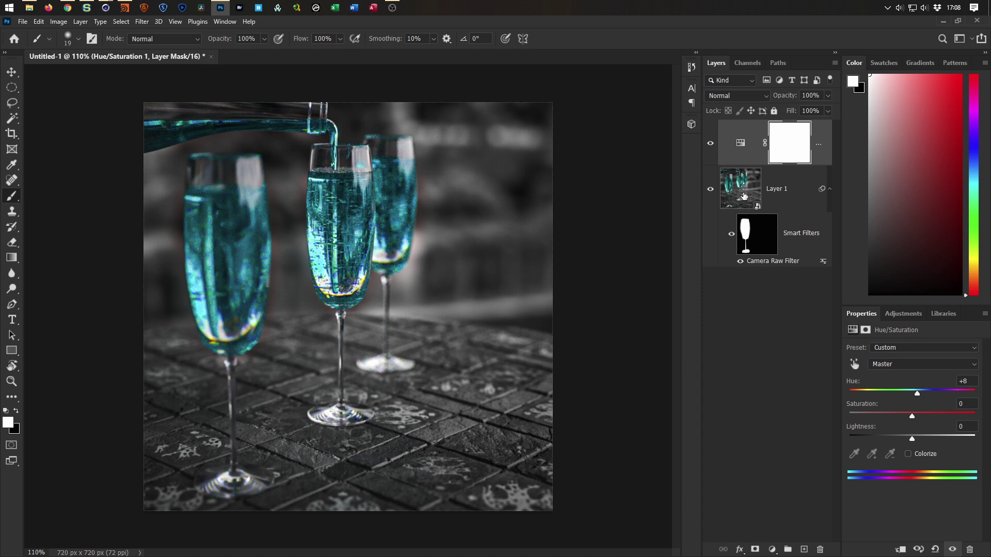
Open Layer 1's smart object contents, reopen its Camera Raw filter, and set Blacks to -25 in the Basic adjustments
double_click(743, 197)
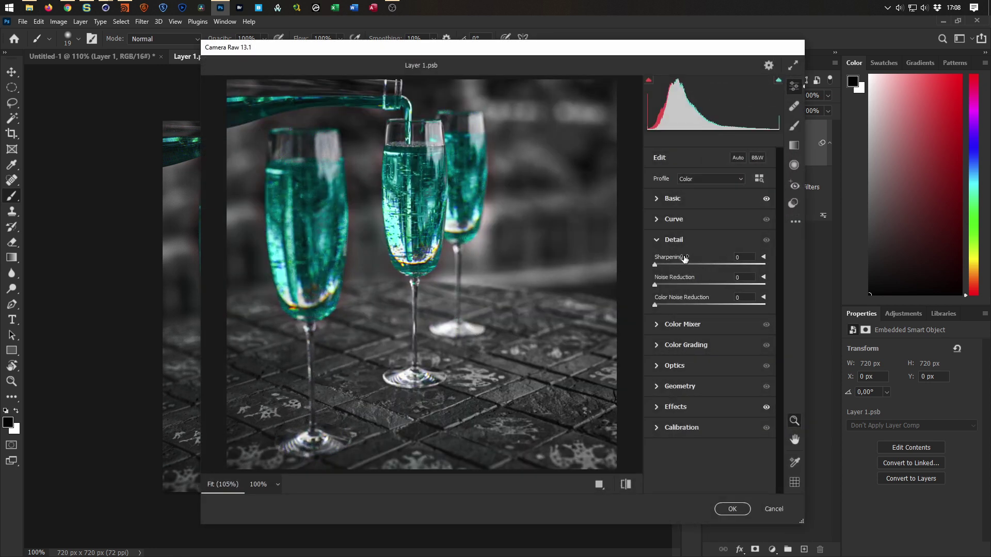
click(678, 199)
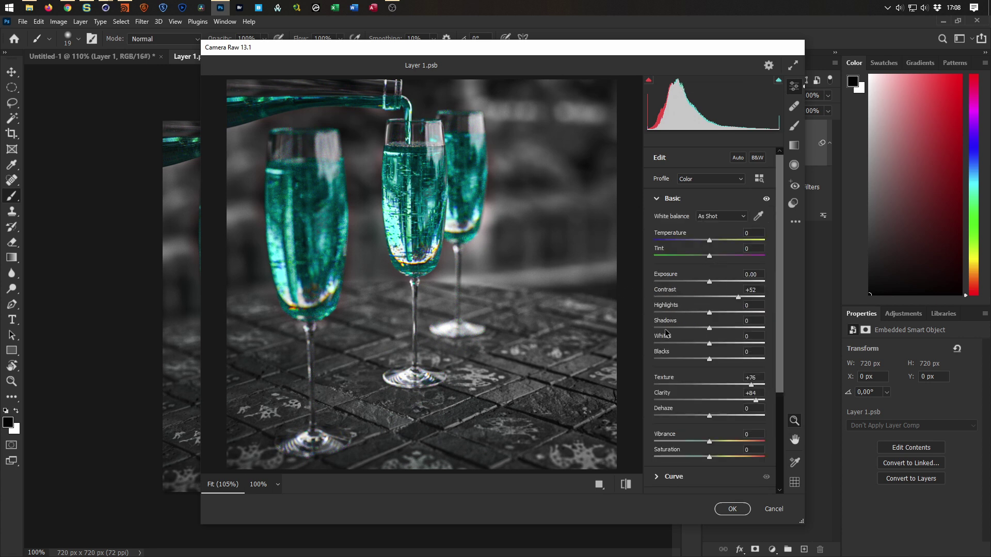
scroll(782, 361, down, 1)
scroll(781, 361, down, 5)
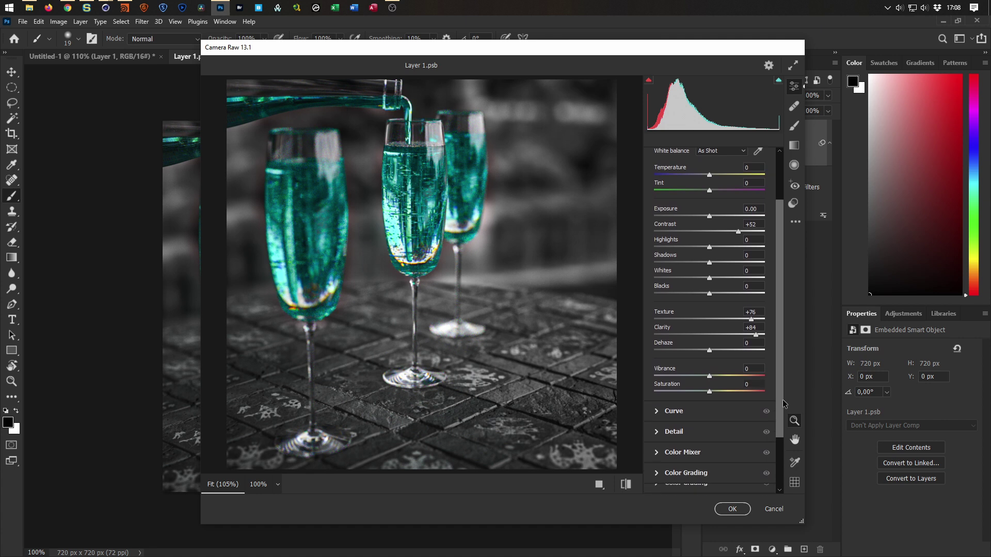
mouse_move(709, 265)
mouse_down()
mouse_move(680, 265)
mouse_move(696, 264)
mouse_up()
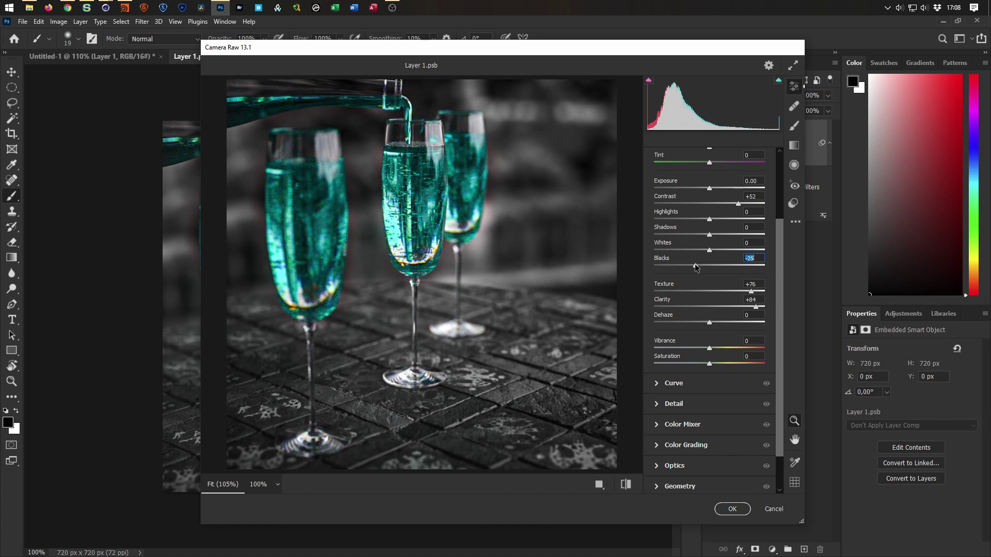
Set Shadows to -41 in the Camera Raw filter, apply it, and save and close the Layer 1.psb smart object contents
drag(710, 235, 686, 238)
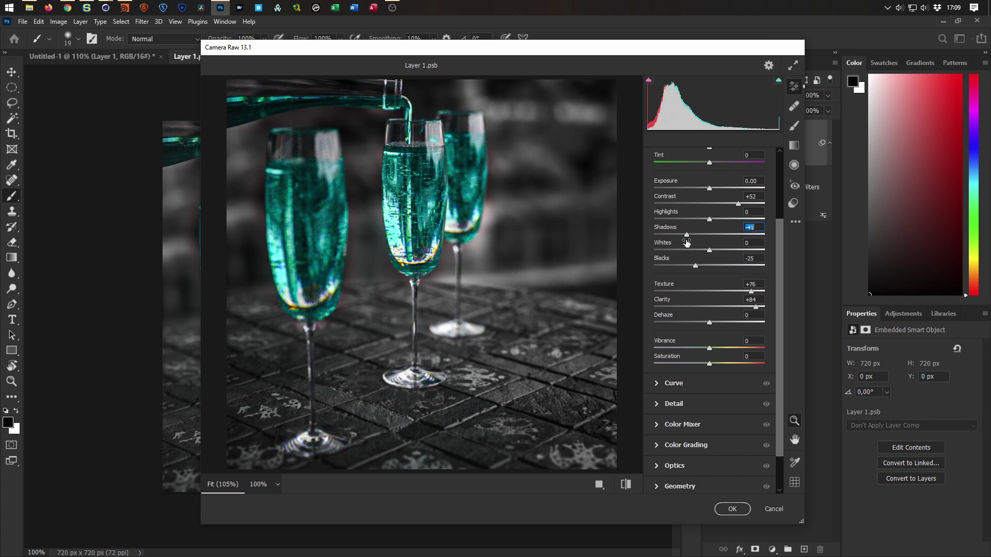
scroll(775, 427, down, 2)
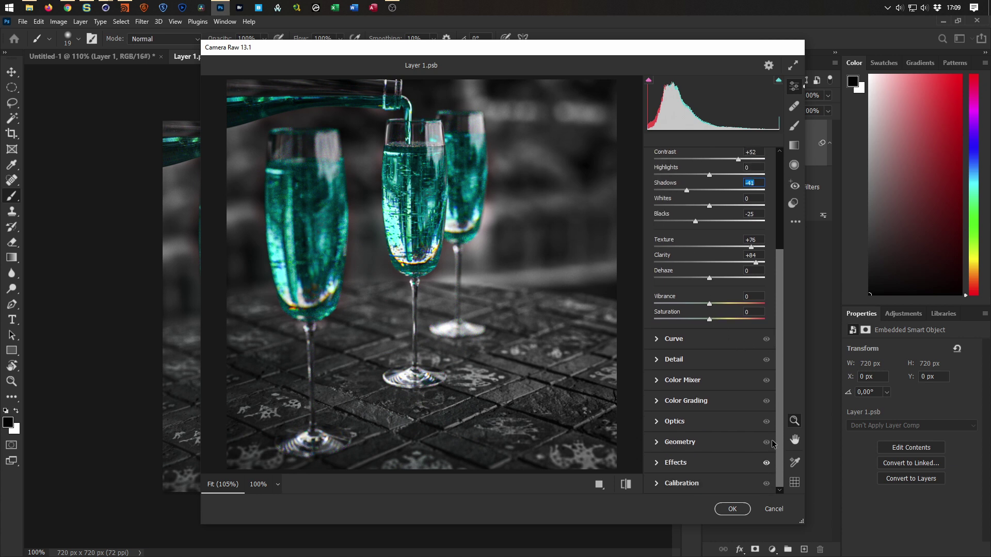
click(732, 509)
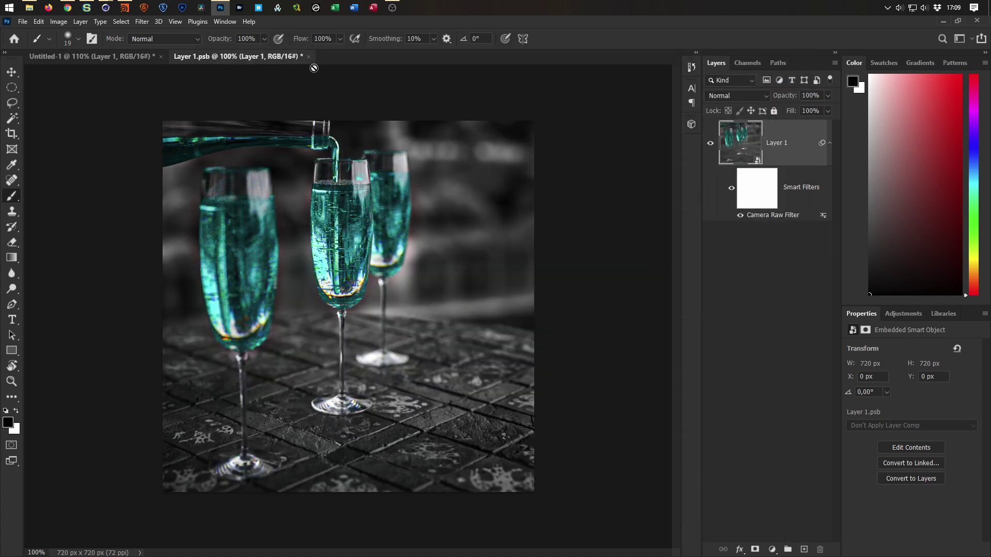
click(308, 56)
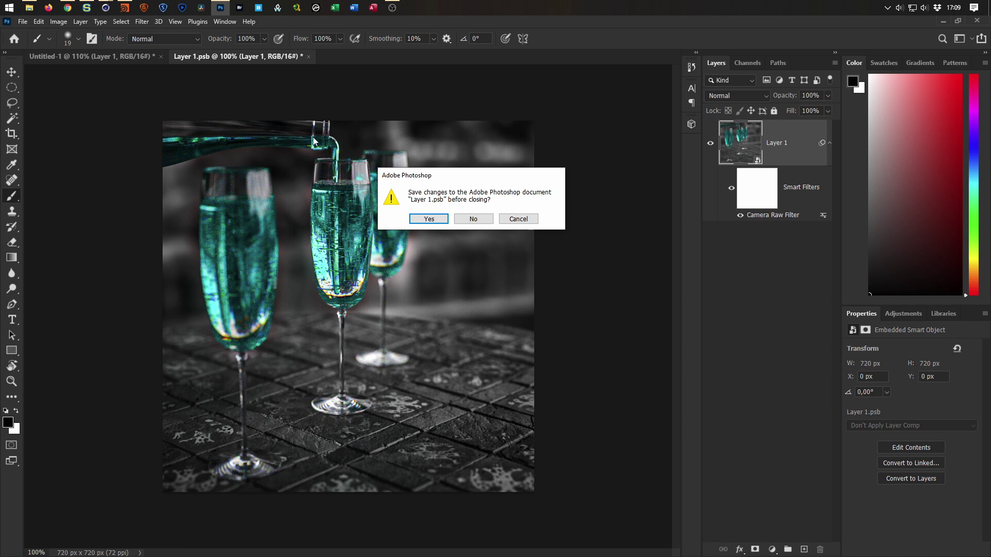
click(427, 219)
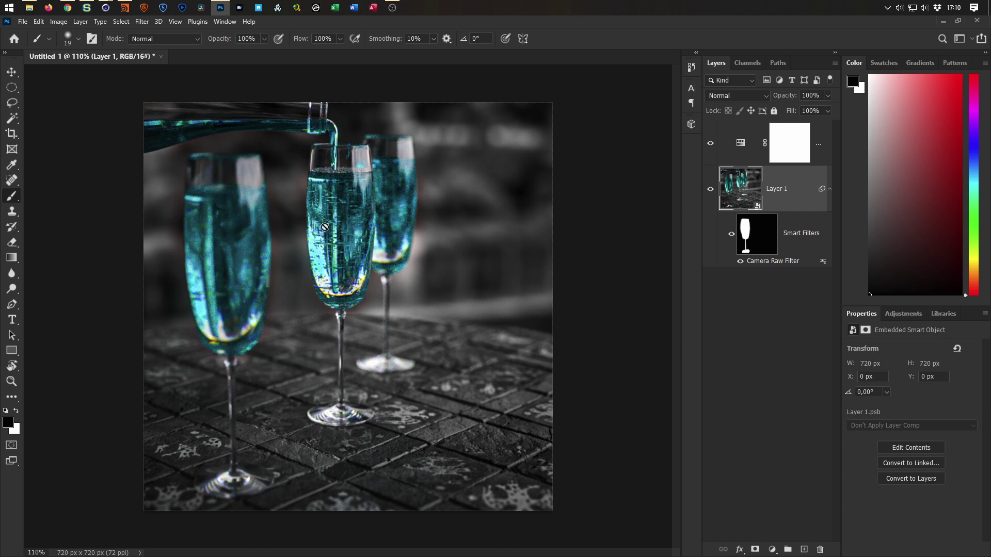
Switch to Cinema 4D, close the Picture Viewer and the Octane render windows, and save the scene
click(943, 22)
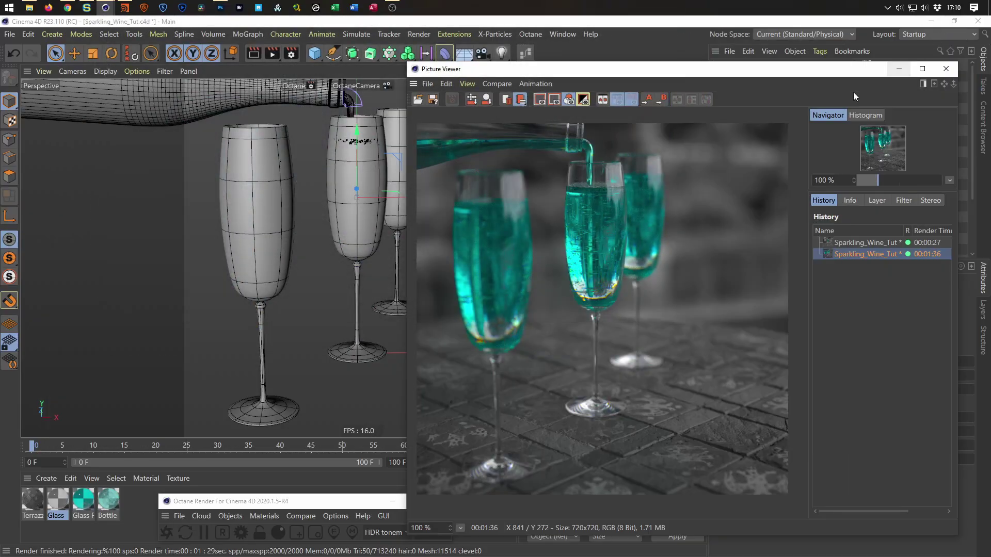
click(946, 69)
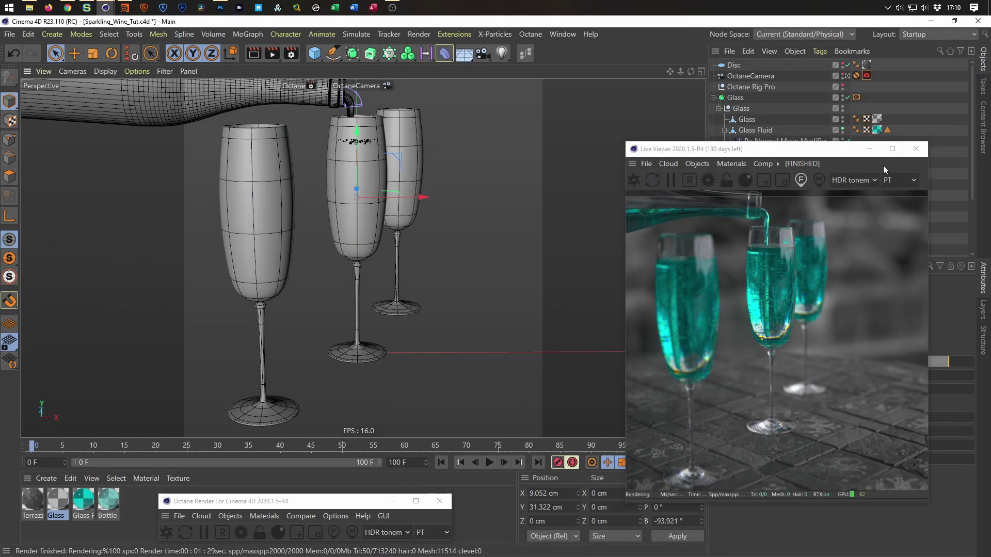
click(916, 149)
key(ctrl+s)
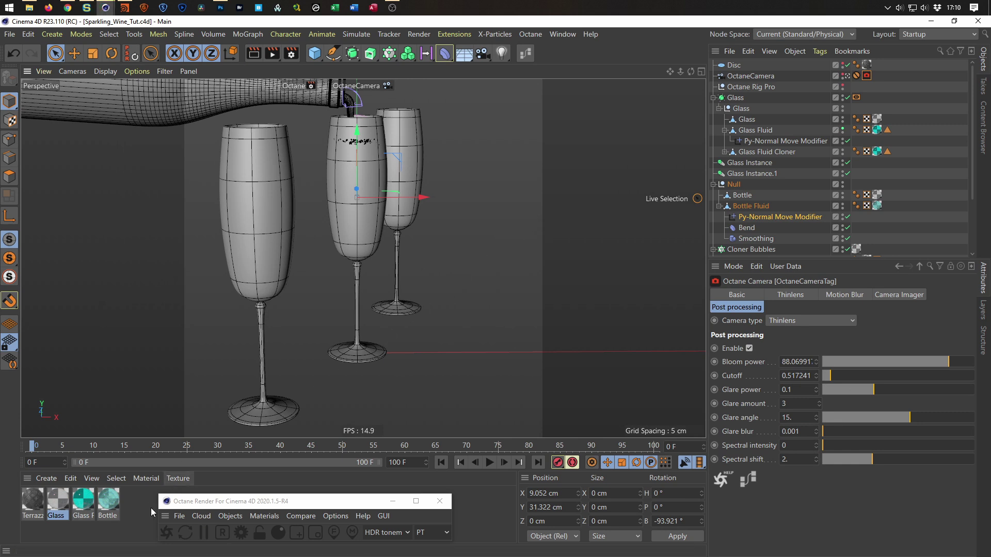
click(439, 502)
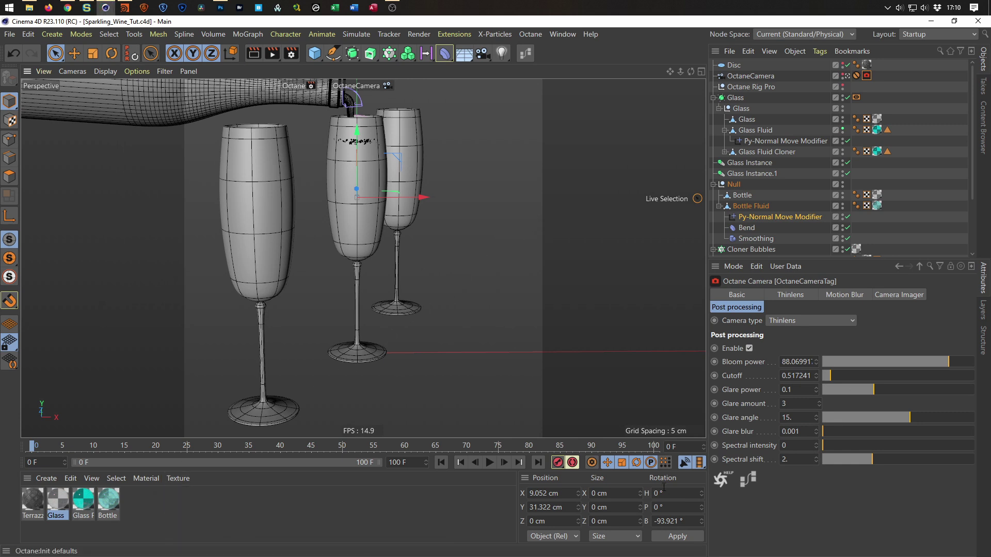
Delete the Octane camera tag from OctaneCamera and rename the object Camera
click(744, 77)
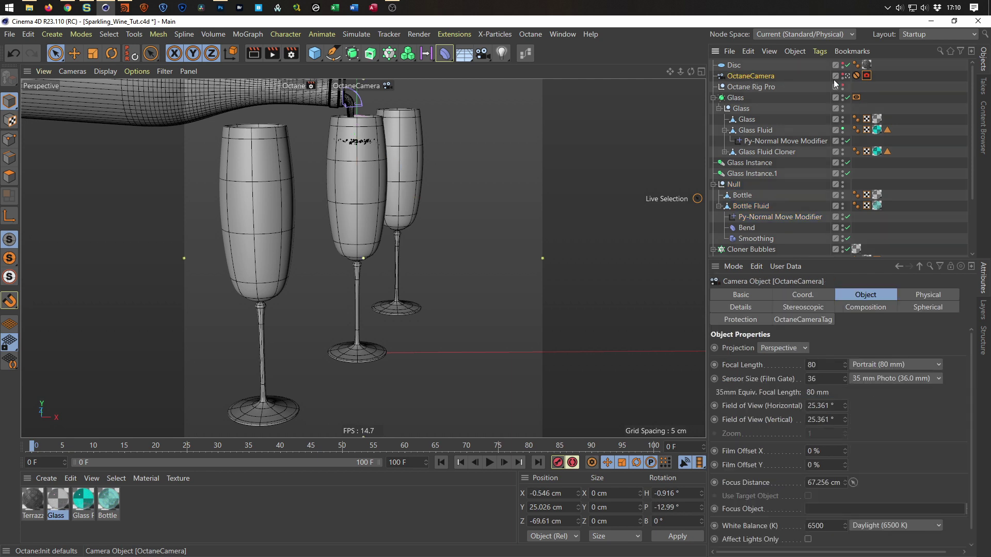
click(866, 76)
key(Delete)
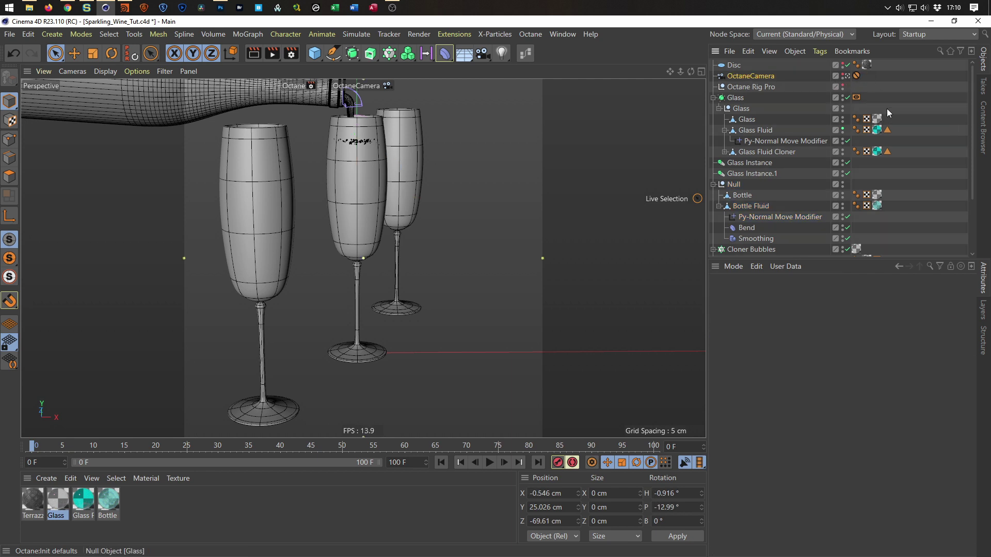
double_click(750, 77)
text(Camera)
key(Return)
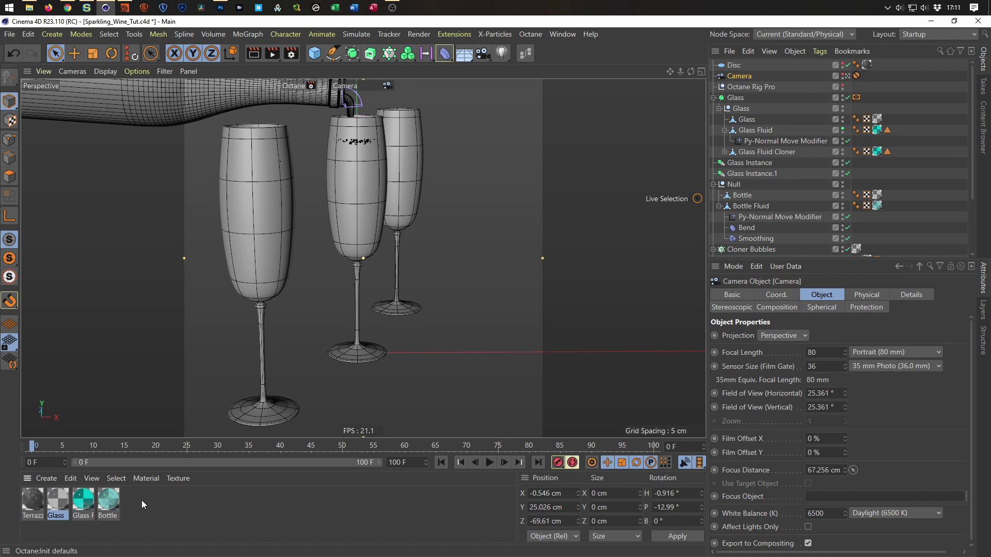
Delete all the scene's Octane materials and remove Octane Rig Pro with the delete_octane_rig user script
key(ctrl+a)
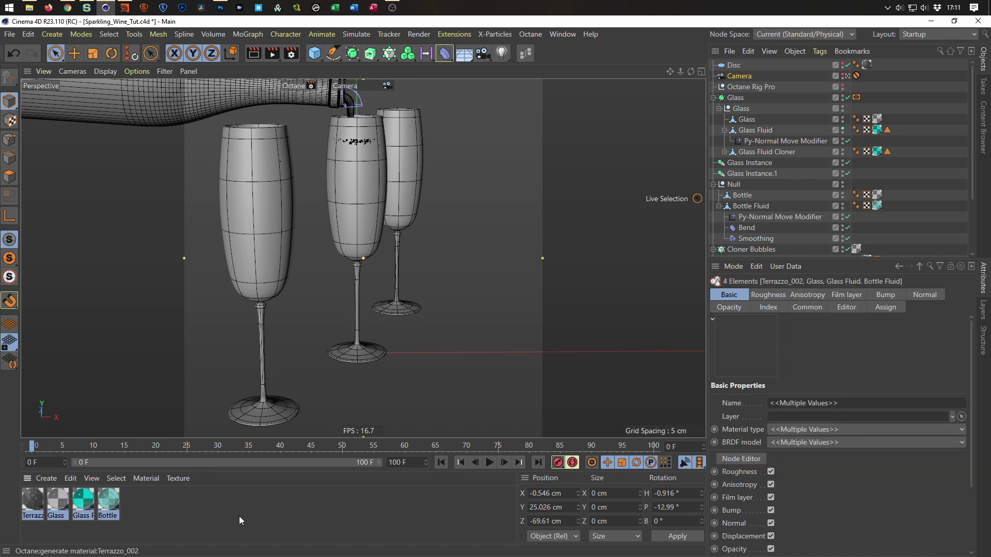
key(Delete)
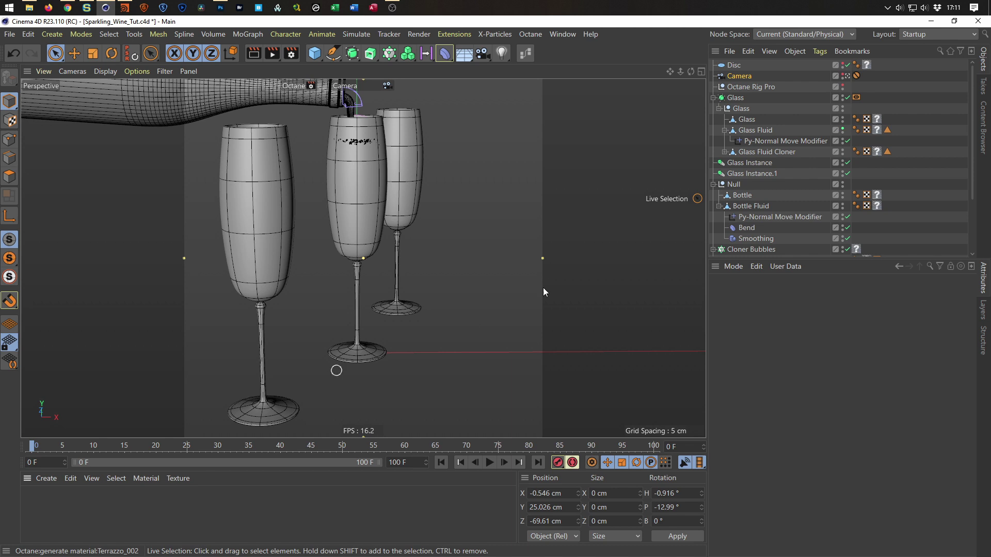
drag(830, 259, 821, 374)
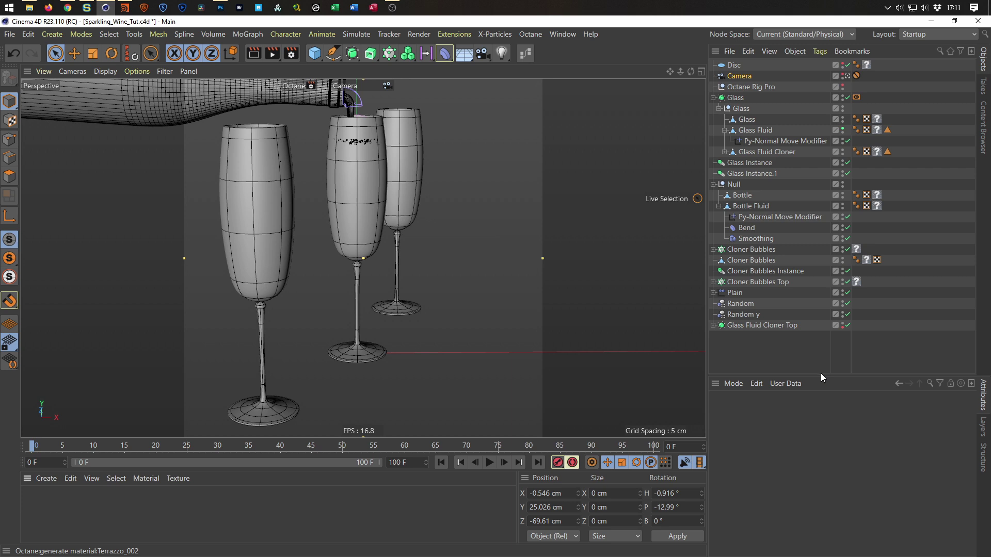
click(749, 87)
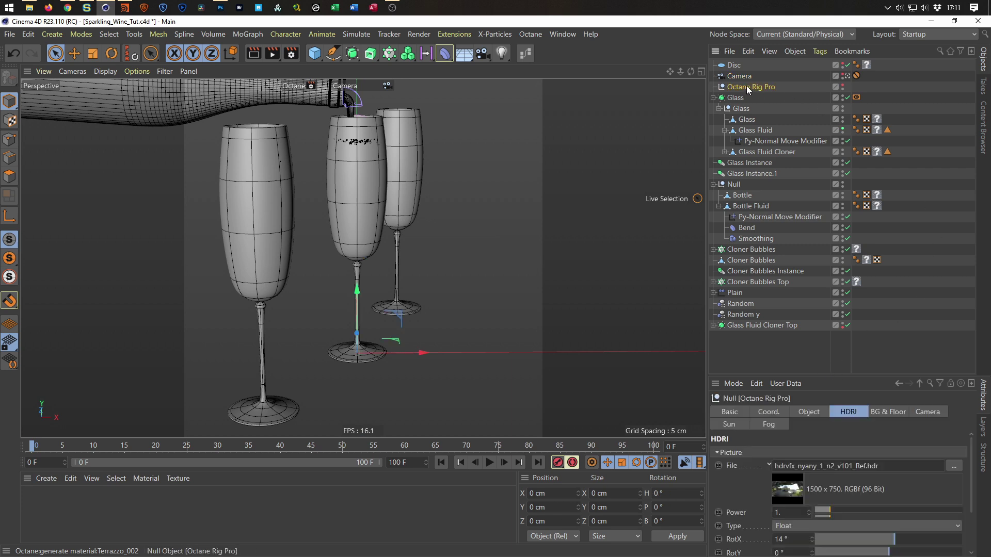
click(454, 34)
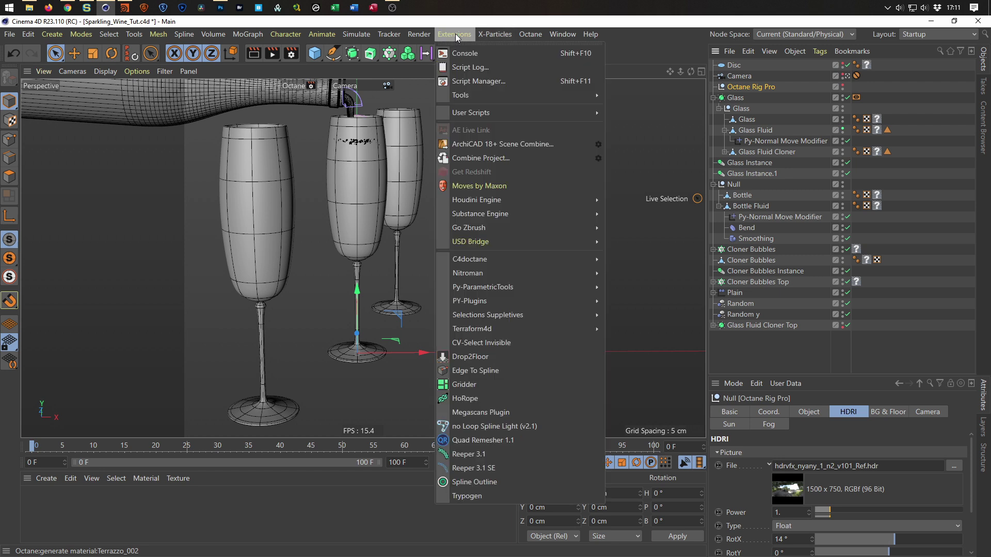
mouse_move(586, 112)
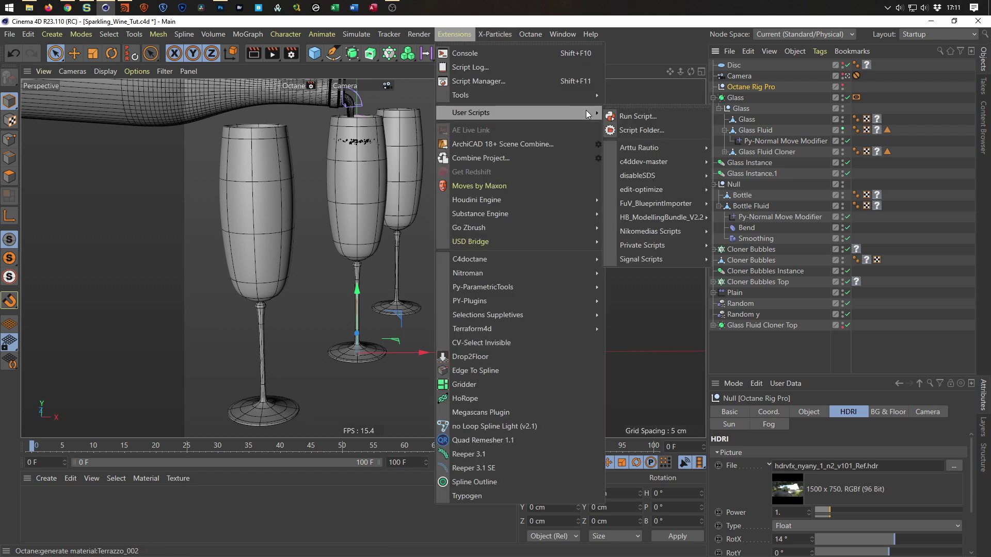
mouse_move(679, 230)
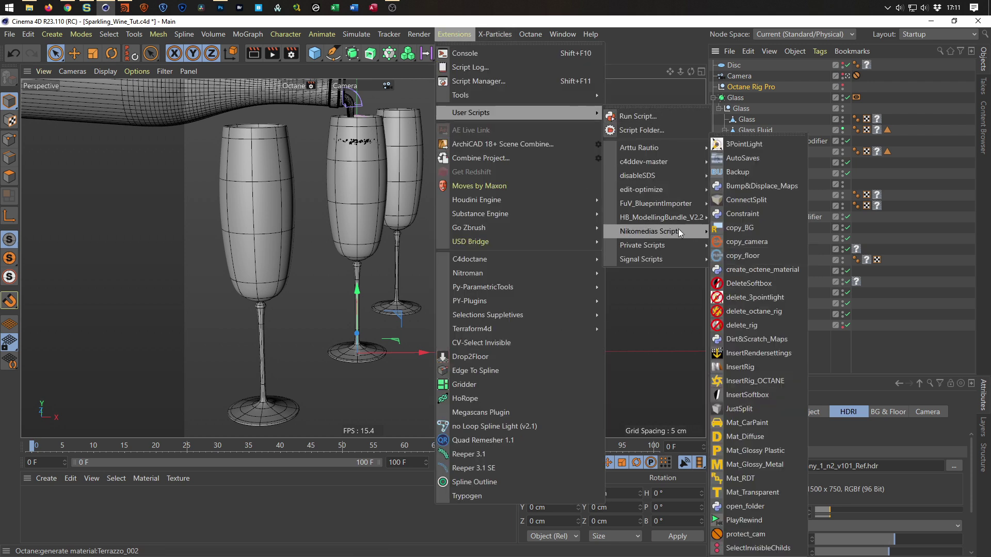
click(740, 312)
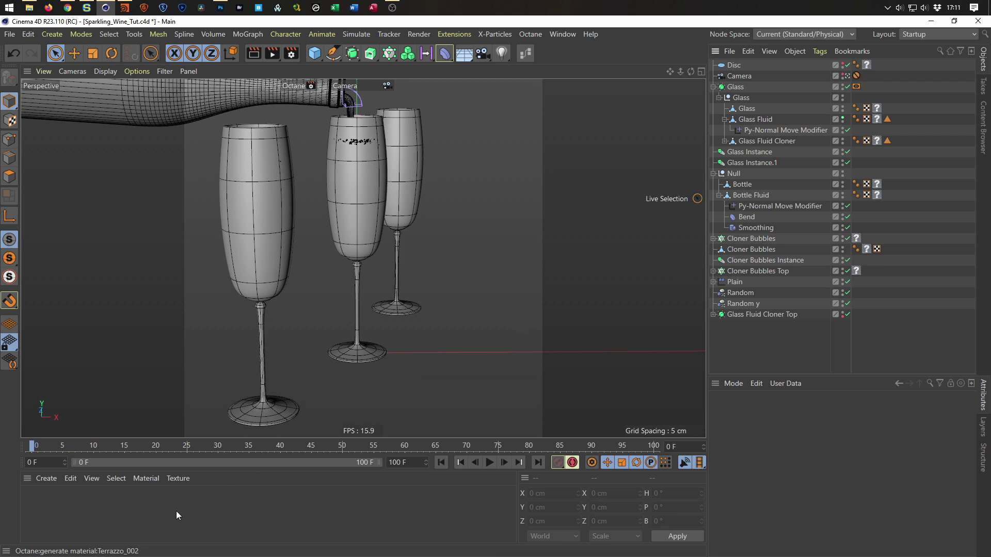
Create a standard material with Color off and Transparency on, using the Glass refraction preset, and assign it to the Glass mesh
double_click(113, 509)
double_click(34, 499)
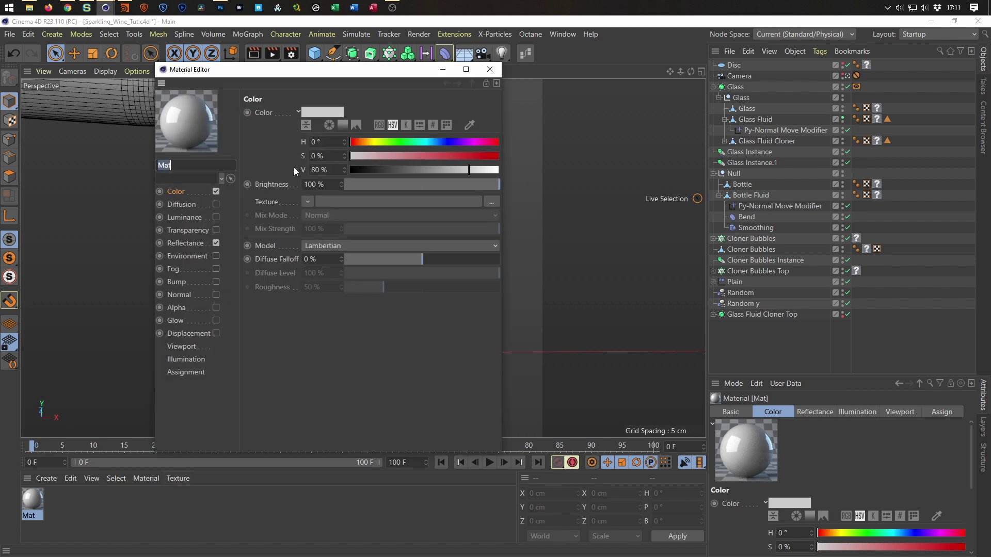
drag(301, 72, 297, 144)
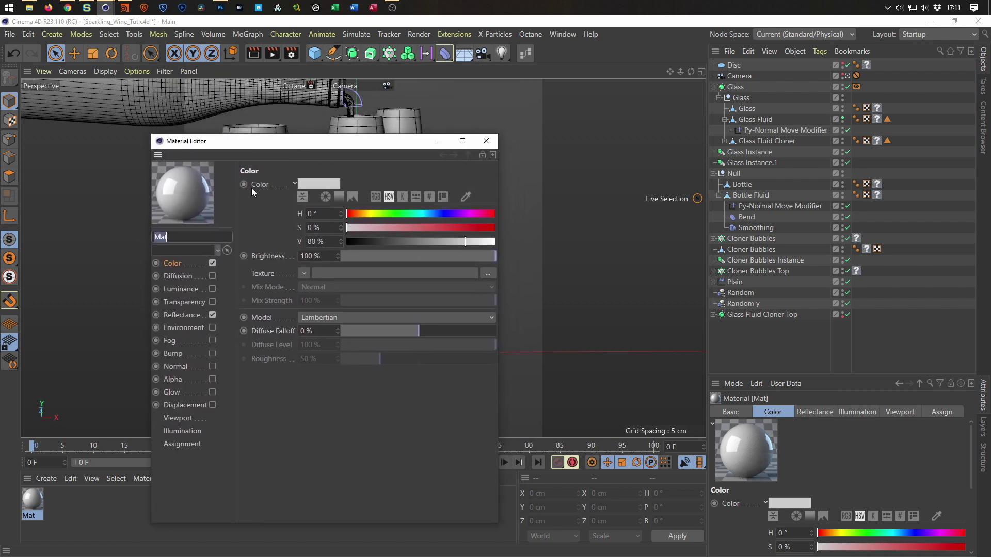
click(213, 264)
click(212, 302)
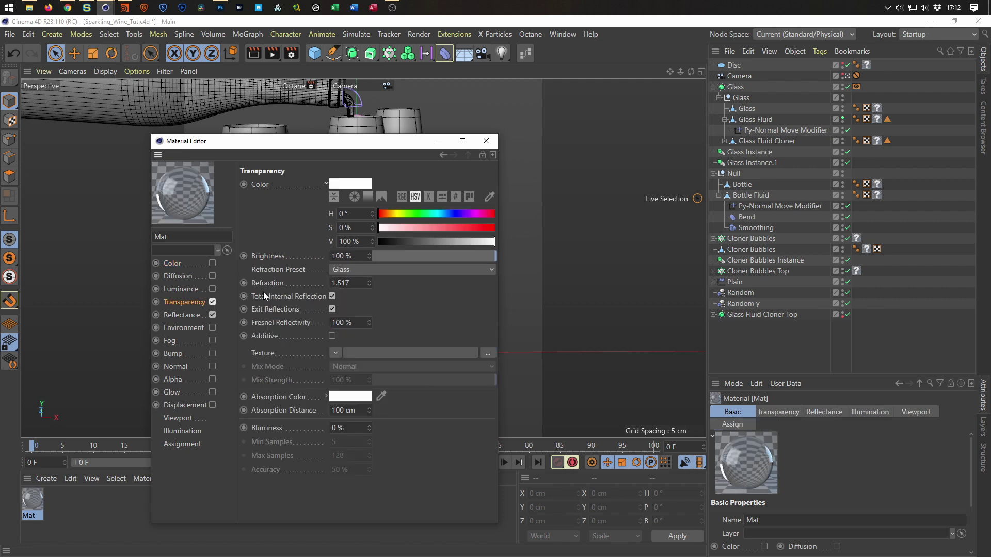
drag(351, 146, 285, 459)
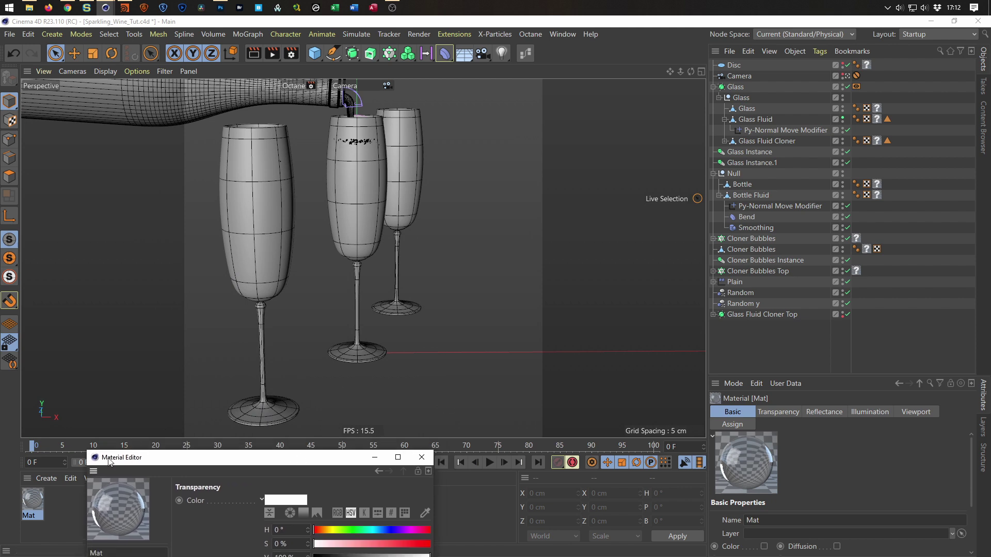
drag(38, 494, 876, 110)
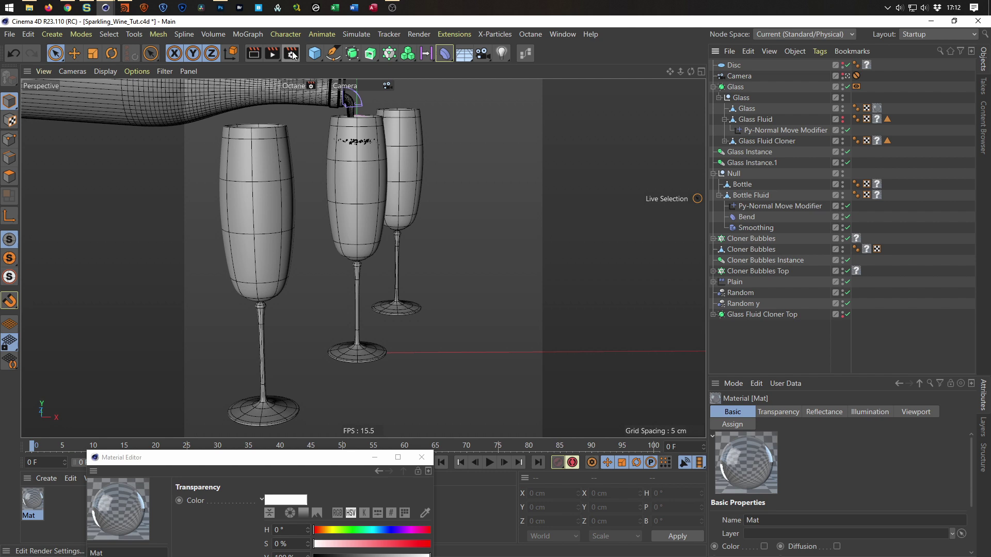
Switch the active render setting from Octane to the Low GI preset
click(311, 86)
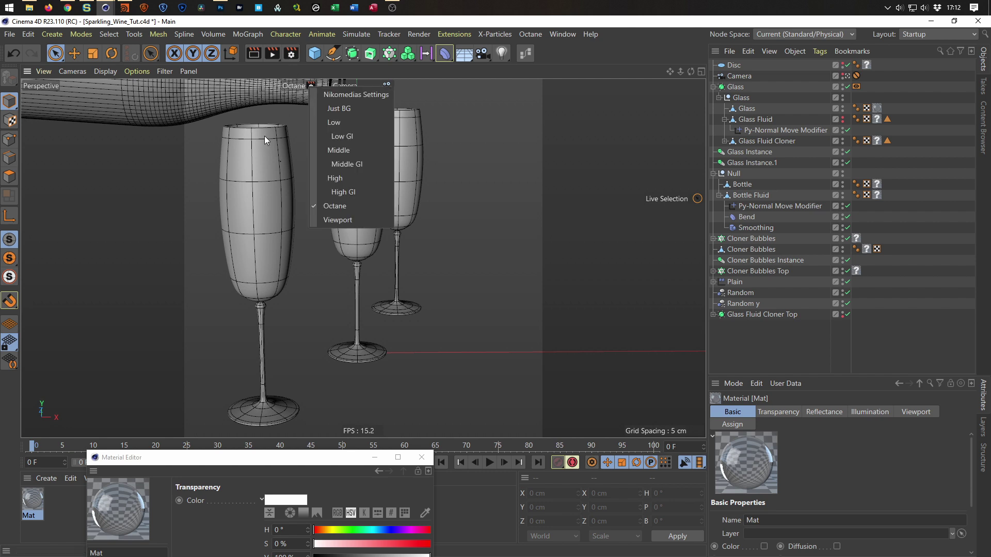
click(339, 136)
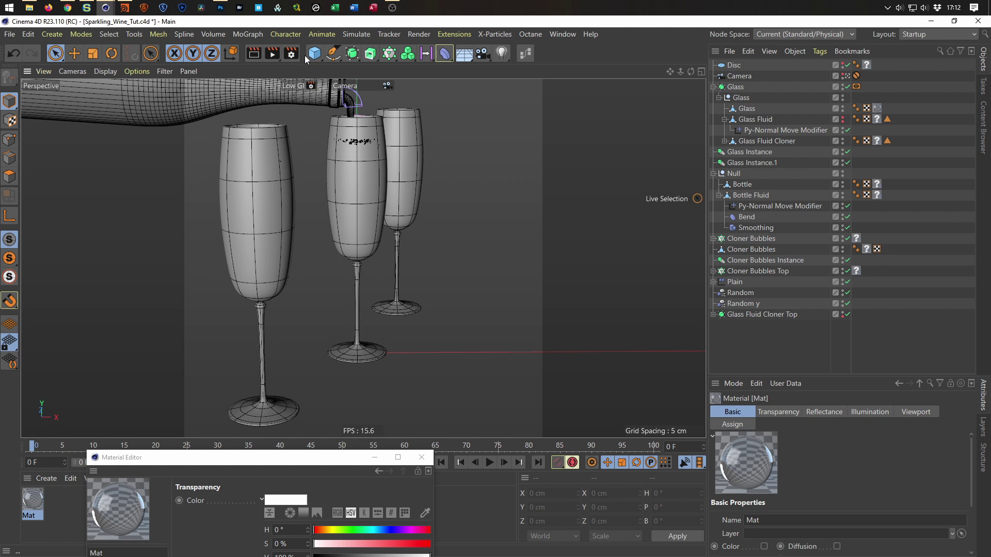
click(278, 58)
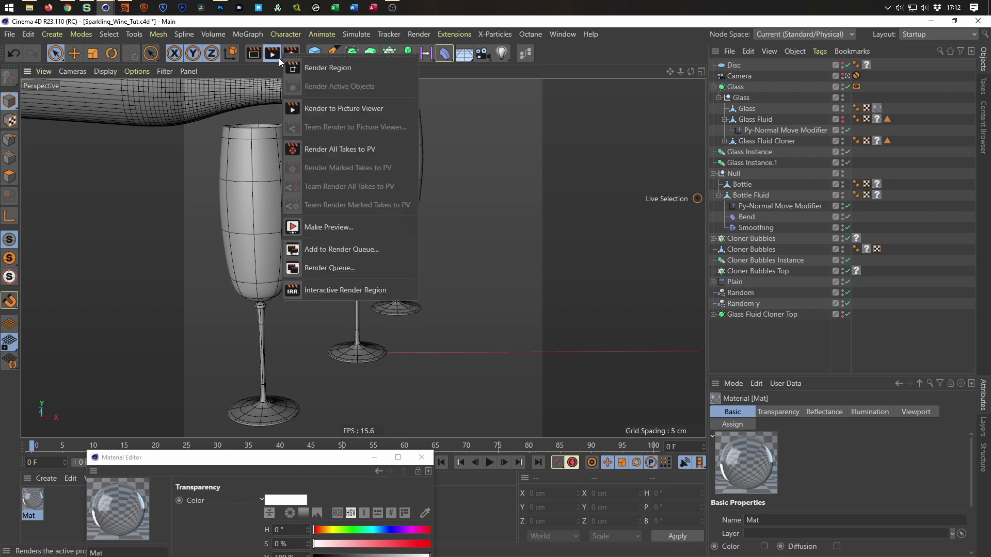
click(250, 108)
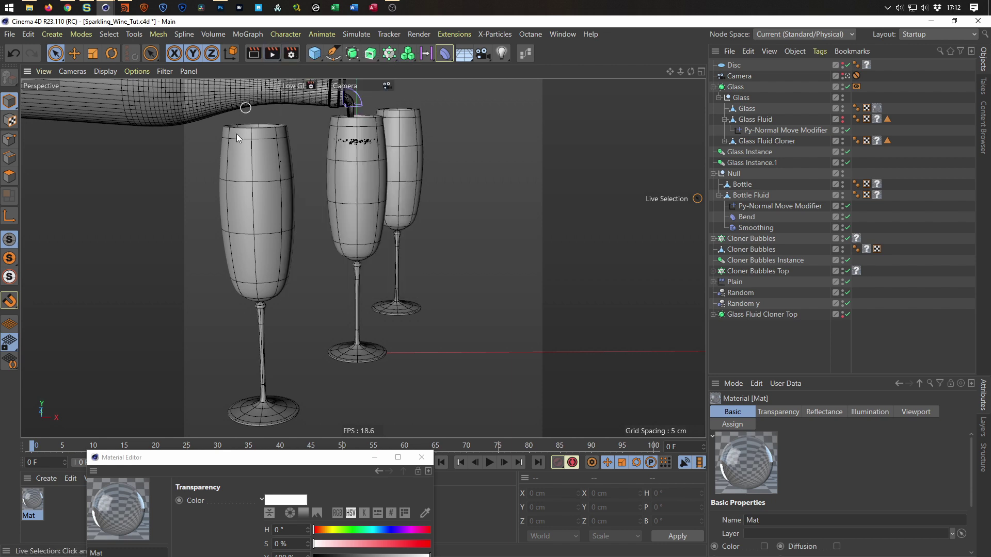
click(279, 60)
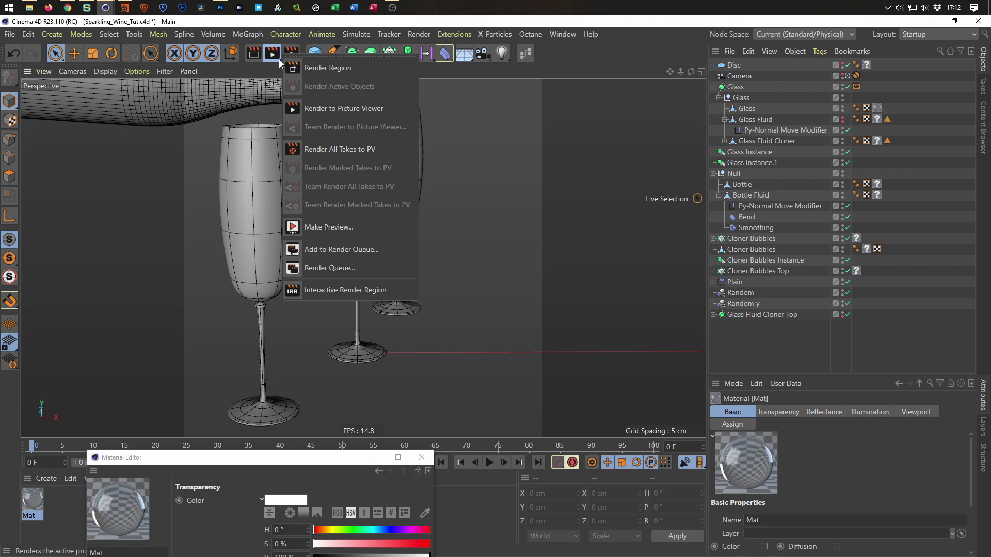
click(238, 115)
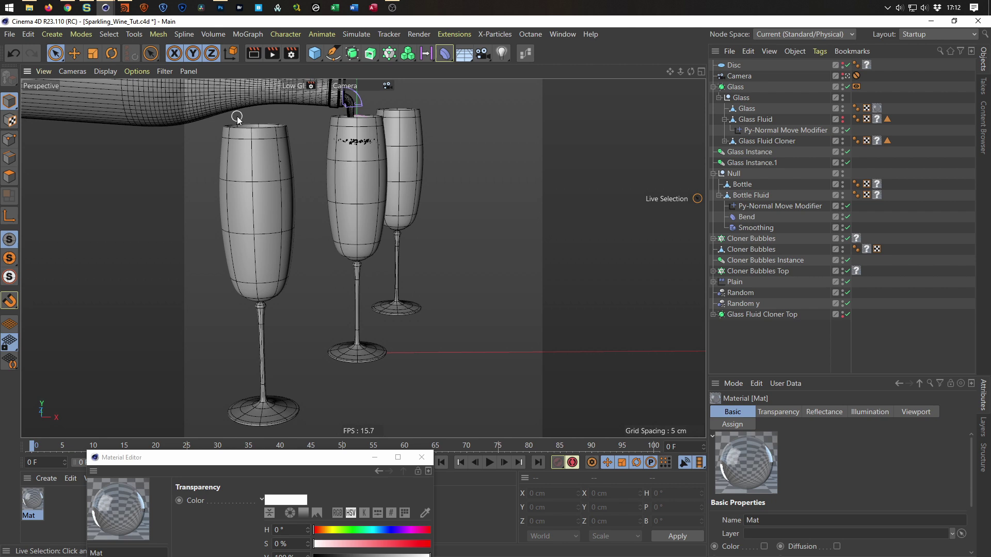
Search the command list for "interactive" and add the Interactive Render Region command beside the other render commands
key(shift+F12)
text(interact)
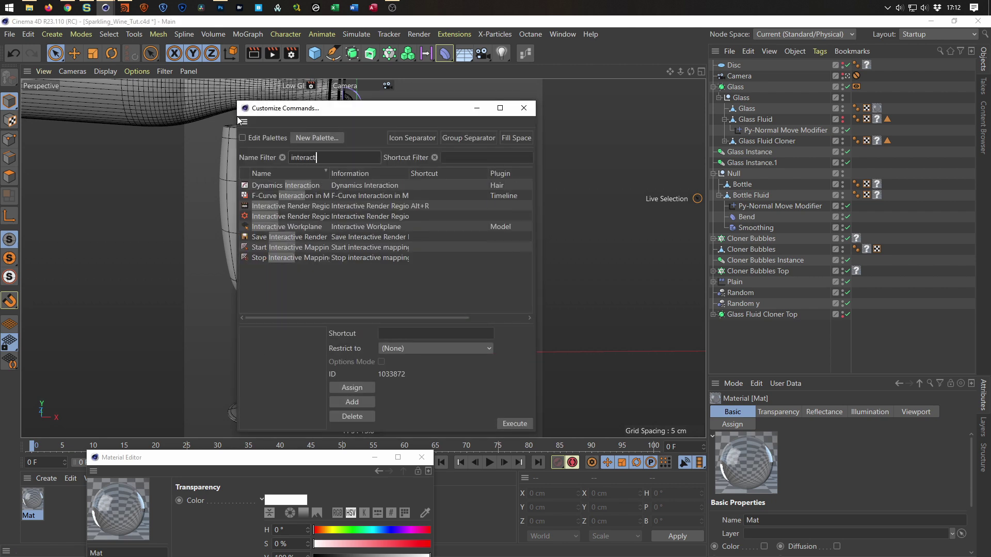
text(ive)
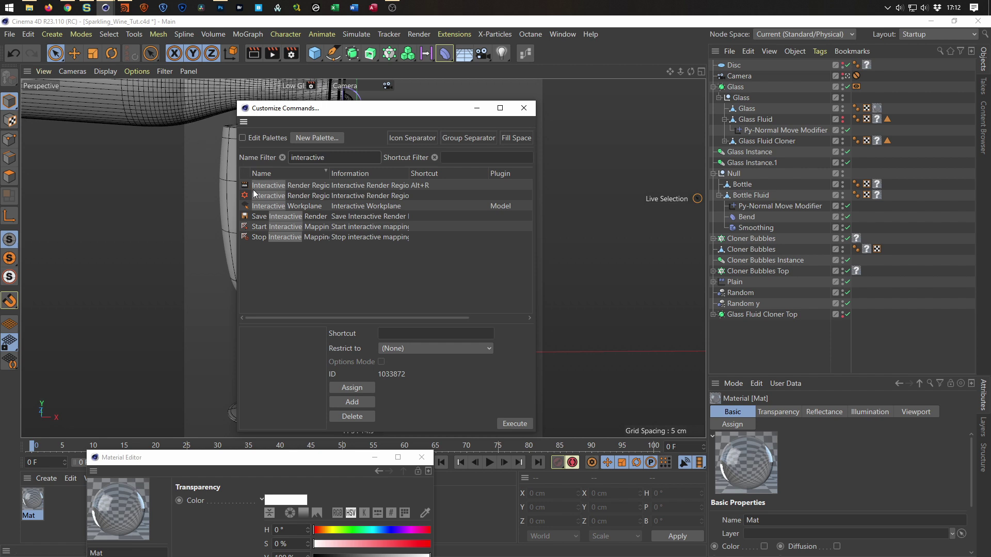
drag(256, 186, 283, 60)
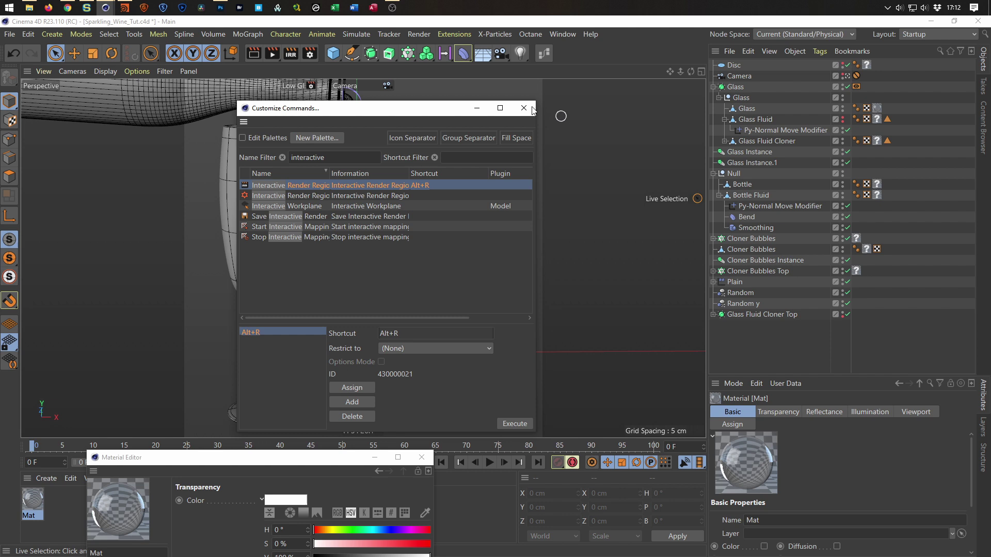
click(531, 108)
Start the Interactive Render Region and resize its frame towards the upper edge and right side of the camera view
click(291, 53)
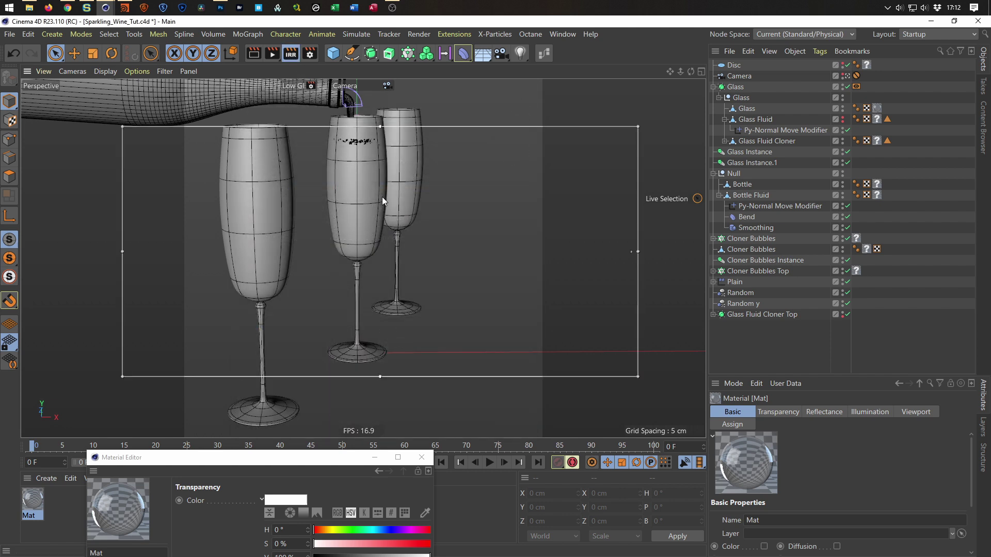
drag(638, 124, 544, 75)
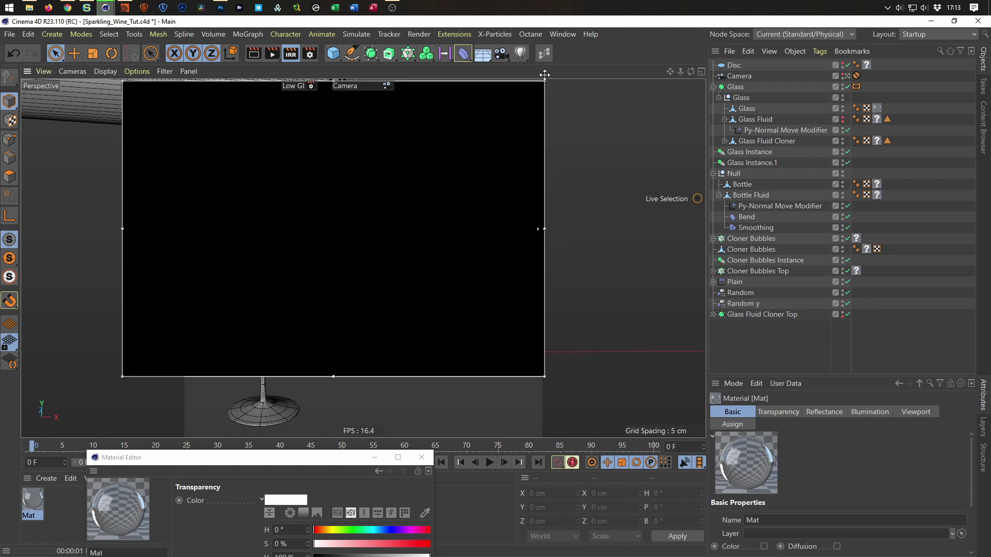
Resize the interactive render region to cover the camera frame
drag(123, 377, 184, 436)
drag(363, 79, 363, 77)
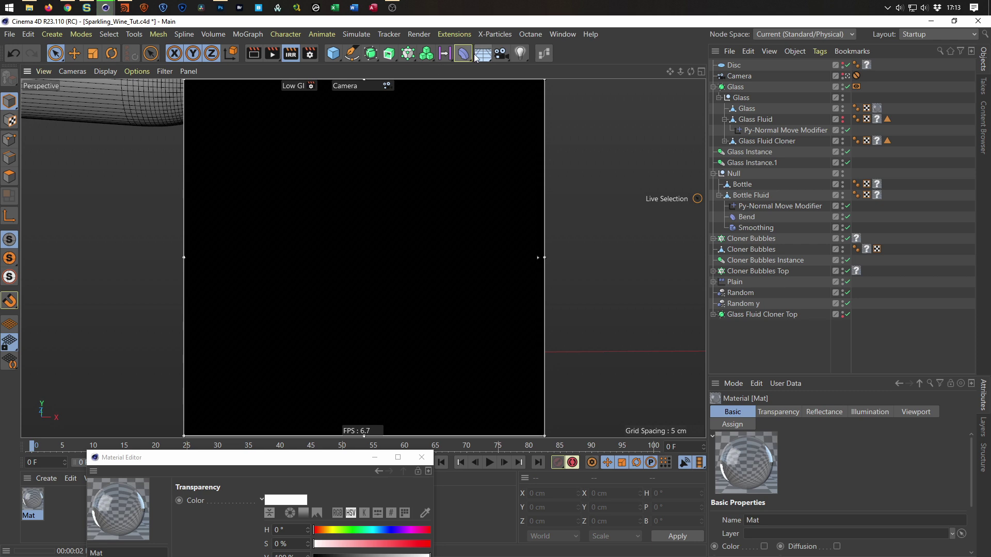
Insert the Nikomedias scene rig by running the InsertRig user script
click(462, 34)
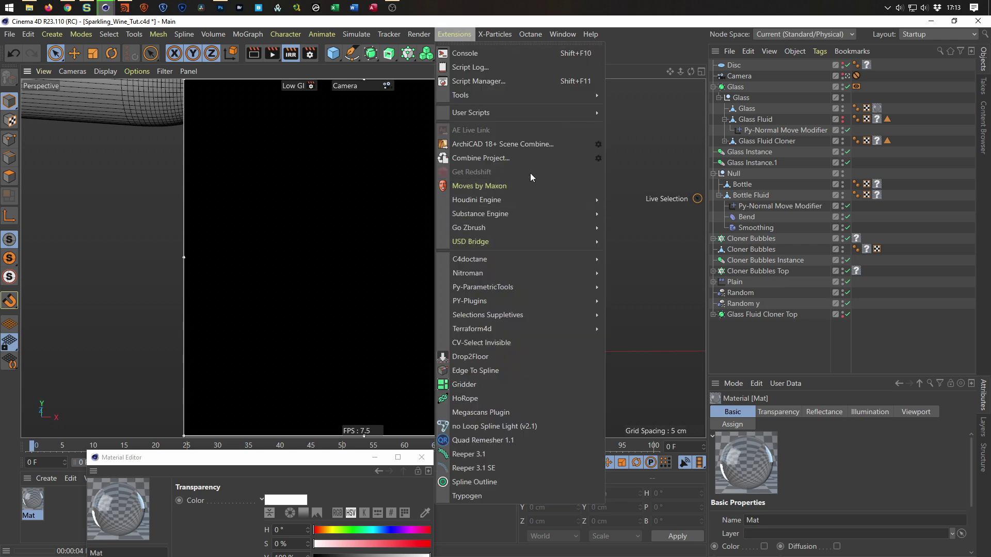
mouse_move(507, 112)
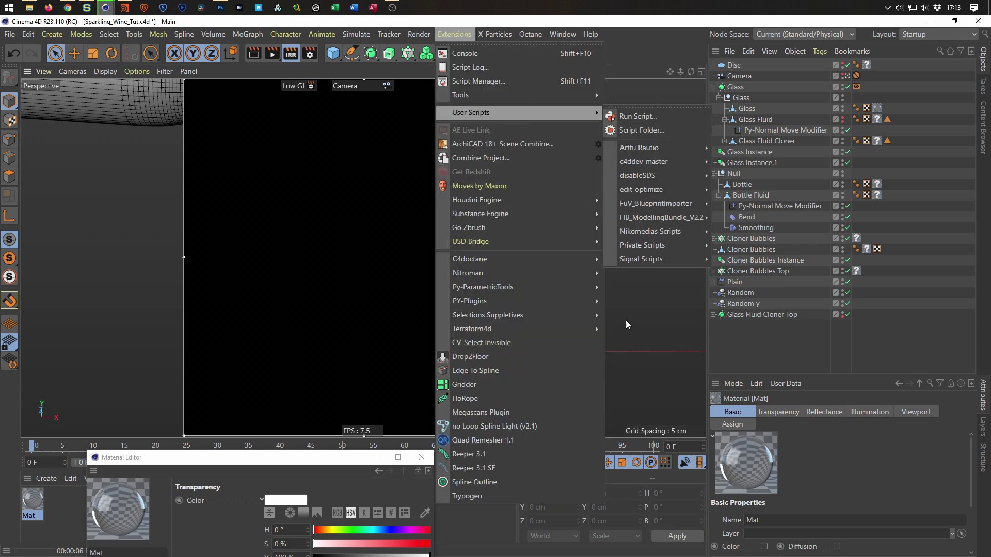
mouse_move(661, 233)
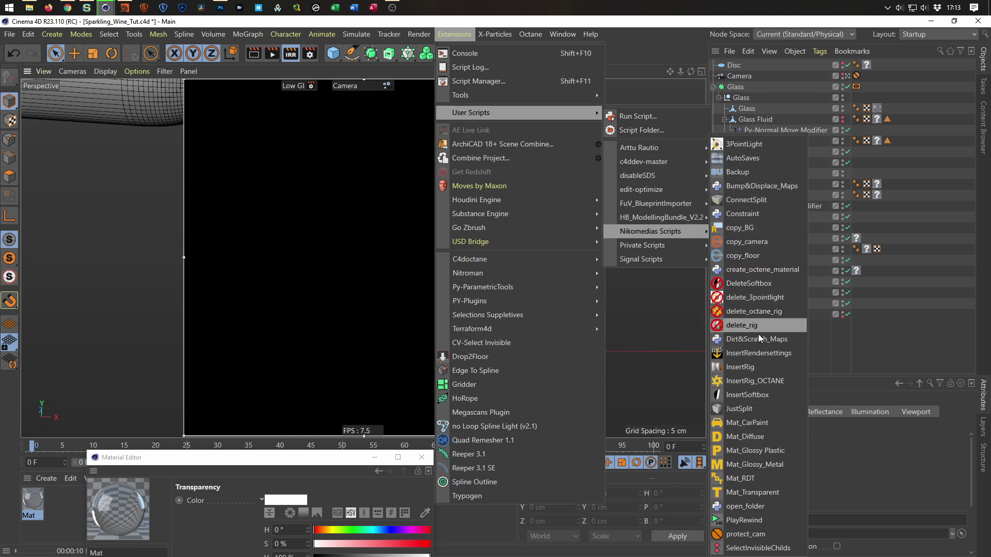
click(757, 365)
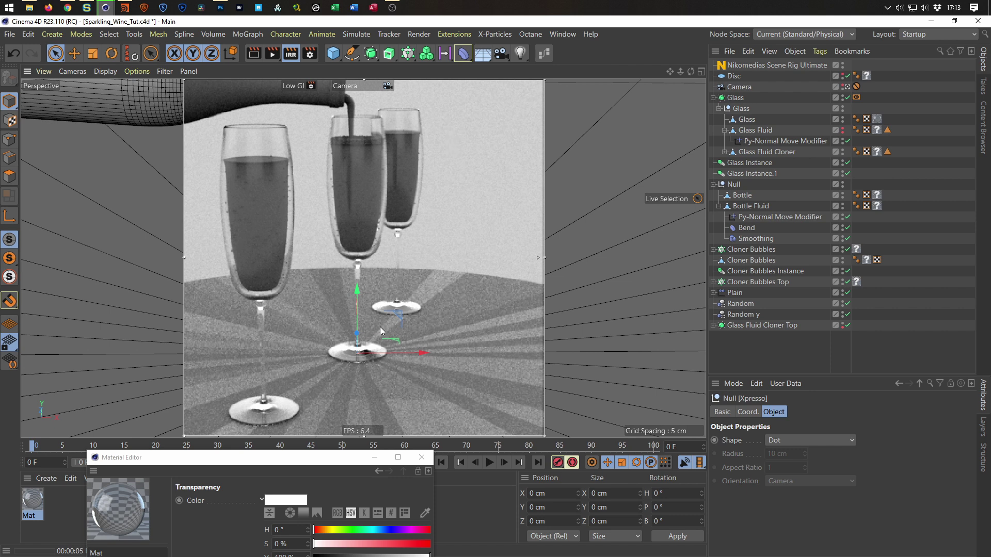
Turn off the scene rig's floor, its editor and reflection visibility, and the background
click(776, 64)
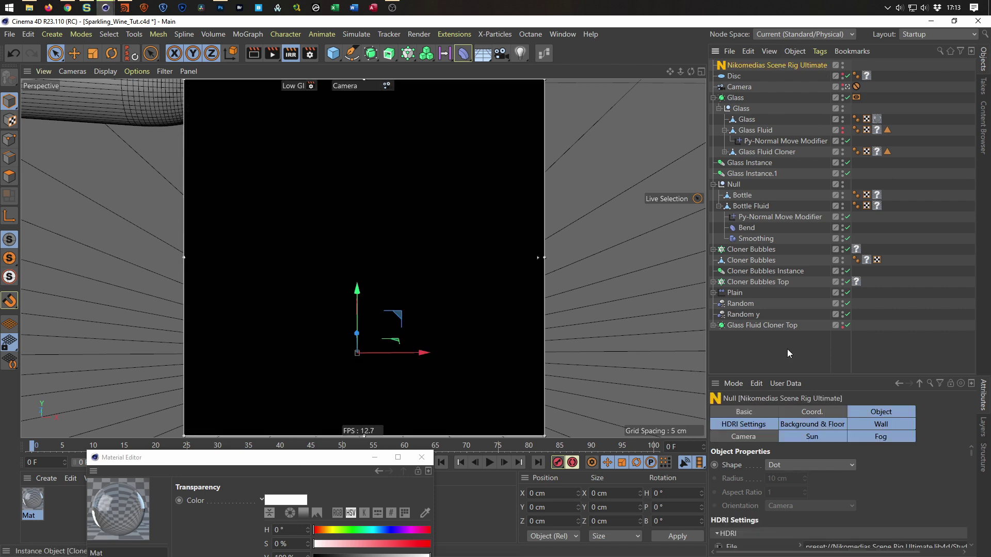
drag(788, 377, 800, 253)
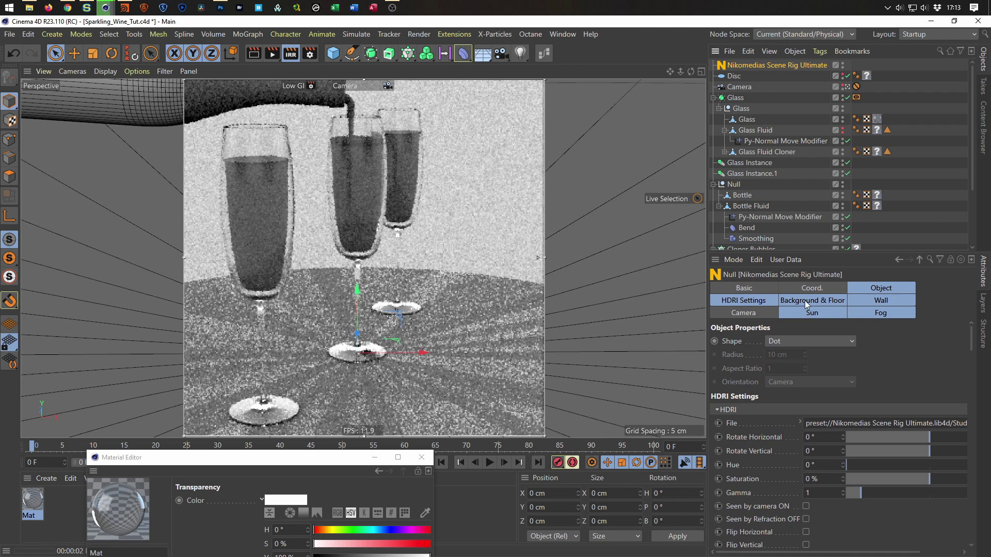
click(803, 301)
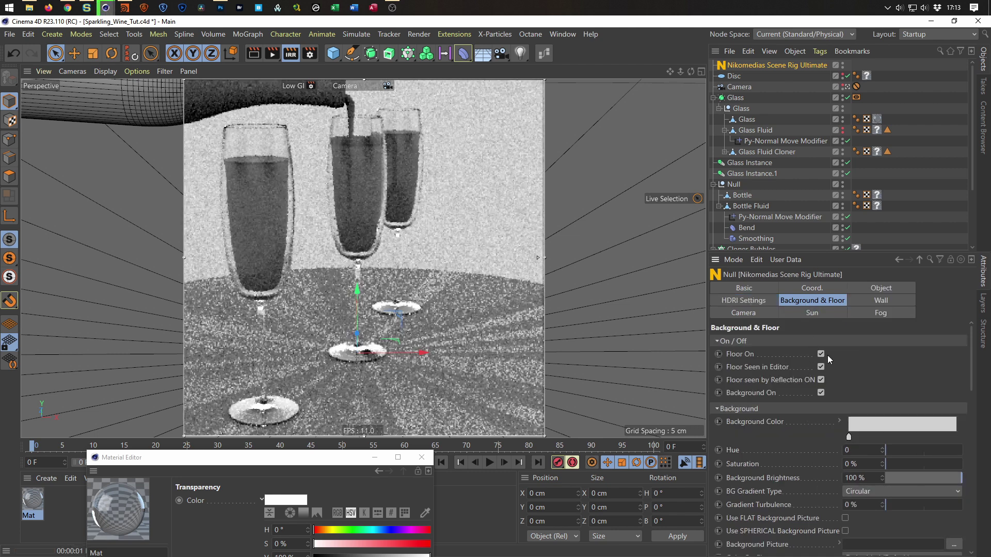
drag(821, 353, 835, 401)
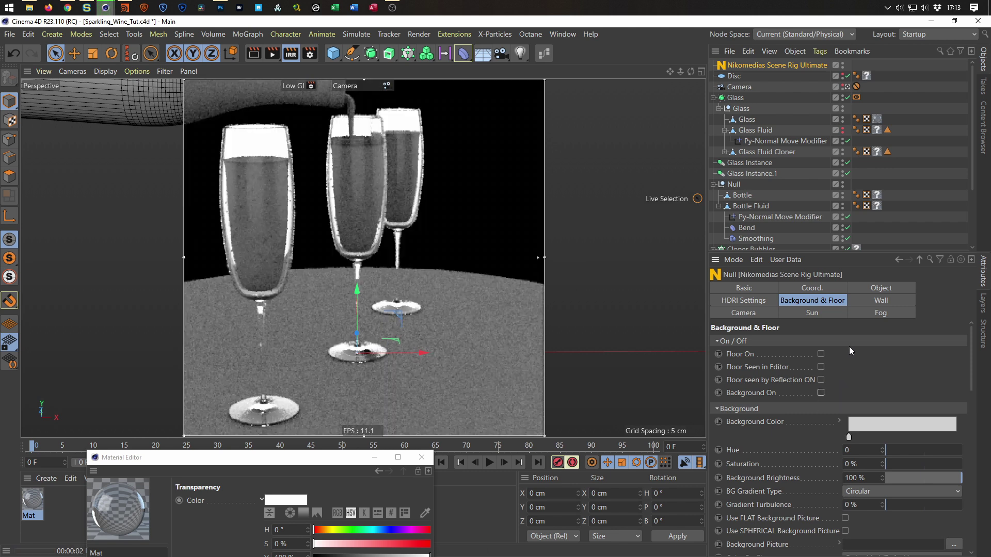
Make the scene rig's HDRI seen by the camera
click(881, 289)
click(743, 300)
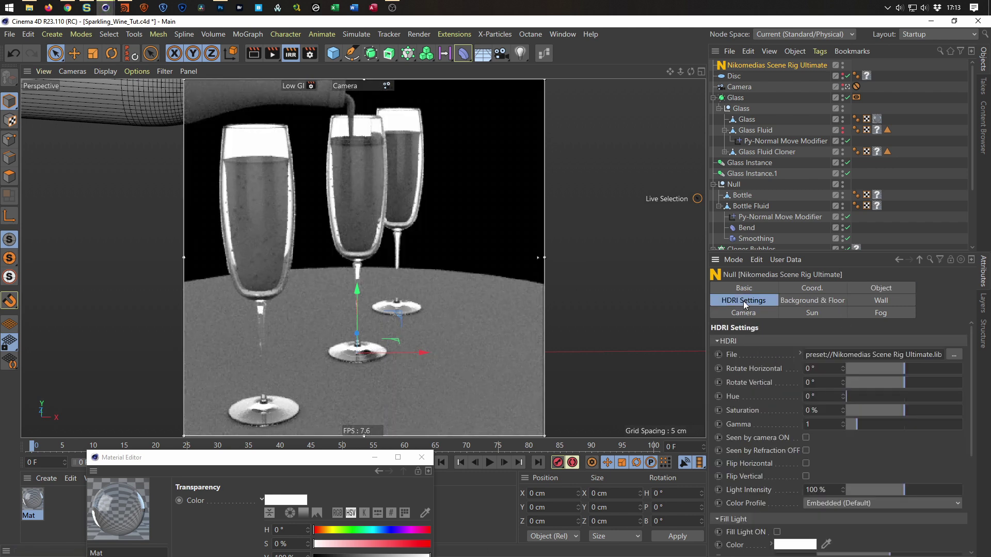
click(805, 438)
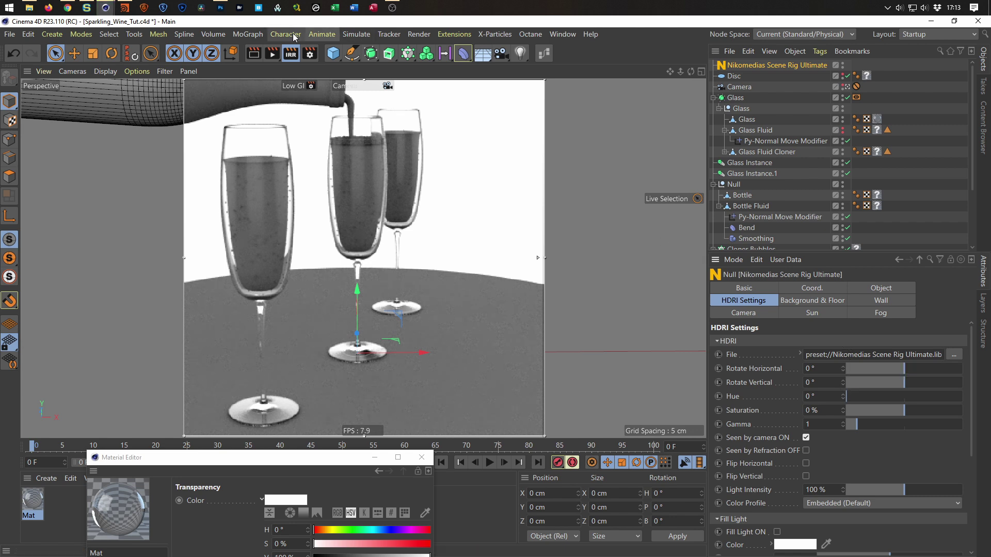
Load hdrvfx_nyany_1_n2_v101_Ref.hdr from the tex folder as the rig's HDRI file, copying it to the project location
click(30, 8)
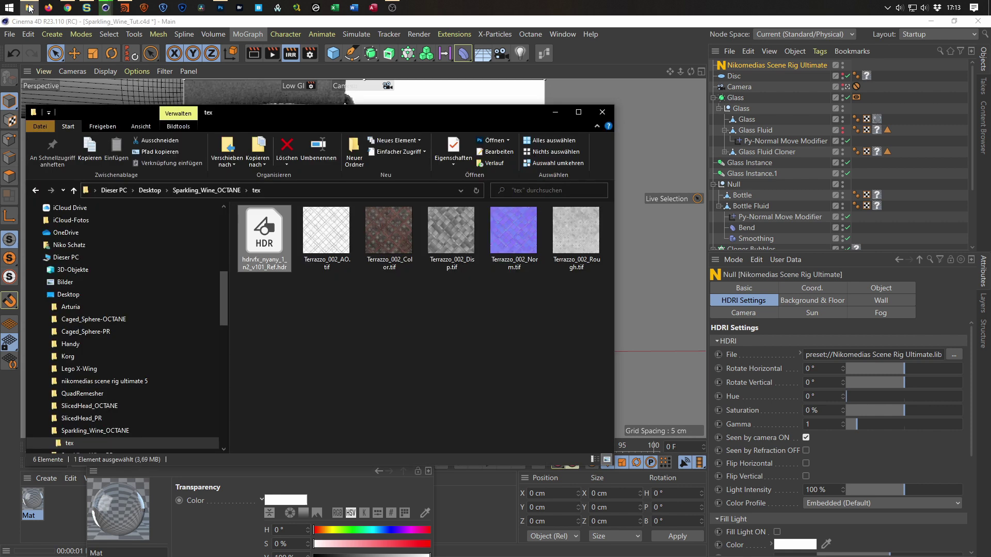
drag(264, 237, 859, 366)
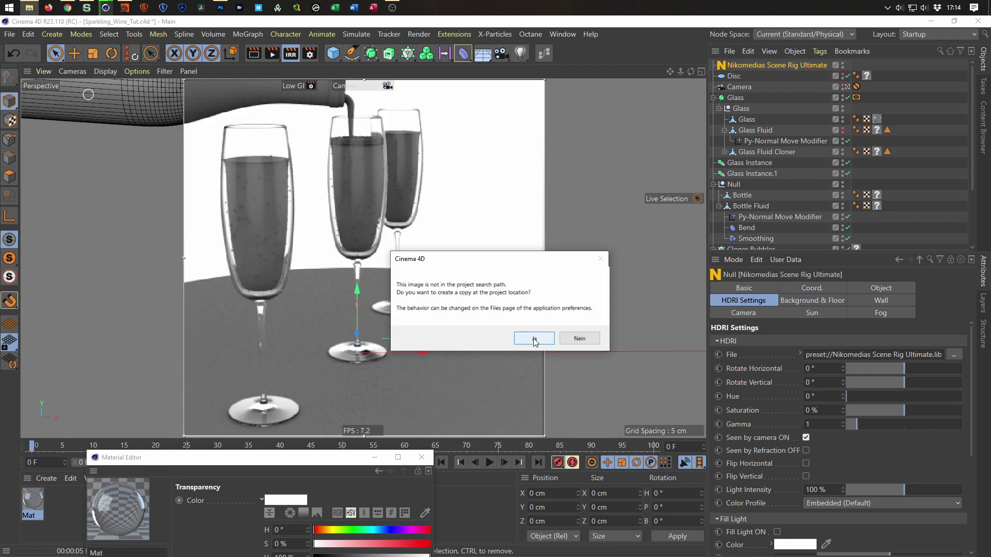
click(533, 339)
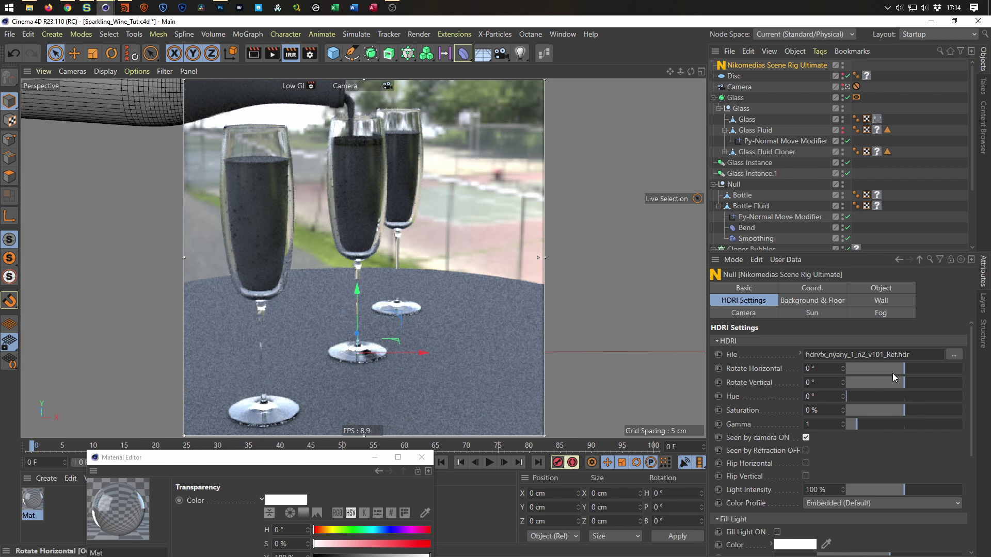
Rotate the HDRI horizontally to 117°
click(904, 366)
drag(905, 366, 909, 366)
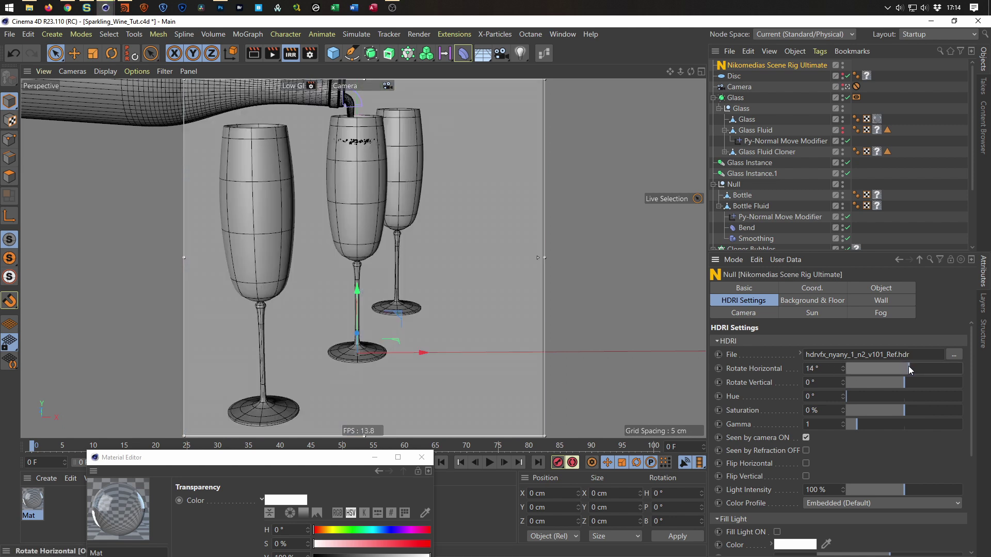
drag(908, 367, 934, 366)
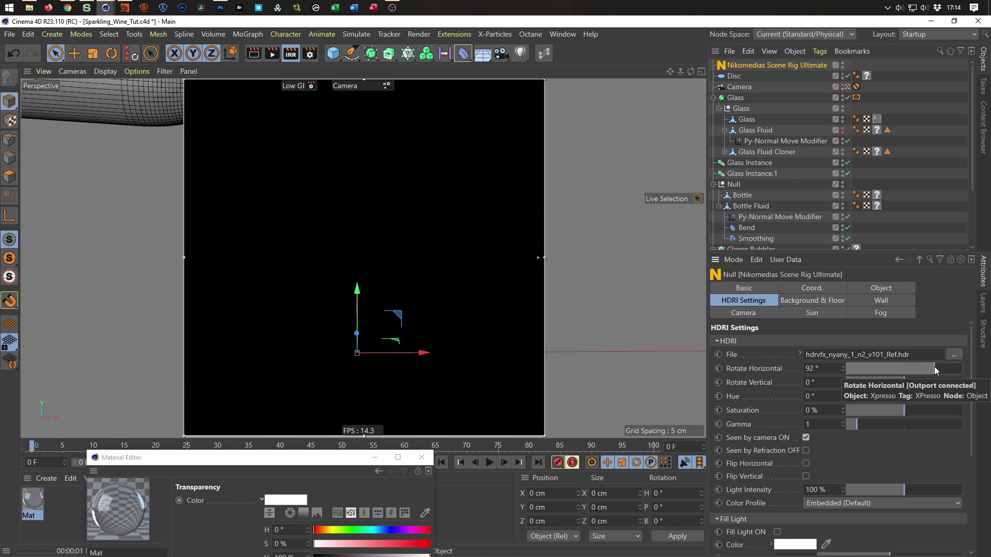
drag(934, 366, 943, 367)
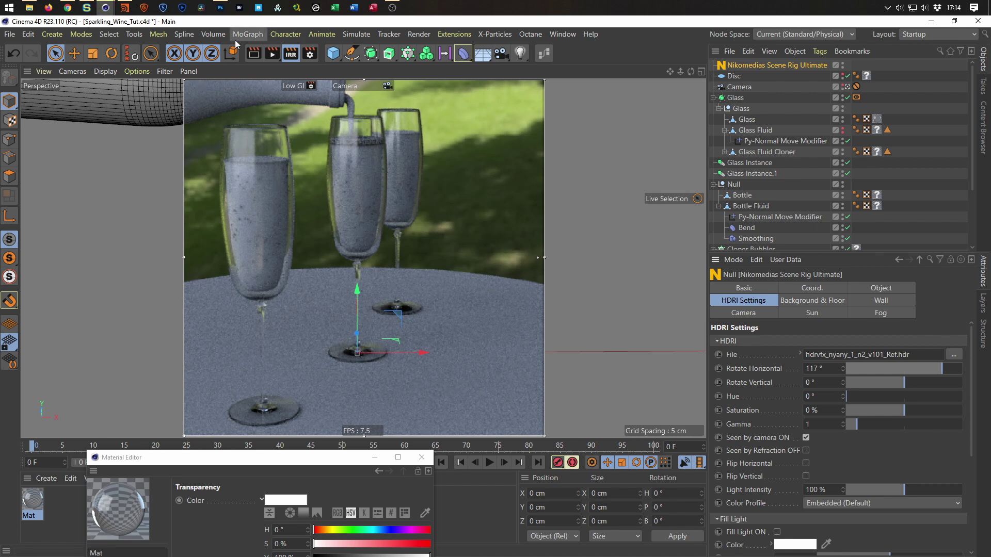
Stop the interactive render, try the rig's HDRI preview sphere at a size of 11 cm, and hide it again
click(288, 57)
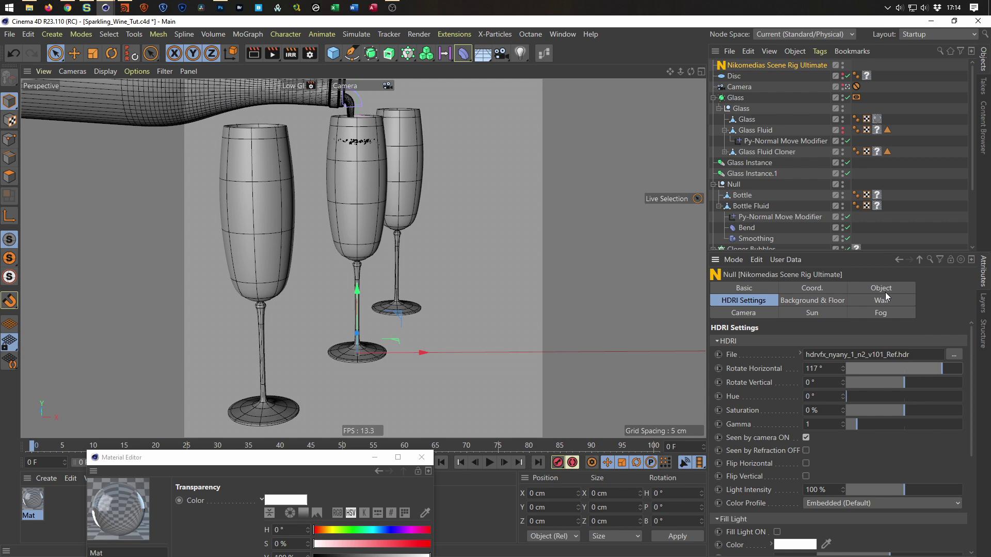
click(823, 303)
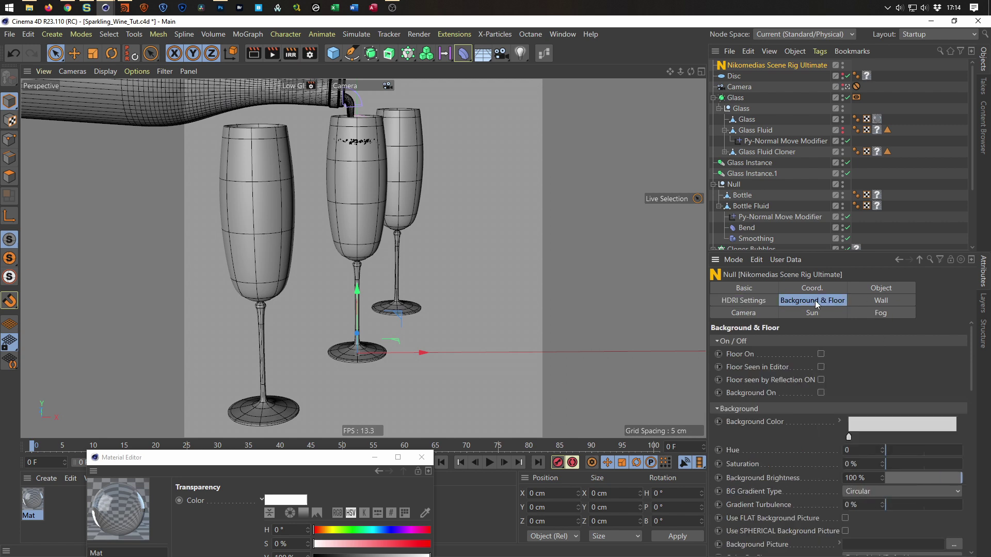
click(757, 301)
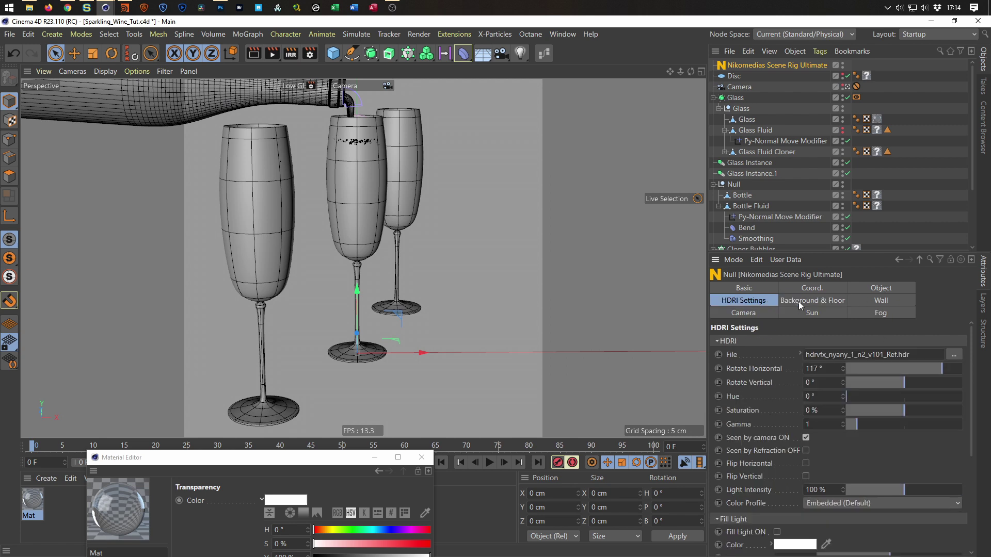
drag(973, 340, 958, 447)
click(771, 534)
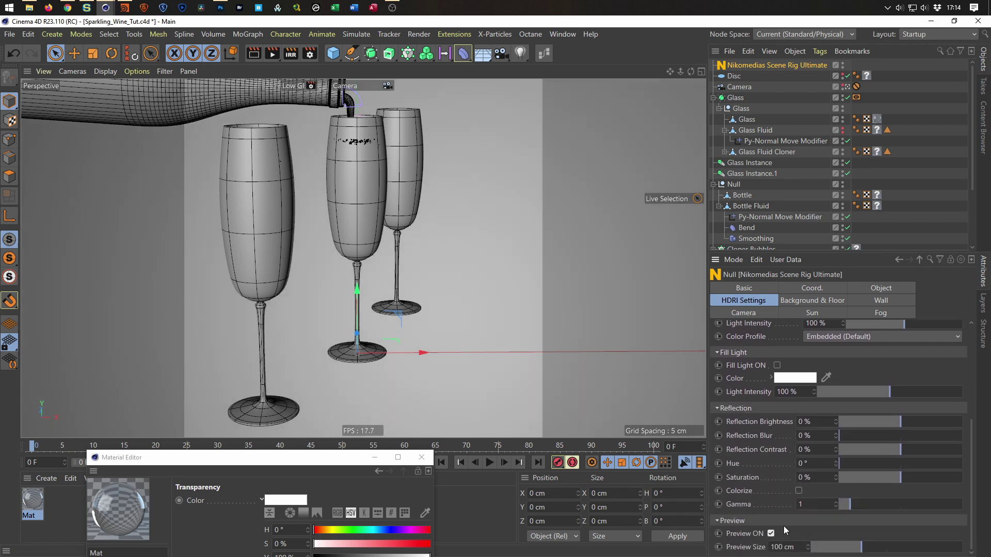
click(813, 550)
drag(817, 550, 818, 551)
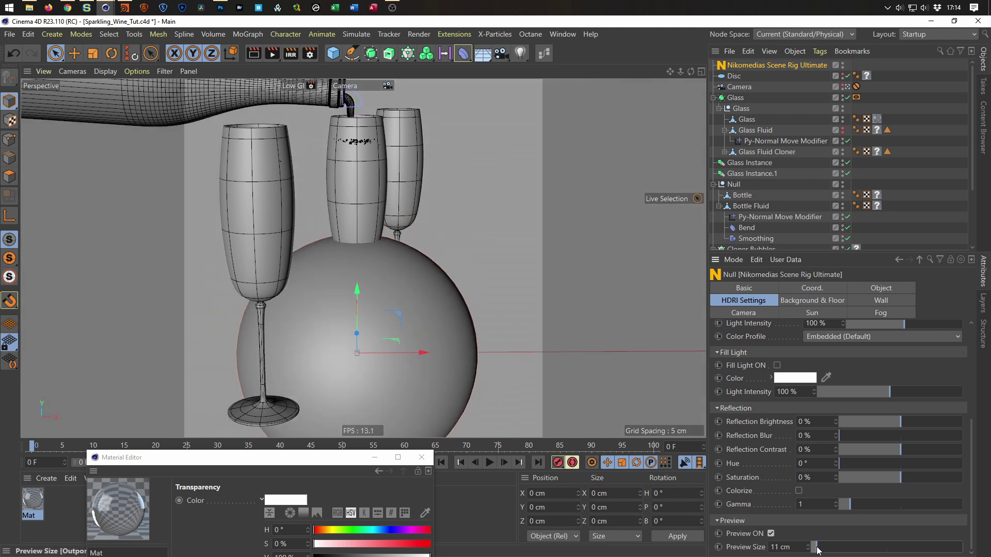
click(772, 533)
Switch the viewport display to Gouraud Shading (Lines)
key(n)
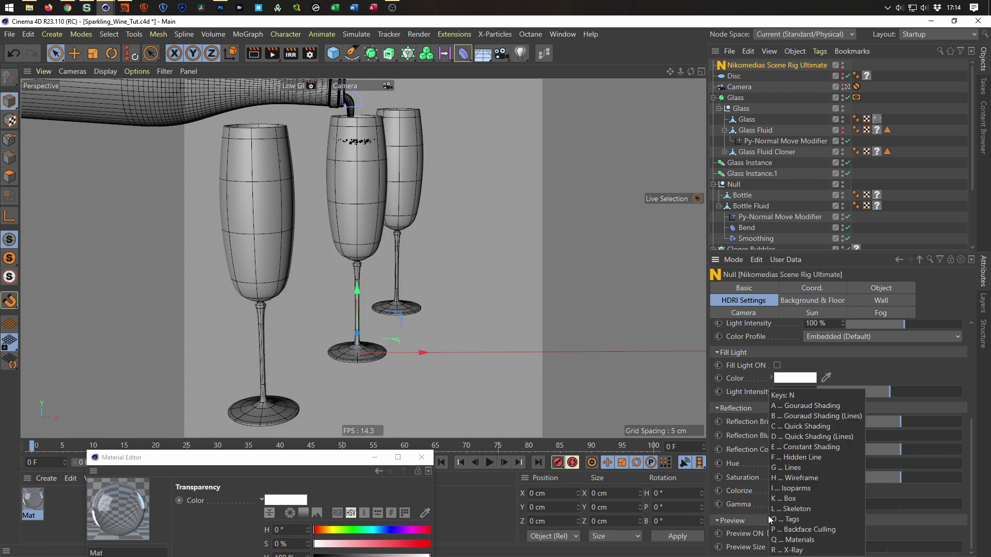
key(b)
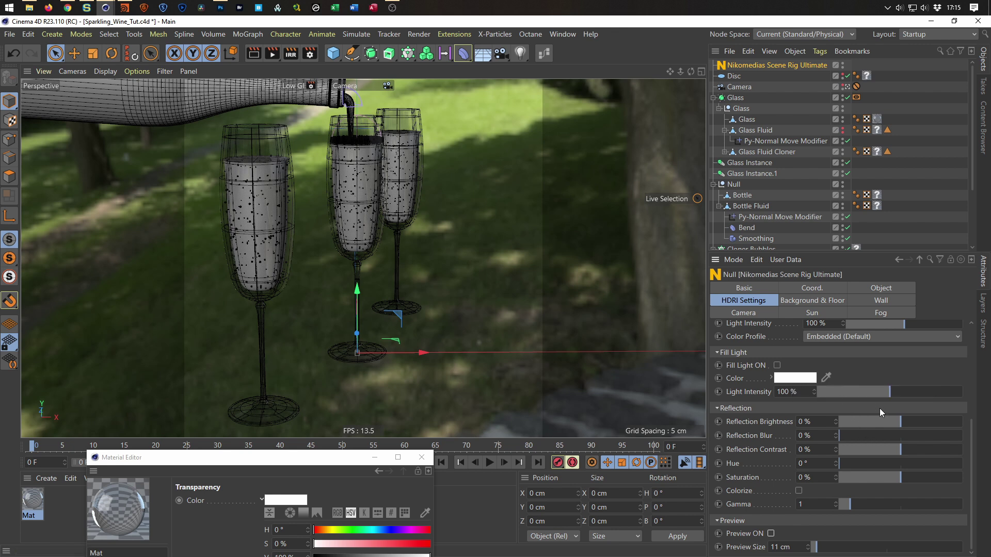
Rotate the HDRI horizontally to -106° and restart the interactive render region
click(872, 289)
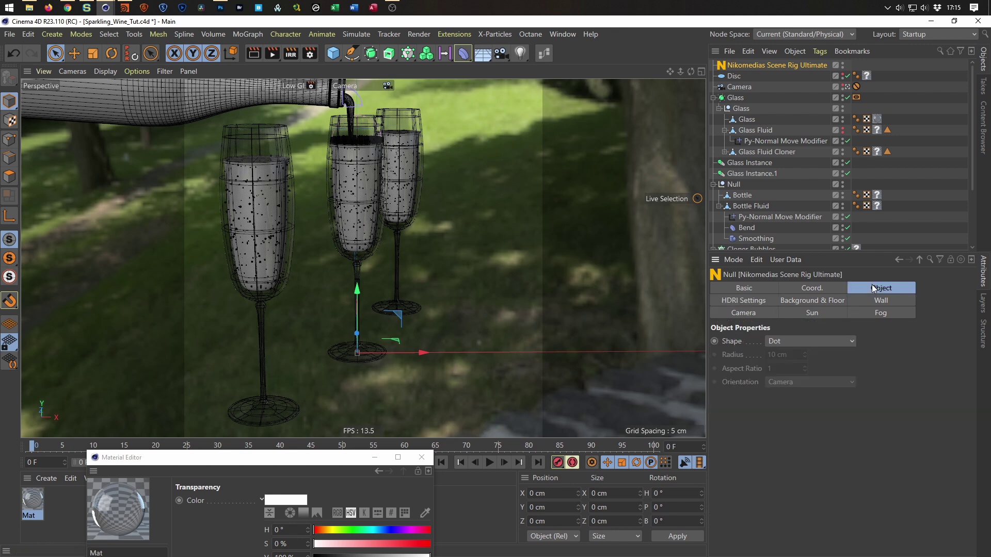
click(743, 288)
click(743, 300)
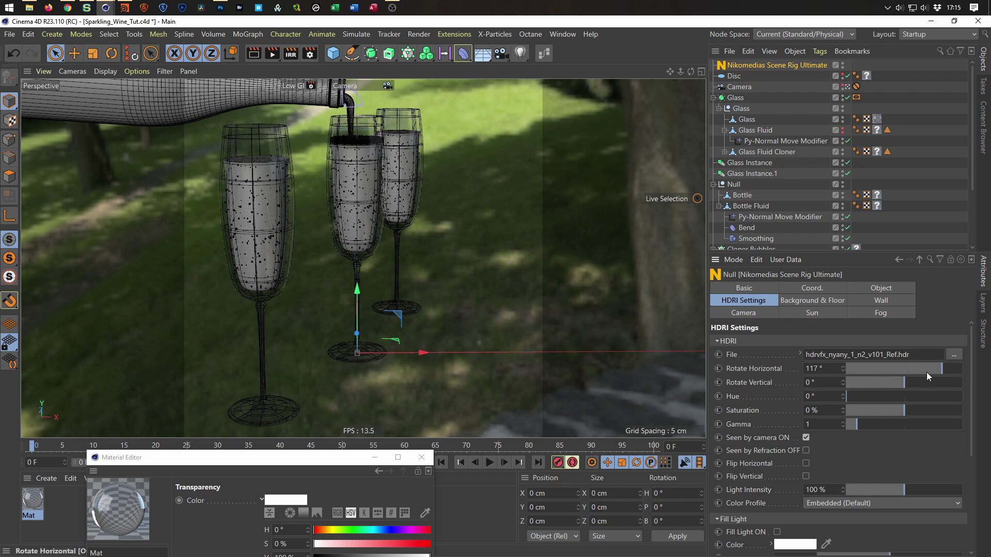
drag(941, 367, 870, 370)
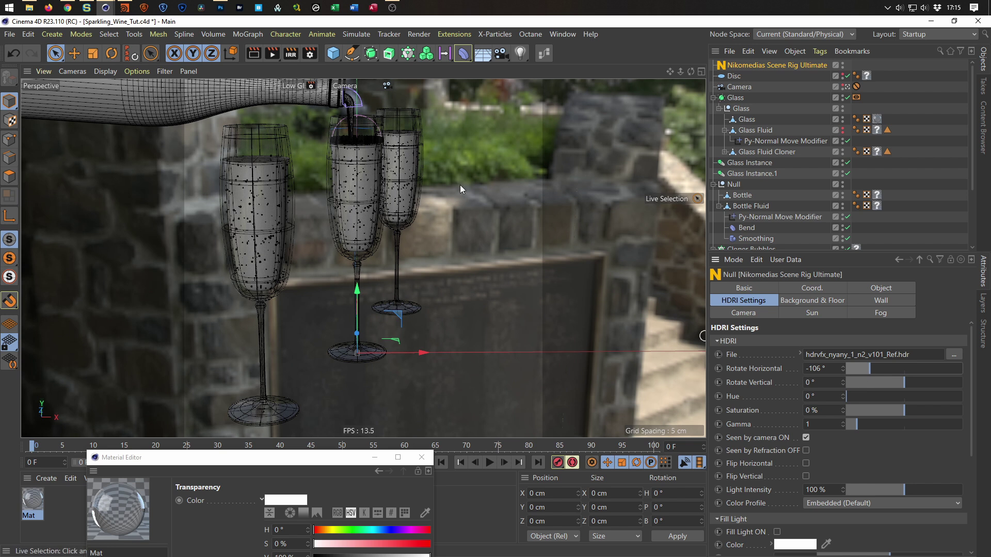
click(291, 54)
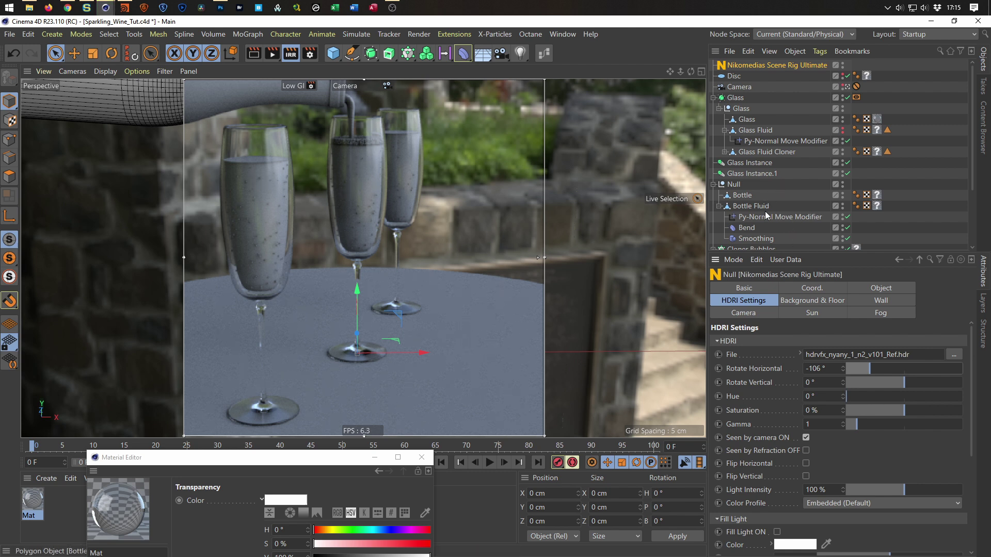
Try Move distances of 0.2 cm and 2 cm in the Glass Fluid's Py-Normal Move Modifier
drag(789, 253, 789, 343)
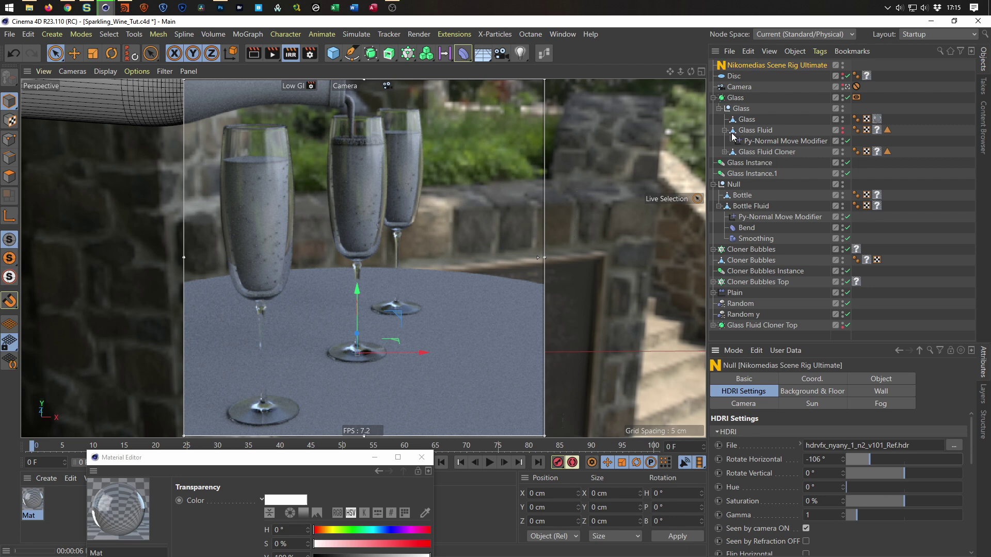
click(759, 140)
double_click(834, 408)
drag(854, 411, 835, 408)
text(2)
key(Return)
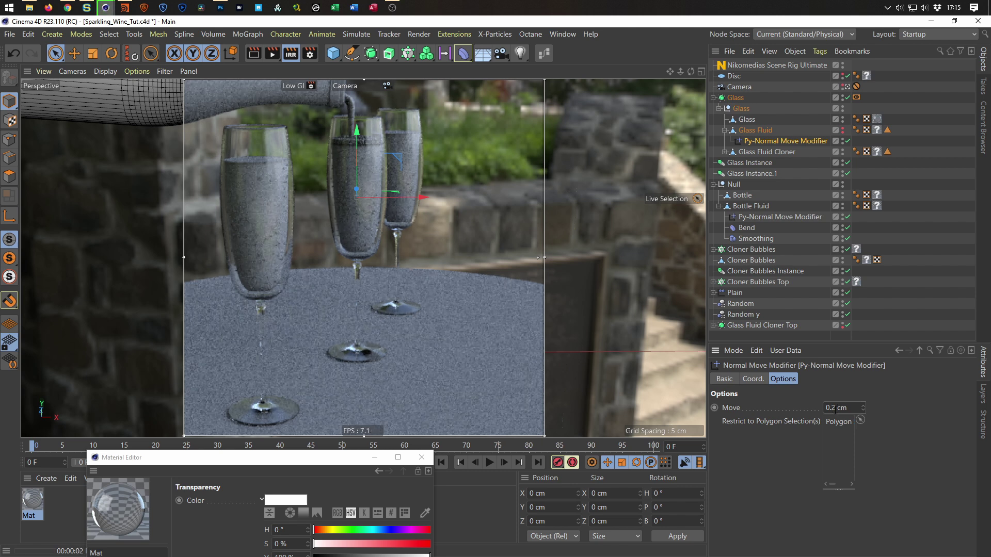
text(2)
key(Return)
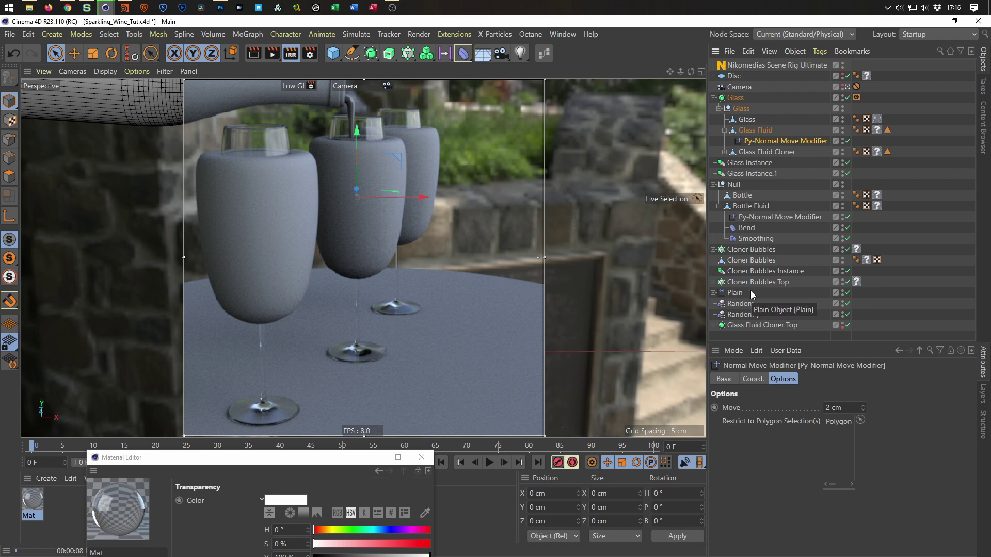
Hide the Glass Fluid Cloner and set the Move distance of the Glass Fluid's Py-Normal Move Modifier to 0.02 cm
click(842, 152)
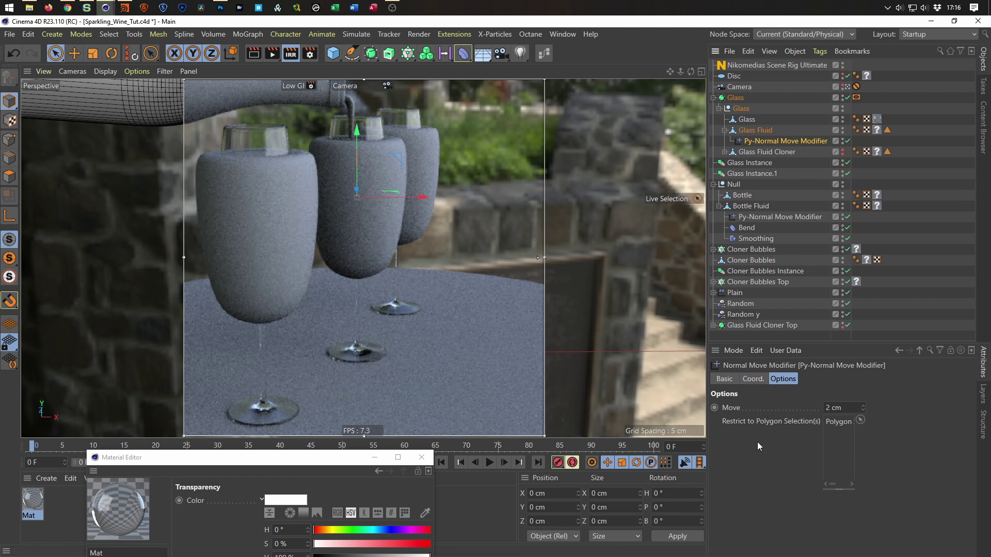
double_click(828, 408)
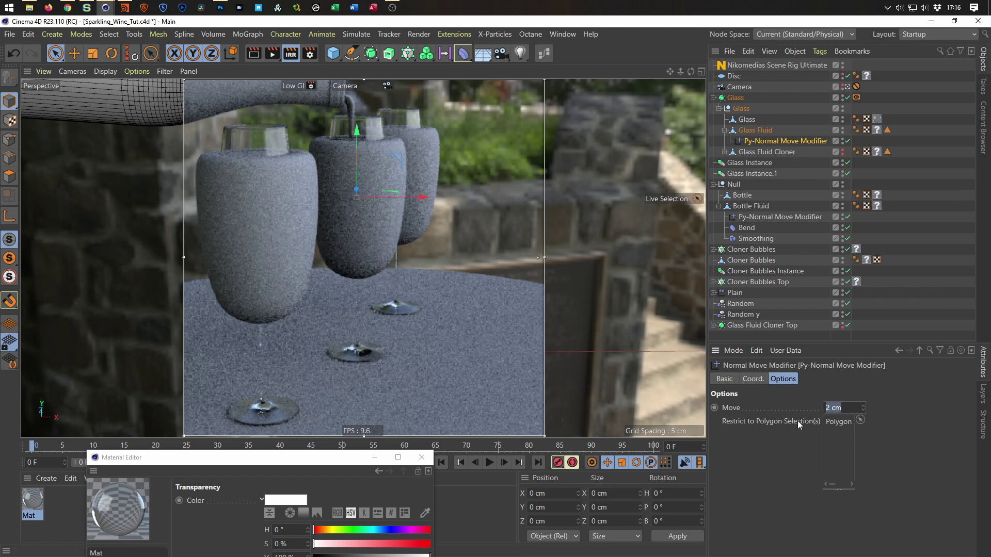
text(0)
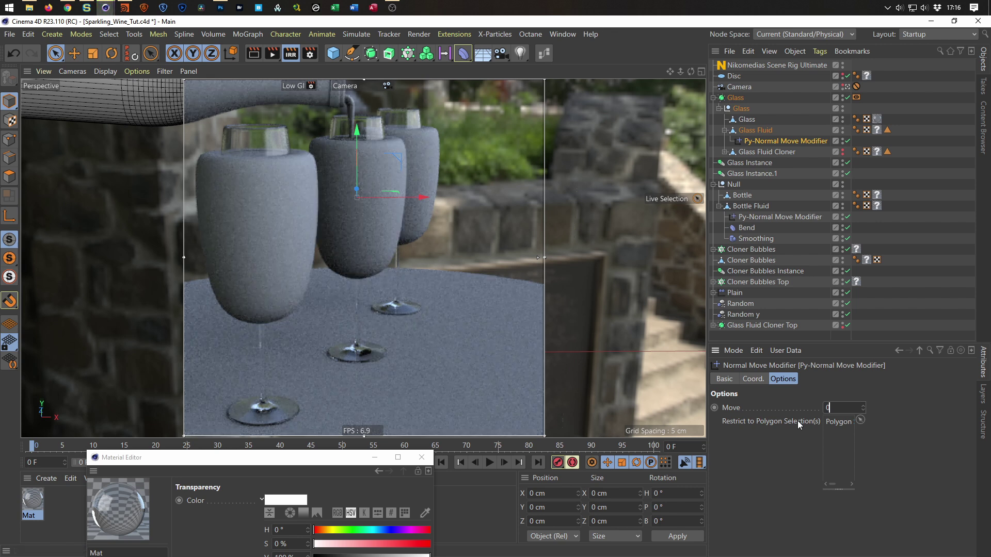
text(,02)
key(Return)
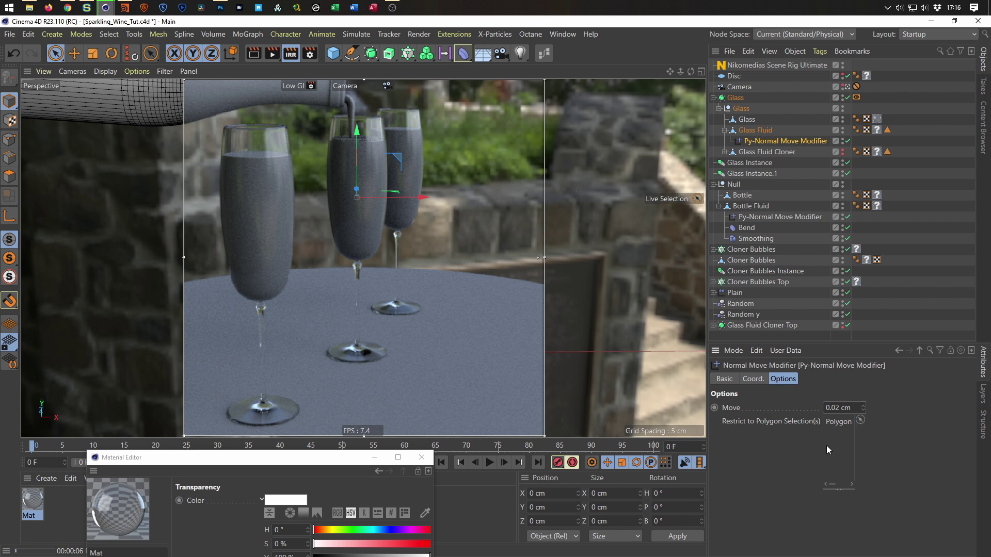
Try Move distances of 0.01 cm, -0.01 cm and -0.02 cm in the Glass Fluid's Py-Normal Move Modifier
drag(837, 410, 834, 446)
text(1)
click(847, 141)
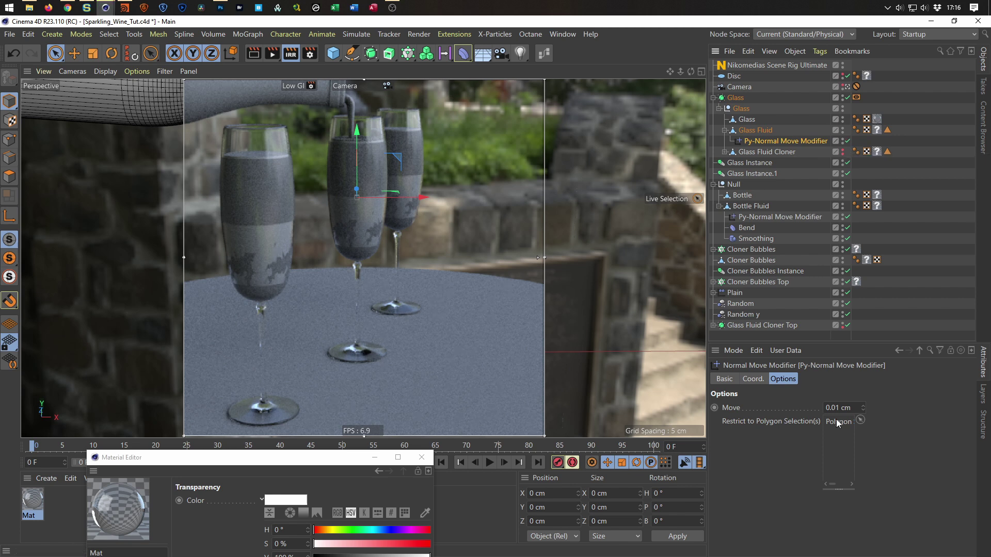
text(-)
key(Return)
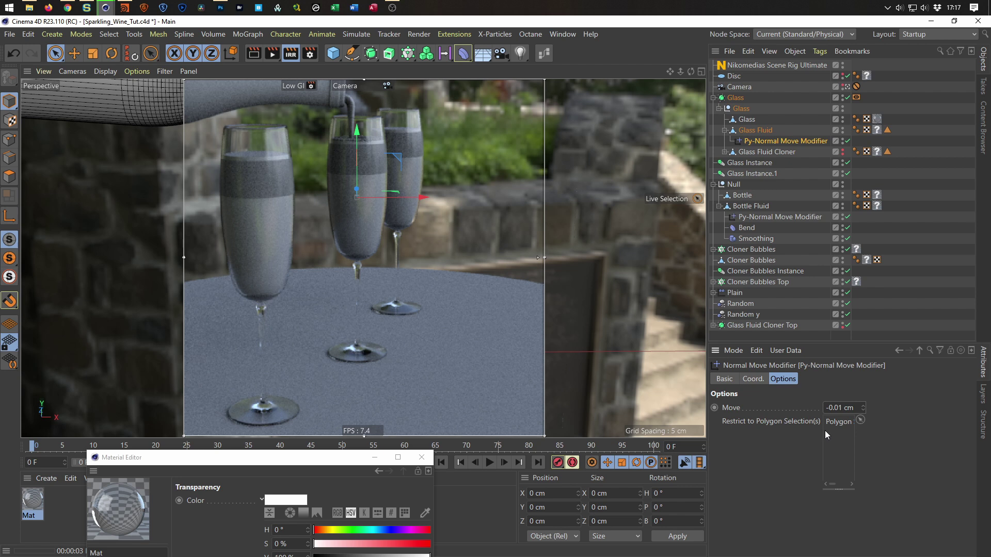
click(835, 408)
key(shift+Right)
text(2)
key(Return)
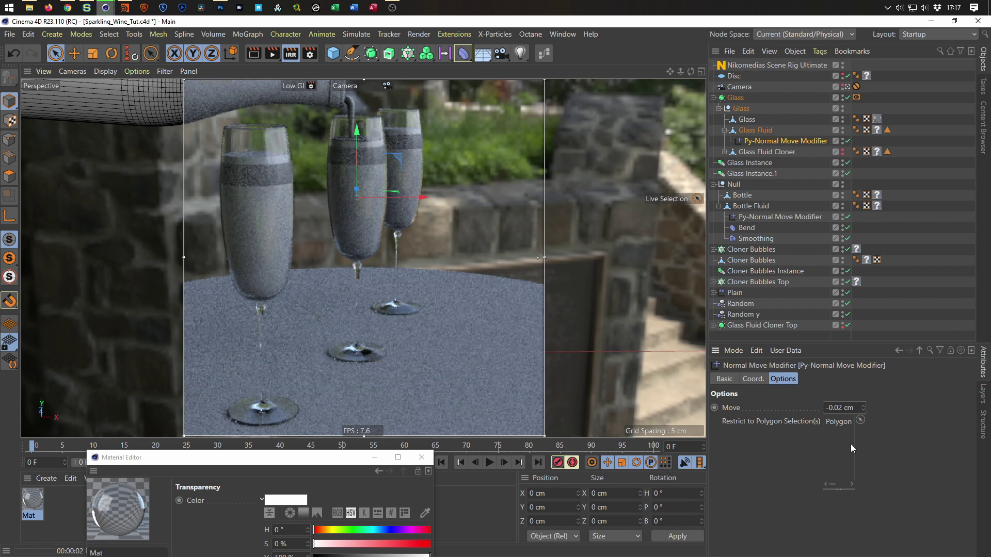
Set the Move distance of the Glass Fluid's Py-Normal Move Modifier to -0.03 cm
click(838, 408)
key(Delete)
text(3)
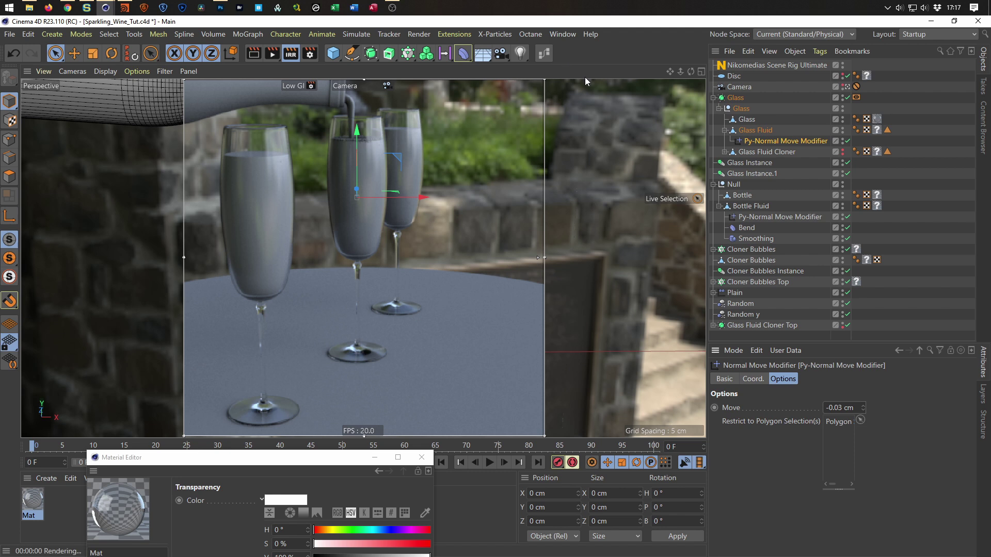
Change the Physical renderer's Sampler to Fixed in the Low GI render settings
click(310, 53)
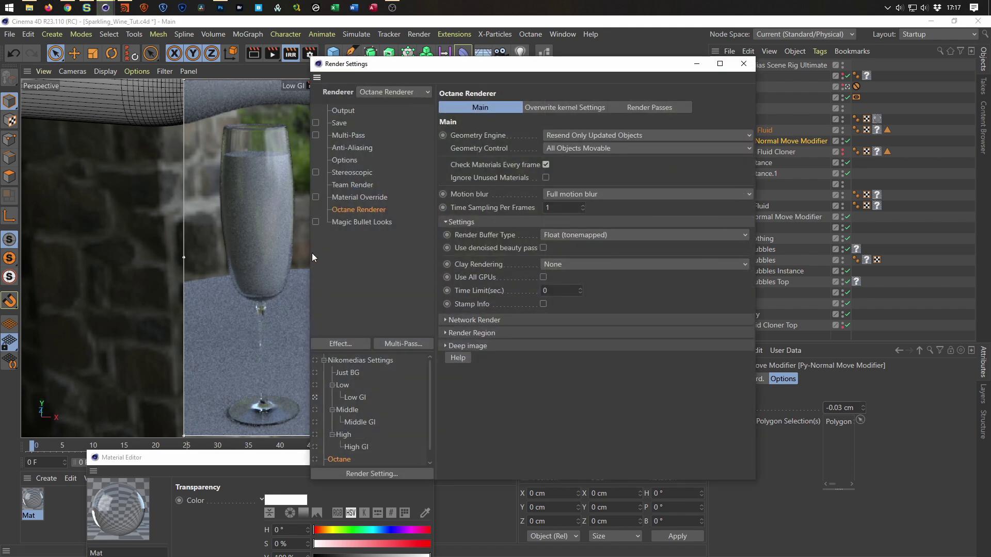
click(358, 396)
click(343, 223)
click(651, 209)
click(626, 208)
drag(516, 64, 668, 76)
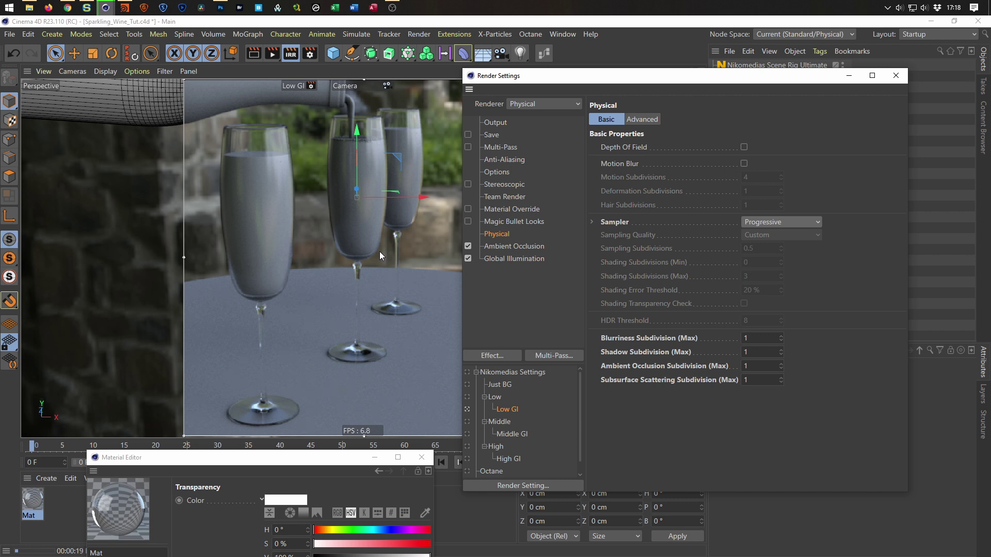
click(756, 224)
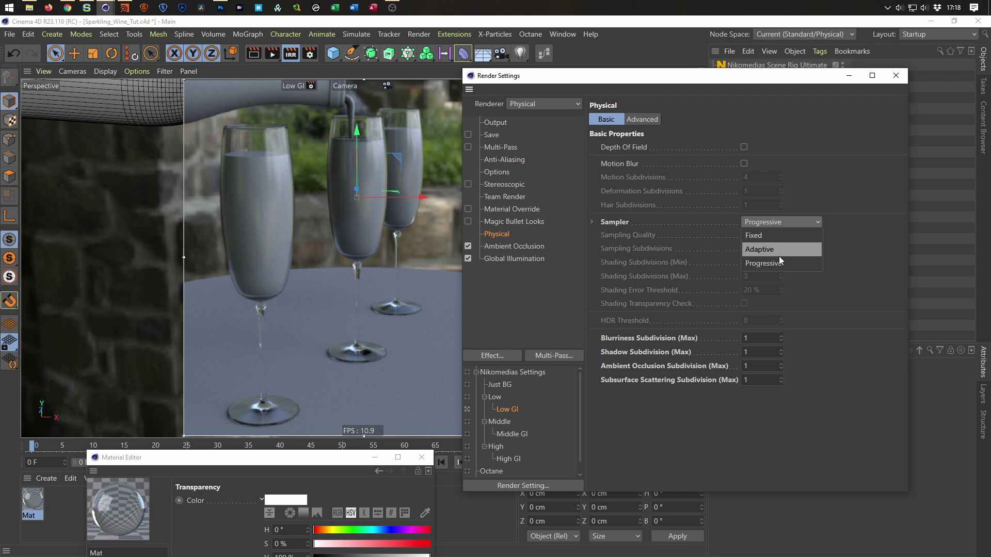
click(780, 238)
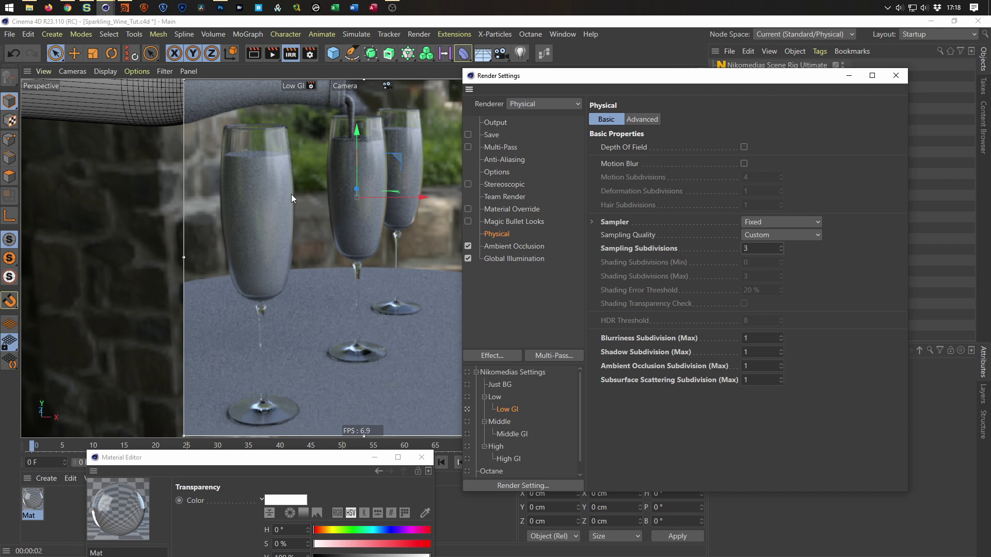
click(896, 75)
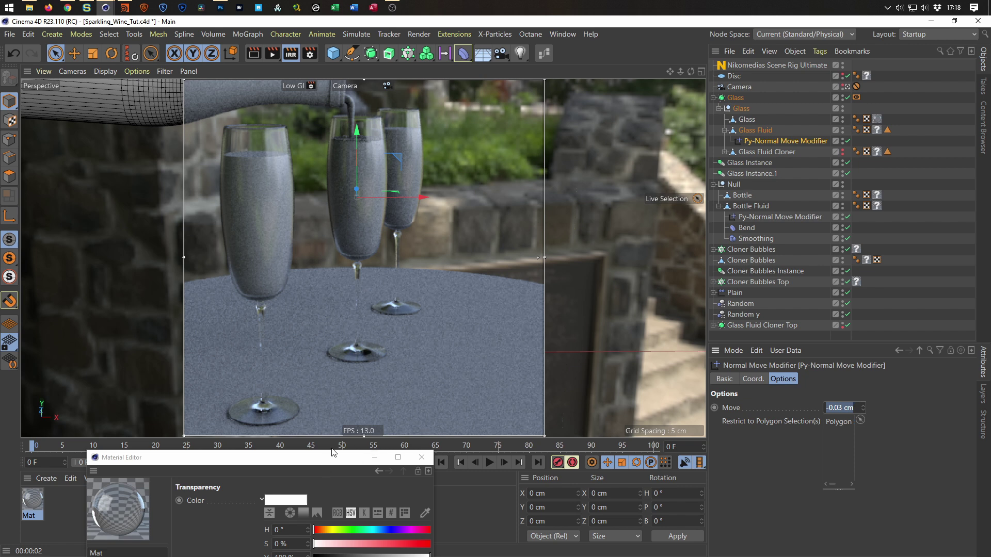
Rename the transparent material Mat as Glass
drag(333, 452, 490, 394)
double_click(264, 488)
text(Glass)
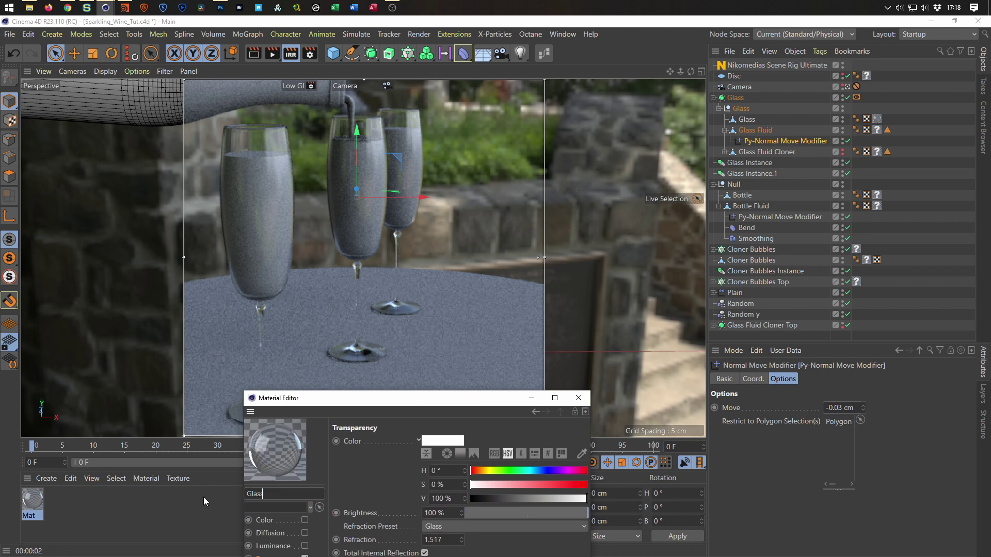
key(Return)
click(83, 509)
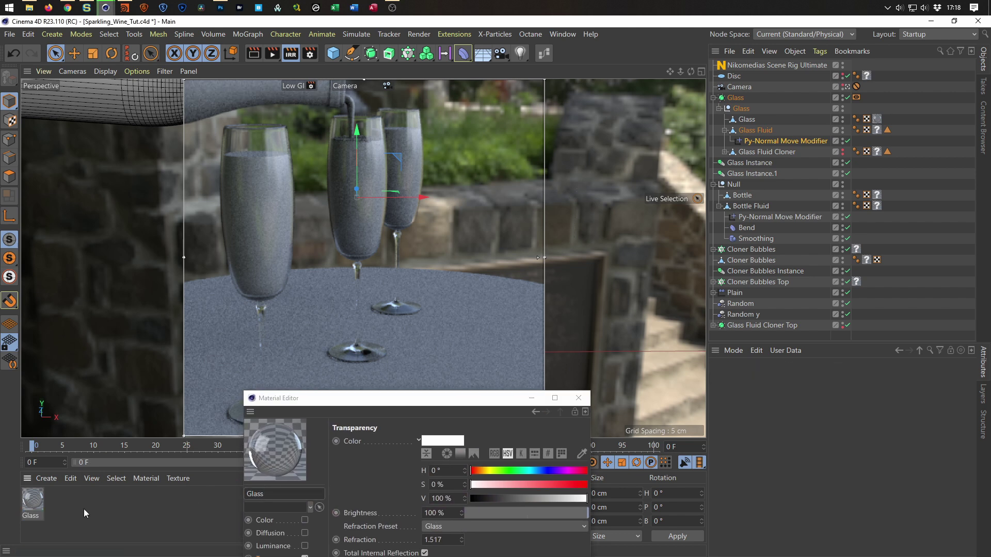
Duplicate the Glass material and rename the copy Glass Fluid
click(35, 503)
ctrl+drag(34, 503, 63, 506)
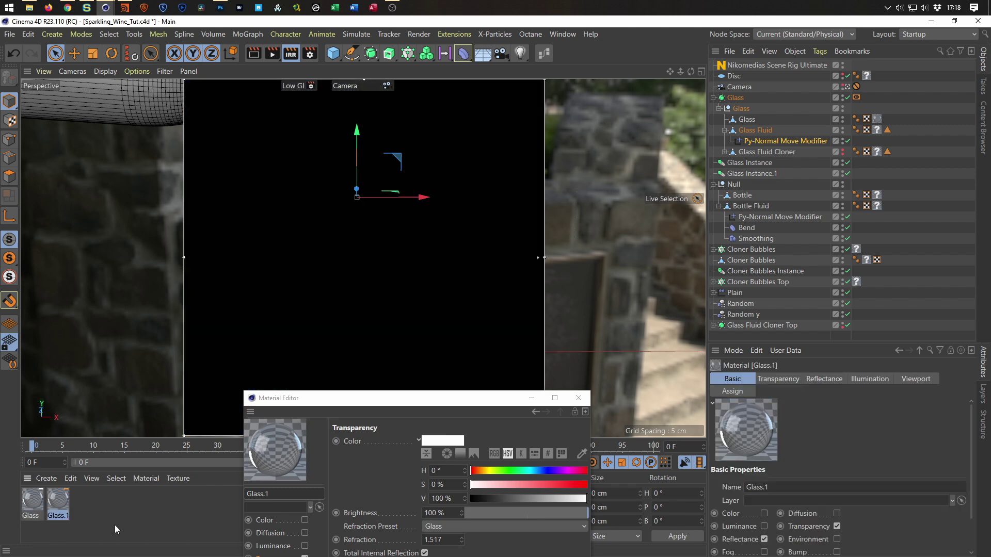
double_click(288, 495)
text(Fli)
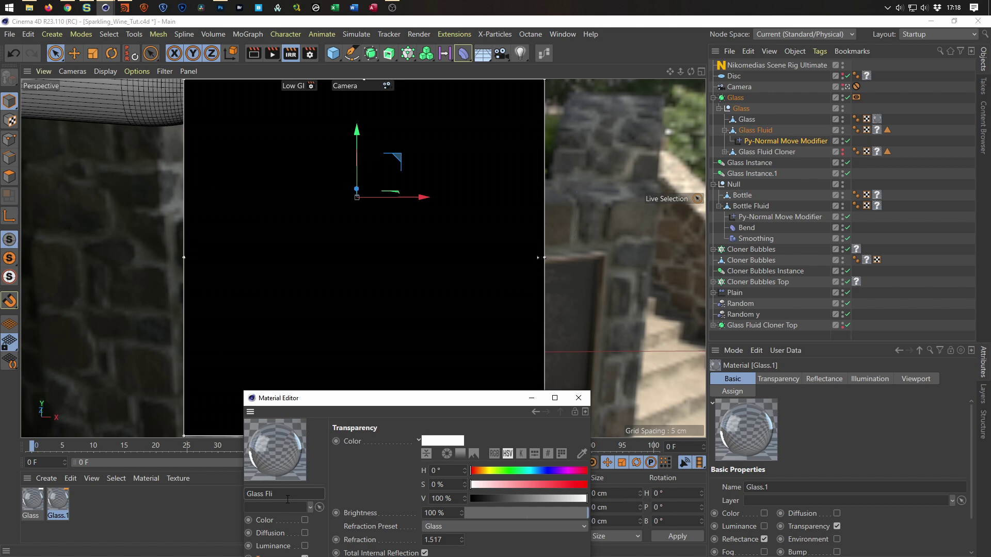
key(BackSpace)
key(BackSpace)
text(luid)
key(Return)
Assign the Glass Fluid material to the Glass Fluid object, replacing its missing material
drag(465, 403, 774, 279)
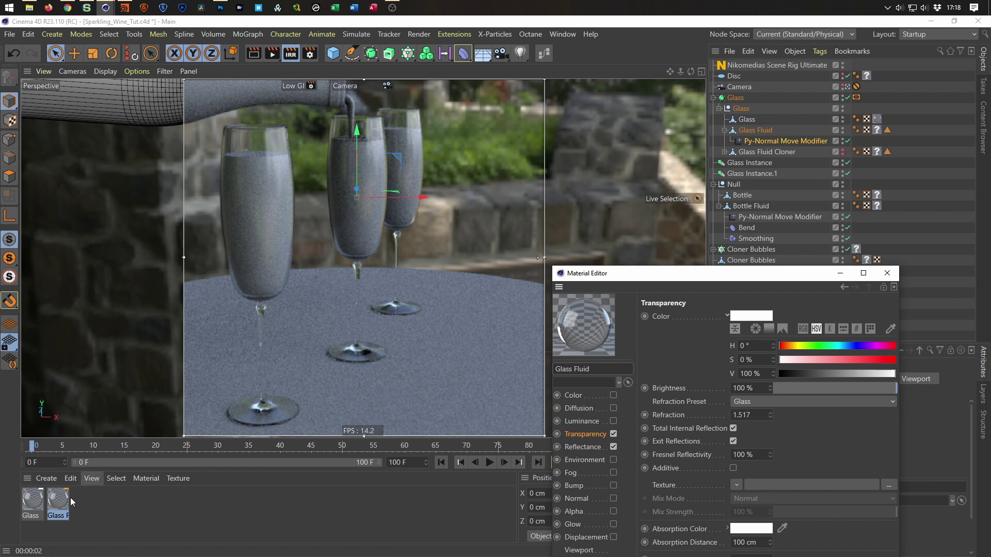
drag(65, 502, 880, 130)
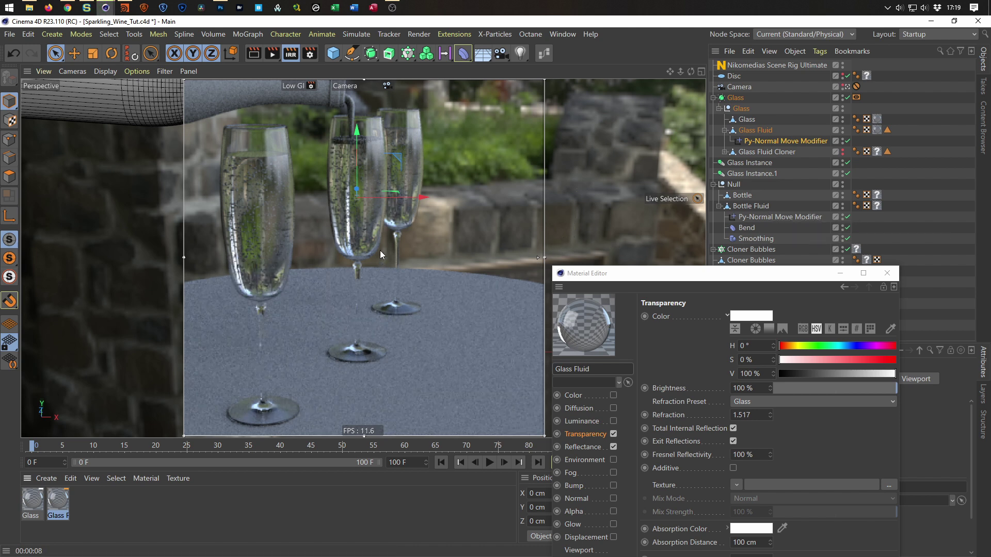
click(661, 277)
drag(661, 277, 656, 296)
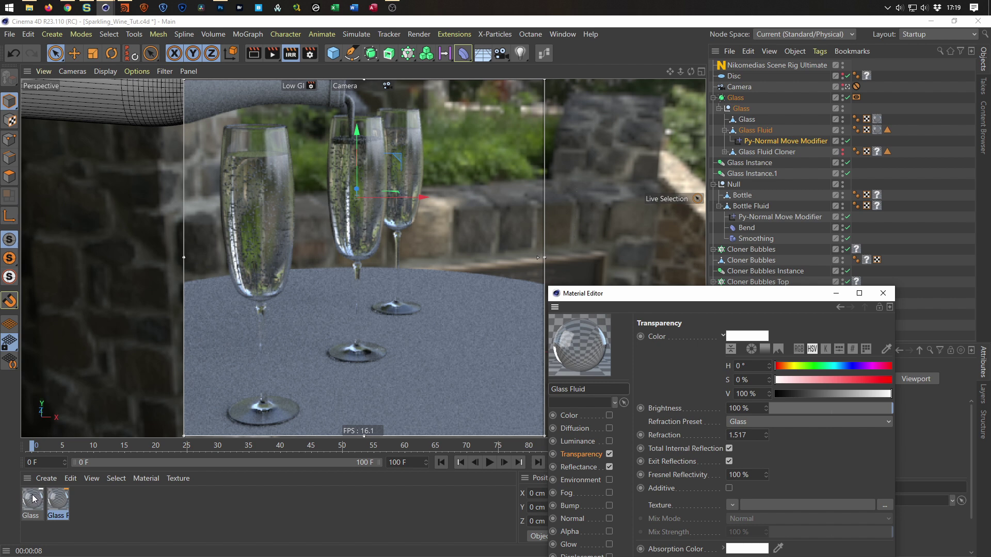
Assign the Glass material to the Cloner Bubbles cloner, and Glass Fluid to the Cloner Bubbles mesh and Cloner Bubbles Top
drag(33, 500, 856, 249)
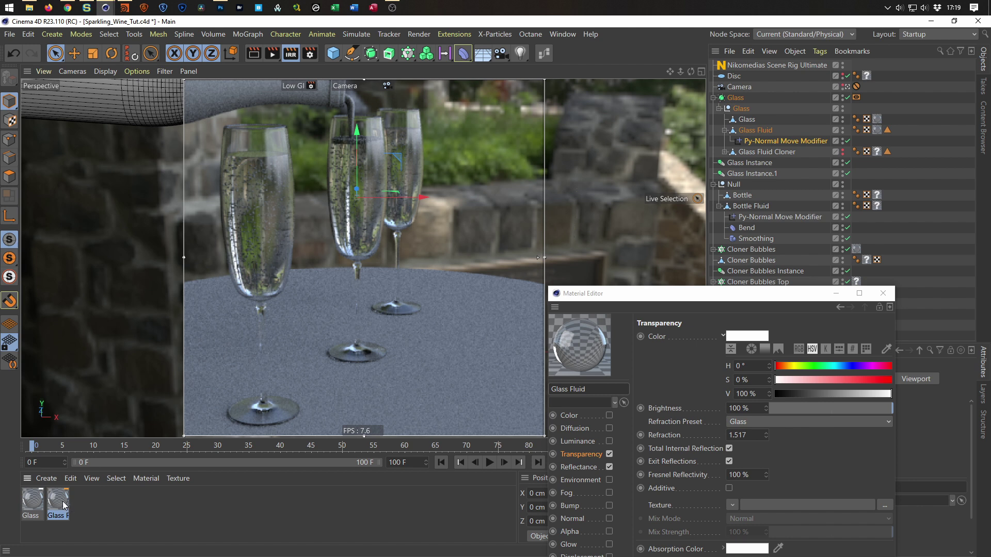
drag(43, 486, 866, 265)
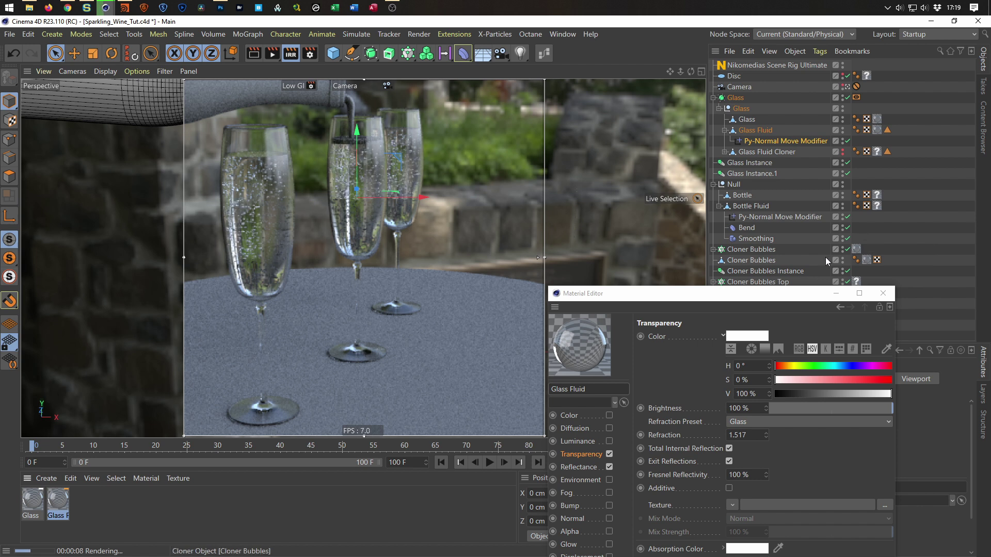
drag(825, 293, 831, 363)
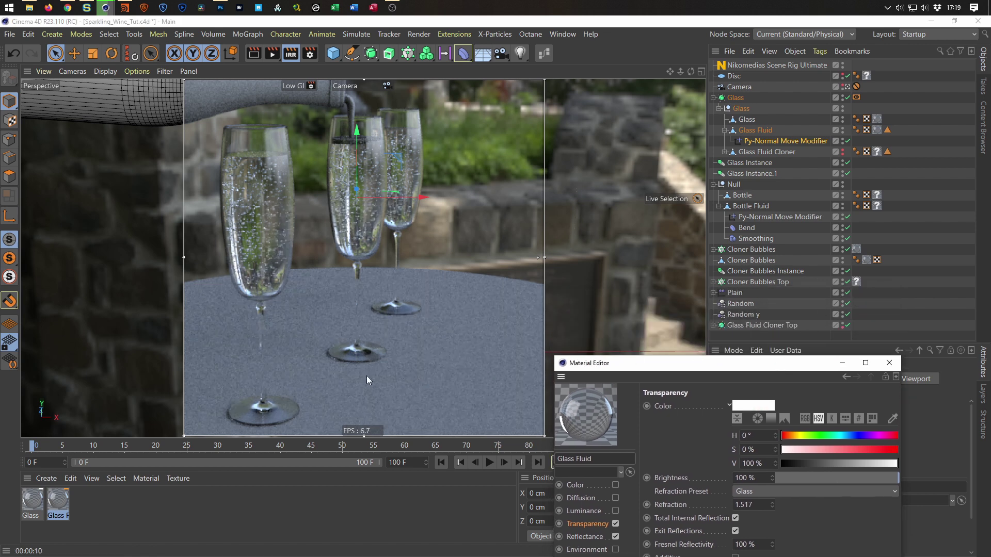
drag(58, 501, 857, 288)
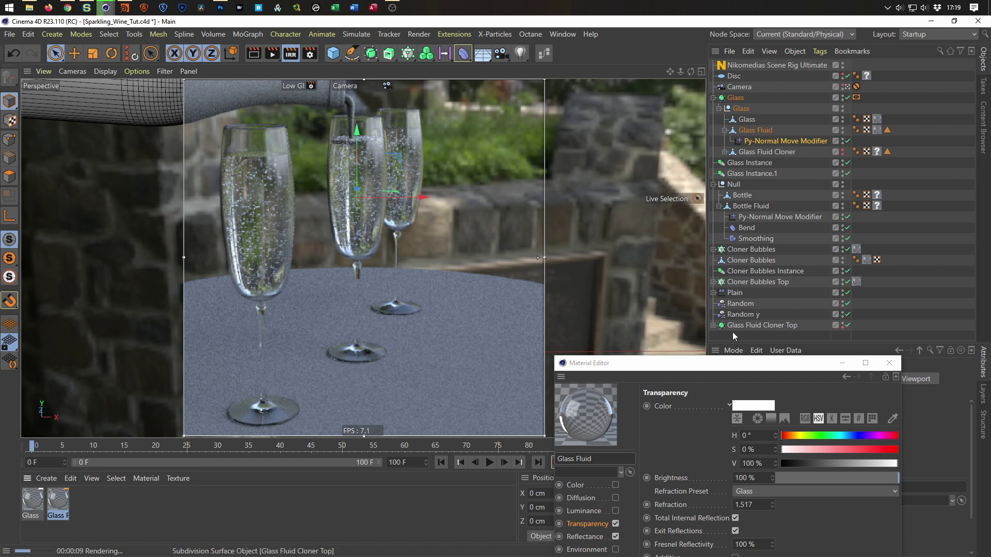
Assign the Glass material to the Bottle object in place of its missing material
drag(712, 368, 751, 245)
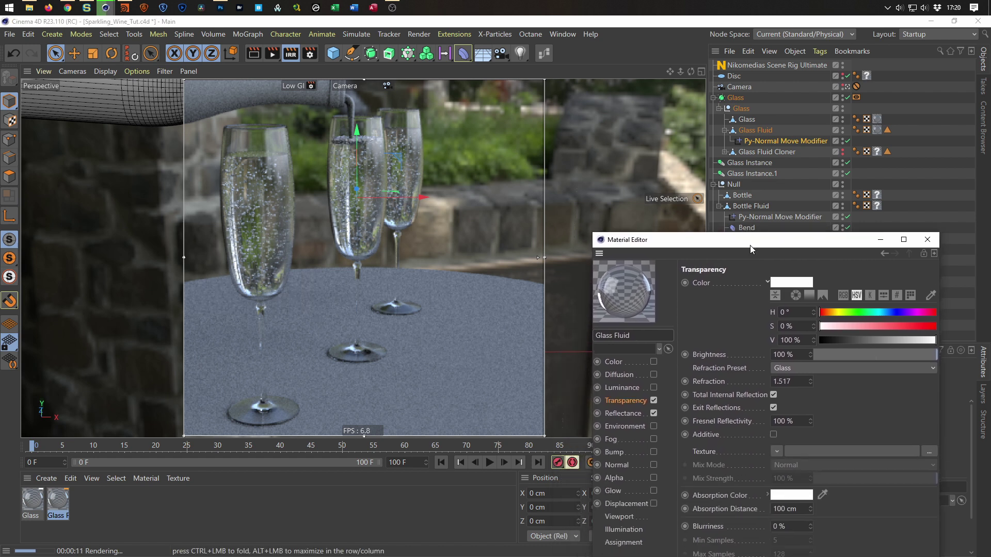
drag(753, 241, 696, 437)
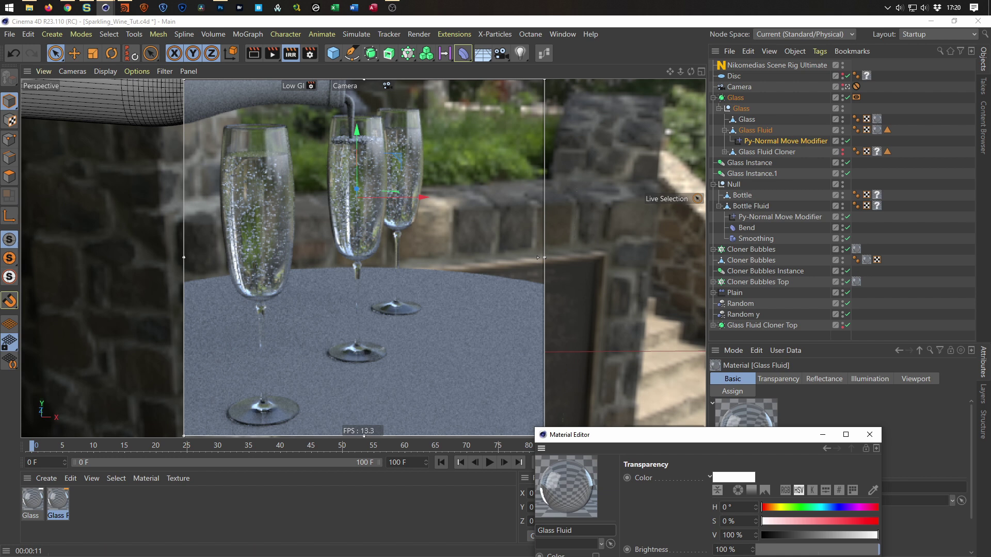
click(32, 500)
drag(32, 500, 740, 196)
drag(744, 199, 877, 196)
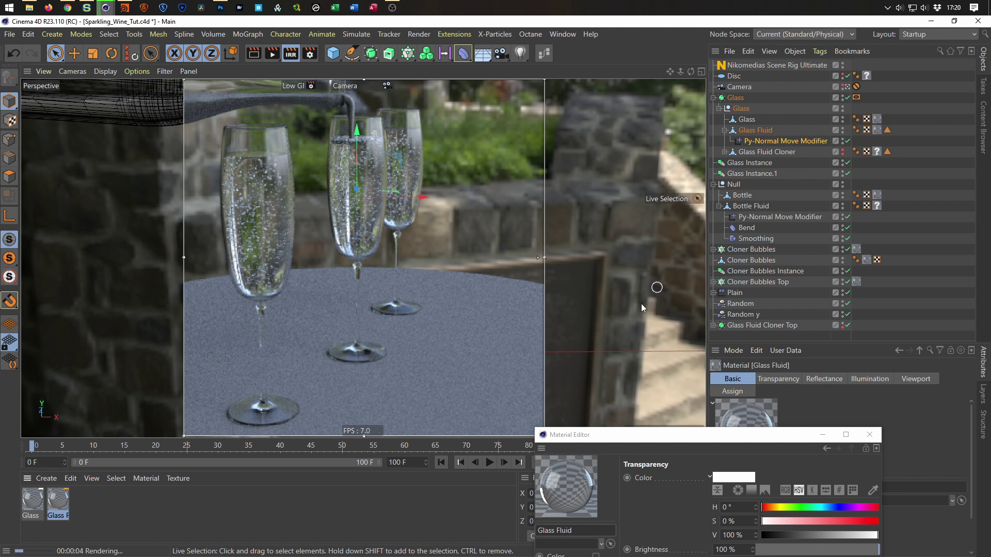
Duplicate the Glass Fluid material and rename the copy Bottle Fluid
ctrl+drag(62, 505, 94, 515)
double_click(85, 516)
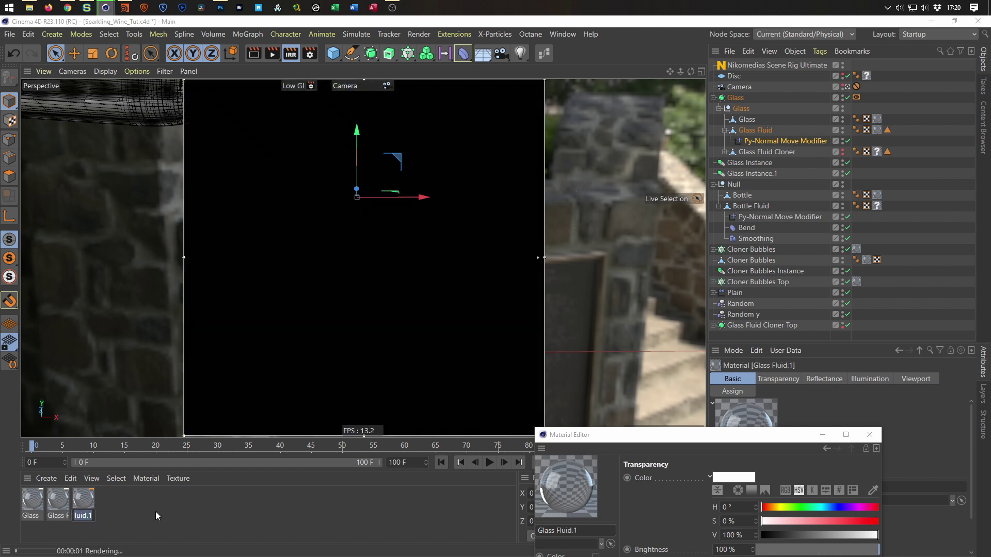
key(Return)
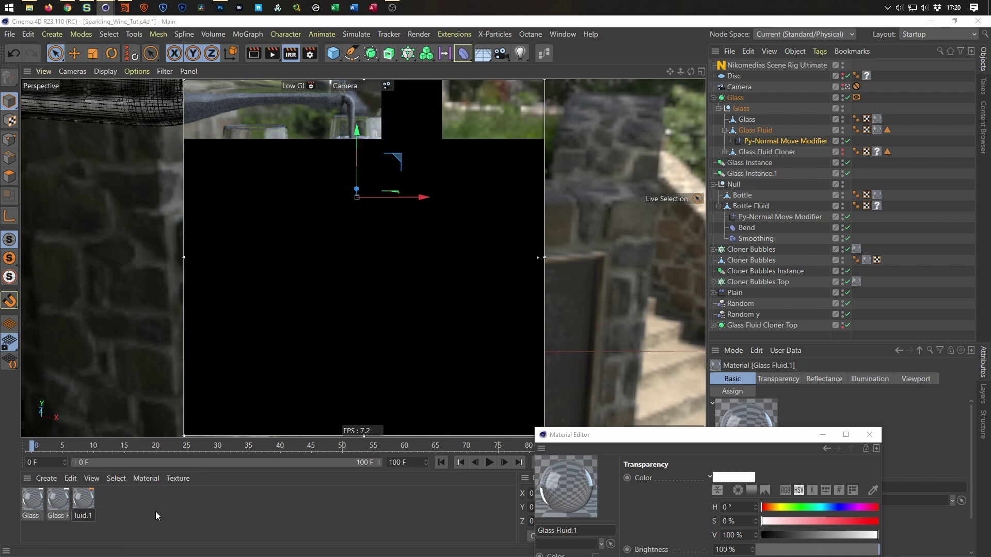
key(Return)
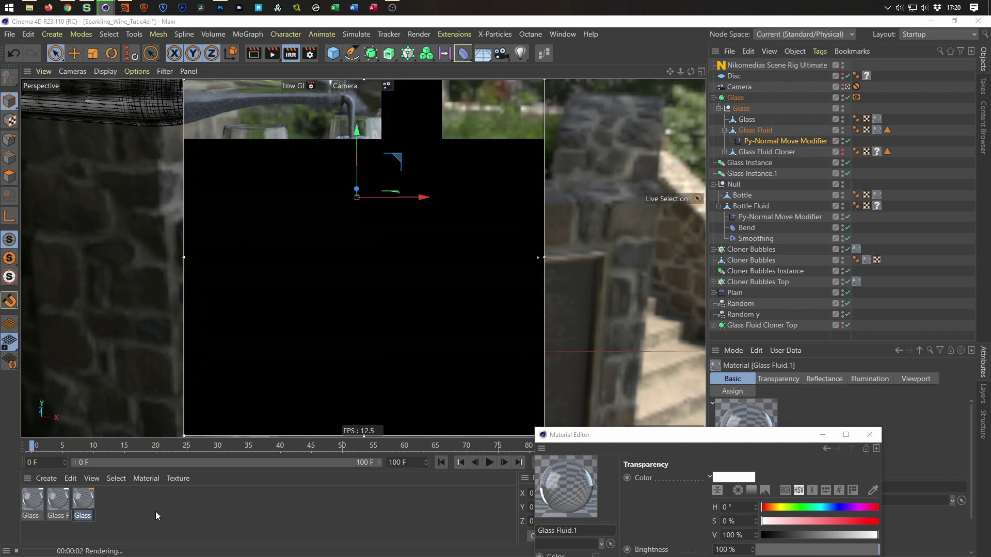
text(Bottle)
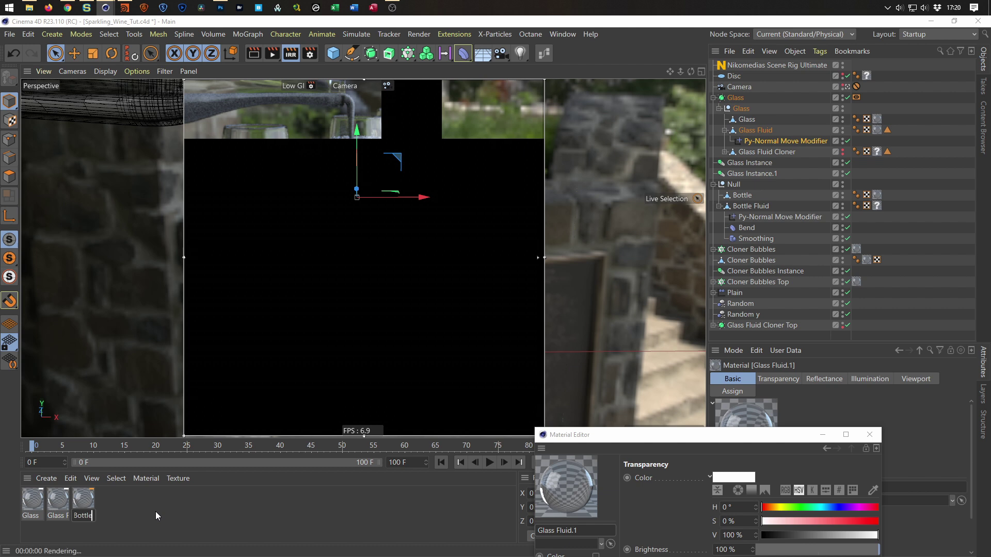
text( 1)
key(Return)
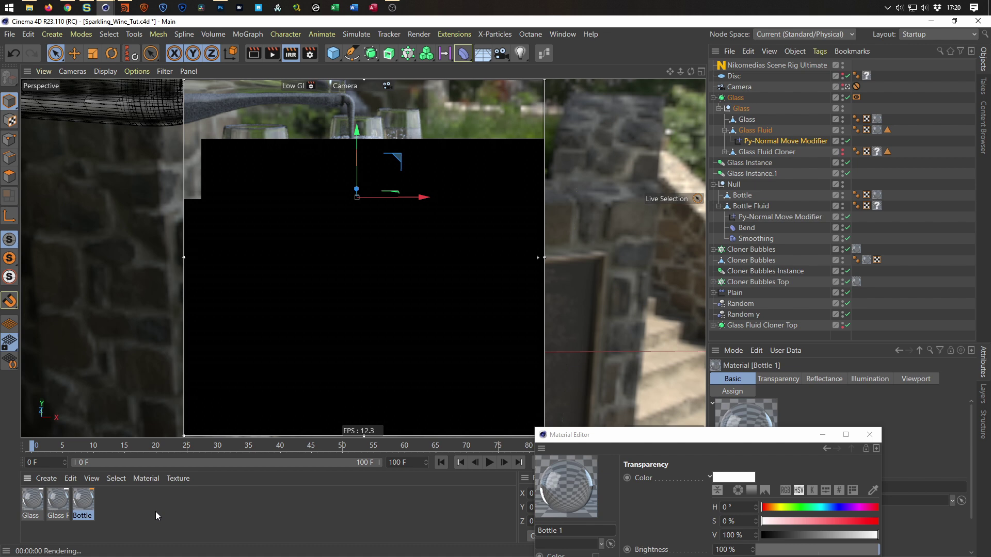
click(593, 529)
key(BackSpace)
text(Fluid)
key(Return)
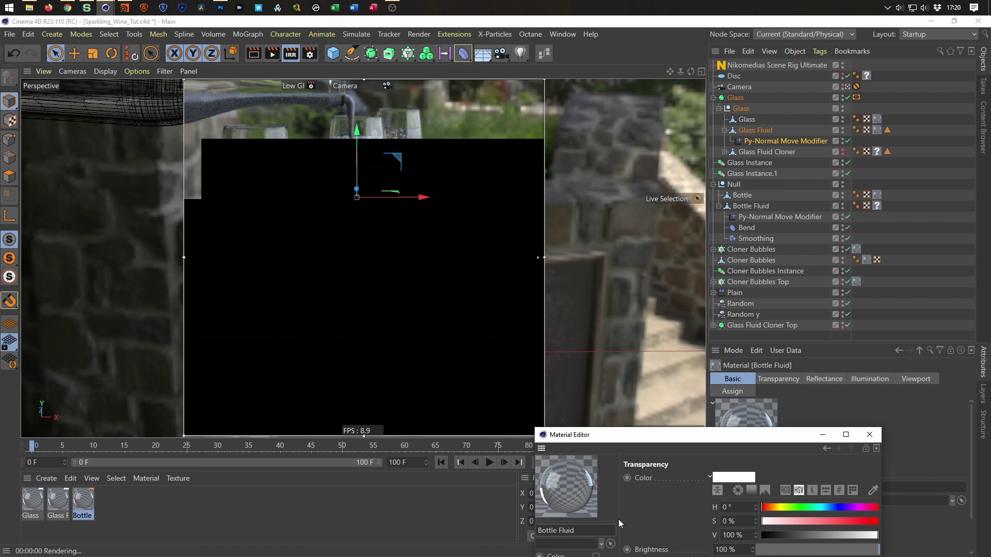
Assign the Bottle Fluid material to the Bottle Fluid object and delete the empty material tag from the Glass Fluid Cloner
drag(83, 504, 879, 209)
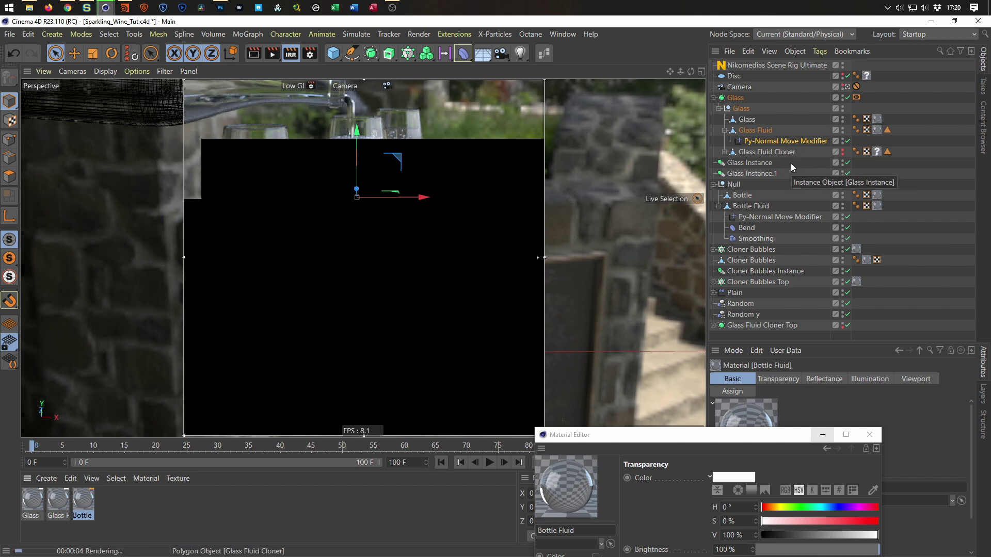
click(877, 152)
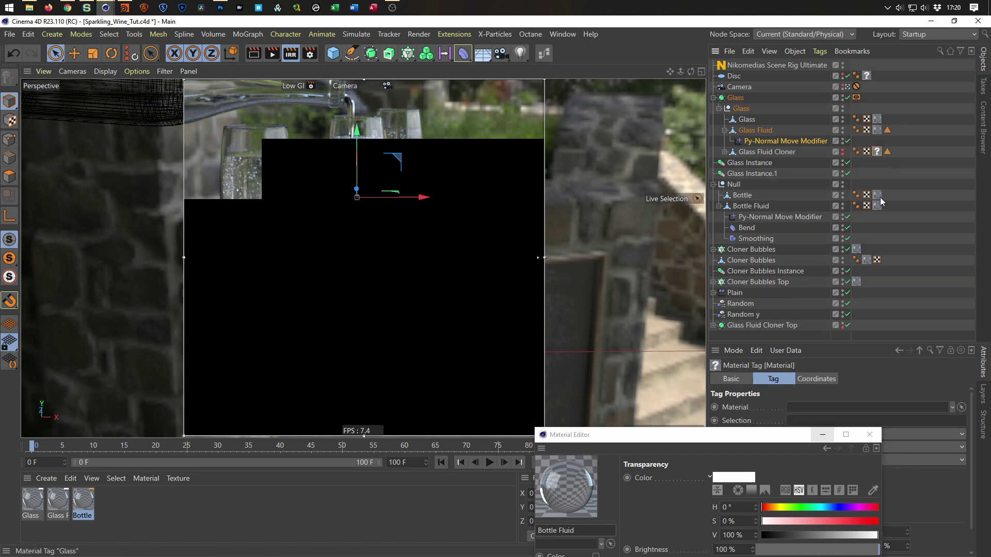
key(Delete)
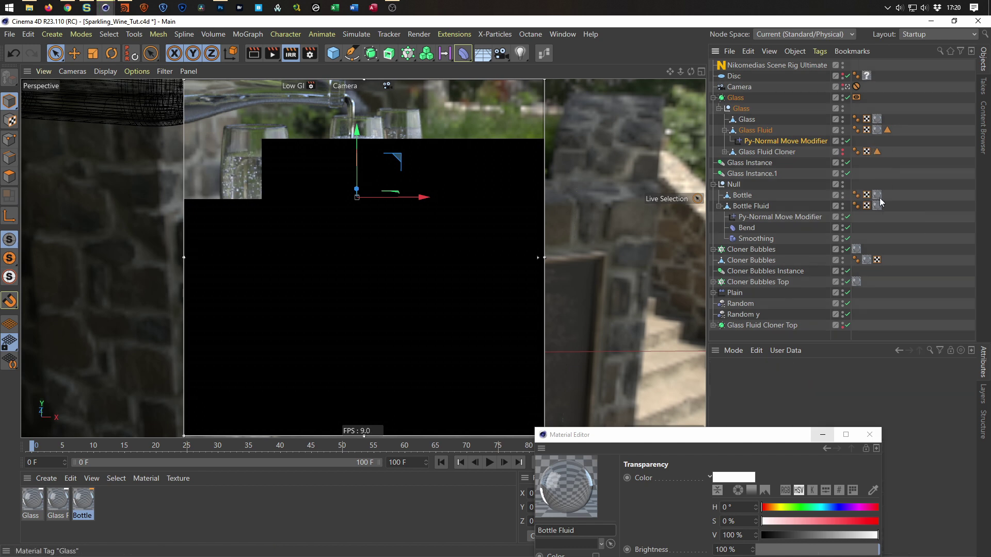
click(870, 434)
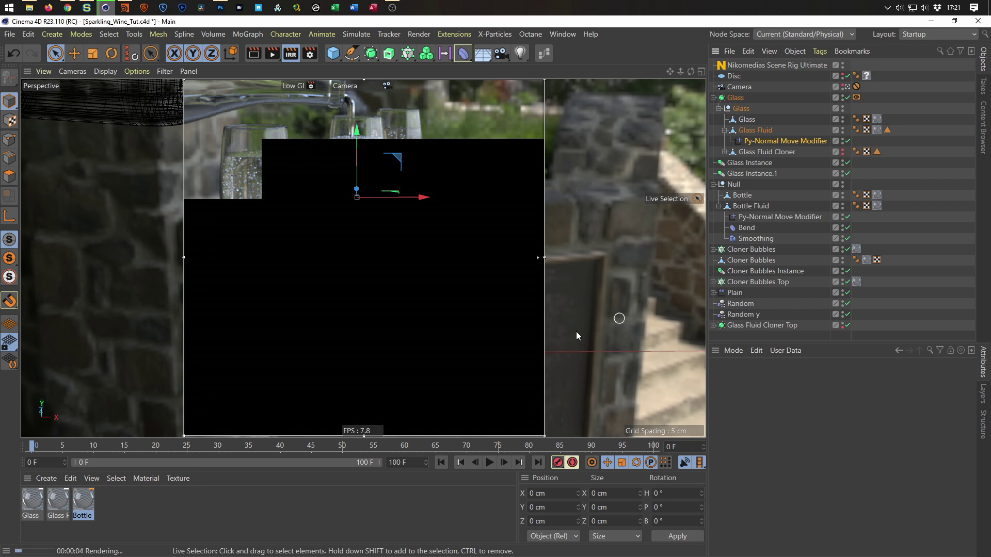
Add a Gradient texture to the Transparency channel of the Glass Fluid material and open its shader settings
double_click(58, 501)
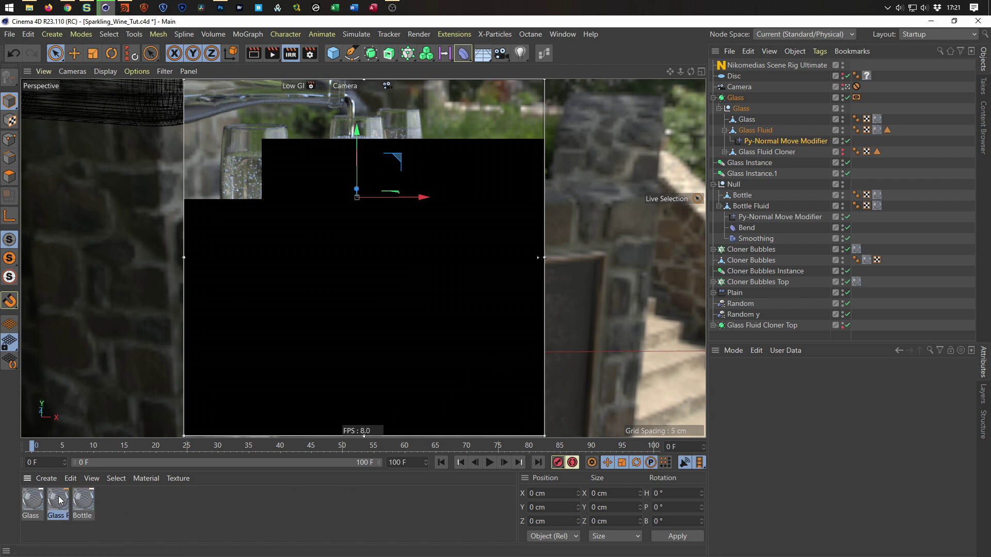
drag(349, 75, 775, 156)
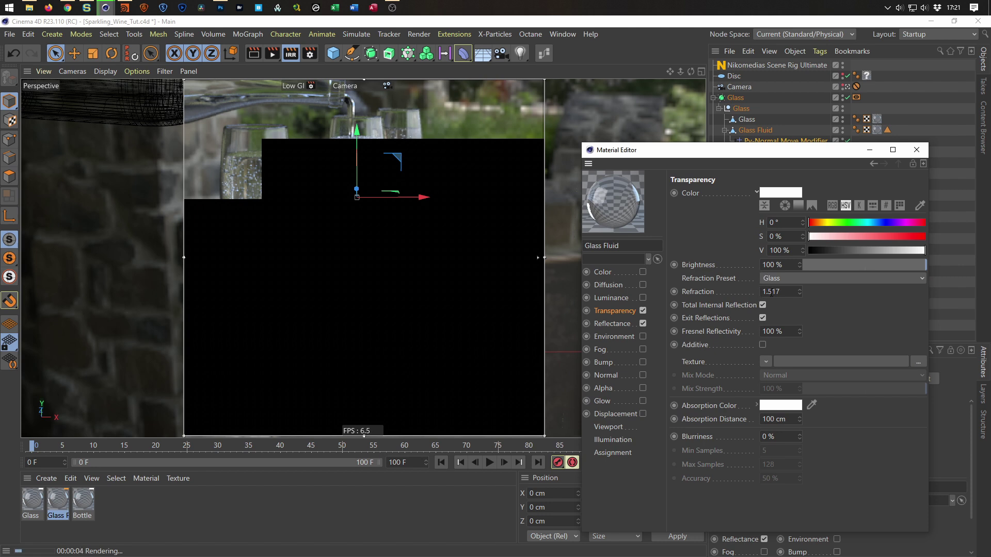
click(766, 362)
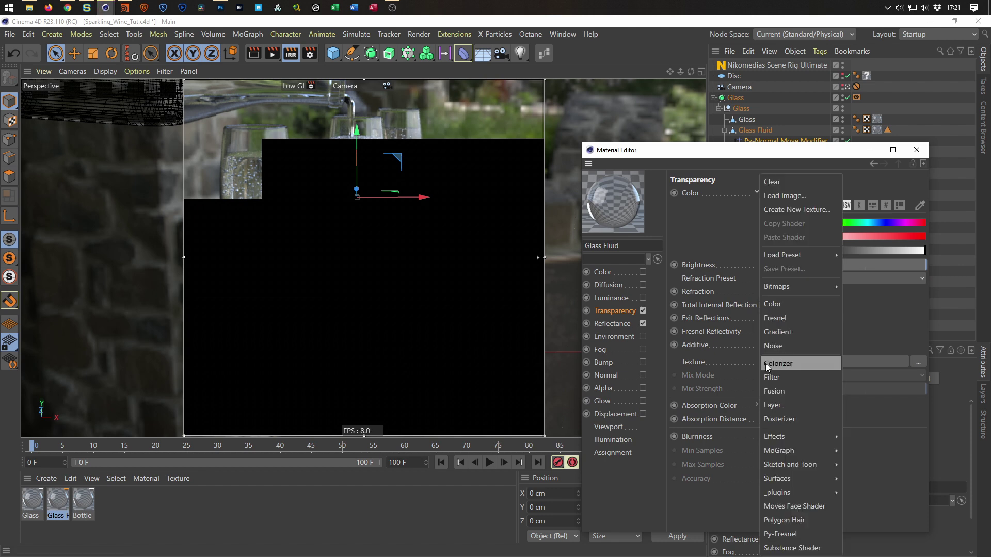
click(777, 332)
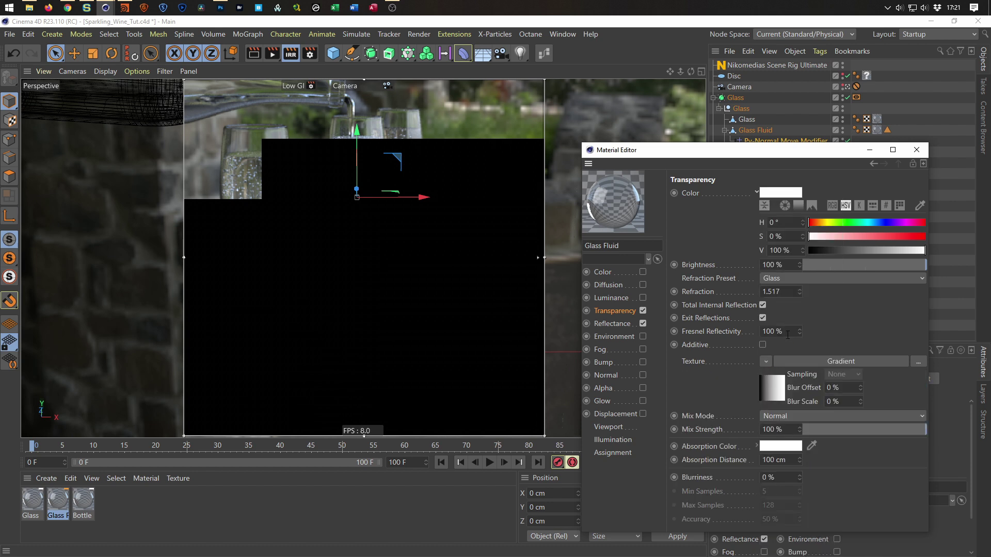
click(775, 393)
drag(778, 150, 751, 222)
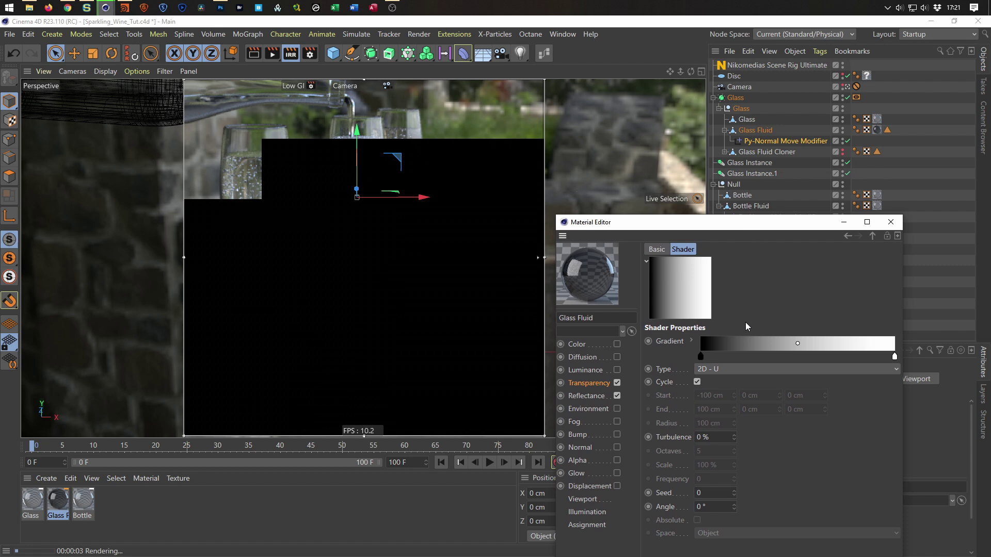
Try a 2D - V gradient with the black and white knots close together, then shift both knots toward the dark end
click(711, 357)
drag(746, 355, 781, 357)
drag(895, 356, 795, 364)
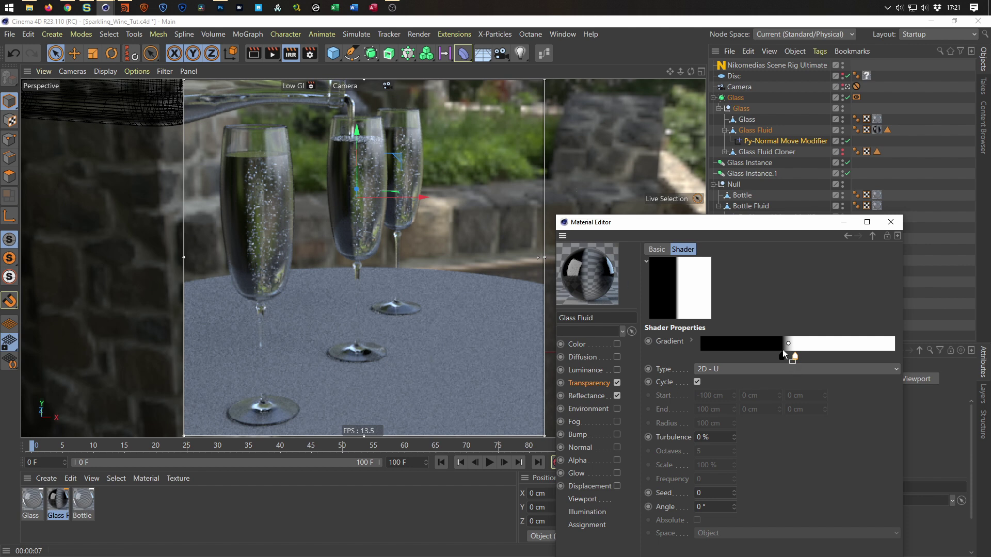
mouse_move(782, 357)
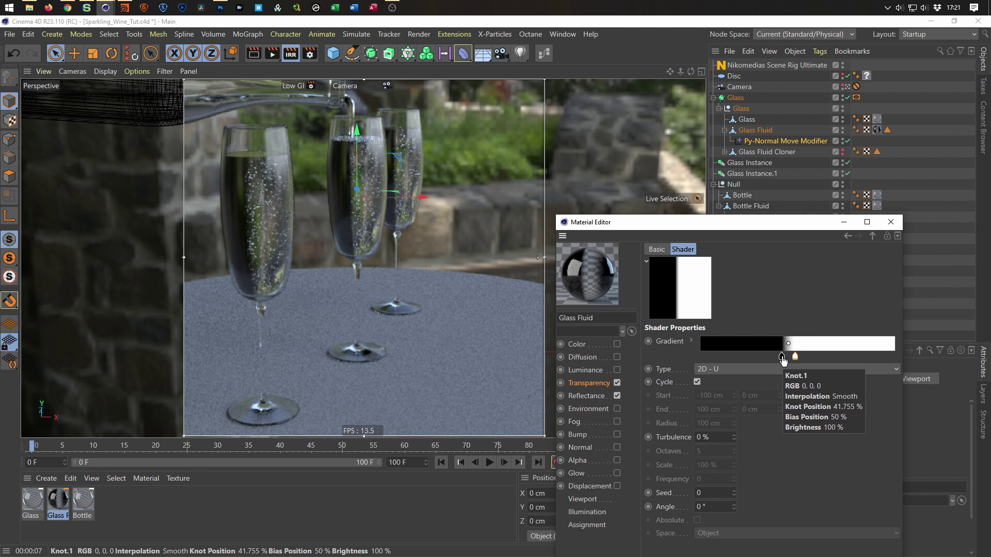
click(744, 367)
click(744, 392)
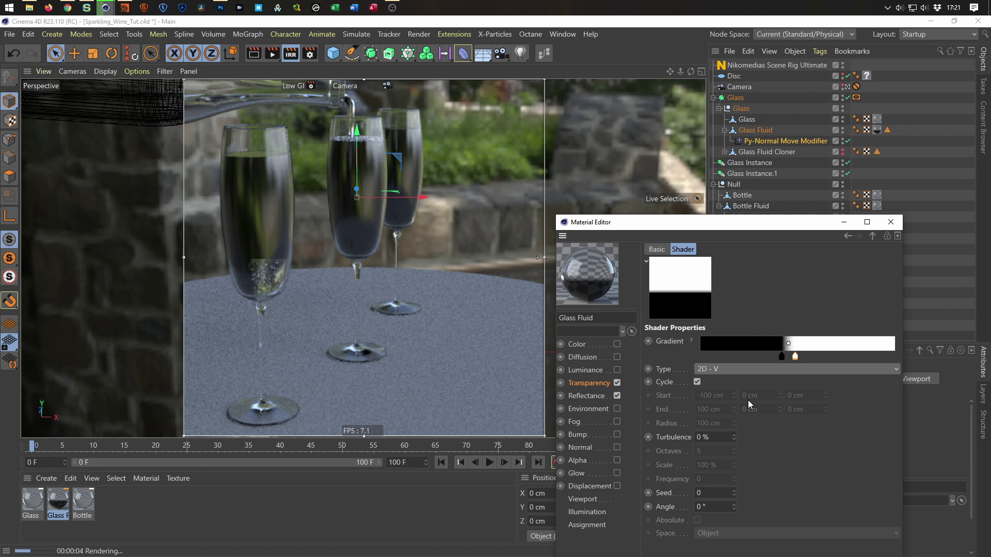
drag(800, 360, 739, 364)
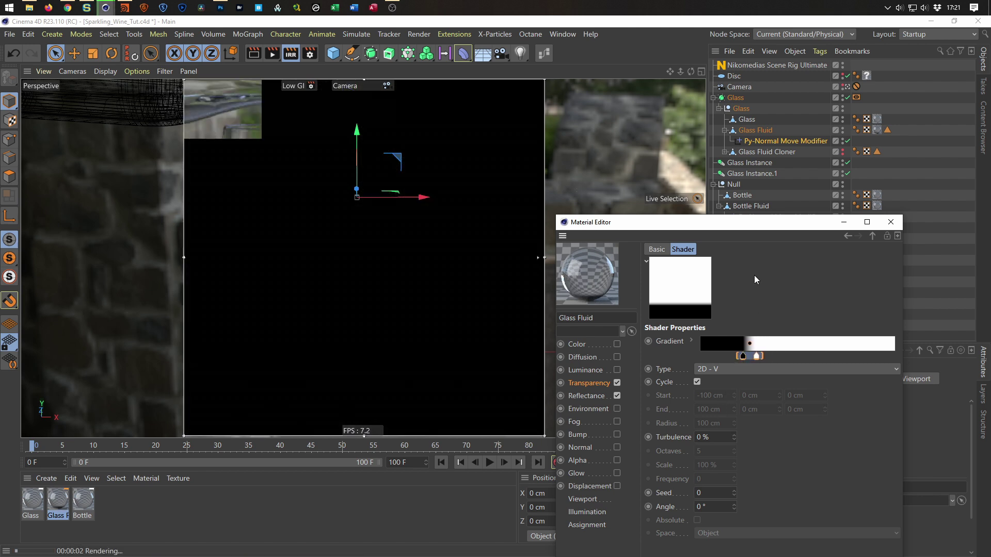
Change the gradient type to 3D - Linear and spread the black and white knots to opposite ends of the gradient
drag(748, 224, 766, 155)
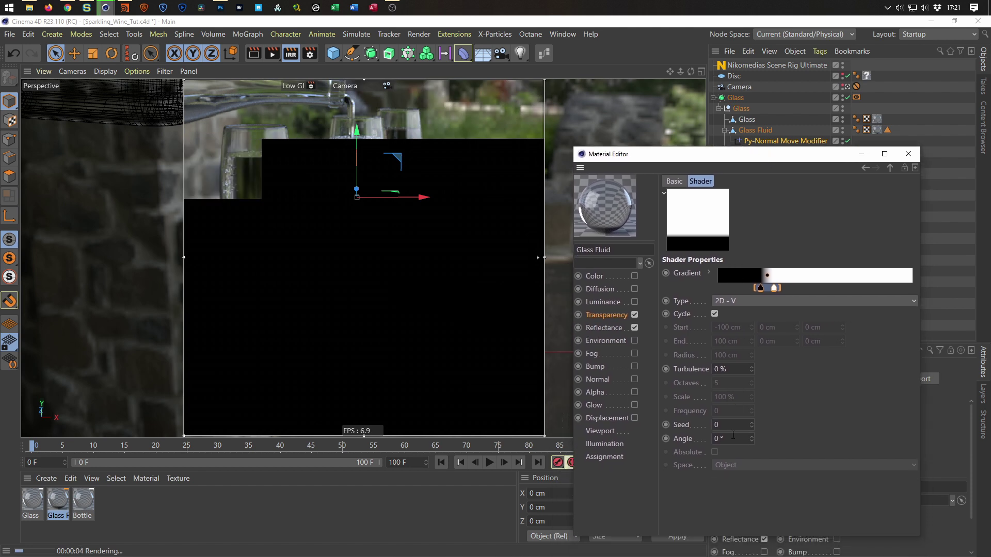
click(748, 302)
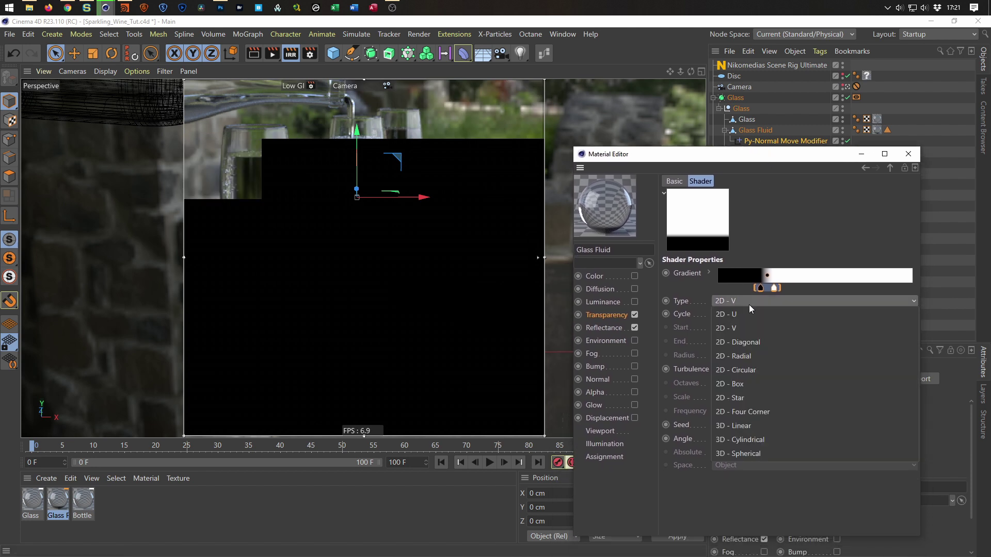
click(769, 432)
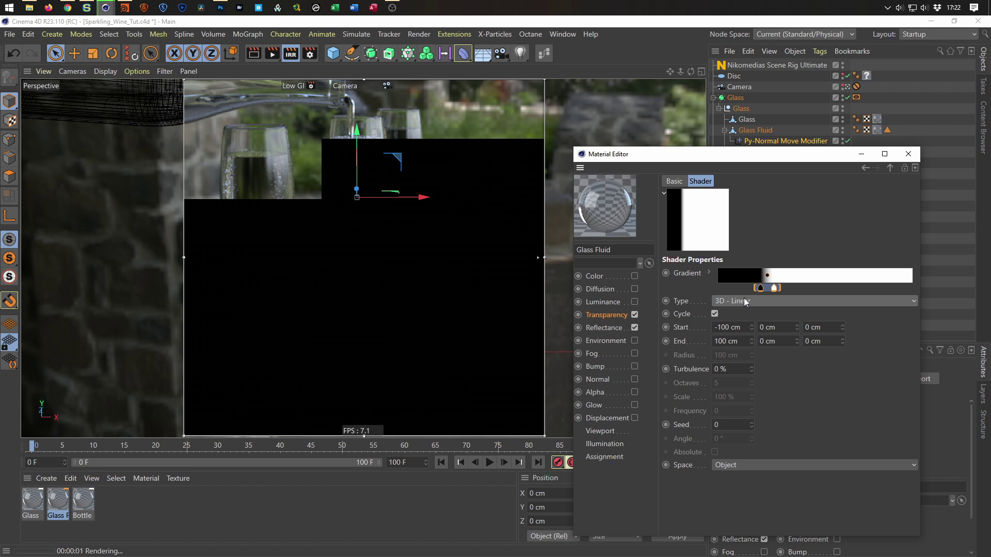
click(775, 288)
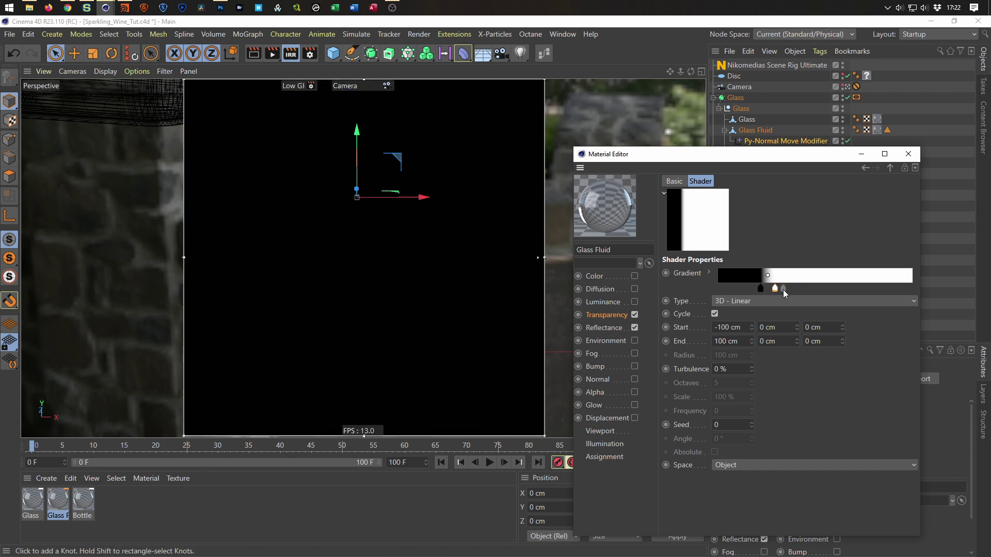
drag(776, 289, 912, 285)
drag(760, 288, 707, 297)
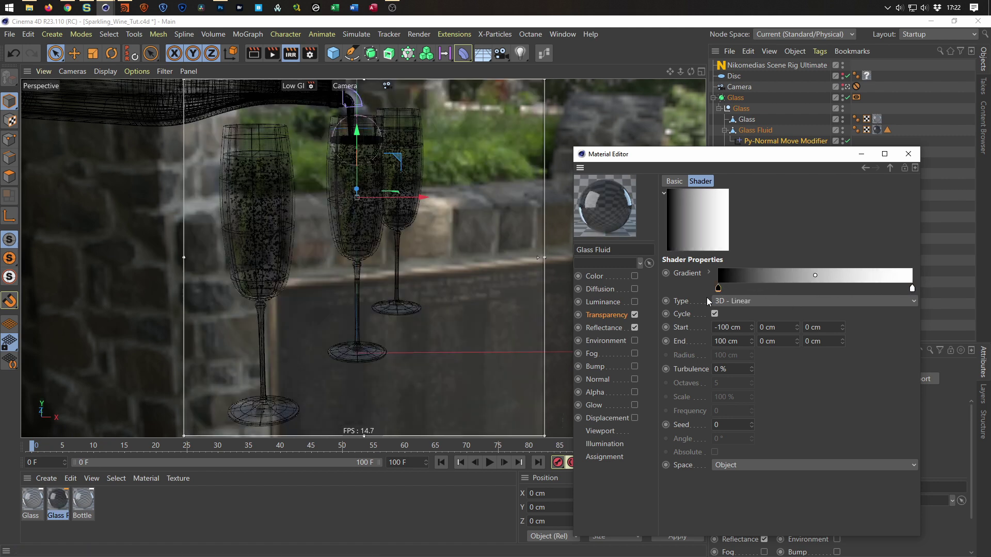
Set the gradient's Start to 0, -20, 0 cm and the X value of its End to 0 cm
drag(743, 327, 674, 340)
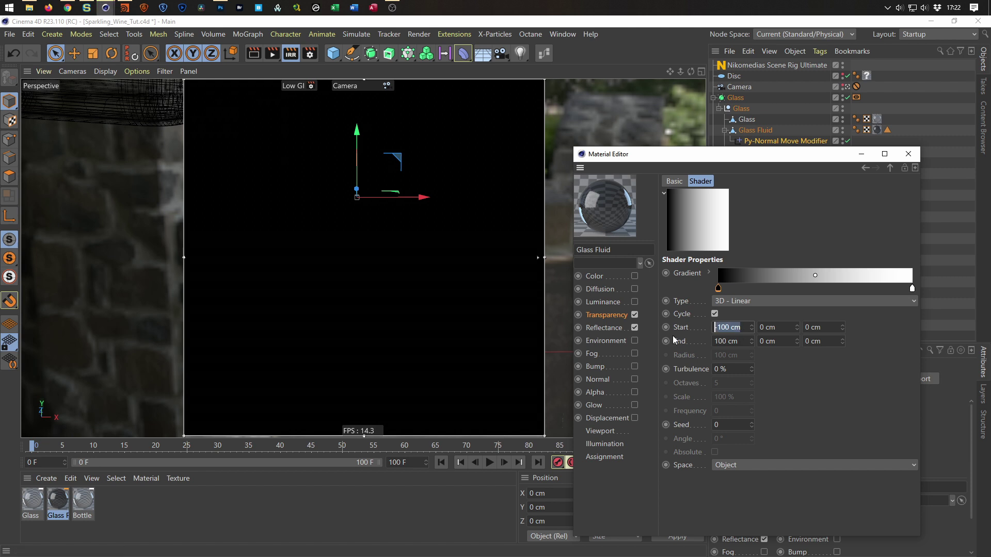
text(0)
key(Tab)
key(Tab)
key(Tab)
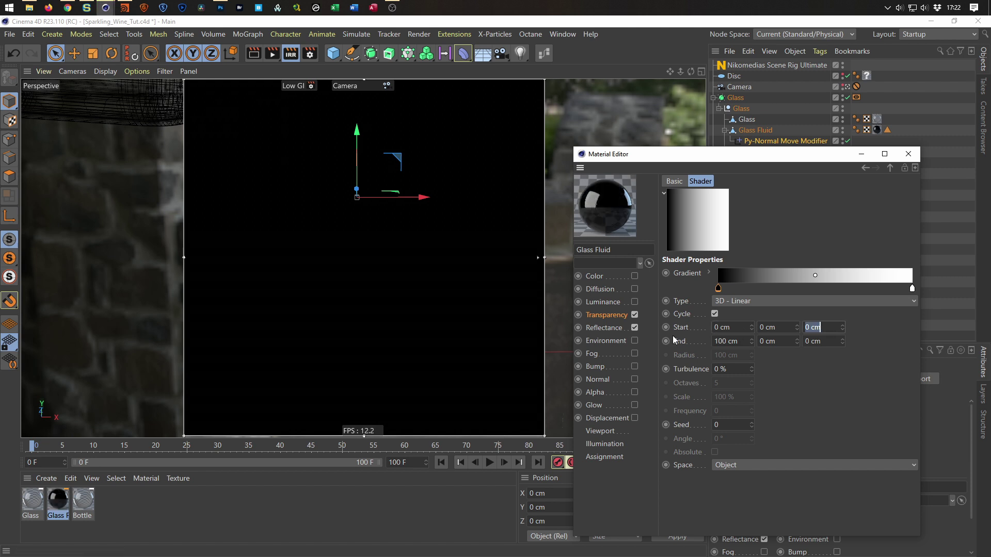
text(0)
key(shift+Tab)
key(shift+Tab)
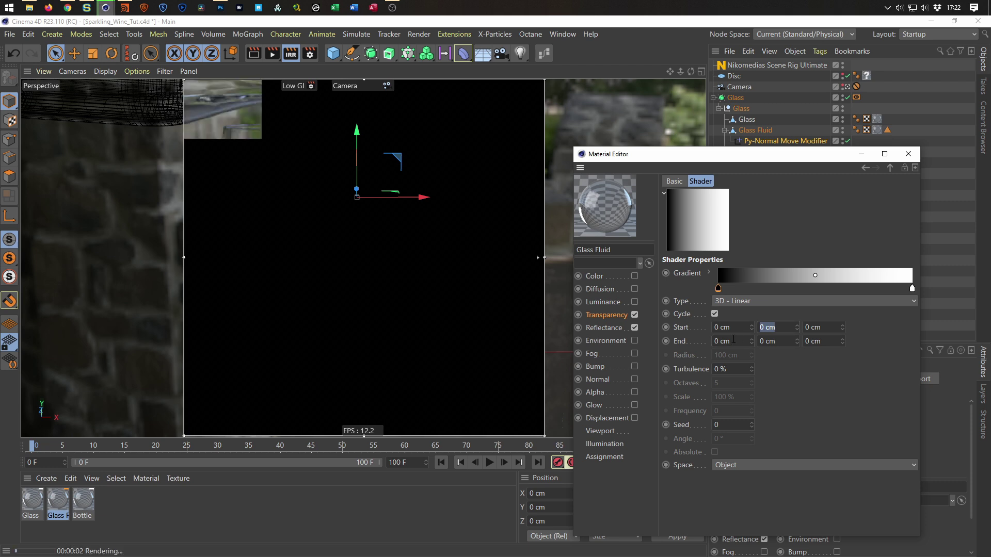
text(-20)
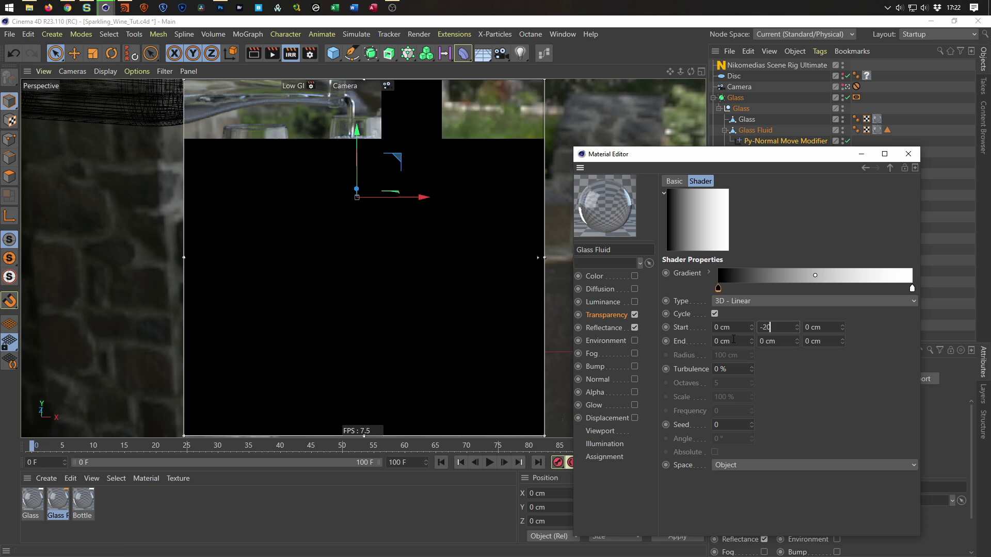
key(Return)
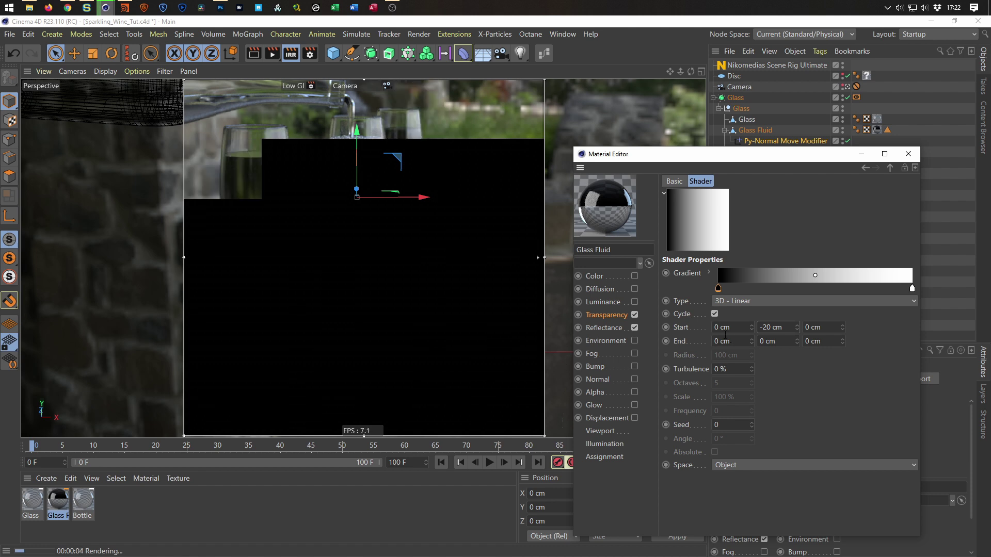
Turn off the interactive render region and set the Y value of the gradient's End to 20 cm
click(291, 53)
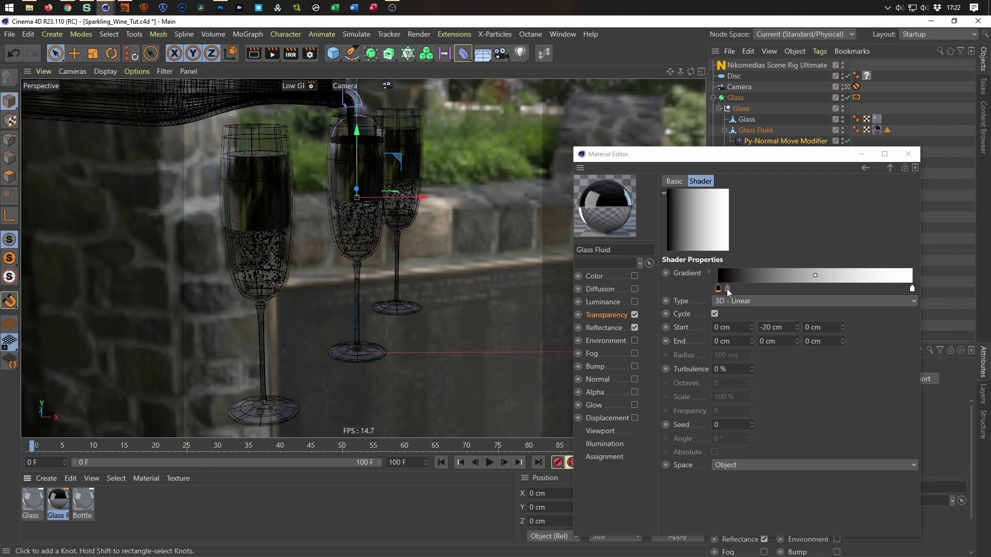
click(774, 341)
text(20)
key(Return)
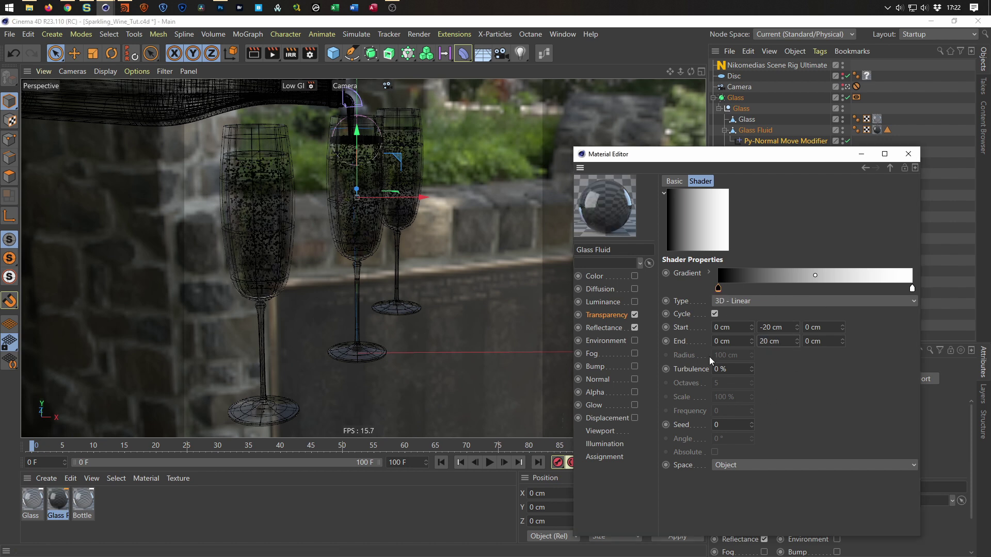
Invert the gradient's knots and recolour the black end knot cyan with H 180°, S 100% and V 100%
right_click(800, 275)
click(816, 283)
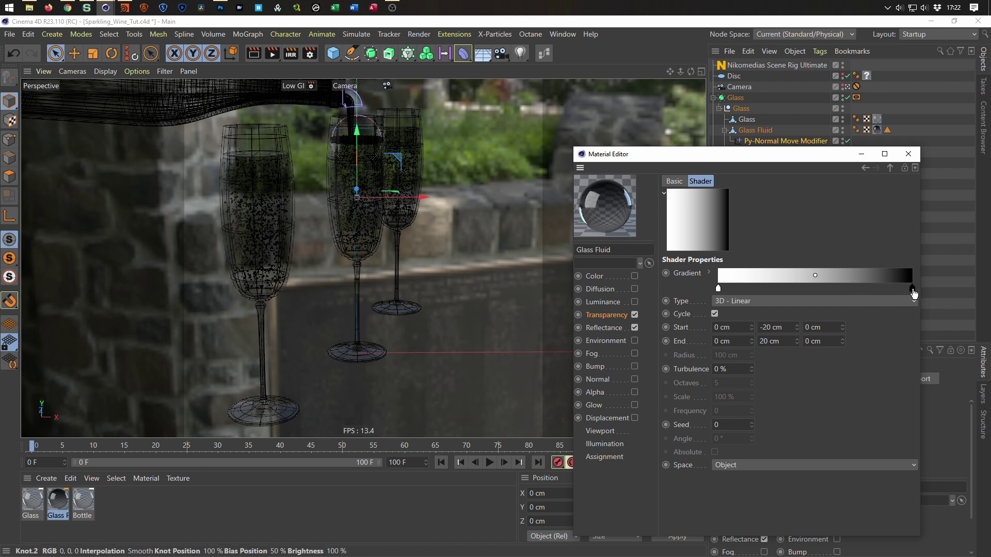
click(709, 274)
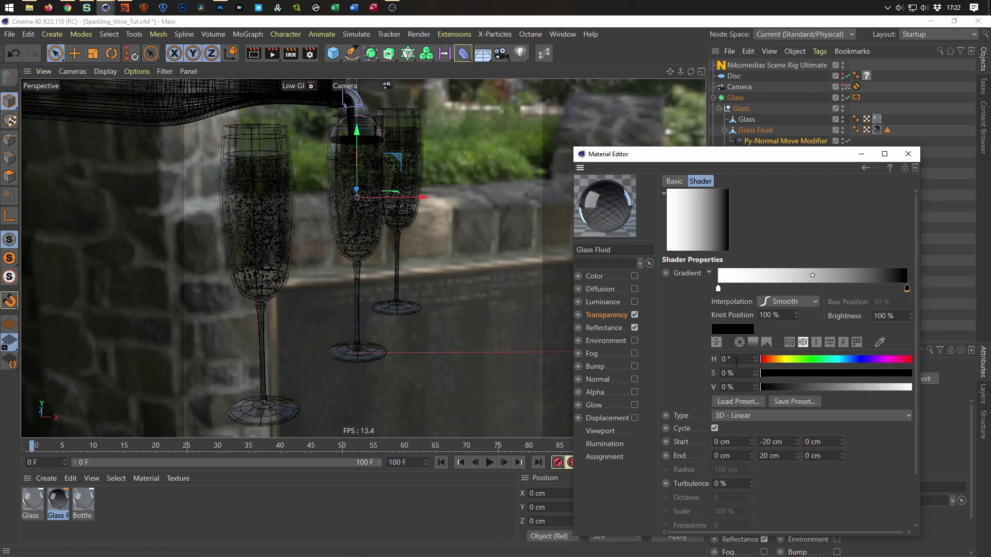
key(Tab)
text(100)
key(Tab)
text(100)
key(Return)
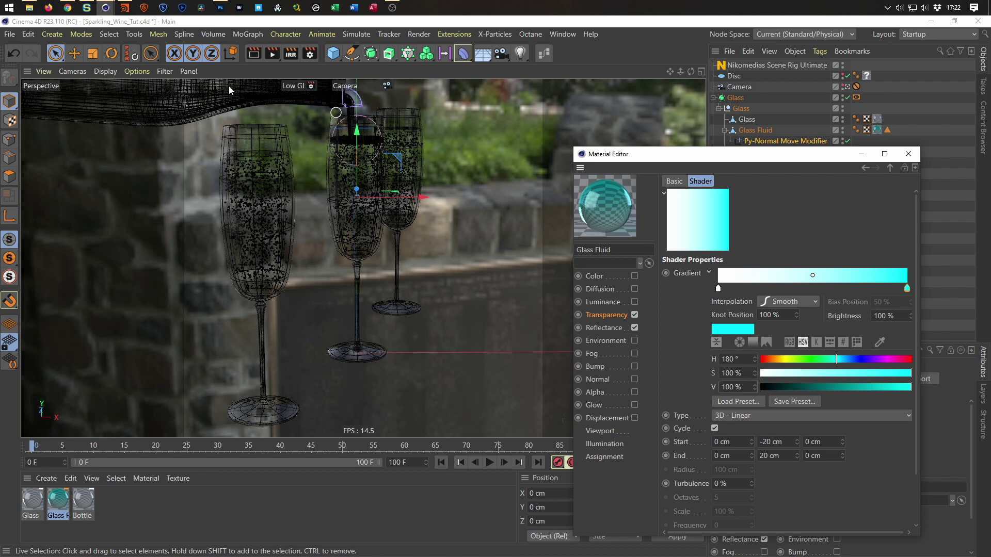
Preview the fluid in the interactive render with the white knot at about 60%, shrinking the render region to the middle glass's bowl
click(291, 54)
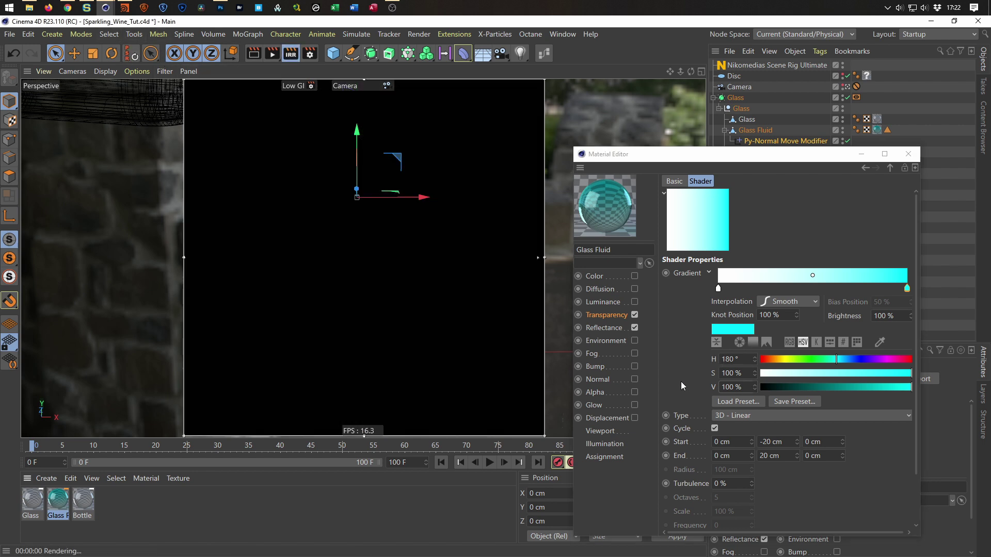
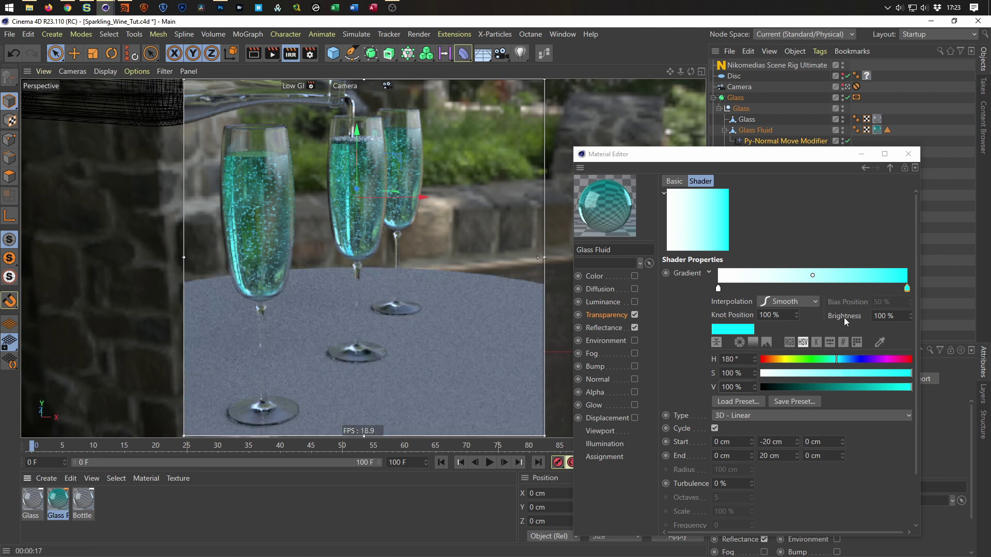
drag(719, 288, 831, 289)
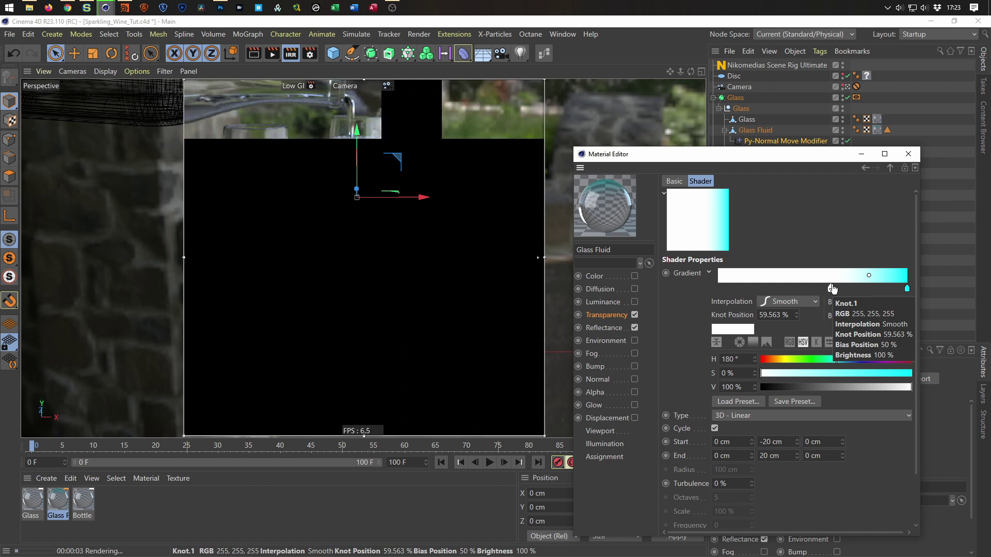
drag(537, 257, 389, 256)
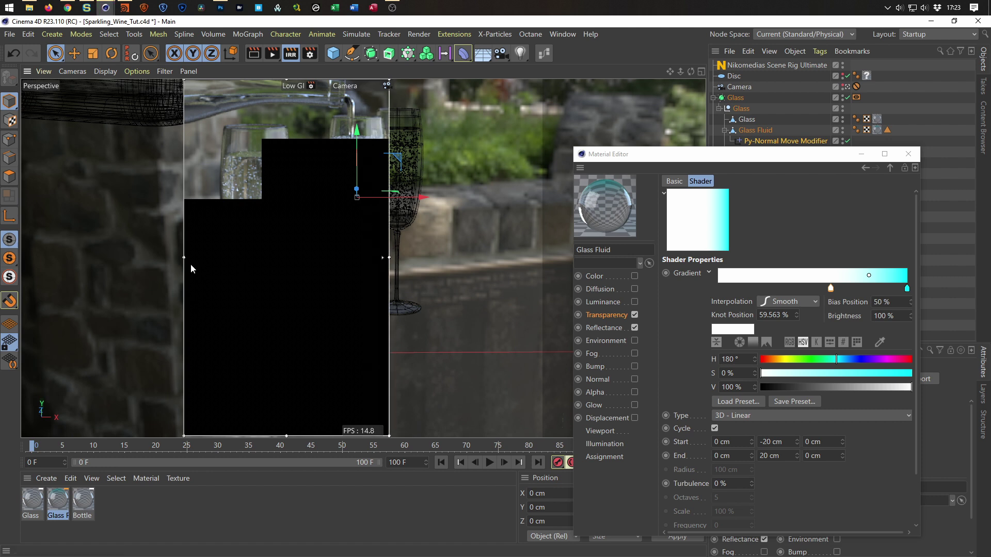
drag(185, 258, 279, 258)
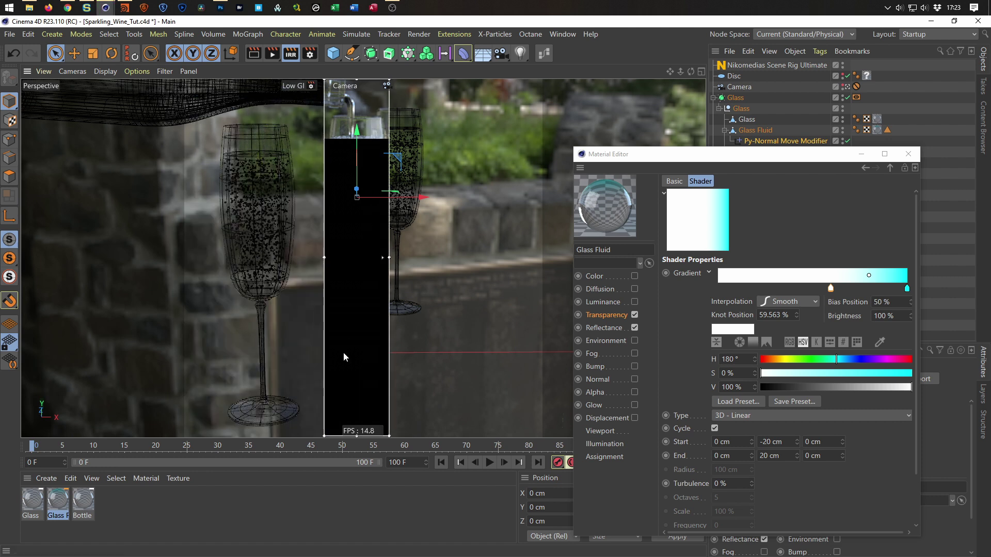
drag(357, 436, 354, 280)
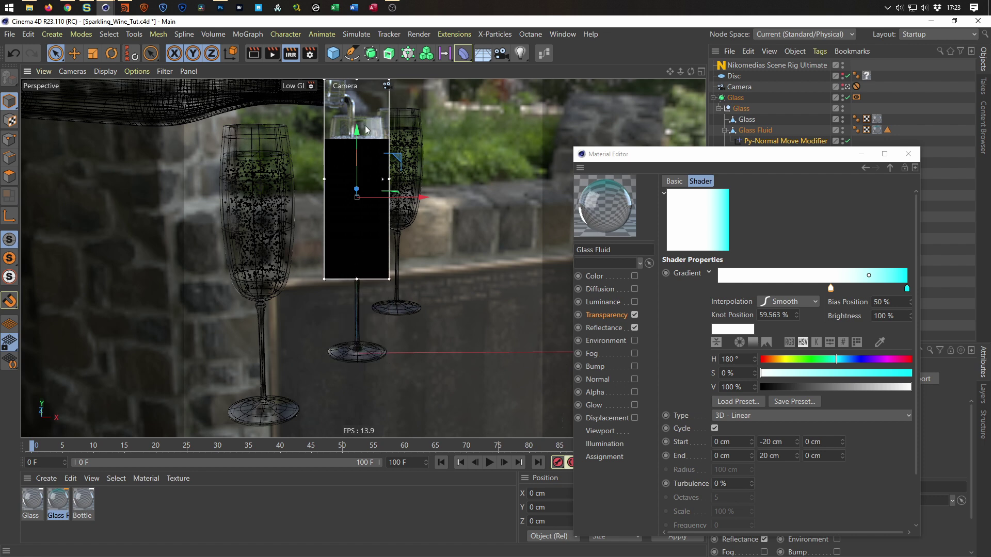
drag(356, 81, 356, 116)
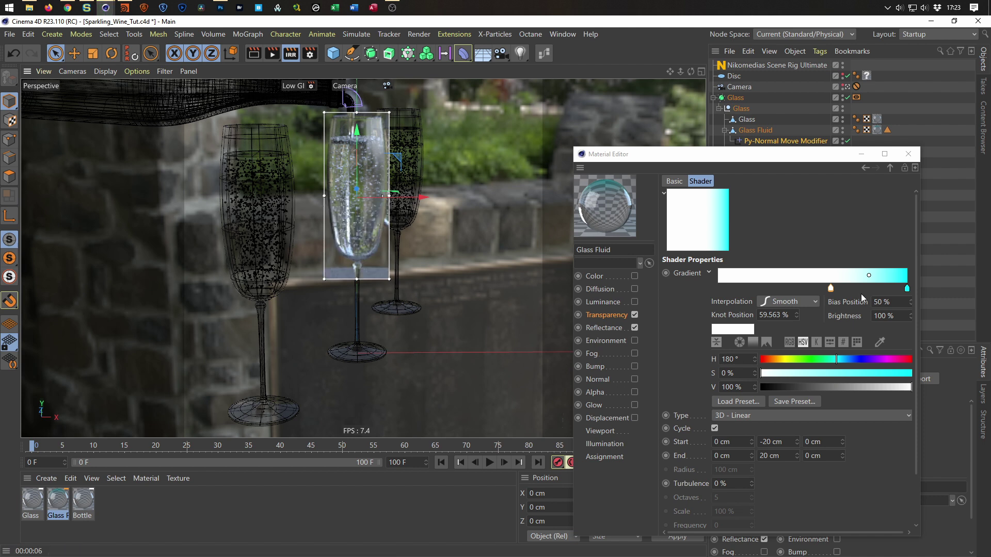
Tighten the gradient transition by placing the white knot at about 36% and the cyan knot at about 55%
drag(831, 288, 746, 288)
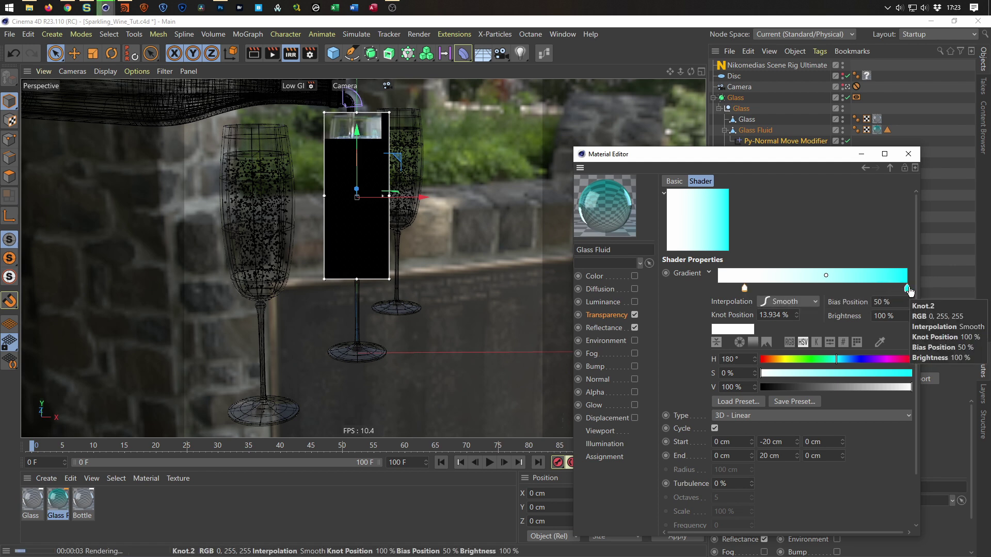
drag(910, 292, 826, 292)
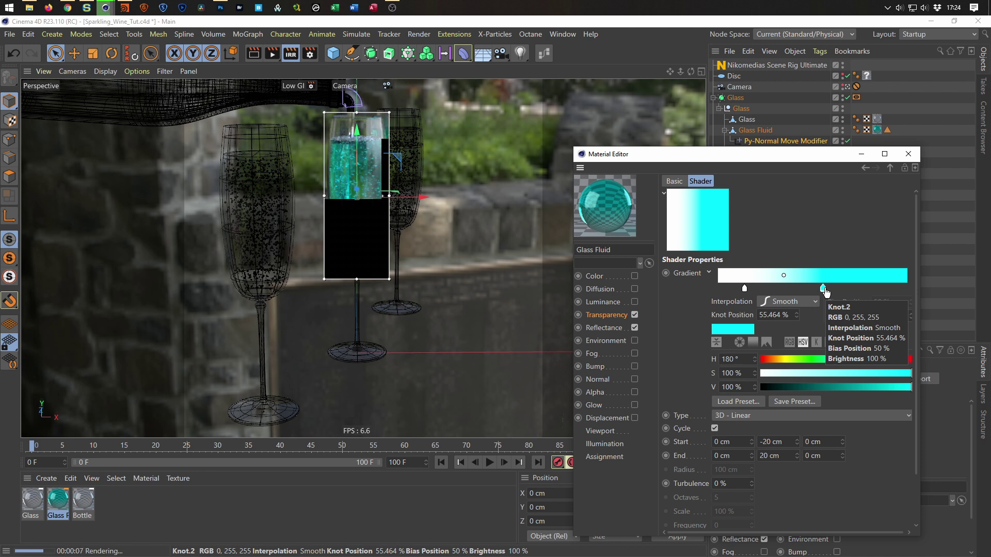
drag(744, 295, 789, 296)
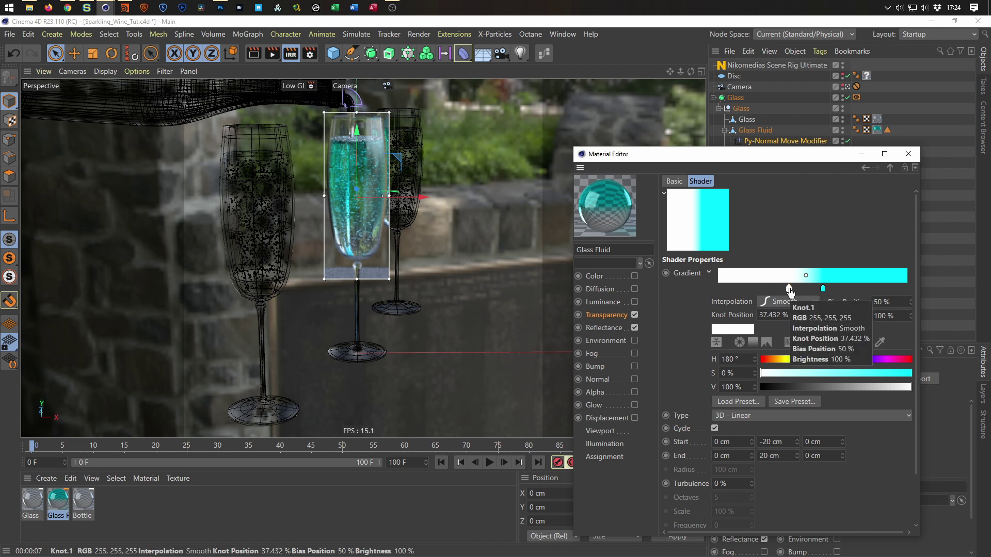
drag(790, 292, 787, 293)
Set the gradient's Turbulence to 10%
click(731, 484)
text(10)
key(Return)
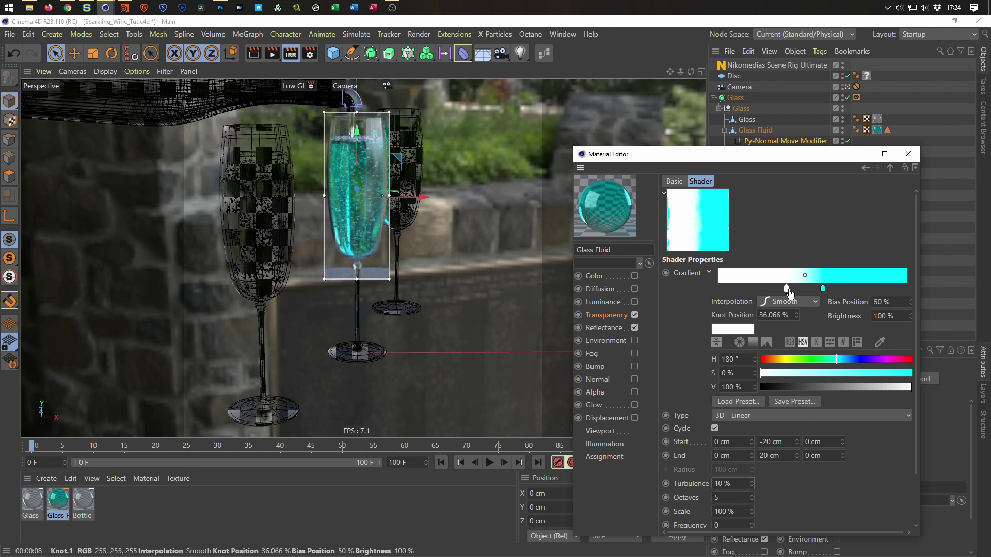
Disable the gradient's Cycle option and place the white knot just past the middle and the cyan knot at about 59%
drag(788, 291, 804, 291)
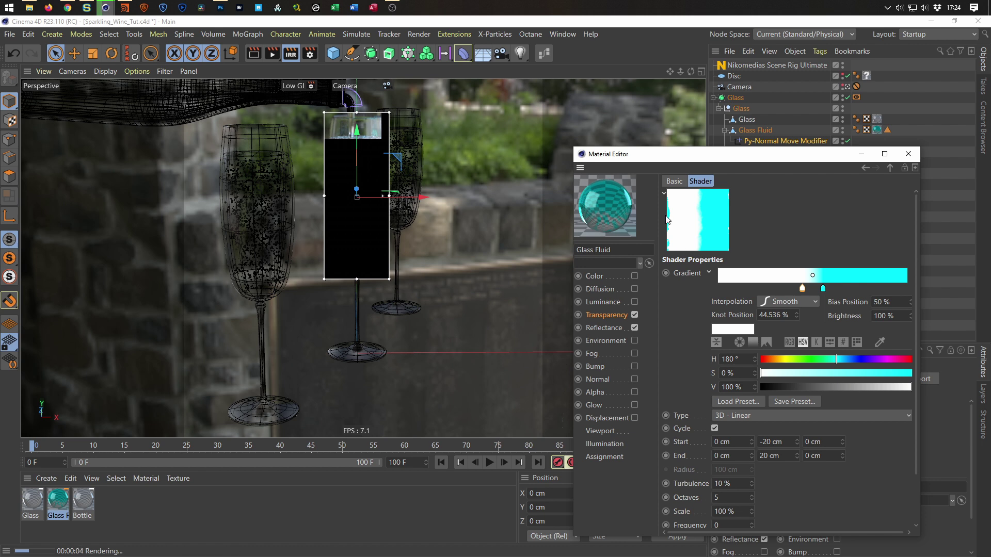
click(715, 429)
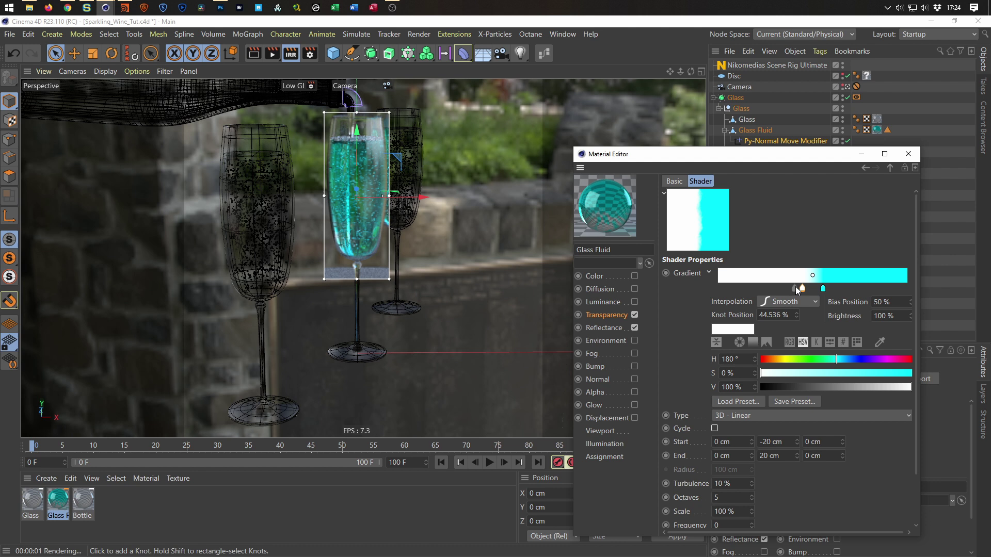
drag(802, 288, 837, 292)
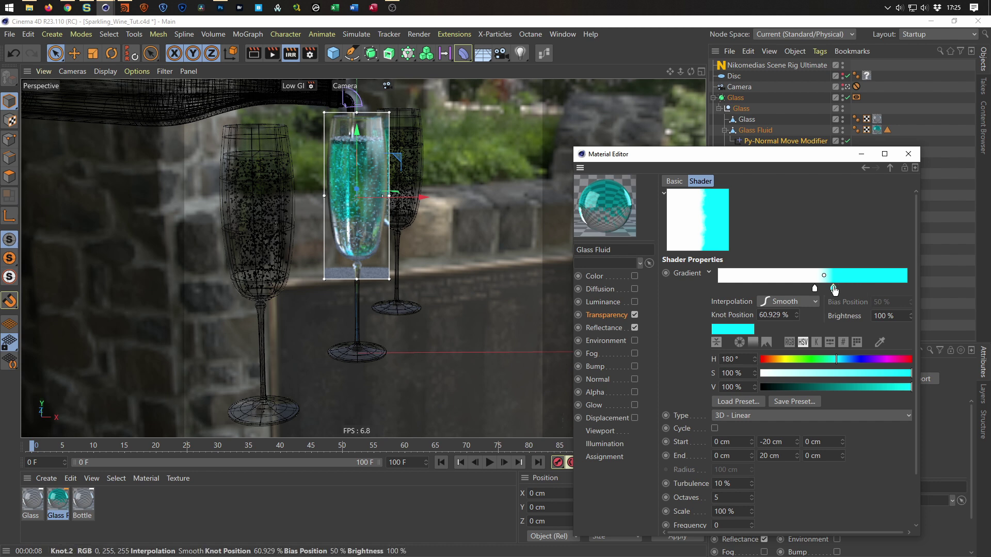
drag(832, 291, 830, 291)
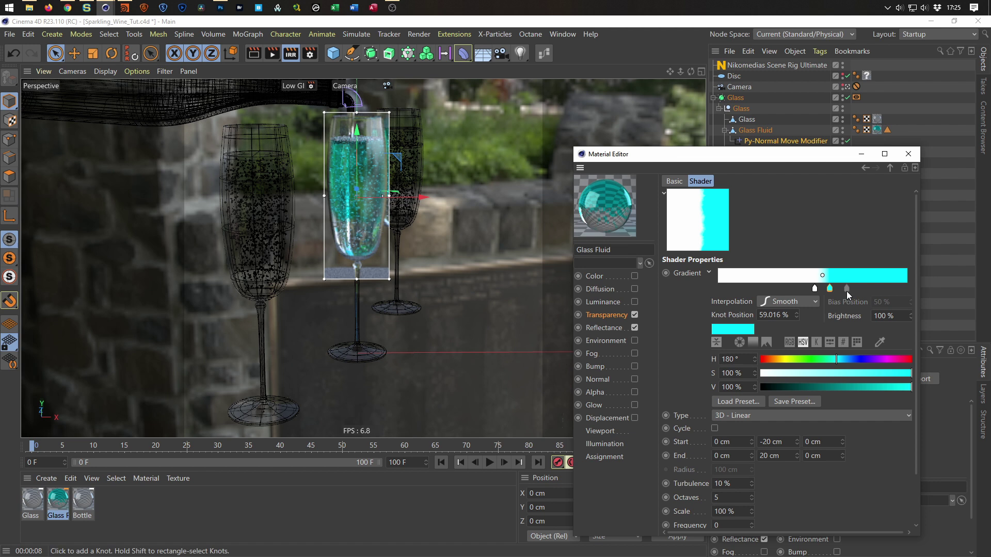
Select both gradient knots and shift them together slightly toward the white end
shift+drag(837, 285, 807, 295)
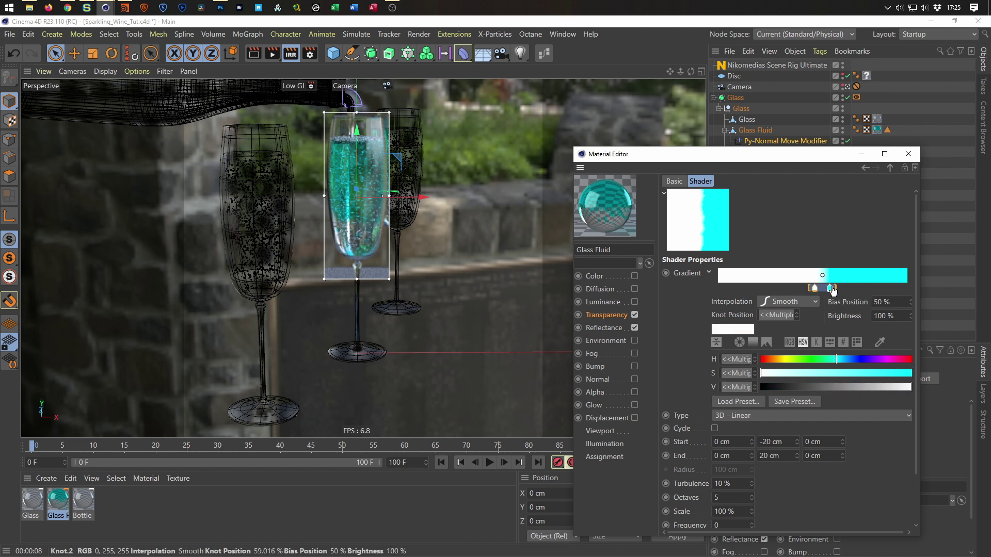
drag(830, 291, 828, 291)
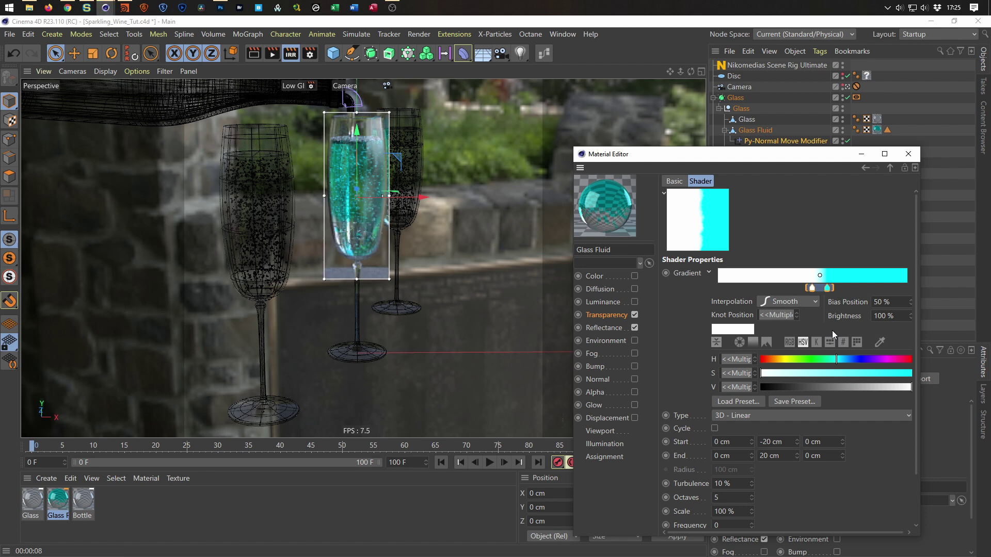
drag(827, 288, 827, 290)
Set the gradient's Turbulence to 0% and shift both knots together to just before the gradient's midpoint
double_click(725, 484)
text(0)
key(Return)
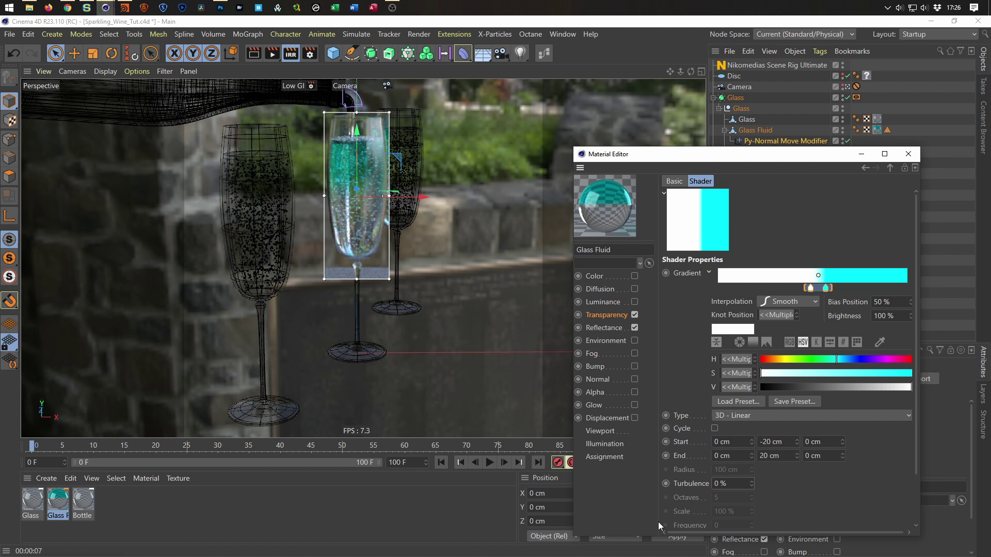
drag(826, 289, 814, 293)
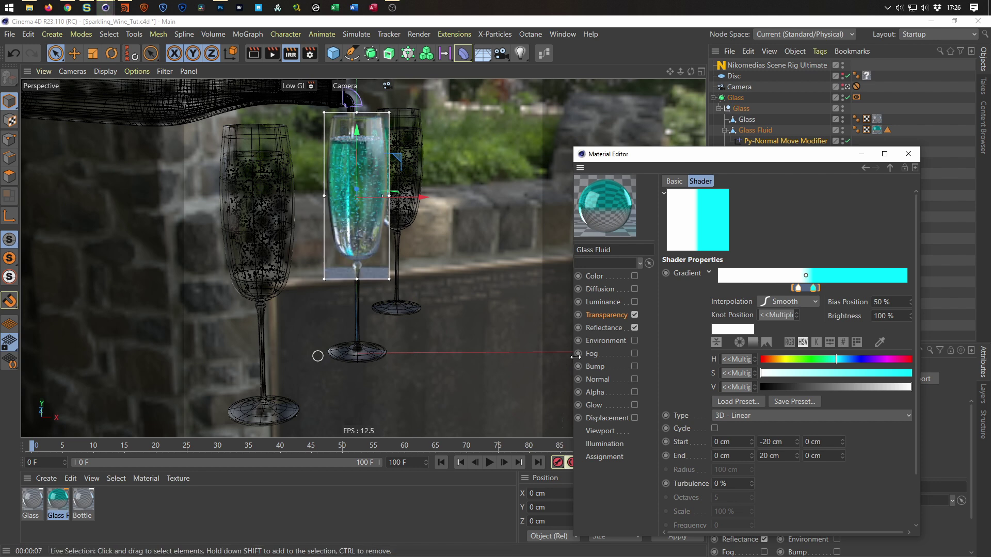
drag(814, 288, 810, 291)
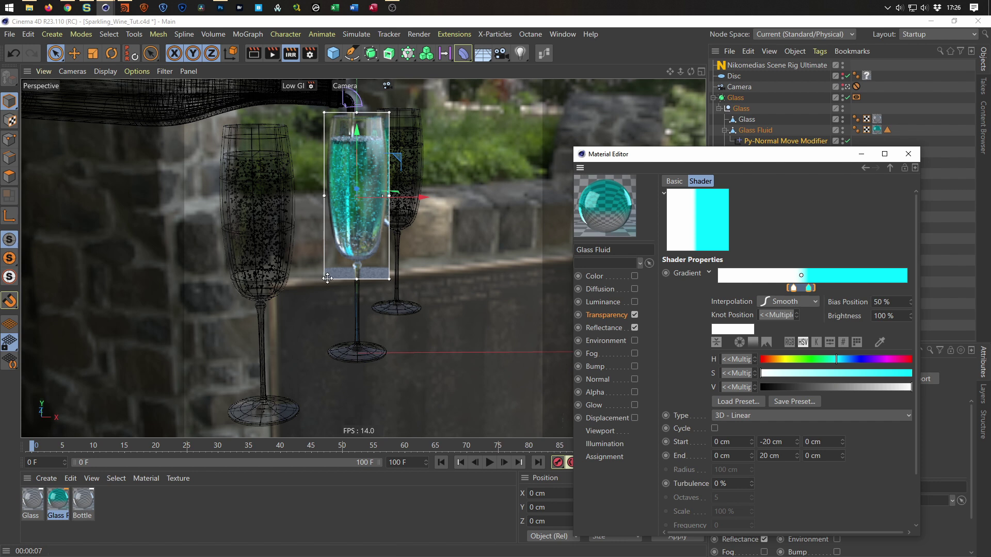
Reshape the interactive render region into a wide strip covering the pouring stream and the rims of the two nearest glasses
click(306, 250)
drag(306, 250, 190, 157)
drag(288, 112, 288, 79)
drag(287, 156, 287, 137)
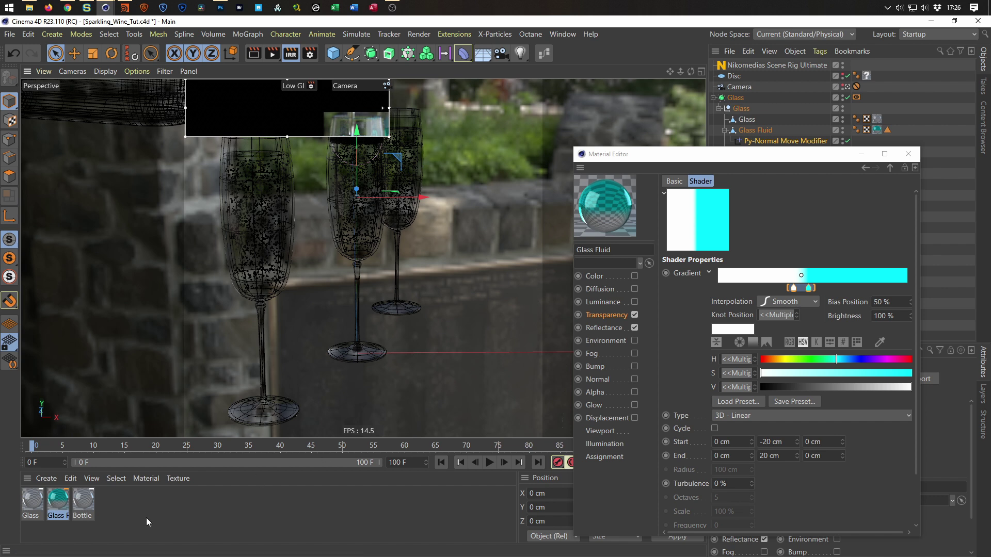
Set the Bottle Fluid material's transparency colour to cyan with H 180° and S 100%
click(88, 499)
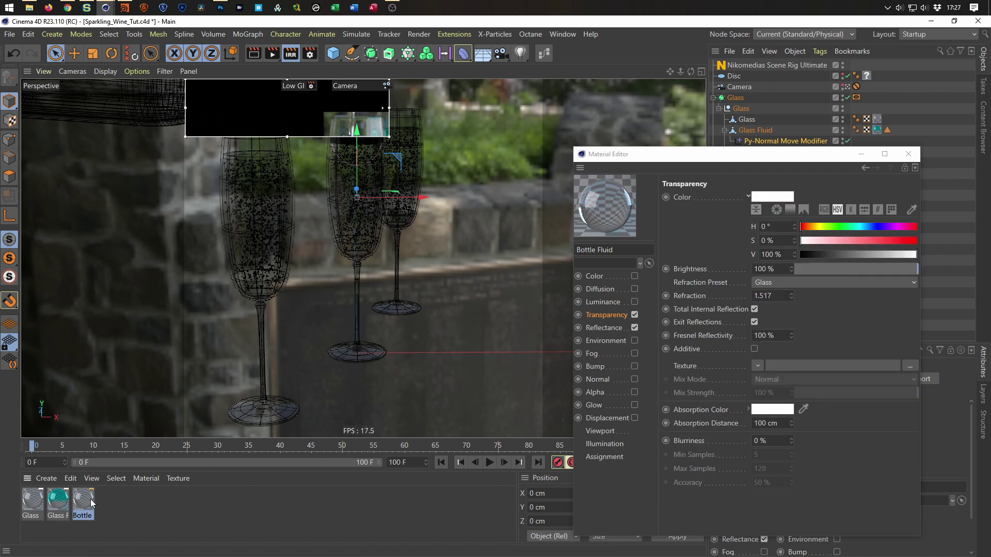
click(611, 312)
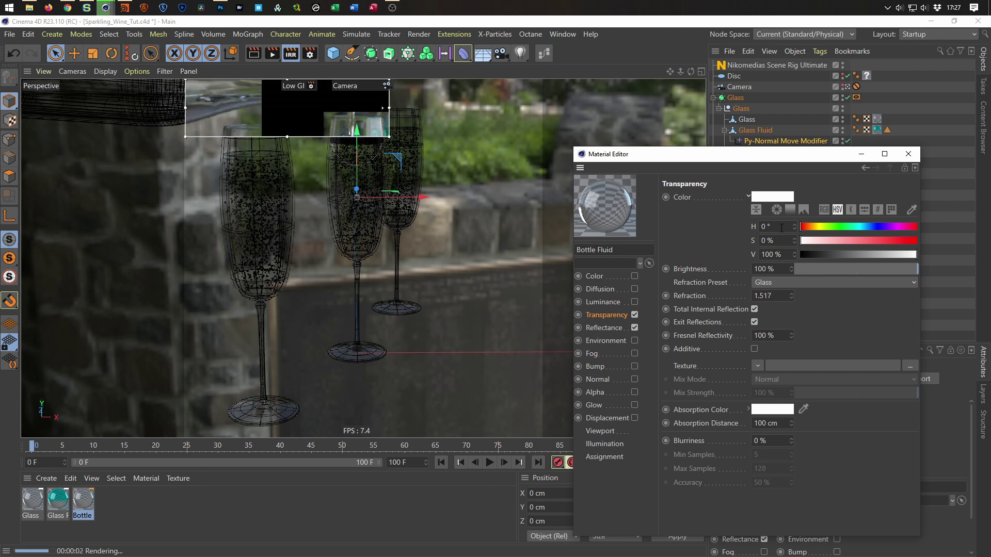
text(180)
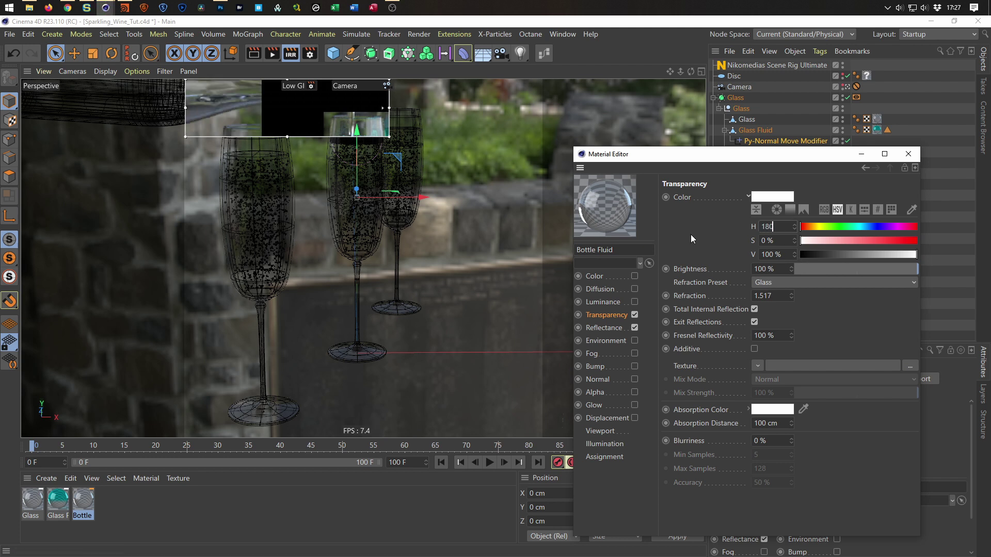
key(Tab)
text(0)
key(BackSpace)
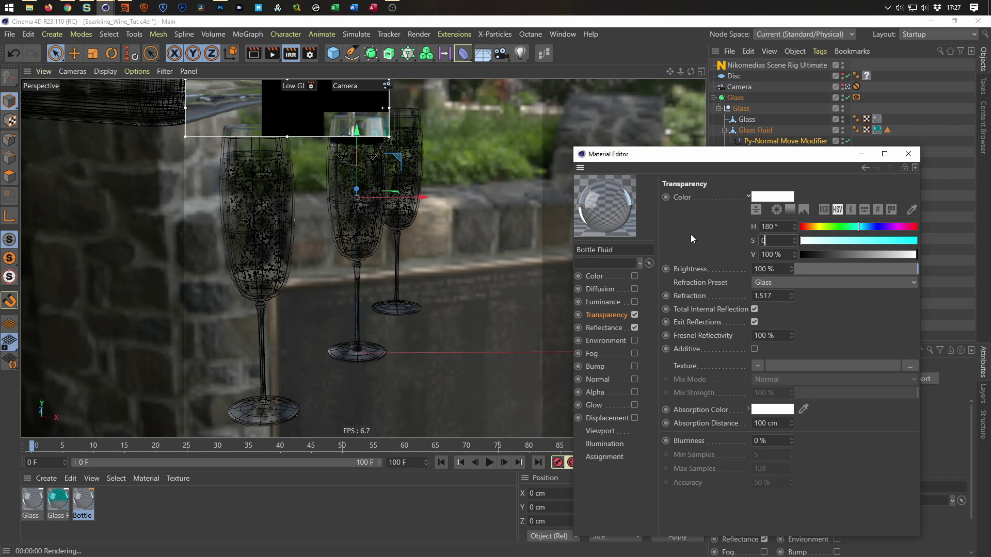
text(100)
key(Return)
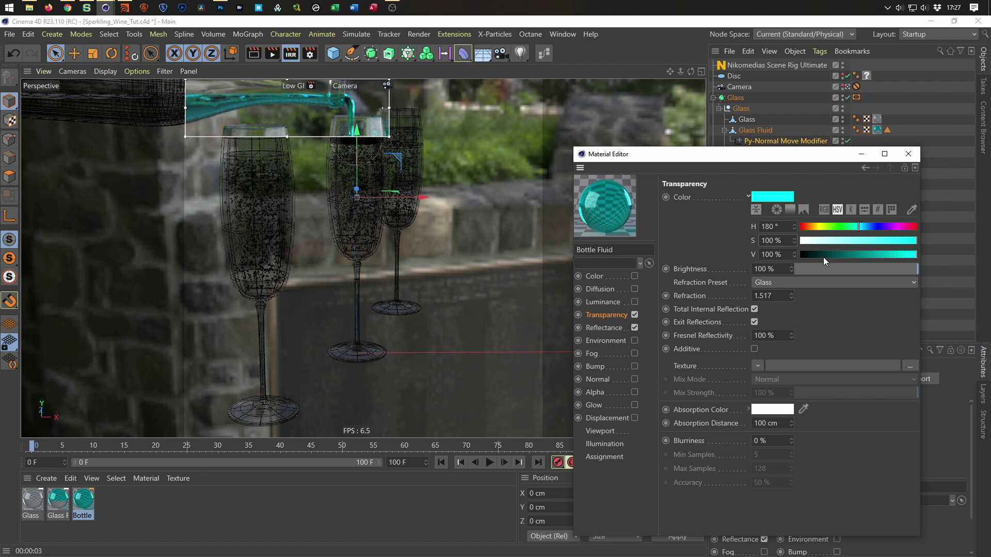
Reset the transparency colour's saturation to 0% and set the absorption colour to cyan with H 180° and S 100%
drag(827, 241, 798, 242)
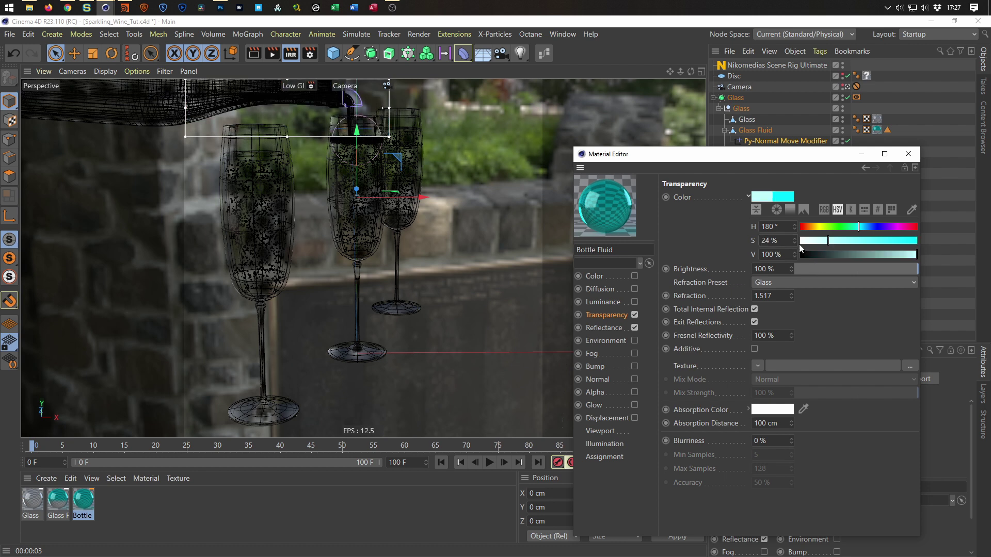
click(749, 410)
click(766, 439)
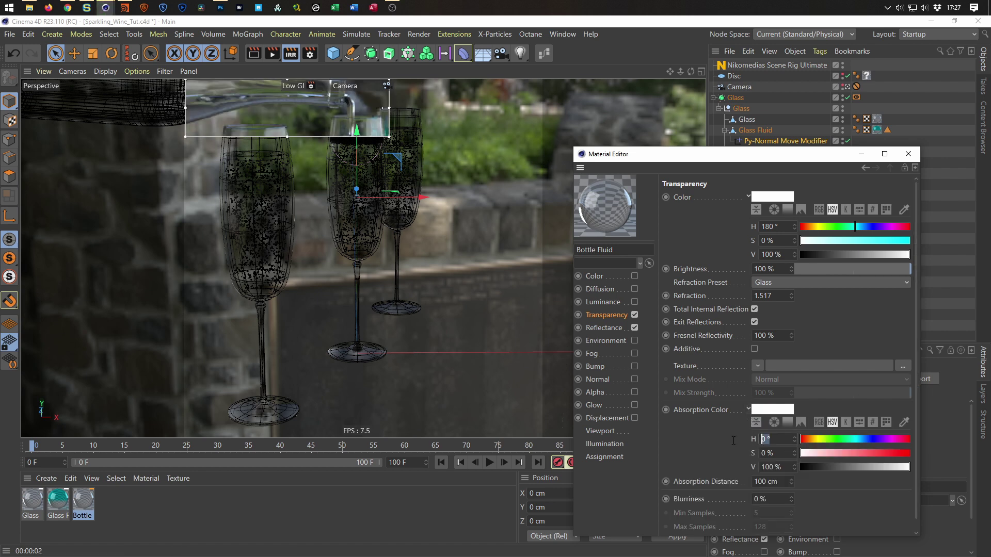
text(180)
key(Tab)
key(Return)
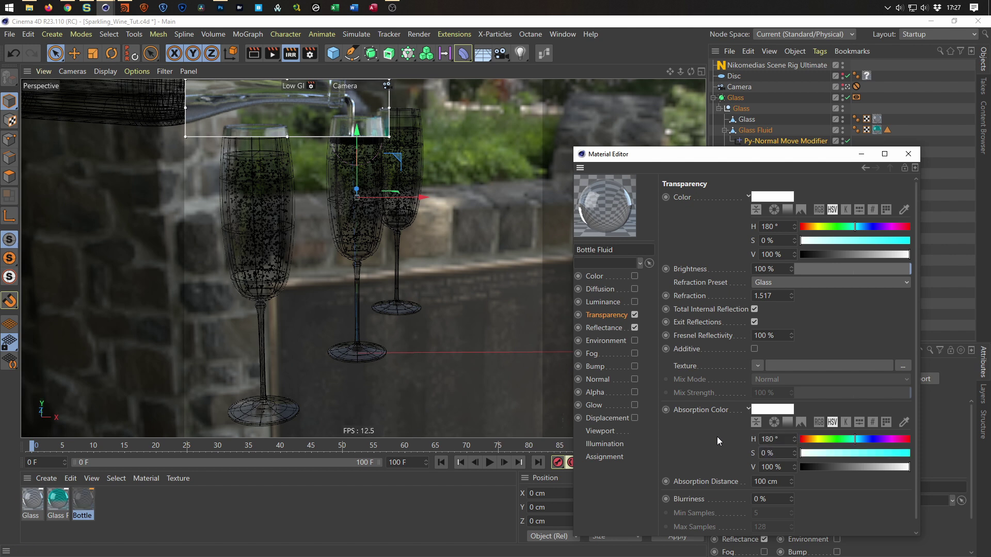
double_click(775, 453)
text(100)
key(Return)
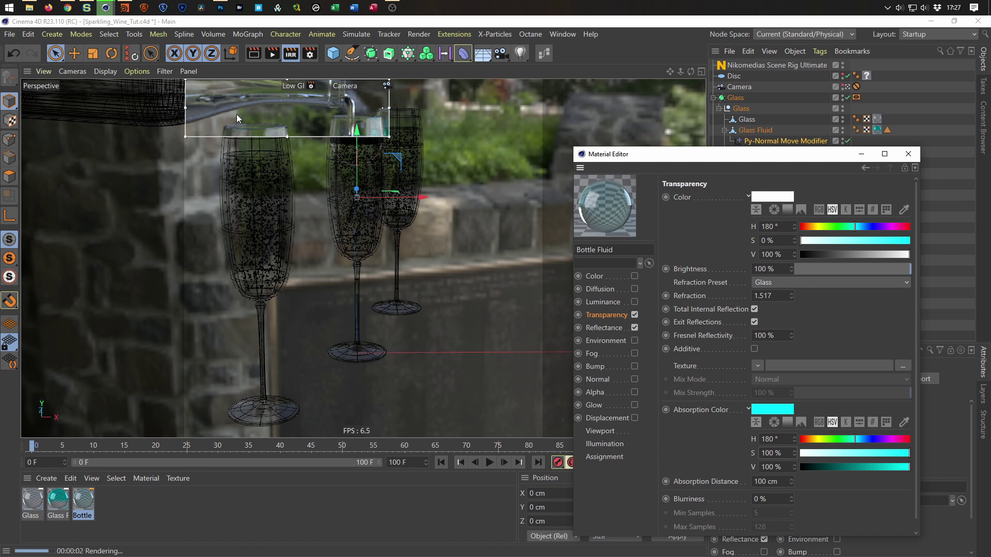
Lower the absorption distance to 2 cm and then 1 cm, and extend the render region down over the fluid in the glasses
double_click(774, 482)
text(2)
key(Return)
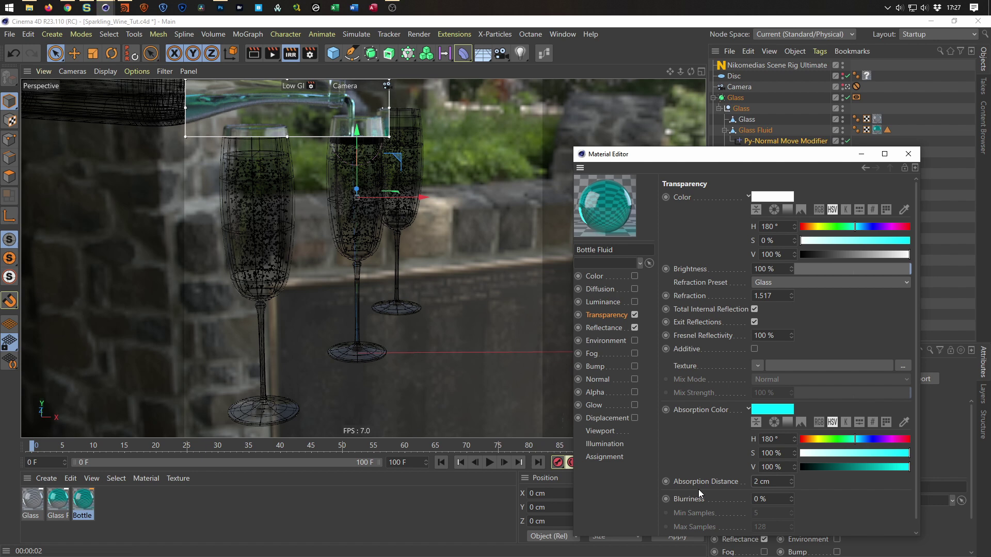
click(790, 485)
drag(287, 136, 287, 206)
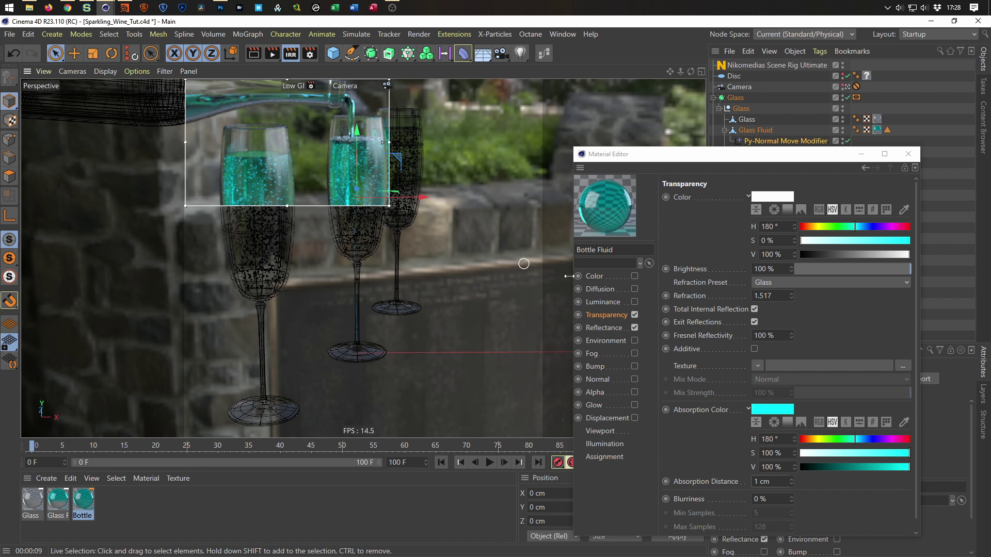
Try Bottle Fluid absorption distances of 5 cm and 4 cm before settling on 3 cm
click(756, 481)
text(5)
key(Return)
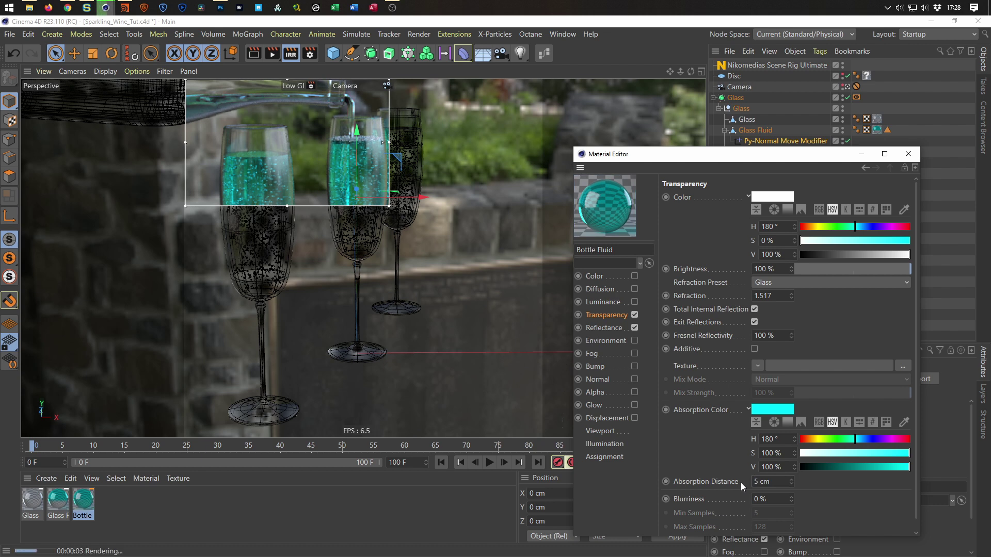
drag(771, 482, 724, 485)
text(4)
key(Return)
click(772, 481)
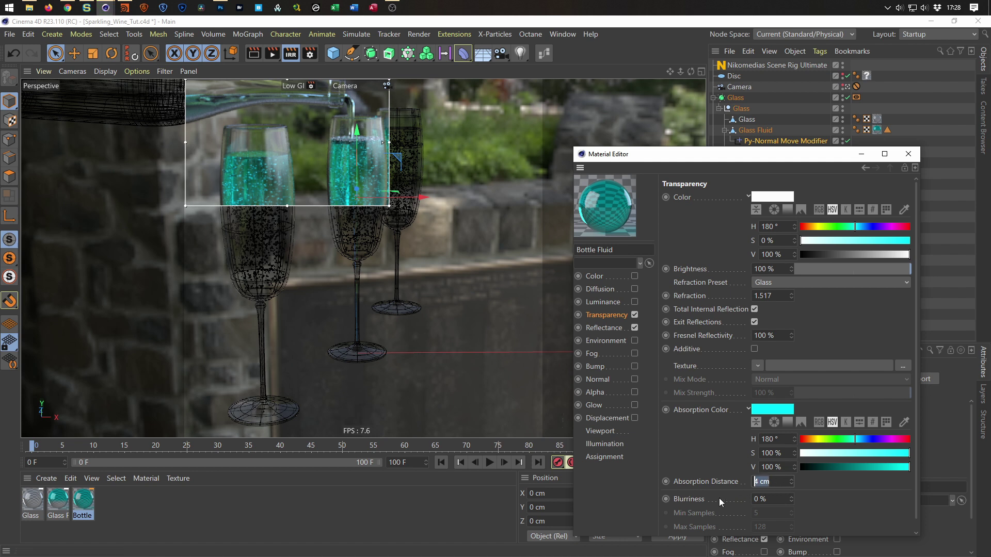
text(3)
key(Return)
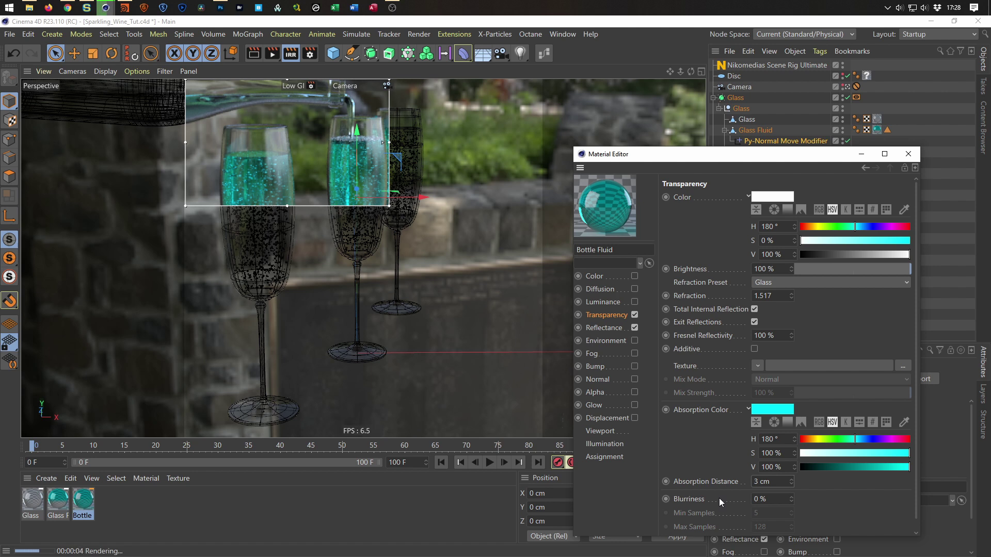
Enable Bump on the Bottle Fluid material and load a Noise shader as its texture
click(634, 366)
click(716, 228)
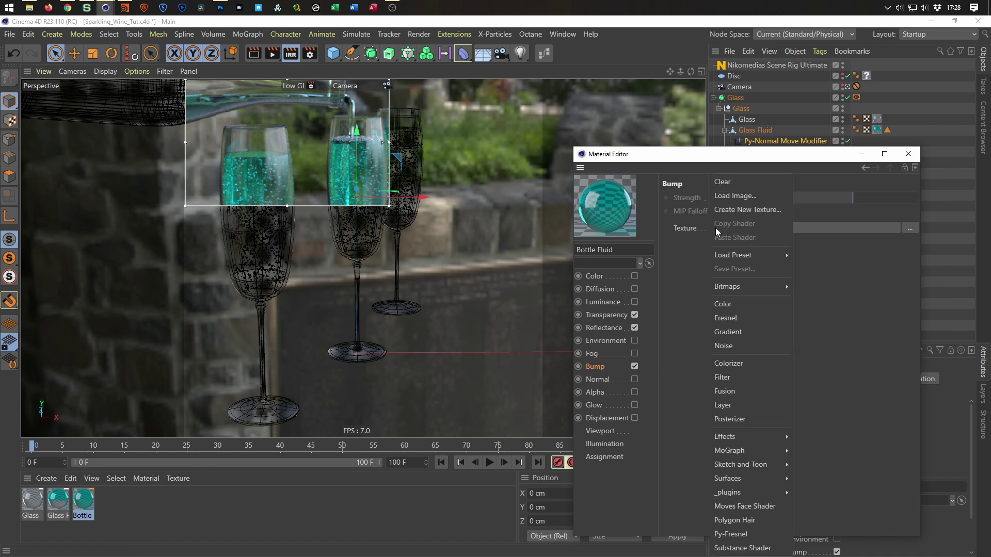
click(727, 347)
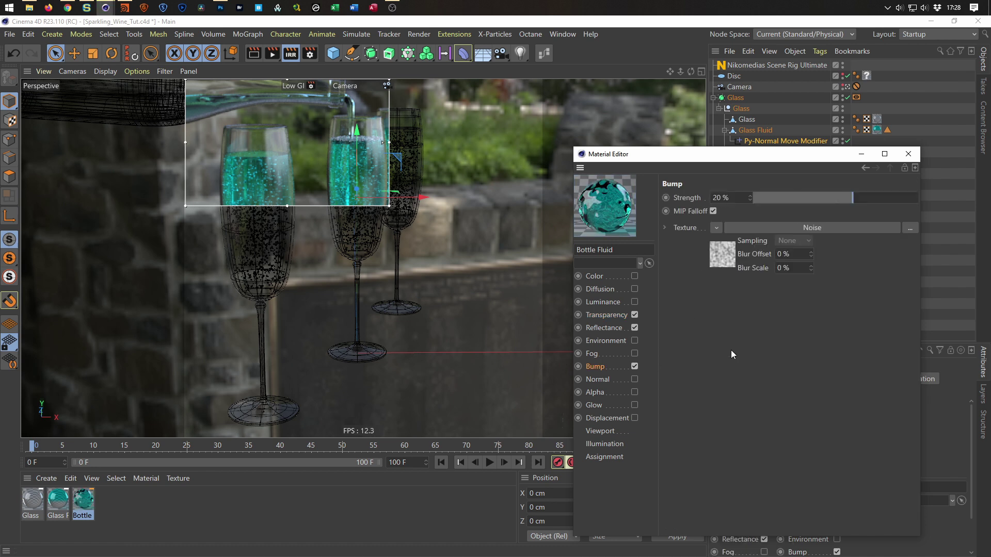
Change the bump shader's noise type to Gaseous with a Global Scale of 300%, and close the material editor
click(718, 251)
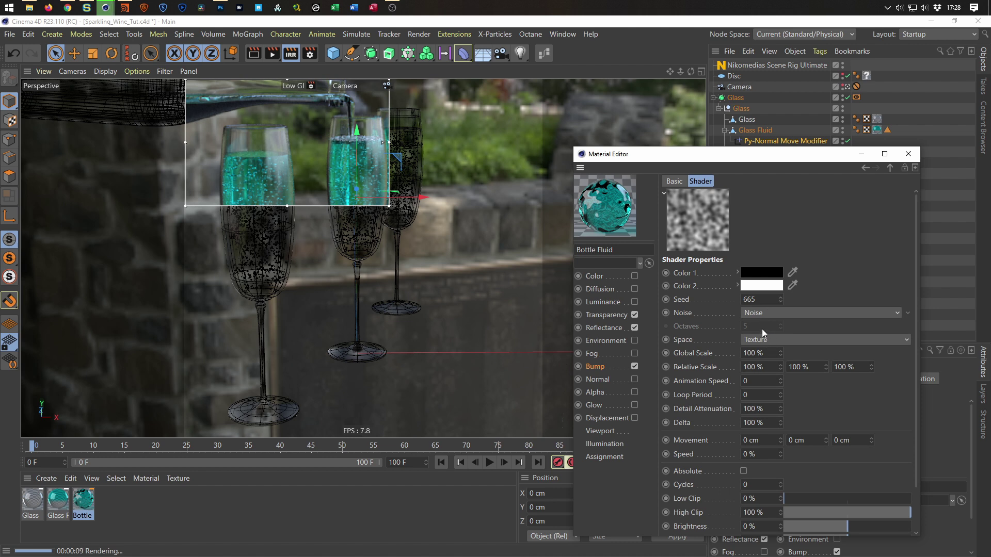
click(765, 311)
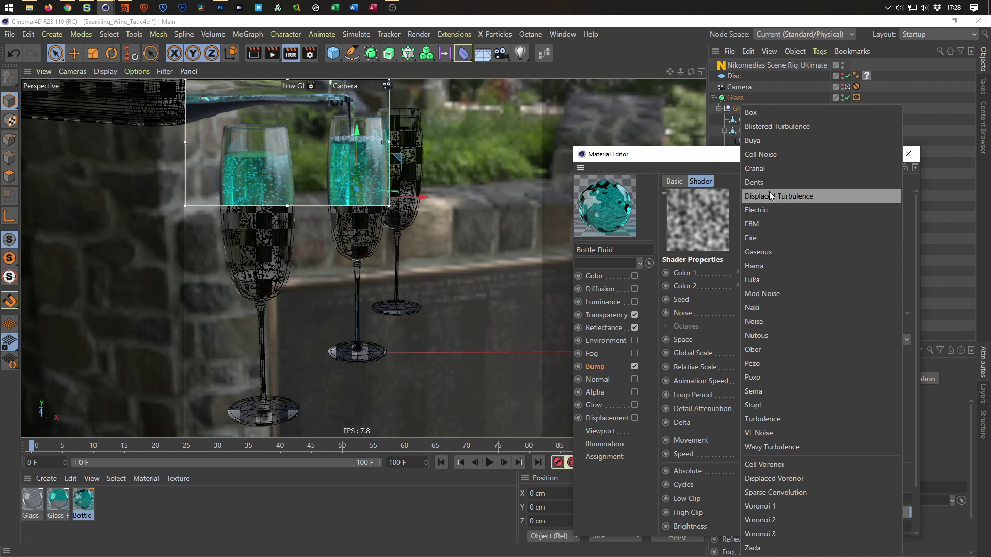
click(766, 253)
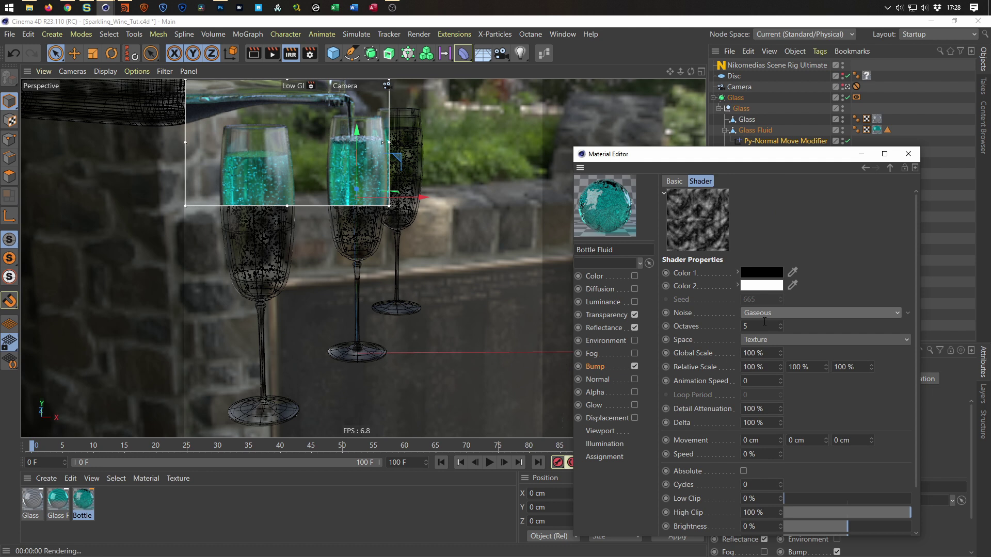
double_click(763, 353)
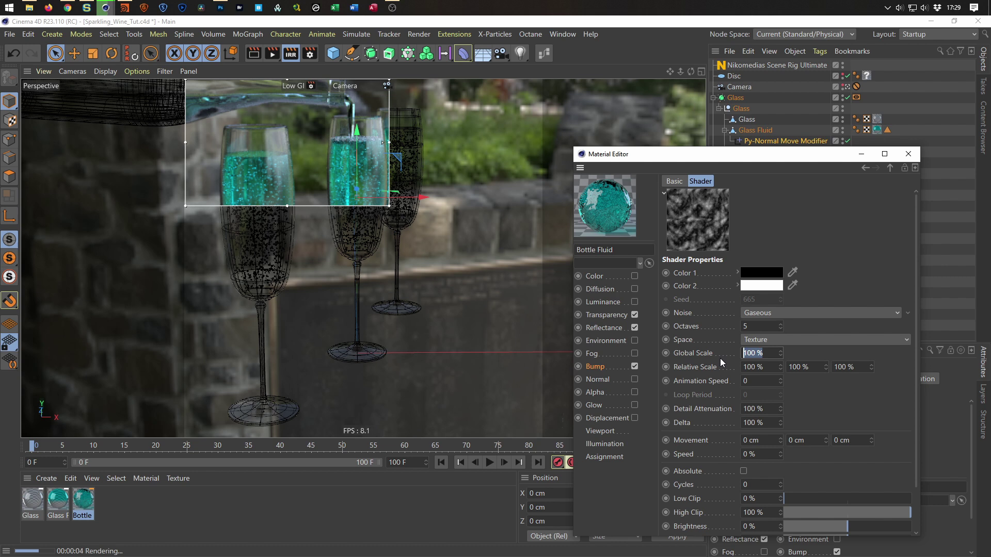
text(300)
key(Return)
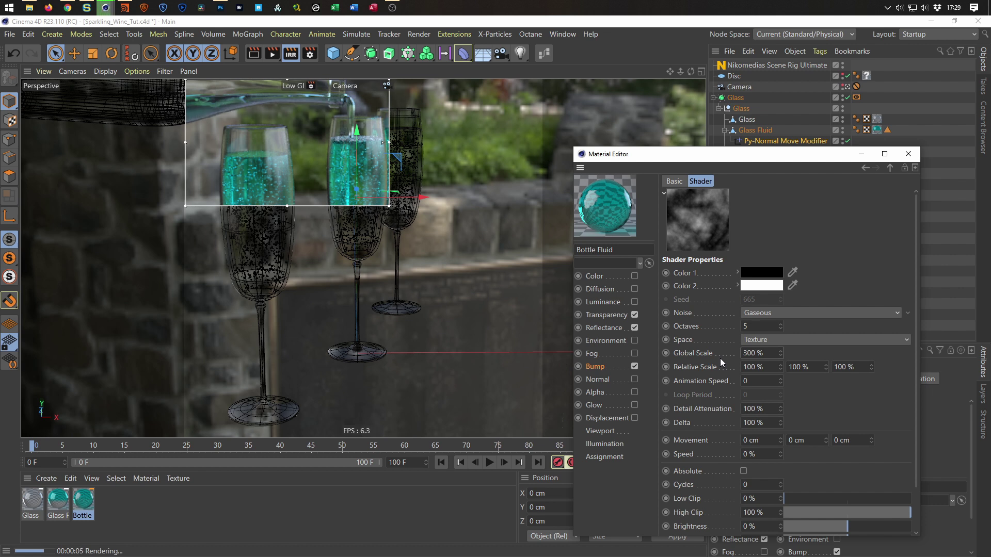
click(909, 154)
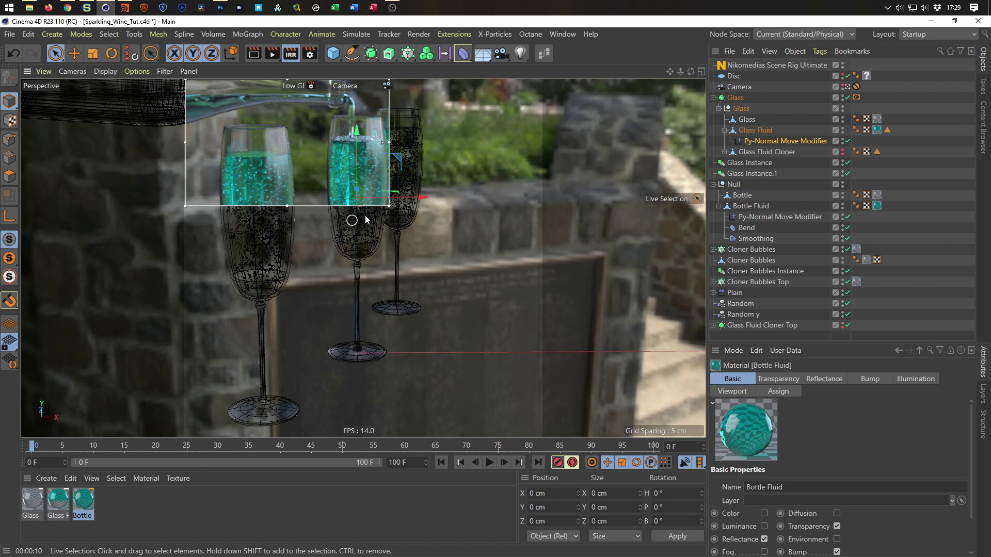
Extend the render region down to the left glass's base and enable Additive in the Glass material's transparency
drag(290, 207, 280, 400)
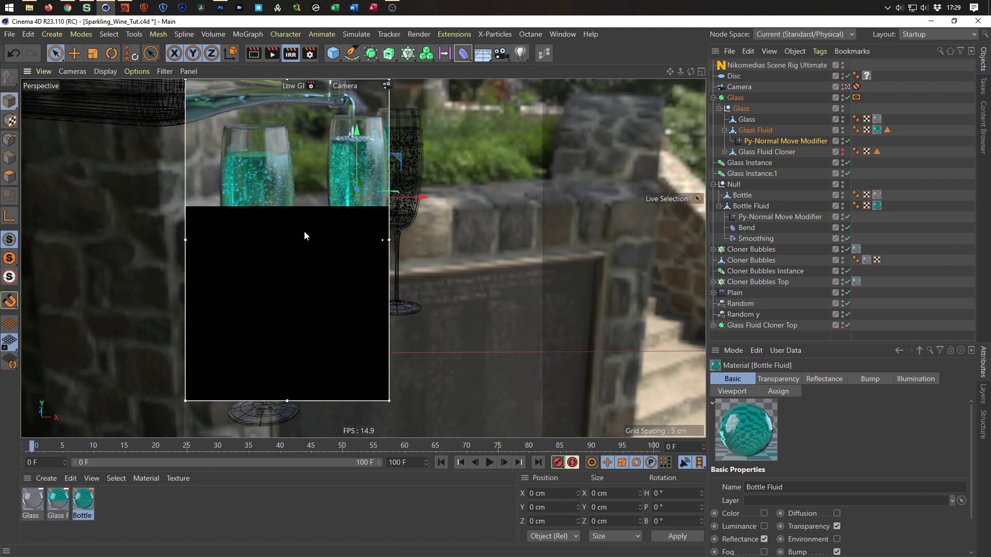
double_click(32, 499)
drag(321, 76, 647, 103)
click(531, 256)
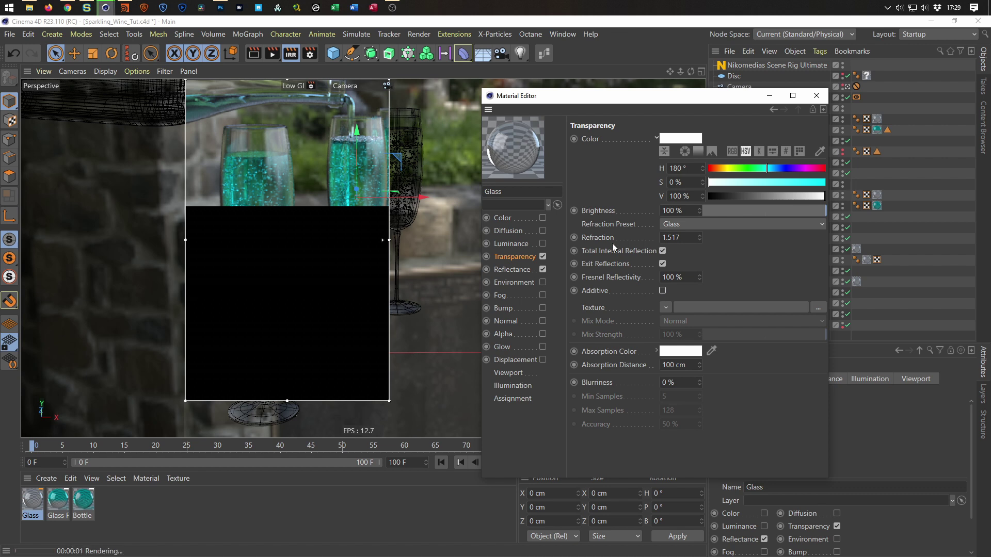
click(663, 291)
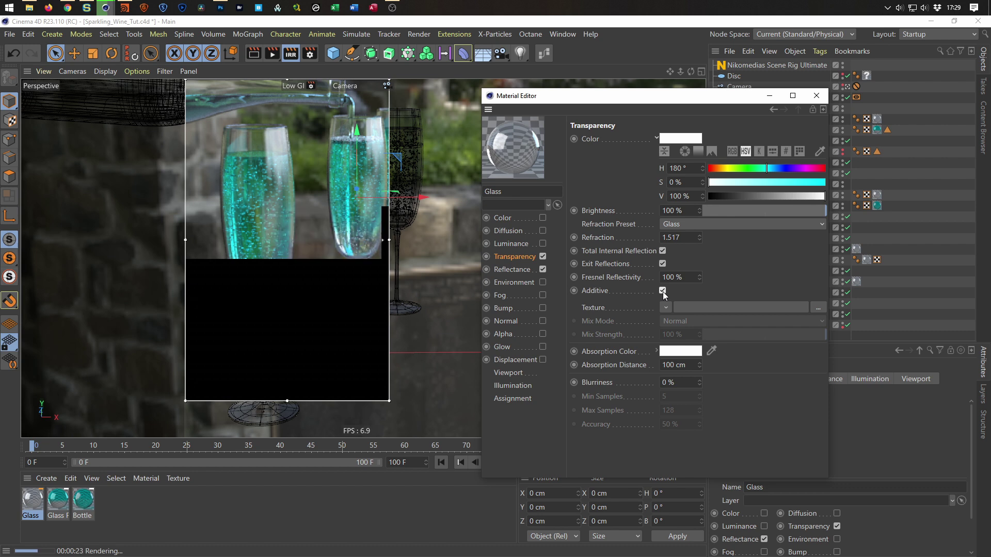
Disable Additive in the Glass material's transparency and set the Physical renderer's Sampling Subdivisions to 1.5
click(663, 291)
click(663, 292)
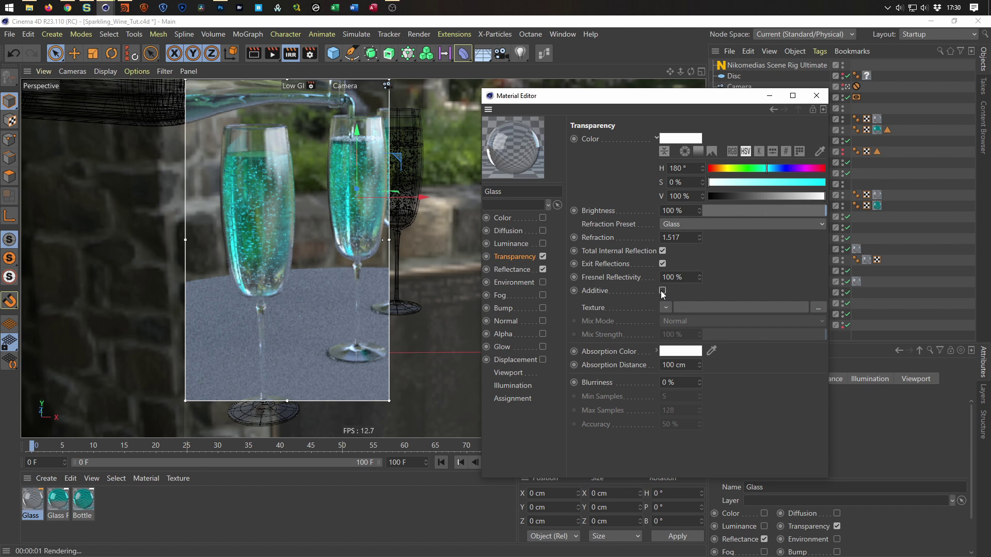
click(309, 54)
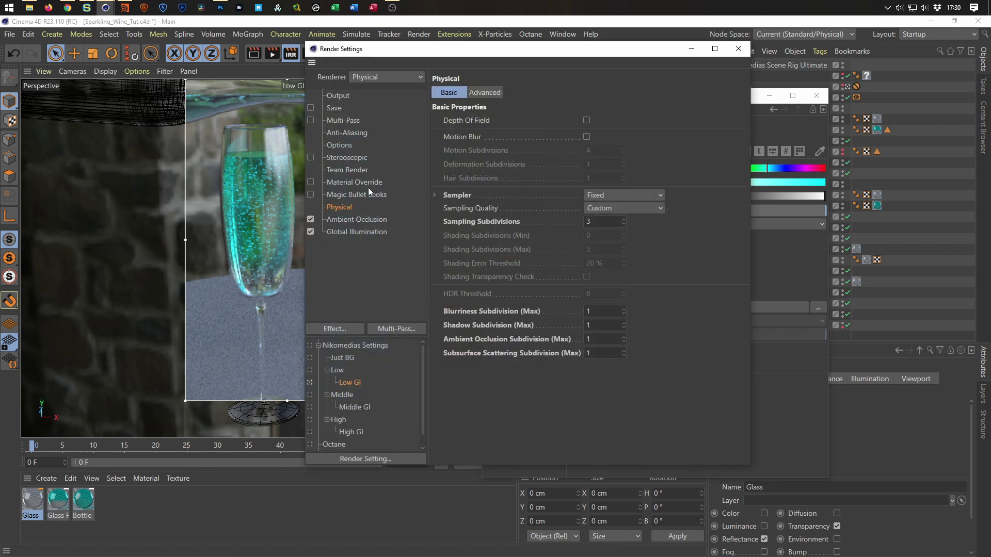
click(591, 222)
text(1.5)
key(Return)
click(742, 49)
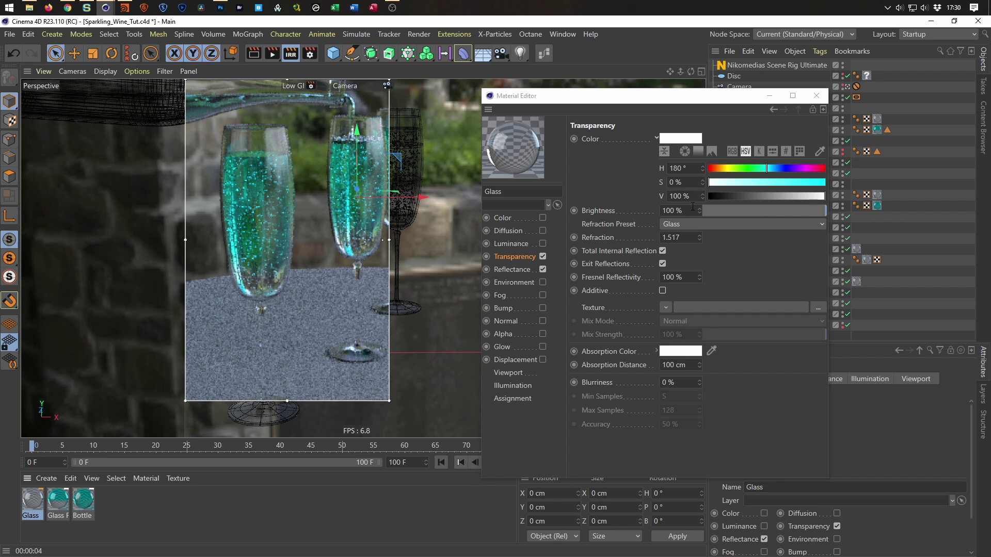
Switch Additive on and back off in the Glass material's transparency to compare the renders
click(663, 291)
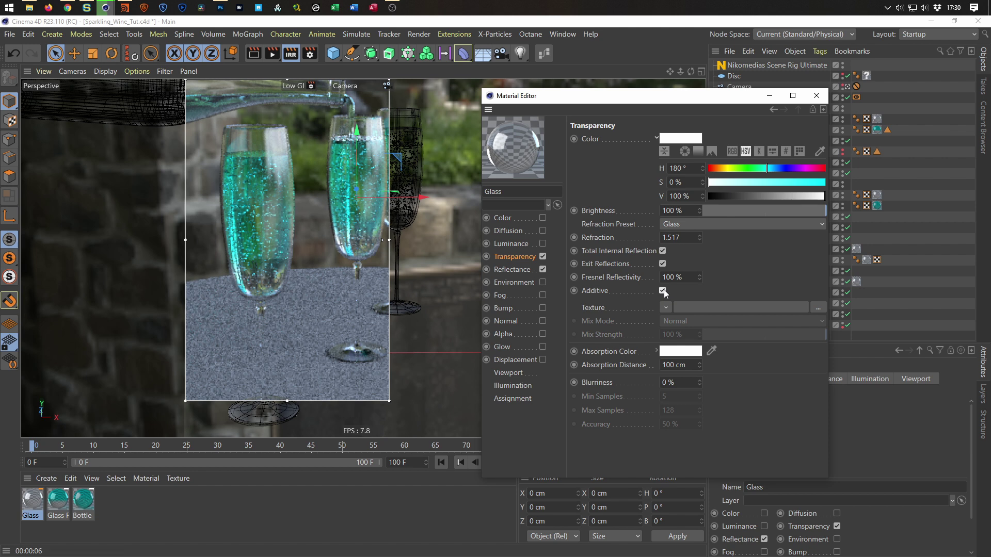
click(663, 291)
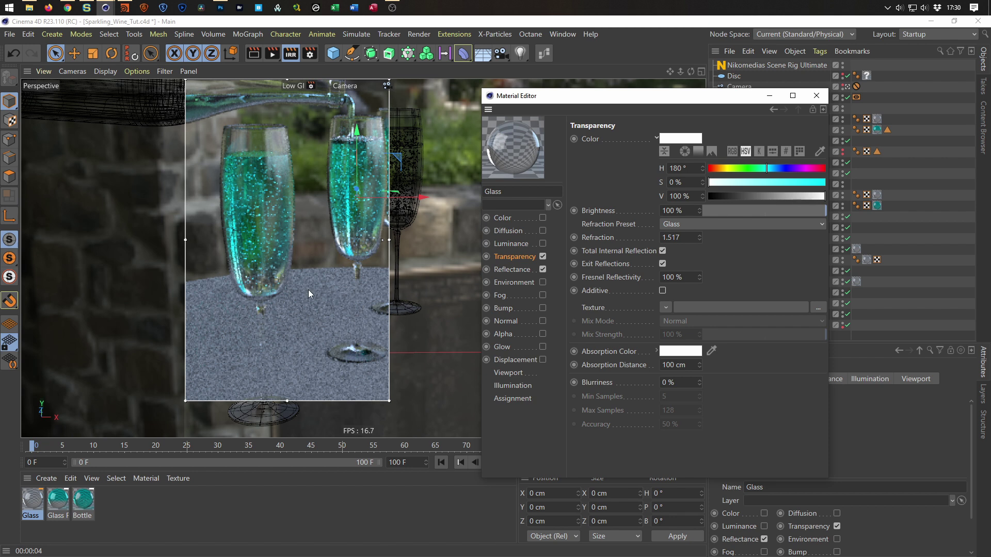
drag(661, 98, 795, 116)
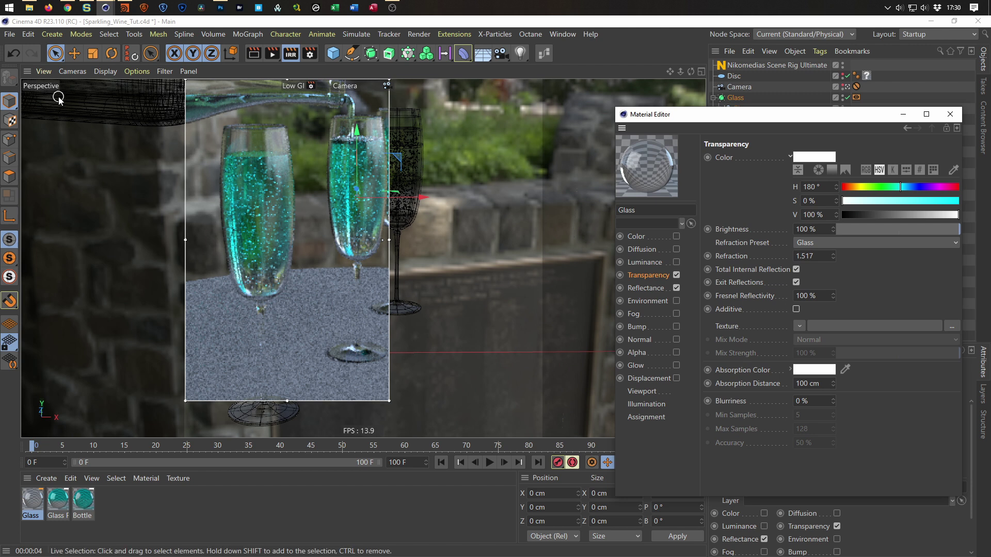
Add the Terrazzo_002 material from the Stone folder of the Nikomedia Textures (PR) presets and save the scene
key(shift+F8)
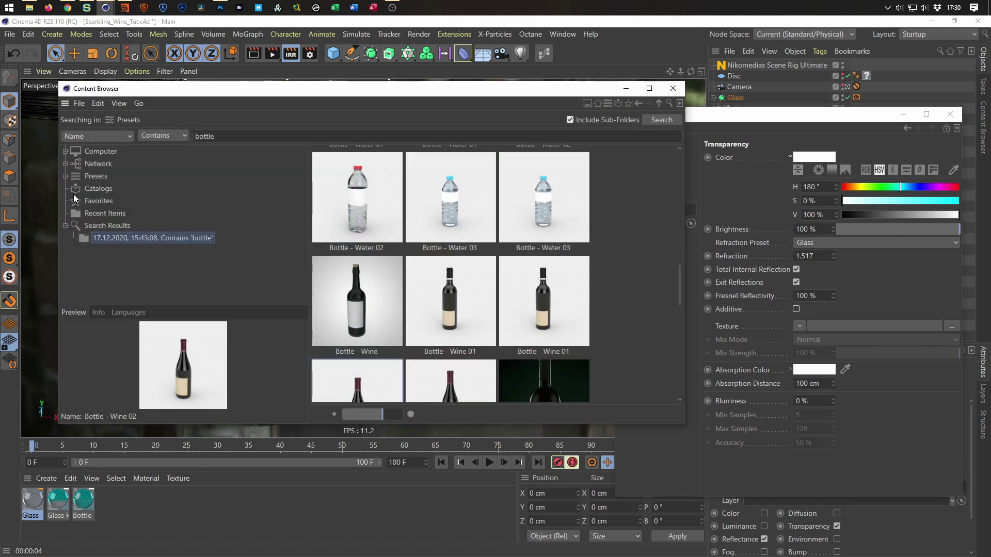
click(65, 176)
scroll(74, 209, down, 5)
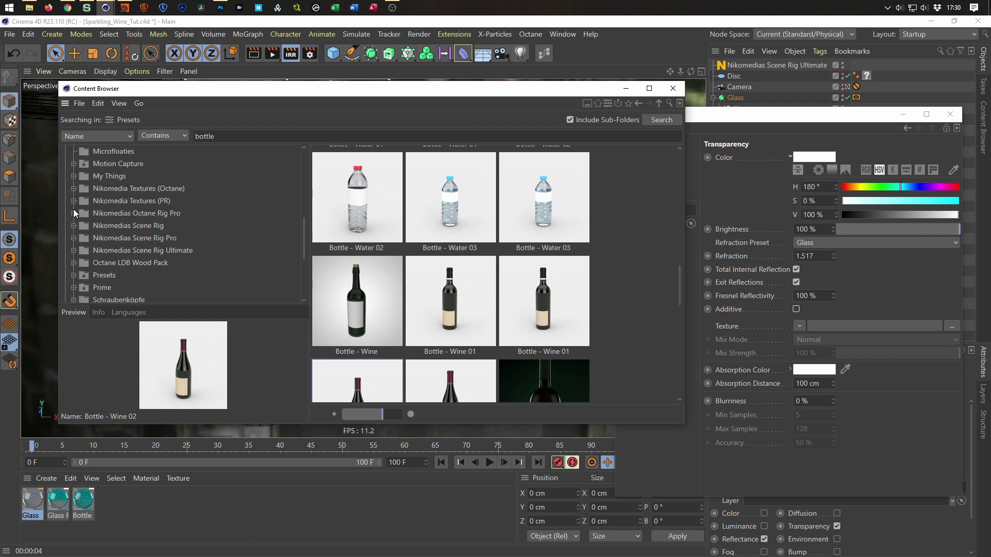
click(73, 201)
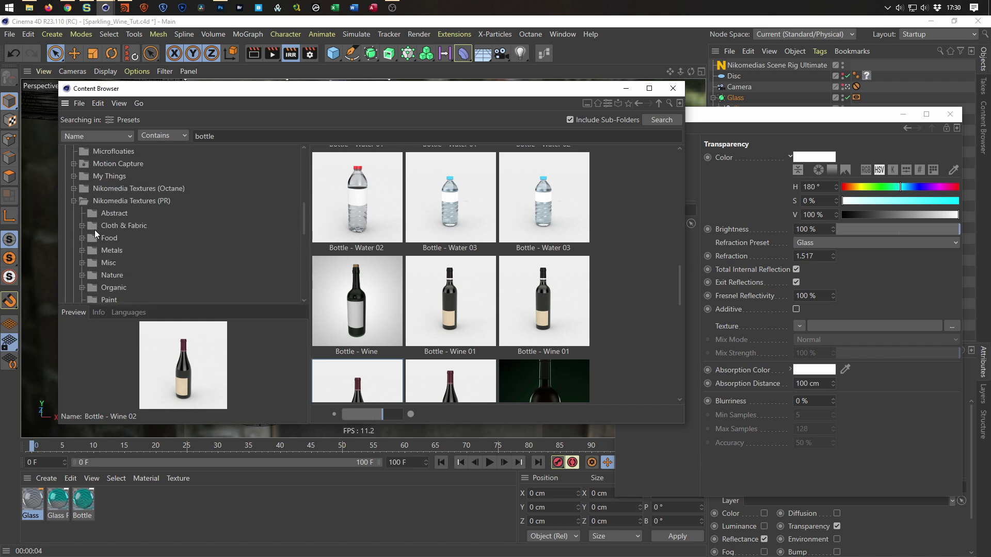
scroll(98, 238, down, 3)
click(109, 213)
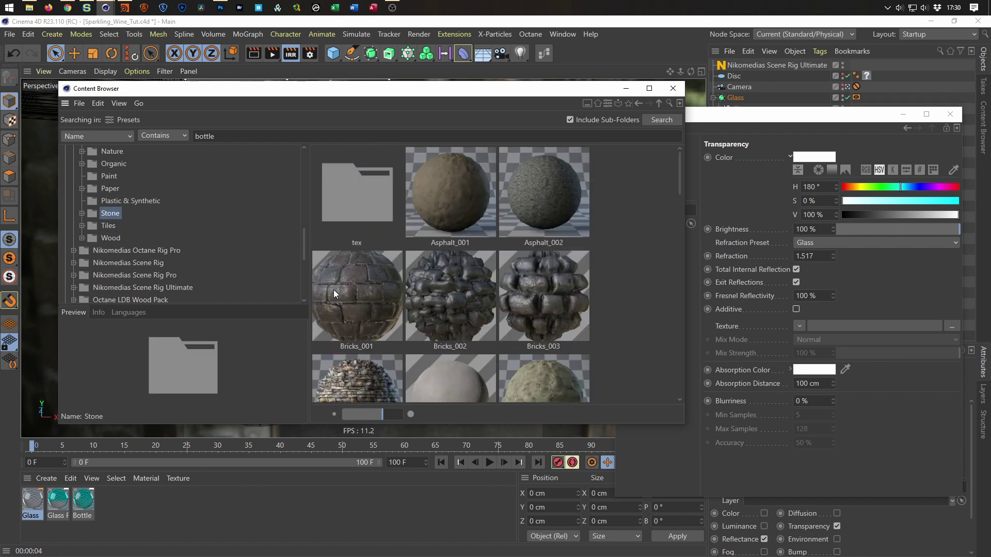
scroll(361, 287, down, 5)
scroll(420, 284, down, 5)
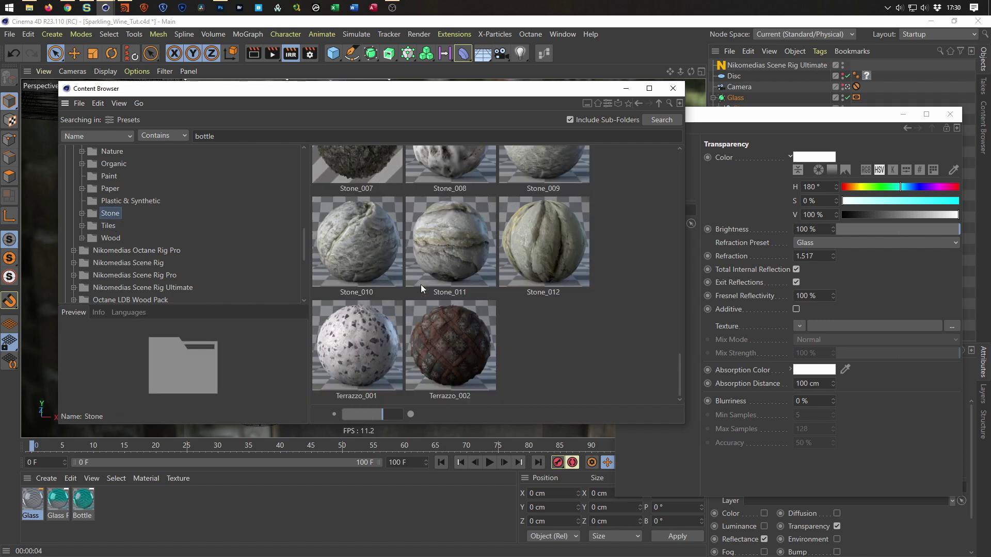
drag(484, 336, 230, 510)
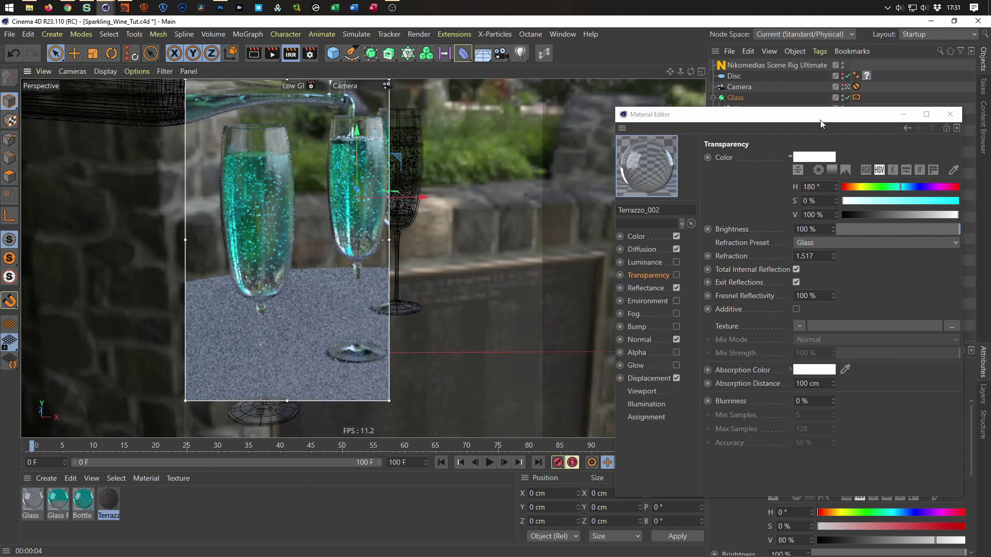
drag(819, 120, 761, 345)
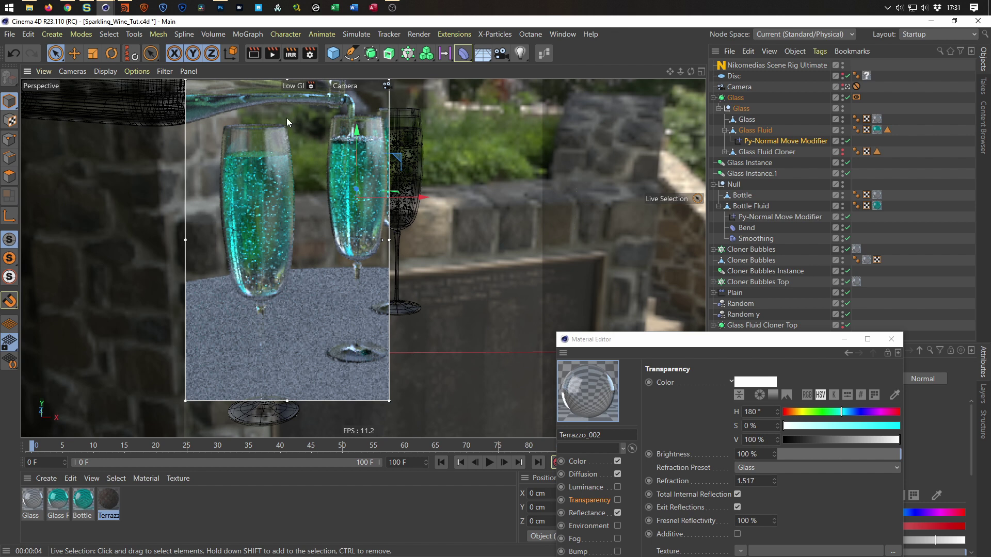
key(ctrl+s)
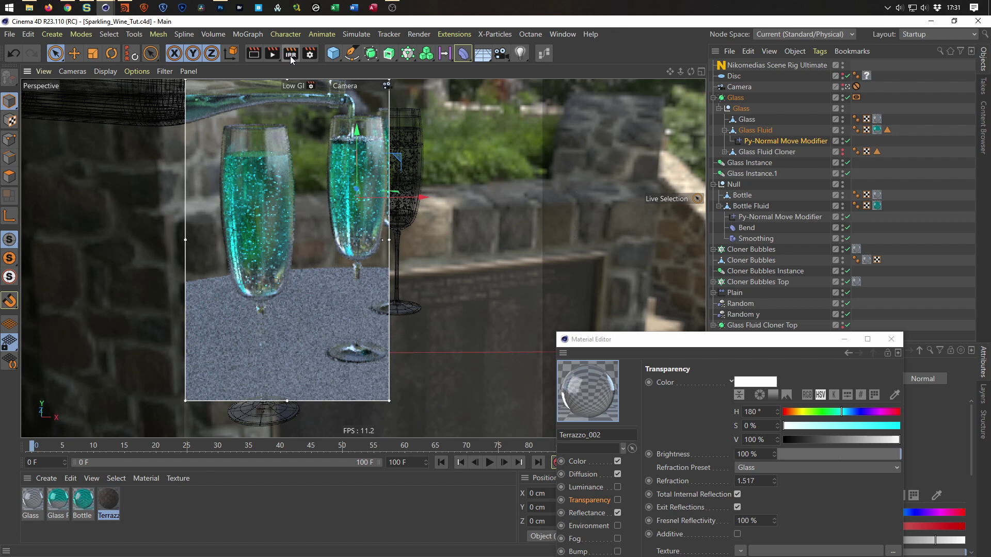
Rename the Disc object as Table and replace its material with Terrazzo_002
click(290, 53)
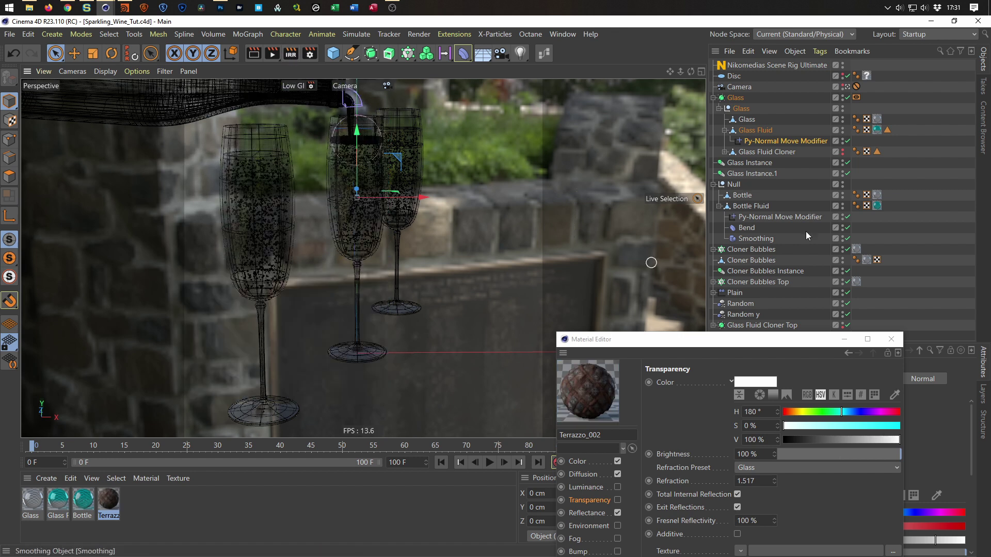
double_click(734, 76)
text(Table)
key(Return)
drag(101, 500, 867, 76)
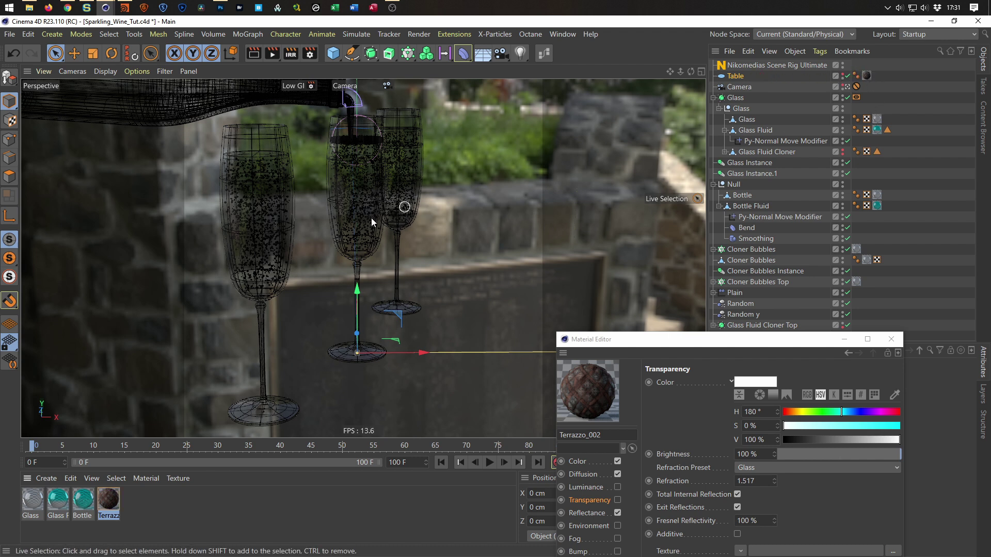
Restart the interactive render and extend its region to cover all three glasses and the foreground of the table
click(290, 53)
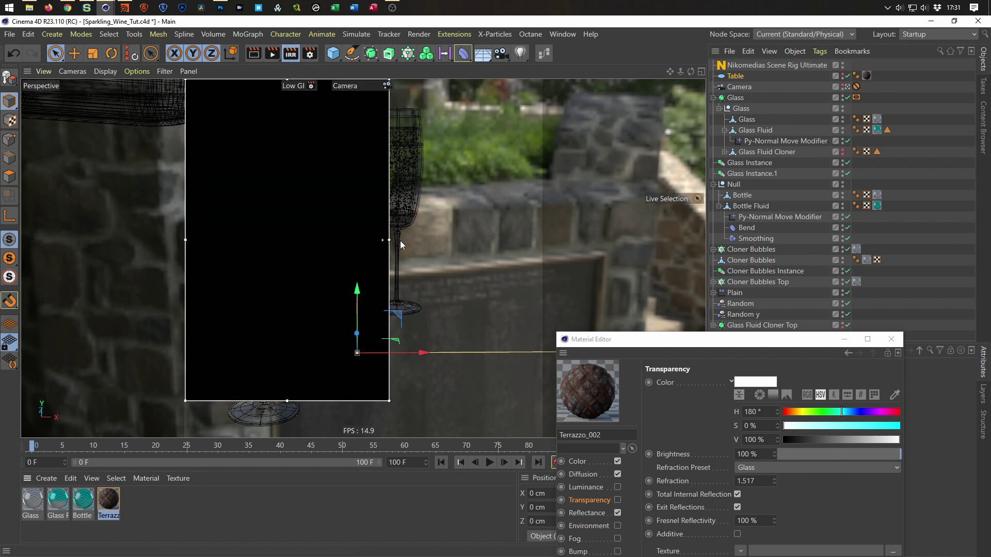
drag(382, 396, 539, 450)
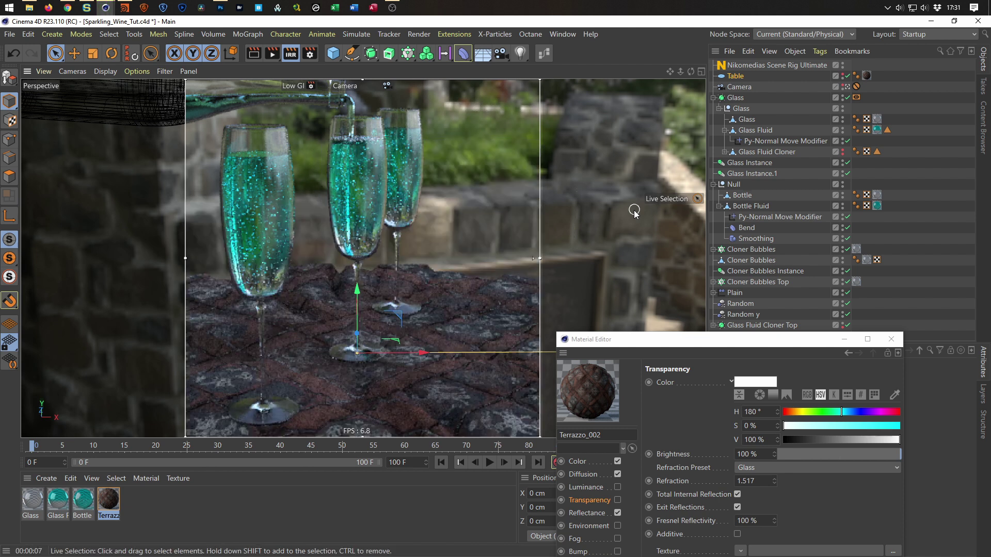
mouse_move(716, 340)
mouse_down()
mouse_move(740, 238)
mouse_move(711, 349)
mouse_move(720, 373)
mouse_move(729, 347)
mouse_up()
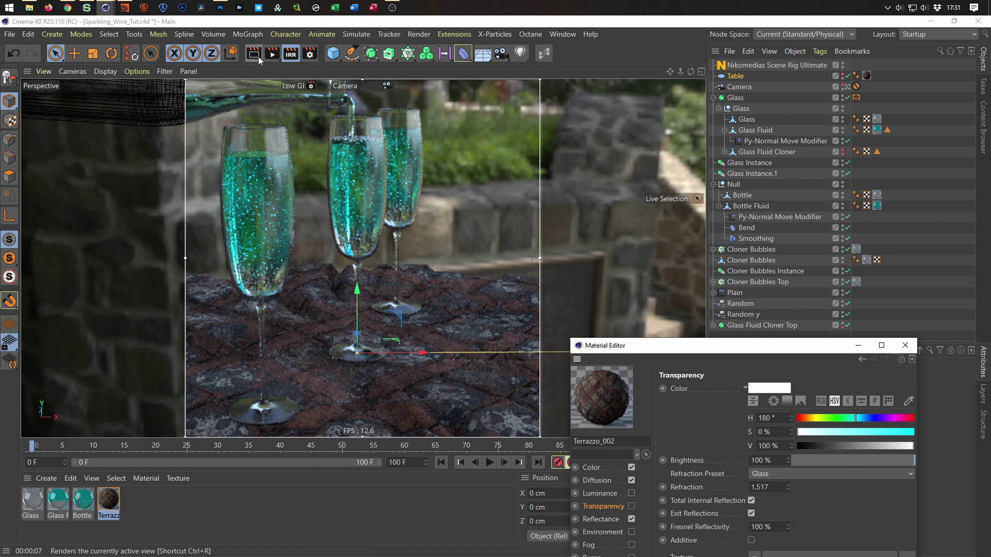
Stop the interactive render and make the Table visible in the viewport
click(291, 54)
click(842, 75)
click(842, 85)
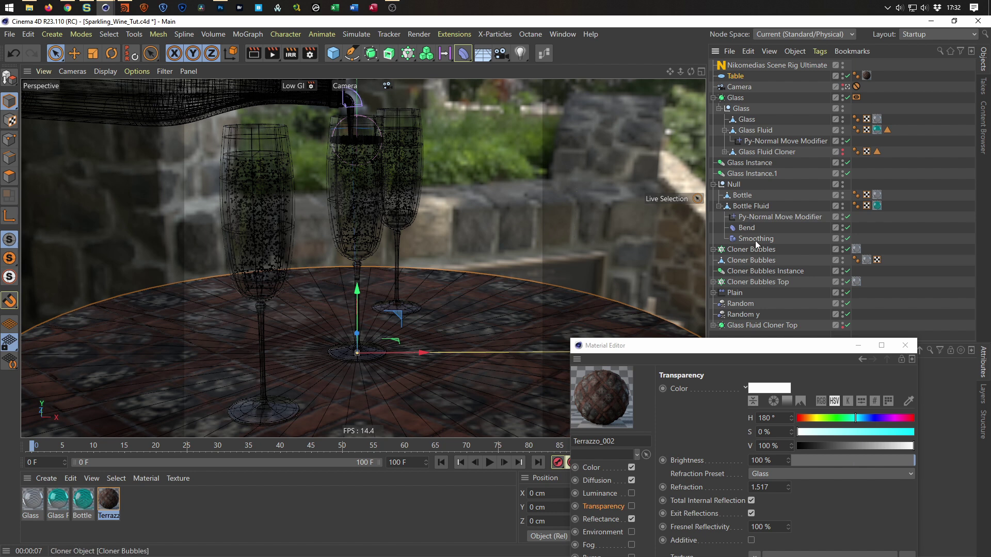
Set the Table disc to 75 disc segments and 281 rotation segments
drag(767, 345, 478, 436)
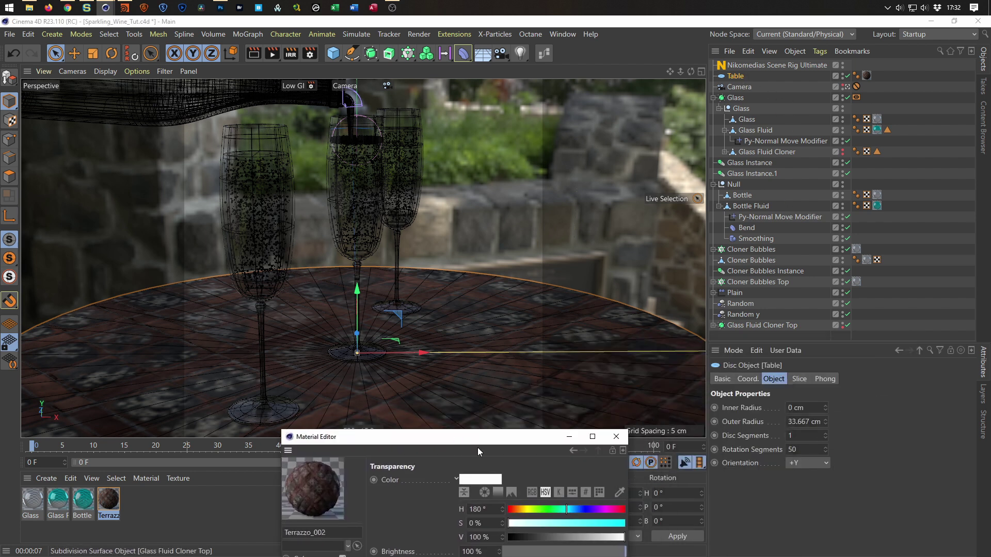
click(808, 438)
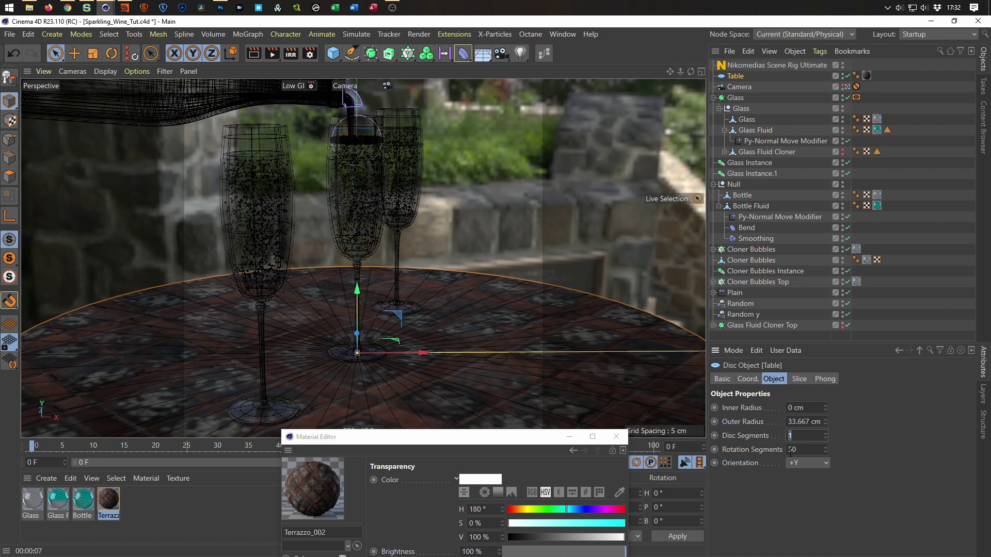
text(21)
key(Return)
drag(825, 435, 860, 436)
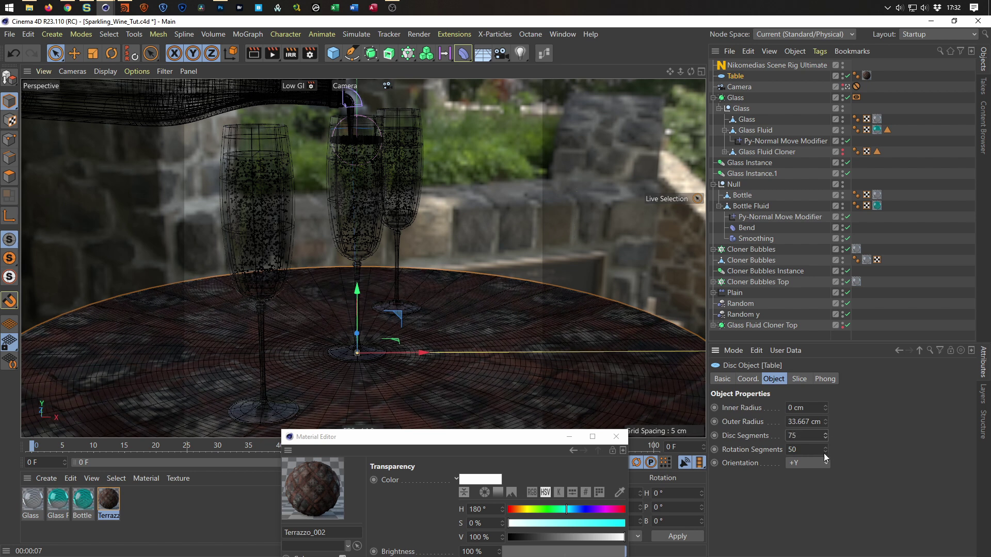
drag(825, 447, 862, 448)
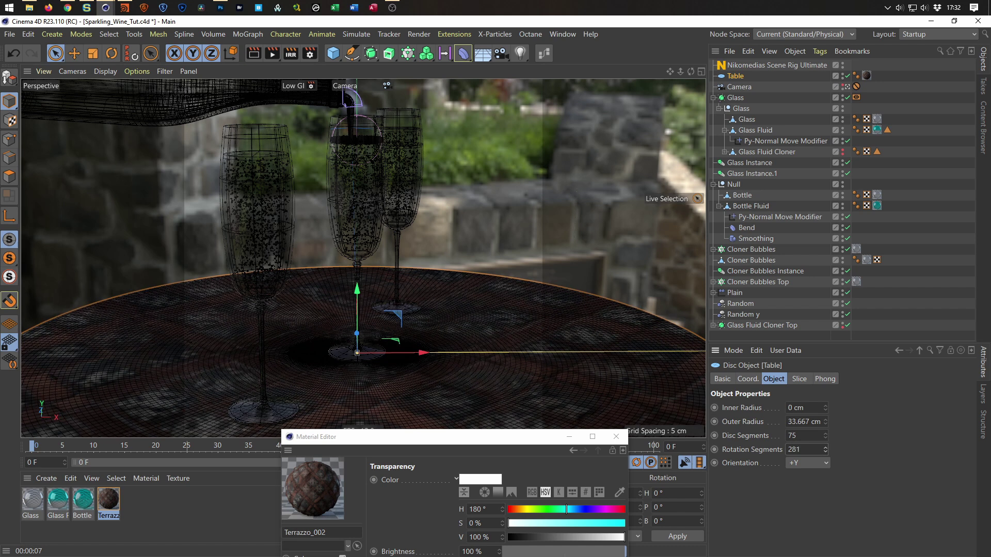
Hide the Table in the viewport only and restart the interactive render
drag(521, 437, 791, 312)
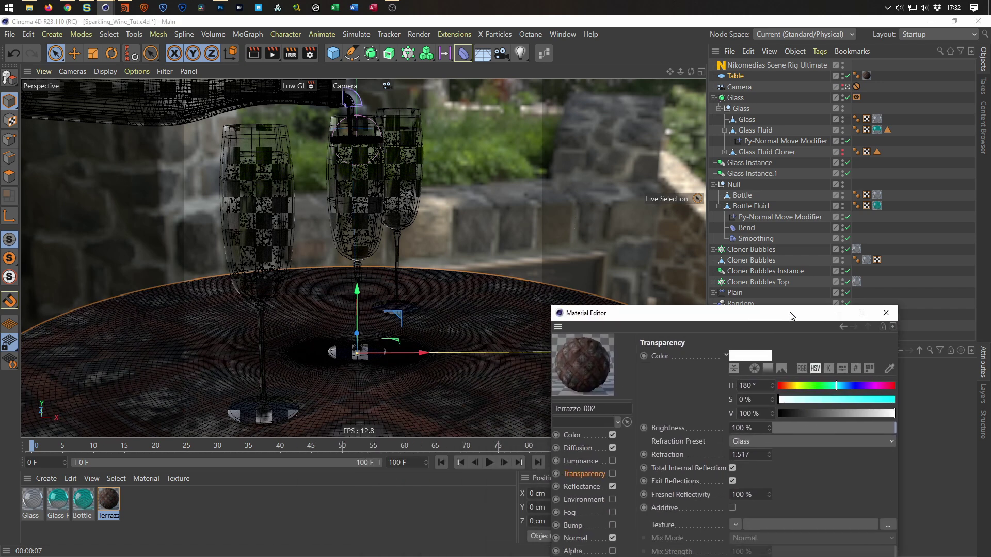
click(843, 74)
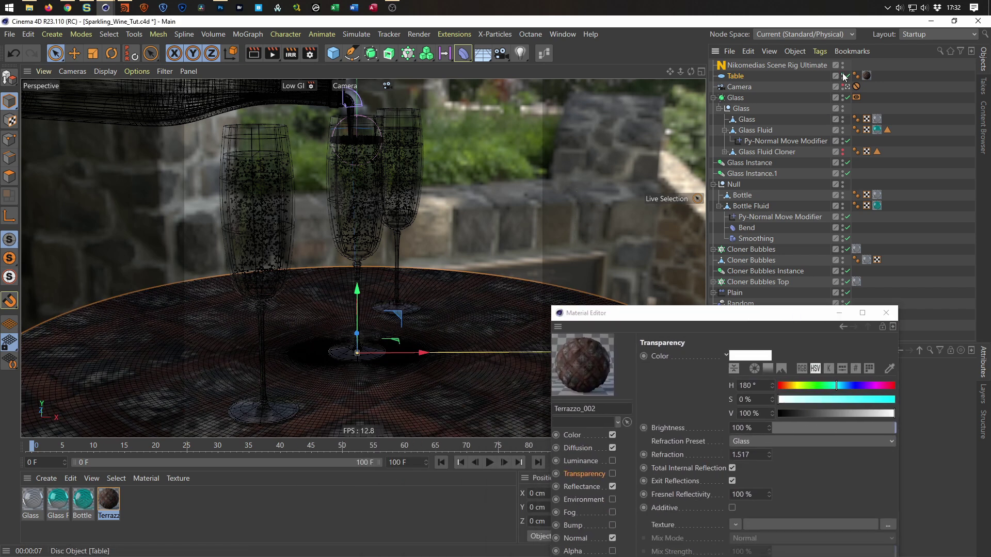
drag(766, 318, 803, 164)
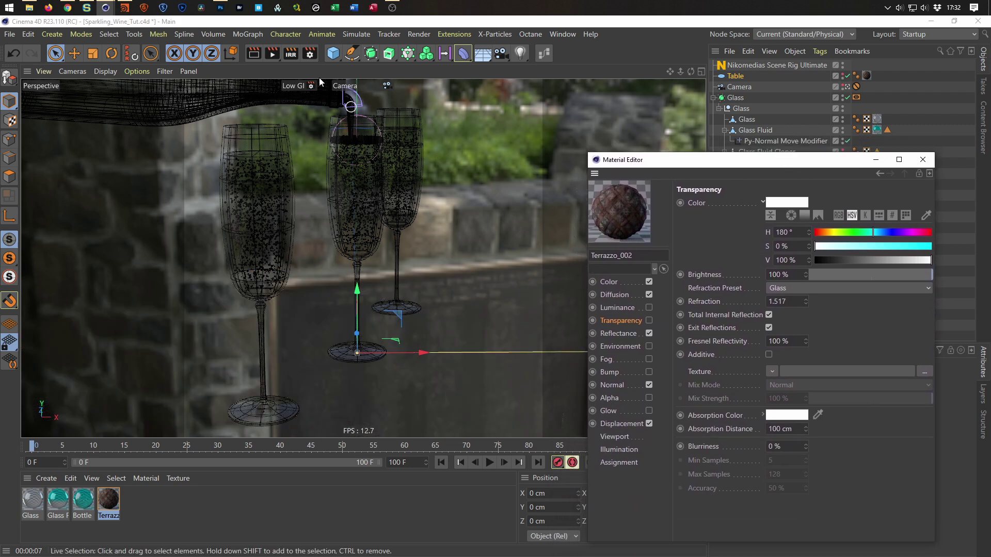
click(291, 54)
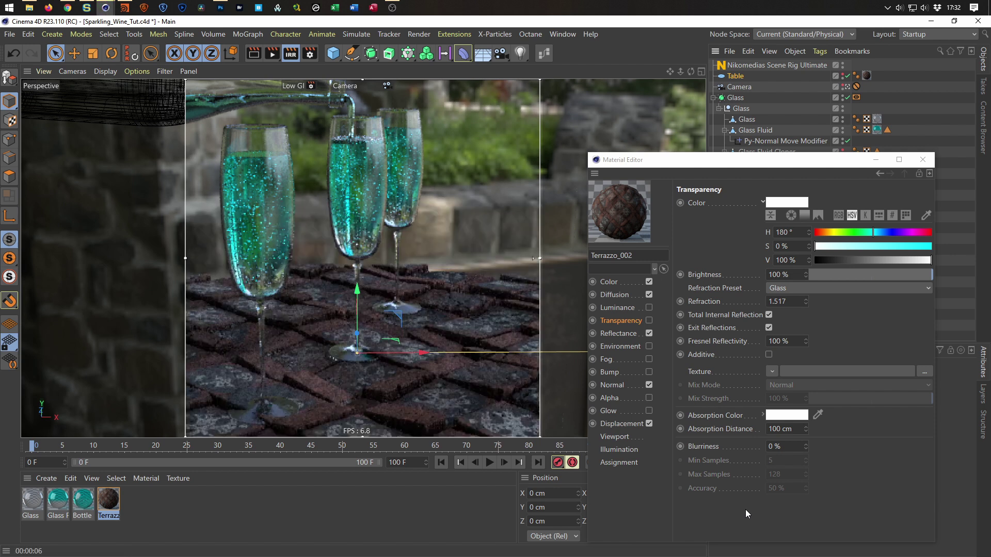
Set the Terrazzo_002 material's displacement height to 0.5 cm and its strength to 50%
click(622, 423)
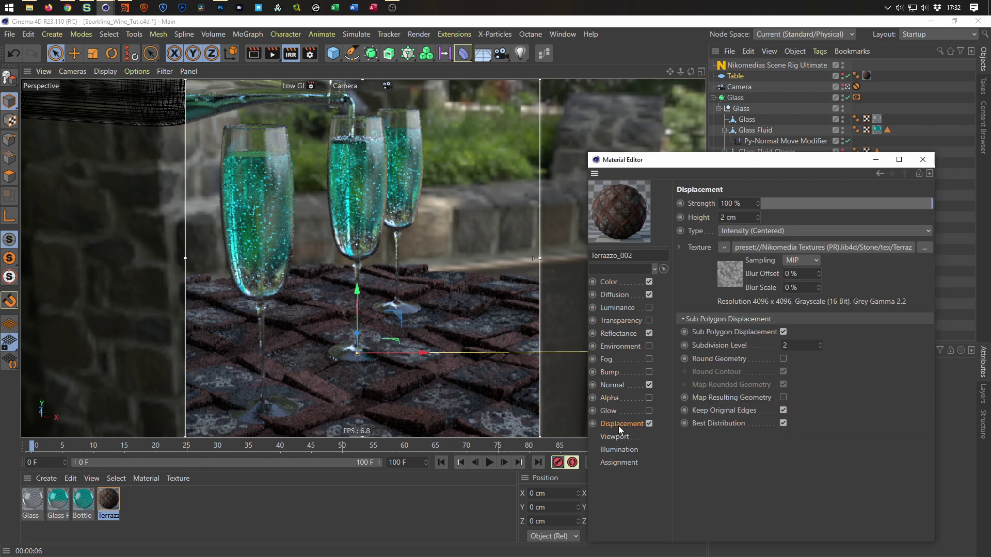
double_click(741, 217)
text(0.5)
key(Return)
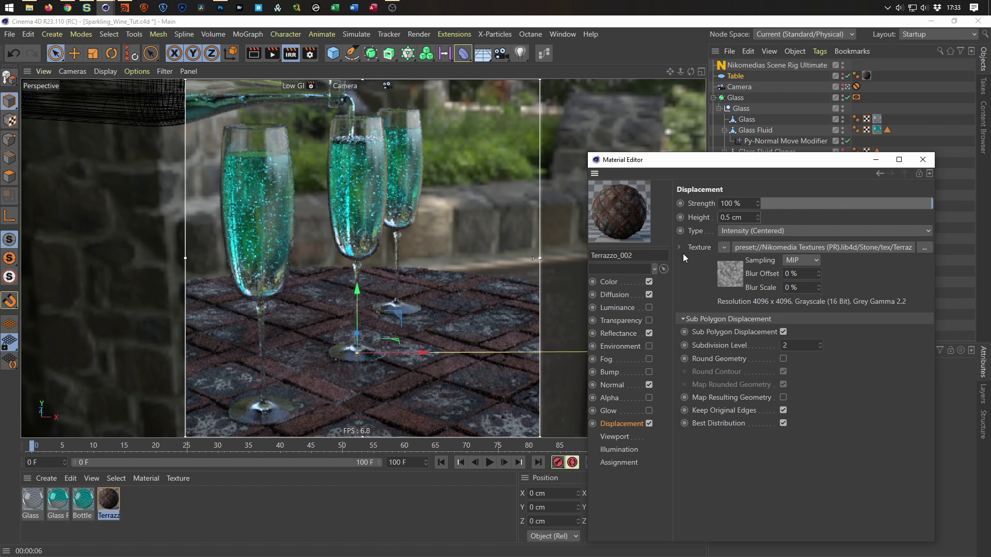
drag(724, 217, 746, 221)
key(shift+Tab)
text(50)
key(Return)
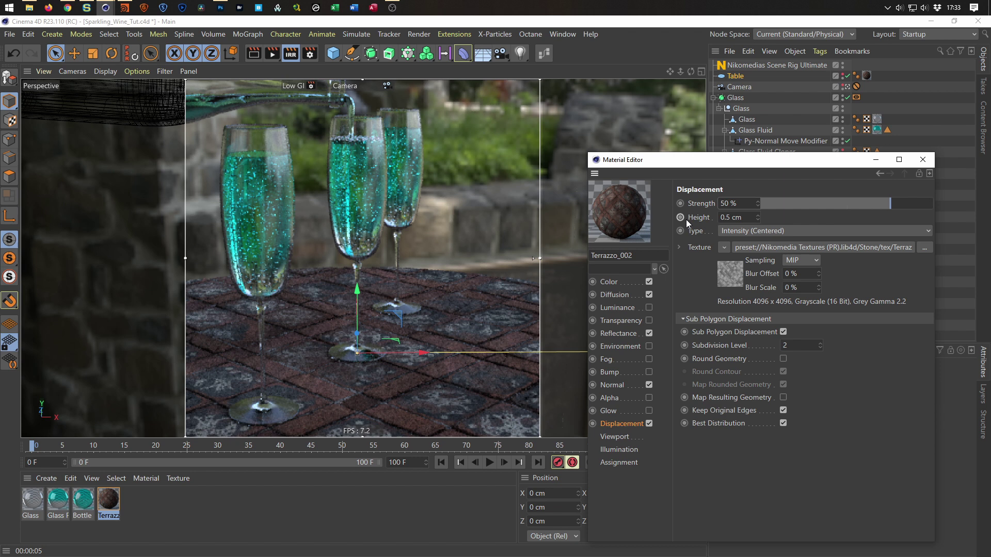
Wrap the Terrazzo_002 material's color texture in a Layer shader
click(609, 281)
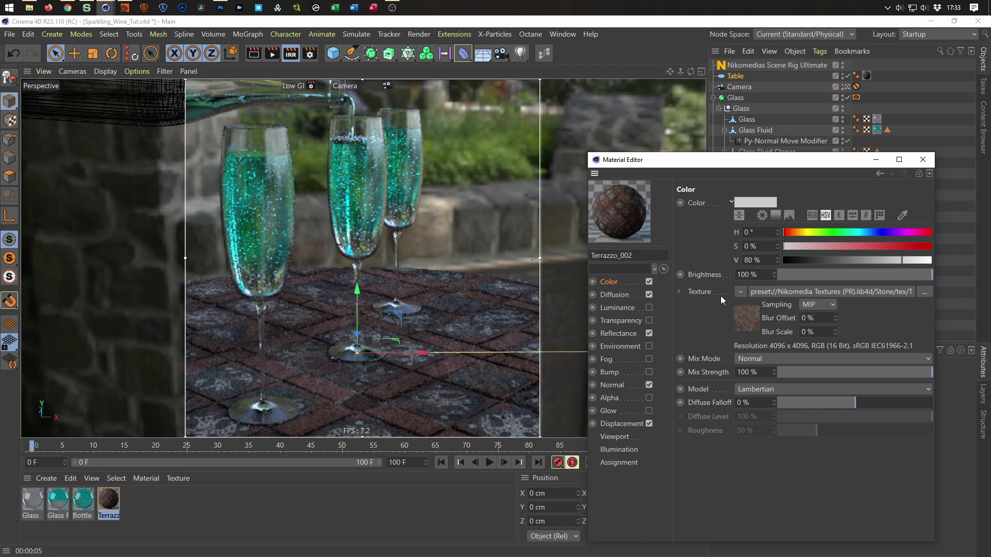
click(737, 320)
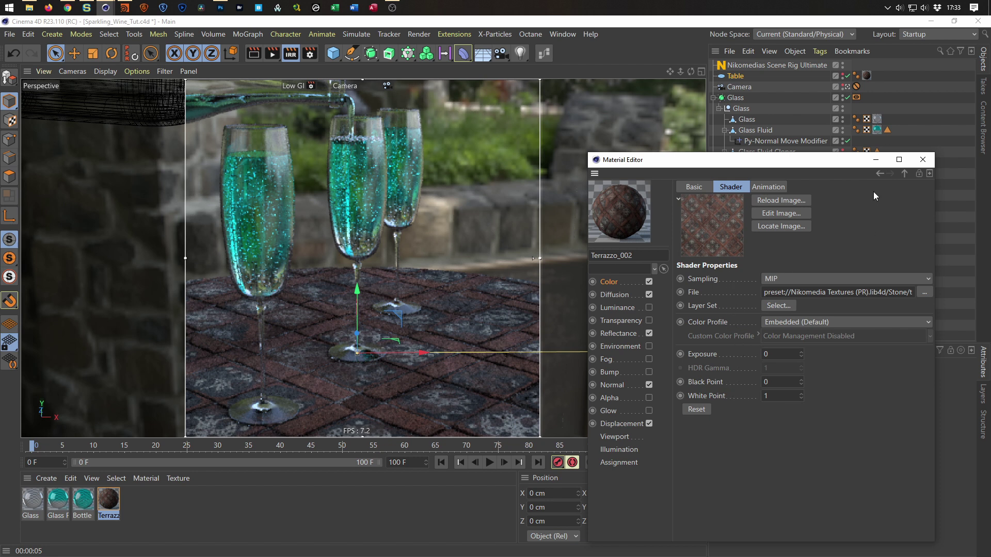
click(904, 175)
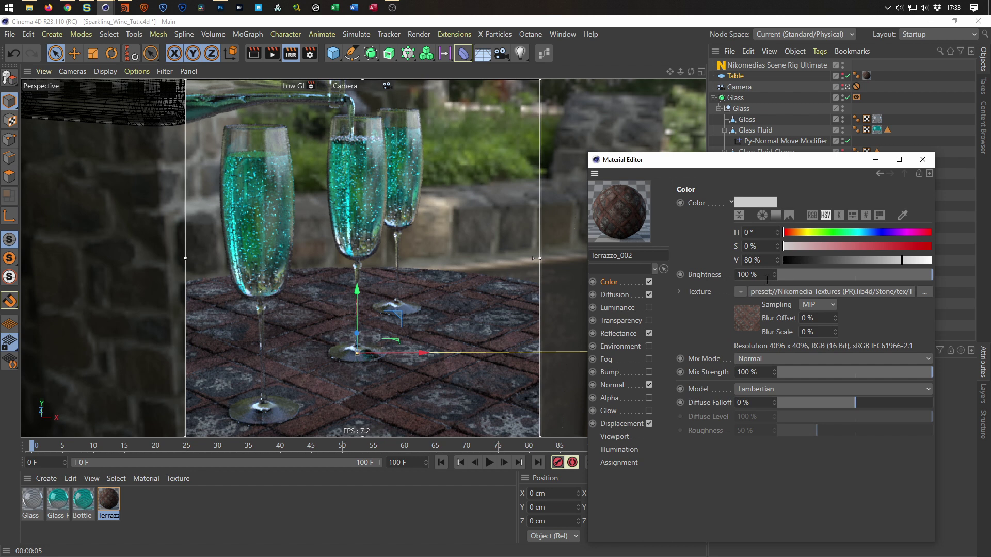
click(739, 292)
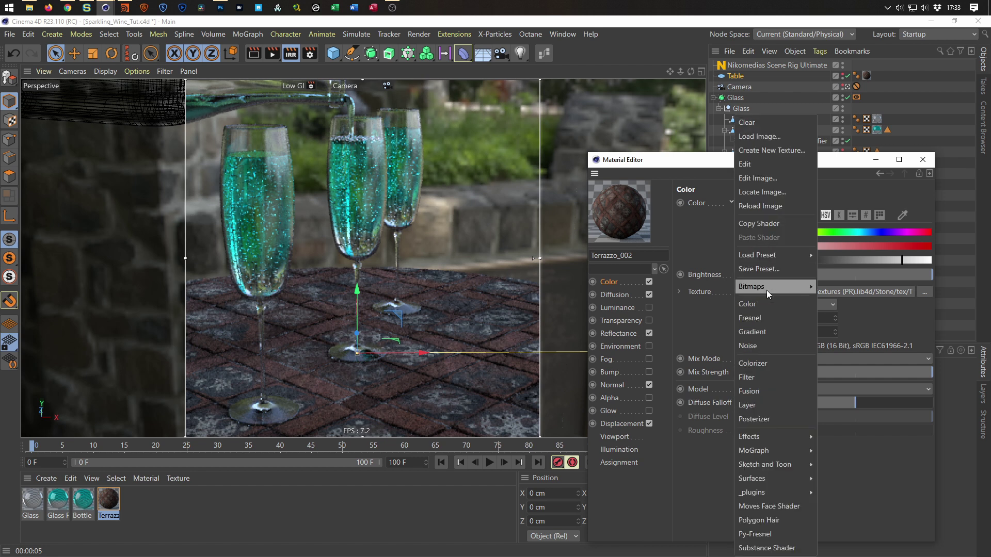
click(764, 400)
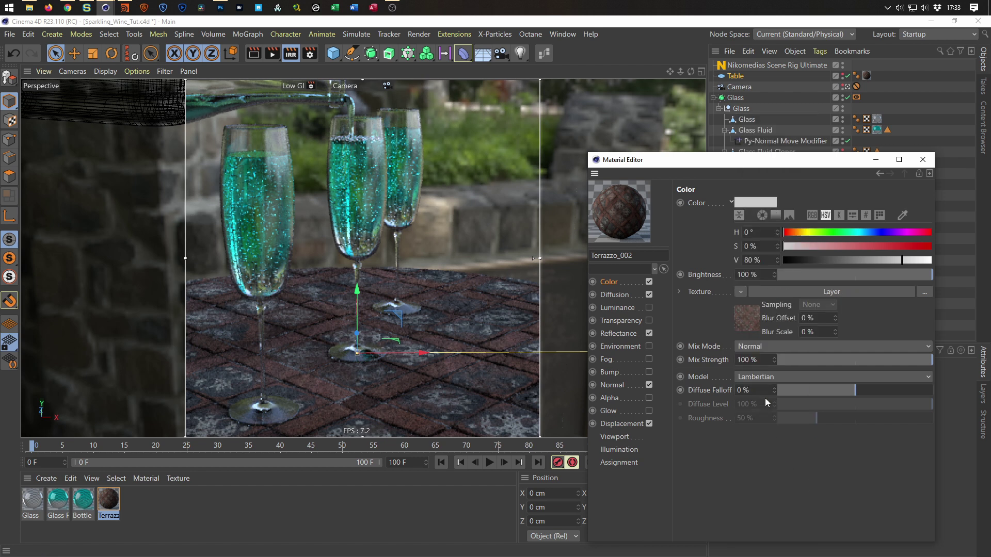
Add a Hue / Sat / Lightness effect to the color Layer shader and set its saturation to -100%
click(756, 308)
click(769, 292)
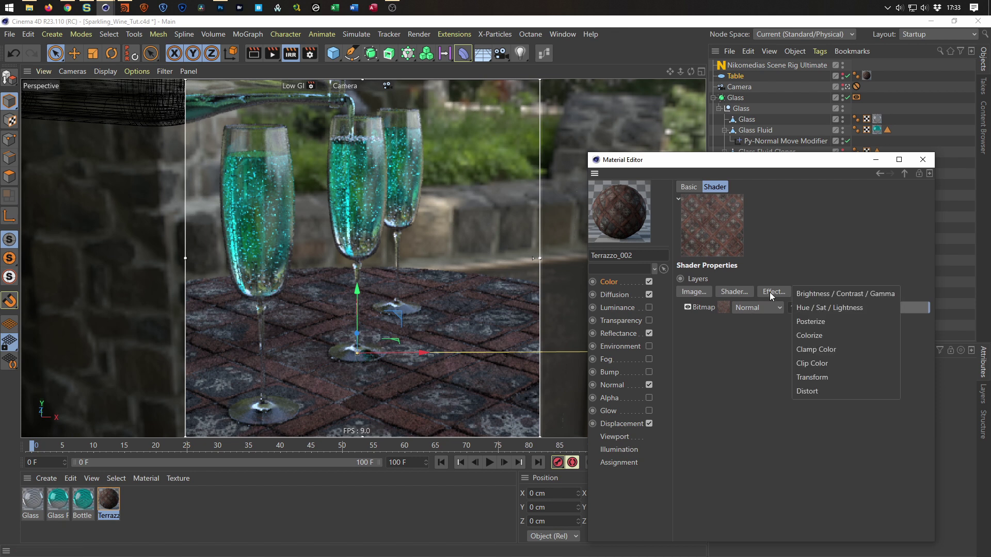
click(837, 307)
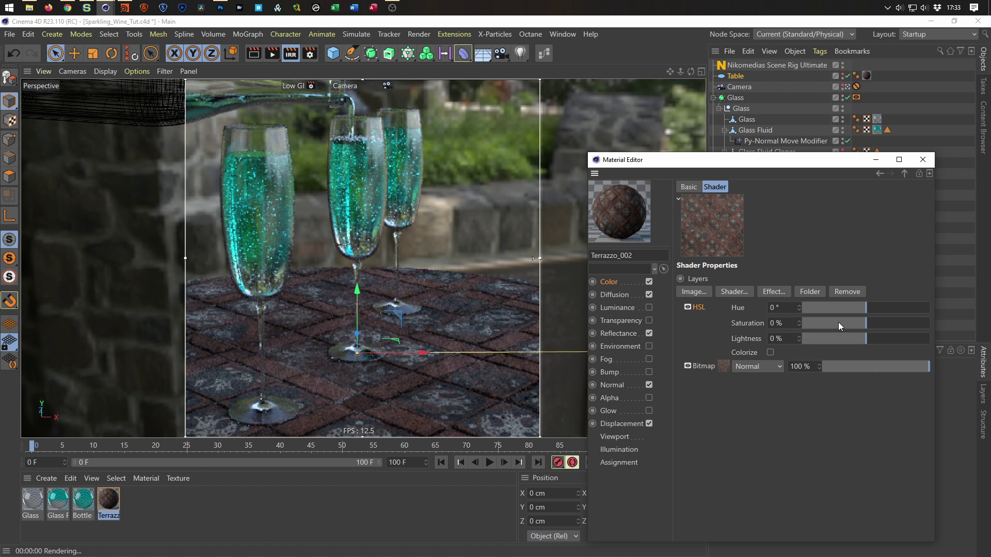
drag(838, 322, 725, 332)
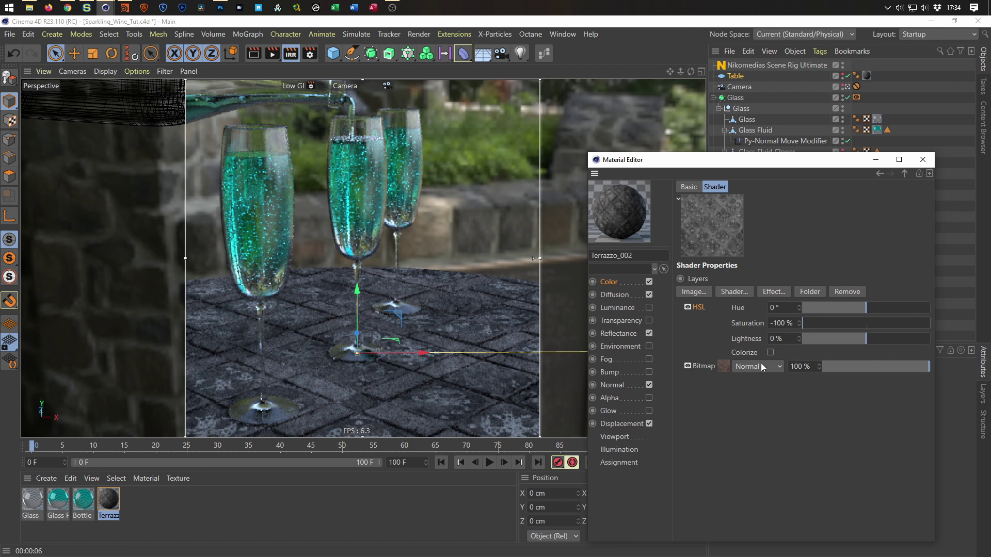
Add a Brightness / Contrast / Gamma effect above the HSL effect with gamma 0.8, and close the material editor
click(773, 294)
click(839, 294)
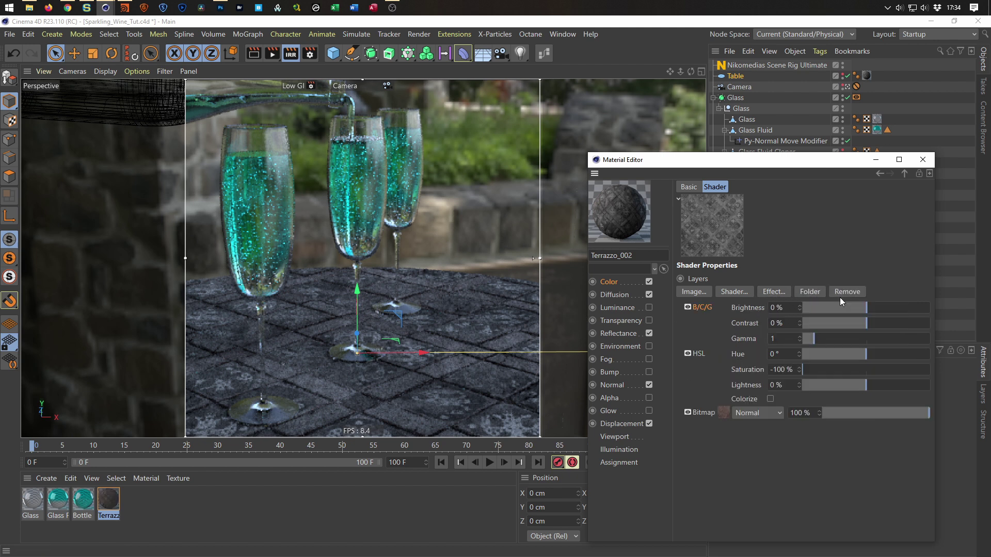
drag(824, 340, 812, 339)
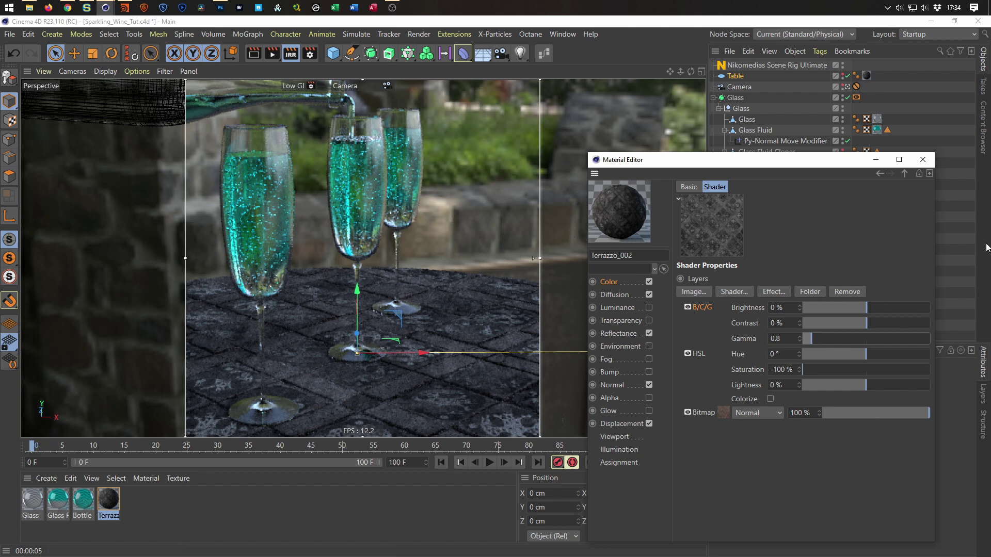
click(923, 159)
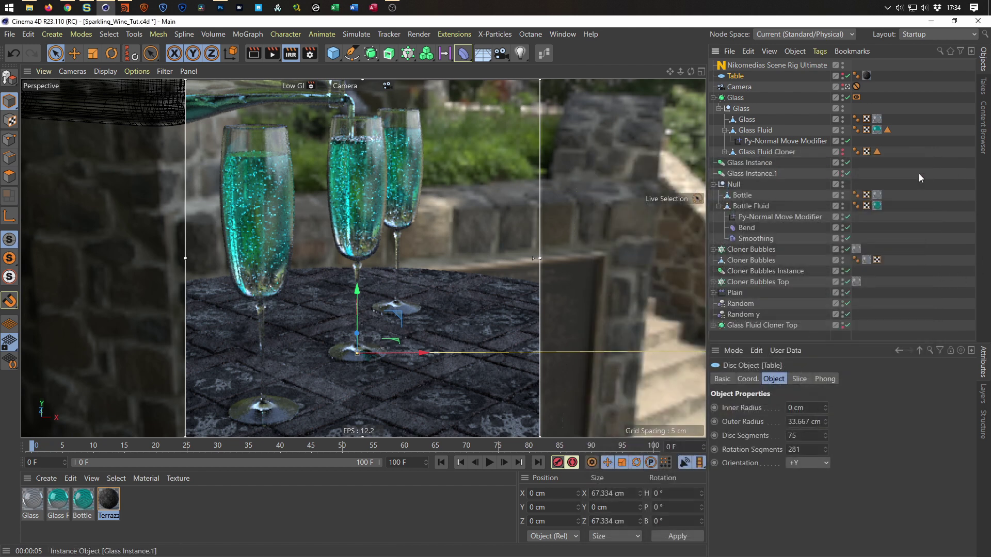
Set the HDRI saturation of the Nikomedias Scene Rig Ultimate to -100%
click(748, 67)
drag(801, 341, 815, 194)
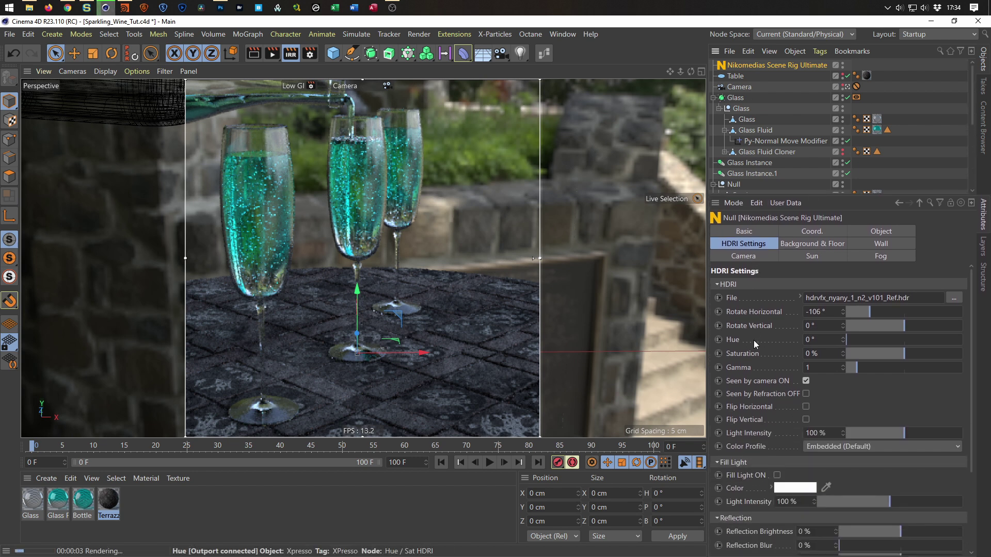
drag(871, 353, 842, 353)
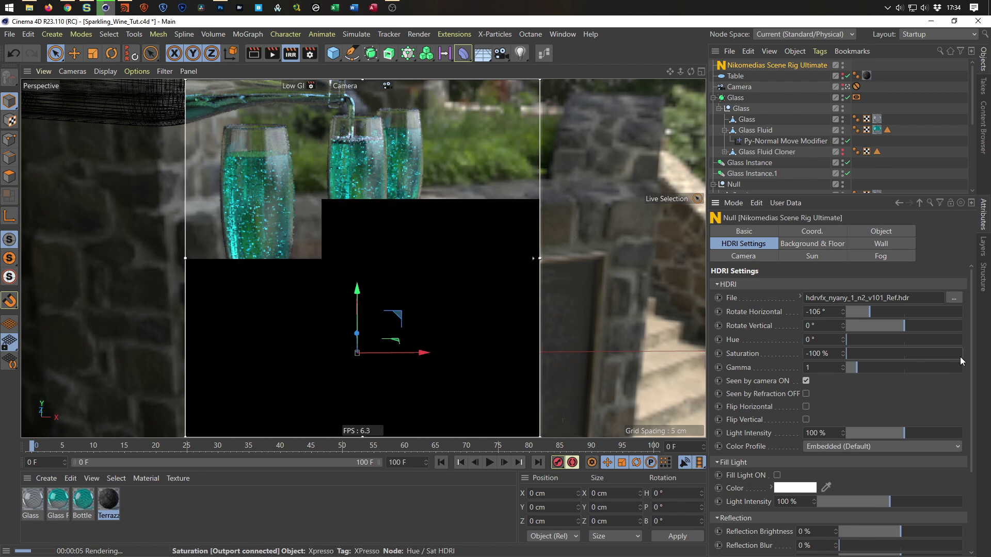
scroll(974, 351, down, 1)
scroll(974, 351, up, 1)
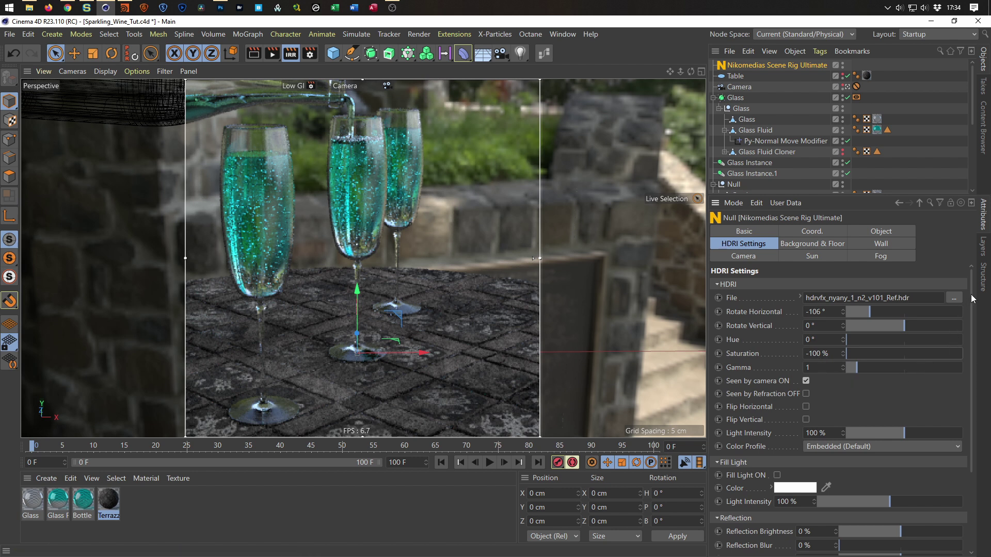
Set the reflection saturation in the scene rig's HDRI settings to -100%
scroll(965, 323, down, 3)
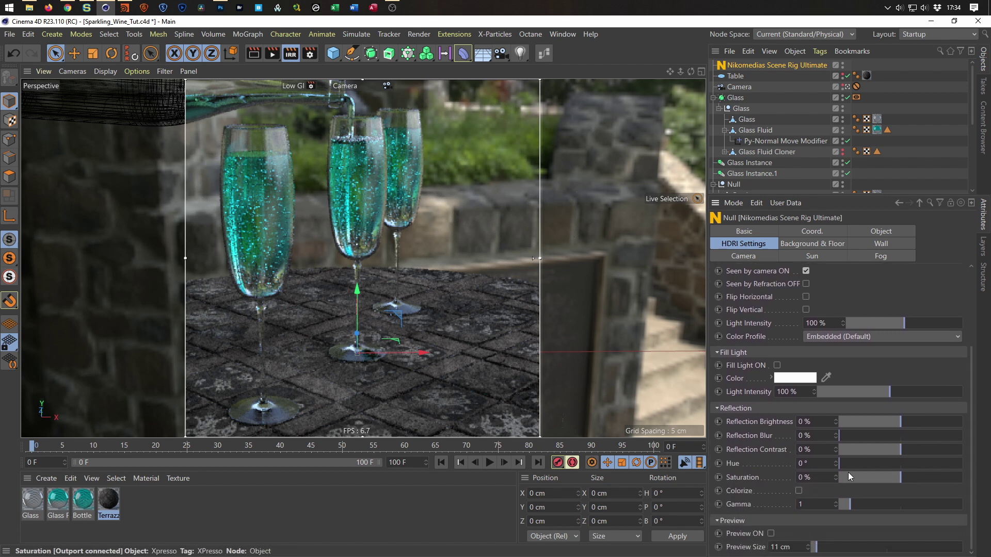
drag(901, 478, 787, 474)
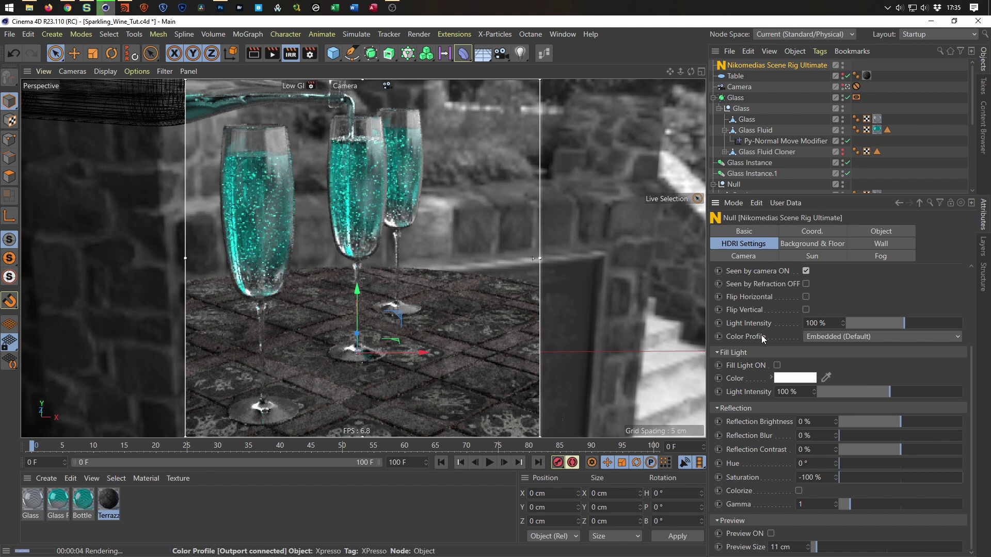
scroll(764, 330, up, 4)
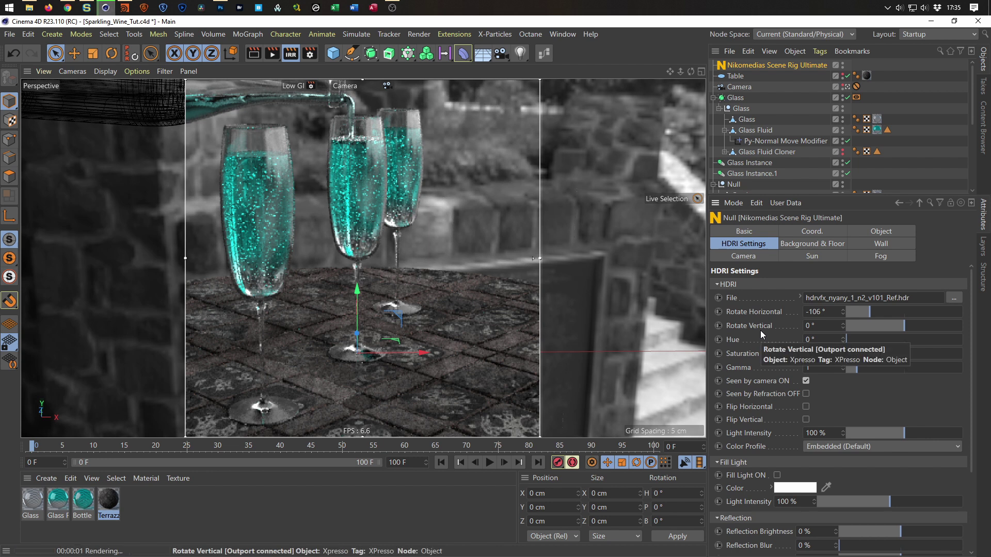
scroll(758, 341, down, 2)
scroll(757, 343, down, 2)
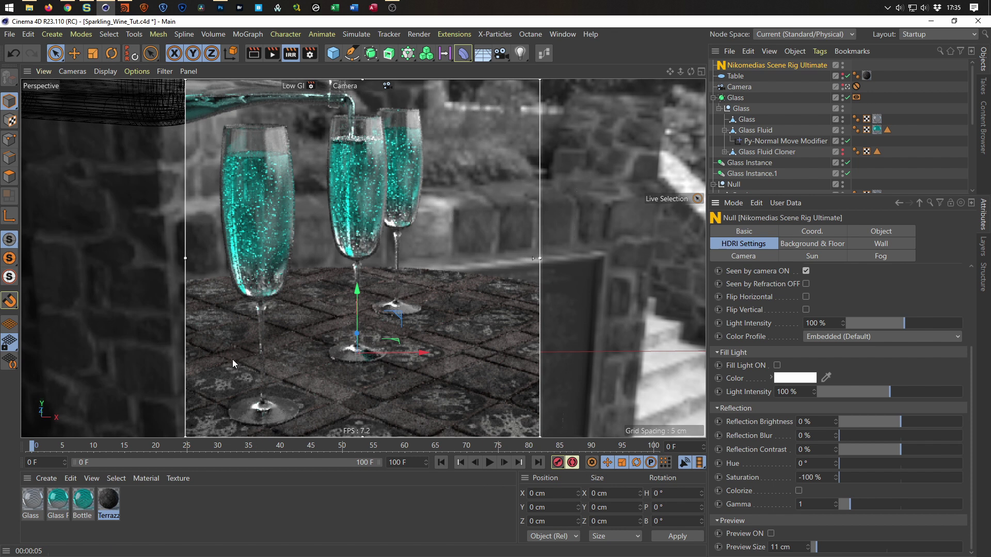
Reopen the Terrazzo_002 color Layer shader in the material editor and try Colorize on its HSL effect, leaving it off
click(115, 503)
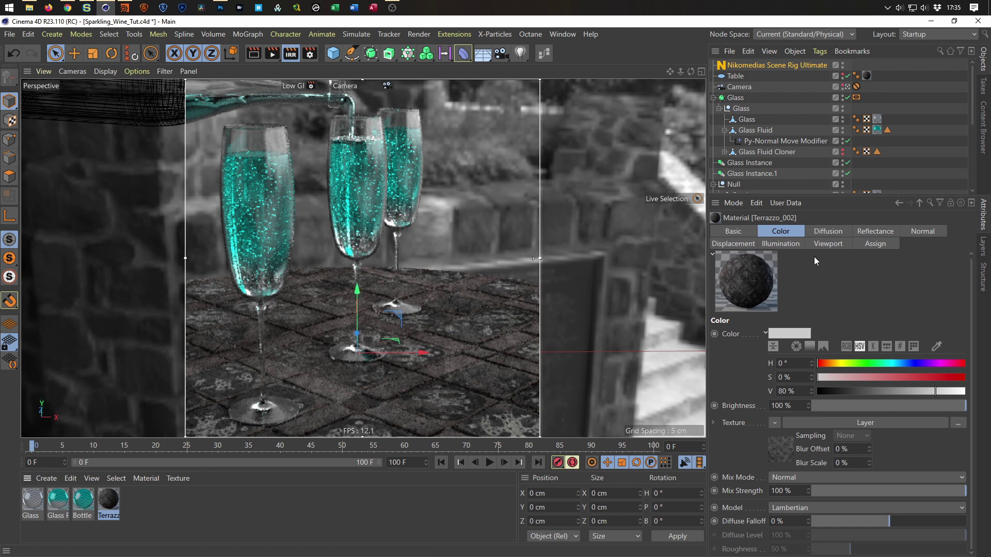
double_click(108, 500)
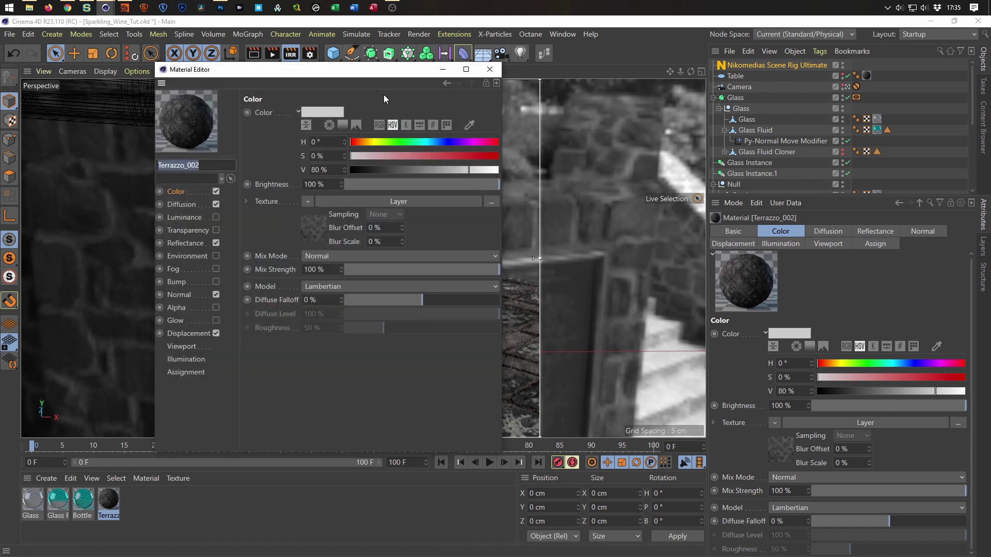
drag(387, 69, 793, 136)
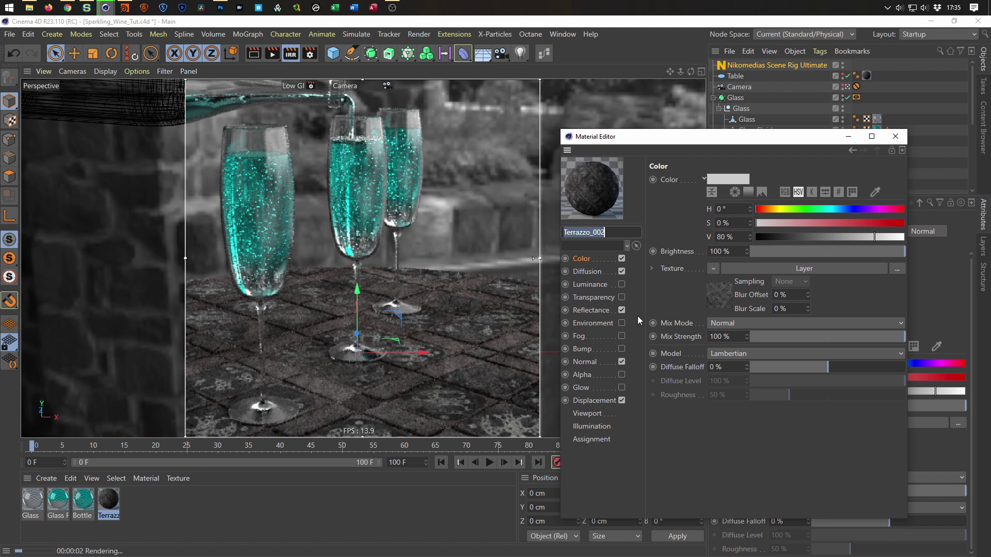
click(715, 299)
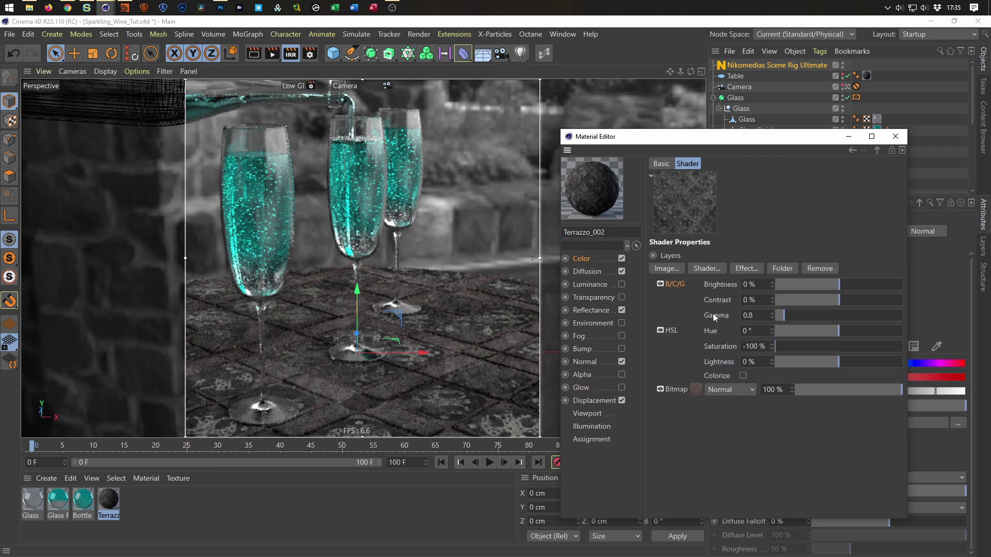
click(742, 376)
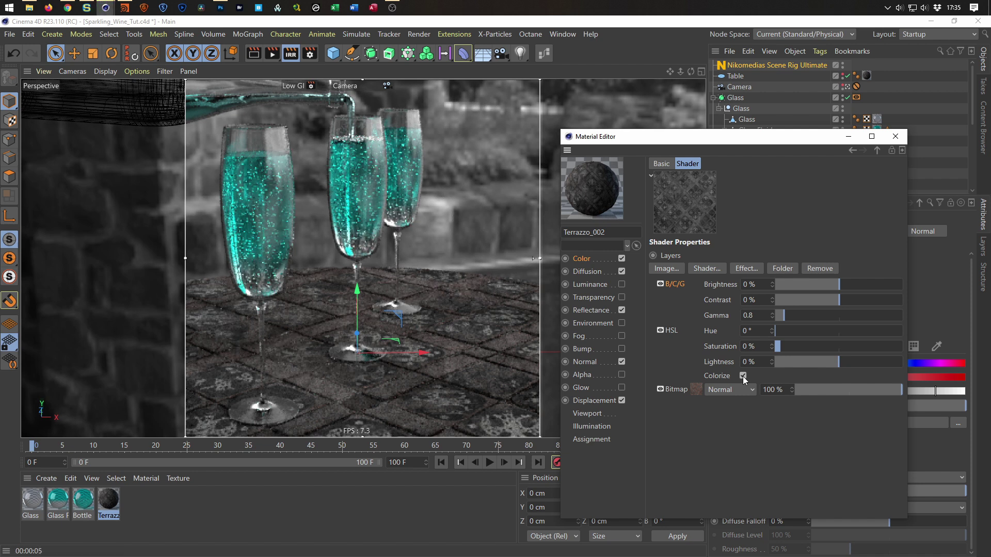
click(743, 375)
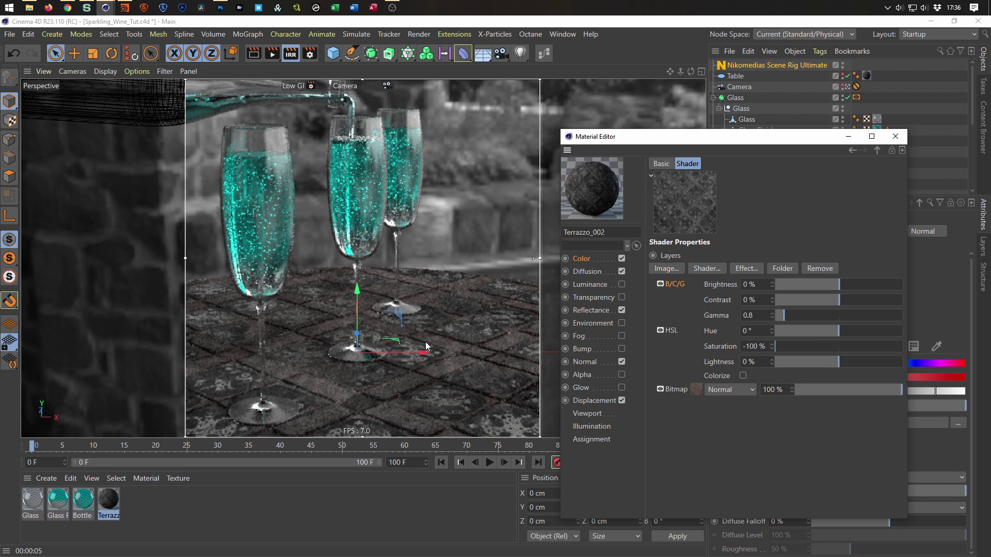
drag(721, 142, 716, 169)
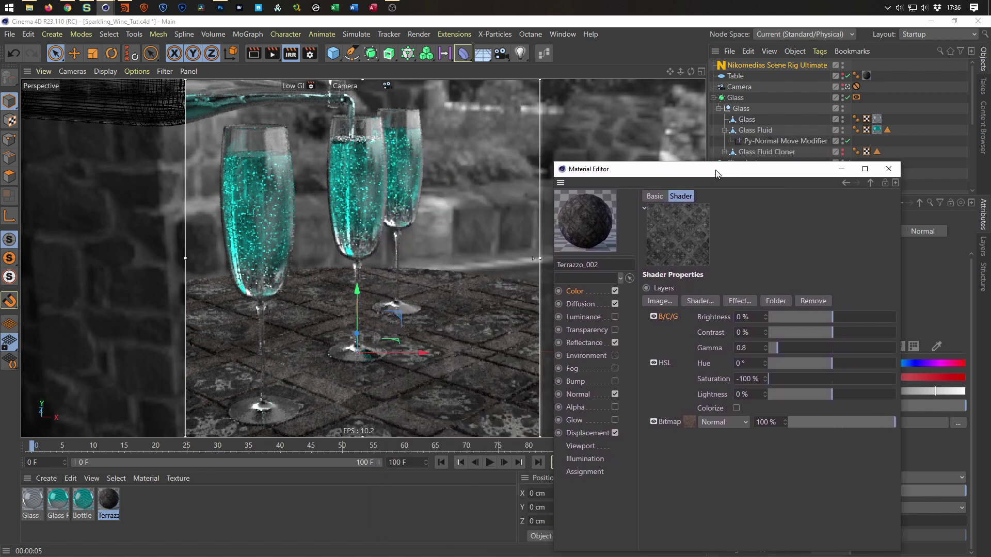
Try a gamma of 0.5 on the B/C/G effect in the Terrazzo_002 color Layer shader
click(577, 293)
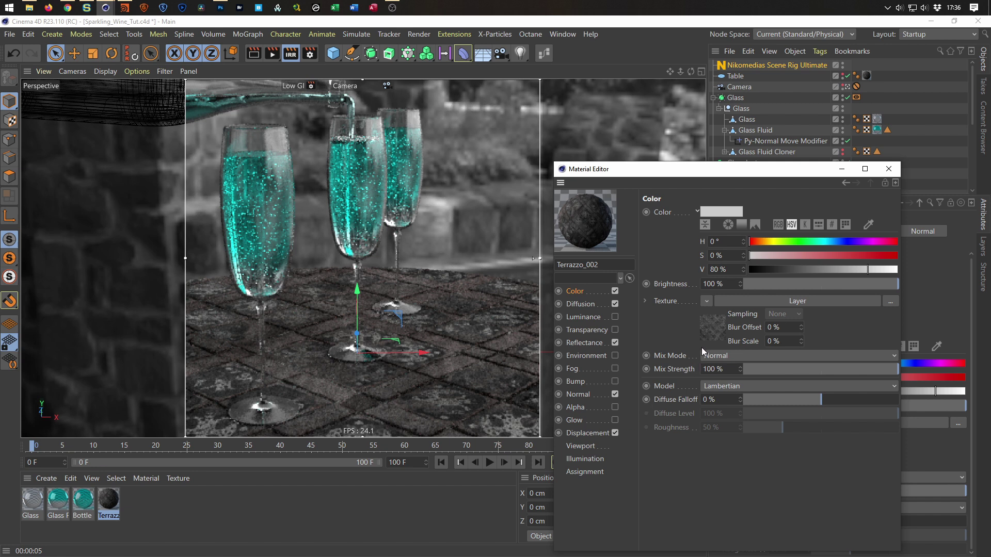
click(711, 333)
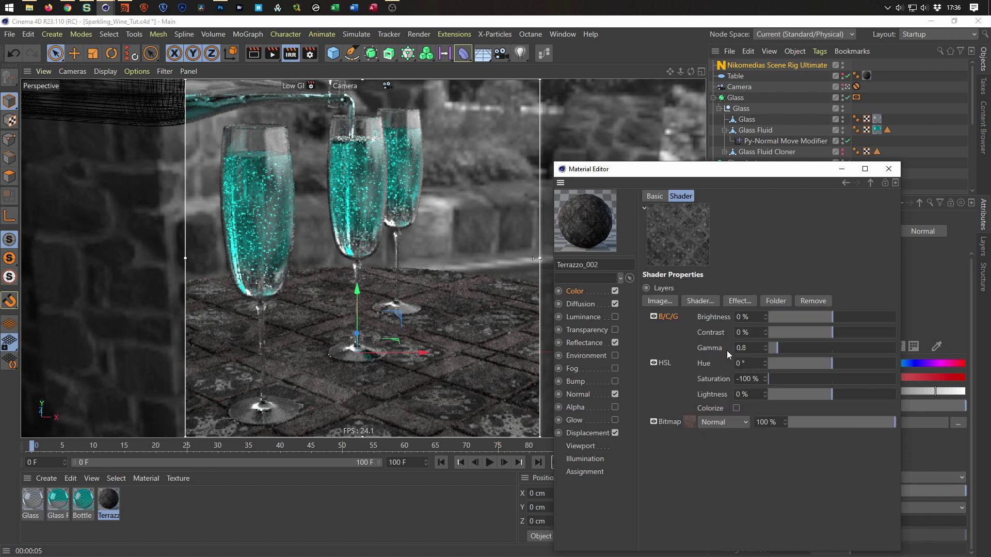
drag(766, 348, 696, 354)
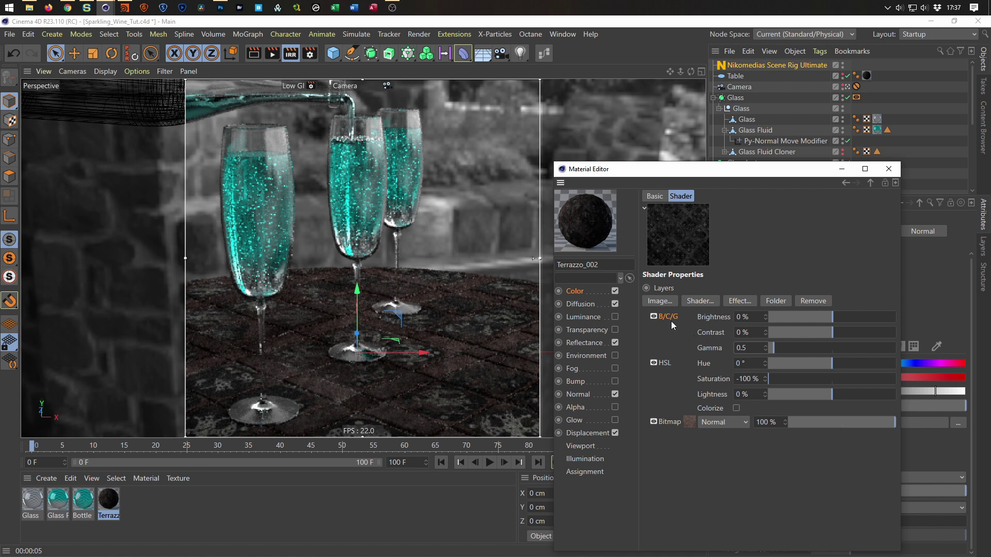
Move the B/C/G effect below the HSL effect and set its gamma to 1
drag(665, 318, 663, 412)
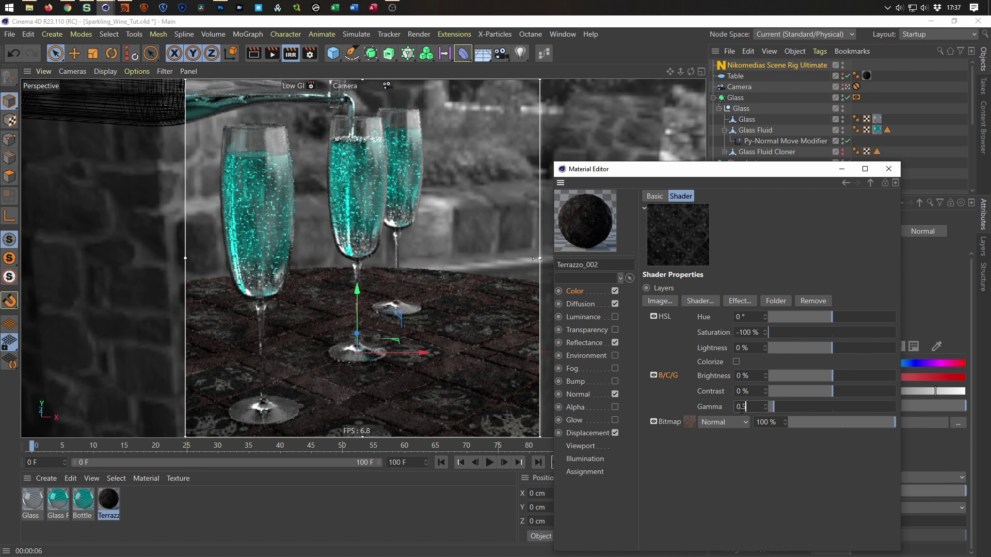
text(1)
key(Return)
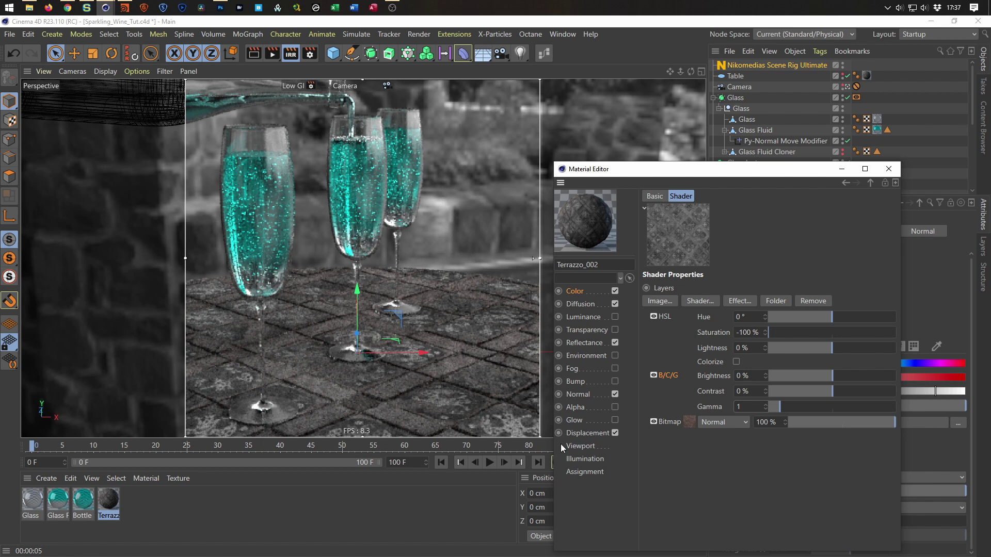
Try a brightness of -49% on the B/C/G effect and restore it to 0%
click(802, 376)
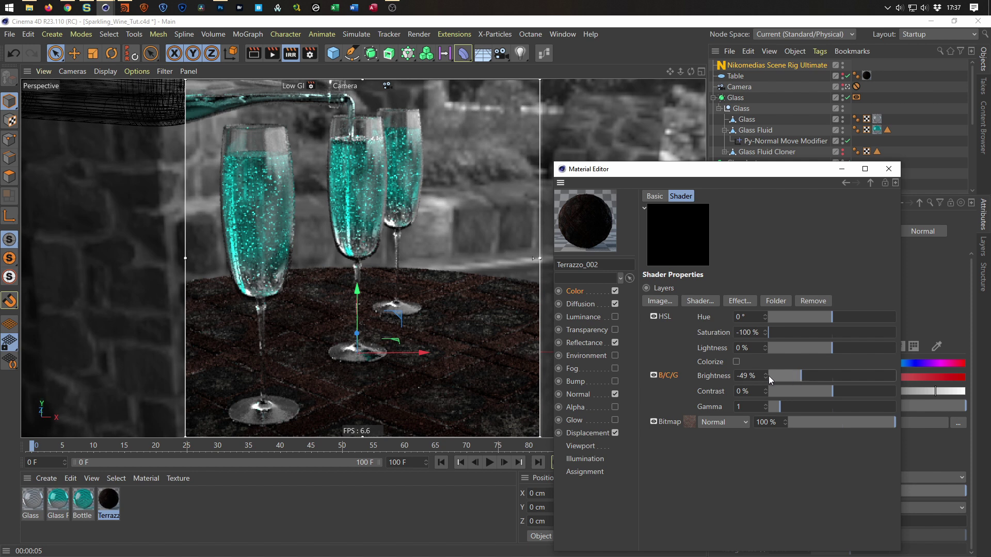
double_click(747, 375)
text(0)
key(Return)
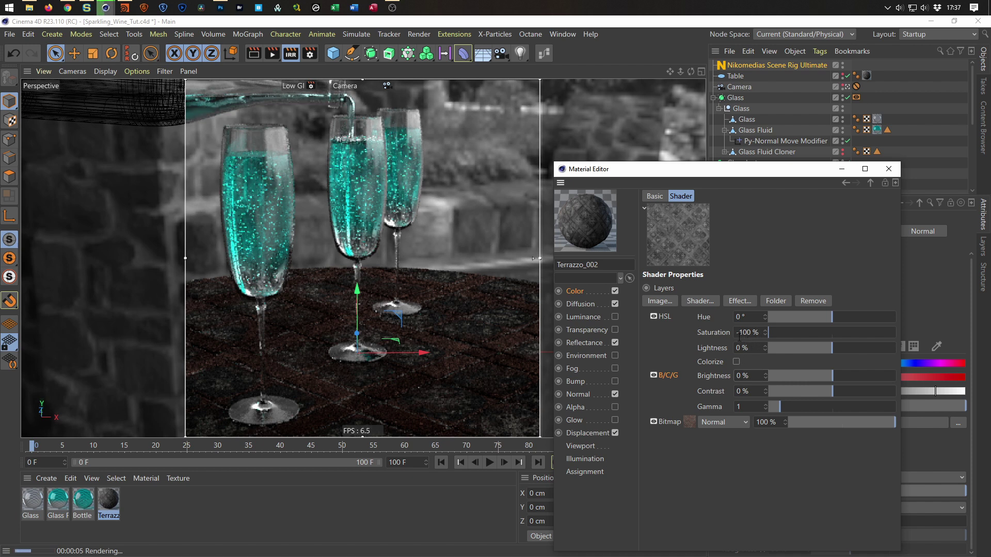
Set the color profile of the Terrazzo_002 bitmap layer to Linear
click(688, 423)
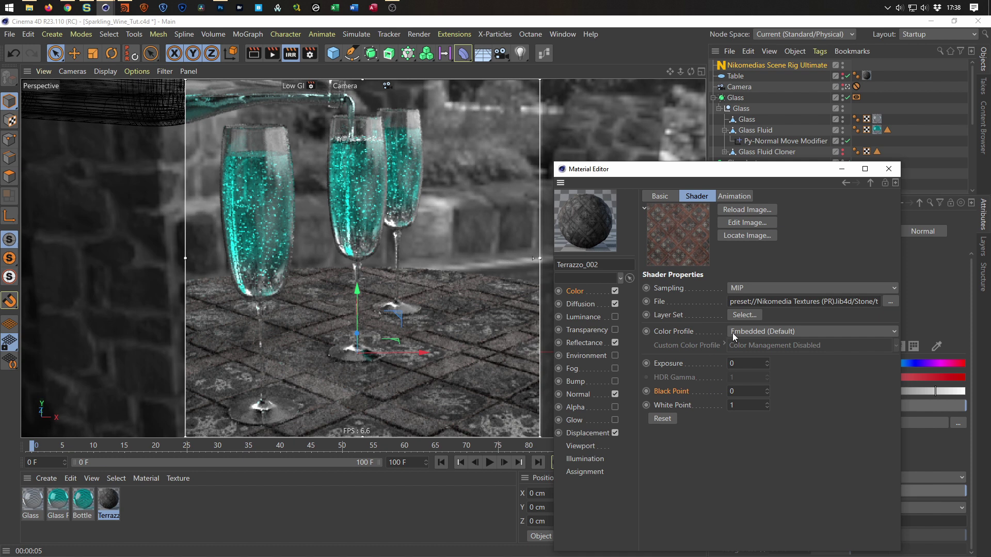
click(760, 334)
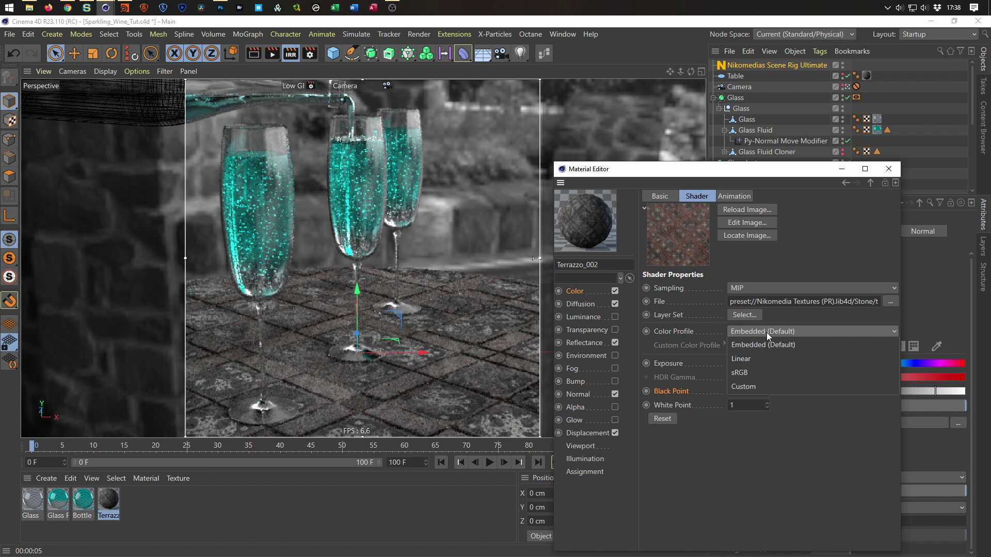
click(763, 360)
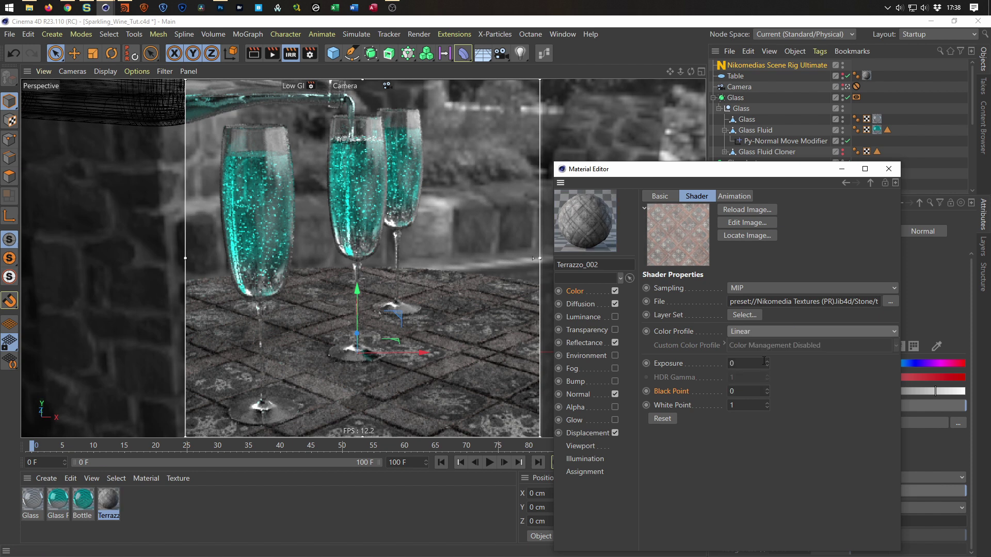
Try the sRGB and Custom color profiles on the Terrazzo_002 bitmap layer, and restore the profile to Embedded (Default)
click(761, 330)
click(757, 362)
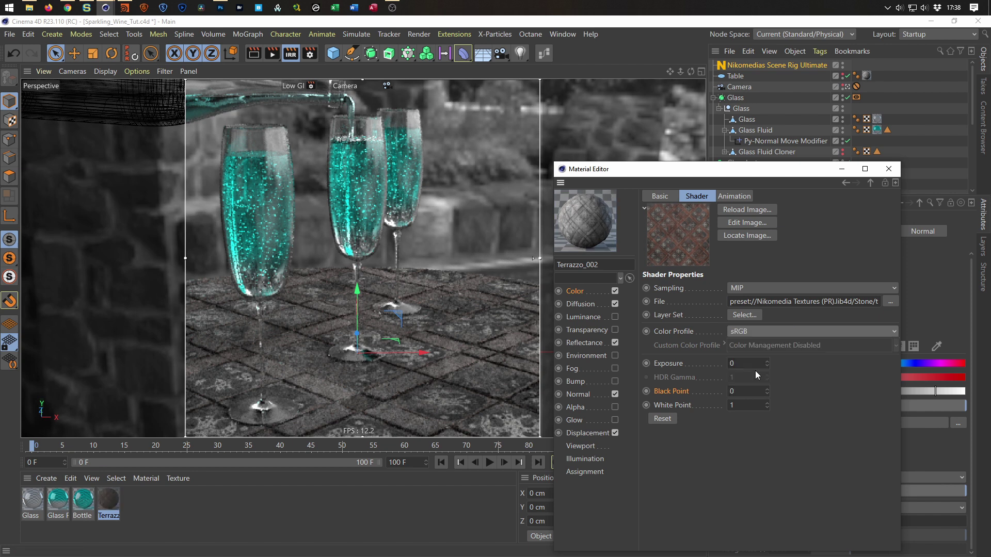
click(757, 330)
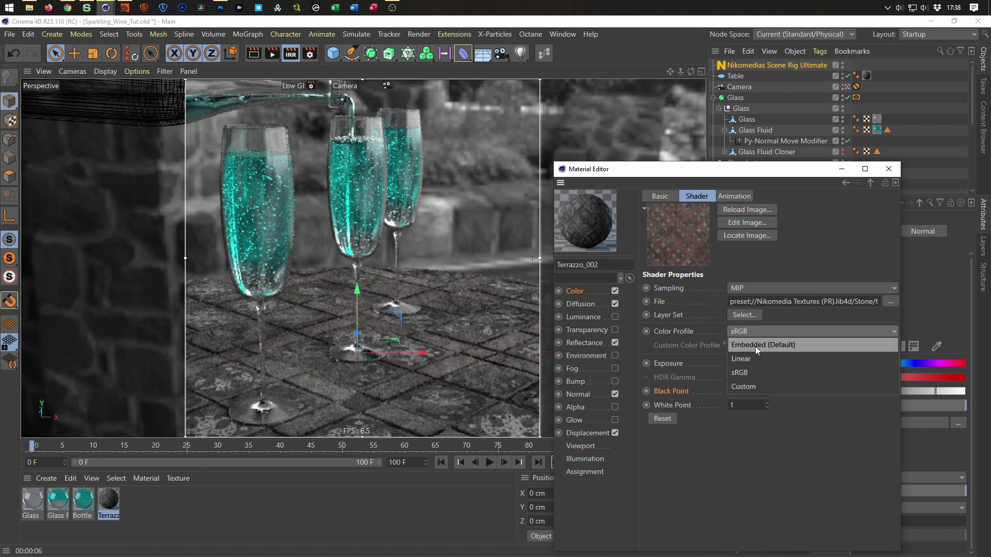
click(748, 384)
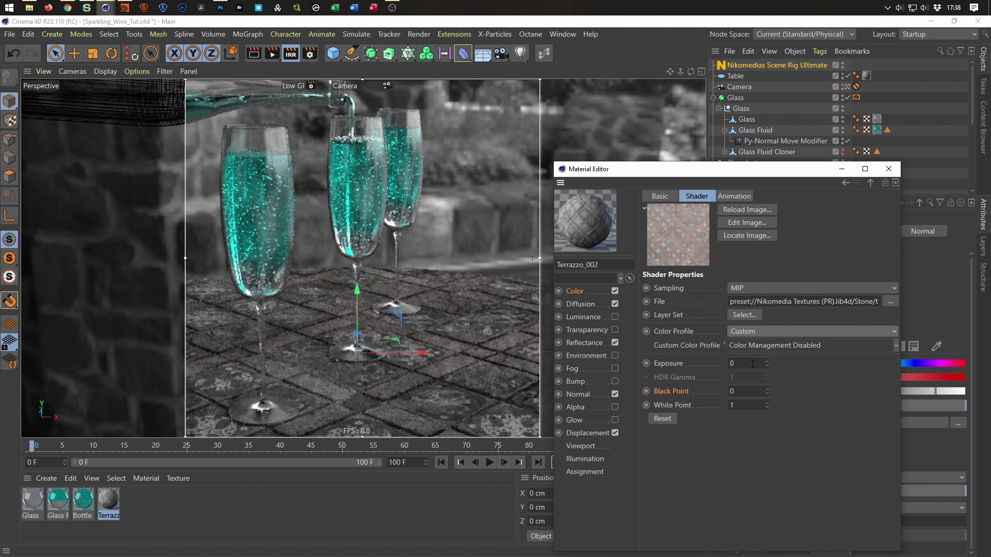
click(895, 346)
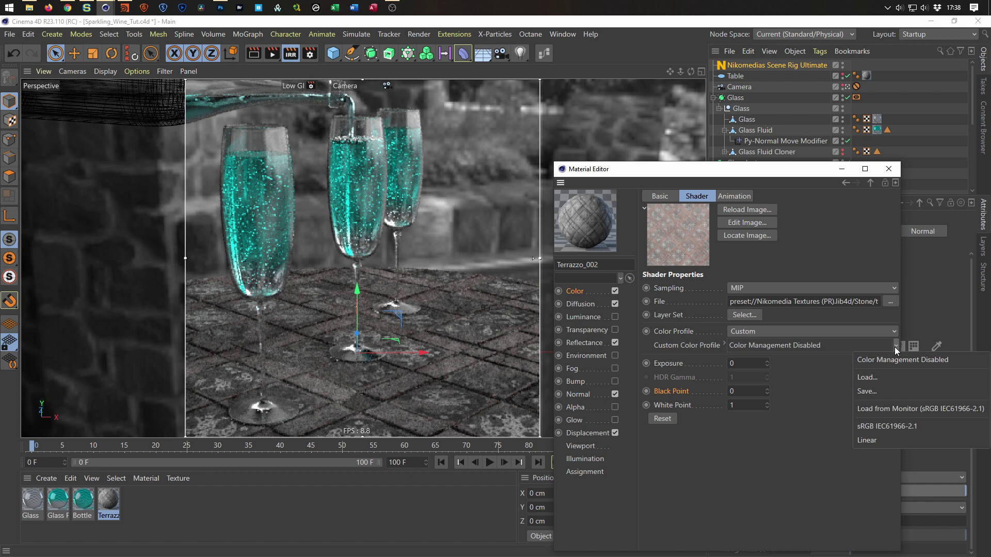
click(895, 347)
click(761, 331)
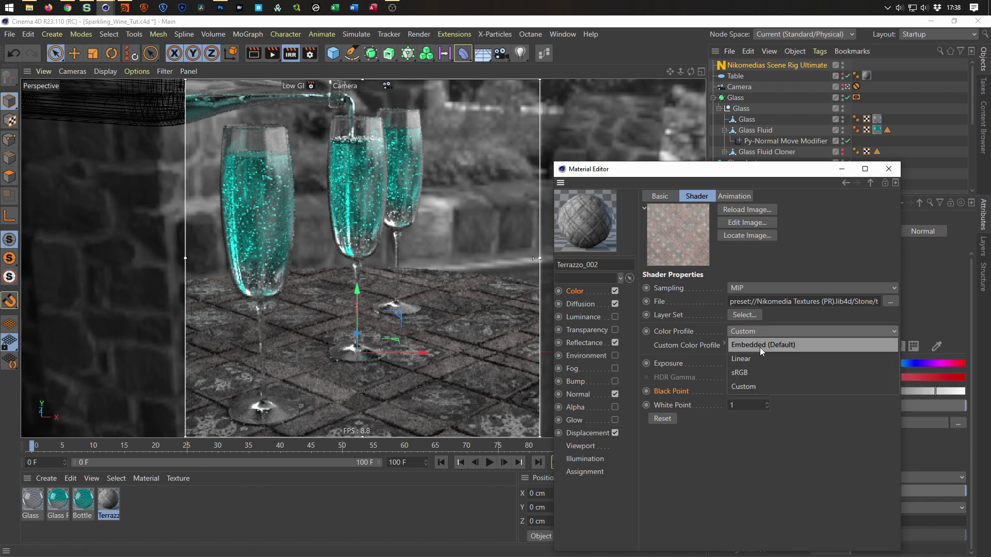
click(759, 348)
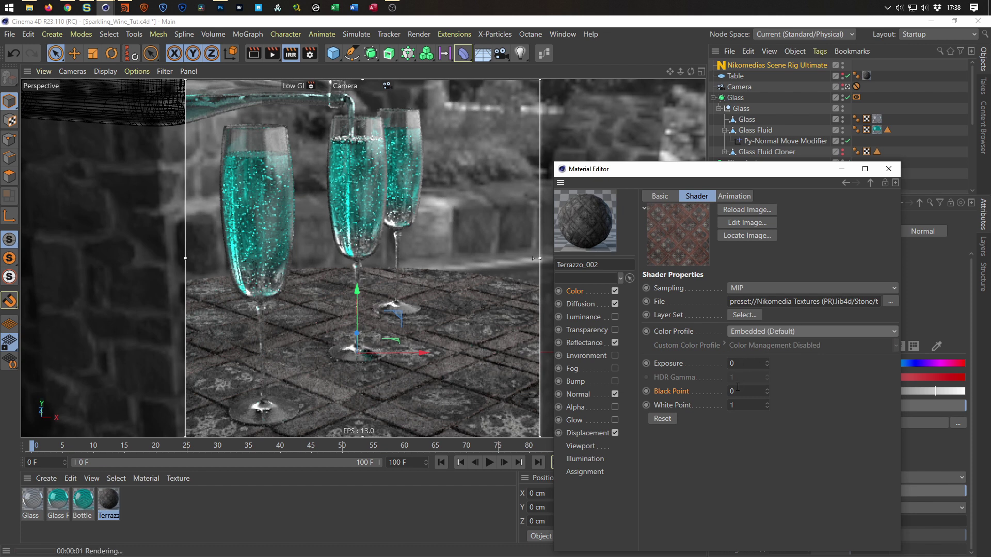
Try SAT sampling on the Terrazzo_002 bitmap layer and reset the sampling to its default
click(740, 289)
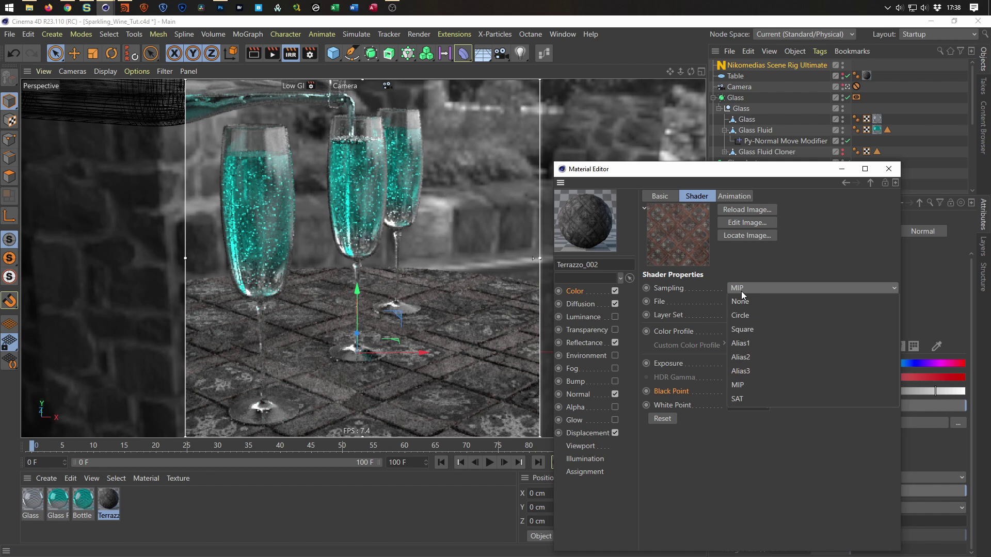
click(739, 400)
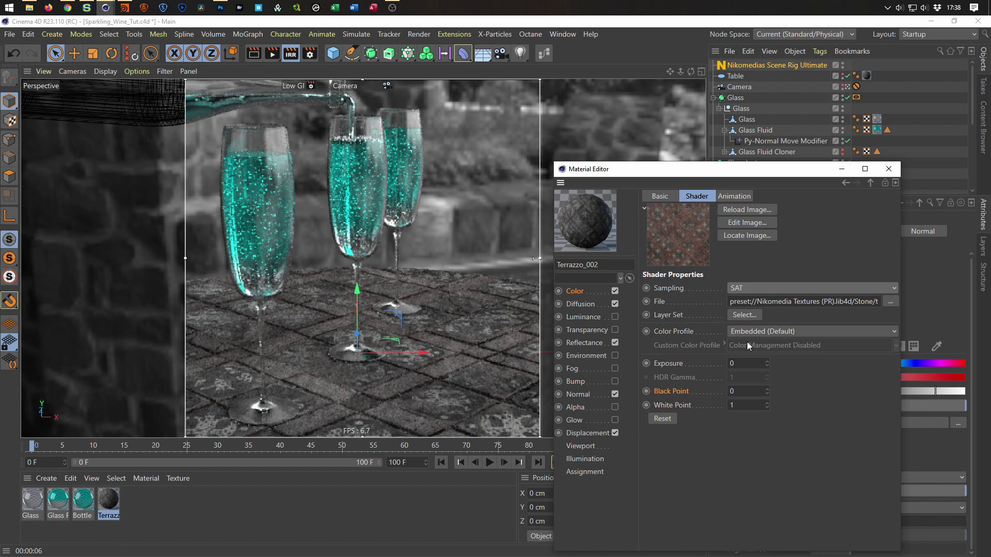
click(766, 286)
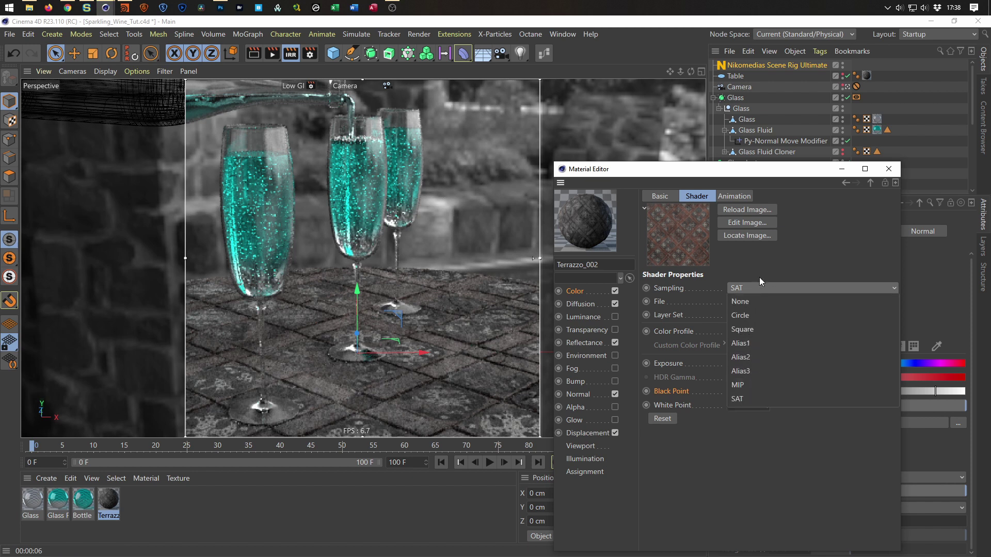
click(664, 286)
right_click(664, 286)
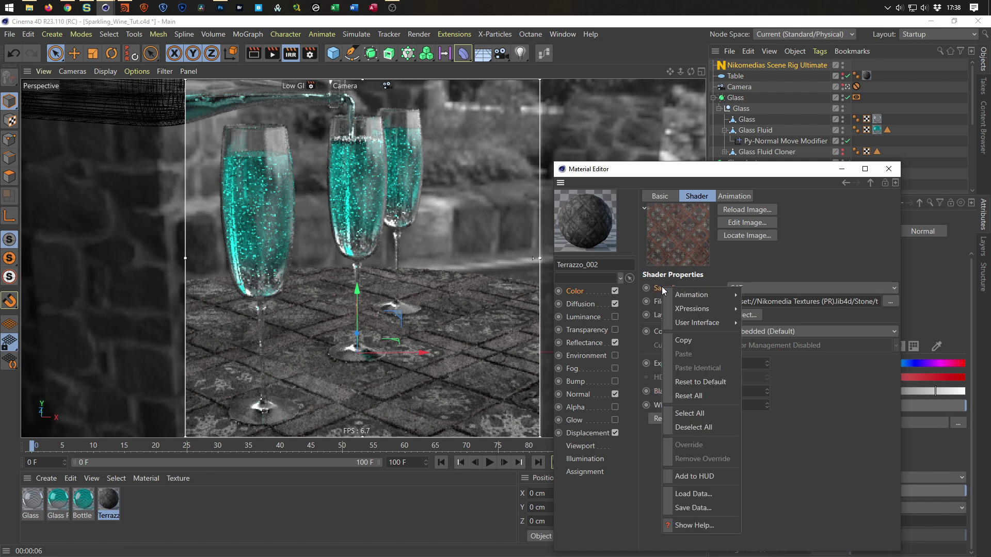
click(688, 380)
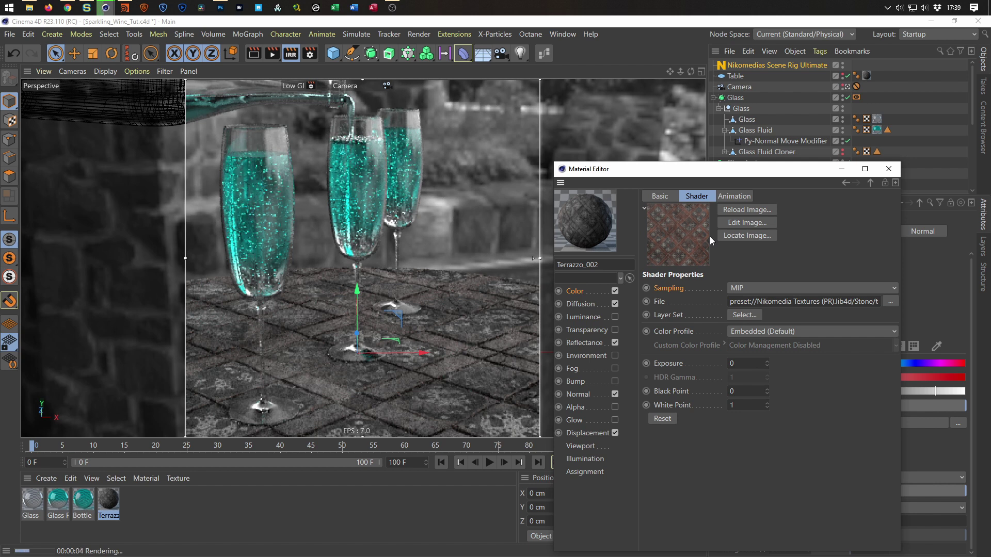
Open Terrazzo_002_Color.tif from the project's tex folder in Photoshop and unlock its Background layer
mouse_move(683, 259)
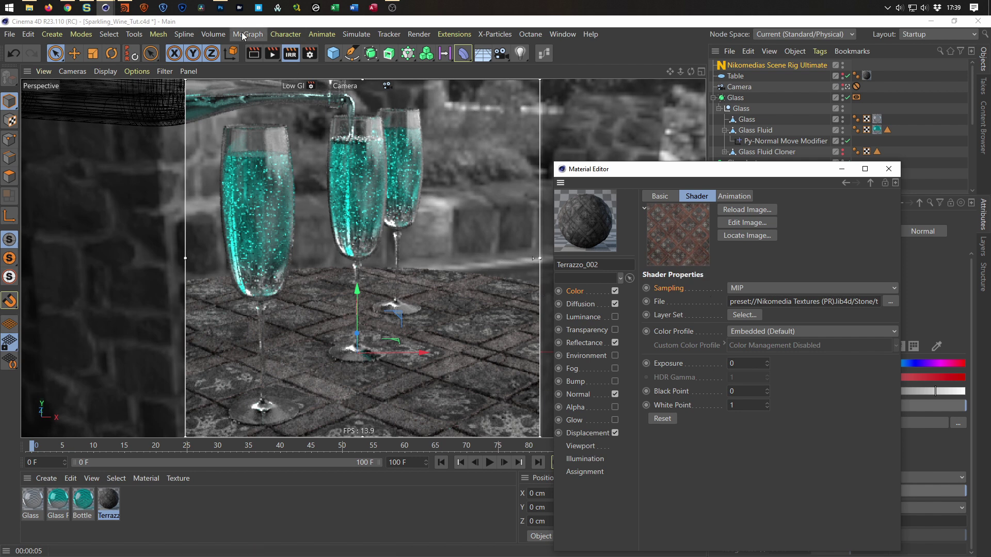
click(29, 7)
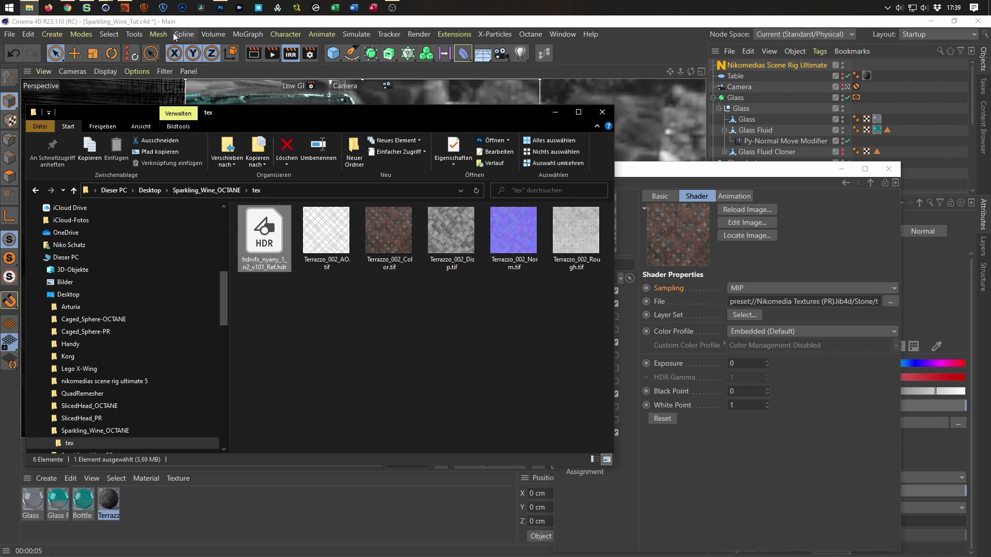
drag(392, 227, 425, 50)
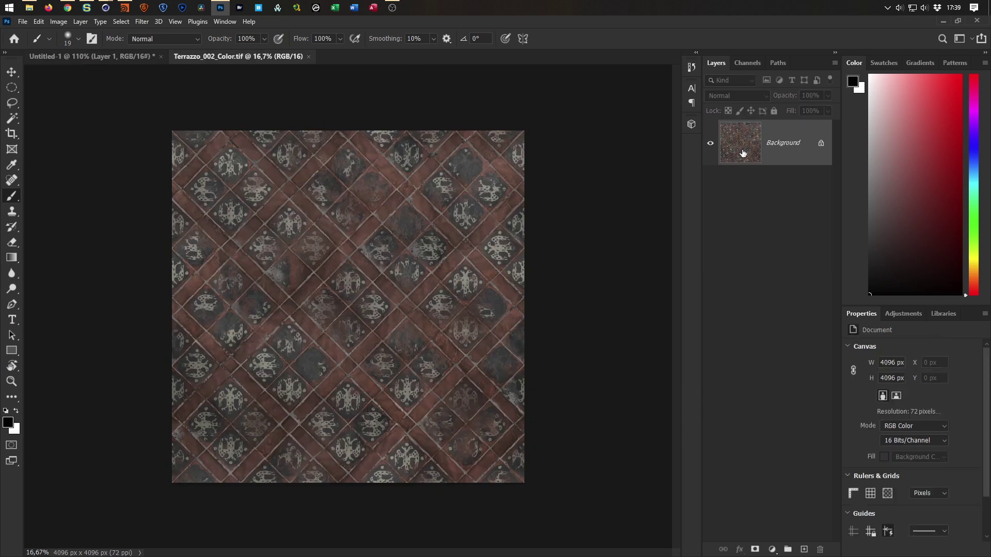
click(86, 21)
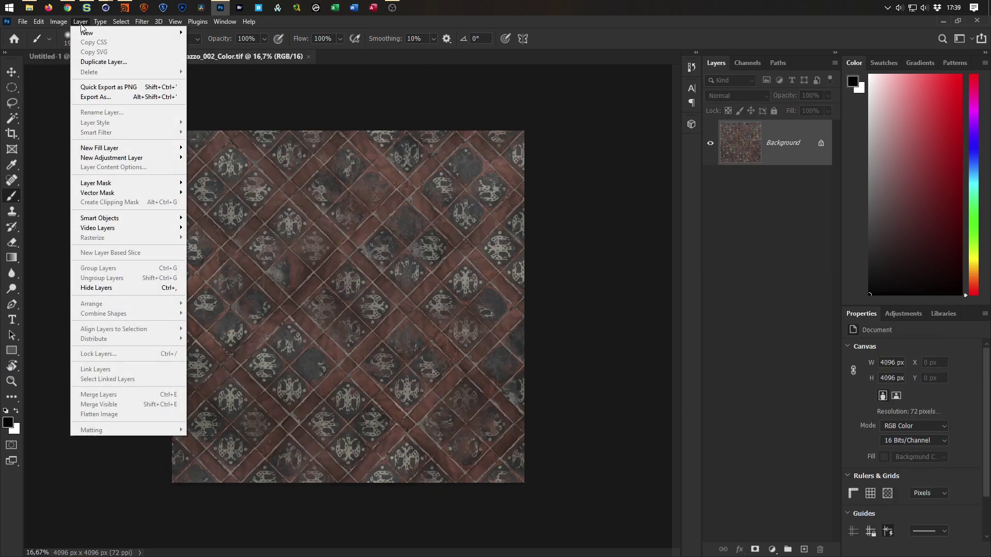
mouse_move(142, 21)
click(821, 143)
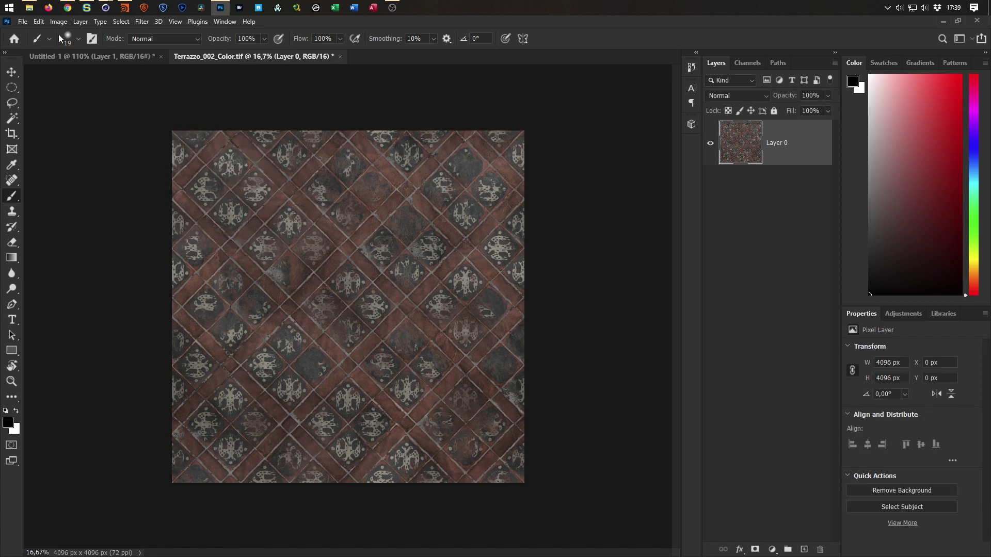
Apply a Black & White adjustment to the Terrazzo color image with Reds set to 9%
click(81, 23)
mouse_move(65, 21)
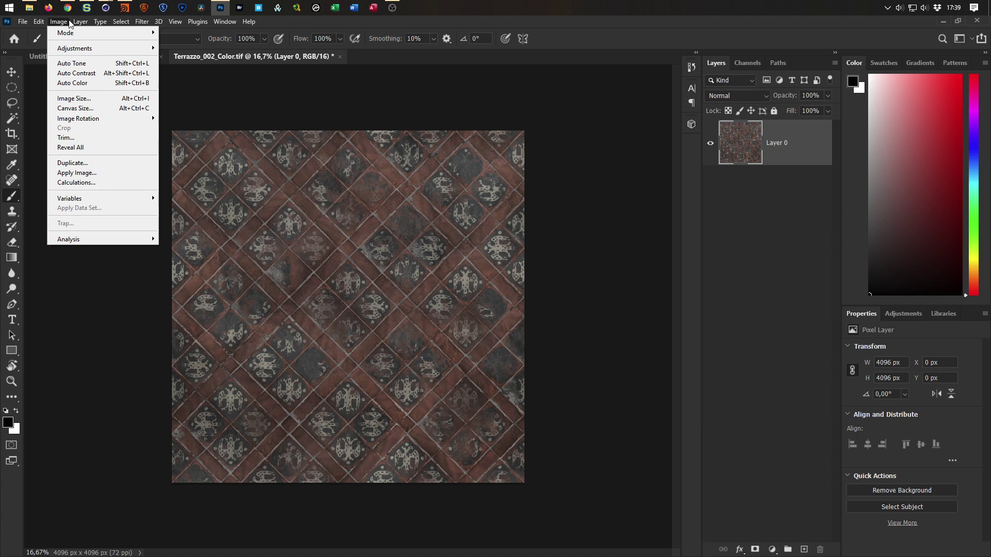
mouse_move(148, 52)
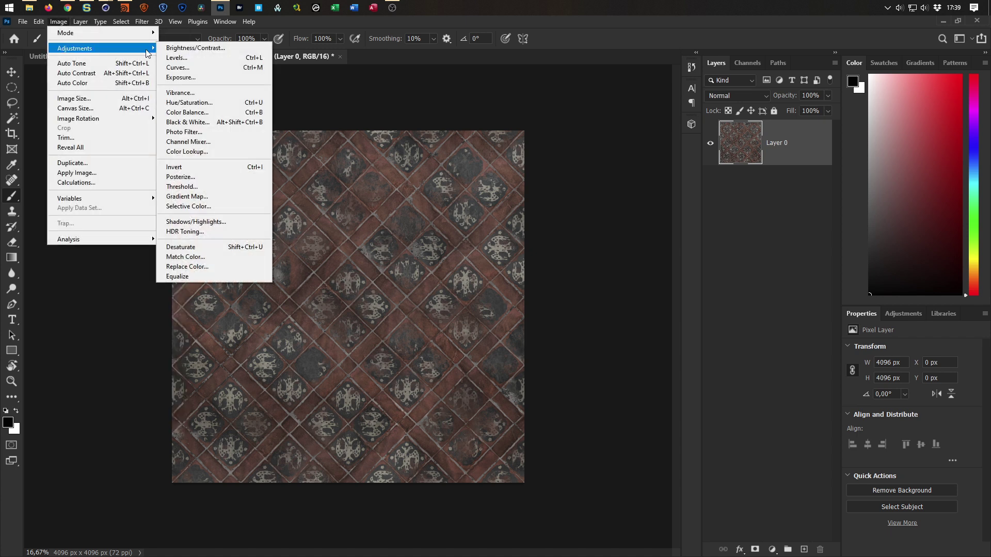
click(187, 122)
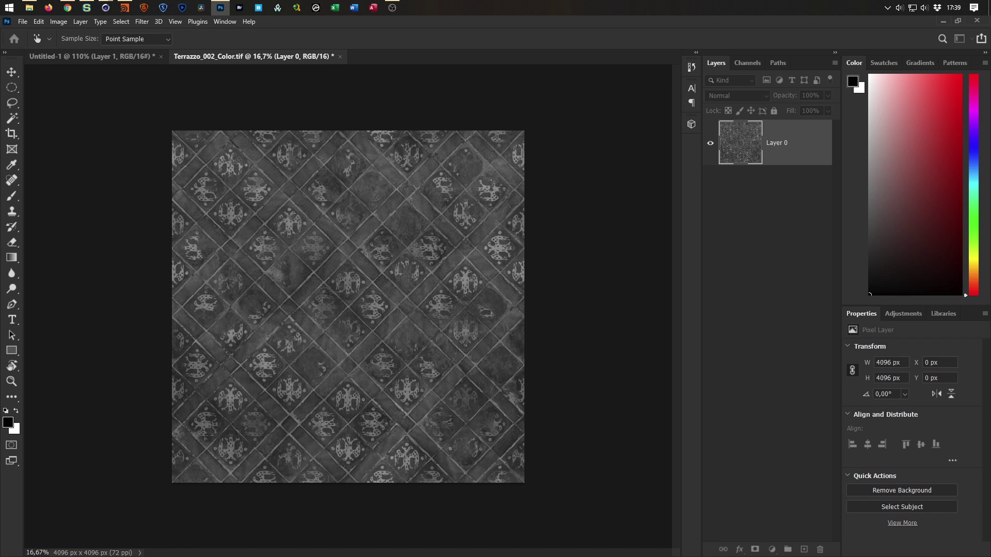
drag(621, 214, 610, 148)
click(616, 198)
mouse_move(615, 197)
mouse_down()
mouse_move(565, 196)
mouse_move(618, 196)
mouse_move(606, 196)
mouse_up()
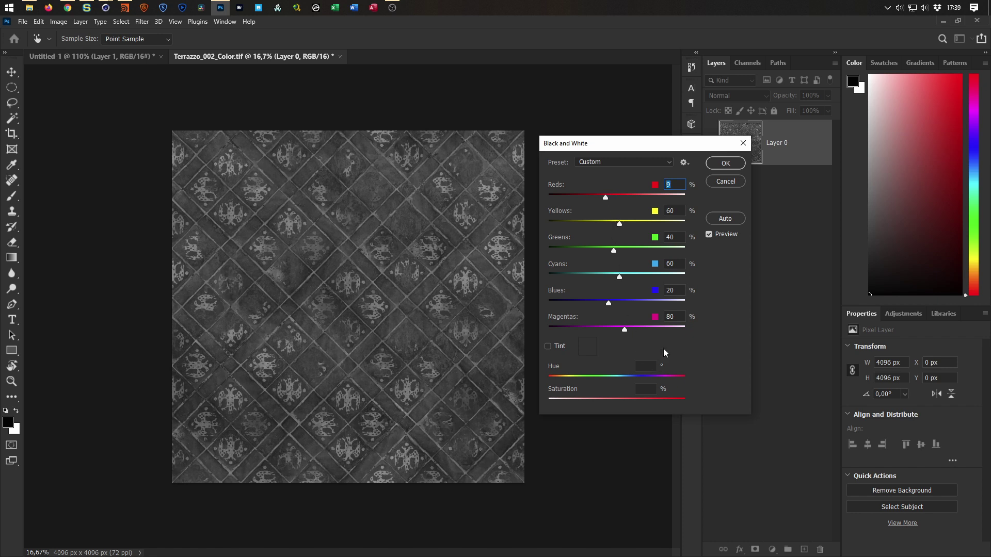
click(724, 164)
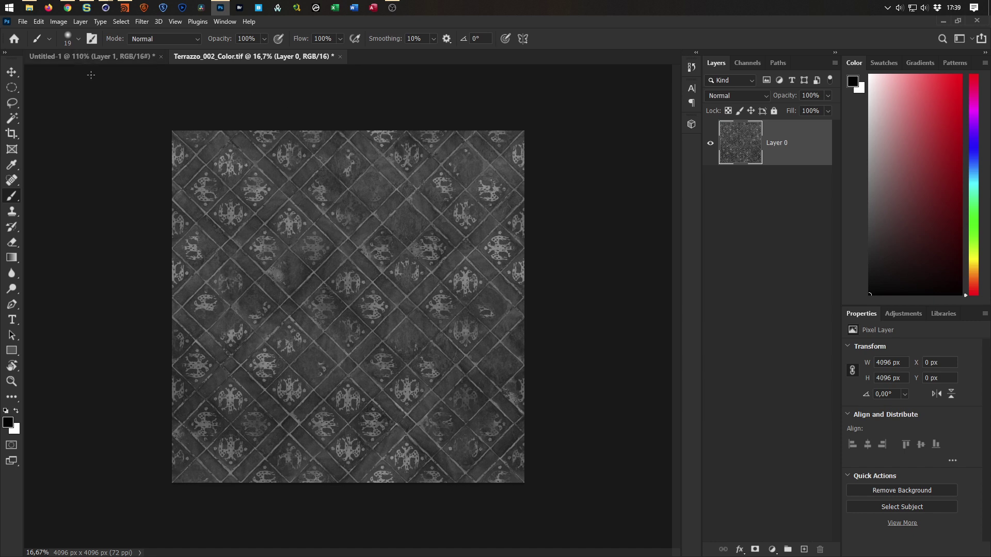
Save the image as Terrazzo_002_BW.tif in the tex folder with uncompressed TIFF options and layers, and return to Cinema 4D
key(ctrl+shift+s)
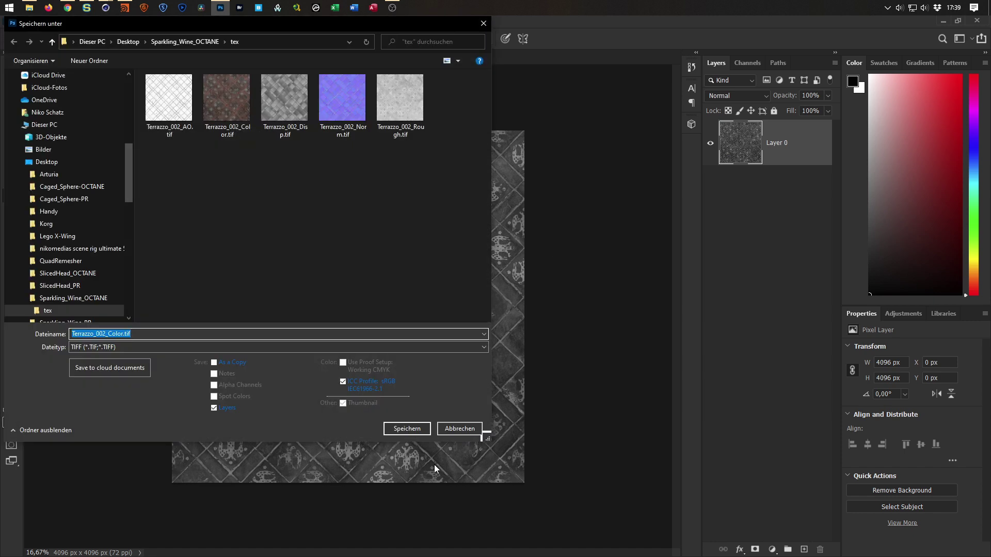
key(End)
key(shift+Left)
key(shift+Left)
key(shift+Left)
key(shift+Left)
key(shift+Left)
text(BW)
key(Return)
key(Return)
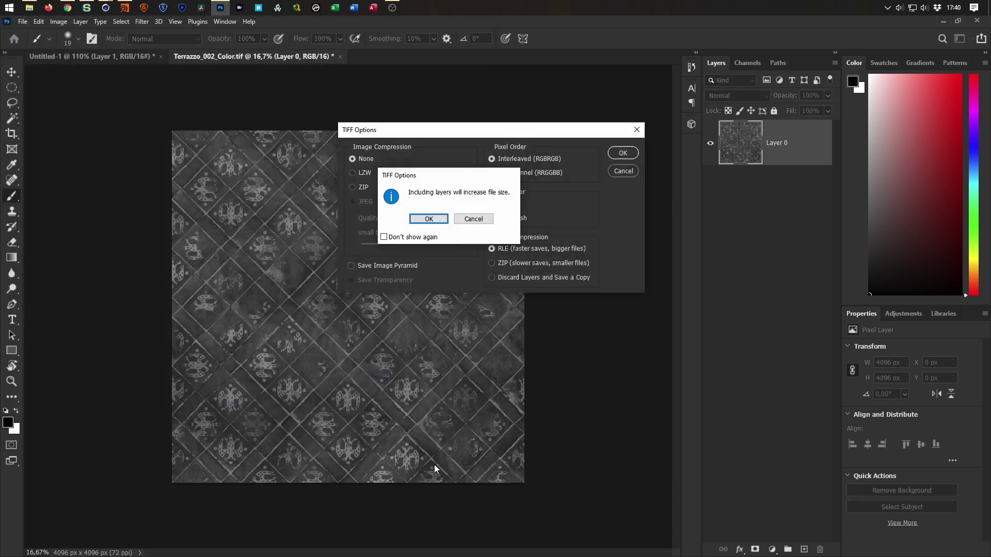
key(Return)
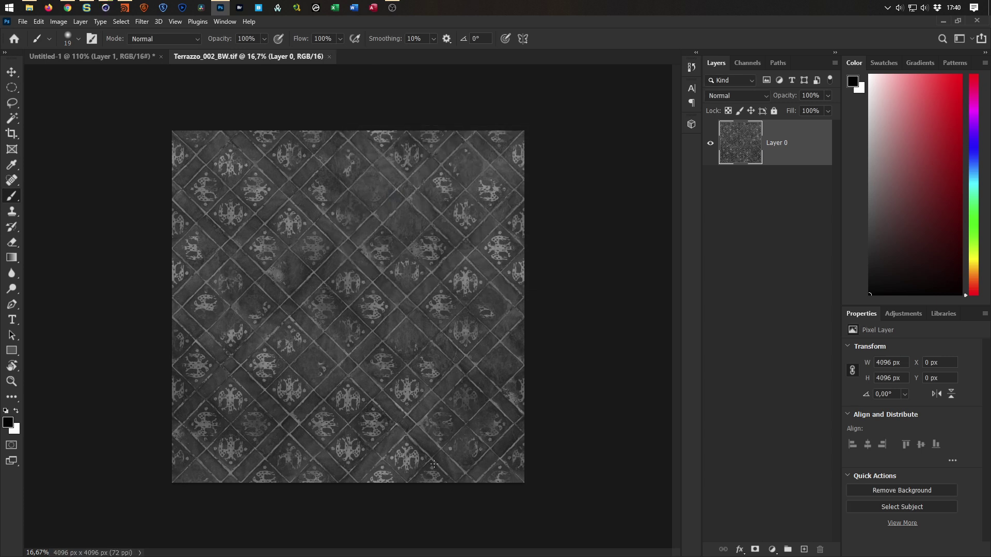
click(944, 23)
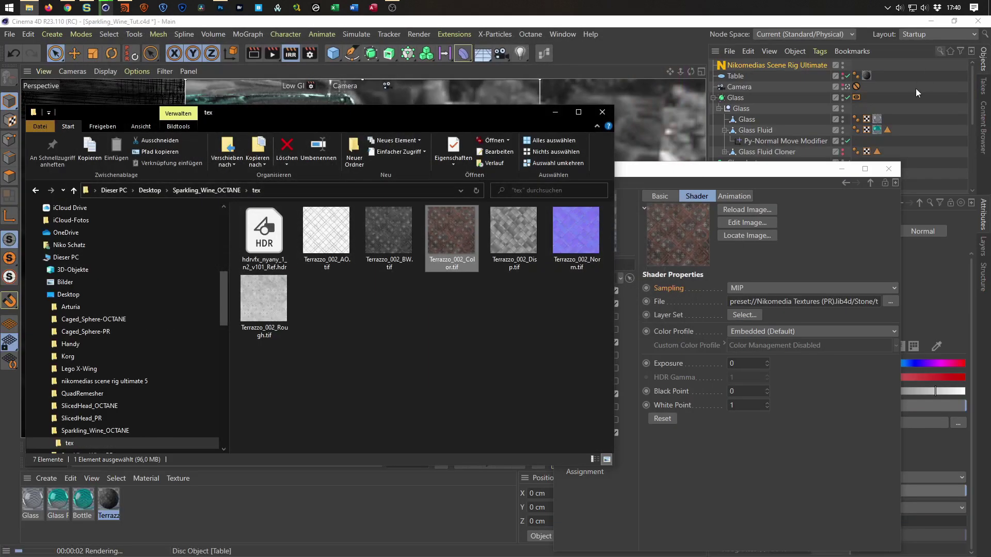
Replace the image file of the bitmap layer in the Terrazzo_002 color Layer shader with Terrazzo_002_BW.tif
click(728, 176)
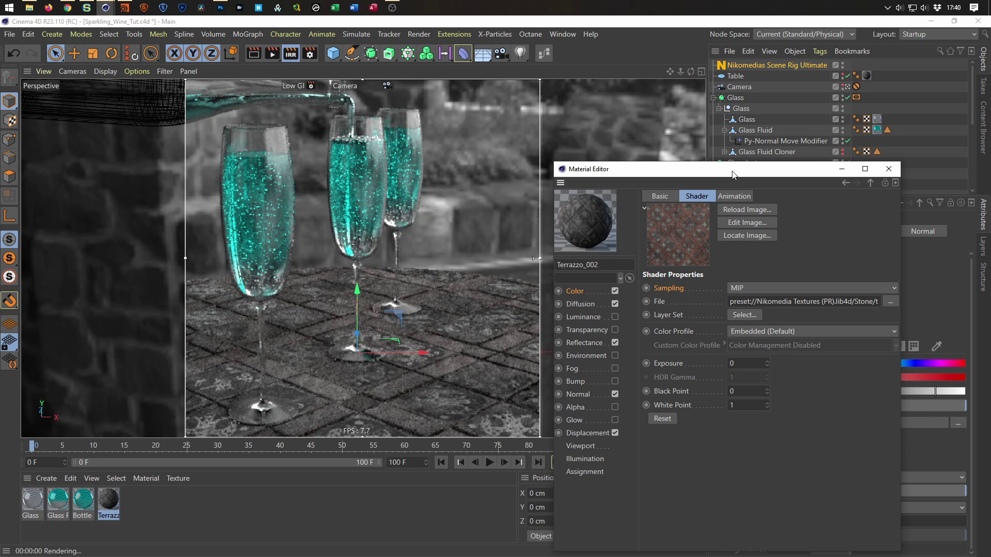
key(alt+Tab)
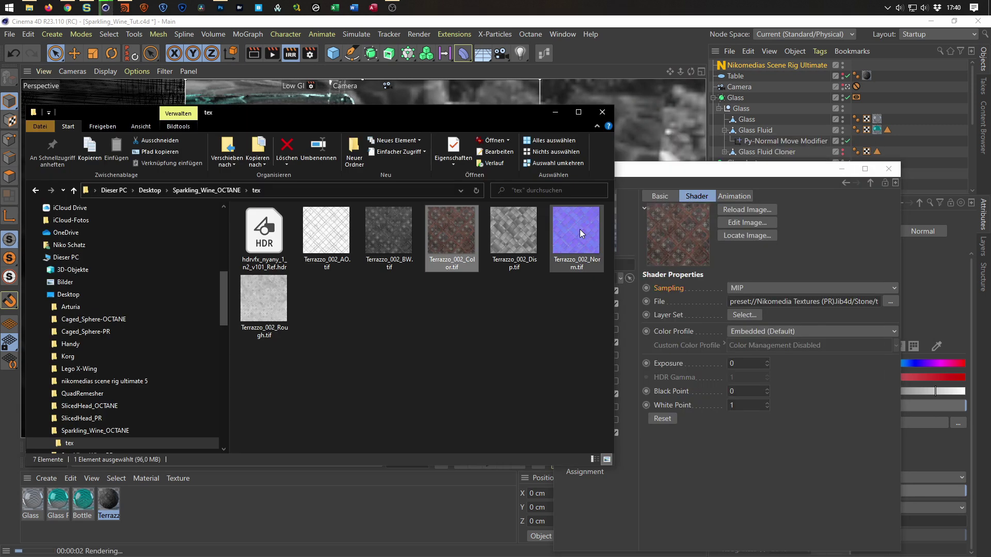
drag(403, 253, 794, 319)
drag(815, 299, 815, 302)
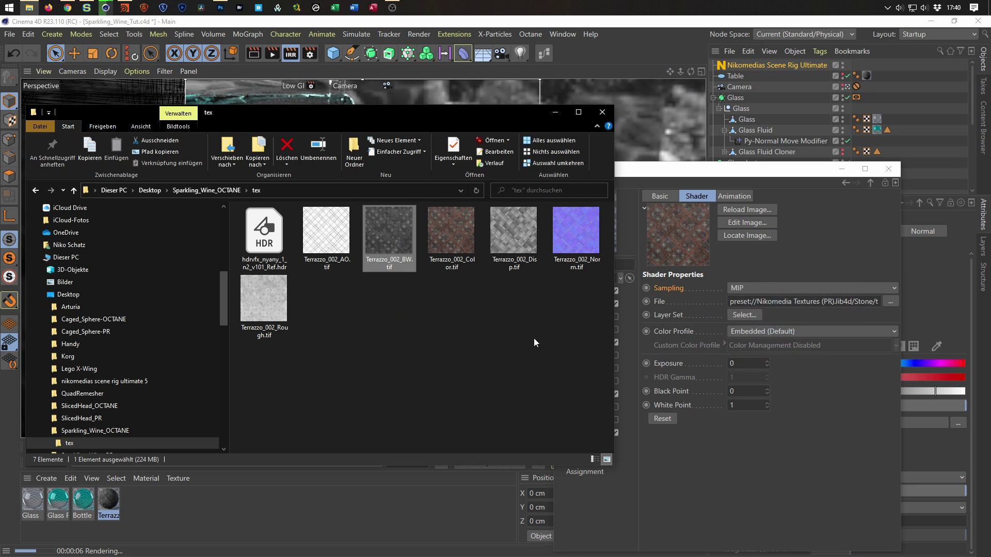
click(531, 336)
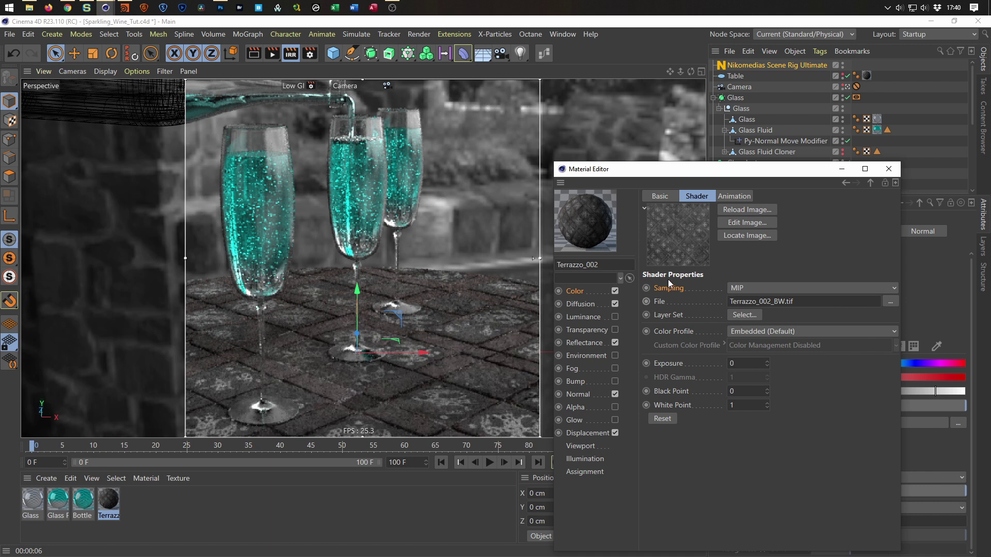
Clear the Layer shader from the Terrazzo_002 color channel and load Terrazzo_002_BW.tif directly as its texture
click(575, 291)
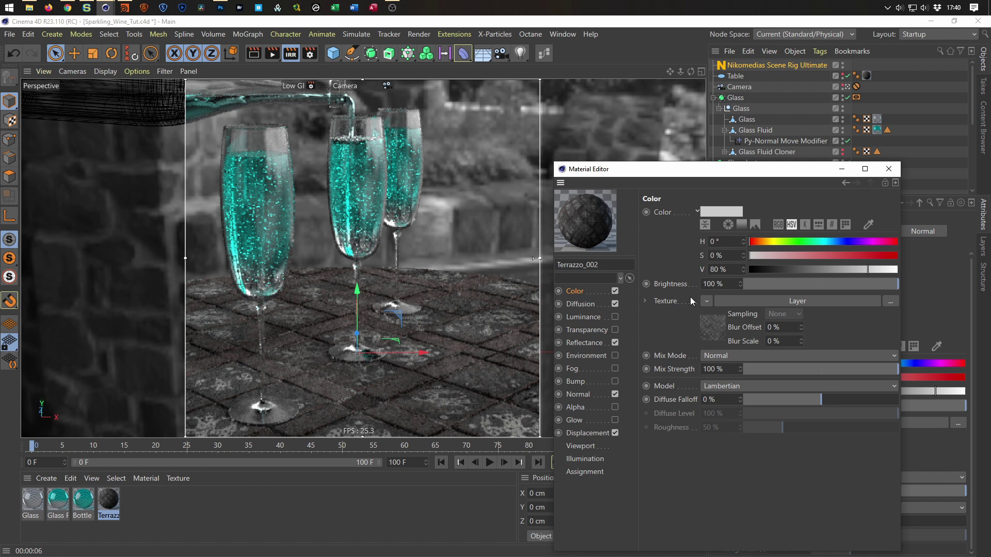
click(707, 300)
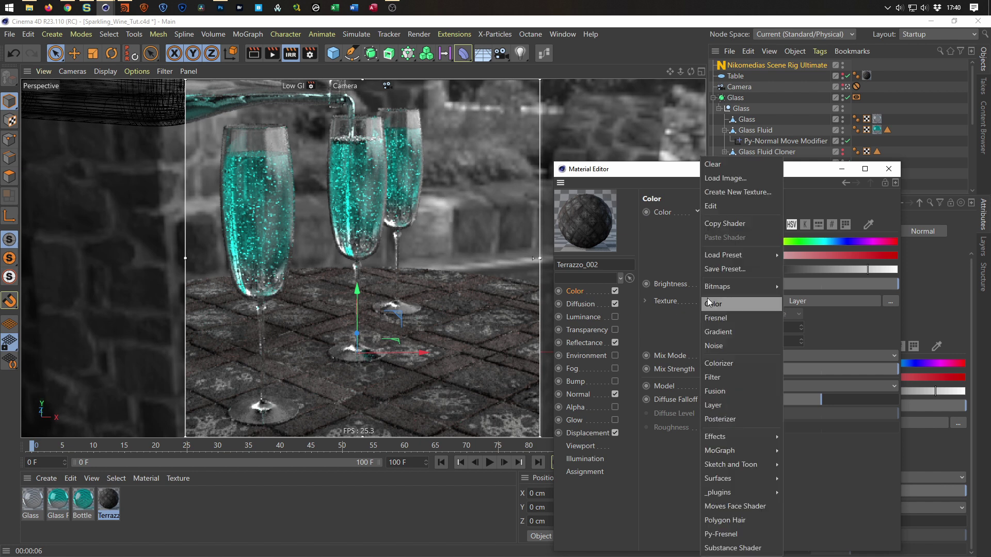
click(721, 165)
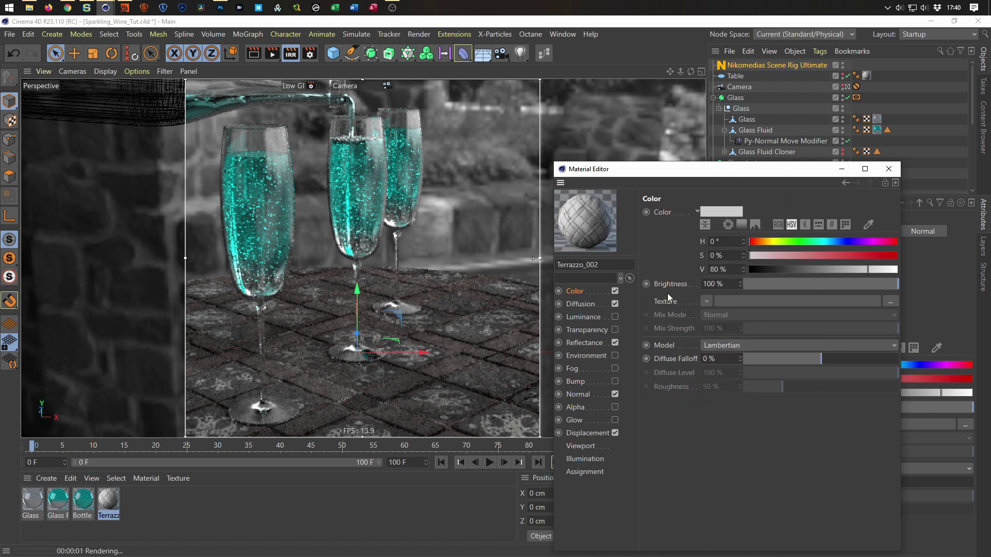
click(30, 8)
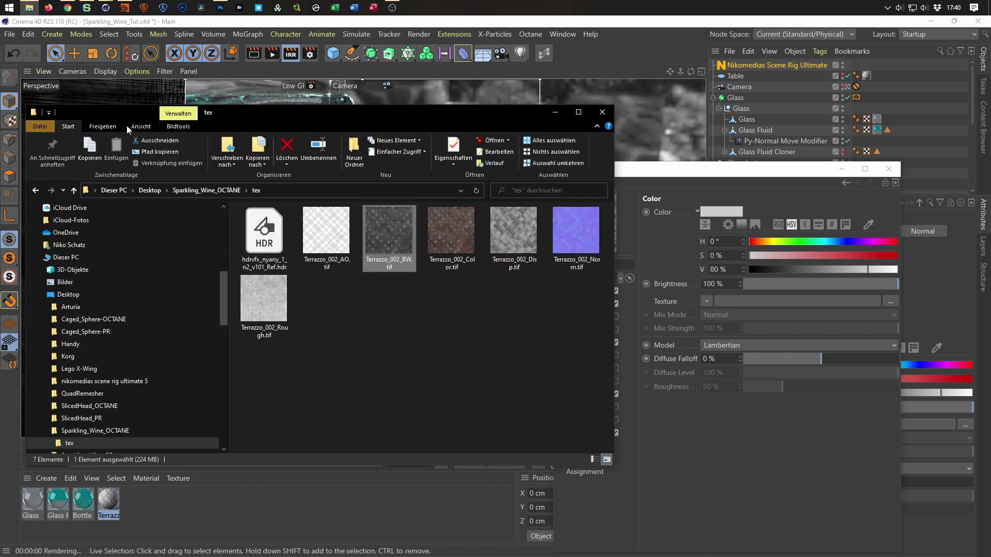
drag(389, 235, 776, 302)
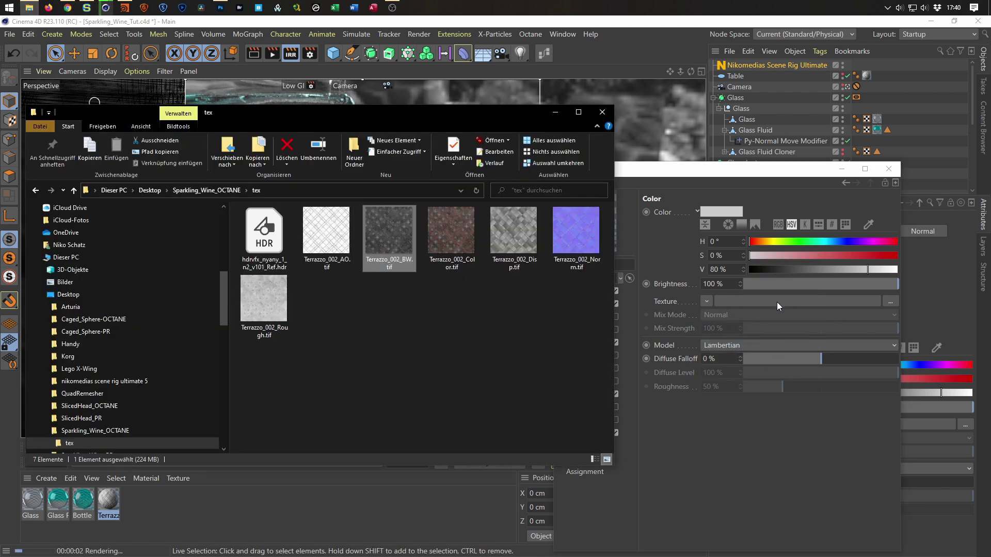
click(527, 338)
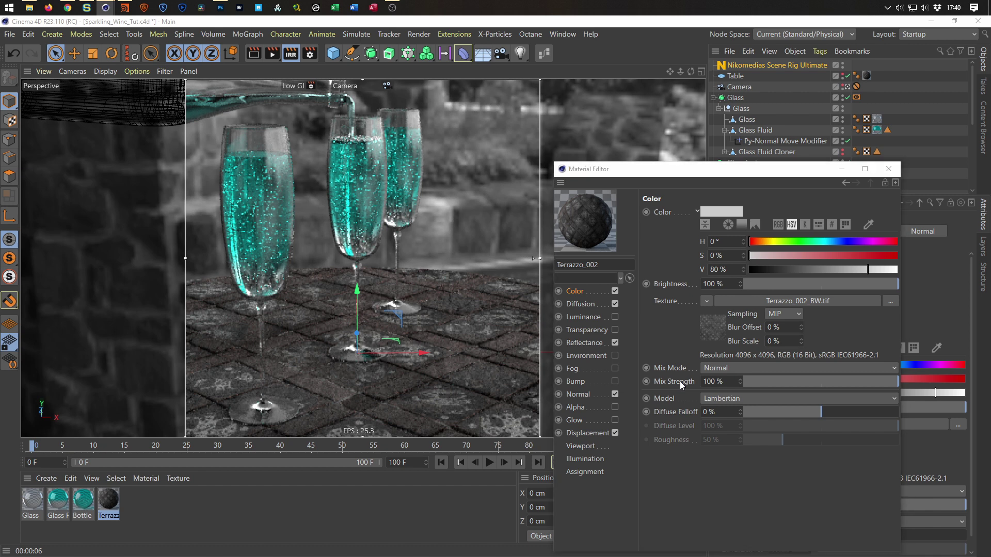
Switch to Photoshop, save Terrazzo_002_BW as a JPEG in the tex folder at quality 12 with Baseline ("Standard") format, and return to Cinema 4D
key(alt+Tab)
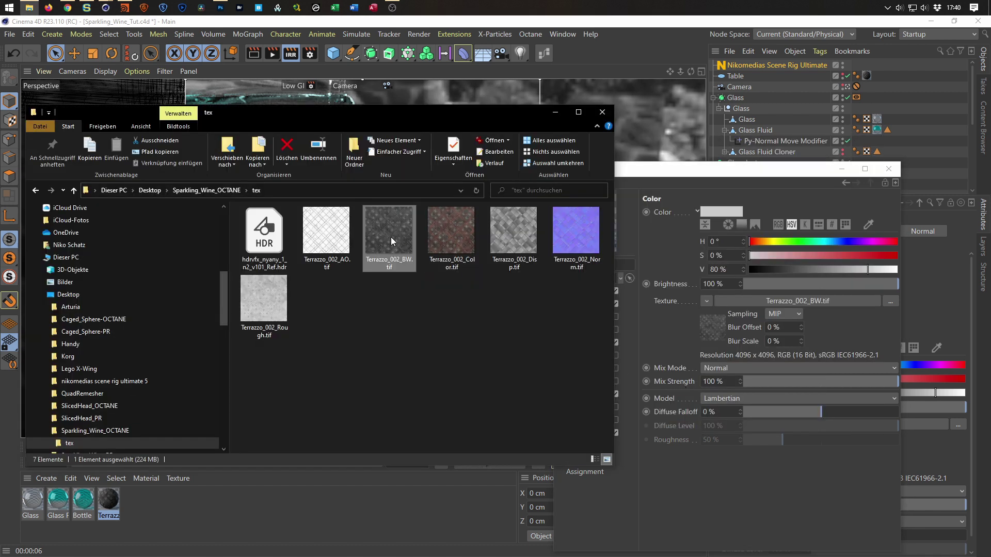
click(220, 7)
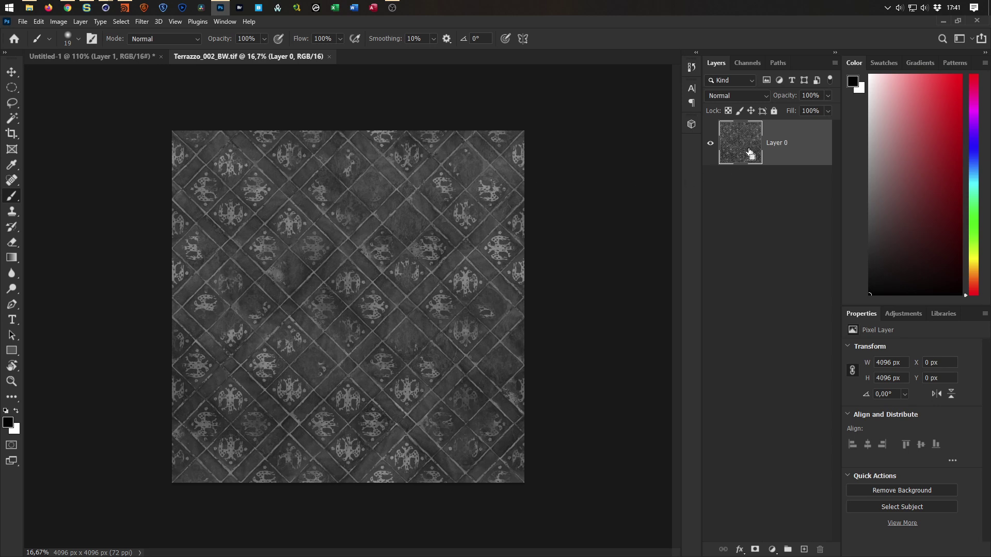
key(ctrl+shift+s)
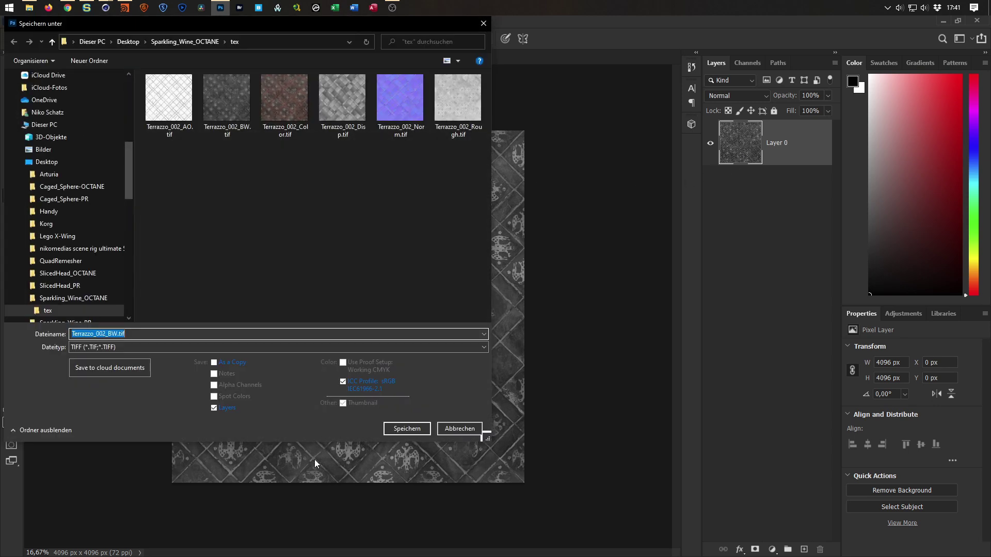
click(123, 349)
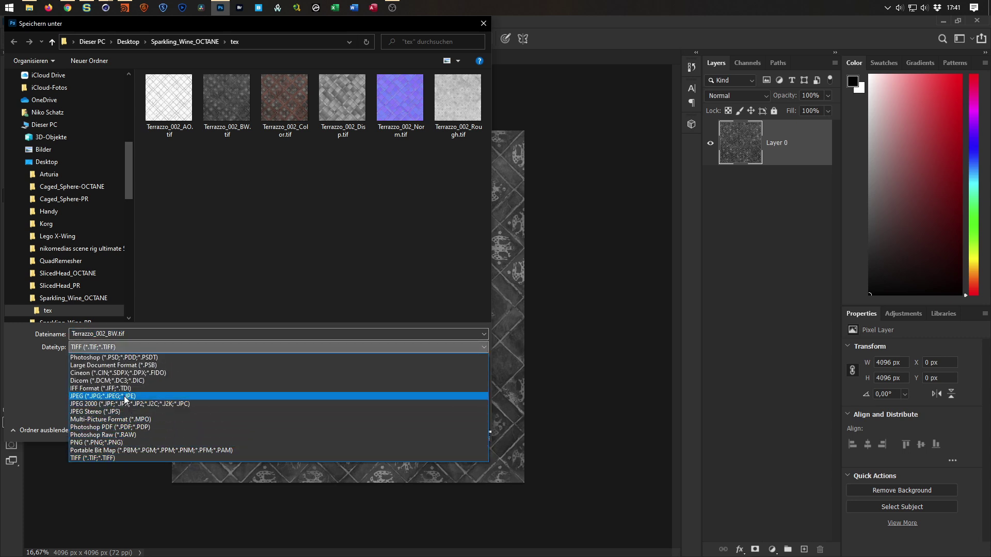
click(126, 397)
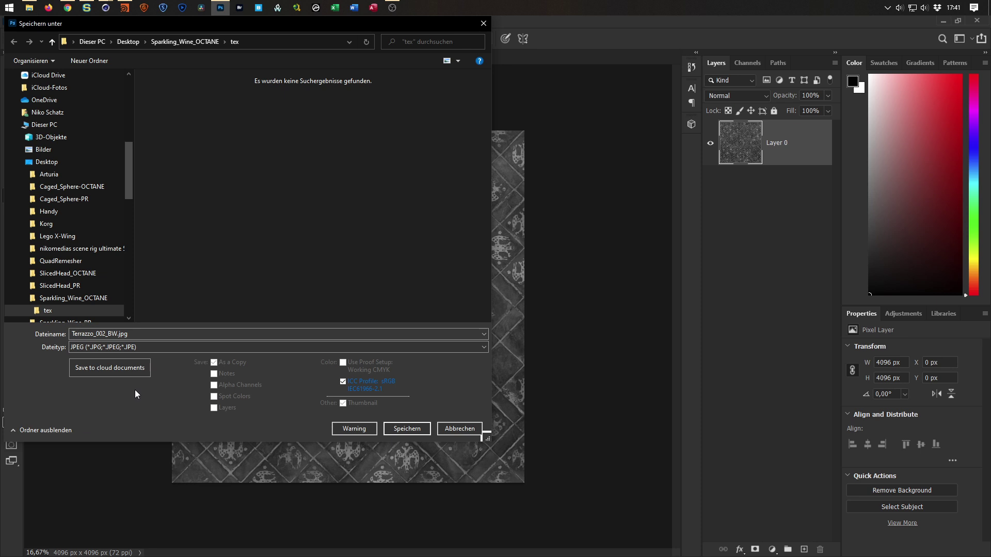
key(Return)
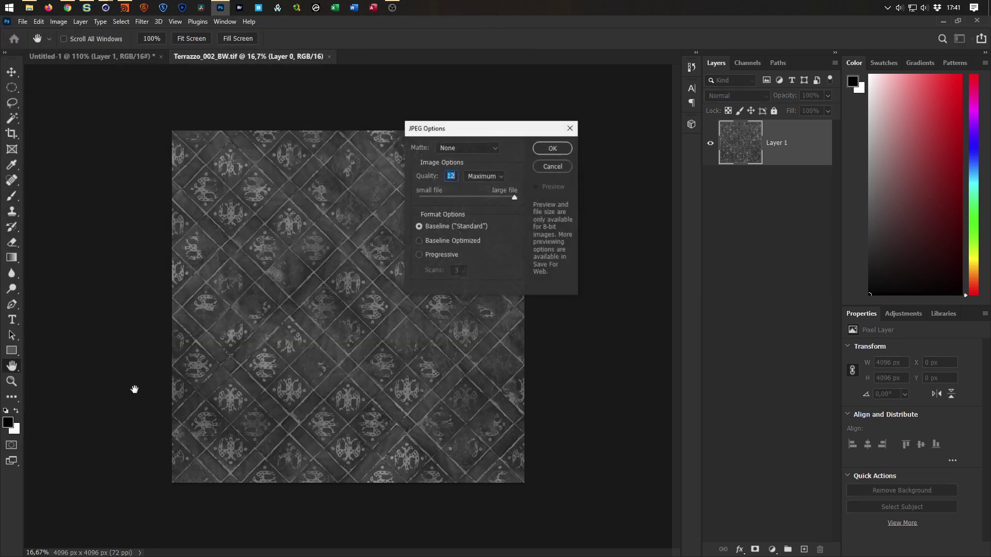
key(Return)
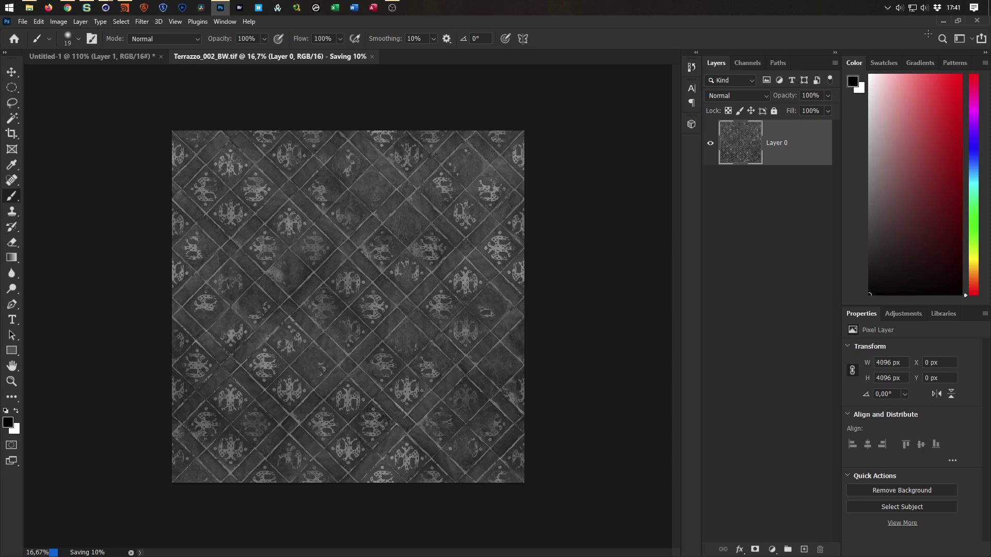
click(943, 21)
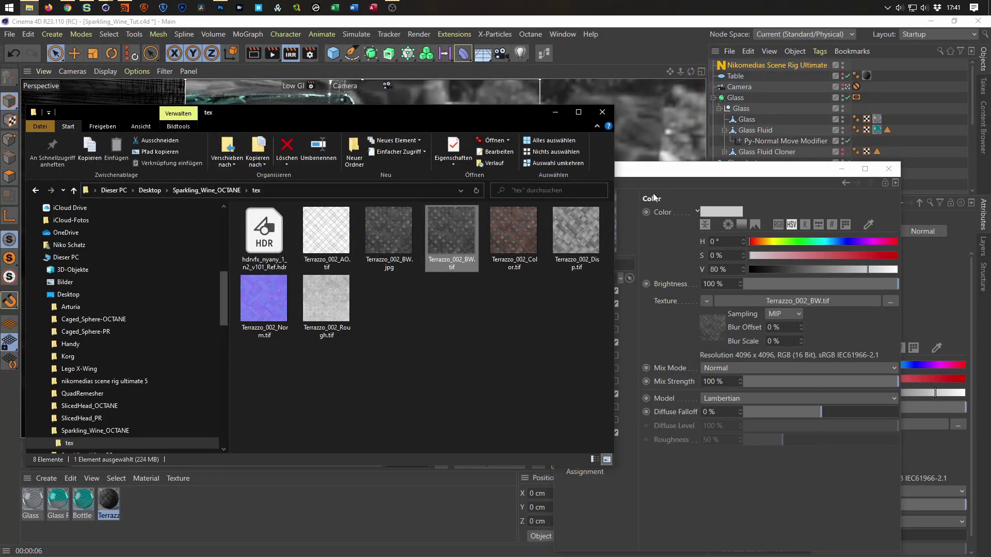
Load Terrazzo_002_BW.jpg from the tex folder as the Terrazzo_002 color texture, accepting a copy at the project location
click(668, 174)
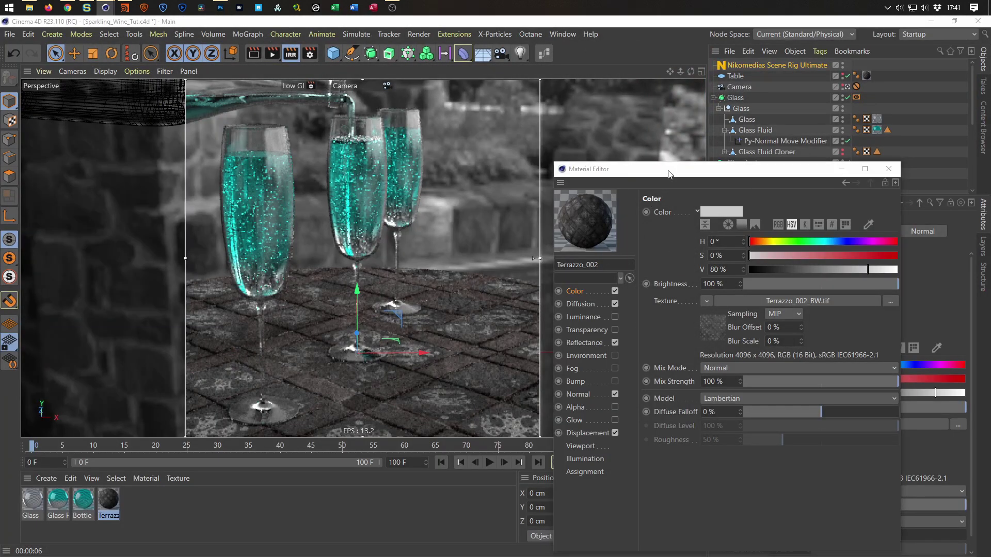
key(alt+Tab)
click(627, 200)
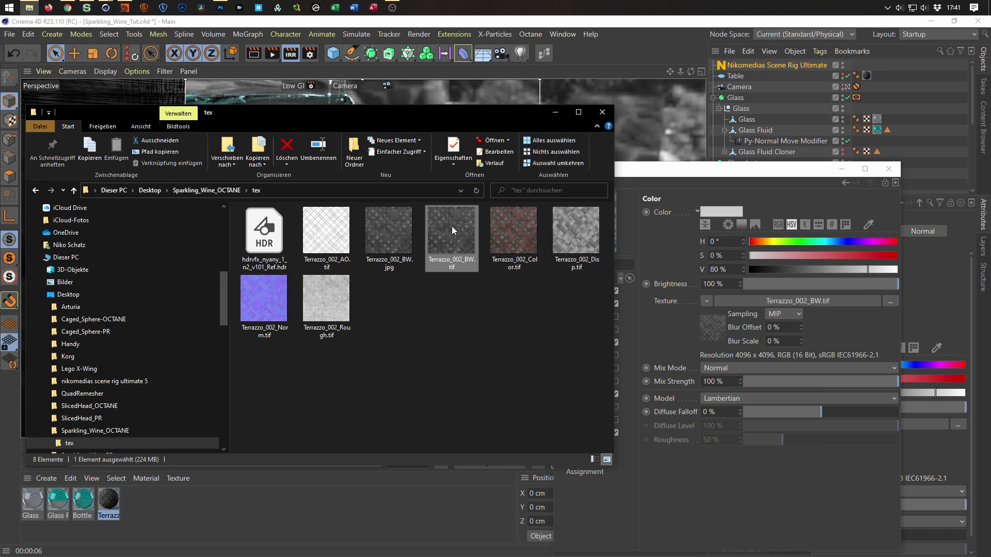
drag(399, 233, 816, 300)
click(536, 336)
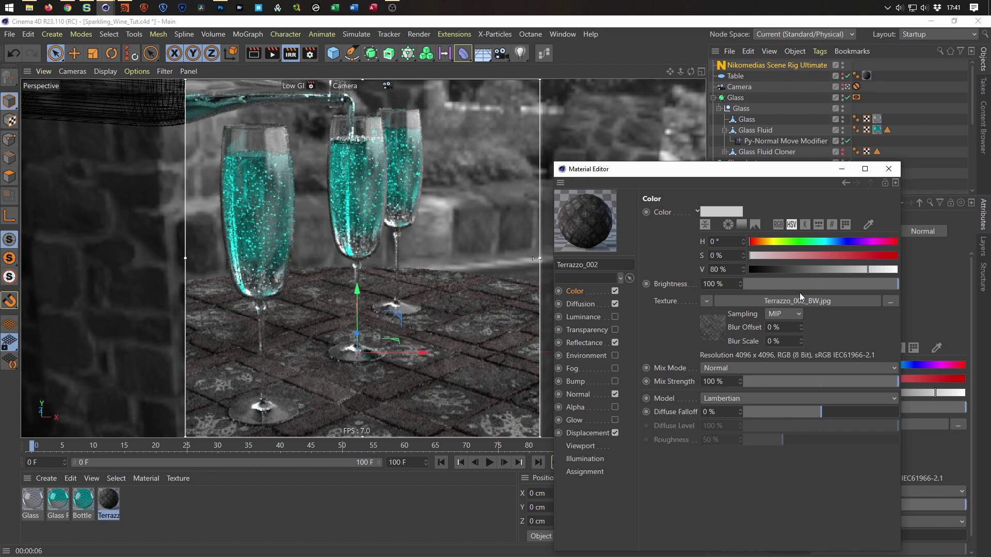
Set the Terrazzo_002 color value V to 100% and its diffuse shading model to Oren-Nayar
drag(869, 267, 900, 268)
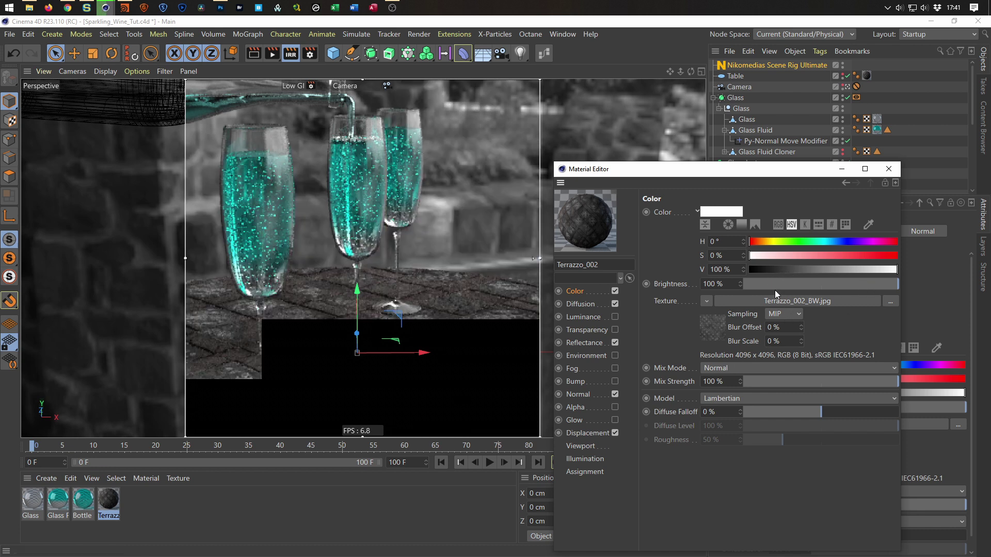
drag(796, 273, 928, 264)
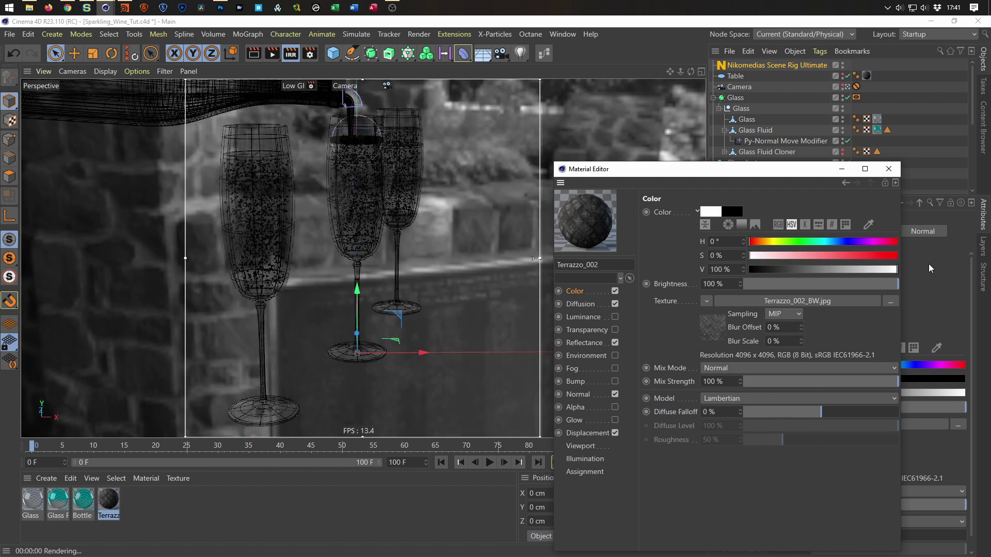
click(744, 398)
click(741, 422)
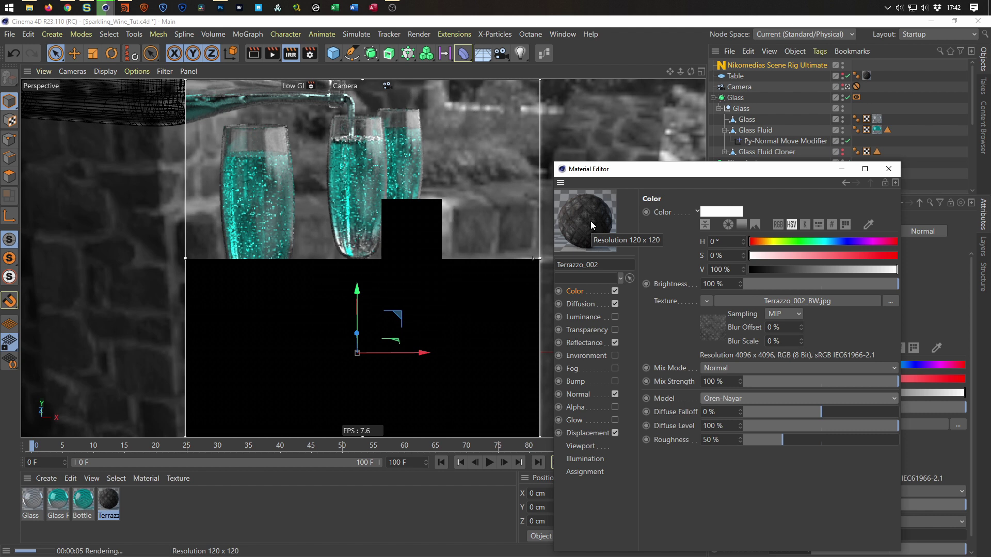
Check the Reflectance layer color texture, then load Terrazzo_002_Color.tif as the Color channel texture with a copy at the project location
click(594, 304)
click(587, 342)
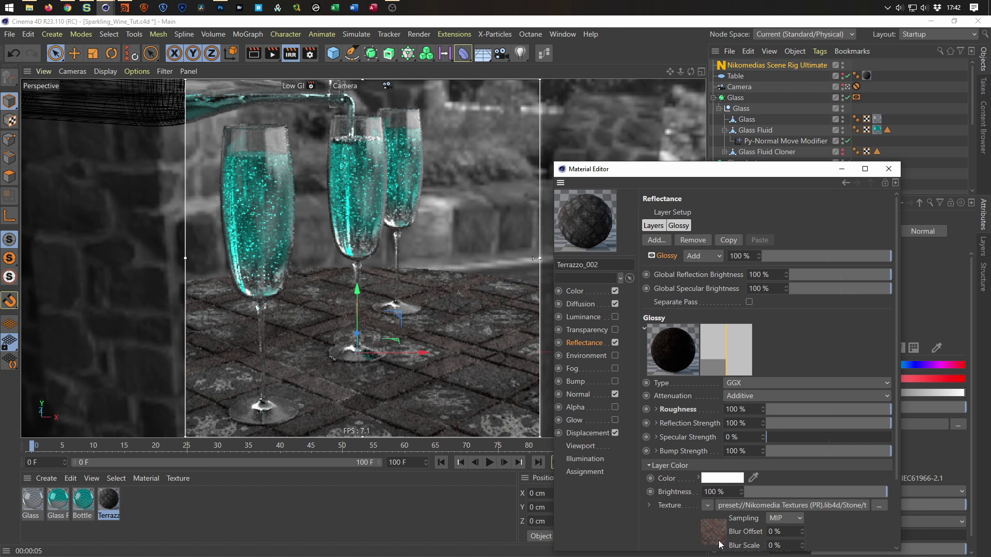
drag(897, 286, 889, 411)
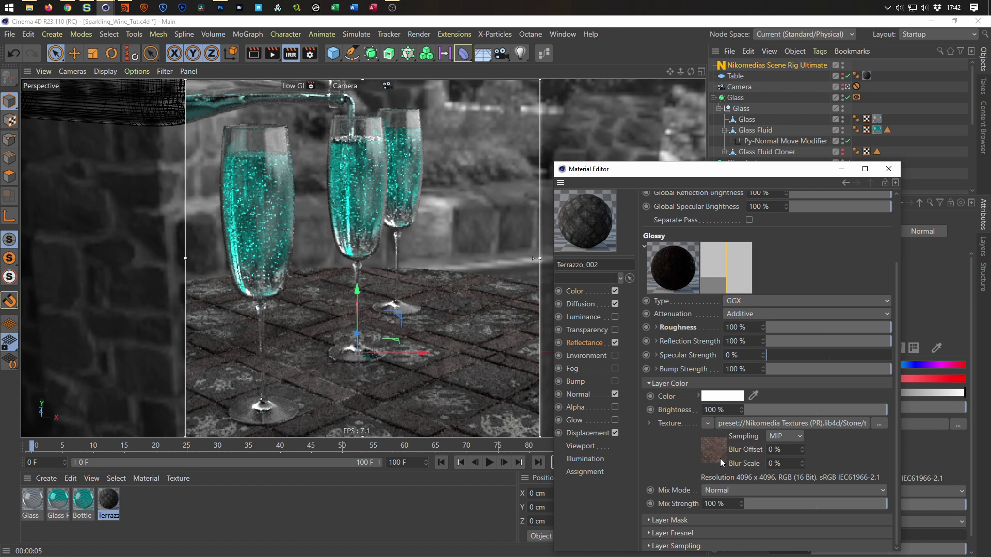
click(586, 288)
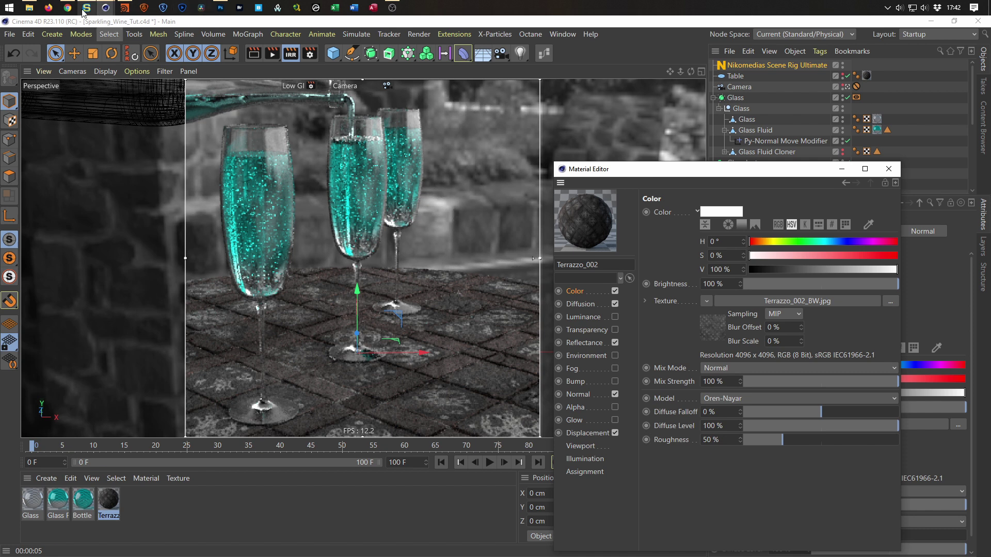
click(30, 8)
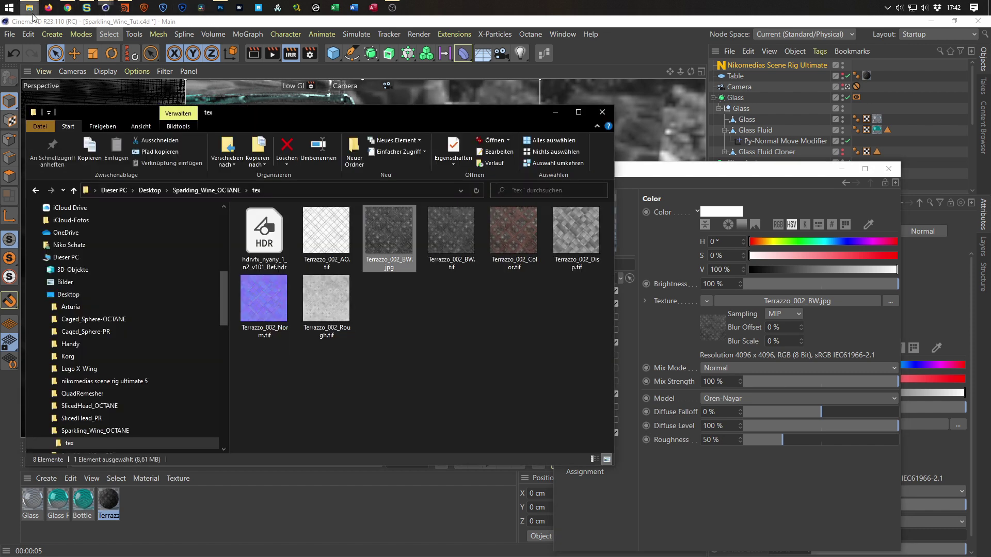
drag(509, 228, 774, 297)
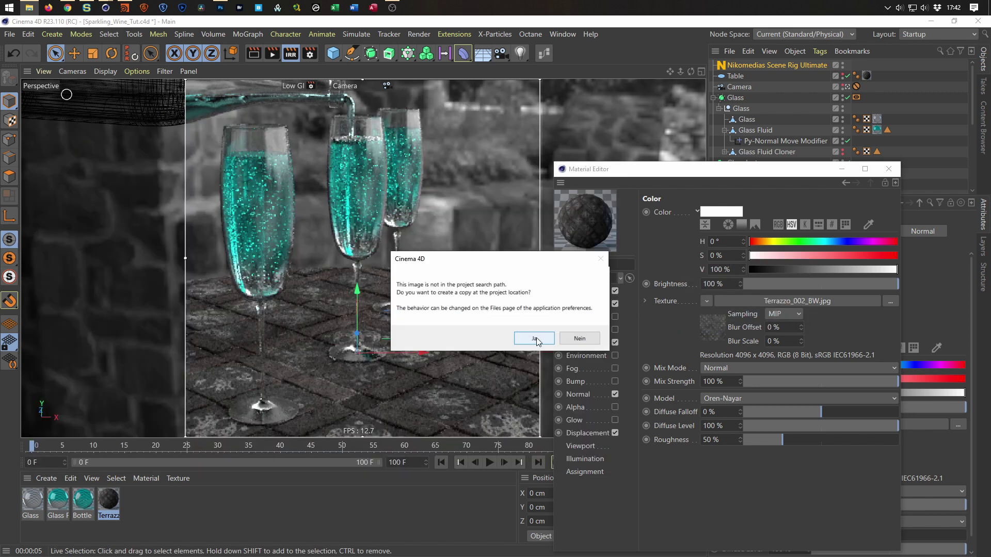
click(535, 338)
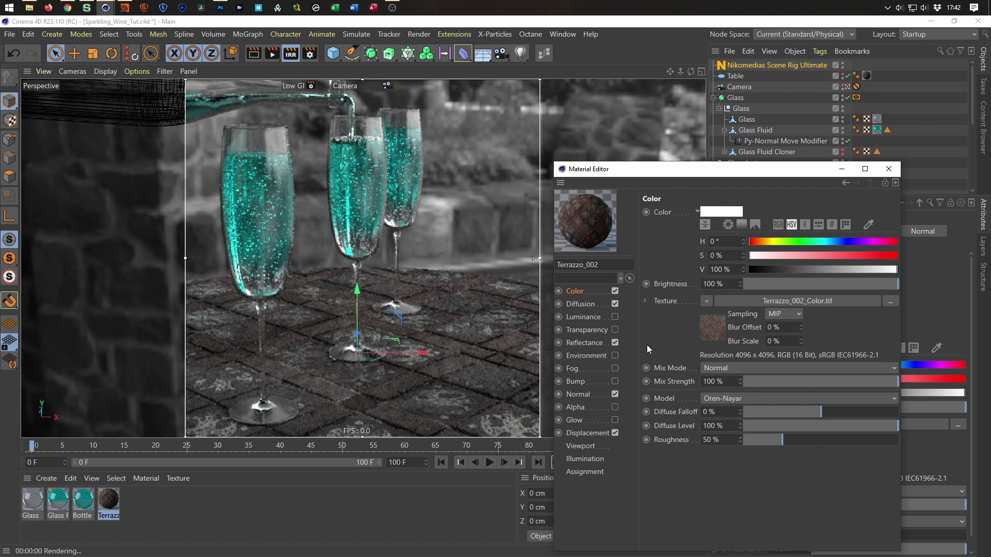
Wrap the color texture in a Layer shader and add a Hue / Sat / Lightness effect with Saturation at -100%
click(707, 301)
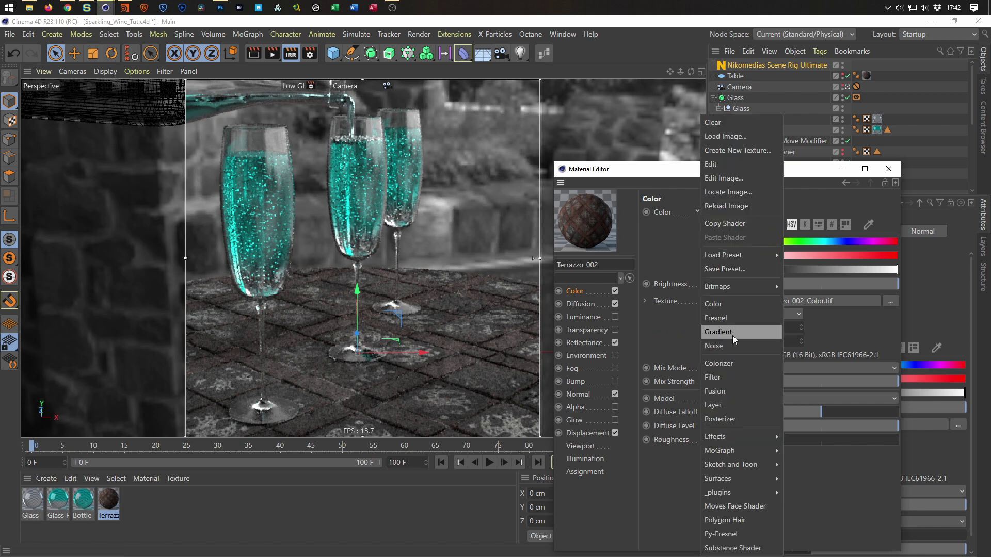
click(723, 406)
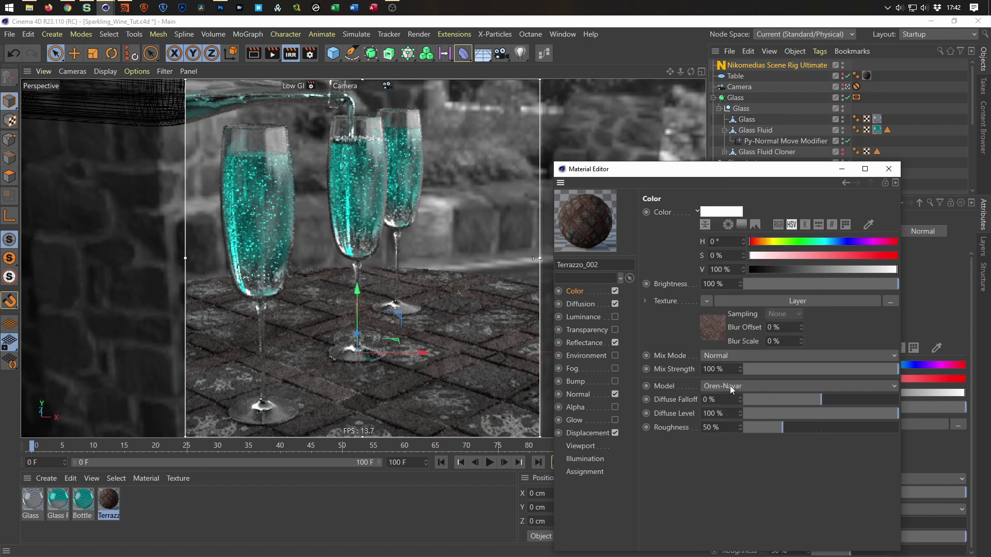
click(714, 332)
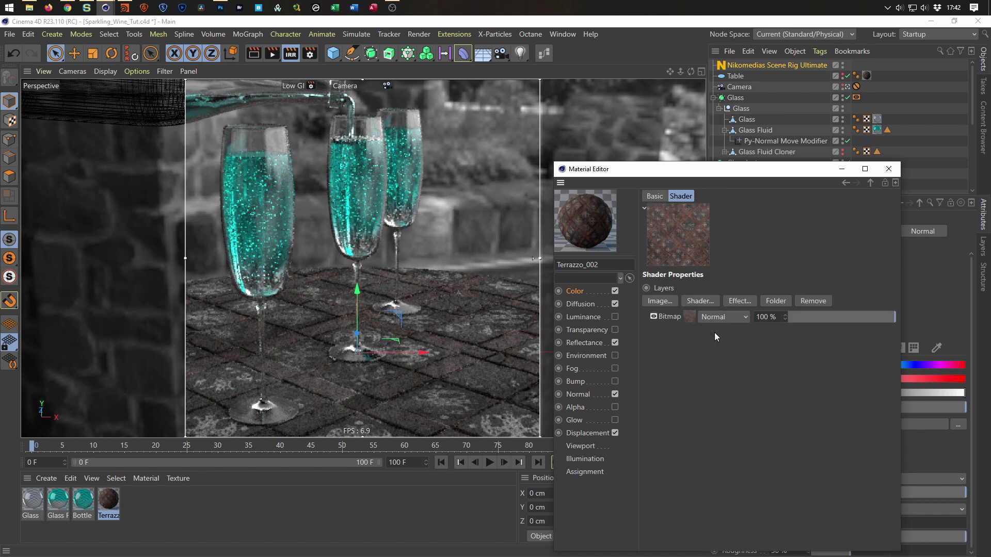
click(739, 299)
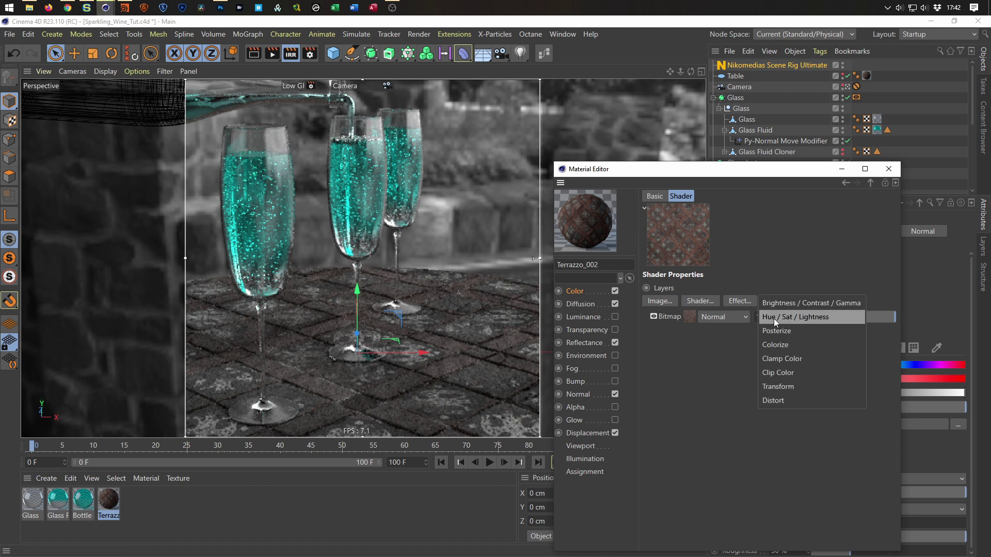
click(773, 318)
drag(784, 331, 764, 333)
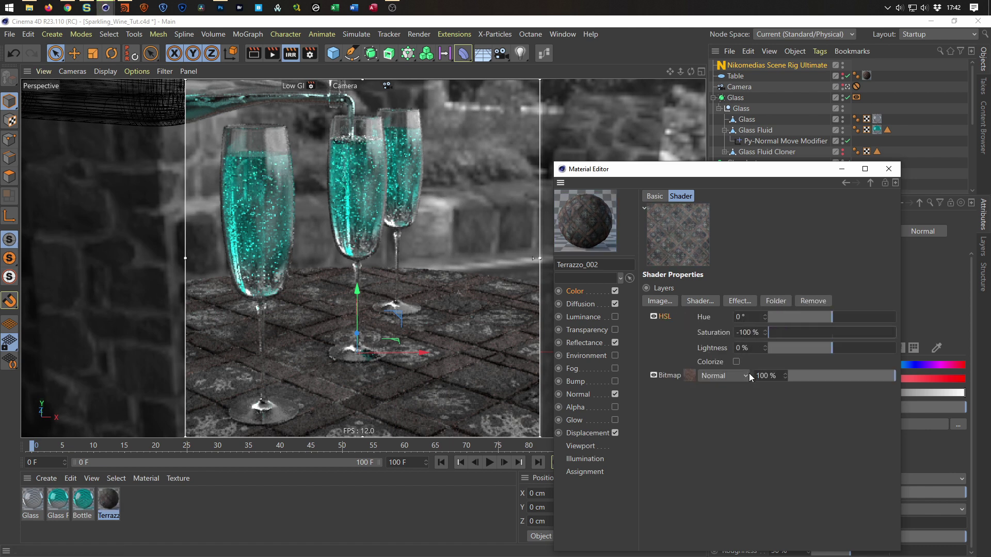
Copy the Color channel's Layer shader and paste it as the Layer Color texture of the Glossy reflectance layer
click(583, 343)
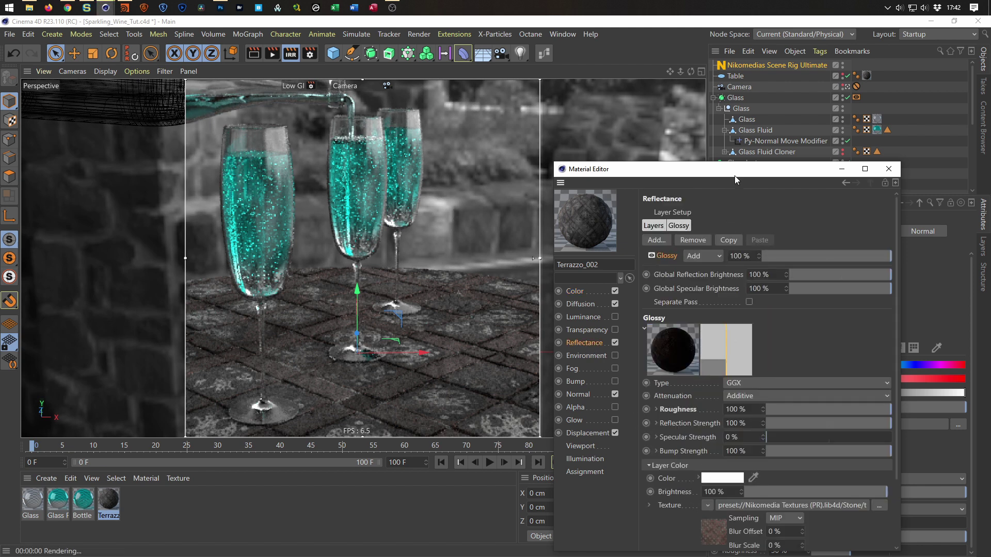
drag(735, 176, 746, 80)
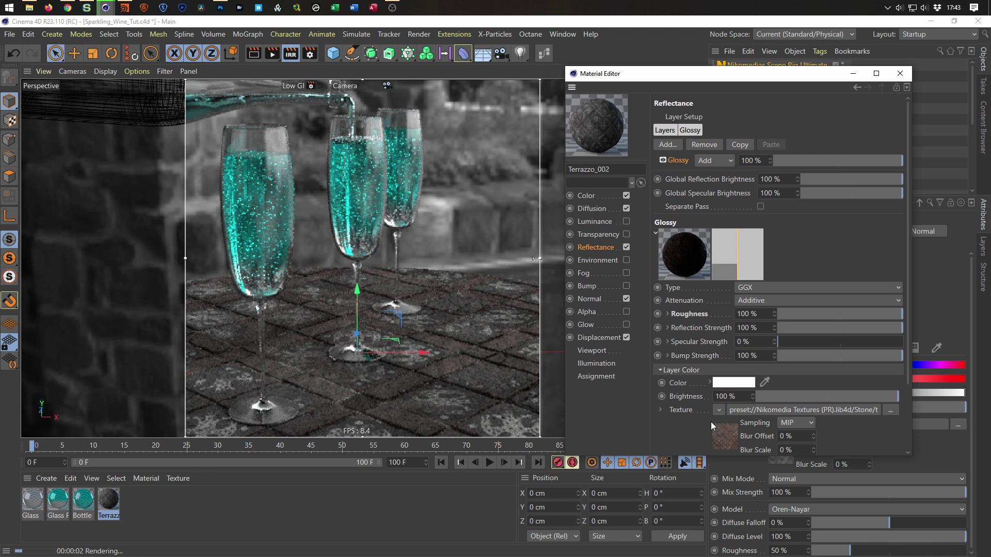
click(718, 411)
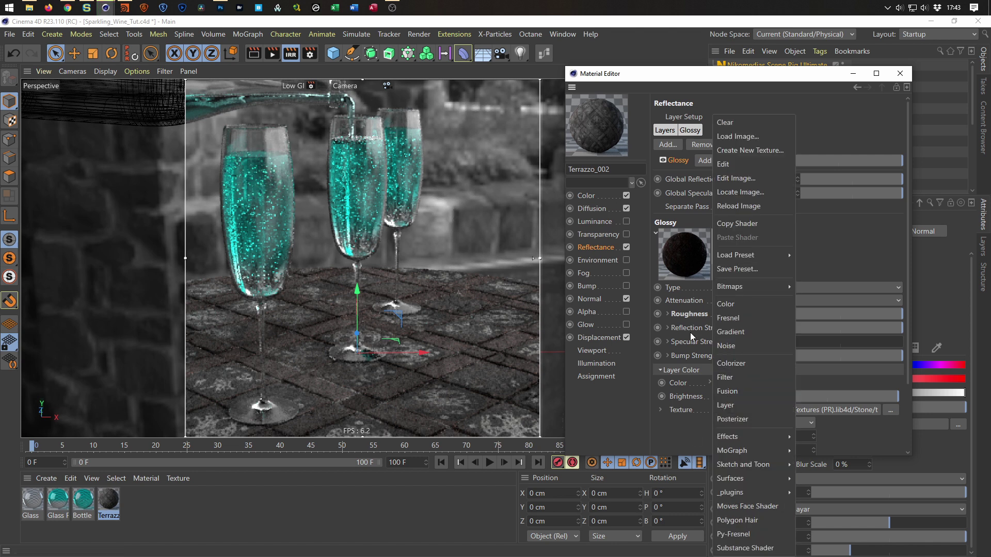
click(627, 407)
click(587, 196)
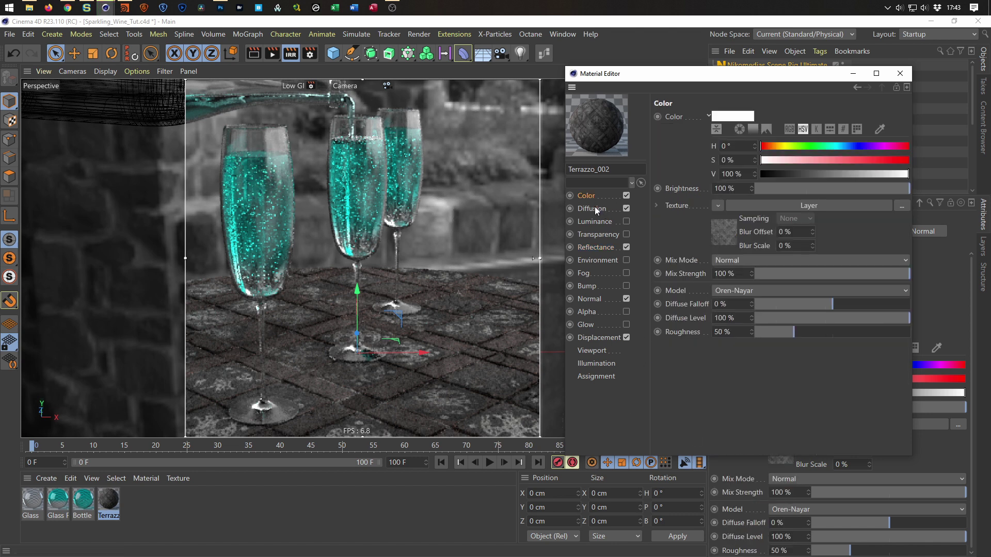
right_click(684, 206)
click(702, 241)
click(594, 249)
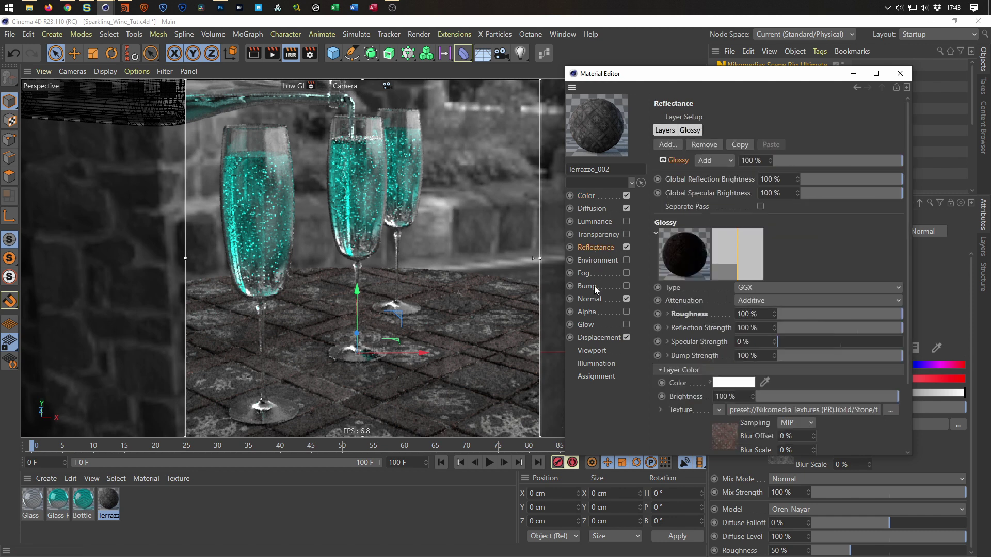
right_click(676, 410)
click(703, 376)
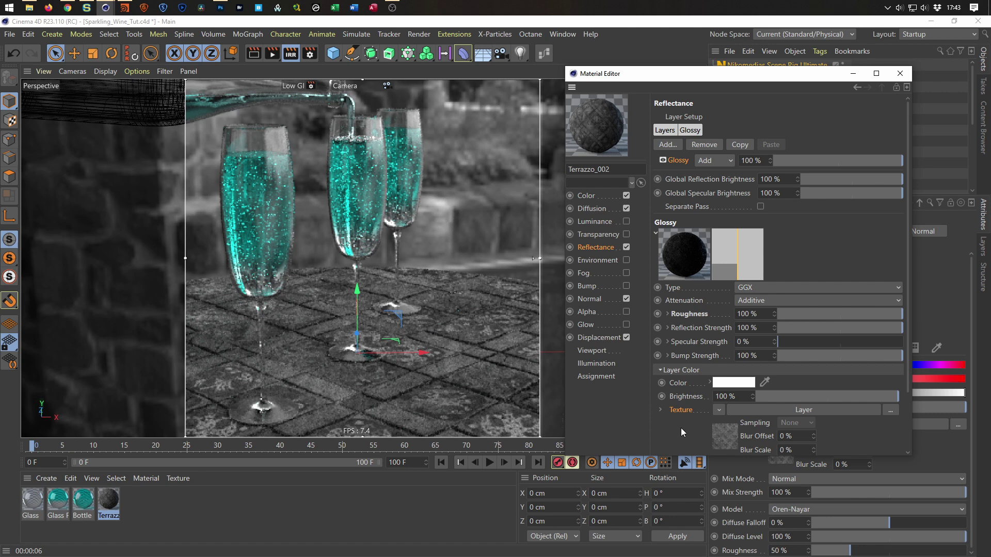
Add a Brightness / Contrast / Gamma effect to the Color channel's Layer shader and set its Gamma to 0.8
click(592, 209)
click(586, 199)
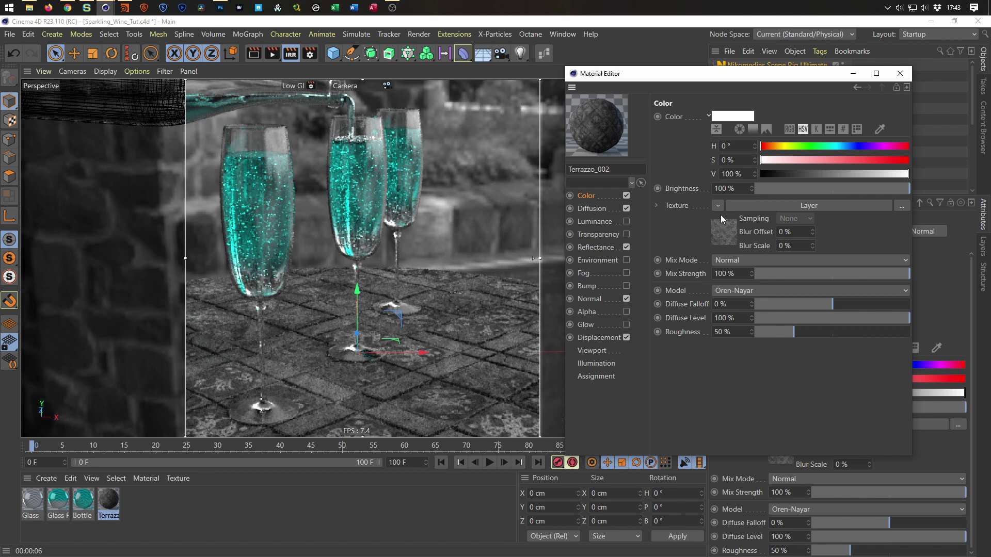
click(724, 233)
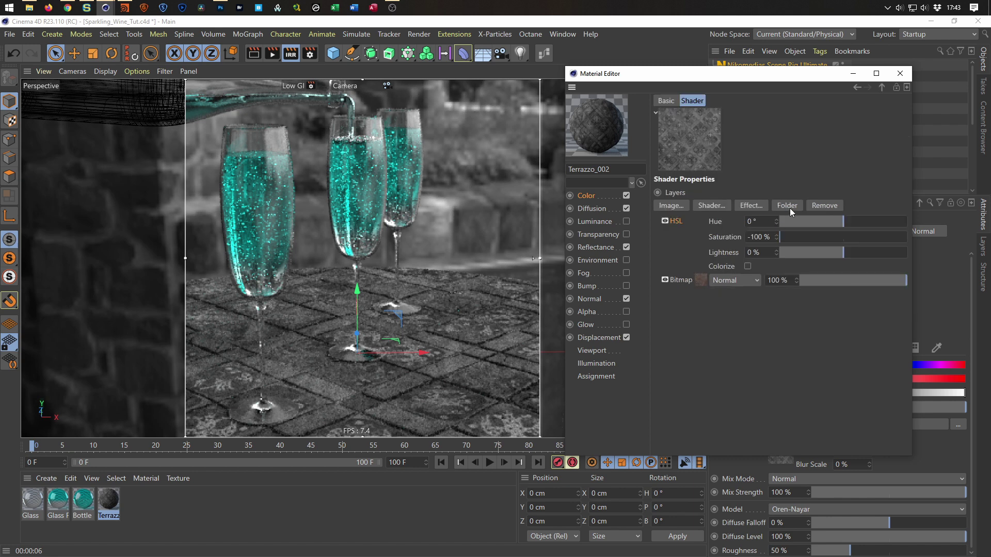
click(762, 206)
click(825, 208)
click(774, 254)
text(0.8)
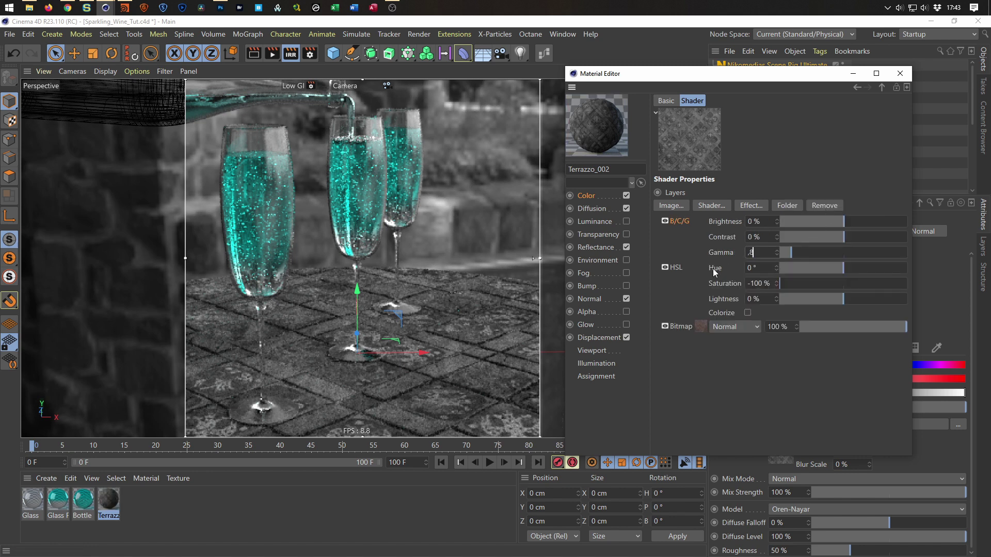
key(Return)
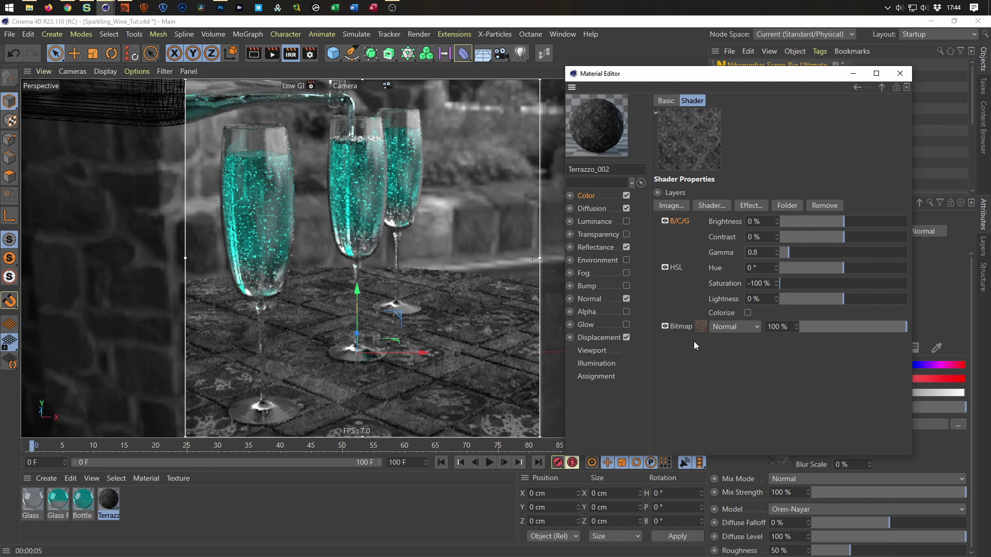
Close the Material Editor and enable Depth Of Field in the Physical renderer's render settings
click(899, 73)
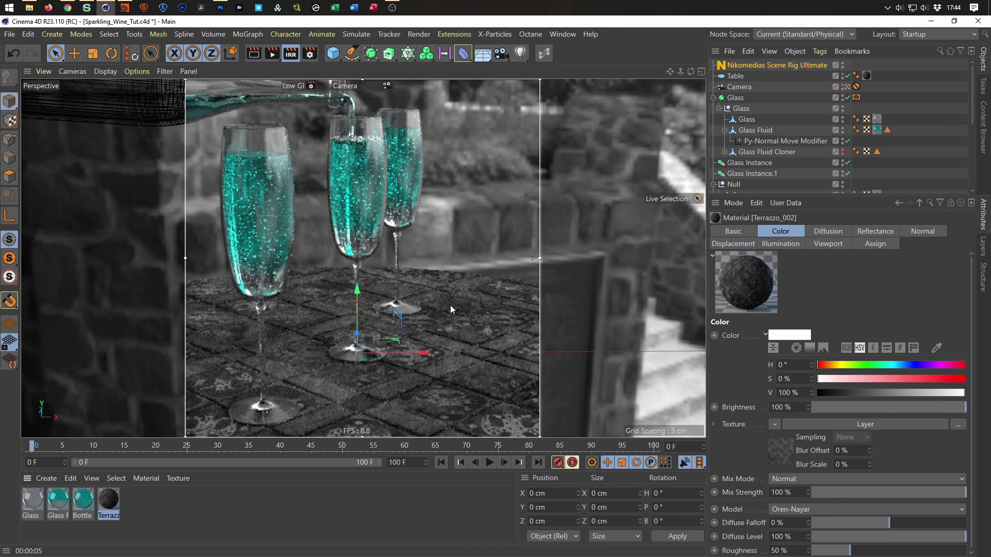
click(306, 60)
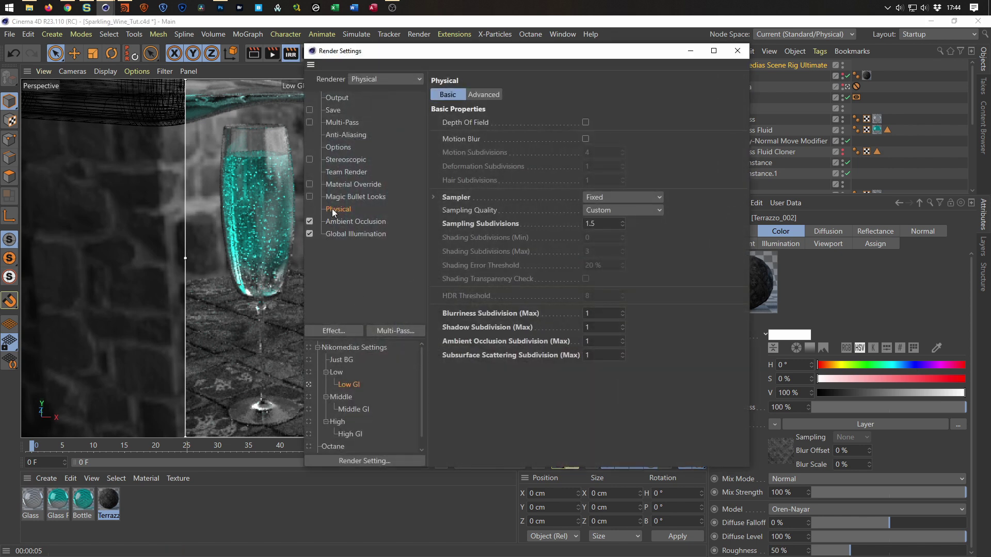
click(586, 122)
click(737, 50)
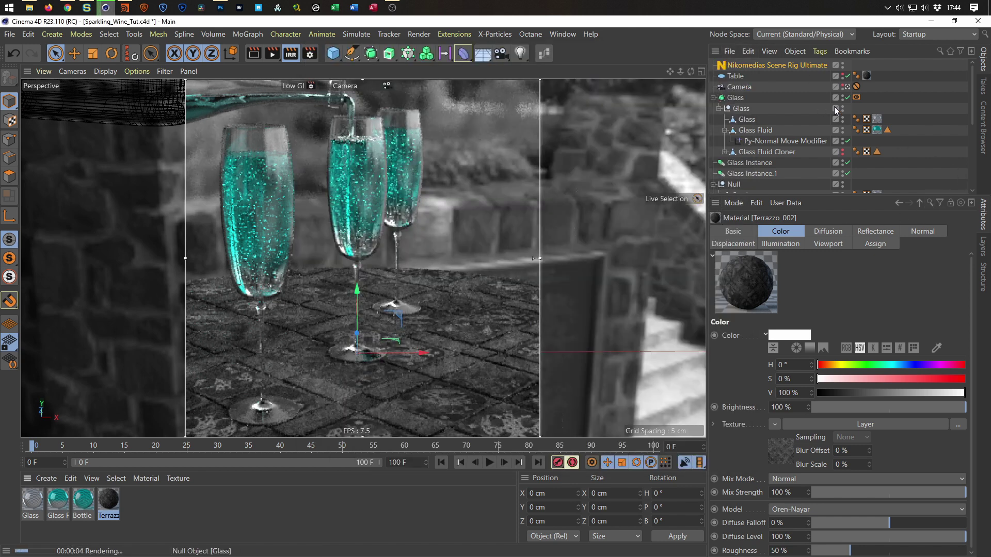
Pick the camera's Focus Distance on the middle champagne glass, giving 67.024 cm
click(739, 87)
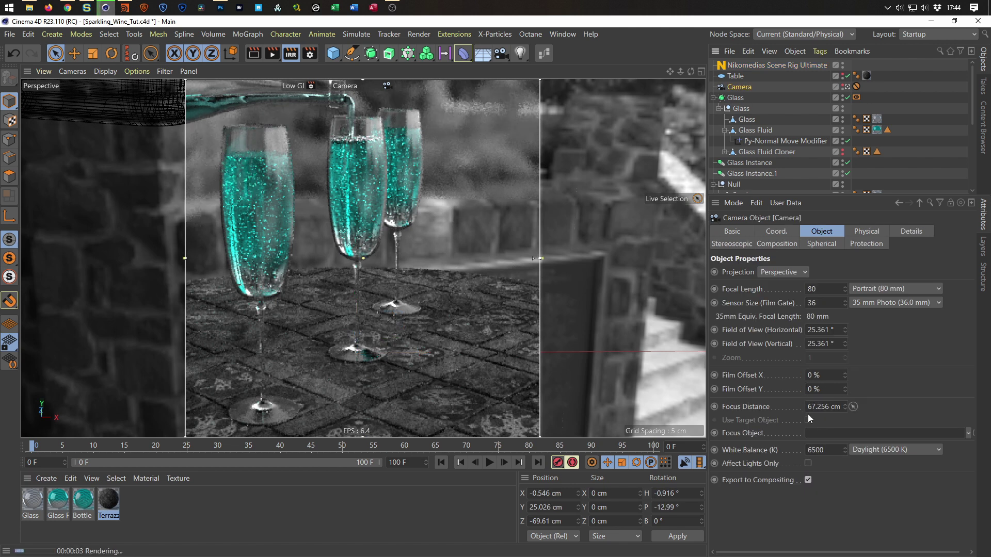
click(853, 408)
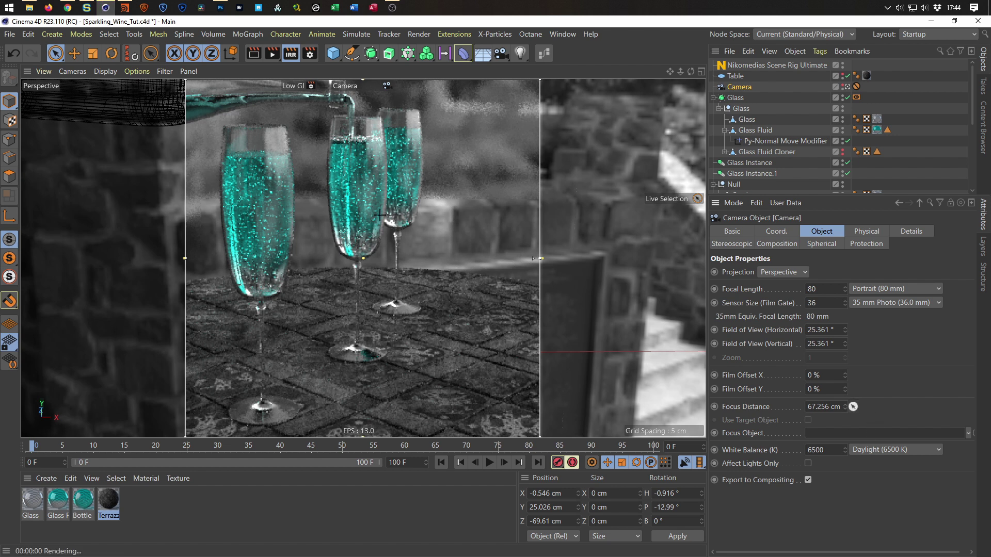
click(355, 169)
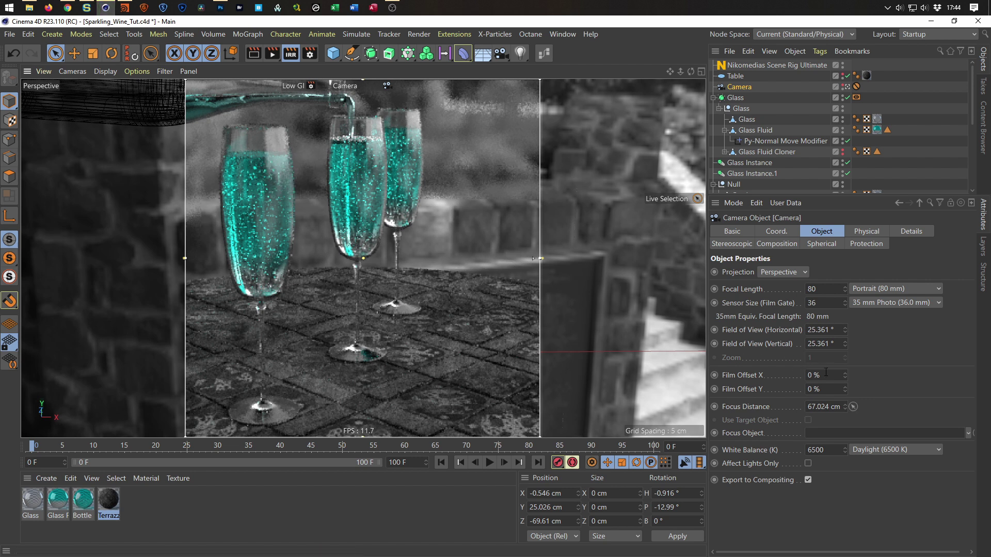
Try F-Stop values of 10 and 5 in the camera's Physical properties
click(870, 234)
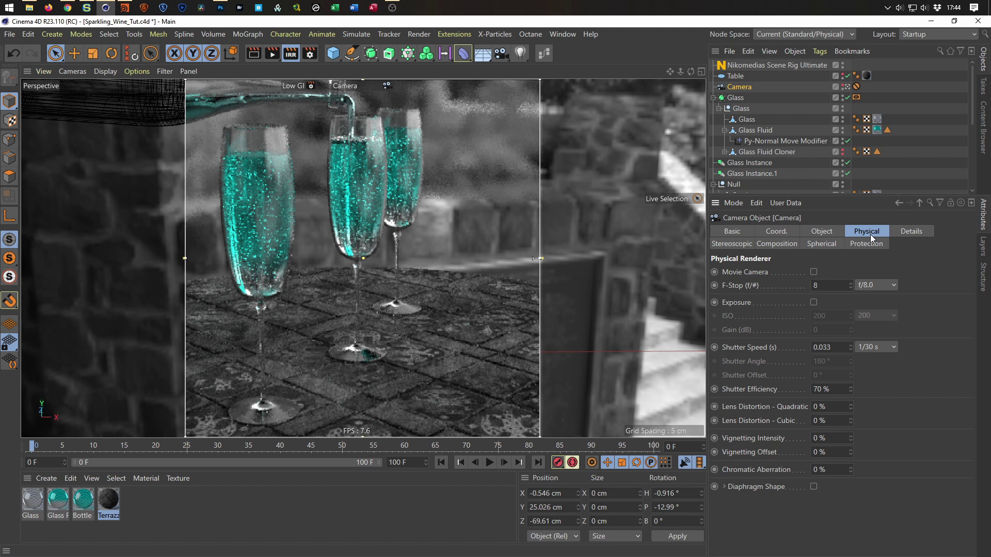
double_click(824, 286)
drag(824, 288, 793, 293)
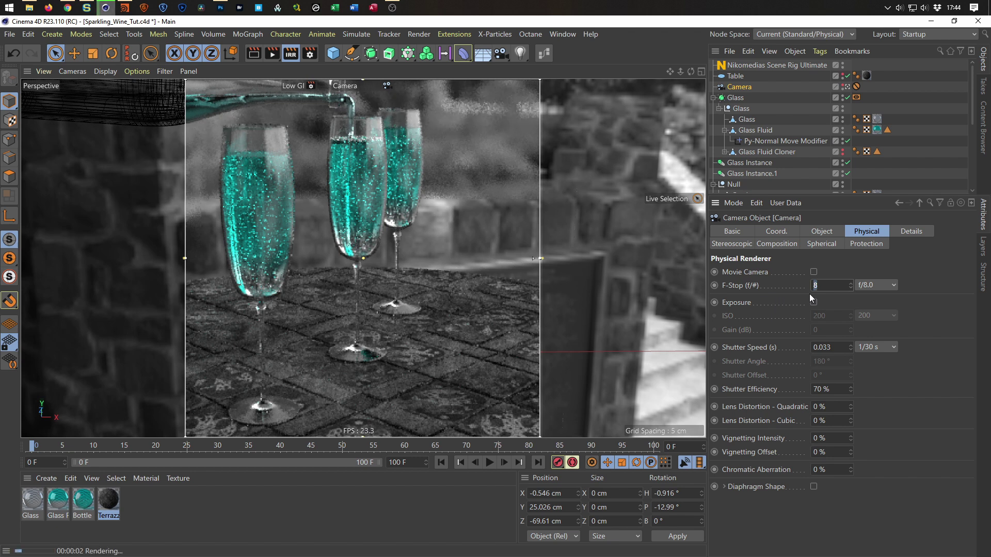
text(10)
key(Return)
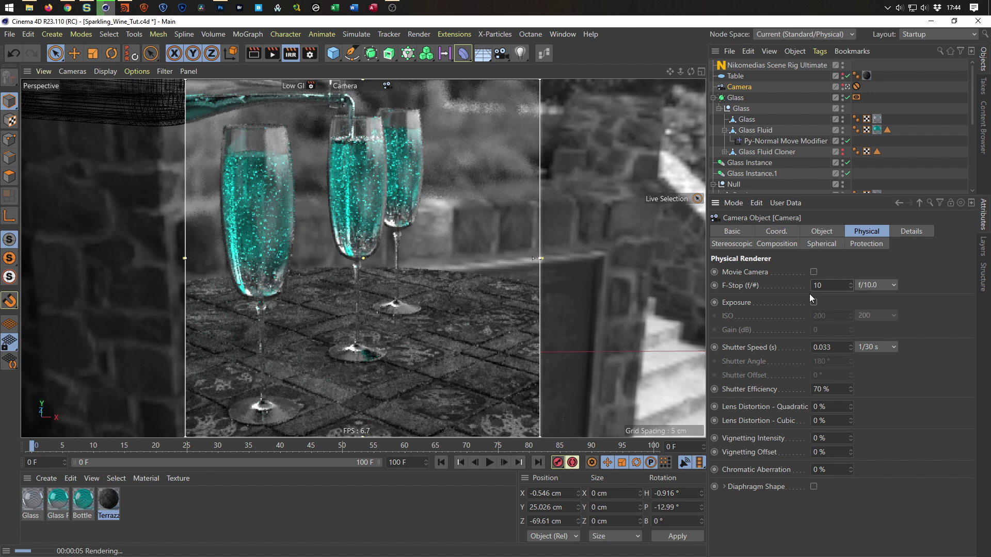
click(818, 285)
text(5)
key(Return)
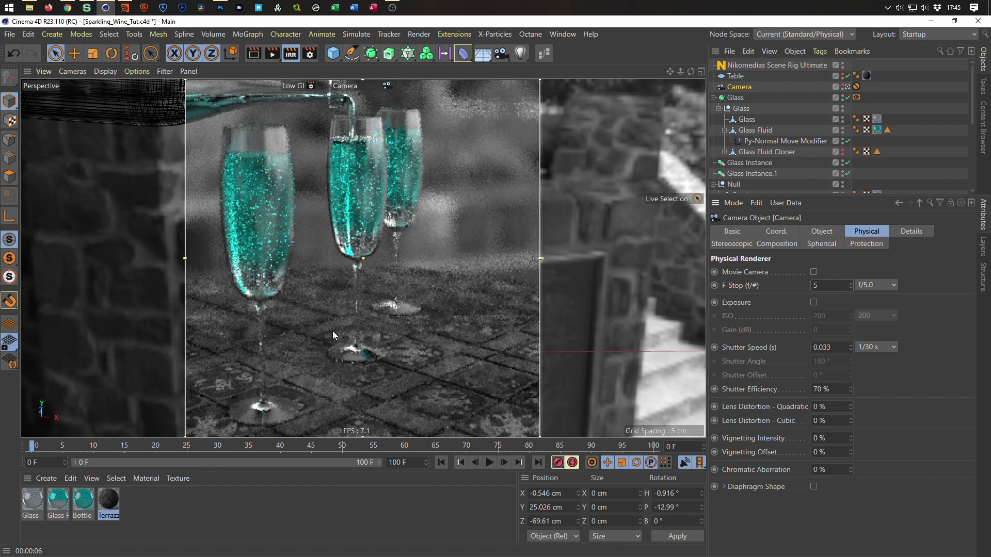
Set the camera's F-Stop to 6 and turn off the interactive render region
double_click(815, 285)
text(6)
key(Return)
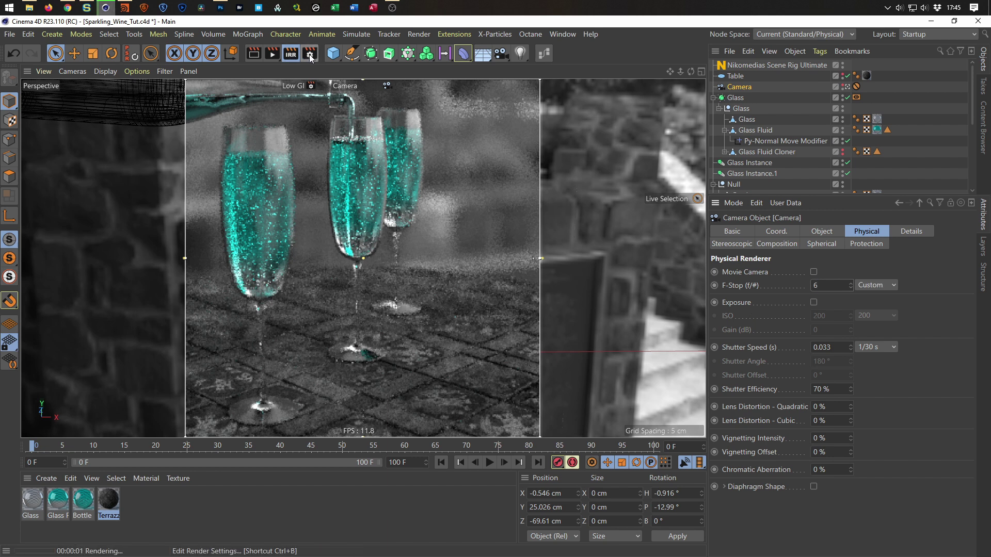
click(291, 54)
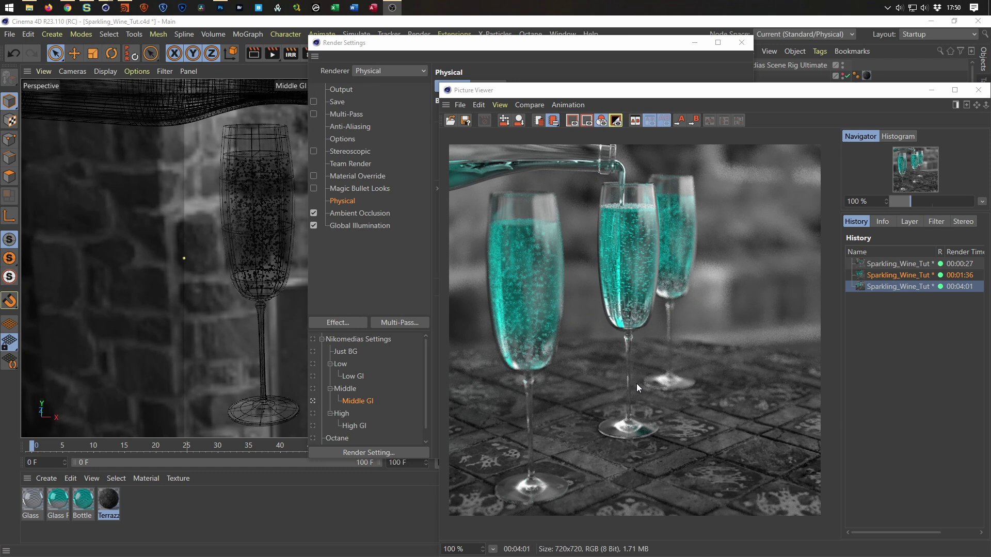
Copy the finished render from the Picture Viewer, switch to Photoshop and close the Terrazzo_002_BW.tif document
click(479, 105)
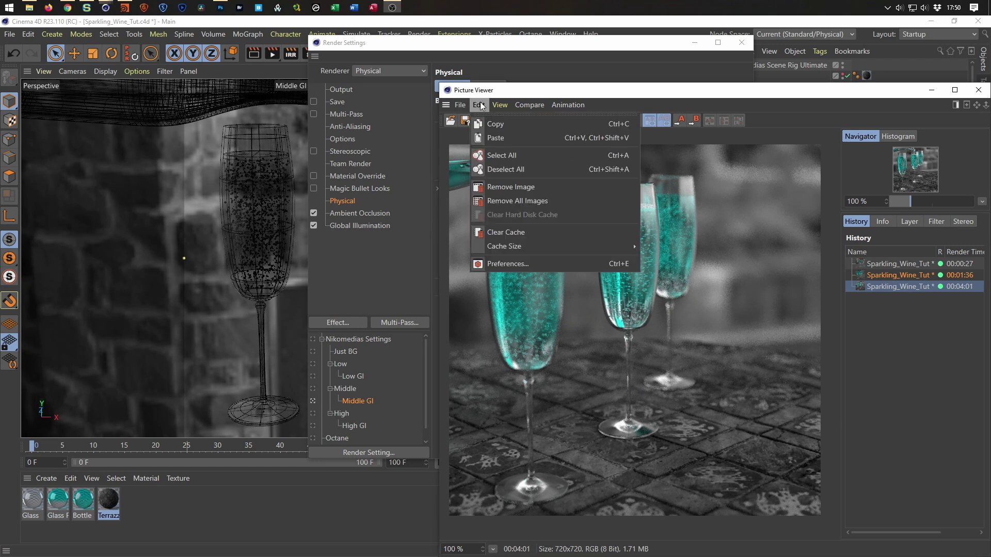
click(490, 124)
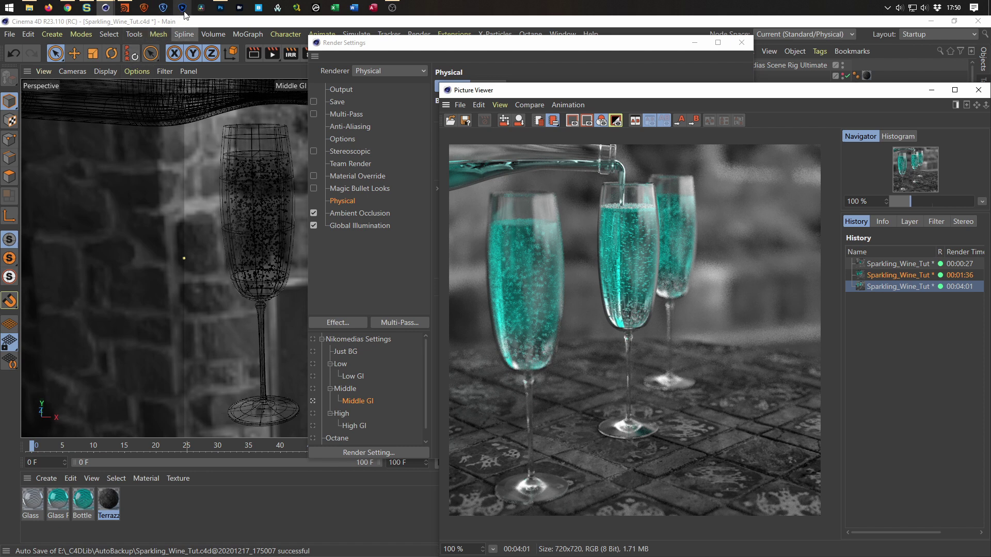
click(220, 8)
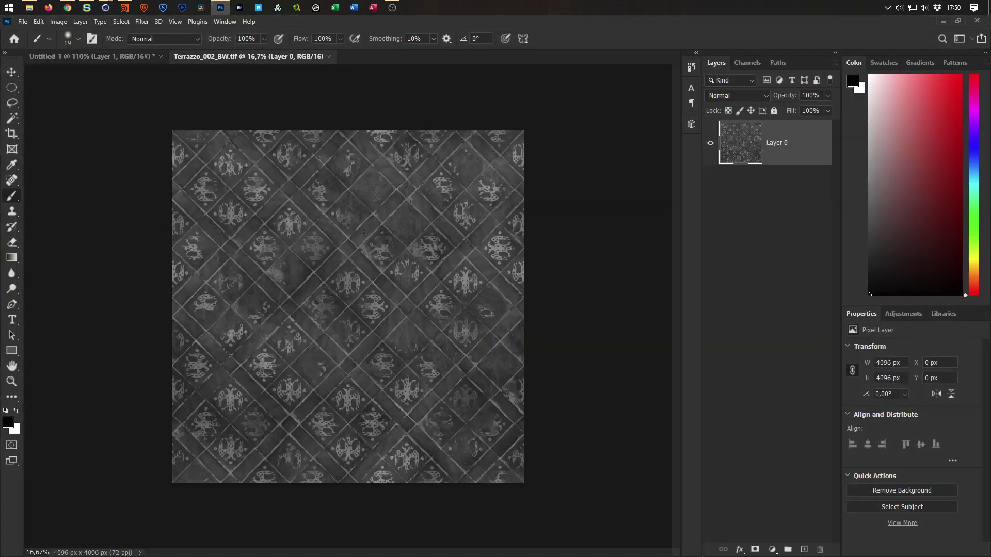
click(329, 56)
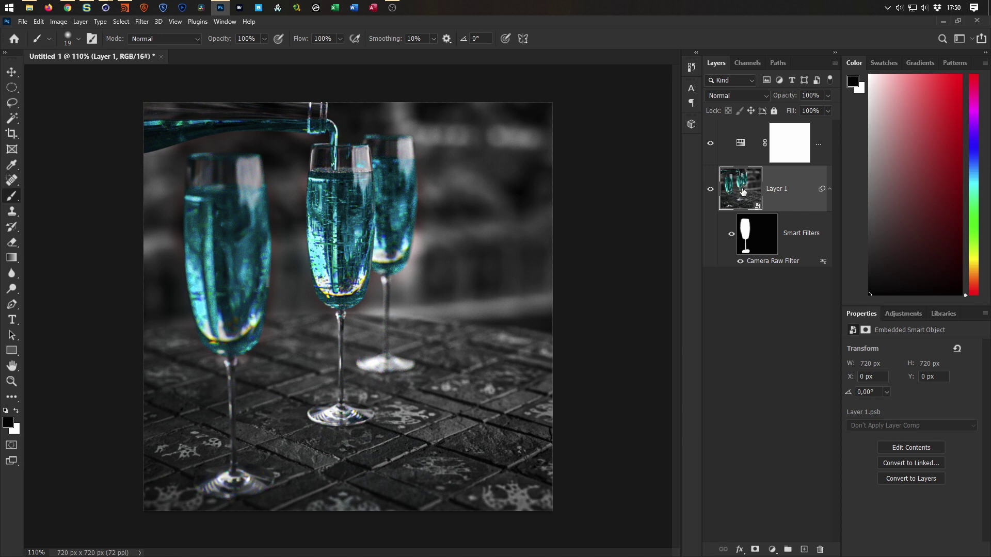
Open Layer 1's nested smart object contents down to Layer 11.psb and paste the copied render there as a new layer
double_click(742, 191)
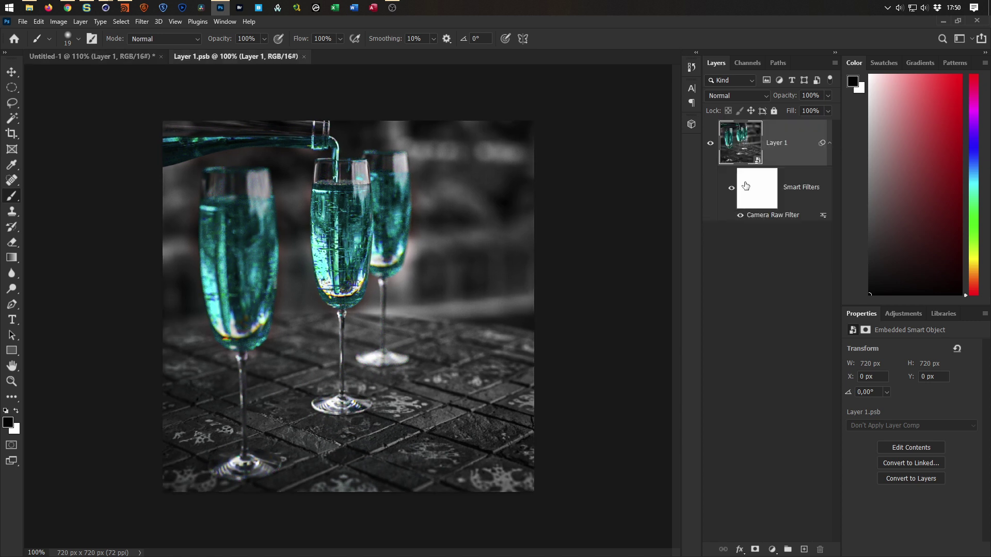
double_click(745, 150)
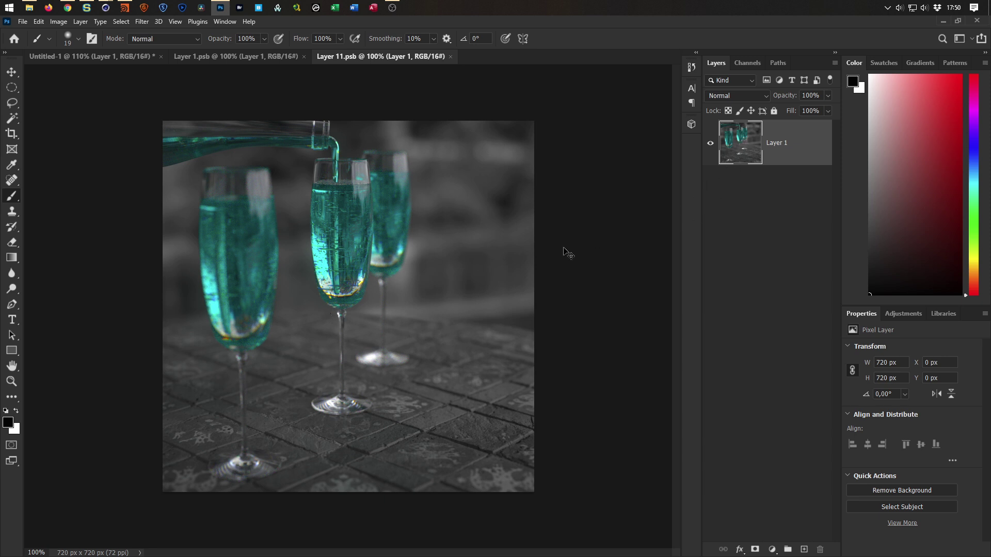
key(ctrl+v)
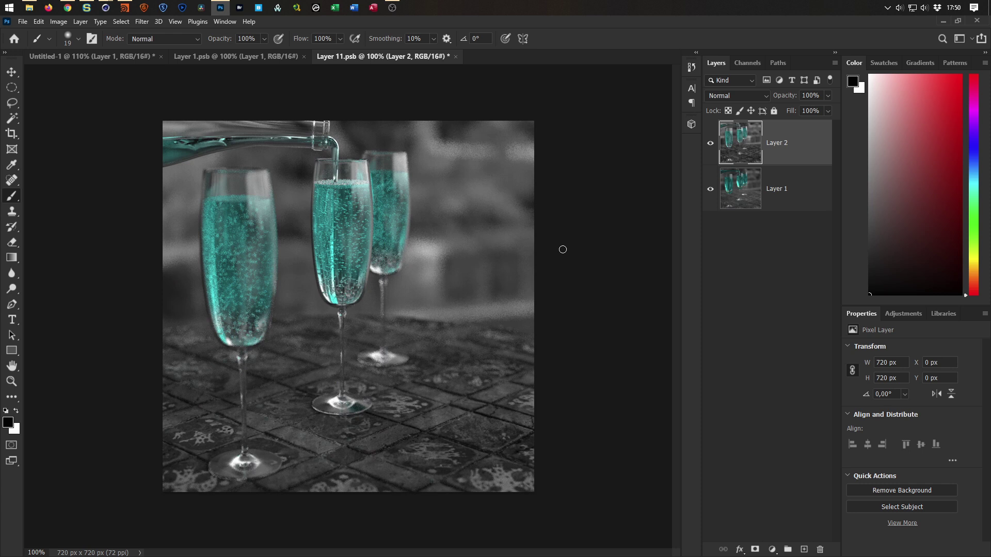
Compare the new render with the older one in Layer 11.psb by toggling the visibility of Layer 2 and Layer 1
click(713, 147)
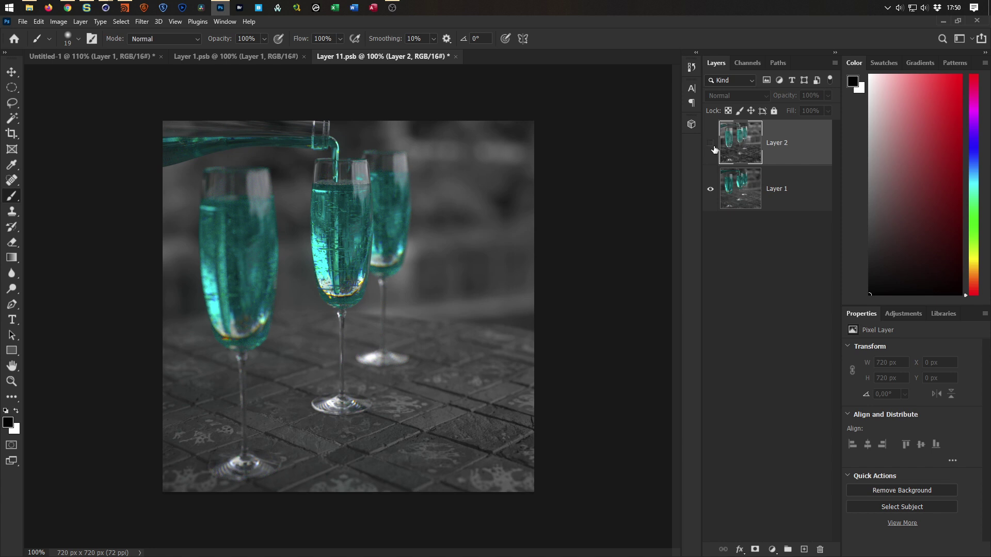
click(711, 190)
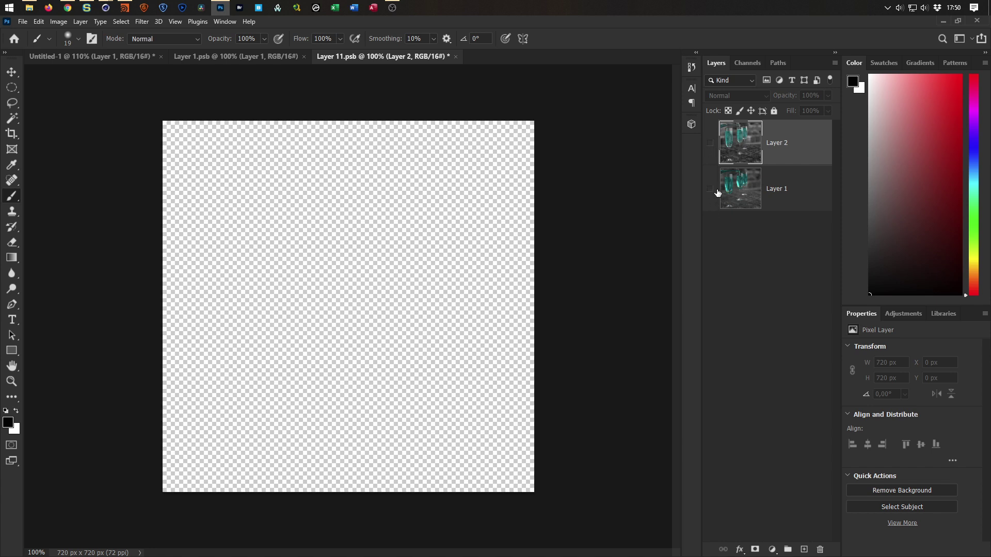
click(711, 189)
click(712, 146)
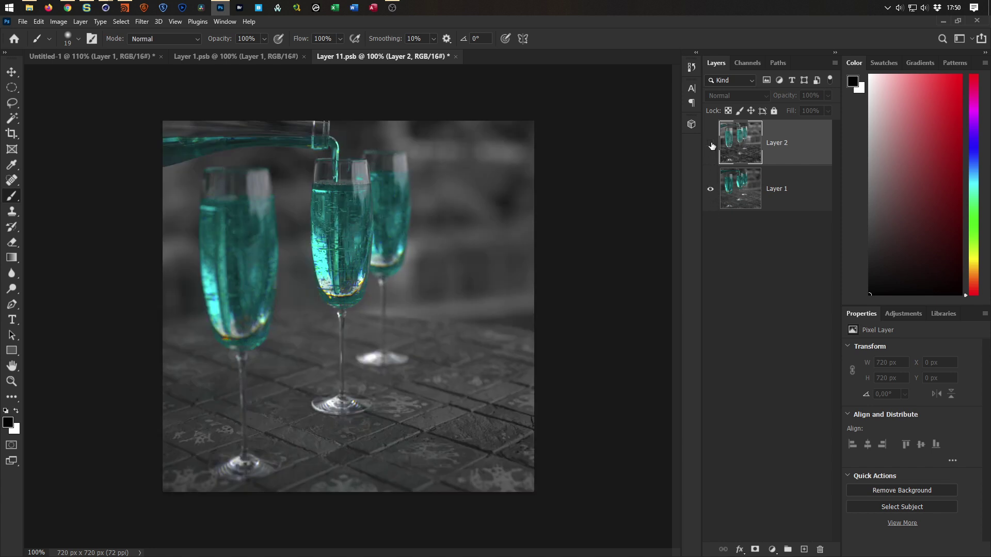
click(710, 191)
click(710, 190)
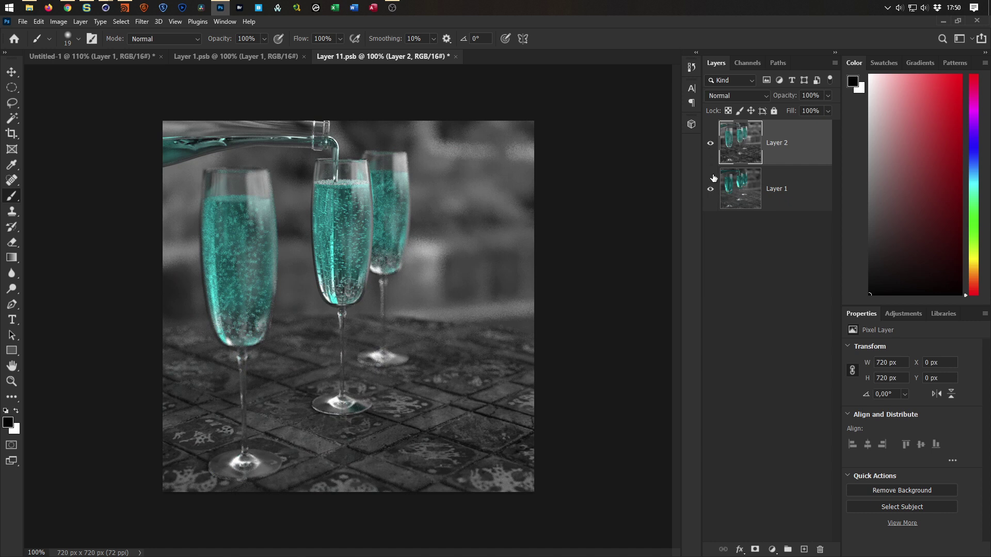
click(712, 145)
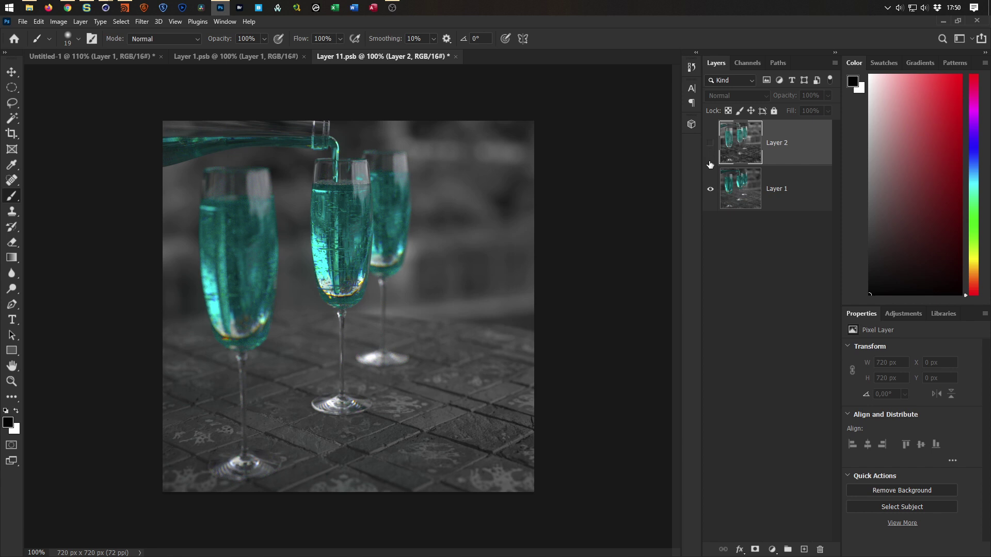
click(710, 189)
click(710, 189)
click(709, 189)
click(710, 189)
click(710, 143)
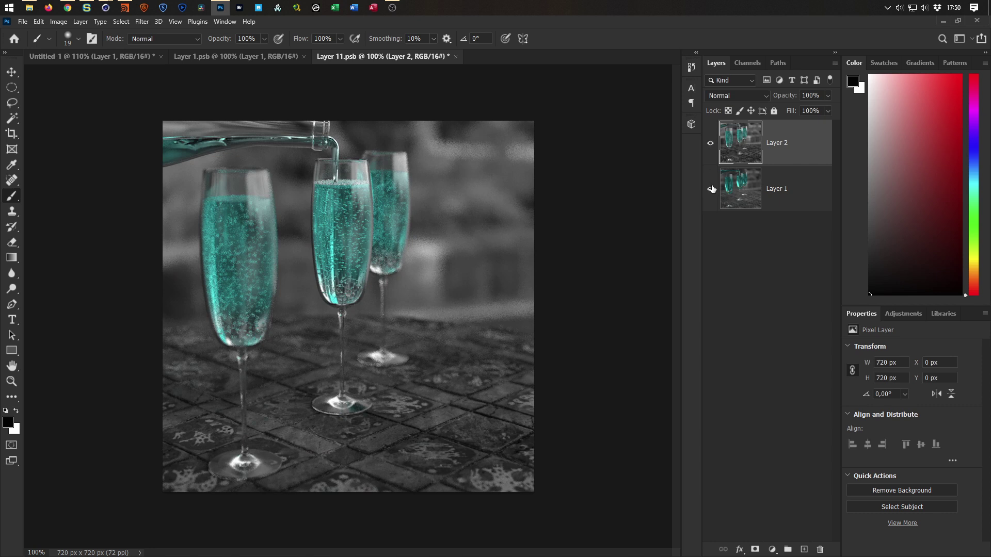
click(711, 147)
click(712, 147)
click(711, 147)
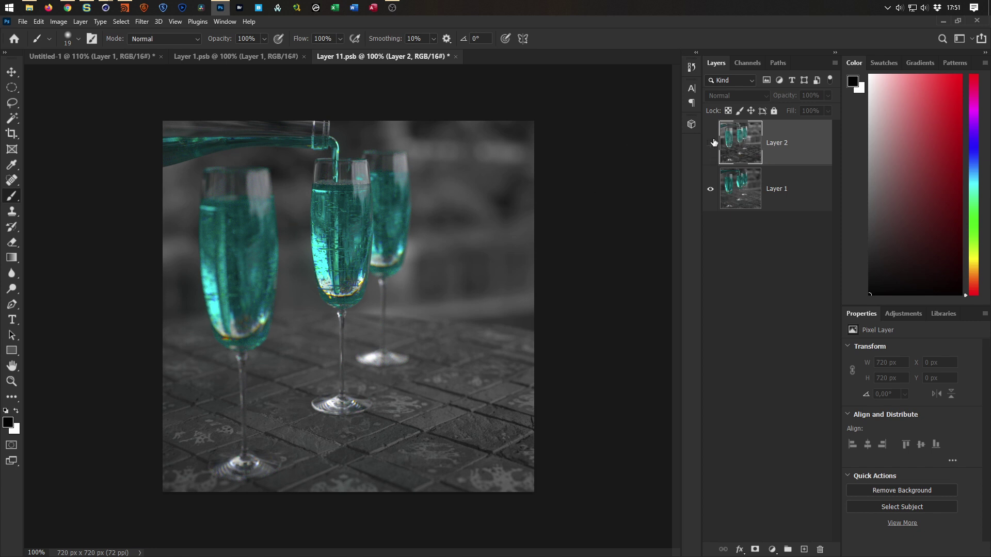
click(711, 142)
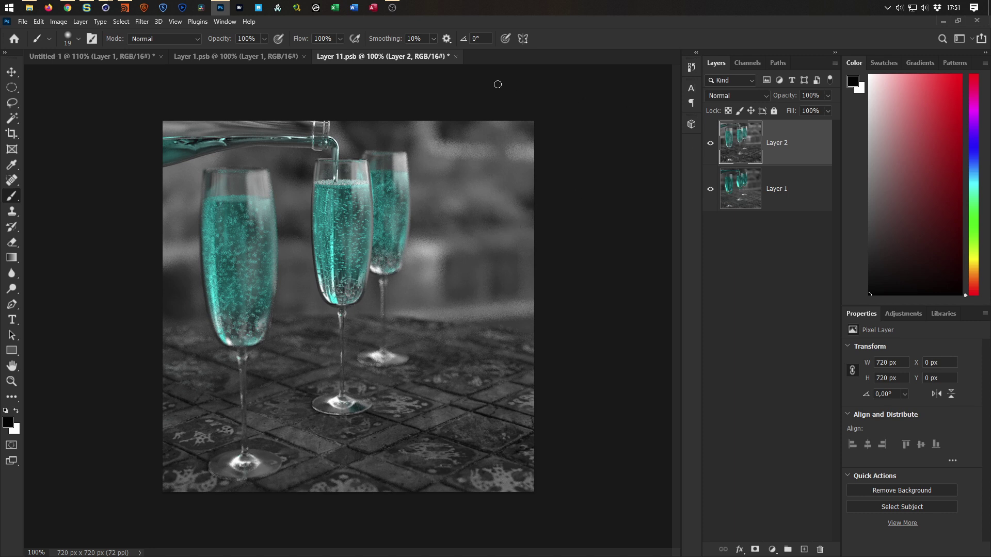
Close the Layer 11.psb smart object and save its changes
click(456, 56)
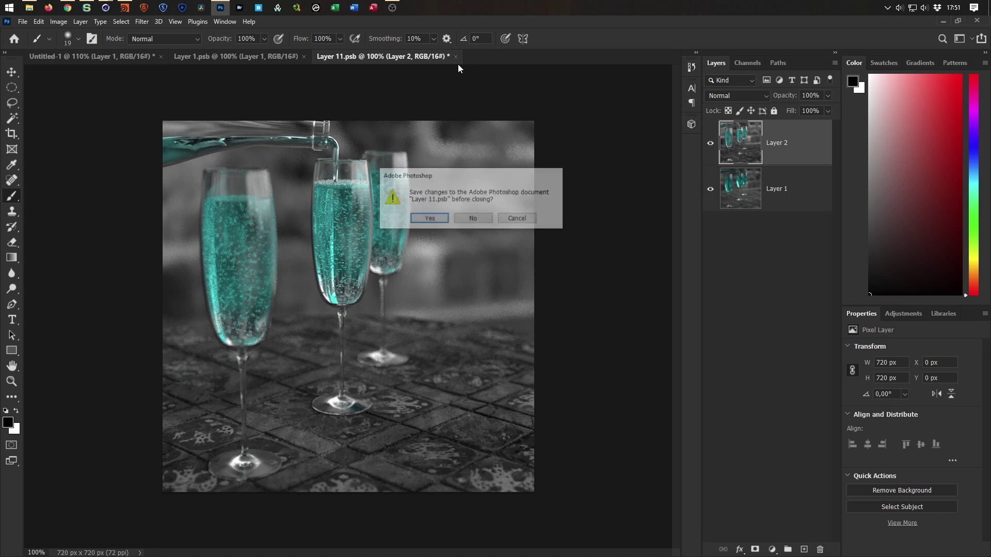
click(429, 222)
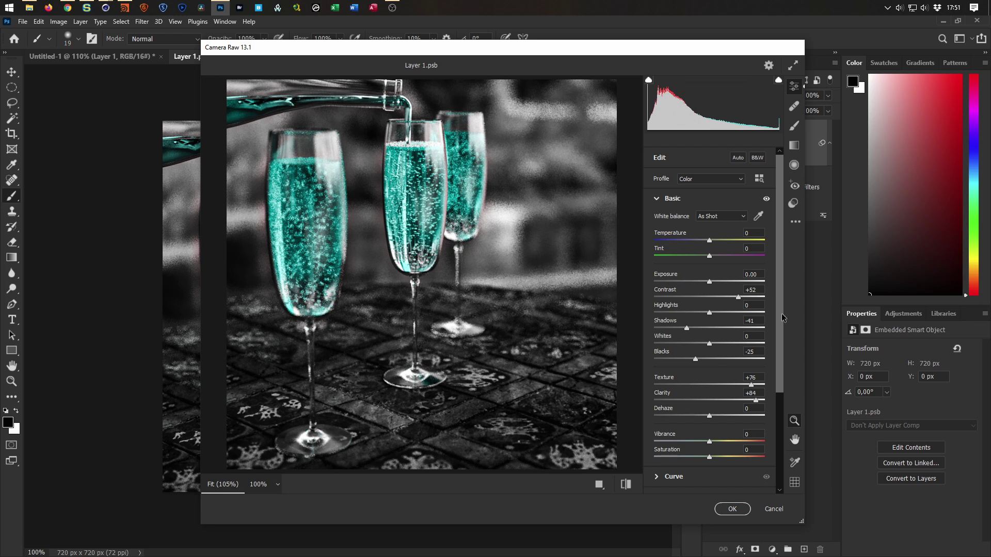
In Layer 1.psb's Camera Raw Filter, set Blacks and Shadows to 0, Contrast to +6, Texture to +28 and Clarity to +52
scroll(782, 317, down, 2)
scroll(781, 317, up, 2)
drag(781, 317, 779, 355)
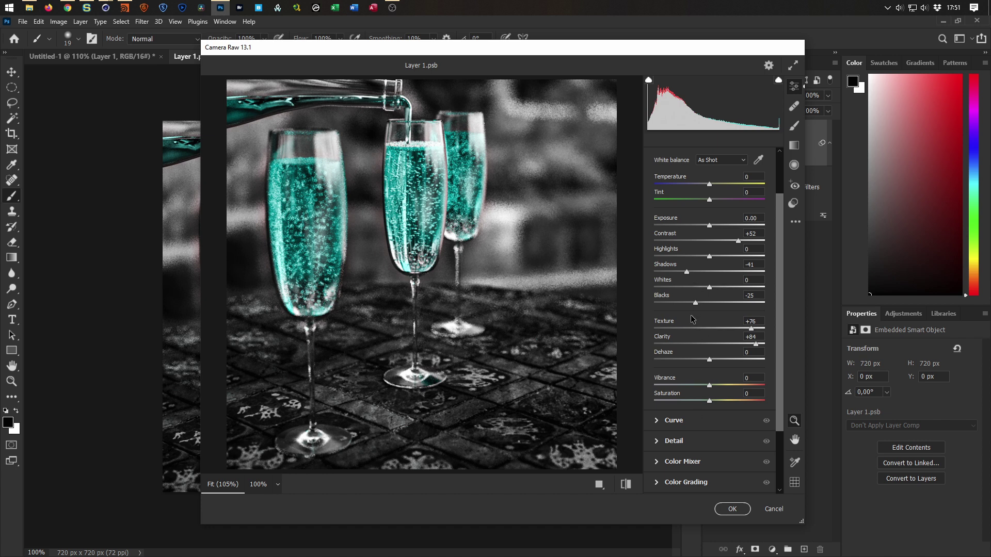
click(748, 298)
text(0)
key(Return)
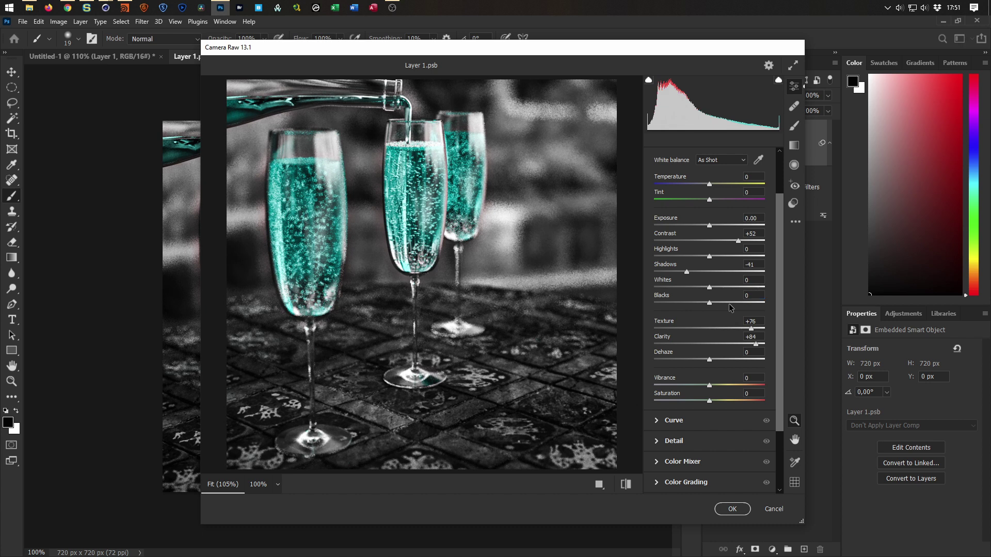
click(752, 265)
text(0)
drag(669, 239, 645, 238)
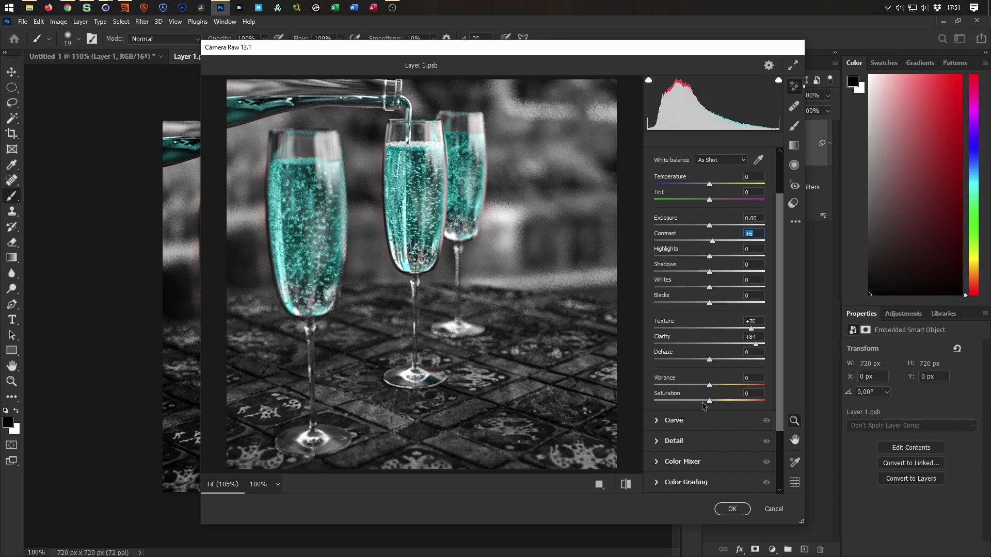
drag(664, 325, 650, 339)
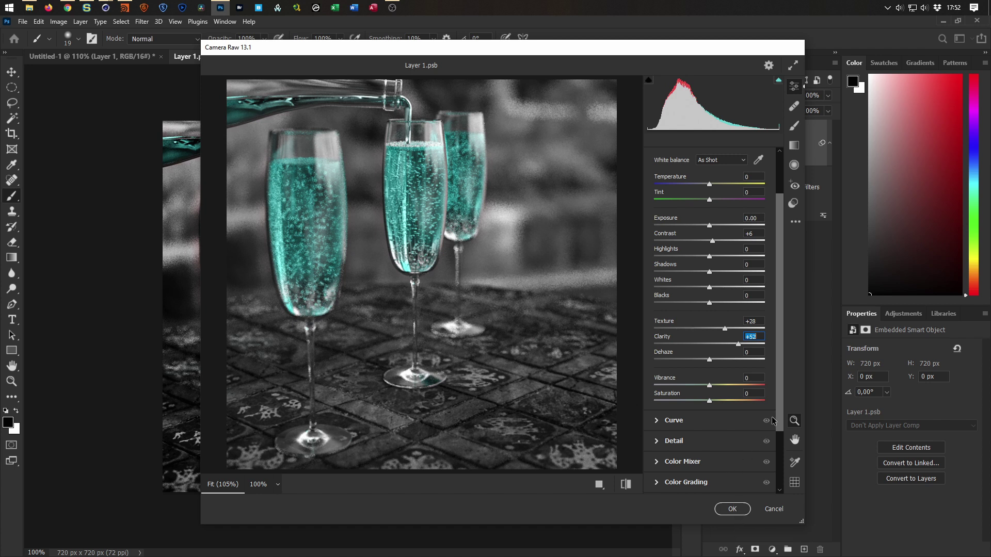
Set Noise Reduction to 76 in the Camera Raw Detail settings
scroll(781, 485, down, 3)
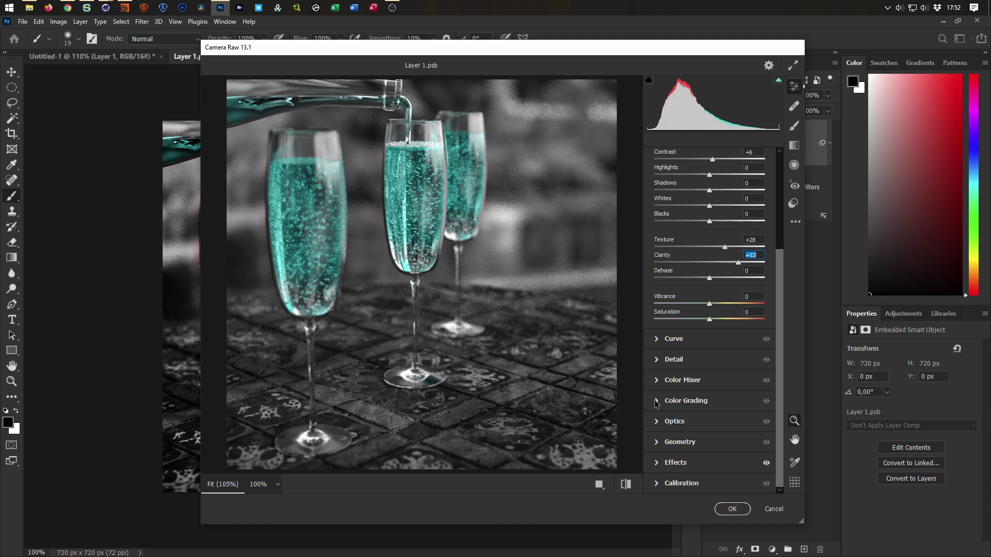
click(658, 360)
drag(659, 281, 701, 284)
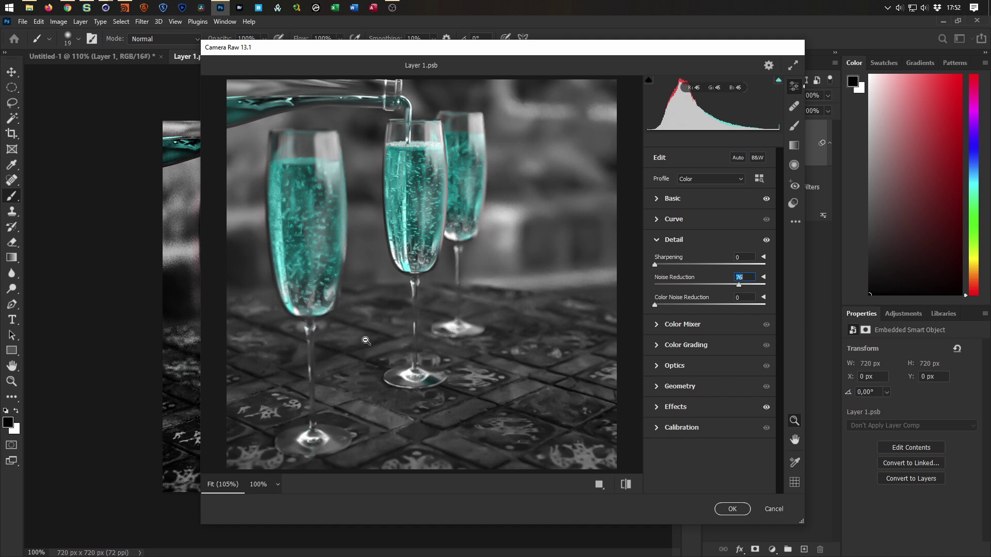
Reduce Layer 1.psb's Camera Raw Noise Reduction to 5, apply the filter, and close the smart object with its changes saved
drag(697, 290, 639, 283)
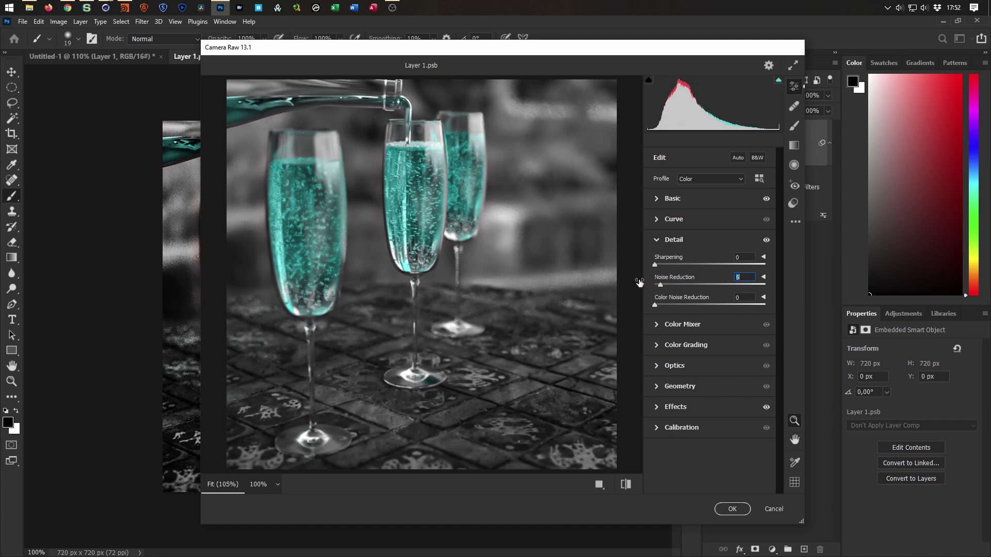
click(729, 509)
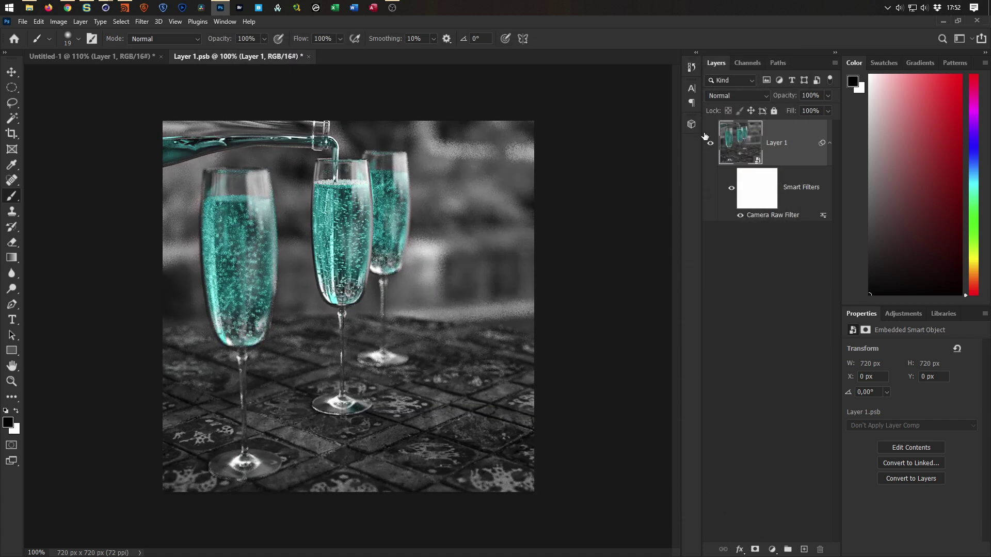
click(309, 56)
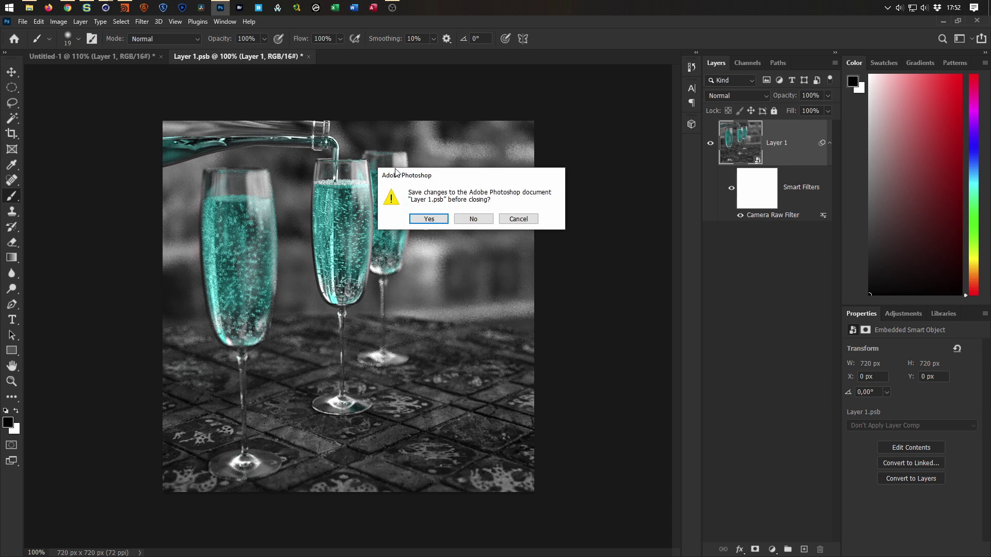
click(427, 218)
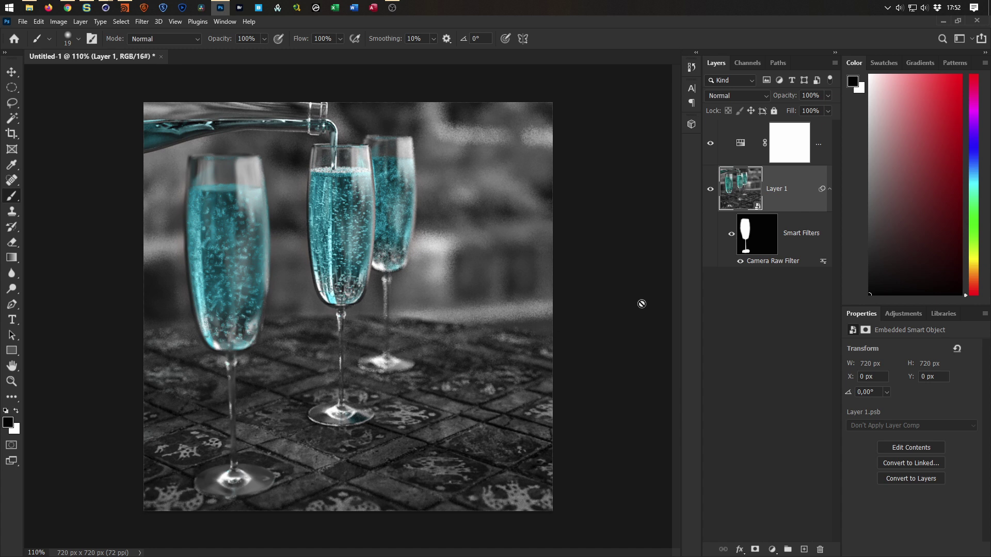
Compare Layer 1's Camera Raw effect with its filter mask disabled and enabled
shift+click(762, 240)
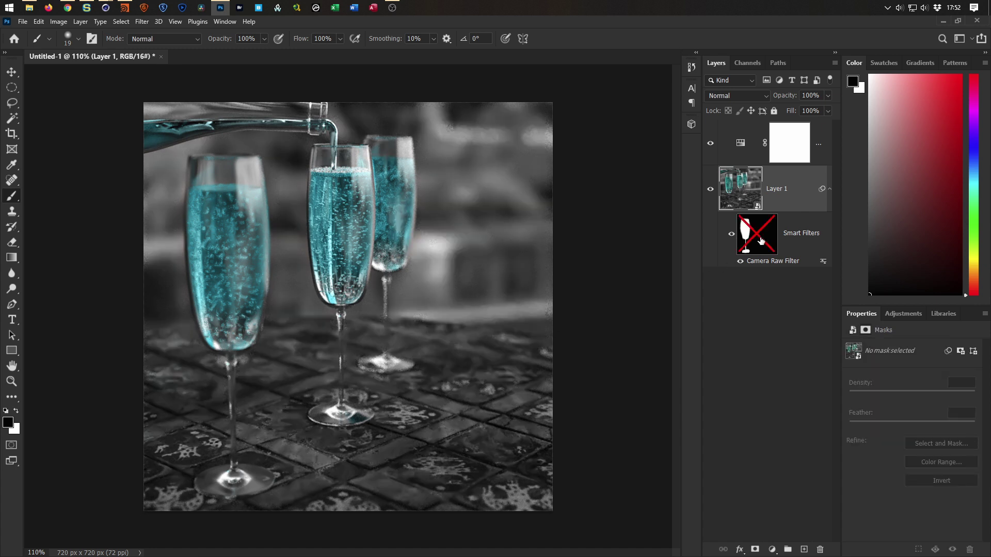
shift+click(758, 243)
shift+click(758, 243)
shift+click(758, 243)
shift+click(764, 234)
shift+click(763, 234)
shift+click(764, 234)
shift+click(764, 233)
Stamp the visible image onto a new layer above the Hue/Saturation adjustment and convert that layer to a smart object
click(789, 143)
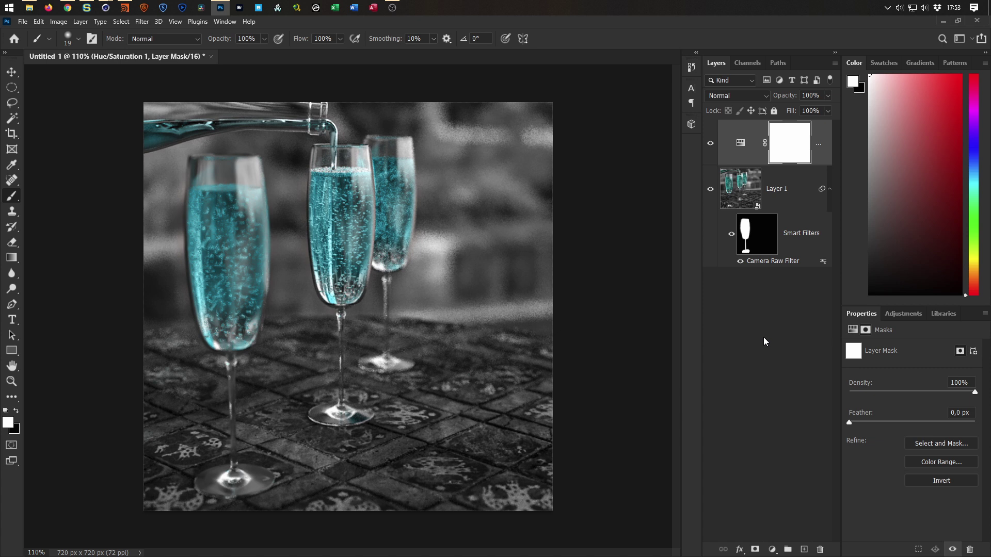
key(ctrl+shift+alt+n)
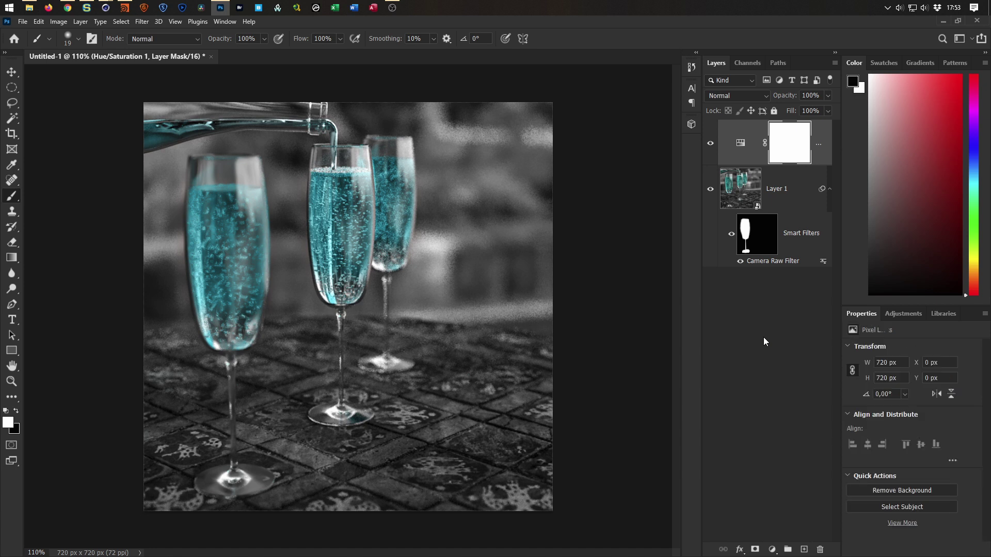
key(x)
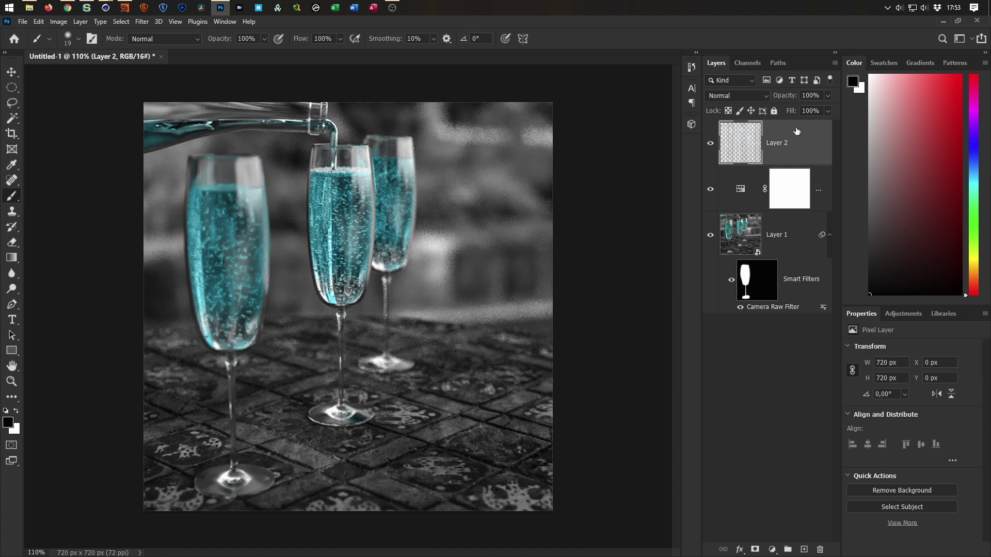
right_click(795, 129)
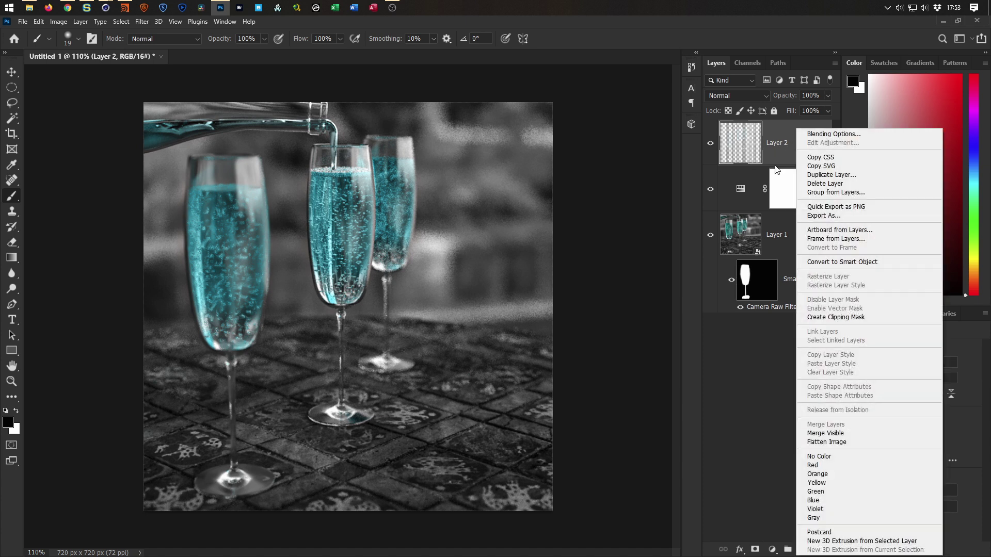
click(826, 263)
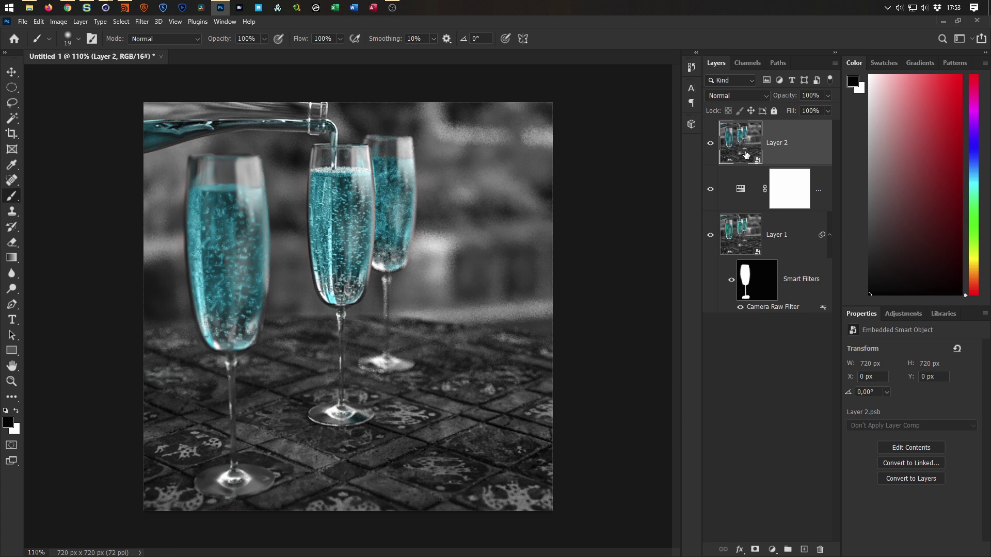
Open the contents of the Layer 2 smart object to inspect them, and close Layer 2.psb
double_click(746, 149)
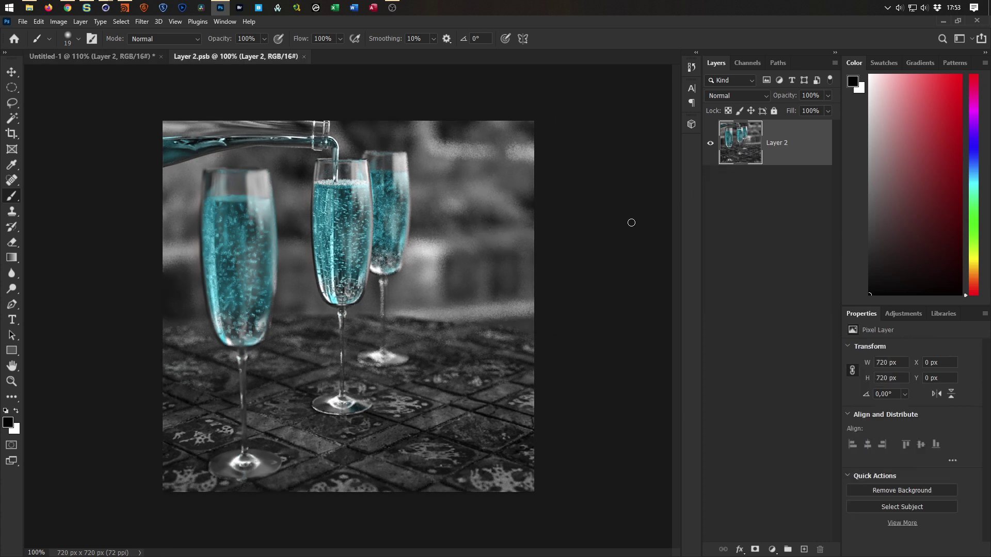
drag(755, 147, 338, 88)
click(304, 56)
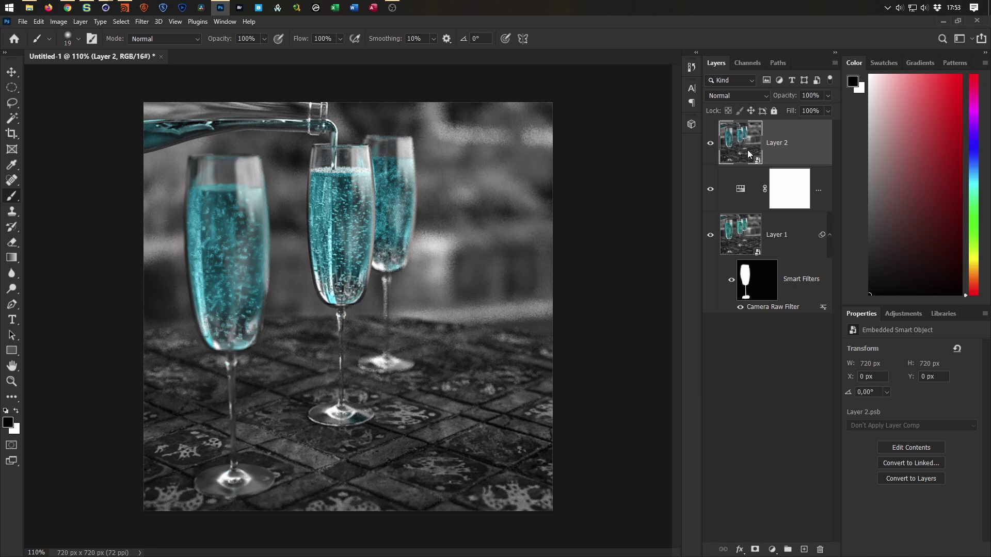
Apply a Camera Raw smart filter to Layer 2 with Noise Reduction set to 81
key(ctrl+shift+a)
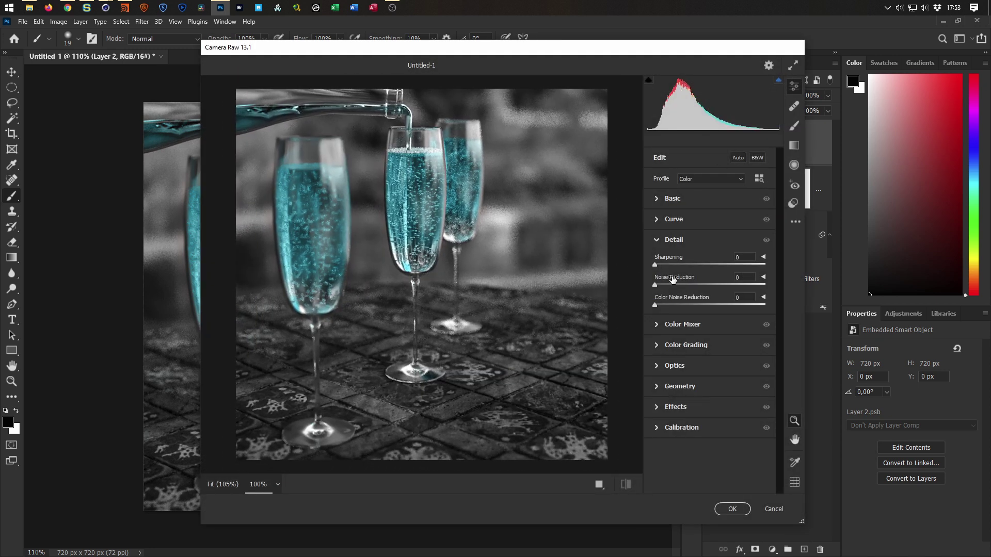
click(659, 197)
click(660, 199)
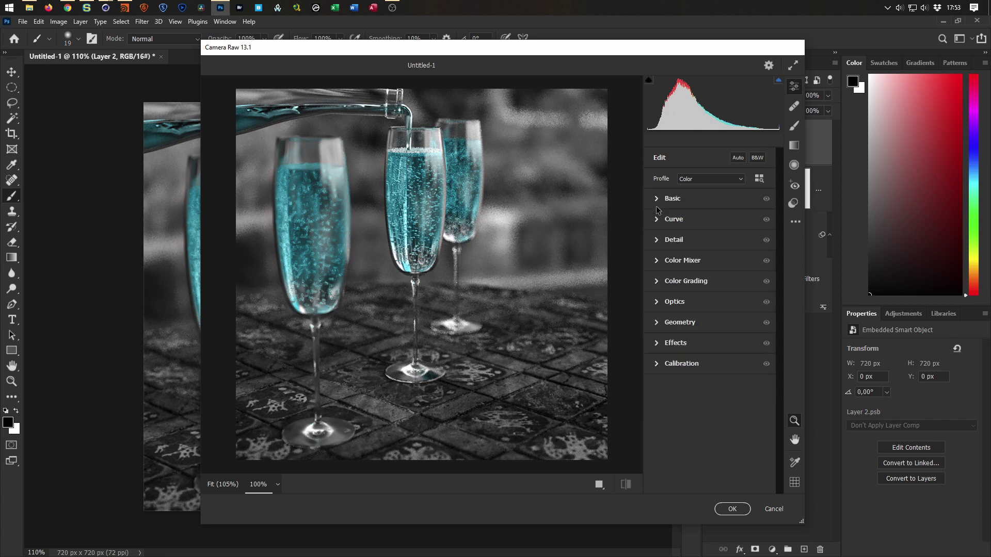
click(657, 239)
drag(658, 283, 704, 281)
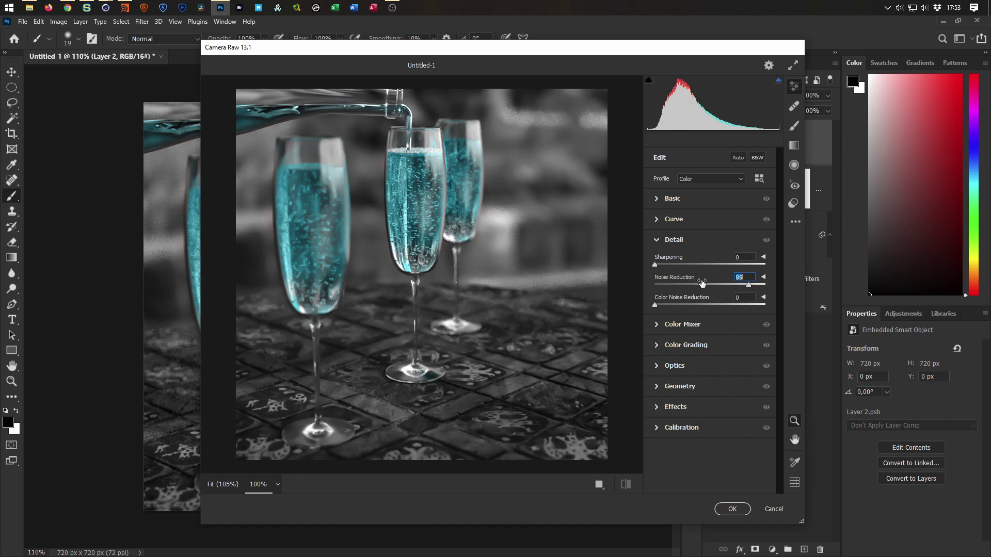
drag(701, 283, 699, 283)
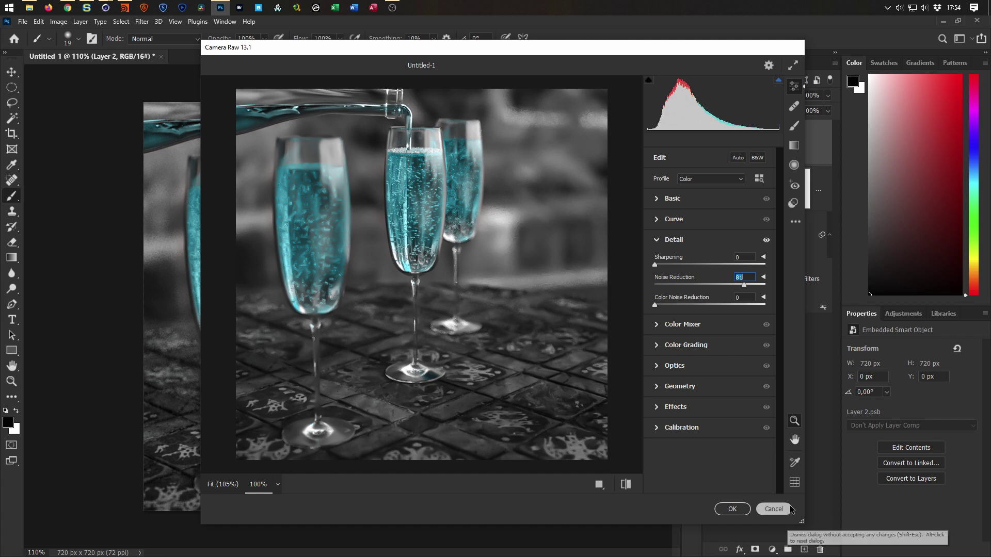
click(734, 509)
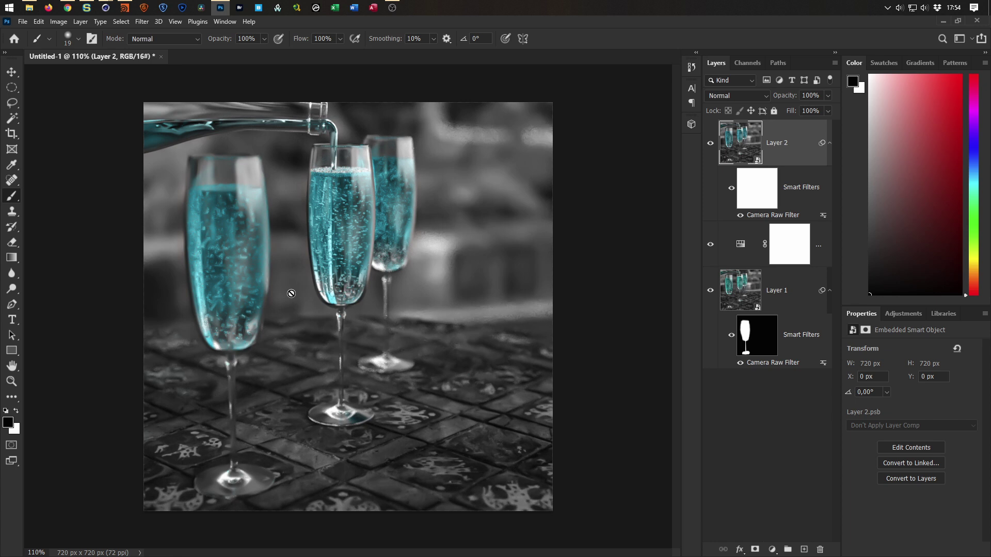
Invert Layer 2's filter mask to black and paint the blurred background white with soft brushes of 57 and 174 px
click(761, 191)
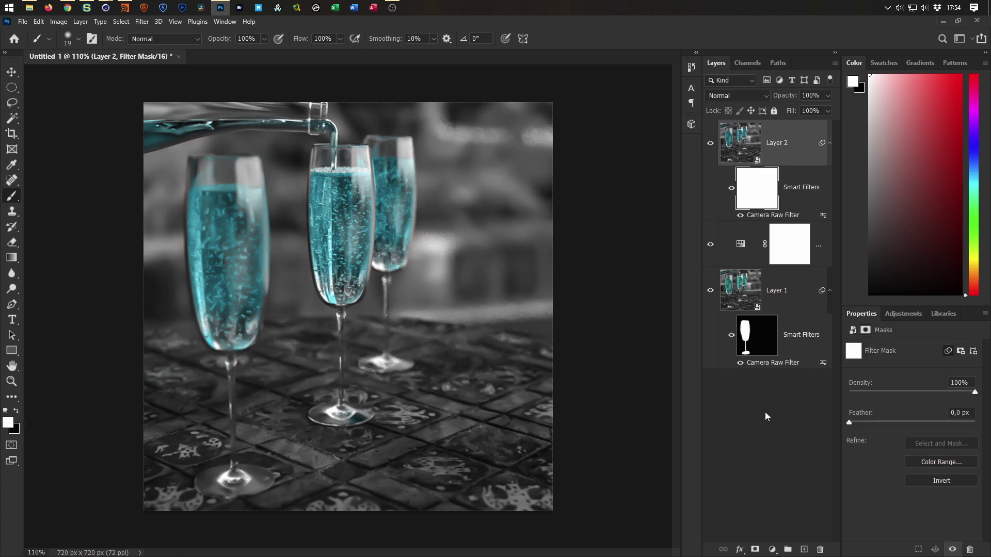
key(ctrl+i)
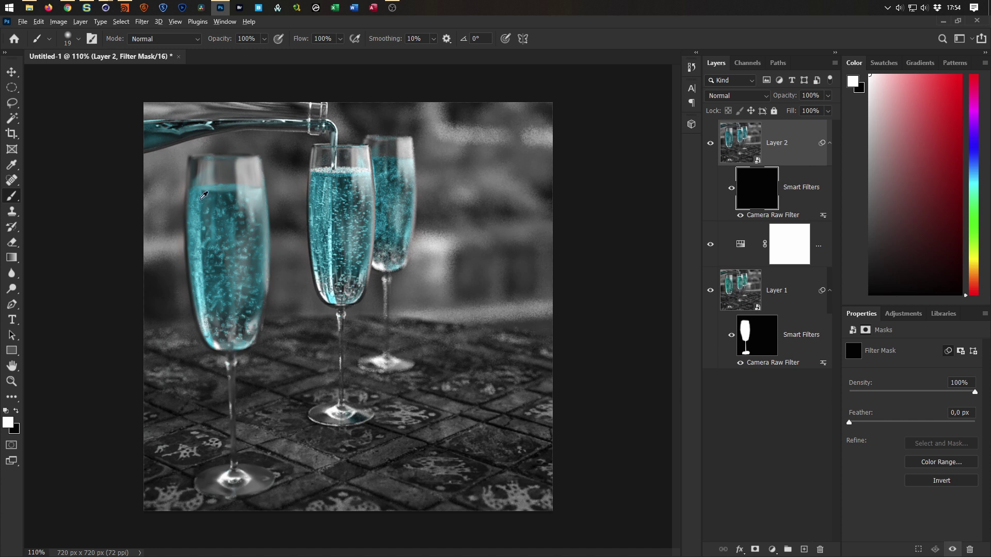
alt+scroll(203, 196, up, 4)
alt+right_drag(185, 219, 207, 219)
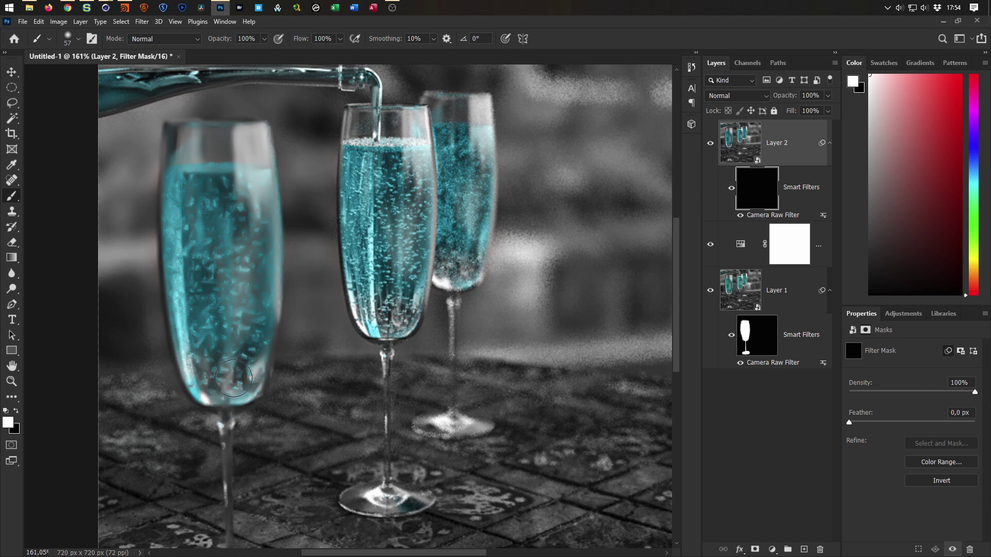
mouse_move(129, 351)
mouse_down()
mouse_move(123, 372)
mouse_move(114, 261)
mouse_move(219, 295)
mouse_up()
alt+right_drag(541, 161, 570, 155)
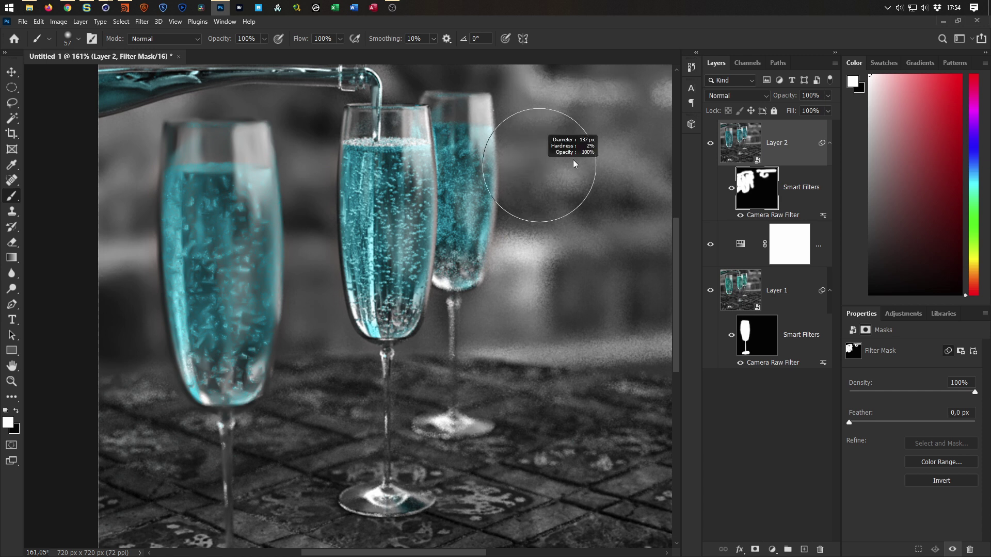
mouse_move(552, 114)
mouse_down()
mouse_move(494, 212)
mouse_move(601, 95)
mouse_move(641, 110)
mouse_move(639, 210)
mouse_move(543, 288)
mouse_move(629, 324)
mouse_move(389, 284)
mouse_move(440, 354)
mouse_move(513, 342)
mouse_move(480, 379)
mouse_move(95, 389)
mouse_move(141, 409)
mouse_move(100, 336)
mouse_move(106, 188)
mouse_up()
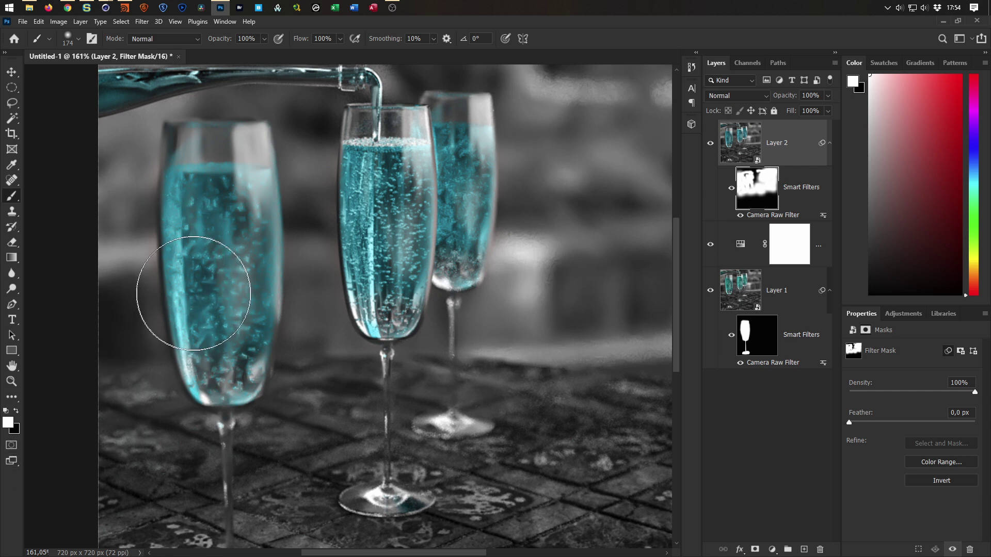
Paint black over the front and rear glasses on Layer 2's filter mask with a 66 px brush
key(x)
alt+right_drag(223, 253, 174, 253)
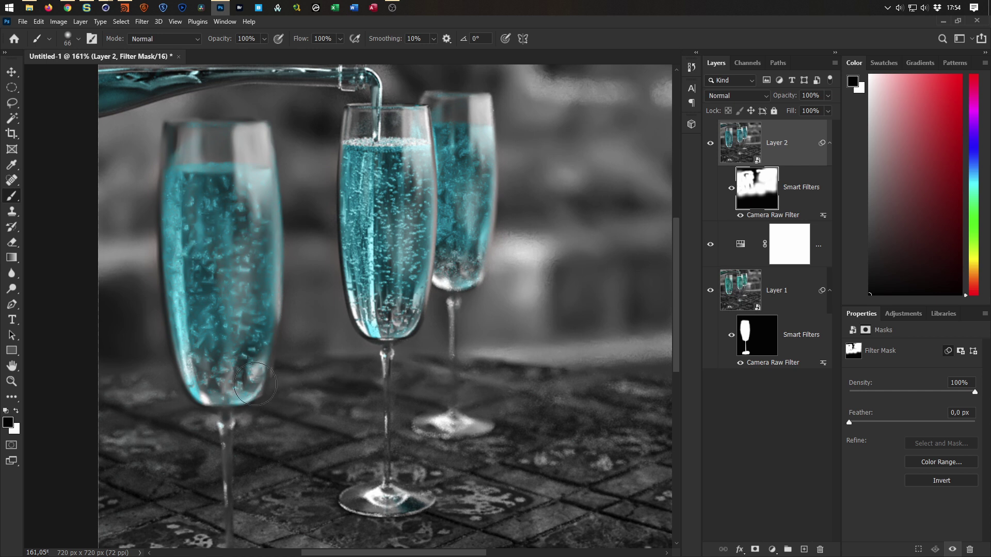
drag(173, 143, 181, 150)
mouse_move(452, 140)
mouse_down()
mouse_move(440, 114)
mouse_move(469, 171)
mouse_move(452, 253)
mouse_move(458, 270)
mouse_up()
alt+scroll(417, 417, down, 3)
alt+scroll(417, 417, up, 1)
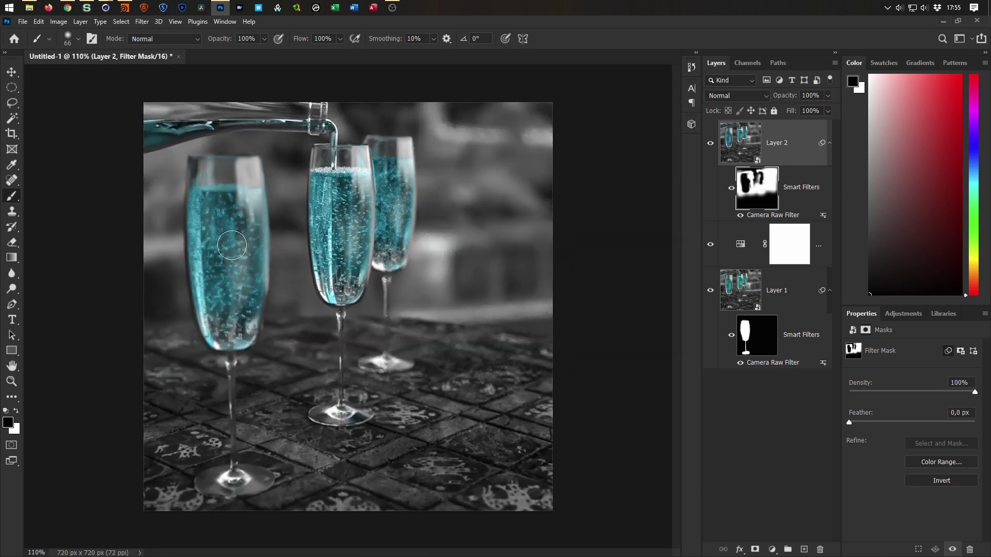
Touch up Layer 2's filter mask in the background beside the rear glass and around the front glass's base
alt+right_drag(482, 138, 503, 139)
mouse_move(544, 149)
mouse_down()
mouse_move(487, 172)
mouse_move(491, 192)
mouse_up()
click(438, 243)
mouse_move(255, 463)
alt+right_down()
mouse_move(213, 474)
mouse_move(235, 474)
mouse_move(222, 478)
alt+right_up()
mouse_move(204, 483)
mouse_down()
mouse_move(266, 472)
mouse_move(250, 492)
mouse_move(242, 482)
mouse_move(258, 480)
mouse_move(236, 481)
mouse_up()
key(x)
mouse_move(210, 484)
mouse_down()
mouse_move(238, 490)
mouse_move(238, 468)
mouse_move(264, 483)
mouse_move(203, 484)
mouse_move(288, 482)
mouse_up()
Paint white over noisy parts of the tiled floor on Layer 2's filter mask with a 129 px brush
key(x)
alt+right_drag(405, 458, 430, 459)
key(x)
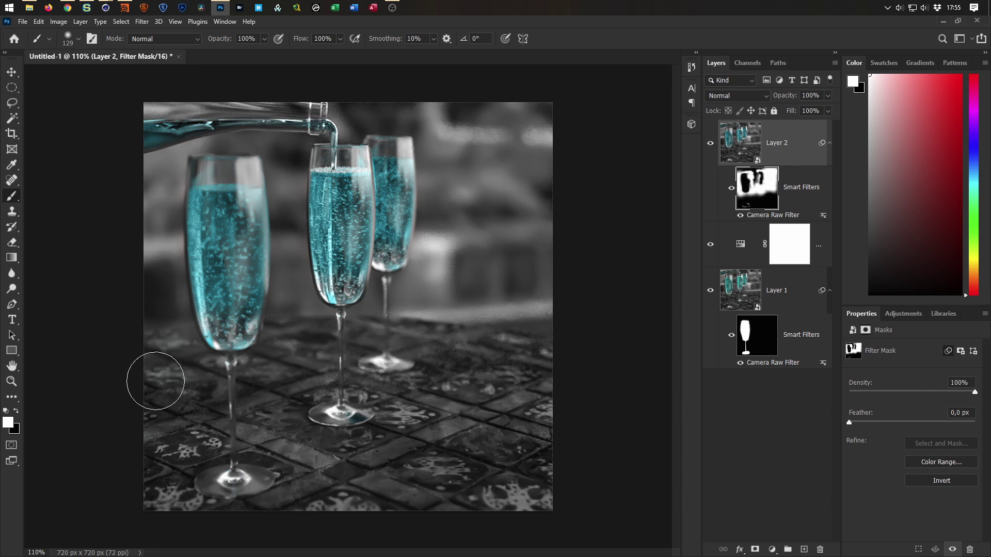
mouse_move(205, 408)
mouse_down()
mouse_move(504, 361)
mouse_move(569, 414)
mouse_move(569, 505)
mouse_move(588, 493)
mouse_up()
click(761, 221)
double_click(762, 216)
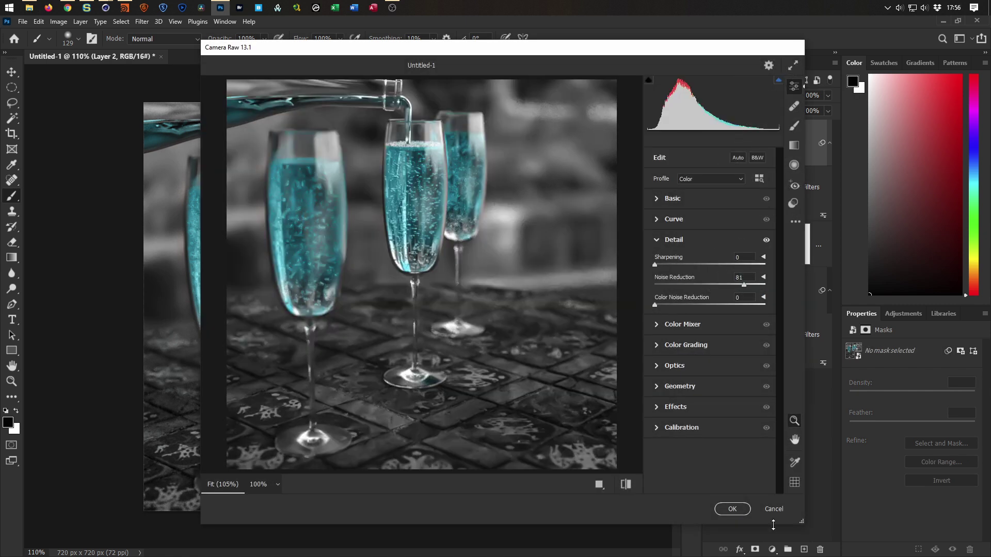
click(774, 509)
Convert Layer 2, including its masked Camera Raw filter, into a new smart object
click(737, 142)
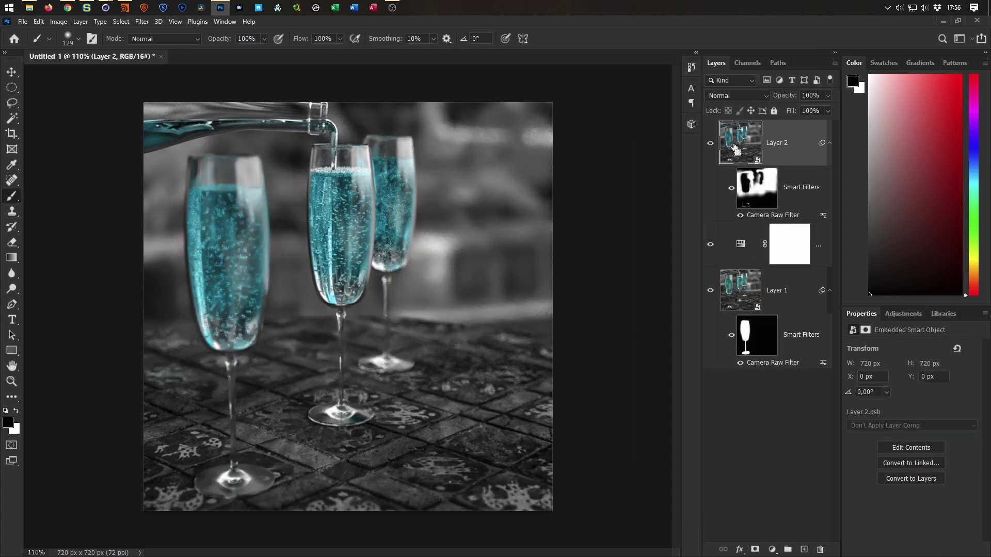
right_click(784, 136)
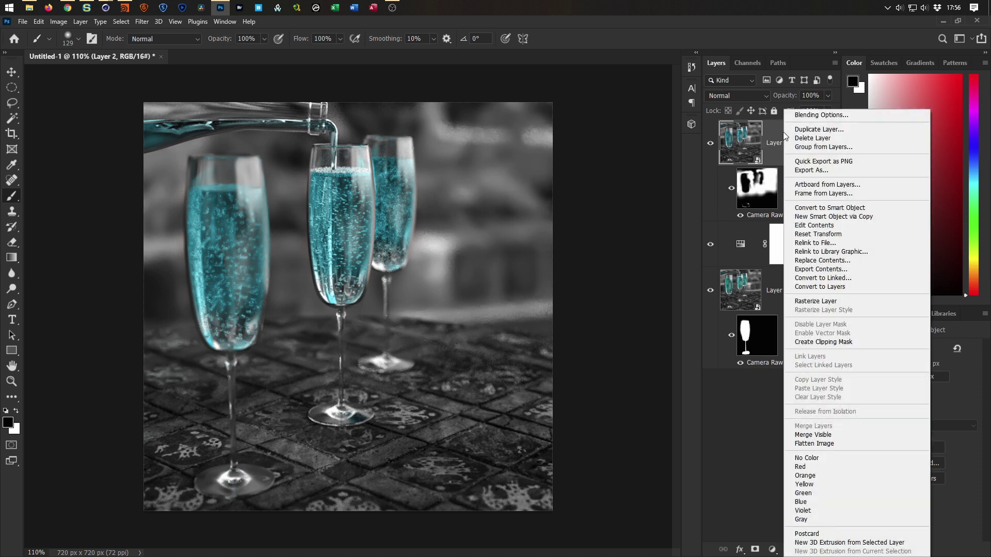
click(808, 208)
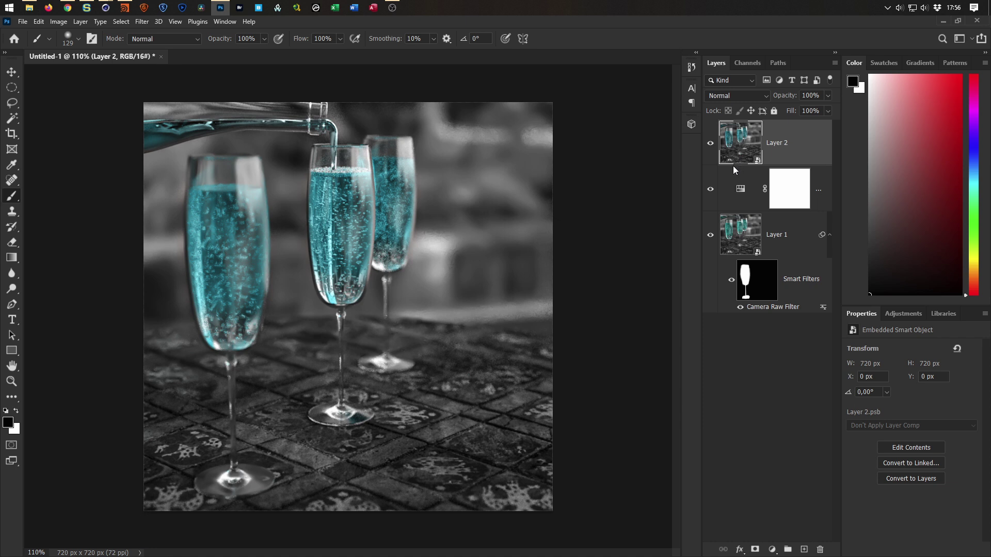
Apply a Camera Raw smart filter to Layer 2 with Vignetting -43, Contrast +24 and Vibrance +37
key(ctrl+shift+a)
click(675, 408)
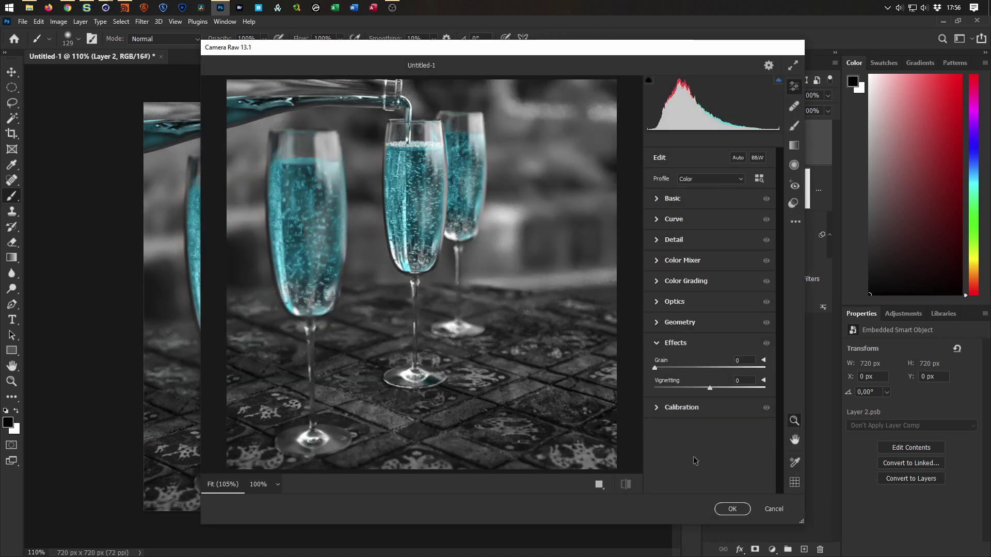
drag(673, 385, 653, 385)
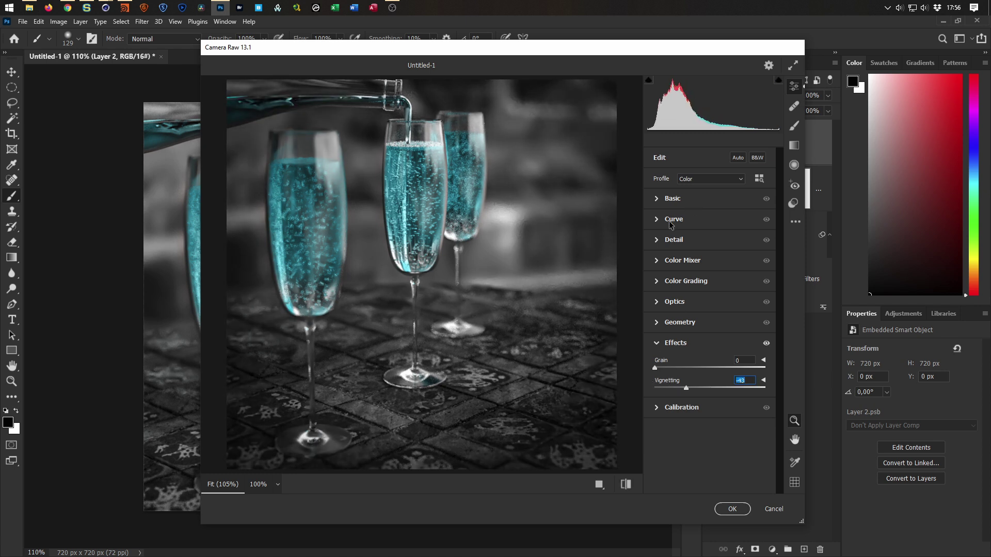
click(656, 199)
drag(663, 292, 676, 293)
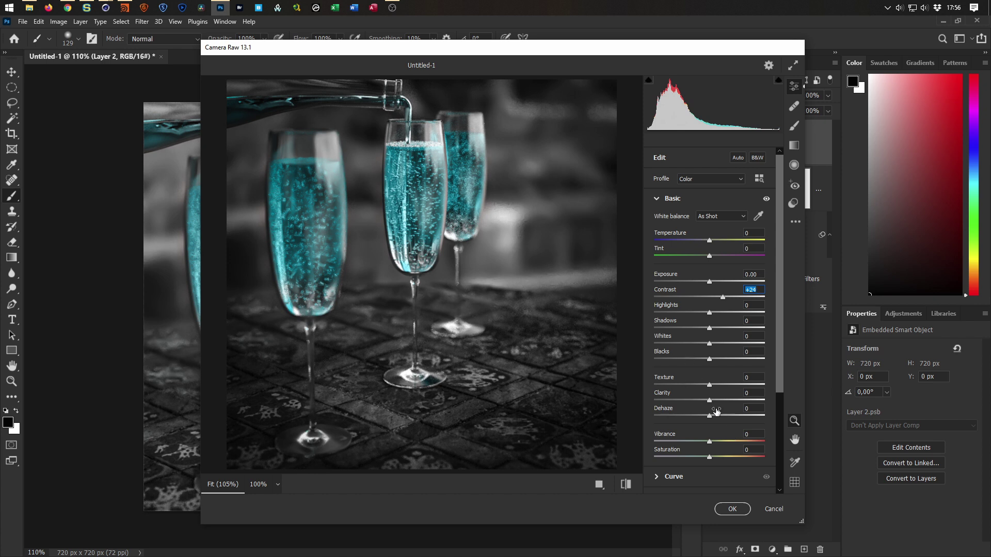
click(671, 435)
mouse_move(671, 435)
mouse_down()
mouse_move(702, 435)
mouse_move(691, 435)
mouse_up()
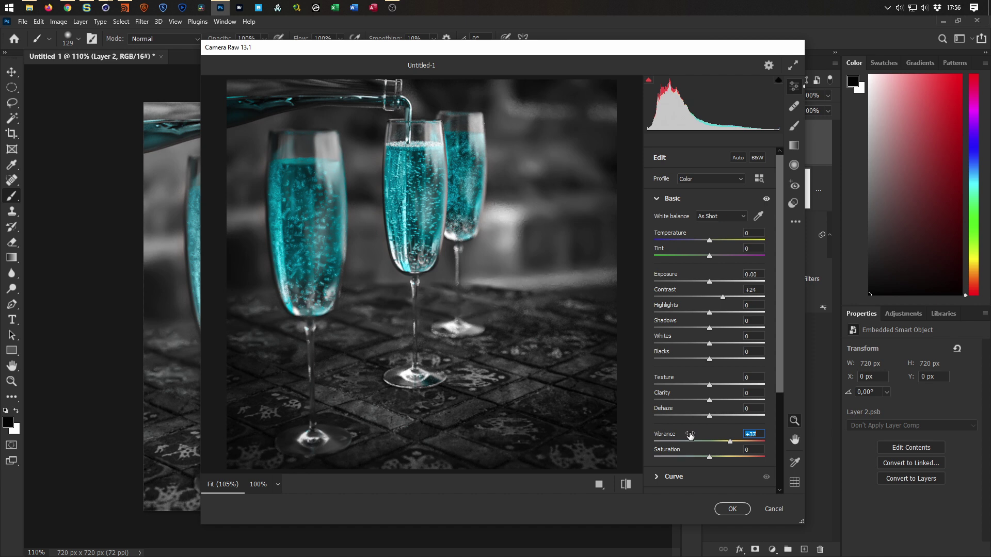
click(733, 509)
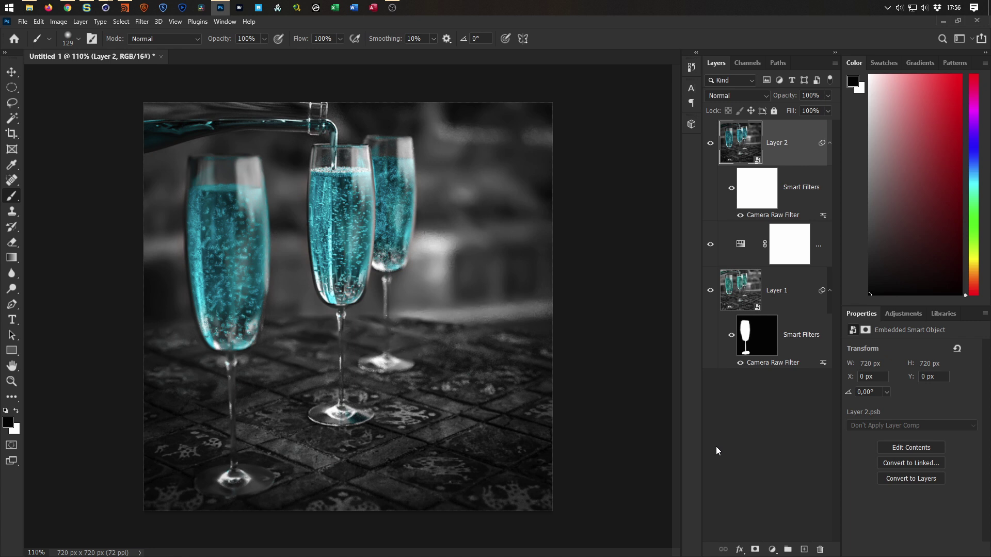
Switch to Cinema 4D and reposition the Picture Viewer window to view the original render
click(943, 21)
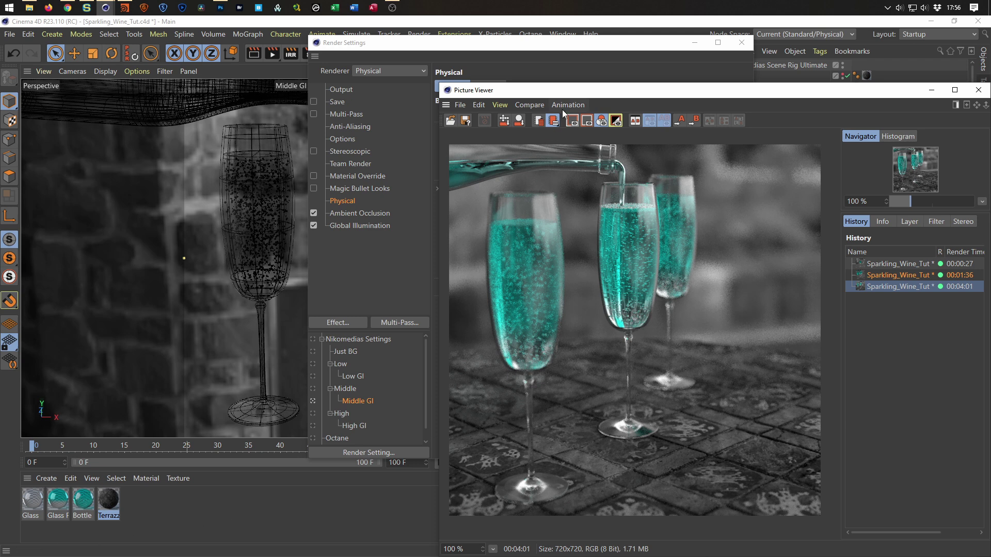
drag(564, 92, 541, 79)
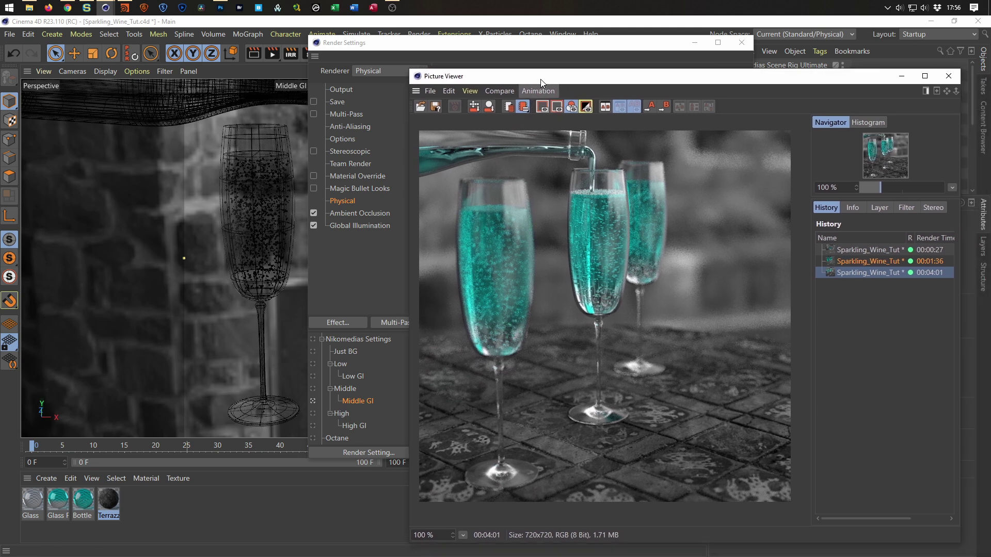